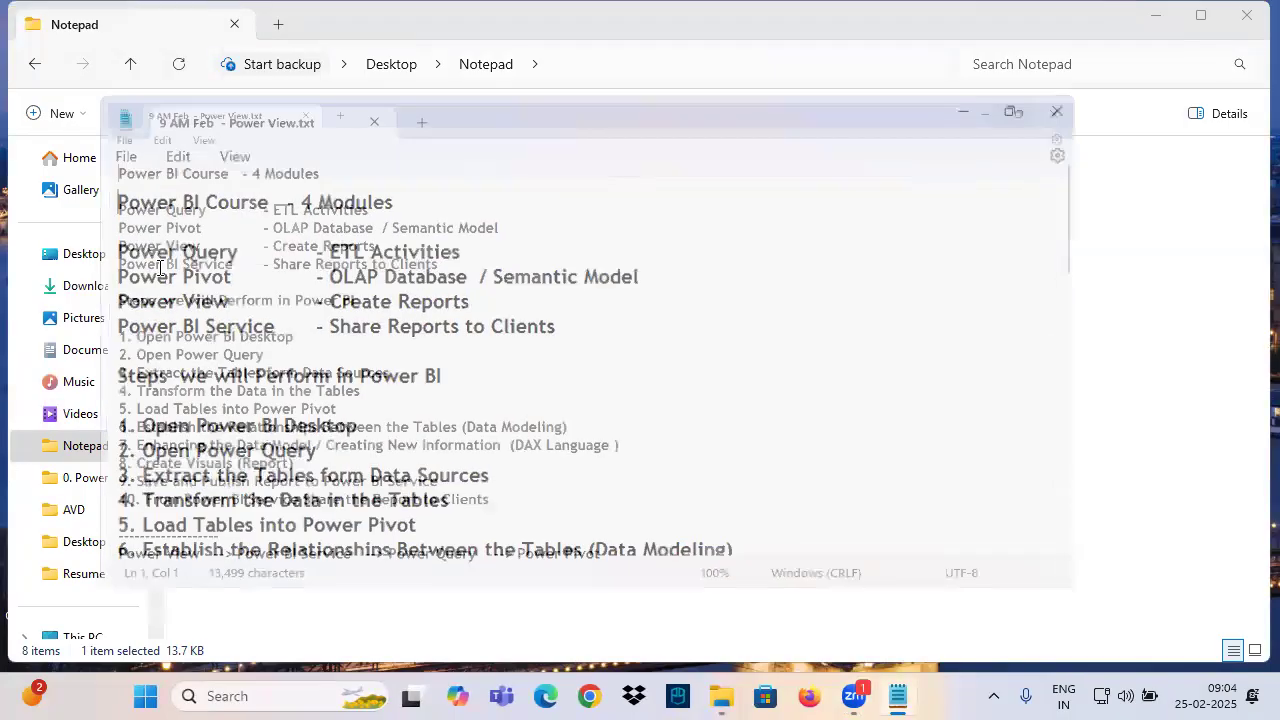
Add the heading "Class 7" below the Donut Chart field wells at the end of the notes
scroll(1249, 134, down, 7)
drag(1248, 128, 1172, 548)
scroll(304, 295, down, 11)
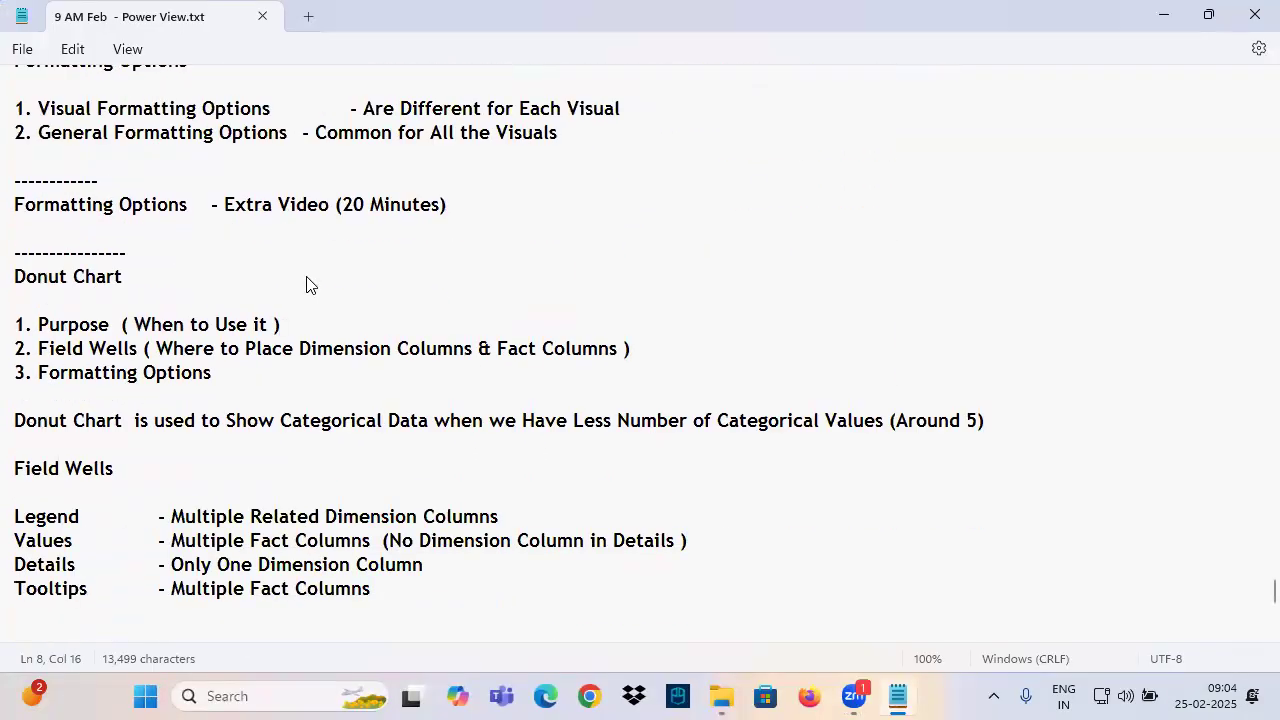
click(66, 304)
text(Class 7)
key(Return)
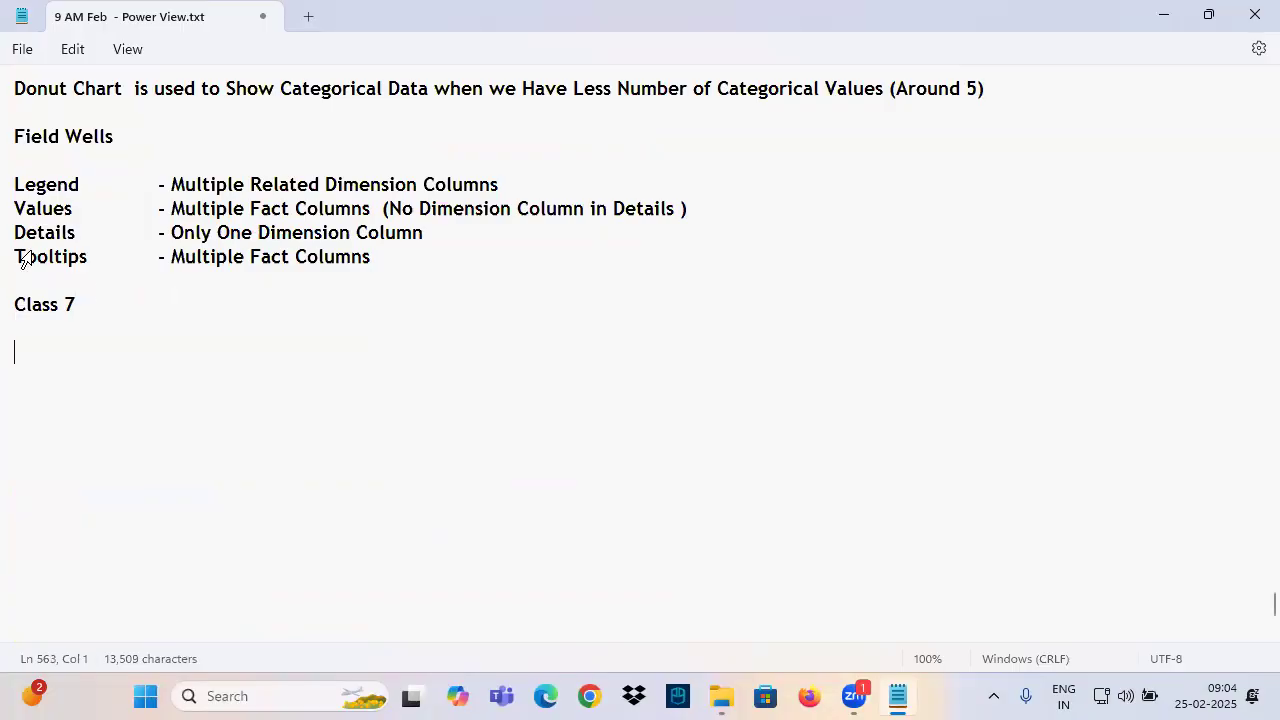
Insert a dashed separator line between the Tooltips line and the "Class 7" heading
scroll(79, 240, up, 3)
scroll(79, 252, down, 2)
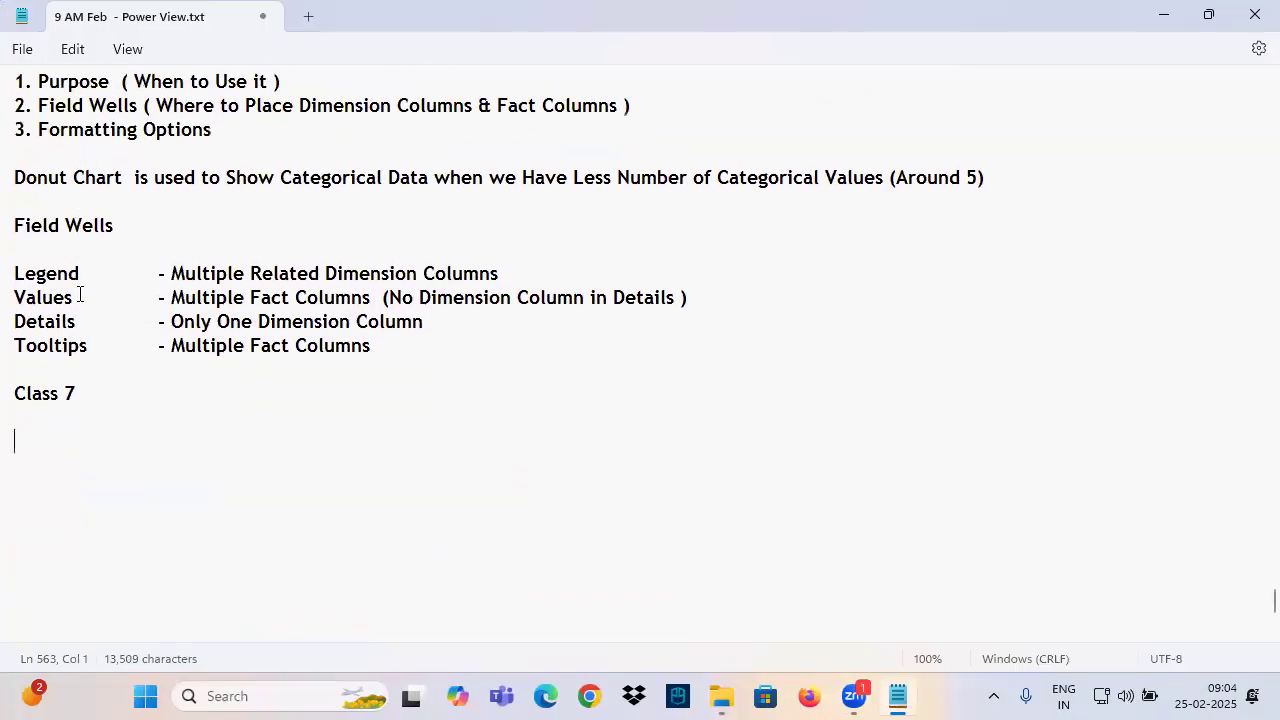
text(------------------------------)
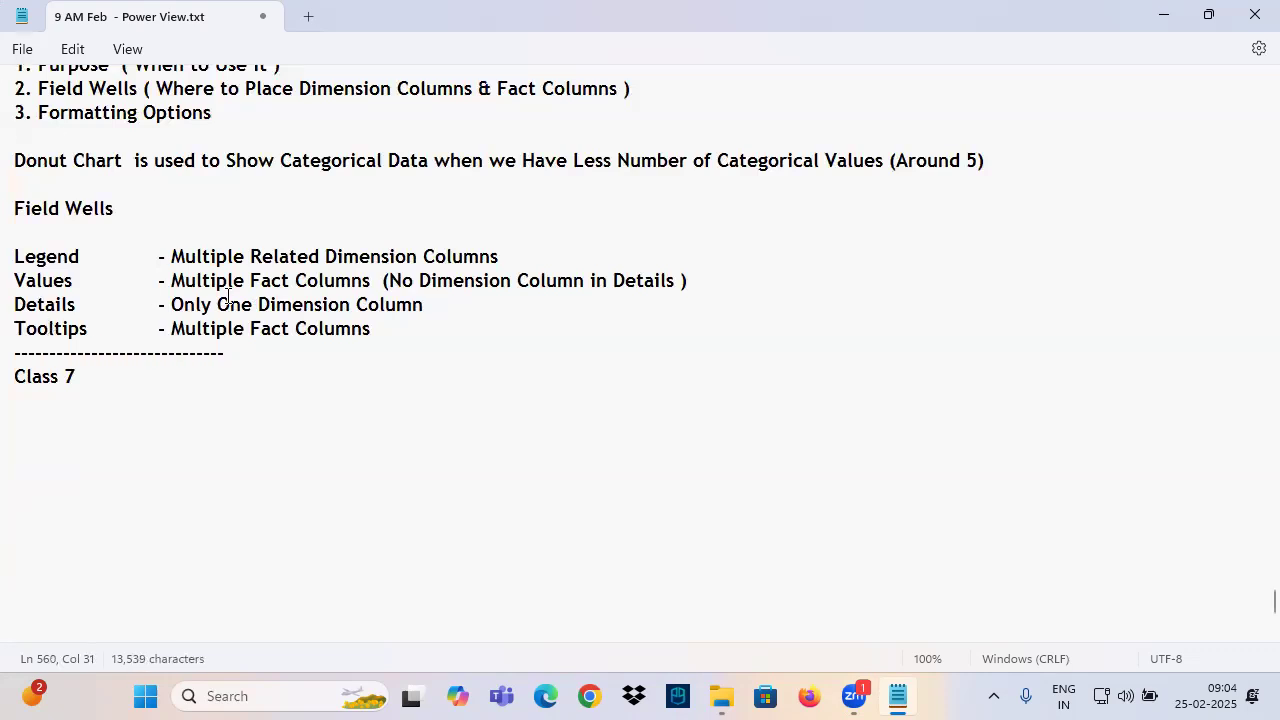
Copy the heading "Visuals for Visualizing Categorical Data" from the notes preceding the Pie Chart section
scroll(60, 312, up, 11)
scroll(73, 297, up, 7)
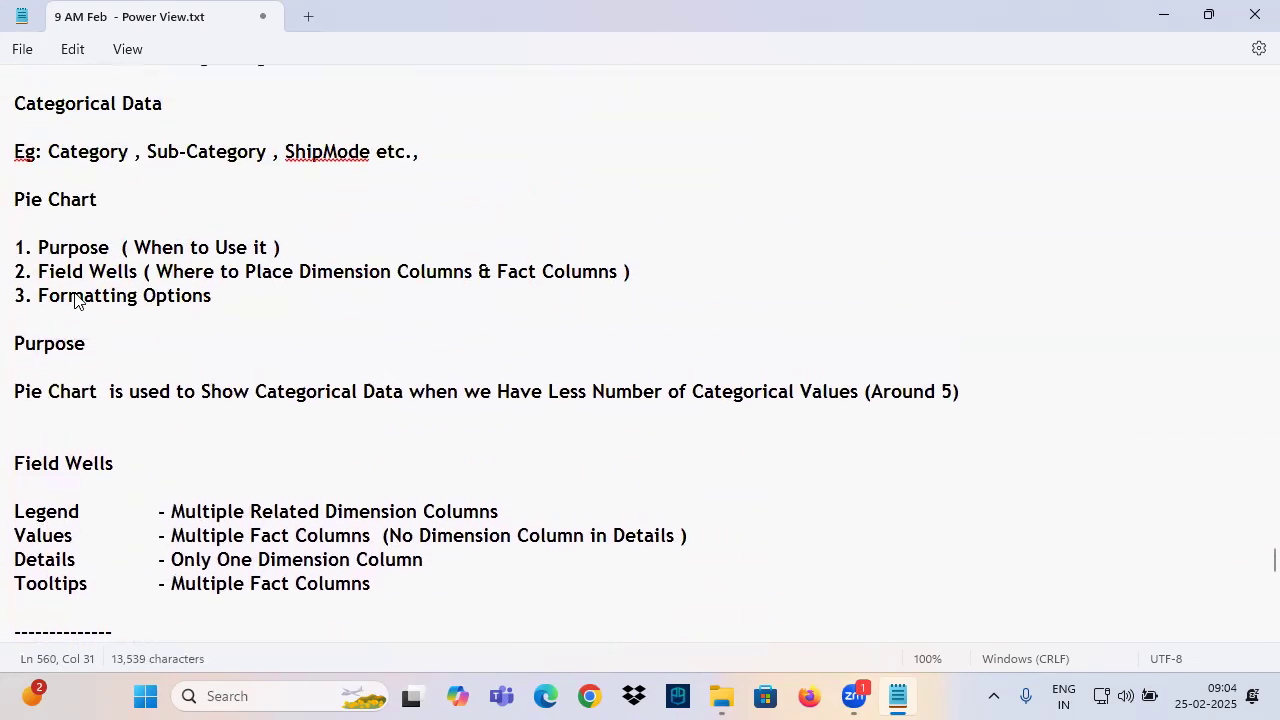
drag(87, 330, 6, 334)
key(ctrl+c)
click(362, 330)
Write "Continuation to Visuals for Visualizing Categorical Data" under the "Class 7" heading, reusing the copied text
scroll(168, 330, down, 20)
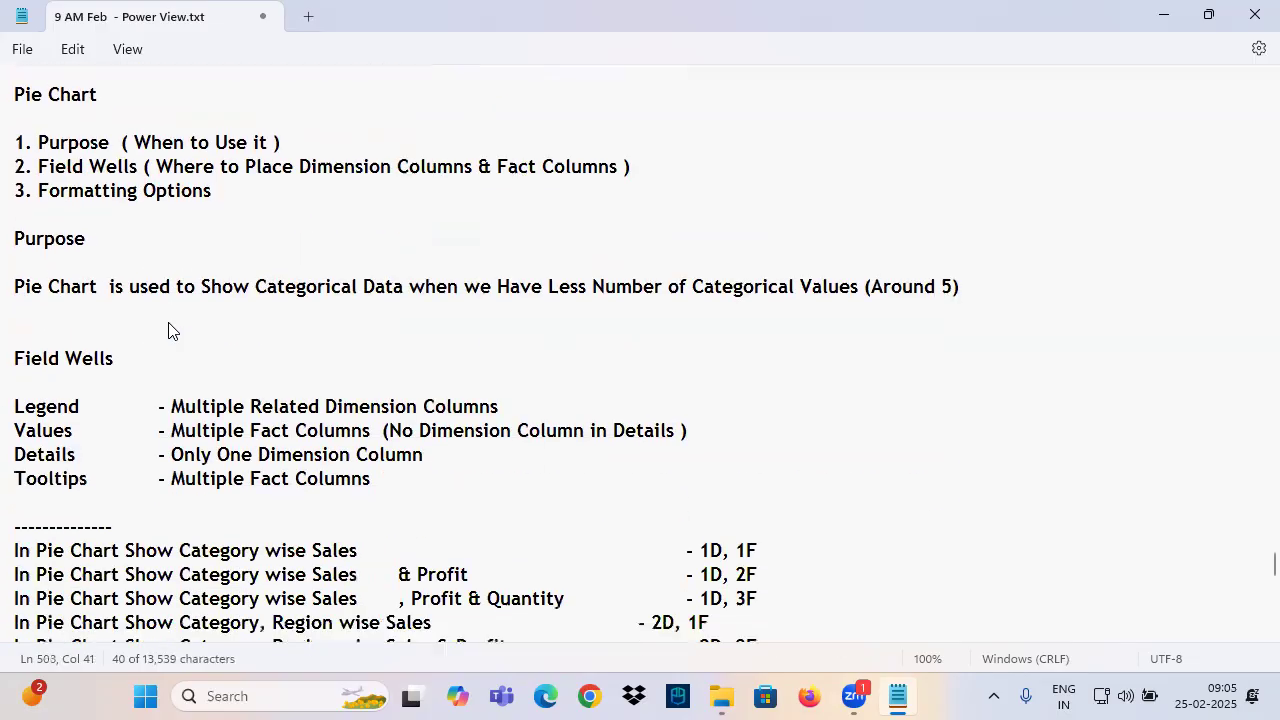
scroll(160, 322, up, 2)
click(120, 240)
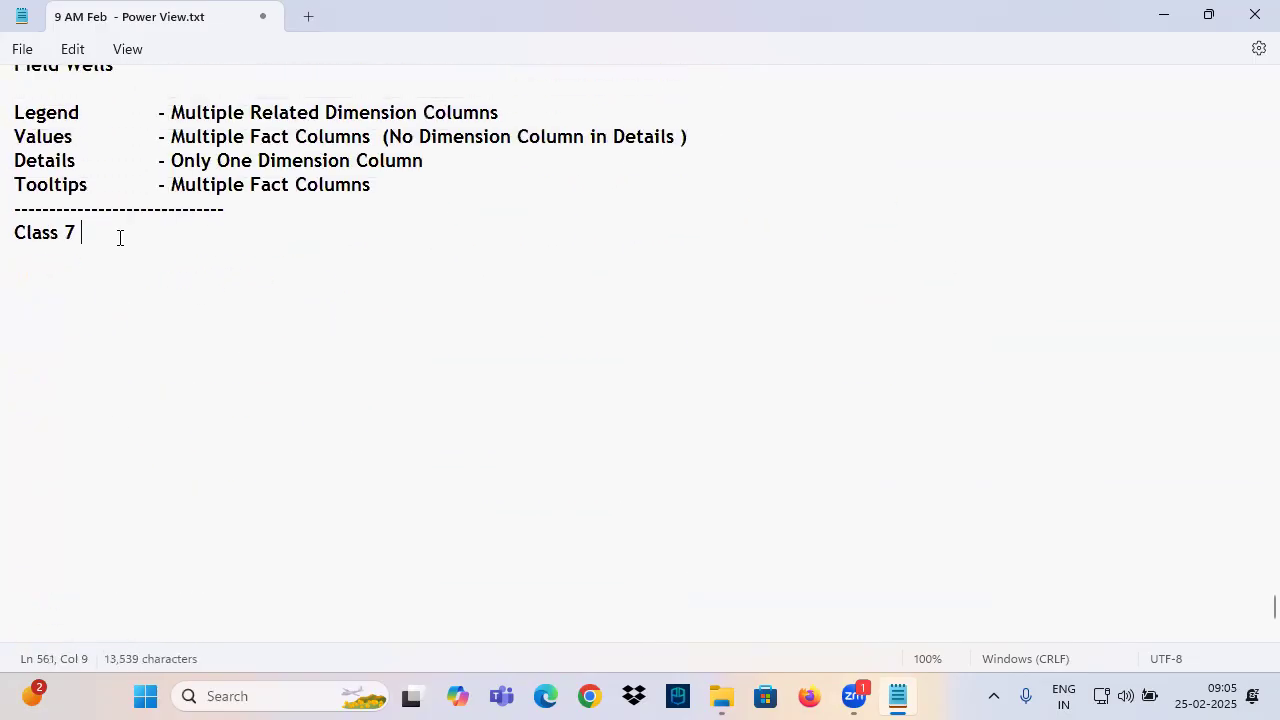
scroll(117, 262, up, 2)
click(38, 316)
text(C)
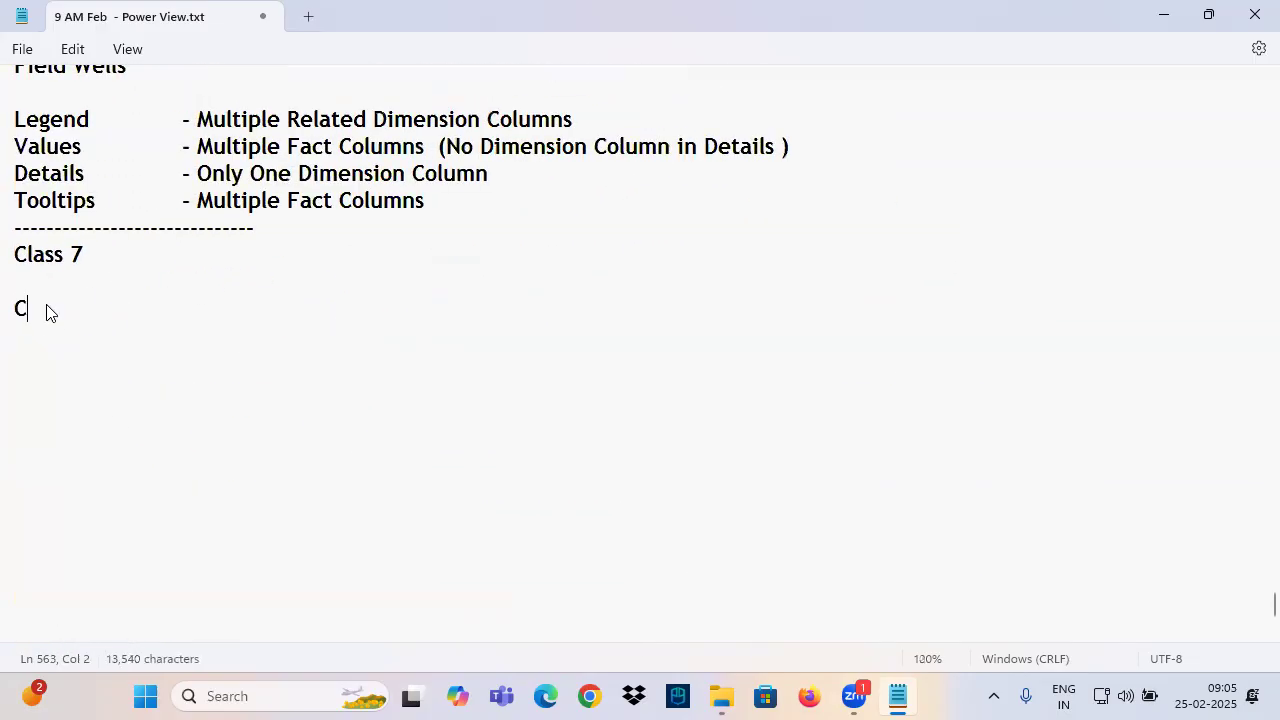
text(ontinuation to)
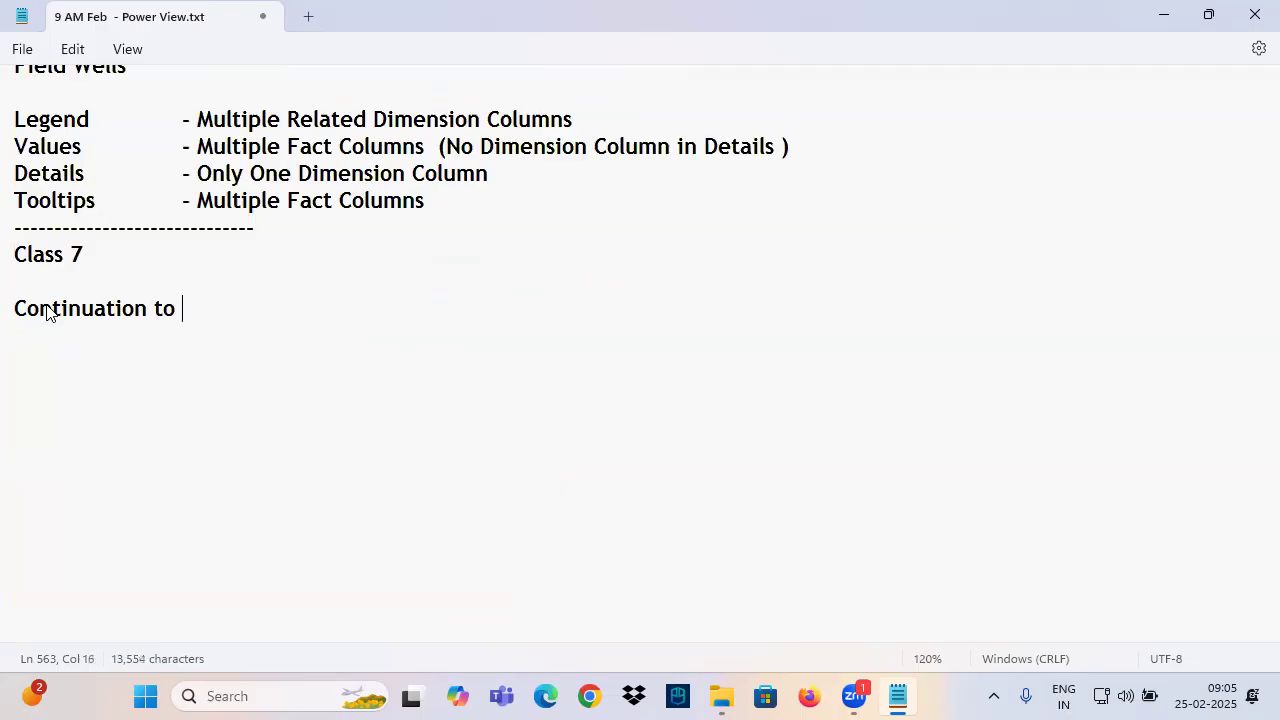
key(ctrl+v)
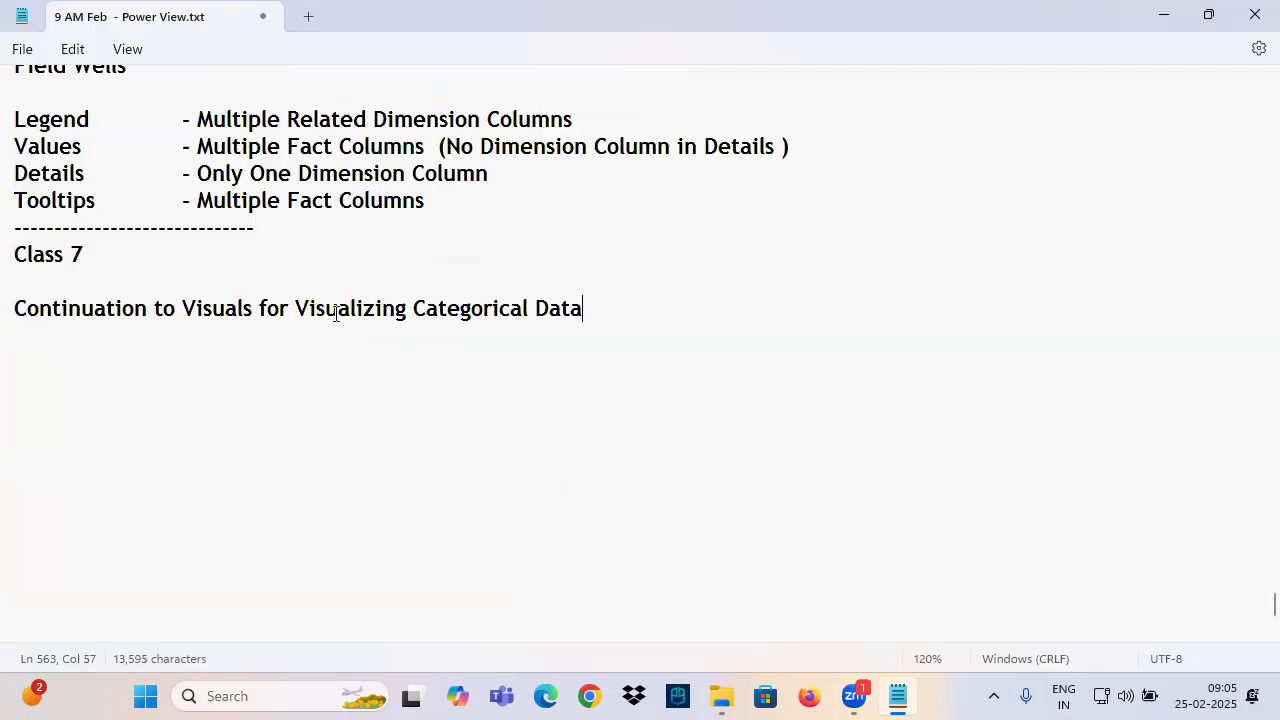
drag(95, 315, 616, 315)
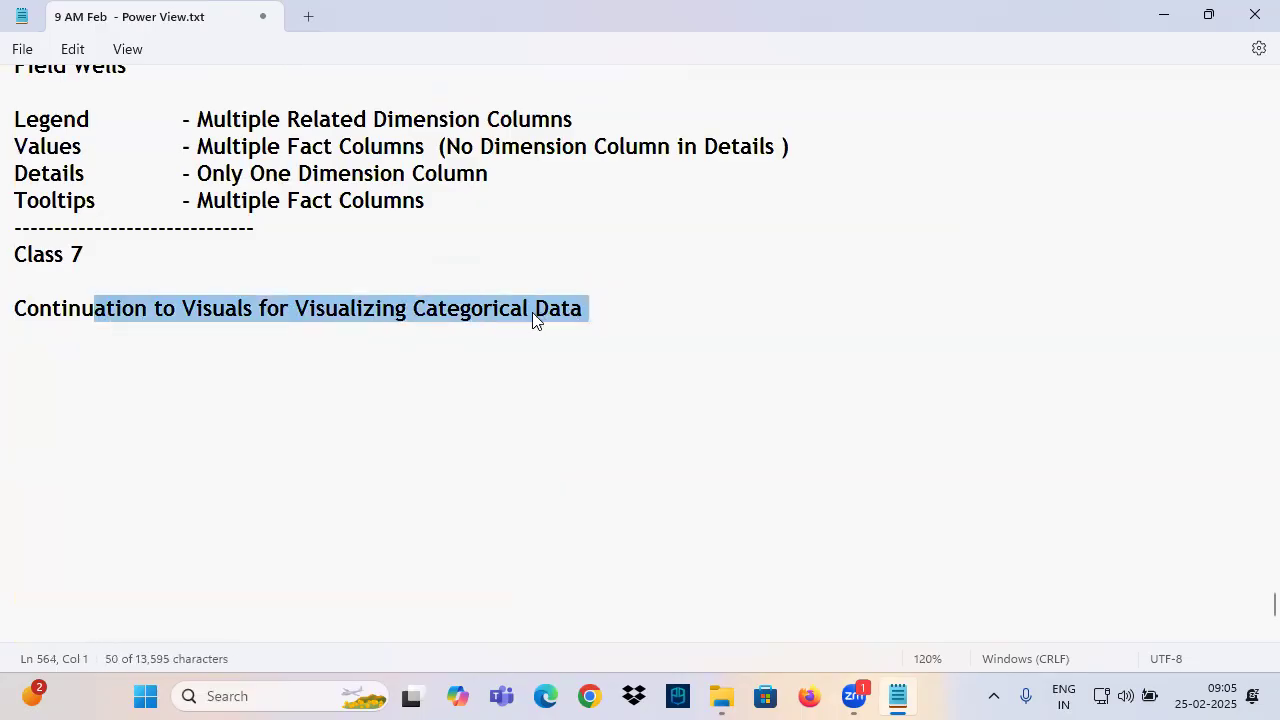
click(337, 313)
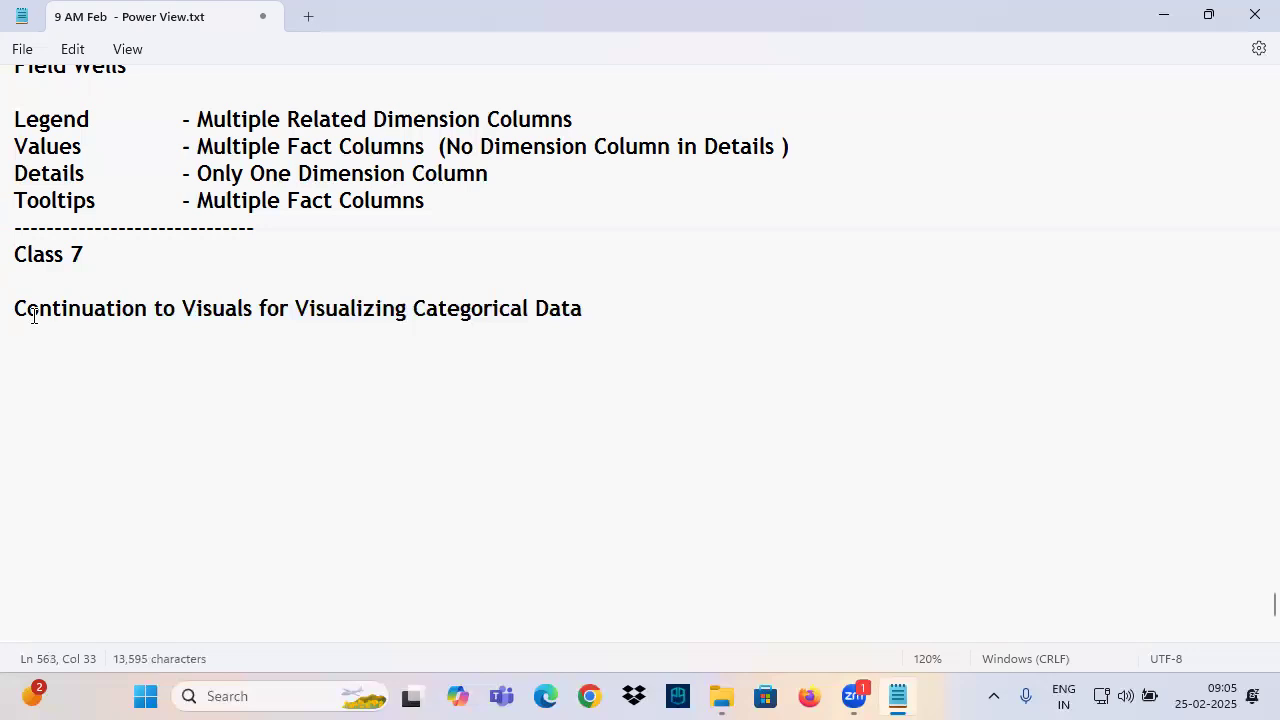
drag(410, 311, 645, 322)
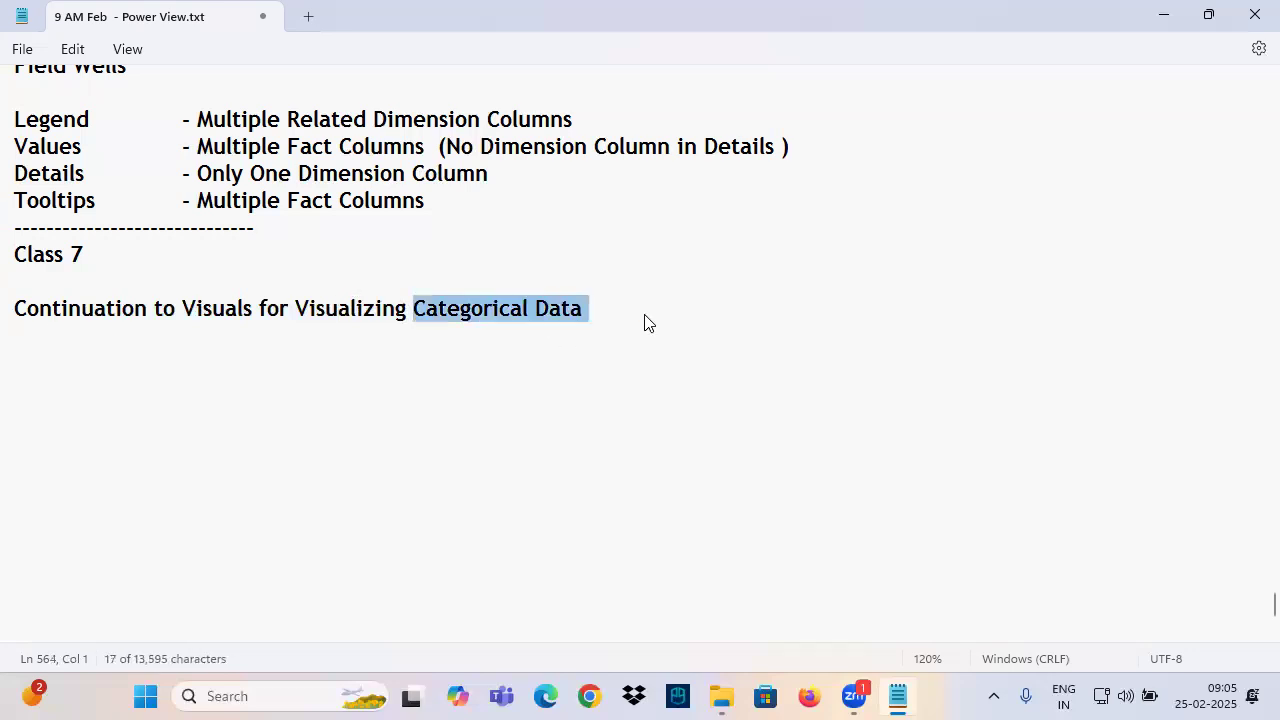
drag(37, 313, 590, 318)
click(178, 124)
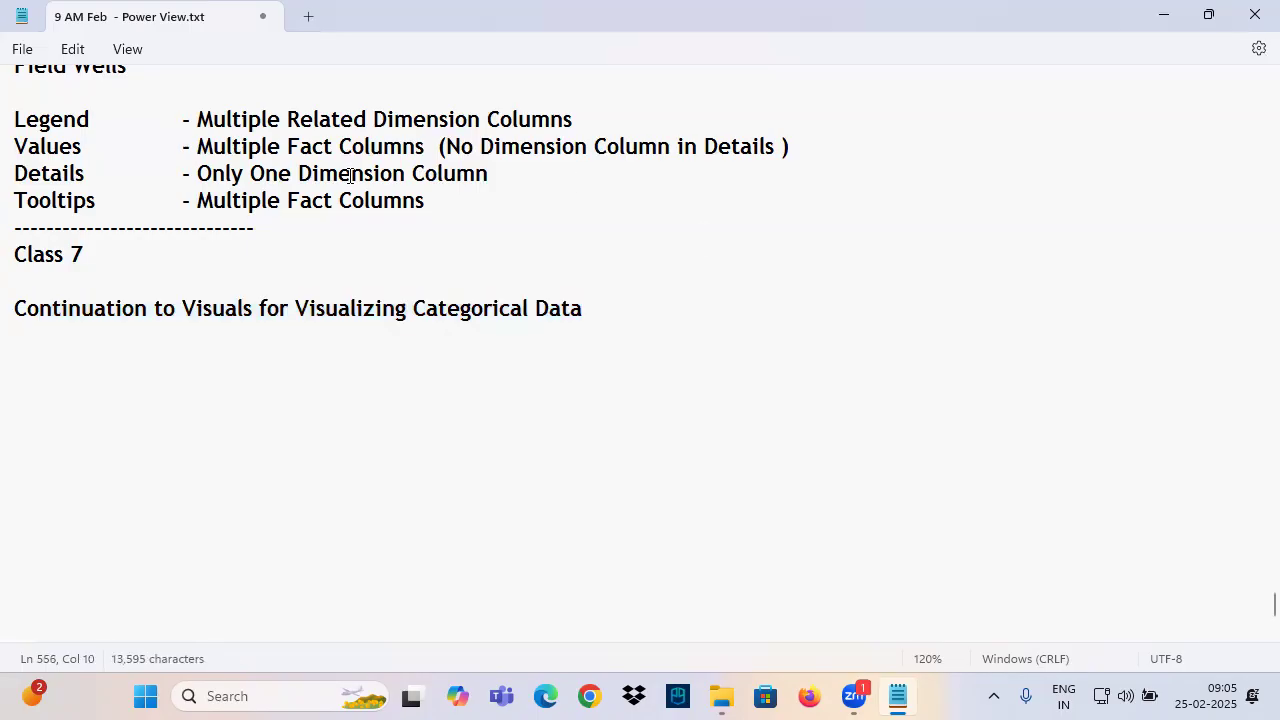
Switch to Power BI Desktop and start a blank report
click(1252, 697)
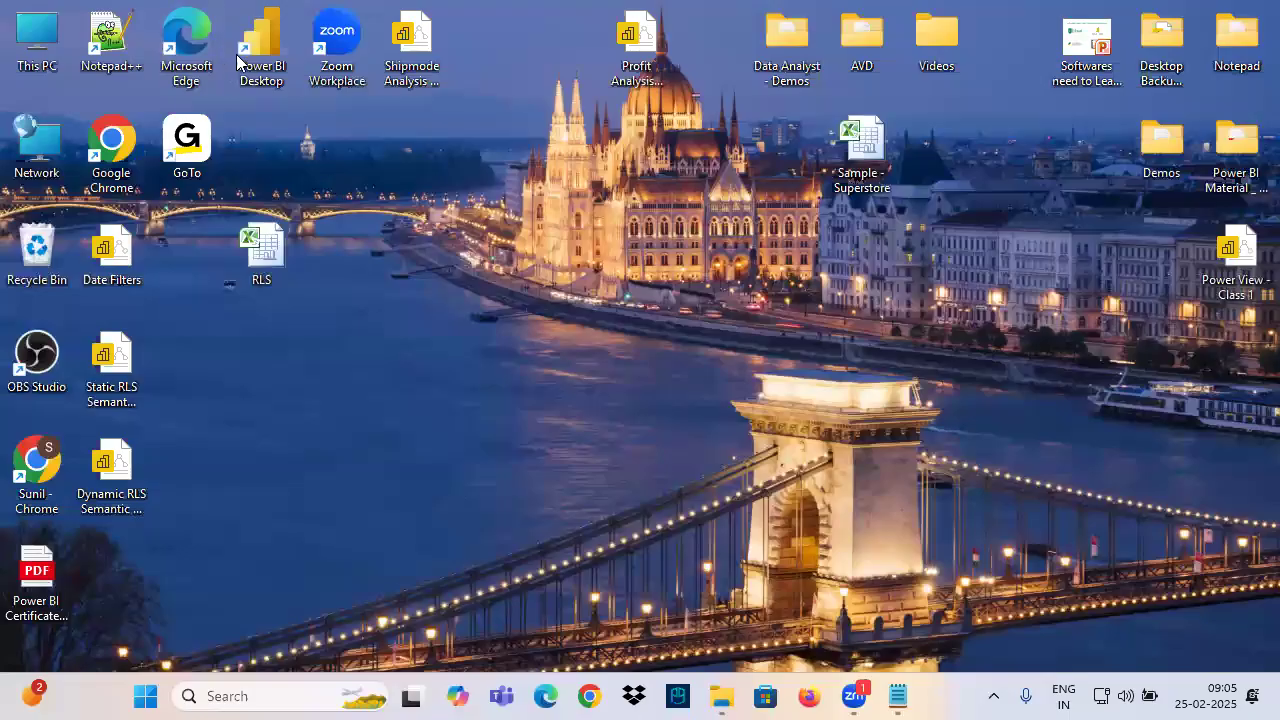
double_click(248, 98)
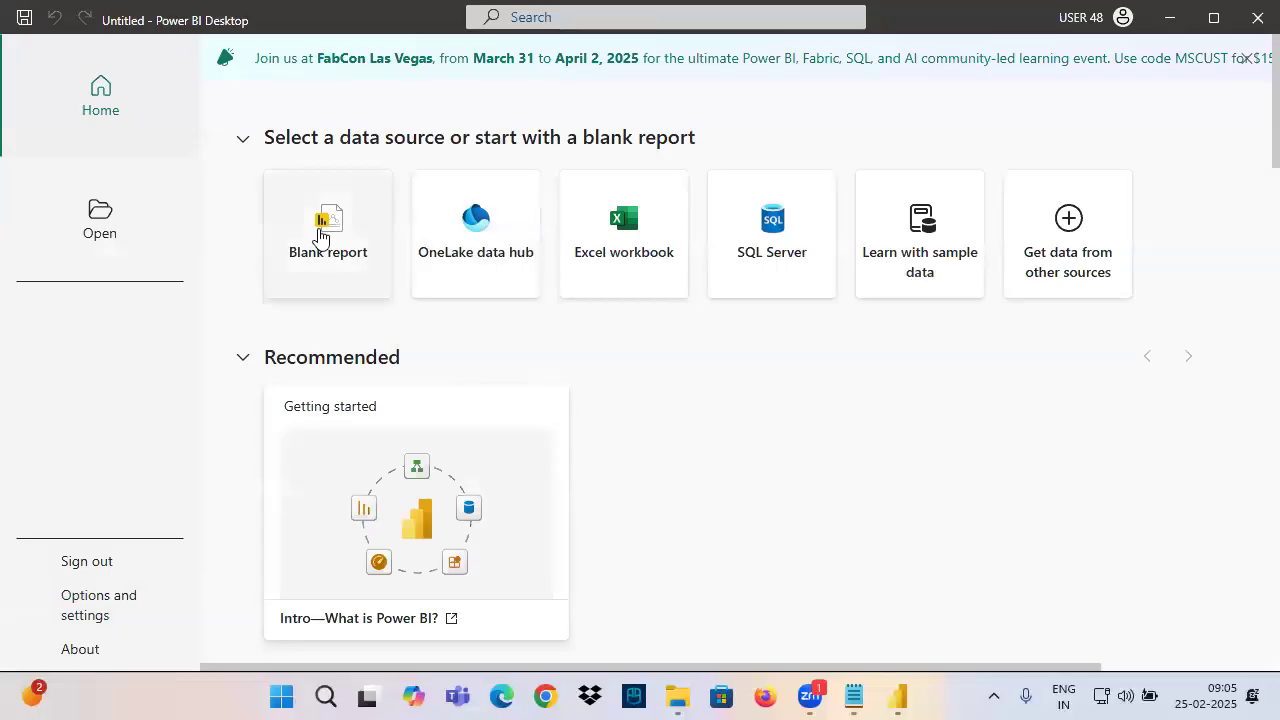
click(386, 240)
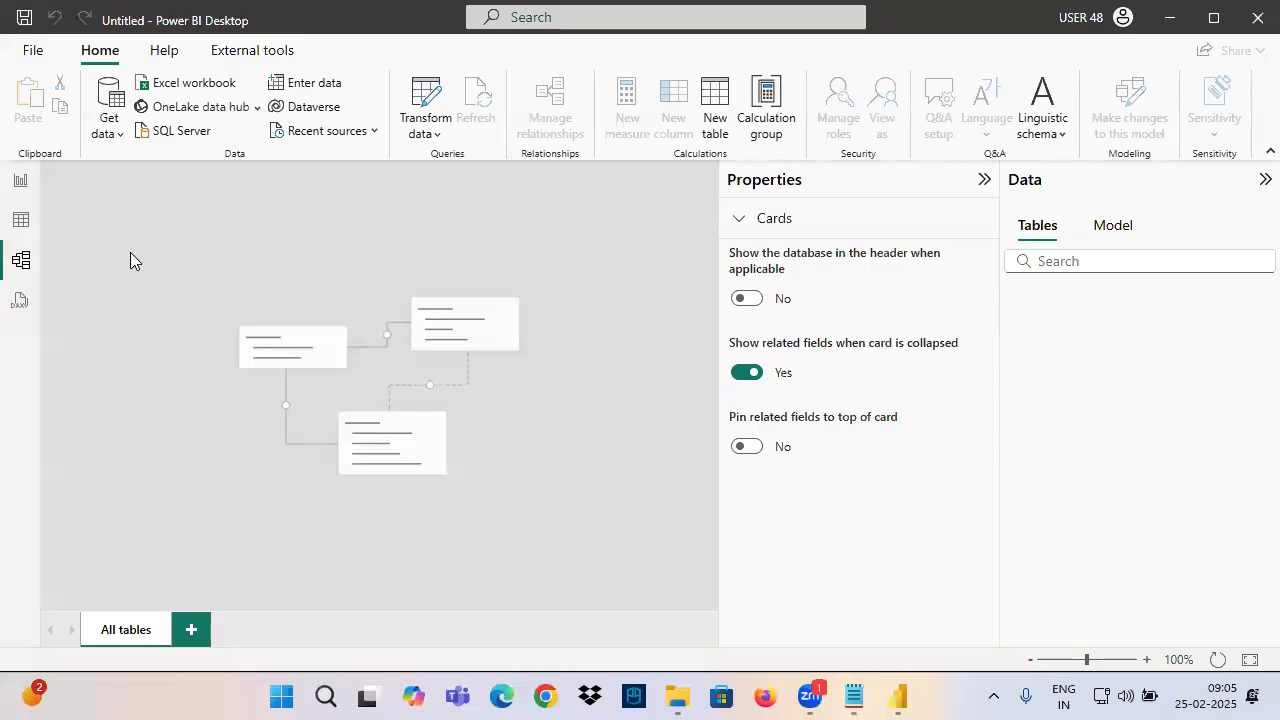
Load the Orders sheet from the "Sample - Superstore" Excel workbook in the "0. Power BI Introduc..." folder
click(107, 125)
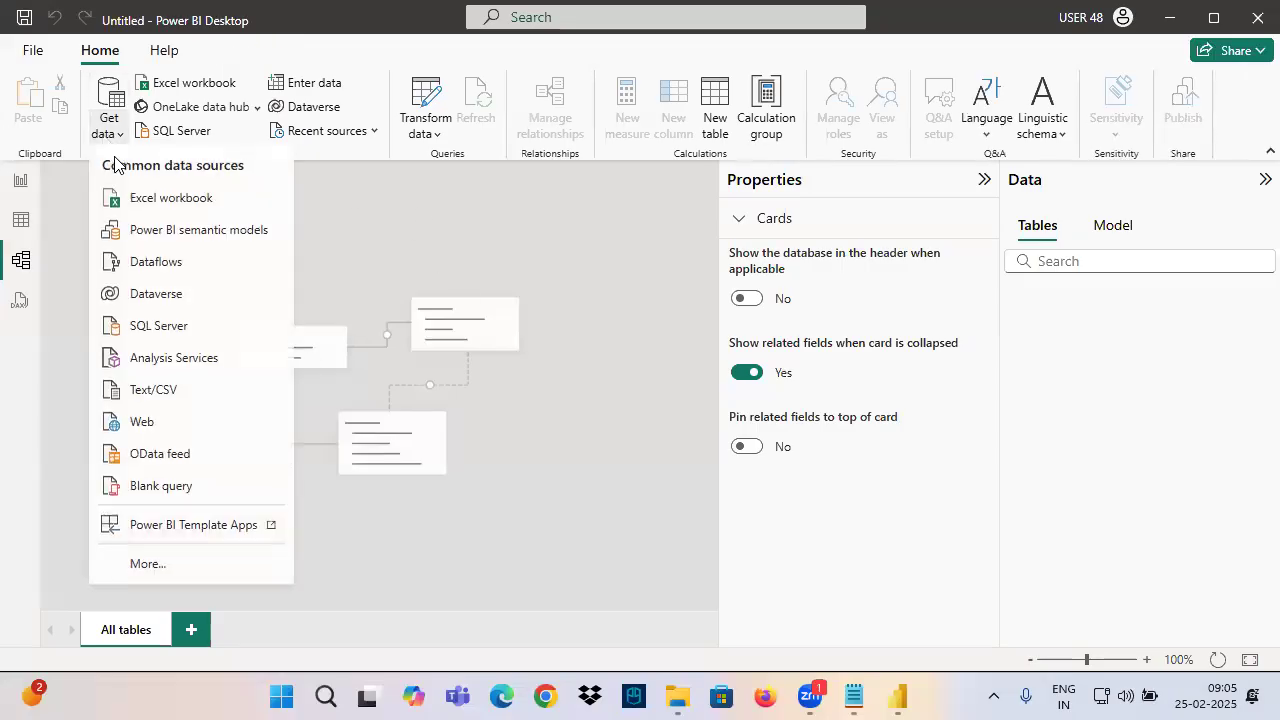
click(140, 190)
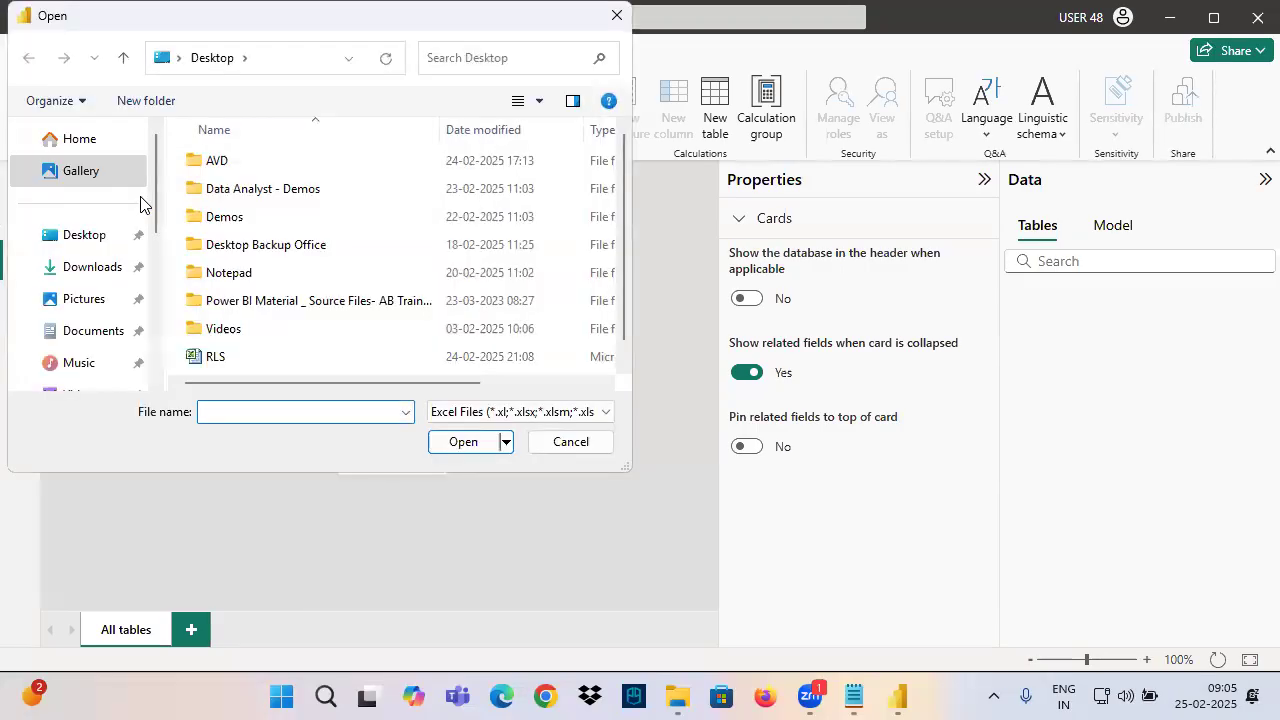
scroll(118, 290, down, 3)
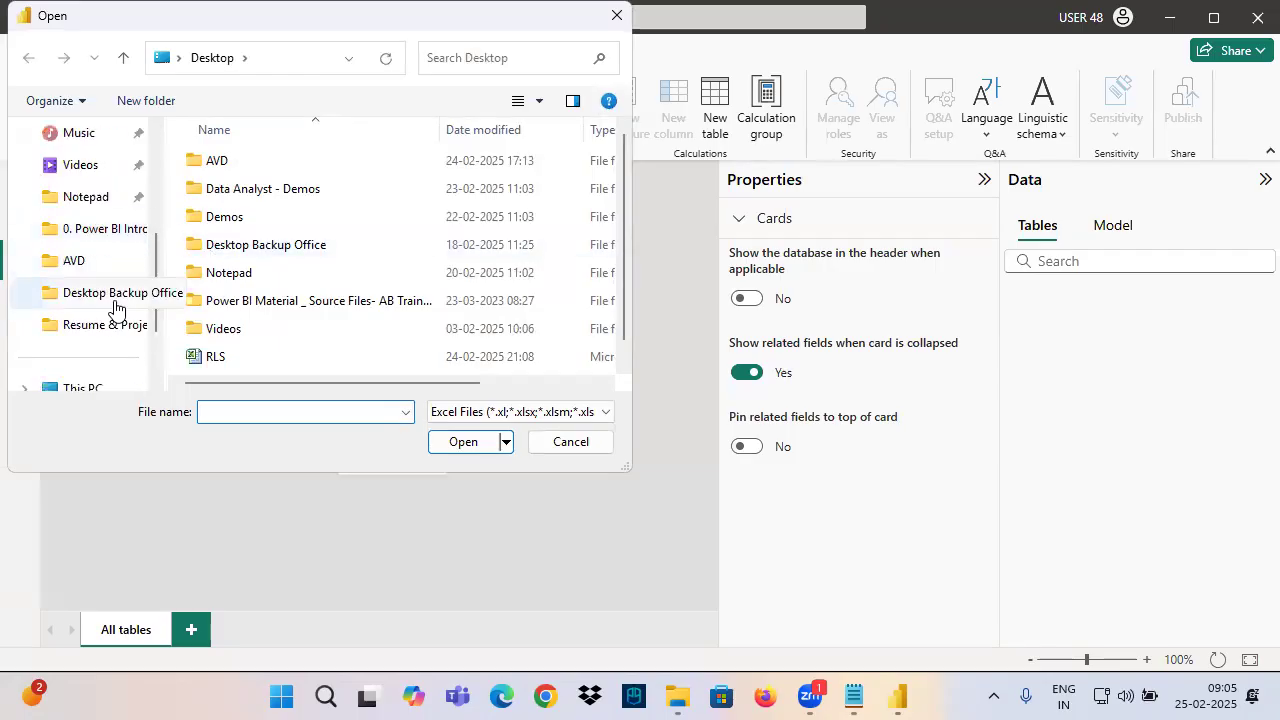
click(112, 229)
click(222, 252)
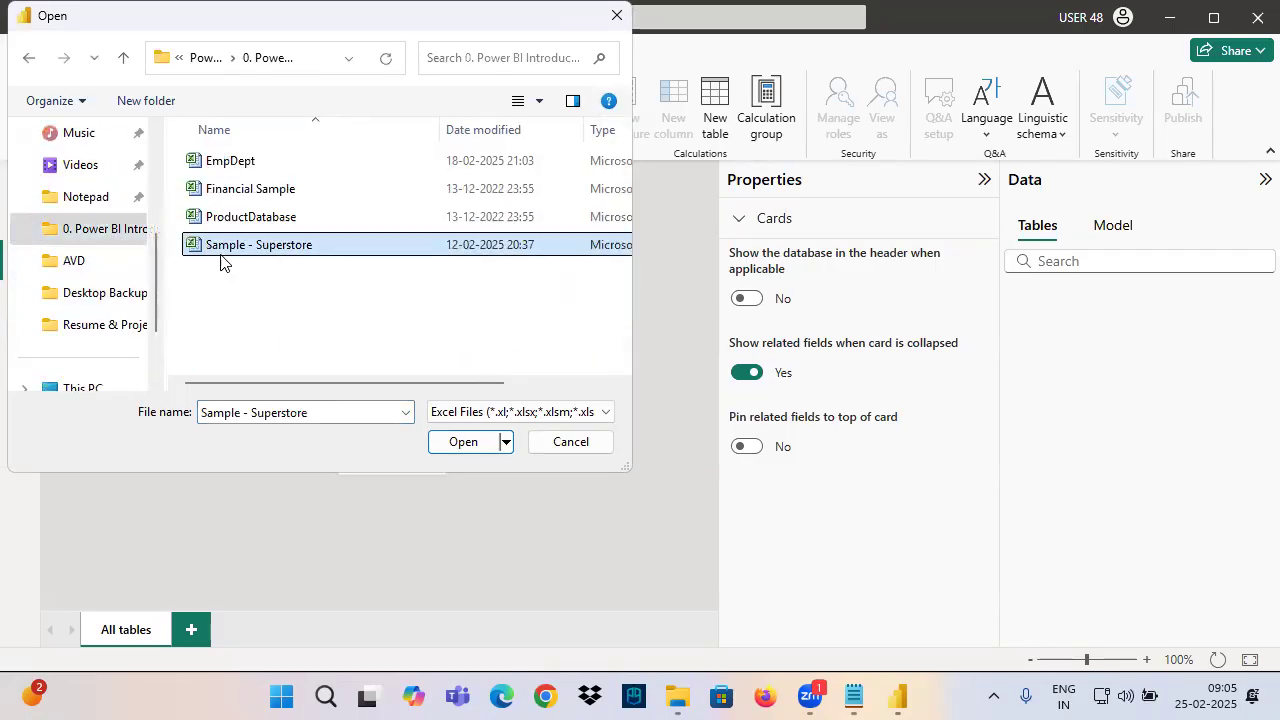
click(440, 441)
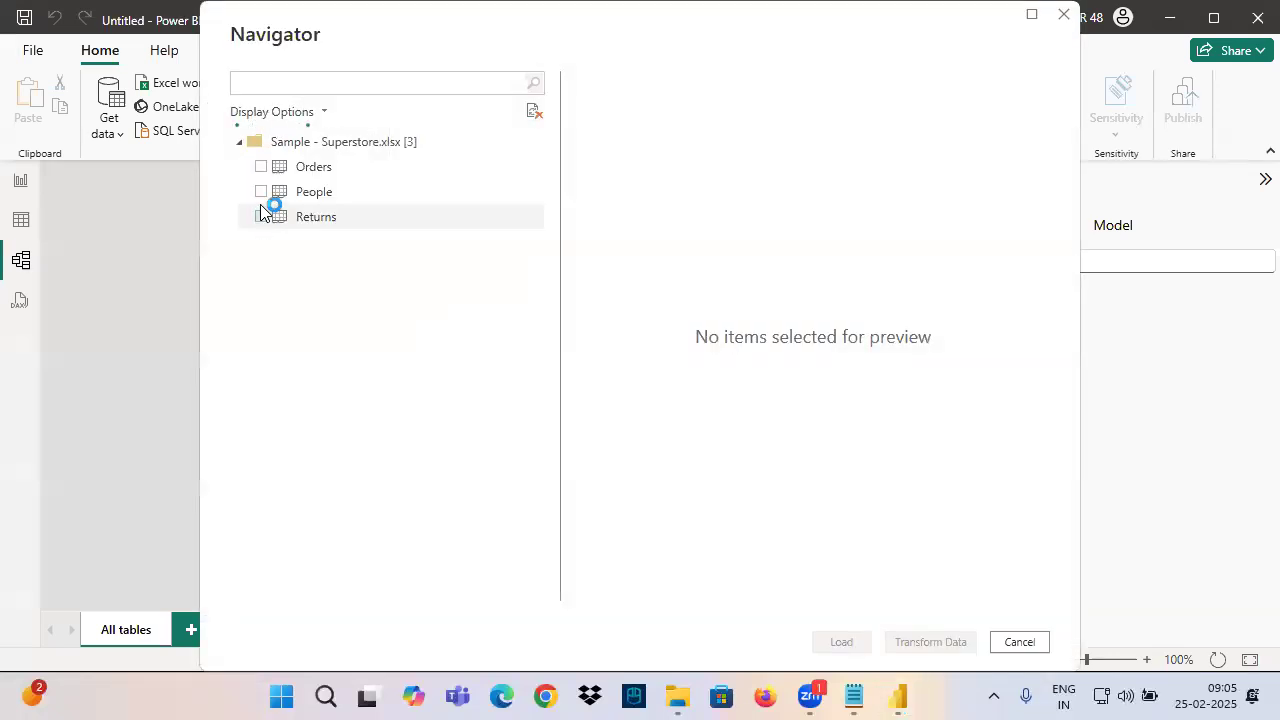
click(263, 167)
click(841, 645)
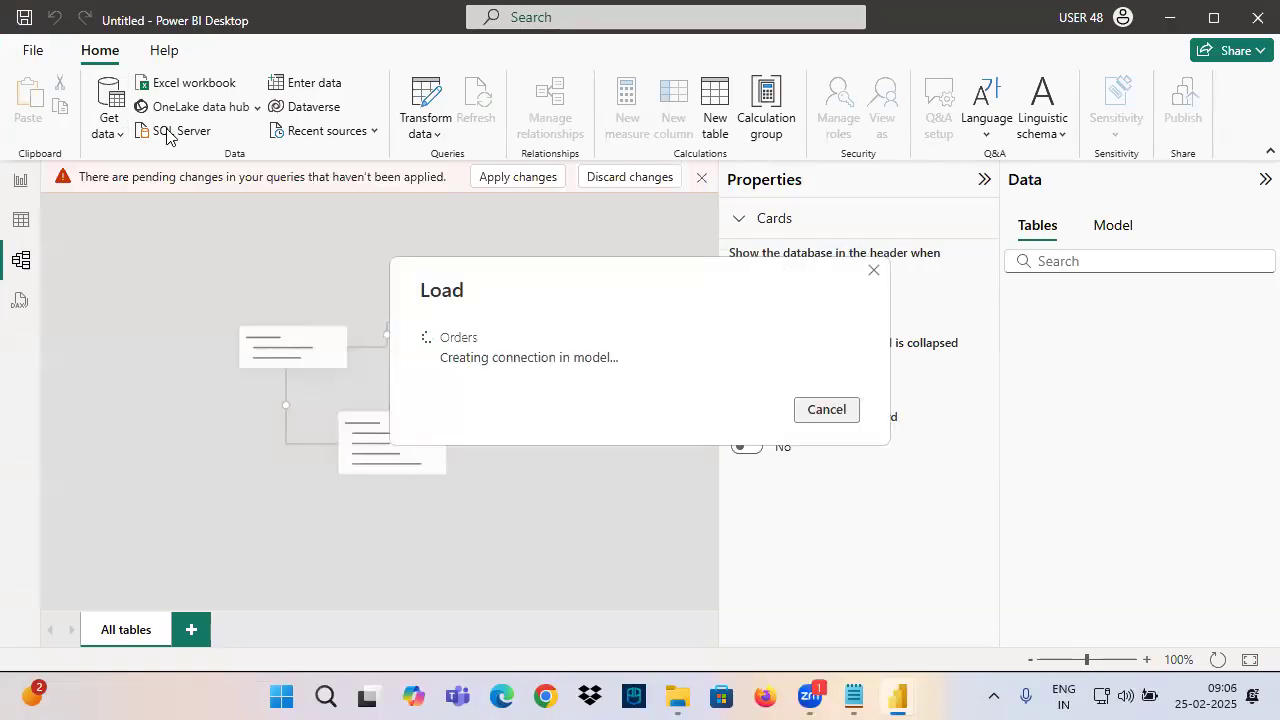
Load the Emp sheet from the EmpDept Excel workbook
click(103, 140)
click(134, 191)
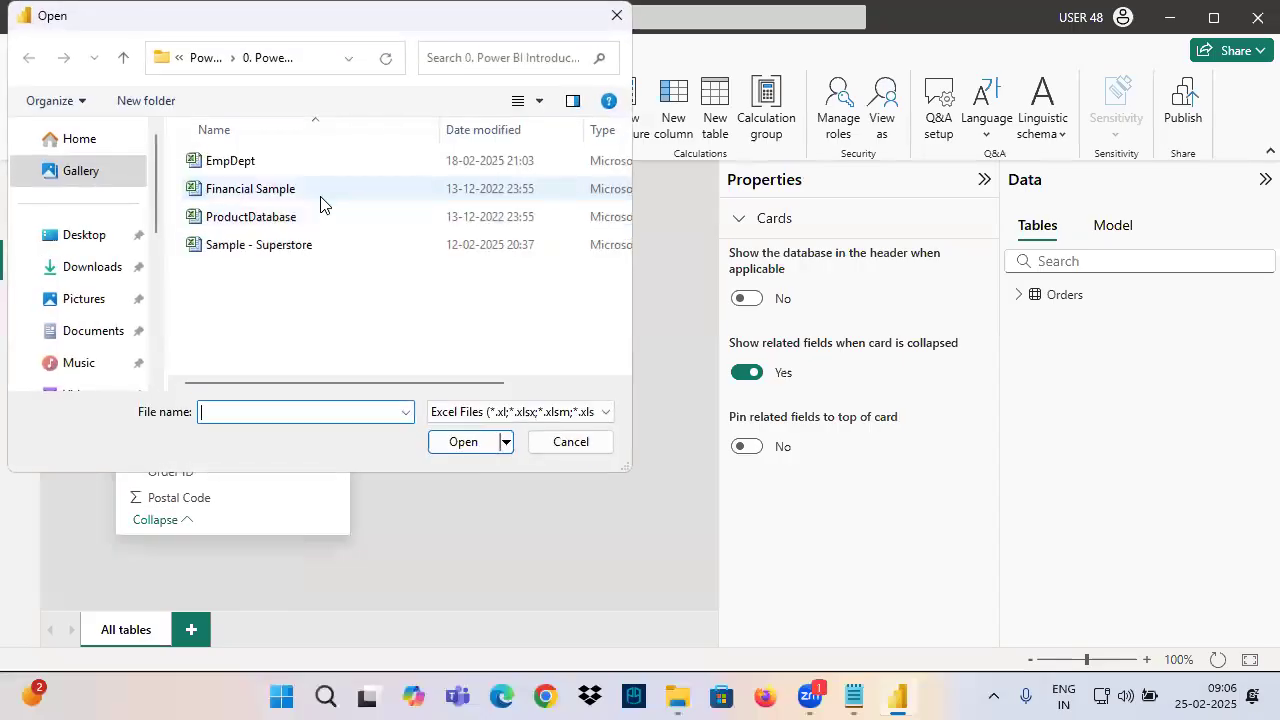
click(262, 166)
click(462, 442)
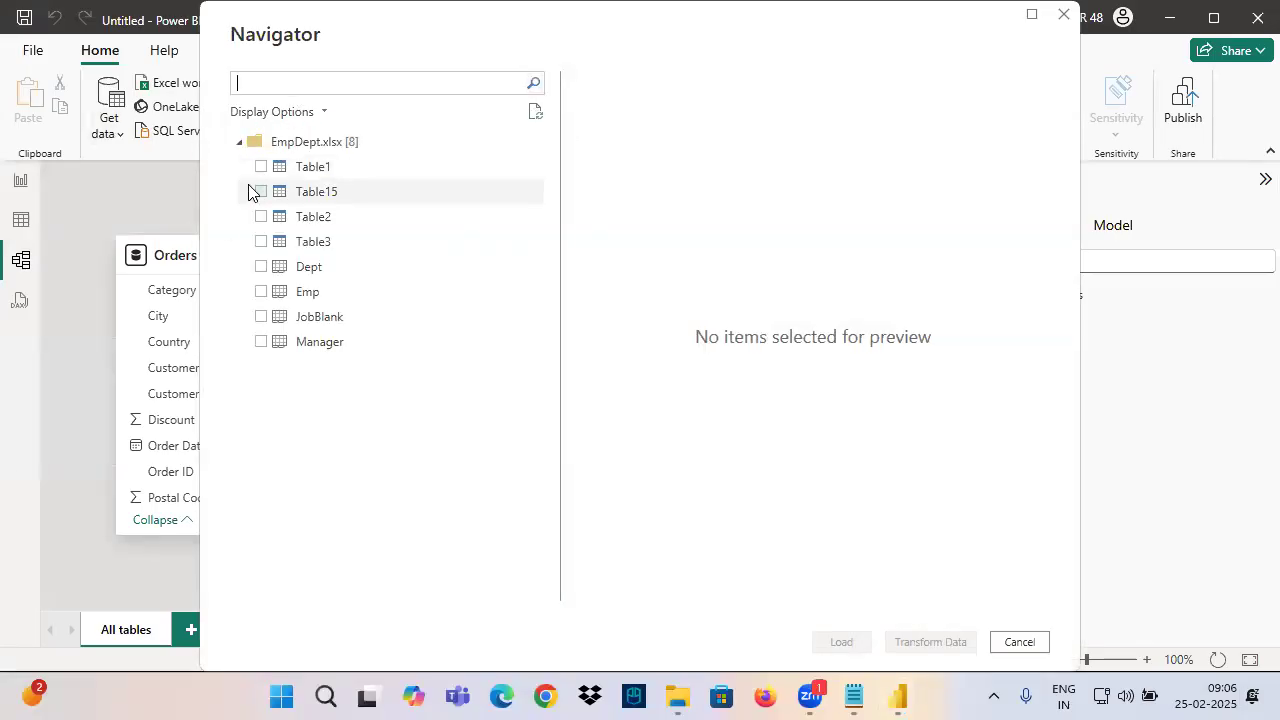
click(261, 291)
click(838, 642)
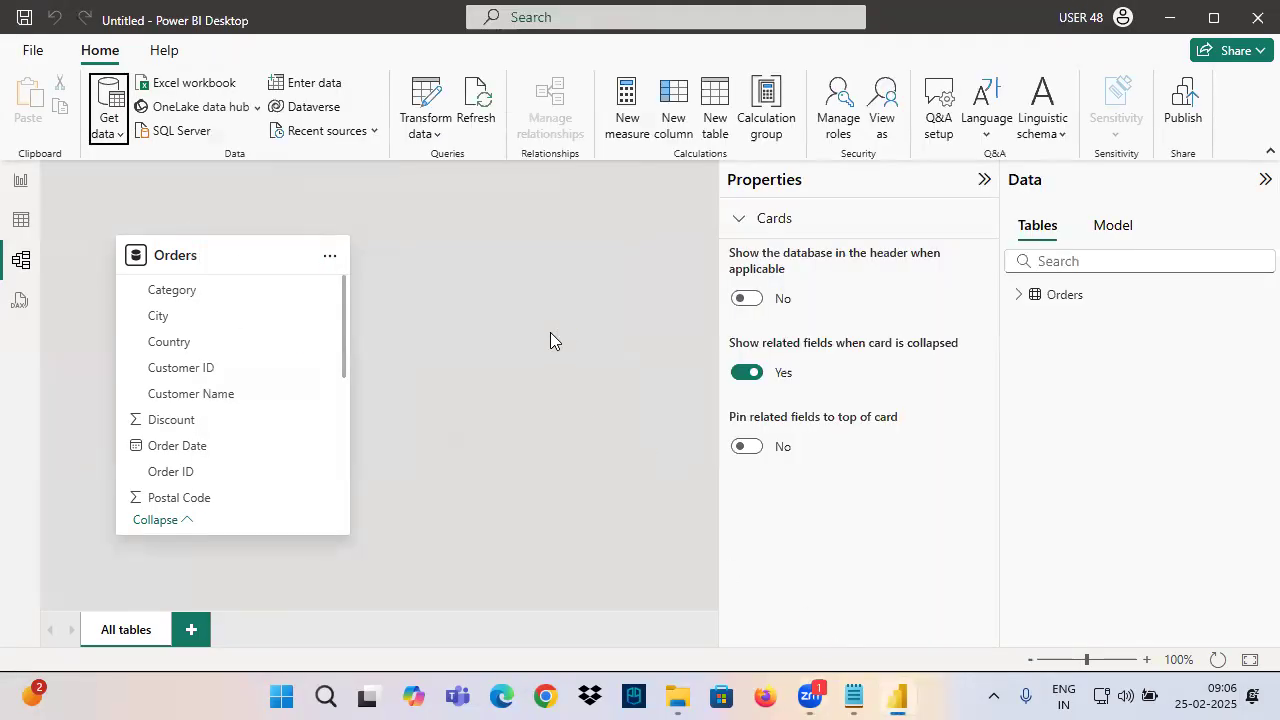
Examine the Sub-Category and Sales columns of the Orders table in the table view
click(21, 181)
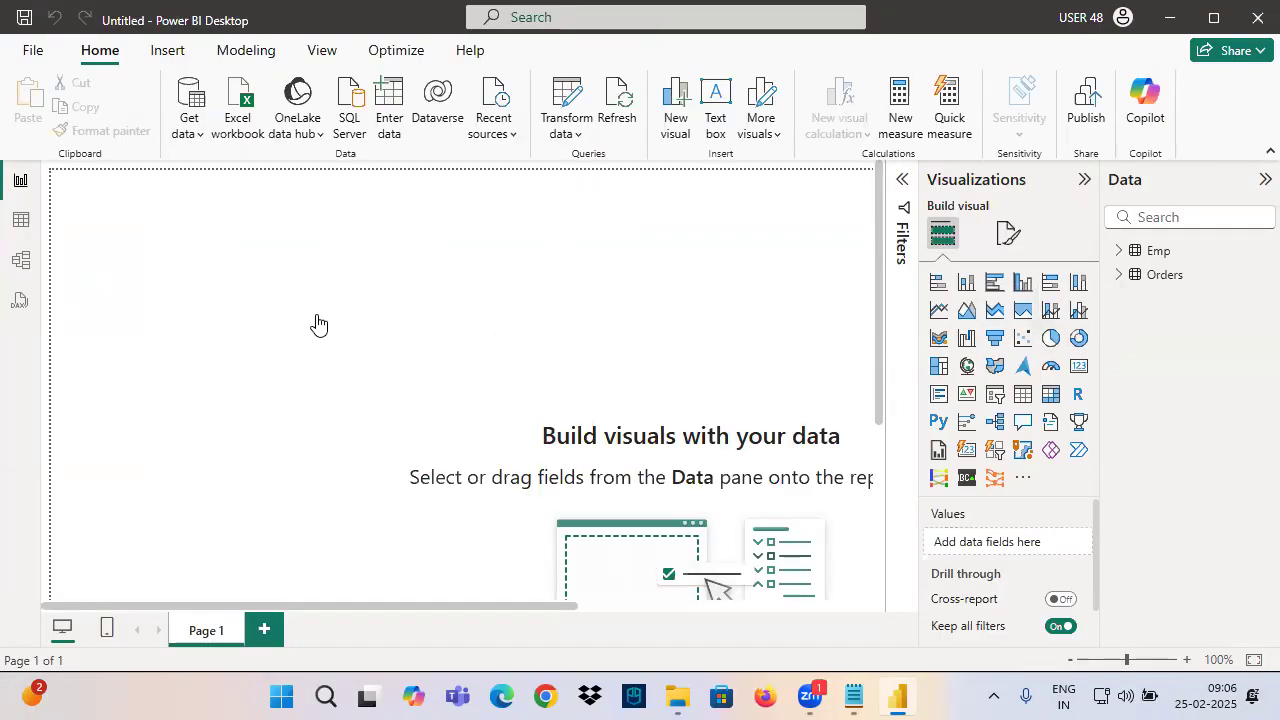
click(22, 222)
click(1086, 276)
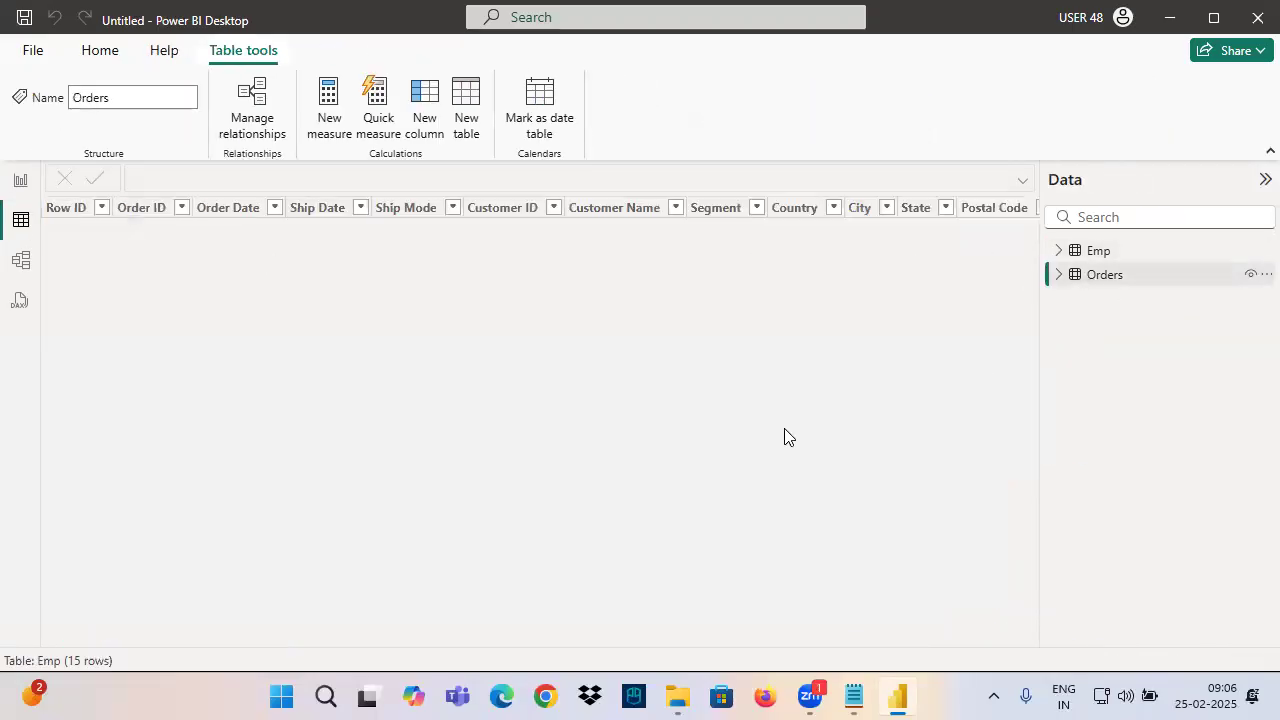
drag(376, 638, 764, 648)
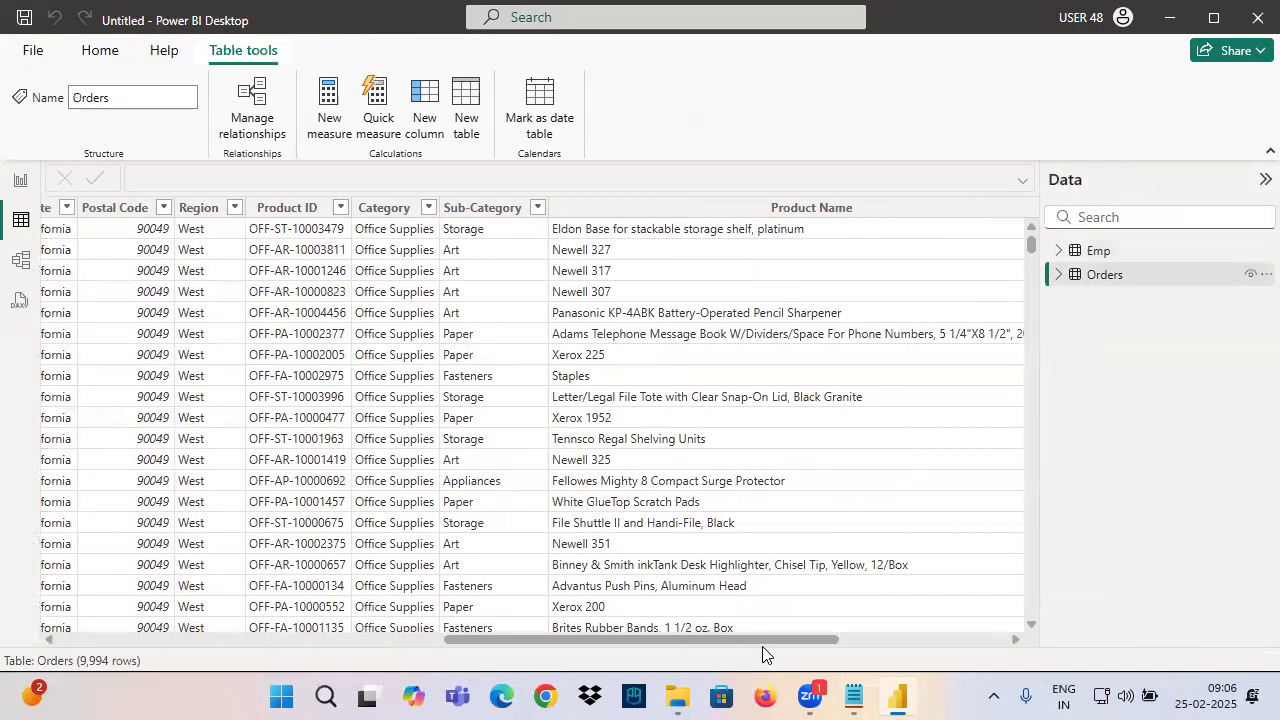
click(514, 210)
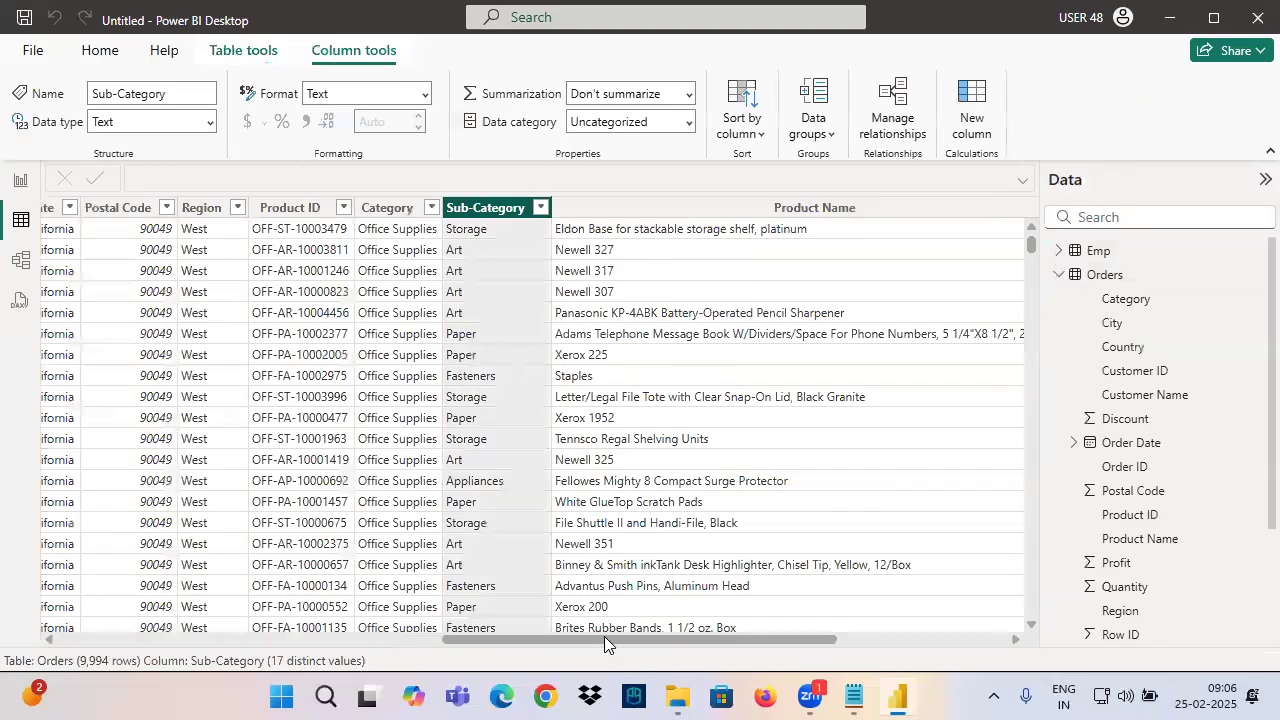
drag(606, 643, 775, 643)
click(702, 208)
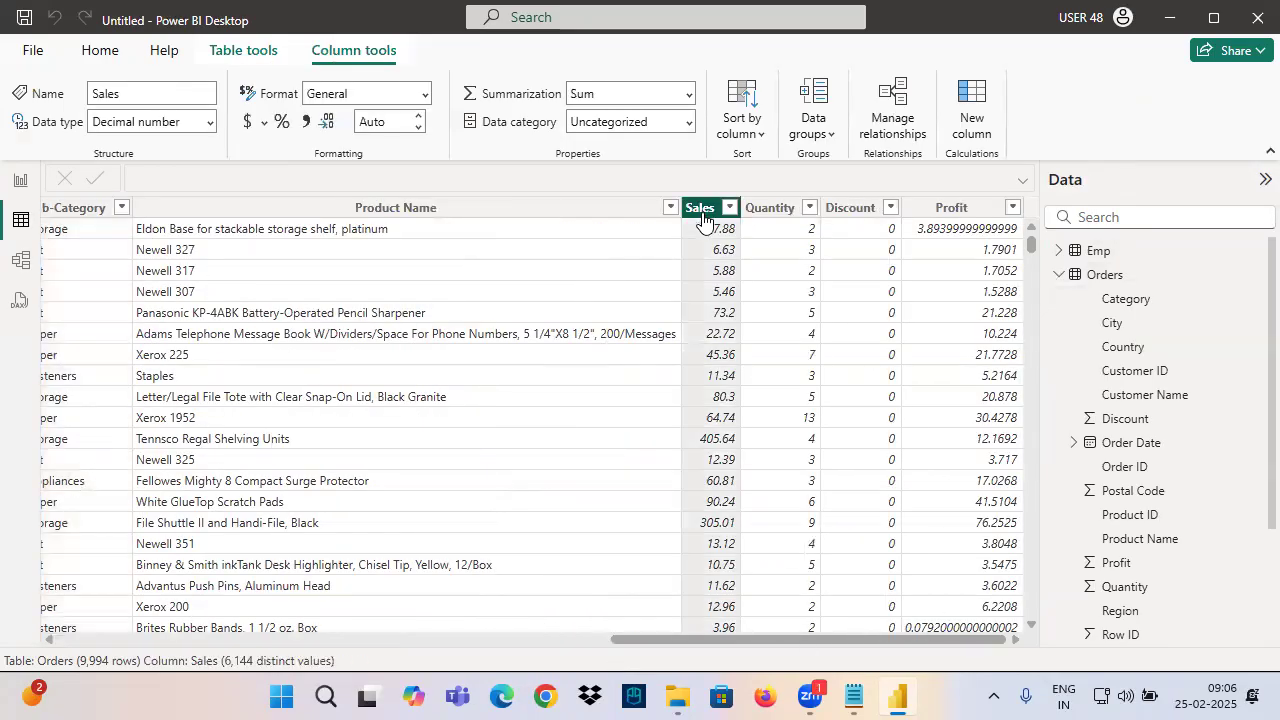
drag(686, 643, 550, 637)
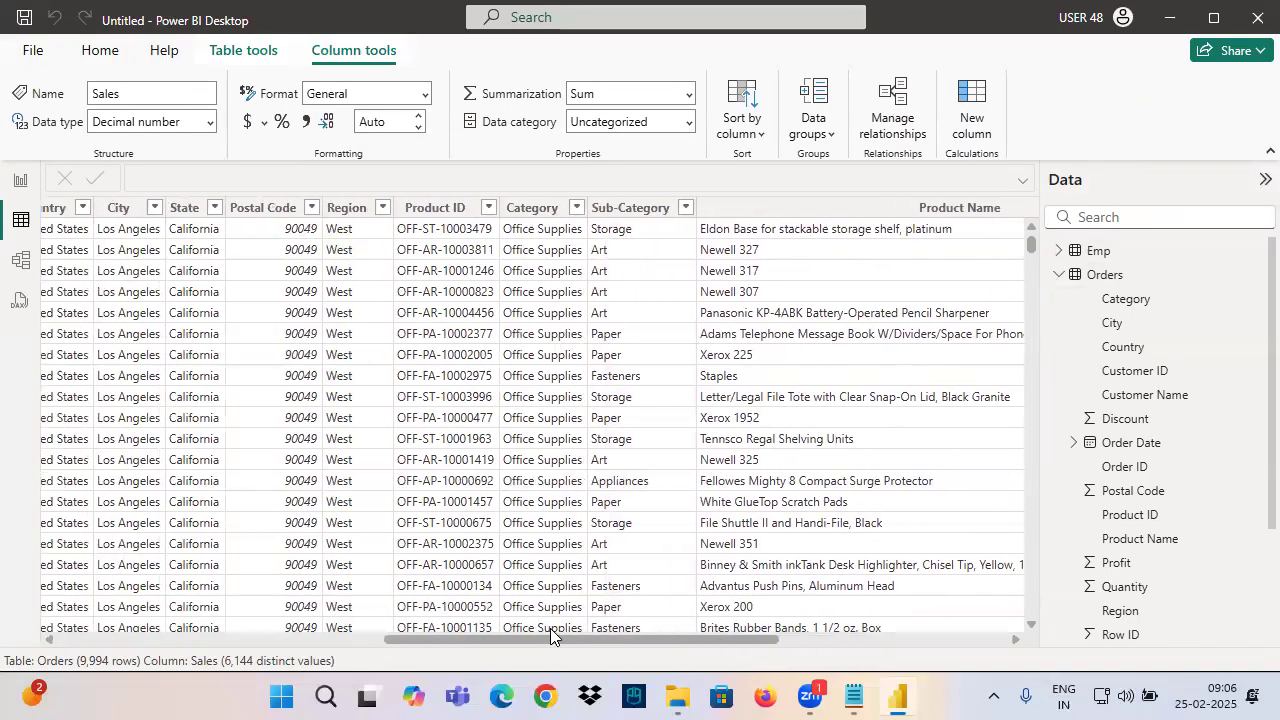
click(628, 210)
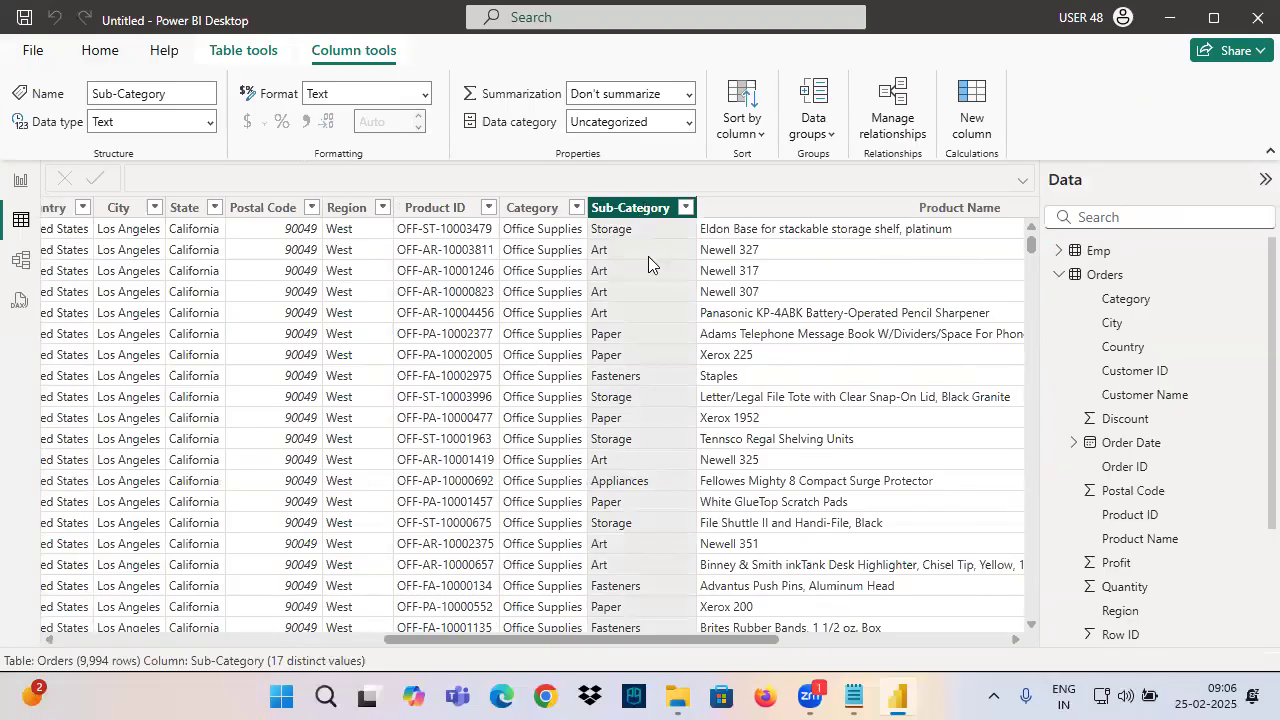
Add an empty pie chart to Page 1 of the report, widen it and shift it slightly away from the page corner
click(10, 184)
click(1051, 343)
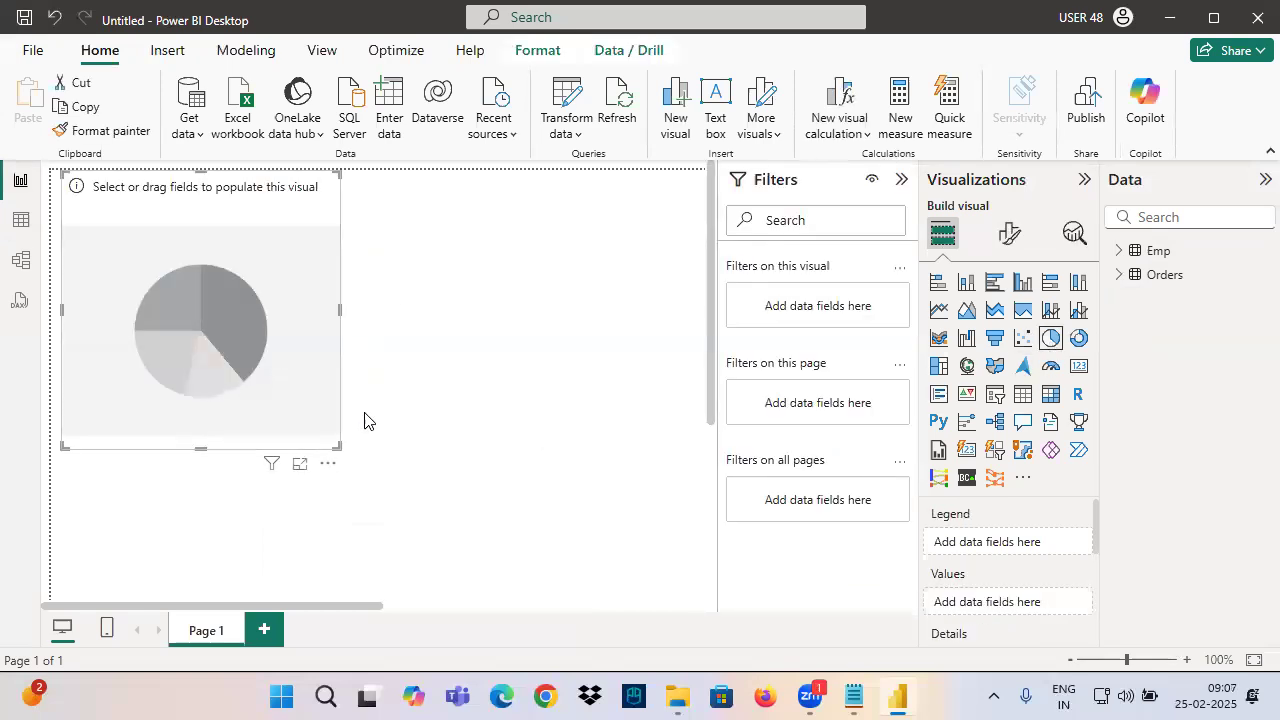
drag(337, 446, 431, 443)
drag(351, 369, 372, 400)
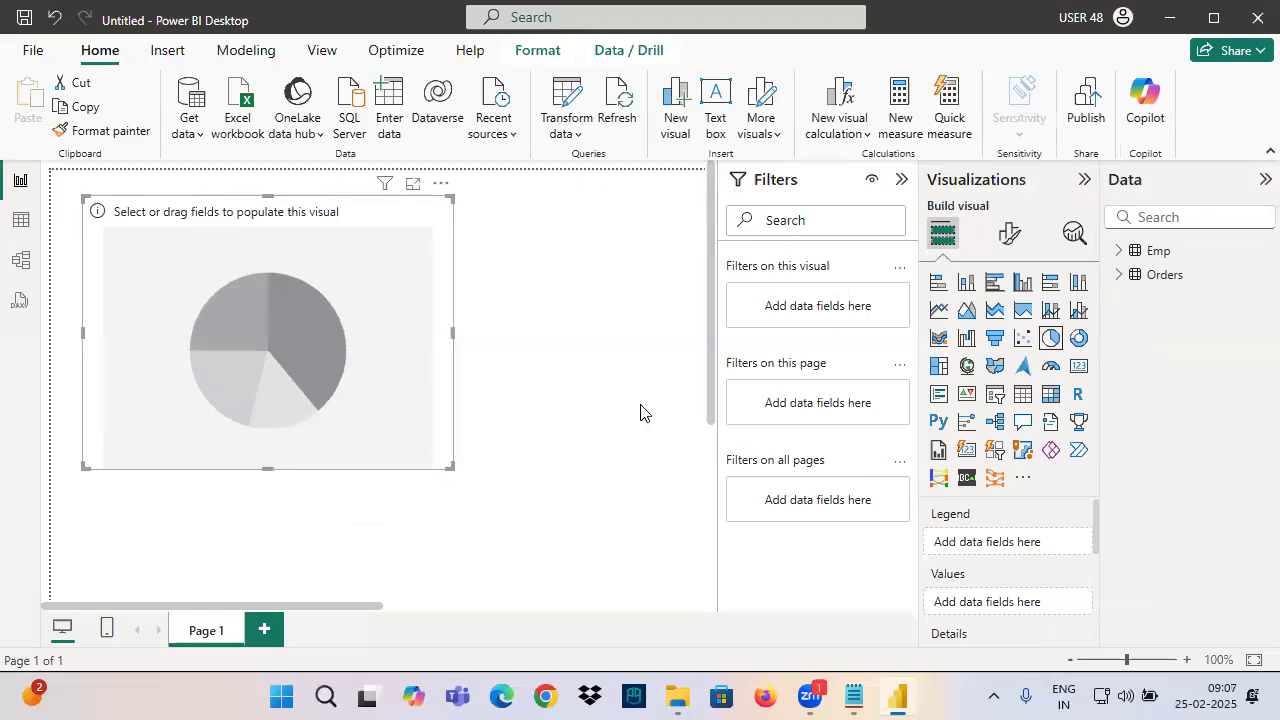
Expand the Orders table in the field list down to its Sales and Sub-Category fields
click(1119, 274)
scroll(1218, 478, down, 1)
scroll(1218, 478, down, 3)
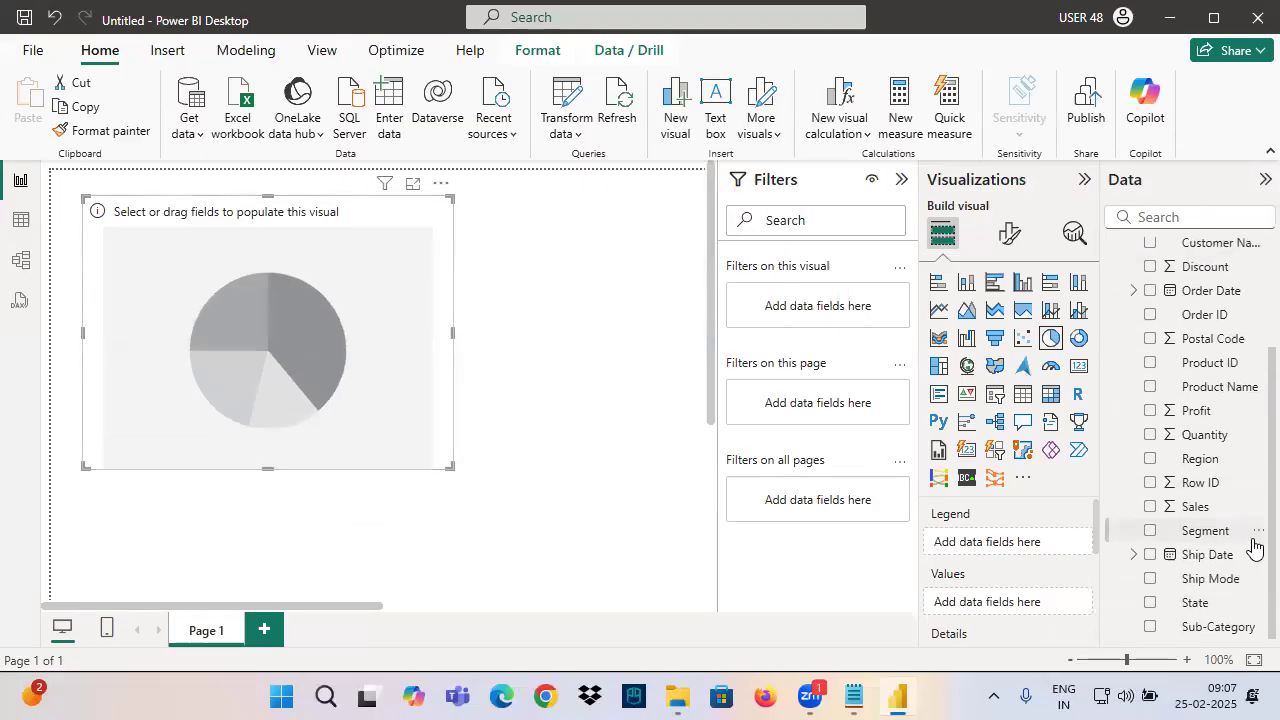
drag(1260, 644, 1278, 649)
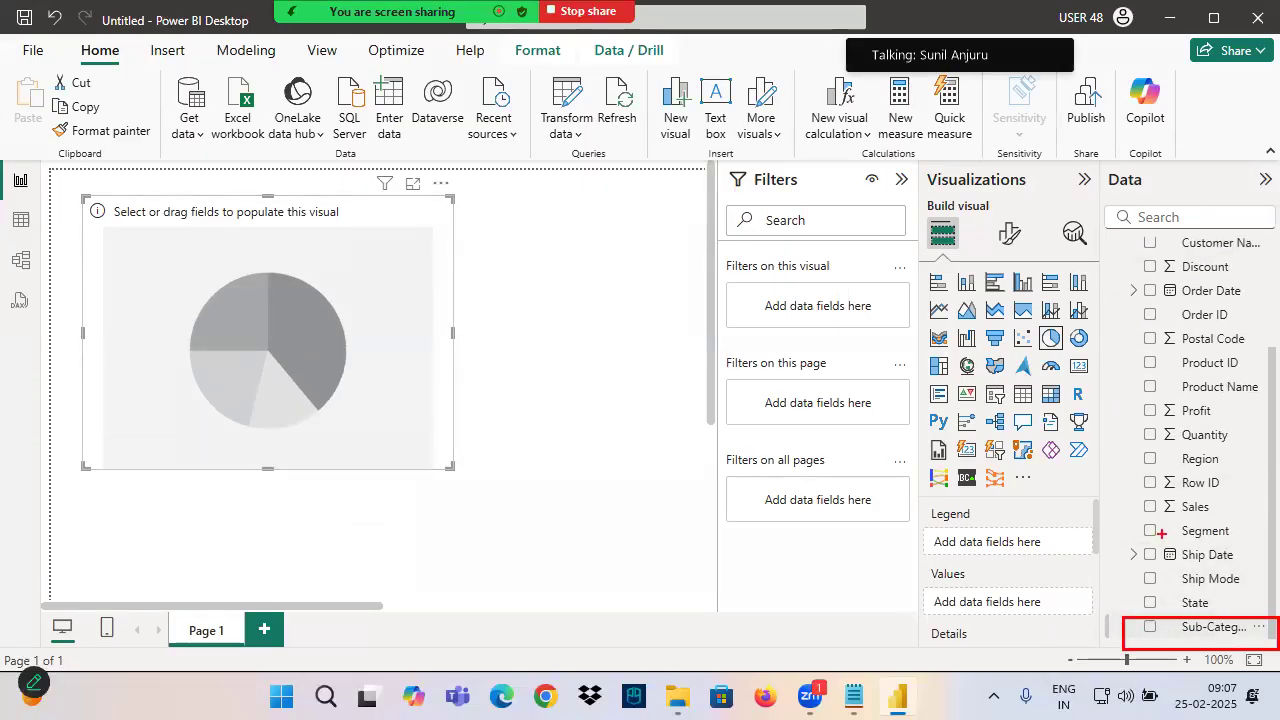
drag(1138, 498, 1262, 532)
drag(1170, 636, 1250, 640)
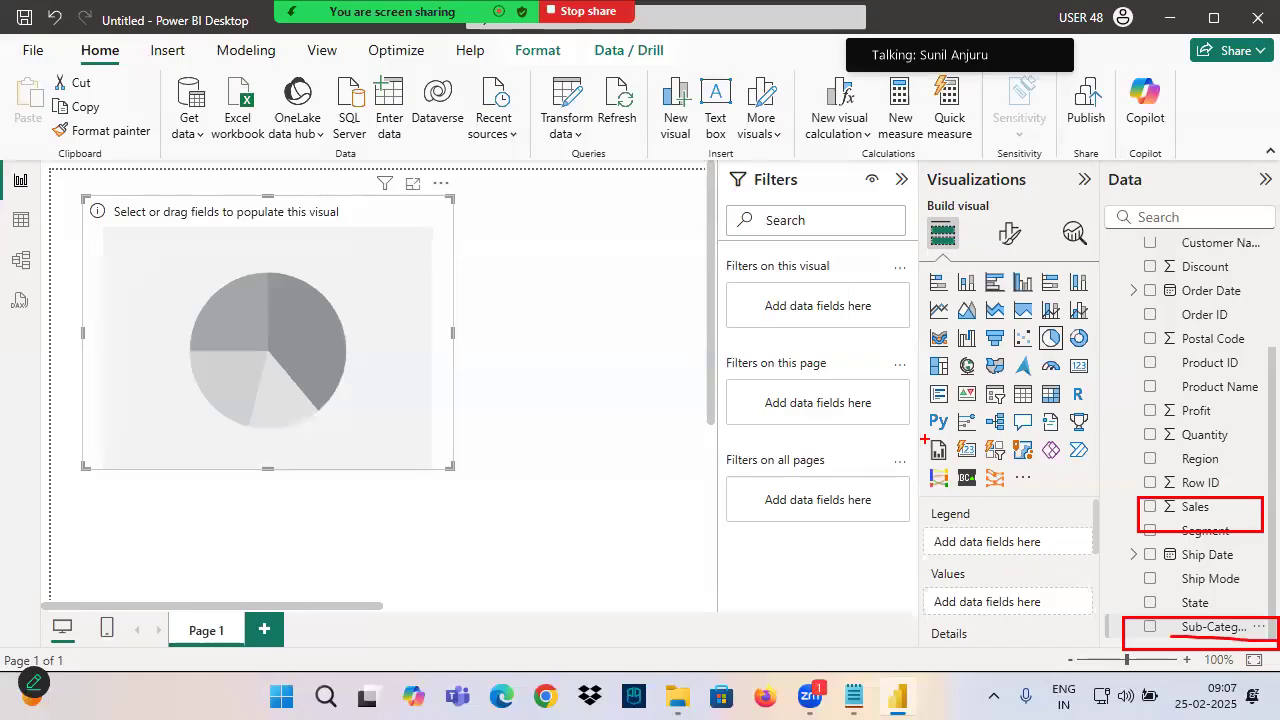
drag(911, 480, 943, 463)
drag(813, 520, 906, 519)
mouse_move(886, 500)
mouse_down()
mouse_move(902, 509)
mouse_move(870, 558)
mouse_up()
drag(1175, 525, 1240, 522)
mouse_move(836, 598)
mouse_down()
mouse_move(924, 587)
mouse_move(884, 619)
mouse_up()
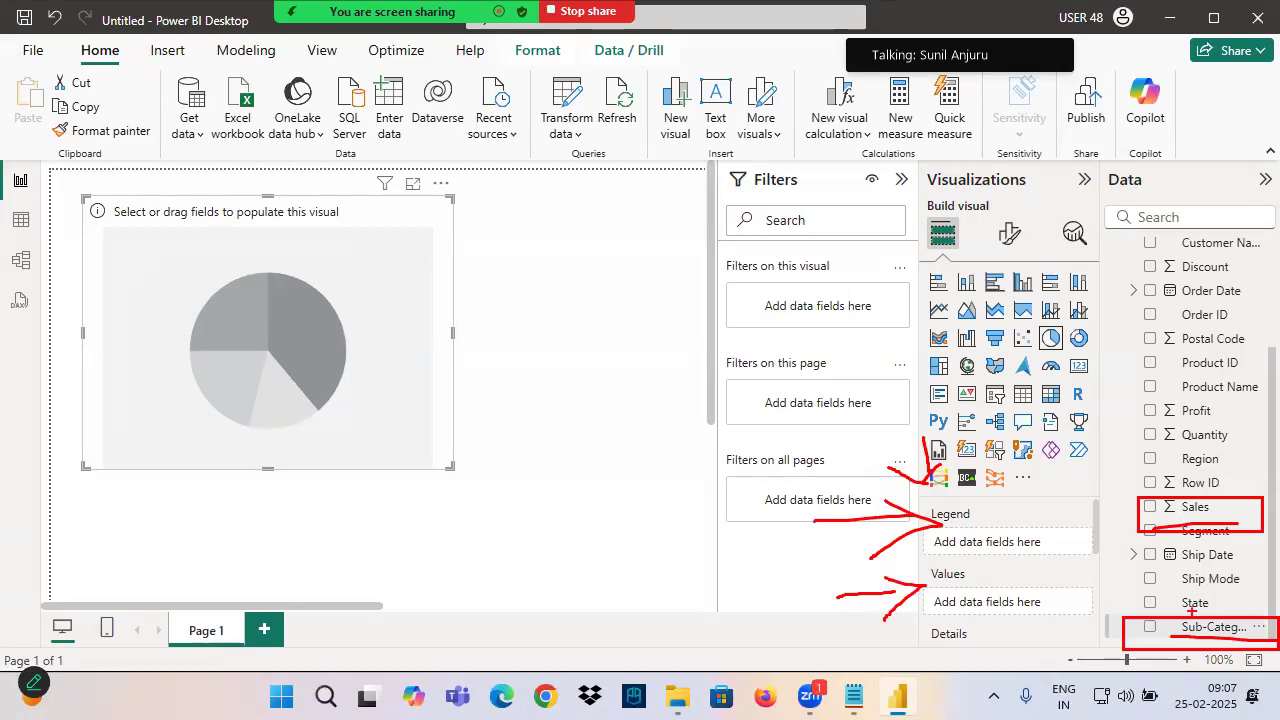
Assign the Sub-Category field to the pie chart's Legend and the Sales field to its Values
drag(1205, 627, 1010, 542)
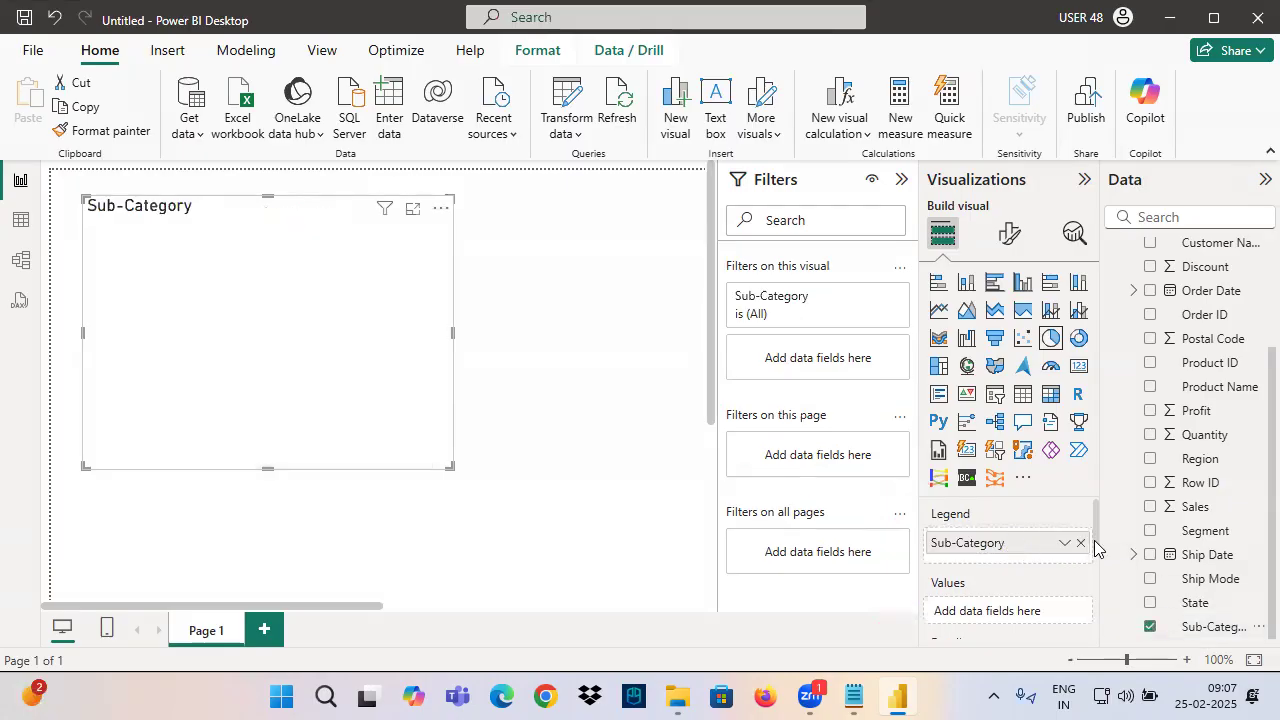
drag(1195, 508, 986, 620)
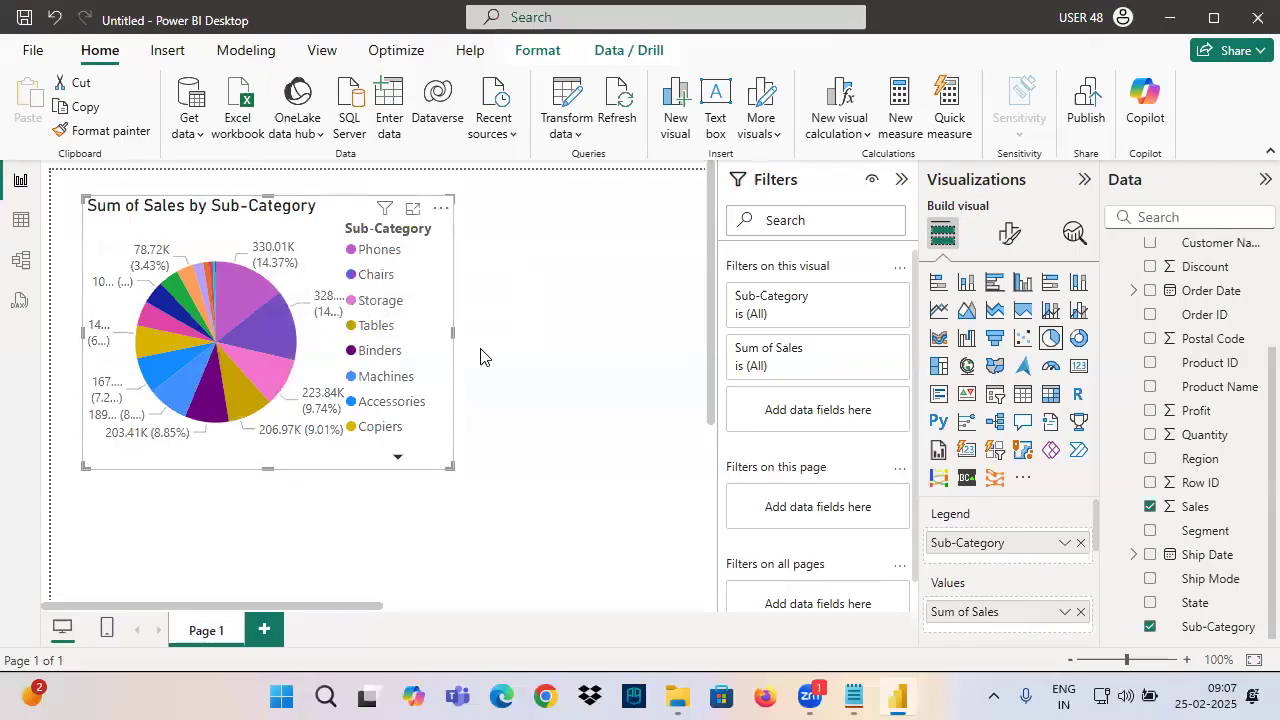
Collapse the Filters pane and enlarge the pie chart in width and height to give its data labels more room
drag(453, 336, 578, 338)
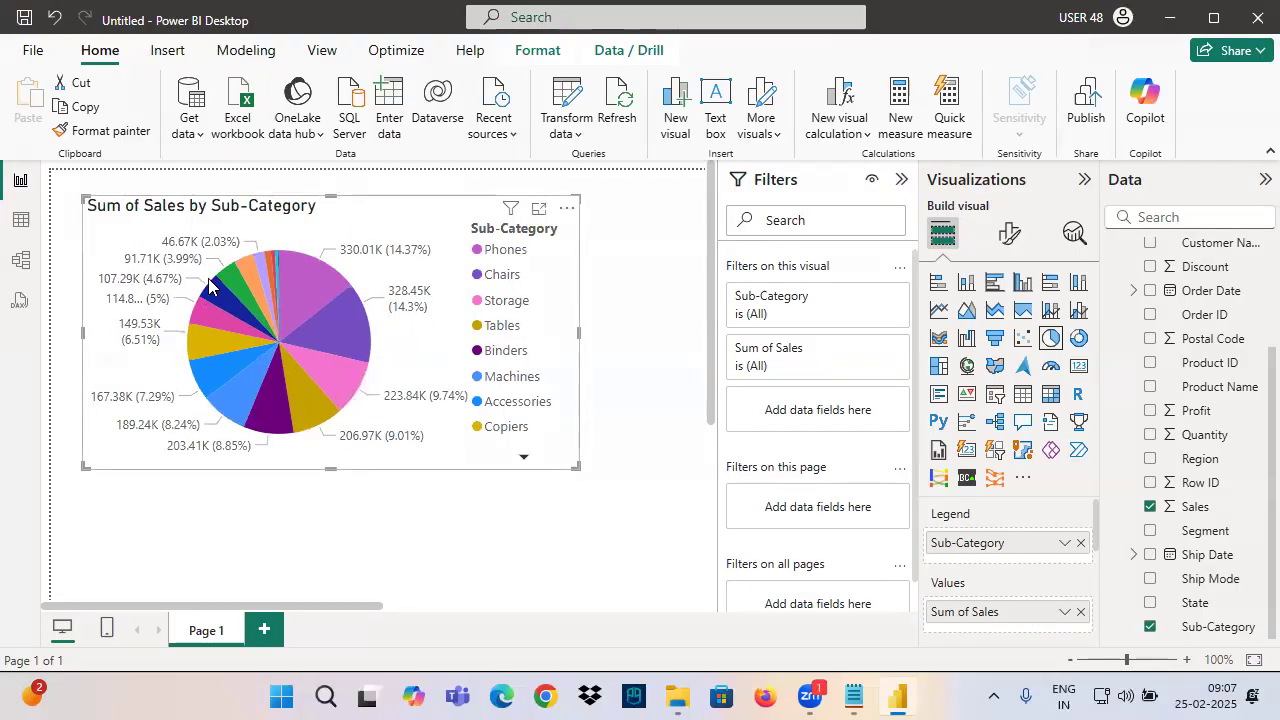
click(901, 179)
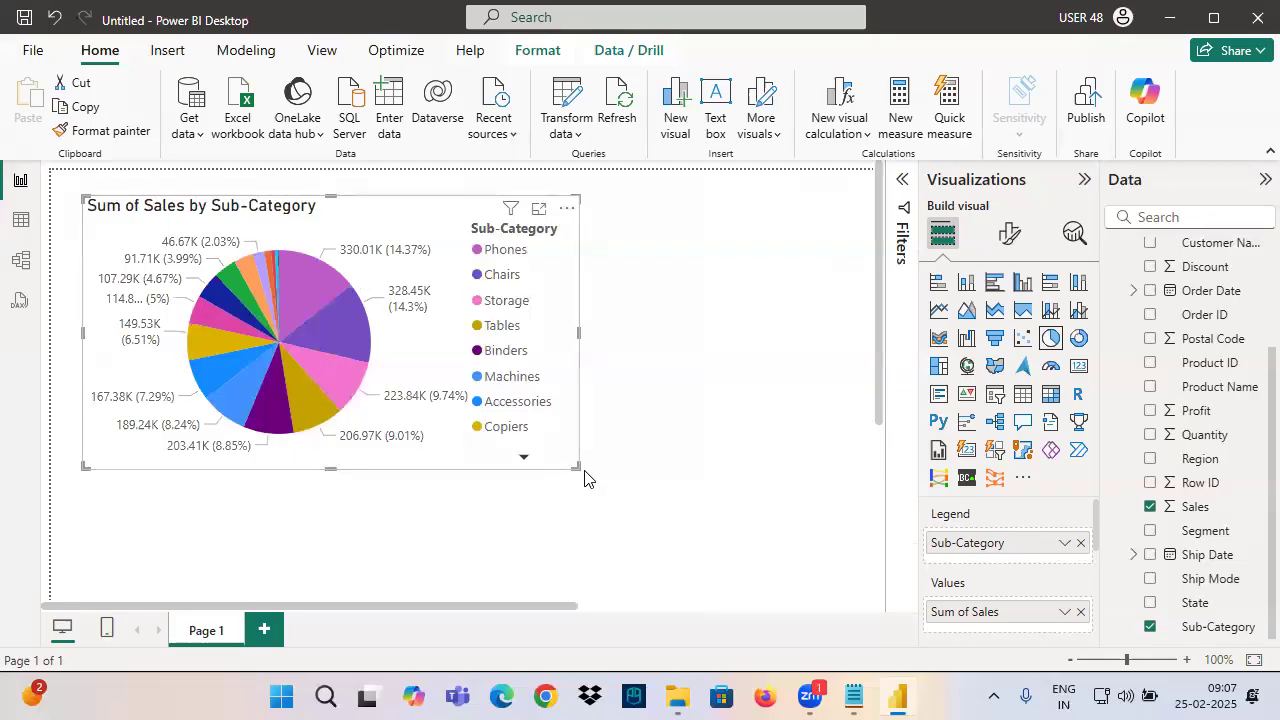
drag(578, 466, 640, 512)
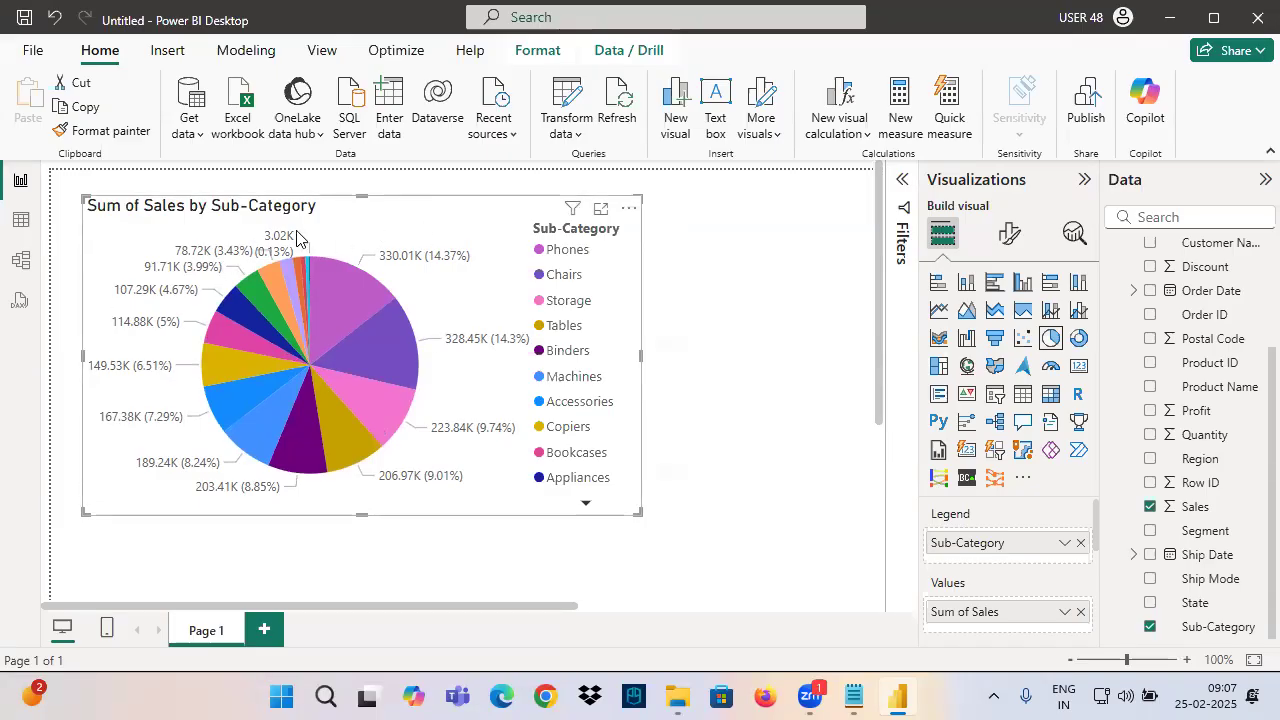
click(230, 220)
drag(374, 208, 379, 278)
drag(396, 249, 380, 283)
mouse_move(439, 224)
mouse_down()
mouse_move(432, 260)
mouse_move(498, 258)
mouse_move(468, 210)
mouse_up()
key(Escape)
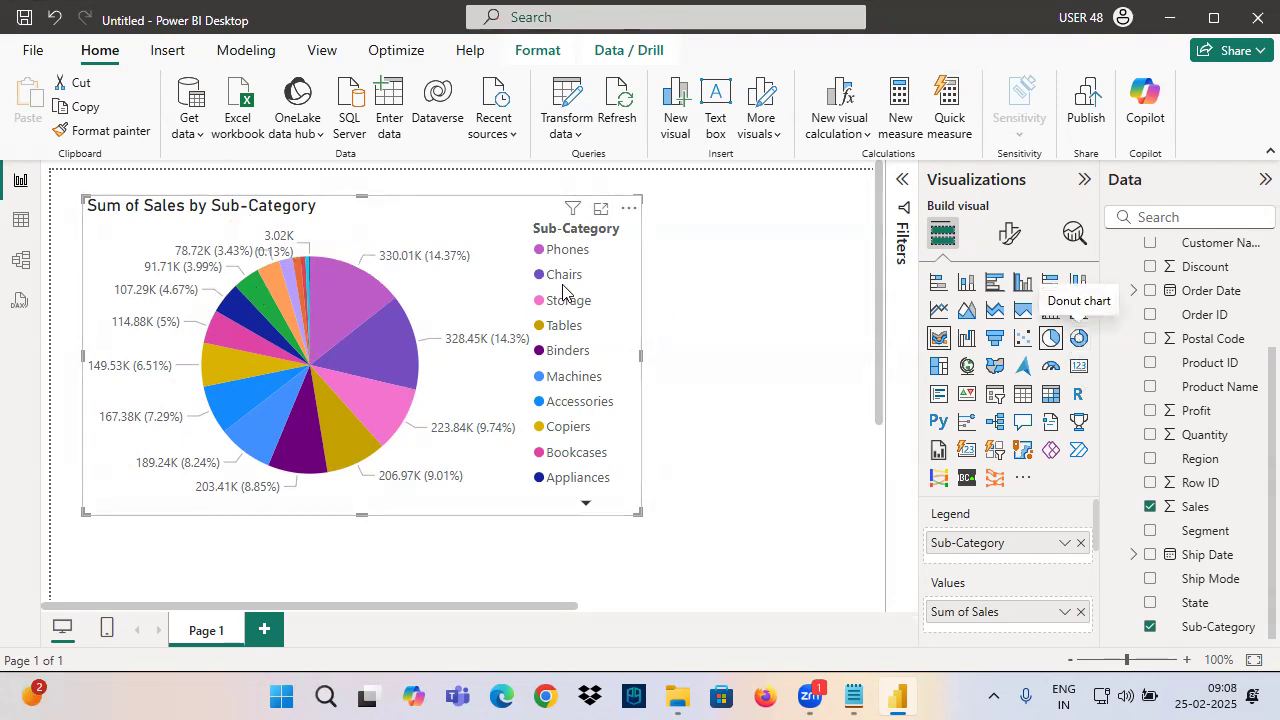
mouse_move(352, 152)
mouse_down()
mouse_move(364, 228)
mouse_move(400, 190)
mouse_up()
drag(376, 234, 396, 234)
drag(395, 252, 634, 234)
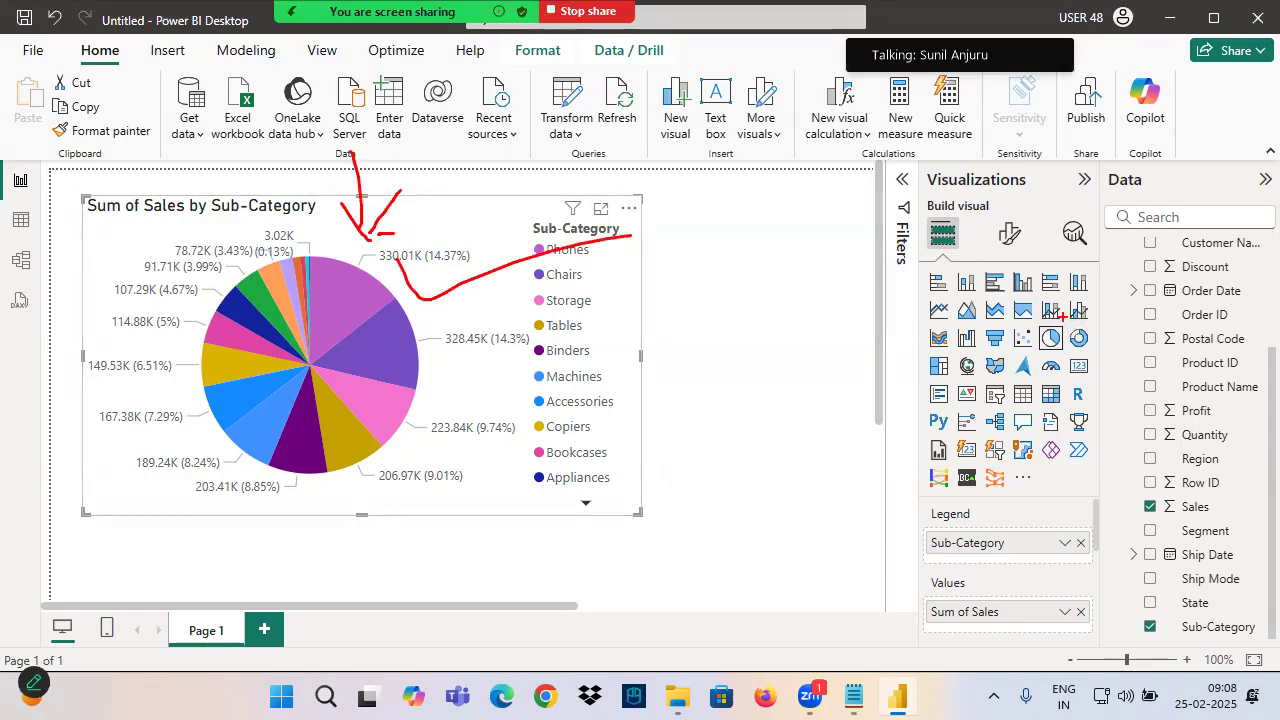
Convert the Sub-Category sales pie chart to a donut chart
click(1078, 337)
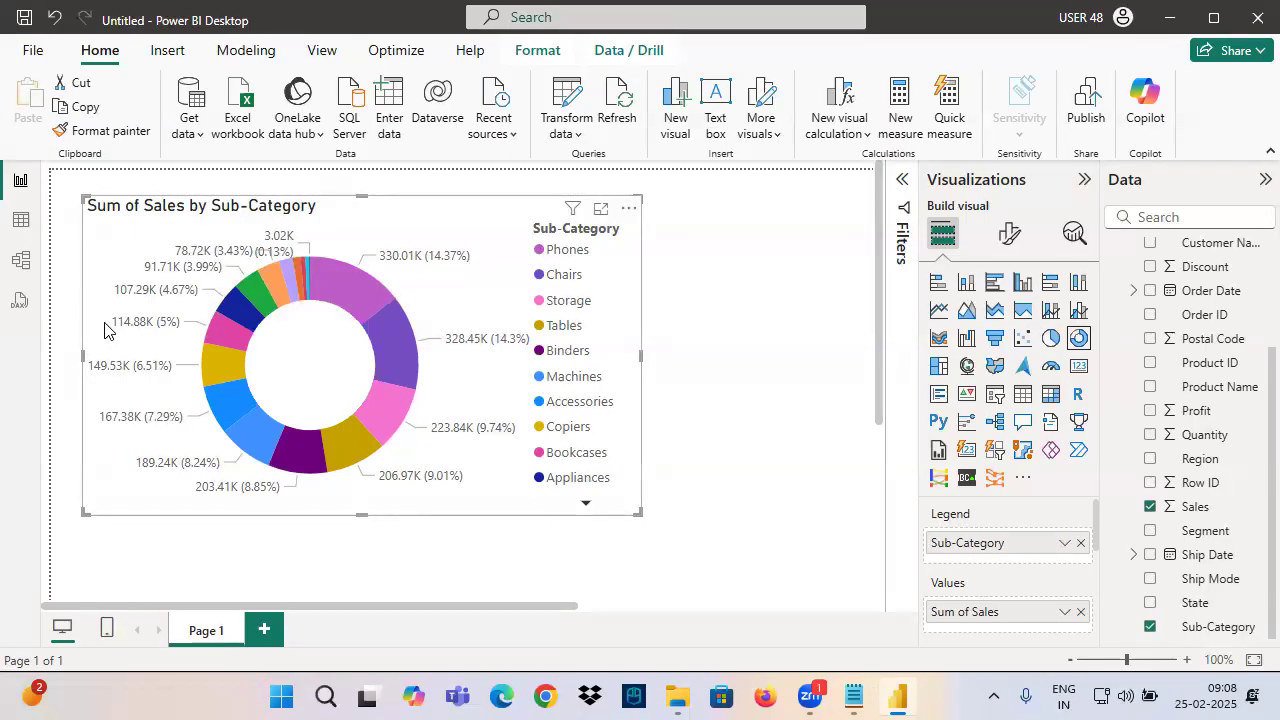
drag(340, 268, 416, 267)
drag(383, 327, 441, 330)
mouse_move(395, 385)
mouse_down()
mouse_move(436, 405)
mouse_move(480, 387)
mouse_up()
mouse_move(362, 425)
mouse_down()
mouse_move(400, 462)
mouse_move(414, 440)
mouse_up()
drag(344, 428, 296, 474)
drag(296, 420, 240, 452)
drag(222, 399, 280, 390)
mouse_move(252, 243)
mouse_down()
mouse_move(294, 230)
mouse_move(336, 252)
mouse_move(258, 240)
mouse_up()
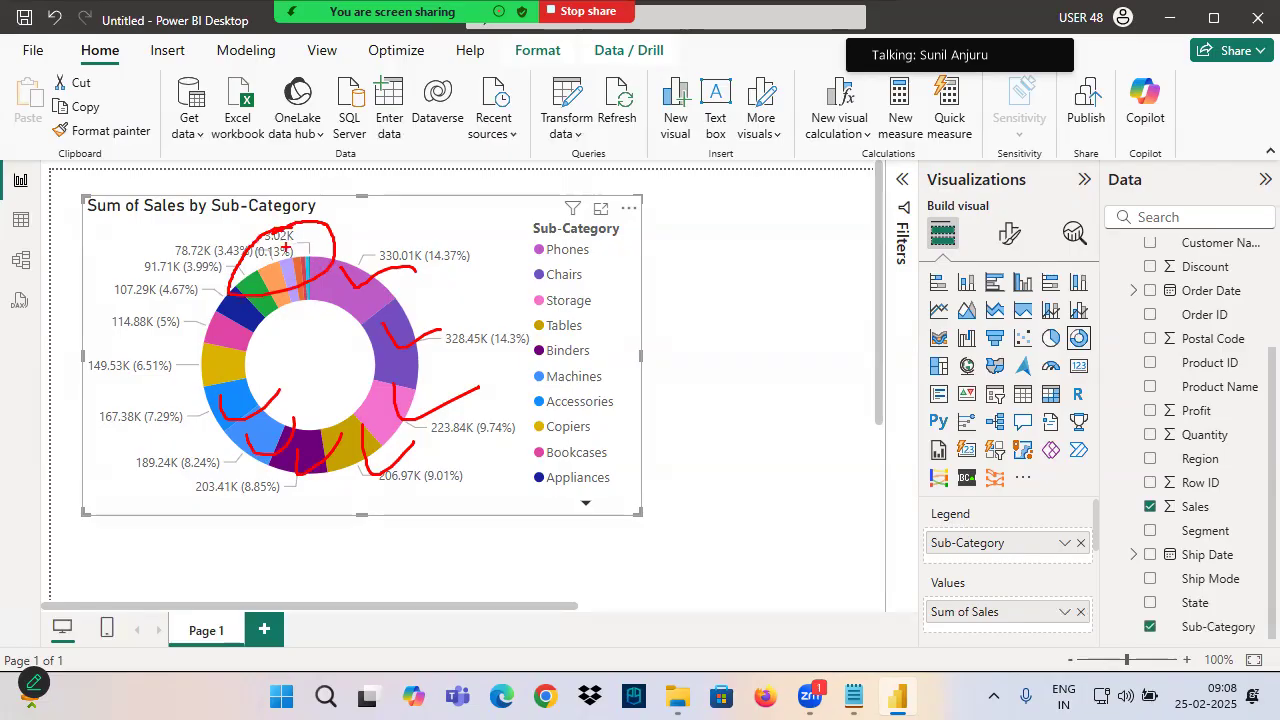
key(alt+s)
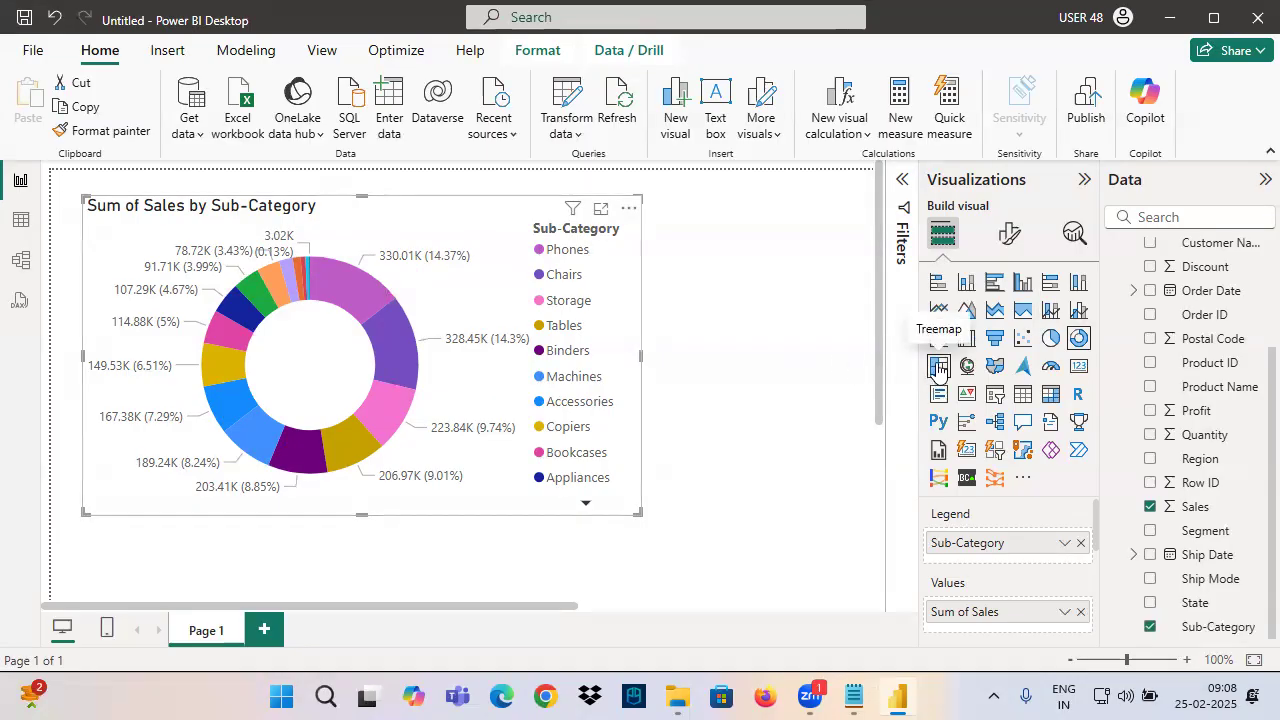
Switch to the Notepad class notes and add the heading "Treemap Visual" at the end of the Class 7 section
click(853, 697)
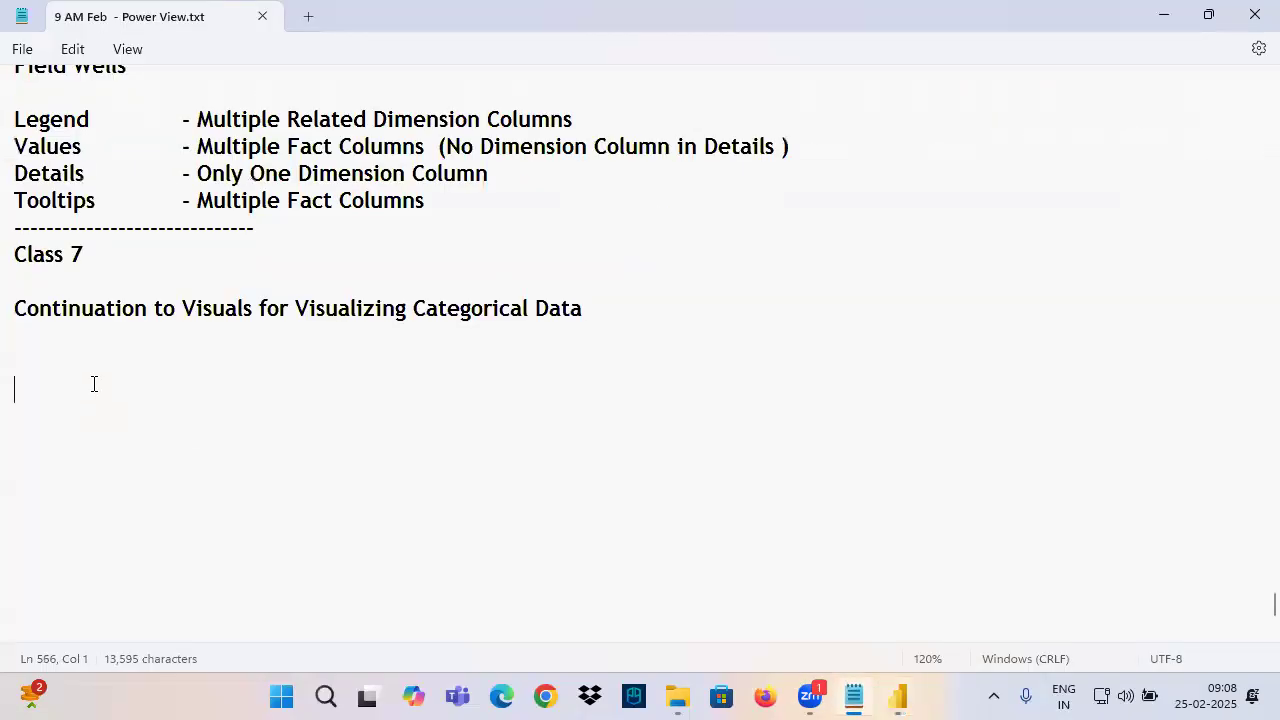
text(Treem)
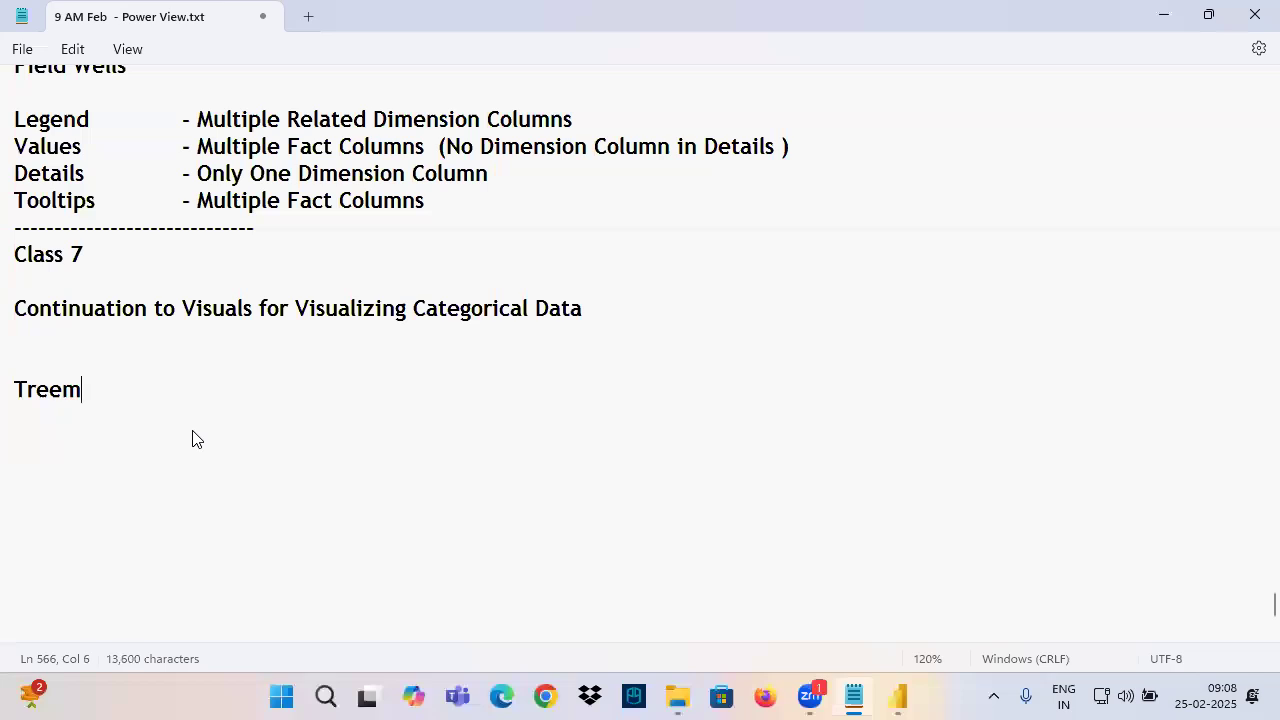
text(ap Visual)
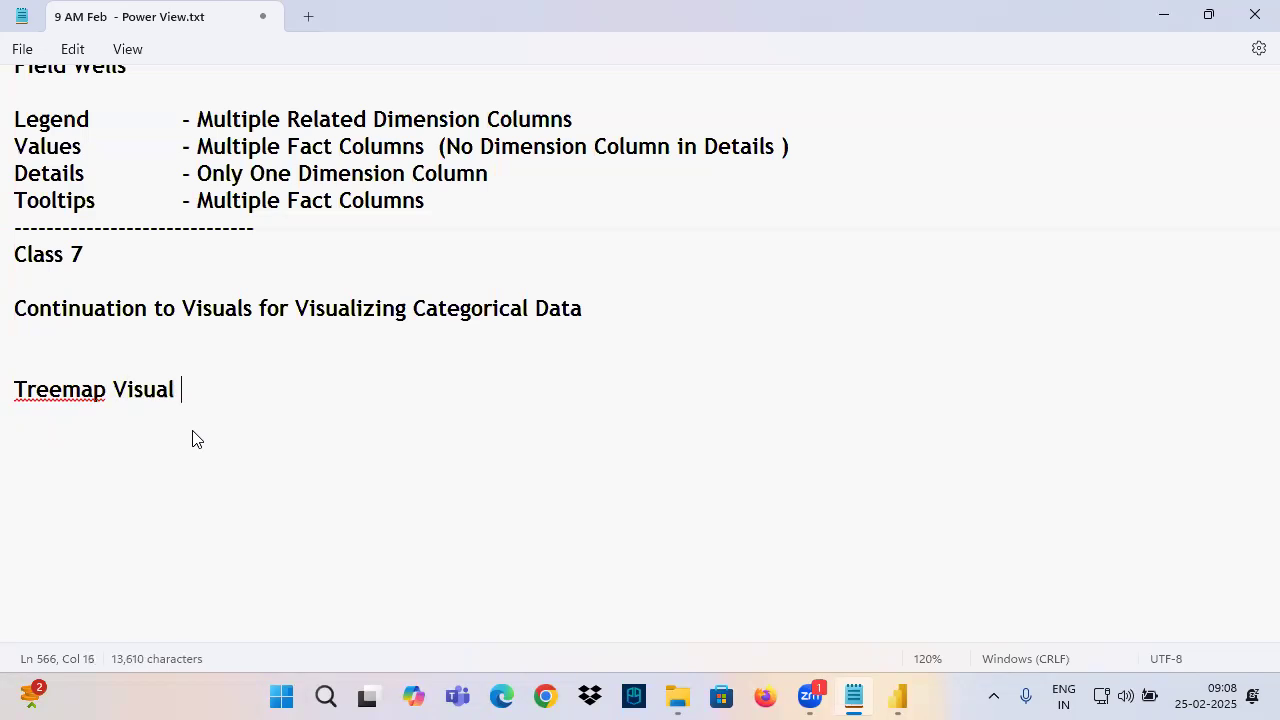
Copy the three-item outline of purpose, field wells and formatting options from the Donut Chart section to below the Treemap Visual heading
scroll(196, 440, up, 3)
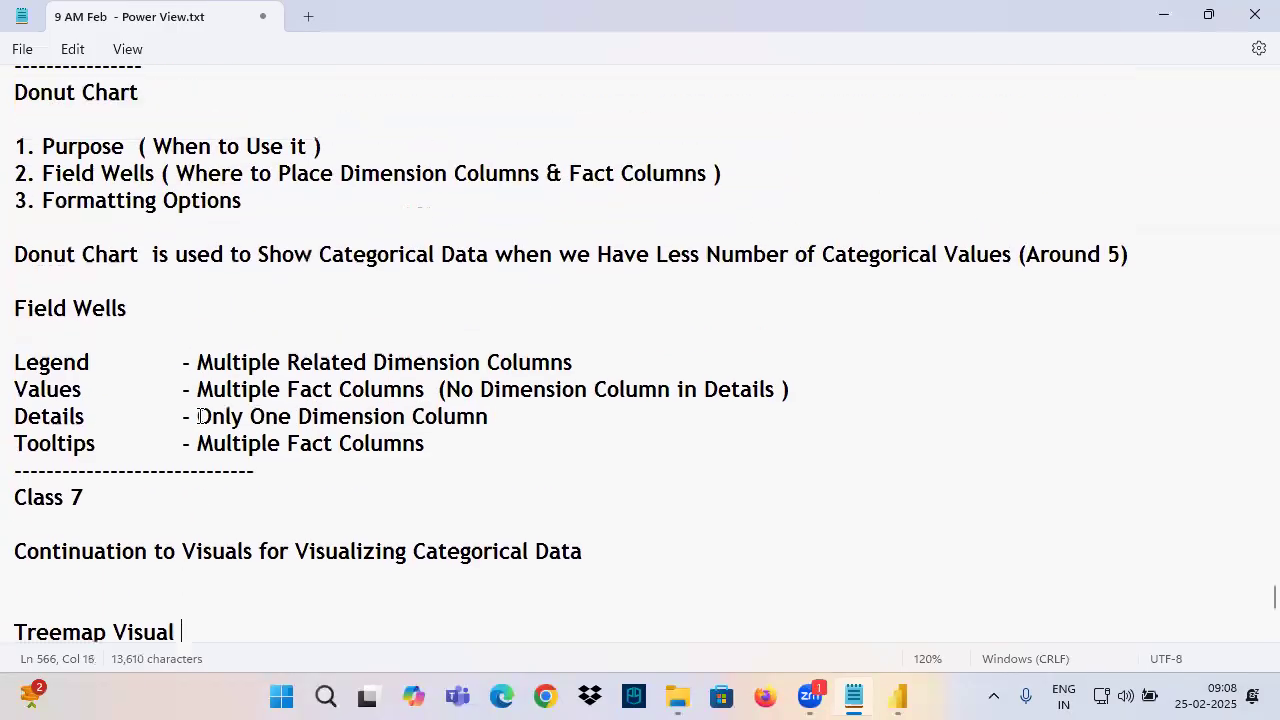
drag(292, 192, 14, 148)
key(ctrl+c)
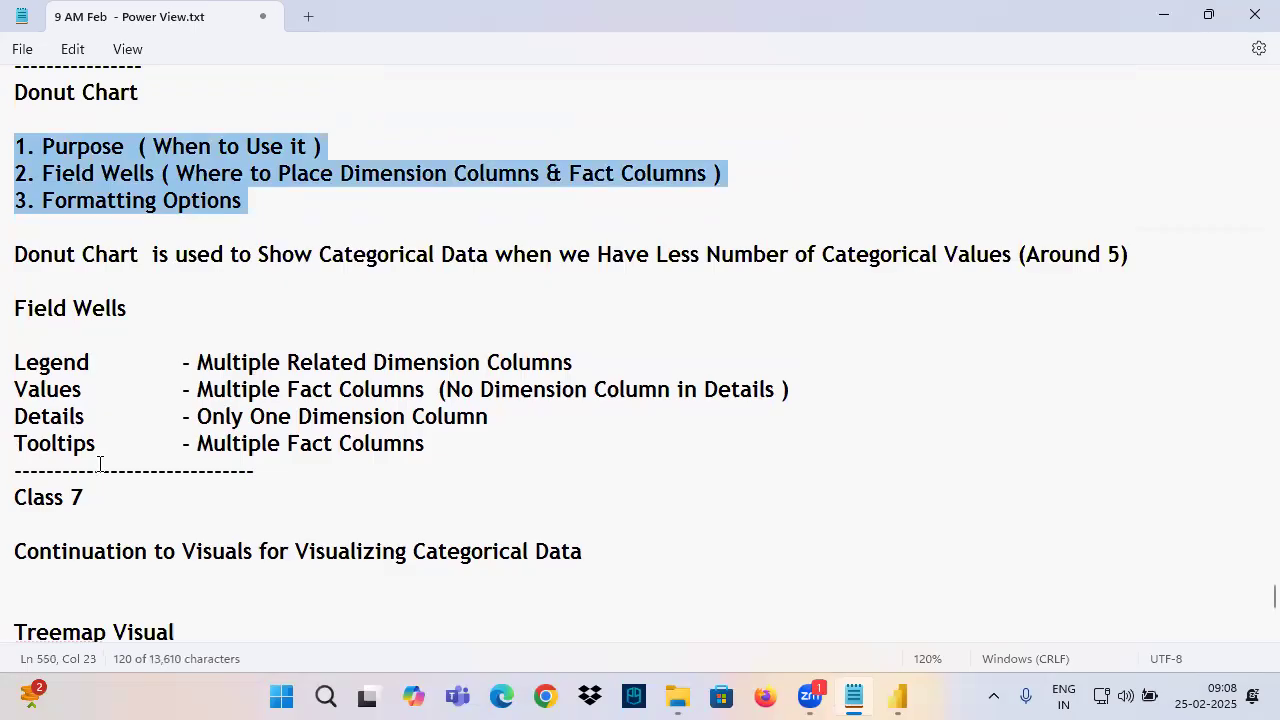
key(ctrl+End)
key(ctrl+v)
double_click(90, 362)
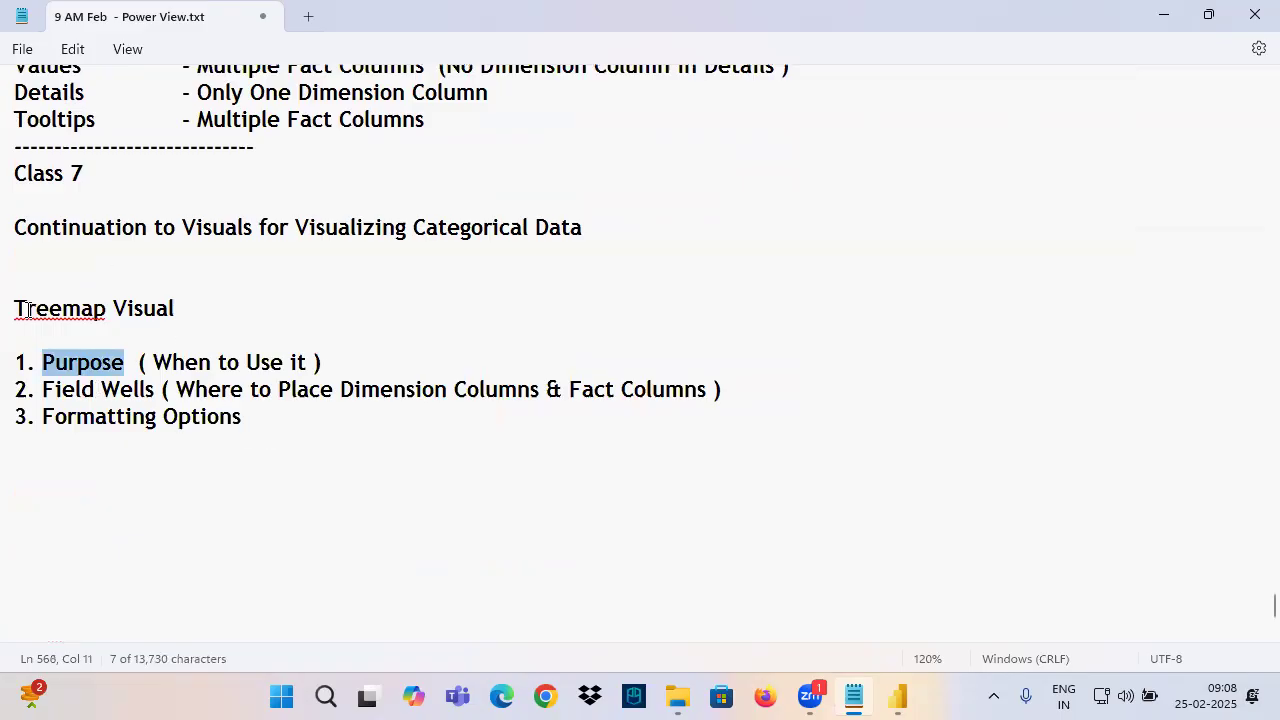
Copy the Treemap Visual heading text to a new line below the three-item outline
drag(19, 309, 307, 320)
key(ctrl+c)
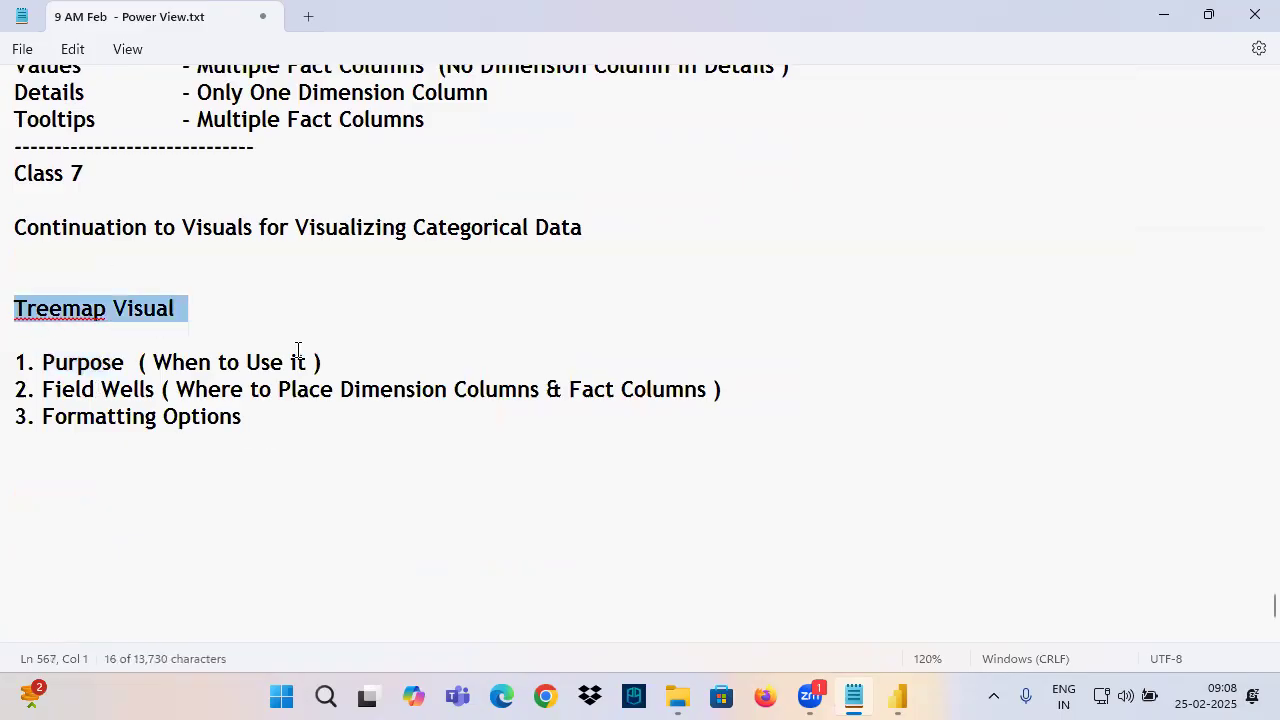
click(73, 463)
key(ctrl+v)
Continue the copied Treemap Visual line with "is used to Show Categorical Data when we Have Medium Number of Categorical Value"
click(250, 466)
text(is used to Show Categorical Data whe )
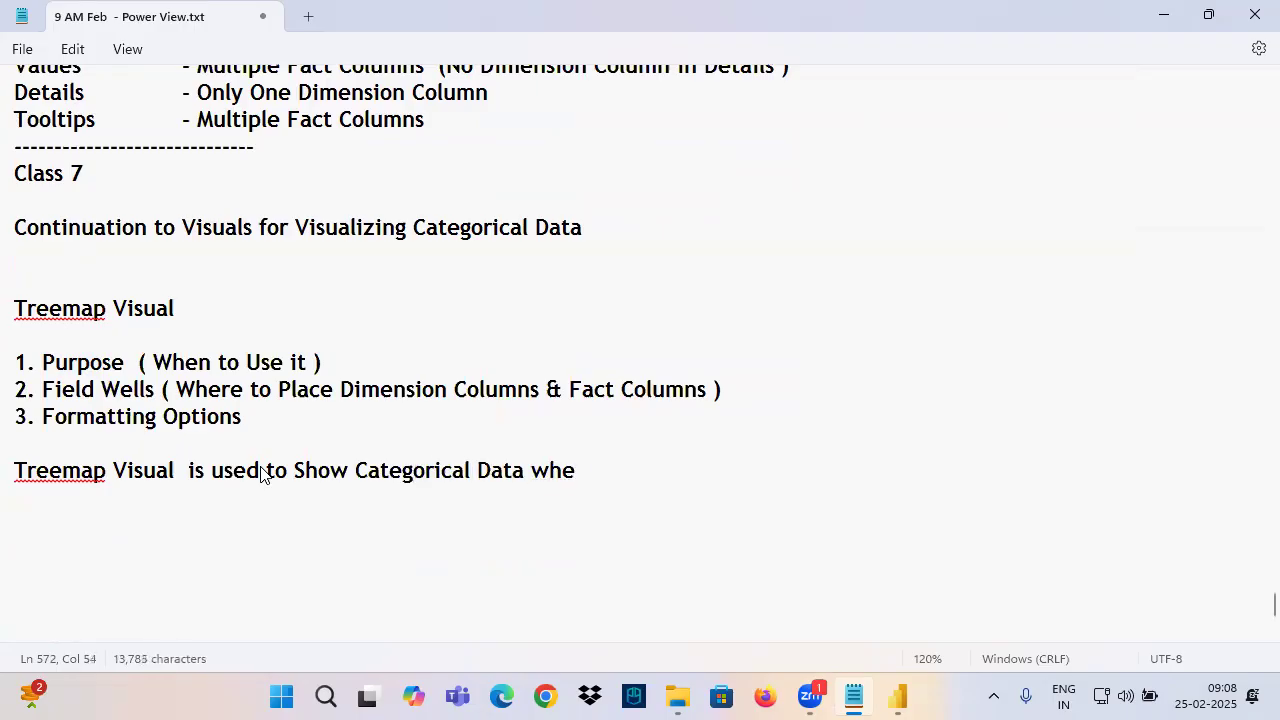
text(n we Have Less)
key(BackSpace)
key(BackSpace)
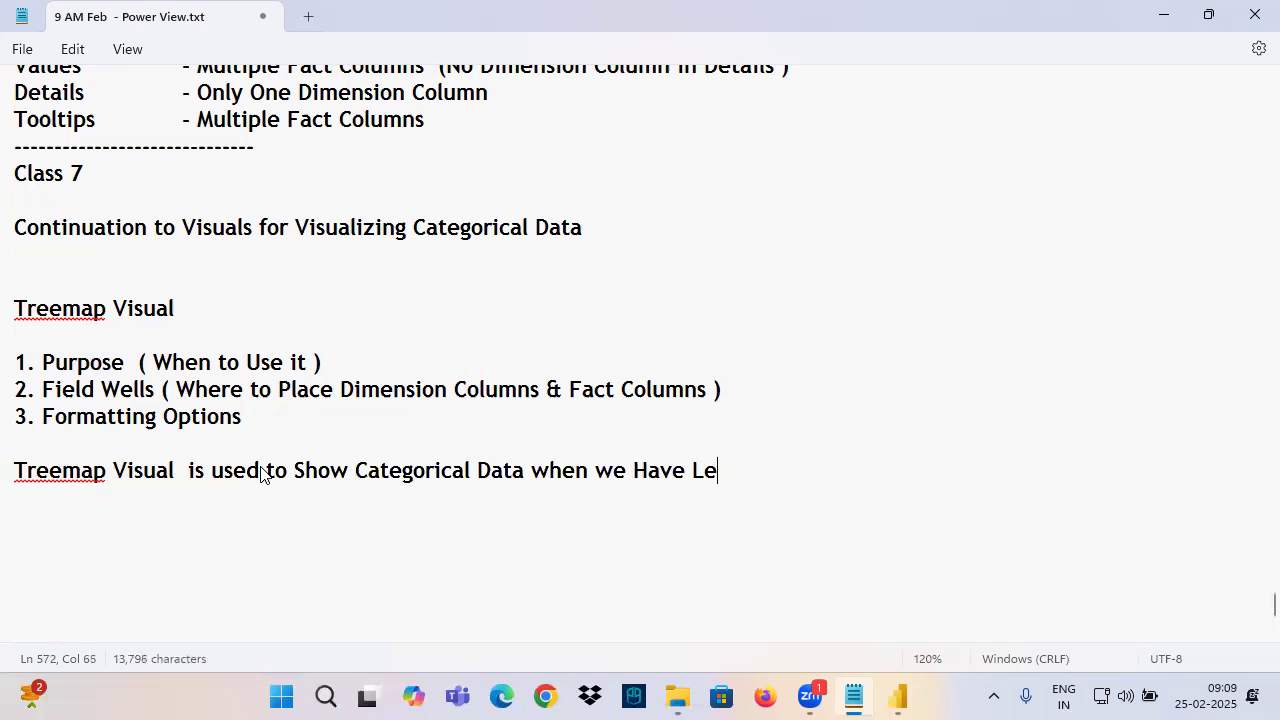
text(Medium)
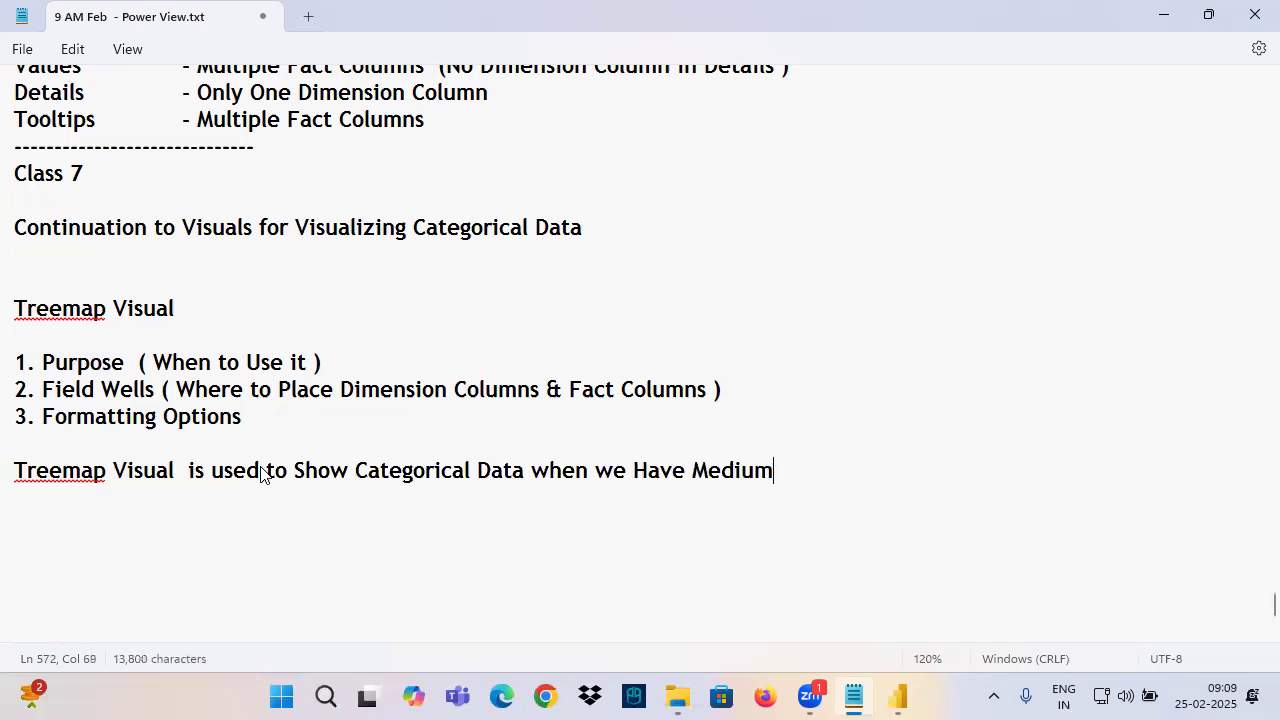
text( Number )
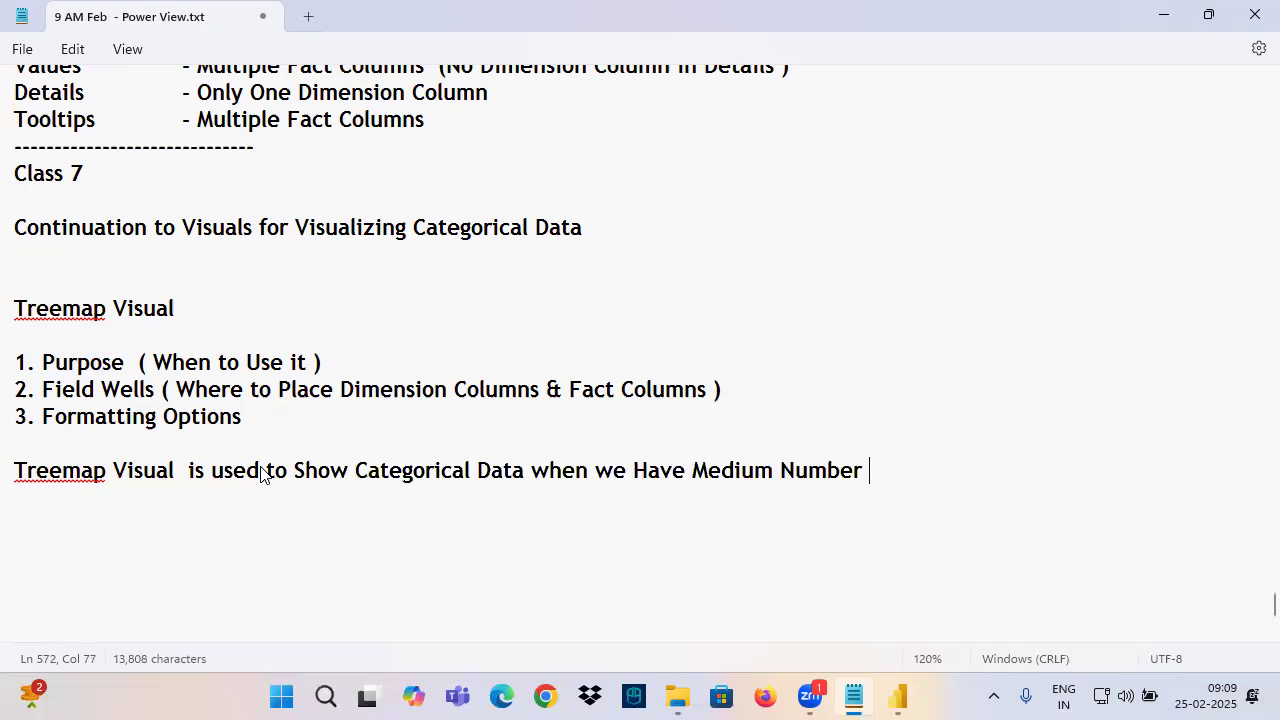
text(of Categor)
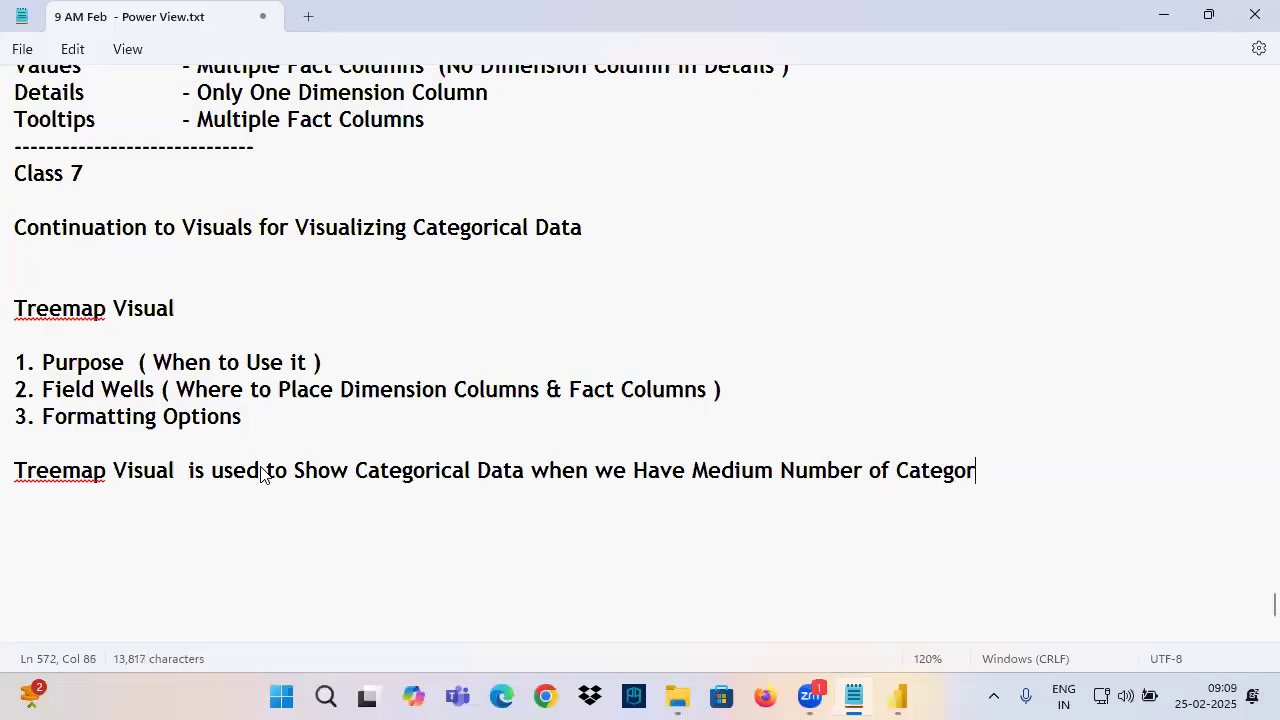
text(ical  Value)
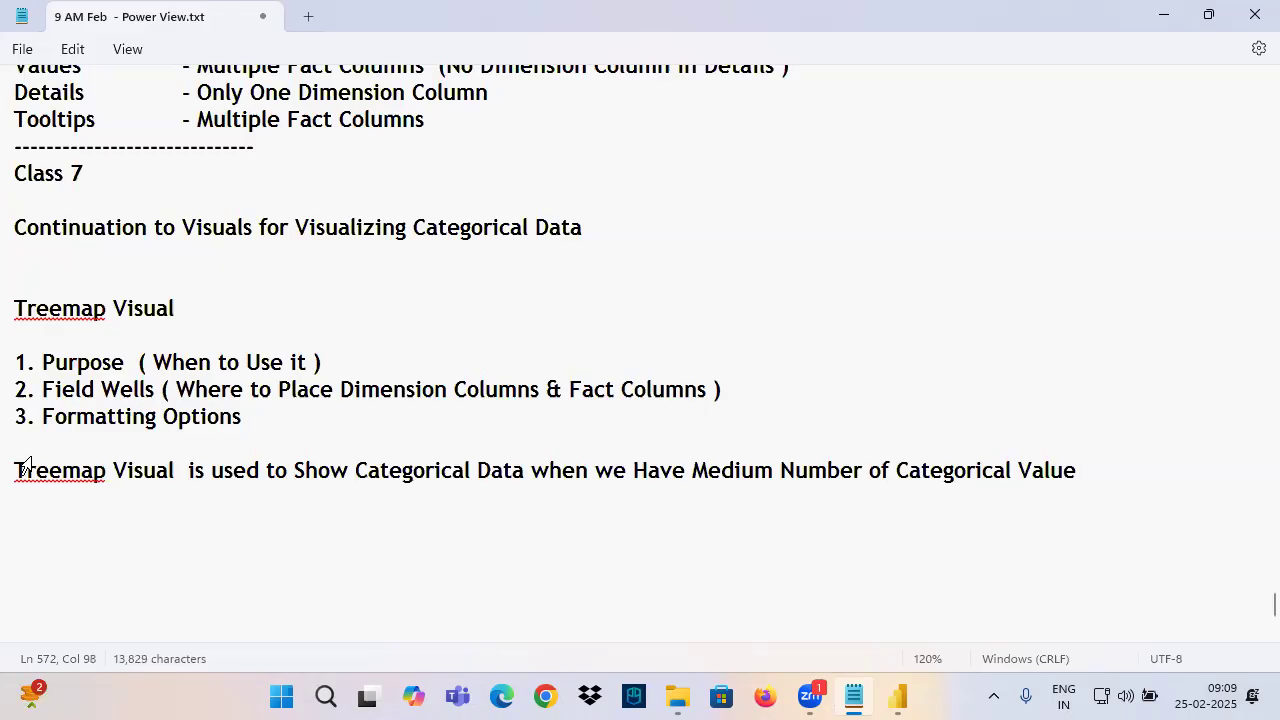
Review the Pie Chart purpose line in the earlier notes for its recommended number of categorical values
scroll(266, 294, up, 6)
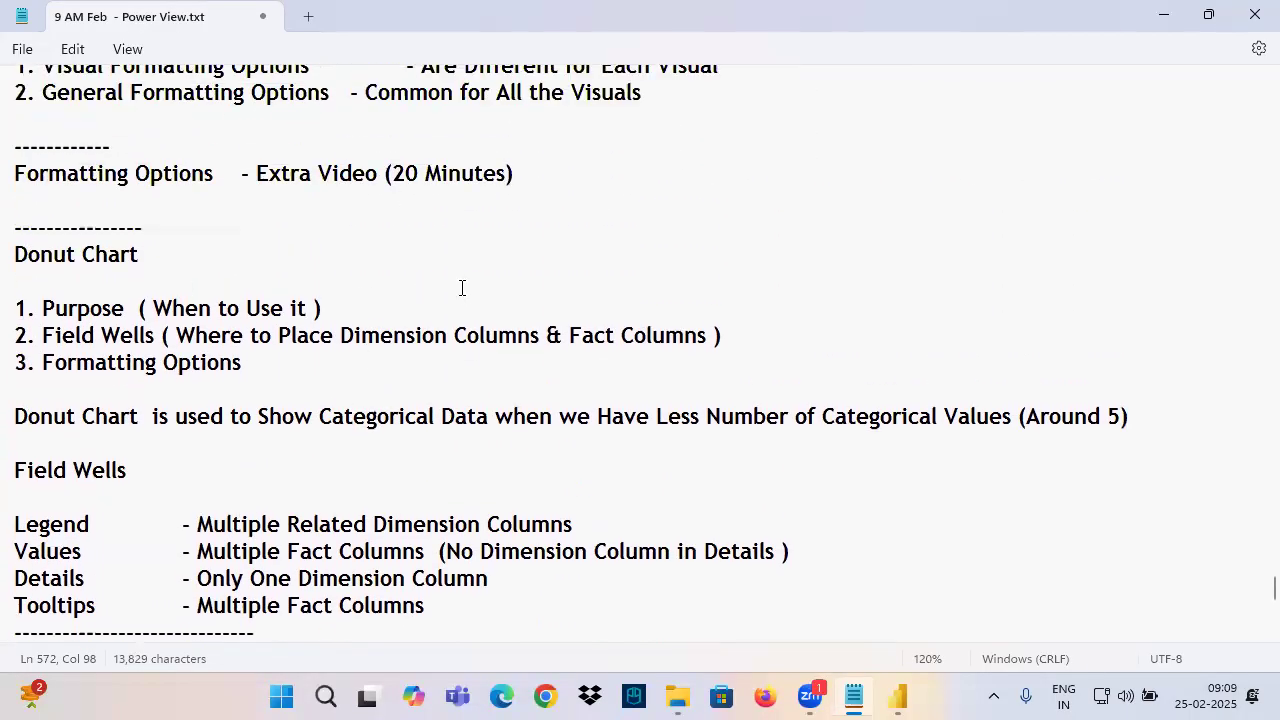
scroll(462, 288, up, 8)
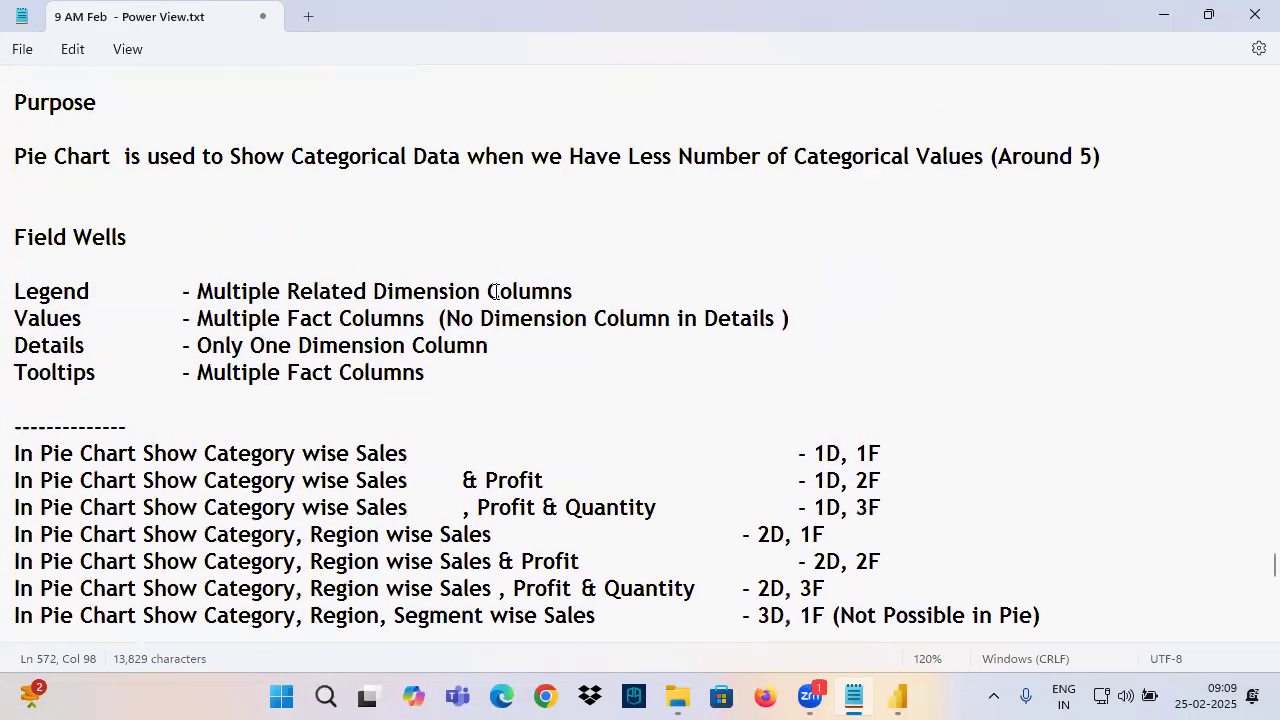
mouse_move(781, 173)
mouse_down()
mouse_move(1120, 174)
mouse_move(1030, 192)
mouse_move(1114, 191)
mouse_move(1067, 290)
mouse_up()
drag(1060, 200, 1022, 241)
drag(1060, 200, 1116, 234)
mouse_move(1000, 197)
mouse_down()
mouse_move(1125, 186)
mouse_move(1010, 205)
mouse_up()
drag(1004, 155, 1107, 193)
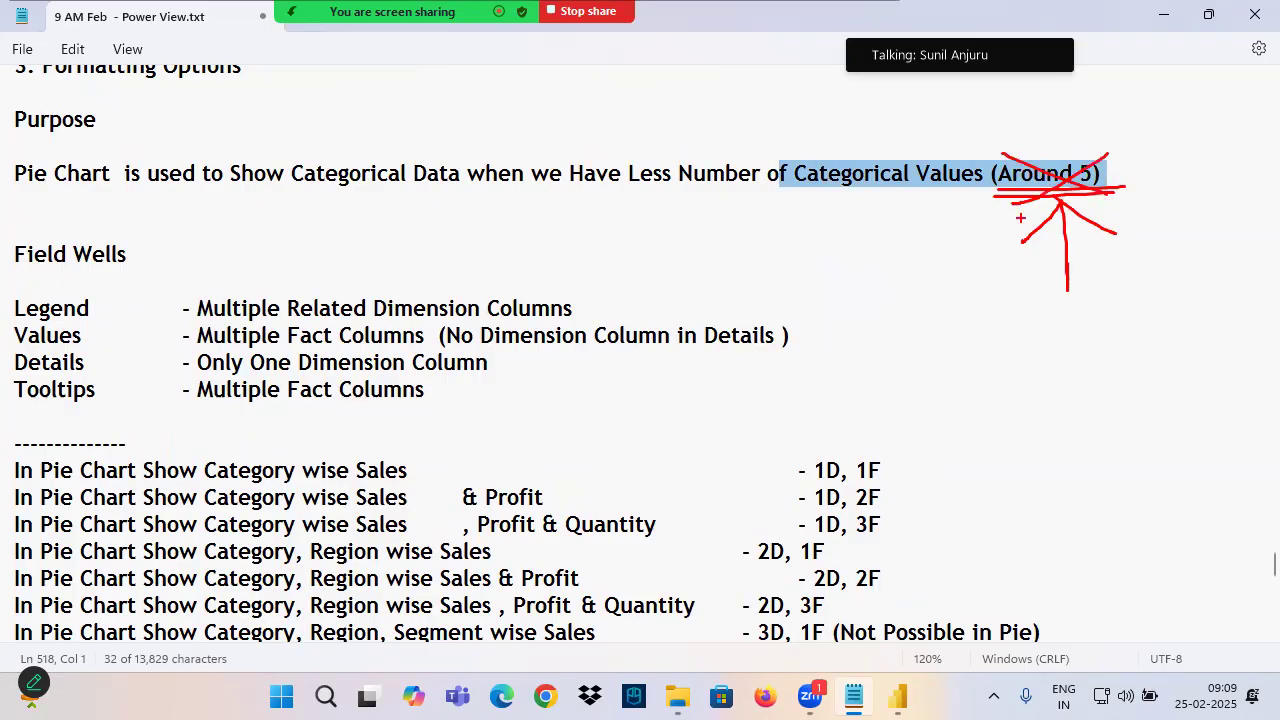
mouse_move(1066, 140)
mouse_down()
mouse_move(990, 200)
mouse_move(1050, 136)
mouse_move(1036, 138)
mouse_up()
drag(1066, 118, 1056, 134)
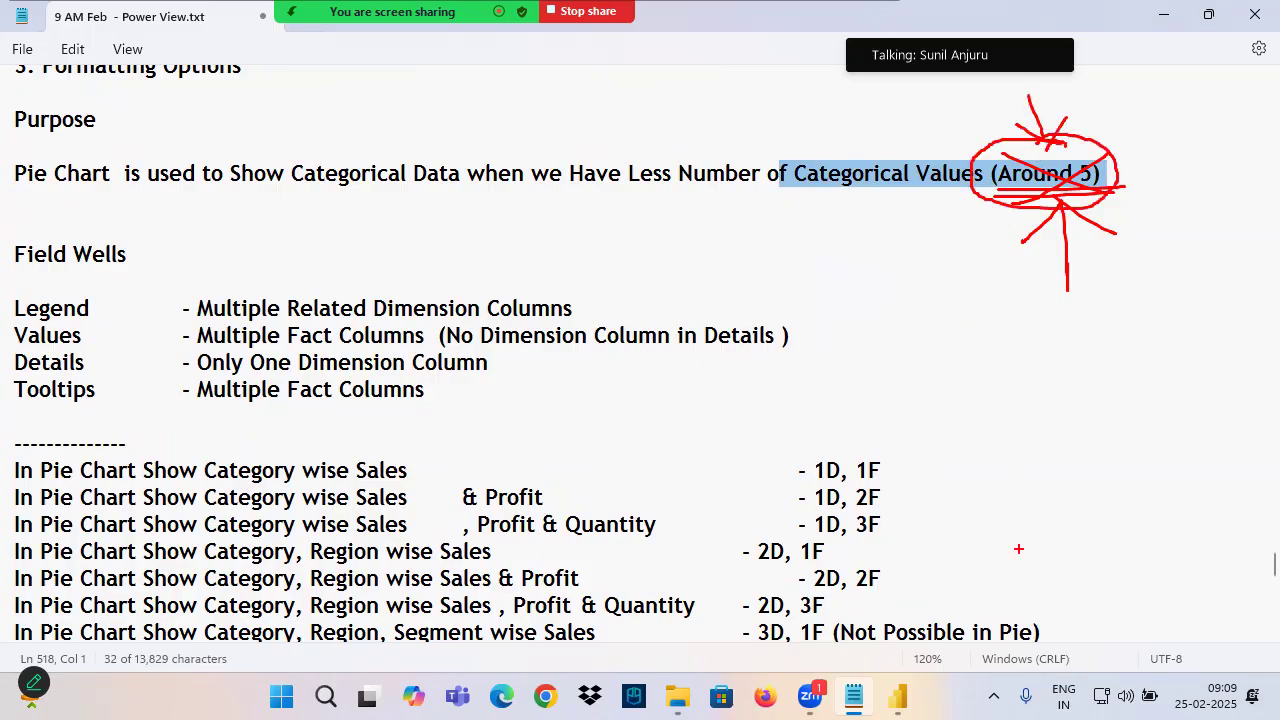
Switch to the Power BI report and examine how many Sub-Category slices the donut chart holds
click(897, 693)
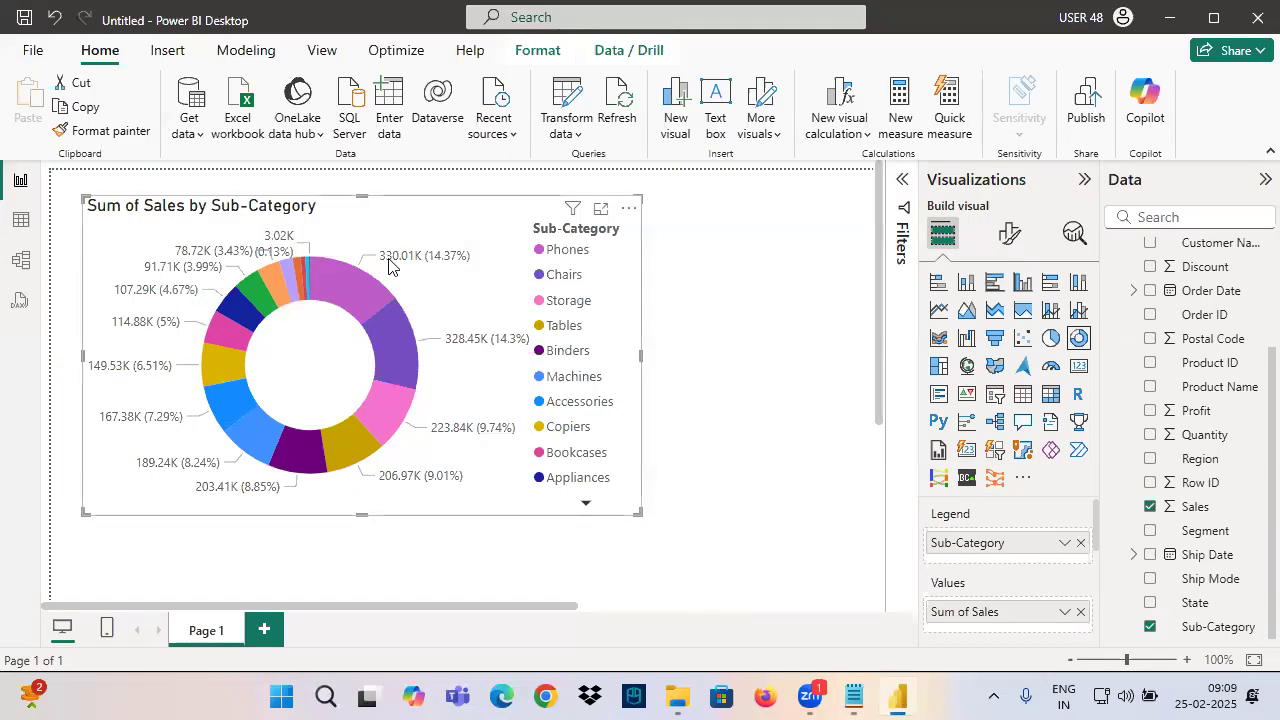
drag(359, 225, 694, 92)
drag(648, 100, 714, 92)
drag(712, 92, 680, 145)
drag(395, 266, 397, 305)
drag(428, 262, 446, 264)
drag(416, 210, 780, 121)
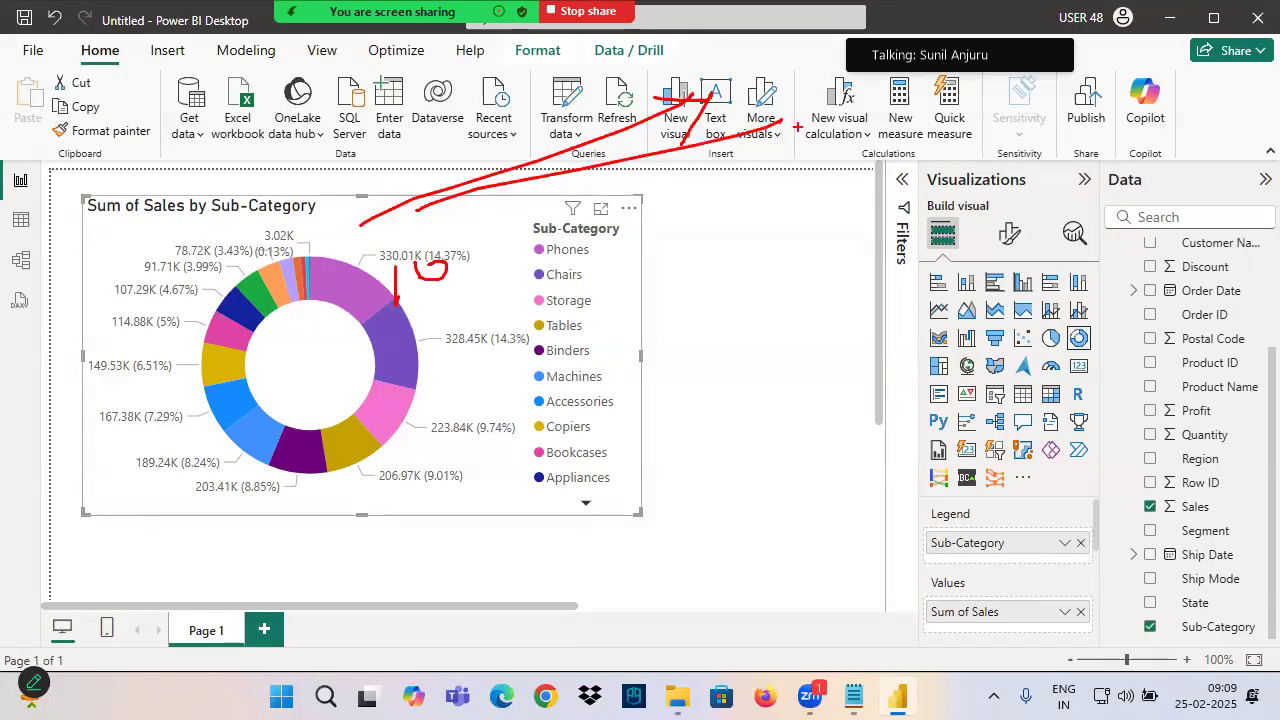
mouse_move(520, 237)
mouse_down()
mouse_move(470, 268)
mouse_move(406, 237)
mouse_up()
drag(603, 295, 642, 262)
drag(287, 297, 507, 150)
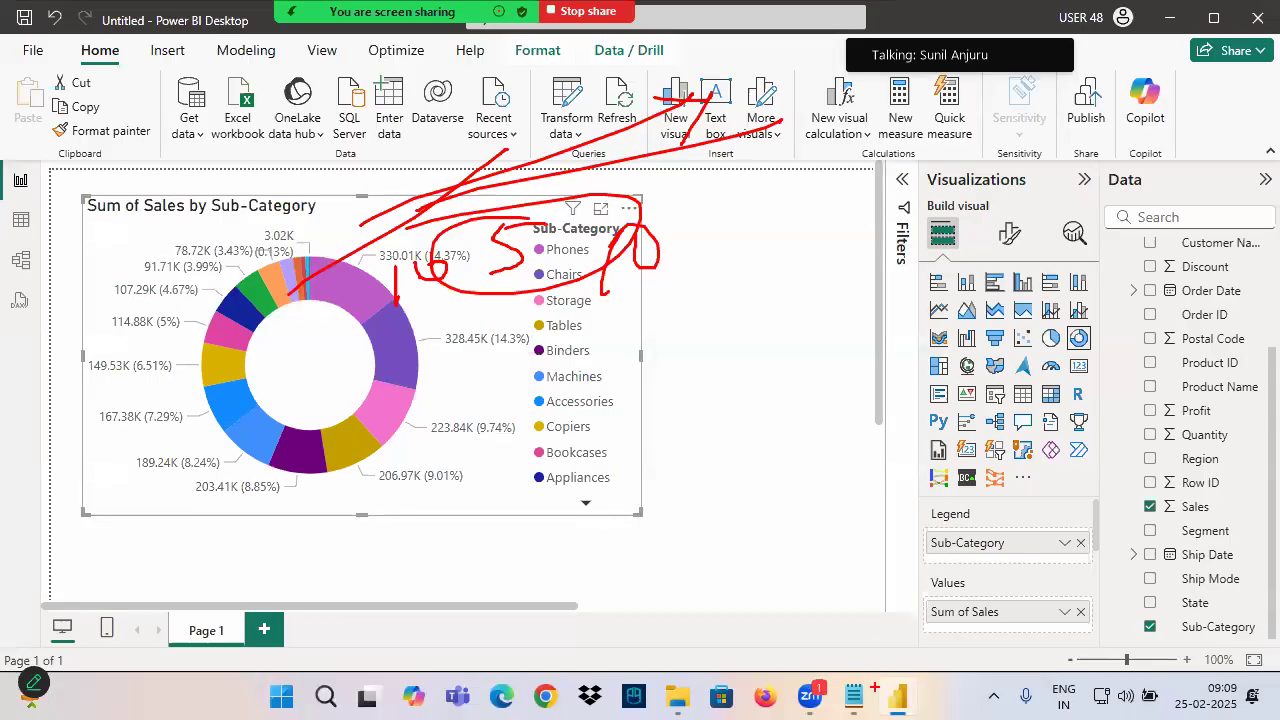
key(Escape)
Switch to the Notepad notes and append "(Around 10)" to the Treemap Visual purpose line
key(alt+Tab)
click(922, 194)
mouse_move(906, 178)
mouse_down()
mouse_move(1120, 180)
mouse_move(1118, 205)
mouse_up()
scroll(734, 391, down, 15)
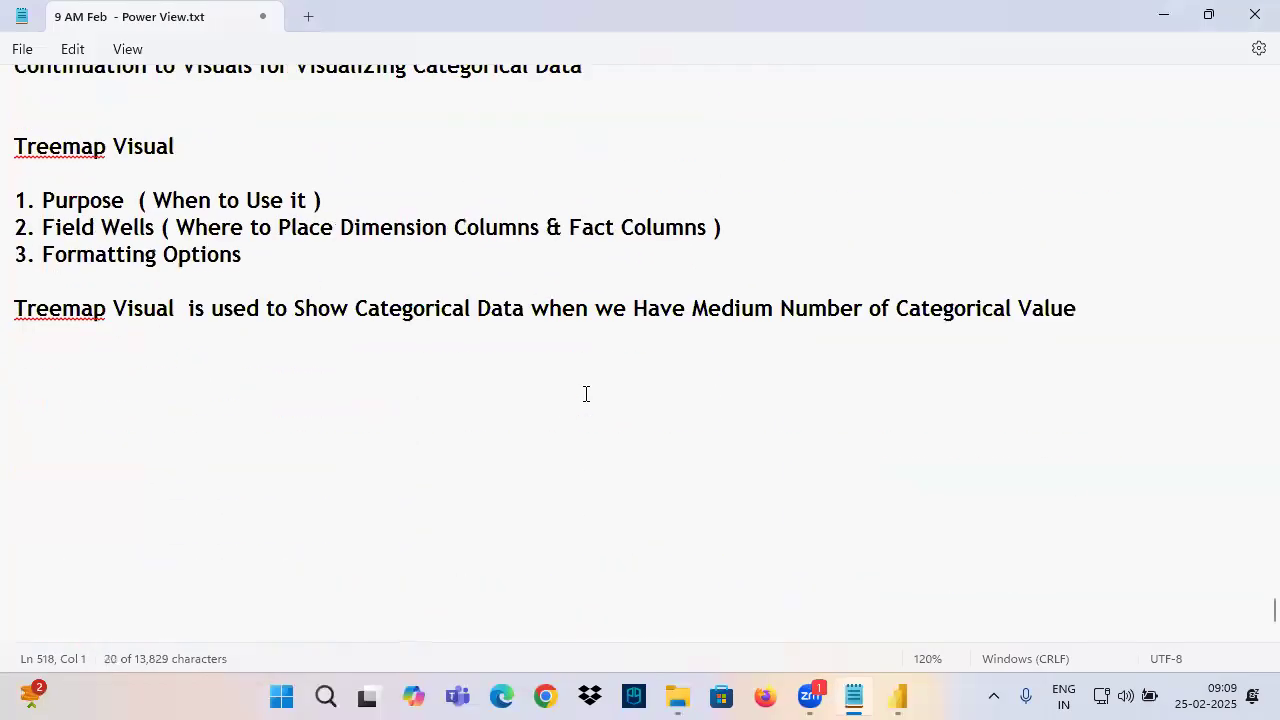
drag(757, 306, 1097, 317)
click(1096, 317)
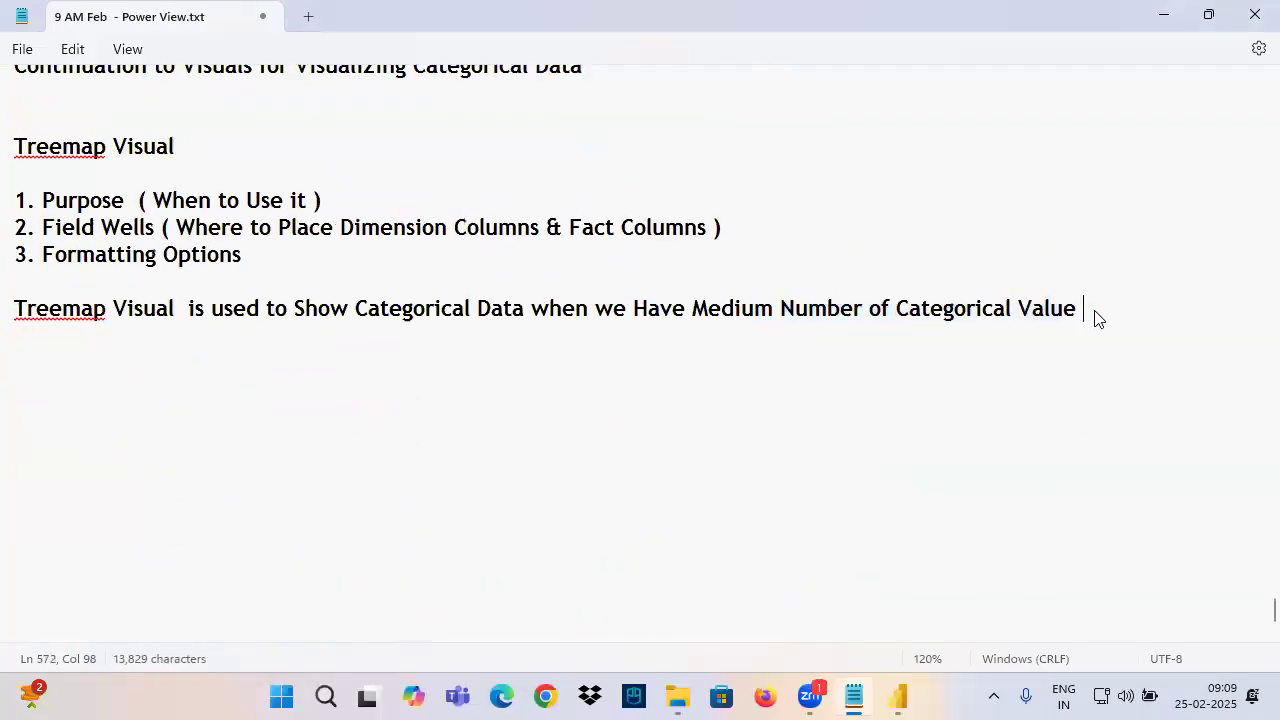
drag(62, 309, 181, 309)
drag(731, 308, 1000, 309)
click(1097, 306)
text((Around 10))
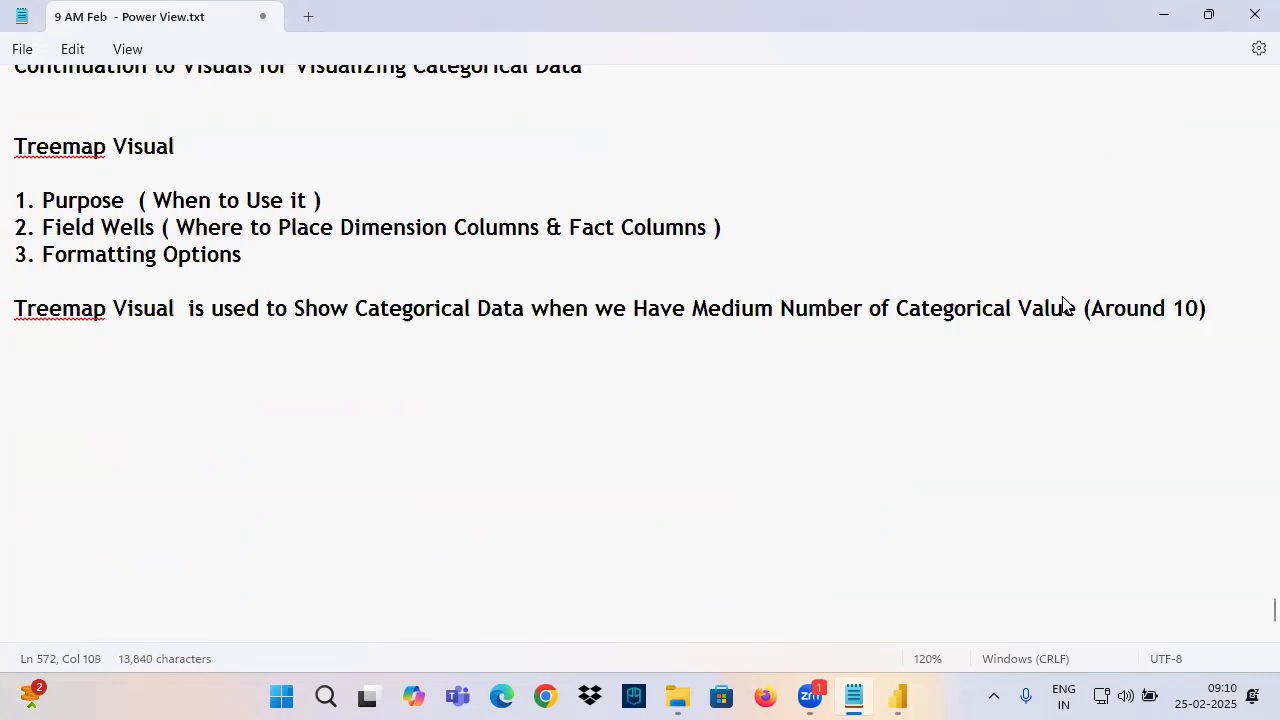
Switch to Power BI, convert the Sub-Category donut chart to a treemap and turn on its data labels
click(897, 697)
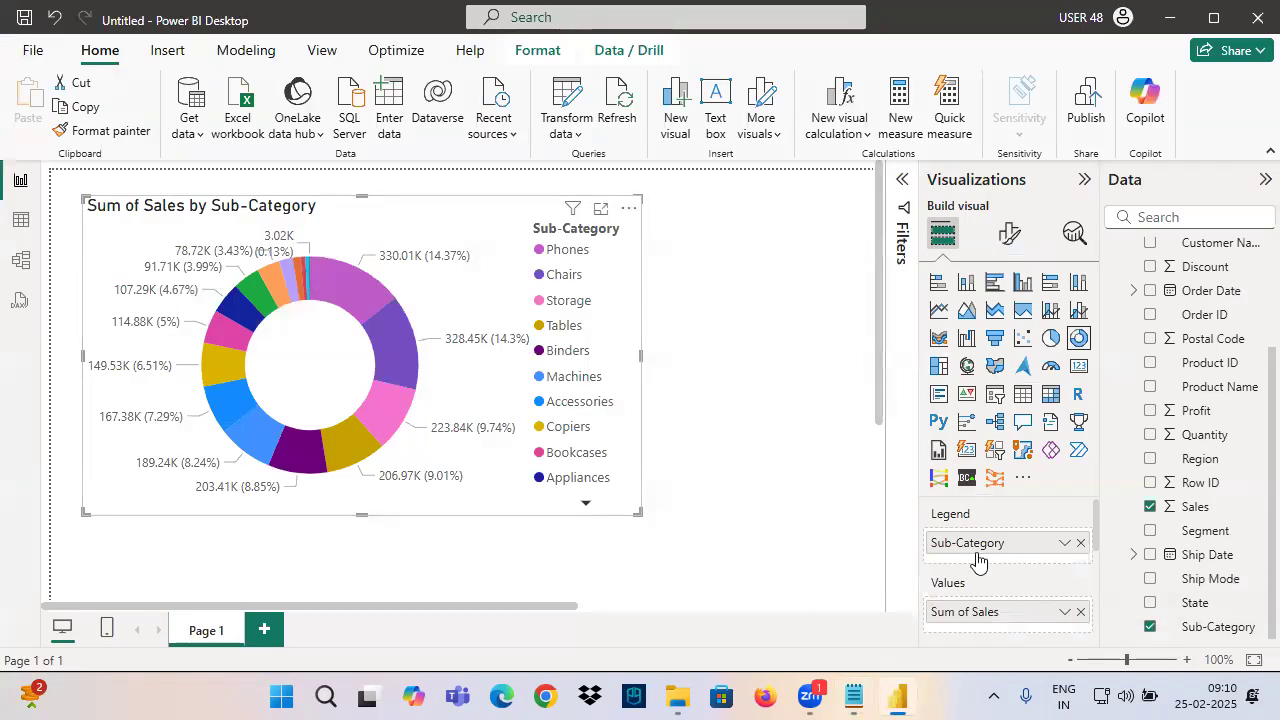
click(939, 366)
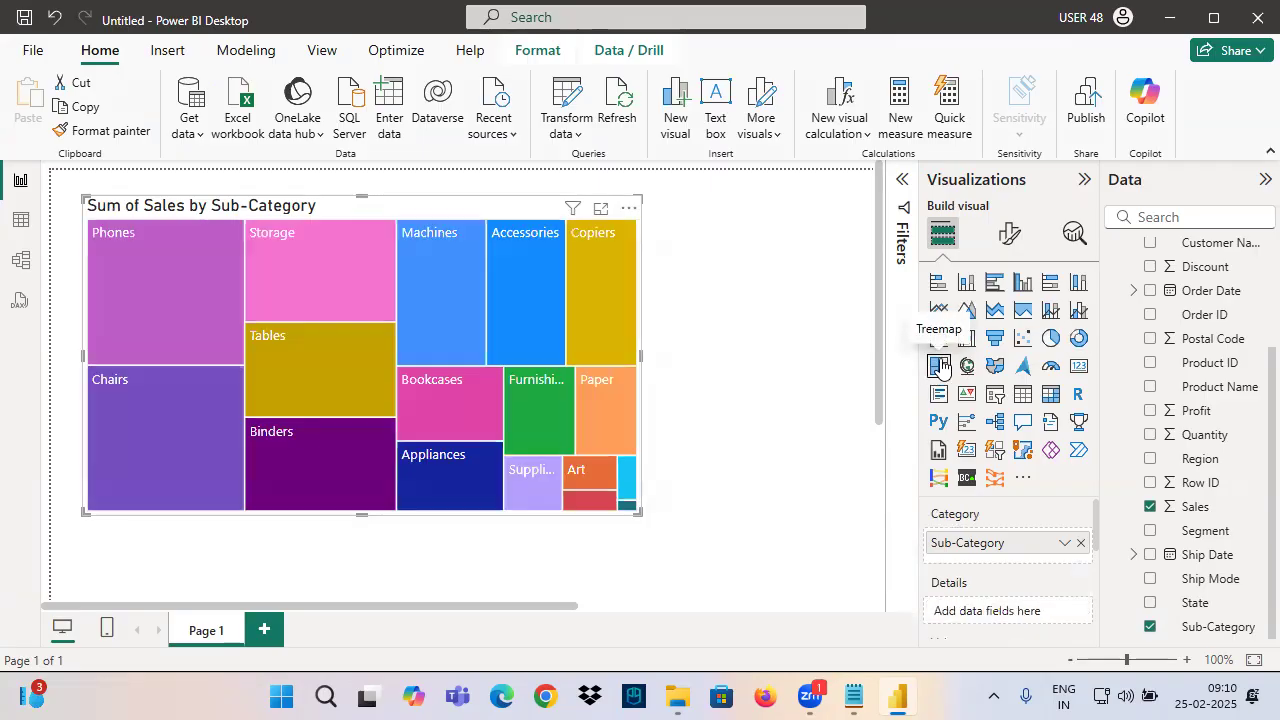
click(1008, 240)
click(1074, 496)
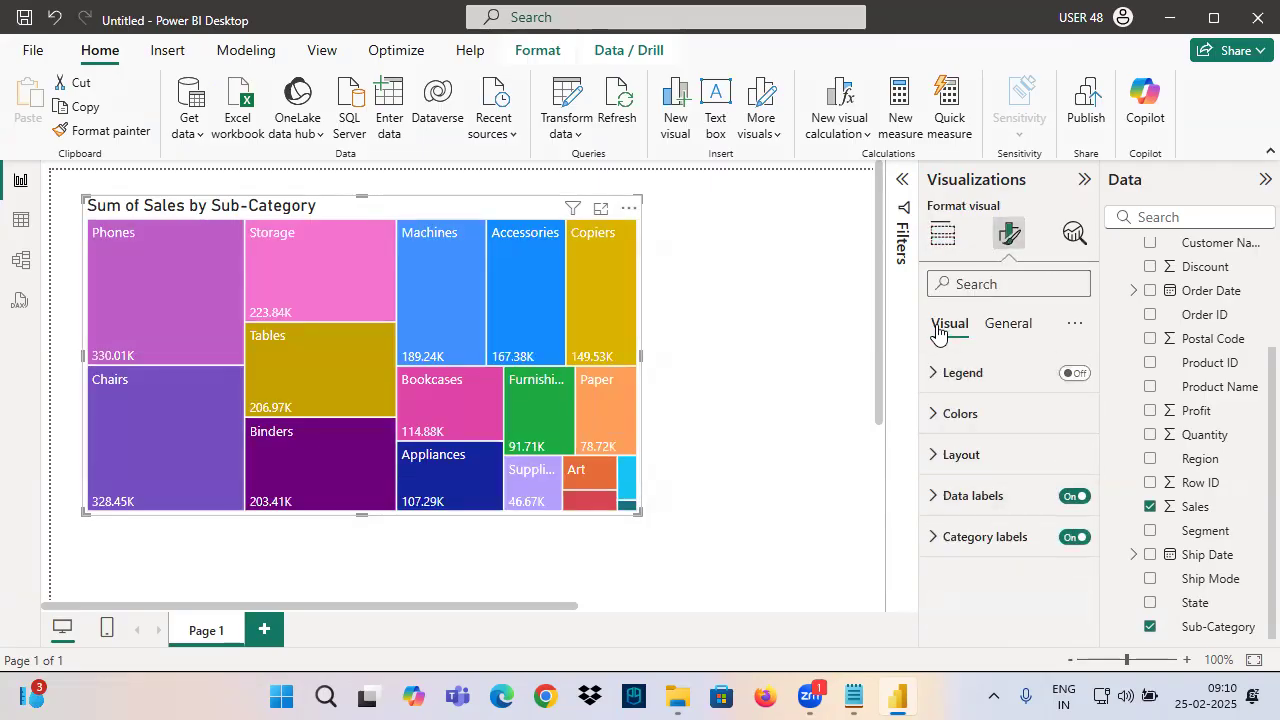
Show the Sub-Category sales as a pie chart and a donut chart for comparison, ending with the treemap
click(942, 235)
click(1050, 339)
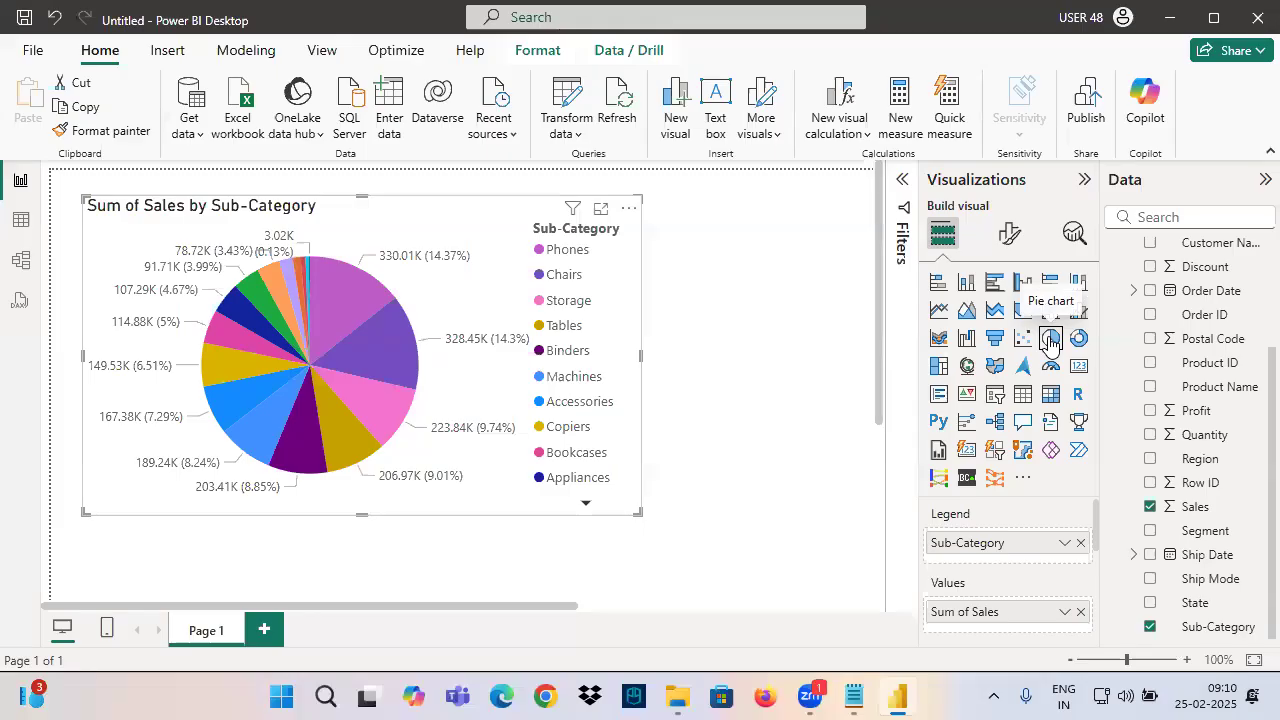
click(1078, 338)
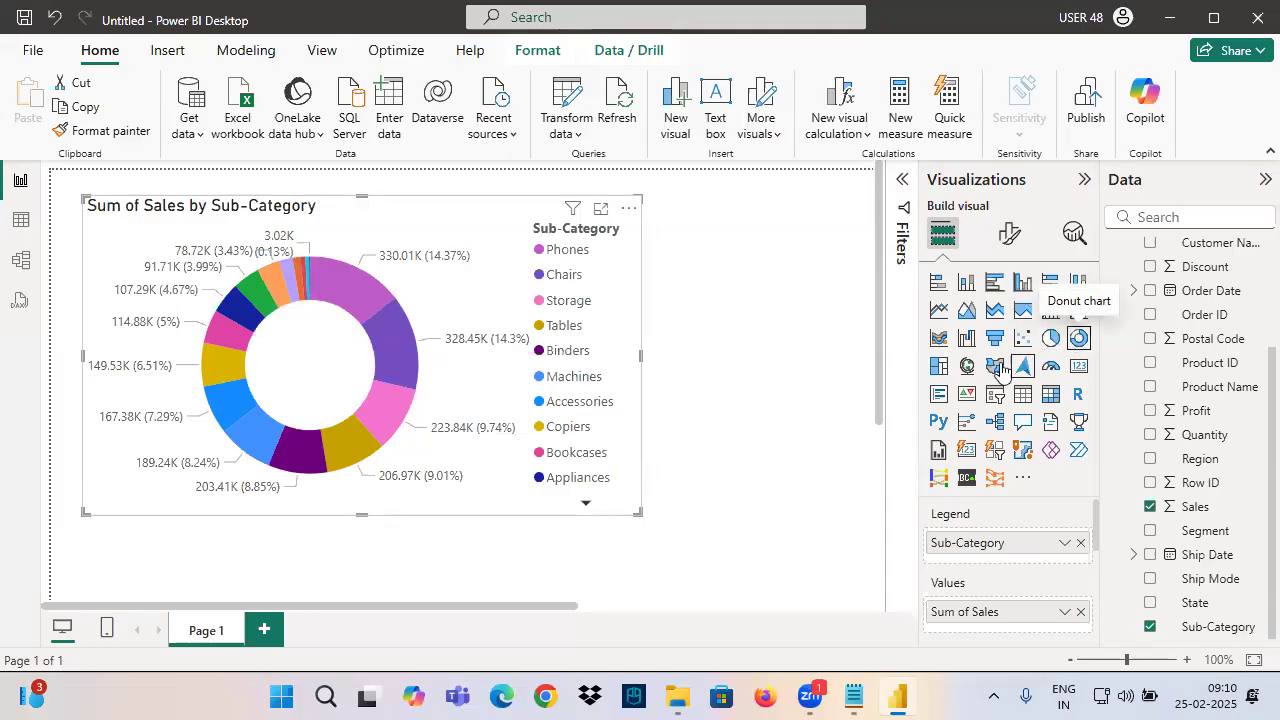
click(938, 365)
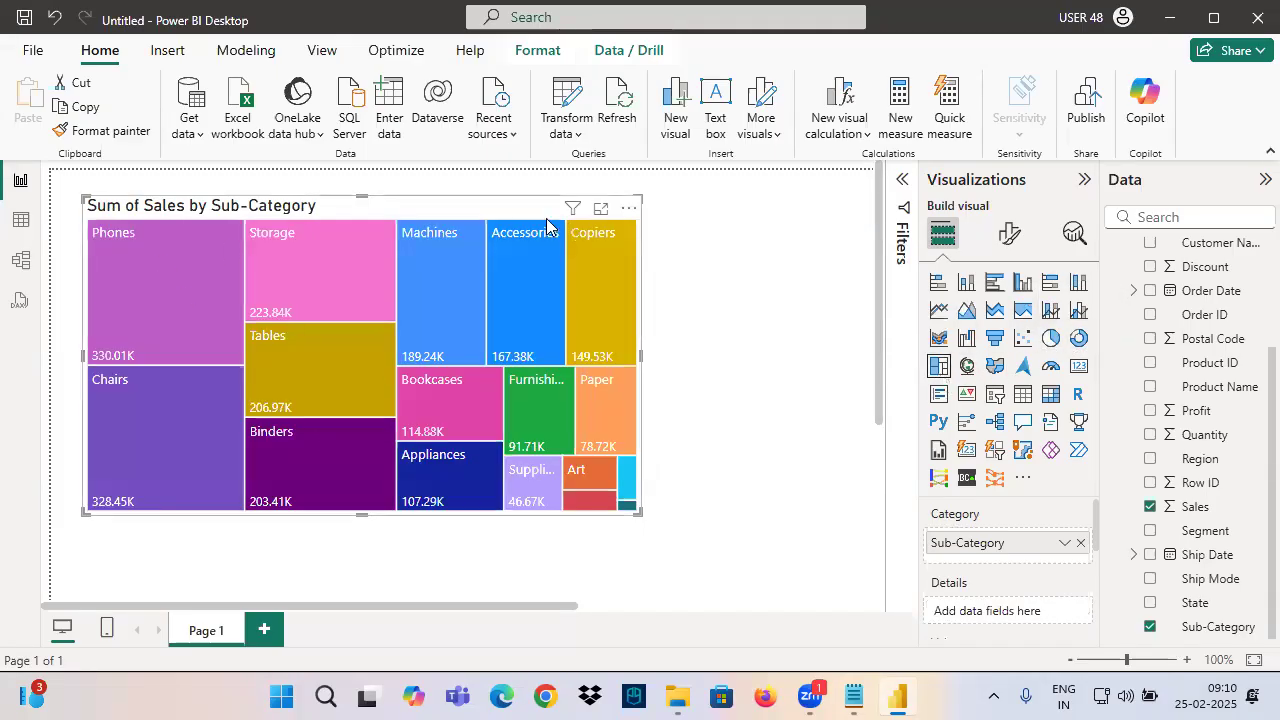
Make the treemap slightly narrower and taller, and examine its smallest Sub-Category rectangles
mouse_move(443, 239)
drag(640, 238, 285, 562)
drag(275, 284, 865, 708)
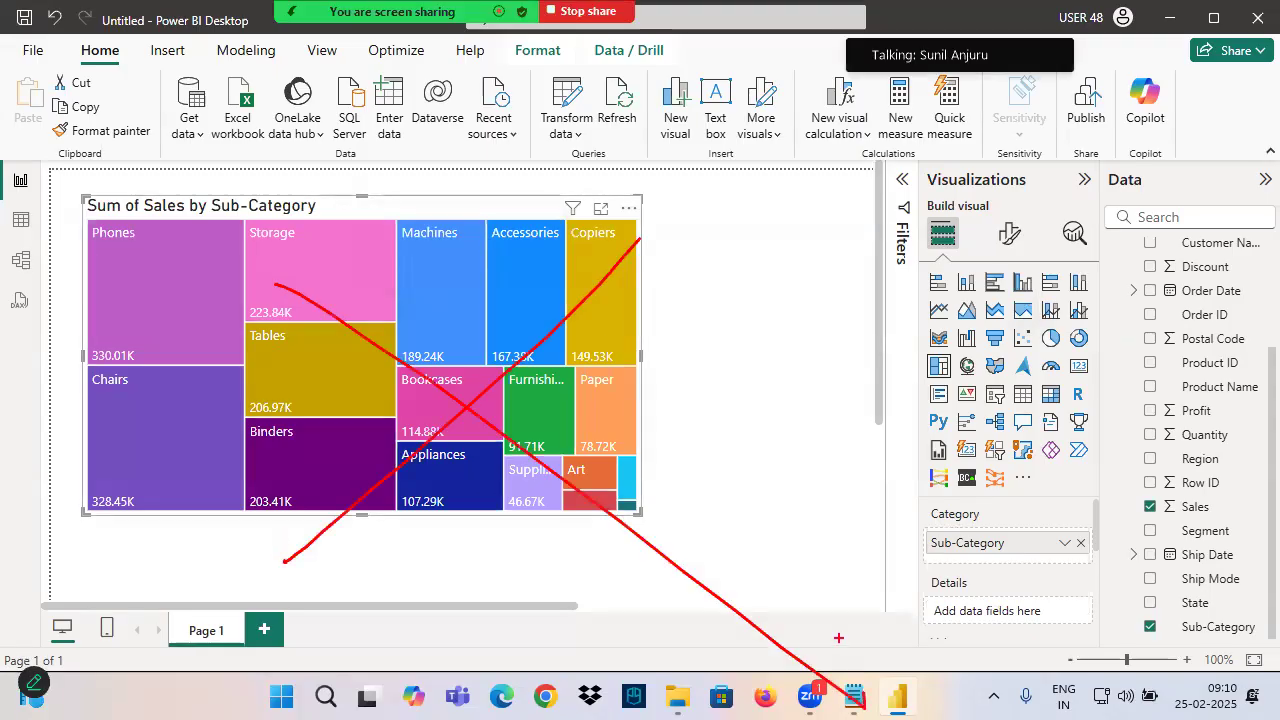
drag(640, 512, 607, 536)
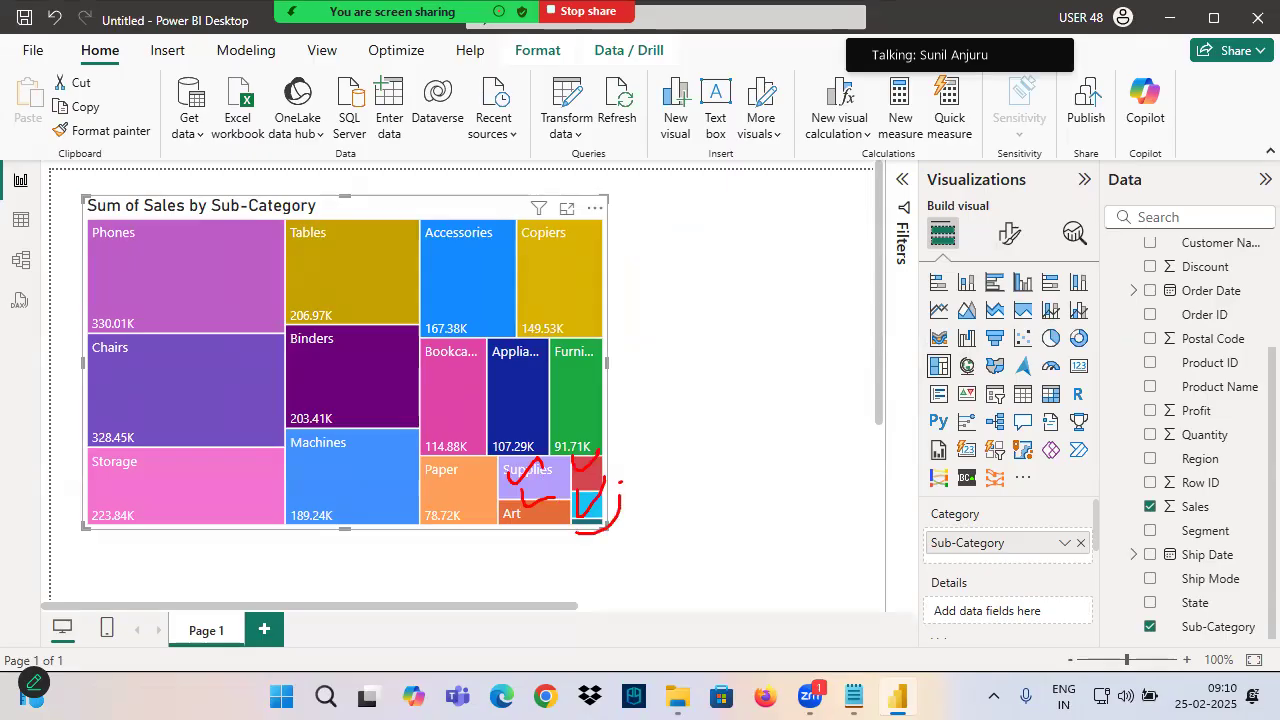
drag(620, 482, 324, 468)
mouse_move(258, 155)
mouse_down()
mouse_move(290, 200)
mouse_move(306, 288)
mouse_up()
drag(336, 210, 276, 312)
drag(272, 184, 296, 275)
mouse_move(273, 247)
mouse_down()
mouse_move(306, 278)
mouse_move(360, 208)
mouse_move(503, 173)
mouse_up()
drag(479, 173, 510, 158)
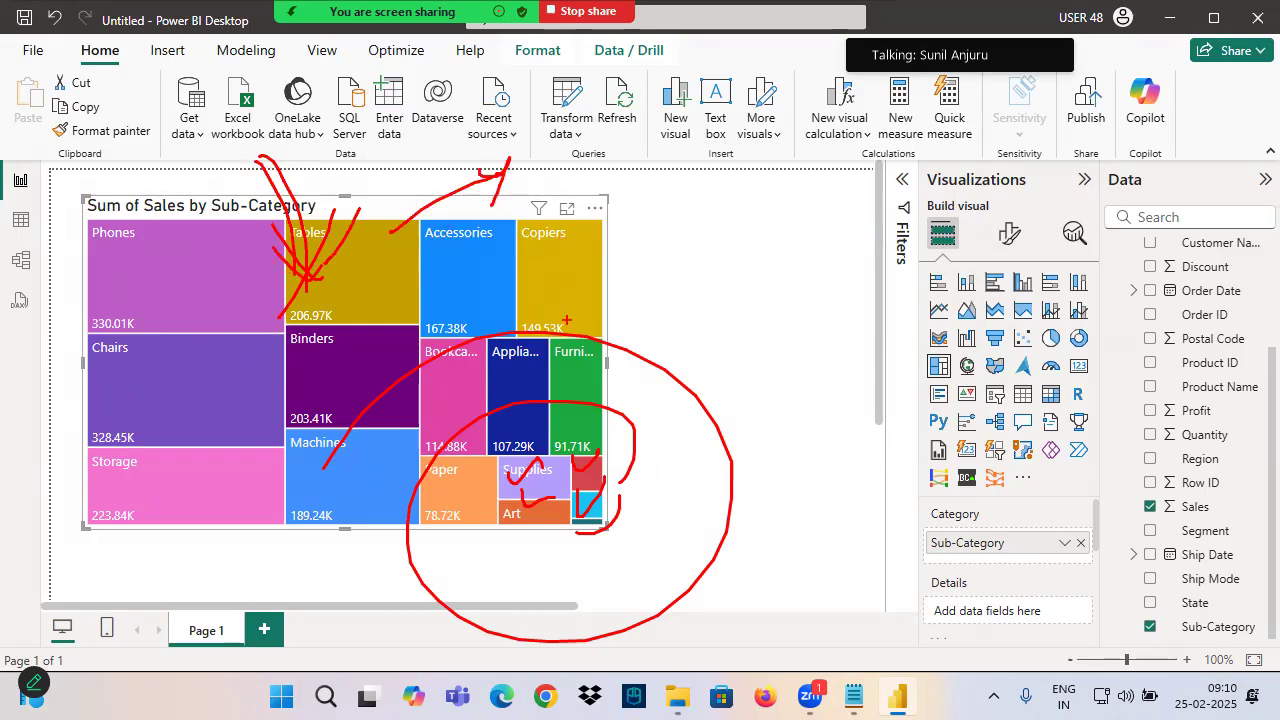
key(Escape)
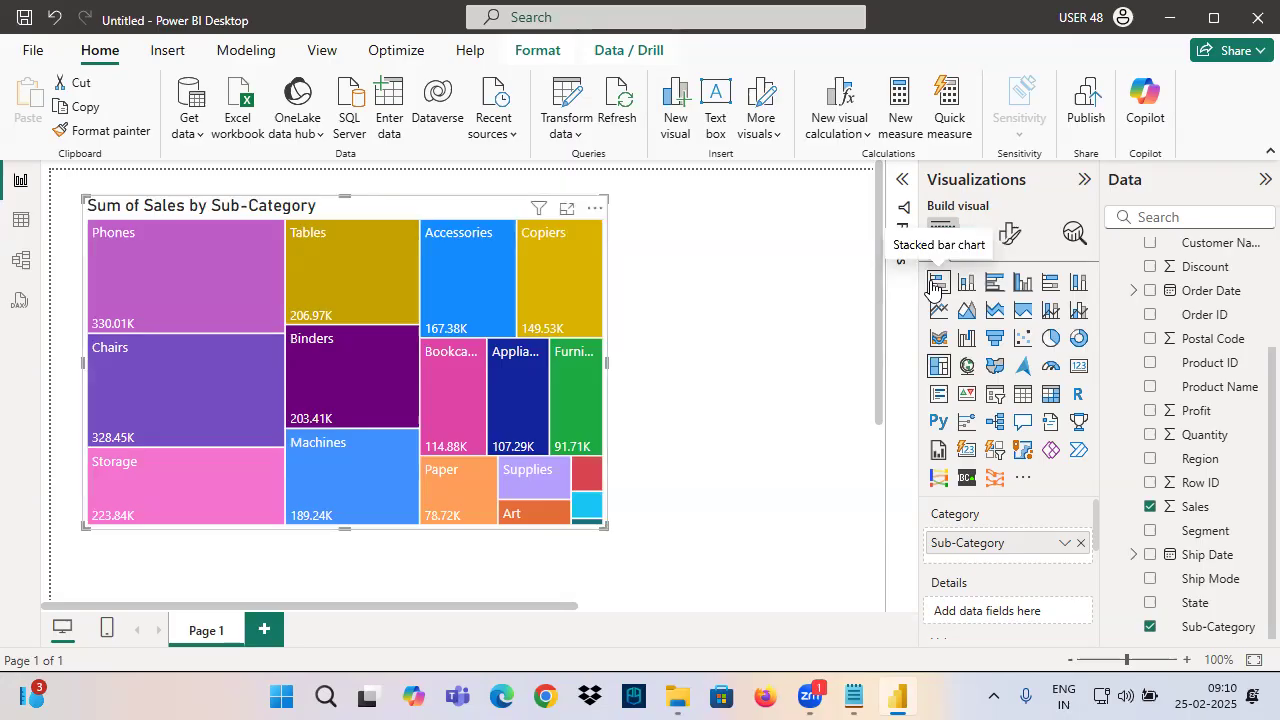
Convert the treemap to a stacked bar chart, look through all its bars, and change it to a pie and finally a donut chart
click(936, 284)
scroll(240, 410, down, 3)
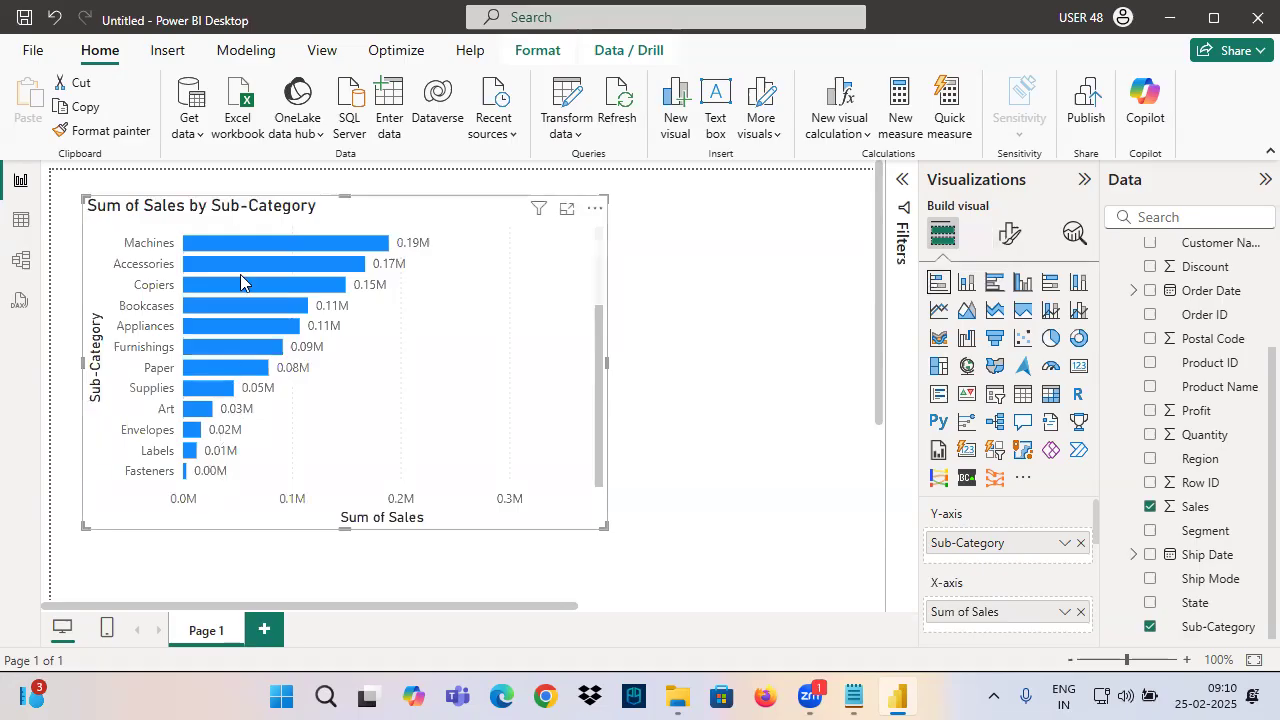
scroll(419, 334, up, 3)
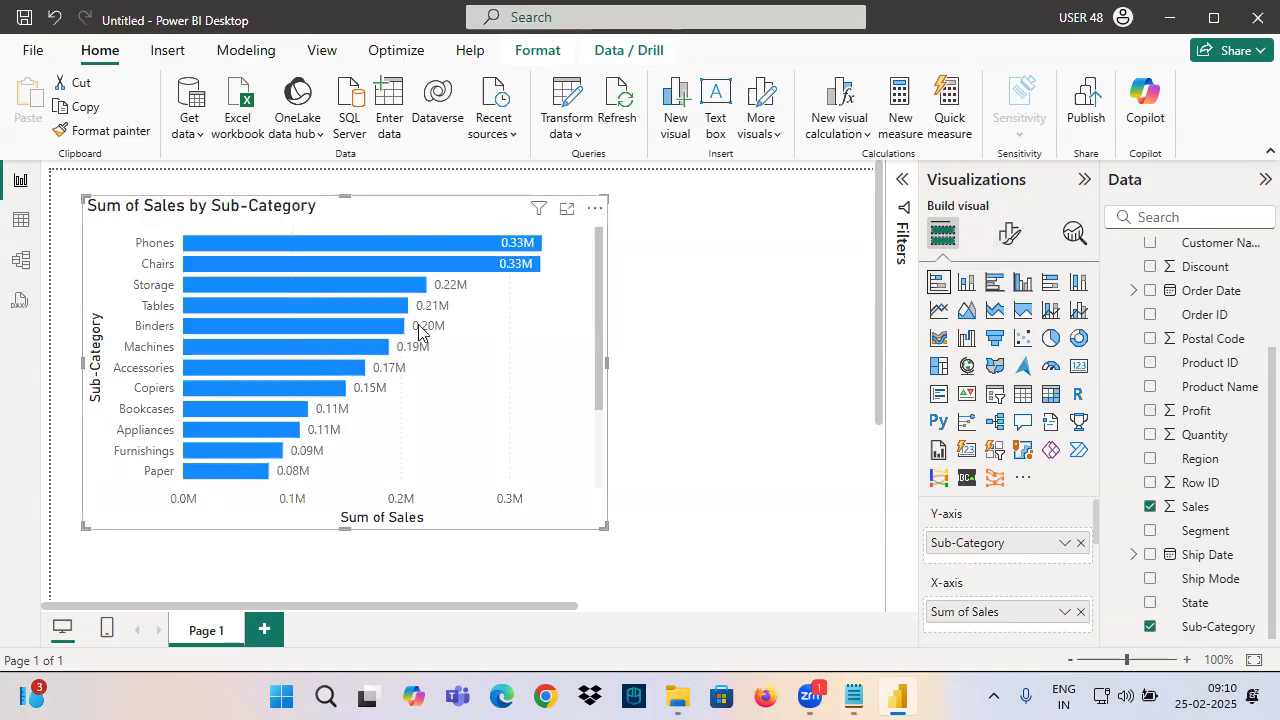
click(1050, 338)
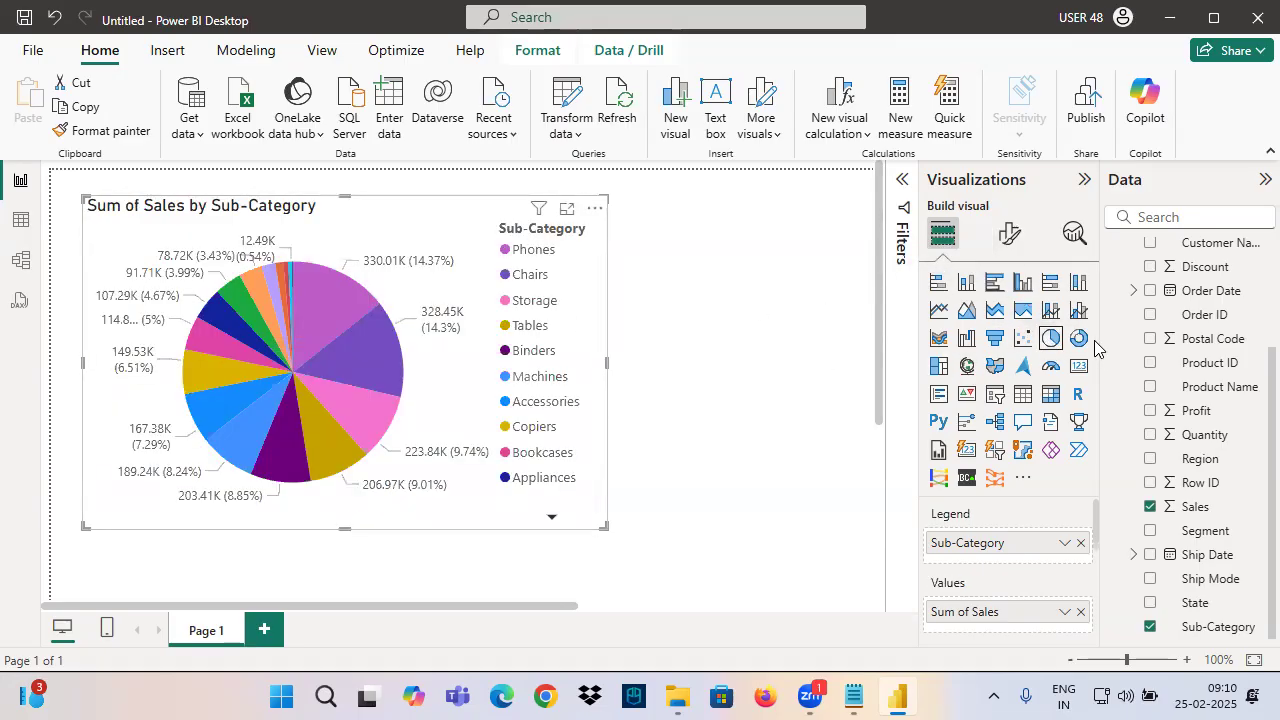
click(1078, 338)
Switch to the notes and add a "Purpose" heading between the three-item outline and the Treemap Visual purpose line
click(853, 697)
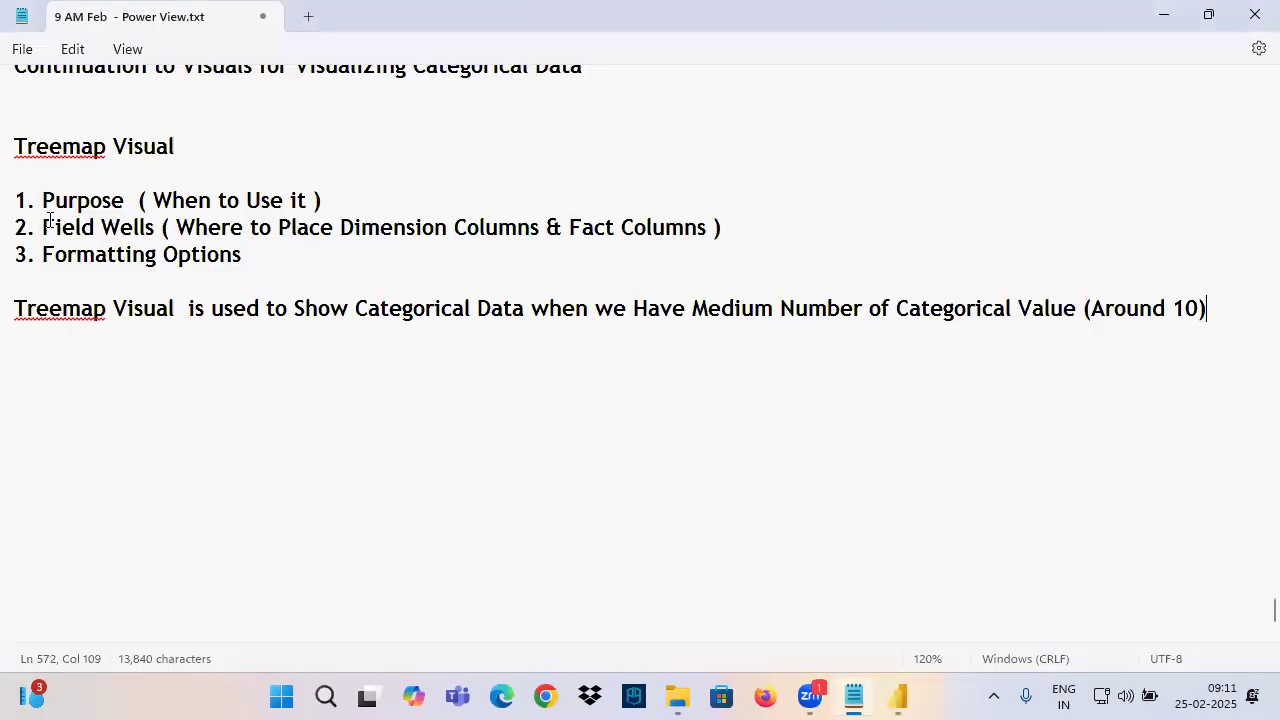
scroll(89, 230, up, 3)
scroll(97, 240, down, 2)
drag(50, 229, 200, 254)
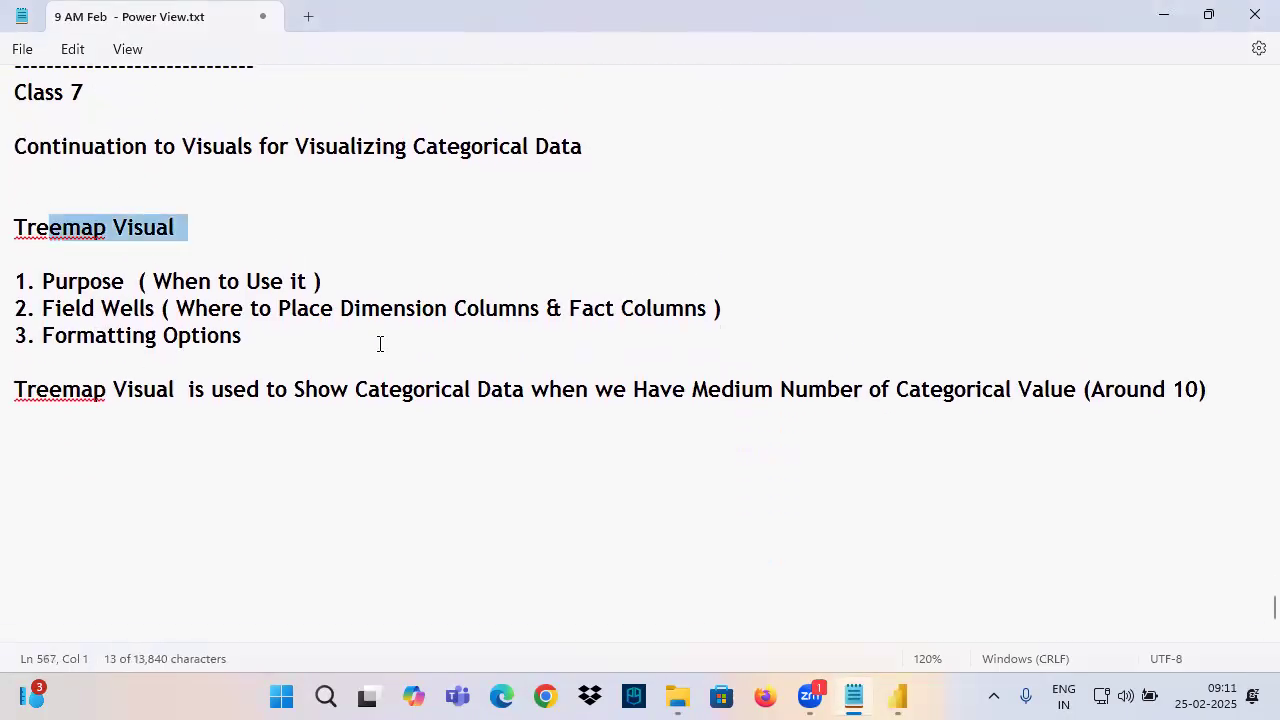
drag(393, 389, 1055, 398)
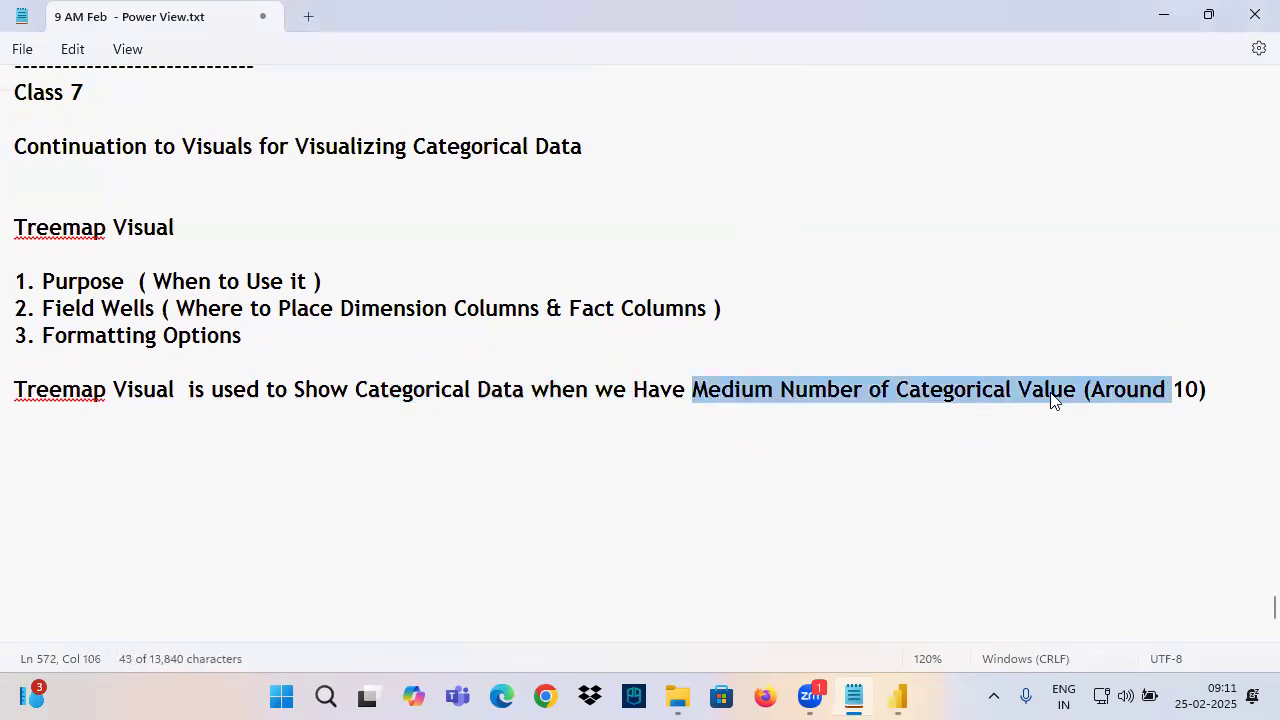
drag(43, 283, 128, 288)
key(ctrl+c)
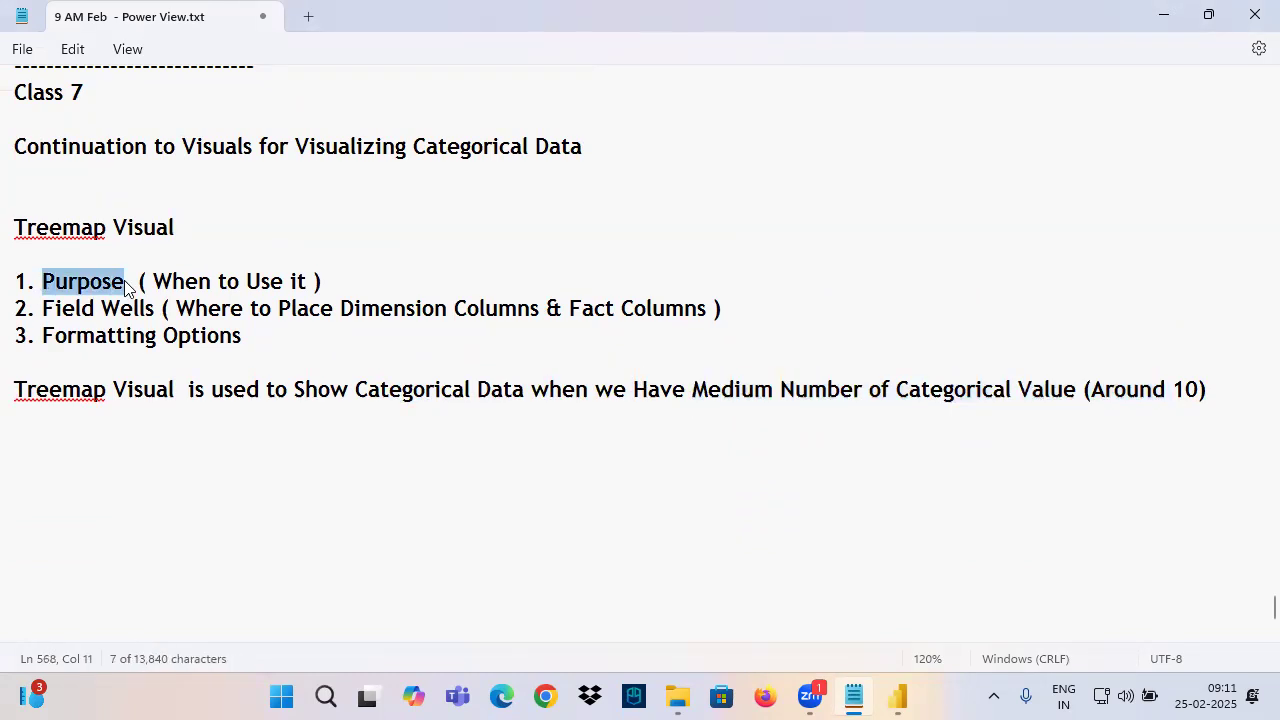
click(336, 338)
key(Return)
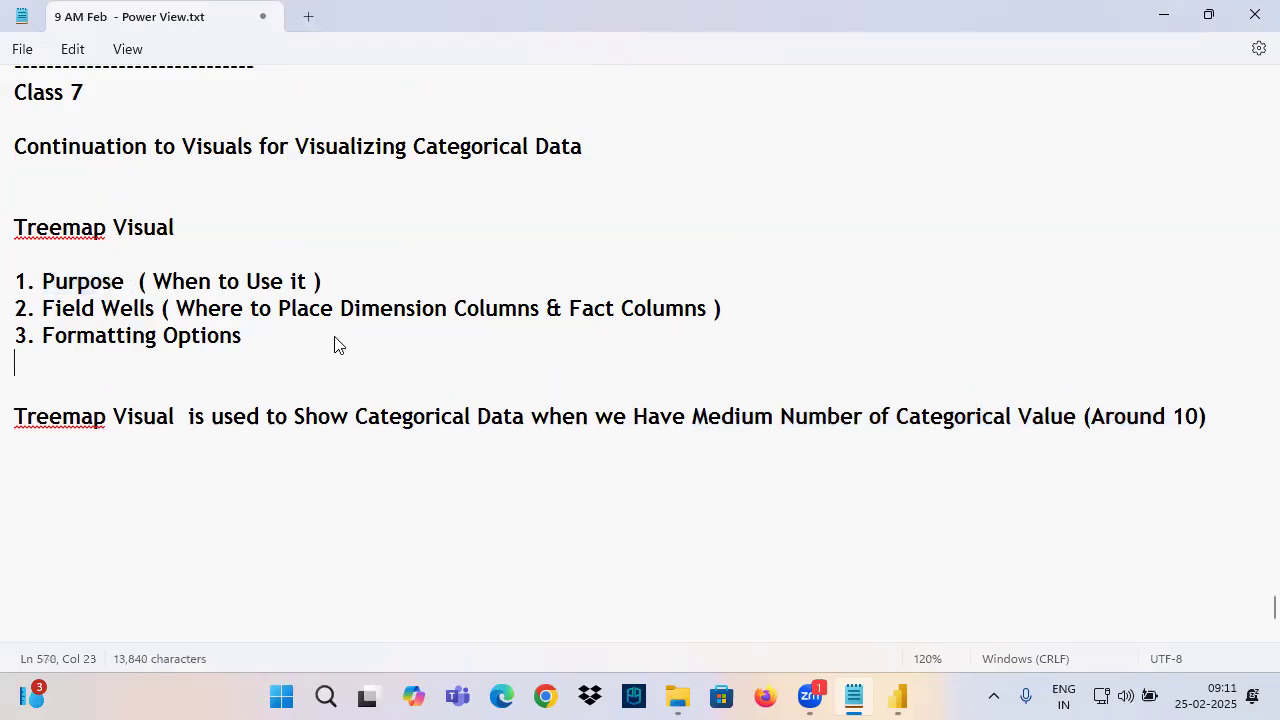
key(Return)
key(ctrl+v)
Copy "Field Wells" from the outline as a new heading below the Treemap Visual purpose line
drag(45, 310, 155, 316)
key(ctrl+c)
scroll(157, 312, down, 2)
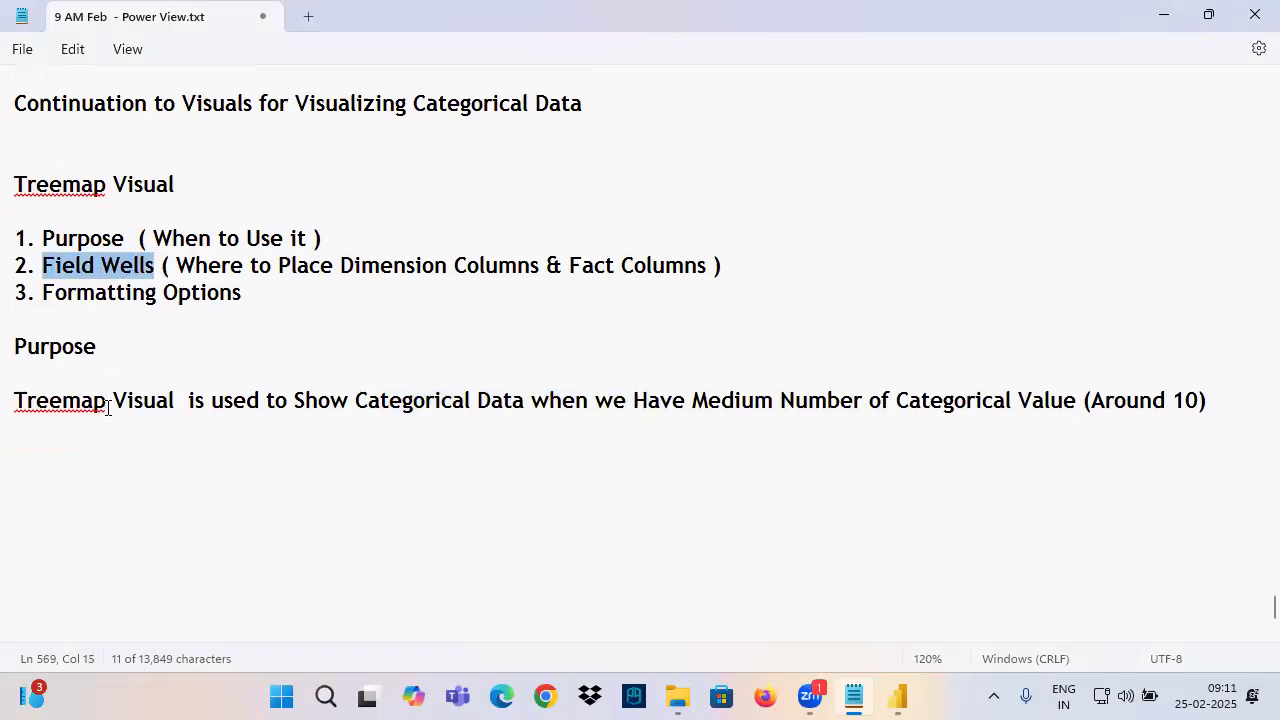
click(63, 360)
key(ctrl+v)
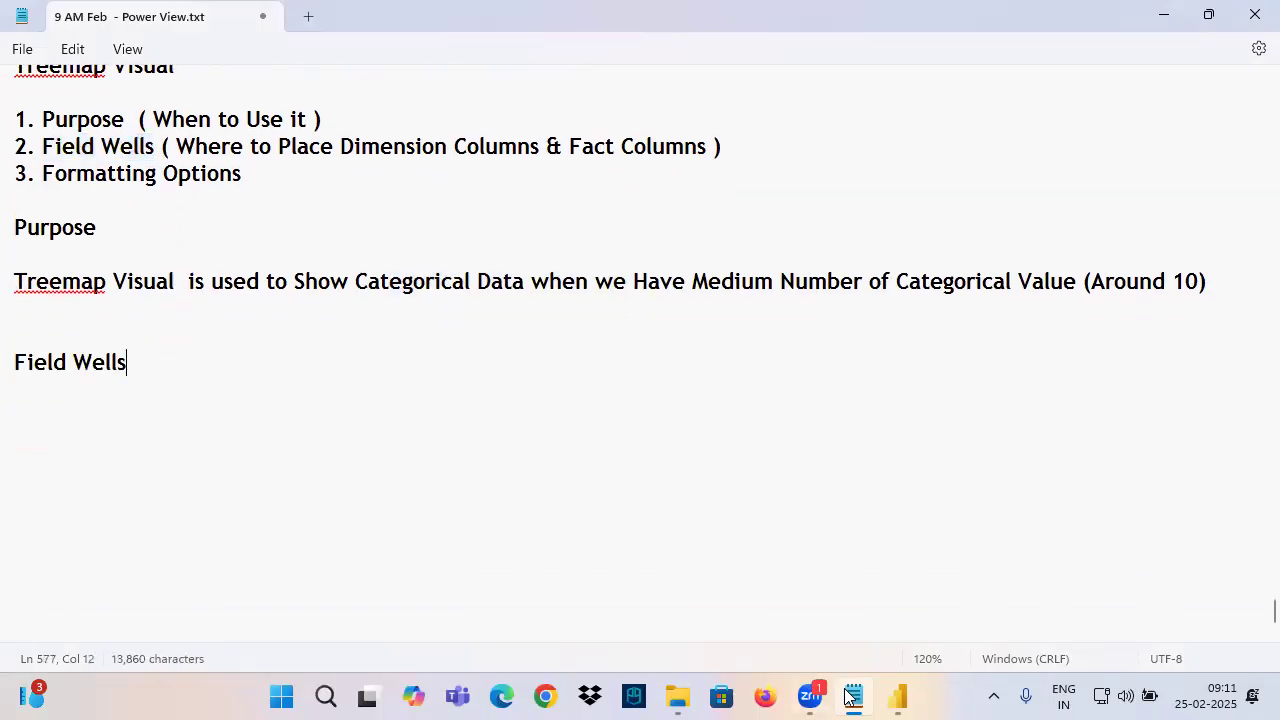
Switch to Power BI and check the number of distinct Product Name values in the Orders table data
click(897, 697)
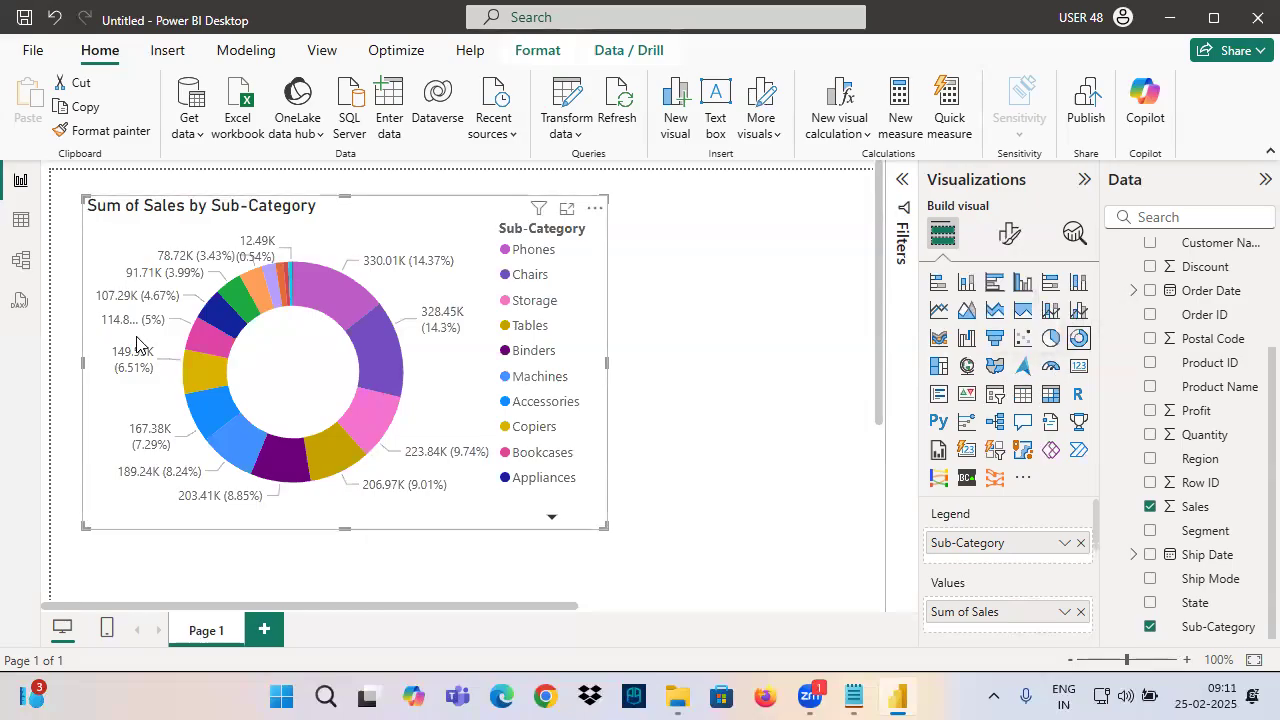
click(21, 220)
click(816, 209)
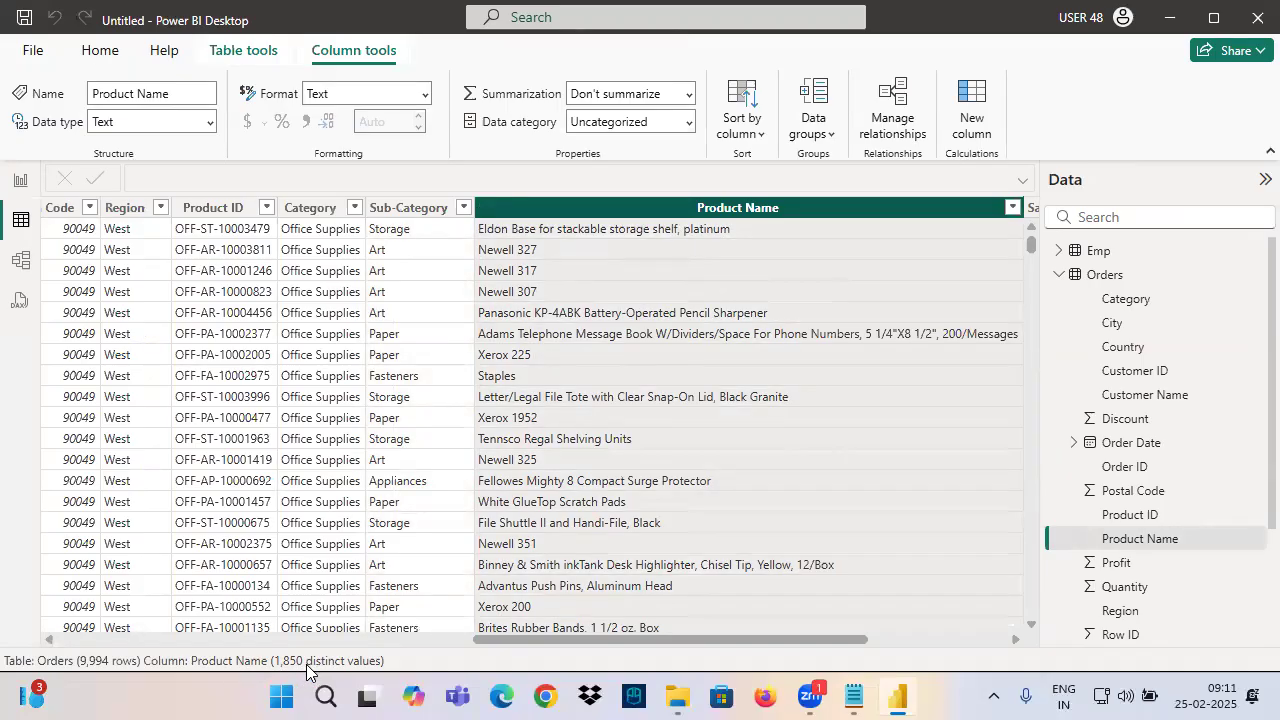
Return to the report and replace Sub-Category with Product Name as the donut chart's legend field
click(21, 180)
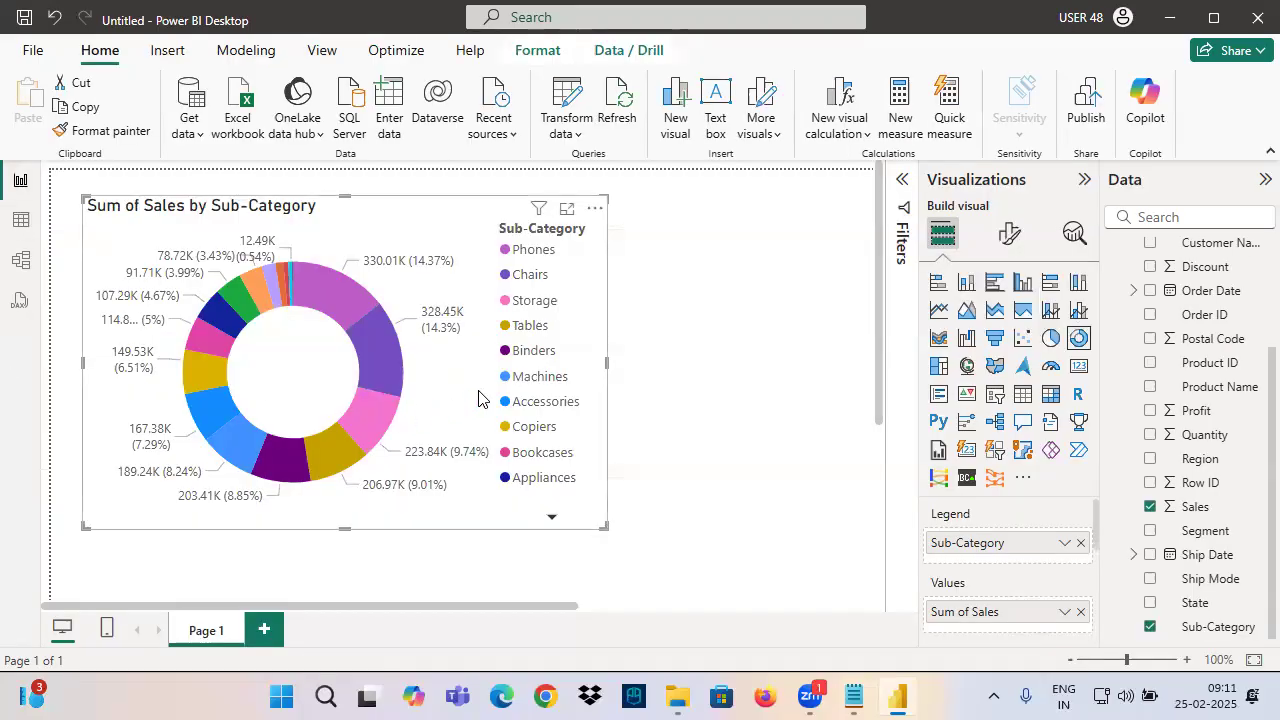
click(1080, 543)
drag(1215, 388, 1000, 542)
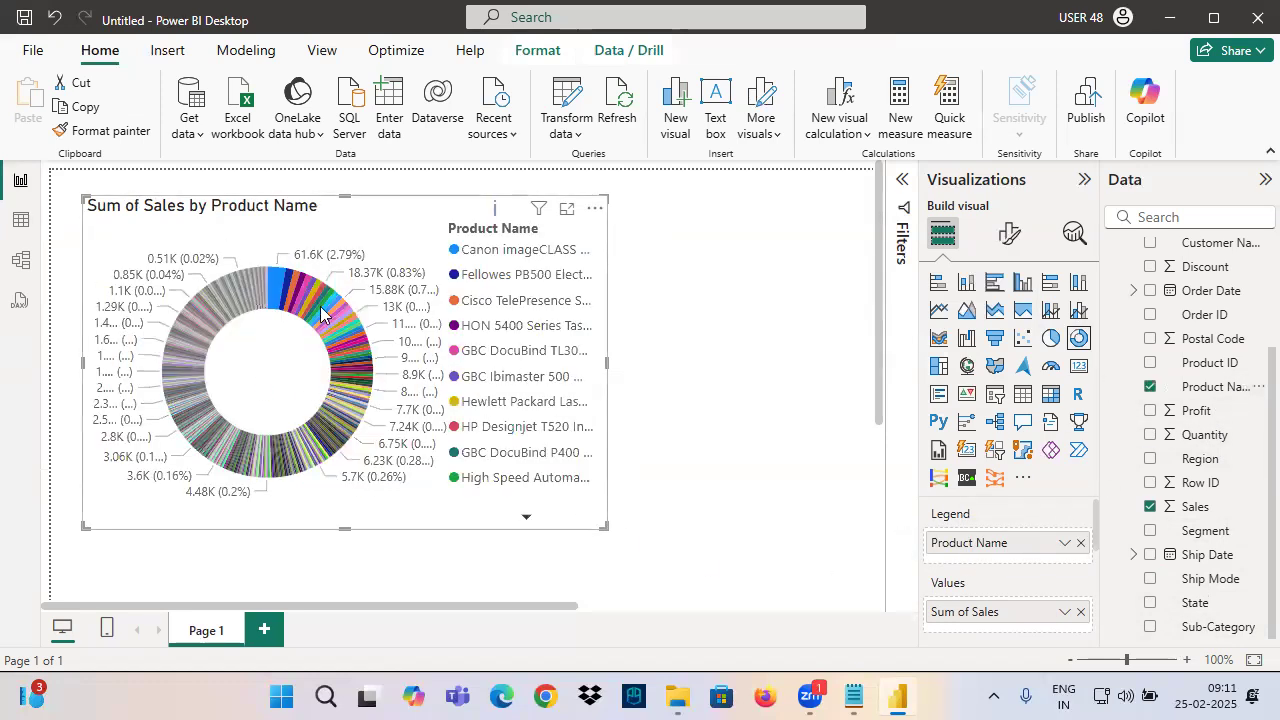
Compare the Product Name sales as a pie chart, a treemap and a stacked bar chart, looking through the bars
click(1050, 339)
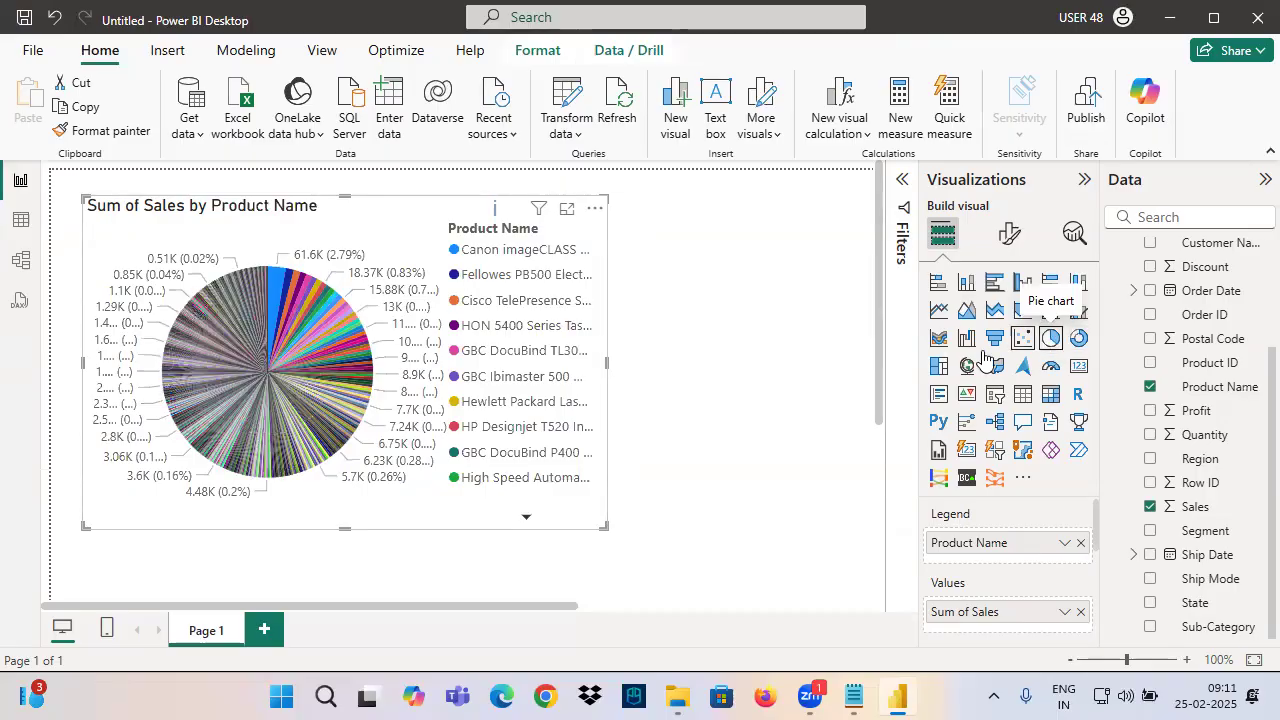
click(938, 368)
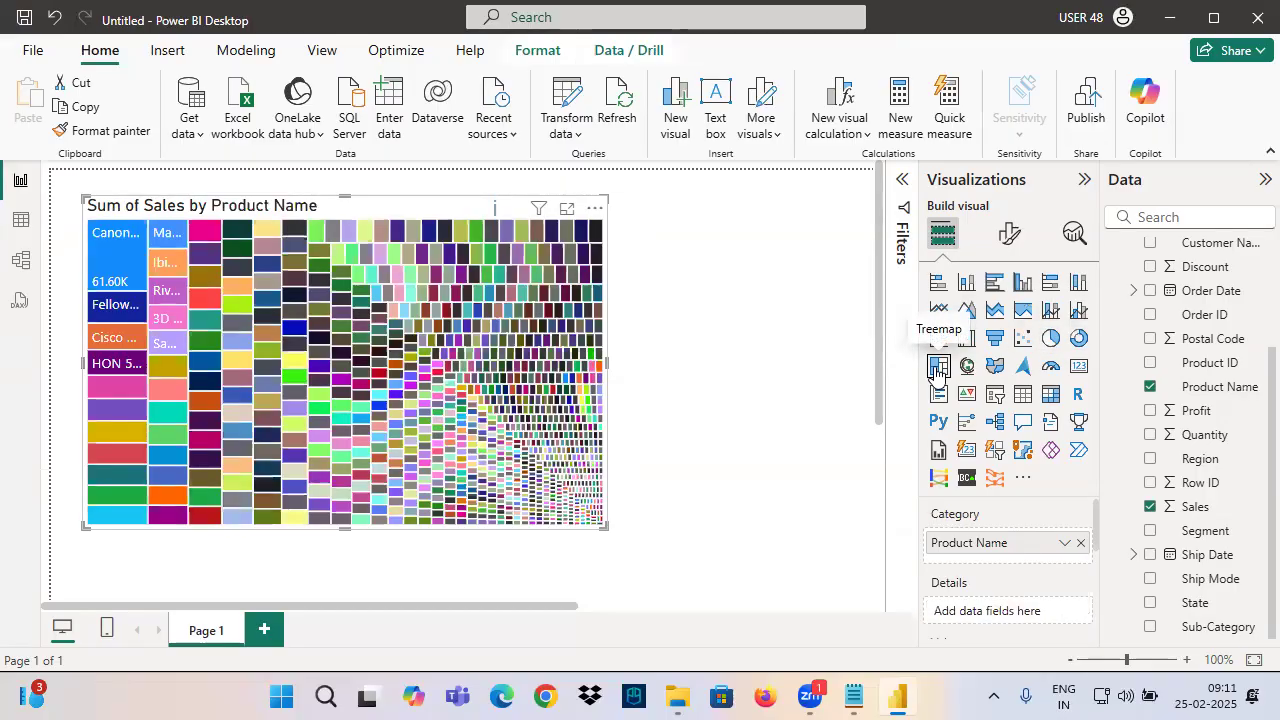
click(936, 284)
scroll(331, 323, down, 10)
scroll(331, 323, down, 5)
scroll(296, 287, up, 10)
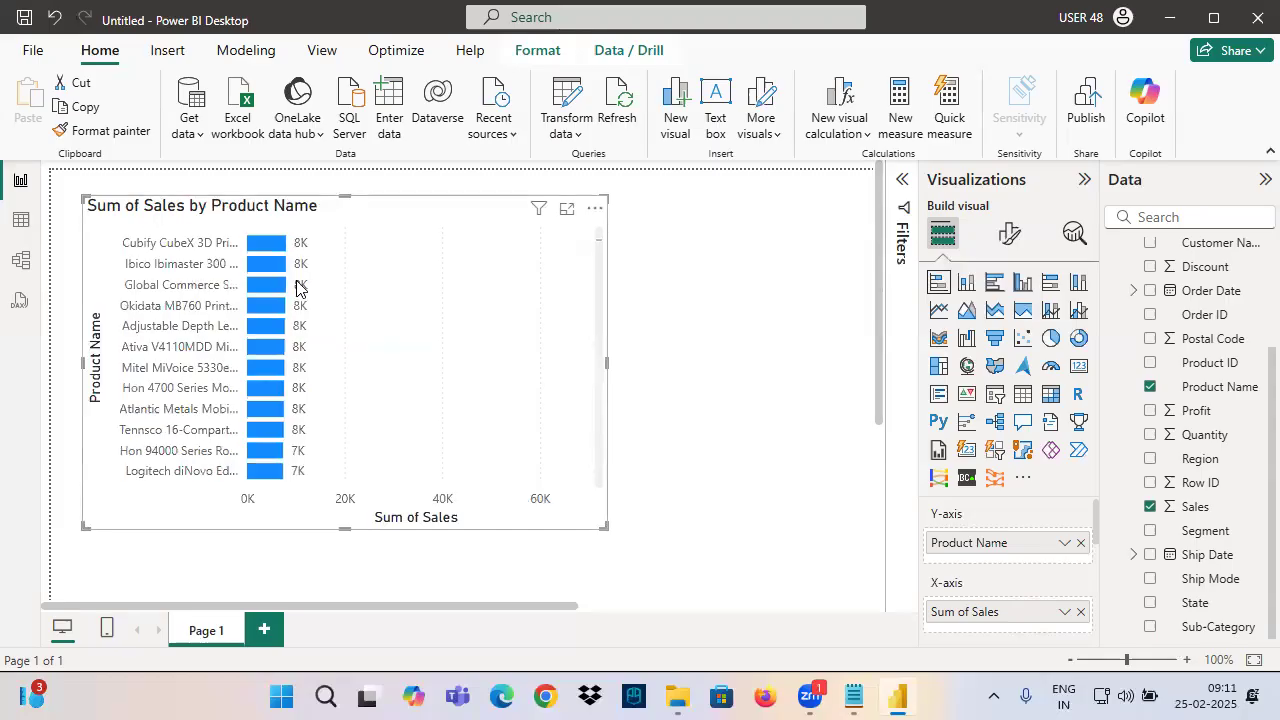
scroll(296, 287, up, 5)
scroll(285, 300, down, 10)
scroll(300, 325, up, 10)
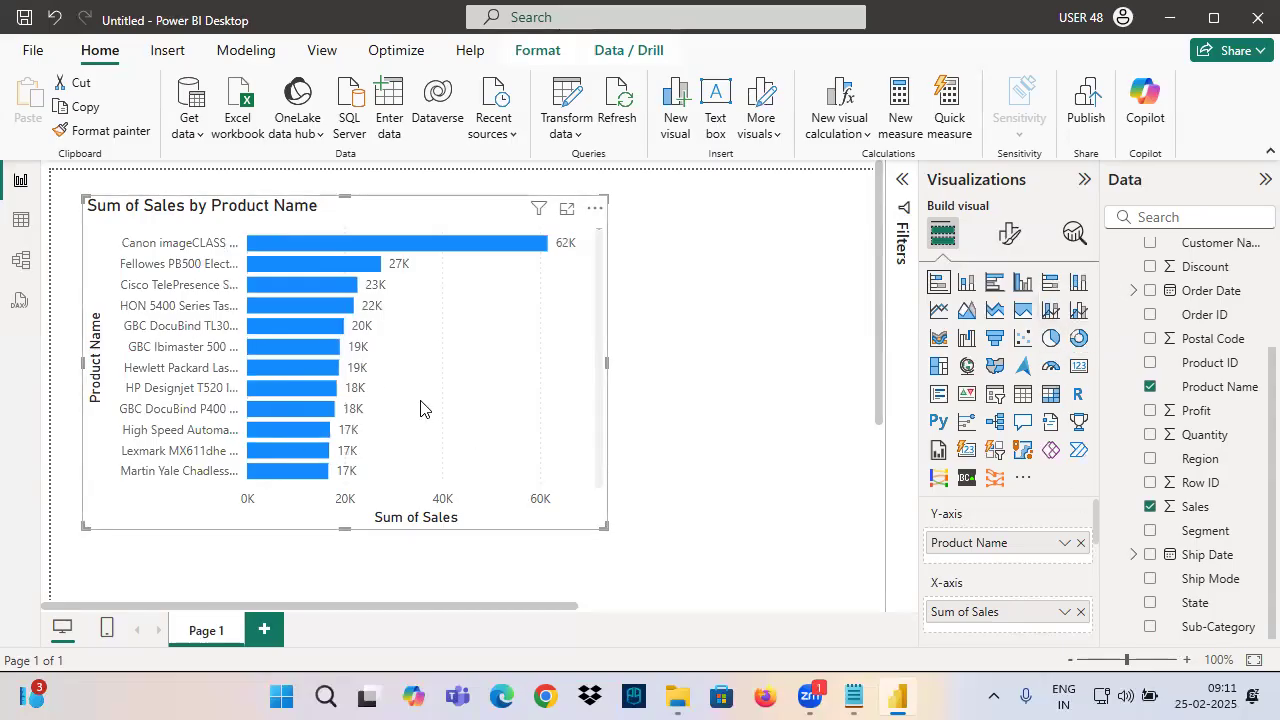
Delete the bar chart and add an empty treemap visual, widened across the page, to examine its field wells
key(Delete)
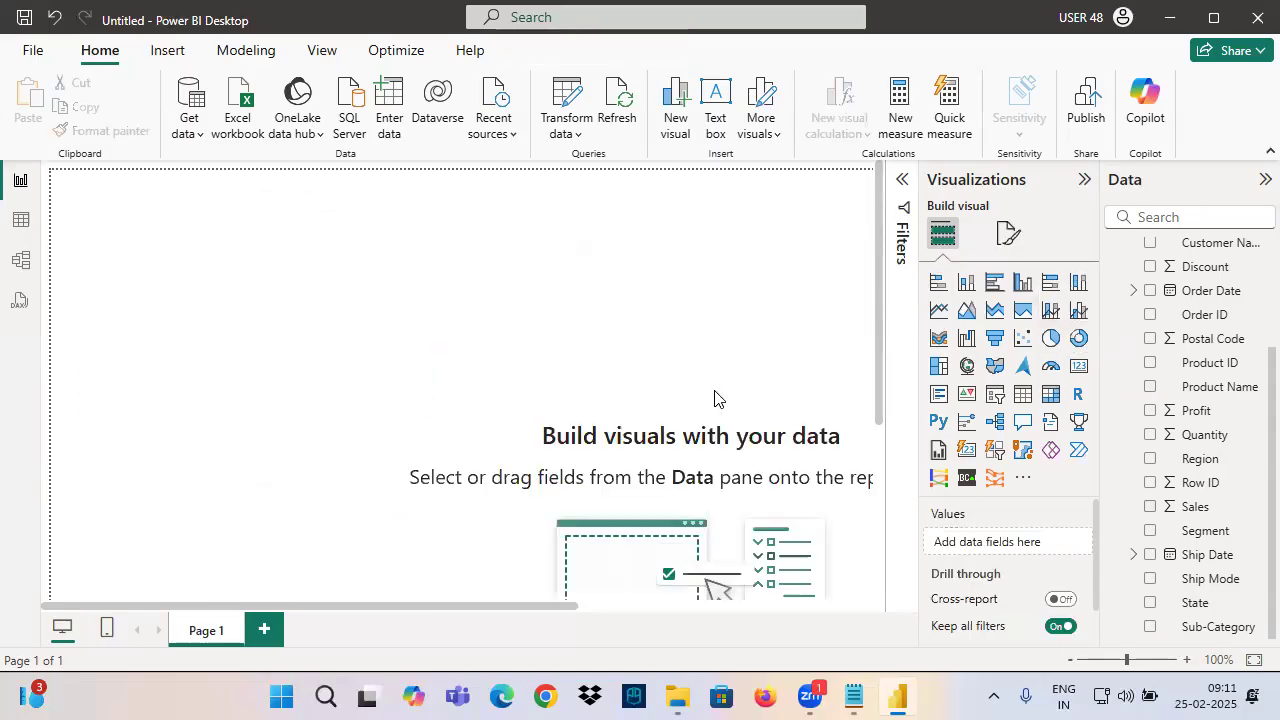
click(938, 365)
drag(310, 346, 713, 418)
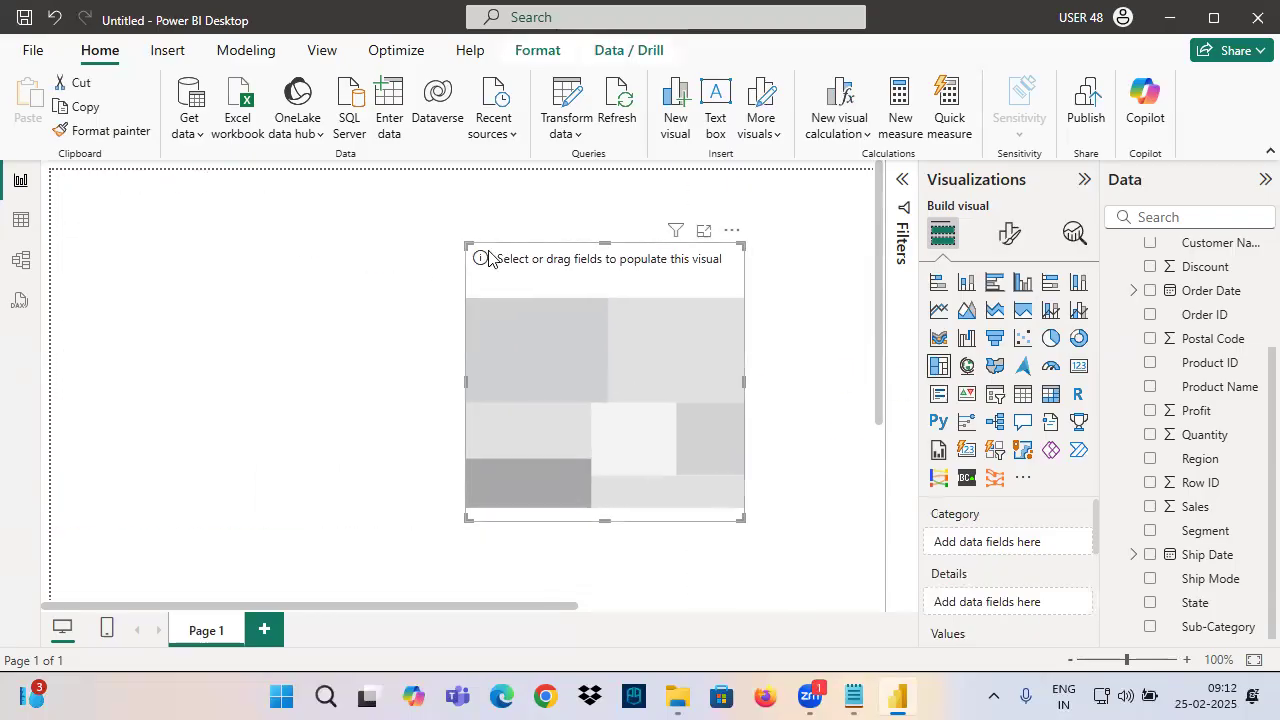
drag(467, 243, 134, 236)
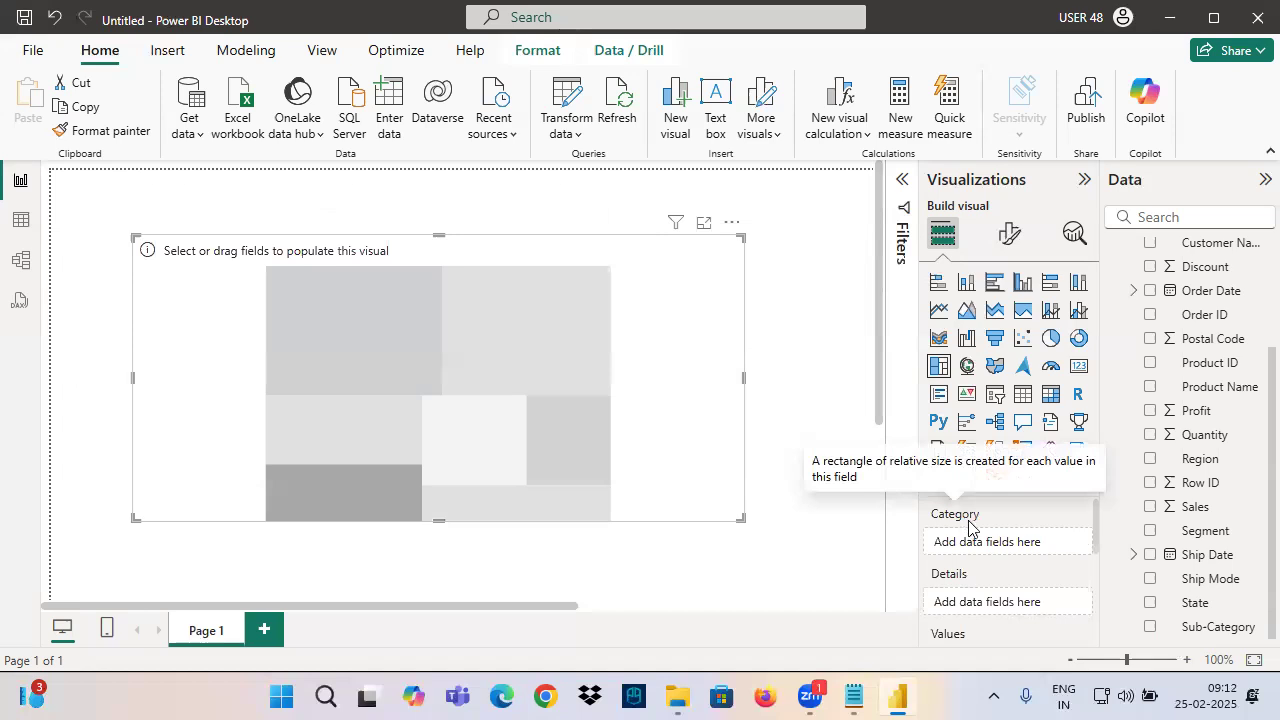
scroll(965, 530, down, 2)
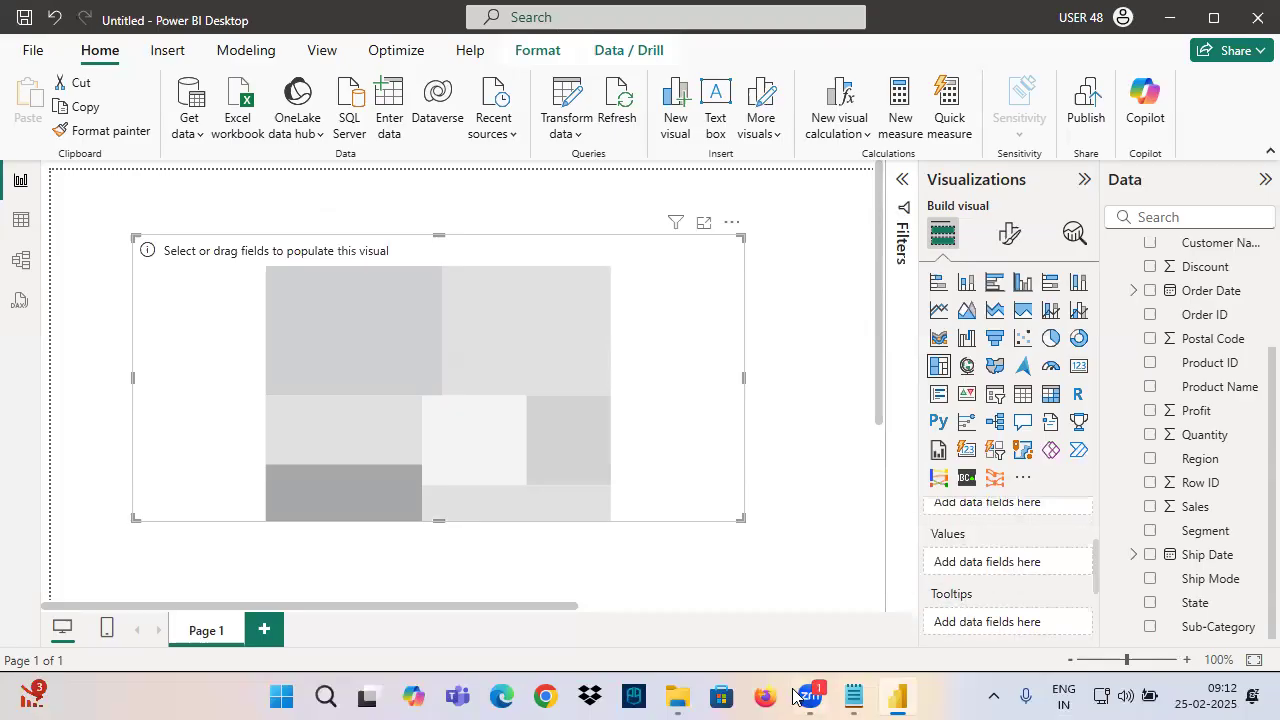
Switch to the Notepad notes and list Category, Details, Values and Tooltips on separate lines under the treemap's Field Wells heading
click(854, 697)
click(120, 417)
text(Category)
key(Return)
text(D)
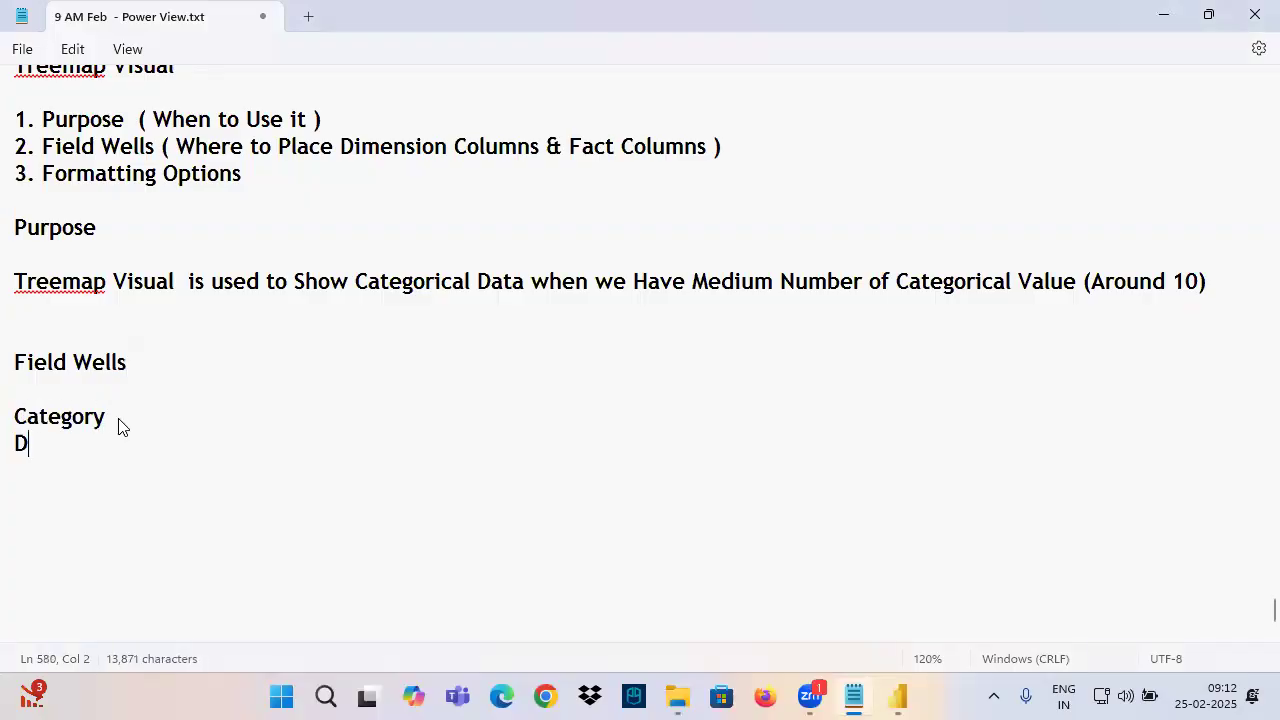
text(etails)
key(Return)
text(Values)
key(Return)
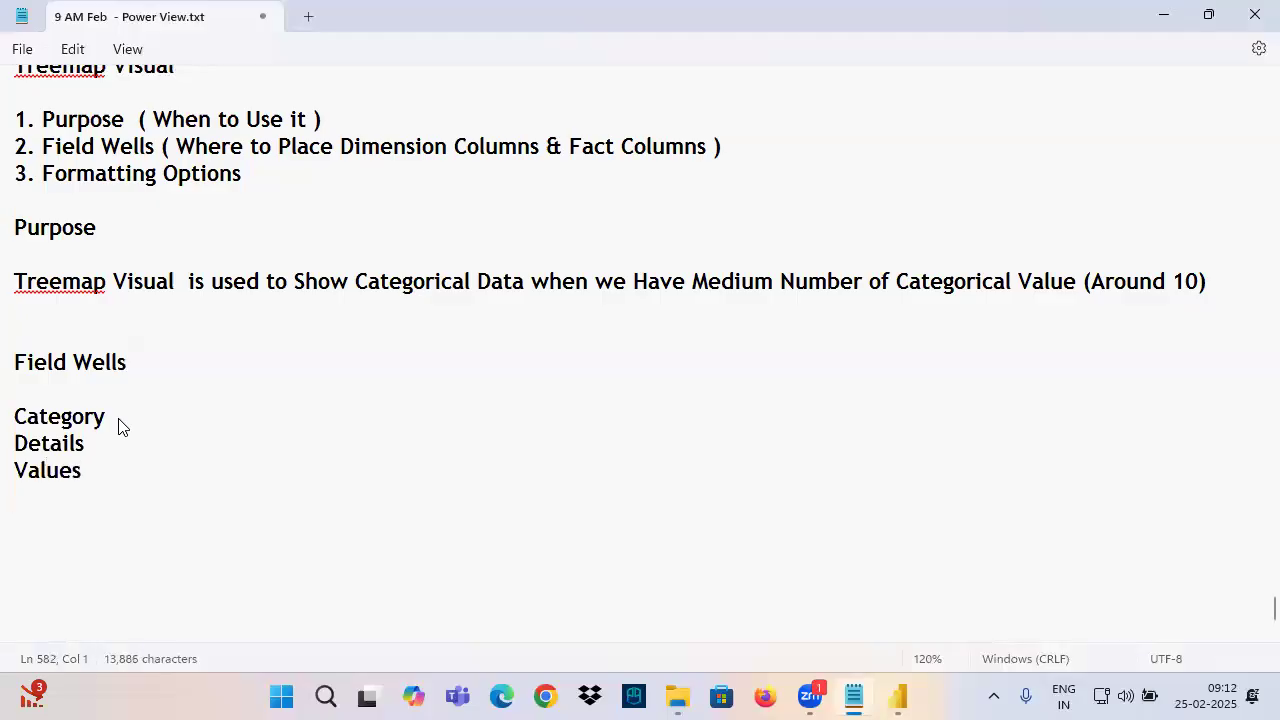
text(Toolti)
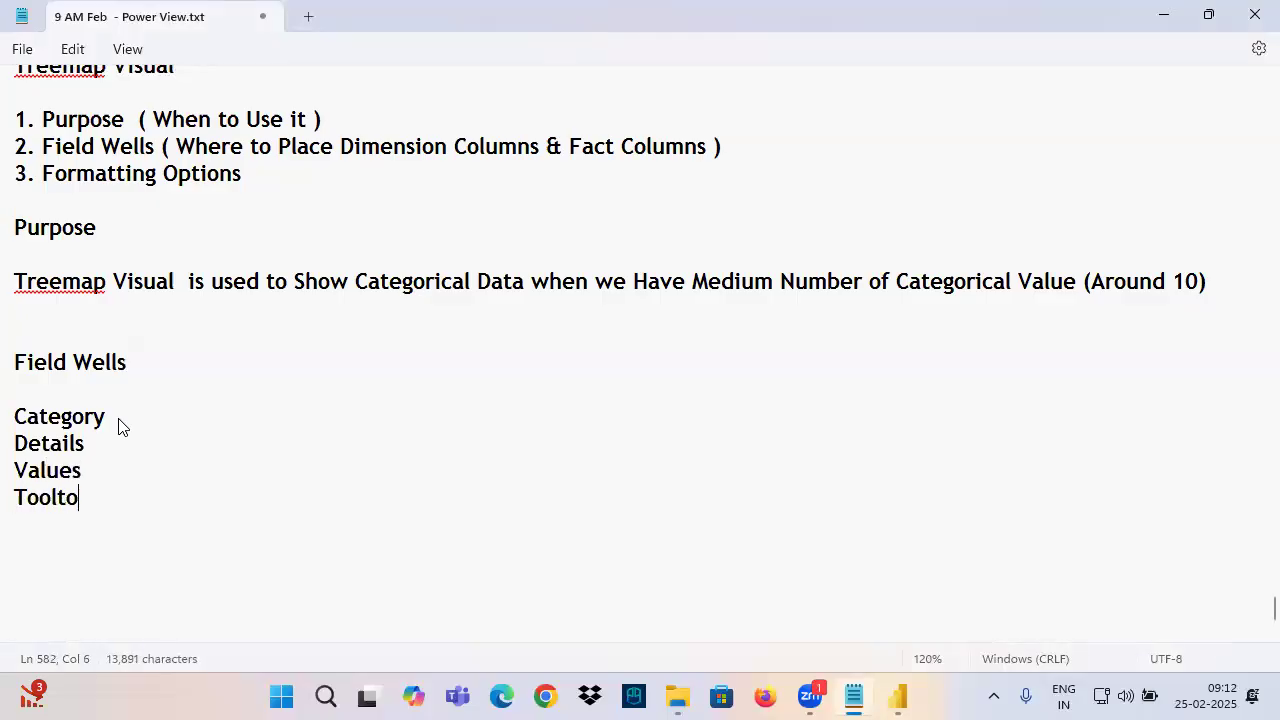
text(ps)
Copy "- Multiple Related Dimension Columns" from the donut chart's Legend line to the treemap's Category line
scroll(120, 400, up, 6)
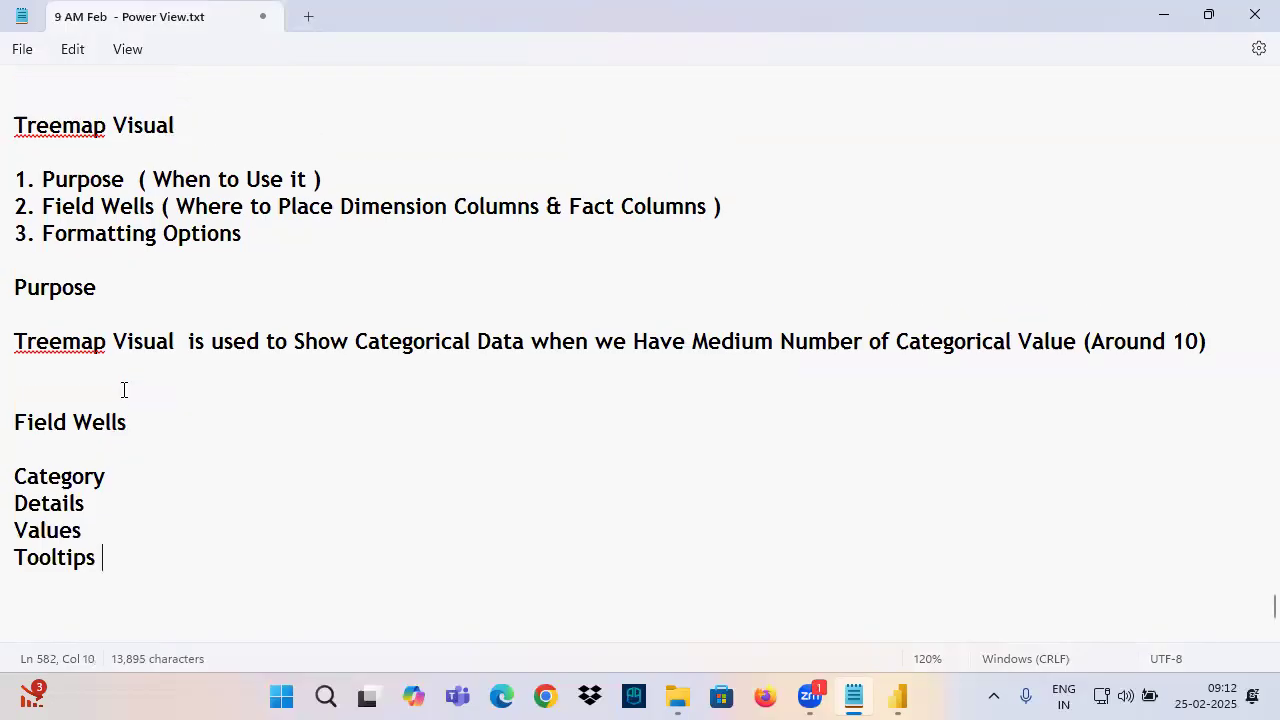
drag(18, 283, 130, 290)
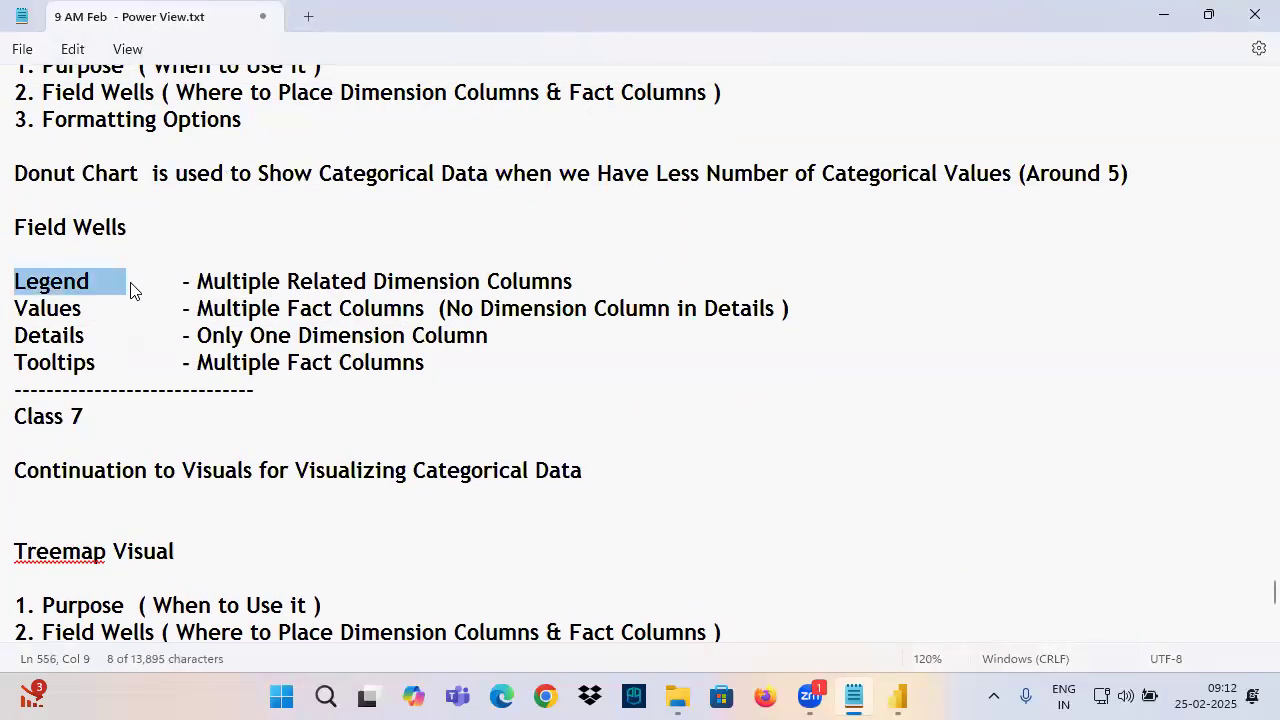
click(108, 290)
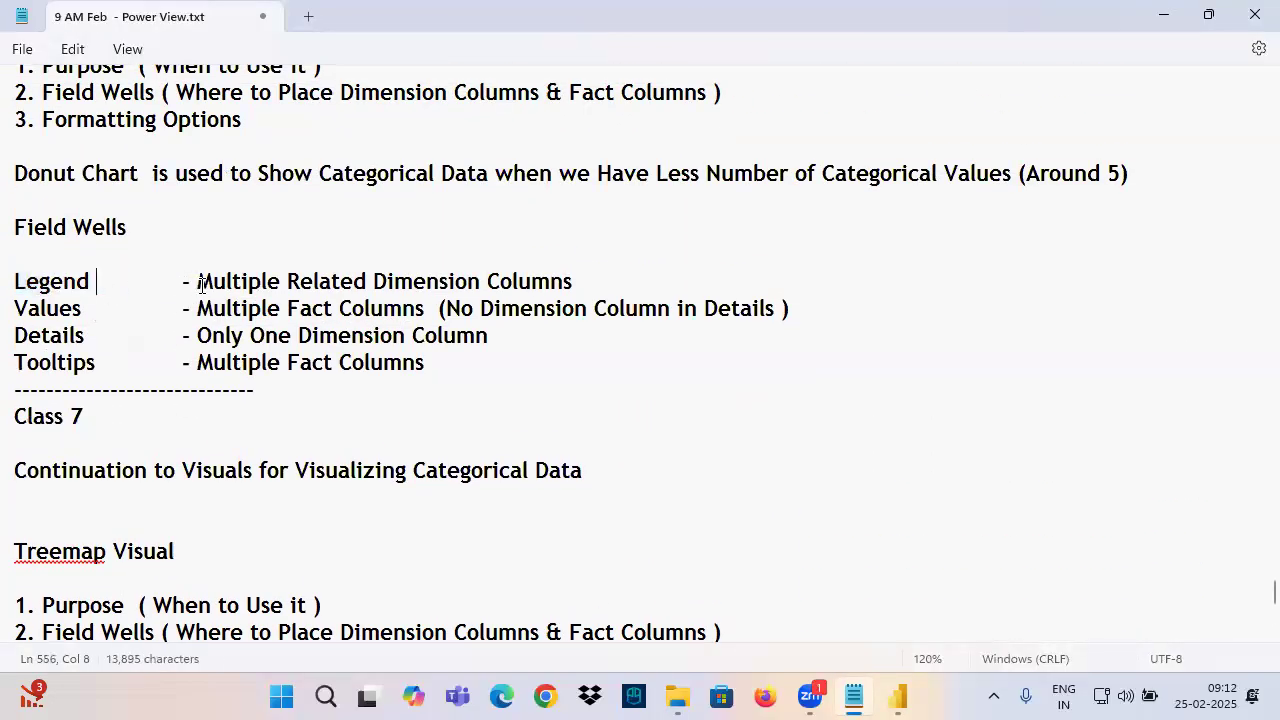
drag(183, 283, 575, 285)
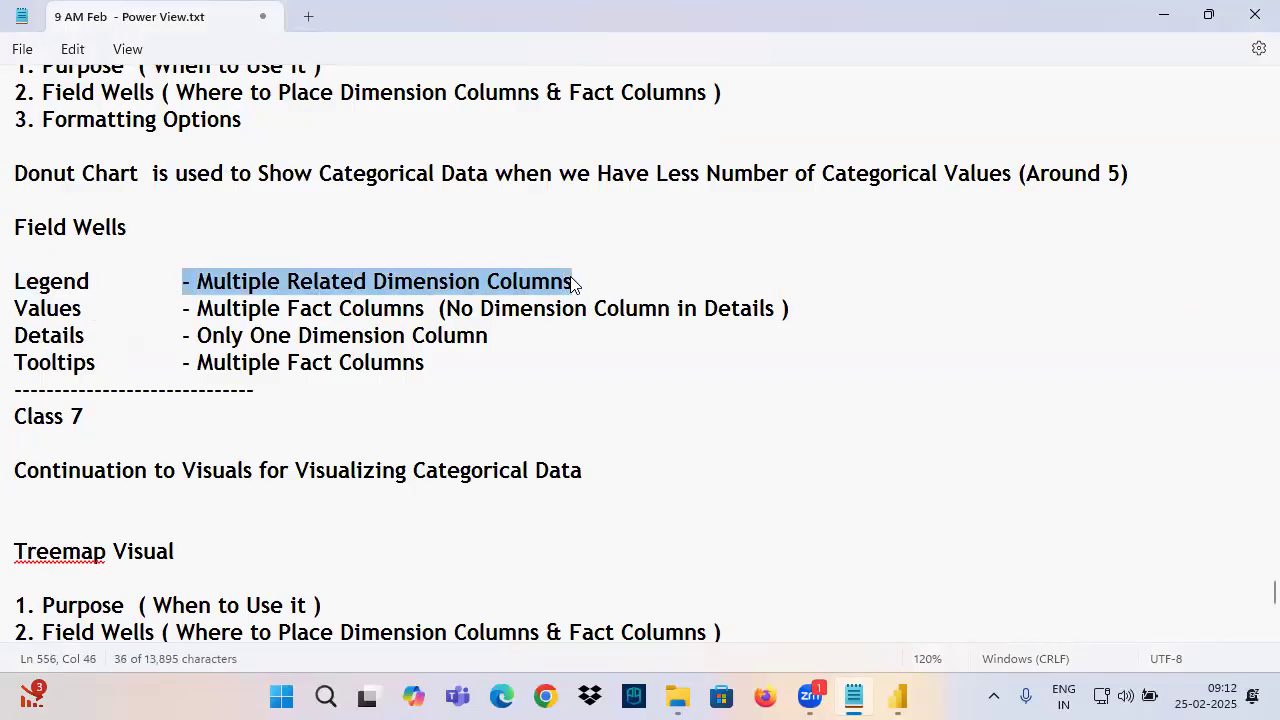
scroll(462, 314, down, 5)
click(116, 497)
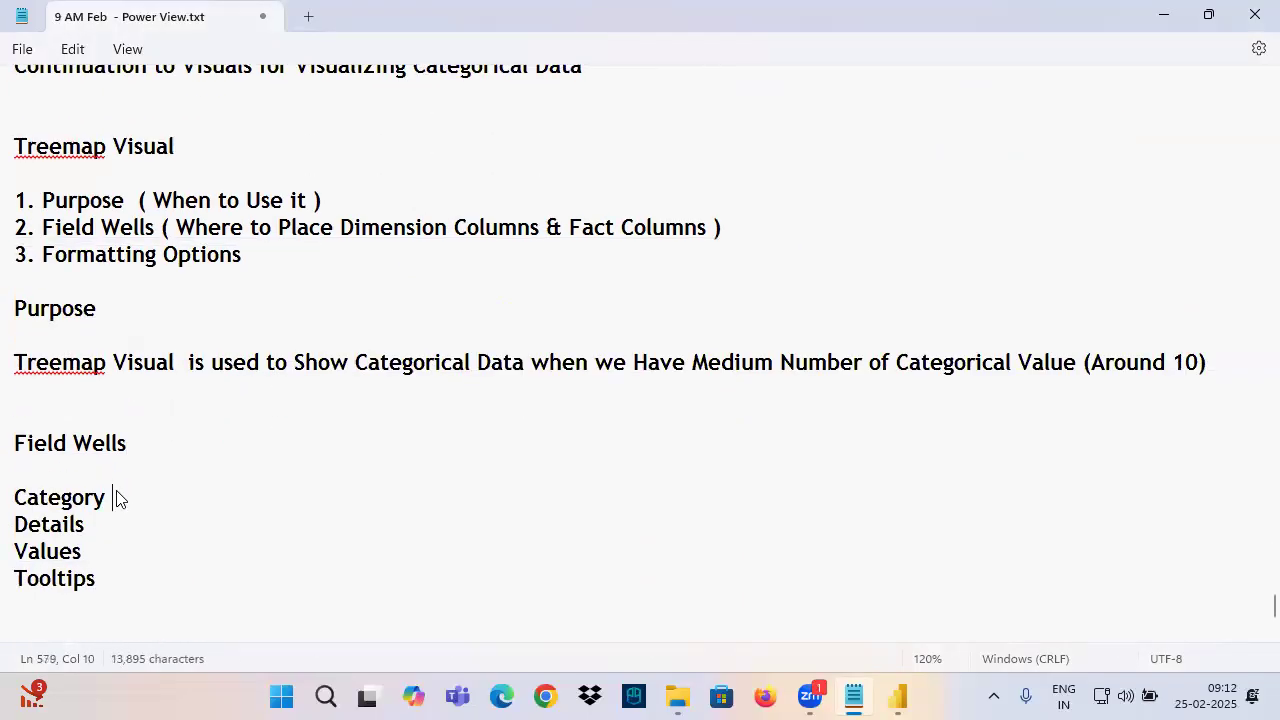
key(Tab)
key(ctrl+v)
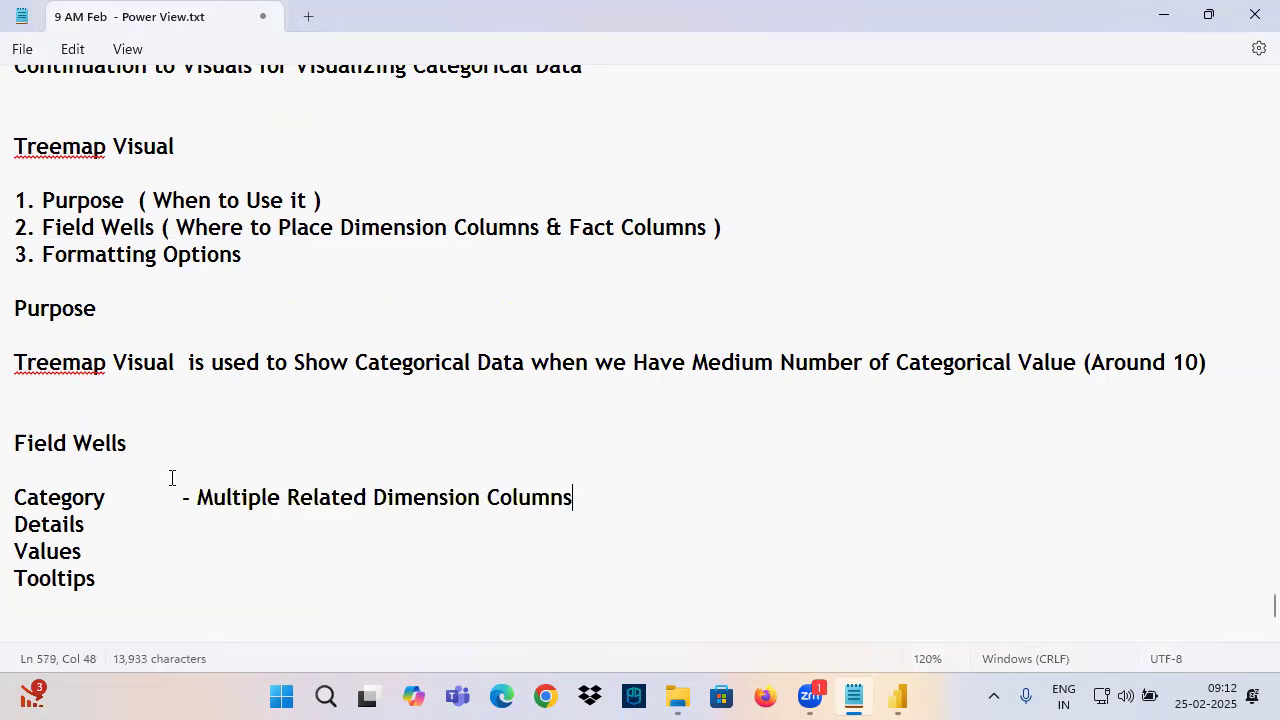
Copy "- Only One Dimension Column" from the donut chart notes to the treemap's Details line, aligned with the Category description
scroll(152, 510, up, 4)
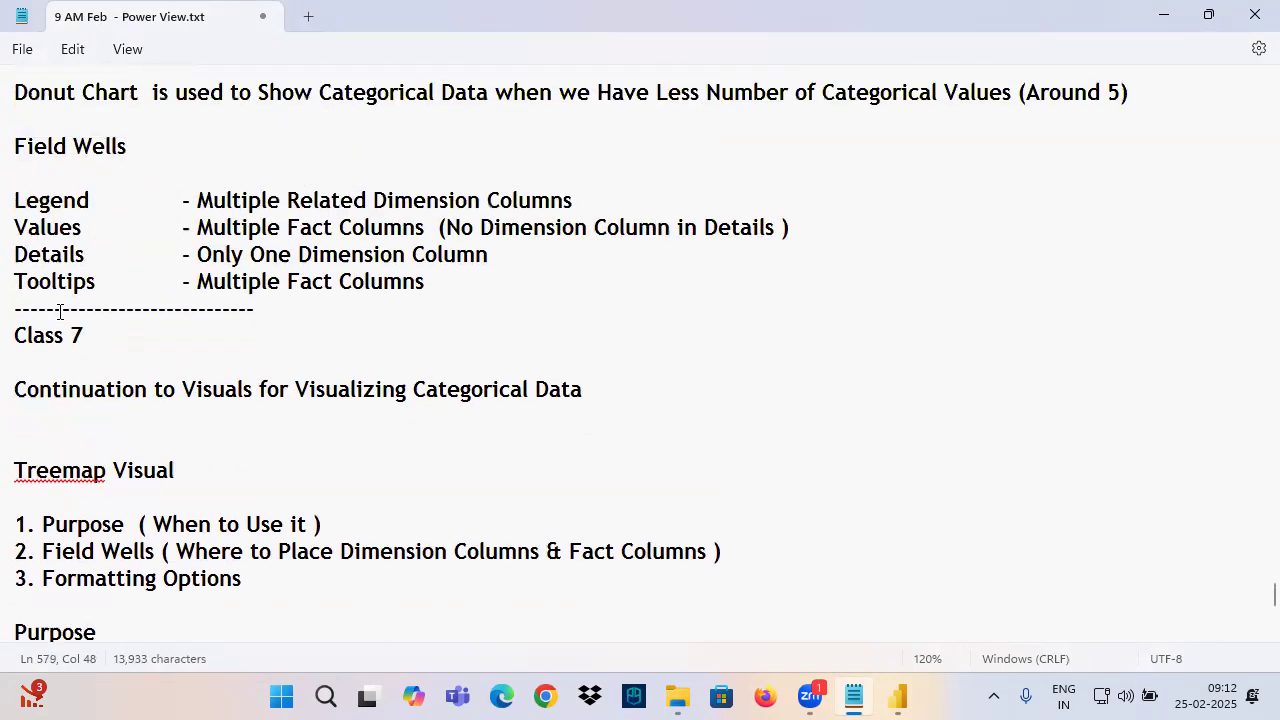
drag(22, 256, 80, 260)
drag(183, 258, 482, 259)
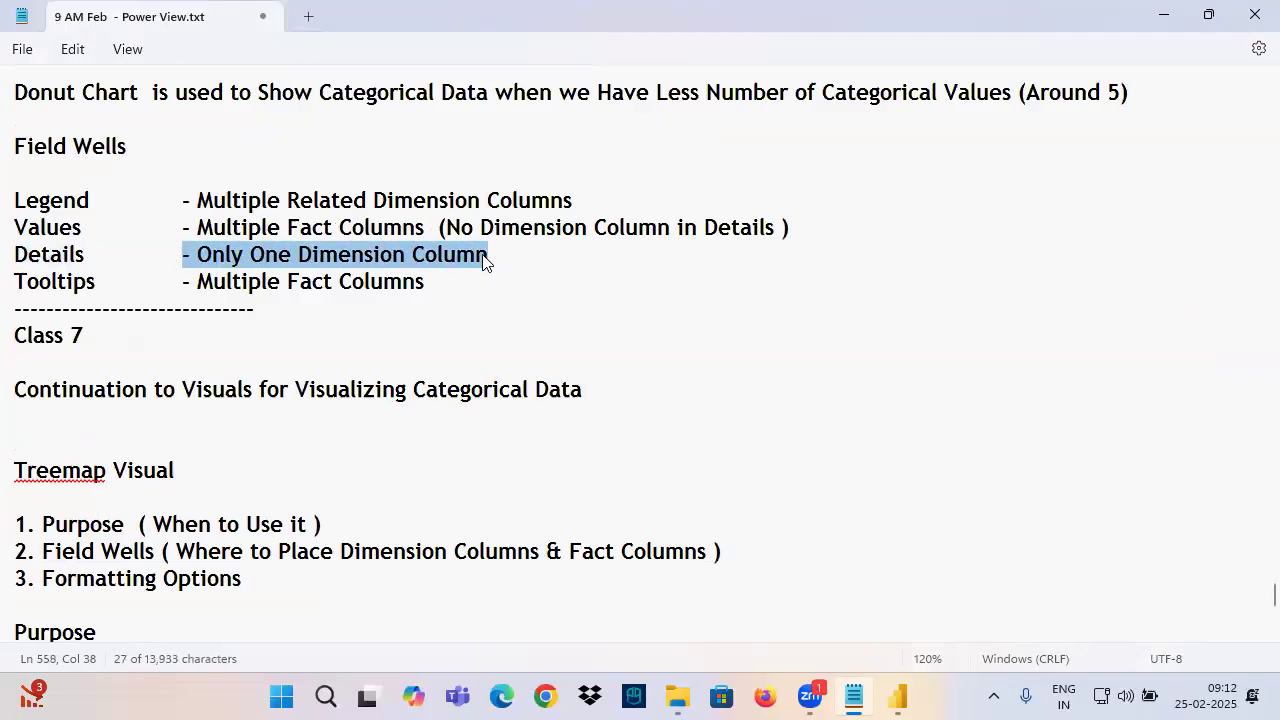
scroll(400, 330, down, 6)
drag(30, 364, 160, 374)
click(166, 372)
key(Tab)
key(Tab)
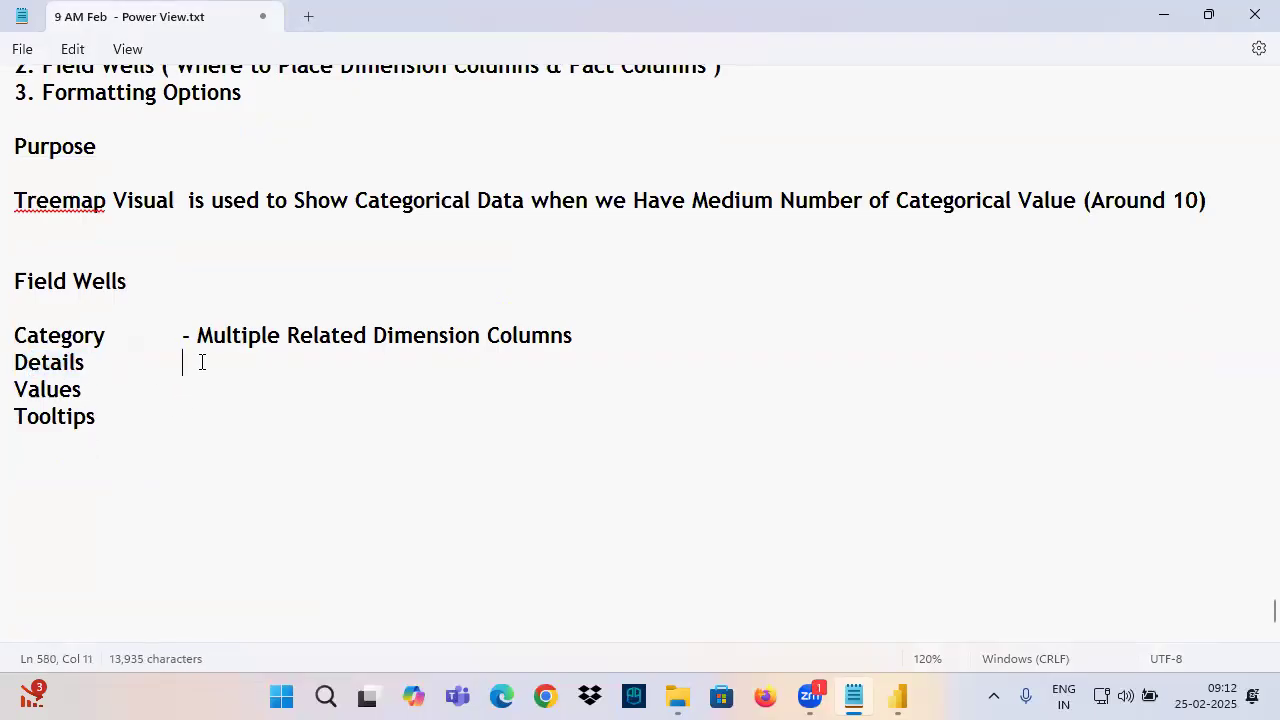
key(ctrl+v)
drag(226, 368, 508, 374)
Copy "- Multiple Fact Columns (No Dimension Column in Details )" from the donut chart notes to the treemap's Values line
scroll(262, 428, up, 6)
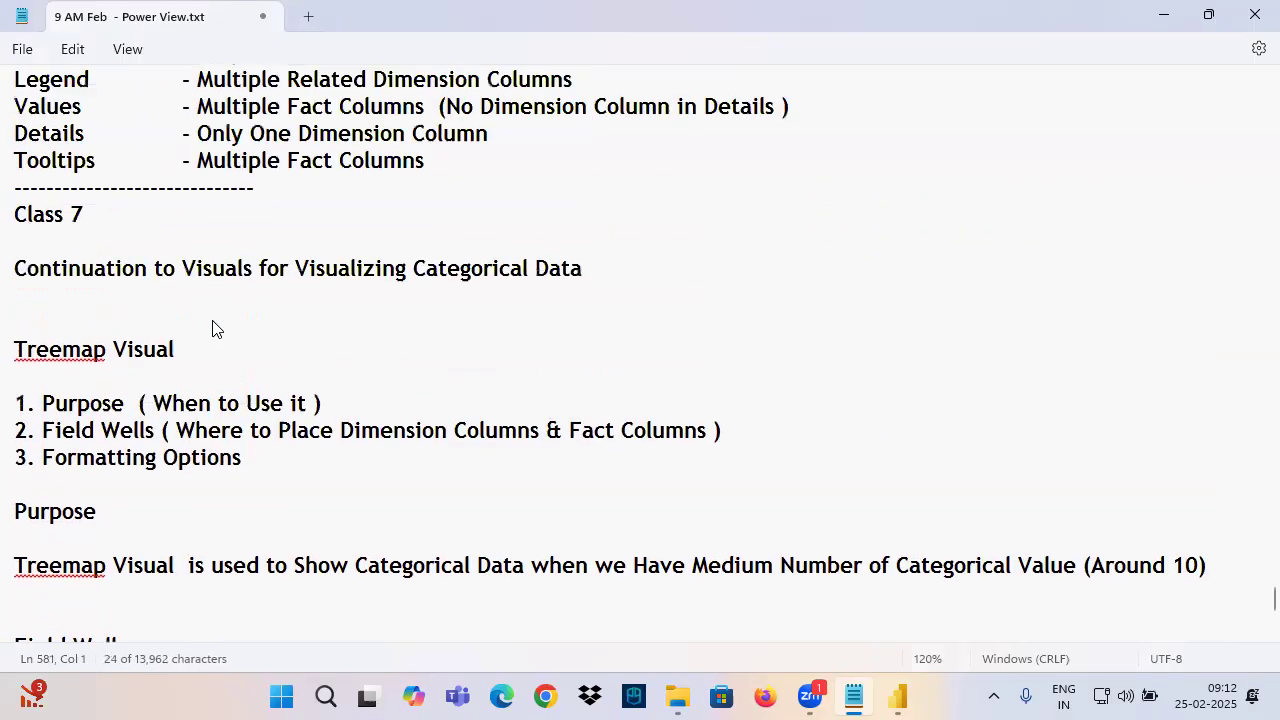
triple_click(27, 238)
drag(183, 232, 797, 248)
key(ctrl+c)
scroll(380, 420, down, 5)
click(202, 466)
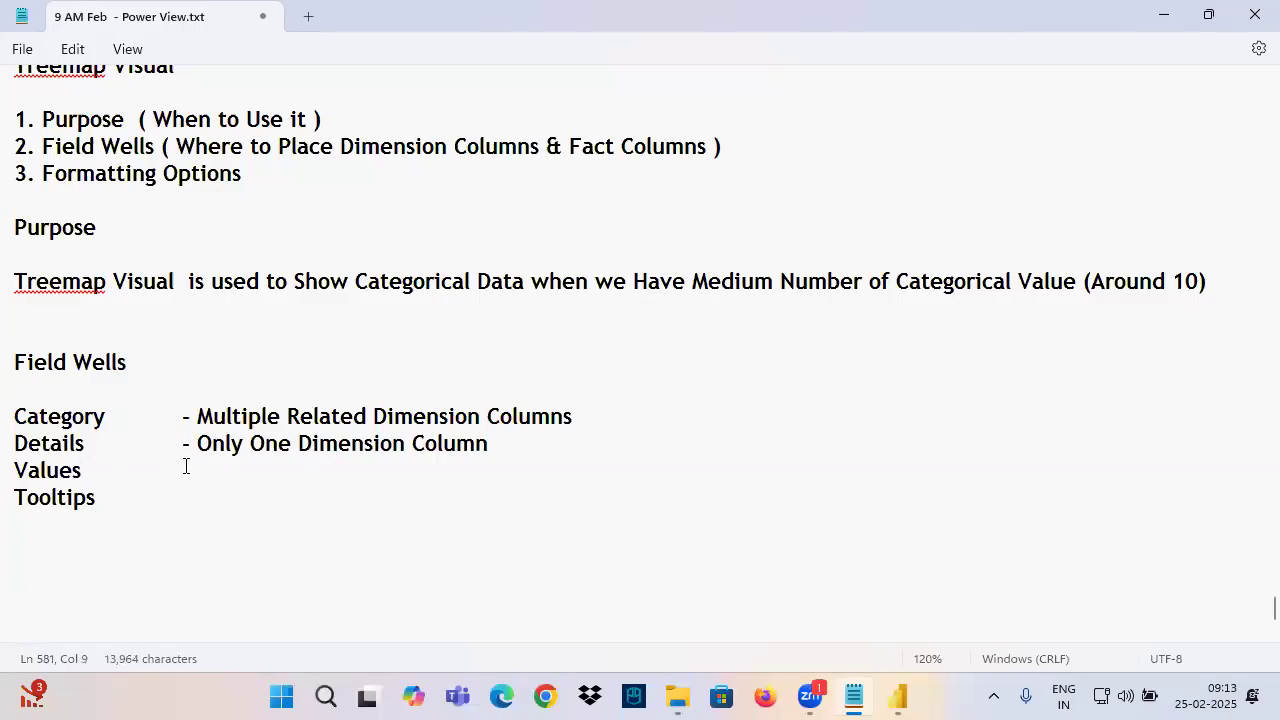
key(ctrl+v)
drag(219, 476, 424, 478)
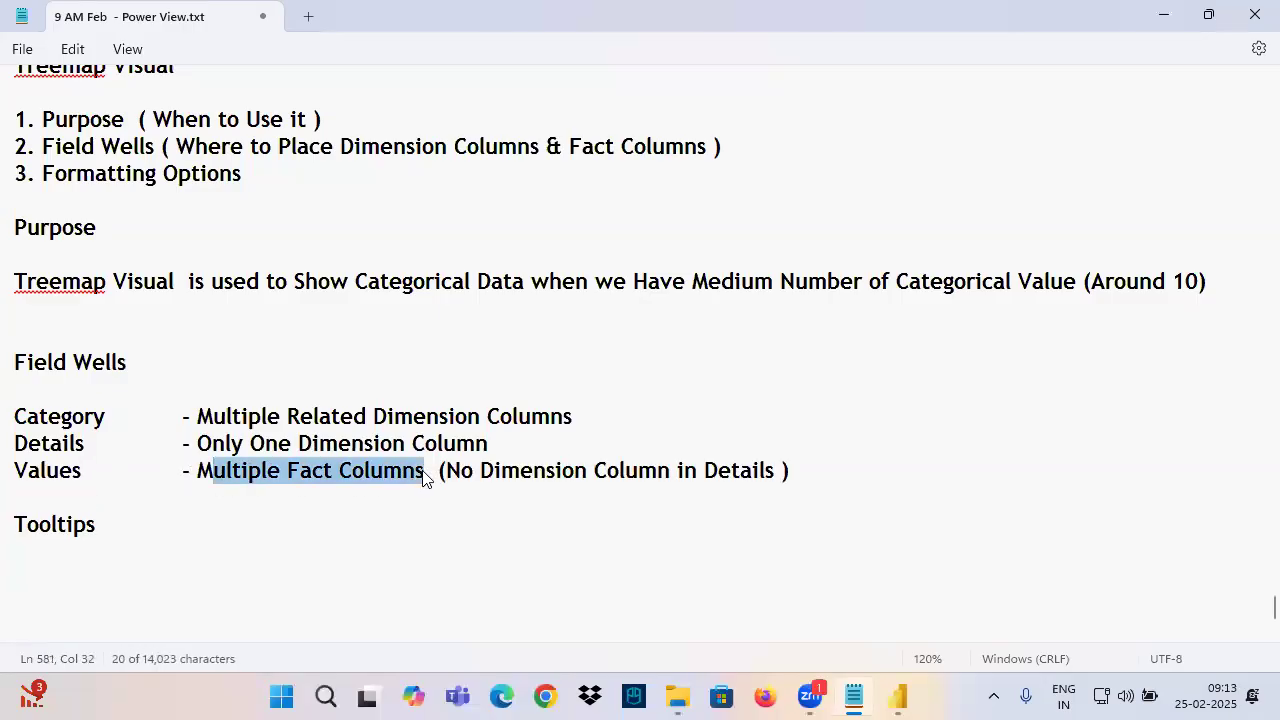
drag(503, 472, 783, 472)
click(806, 474)
Remove the blank line above Tooltips and add the donut chart's "- Multiple Fact Columns" description to the Tooltips line
scroll(175, 287, up, 5)
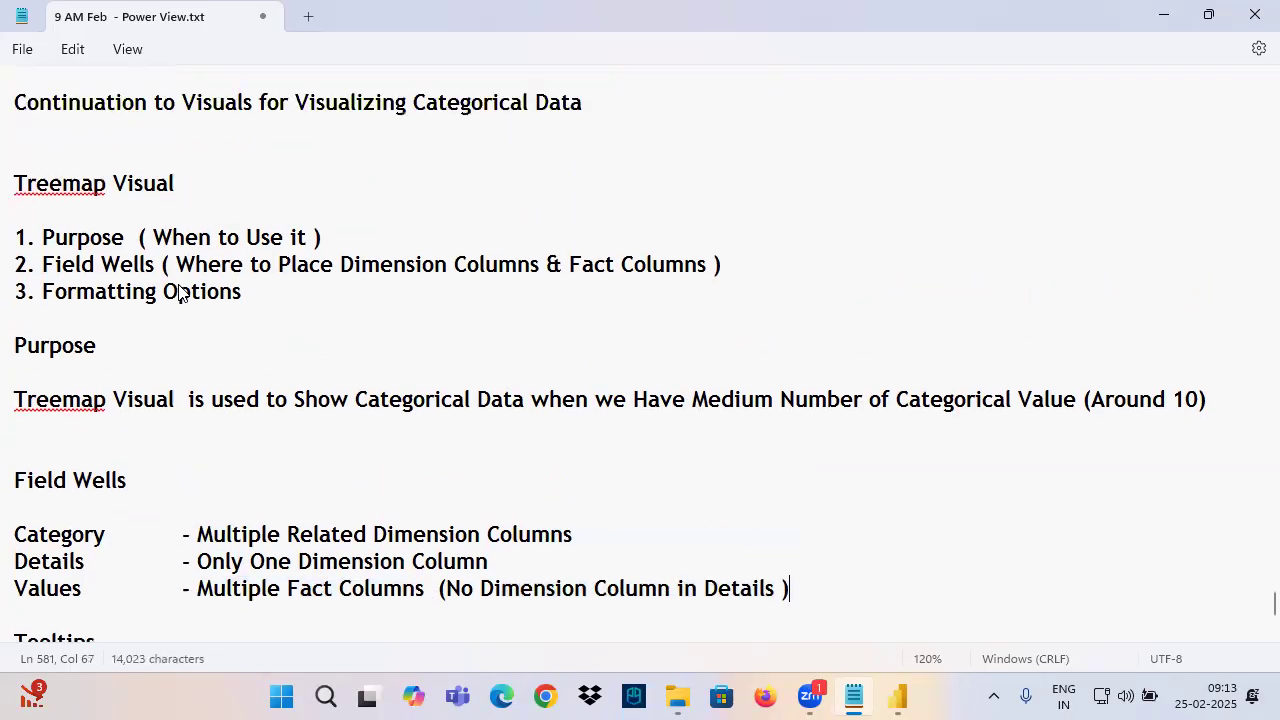
drag(183, 282, 424, 292)
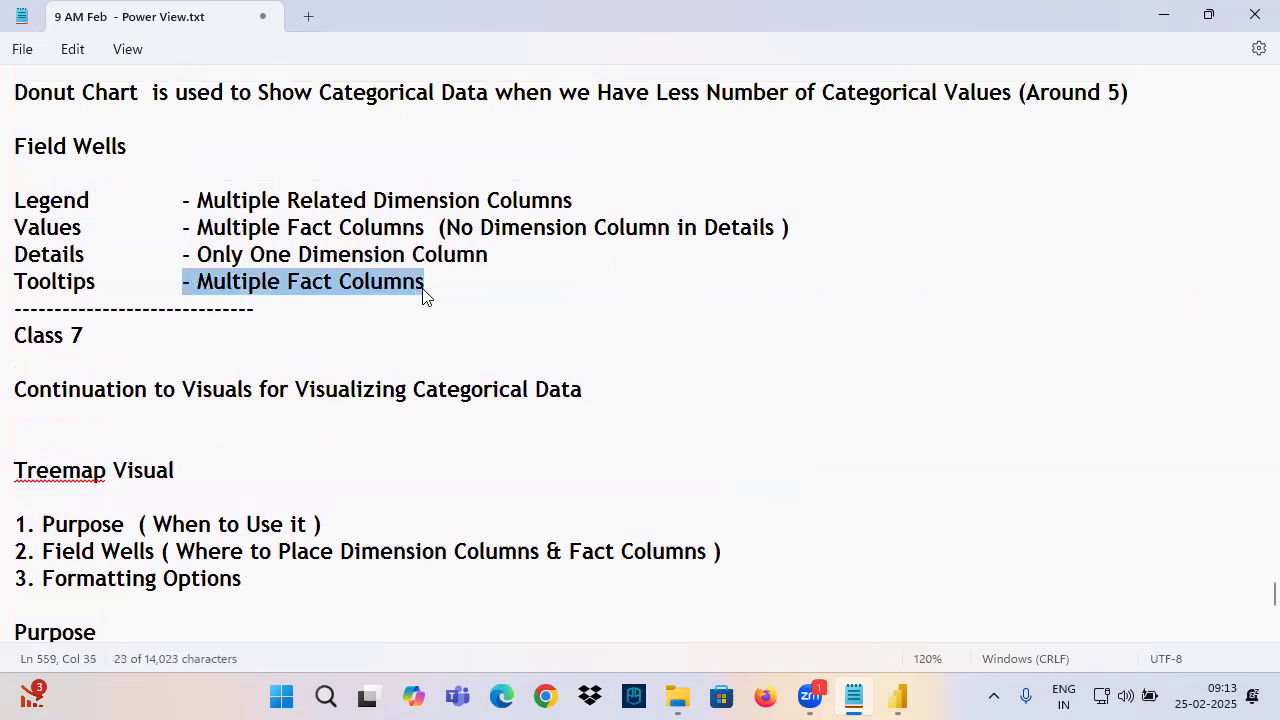
scroll(343, 286, down, 6)
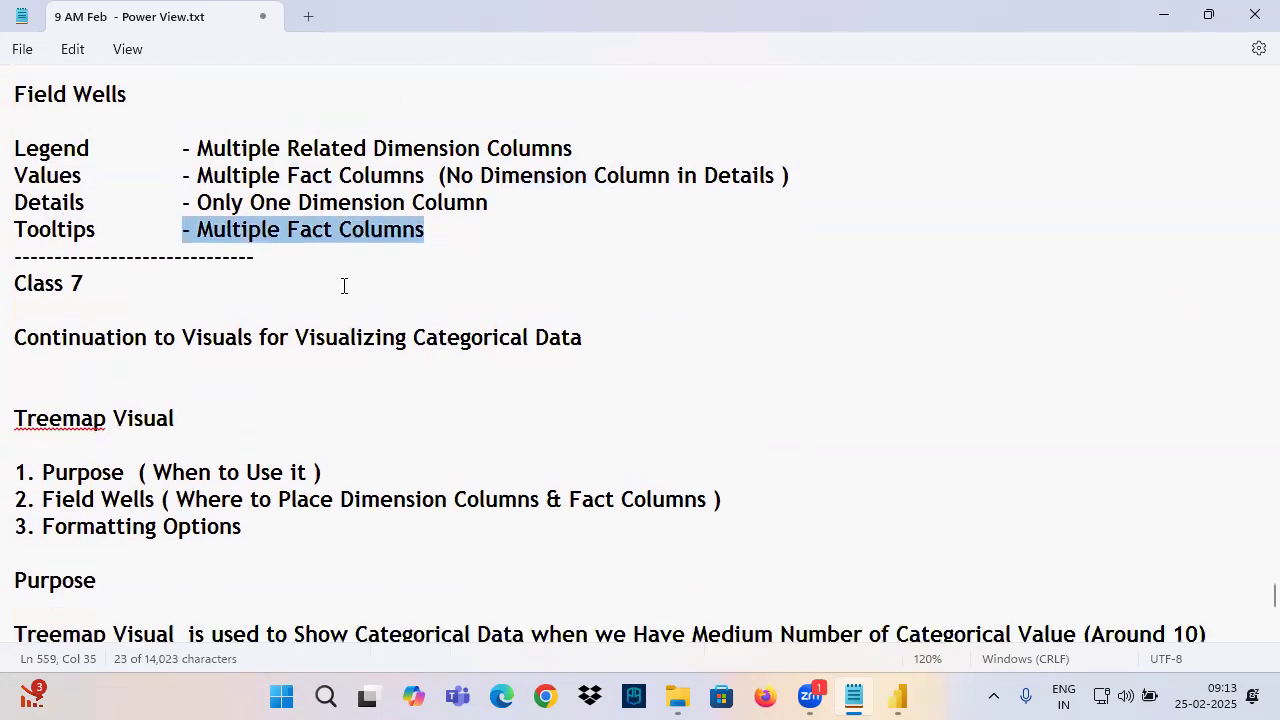
click(789, 390)
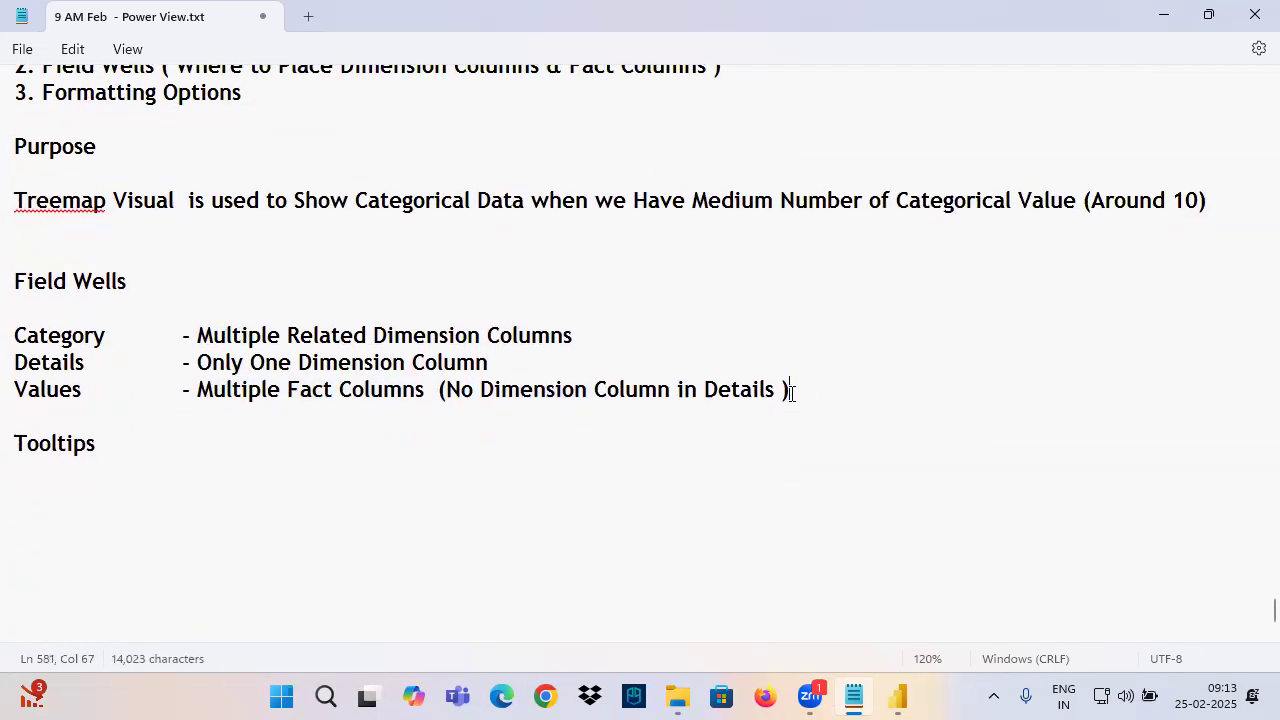
key(Delete)
click(204, 418)
key(Tab)
key(Tab)
text(- Multiple Fact Columns)
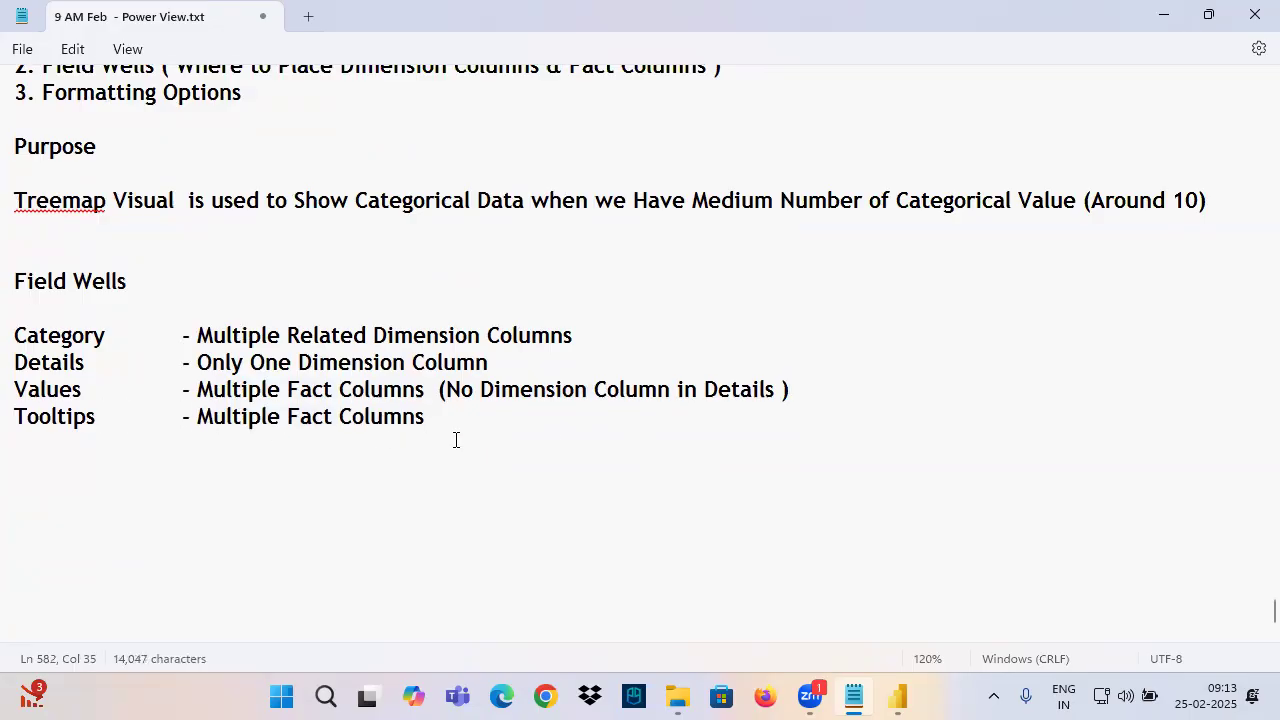
Save the notes and review the treemap's Field Wells section and the Purpose and Field Wells outline items
drag(441, 425, 24, 264)
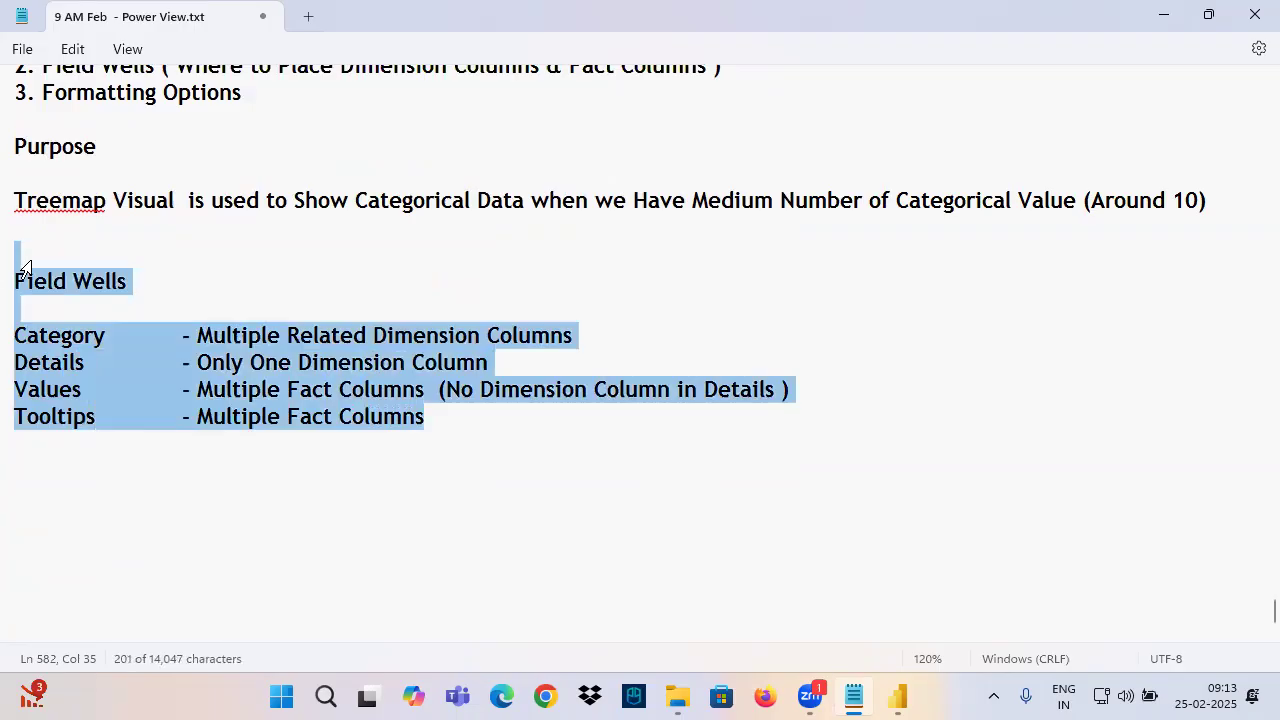
double_click(33, 340)
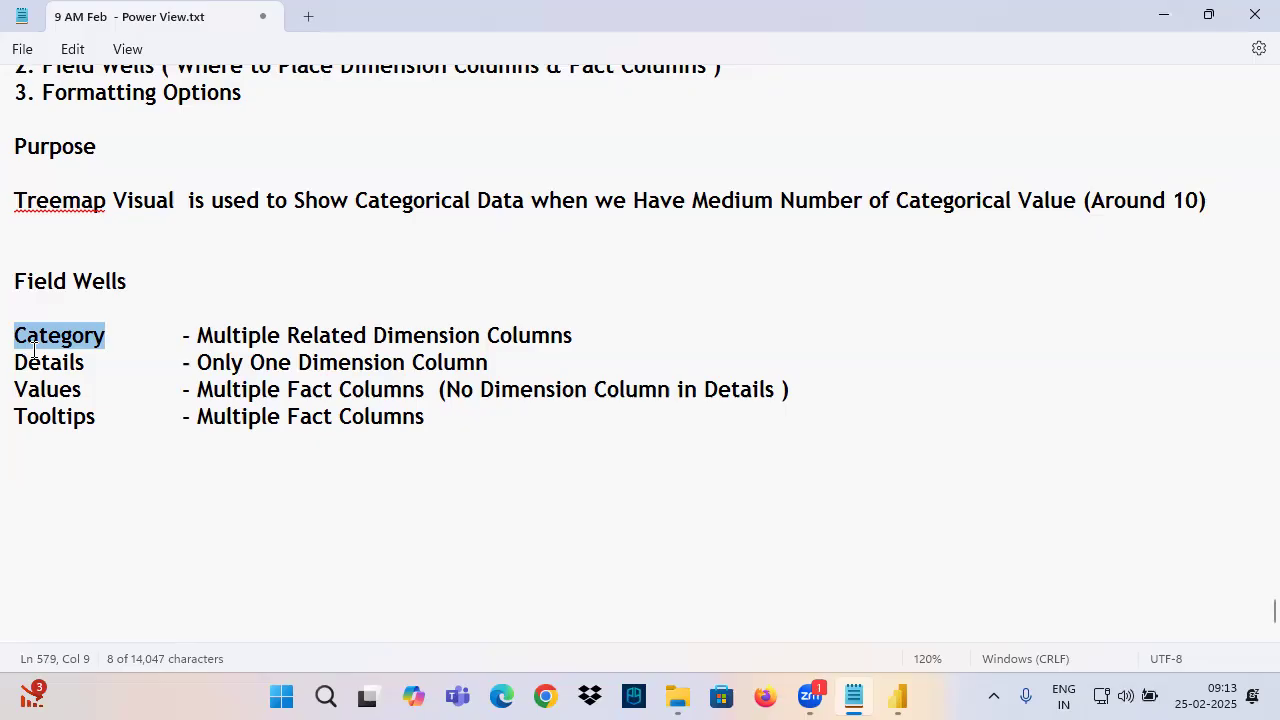
scroll(100, 243, up, 2)
drag(55, 200, 119, 196)
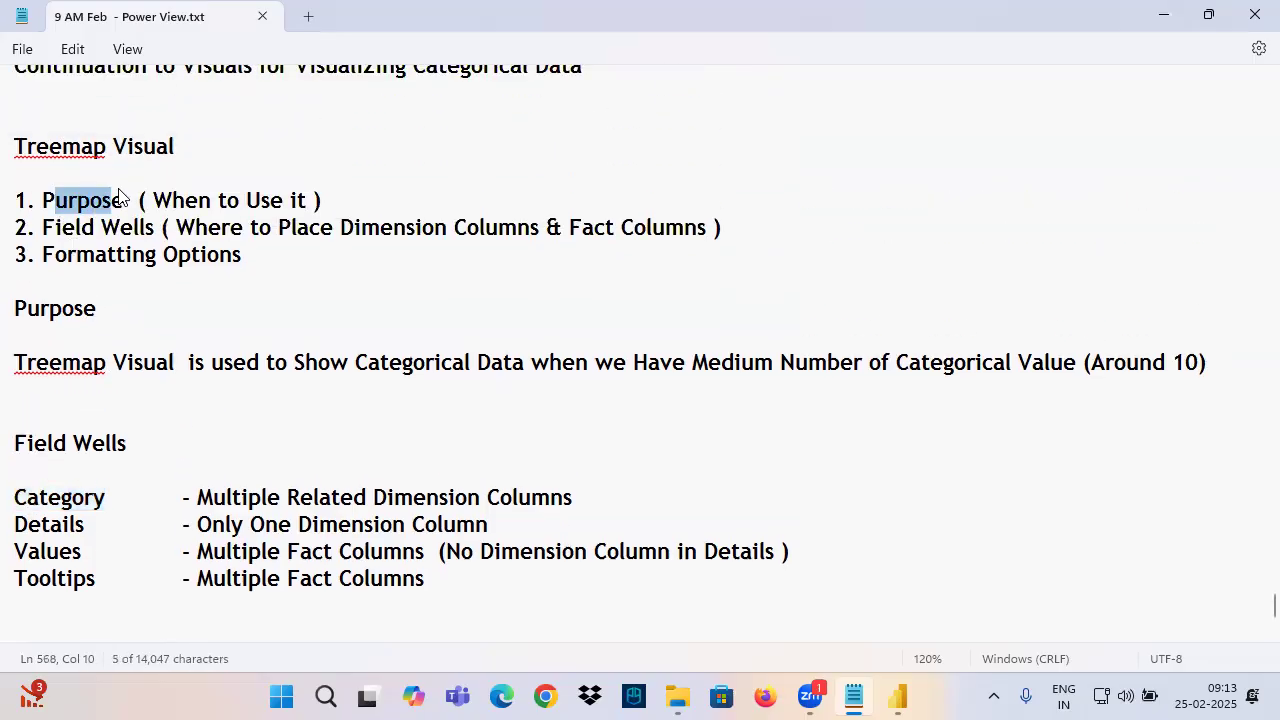
drag(56, 222, 181, 236)
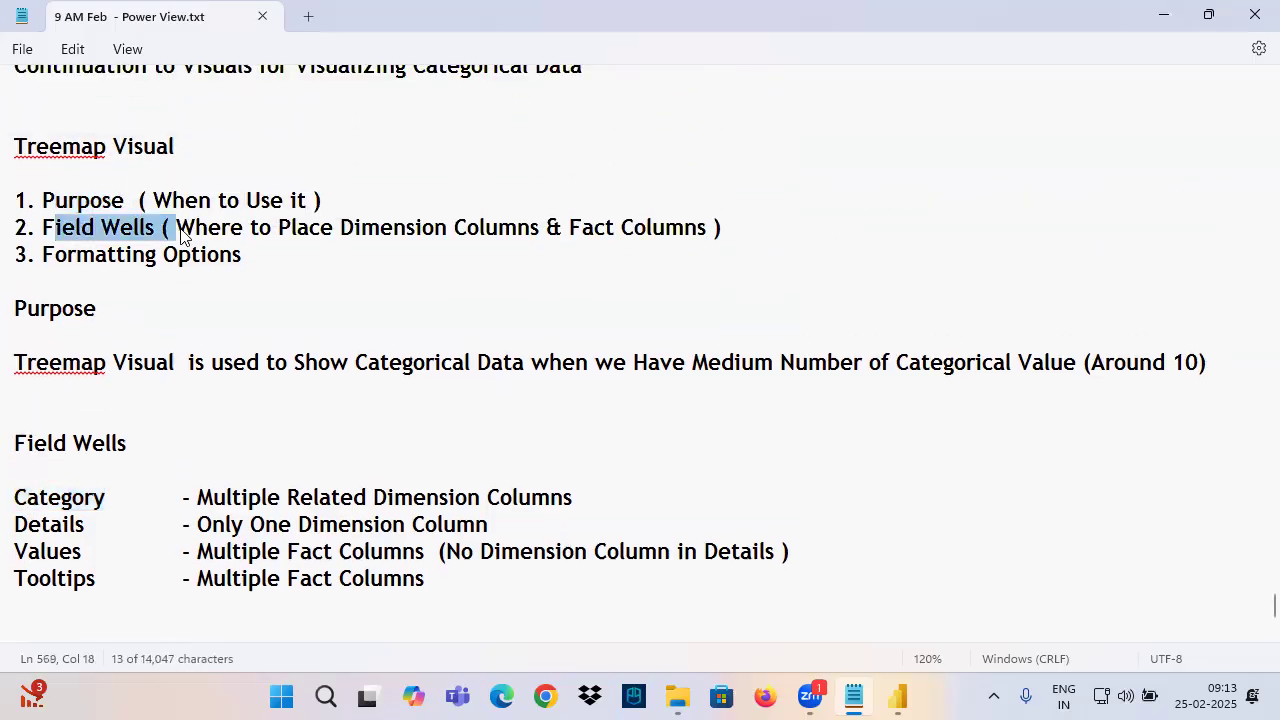
Switch to Power BI, move the empty treemap up and to the left, and mark the Sub-Category and Sales fields
click(897, 697)
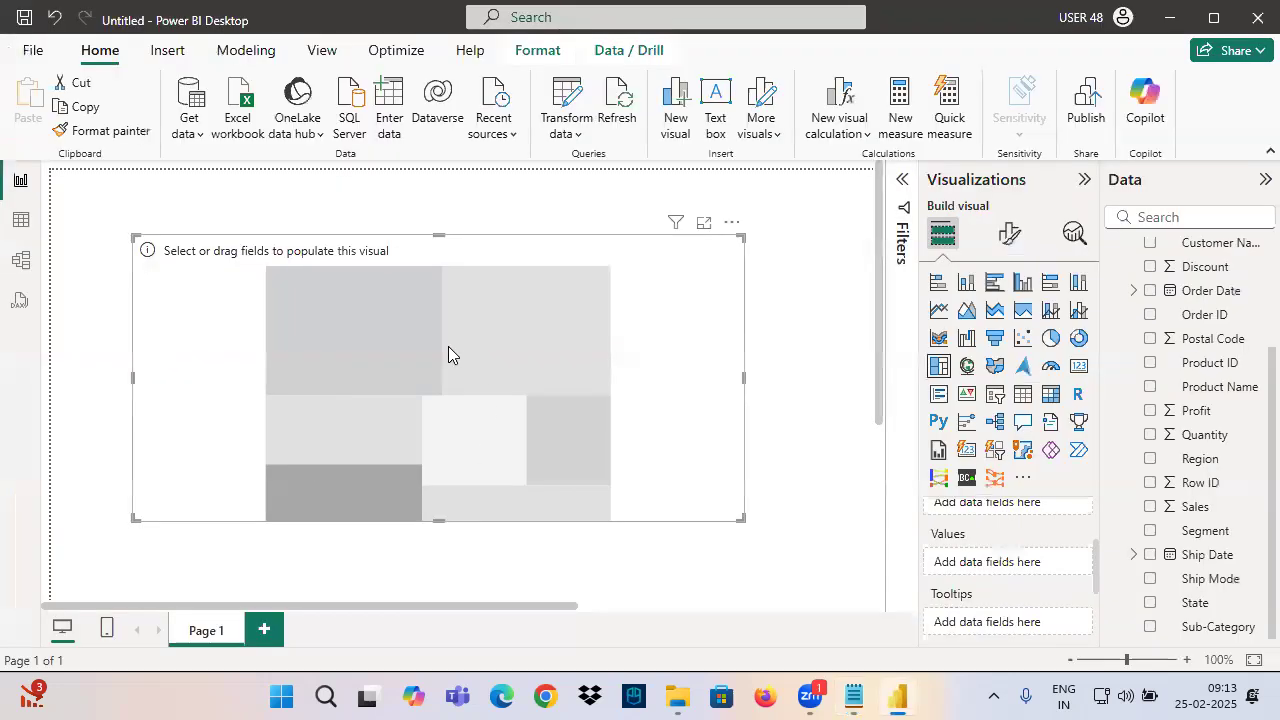
drag(448, 346, 390, 322)
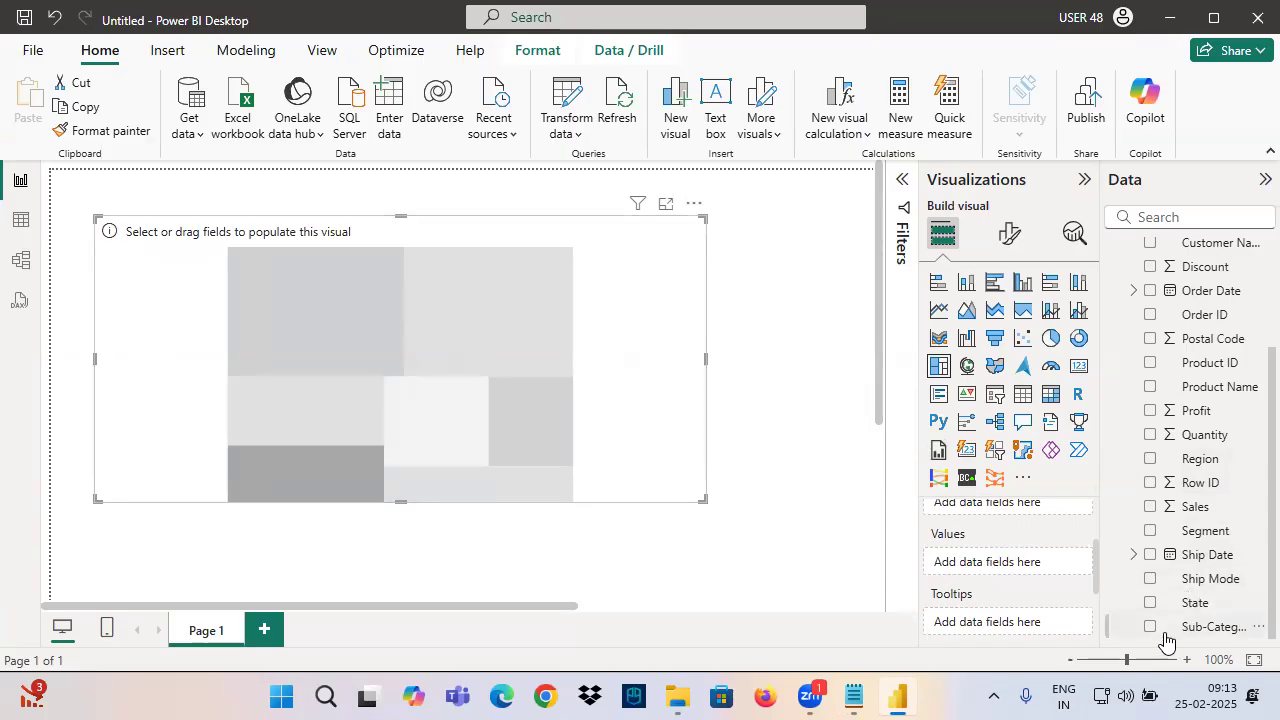
key(ctrl+2)
drag(1127, 615, 1278, 643)
drag(1127, 497, 1232, 522)
key(Escape)
Widen the Visualizations pane so that the treemap's field wells from Category to Tooltips fit in view
scroll(1034, 572, up, 2)
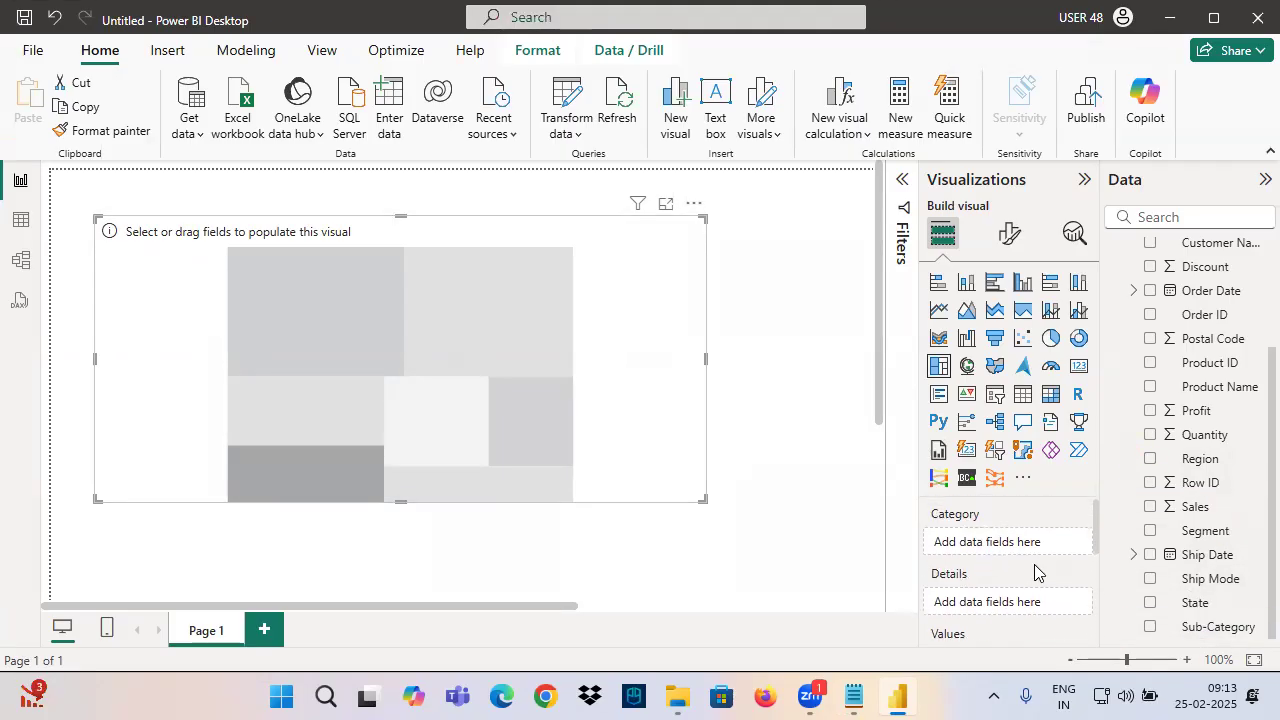
key(ctrl+2)
key(Escape)
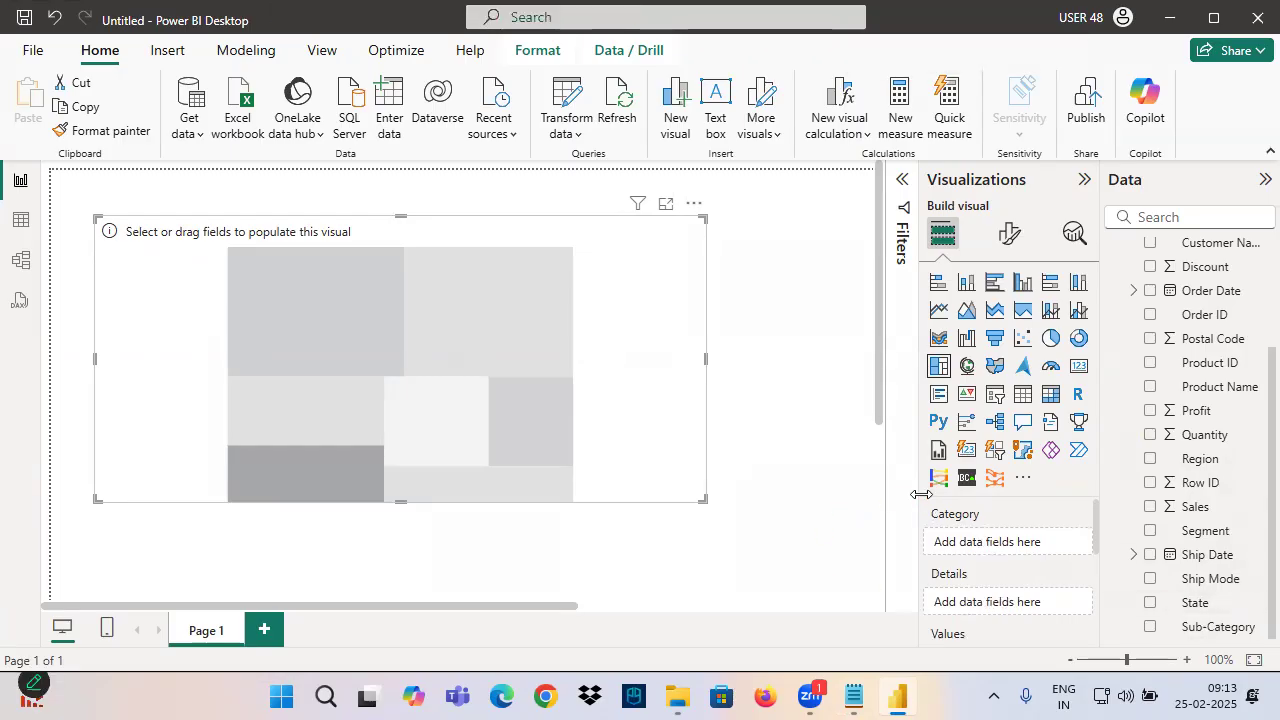
drag(920, 498, 790, 511)
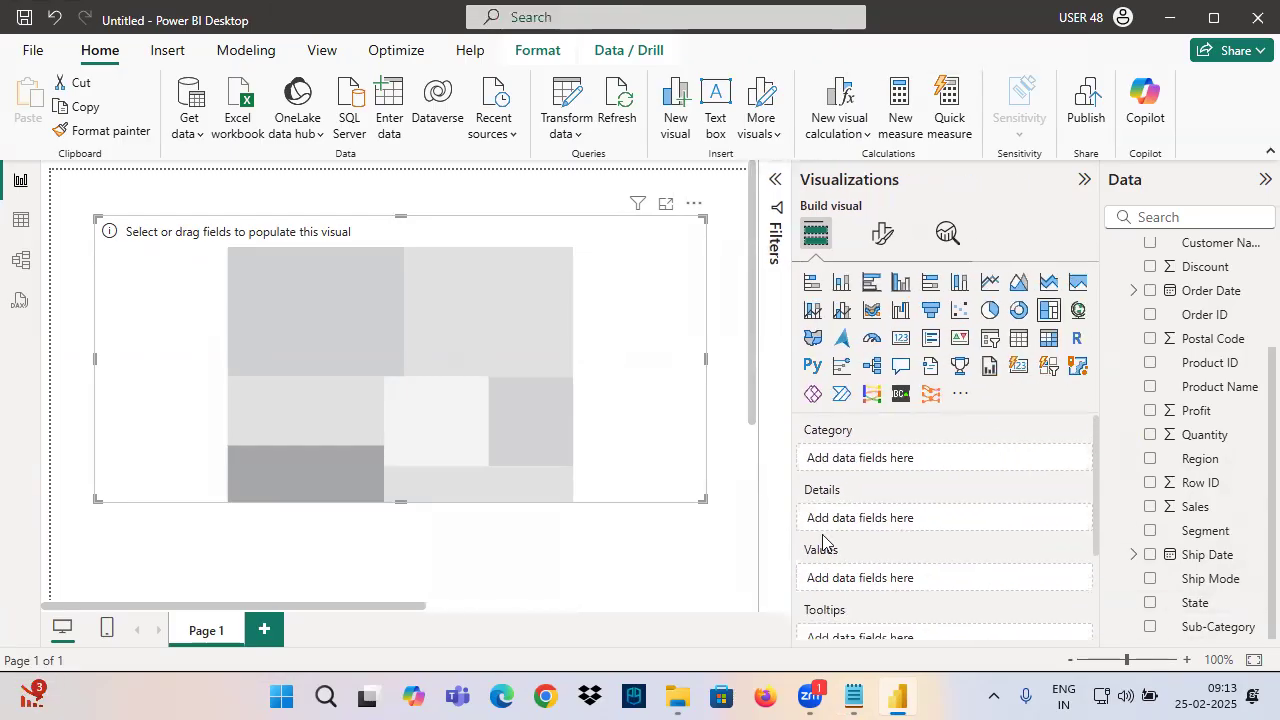
Mark the Category and Values wells, and build the treemap with Sub-Category as its category and Sales as its values
key(ctrl+2)
mouse_move(801, 419)
mouse_down()
mouse_move(914, 480)
mouse_move(982, 471)
mouse_up()
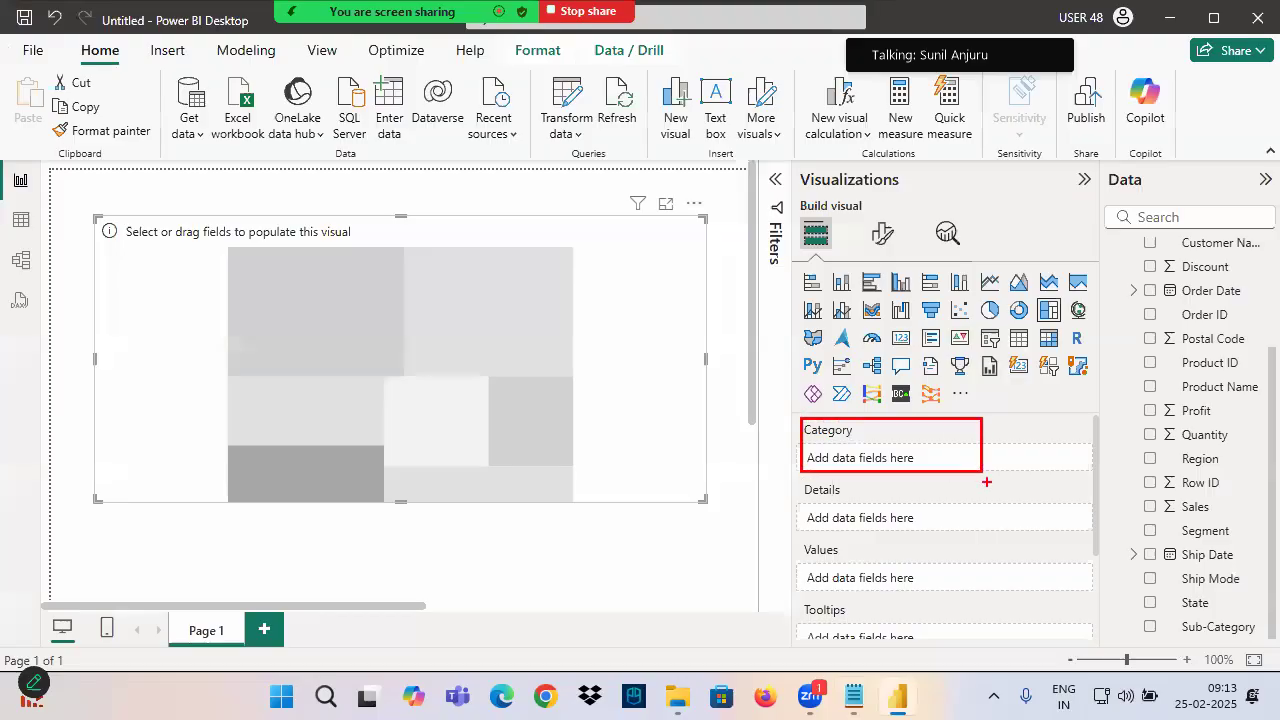
drag(1155, 522, 1232, 511)
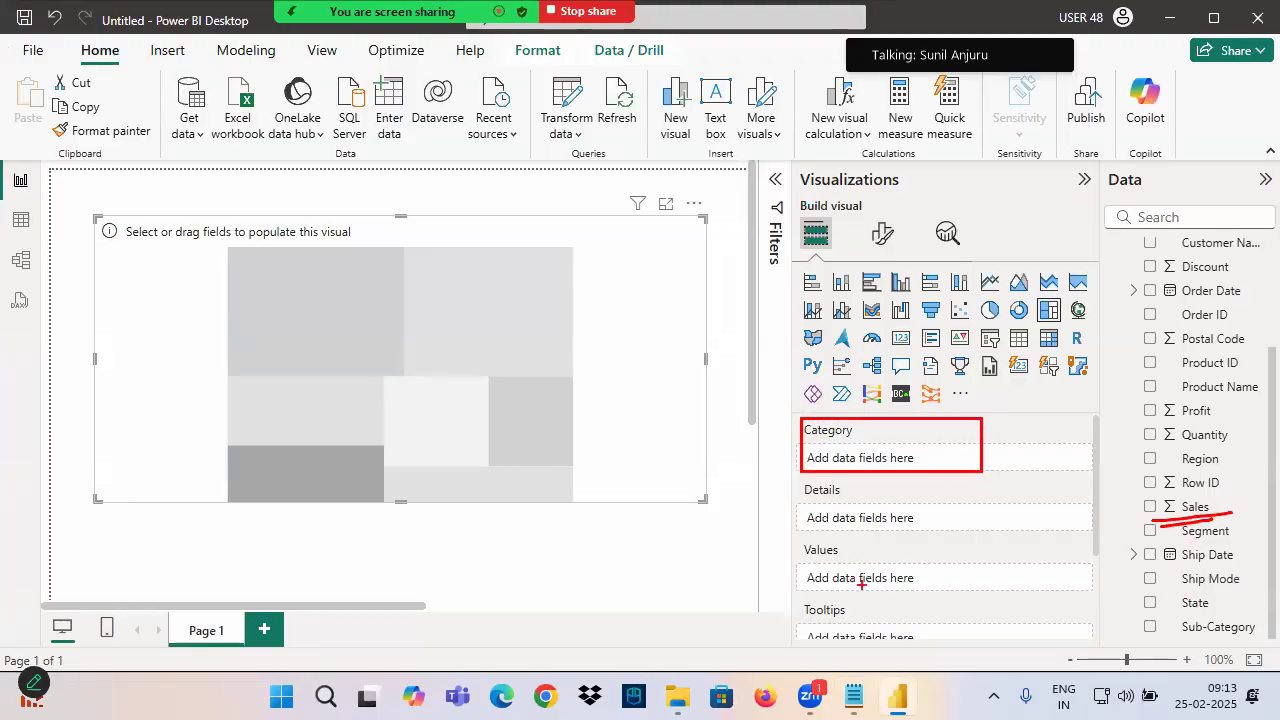
drag(793, 540, 926, 582)
key(Escape)
mouse_move(1208, 626)
mouse_down()
mouse_move(1103, 603)
mouse_move(899, 455)
mouse_up()
drag(1195, 507, 894, 586)
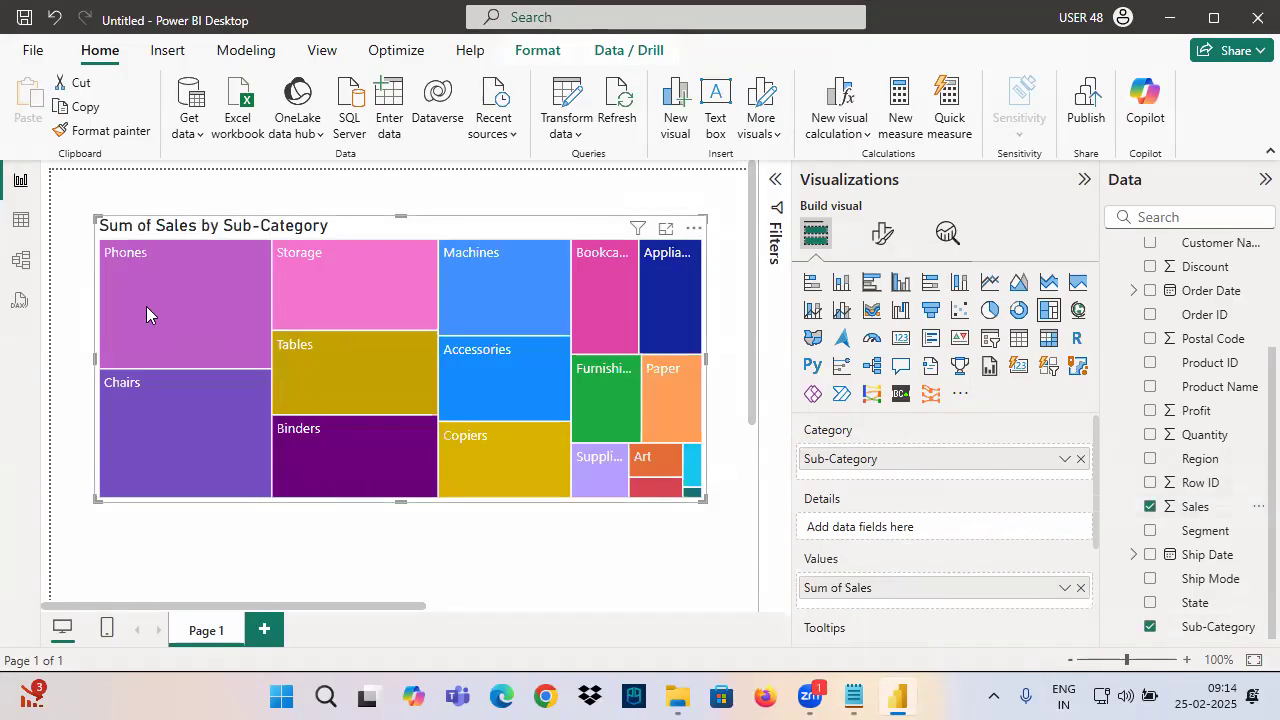
Annotate the Phones tile with the word "sales" and open the treemap's formatting options
drag(106, 268, 167, 262)
drag(129, 301, 94, 345)
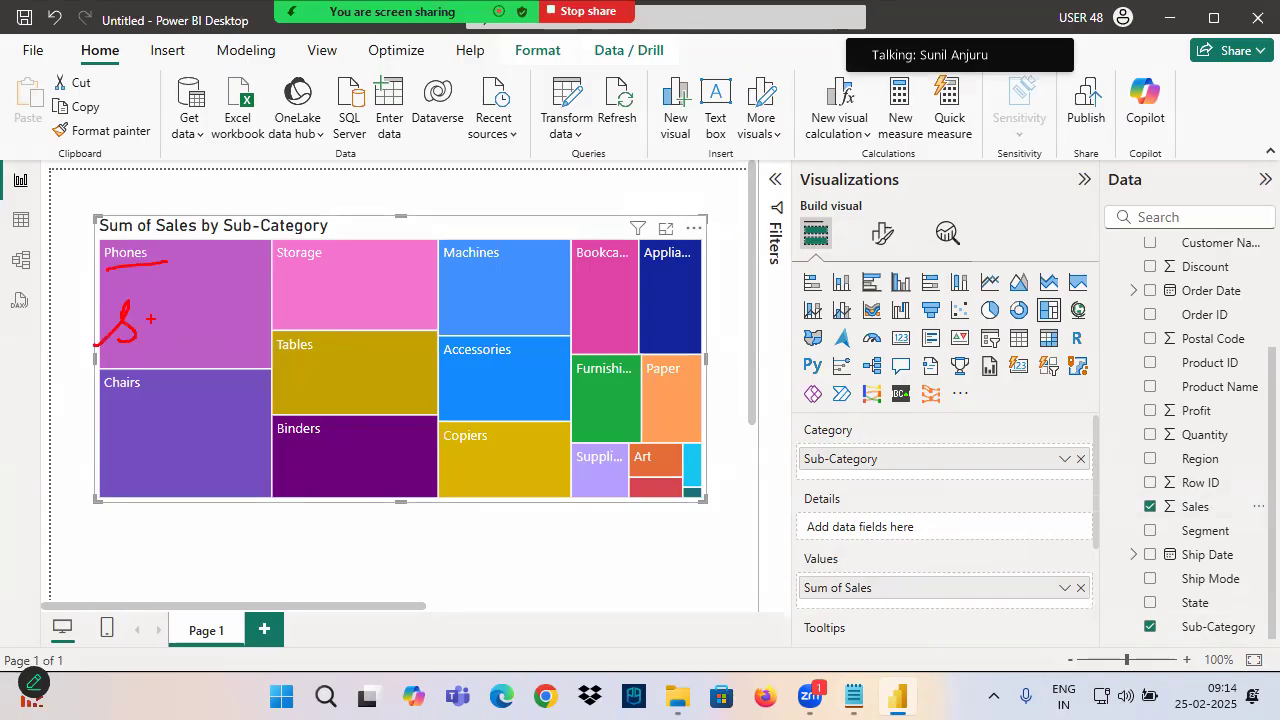
mouse_move(213, 198)
mouse_down()
mouse_move(275, 222)
mouse_move(258, 250)
mouse_up()
drag(890, 220, 884, 218)
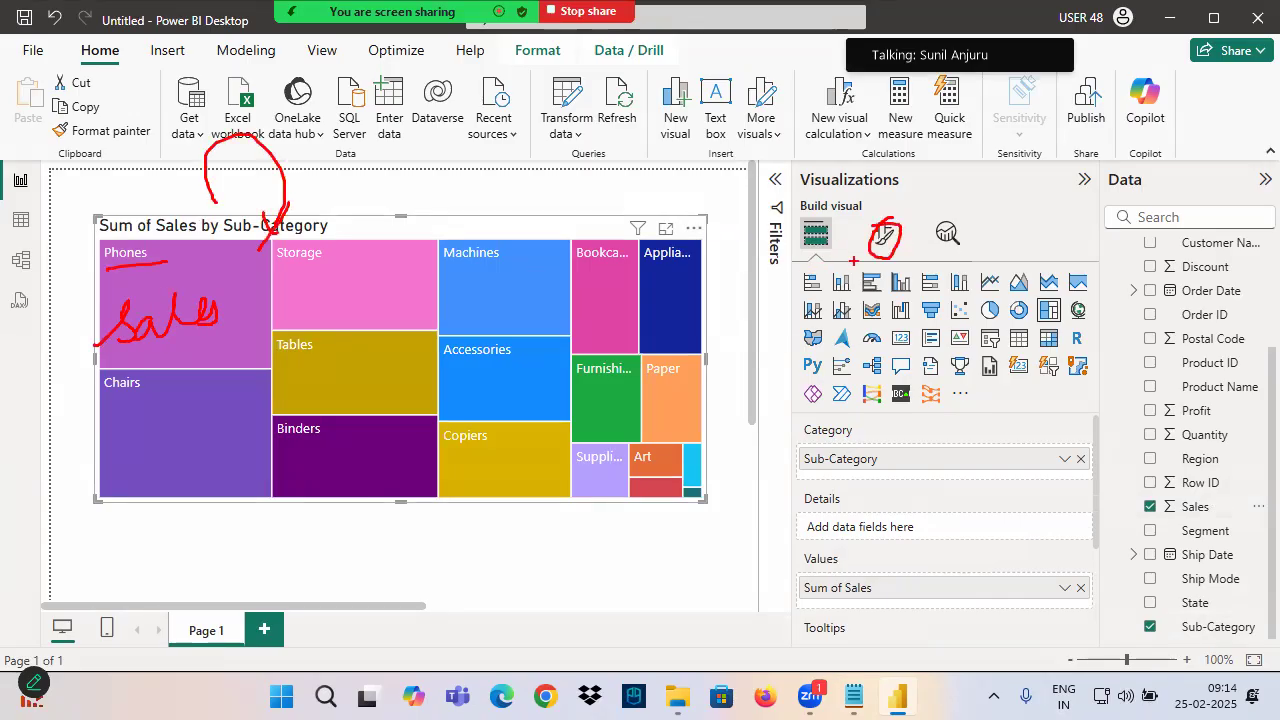
click(881, 248)
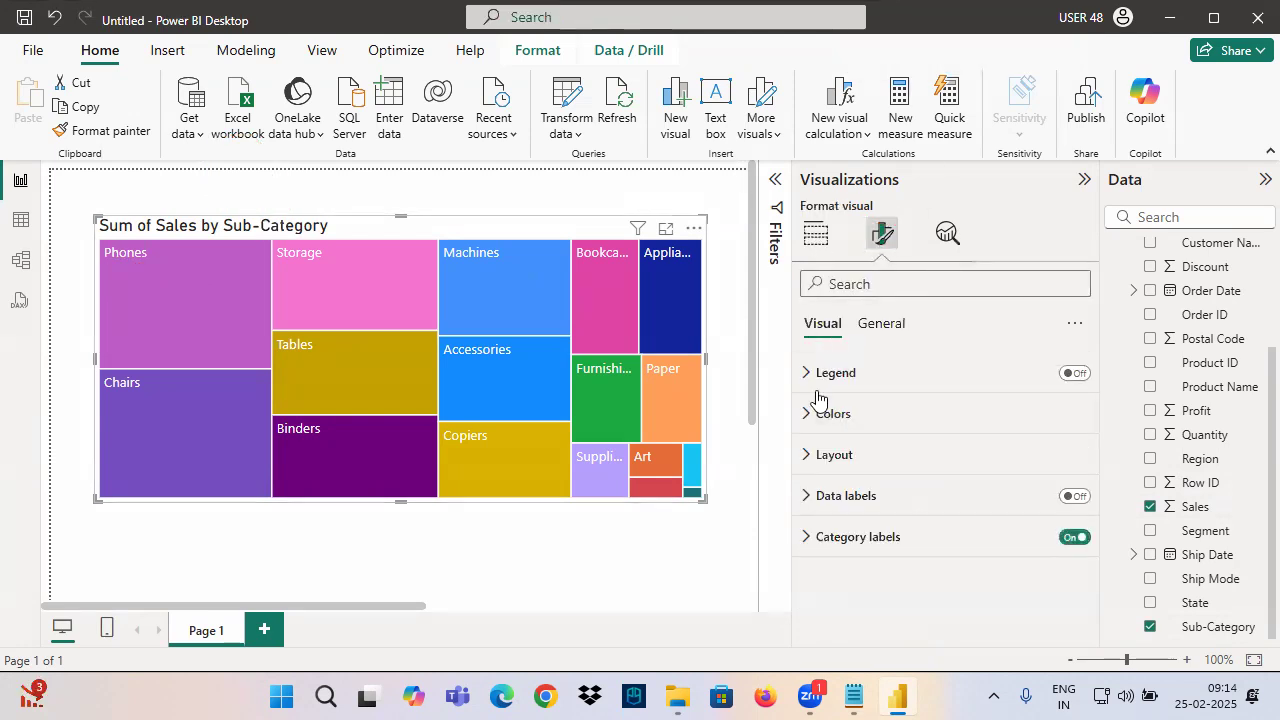
Turn on the treemap's data labels and return to its field wells in a narrower Visualizations pane
click(1078, 497)
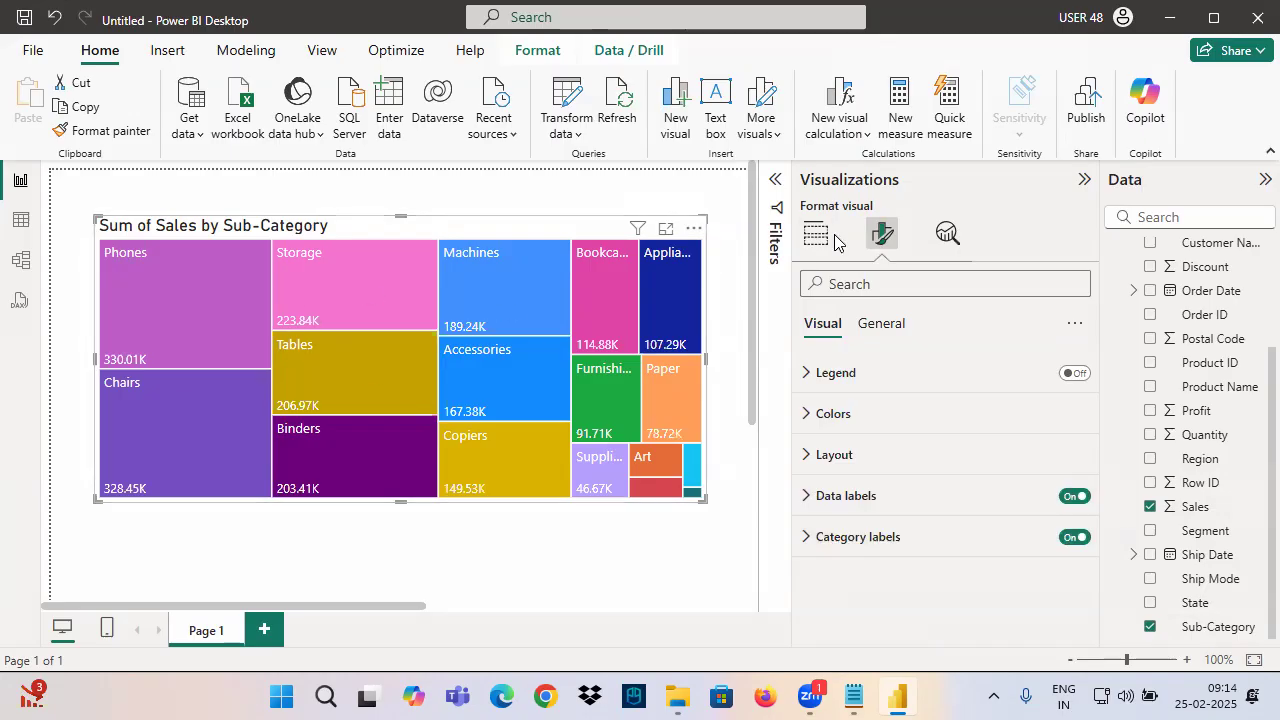
drag(795, 311, 918, 325)
click(942, 232)
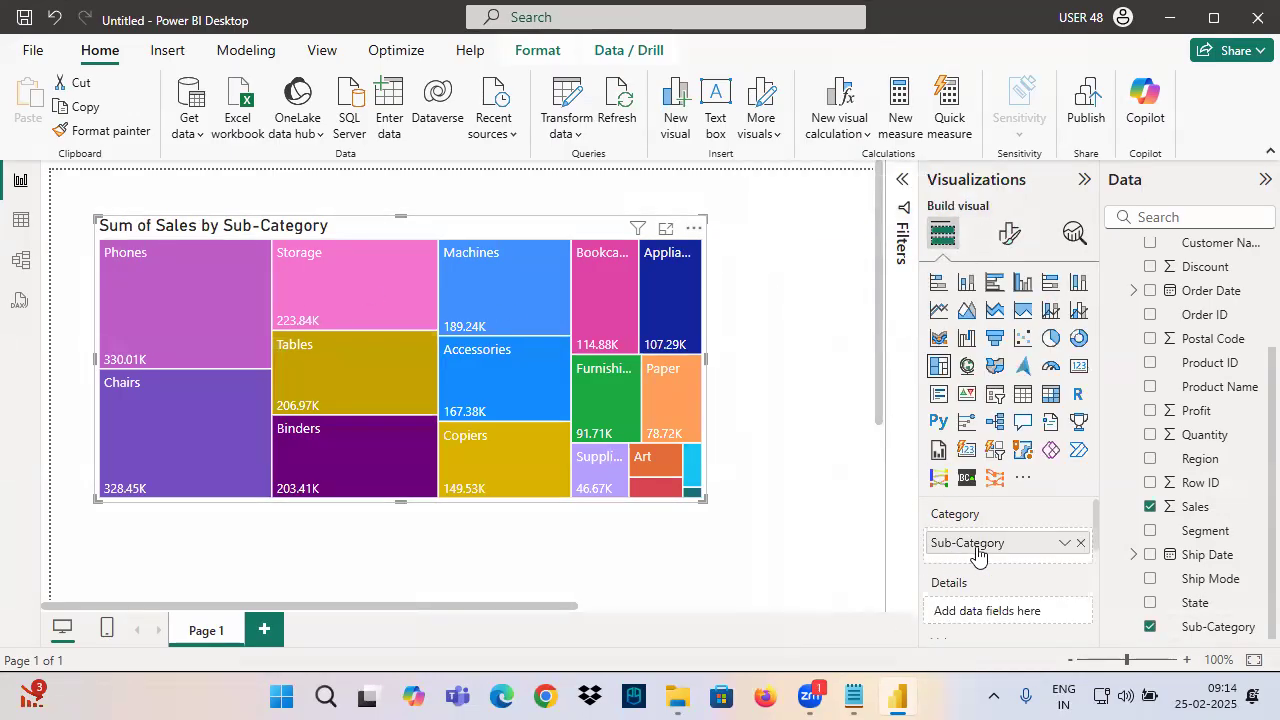
scroll(977, 553, down, 3)
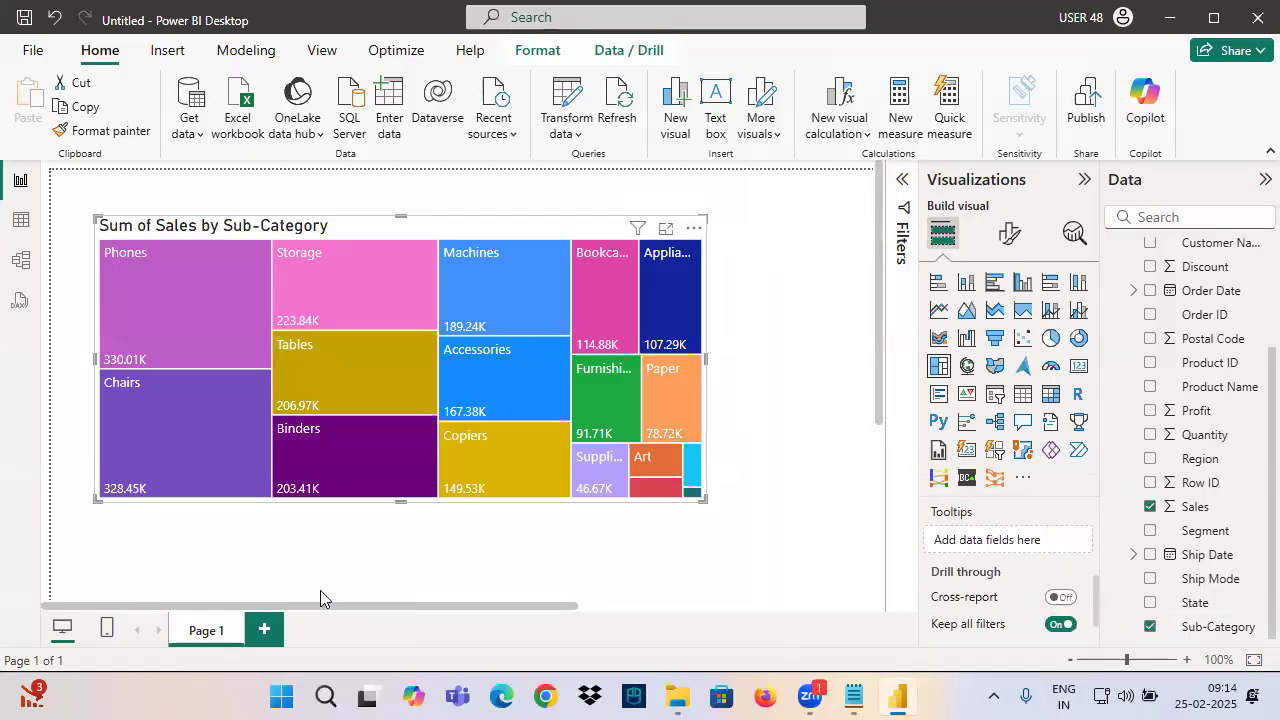
Add a second report page and inspect the Emp table's SAL column in the table view
click(264, 629)
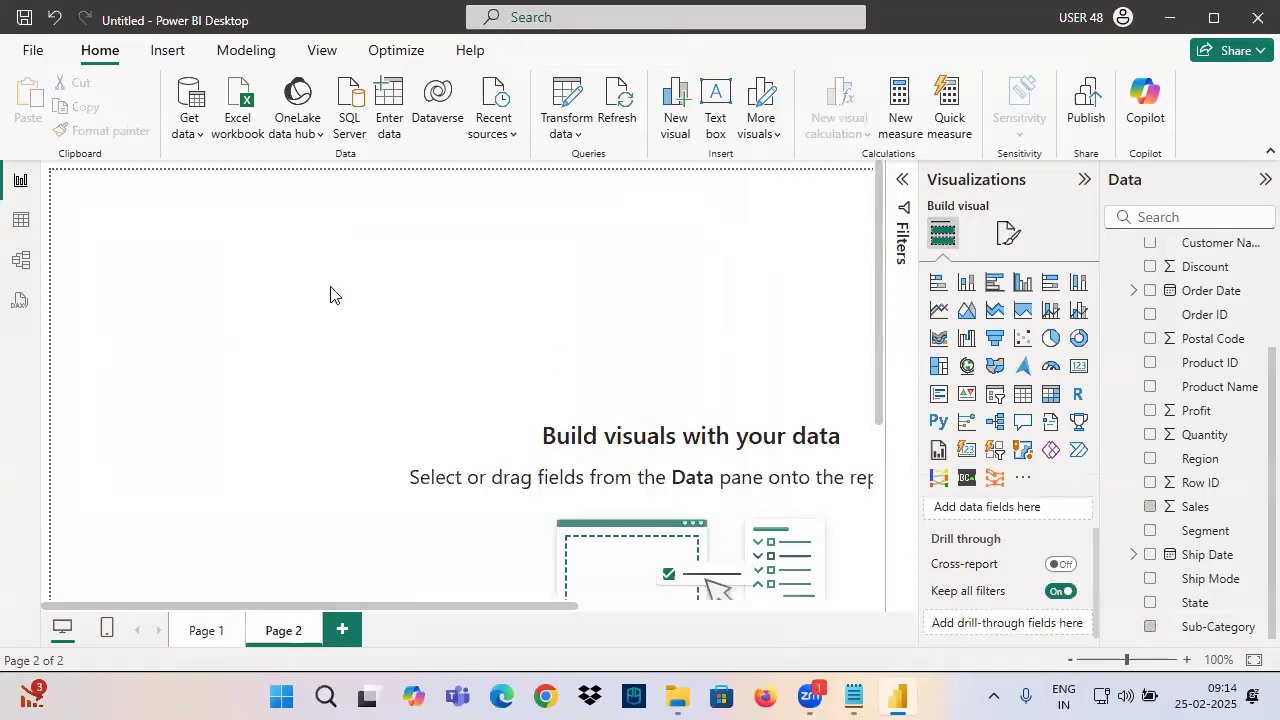
click(21, 220)
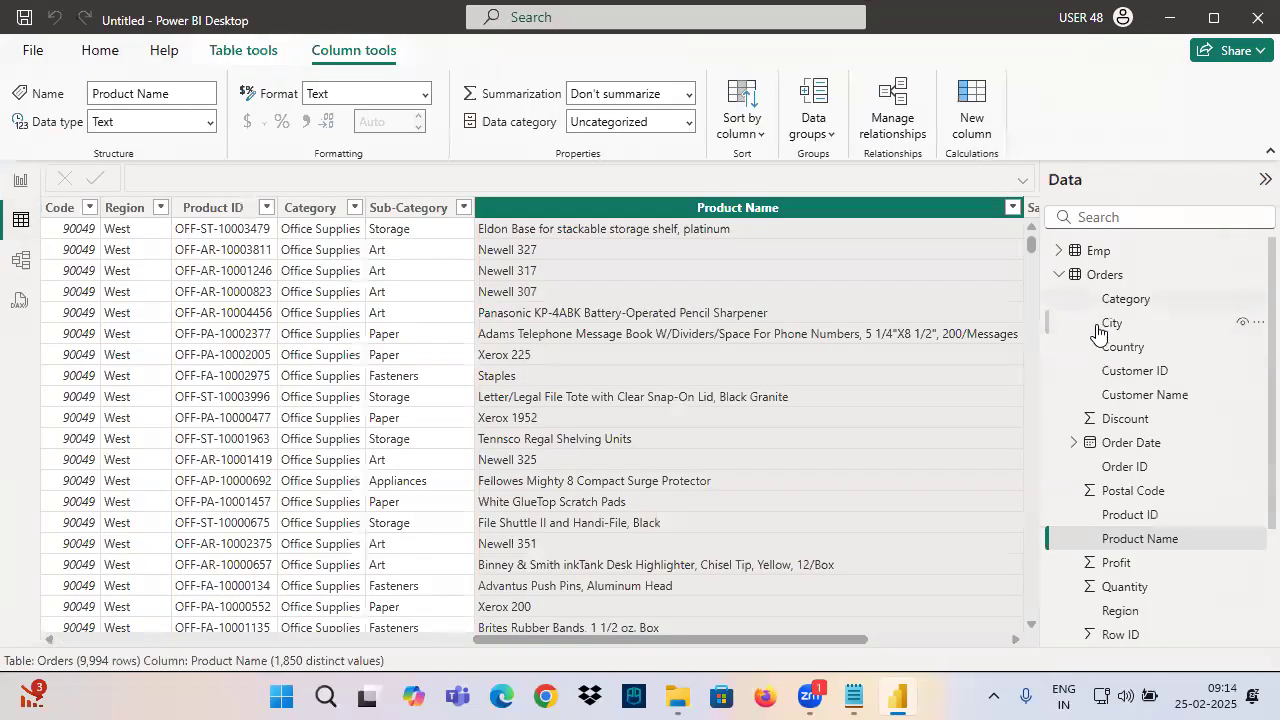
click(1097, 250)
click(437, 212)
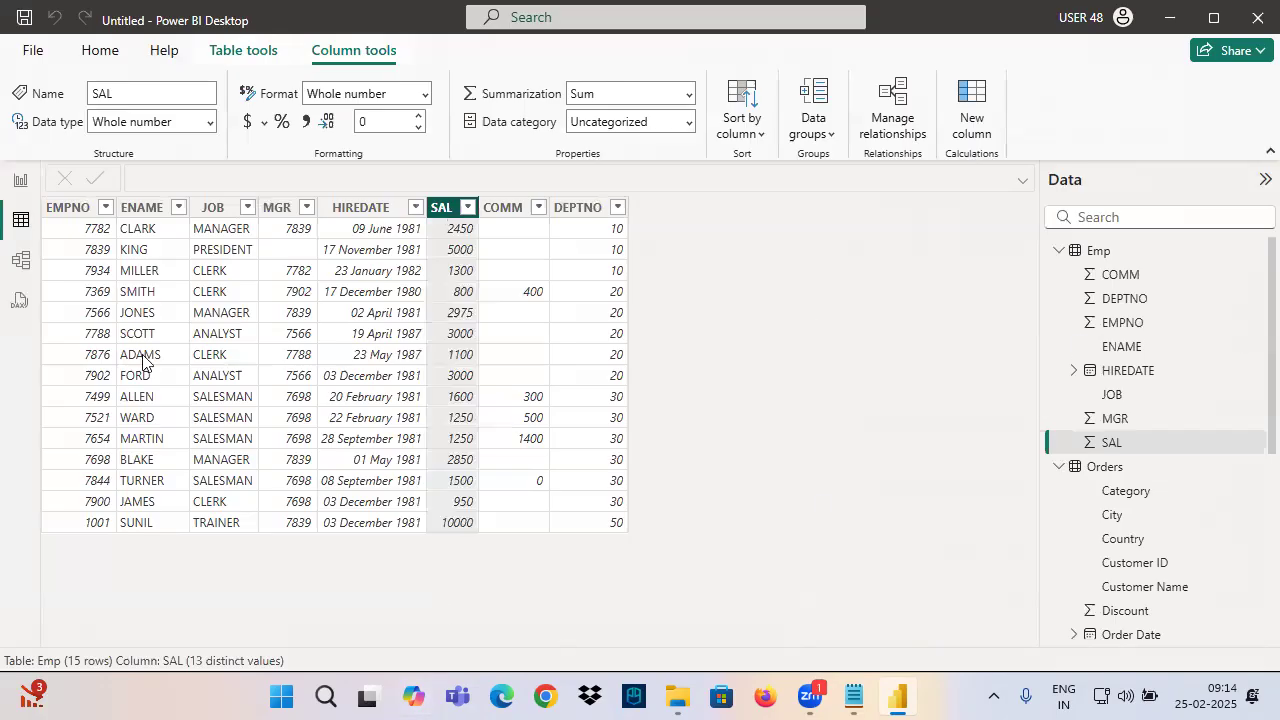
Build a card from the Emp table's SAL field on Page 2 and shrink it to a small tile
click(20, 180)
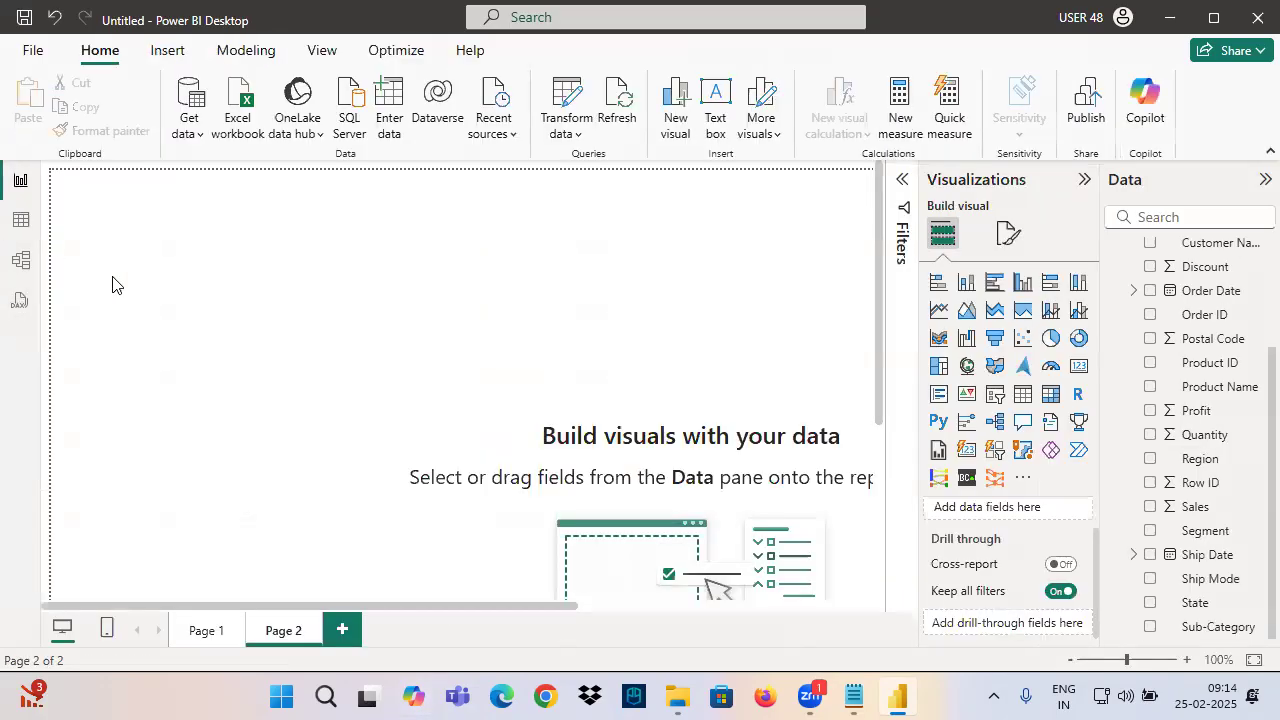
click(1079, 372)
scroll(1180, 430, up, 3)
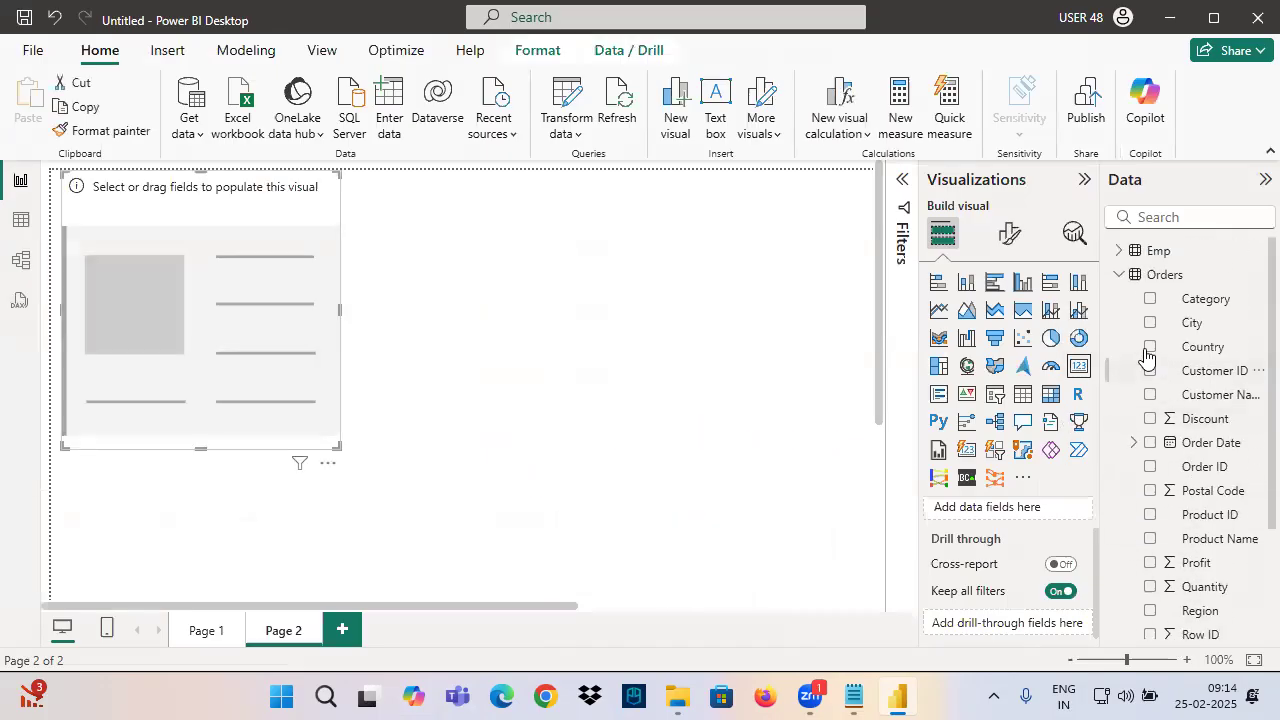
click(1124, 256)
drag(1195, 447, 195, 307)
drag(333, 443, 186, 314)
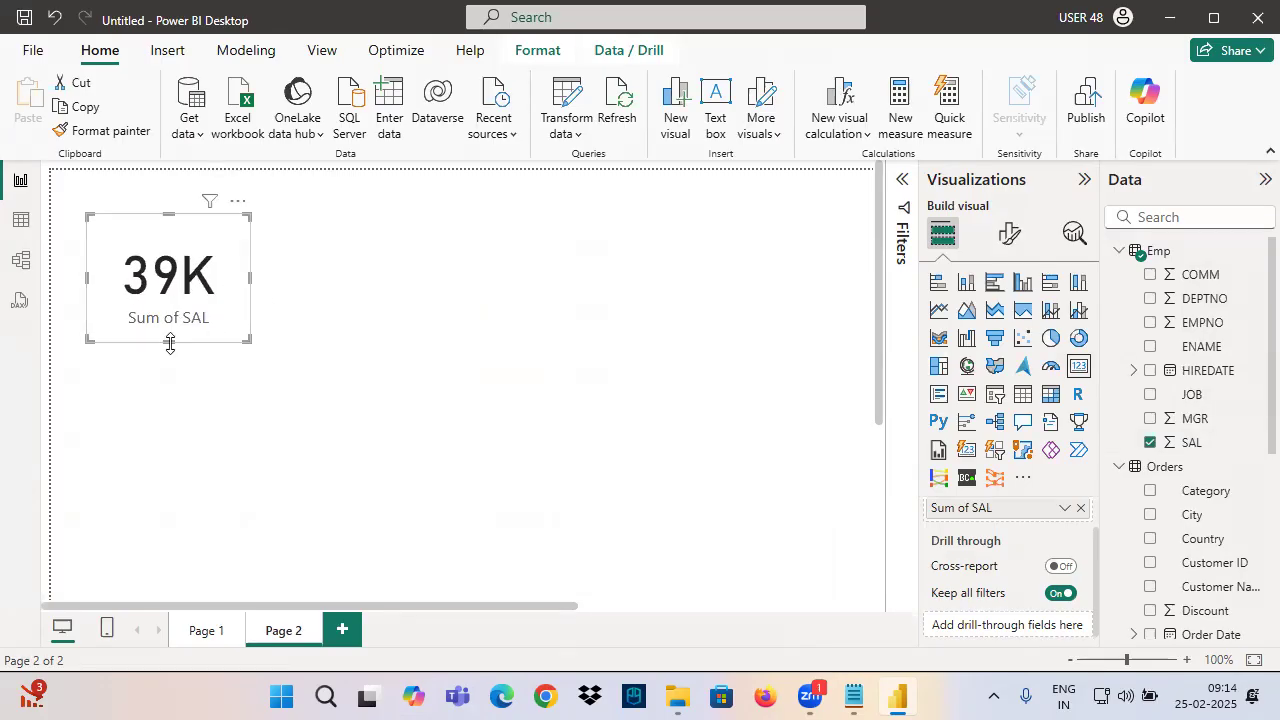
Show the Emp table's DEPTNO column in the table view and mark it, the SAL column and the distinct-value count
click(21, 219)
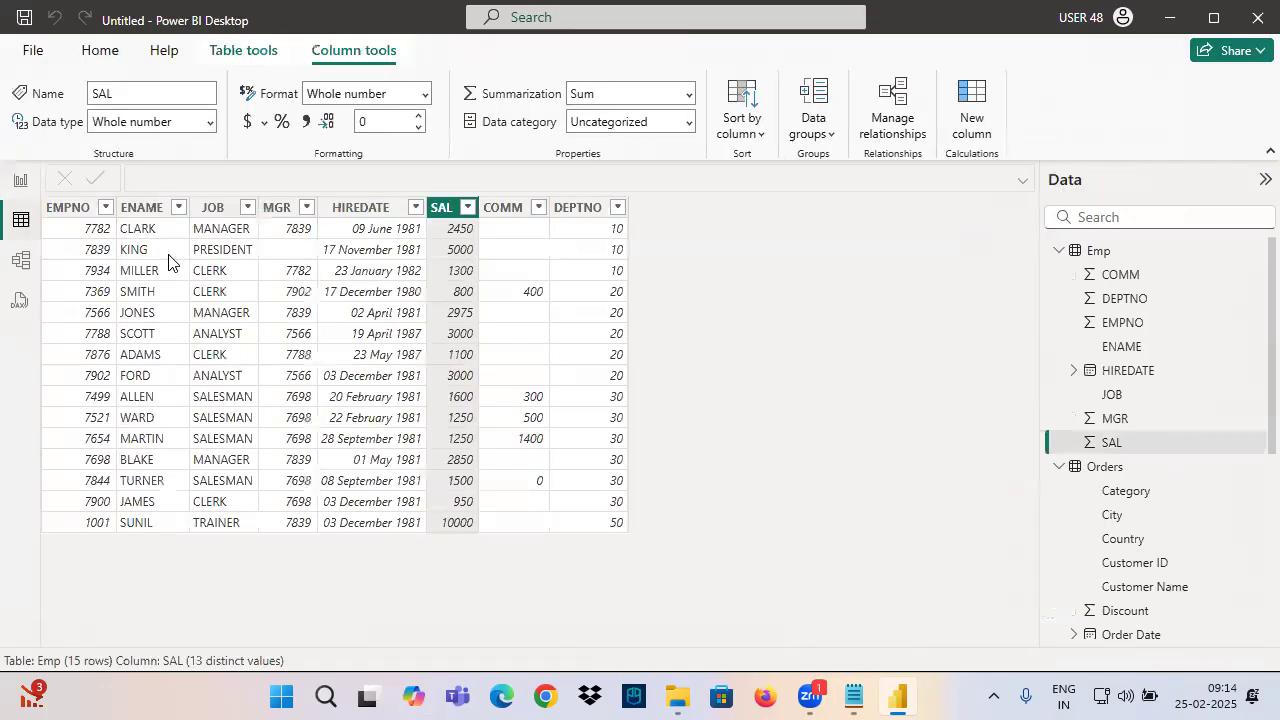
click(605, 208)
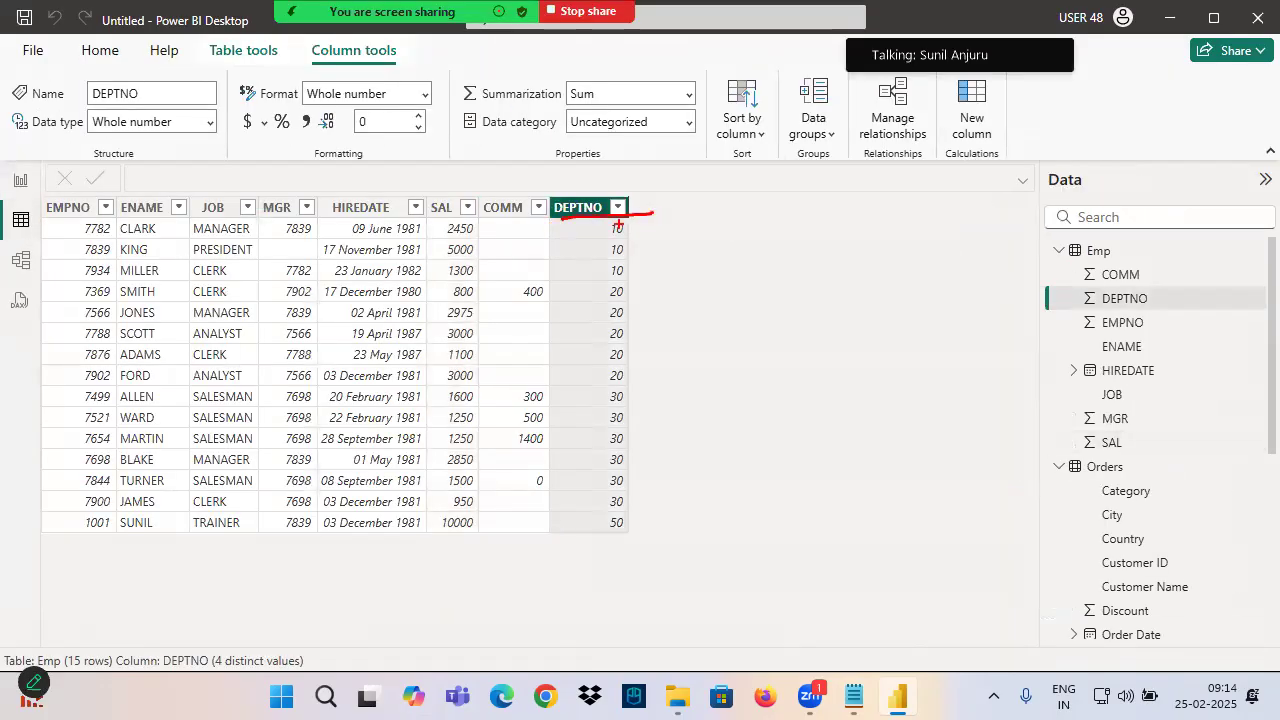
mouse_move(197, 562)
mouse_down()
mouse_move(243, 650)
mouse_move(240, 675)
mouse_move(278, 660)
mouse_up()
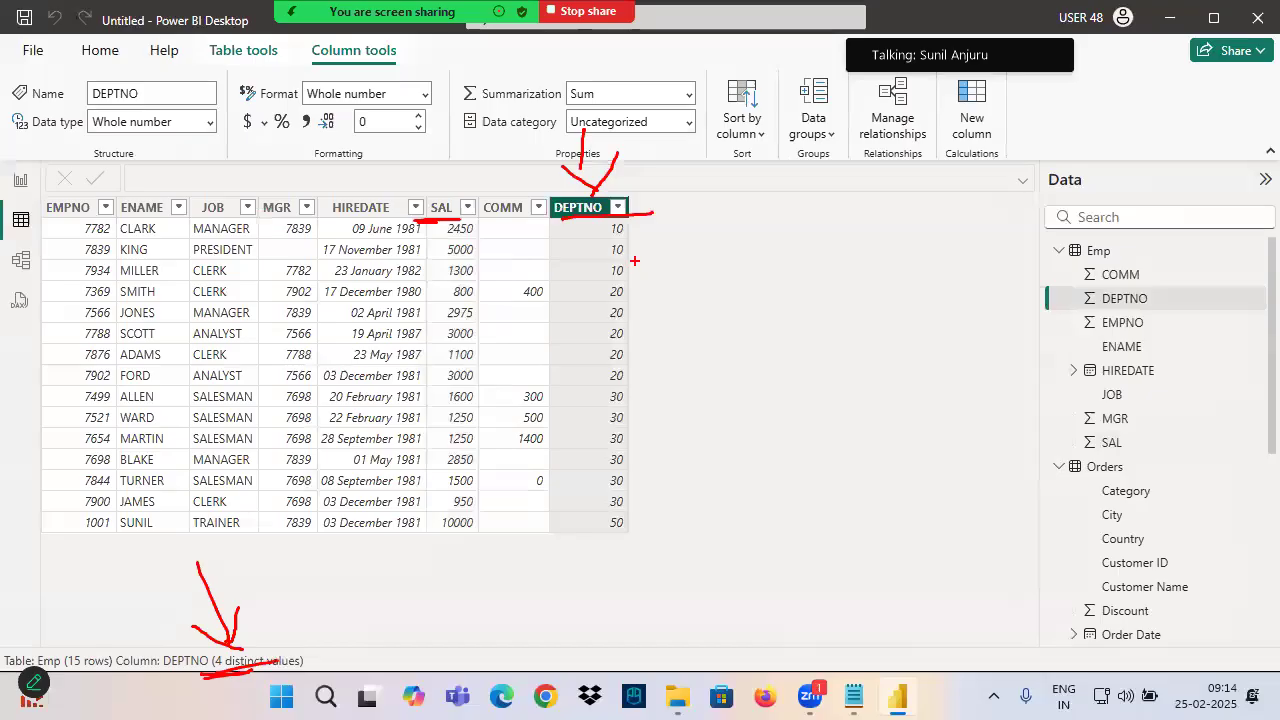
drag(556, 221, 700, 217)
drag(558, 227, 764, 198)
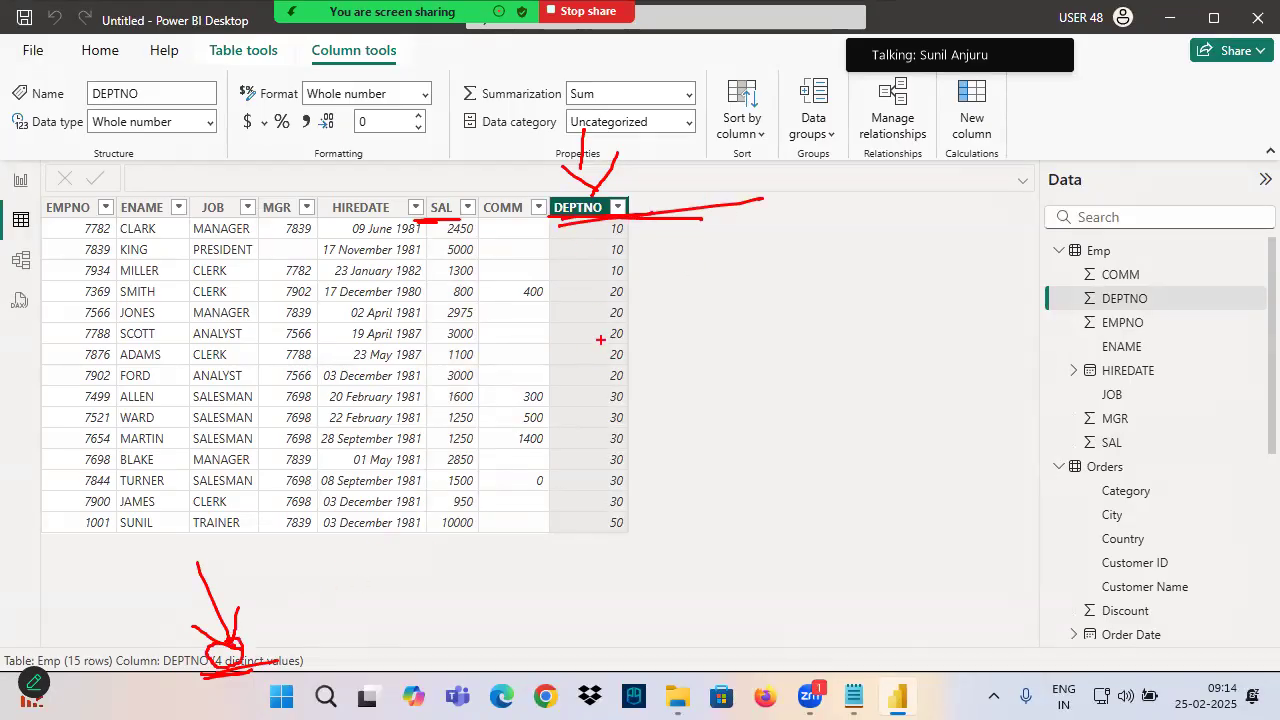
key(e)
drag(549, 216, 660, 215)
mouse_move(404, 230)
mouse_down()
mouse_move(474, 221)
mouse_move(462, 226)
mouse_up()
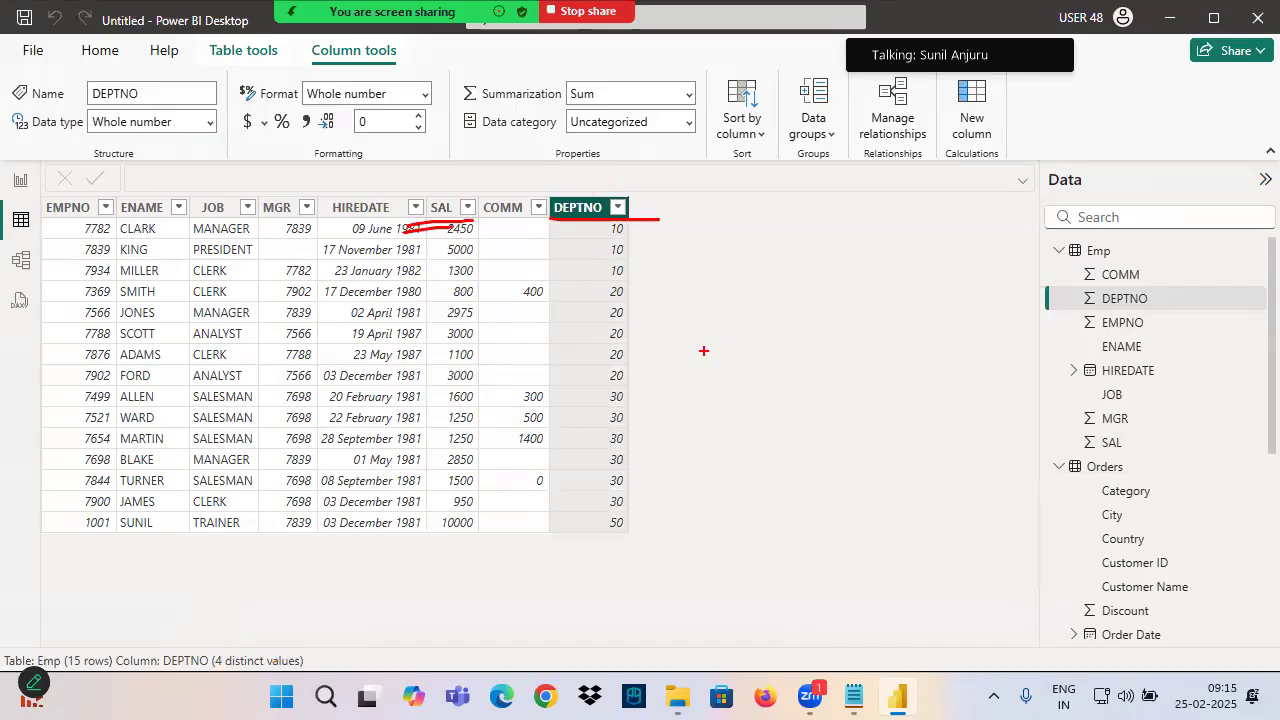
Go back to the treemap on Page 1 and review the fields in its Category and Values wells
click(20, 179)
click(477, 463)
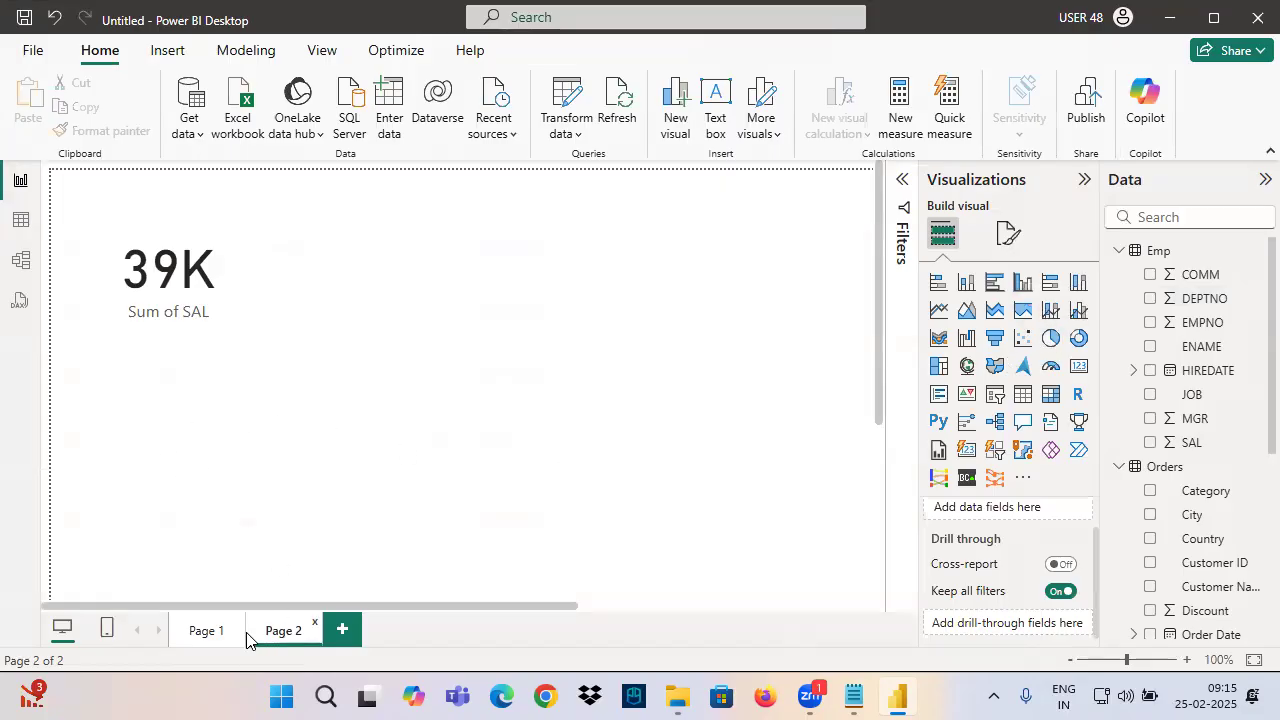
click(200, 631)
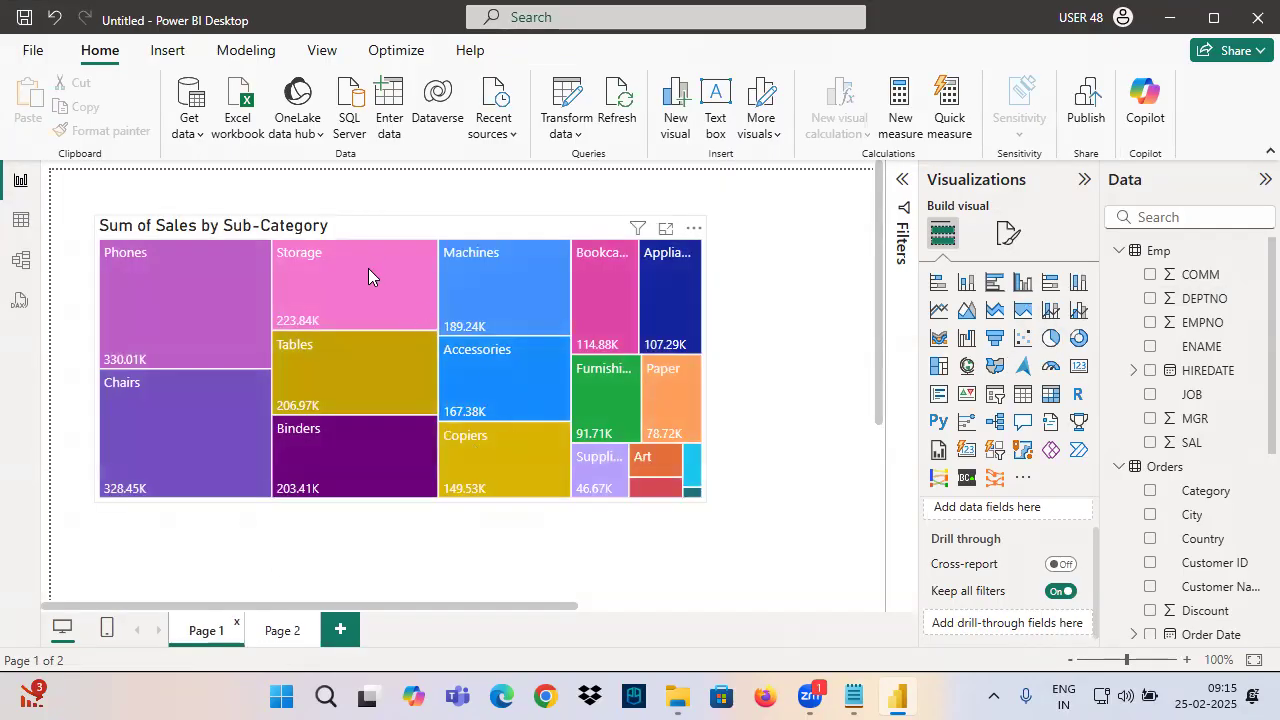
click(372, 226)
scroll(940, 550, up, 1)
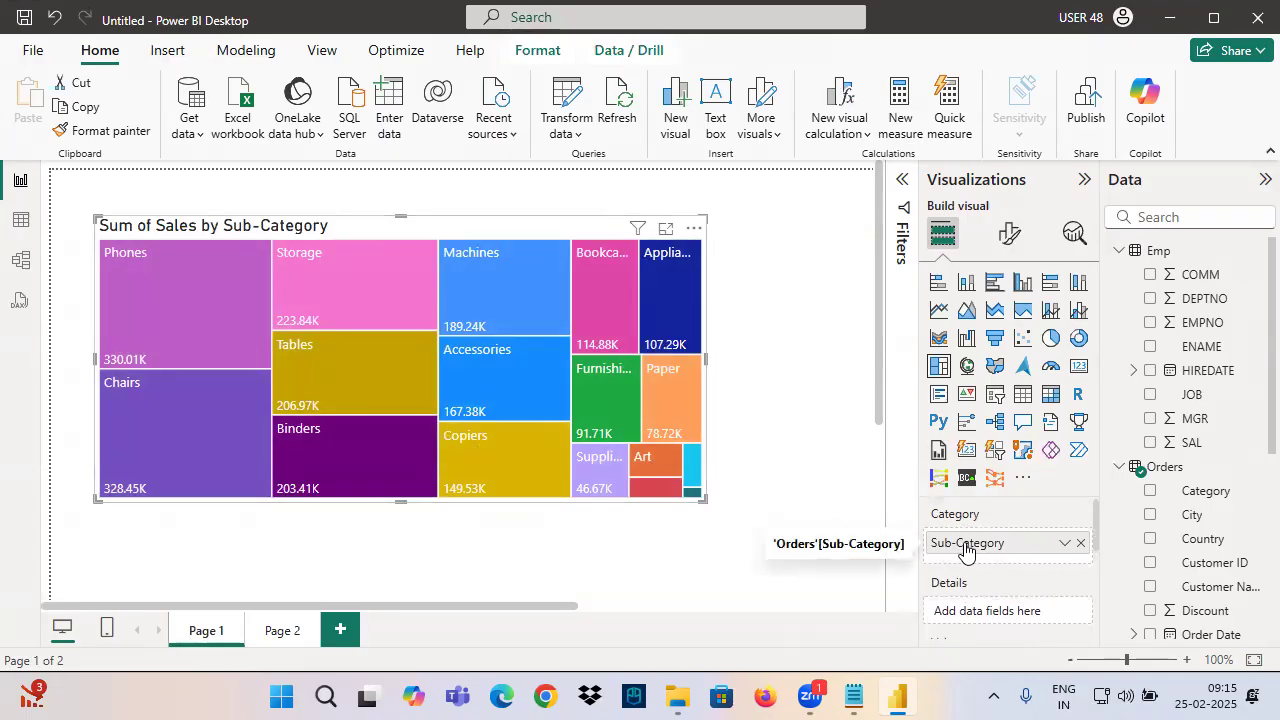
scroll(963, 549, down, 5)
scroll(963, 560, up, 3)
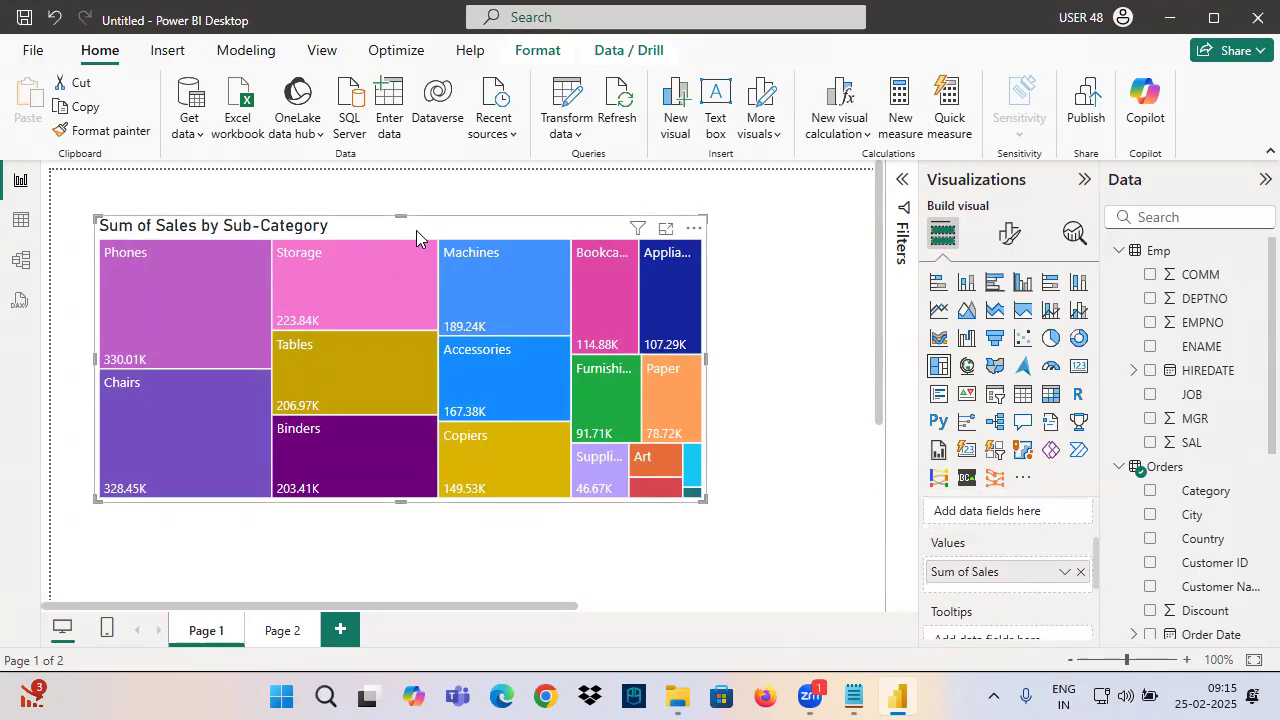
Replace the treemap on Page 1 with a new empty one, enlarged and moved to the upper-left area of the page
key(Delete)
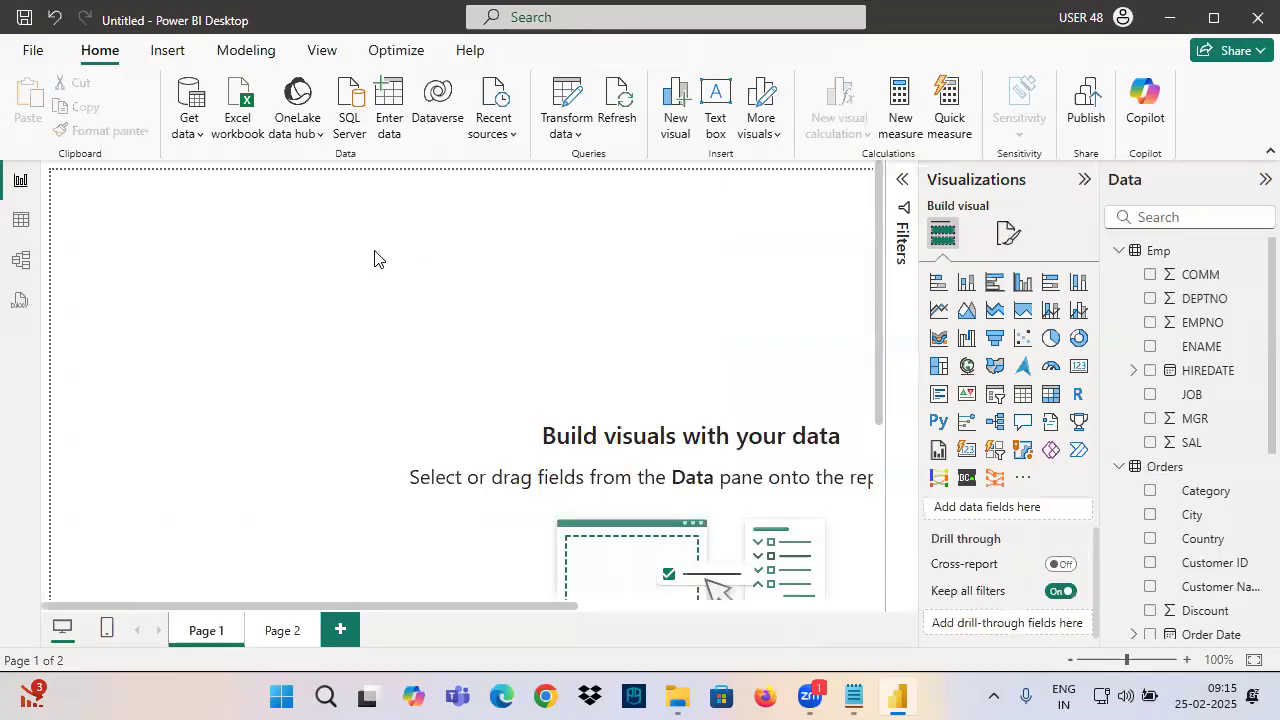
click(938, 365)
drag(343, 357, 708, 435)
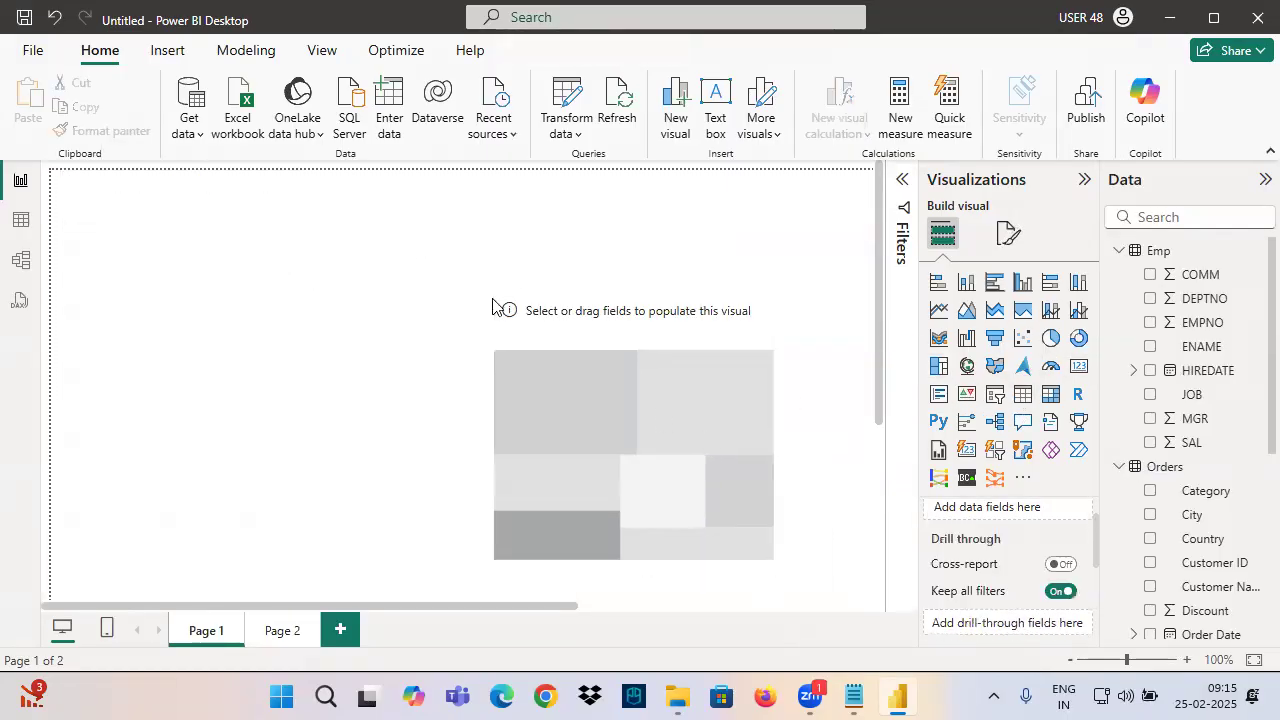
drag(503, 300, 88, 205)
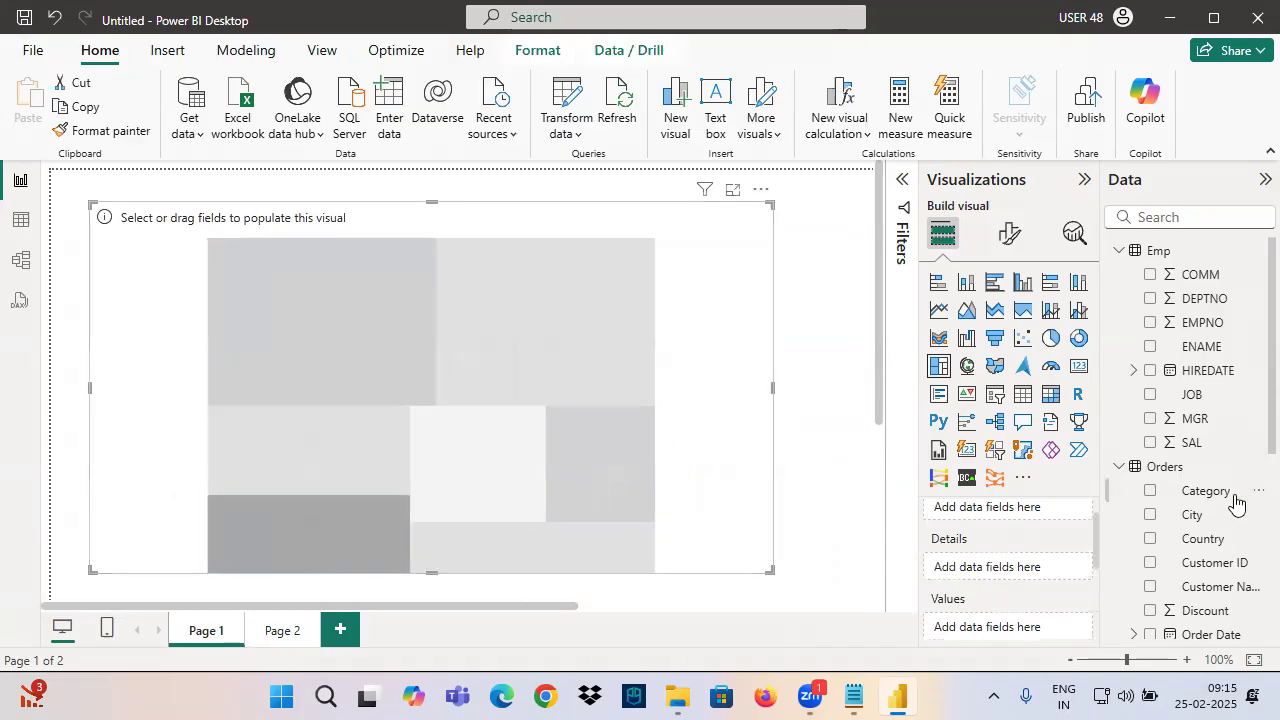
Fill the new treemap with Sub-Category as its category and Sales as its values
scroll(1232, 530, down, 5)
drag(1208, 626, 731, 466)
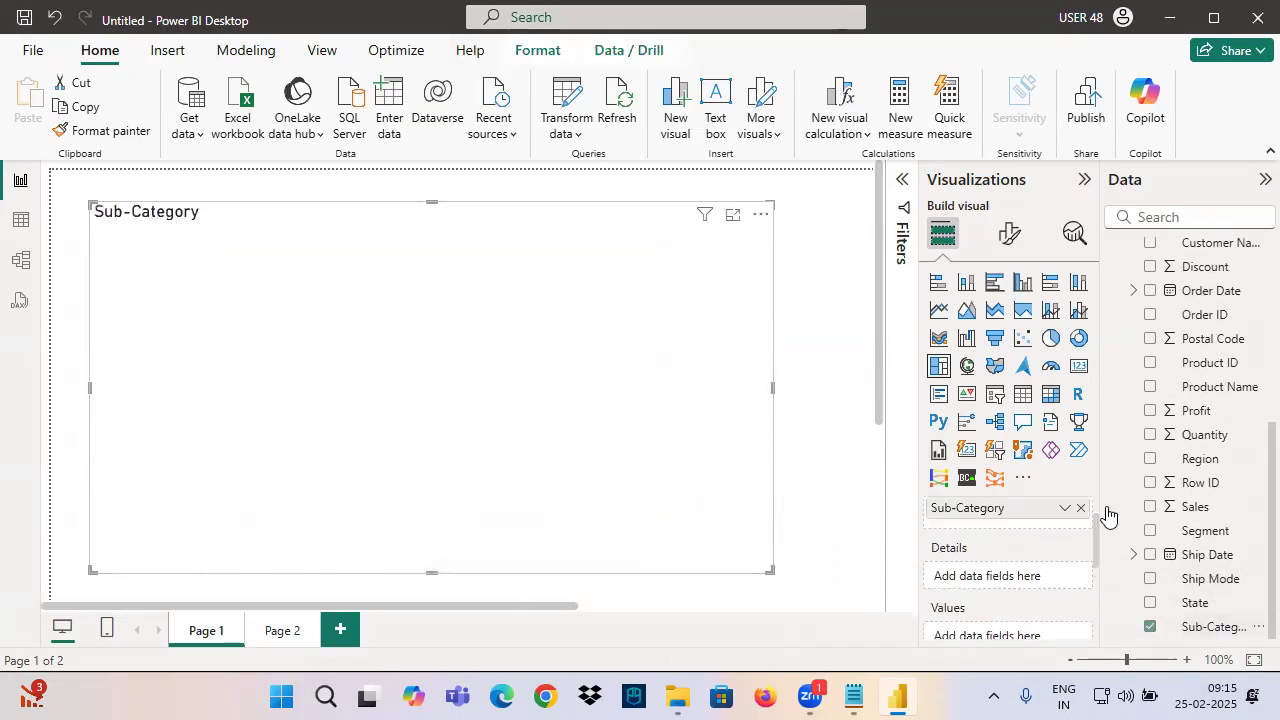
drag(1192, 507, 429, 371)
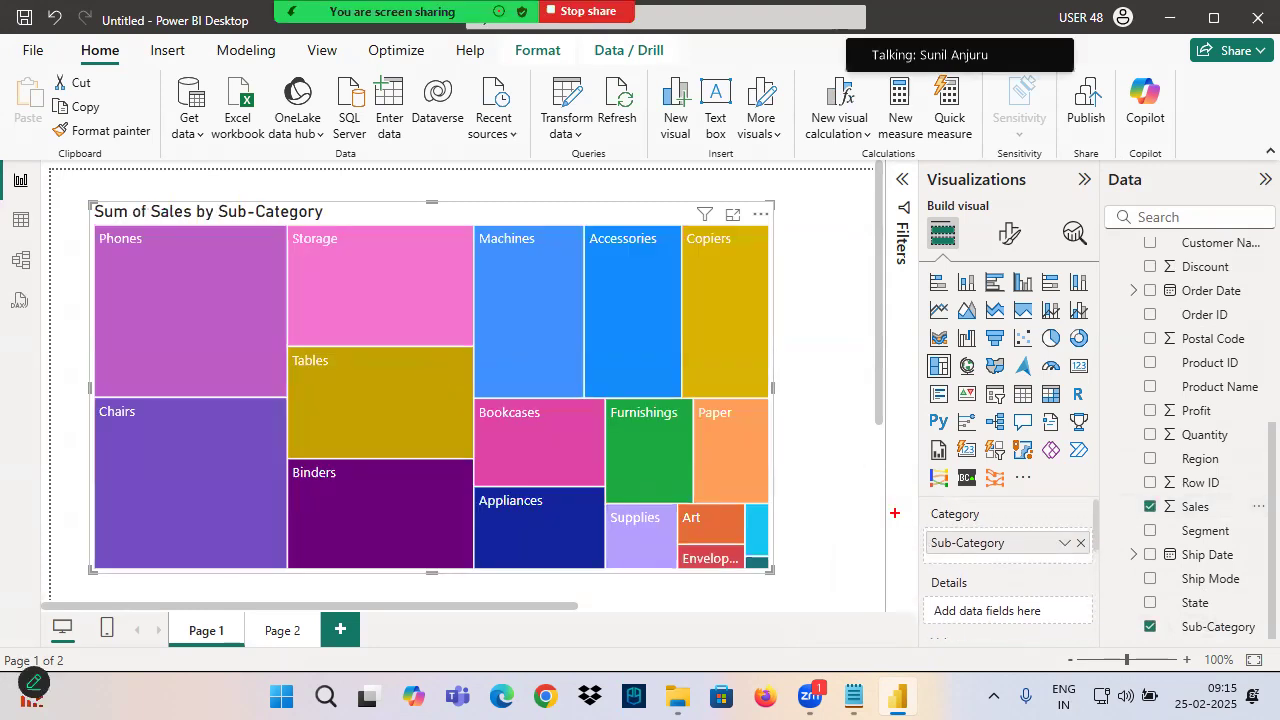
Circle Sum of Sales in the treemap's Values well and draw check marks on the Phones and Storage tiles
scroll(960, 565, down, 2)
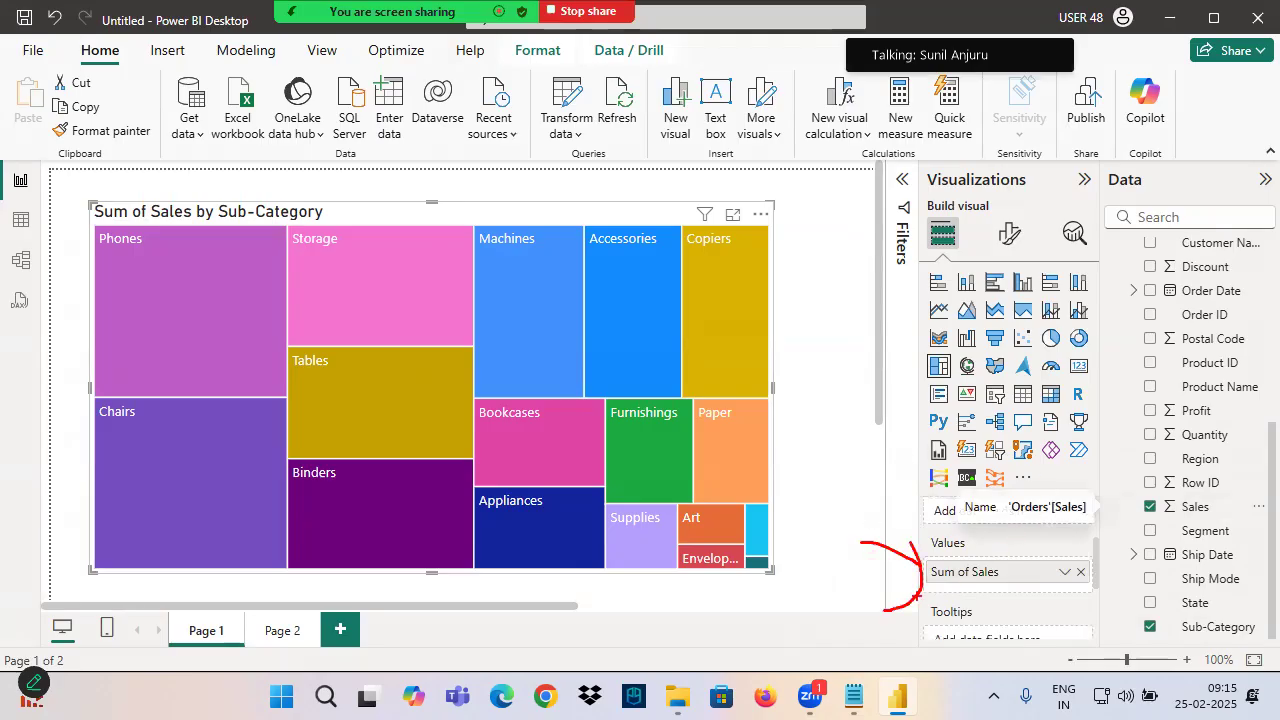
mouse_move(1002, 507)
mouse_down()
mouse_move(893, 560)
mouse_move(895, 497)
mouse_up()
mouse_move(173, 270)
mouse_down()
mouse_move(210, 325)
mouse_move(315, 252)
mouse_up()
drag(328, 262, 388, 240)
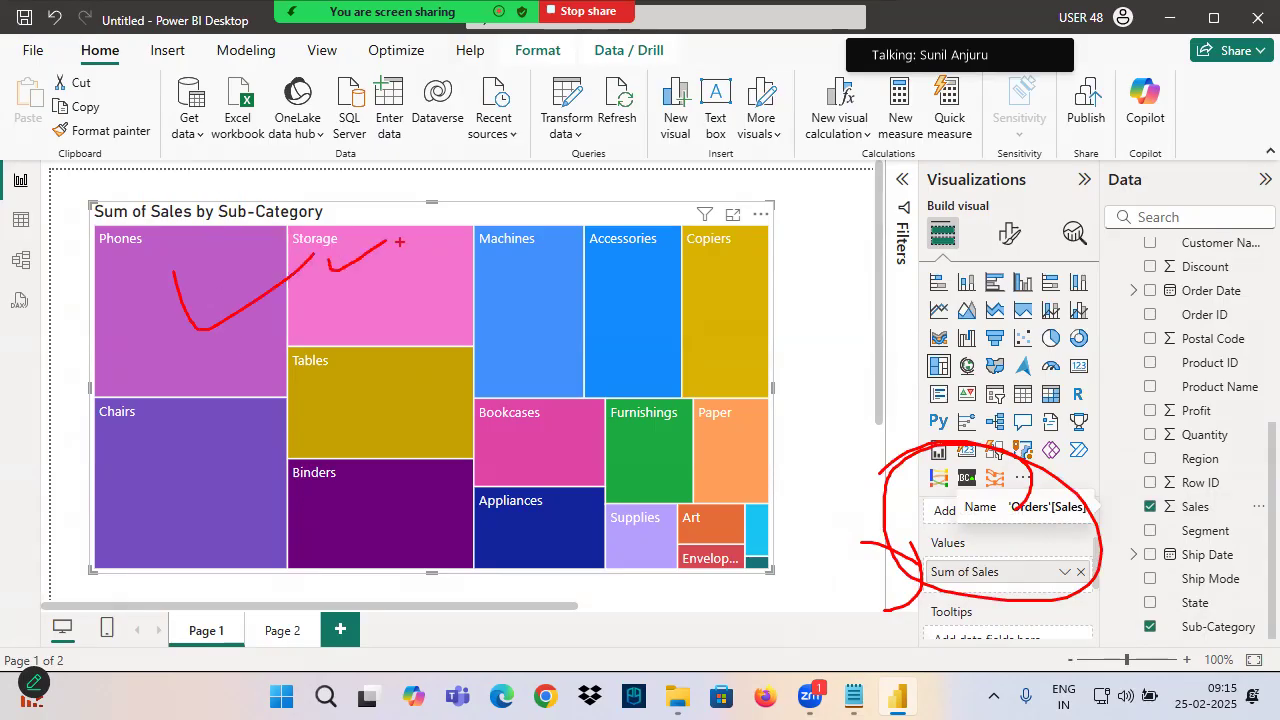
Add an empty pie chart beside the SAL card on Page 2 and size it
click(282, 630)
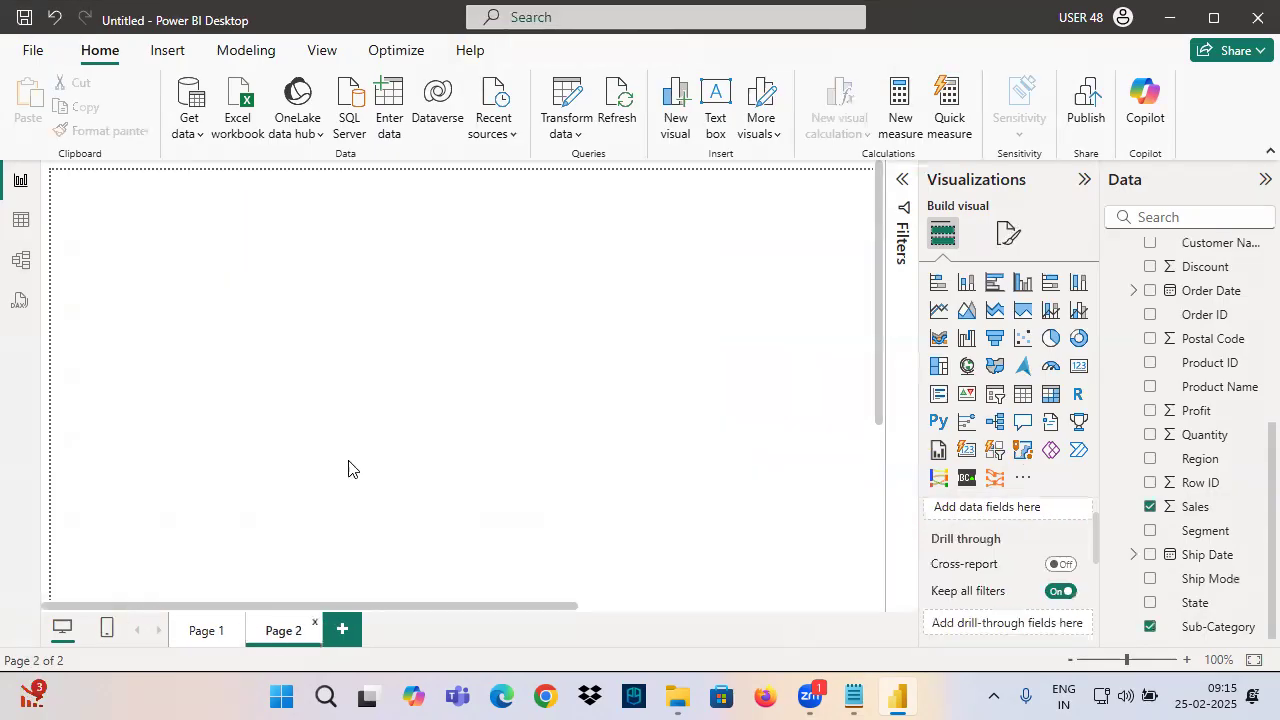
click(1050, 337)
drag(144, 504, 450, 306)
drag(543, 366, 705, 501)
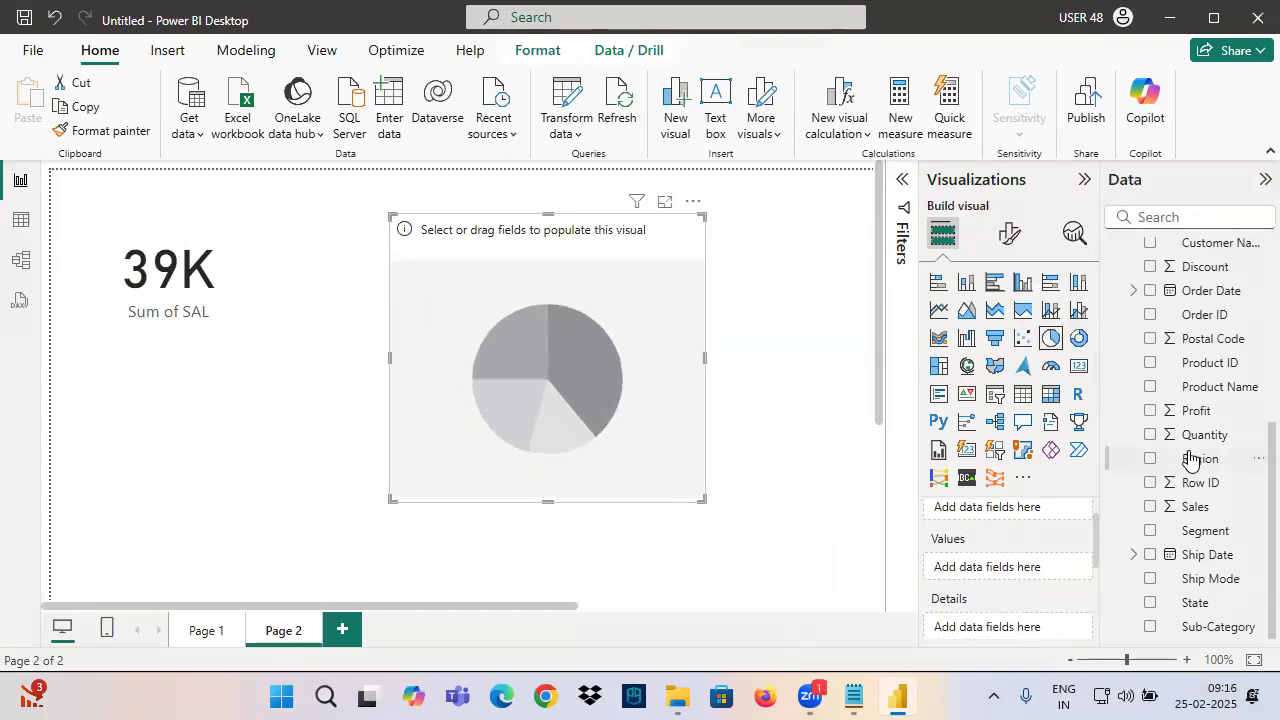
Draw boxes around the DEPTNO and SAL fields of the Emp table
scroll(1200, 430, up, 3)
scroll(1200, 432, up, 1)
key(ctrl+2)
drag(1126, 288, 1246, 313)
mouse_move(1126, 432)
mouse_down()
mouse_move(1140, 446)
mouse_move(1236, 457)
mouse_up()
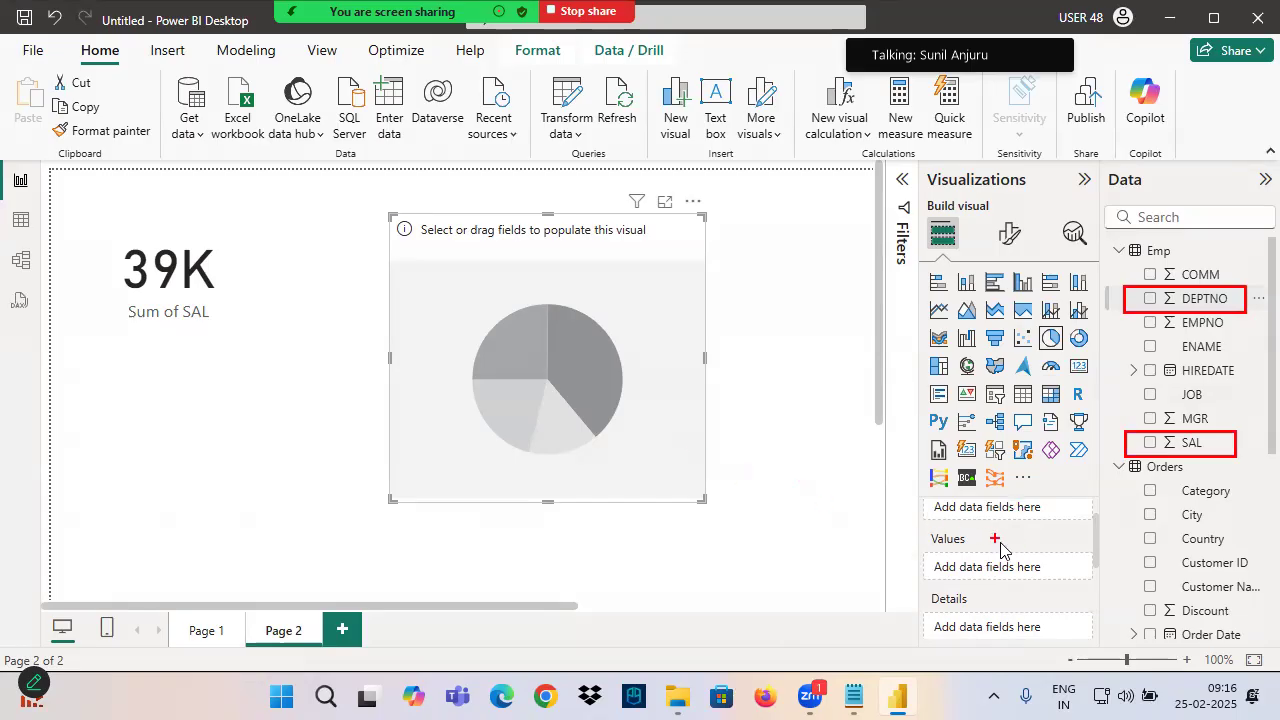
key(Escape)
drag(1131, 289, 1256, 320)
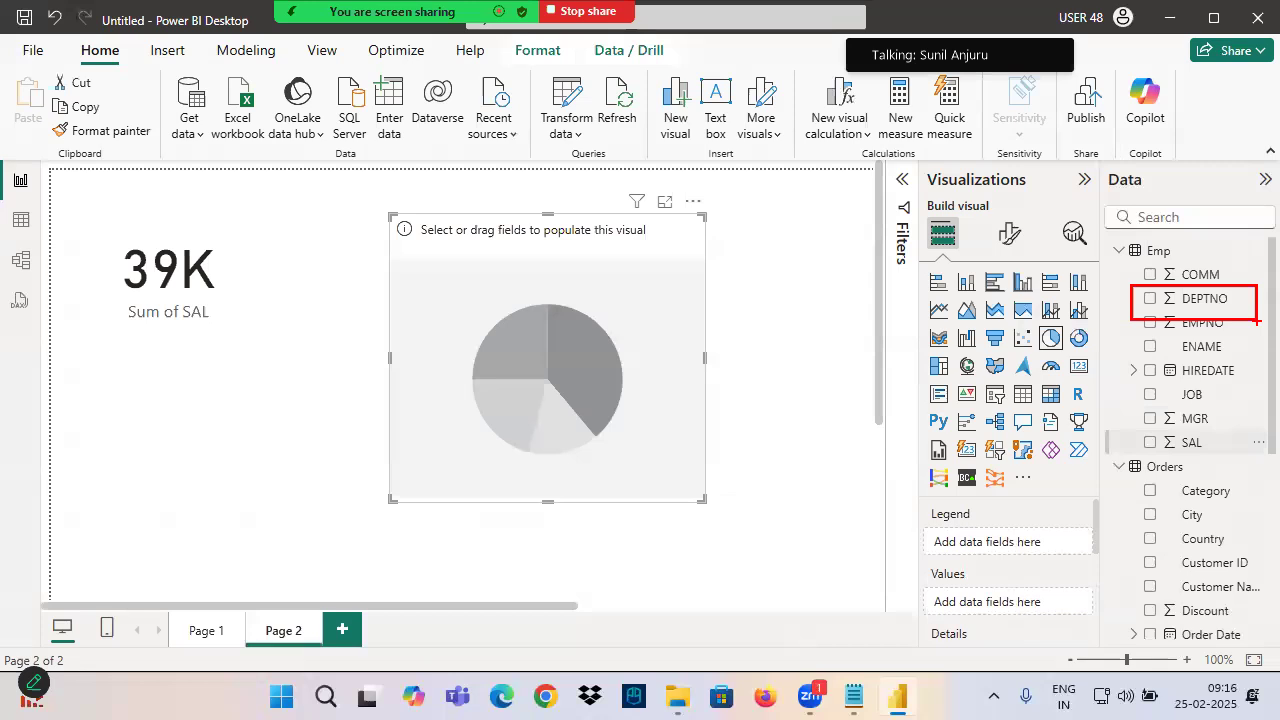
drag(1137, 430, 1239, 456)
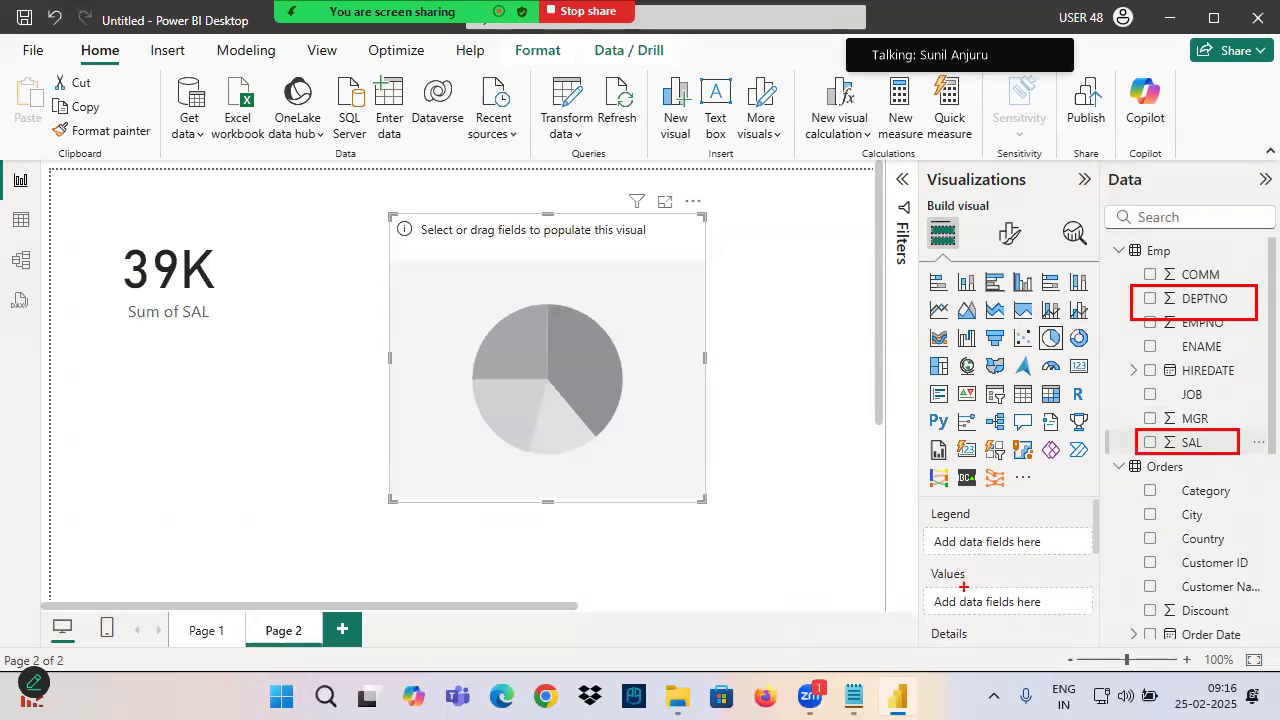
Draw a line from the DEPTNO field to the Legend well and an arrow from it to the pie chart
drag(1130, 290, 958, 542)
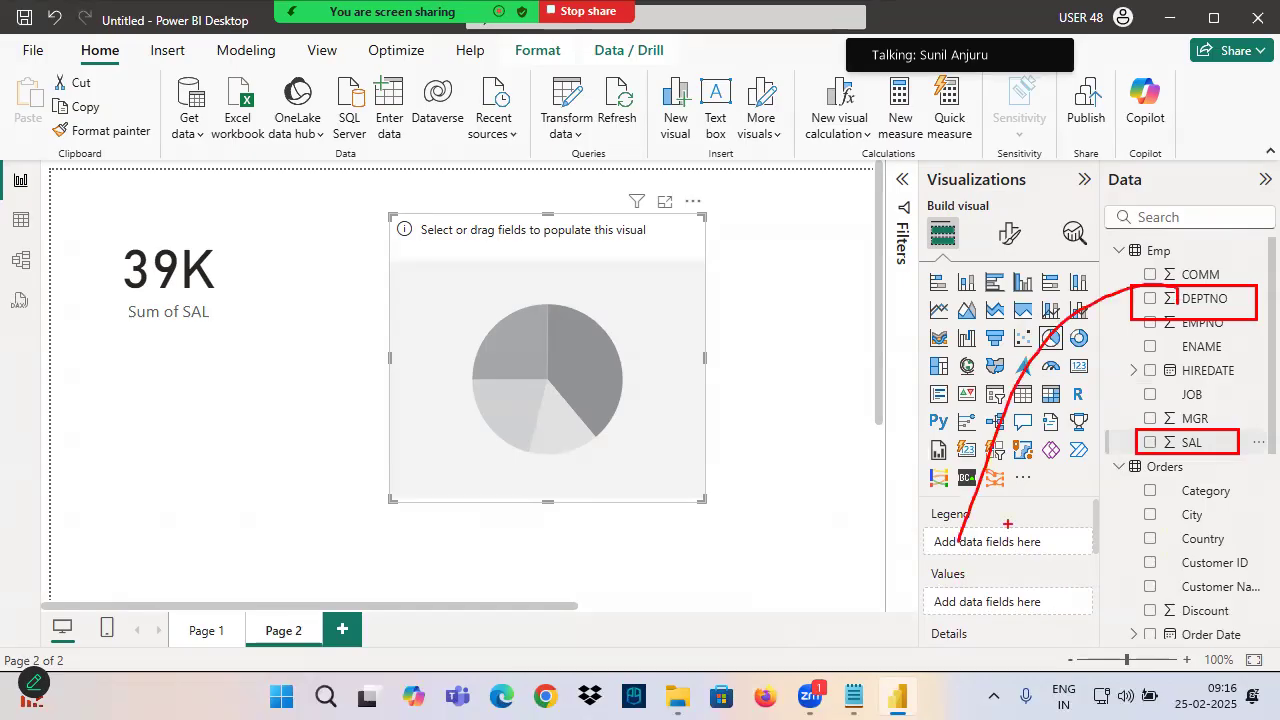
drag(1130, 296, 580, 336)
drag(674, 414, 580, 350)
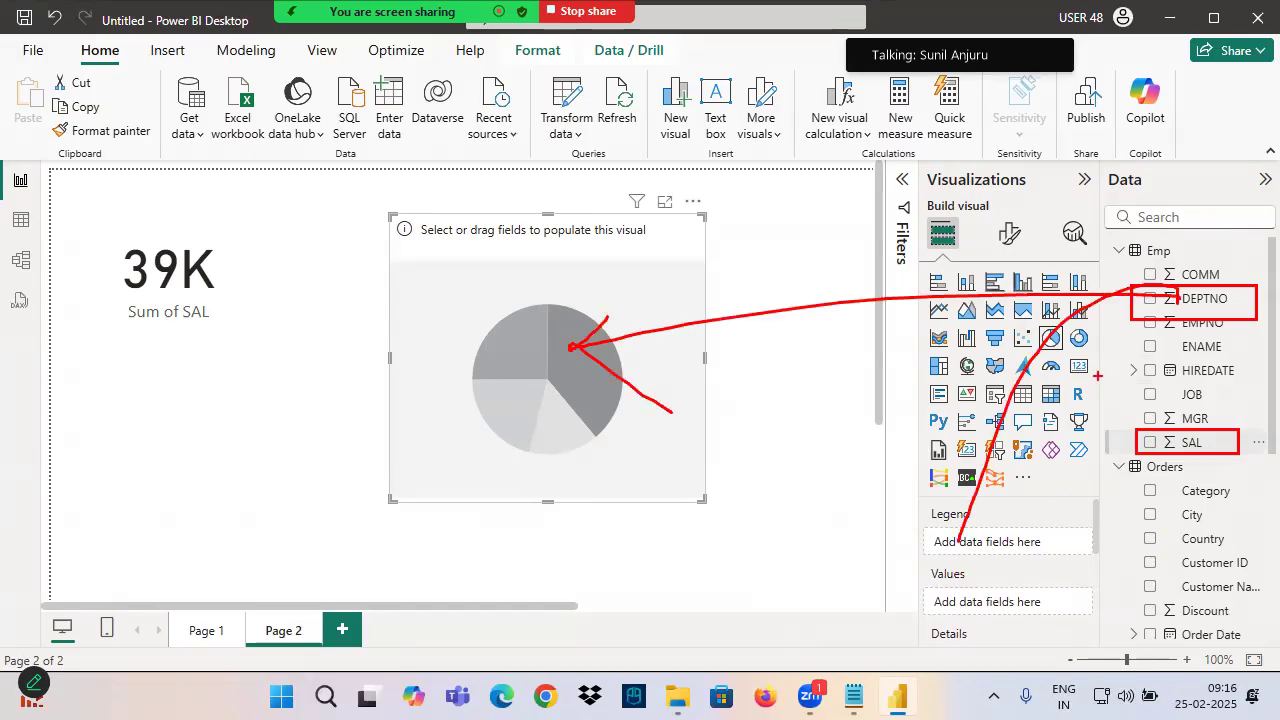
Add DEPTNO and SAL to the pie chart directly on the canvas, and widen and reposition the chart
drag(1201, 302, 577, 257)
drag(1191, 443, 538, 311)
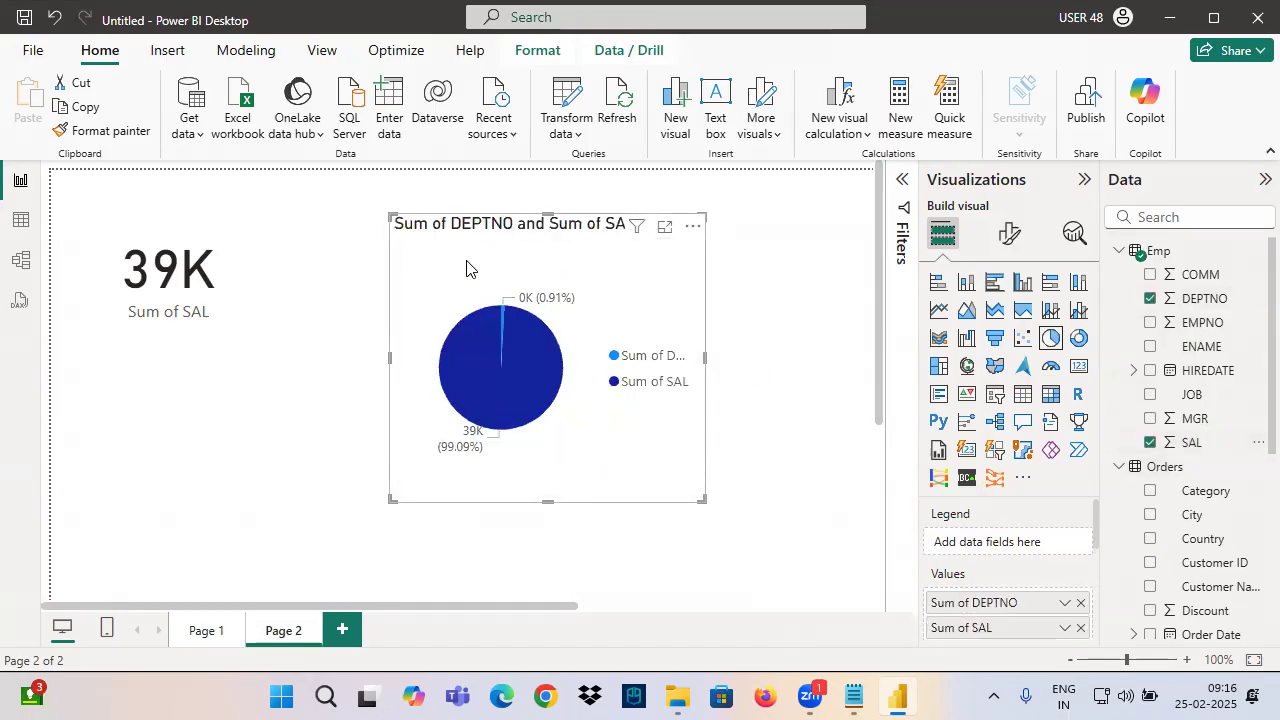
drag(700, 363, 794, 380)
drag(669, 314, 610, 282)
Mark Sum of DEPTNO and Sum of SAL in the Values well and cross out the pie chart with annotations
drag(838, 554, 904, 582)
mouse_move(950, 563)
mouse_down()
mouse_move(1050, 588)
mouse_move(914, 566)
mouse_up()
drag(930, 611, 1018, 606)
drag(912, 642, 1026, 632)
drag(456, 222, 516, 272)
drag(440, 264, 550, 282)
drag(536, 236, 520, 316)
drag(710, 156, 296, 452)
drag(272, 136, 828, 508)
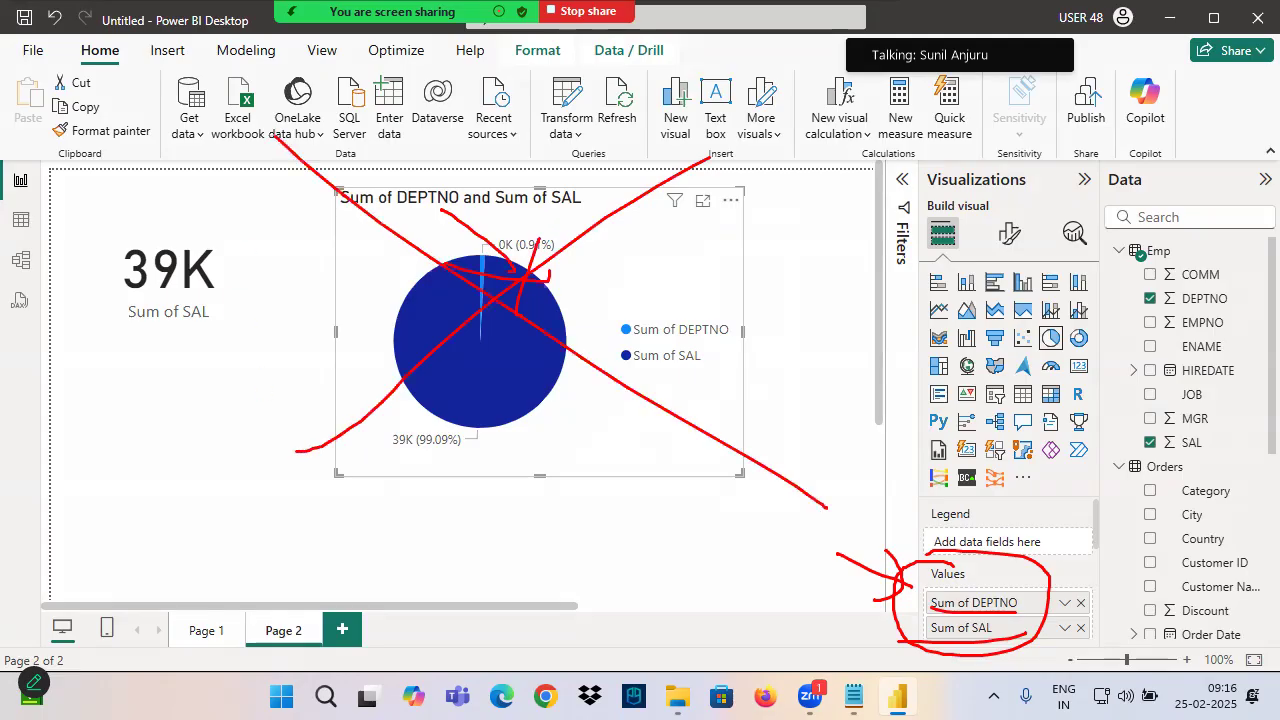
mouse_move(1064, 510)
mouse_down()
mouse_move(972, 450)
mouse_move(880, 650)
mouse_move(1072, 488)
mouse_up()
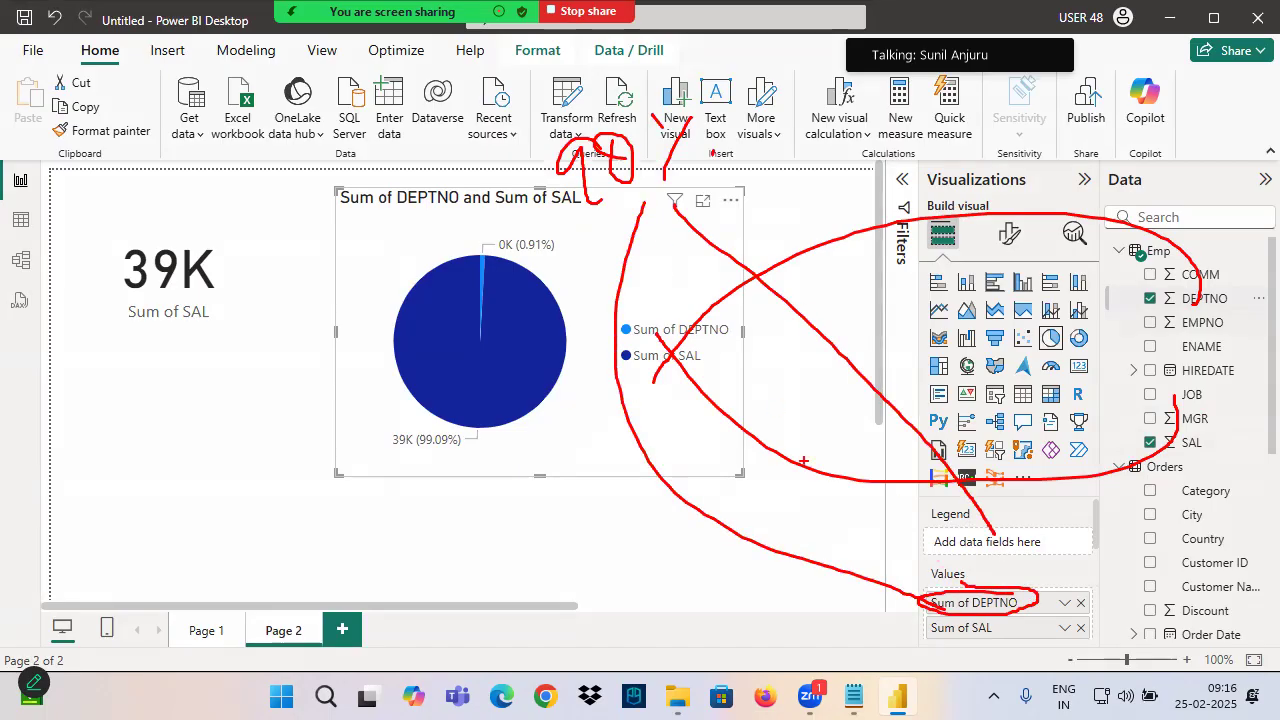
Clear the annotations, mark Sum of DEPTNO with an arrow to Legend, and move it from the pie chart's Values well to Legend
key(Escape)
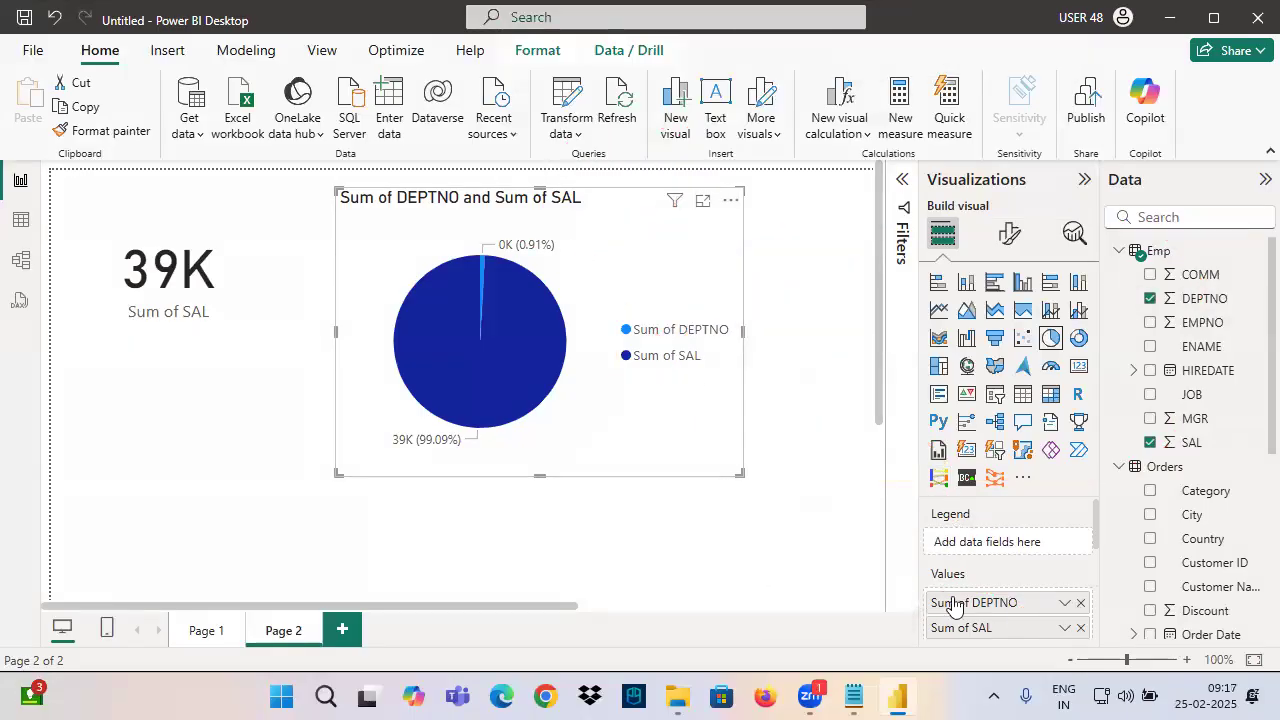
mouse_move(916, 587)
mouse_down()
mouse_move(1052, 611)
mouse_move(1028, 560)
mouse_move(962, 550)
mouse_move(985, 516)
mouse_up()
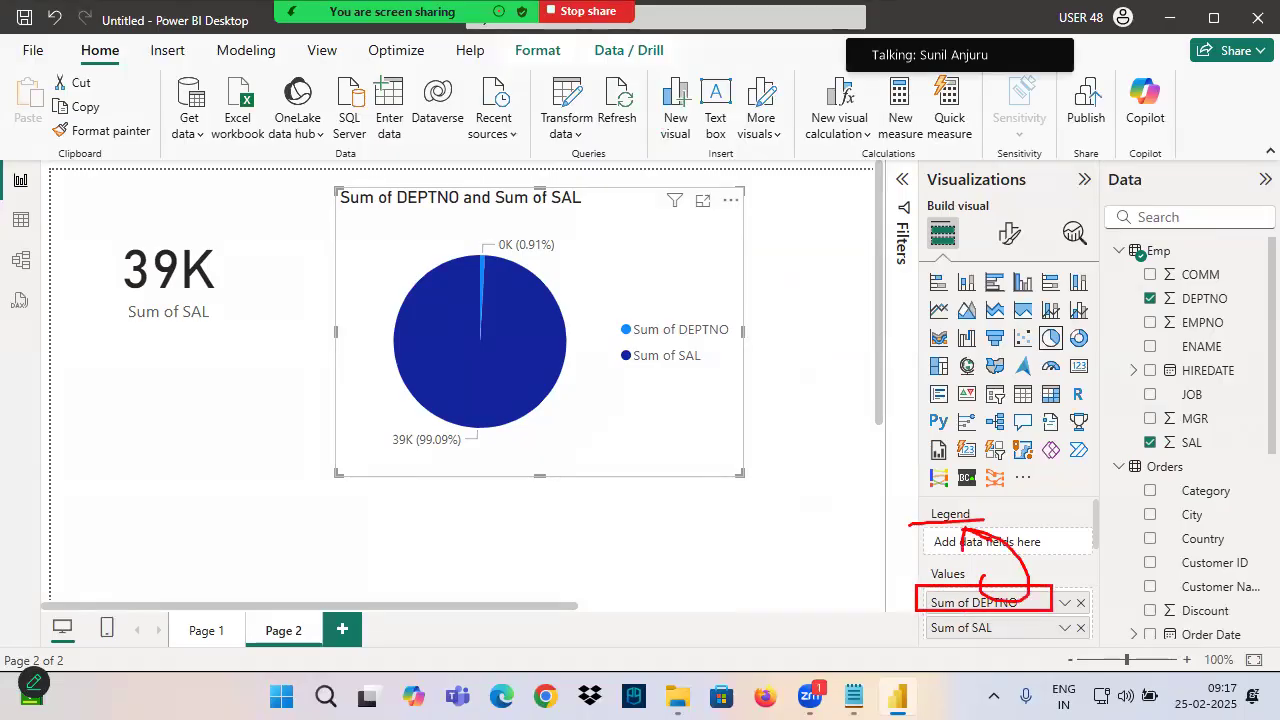
drag(997, 604, 990, 542)
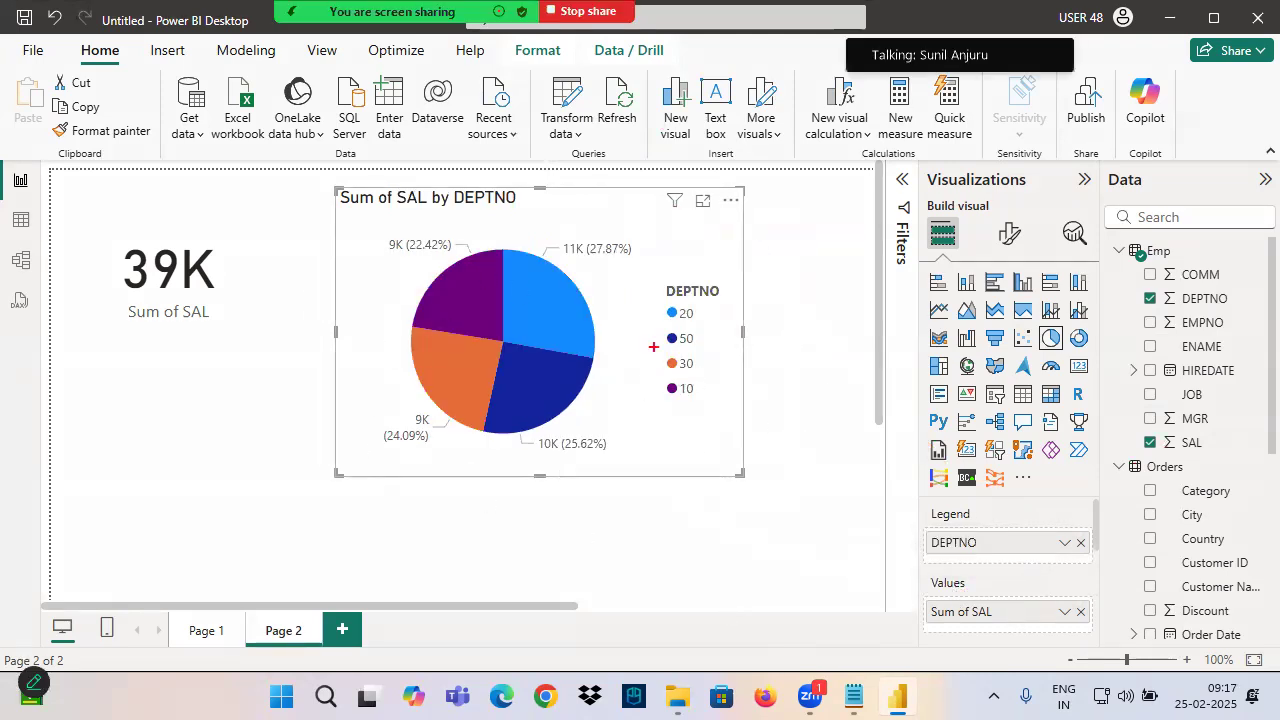
Underline the pie chart's title fields, DEPTNO legend entries and data labels, circle the pie, and clear the annotations
drag(462, 210, 526, 207)
drag(667, 321, 716, 320)
drag(564, 263, 656, 266)
drag(664, 343, 722, 344)
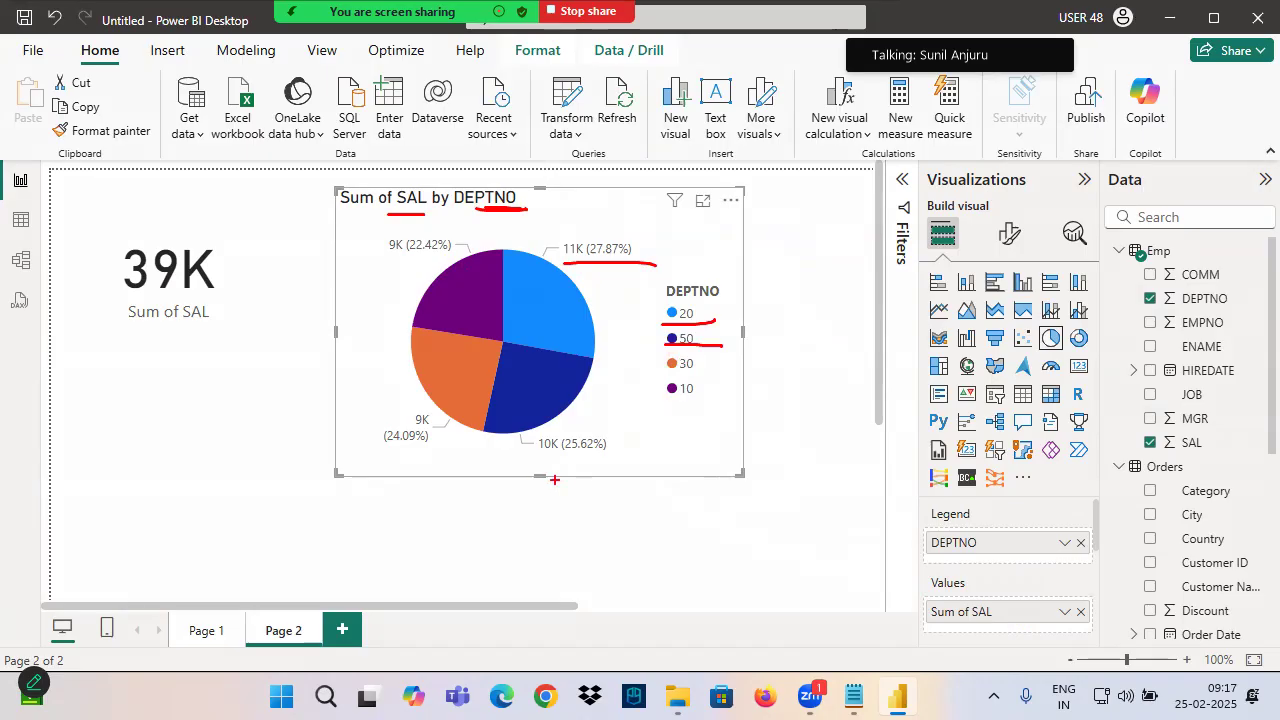
drag(387, 435, 466, 430)
drag(662, 408, 716, 407)
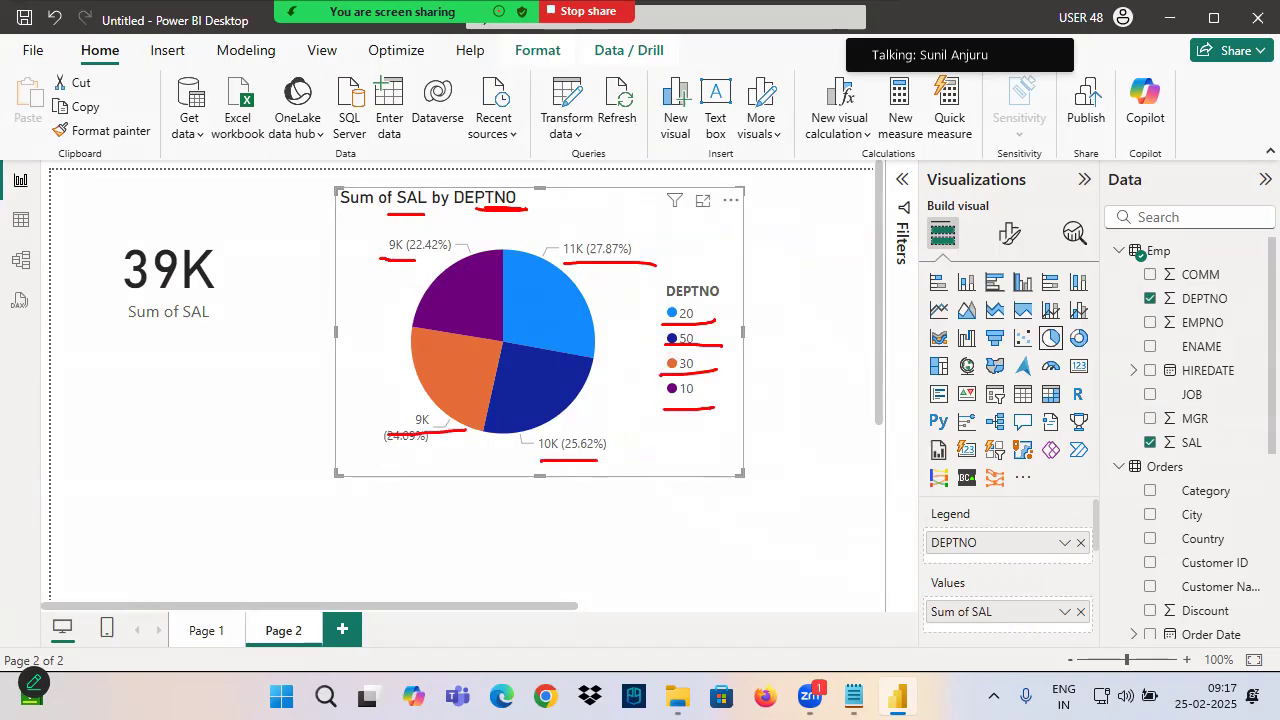
mouse_move(657, 197)
mouse_down()
mouse_move(660, 405)
mouse_move(546, 190)
mouse_up()
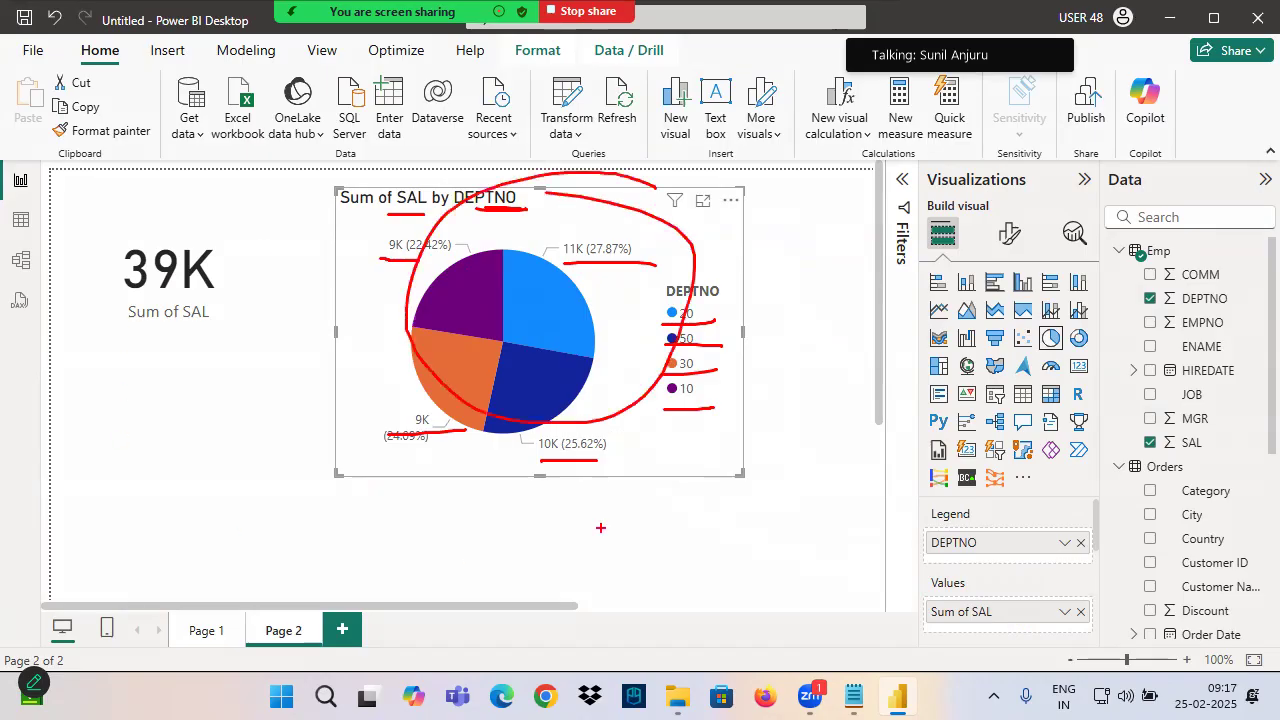
key(Escape)
Switch to the Power View notes in Notepad and highlight the Treemap field wells and the Purpose, Field Wells and Formatting Options outline
click(853, 698)
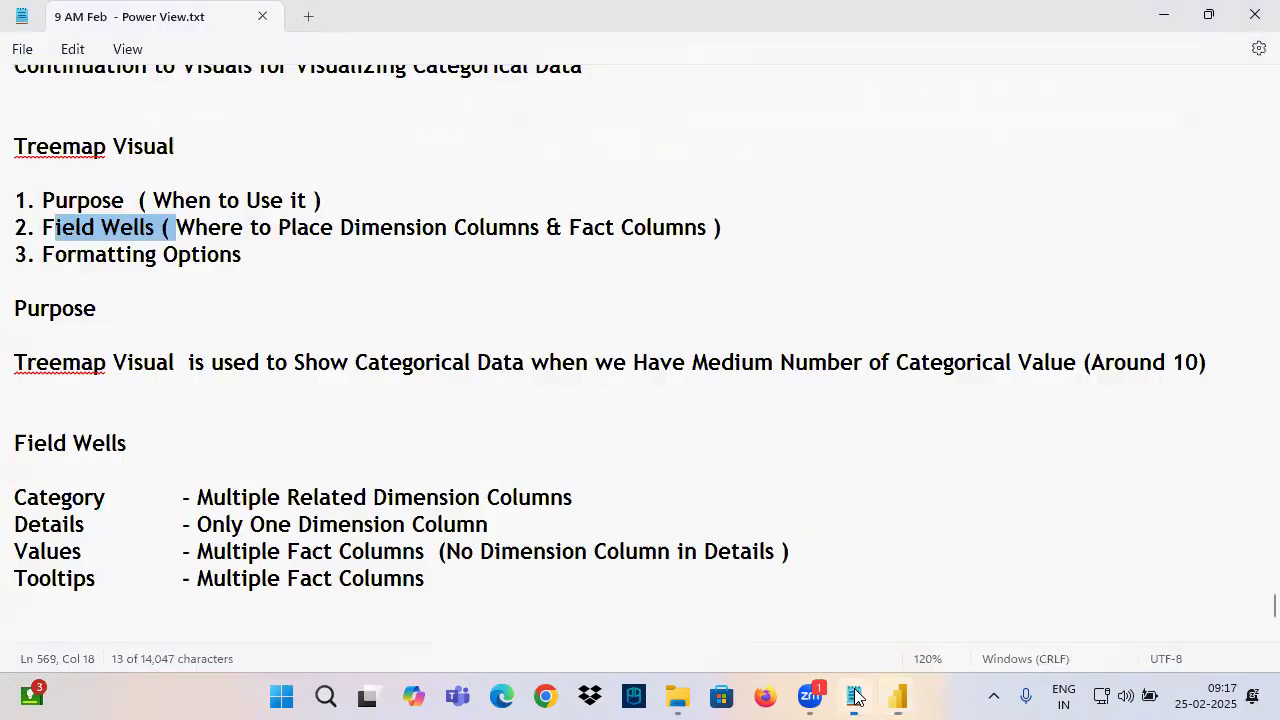
drag(28, 499, 680, 586)
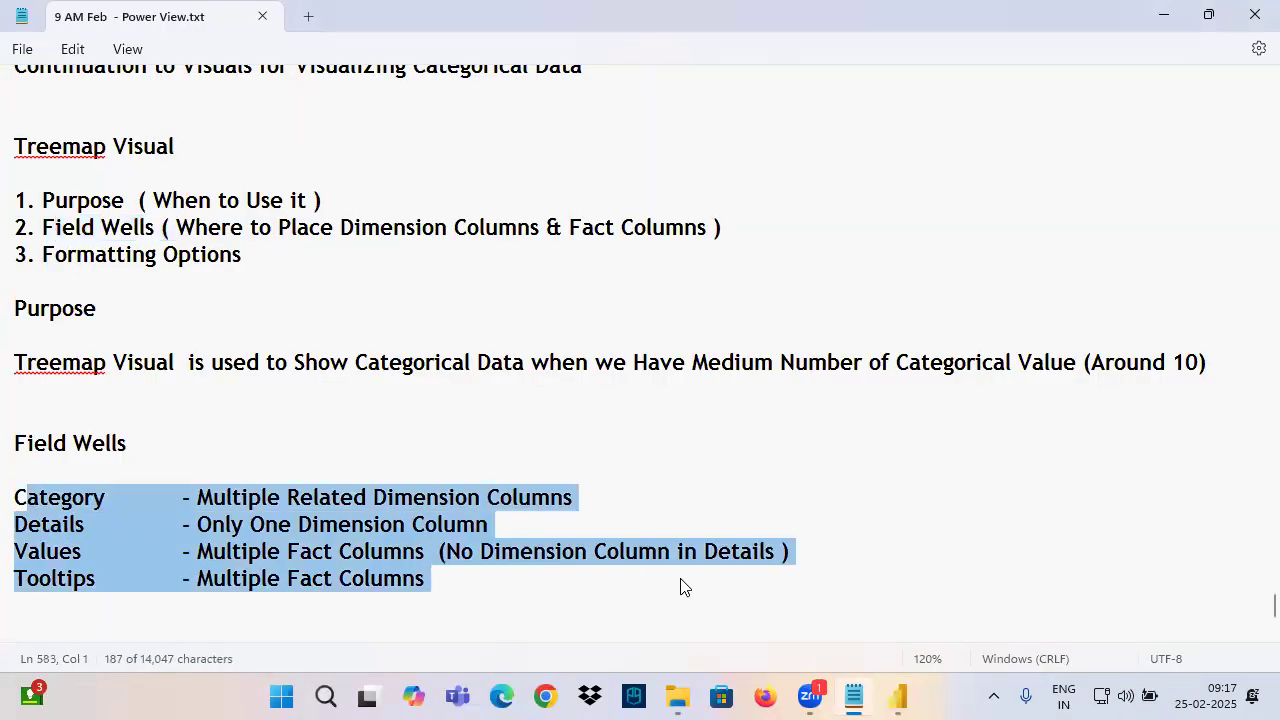
drag(28, 443, 424, 551)
scroll(409, 509, up, 2)
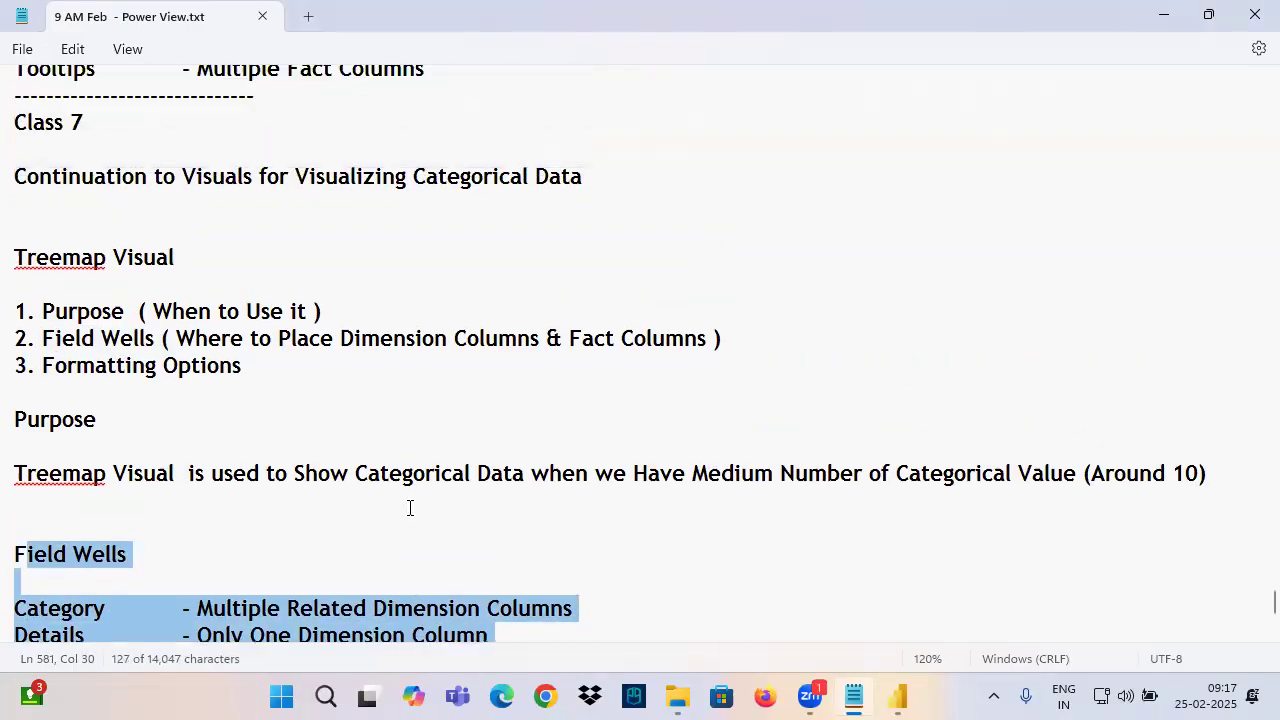
click(40, 308)
drag(55, 313, 150, 320)
drag(70, 362, 148, 365)
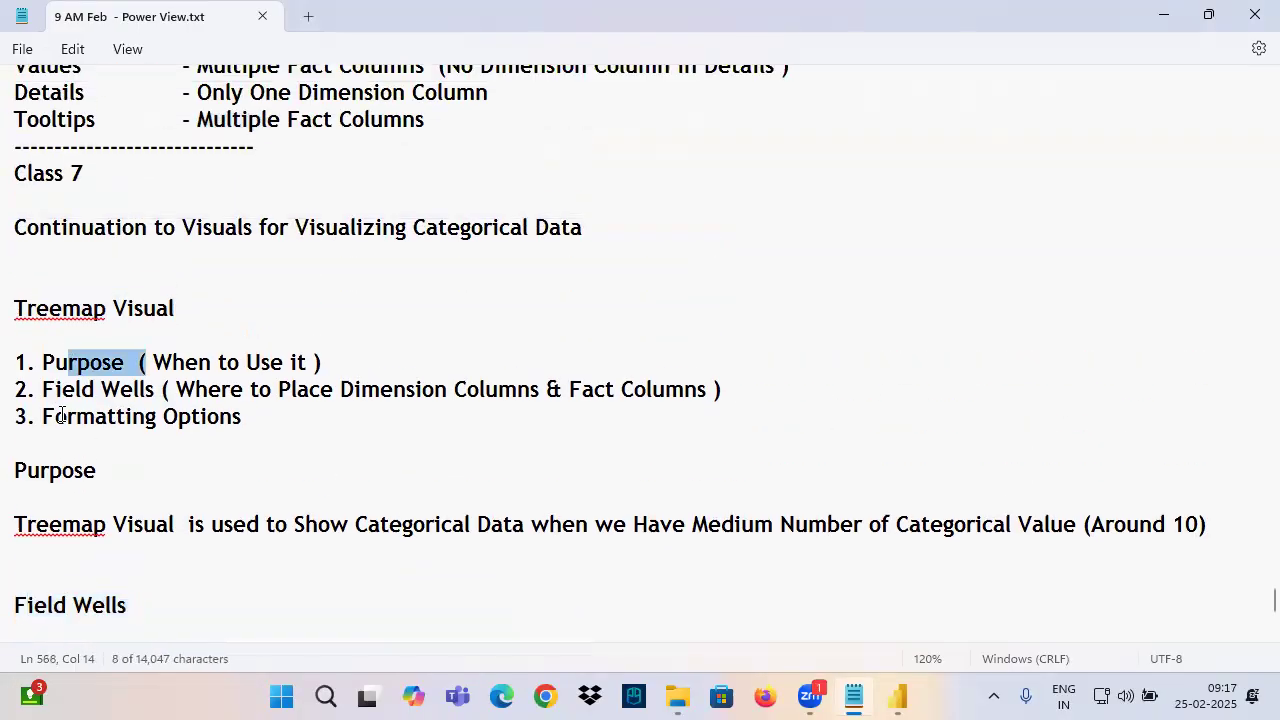
mouse_move(45, 396)
mouse_down()
mouse_move(190, 390)
mouse_move(103, 423)
mouse_move(55, 418)
mouse_up()
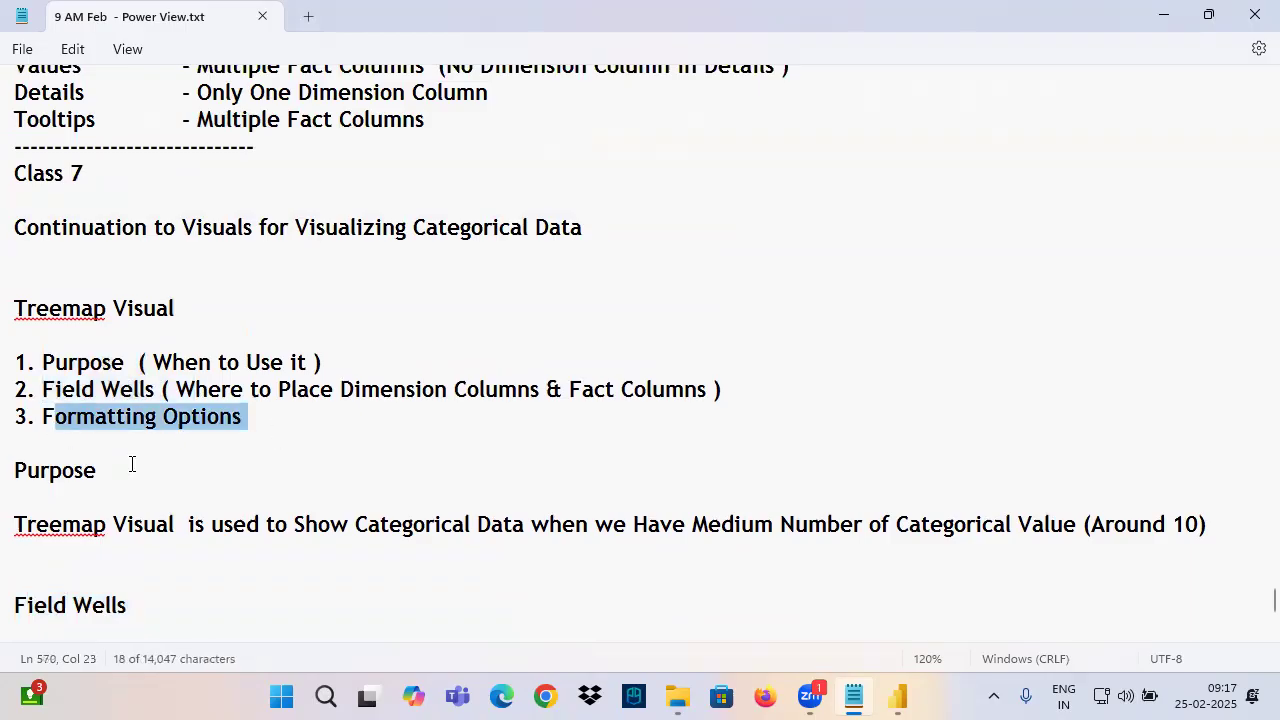
Switch back to Power BI Desktop and slightly shrink the treemap on Page 1
click(895, 692)
click(179, 632)
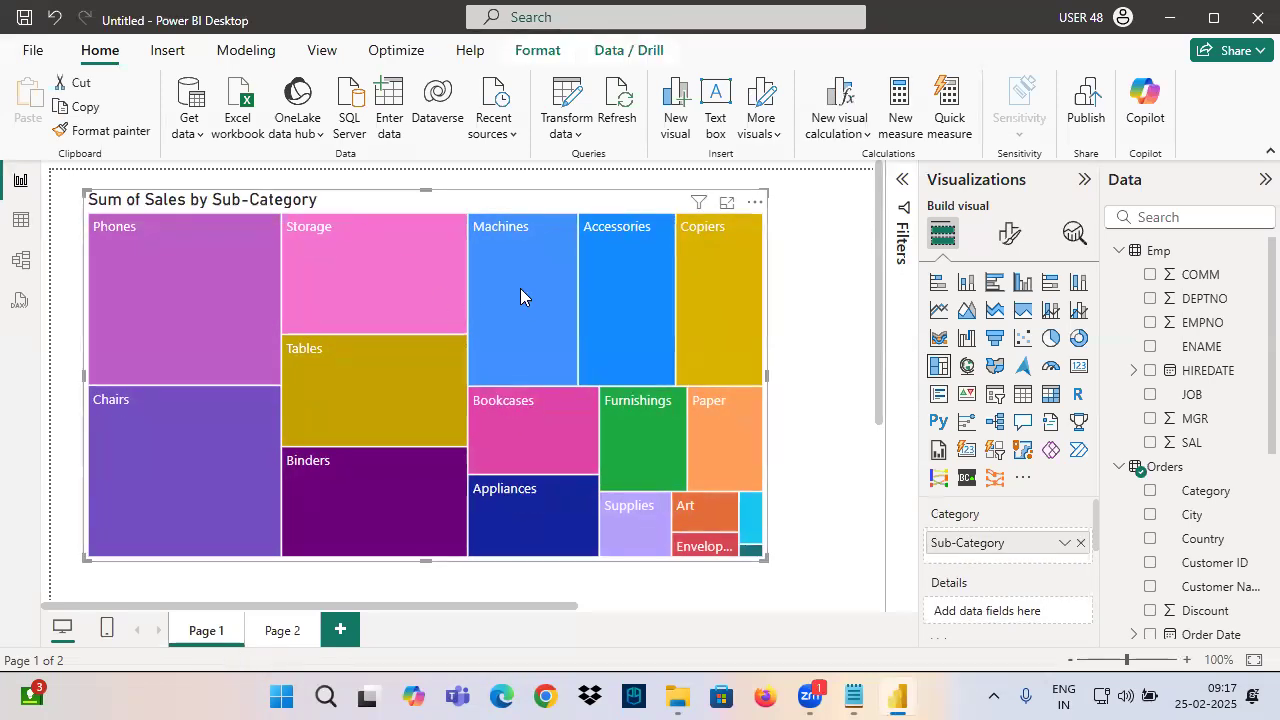
mouse_move(526, 302)
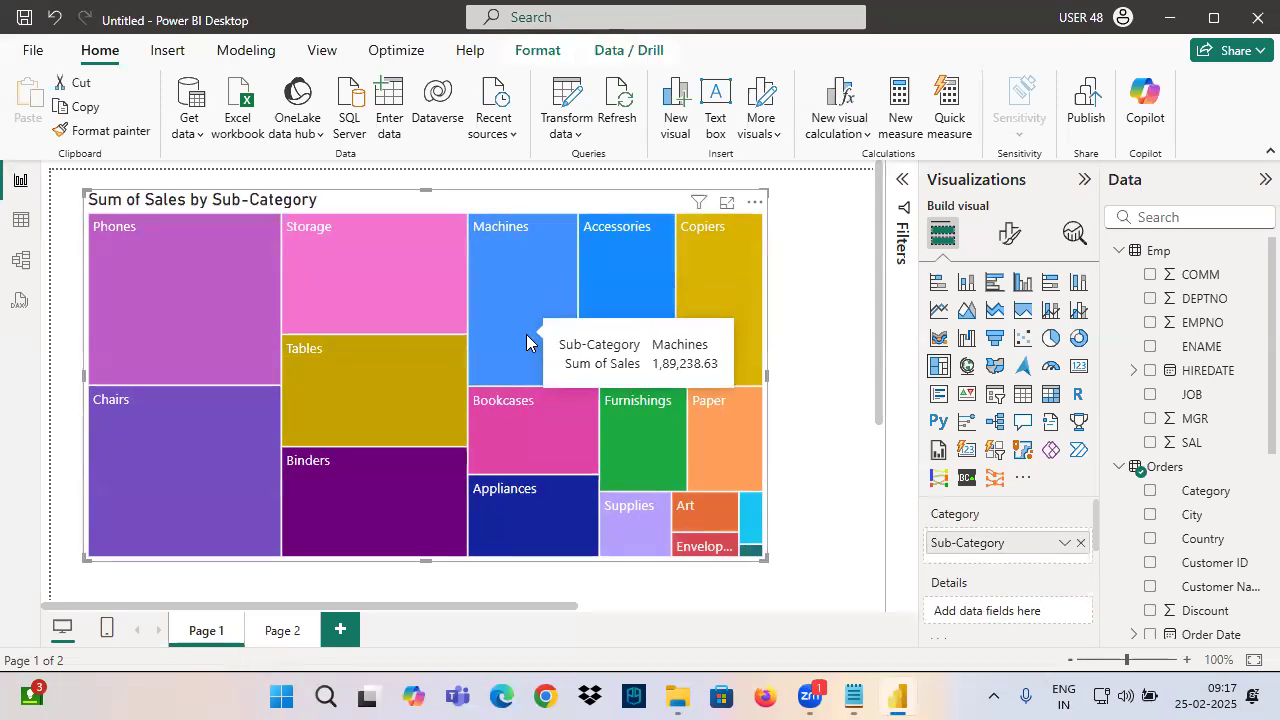
drag(765, 559, 685, 527)
scroll(684, 526, up, 1)
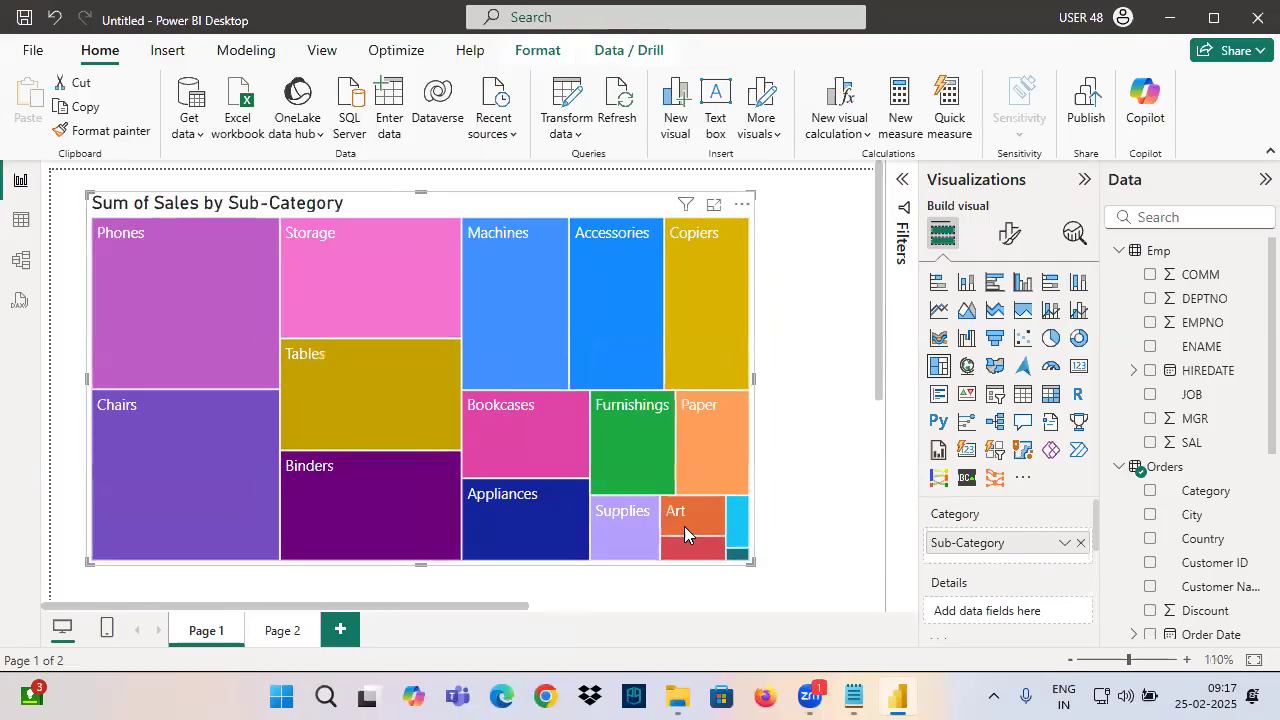
Open the treemap's visual formatting settings and mark the Colors and Layout options with annotations
click(1008, 236)
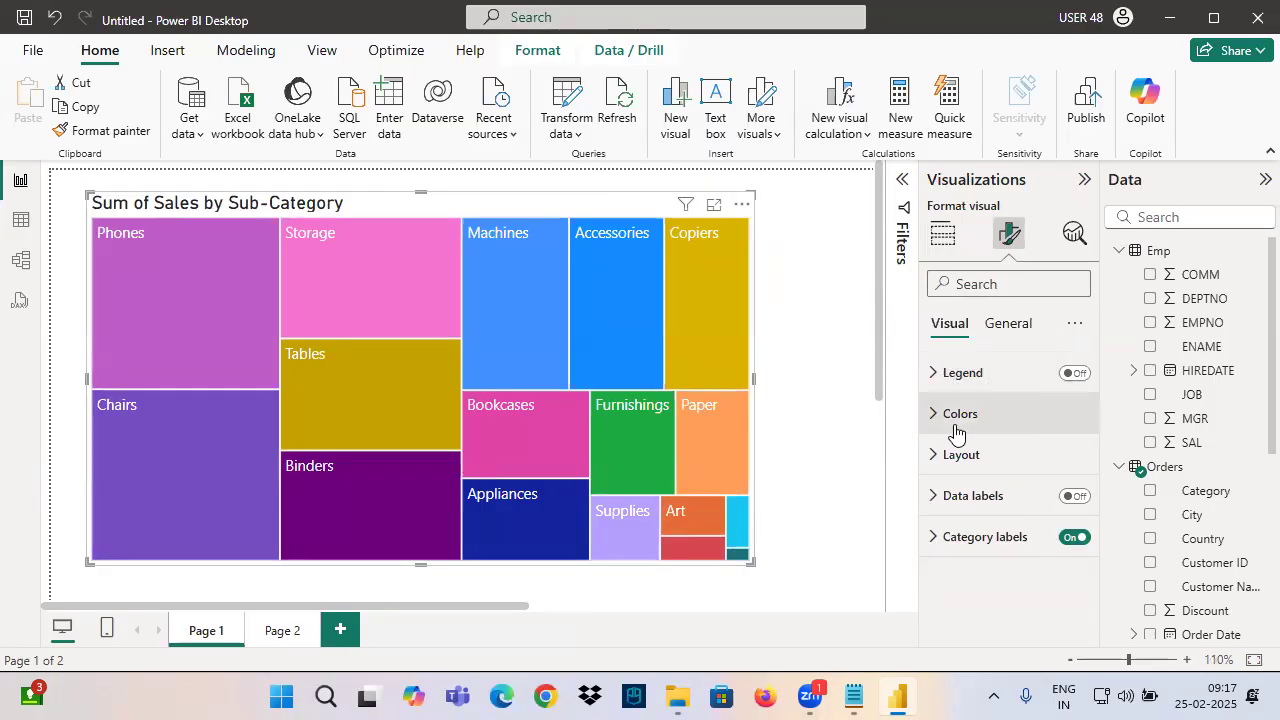
mouse_move(923, 428)
mouse_down()
mouse_move(1003, 418)
mouse_move(896, 426)
mouse_move(941, 427)
mouse_up()
drag(880, 355, 922, 413)
drag(909, 370, 900, 407)
drag(926, 468, 1002, 466)
Examine the Tiling Method choices in the treemap's Layout settings and collapse the section
click(945, 455)
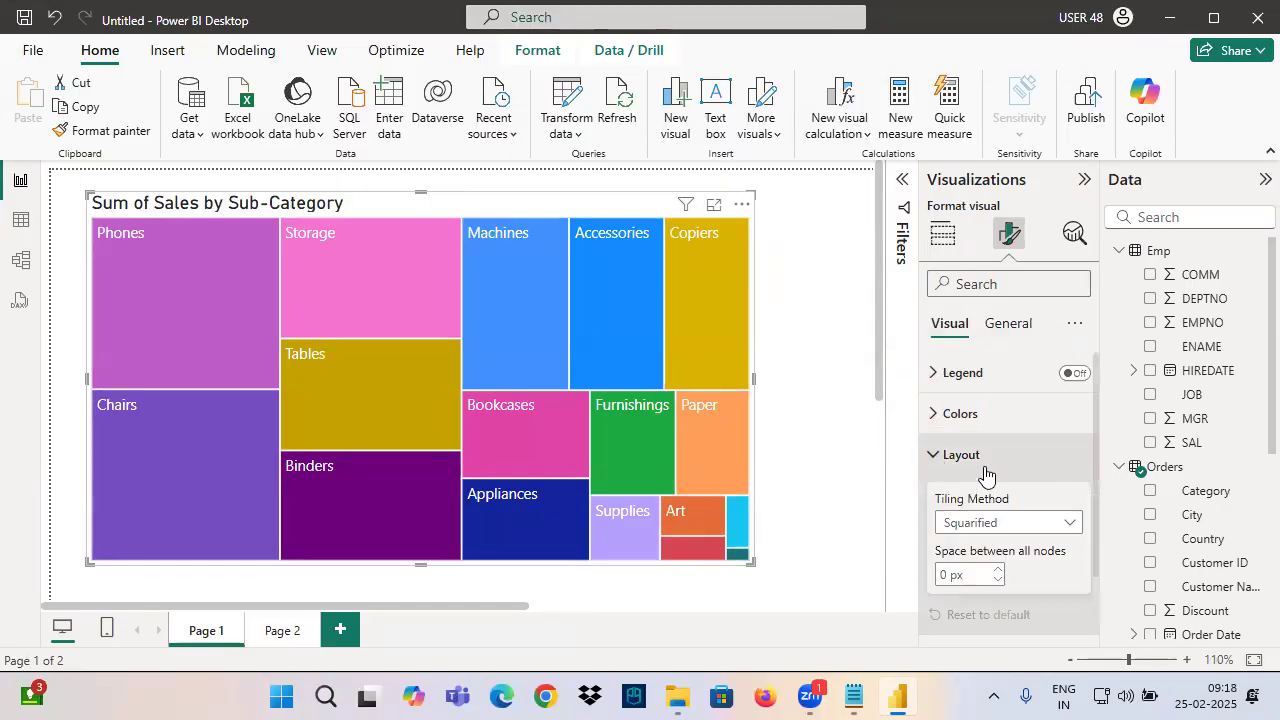
click(986, 524)
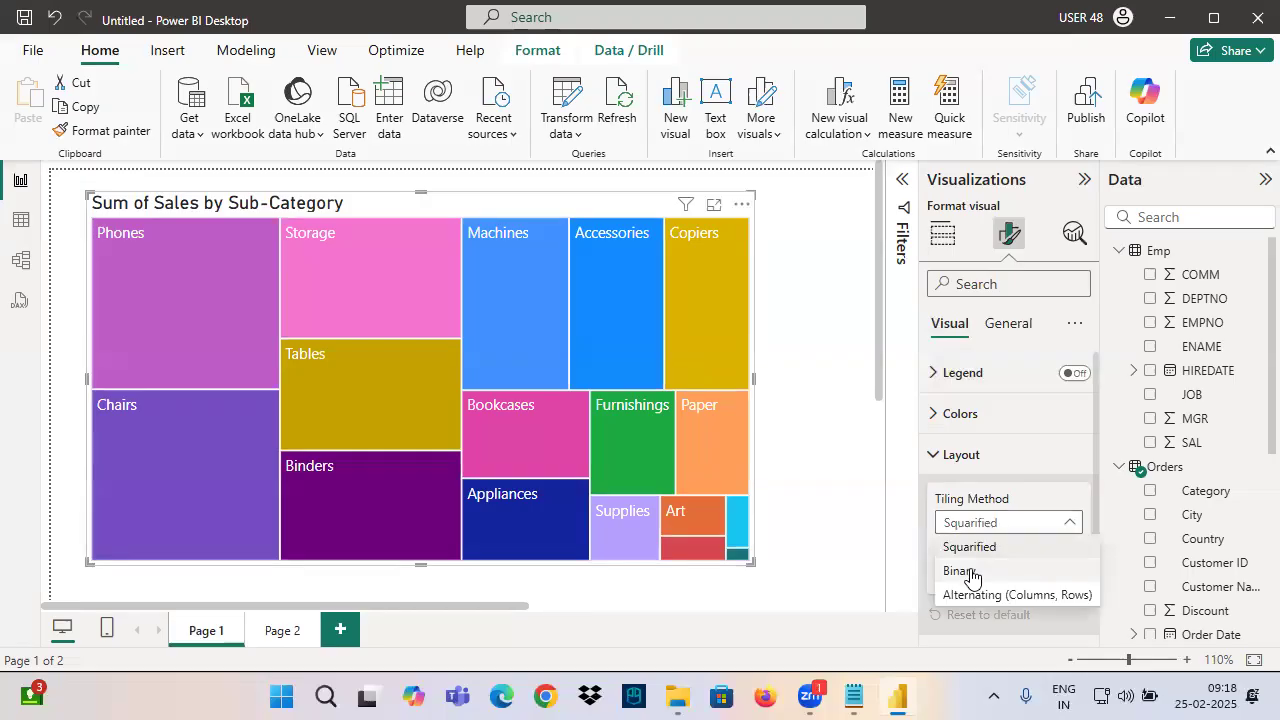
click(955, 462)
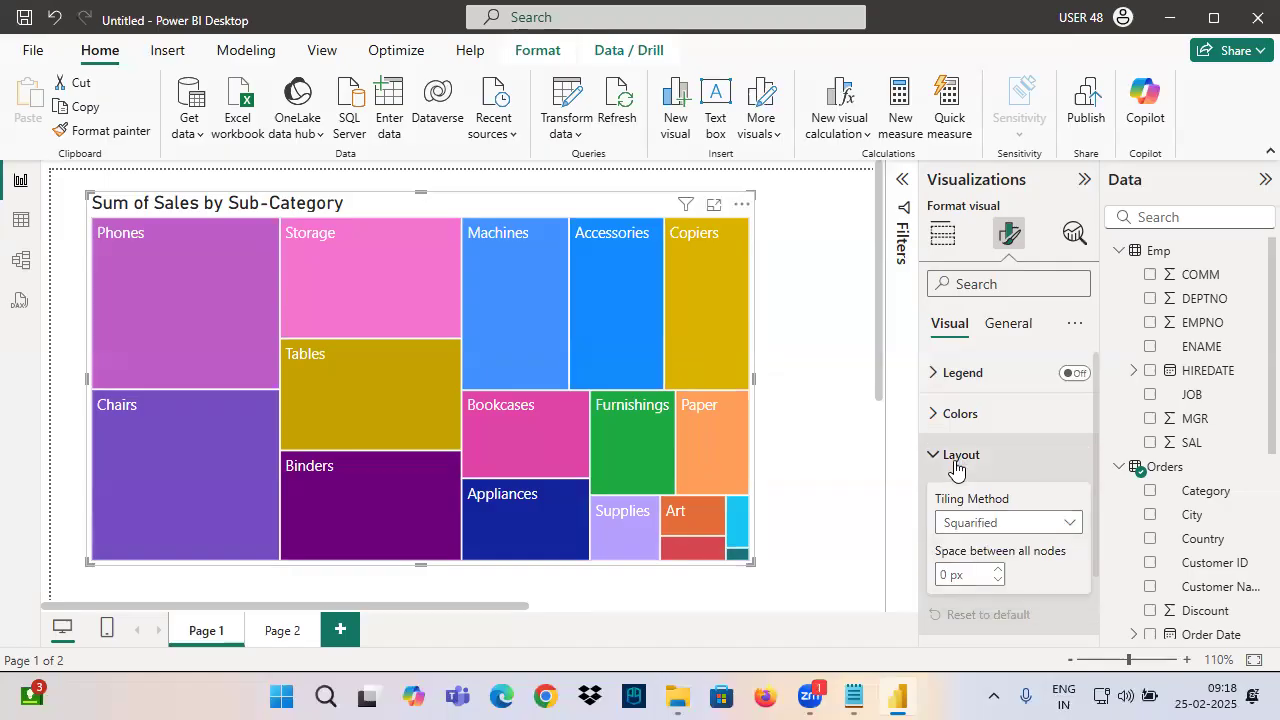
click(957, 464)
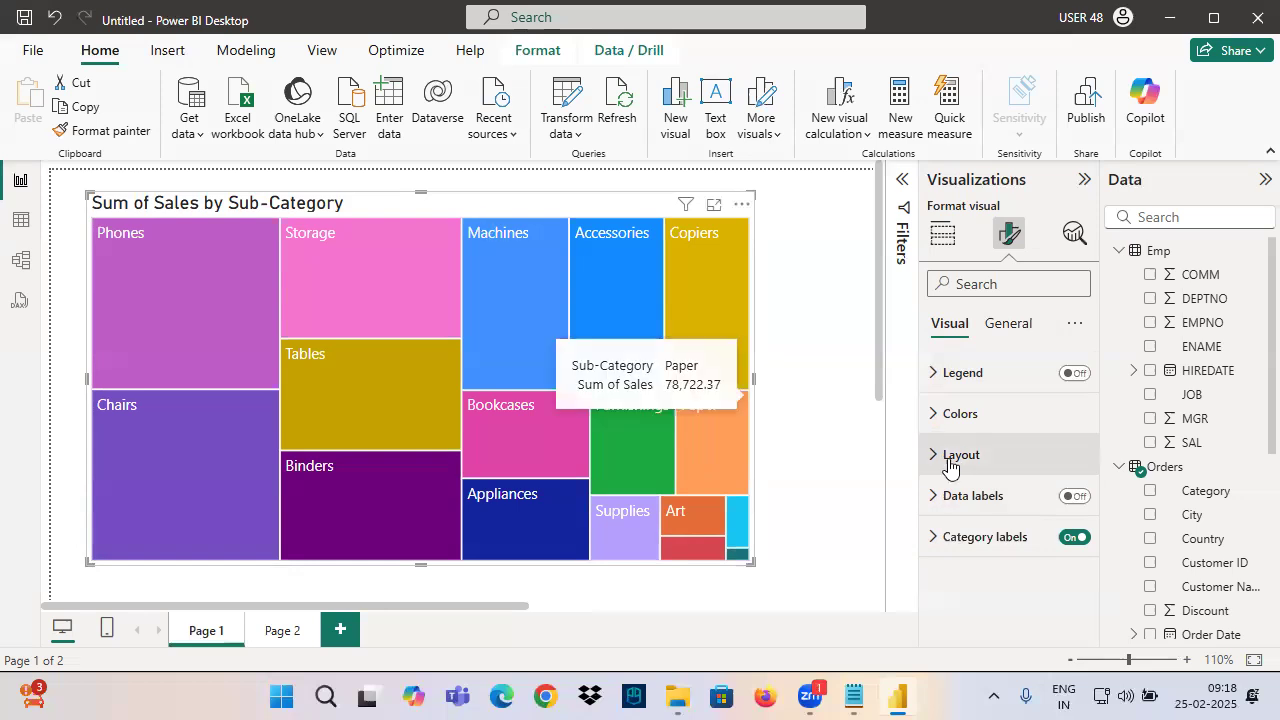
Circle the treemap's Layout option, draw an arrow pointing to it, and box it with annotations
mouse_move(942, 470)
mouse_down()
mouse_move(920, 437)
mouse_move(950, 468)
mouse_up()
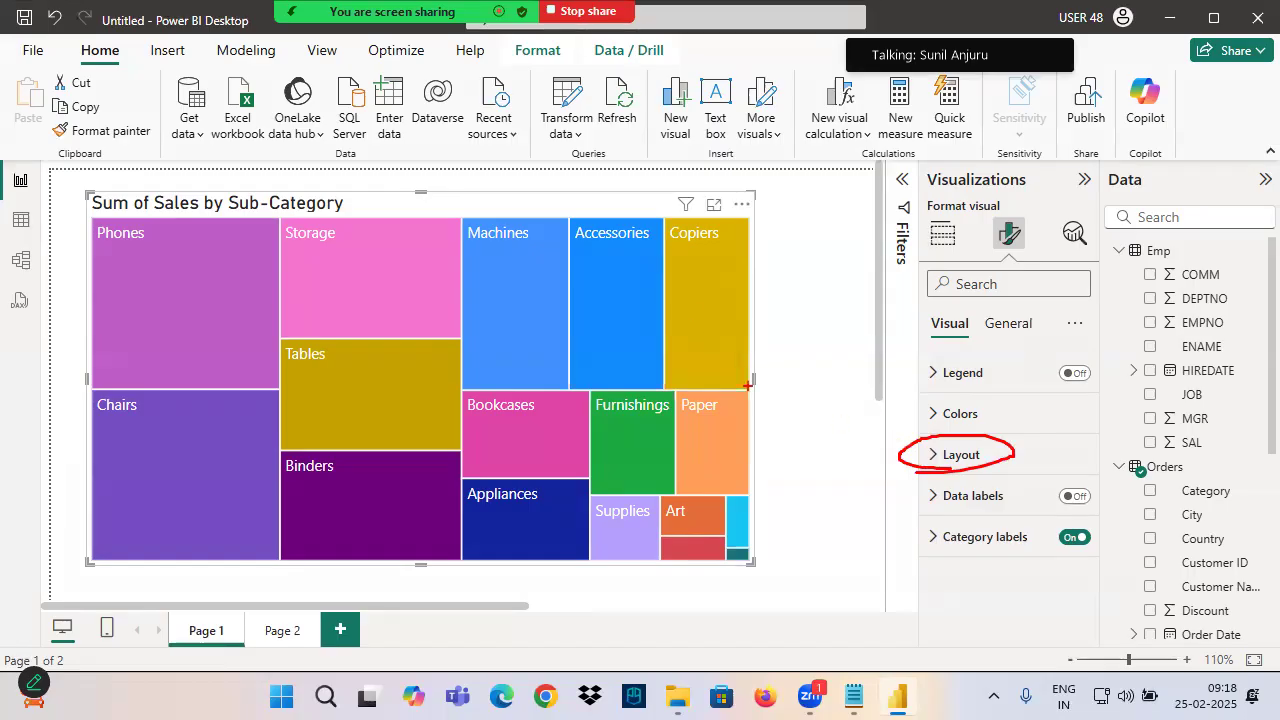
drag(971, 421, 1045, 438)
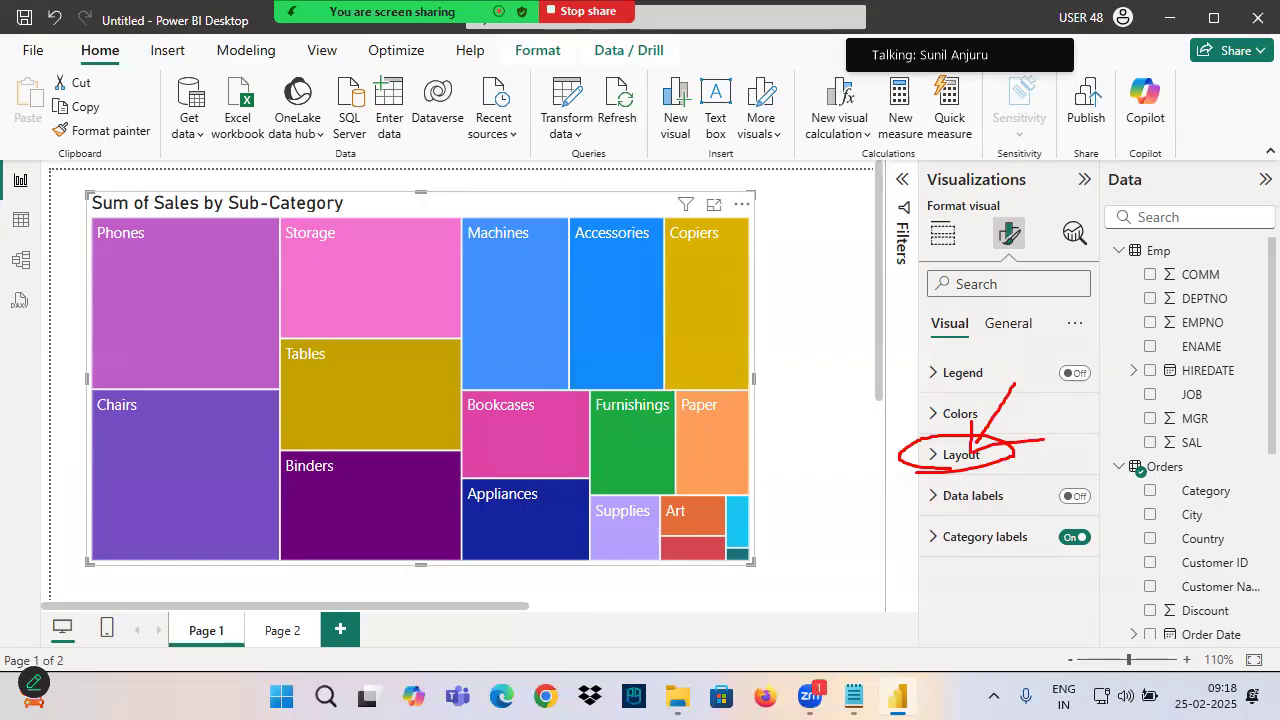
drag(866, 424, 1024, 468)
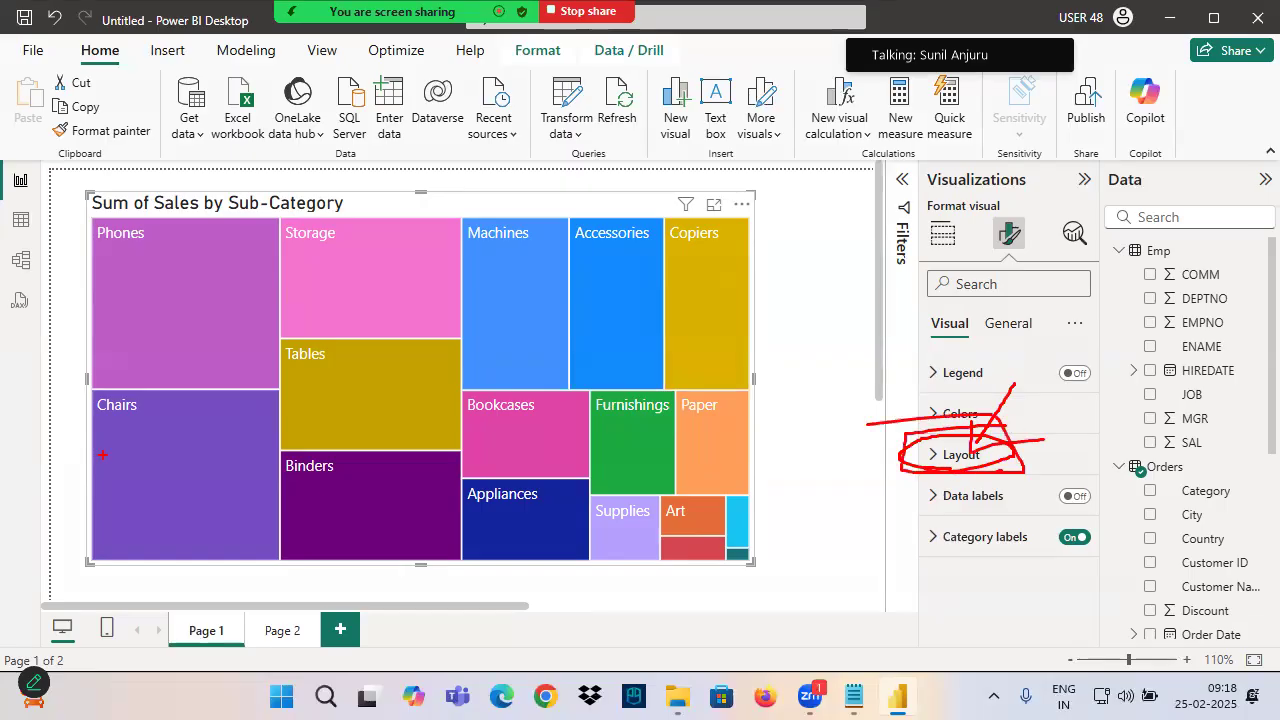
Set the treemap's tiling method to Binary in the Layout settings
click(934, 456)
click(962, 526)
click(964, 571)
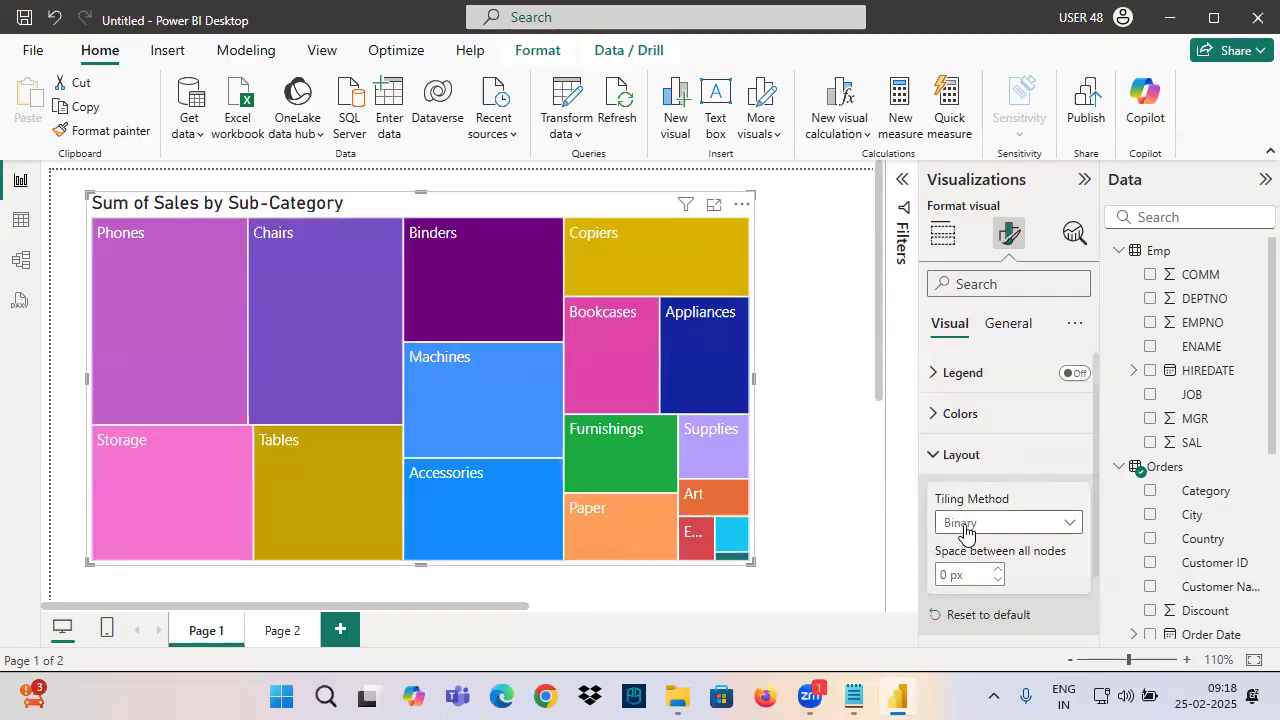
Alternate the treemap's tiling method between Squarified and Binary to compare them, finish on Binary, and collapse the Layout settings
click(965, 523)
click(967, 545)
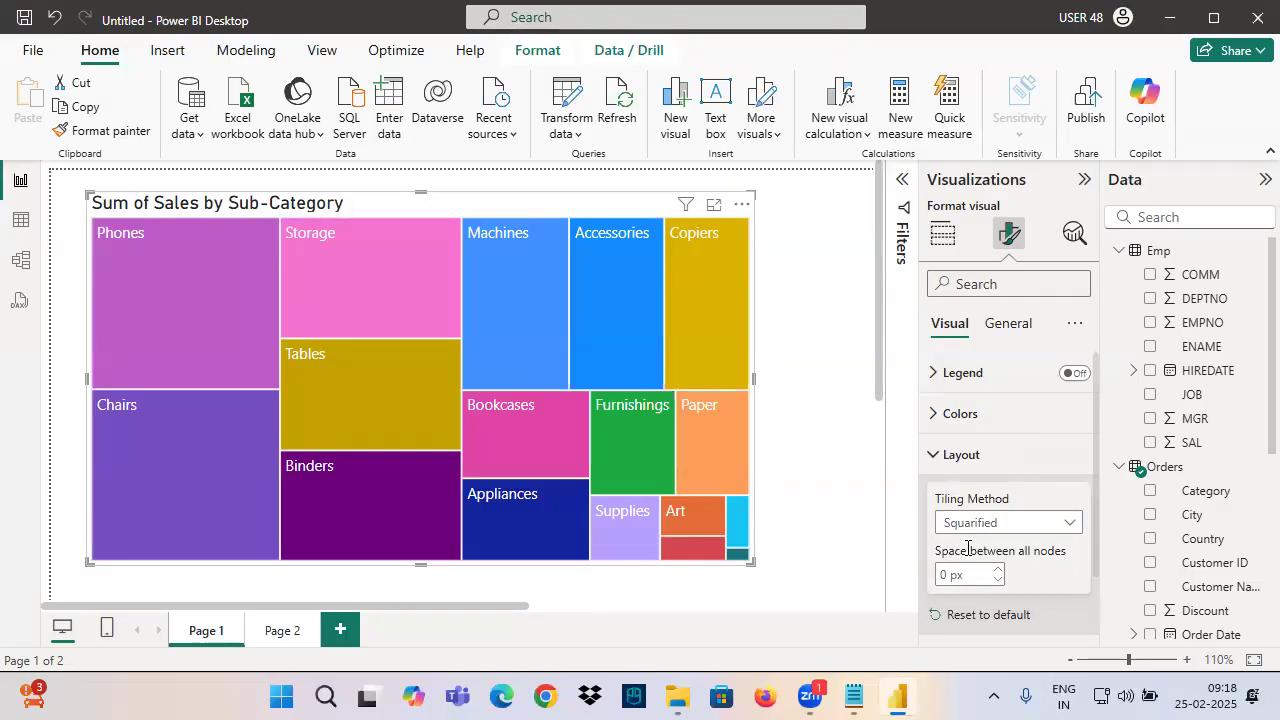
click(977, 525)
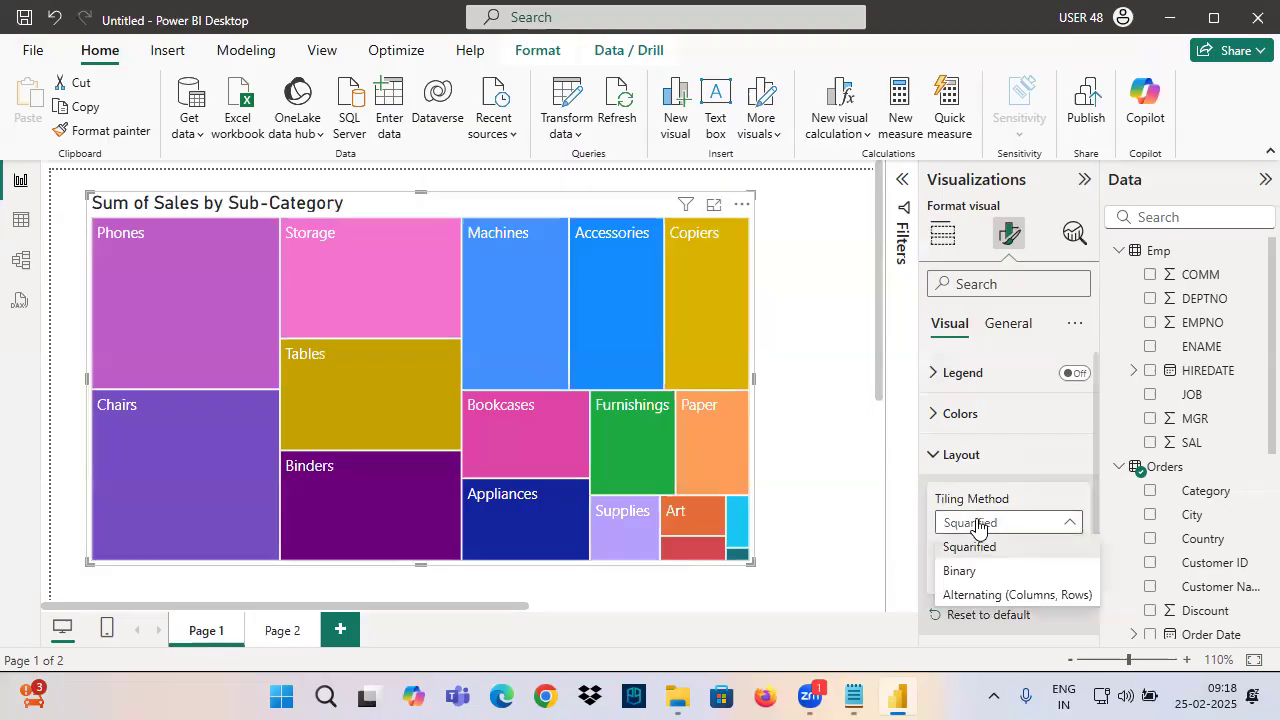
click(977, 570)
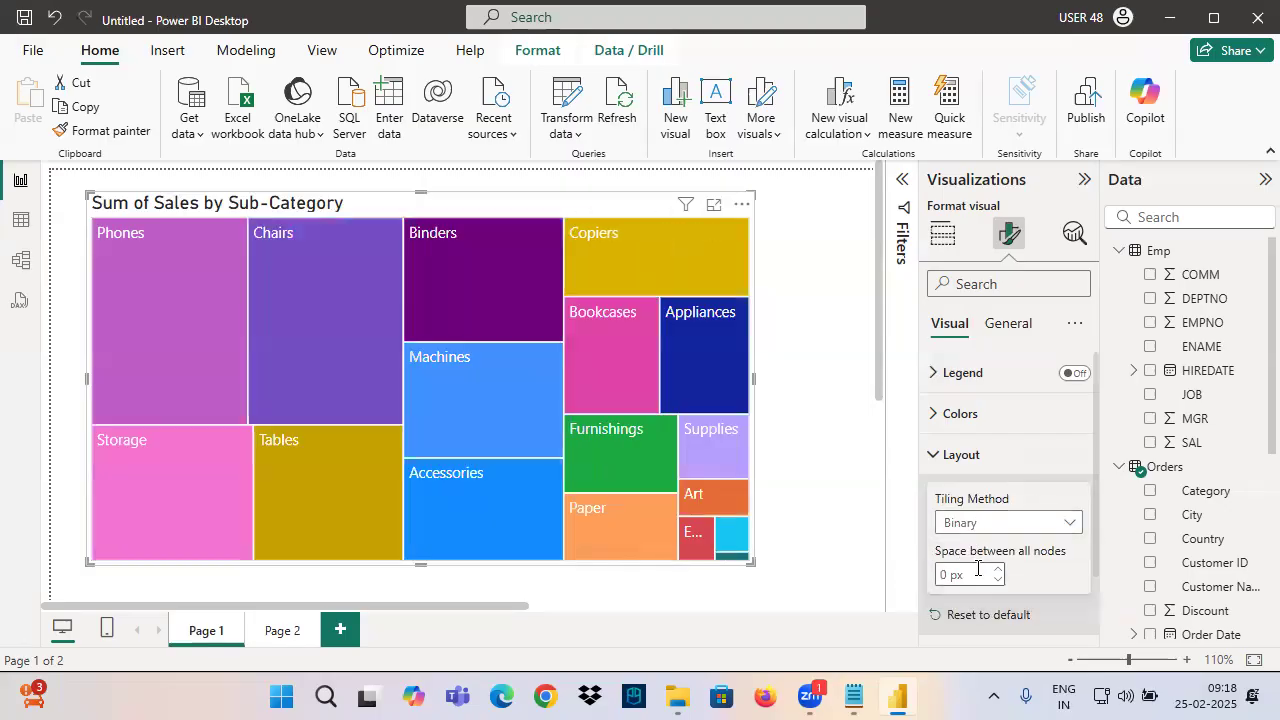
click(974, 524)
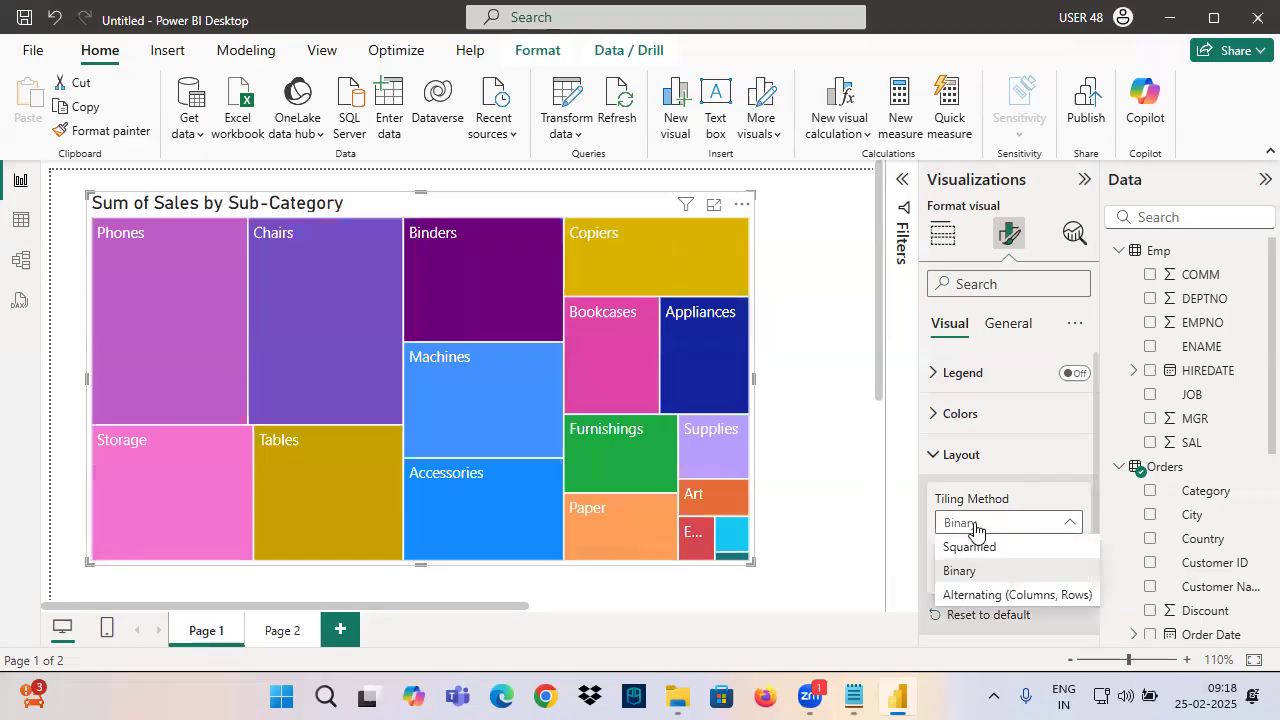
click(967, 549)
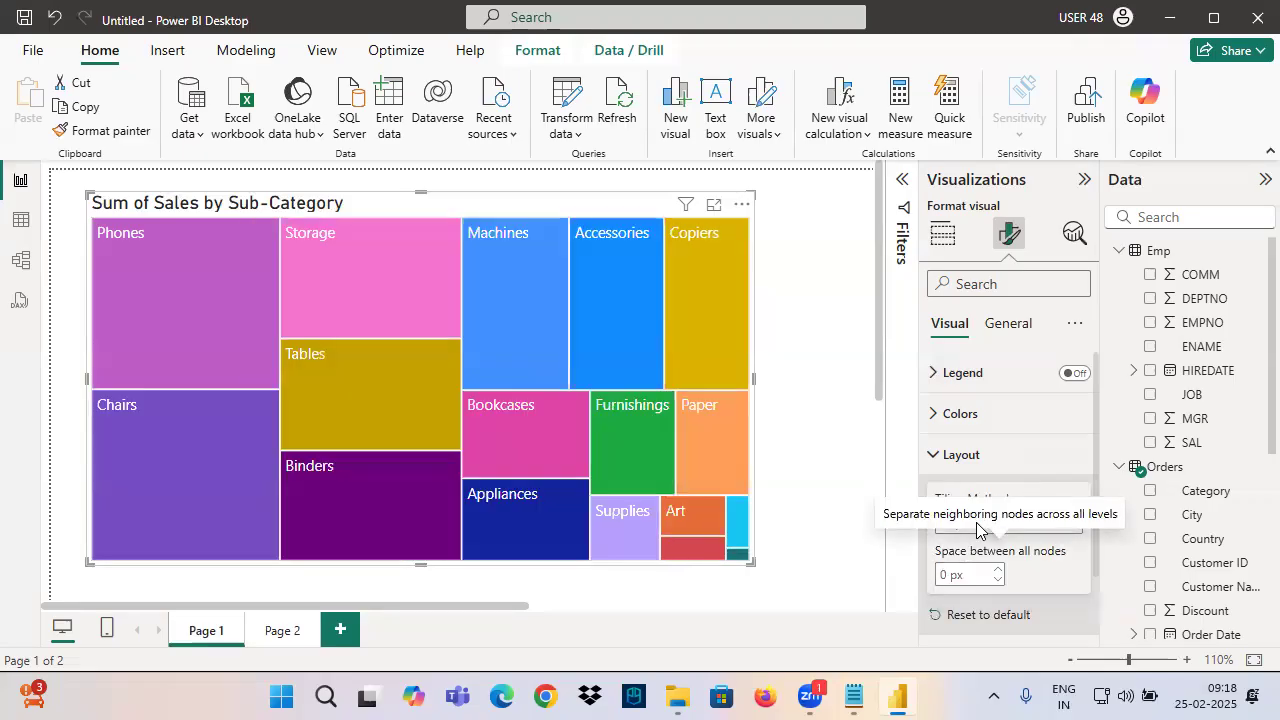
click(976, 522)
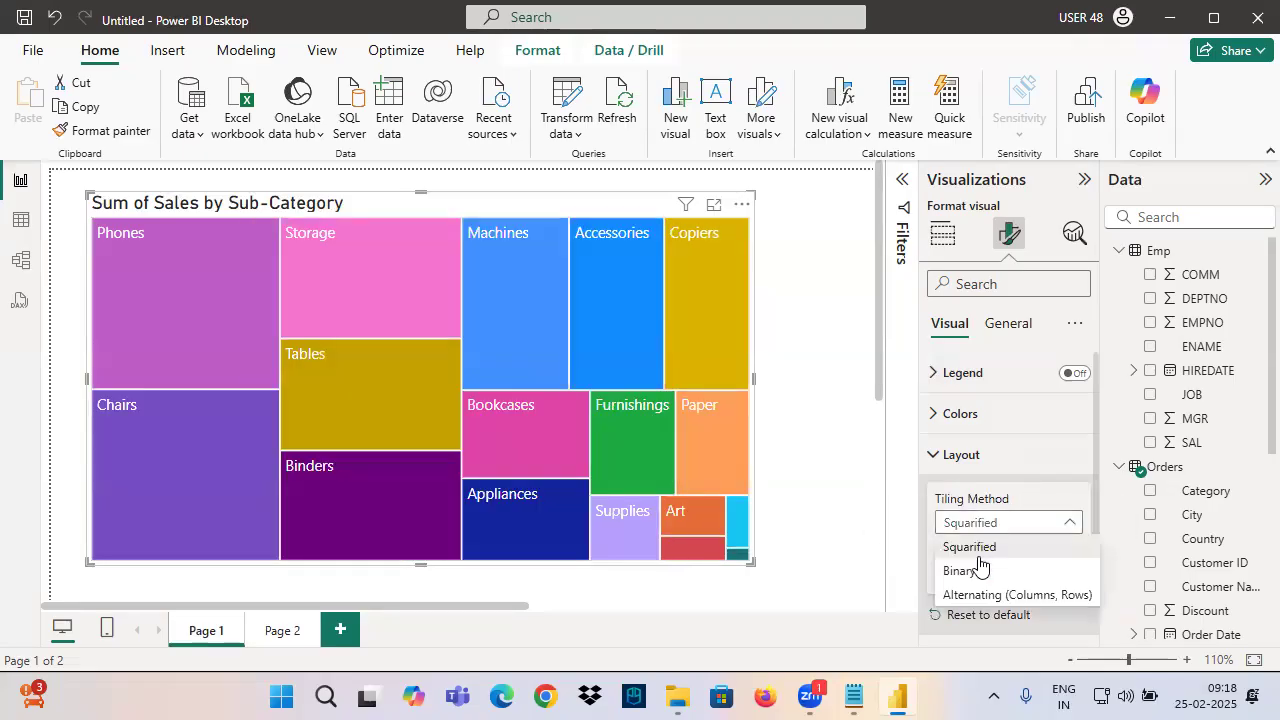
click(978, 568)
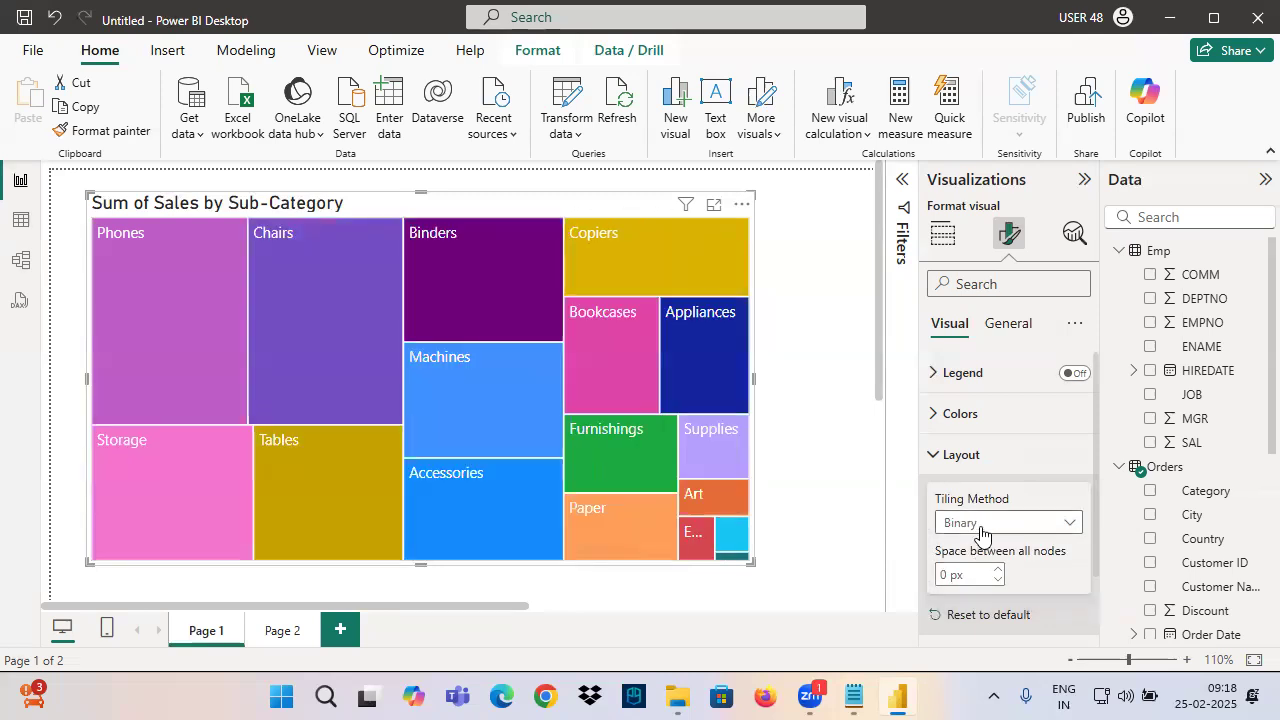
click(982, 531)
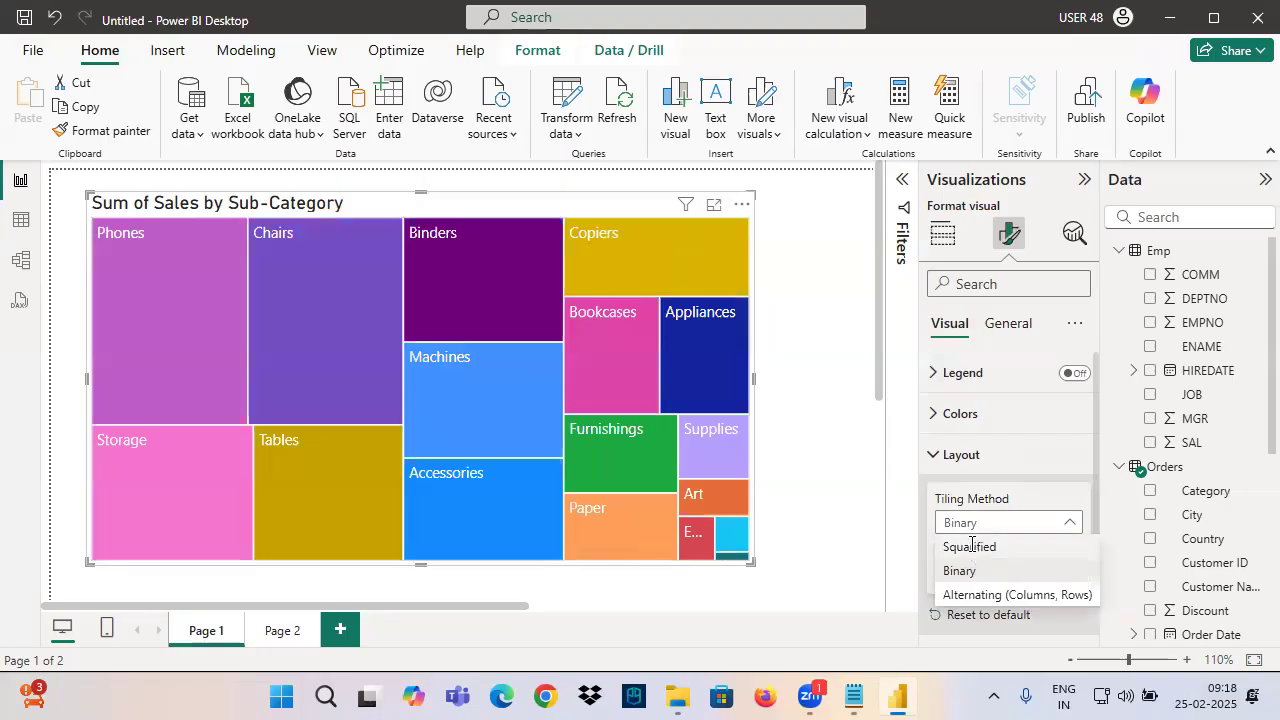
click(969, 547)
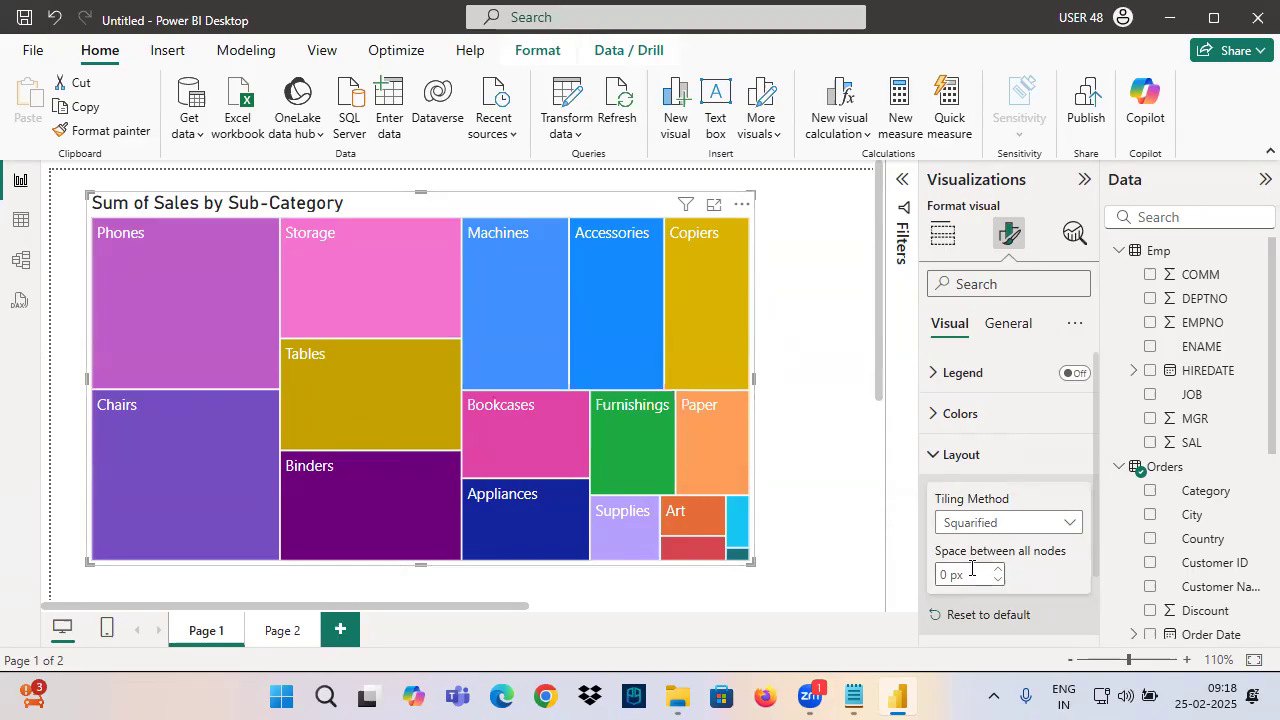
click(980, 522)
click(960, 571)
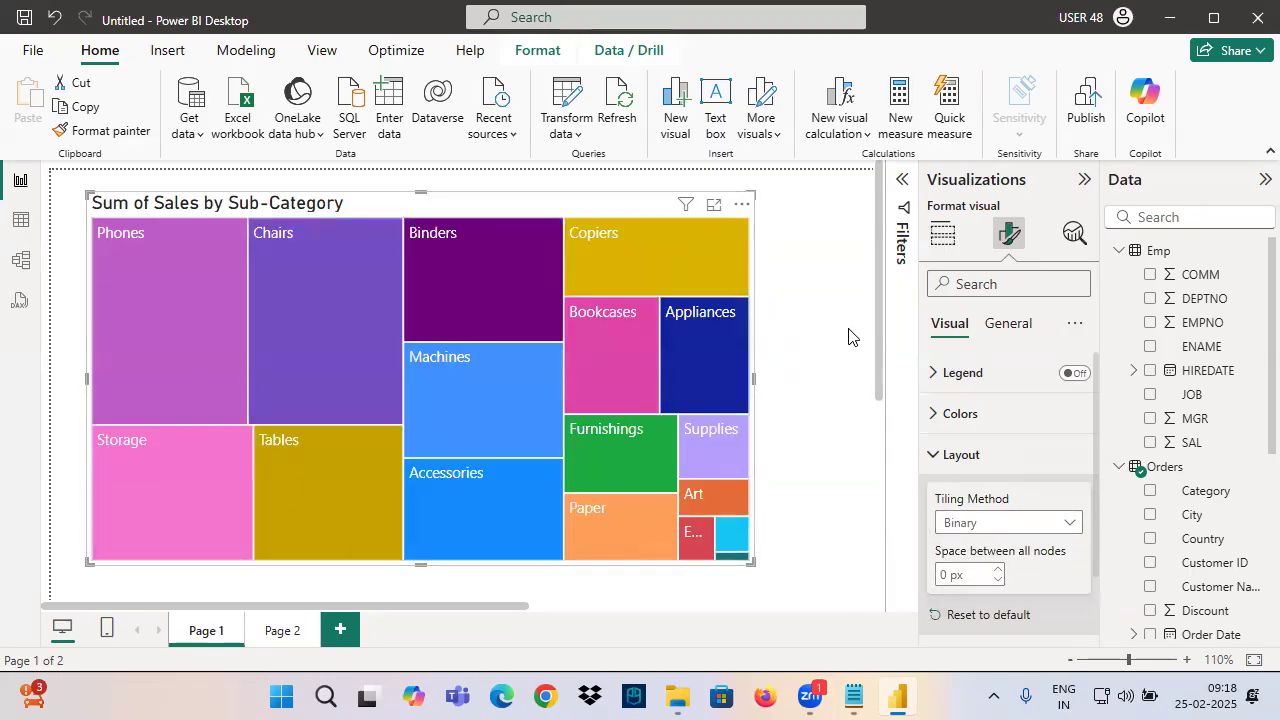
click(937, 520)
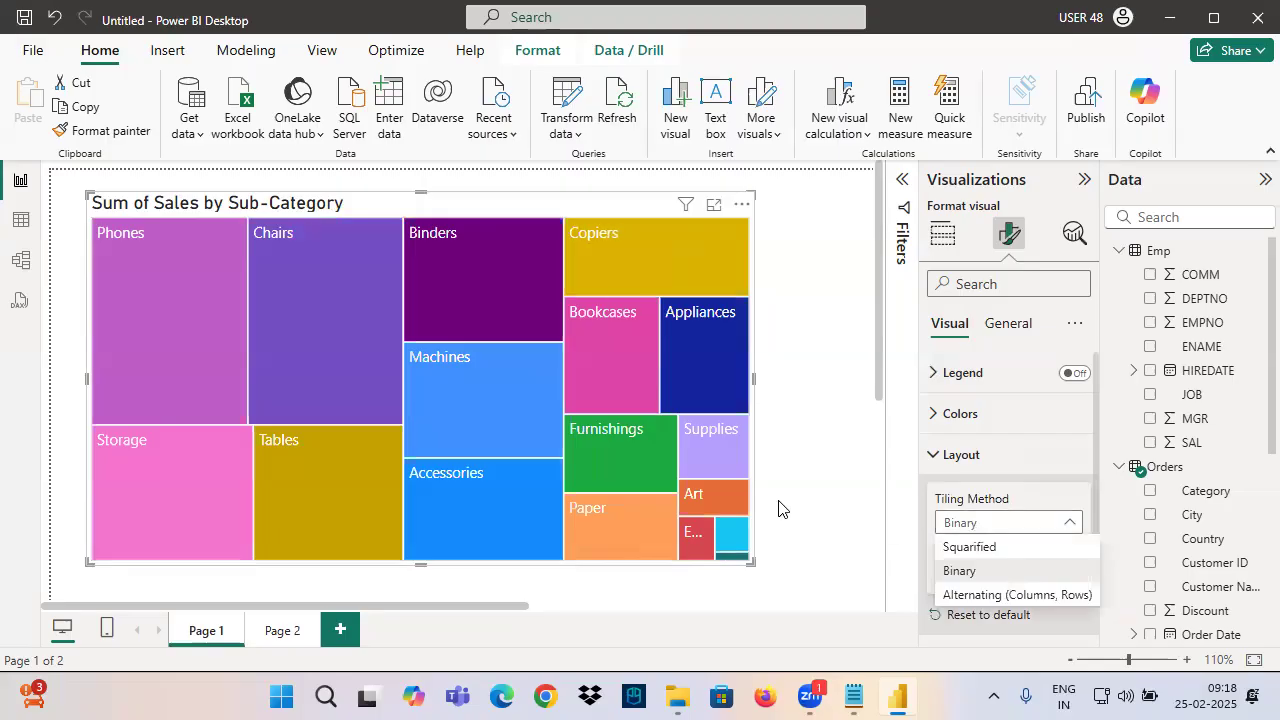
click(961, 454)
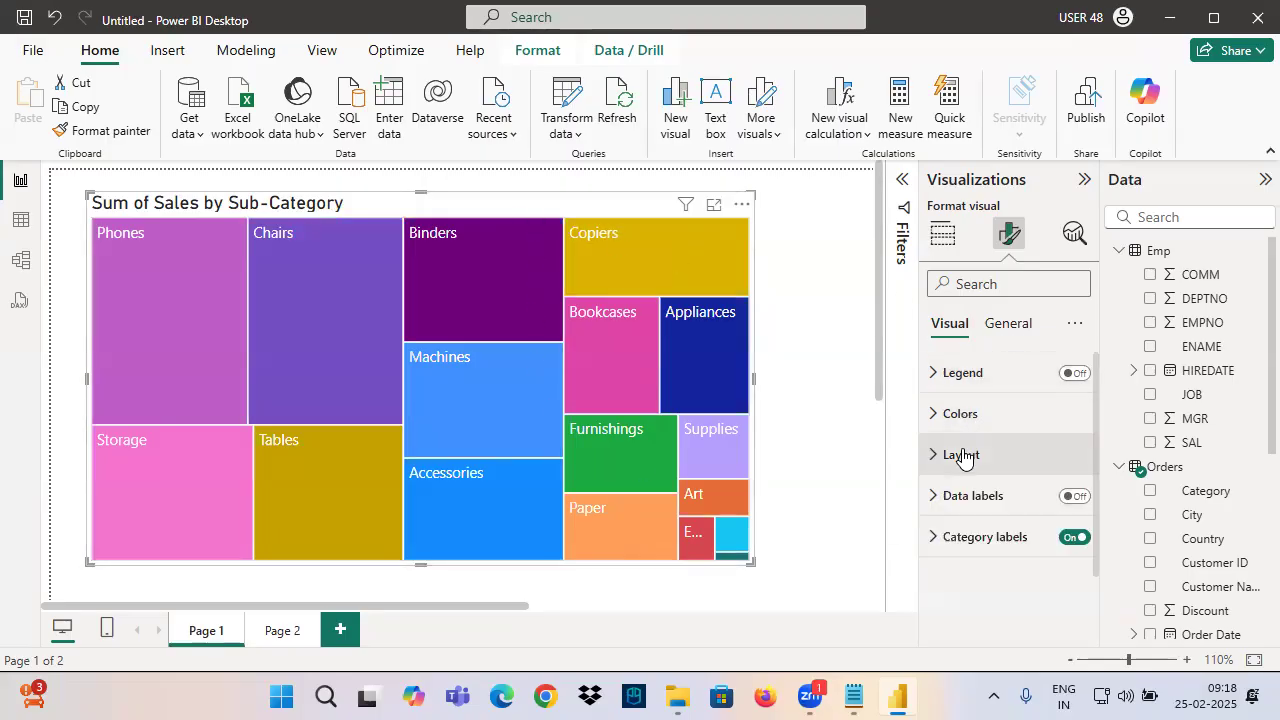
Turn on the treemap's legend and try the Squarified and Alternating (Columns, Rows) tiling methods in the Layout settings
click(1063, 376)
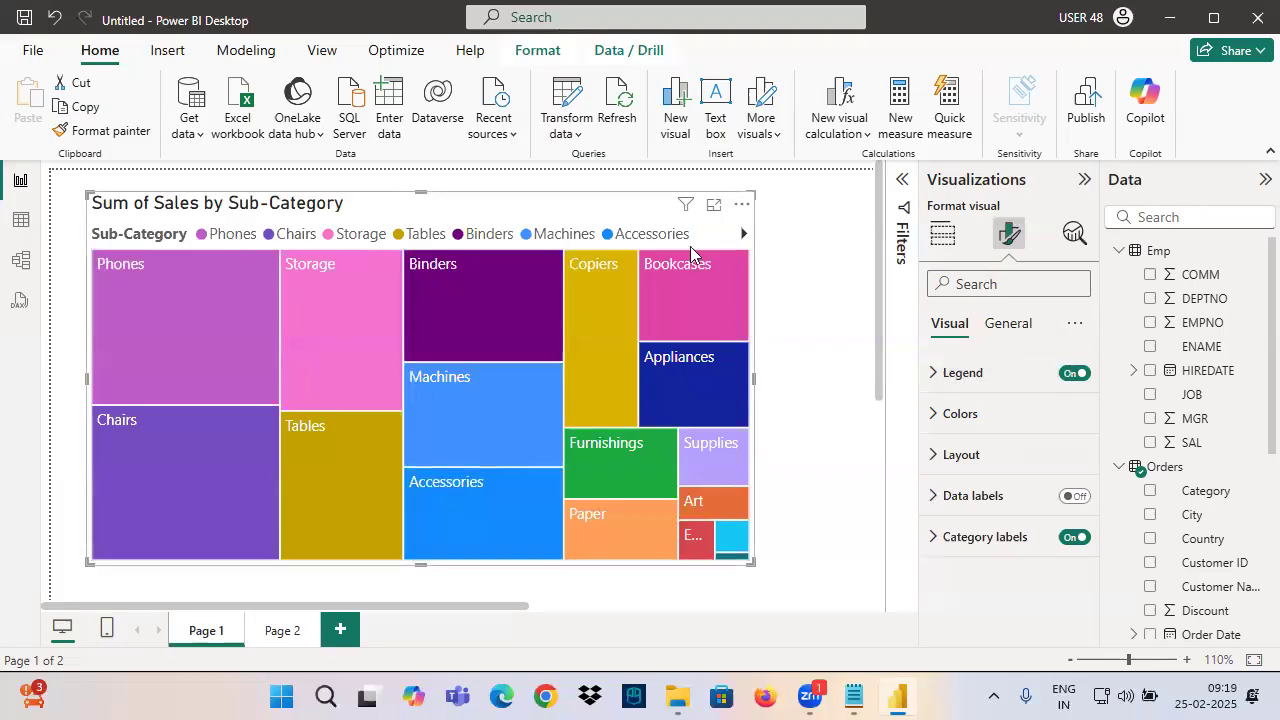
click(962, 454)
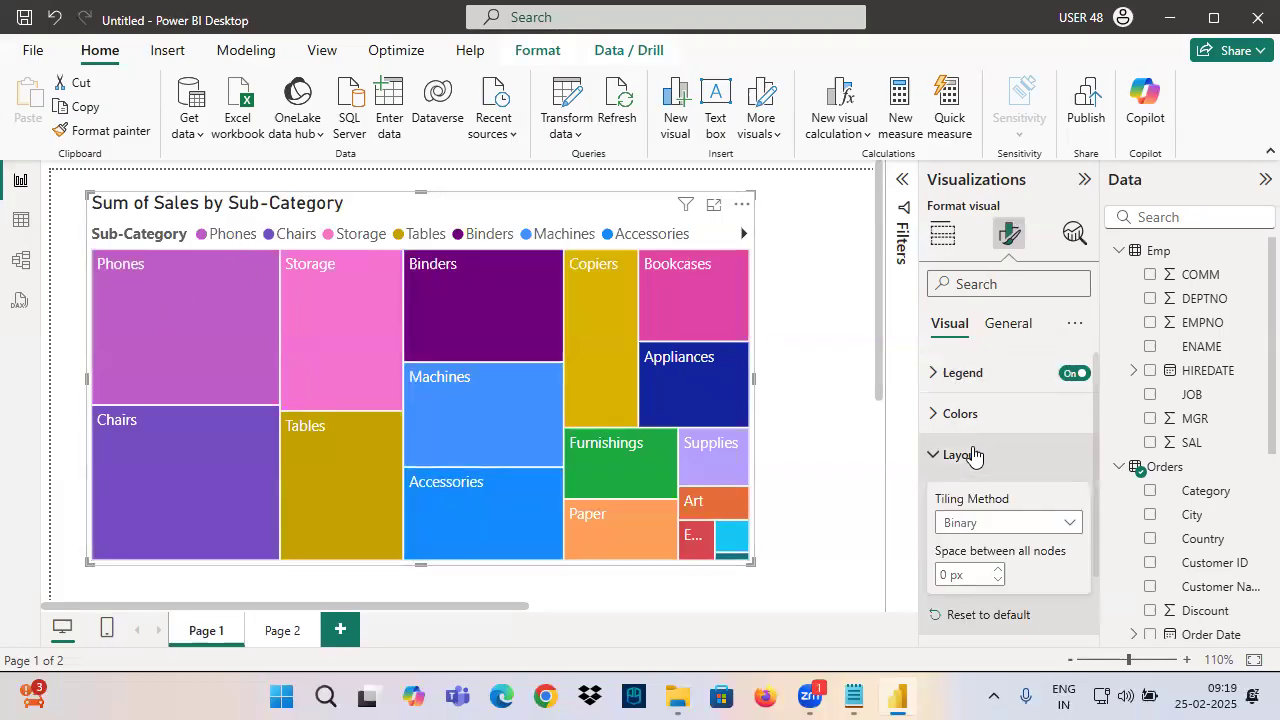
click(972, 523)
click(972, 547)
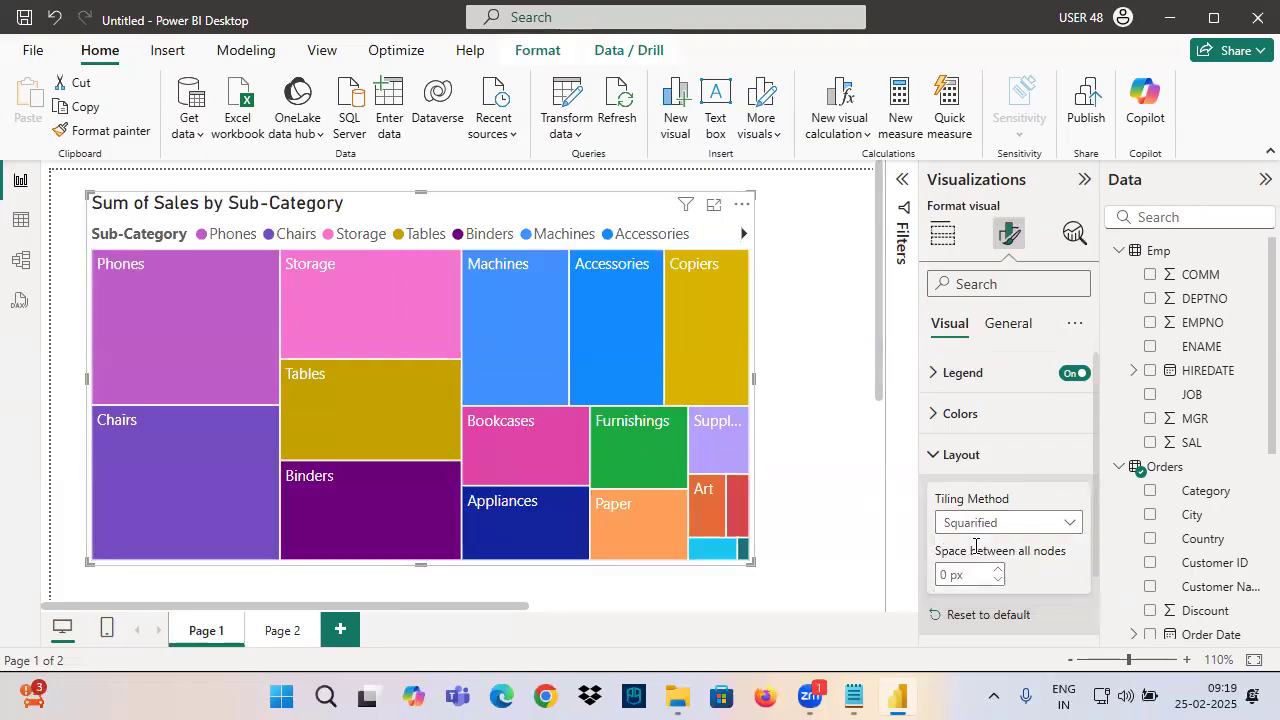
click(988, 524)
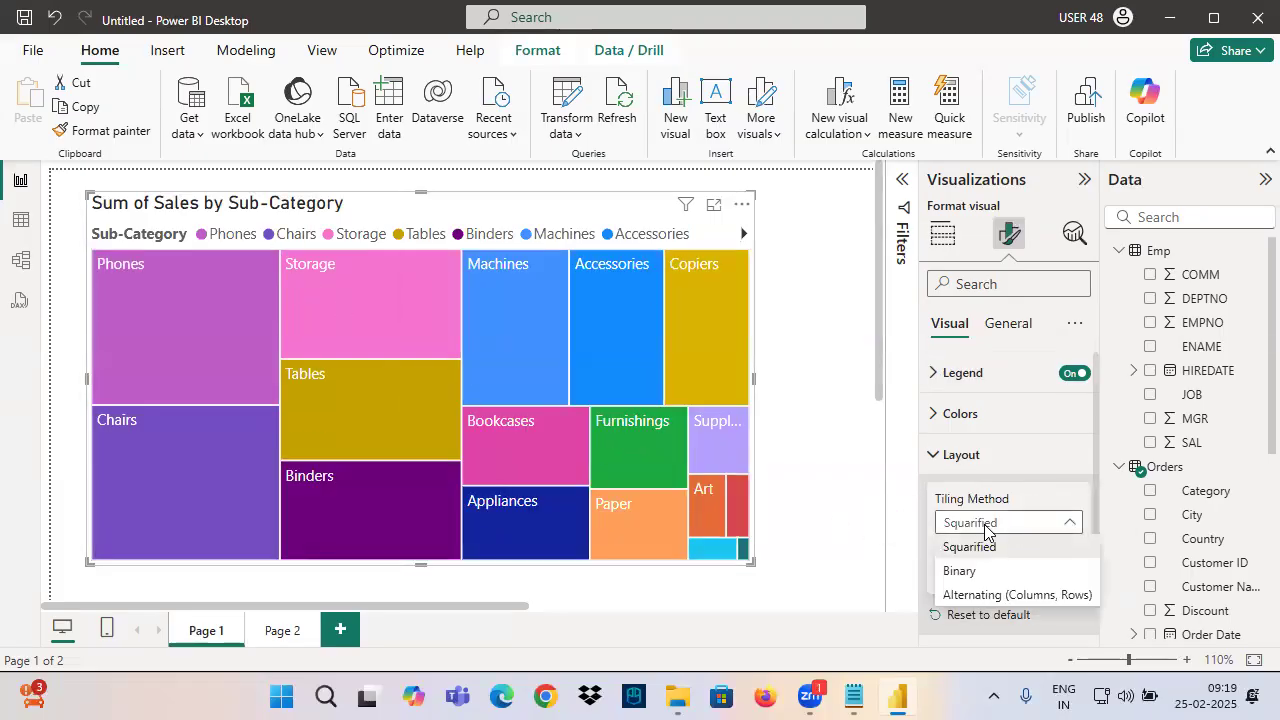
key(Escape)
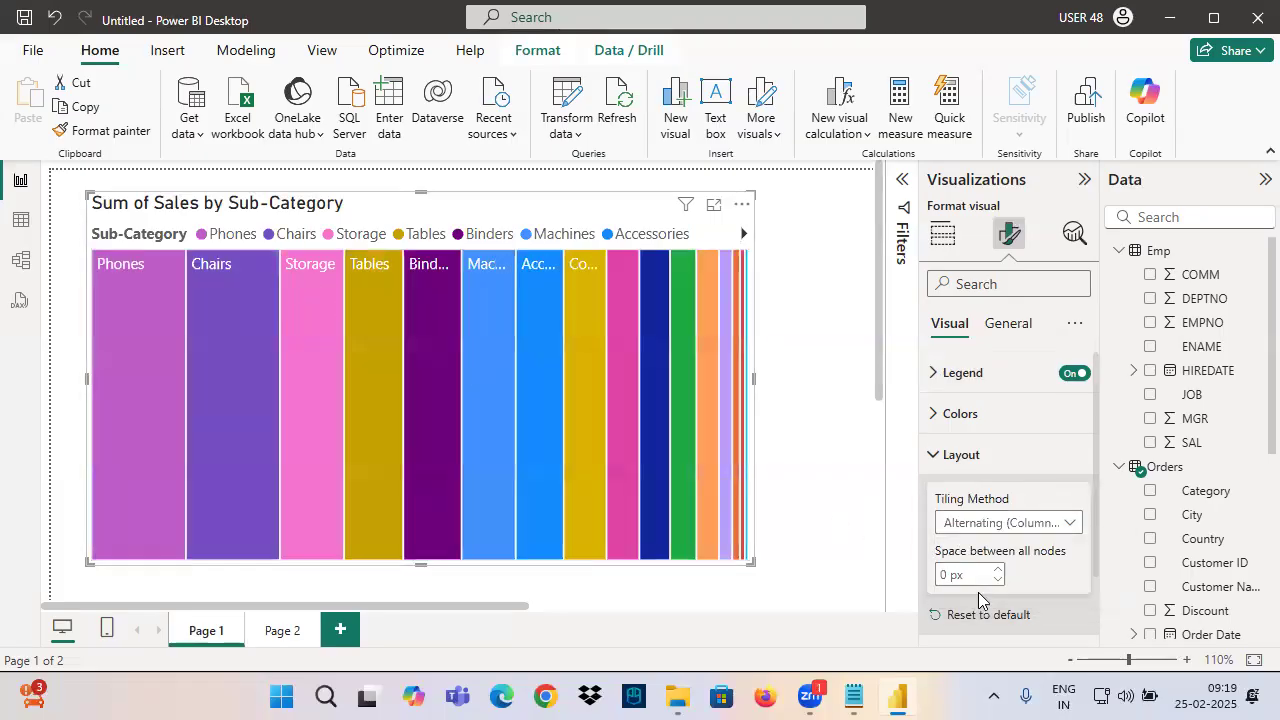
Set the tiling method back to Squarified and inspect the sales of individual treemap tiles such as Phones, Chairs and Tables
click(1020, 524)
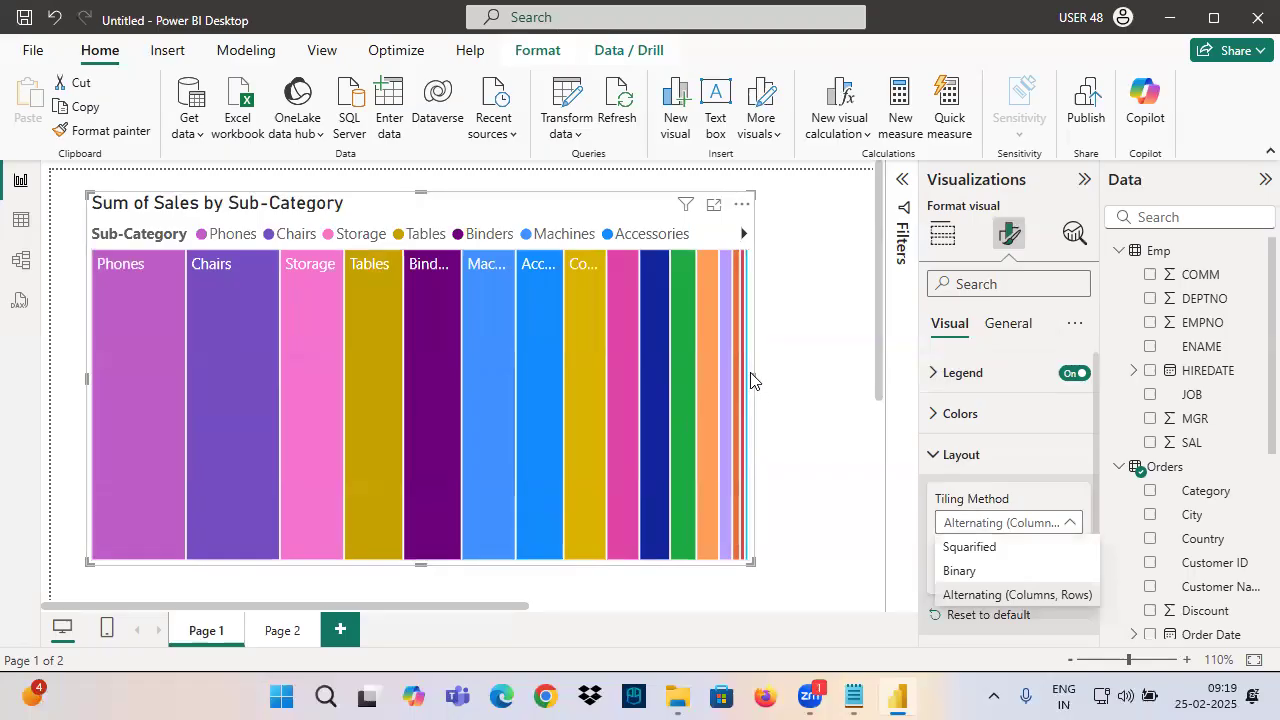
key(Escape)
click(975, 522)
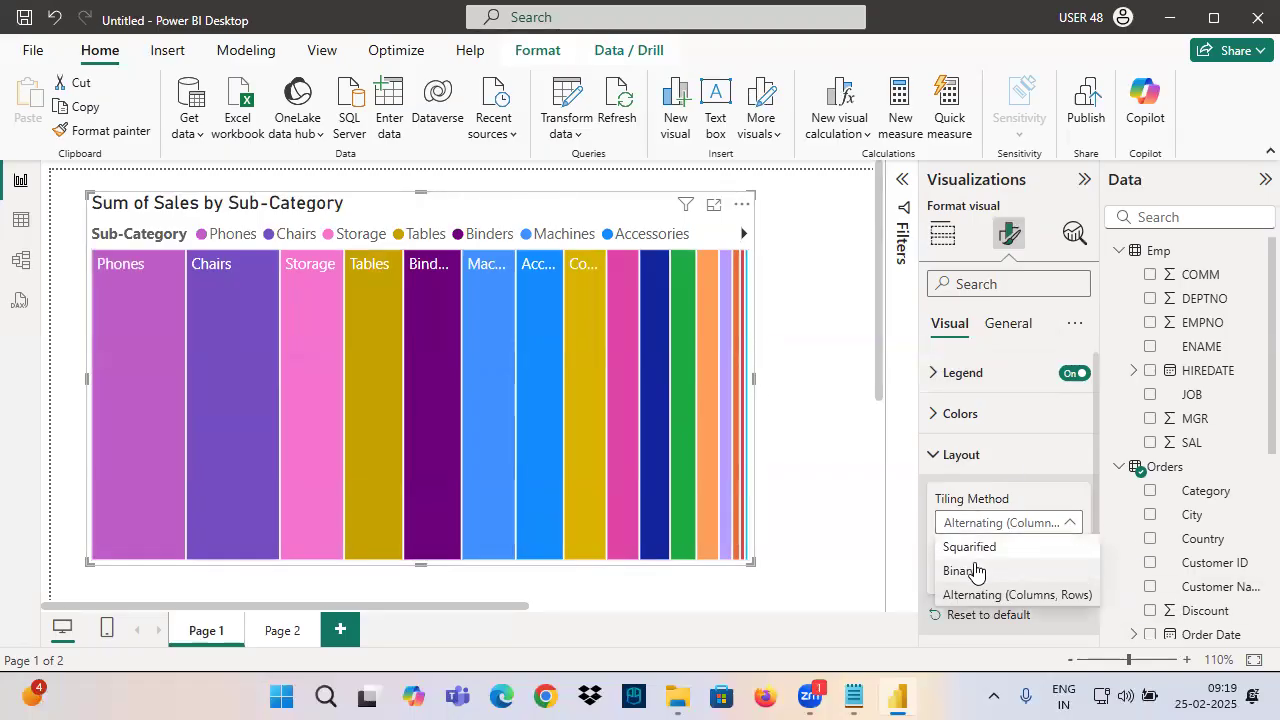
click(969, 547)
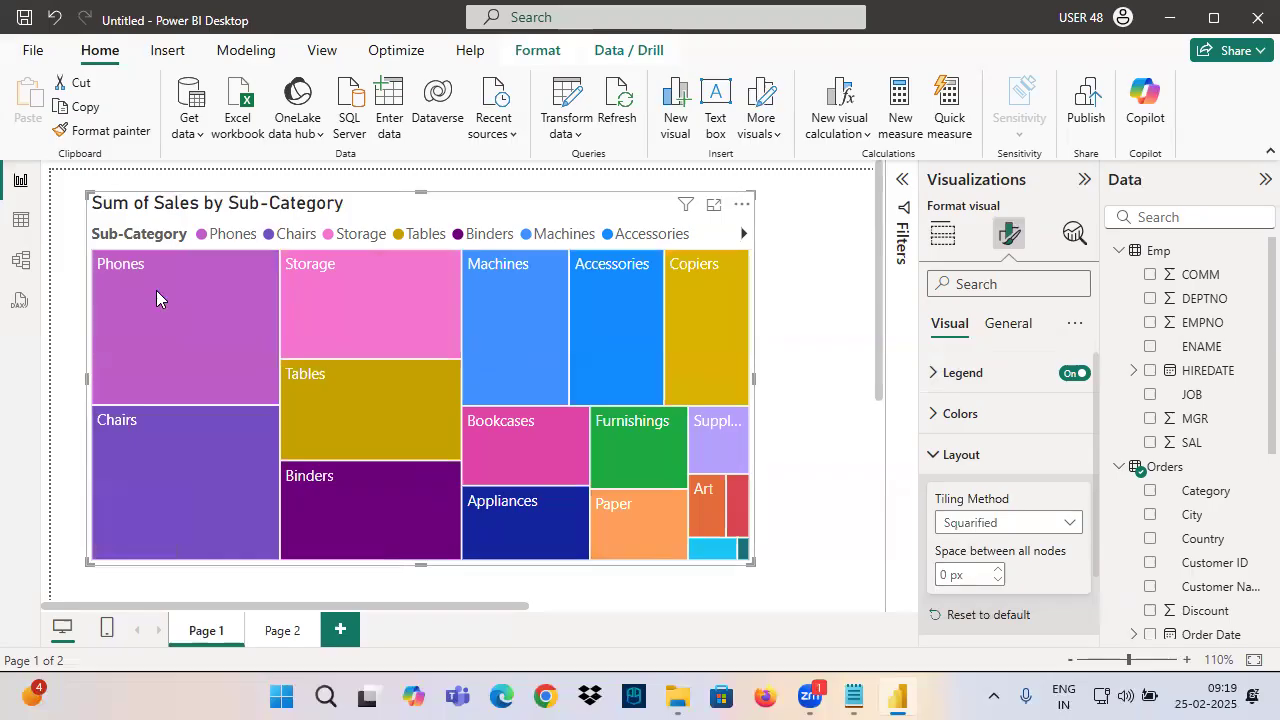
mouse_move(122, 276)
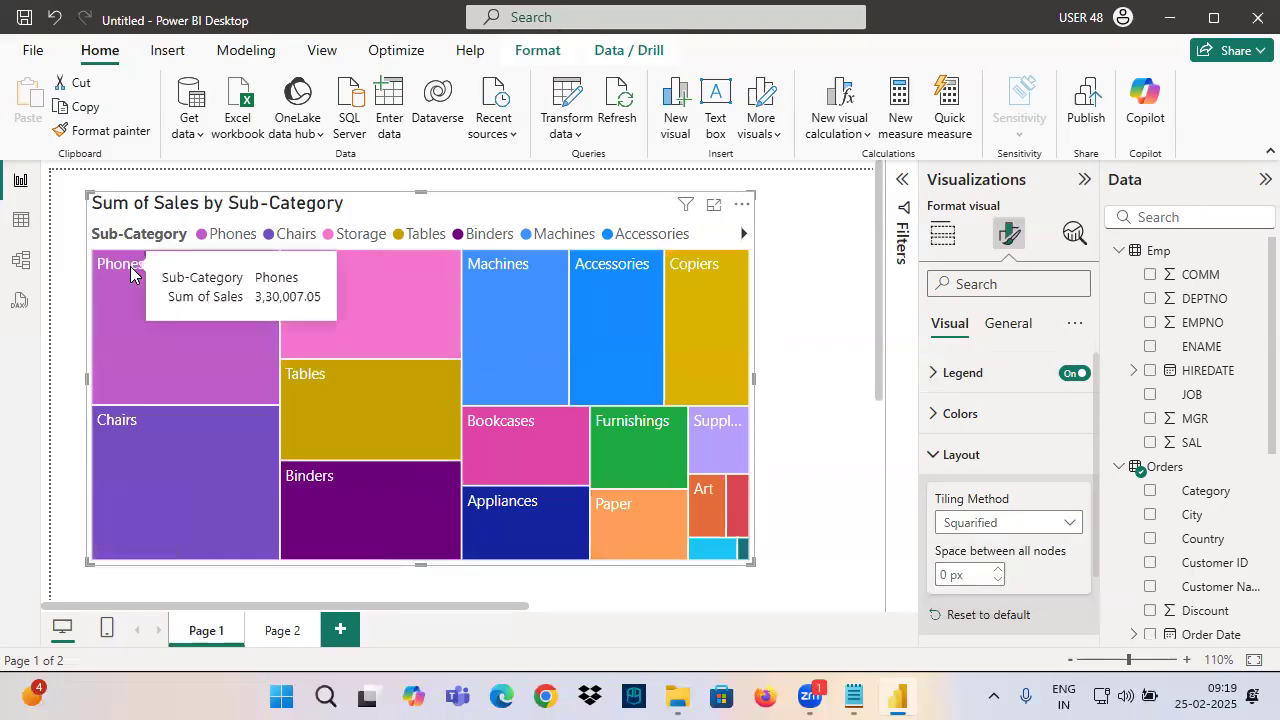
mouse_move(146, 457)
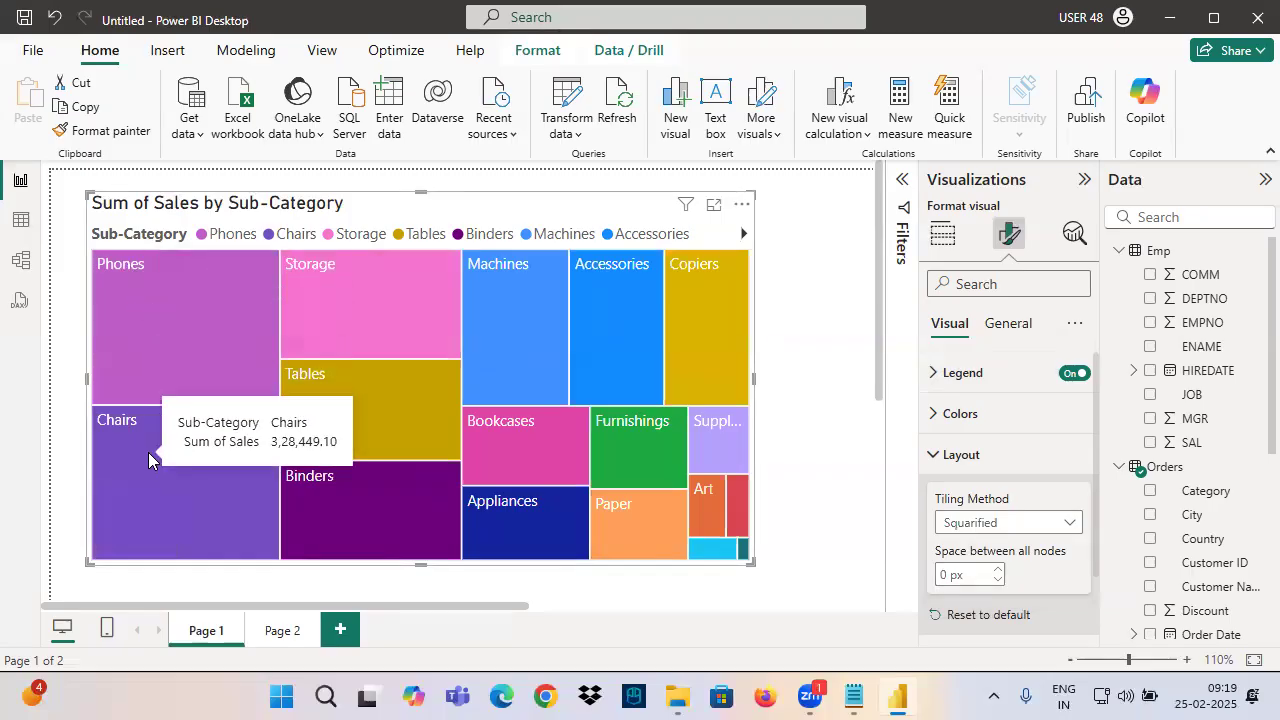
mouse_move(346, 290)
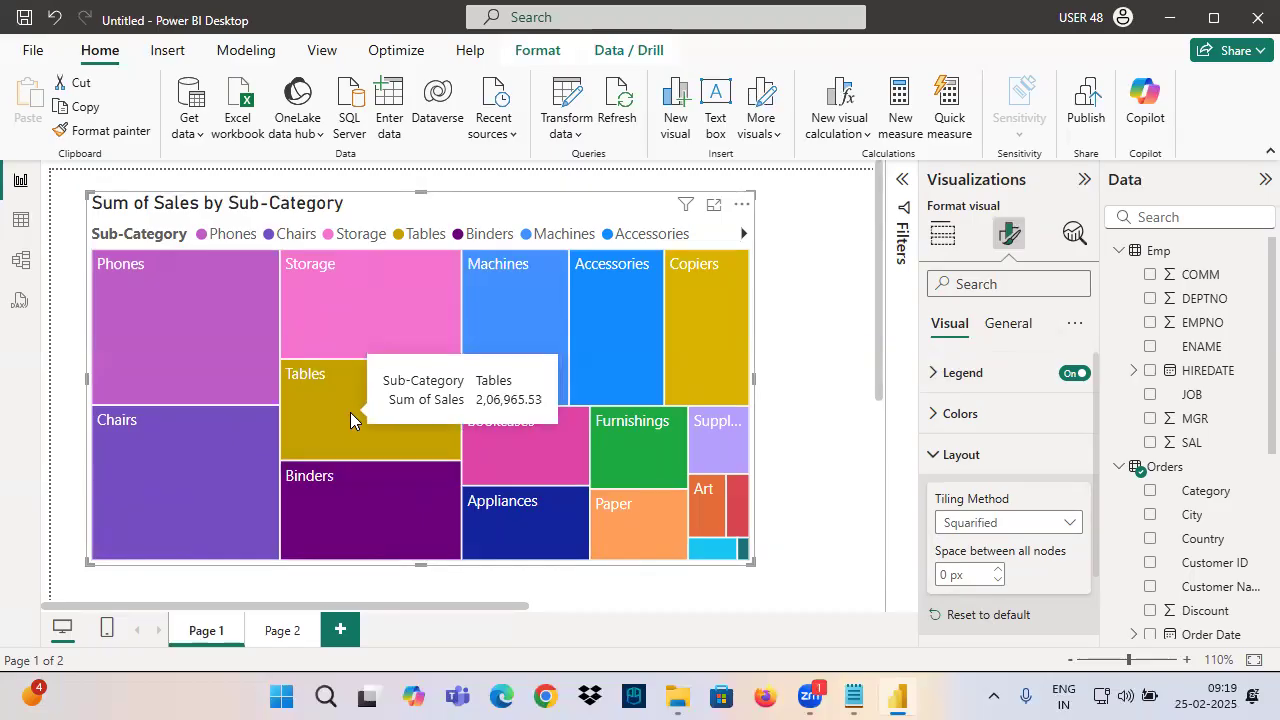
mouse_move(188, 272)
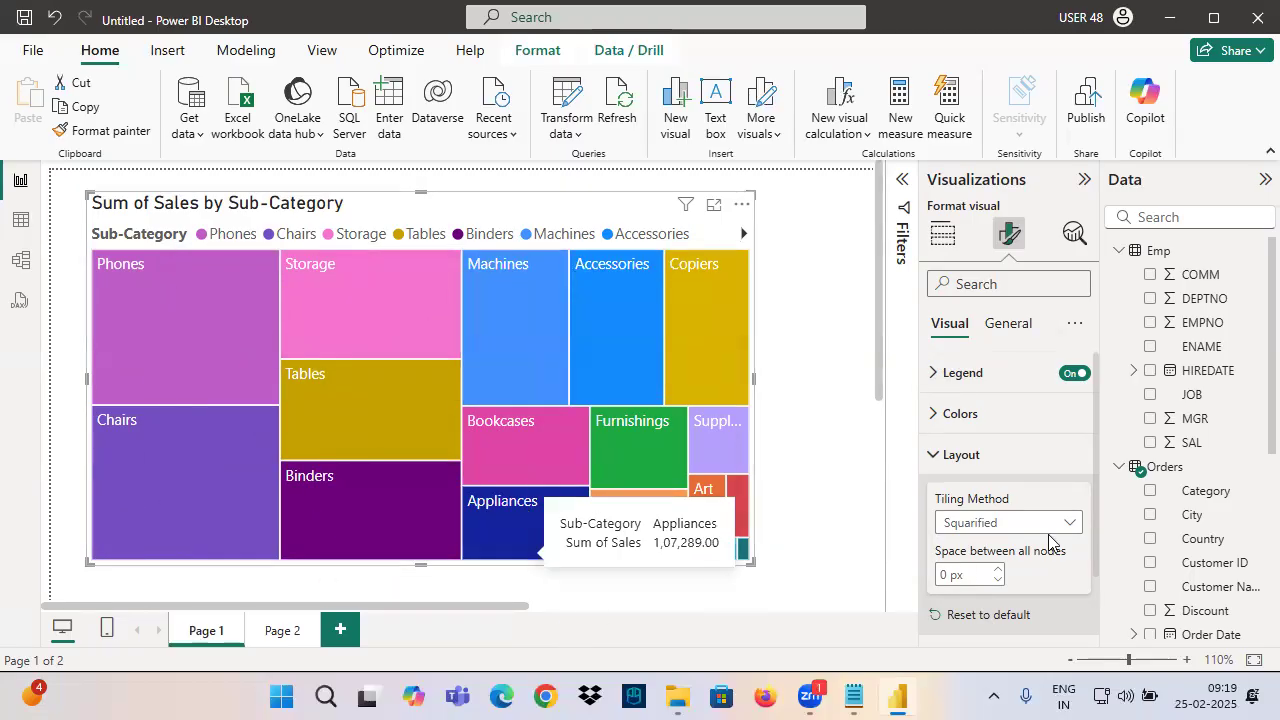
Set the tiling method to Binary, collapse the Layout settings, and turn on the treemap's data labels
click(1010, 526)
click(967, 572)
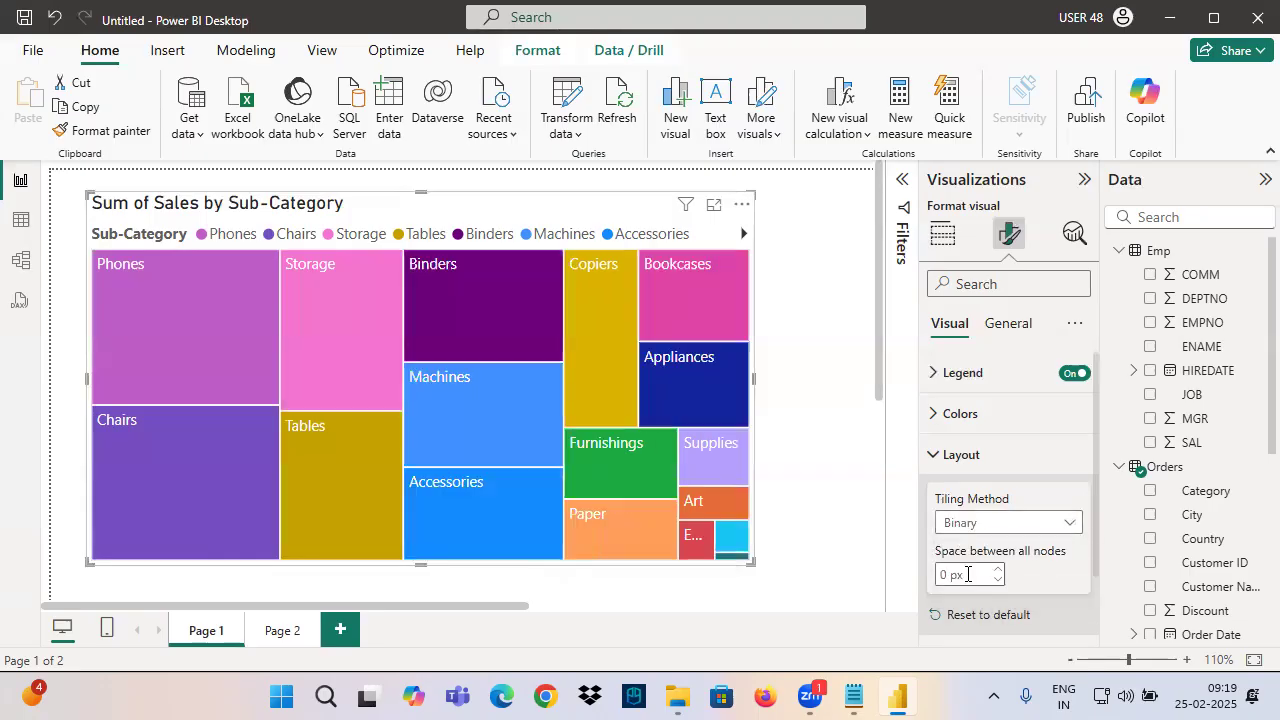
click(952, 454)
click(1077, 497)
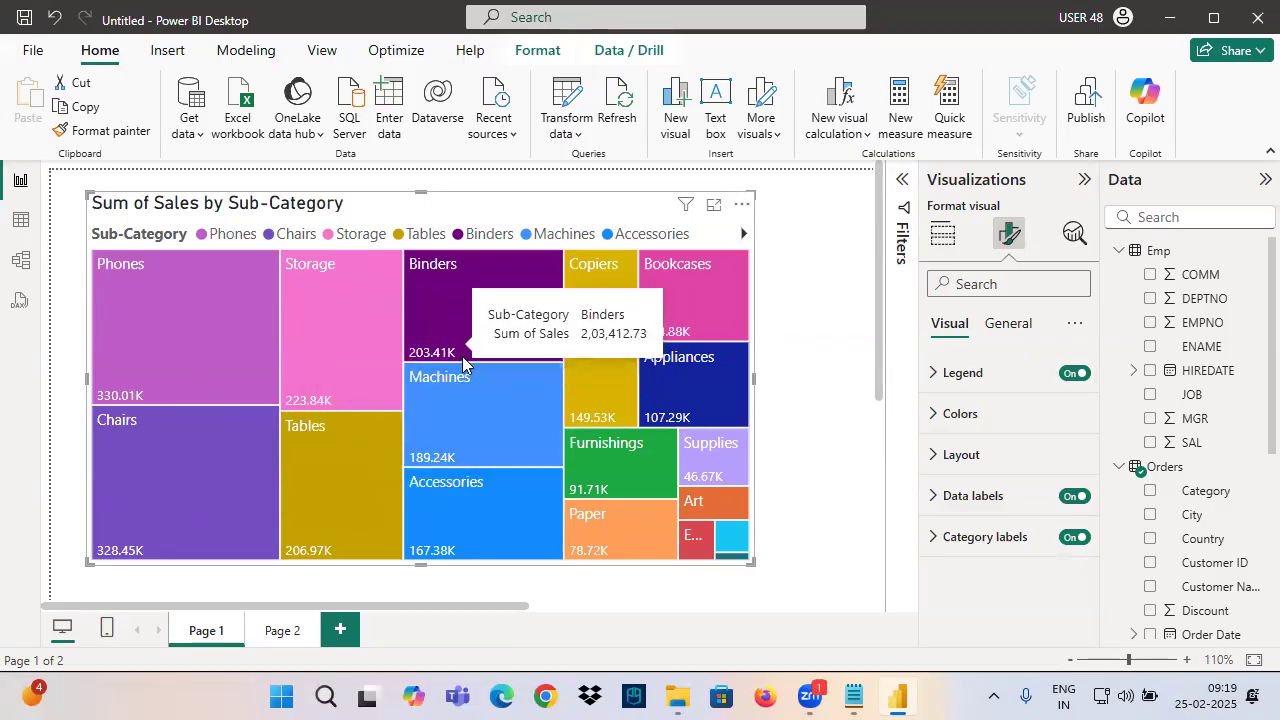
Set the treemap's tiling method to Squarified in the Layout settings
click(958, 455)
click(1000, 522)
click(968, 547)
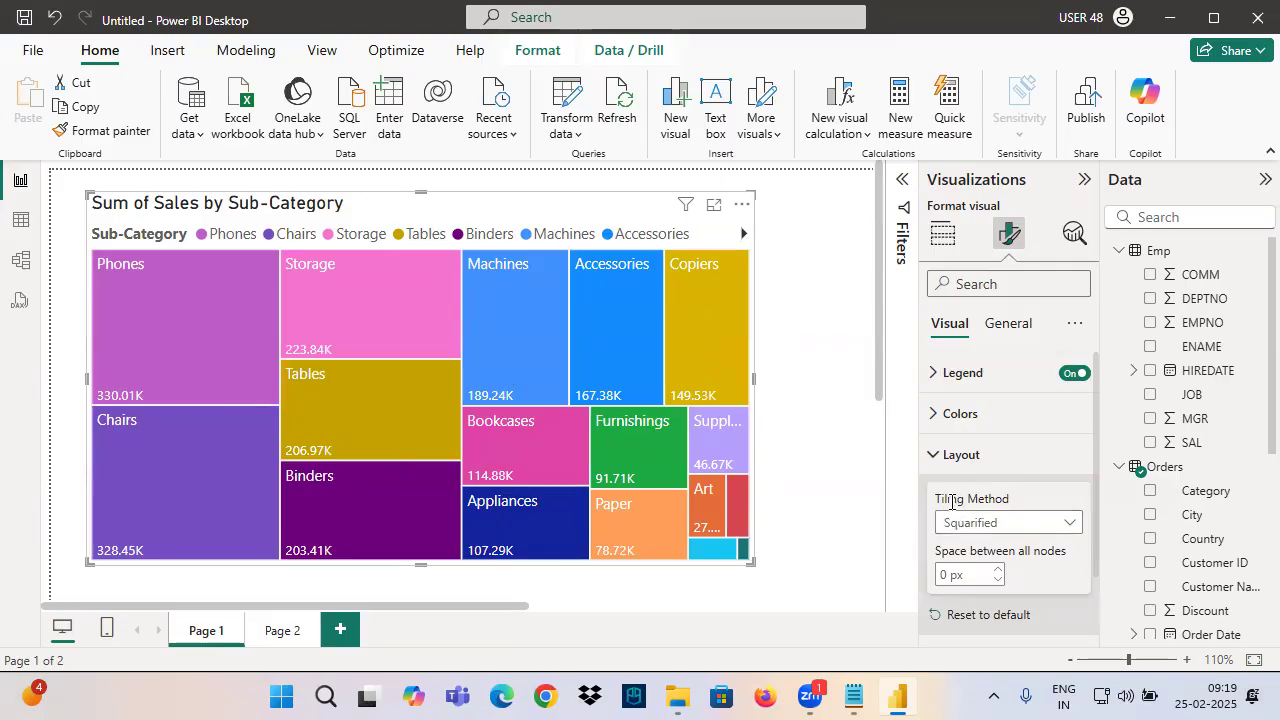
Draw annotation boxes around the Phones, Chairs, Storage, Tables and Binders tiles and circle the Tiling Method setting
drag(92, 251, 278, 402)
drag(90, 400, 281, 557)
drag(366, 313, 469, 356)
drag(283, 359, 475, 462)
drag(290, 456, 458, 562)
mouse_move(943, 505)
mouse_down()
mouse_move(1028, 510)
mouse_move(935, 528)
mouse_move(960, 505)
mouse_up()
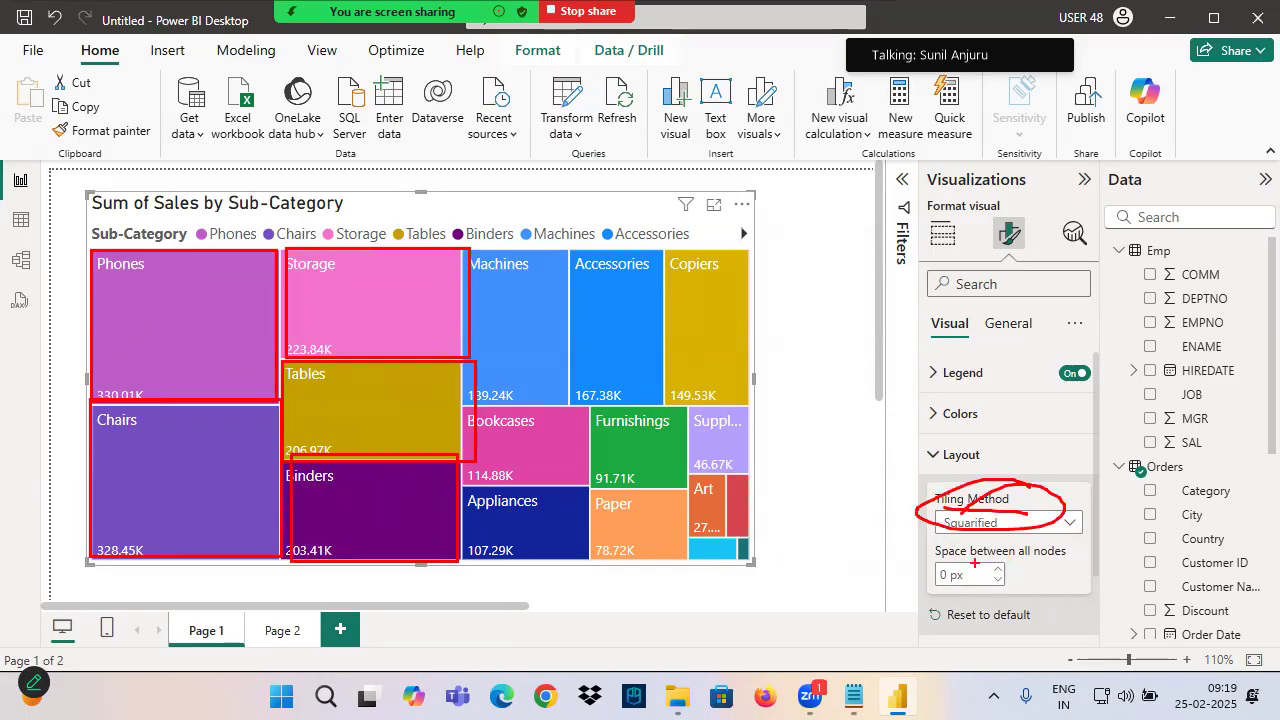
Try the Alternating (Columns, Rows) tiling method on the labelled treemap, return it to Squarified, and collapse the Layout settings
click(975, 522)
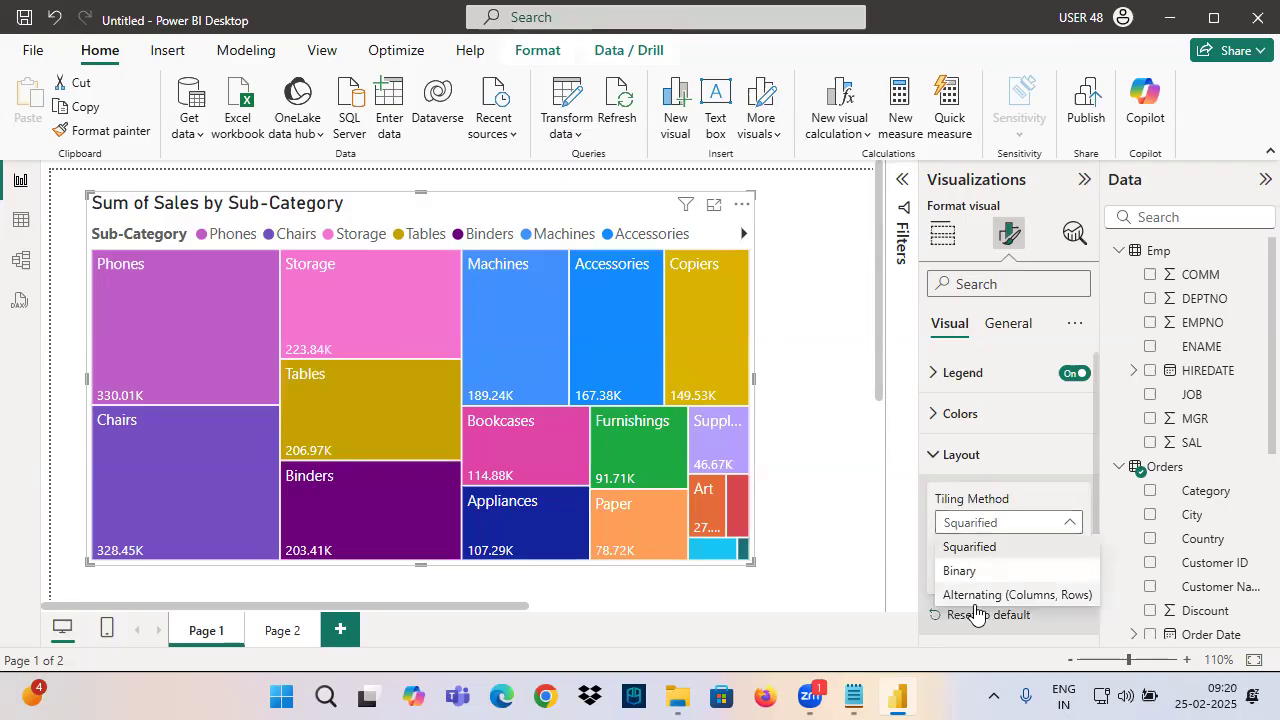
click(1028, 596)
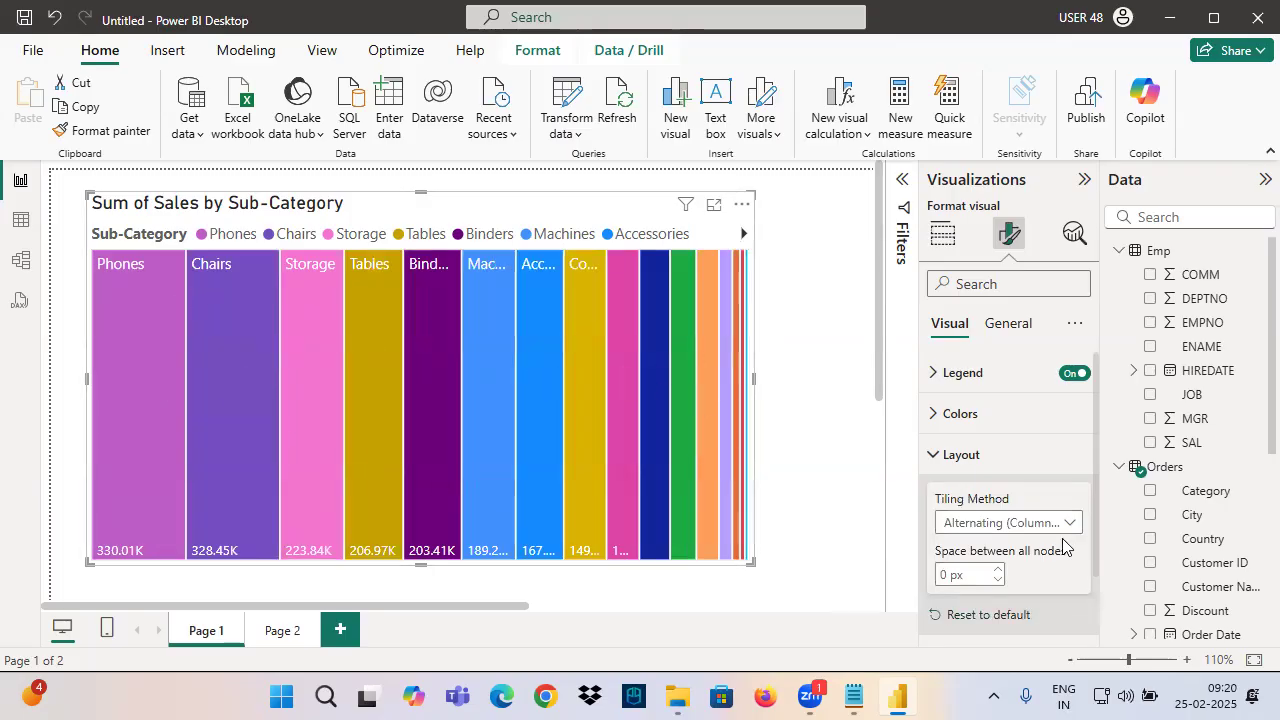
click(971, 524)
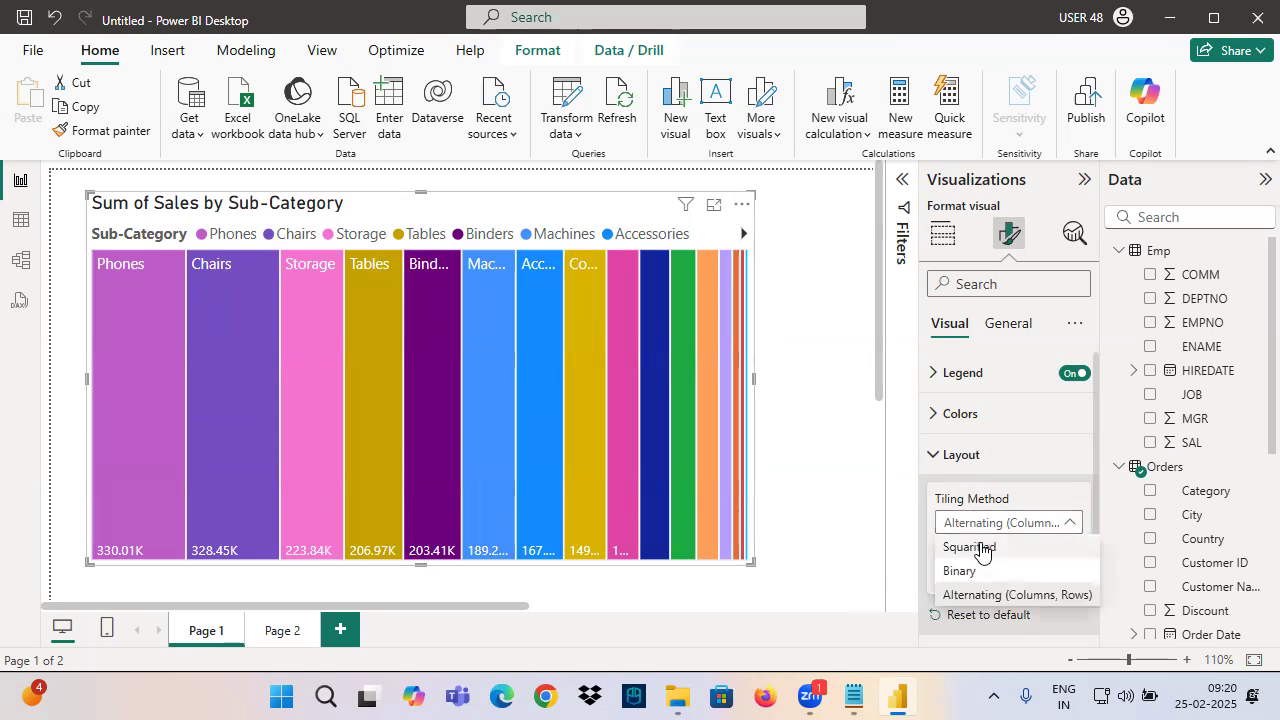
click(975, 549)
click(953, 462)
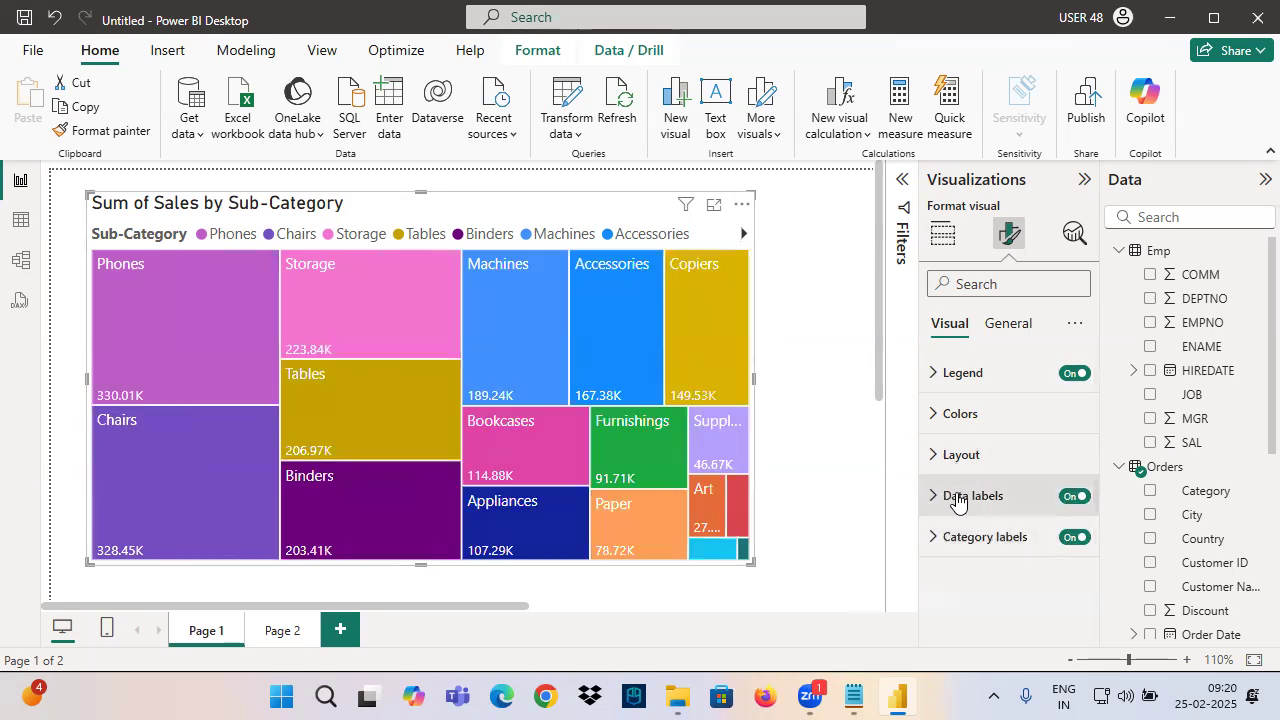
Underline the Data labels option and circle the value labels on the Phones, Chairs and Storage tiles with annotations
drag(935, 512, 1008, 497)
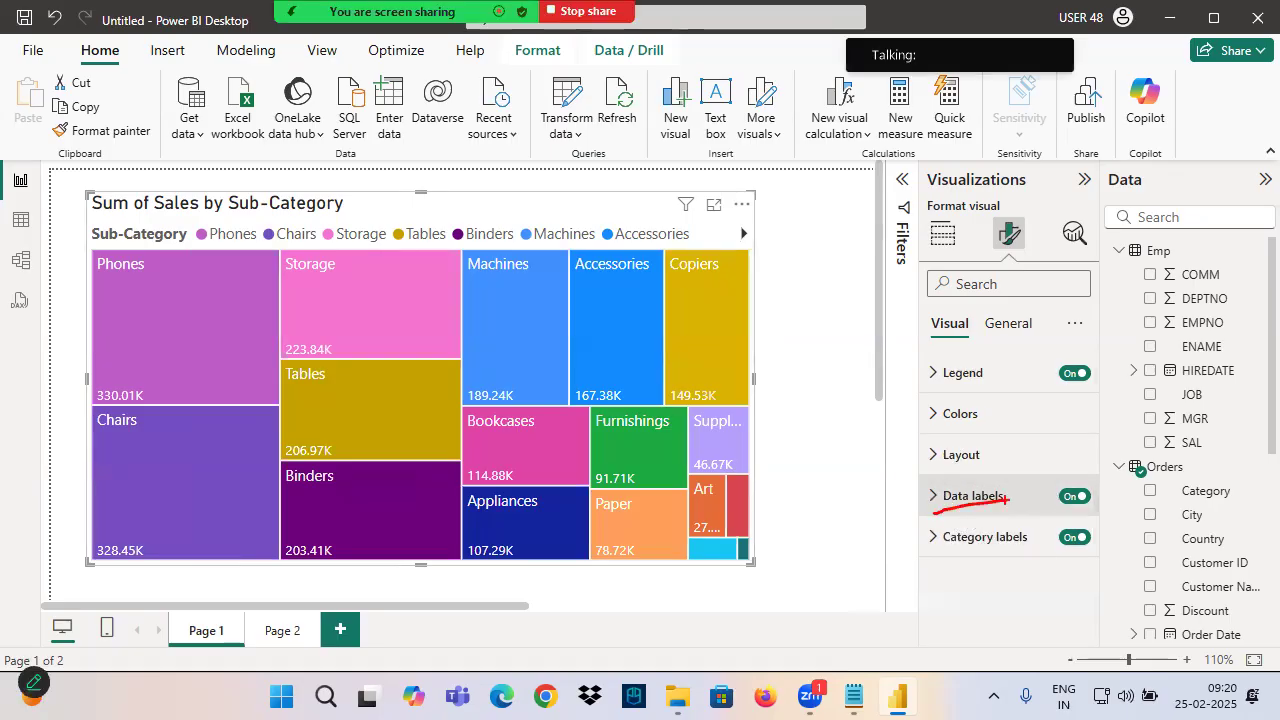
drag(102, 398, 168, 382)
mouse_move(150, 522)
mouse_down()
mouse_move(78, 540)
mouse_move(165, 512)
mouse_up()
drag(329, 336, 330, 331)
drag(973, 516, 1037, 511)
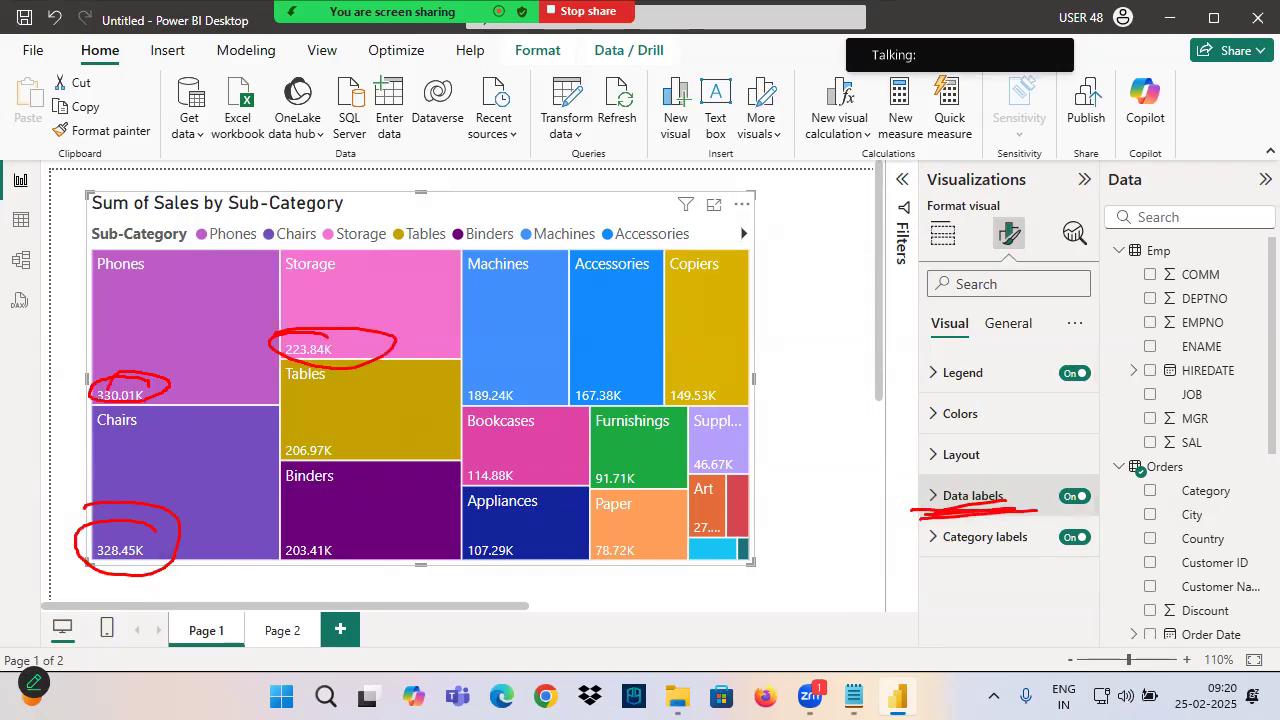
Underline the Category labels option and circle the names on the Phones, Chairs and Binders tiles with annotations
drag(917, 551, 1030, 549)
drag(914, 564, 1028, 558)
mouse_move(145, 258)
mouse_down()
mouse_move(176, 266)
mouse_move(132, 288)
mouse_move(218, 234)
mouse_up()
drag(126, 447, 197, 372)
drag(292, 486, 342, 485)
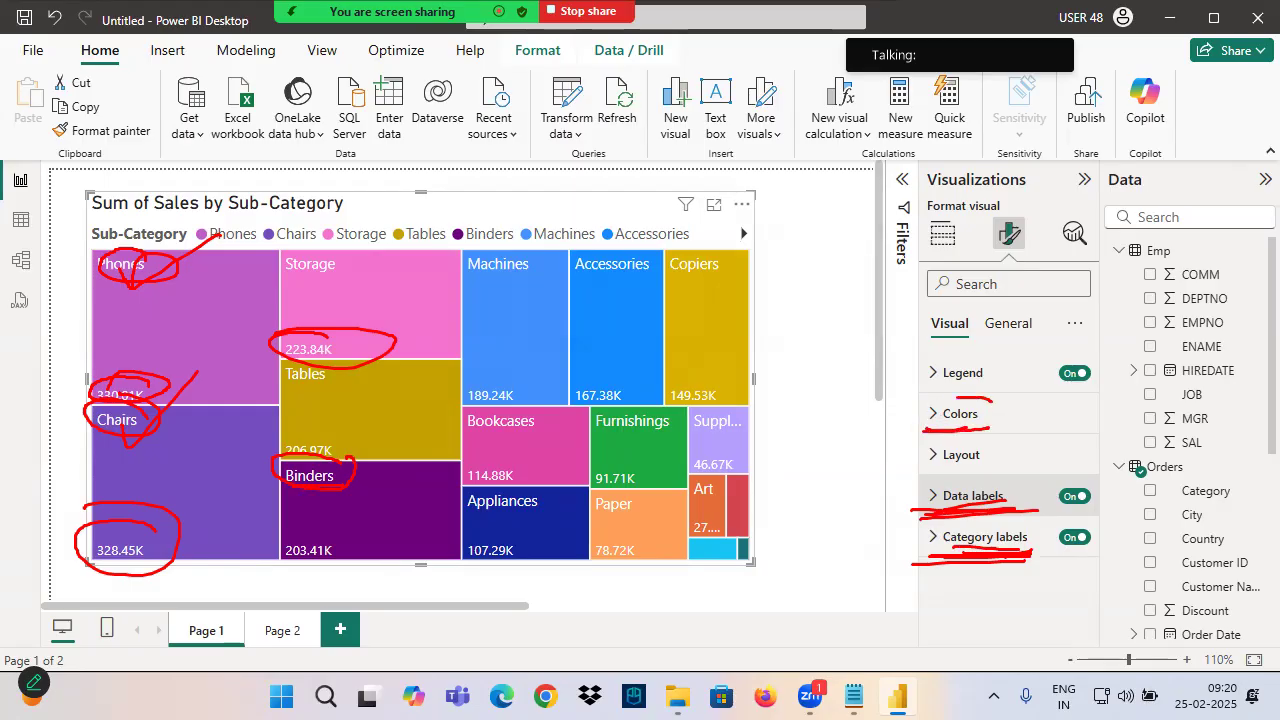
Expand the treemap's Colors settings, review the colour entries for each sub-category, and turn off the legend
click(939, 430)
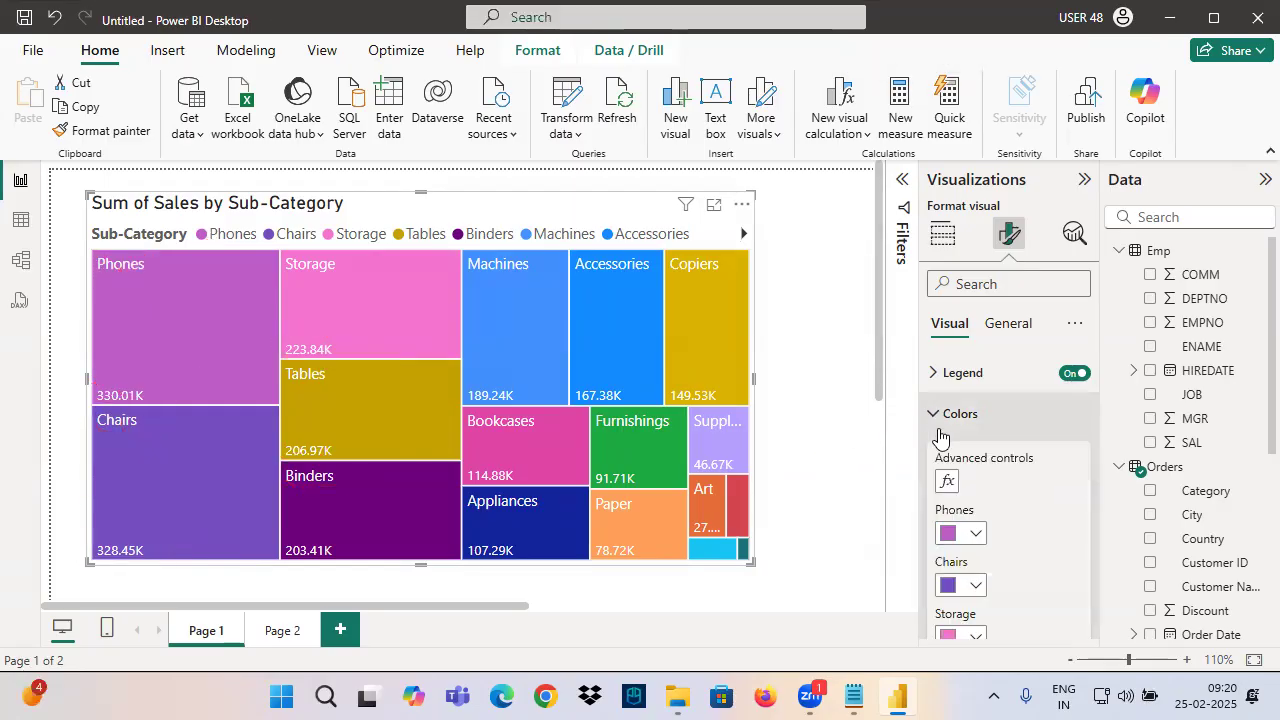
scroll(952, 594, down, 1)
scroll(952, 594, down, 2)
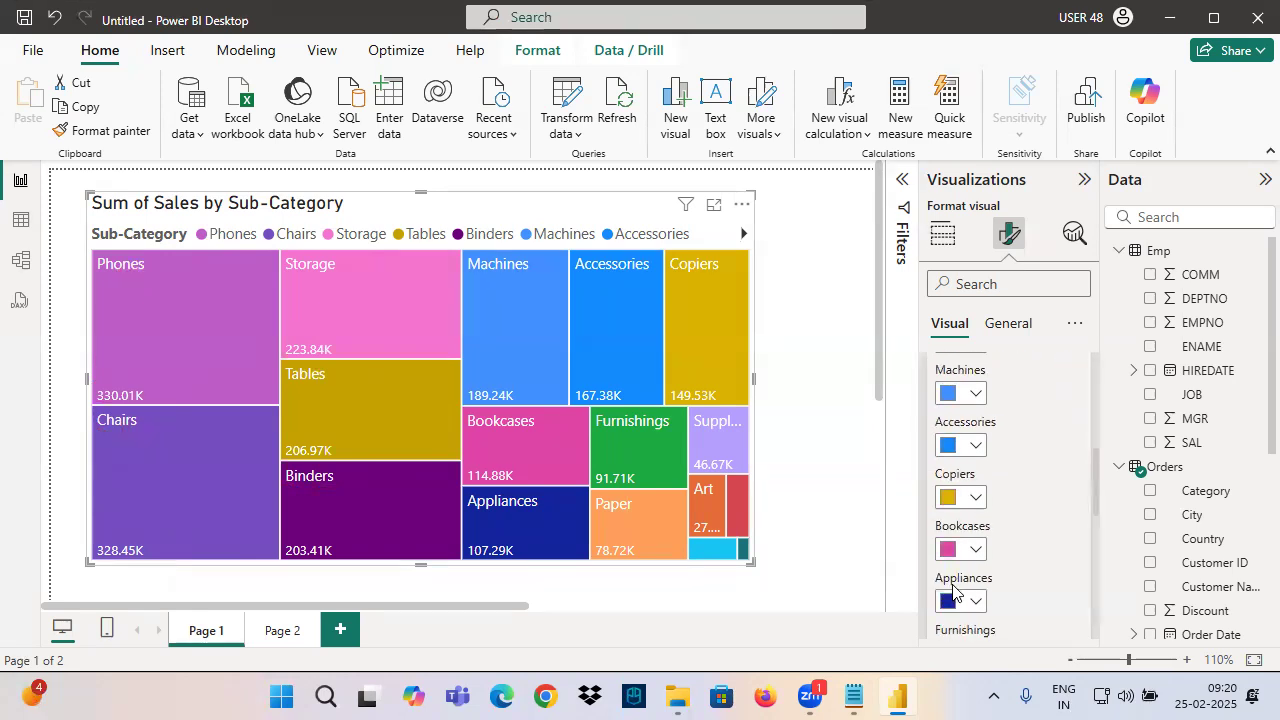
scroll(952, 590, up, 3)
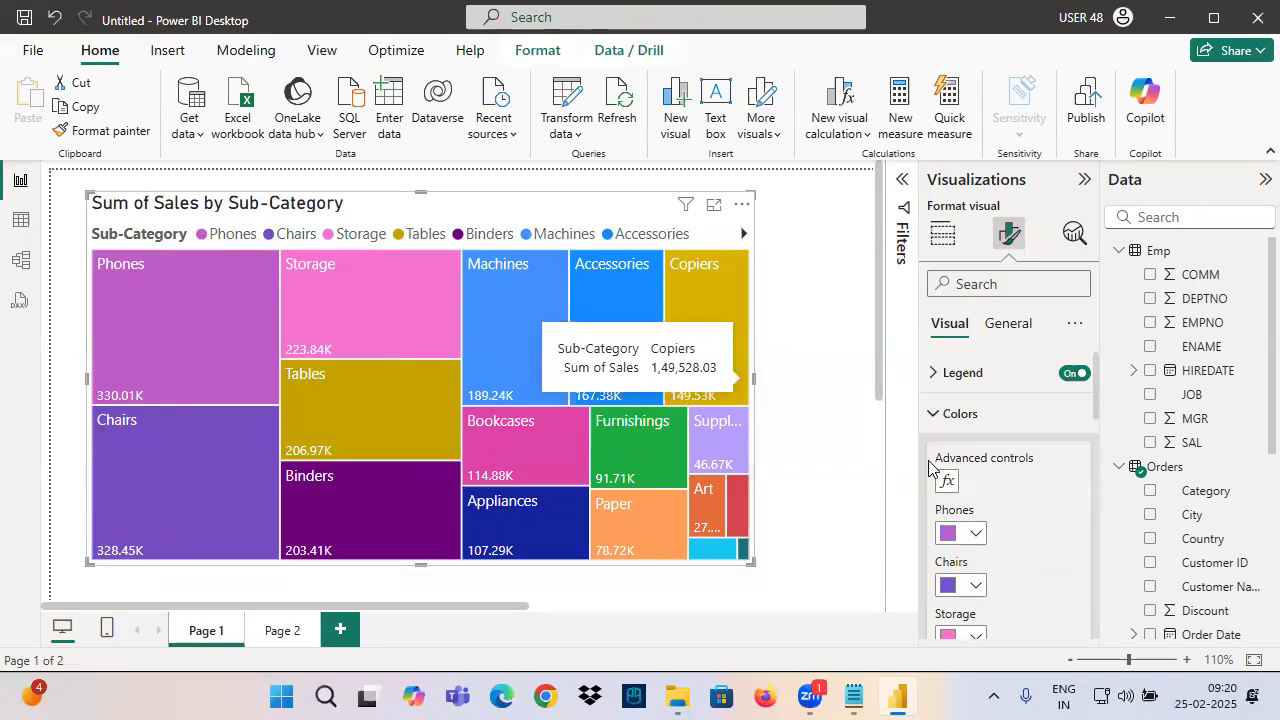
click(1074, 373)
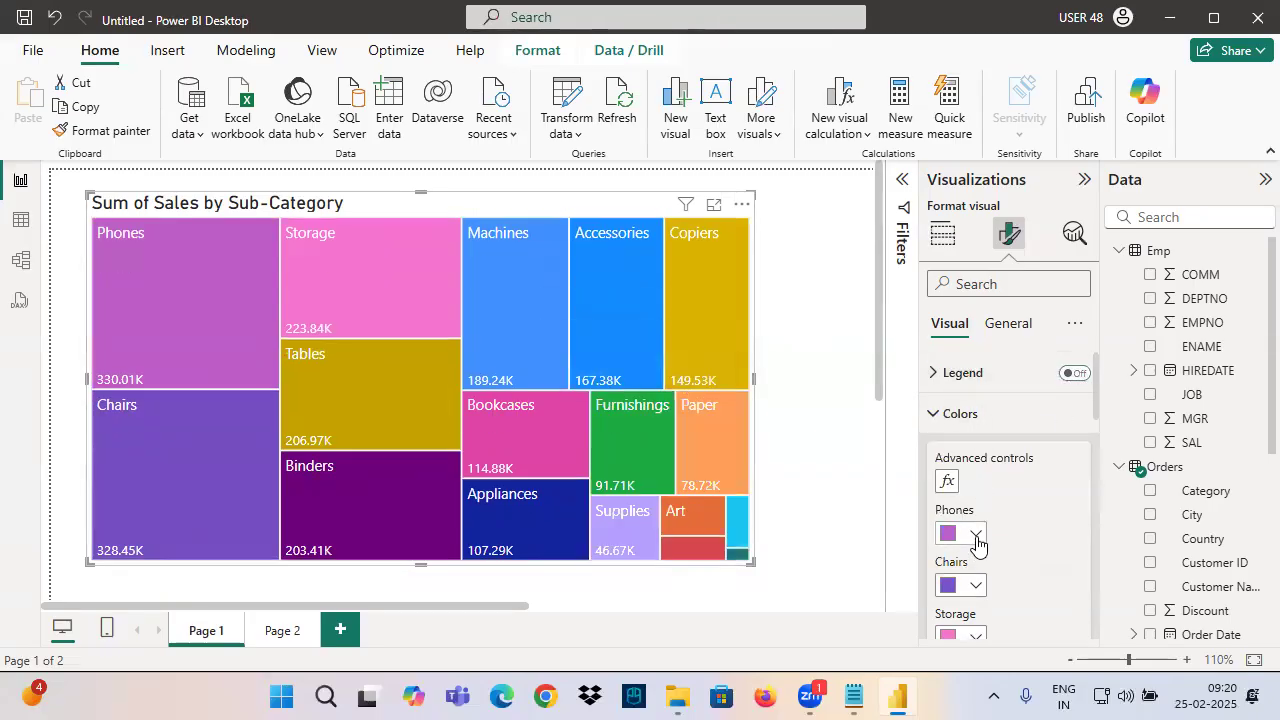
Recolour the Phones tile light orange, then reset the treemap's Colors settings to default
click(975, 533)
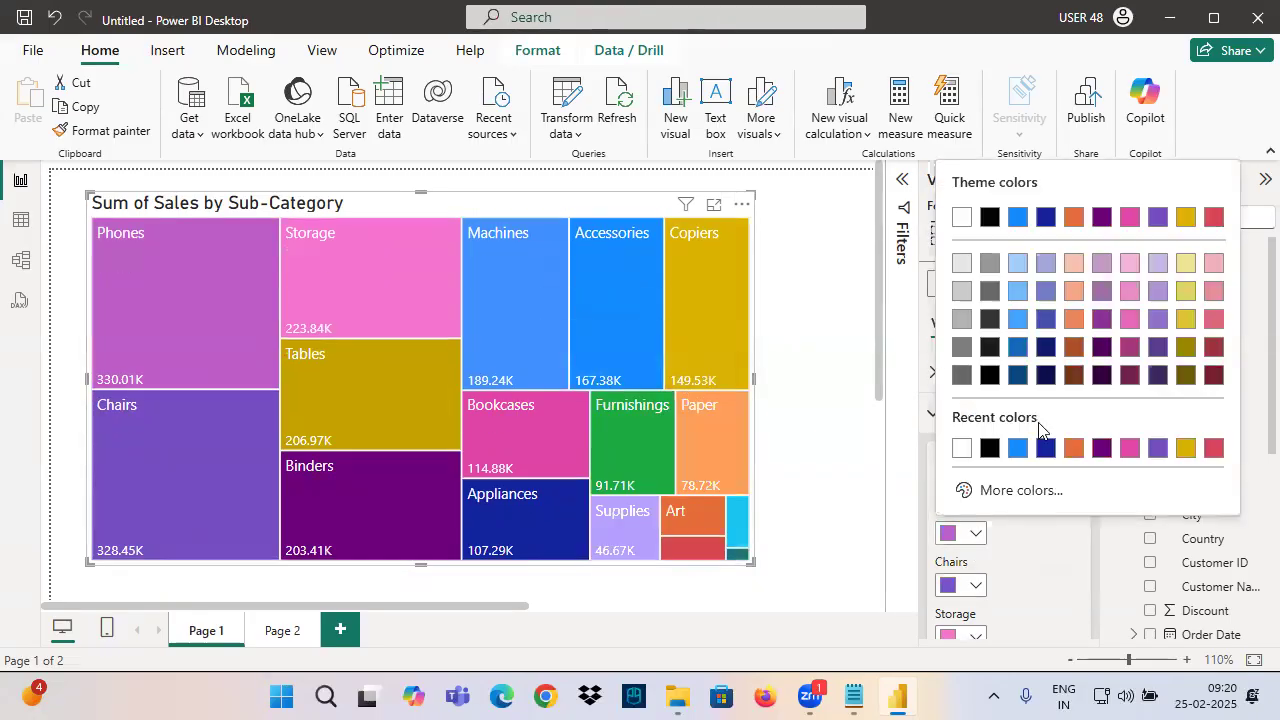
click(1074, 261)
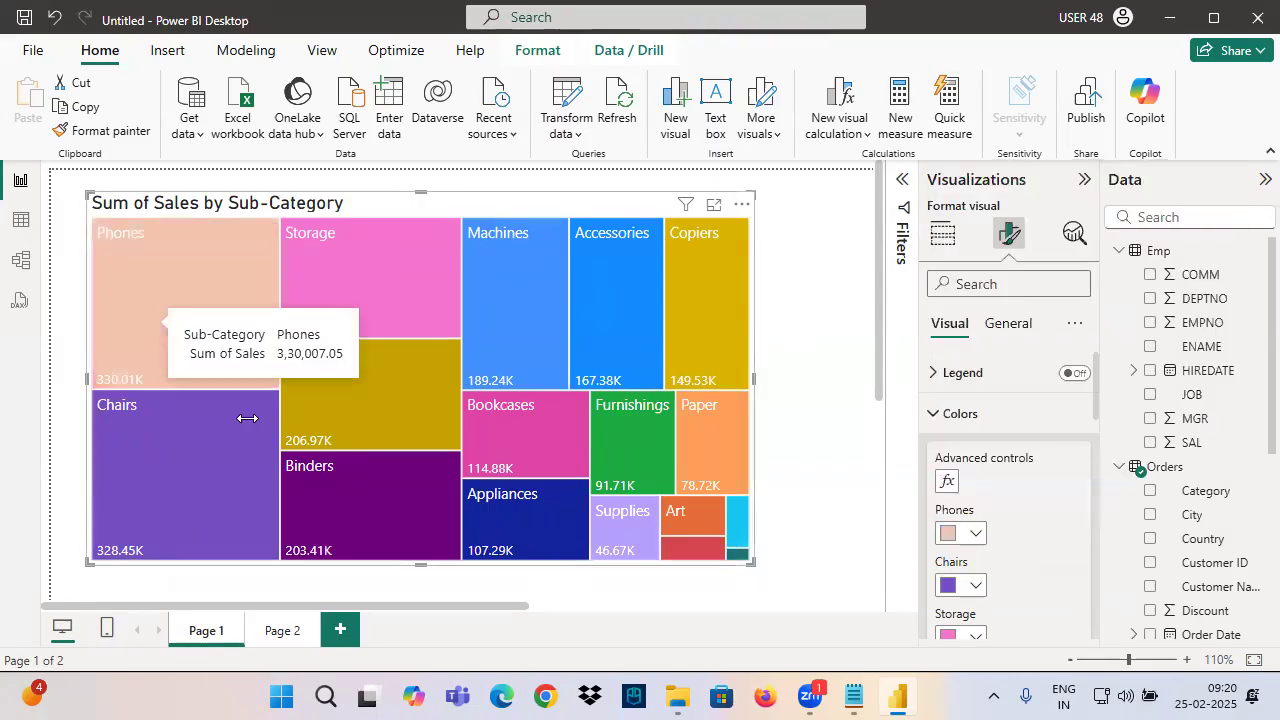
scroll(962, 522, down, 5)
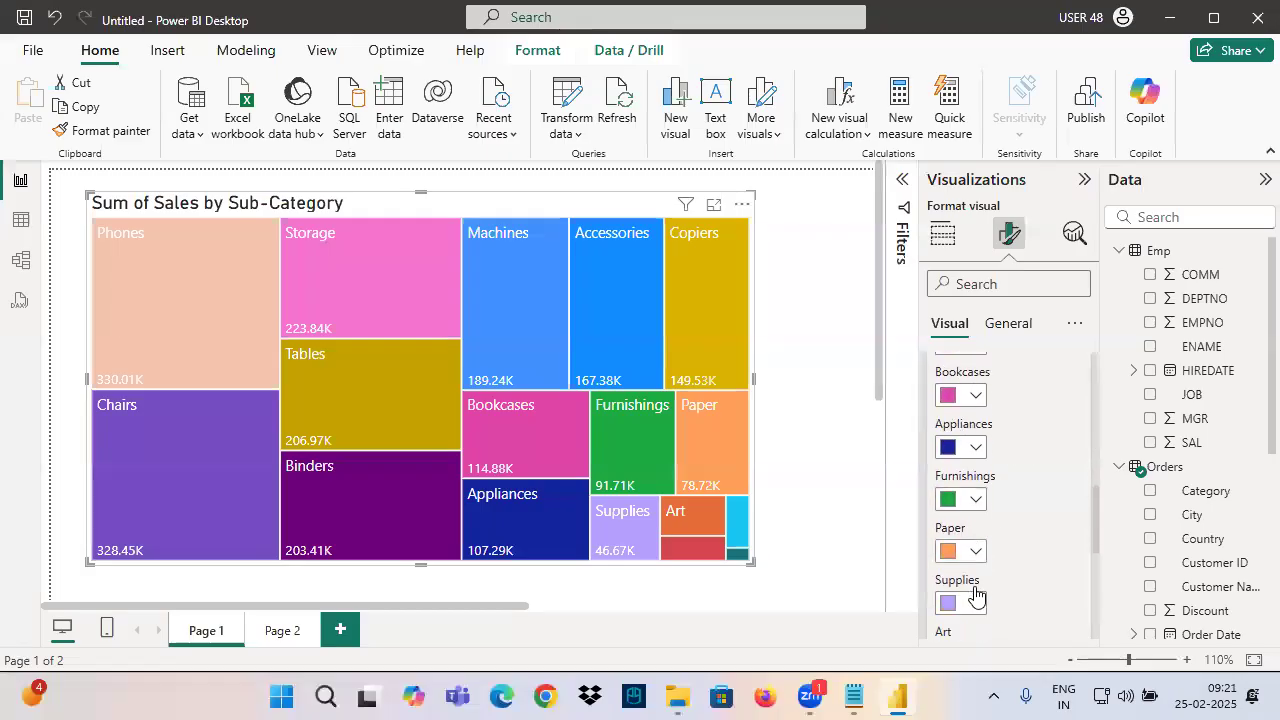
click(968, 495)
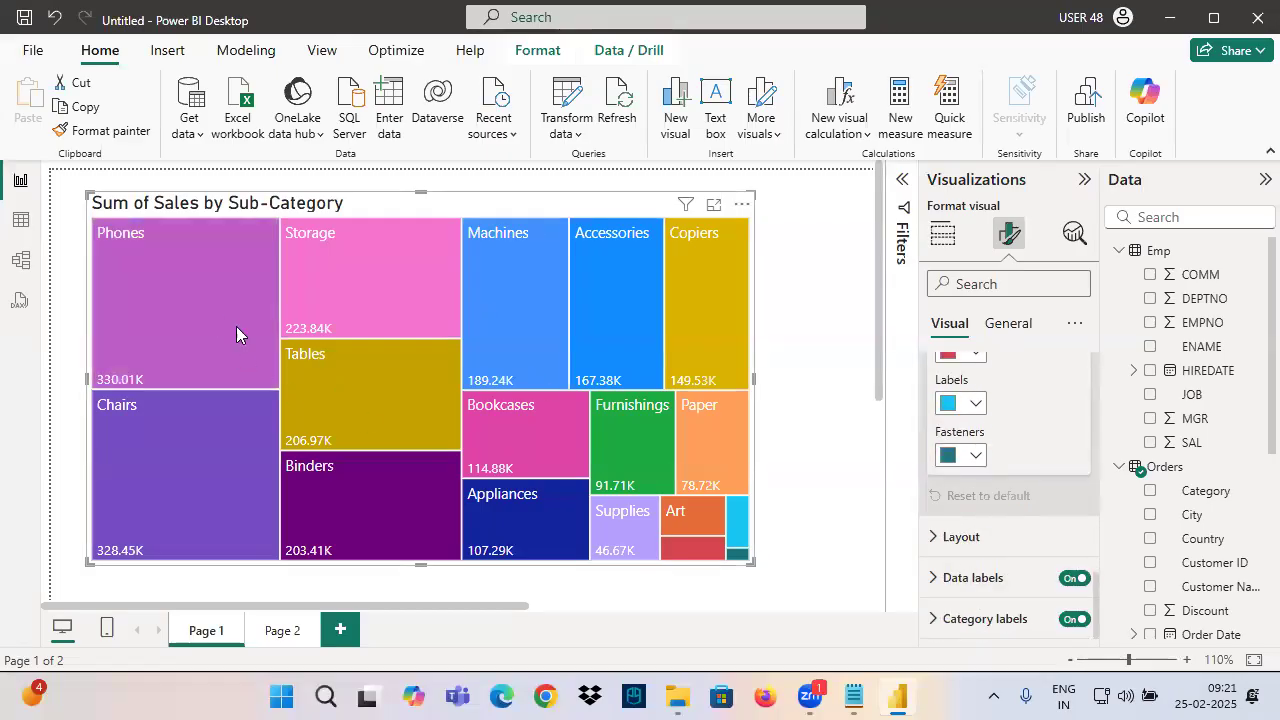
Underline the Storage tile's name and handwrite an underlined "Sales" annotation above the treemap
drag(303, 246, 340, 239)
mouse_move(424, 160)
mouse_down()
mouse_move(387, 214)
mouse_move(475, 176)
mouse_up()
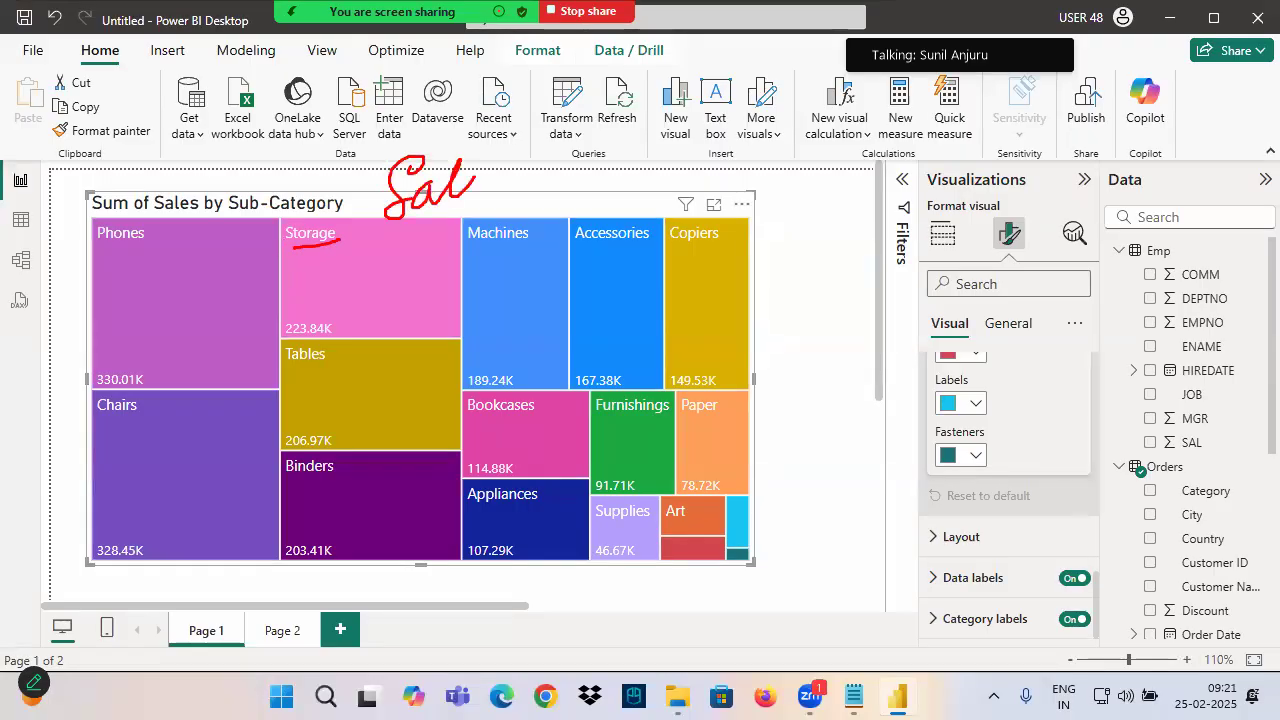
drag(434, 222, 497, 192)
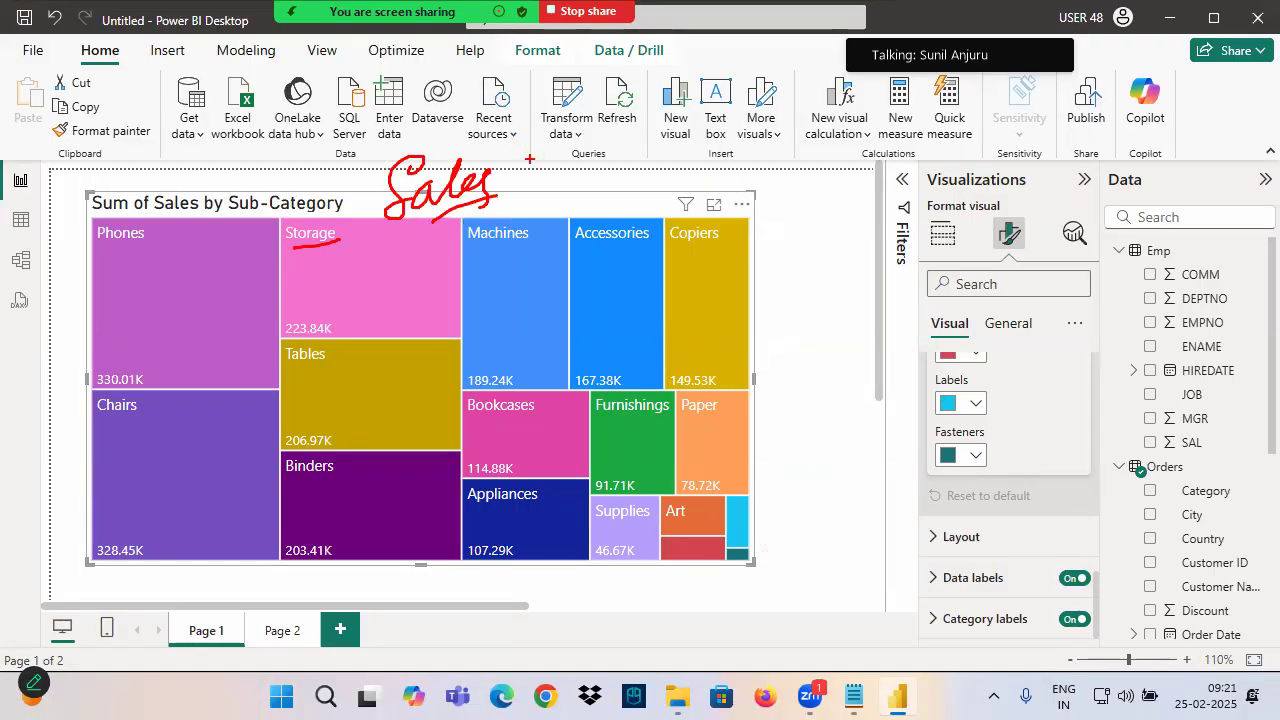
Handwrite the colour rule "0 – 100K → Red" as an annotation above the treemap and underline the range and the colour
drag(541, 110, 554, 118)
drag(622, 96, 629, 139)
mouse_move(636, 94)
mouse_down()
mouse_move(652, 112)
mouse_move(640, 93)
mouse_up()
drag(654, 94, 662, 92)
drag(652, 143, 718, 115)
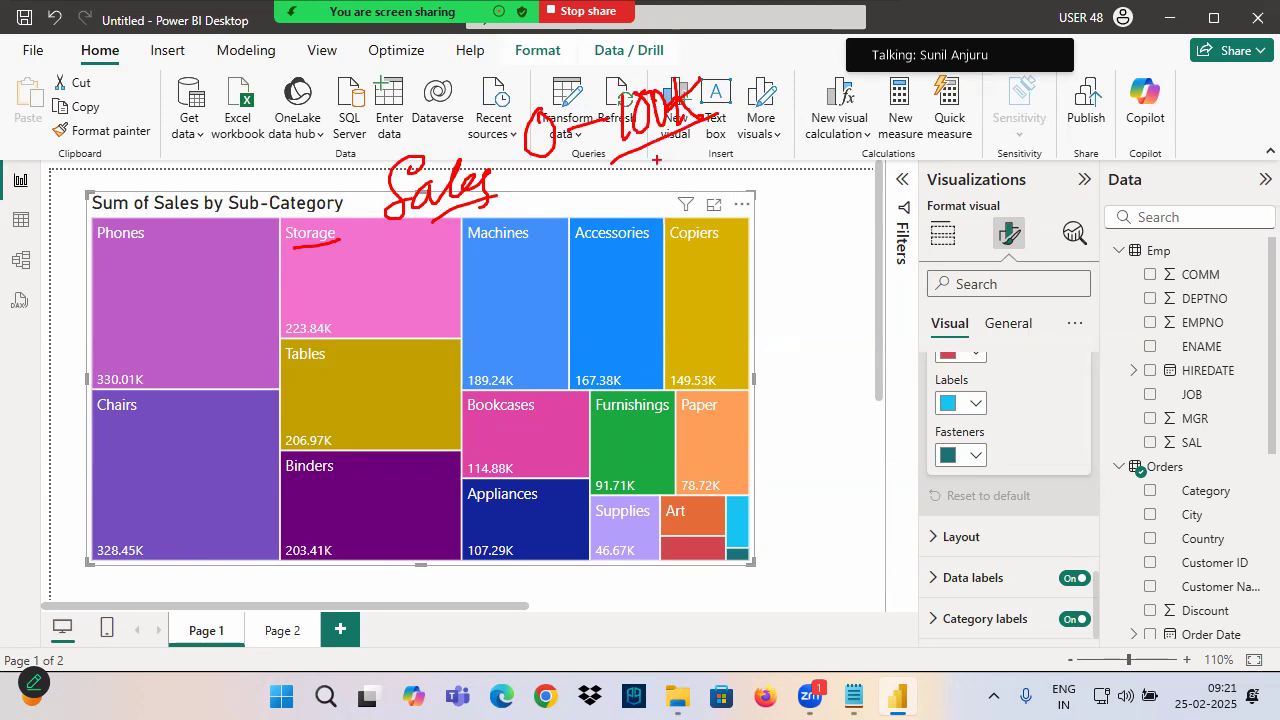
drag(792, 101, 765, 150)
mouse_move(805, 140)
mouse_down()
mouse_move(850, 118)
mouse_move(870, 172)
mouse_up()
drag(597, 156, 698, 114)
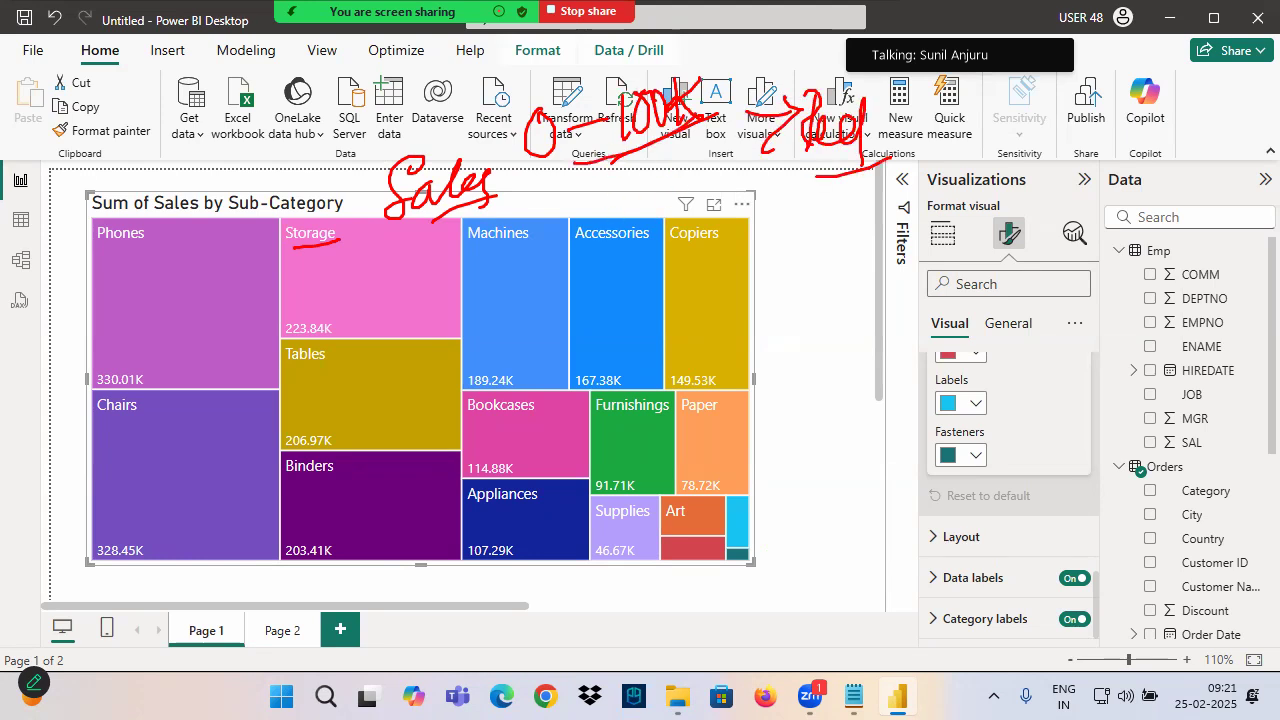
Underline "Red" once more and handwrite the colour rule "100K – 300K → Yellow" across the treemap's upper area
drag(830, 170, 904, 150)
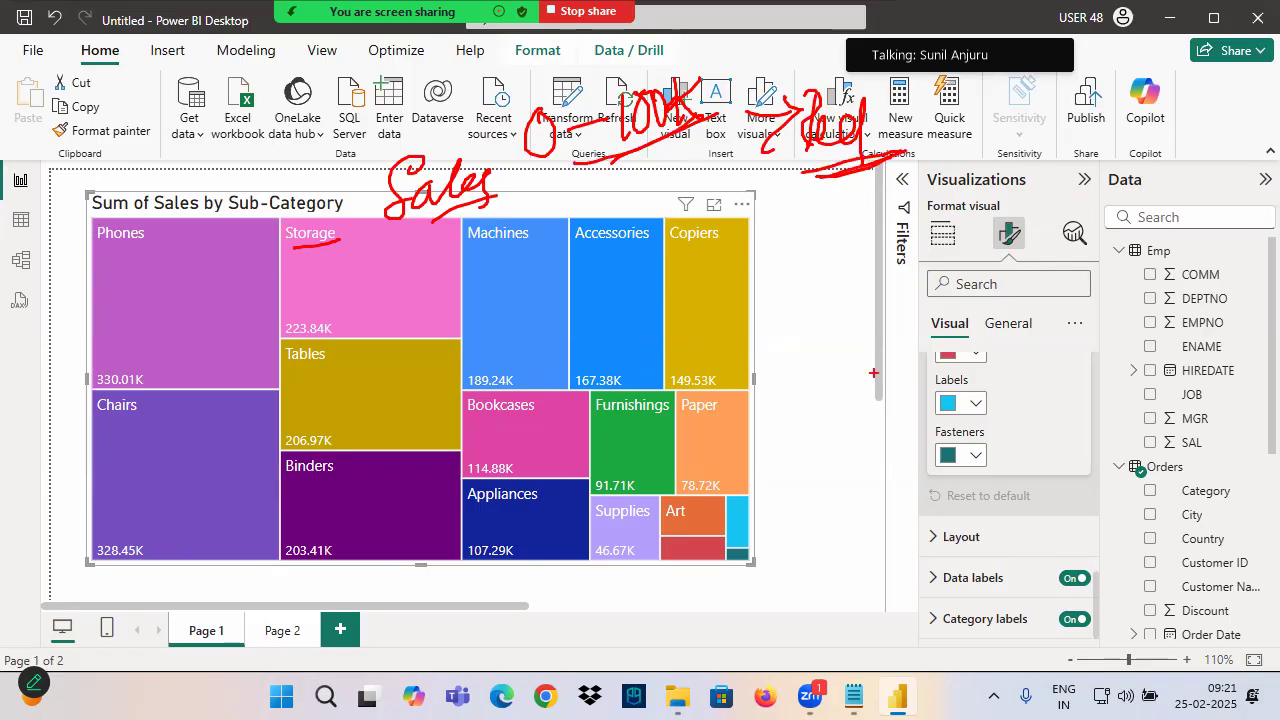
drag(567, 204, 568, 248)
drag(586, 222, 641, 258)
mouse_move(664, 220)
mouse_down()
mouse_move(646, 240)
mouse_move(662, 258)
mouse_up()
mouse_move(676, 242)
mouse_down()
mouse_move(722, 240)
mouse_move(762, 262)
mouse_move(808, 236)
mouse_move(918, 226)
mouse_move(956, 180)
mouse_move(1022, 162)
mouse_up()
Handwrite the colour rule "300K to Max → Green" below the yellow rule
mouse_move(662, 314)
mouse_down()
mouse_move(692, 334)
mouse_move(684, 374)
mouse_up()
mouse_move(722, 324)
mouse_down()
mouse_move(724, 352)
mouse_move(746, 326)
mouse_up()
drag(740, 330, 762, 346)
drag(778, 300, 780, 358)
mouse_move(800, 314)
mouse_down()
mouse_move(798, 348)
mouse_move(820, 348)
mouse_move(860, 298)
mouse_up()
mouse_move(864, 270)
mouse_down()
mouse_move(870, 330)
mouse_move(946, 276)
mouse_move(990, 290)
mouse_up()
drag(990, 270, 966, 292)
drag(994, 266, 1014, 258)
mouse_move(1090, 206)
mouse_down()
mouse_move(1094, 230)
mouse_move(1208, 210)
mouse_move(1242, 186)
mouse_up()
Circle the handwritten 100K – 300K range and underline "Yellow", "300K to Max" and "Green"
mouse_move(604, 272)
mouse_down()
mouse_move(846, 246)
mouse_move(788, 244)
mouse_up()
mouse_move(842, 210)
mouse_down()
mouse_move(804, 188)
mouse_move(556, 256)
mouse_move(810, 198)
mouse_up()
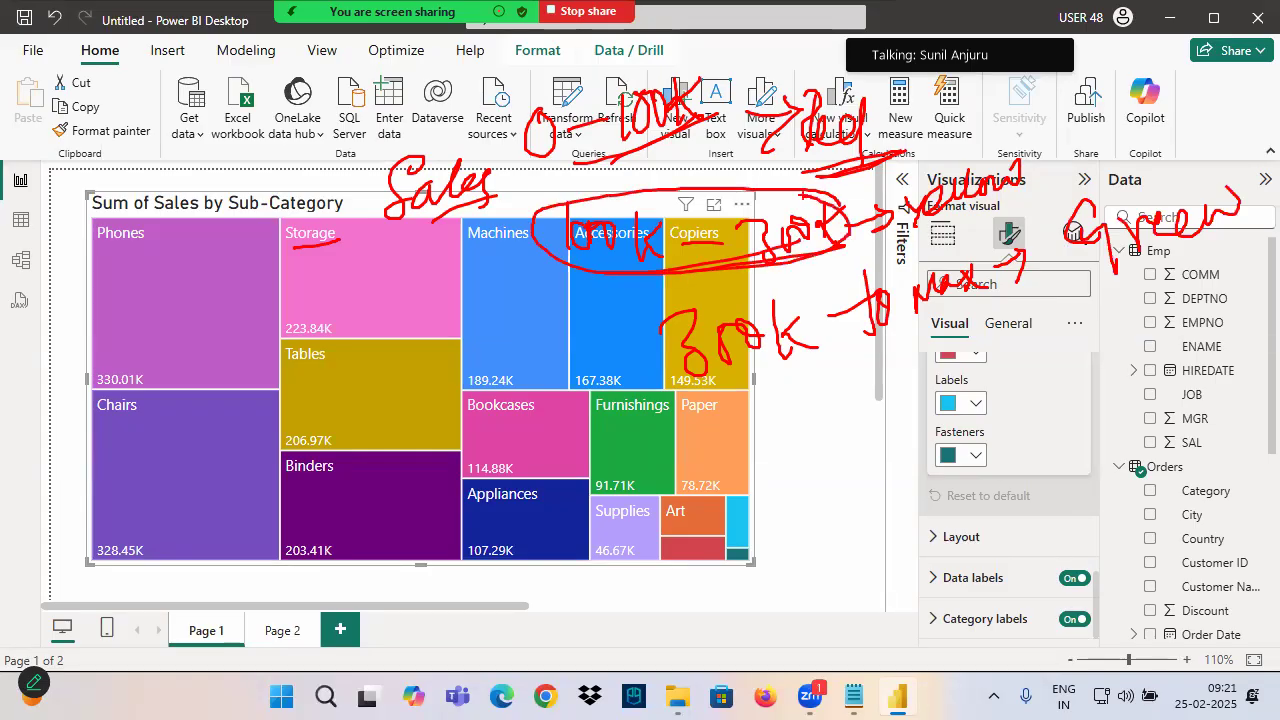
drag(958, 216, 1055, 183)
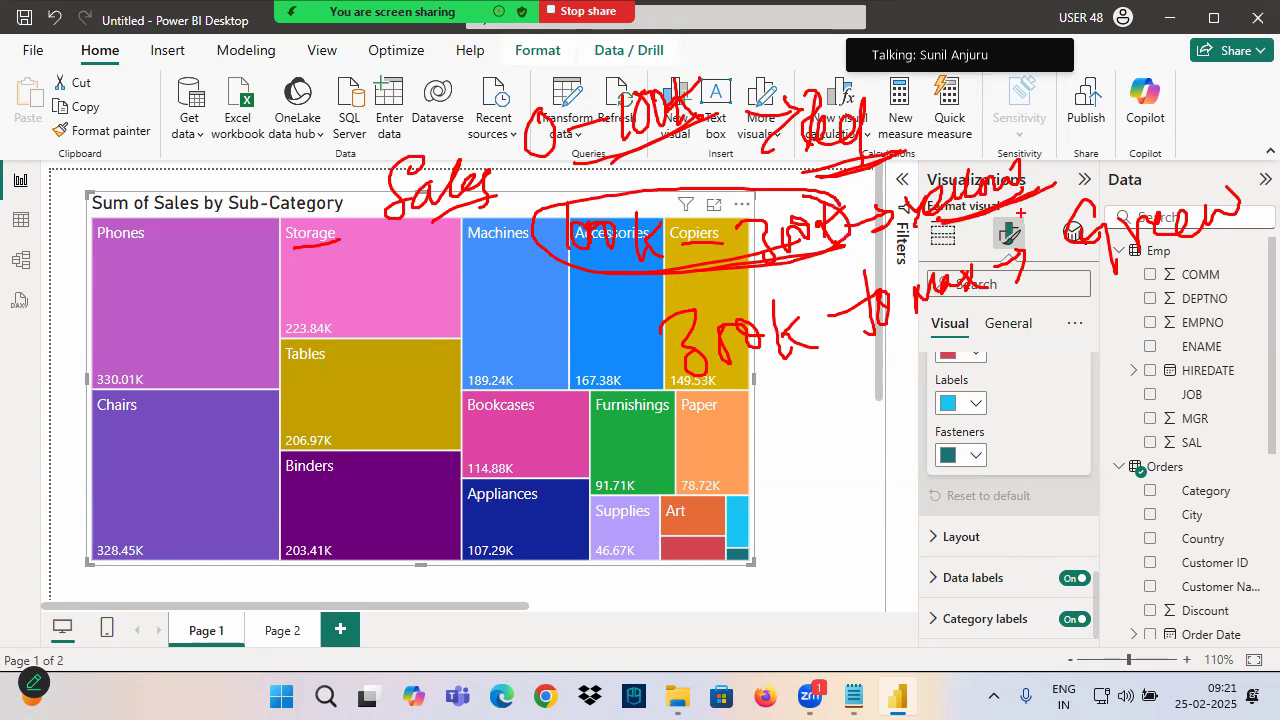
drag(684, 408, 800, 358)
drag(1026, 272, 924, 334)
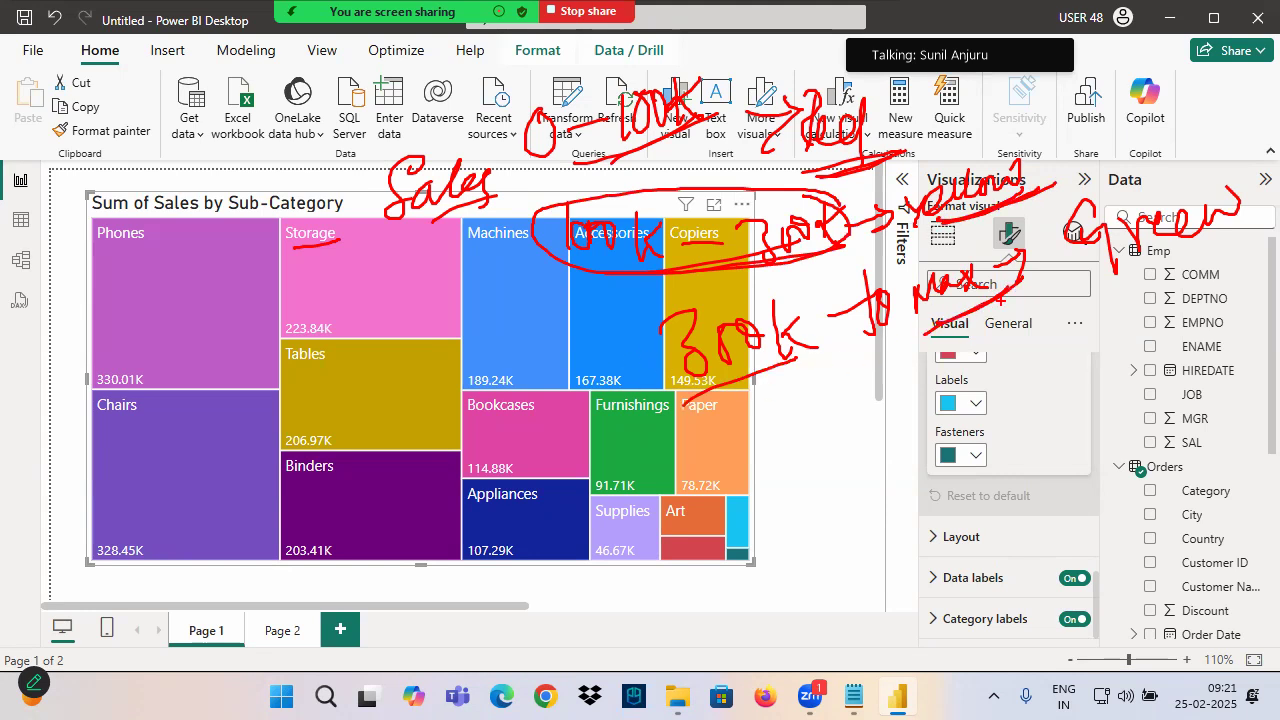
drag(1008, 298, 724, 390)
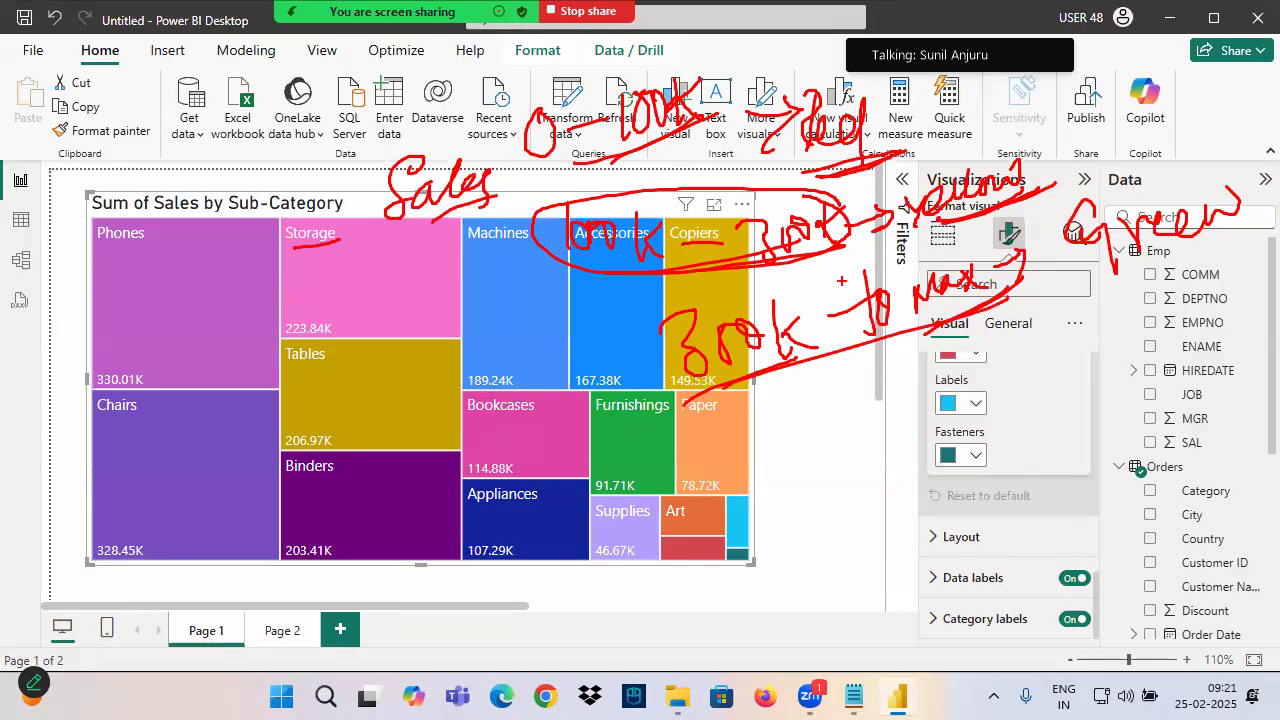
drag(1278, 232, 1096, 298)
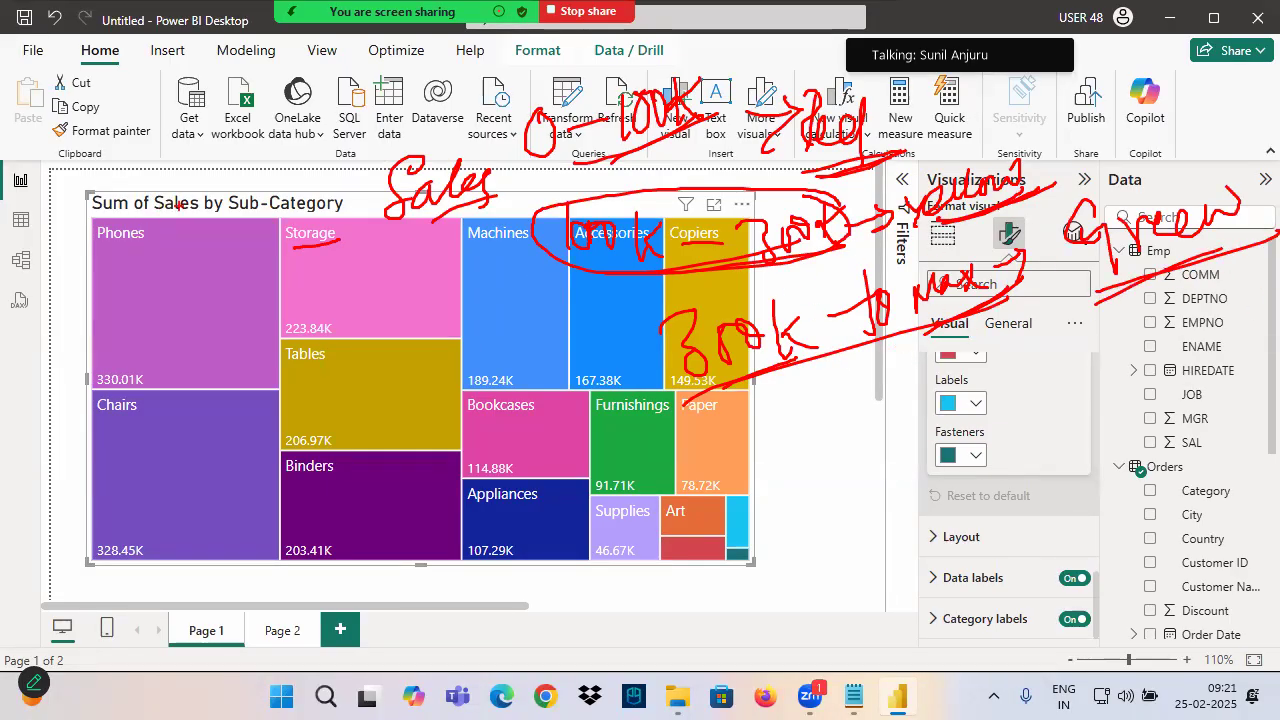
Circle all handwritten colour rules, write "Condi" below them, and draw a tick over the Phones tile
mouse_move(845, 80)
mouse_down()
mouse_move(760, 78)
mouse_move(370, 290)
mouse_move(900, 86)
mouse_move(695, 90)
mouse_up()
mouse_move(545, 416)
mouse_down()
mouse_move(550, 482)
mouse_move(612, 470)
mouse_move(660, 440)
mouse_move(684, 452)
mouse_up()
drag(146, 278, 224, 226)
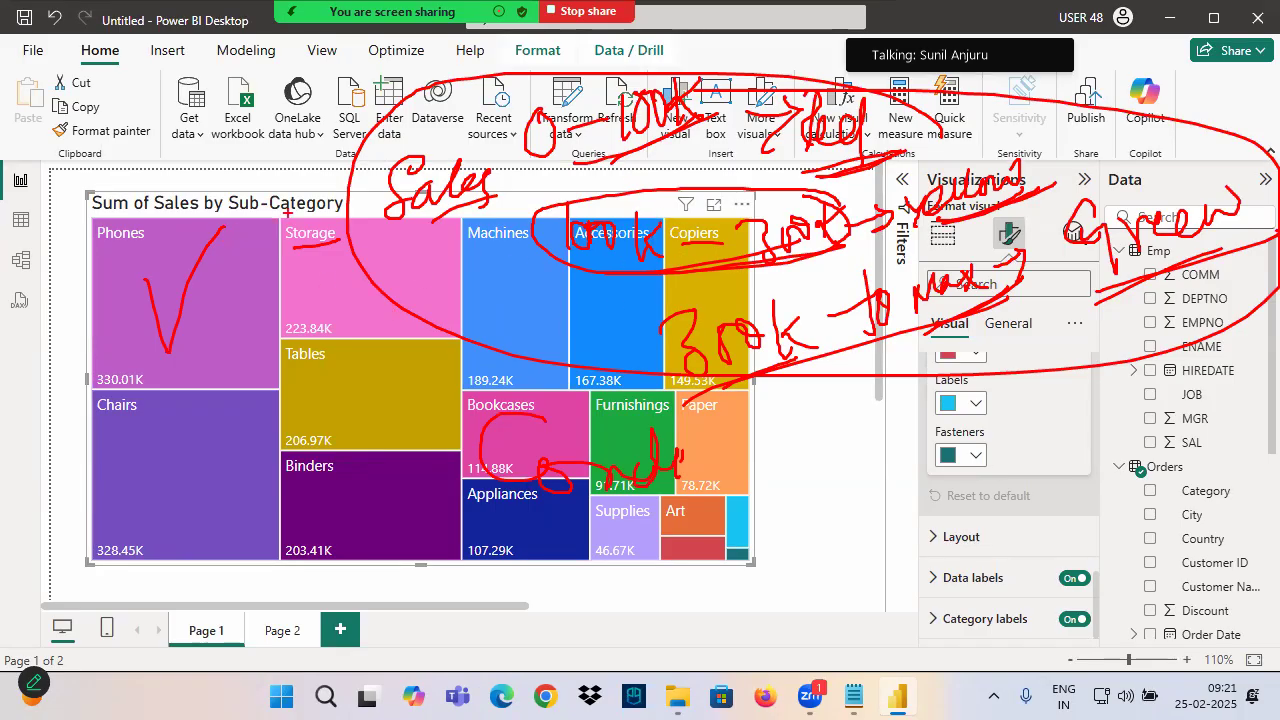
Open conditional formatting for the treemap's colours and mark the Gradient, Rules and Field value format styles with the pen
scroll(1000, 440, up, 3)
scroll(993, 455, up, 5)
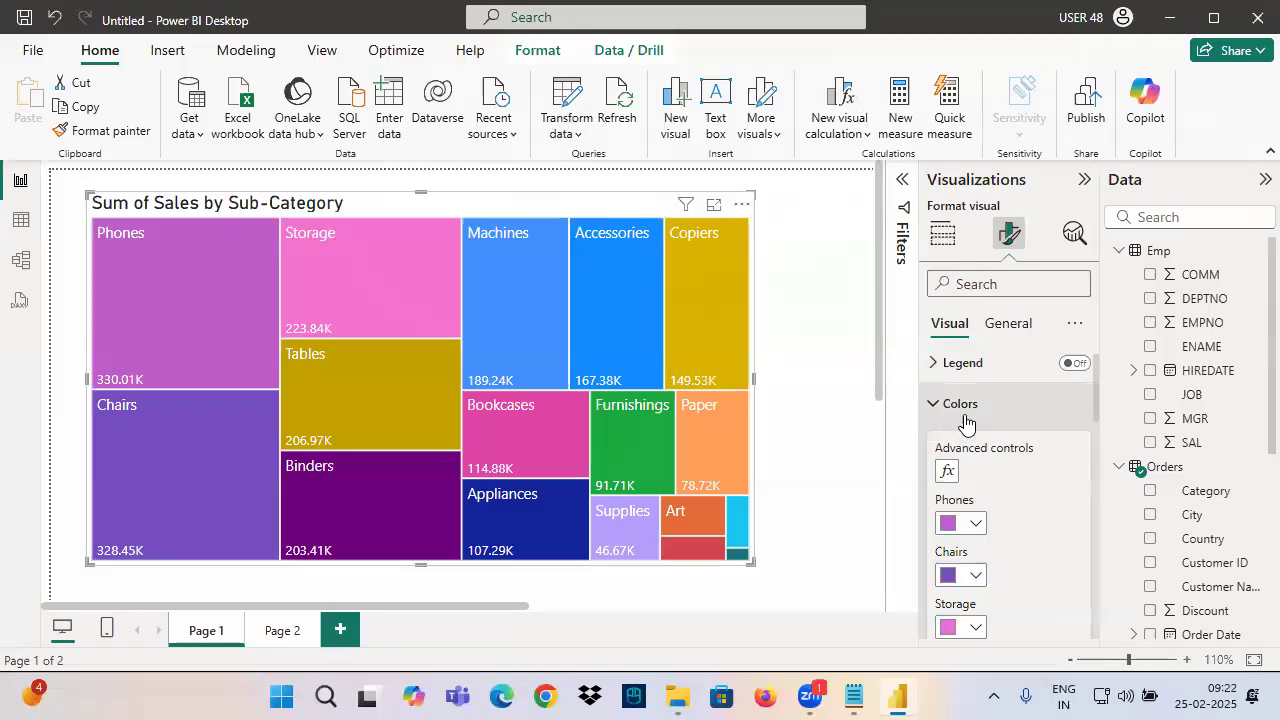
click(948, 472)
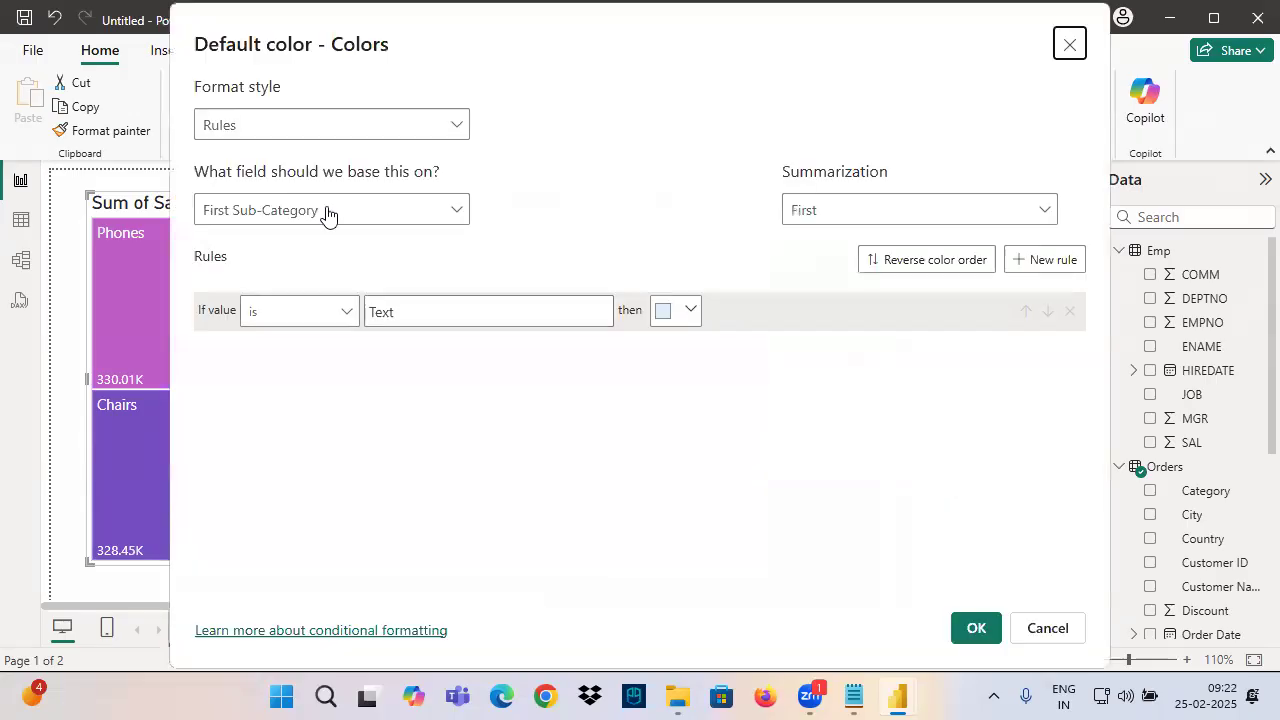
click(250, 127)
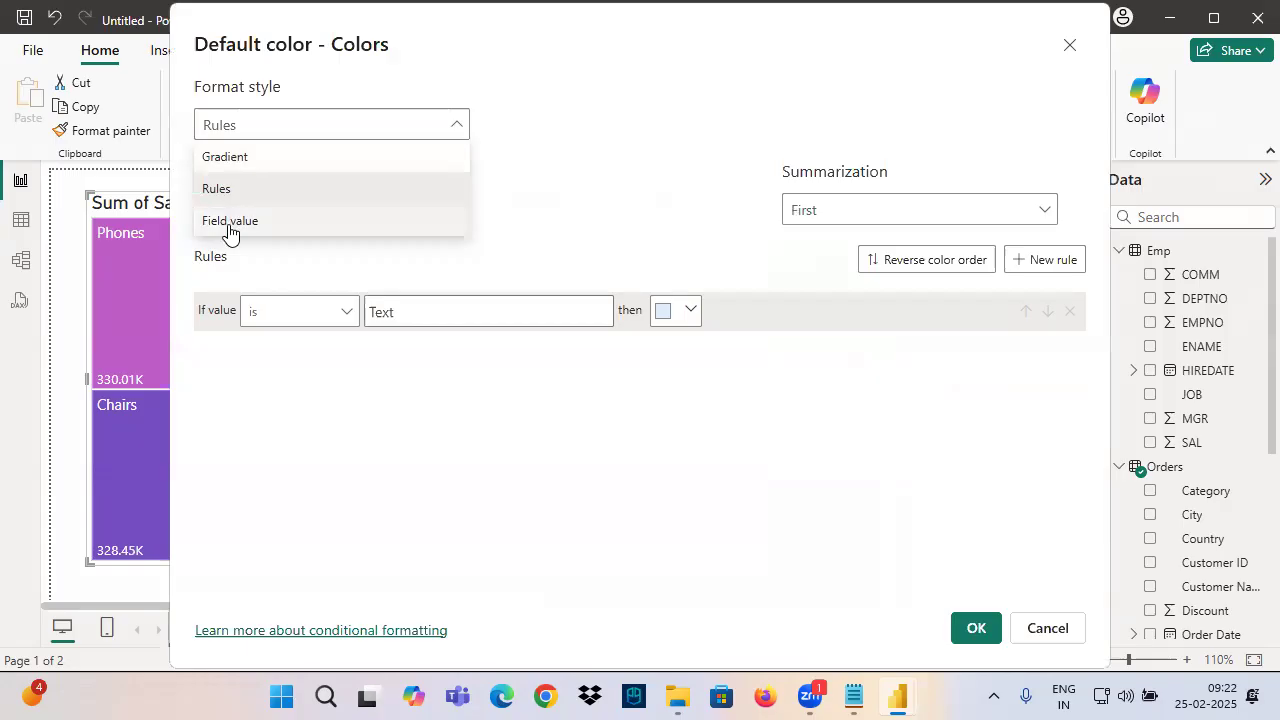
drag(202, 161, 273, 158)
mouse_move(192, 200)
mouse_down()
mouse_move(266, 197)
mouse_move(200, 209)
mouse_move(258, 236)
mouse_move(352, 202)
mouse_up()
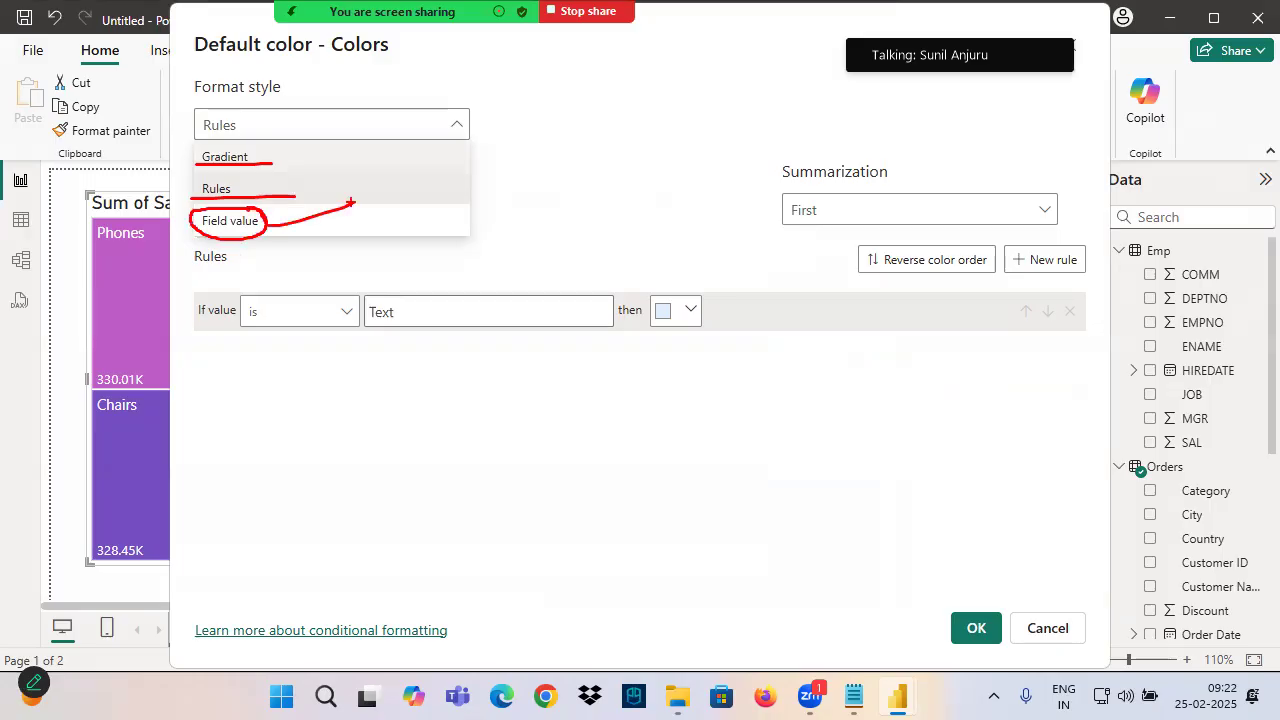
Set the format style to Gradient and base it on Sales from the Orders table
click(229, 160)
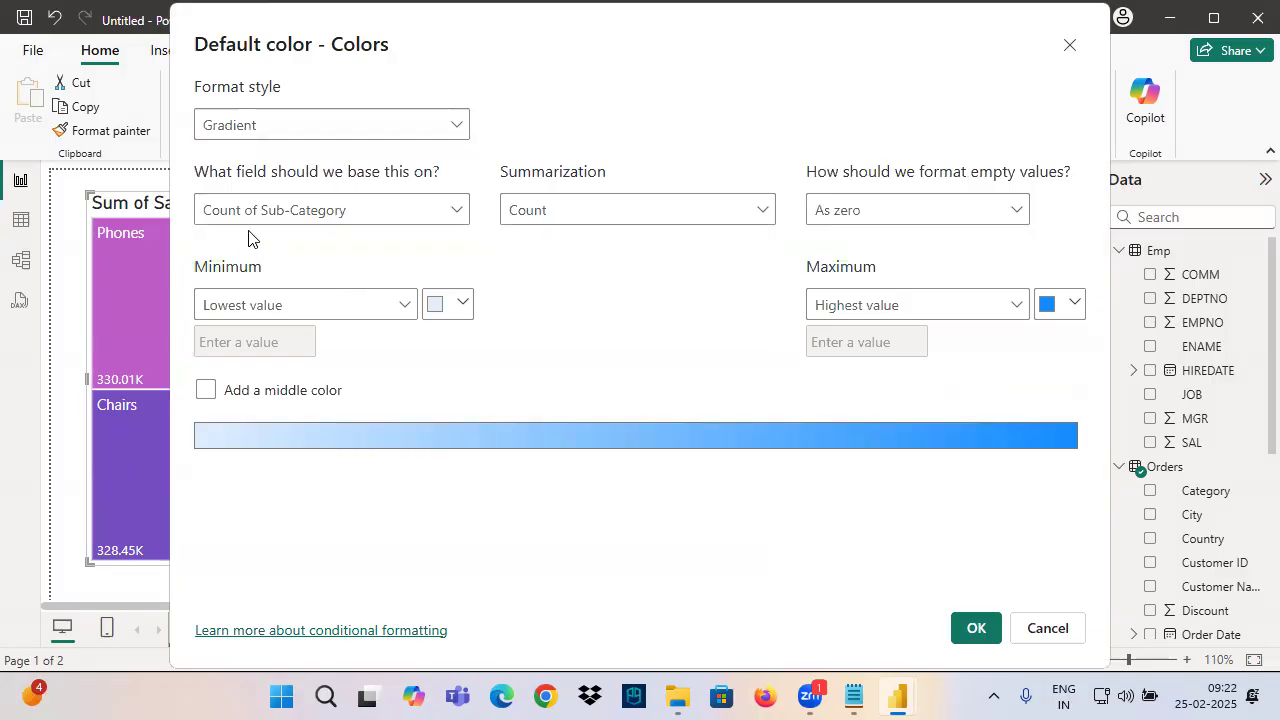
drag(207, 227, 368, 238)
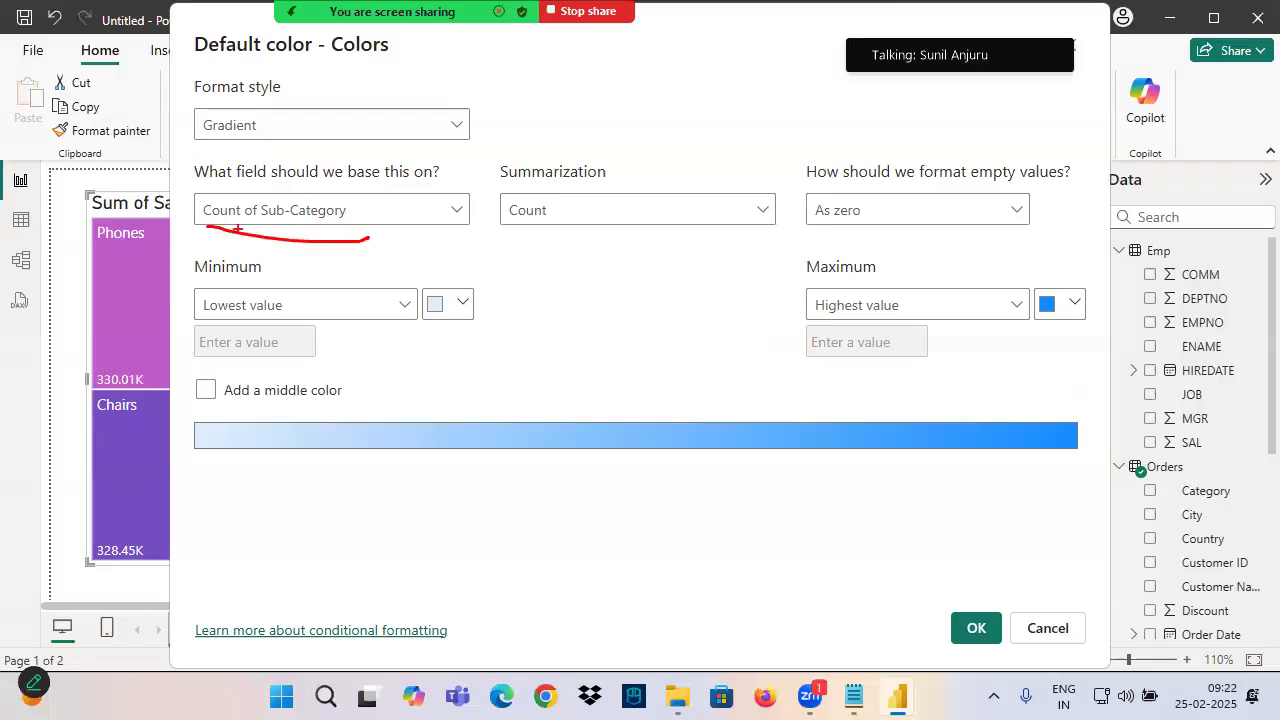
drag(194, 198, 373, 237)
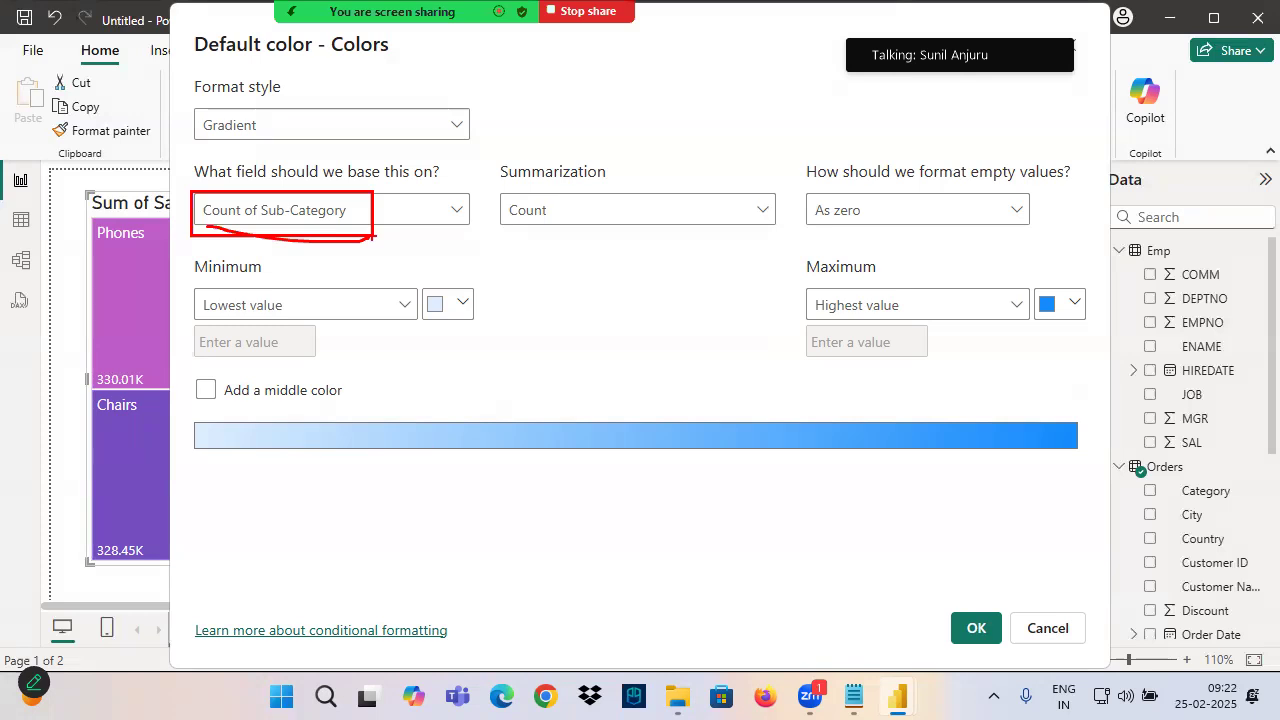
click(449, 209)
click(212, 303)
scroll(297, 454, down, 5)
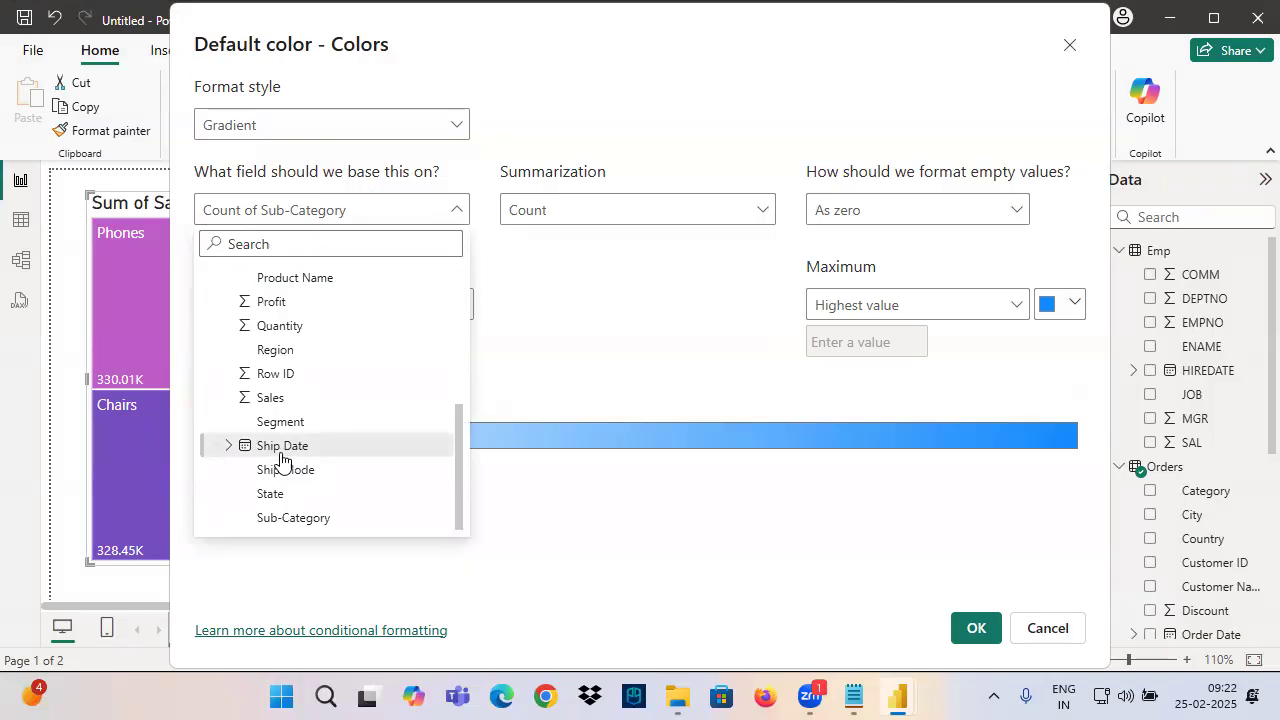
click(272, 402)
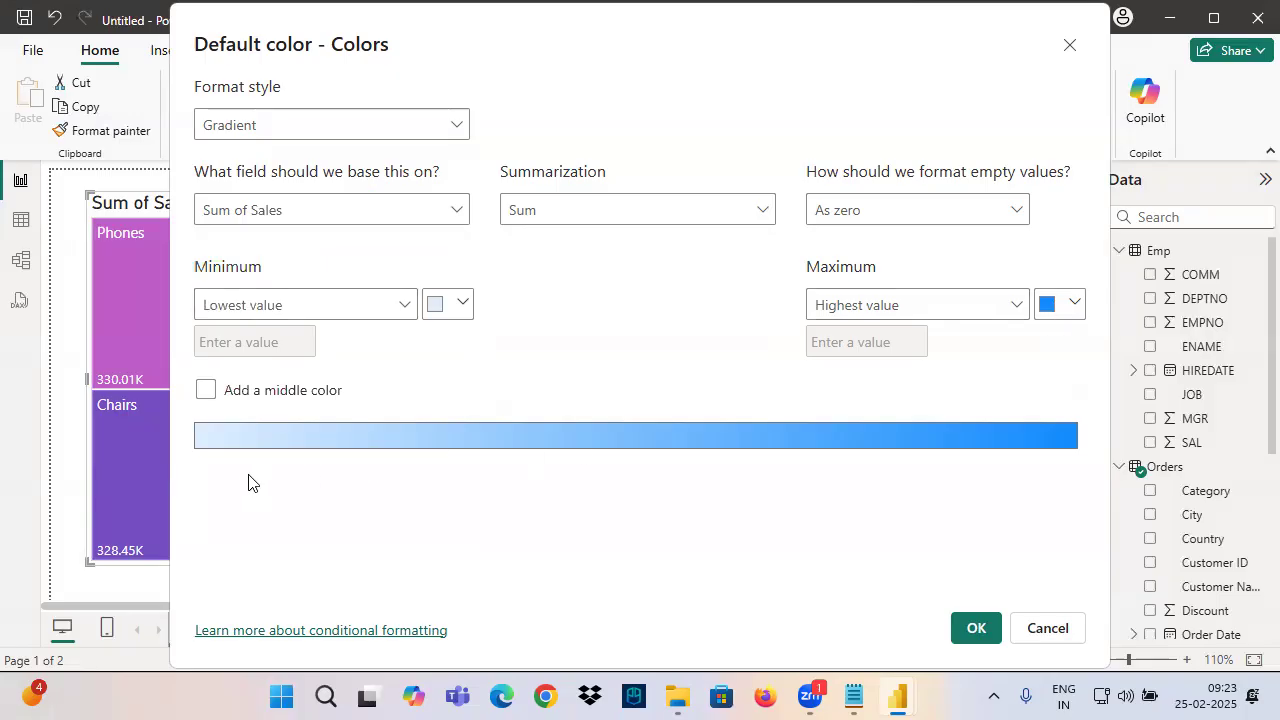
Mark the gradient bar, try a middle colour, and apply the two-colour gradient without it to the tiles
drag(213, 436, 1072, 445)
drag(202, 434, 1072, 440)
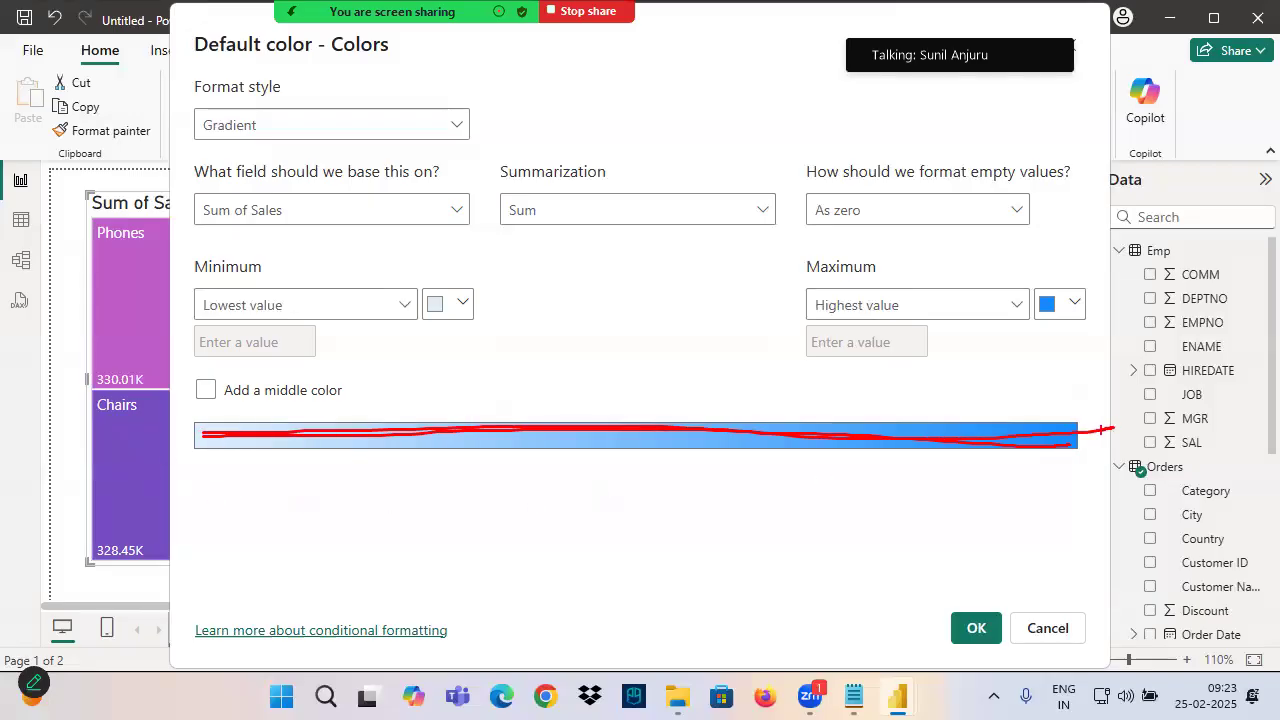
click(206, 390)
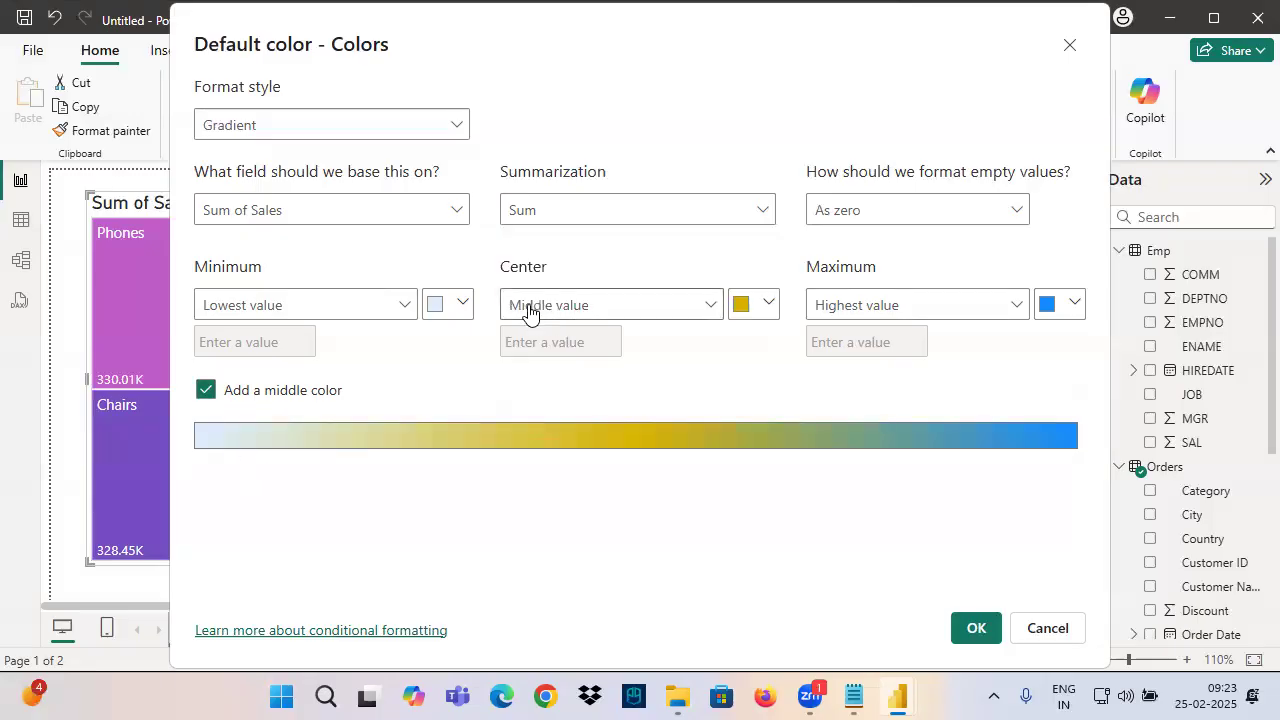
click(206, 390)
click(974, 628)
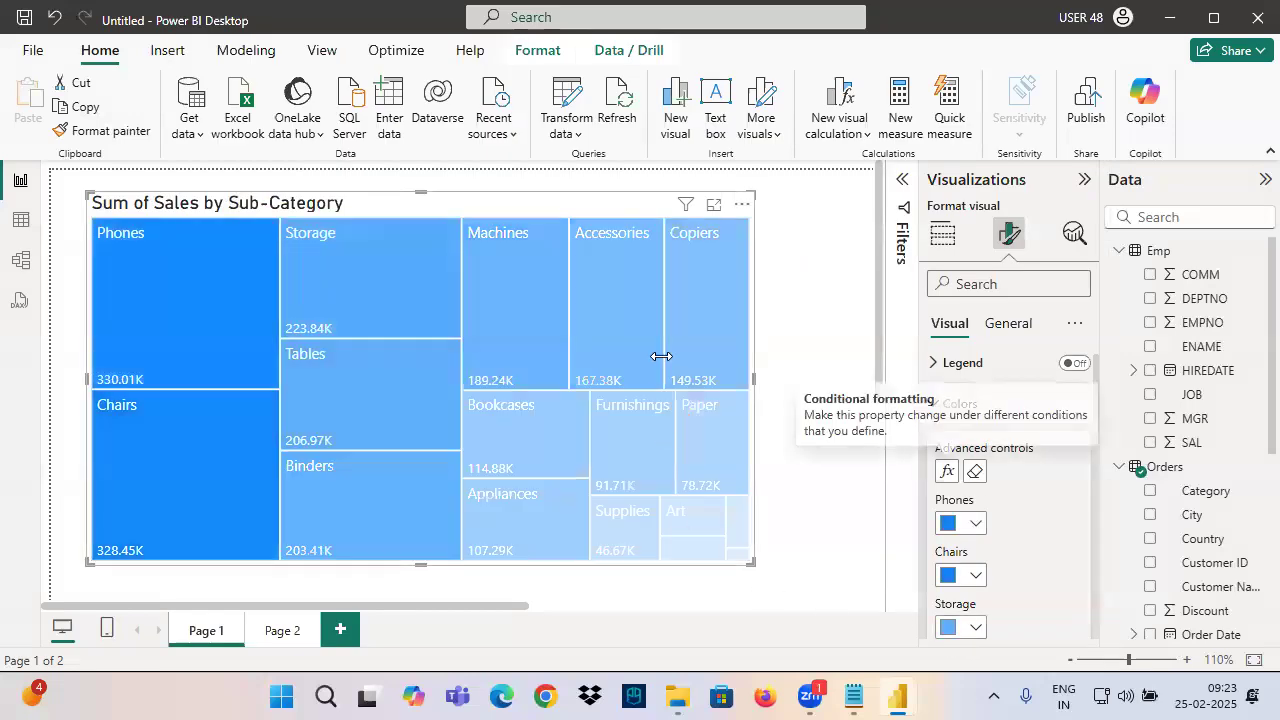
Reopen the colour conditional formatting, add a middle colour to the gradient, and apply it
click(947, 471)
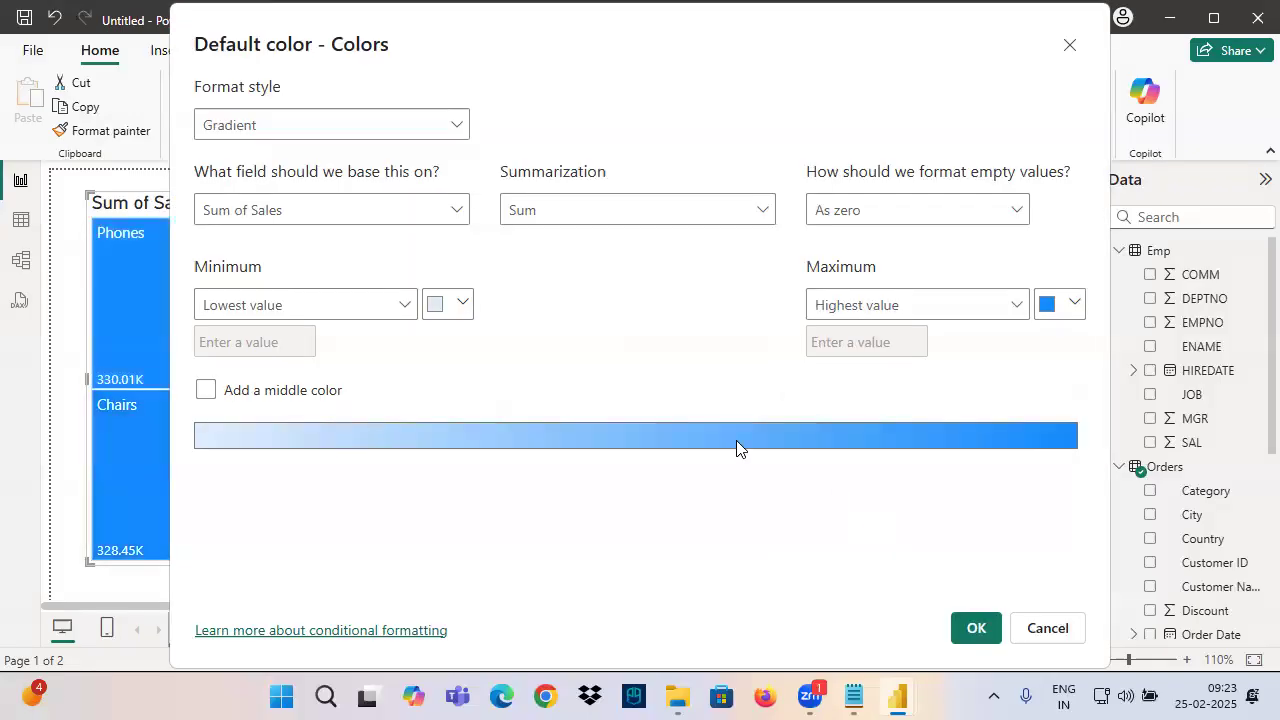
click(212, 394)
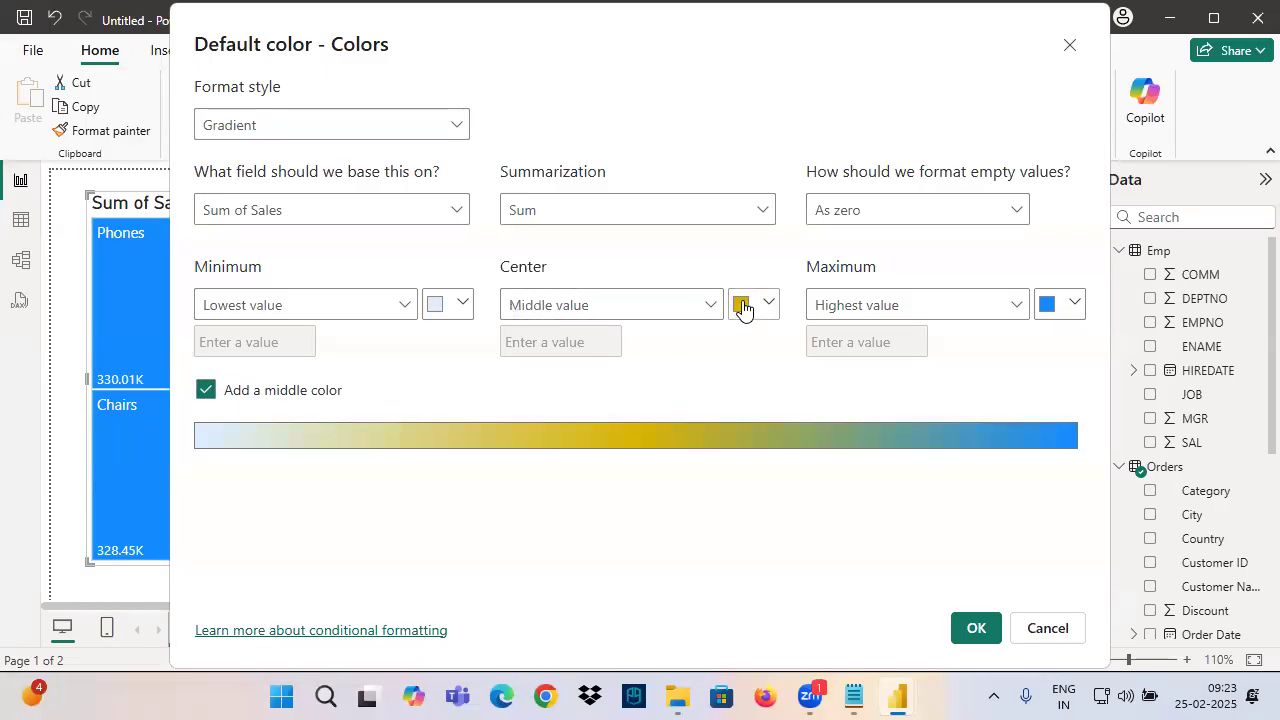
click(976, 630)
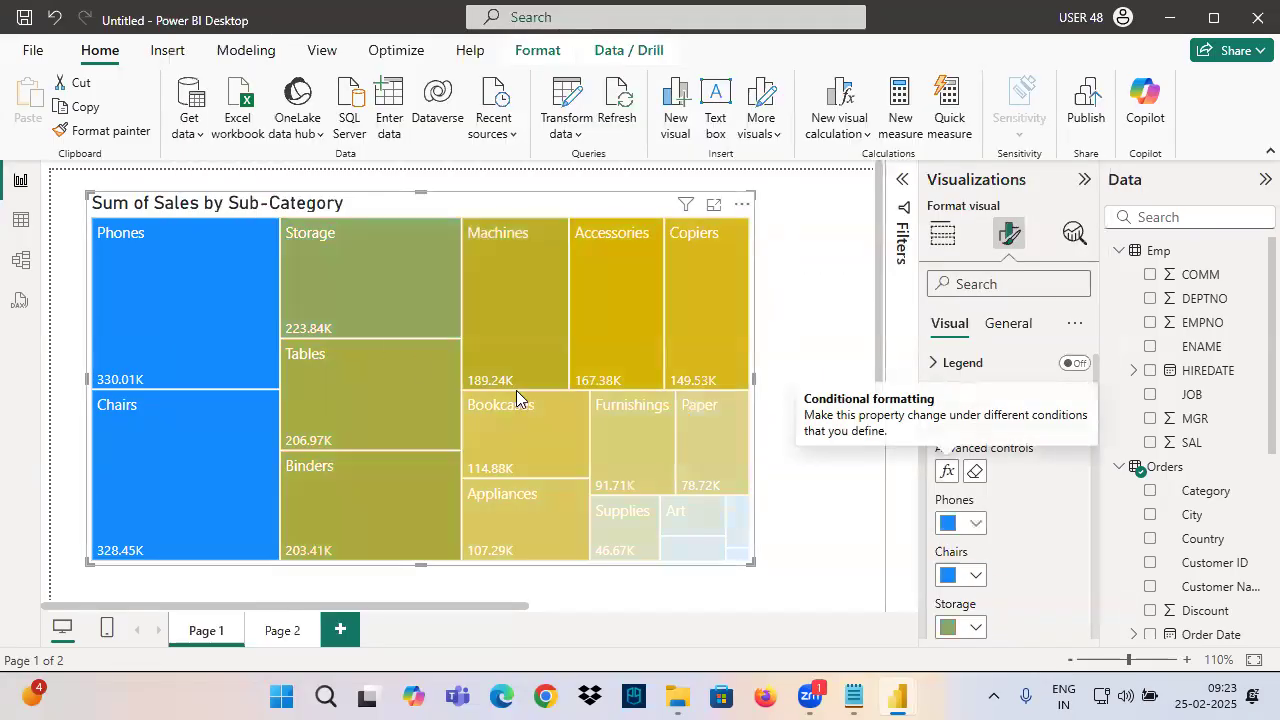
Mark the differently shaded groups of treemap tiles with pen strokes, and clear the marks
drag(723, 285, 487, 430)
drag(475, 310, 650, 468)
drag(675, 516, 719, 503)
drag(220, 316, 385, 262)
key(Escape)
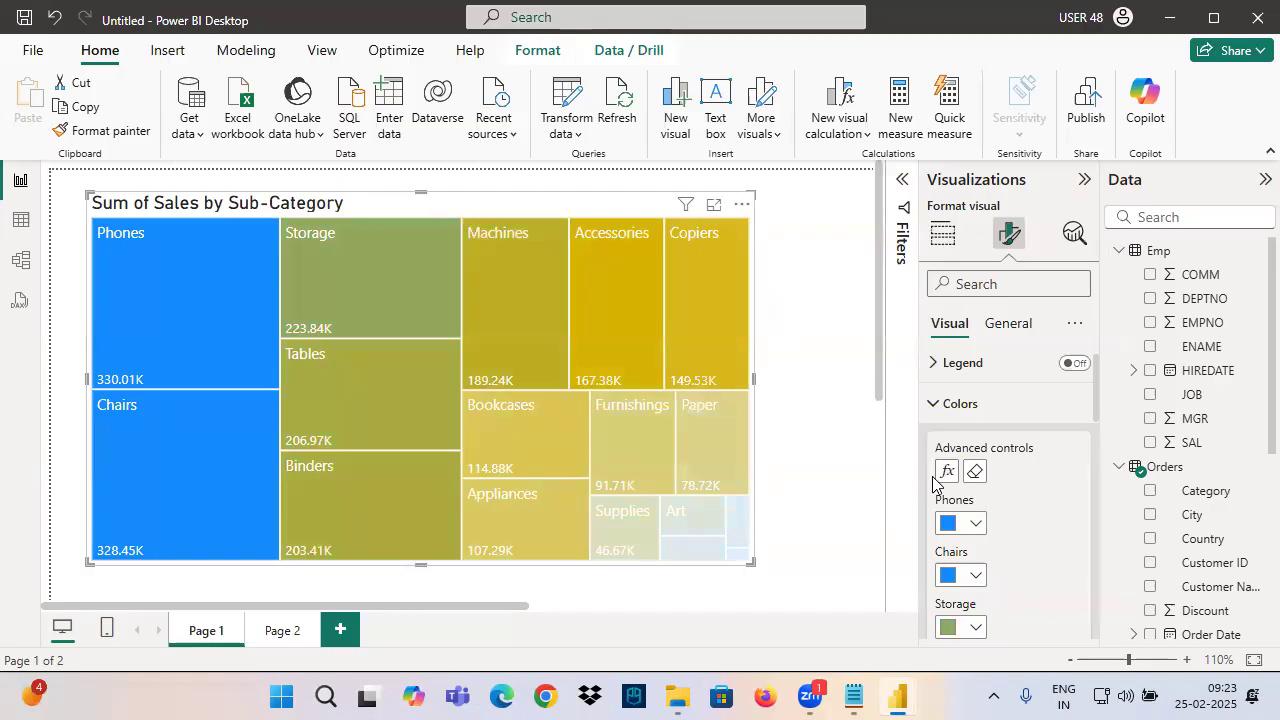
Clear the gradient colouring and reopen the colour conditional formatting with the Rules style based on Orders' Sales
click(973, 472)
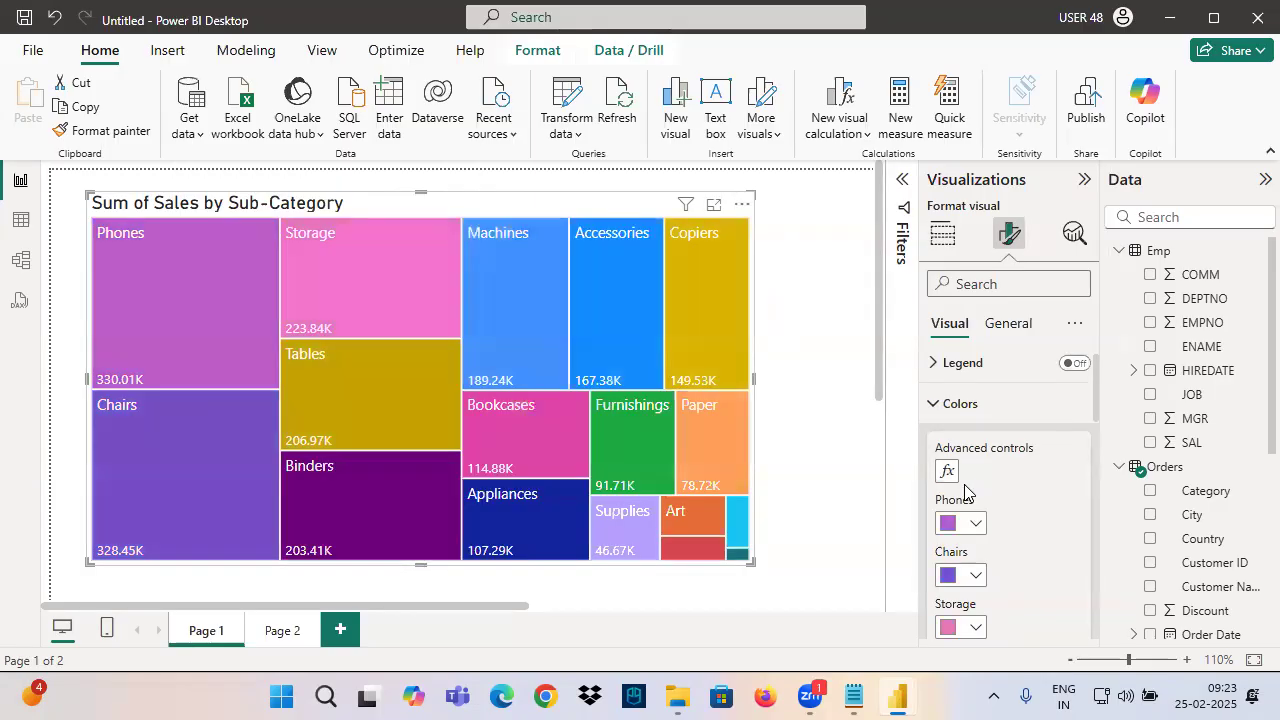
click(946, 471)
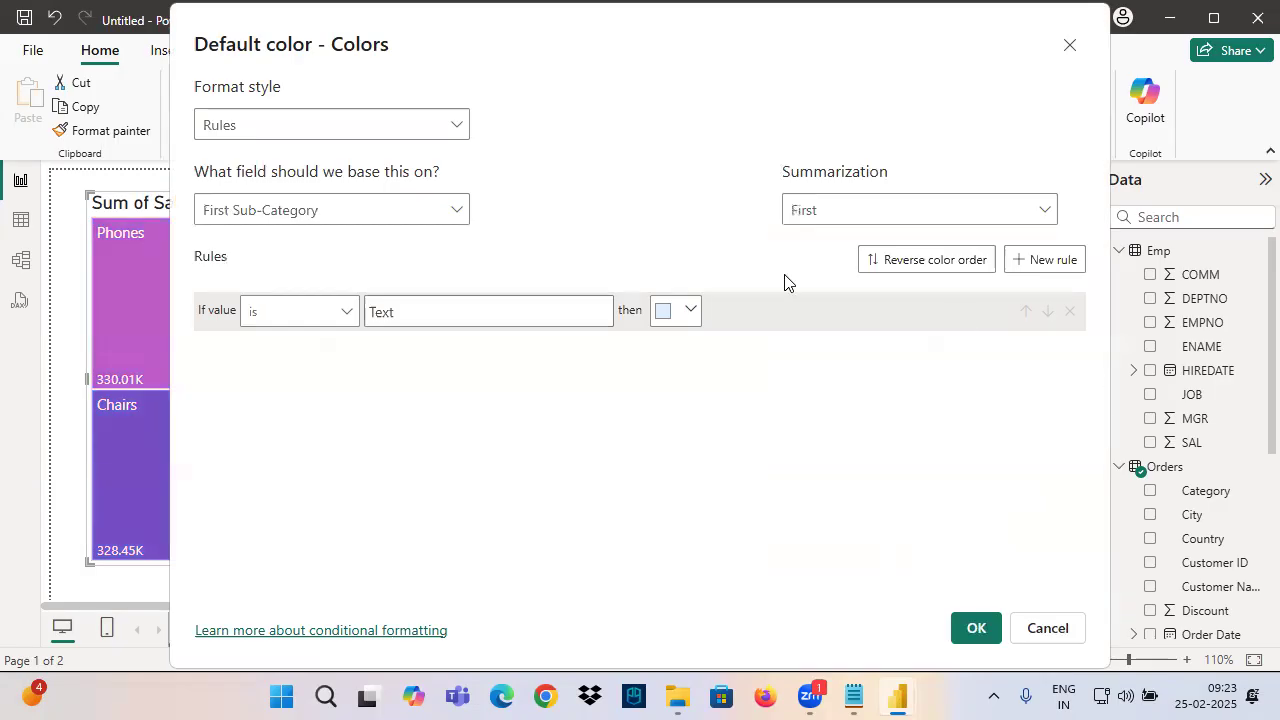
click(243, 130)
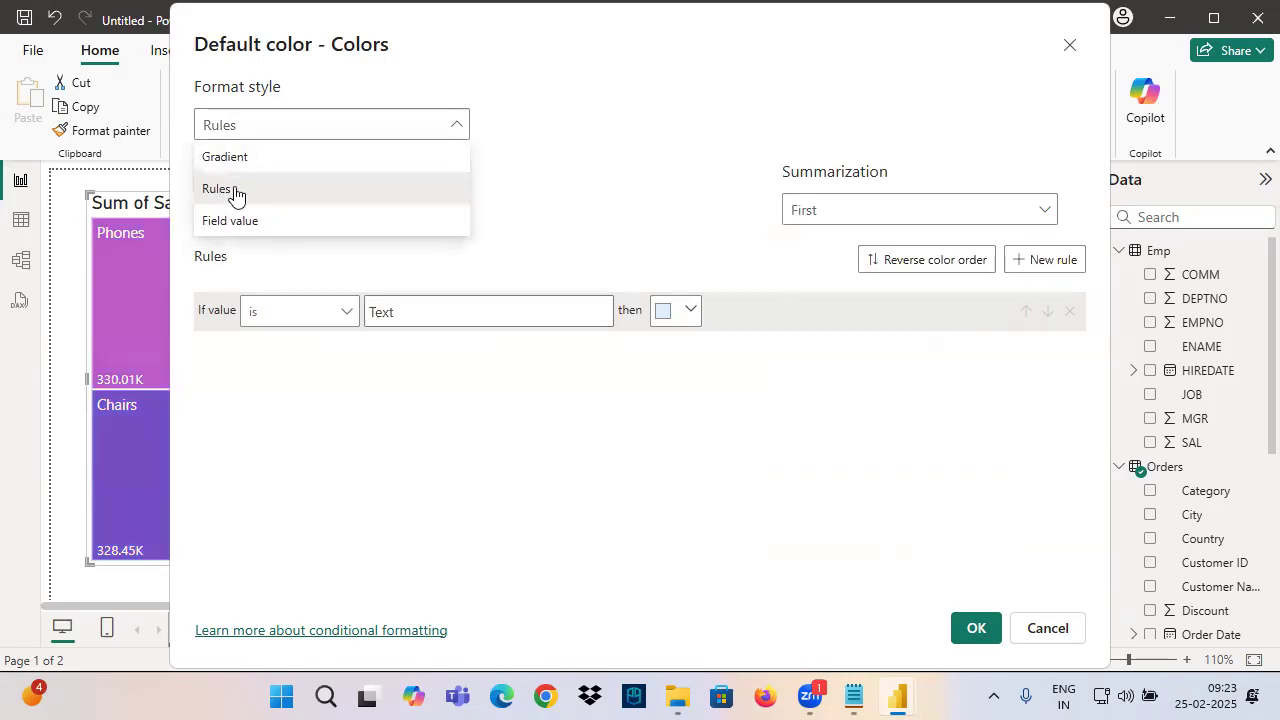
click(235, 193)
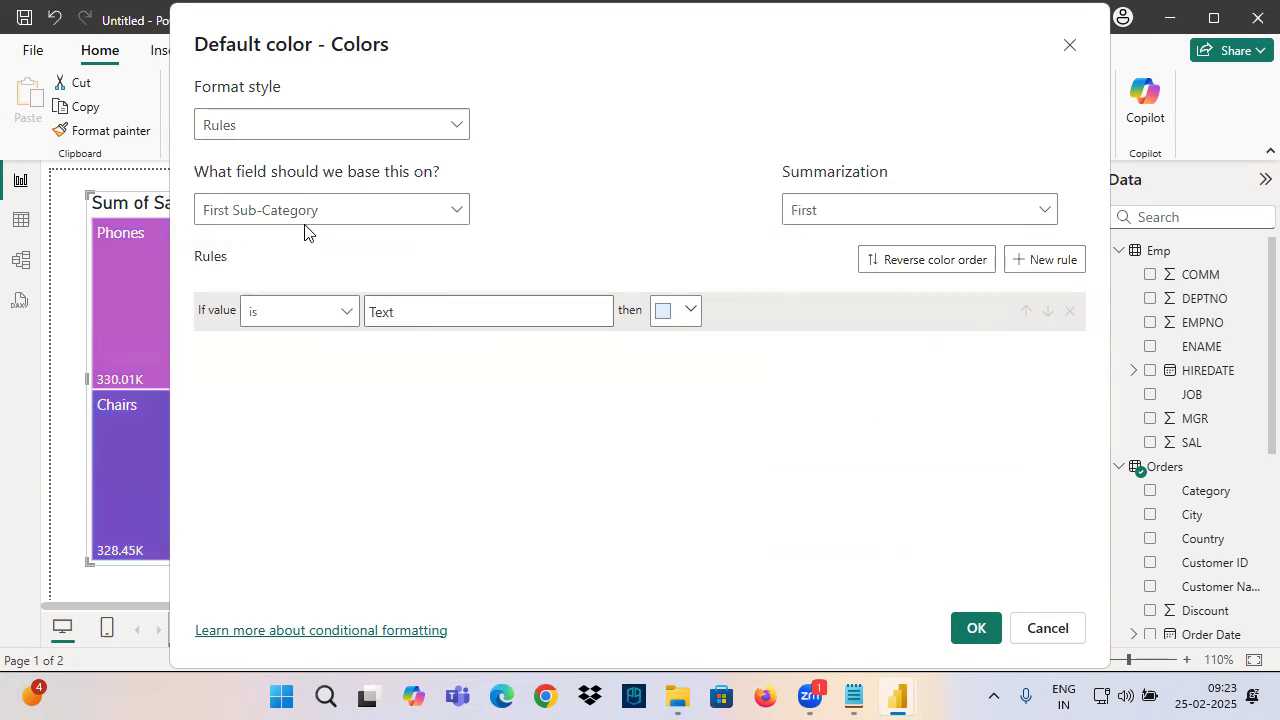
click(269, 214)
click(259, 303)
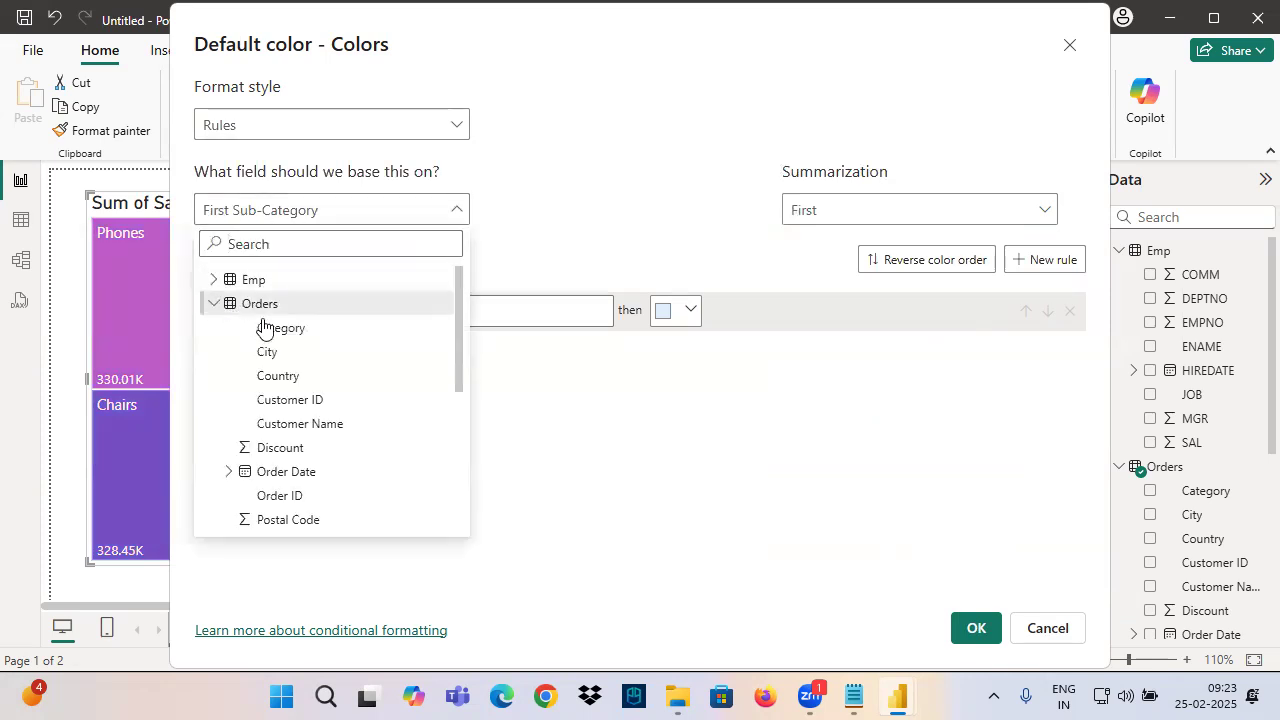
scroll(290, 380, down, 5)
click(274, 403)
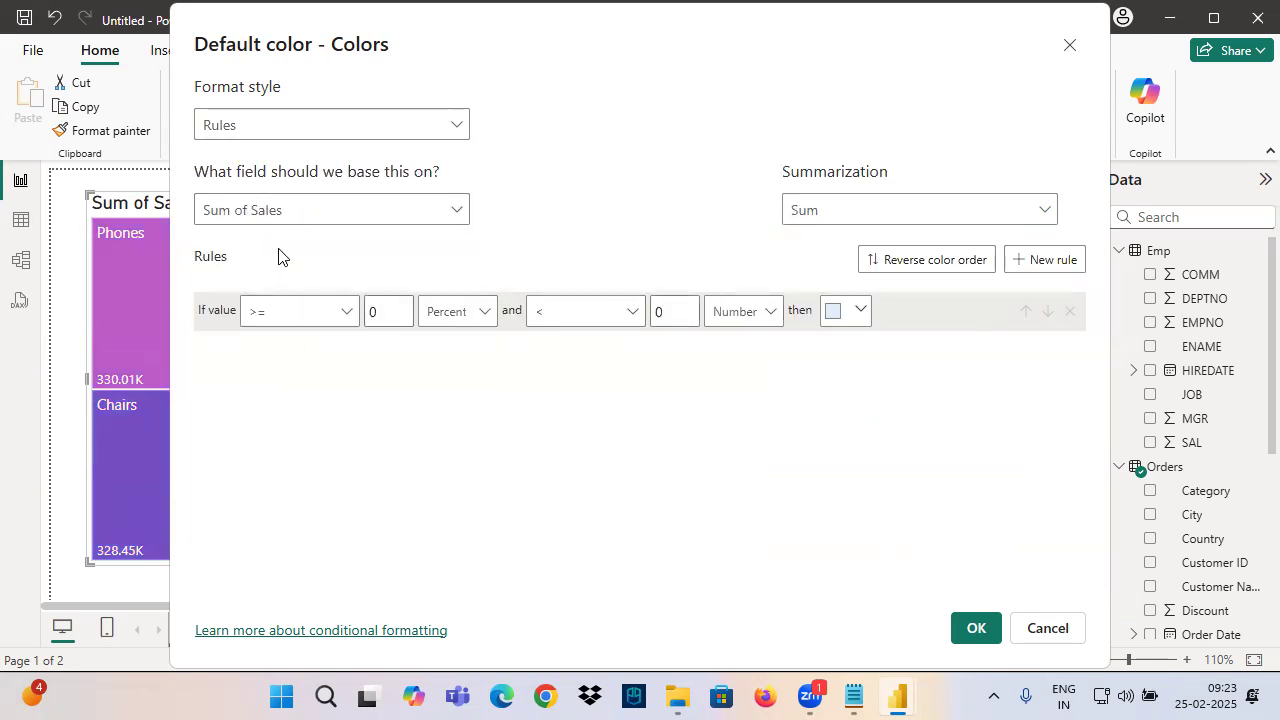
Define the first rule so Sales values from 0 to below 100000, both as Number, are coloured red
click(447, 320)
click(447, 345)
click(445, 310)
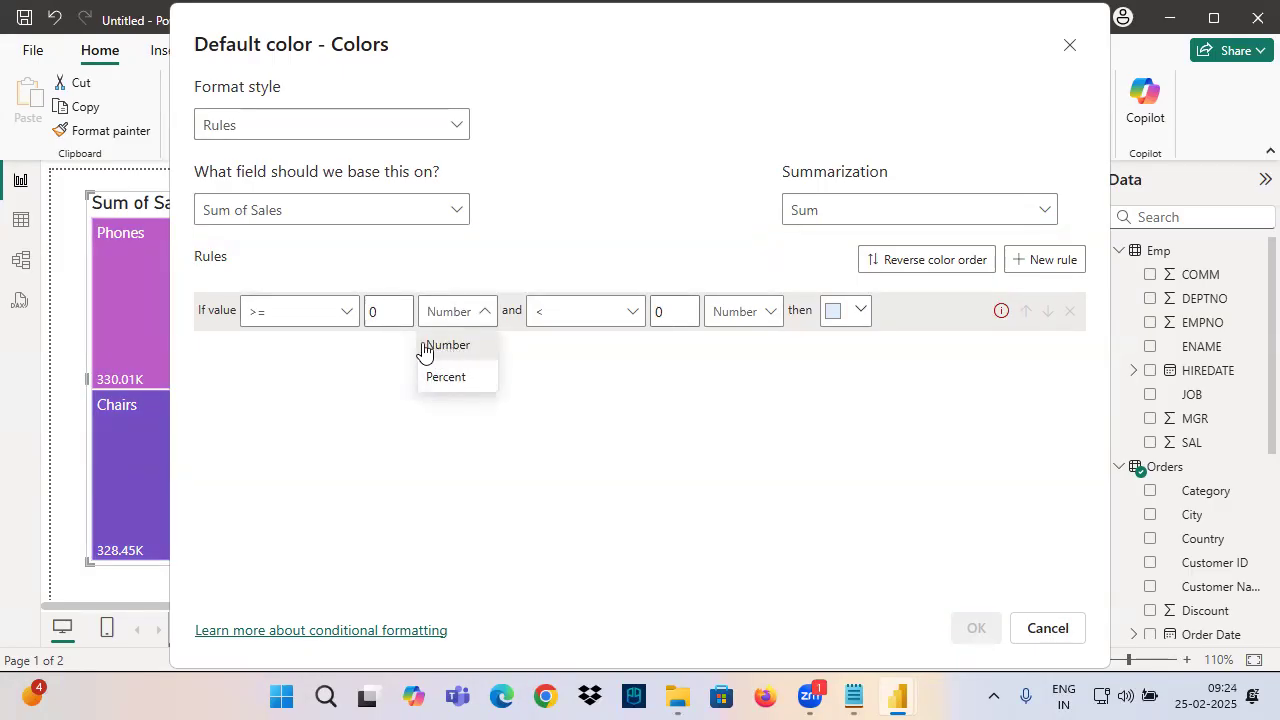
click(444, 346)
double_click(382, 312)
double_click(658, 312)
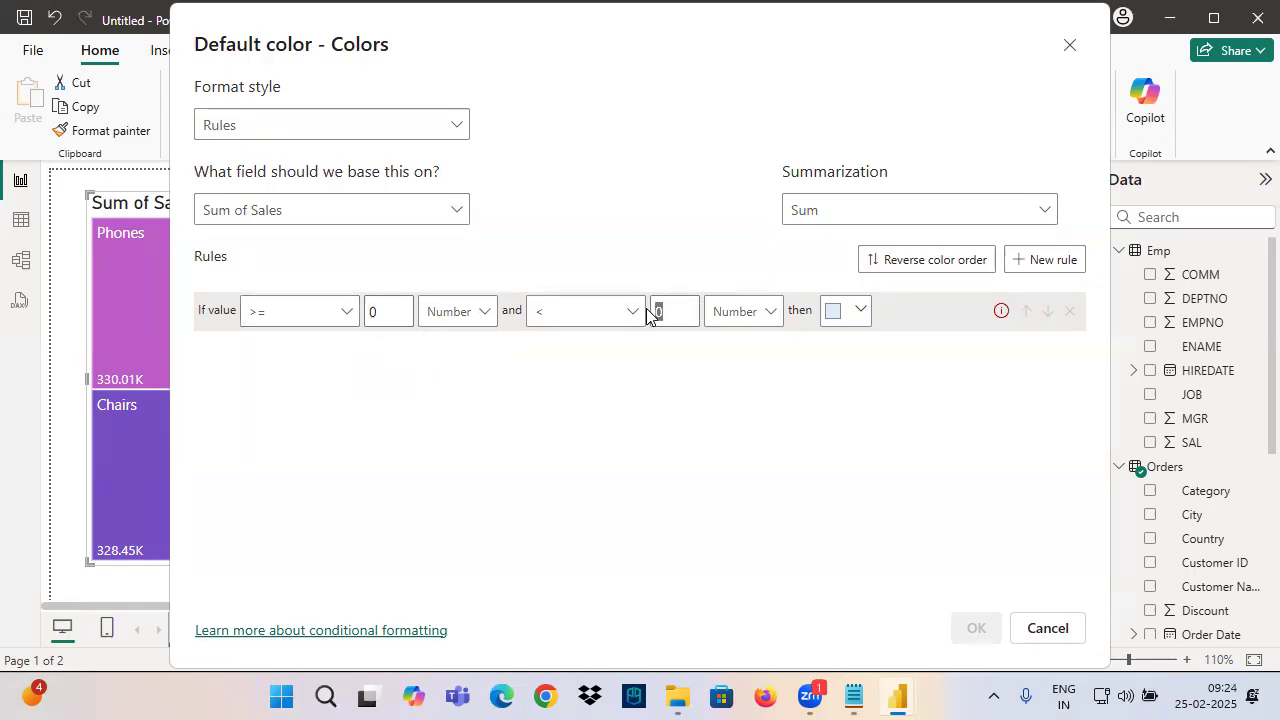
text(10)
text(0000)
click(860, 311)
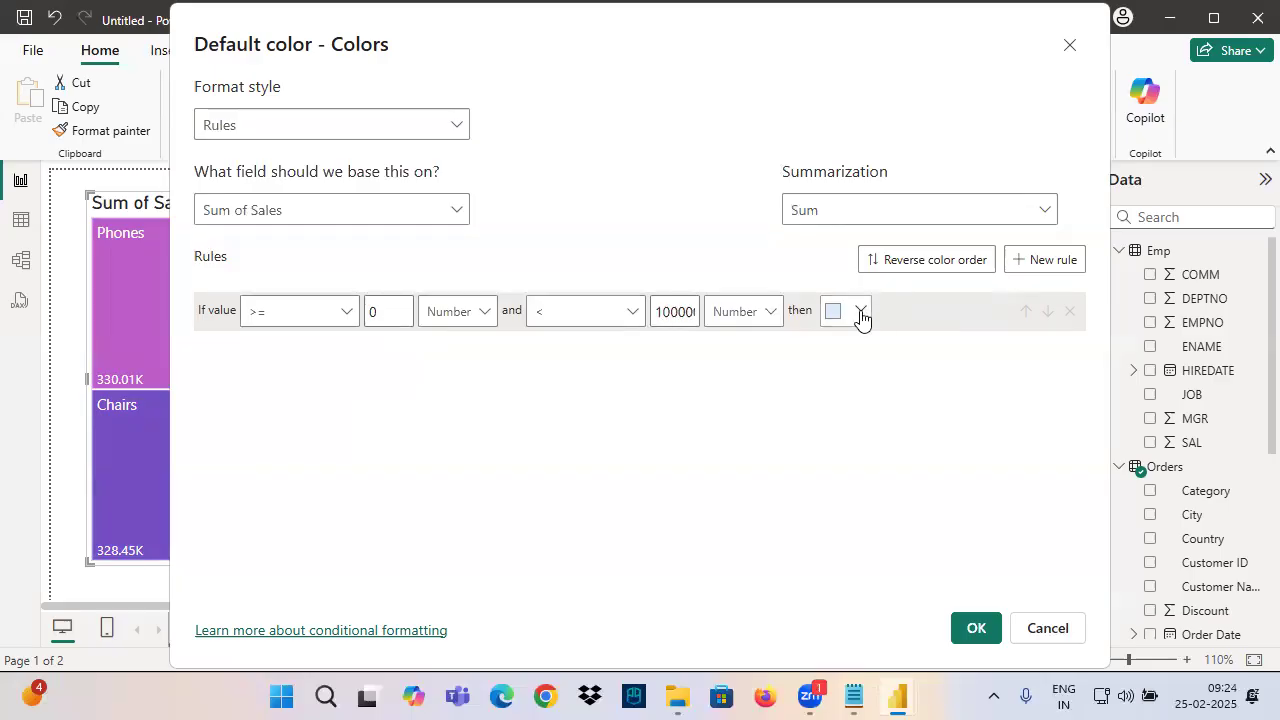
click(970, 327)
Add a second rule colouring Sales values from 100000 to below 300000, both as Number, in yellow
click(1040, 262)
drag(383, 348, 365, 350)
text(1000)
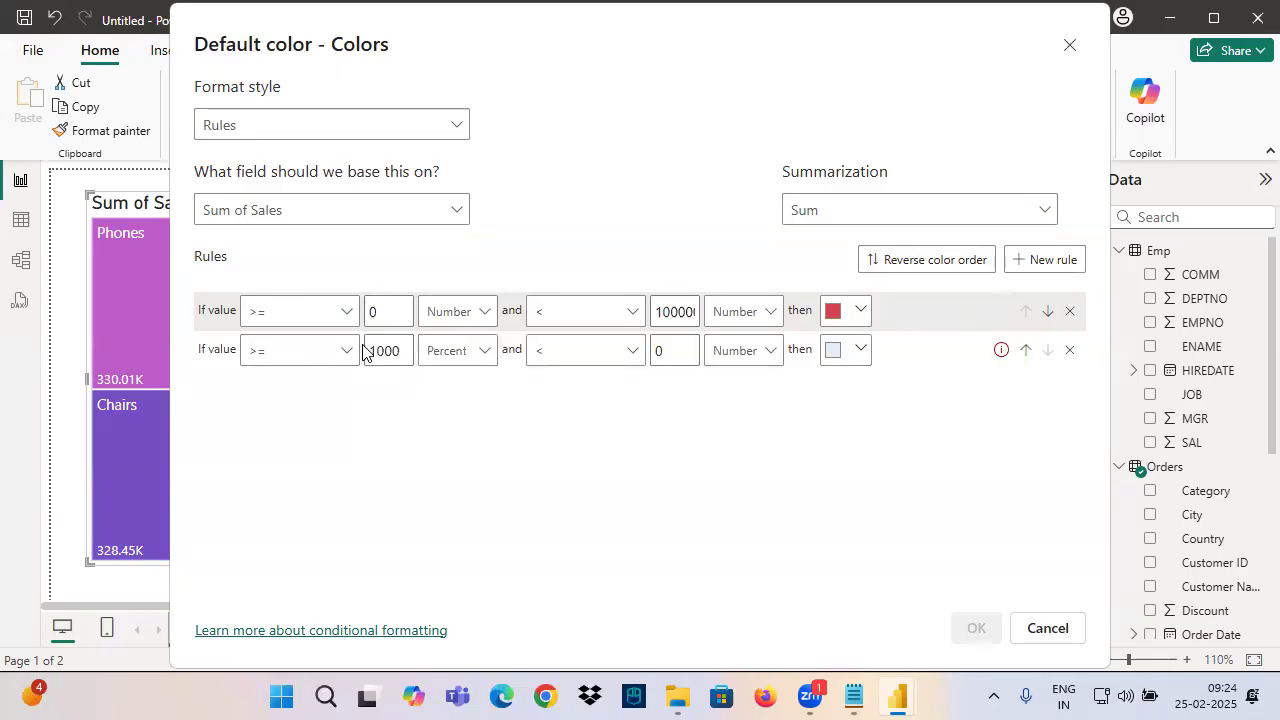
text(00)
click(445, 352)
click(450, 382)
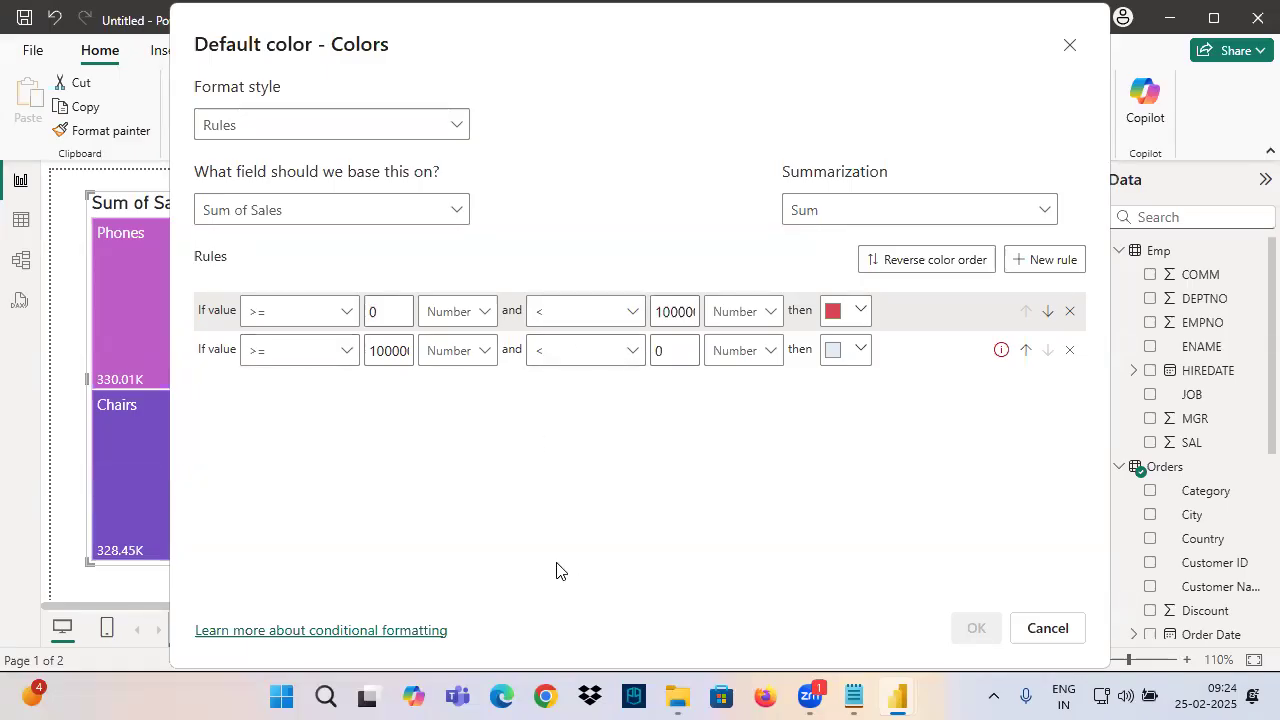
double_click(672, 356)
text(300000)
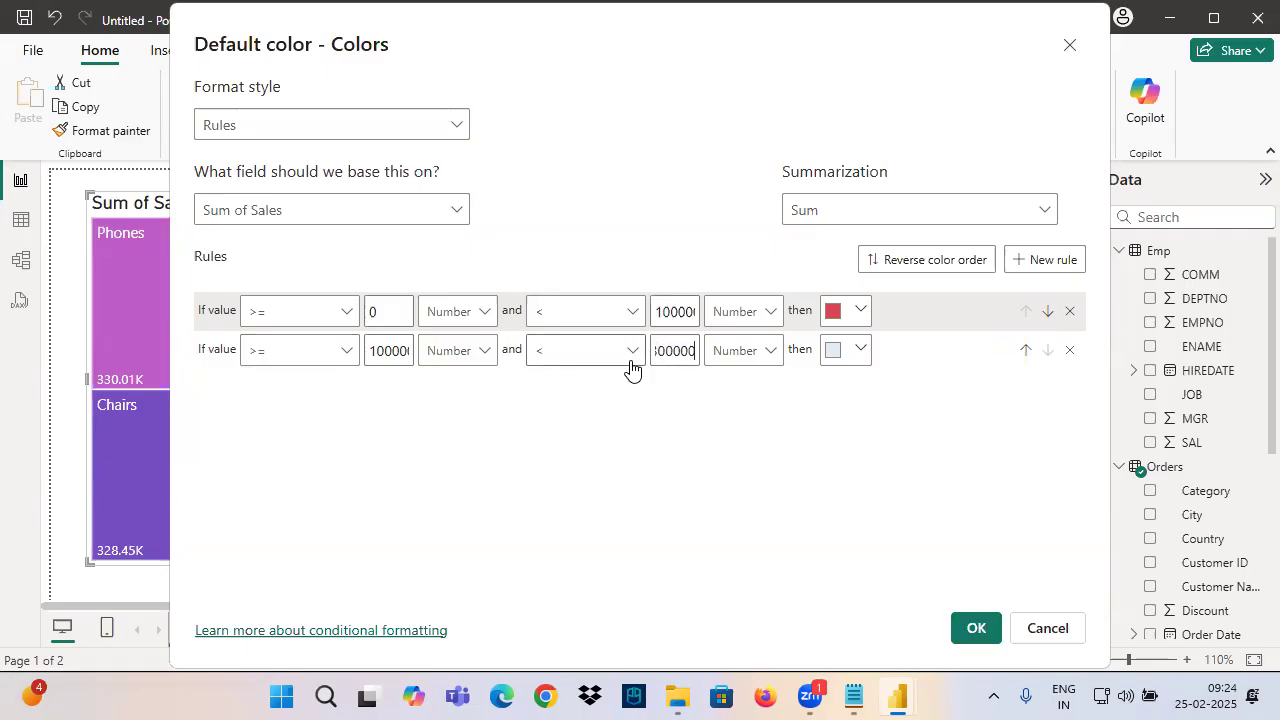
click(862, 362)
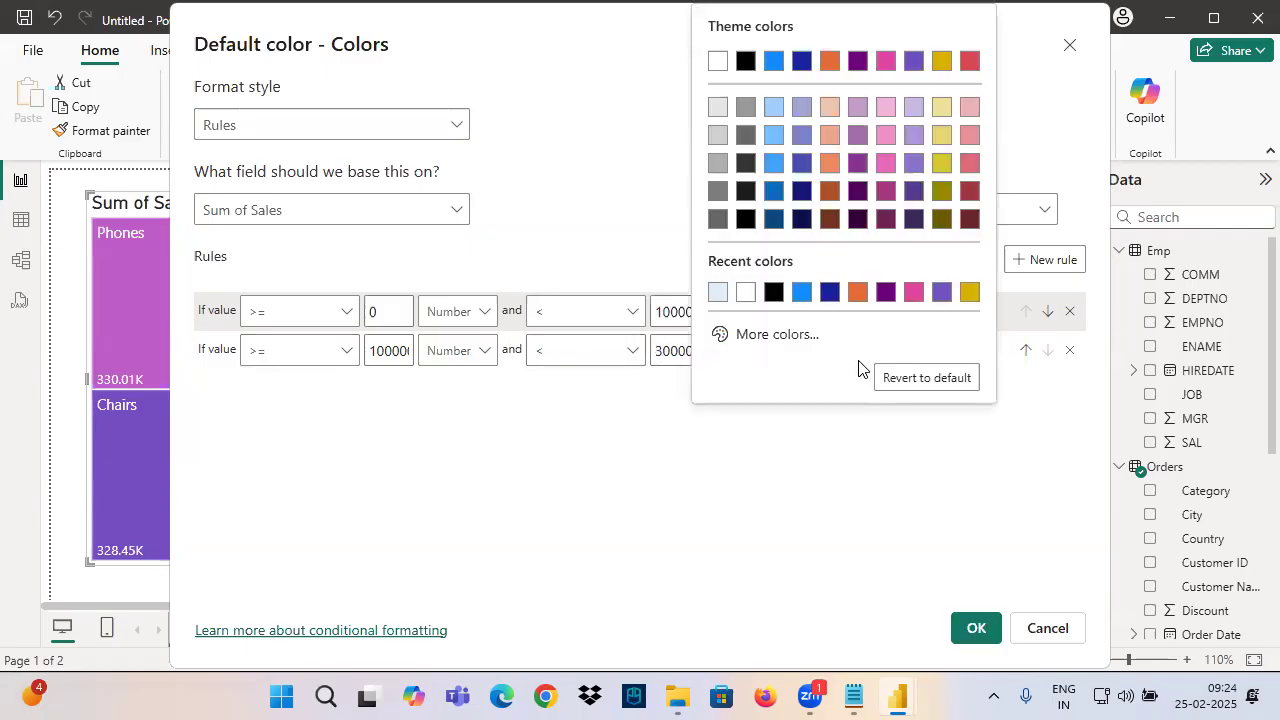
click(966, 292)
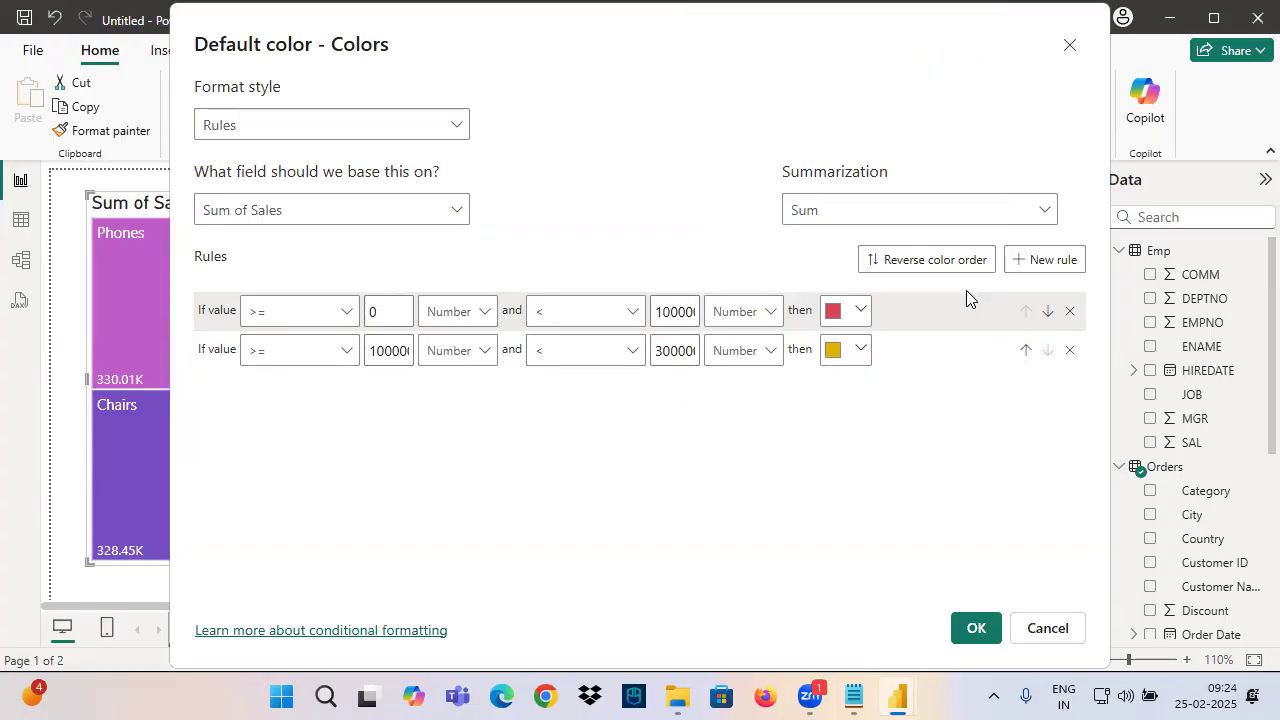
Add a third rule for Sales values from 300000, as Number, with its upper bound left blank as Max
click(1047, 260)
click(380, 390)
text(300)
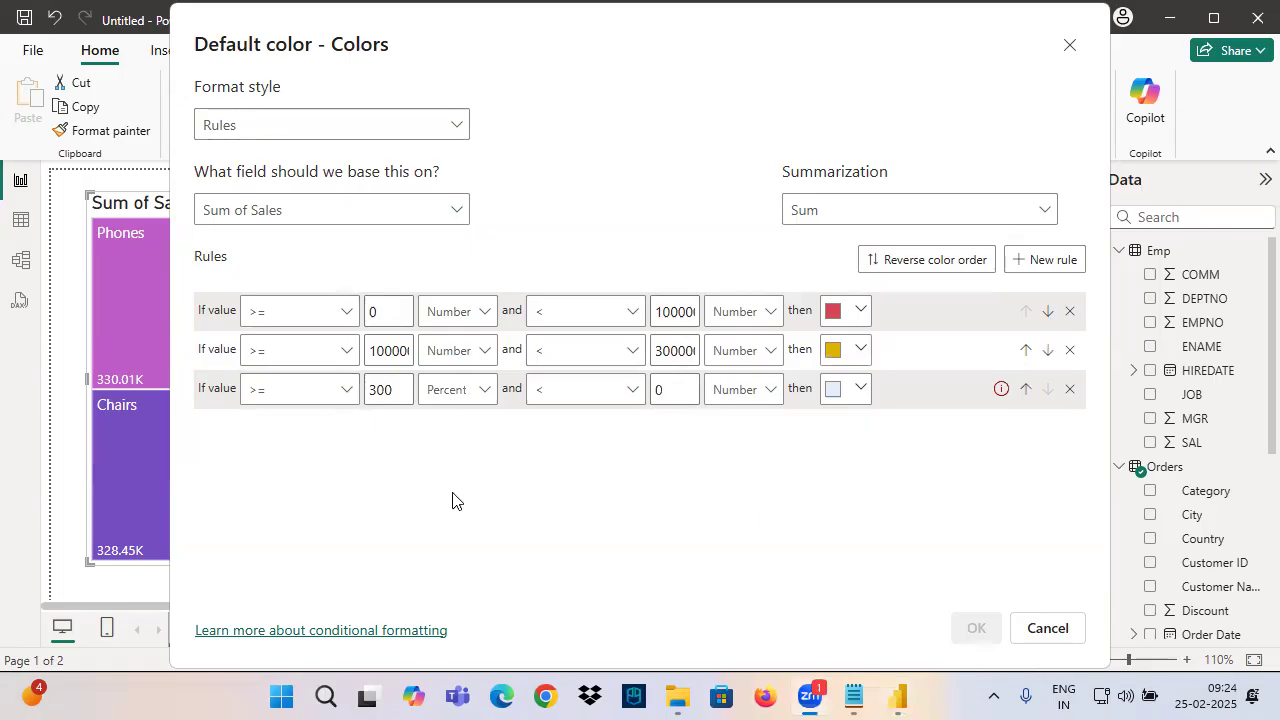
text(000)
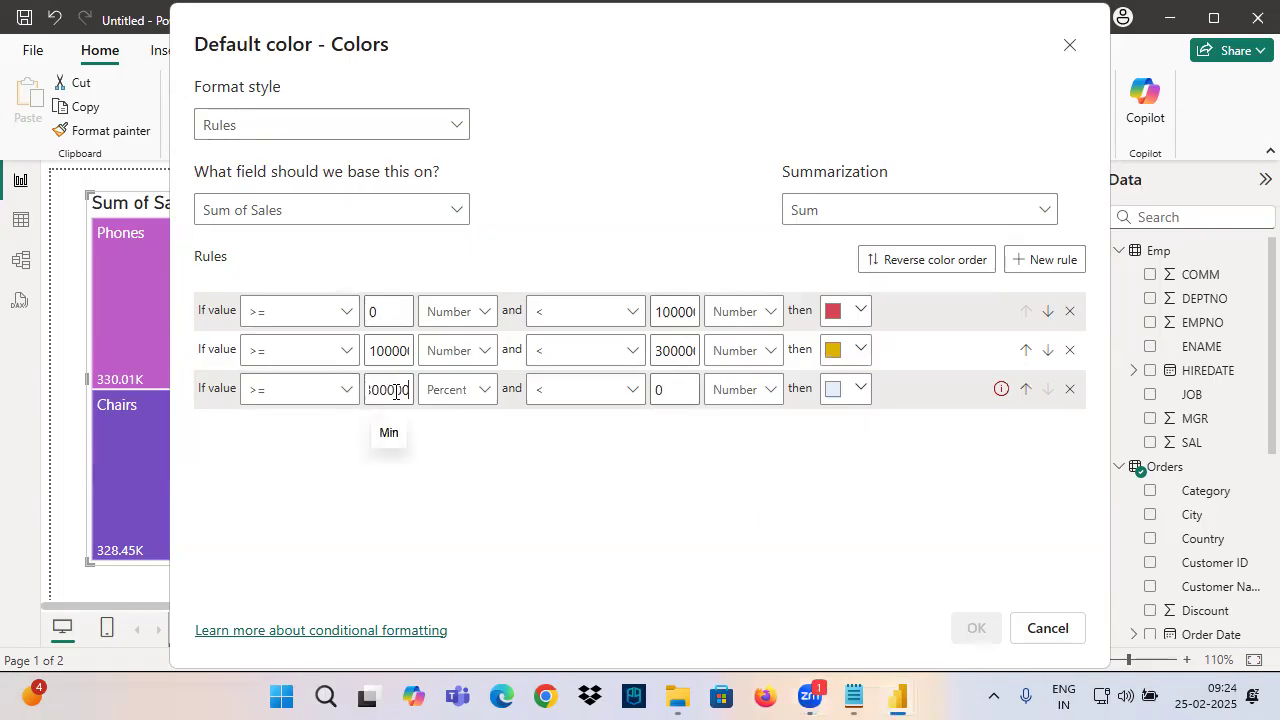
click(466, 388)
click(452, 424)
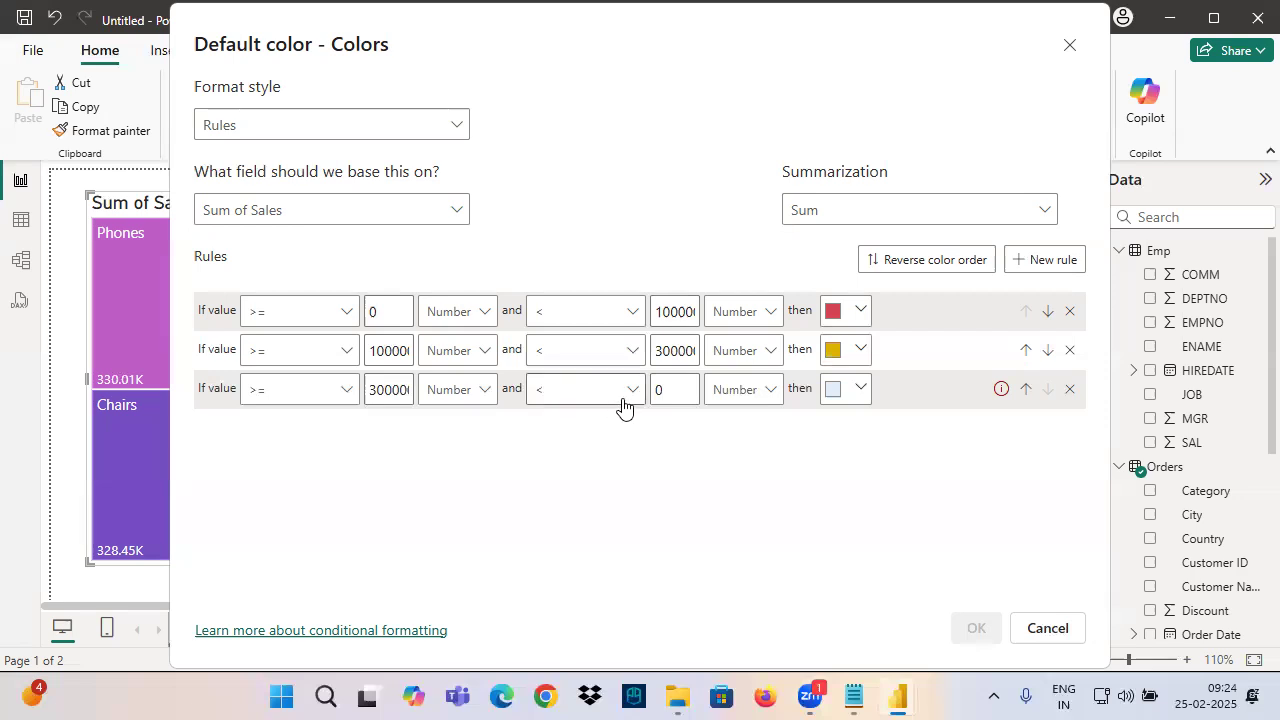
click(669, 384)
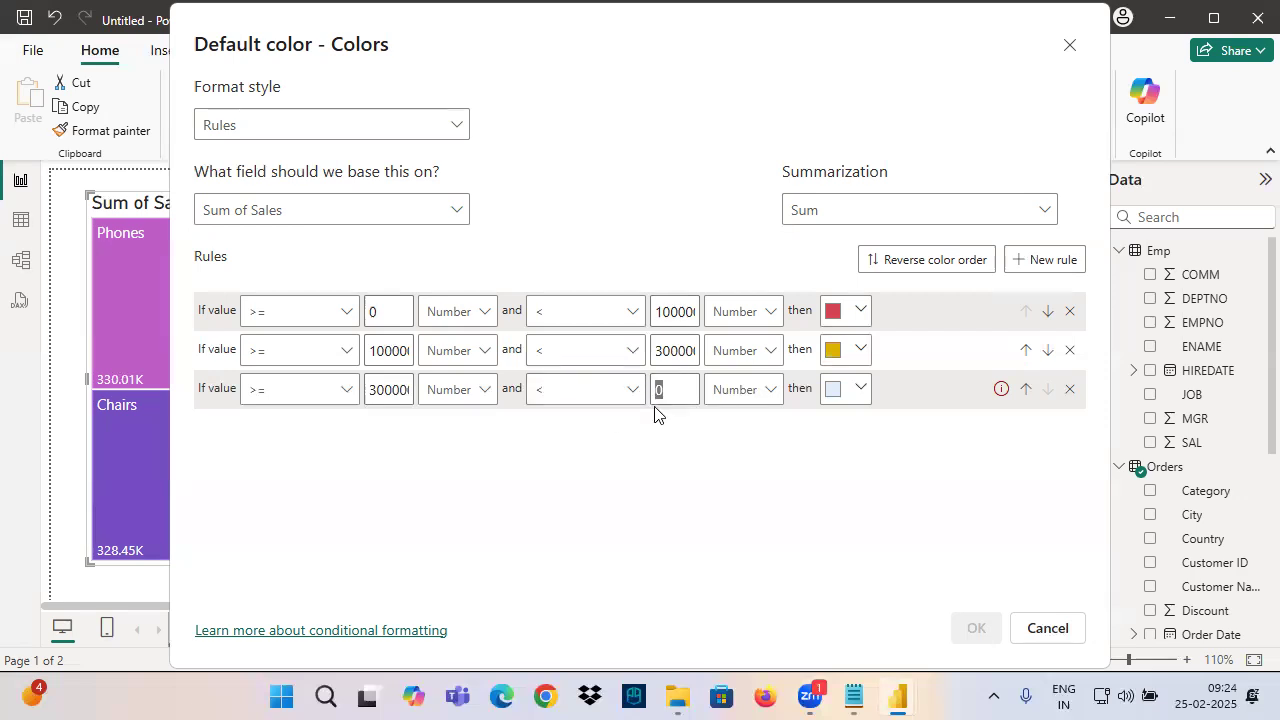
key(BackSpace)
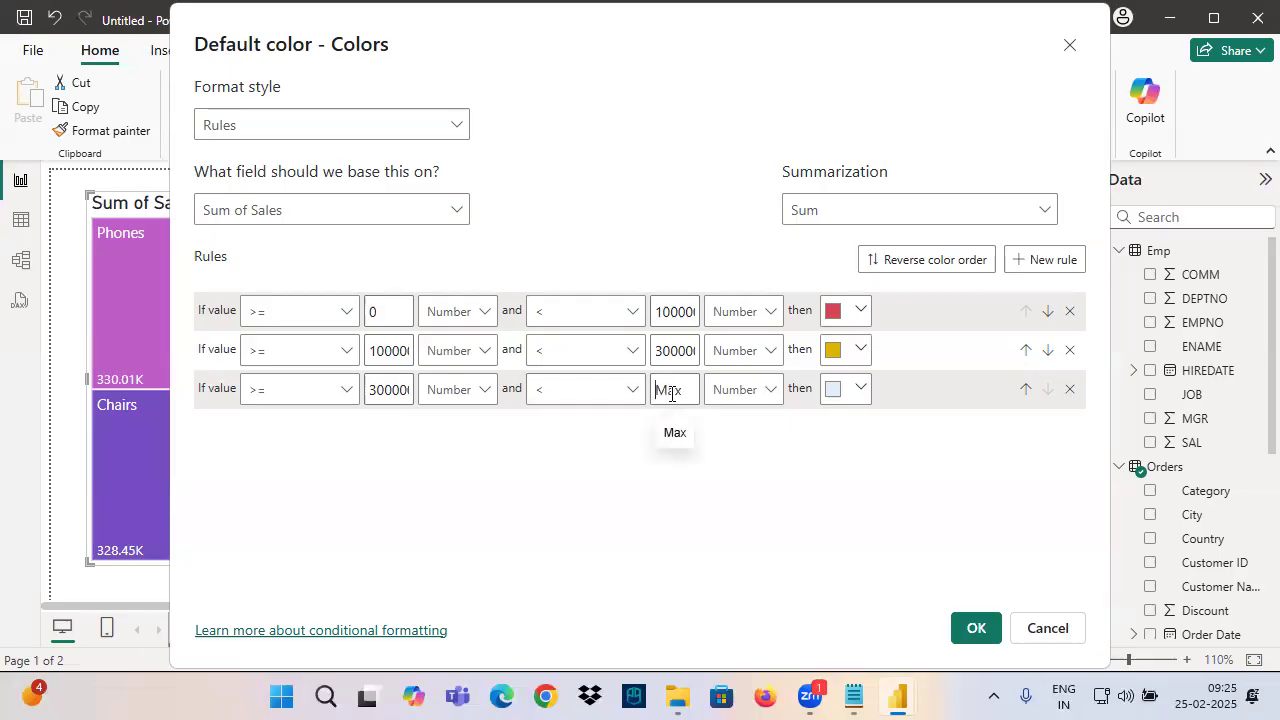
Give the third rule the custom green #3AD01C and apply the rules to the treemap tiles
click(860, 390)
click(839, 457)
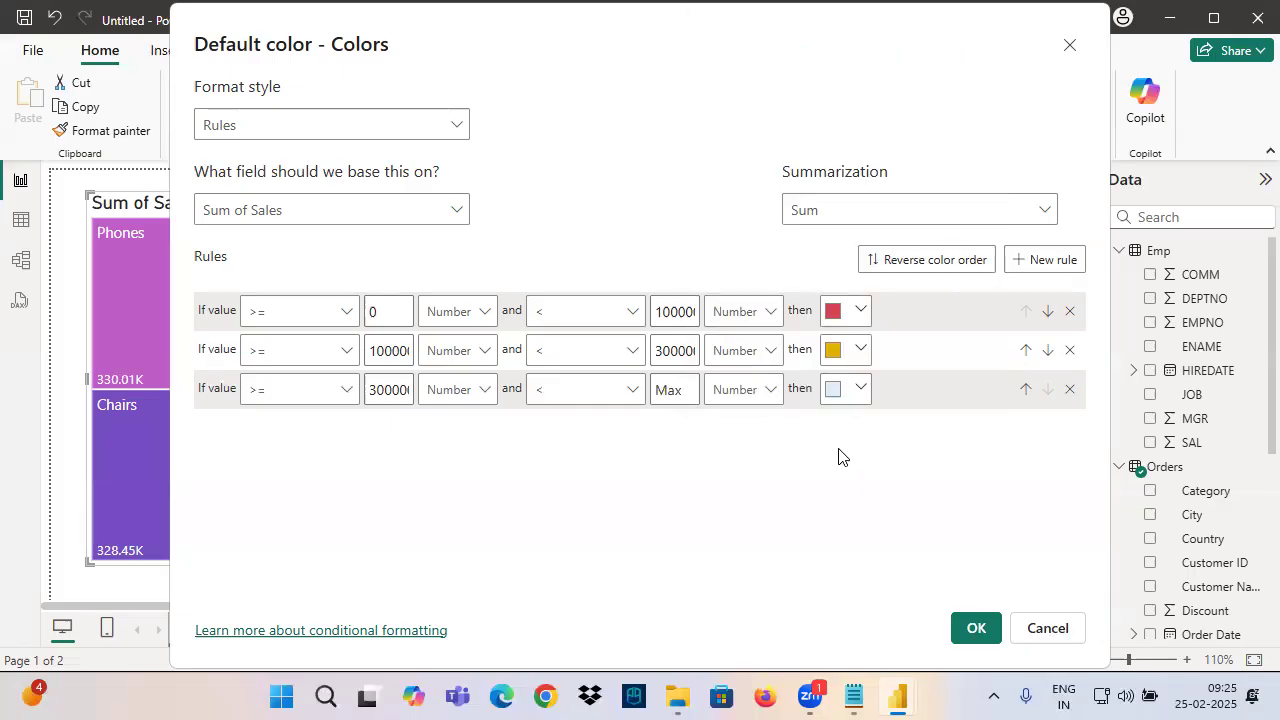
click(858, 392)
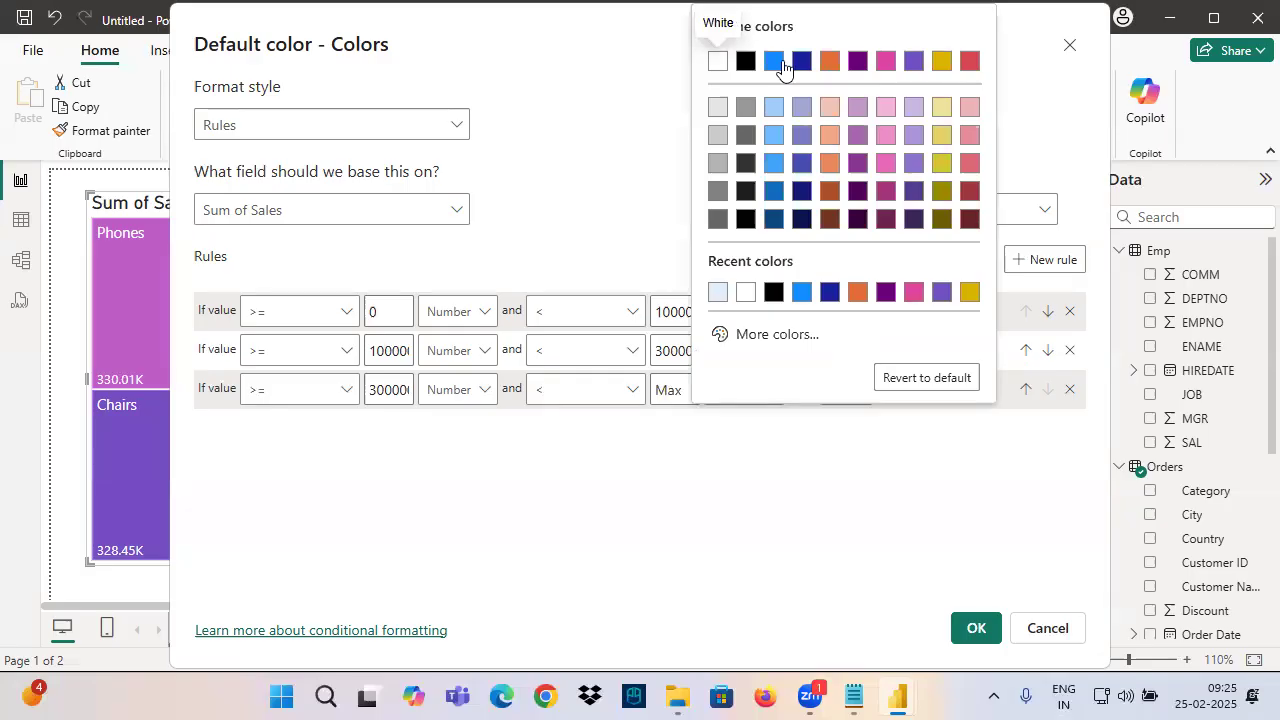
click(777, 336)
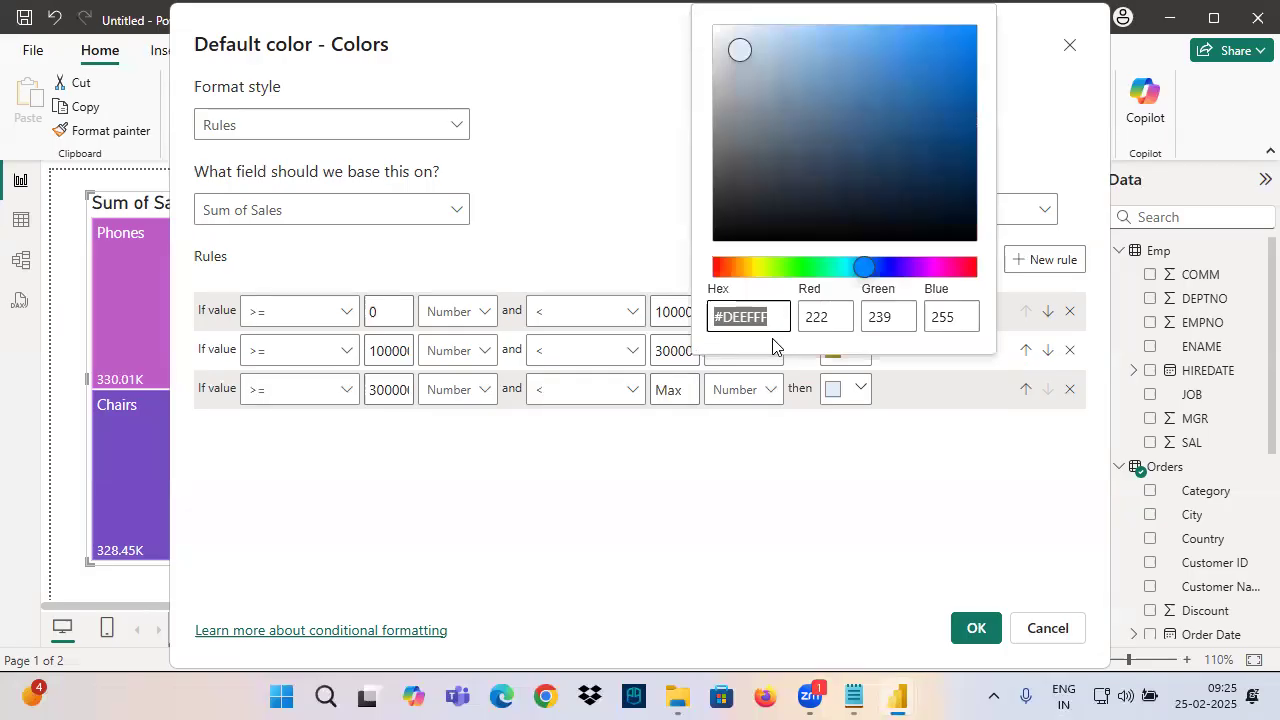
click(829, 267)
drag(829, 268, 791, 270)
click(934, 63)
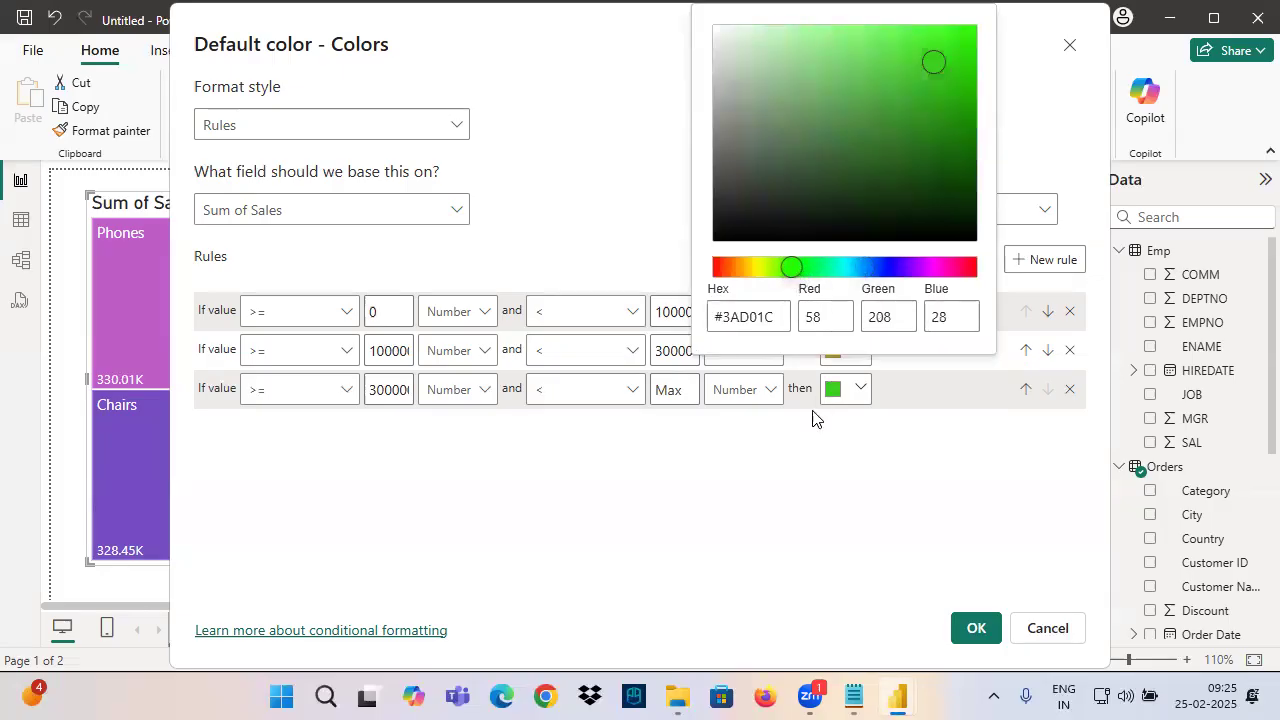
click(786, 491)
click(968, 634)
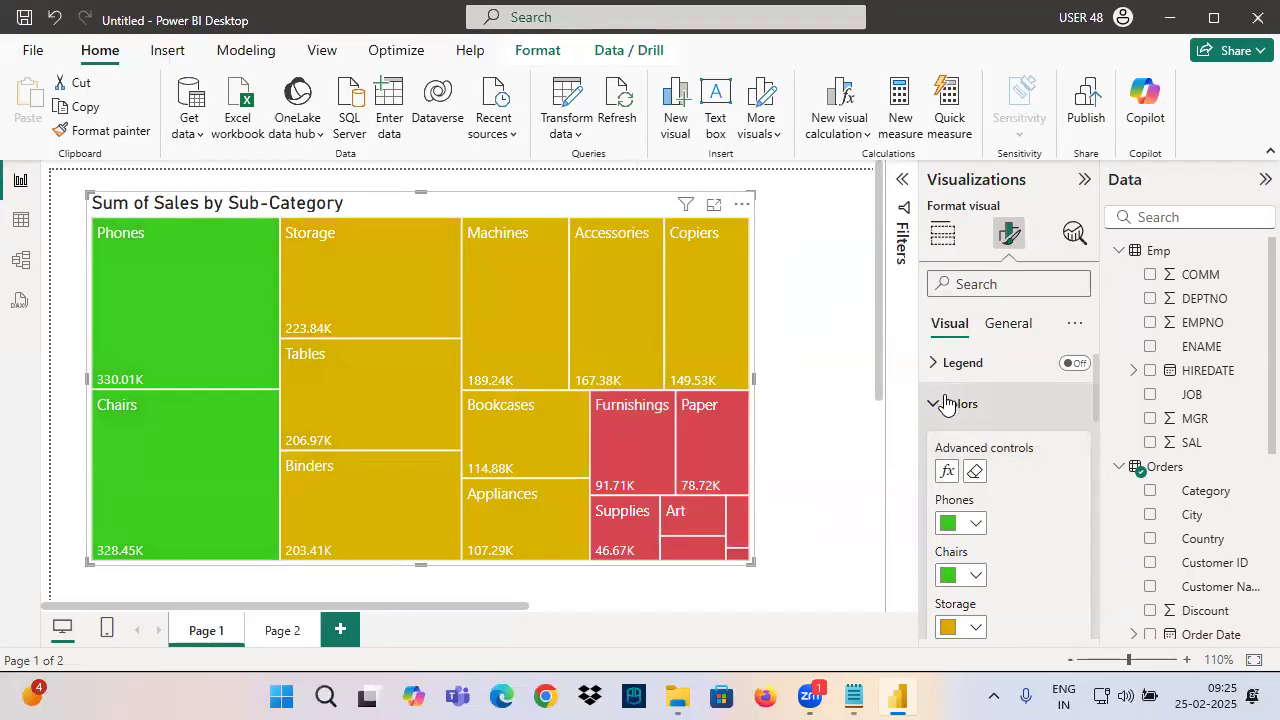
Collapse the colour settings and mark the red and yellow tile groups with the pen, clearing the marks
click(946, 402)
mouse_move(592, 394)
mouse_down()
mouse_move(718, 556)
mouse_move(755, 554)
mouse_up()
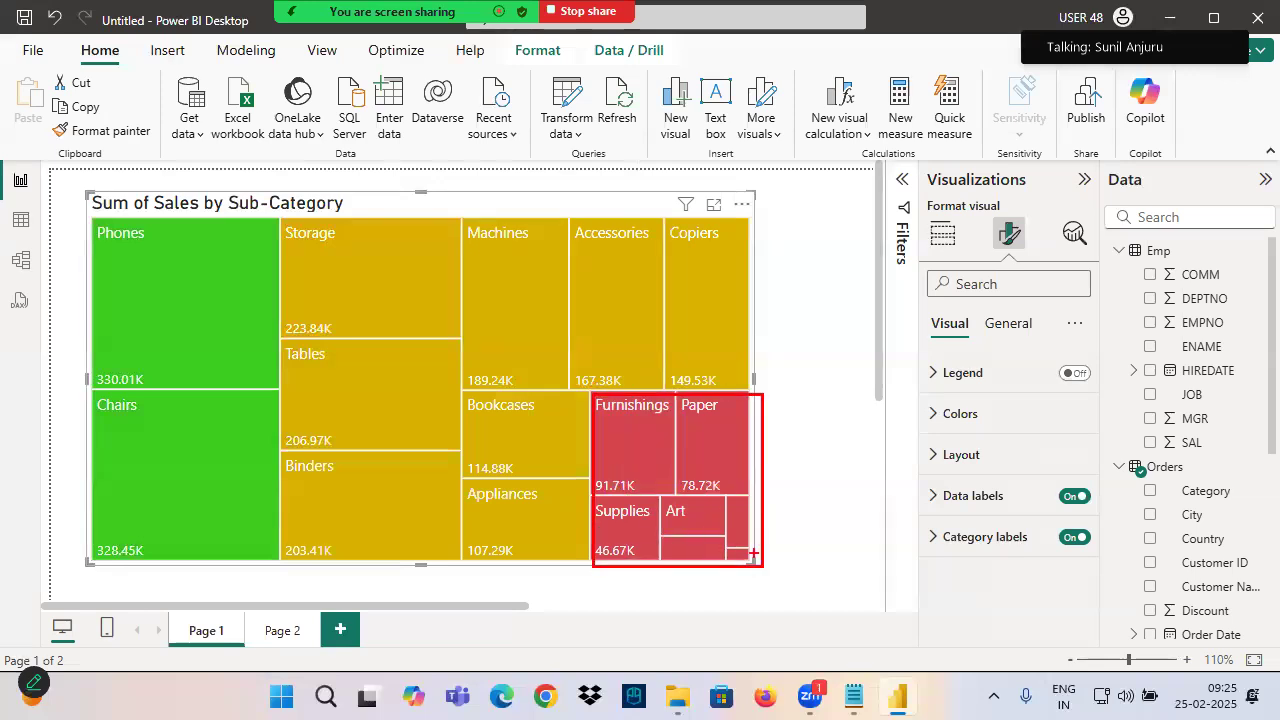
drag(340, 308, 655, 271)
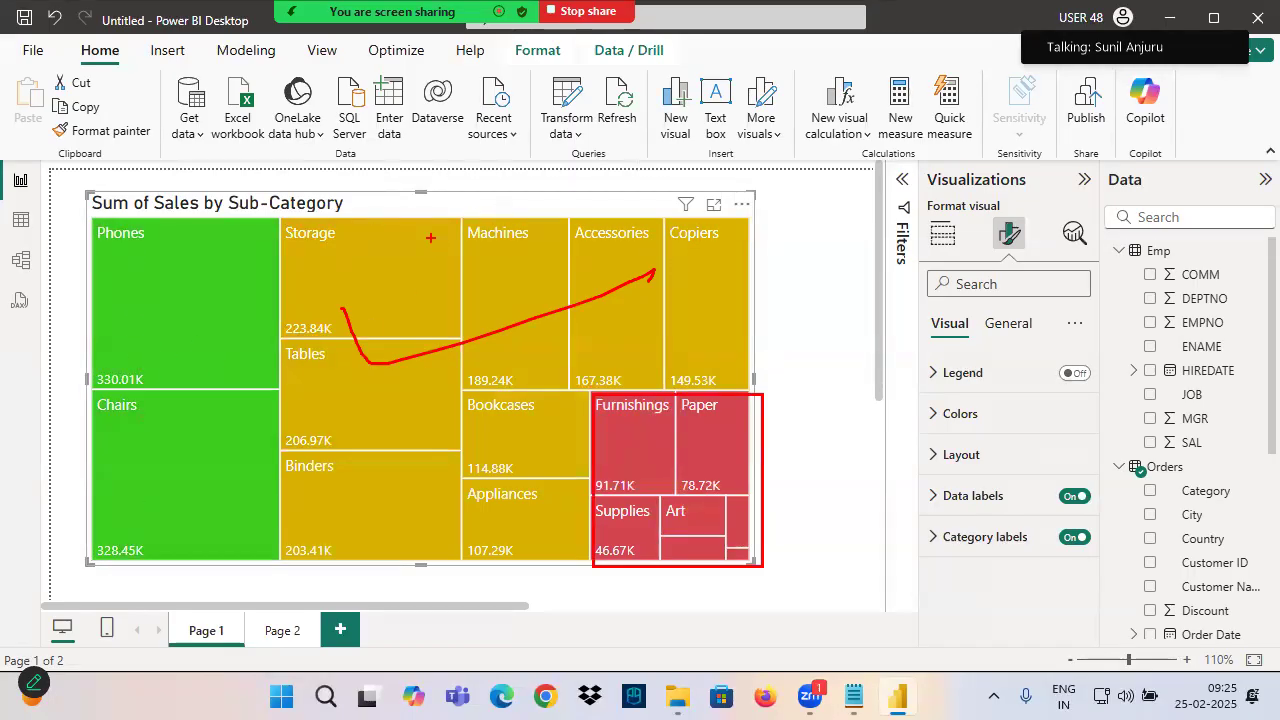
click(588, 11)
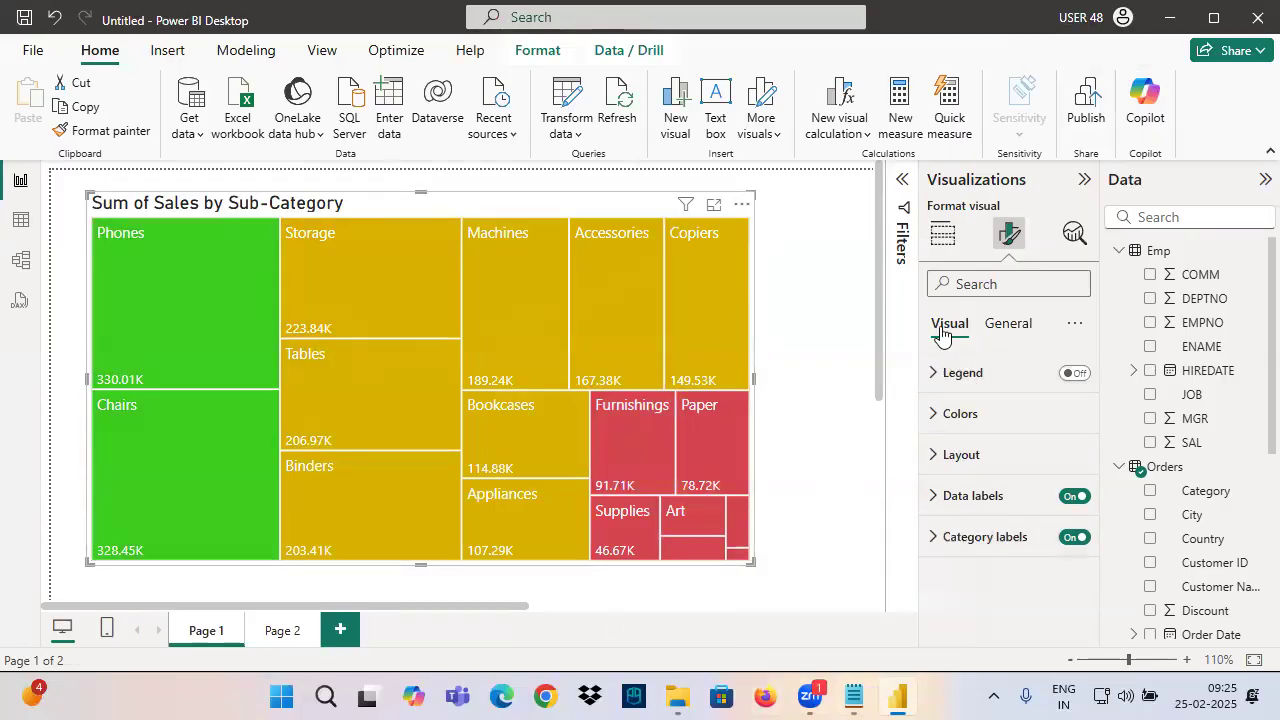
click(1006, 323)
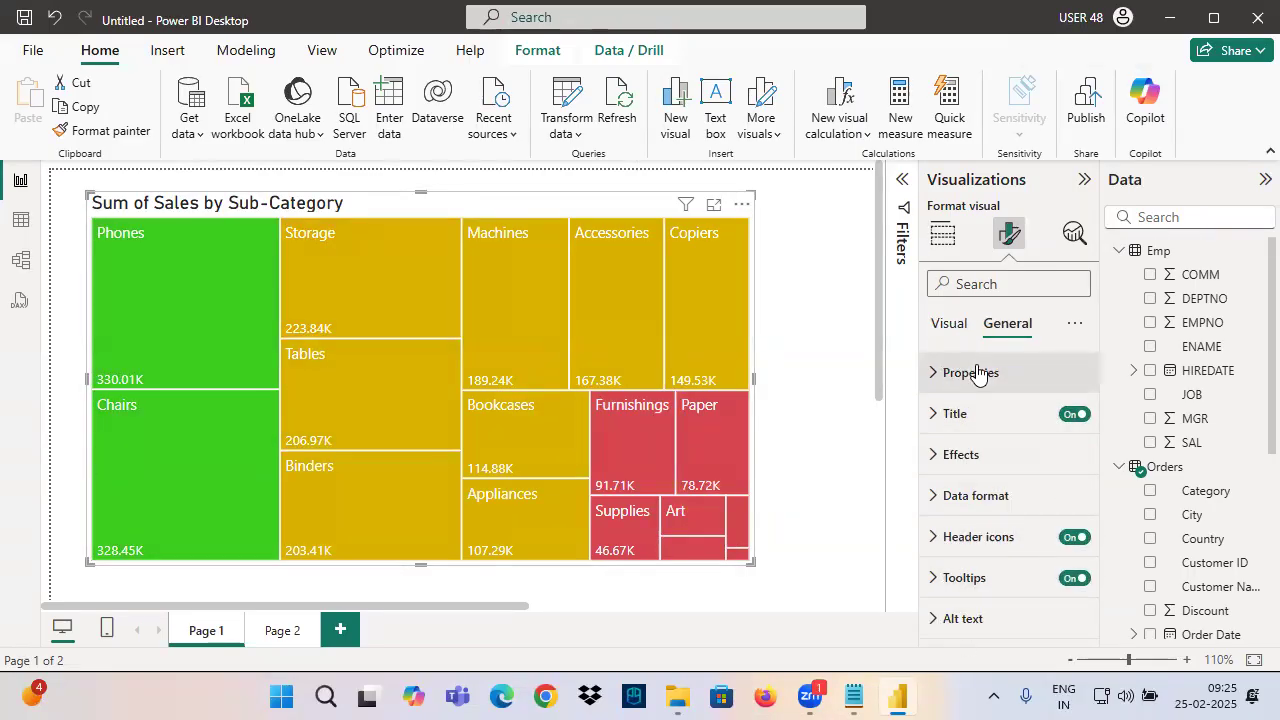
click(950, 324)
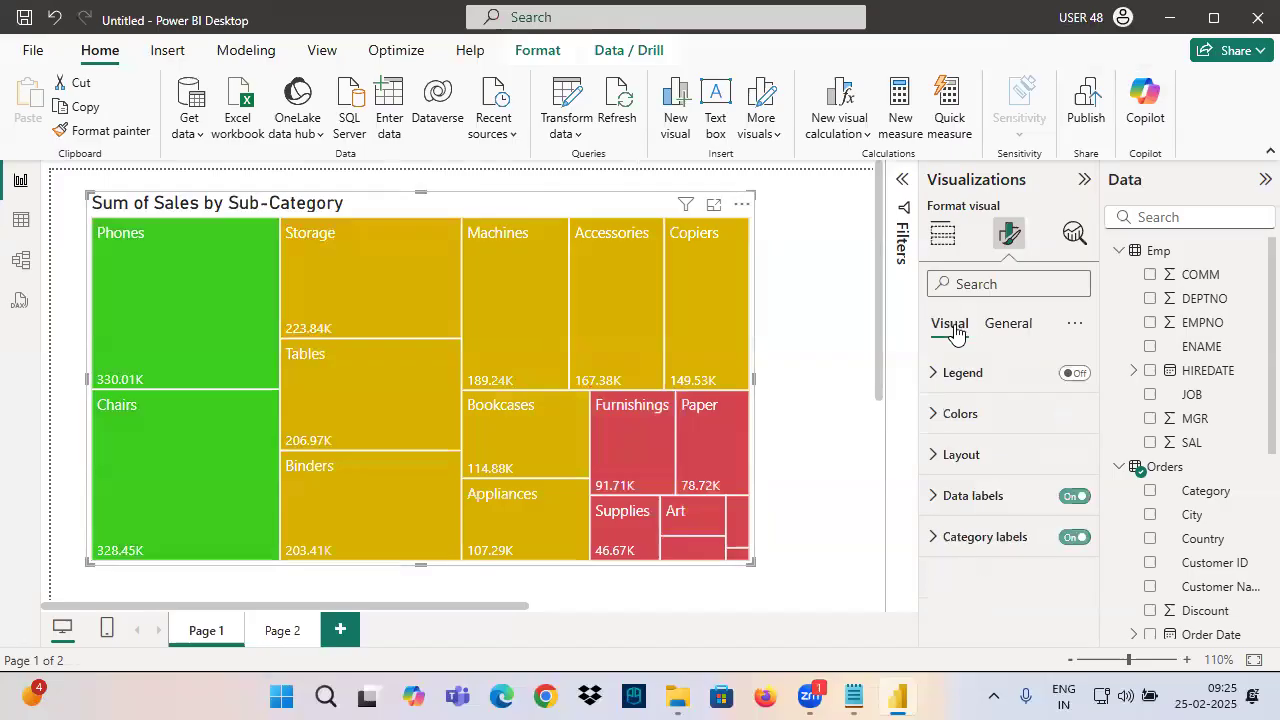
Switch to the Notepad class notes and add a dashed separator line below the Treemap field wells
click(853, 697)
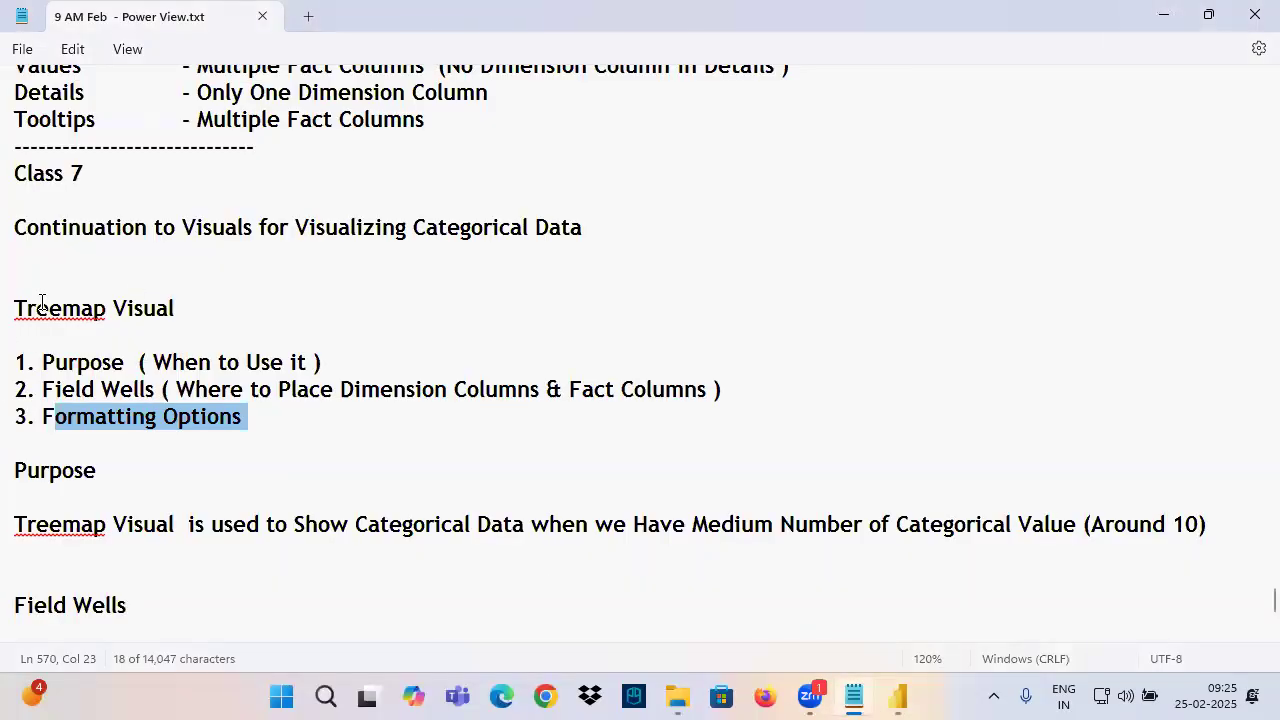
drag(42, 308, 196, 320)
scroll(467, 373, down, 5)
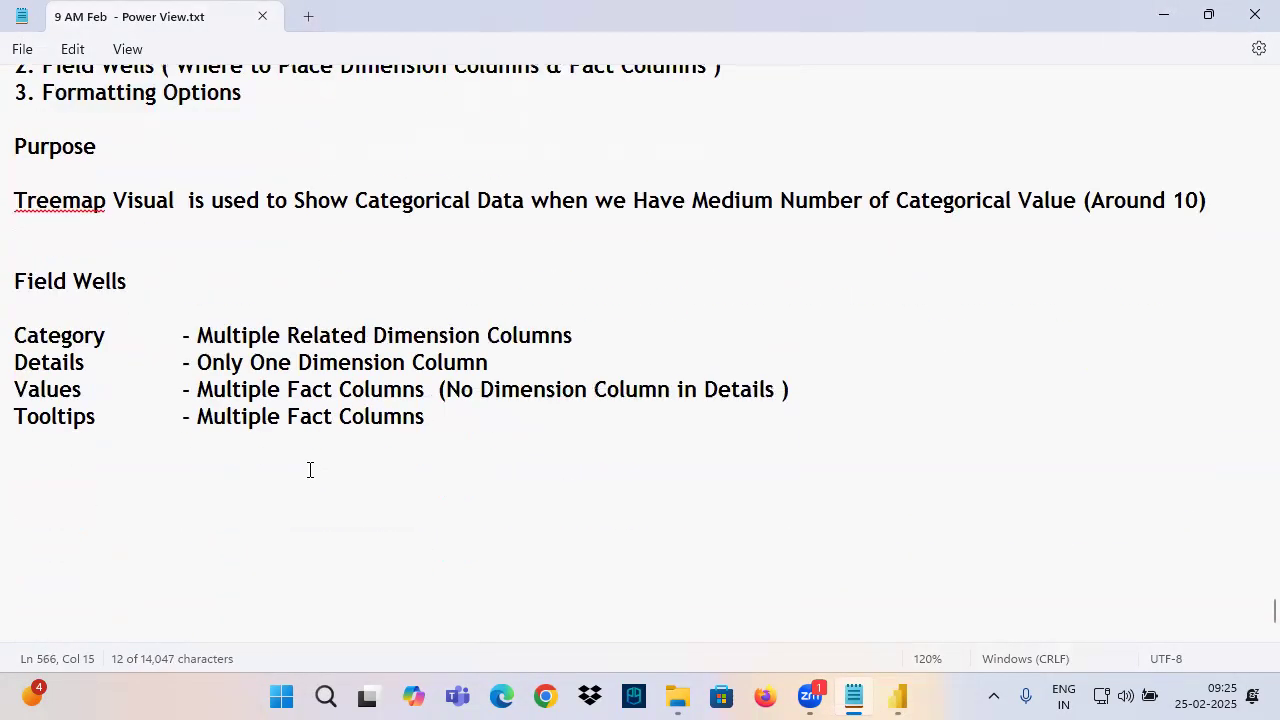
click(74, 382)
text(------------------------------)
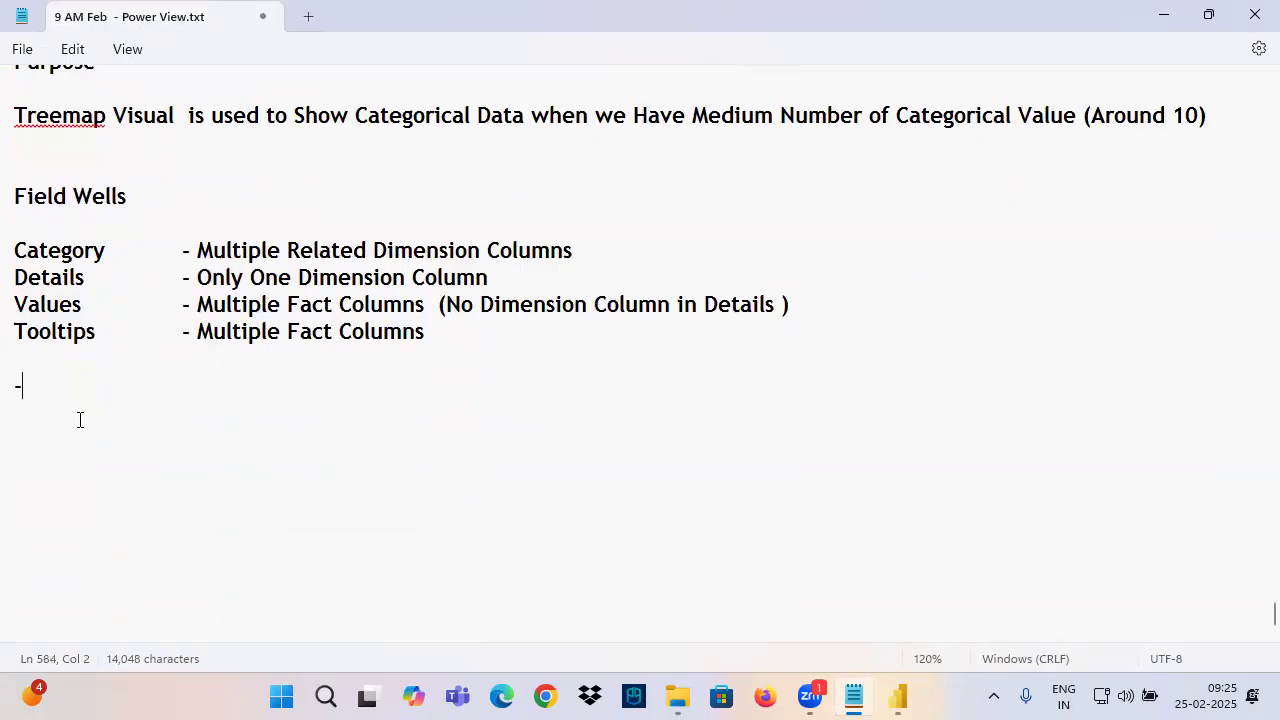
key(Return)
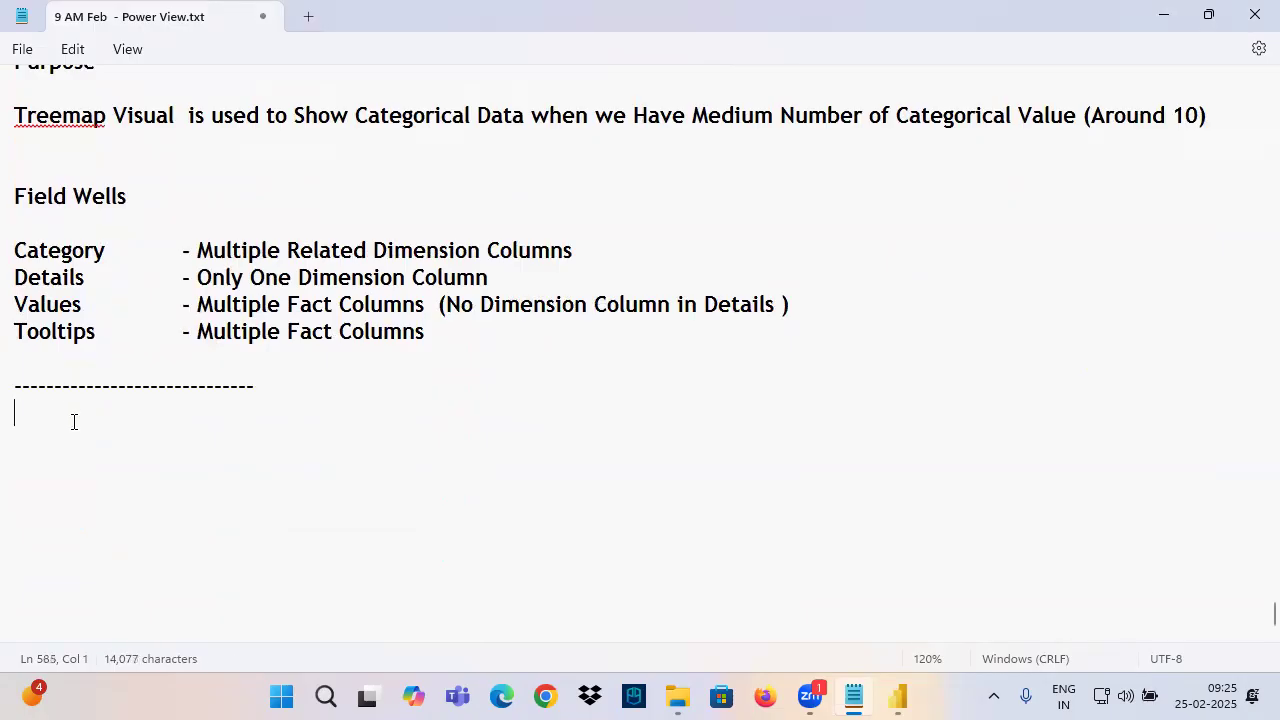
Switch back to Power BI, show the visual gallery, and mark its first row of bar and column charts
click(897, 697)
click(945, 235)
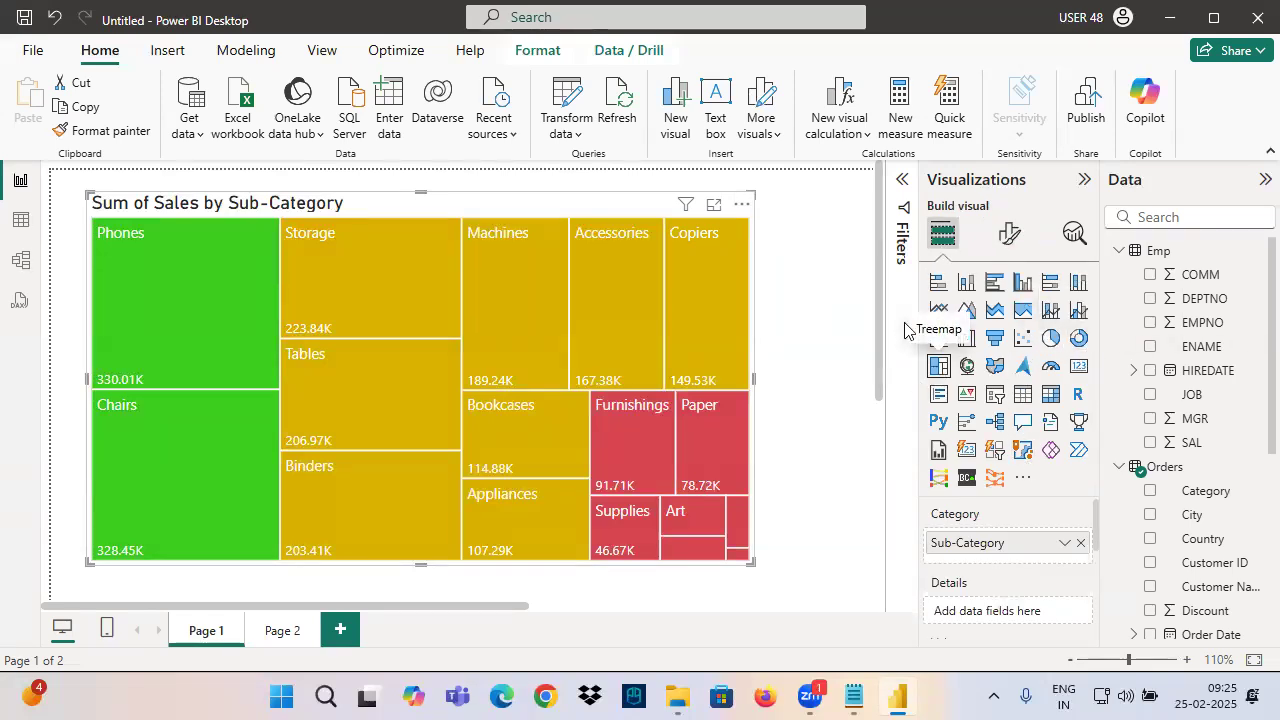
drag(920, 268, 1107, 294)
drag(1009, 207, 1015, 256)
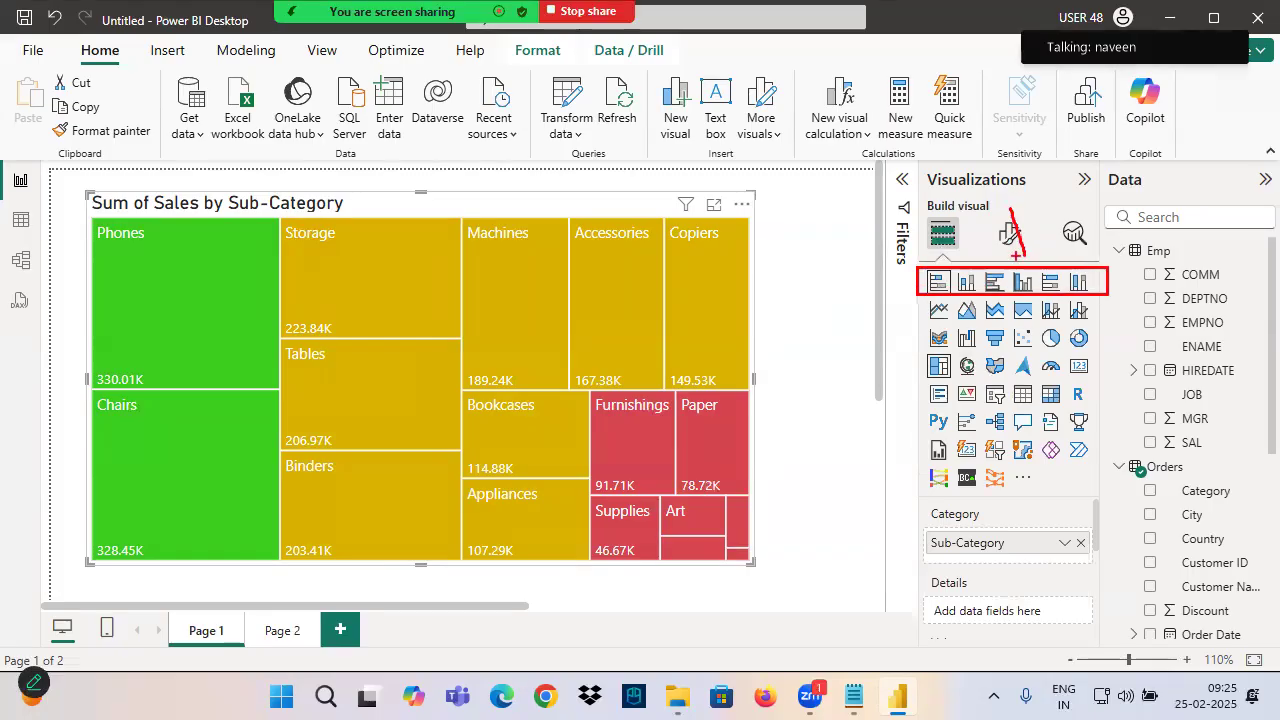
drag(906, 295, 1082, 297)
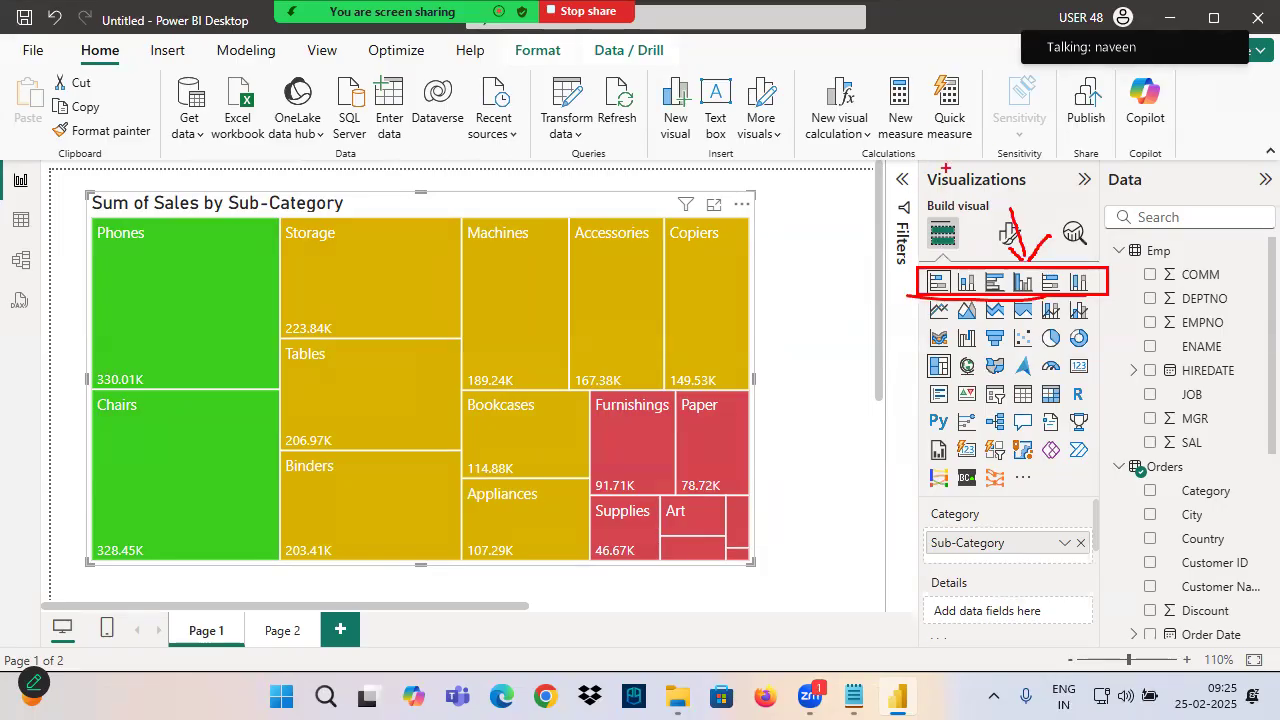
Switch to the Notepad notes and write the heading "Bar & Column Charts - 1 Row" under the separator
click(853, 696)
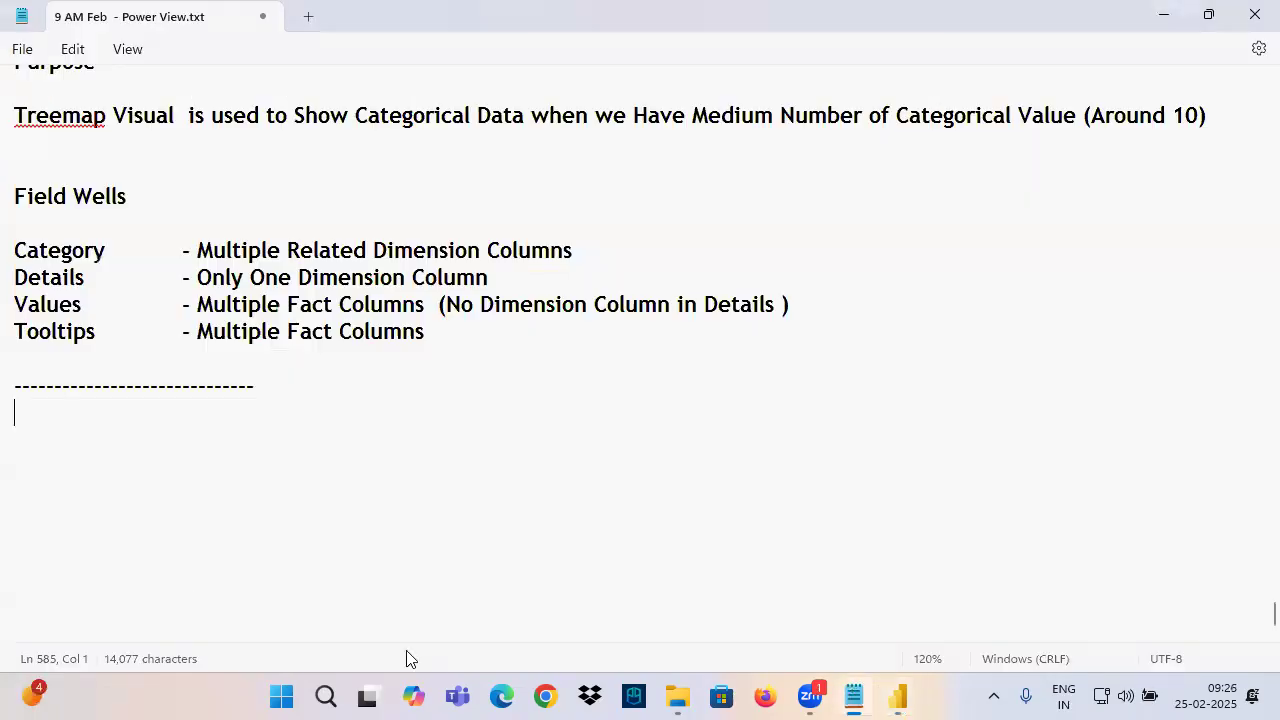
text(Bar )
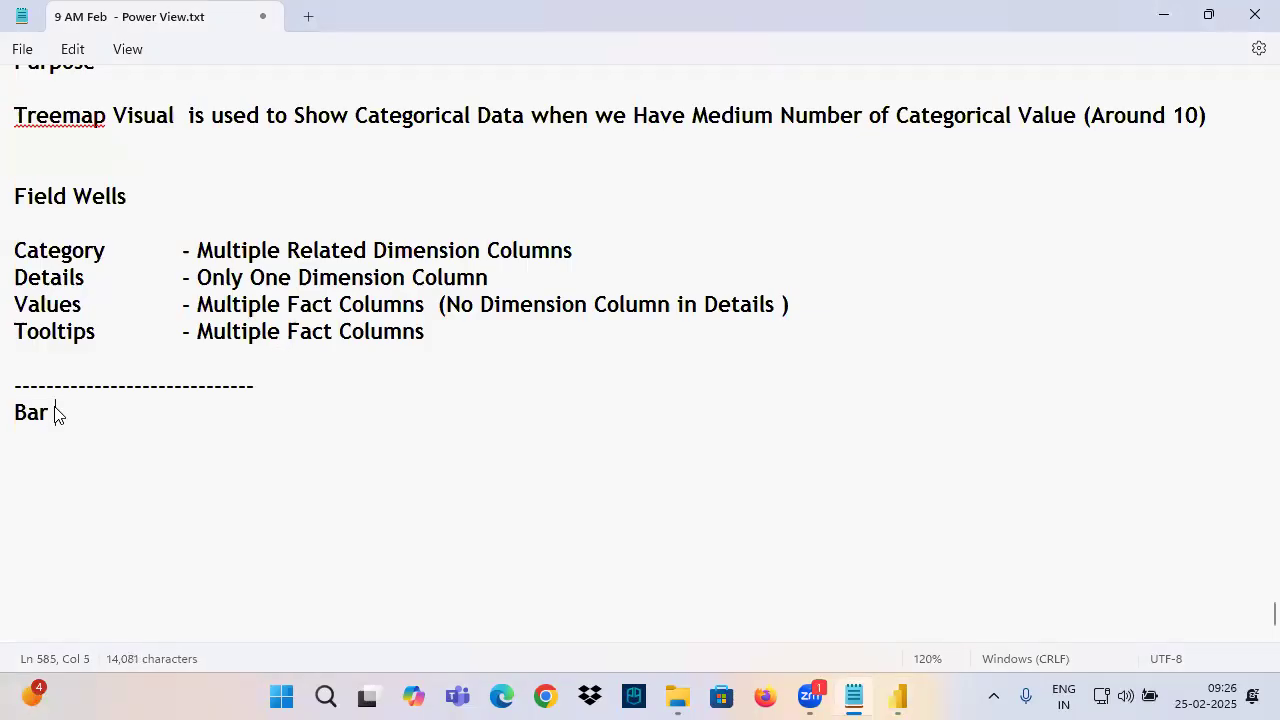
text(& Column Charts  )
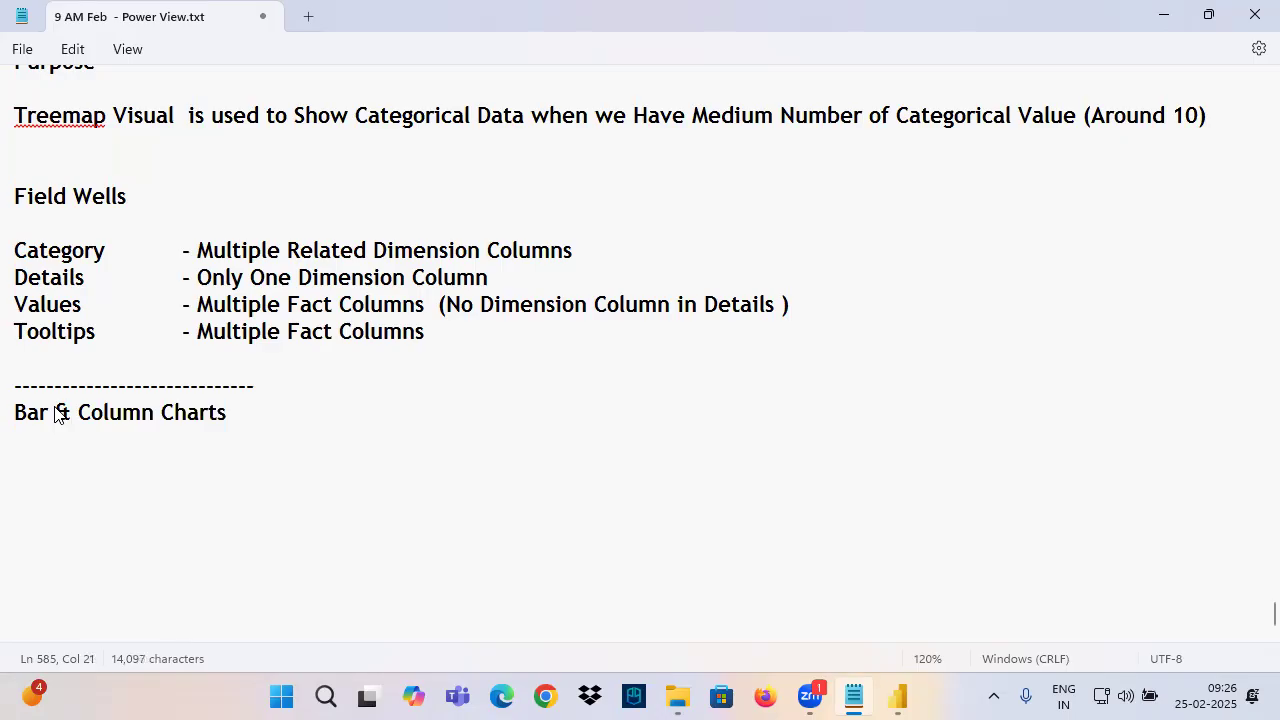
text(- 1 Rowes)
key(BackSpace)
key(BackSpace)
drag(27, 421, 220, 425)
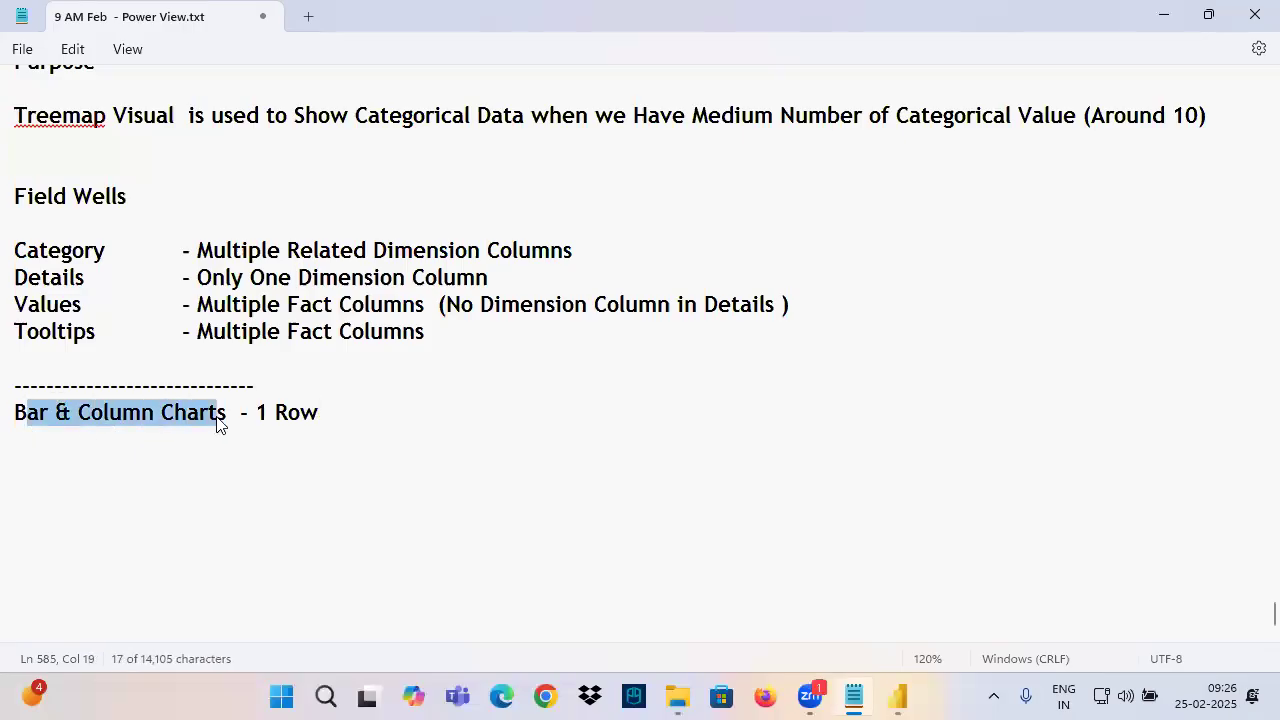
Return to Power BI and point out the stacked bar chart in the visual gallery with a pen stroke
click(898, 697)
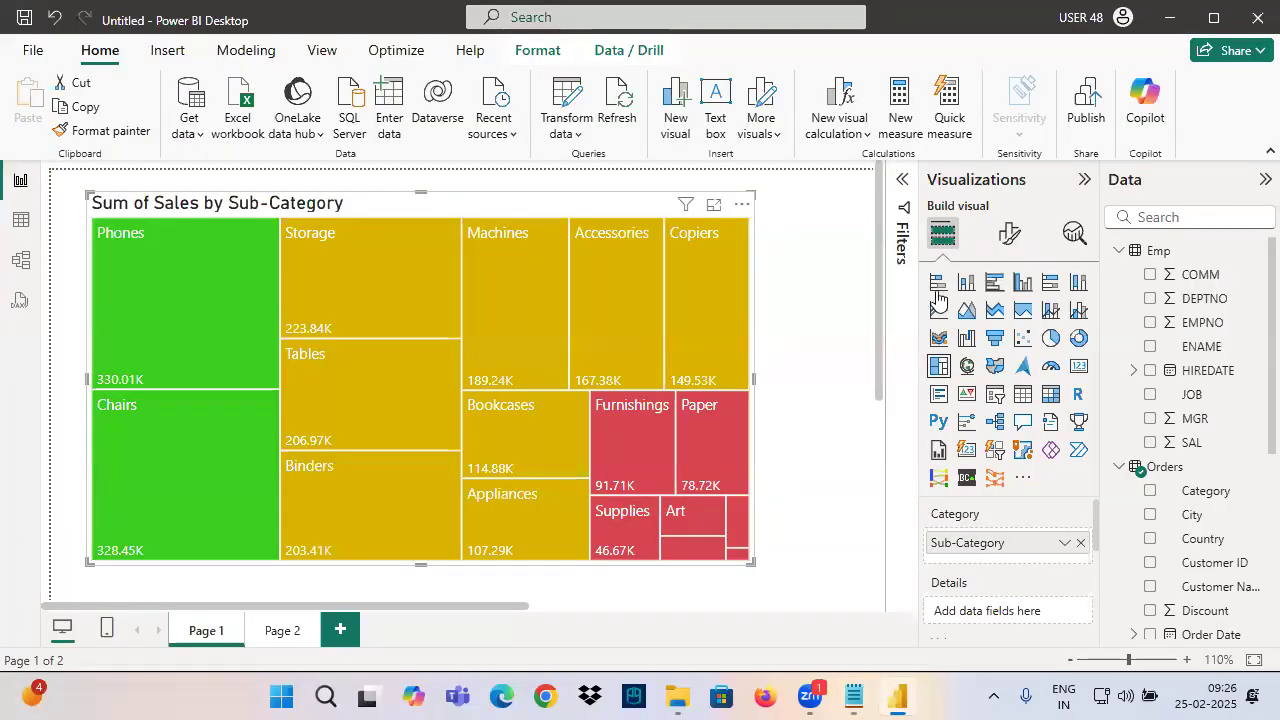
drag(918, 282, 870, 283)
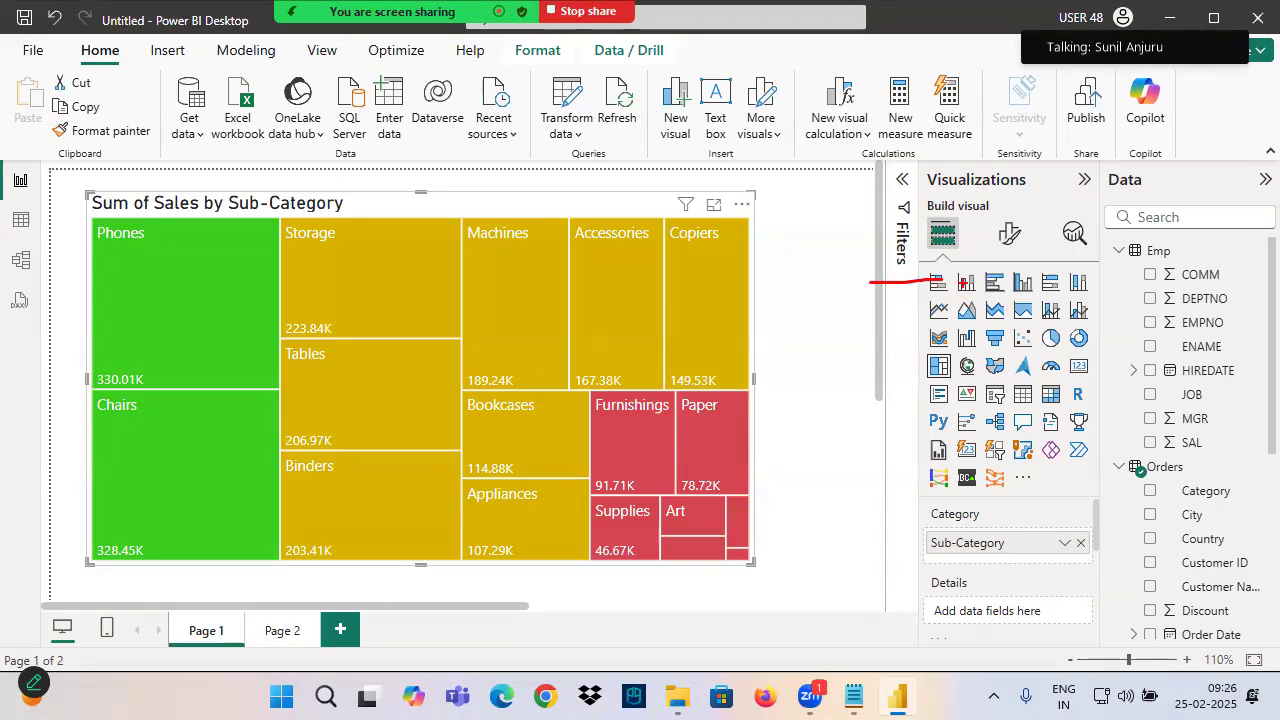
Switch to the Notepad notes and add the heading "Stacked Bar Chart" below the "Bar & Column Charts - 1 Row" line
drag(962, 292, 952, 251)
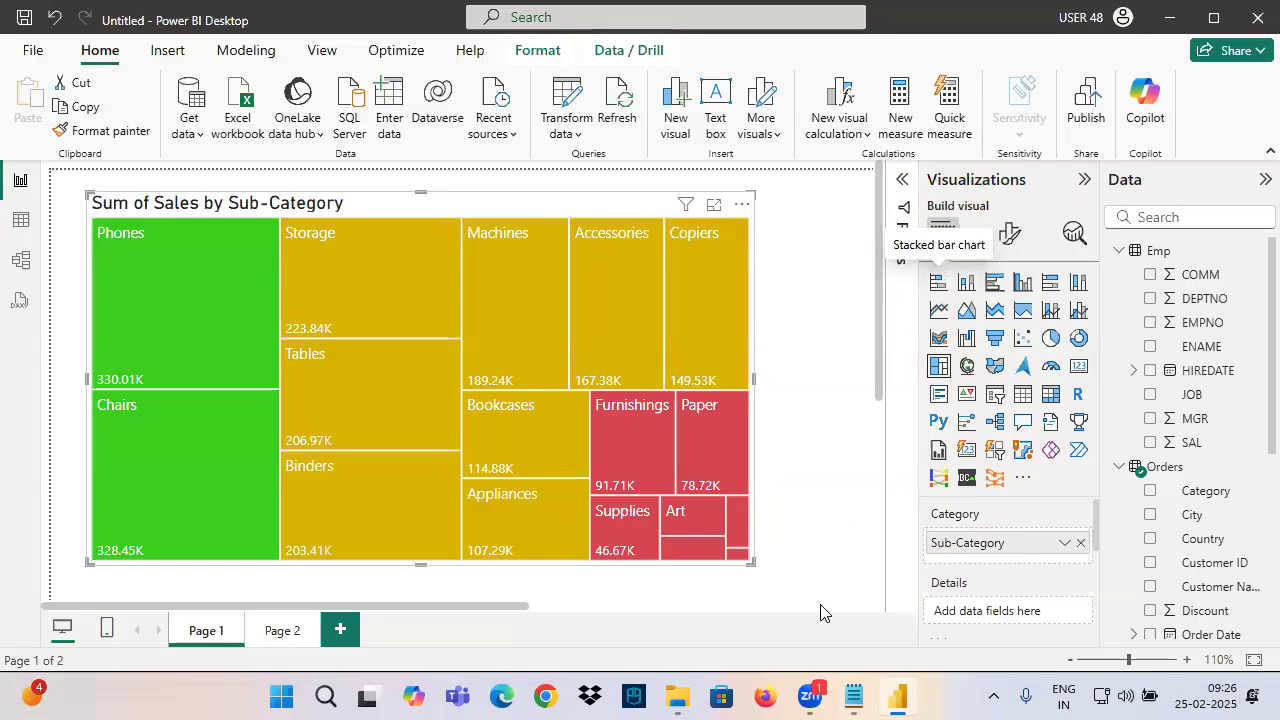
click(850, 697)
click(73, 477)
text(Stacked Bar Char)
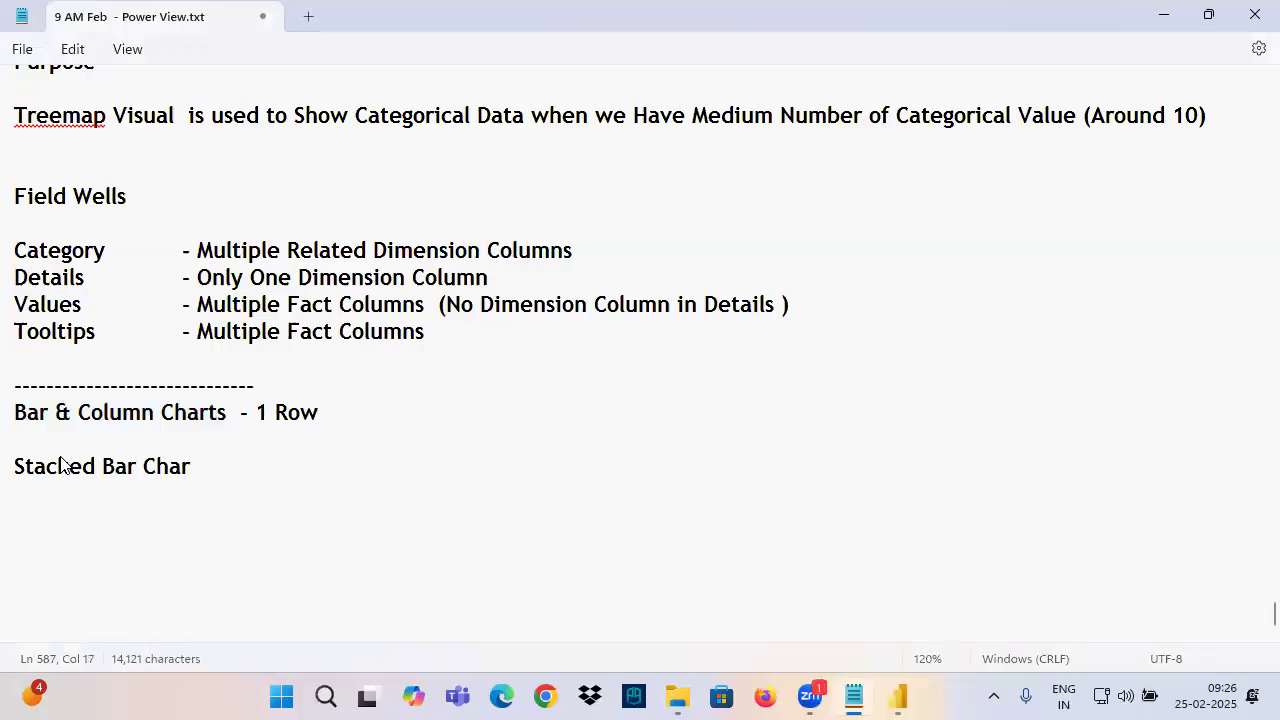
text(t)
Extend the "Stacked Bar Chart" heading in the notes with the alternative name "/ Bar Chart"
click(897, 697)
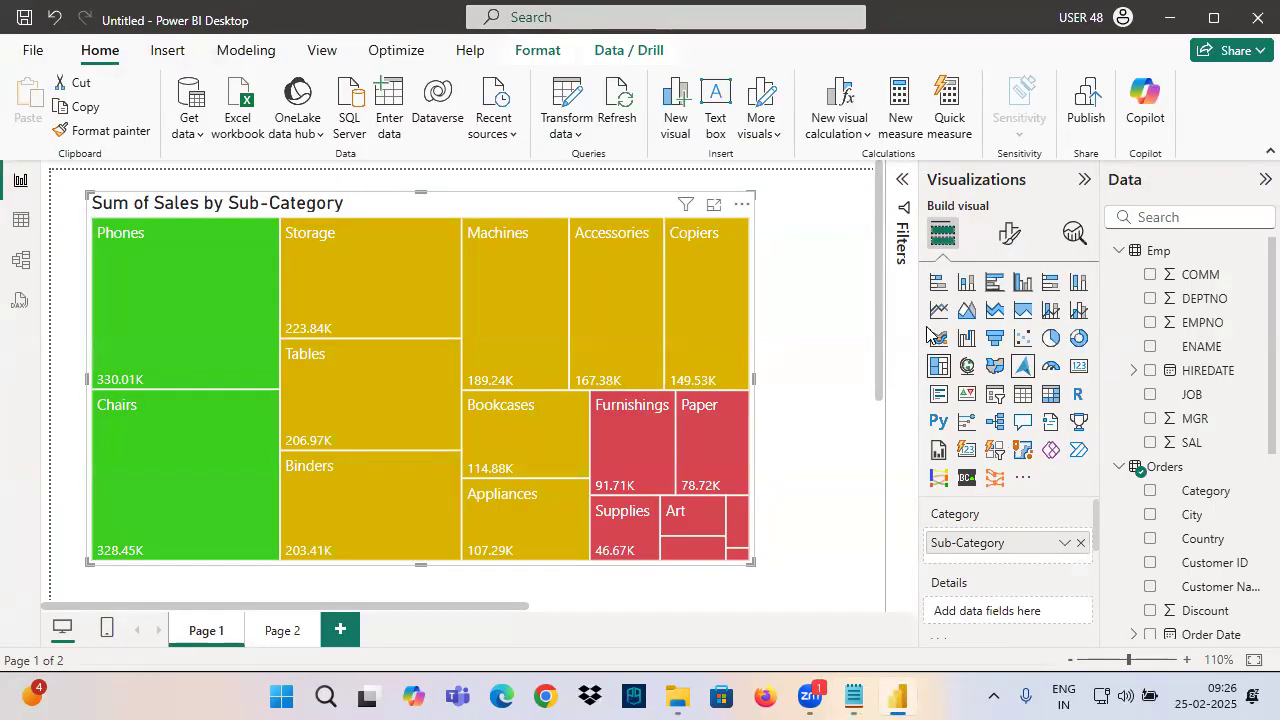
click(856, 697)
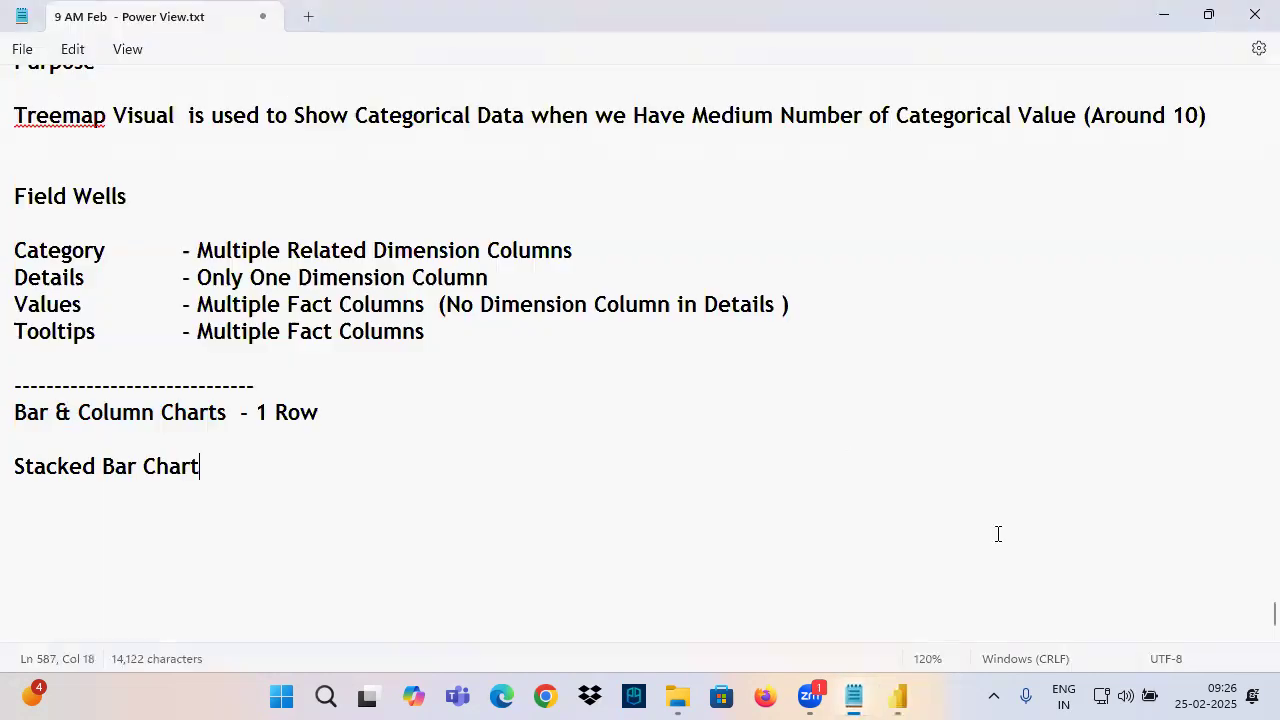
drag(110, 465, 222, 470)
drag(19, 481, 100, 478)
drag(210, 464, 97, 474)
click(234, 466)
text(/  Bar Chart)
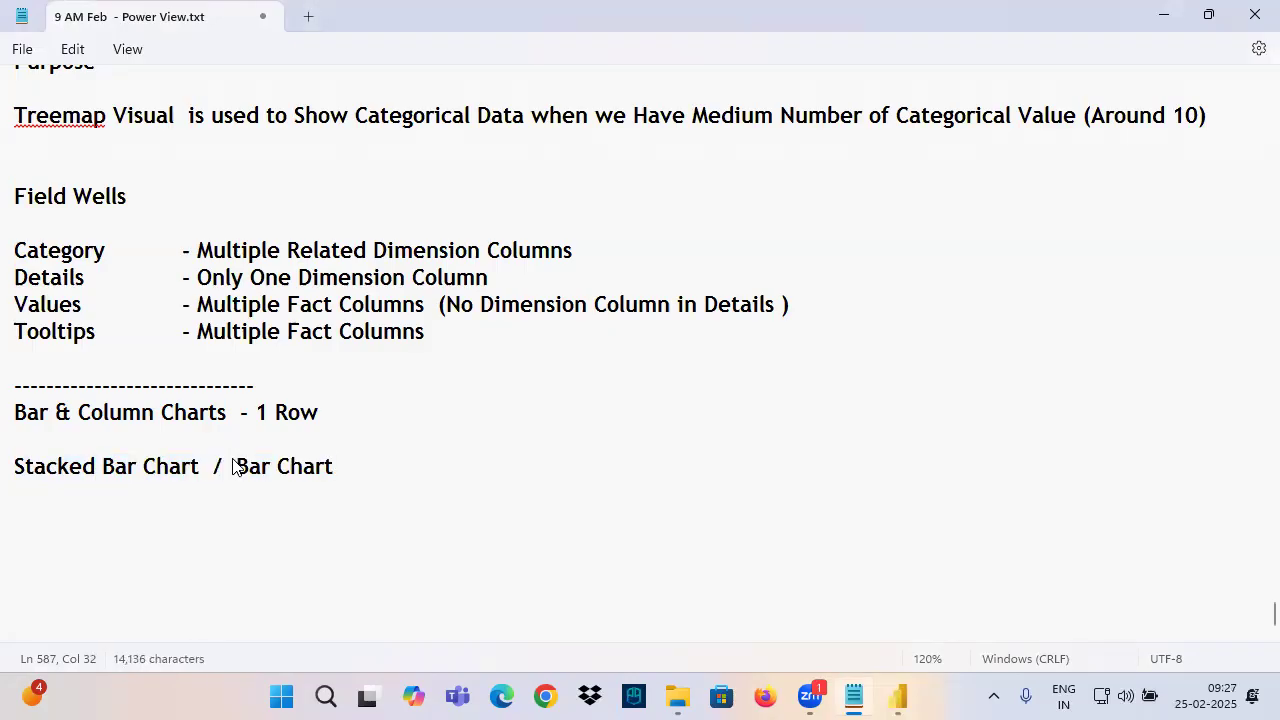
Add a long run of blank lines after the "Stacked Bar Chart / Bar Chart" heading
drag(35, 477, 362, 494)
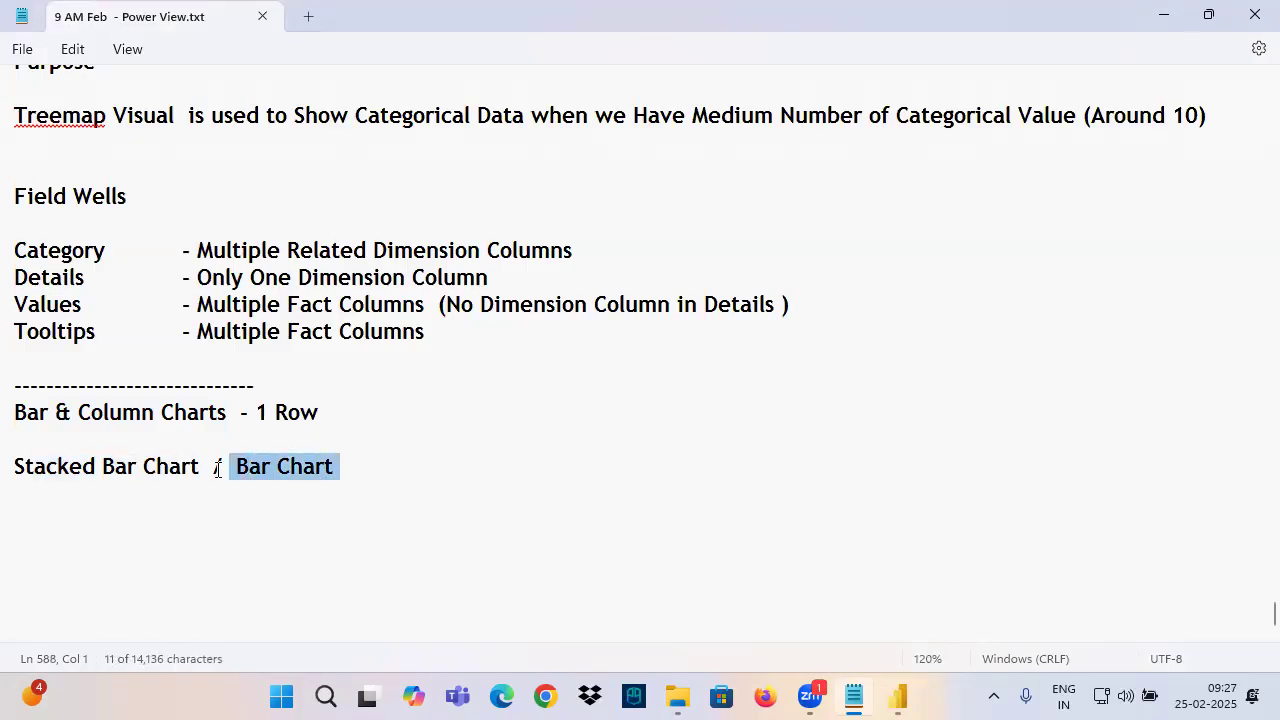
drag(230, 469, 412, 476)
drag(14, 470, 210, 466)
click(400, 466)
key(Return)
key(Return)
key(Return)
key(Return)
key(Return)
key(Return)
key(Return)
key(Return)
key(Return)
key(Return)
key(Return)
key(Return)
key(Return)
key(Return)
key(Return)
key(Return)
key(Return)
key(Return)
key(Return)
key(Return)
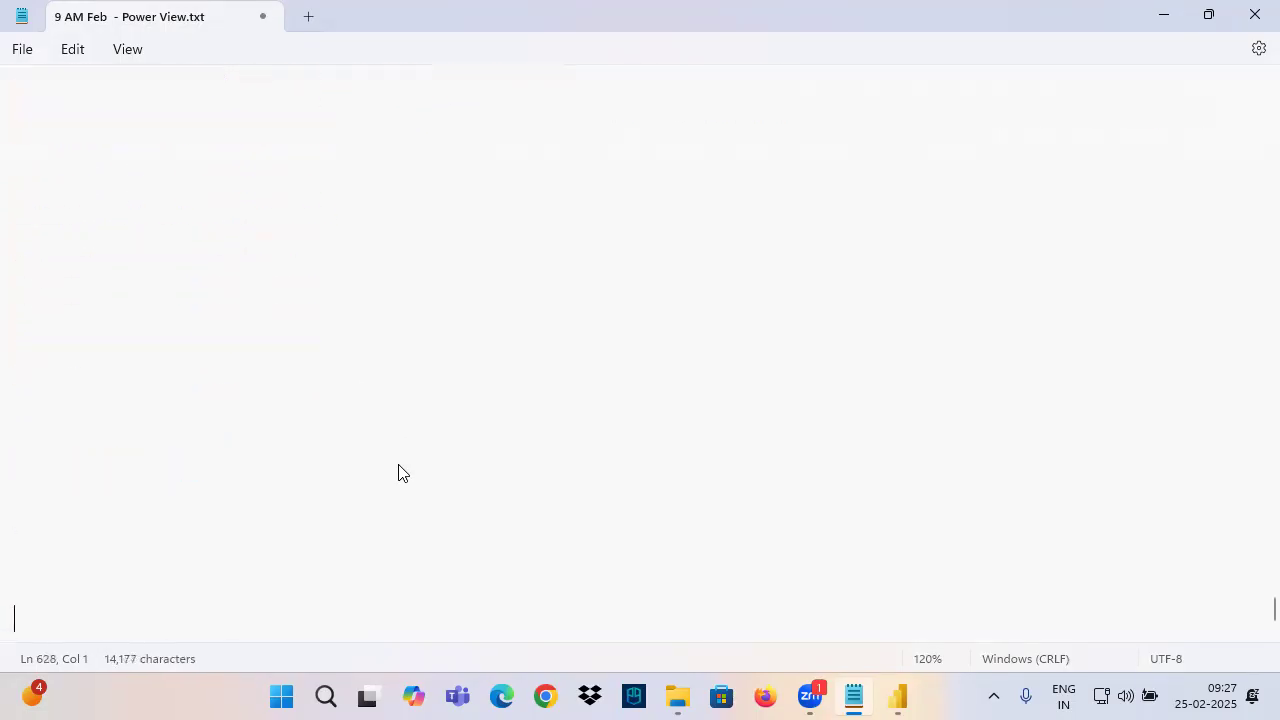
key(Return)
Copy the numbered Purpose, Field Wells and Formatting Options outline from the Treemap Visual section and paste it below the Stacked Bar Chart heading
scroll(318, 305, up, 20)
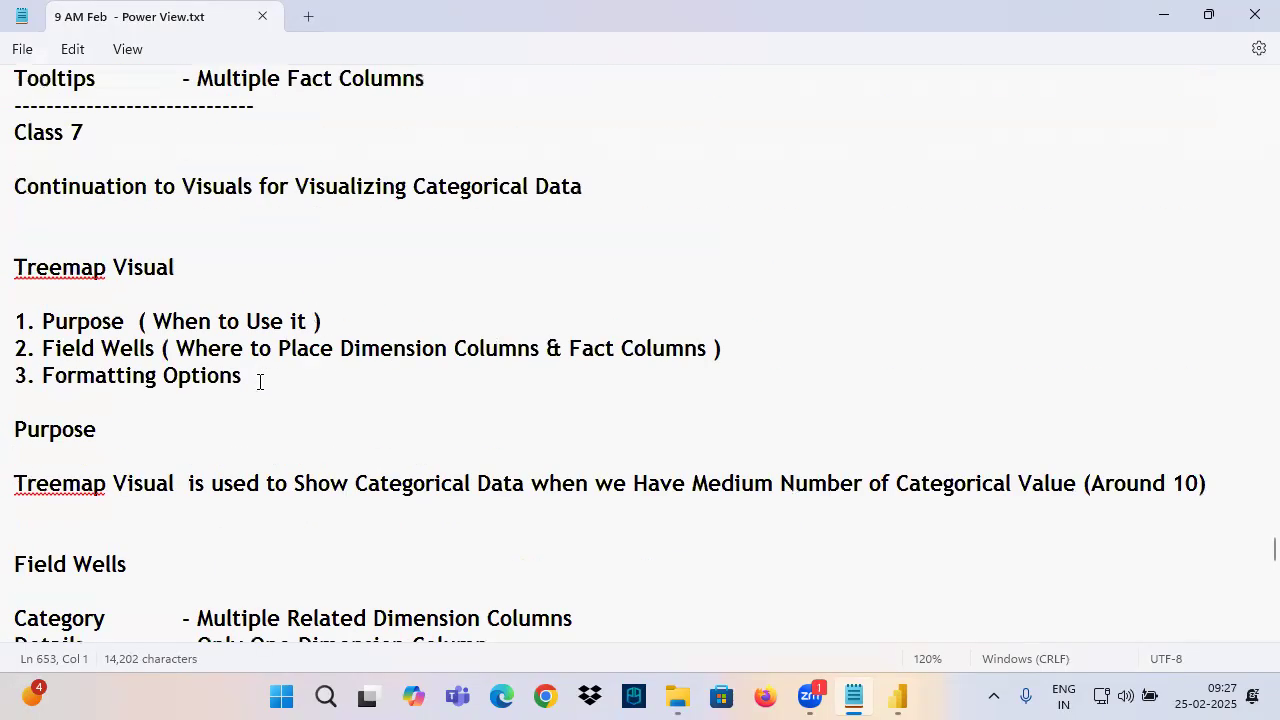
drag(259, 382, 11, 323)
key(ctrl+c)
scroll(232, 348, down, 8)
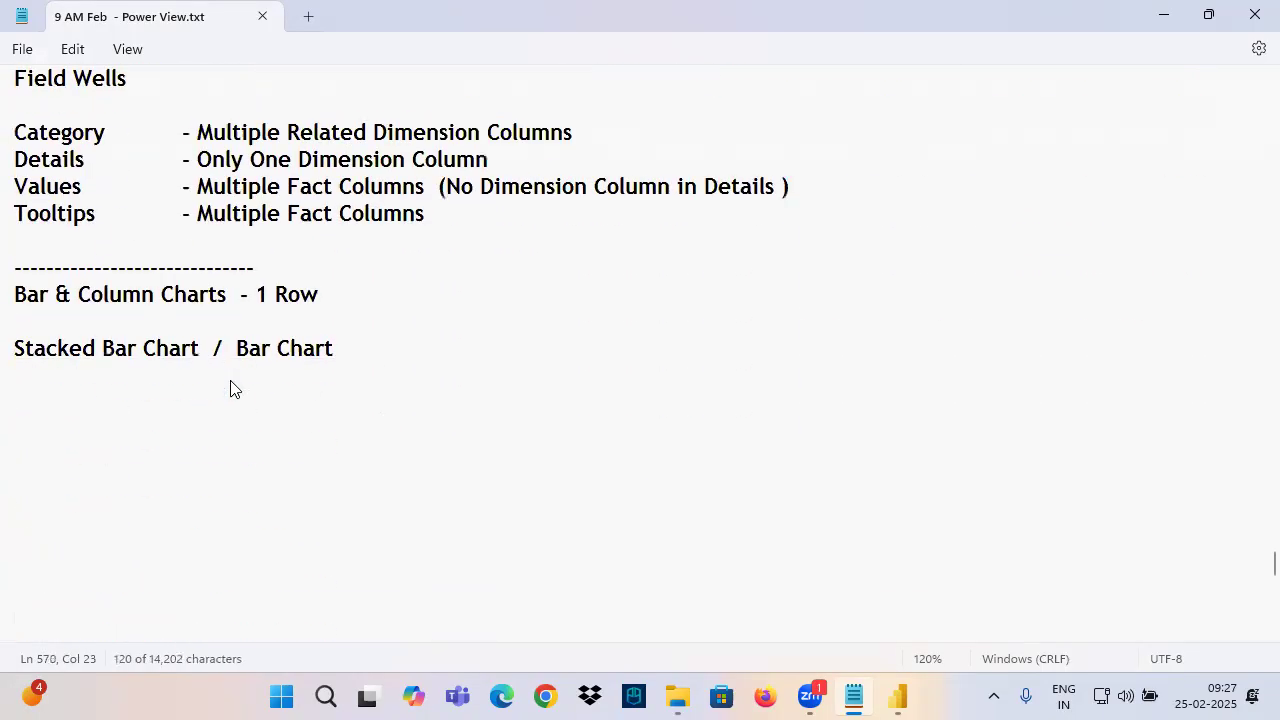
click(49, 292)
key(ctrl+v)
click(83, 321)
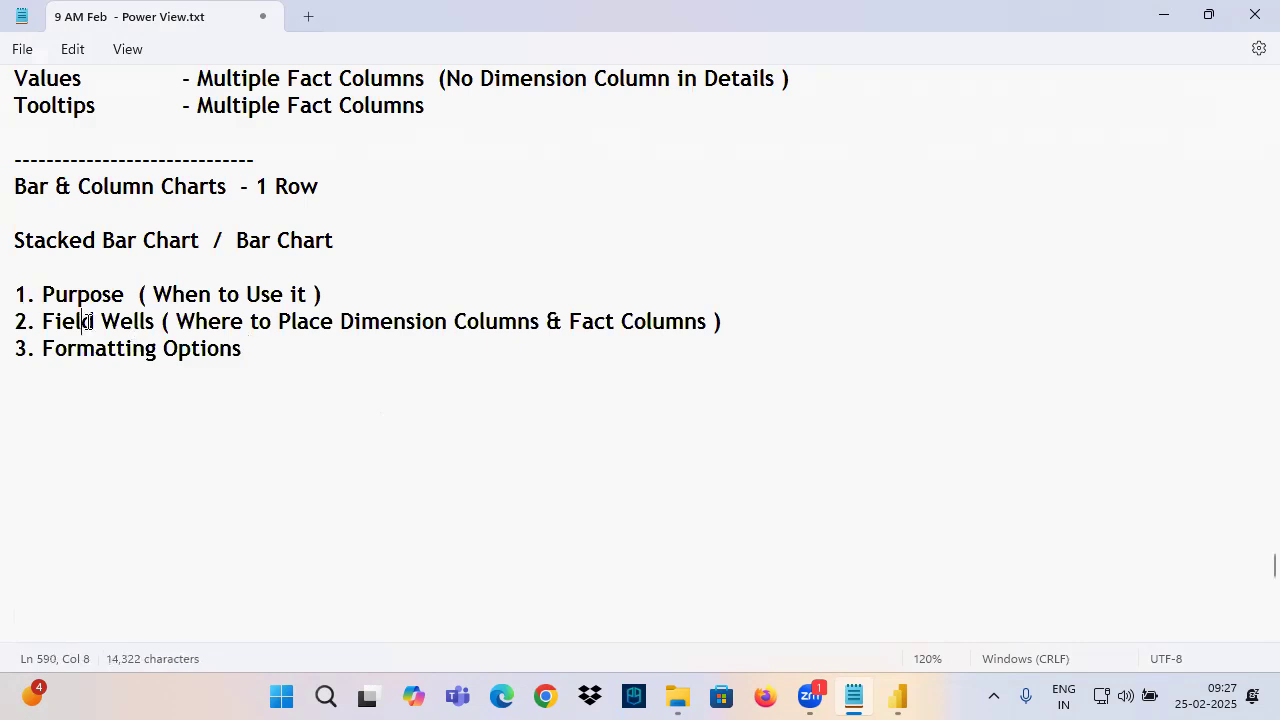
click(100, 350)
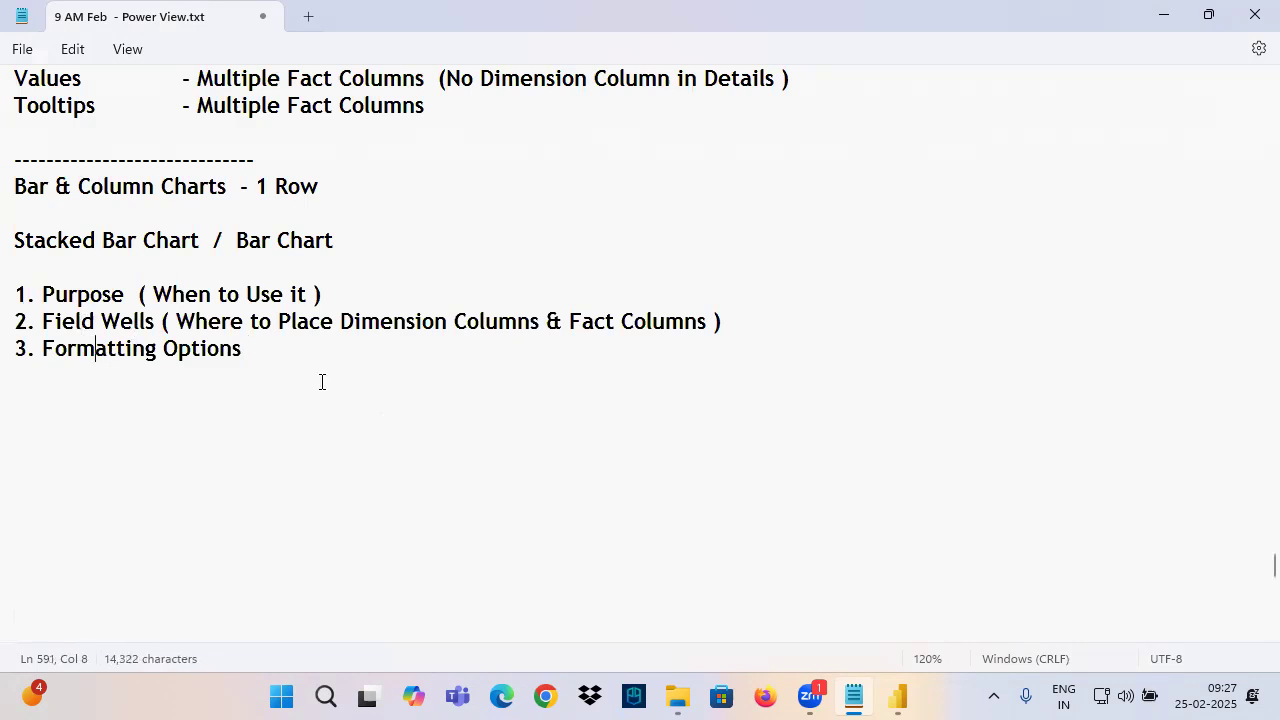
Below the outline, write the line "Bar Chart is used to Show Categorical Data when we Have More Number of Categorical Values"
scroll(219, 404, up, 2)
drag(230, 394, 418, 416)
key(ctrl+c)
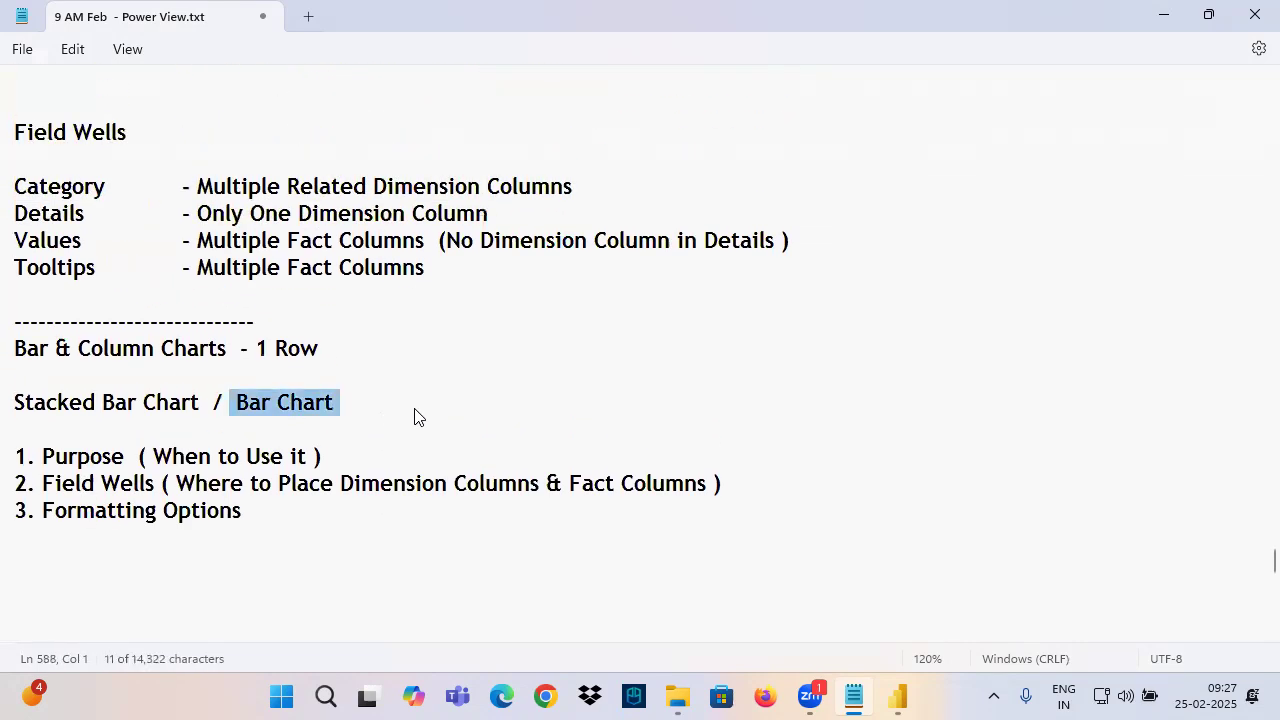
scroll(86, 417, down, 3)
click(52, 327)
key(ctrl+v)
key(BackSpace)
text(is used )
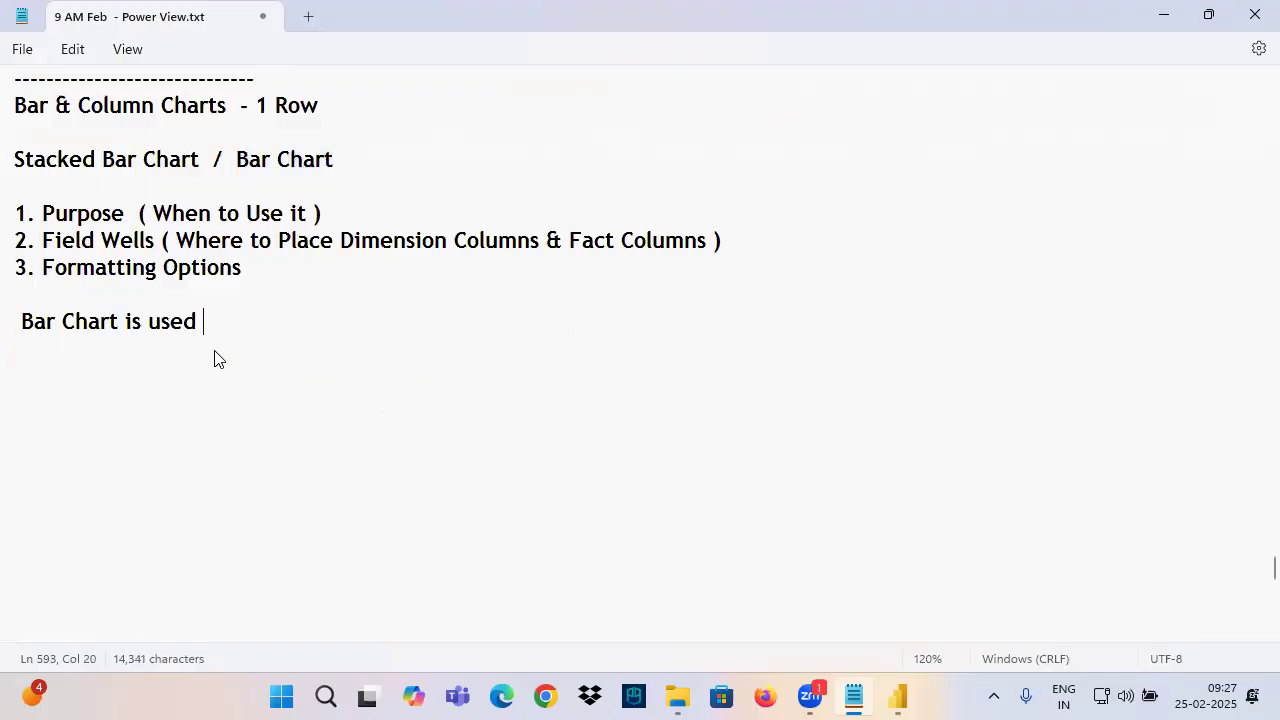
text(to Show Ca)
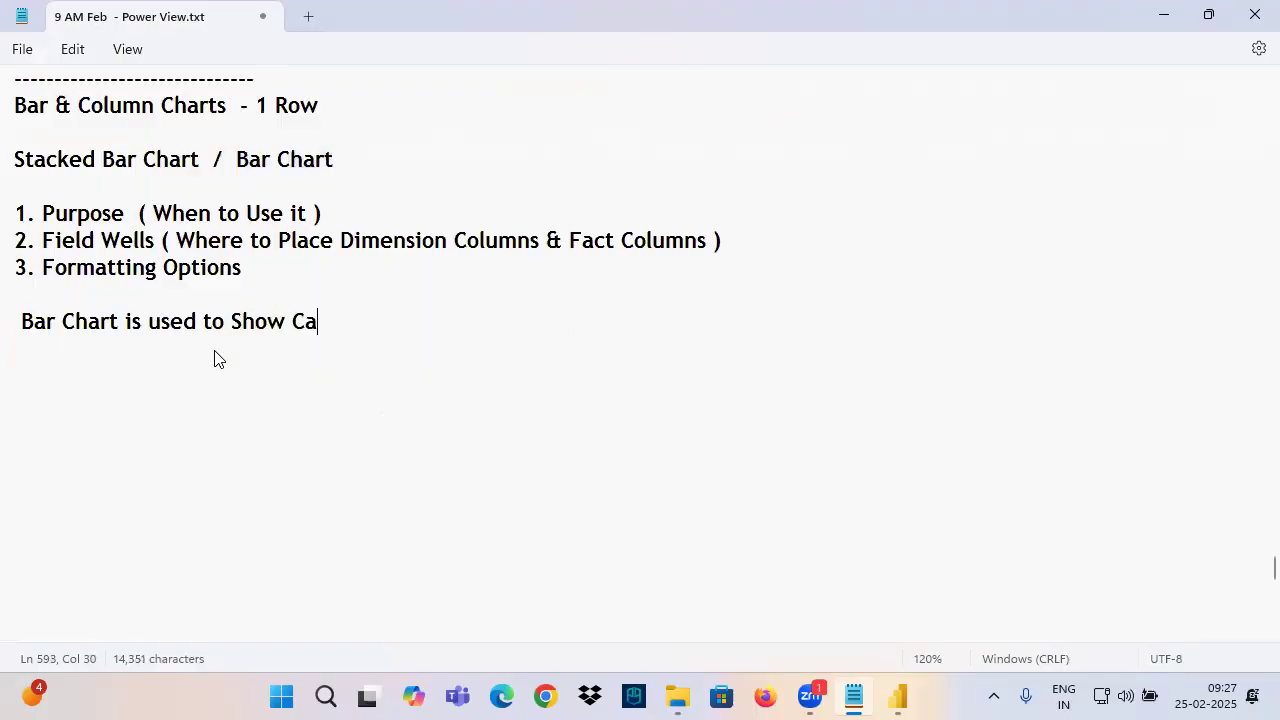
text(tegorical D)
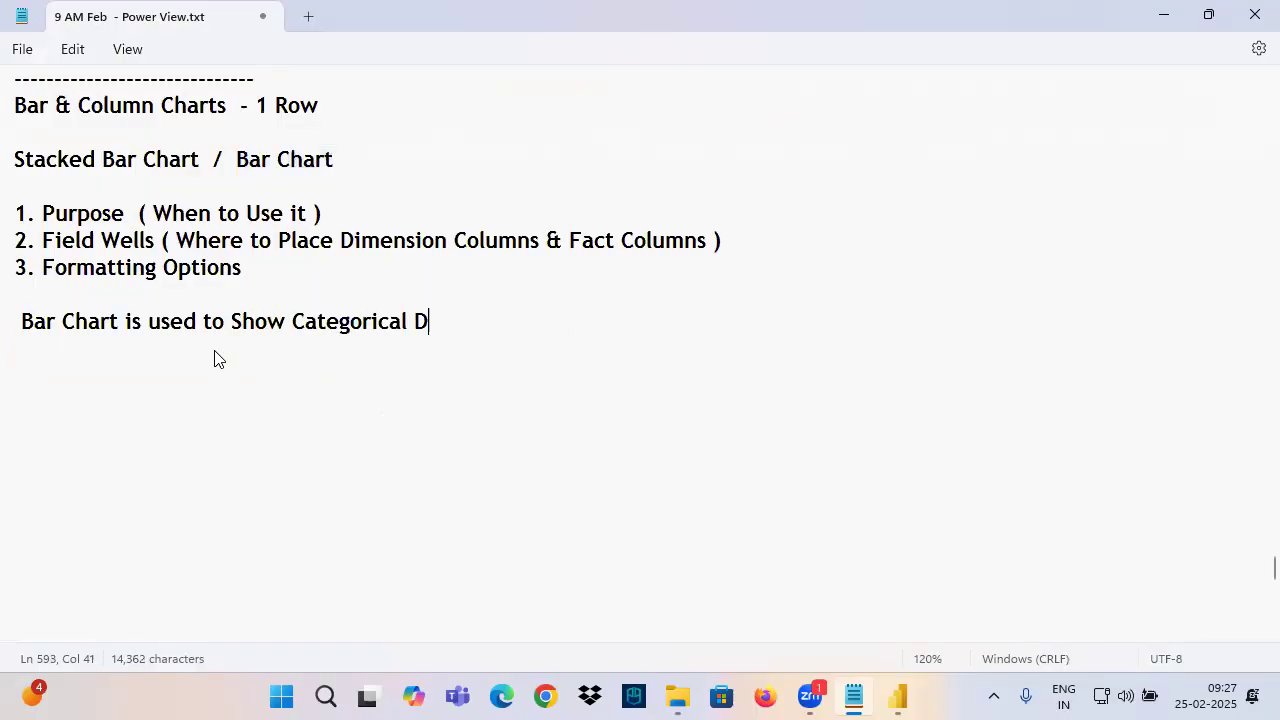
text(ata wehen)
key(BackSpace)
key(BackSpace)
key(BackSpace)
text(hen we )
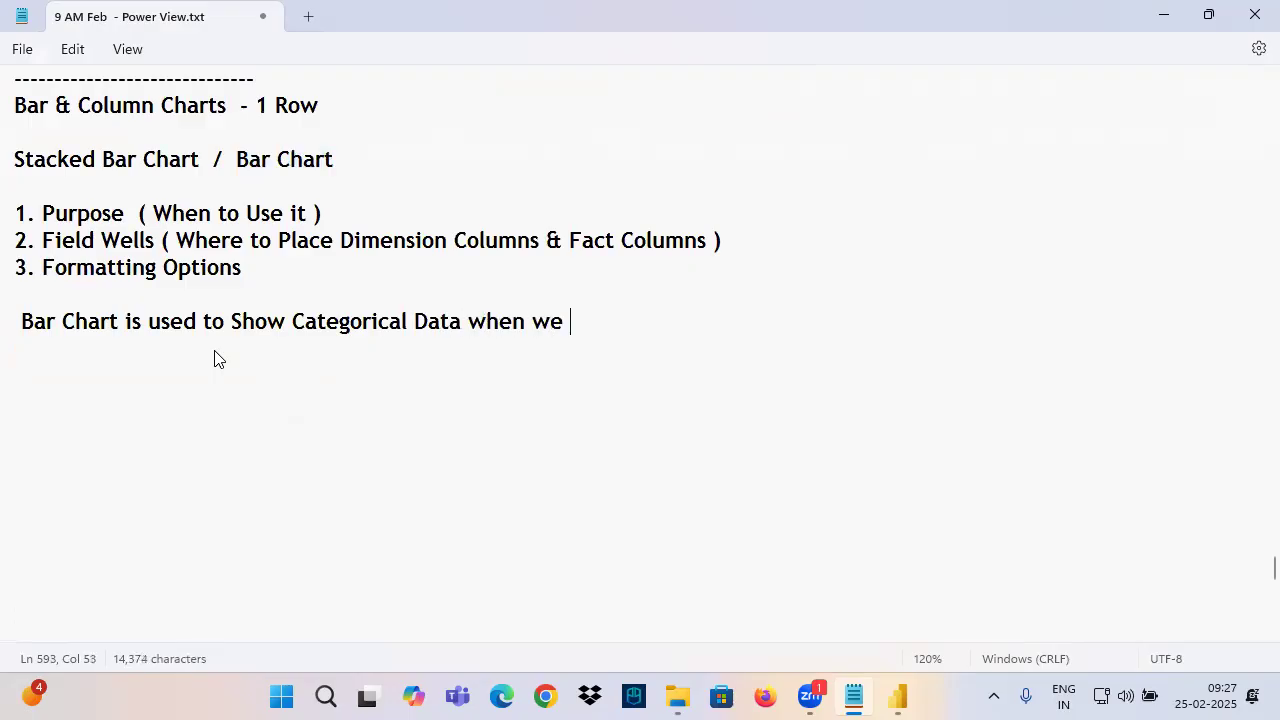
text(Have M)
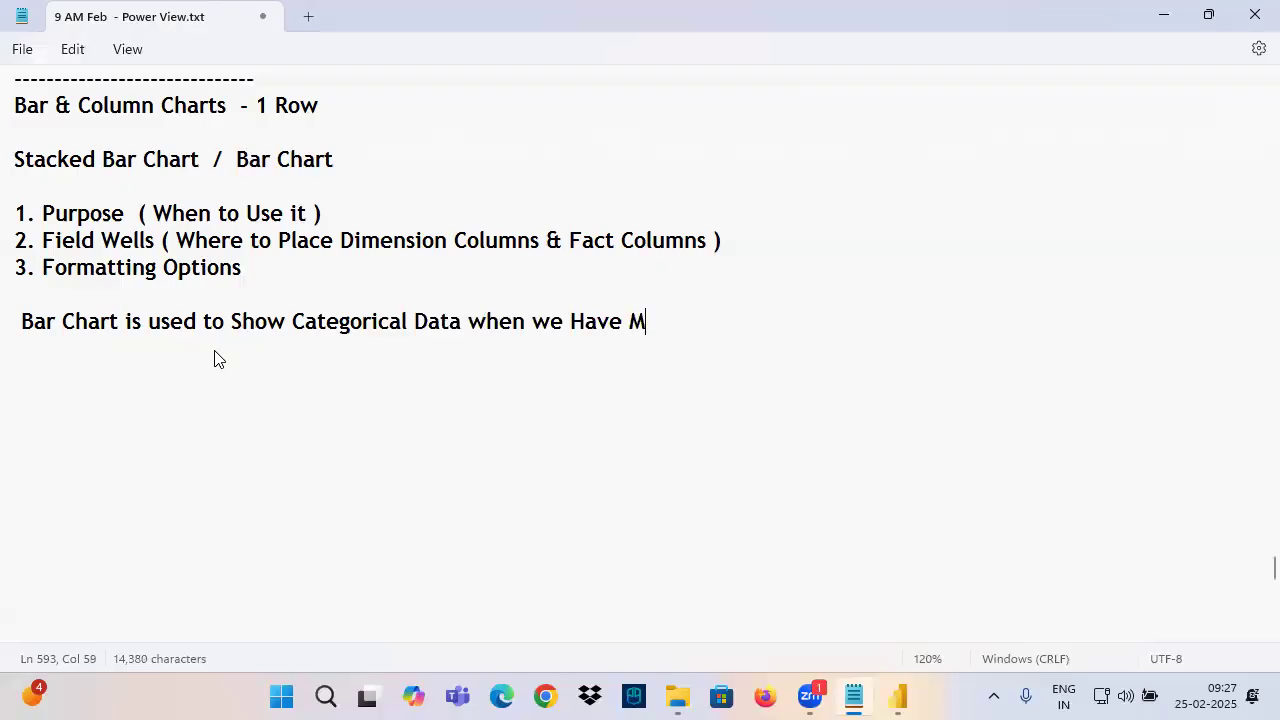
text(ore Number of Categ)
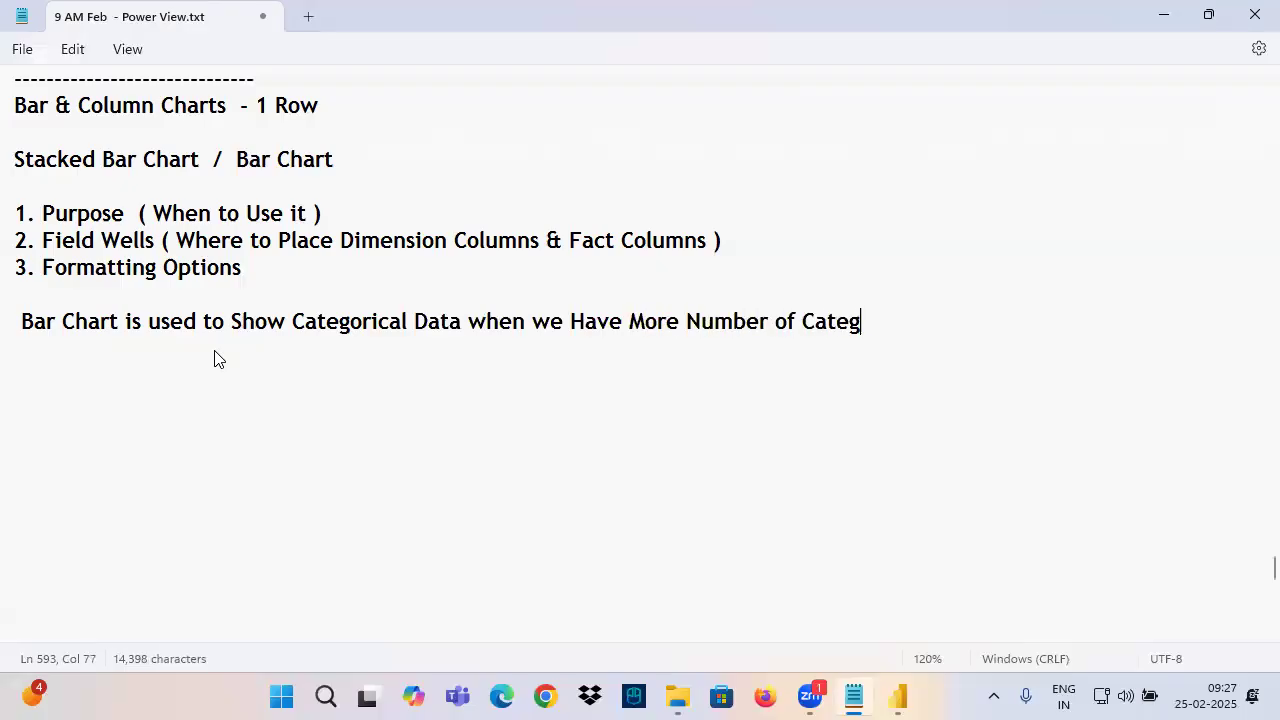
text(orical Values)
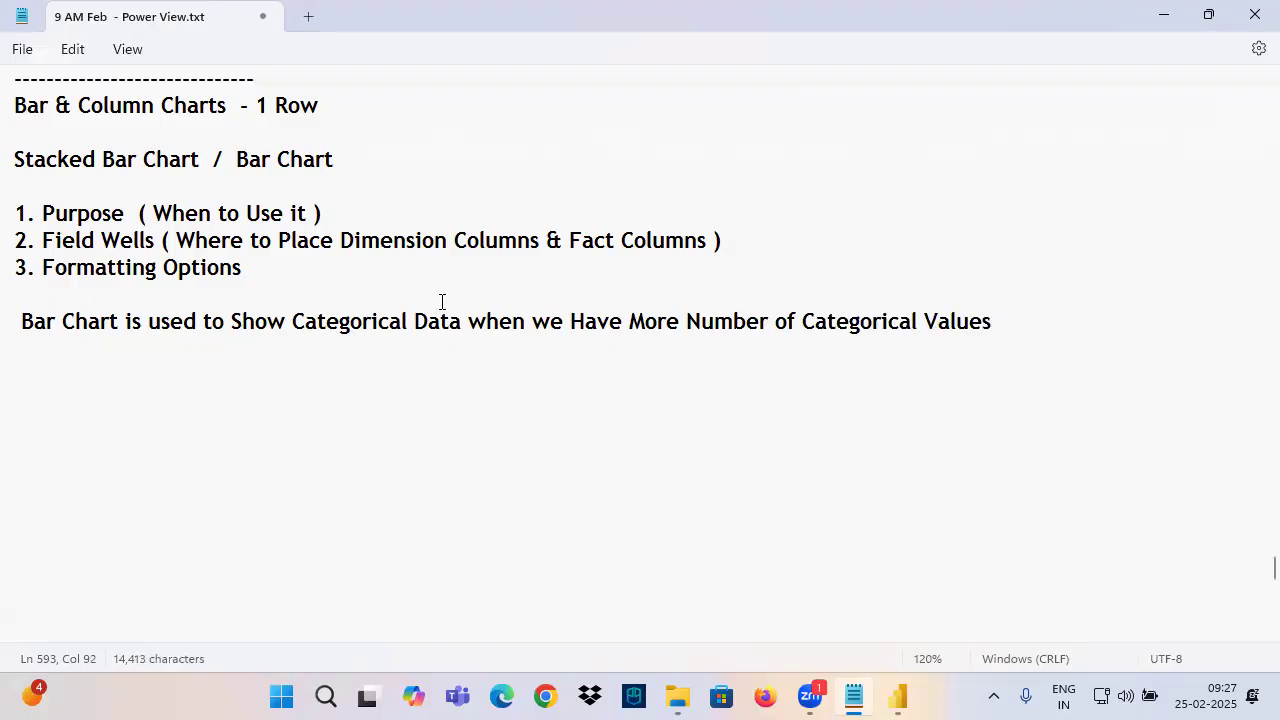
drag(828, 334, 986, 334)
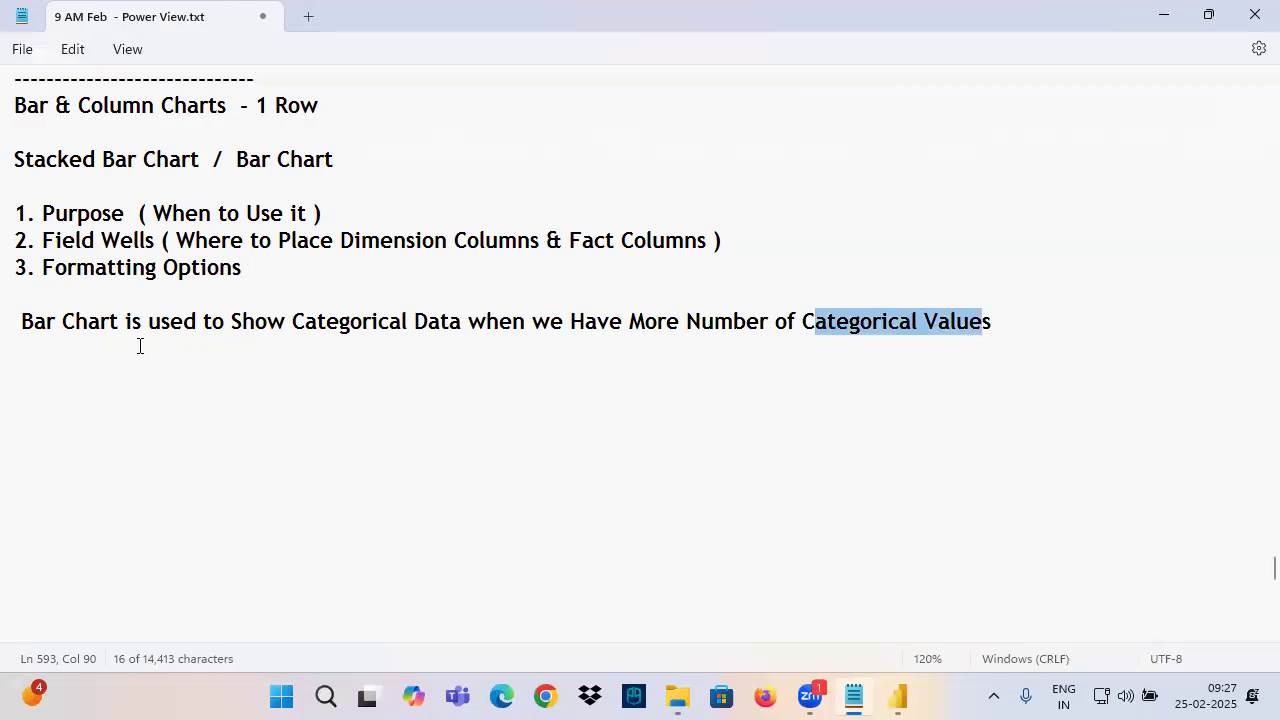
triple_click(52, 326)
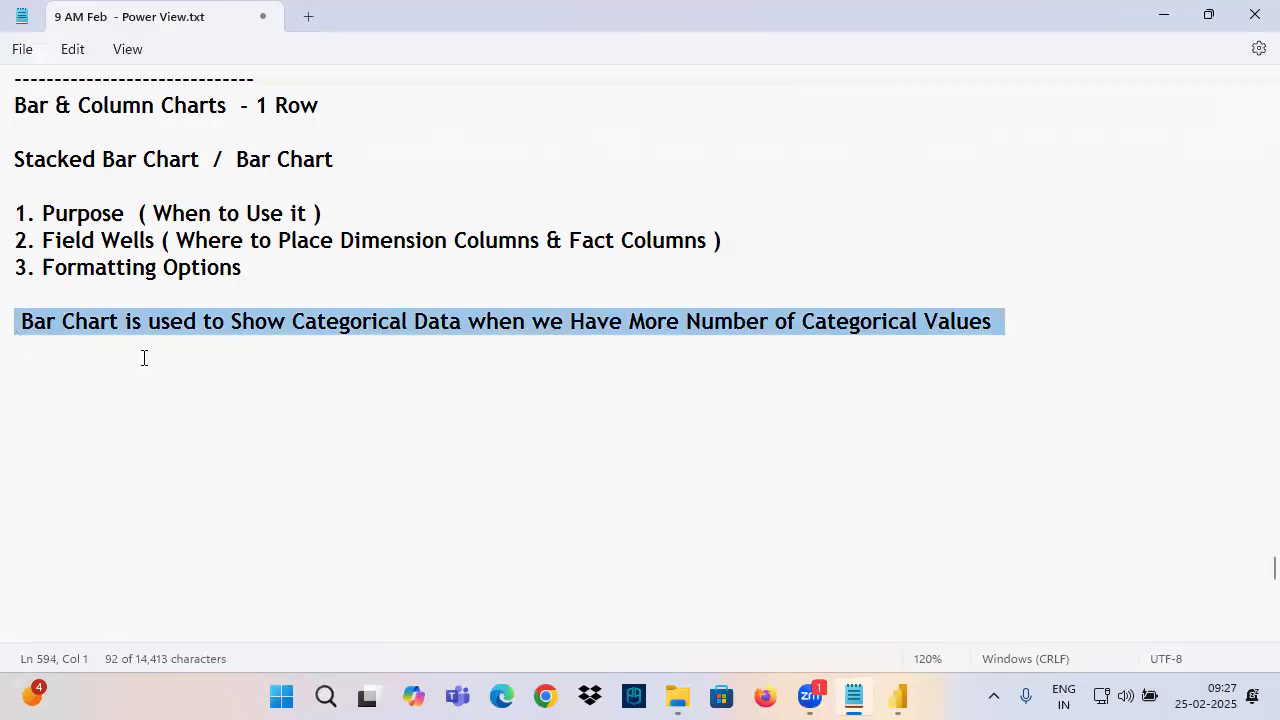
Switch to Power BI Desktop and add a new report page
click(895, 697)
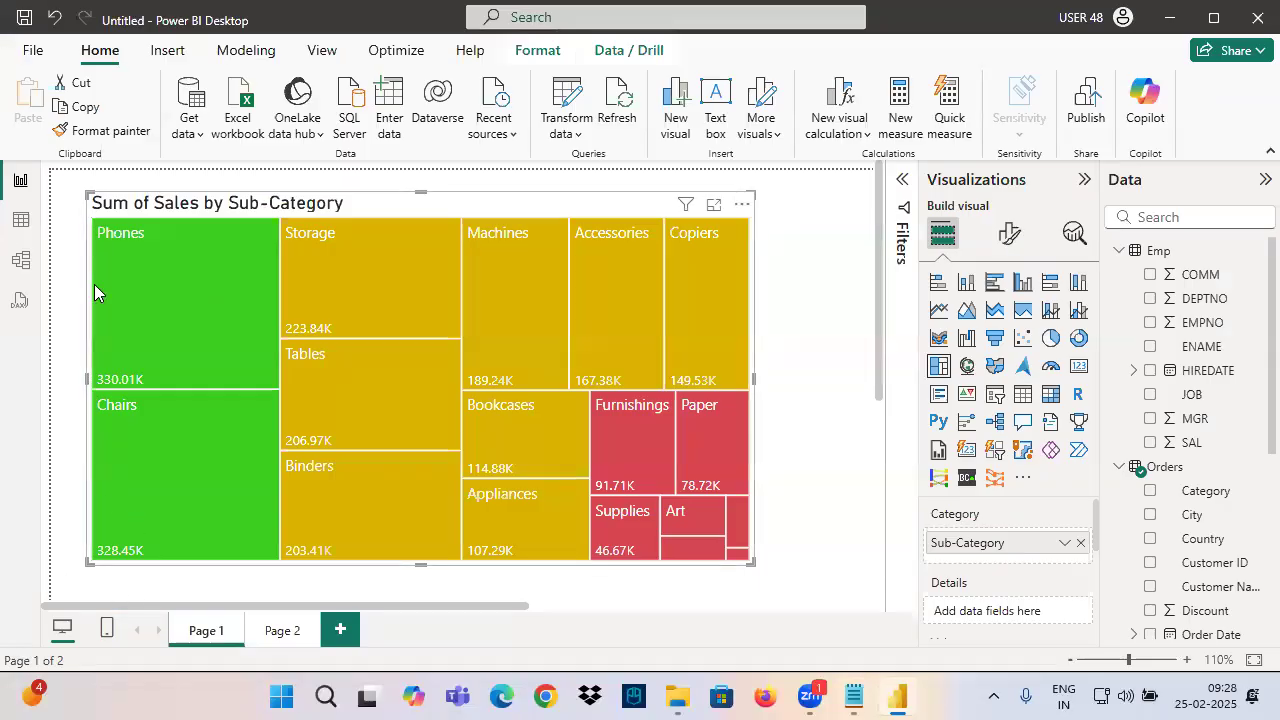
click(340, 629)
Show the Orders table in table view and select its Product Name column to check the distinct values
click(16, 226)
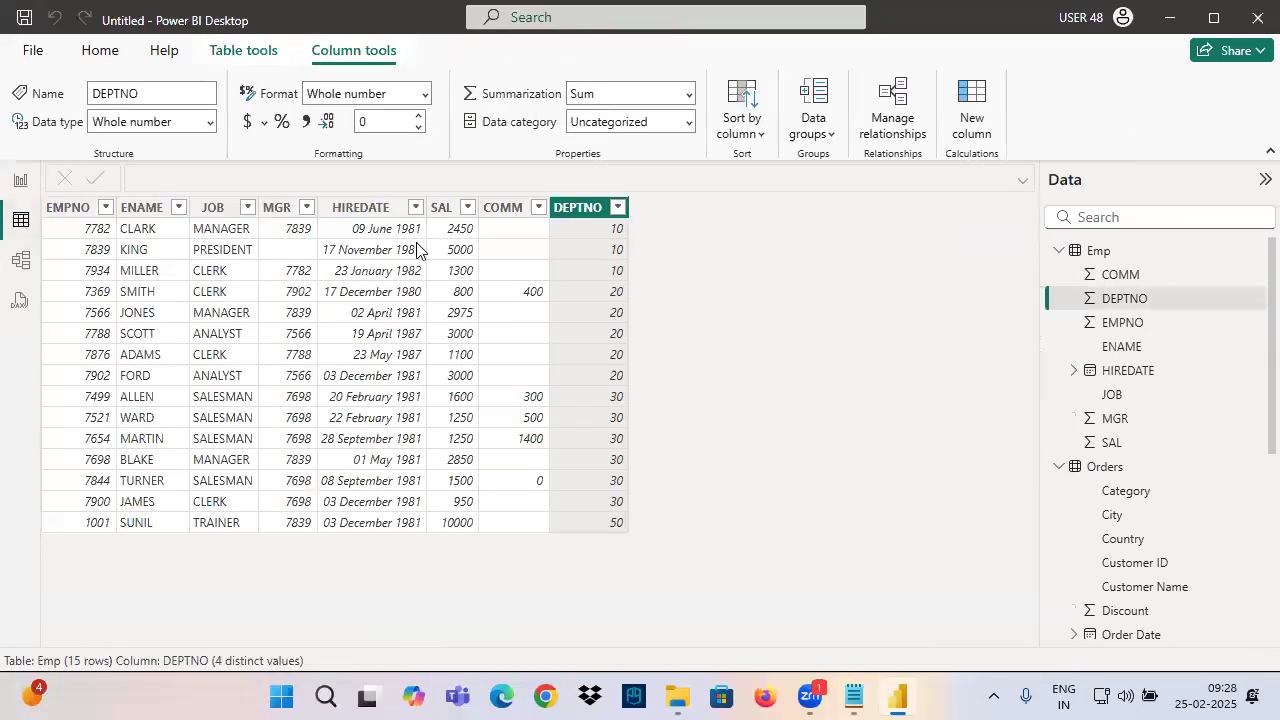
click(1105, 467)
scroll(1114, 466, down, 5)
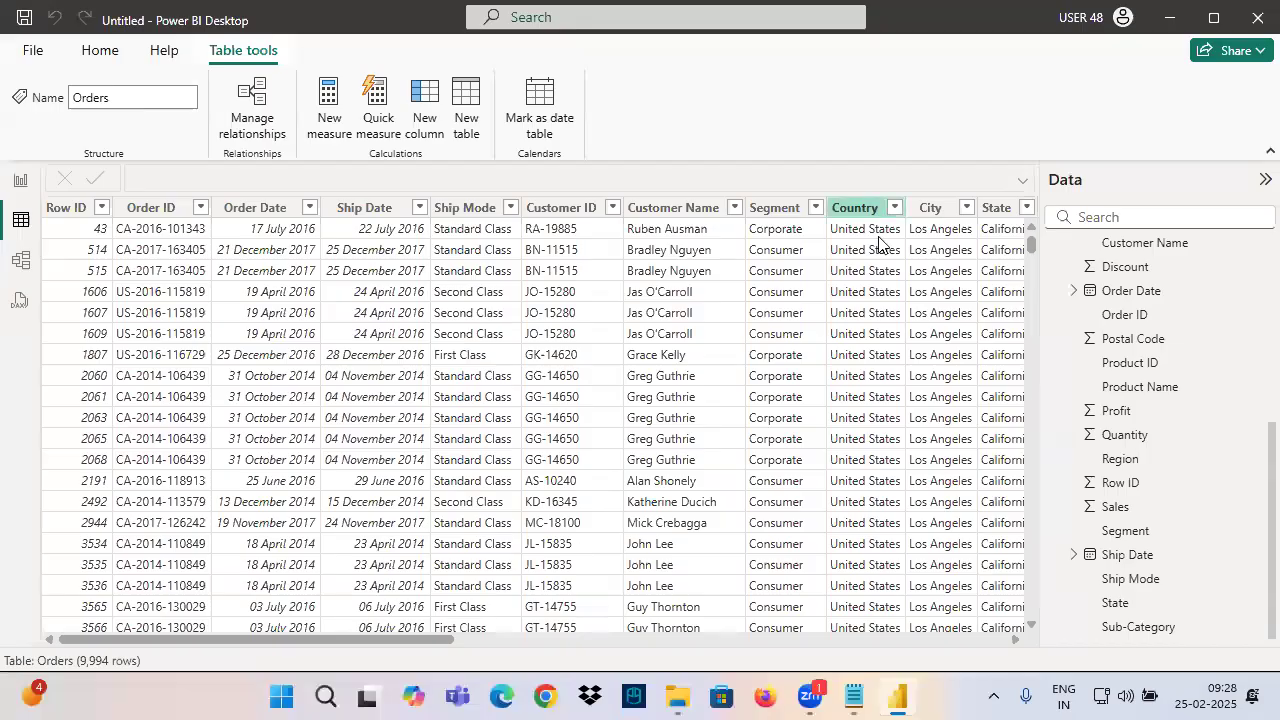
drag(422, 634, 895, 636)
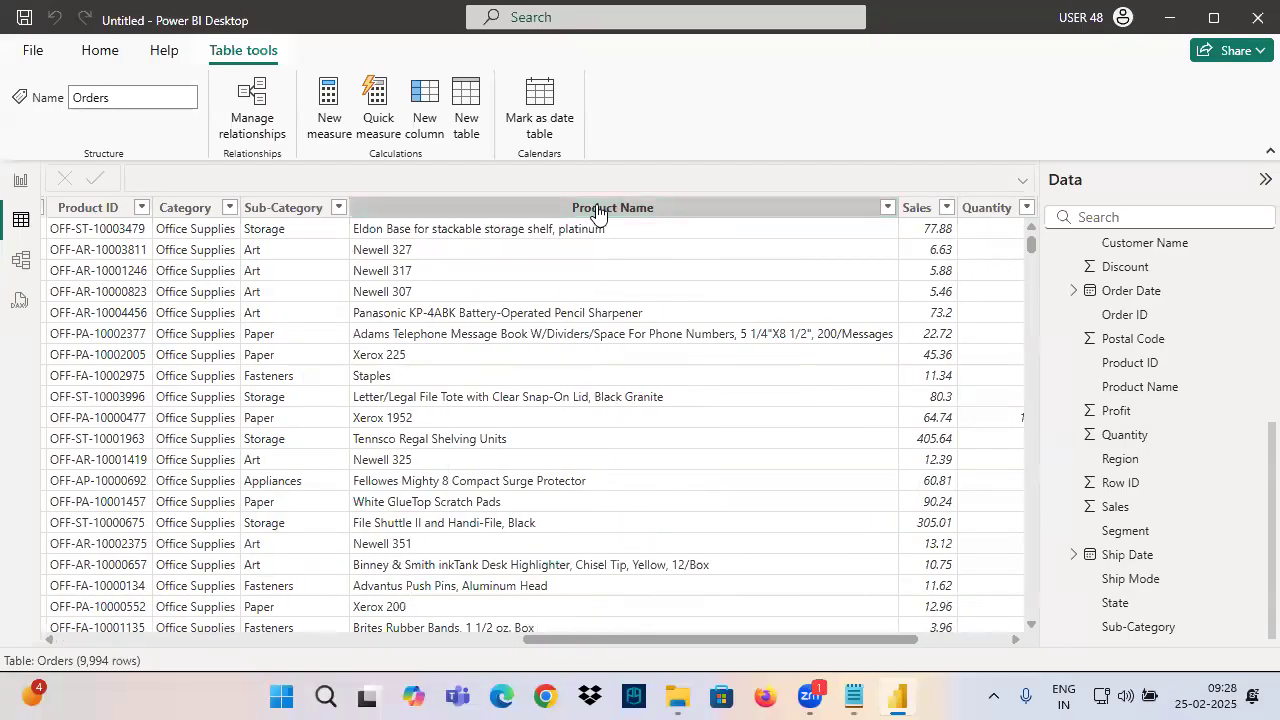
click(610, 208)
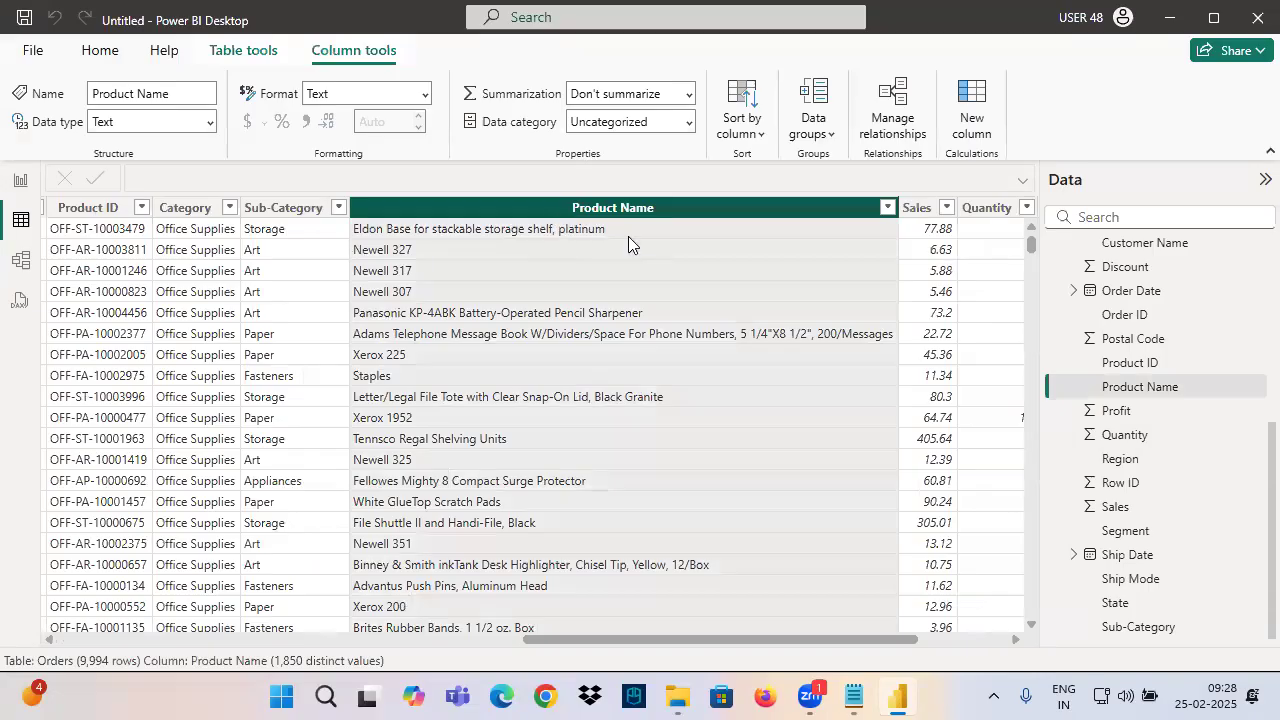
Return to the report view, insert a stacked bar chart on the new page, and enlarge it towards the page's upper-left corner
click(20, 180)
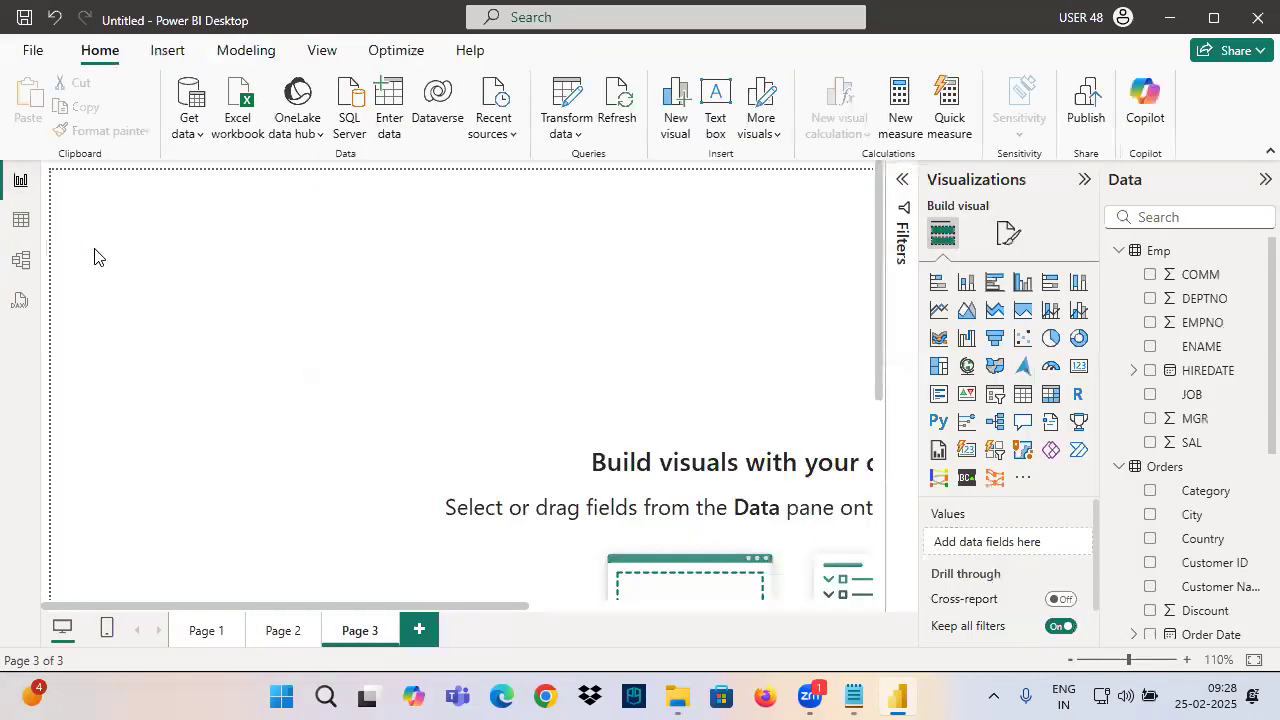
click(945, 295)
drag(148, 358, 310, 392)
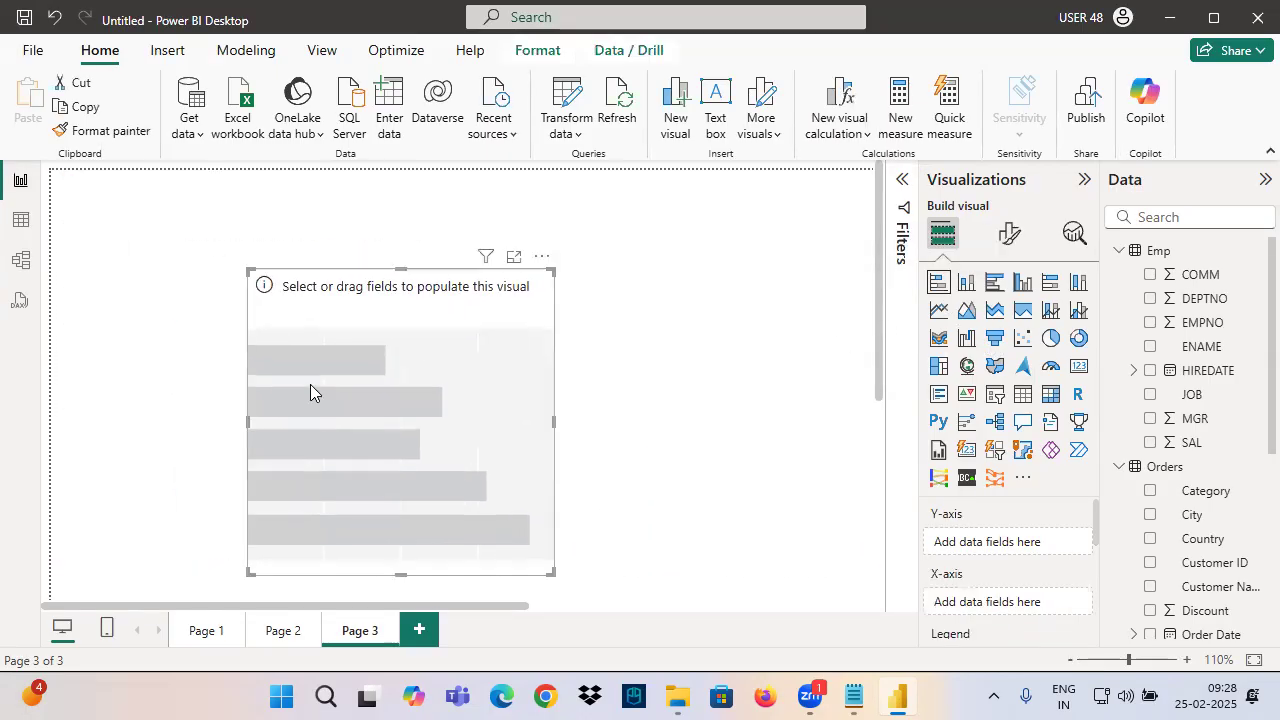
drag(249, 270, 108, 183)
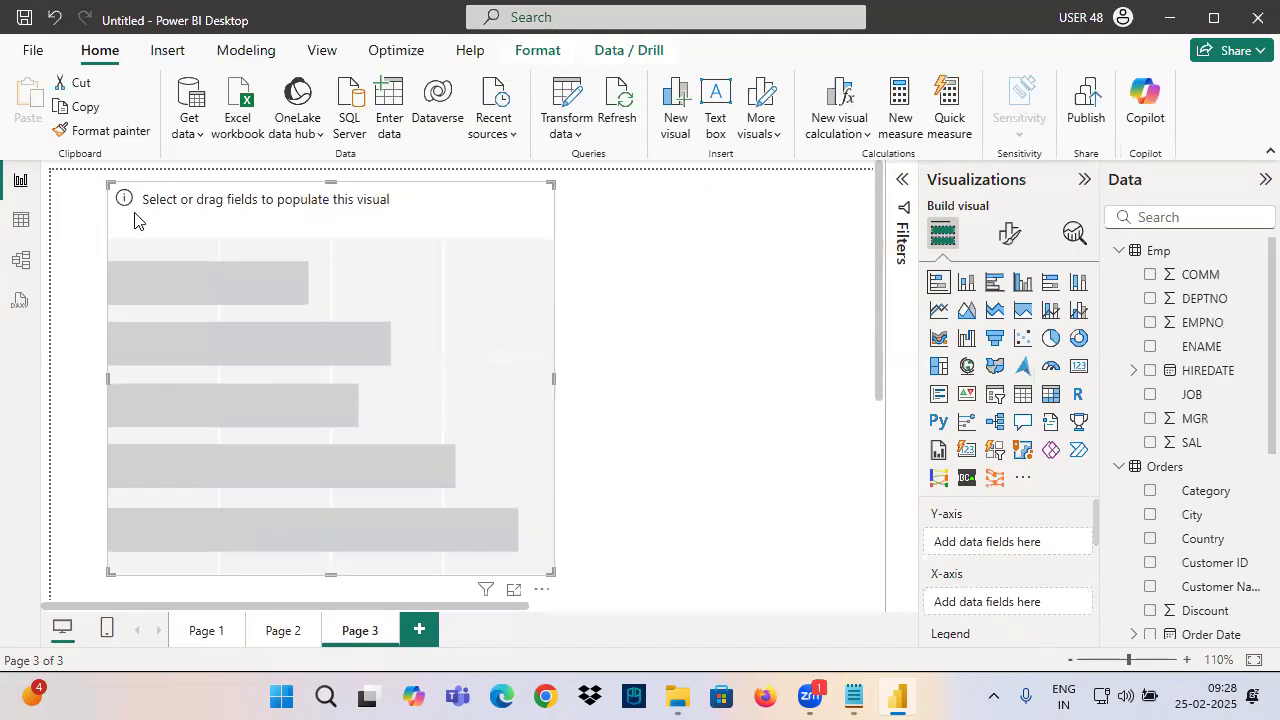
Assign Product Name from Orders to the chart's Y-axis and Sales to its X-axis
scroll(1243, 560, down, 5)
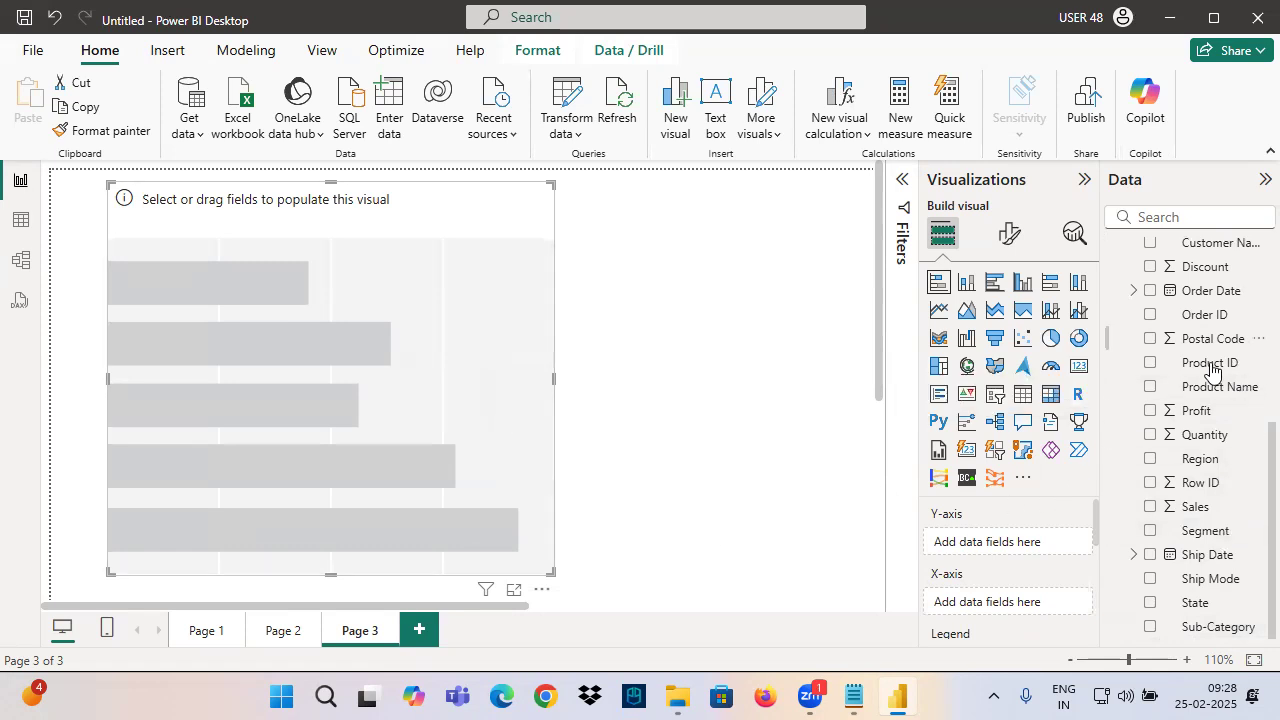
drag(1240, 399, 1000, 541)
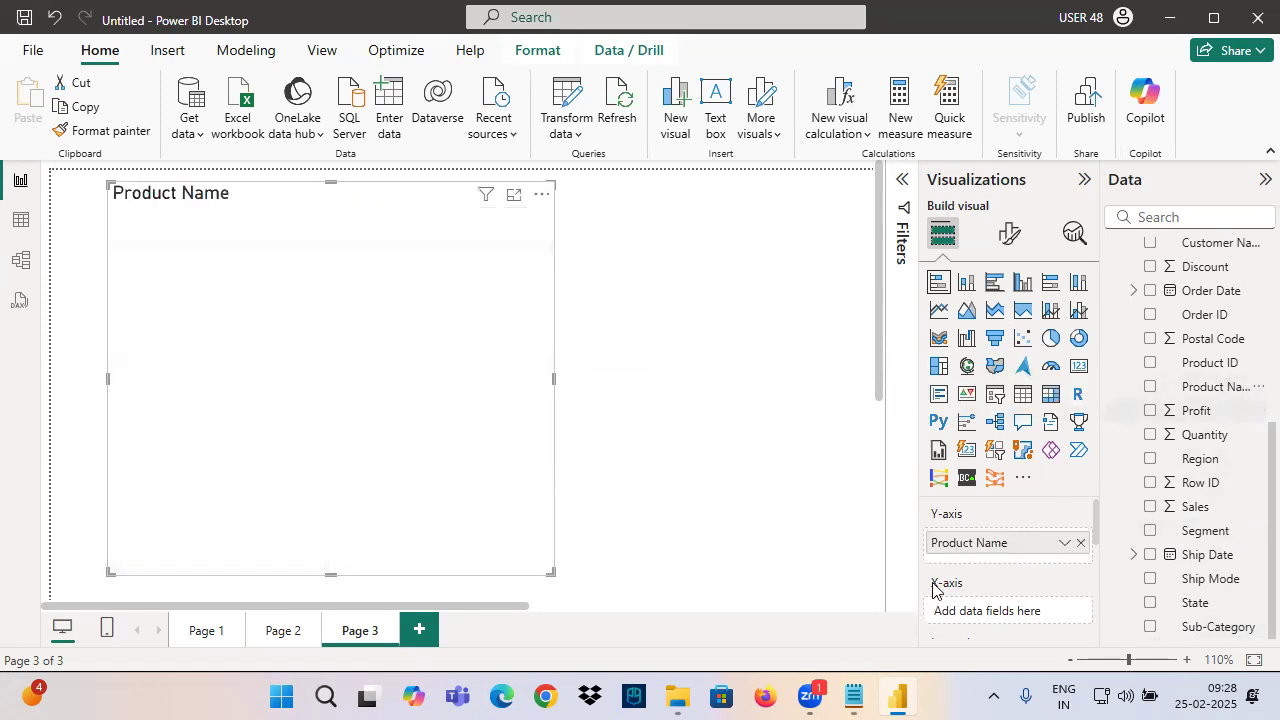
drag(1196, 508, 300, 385)
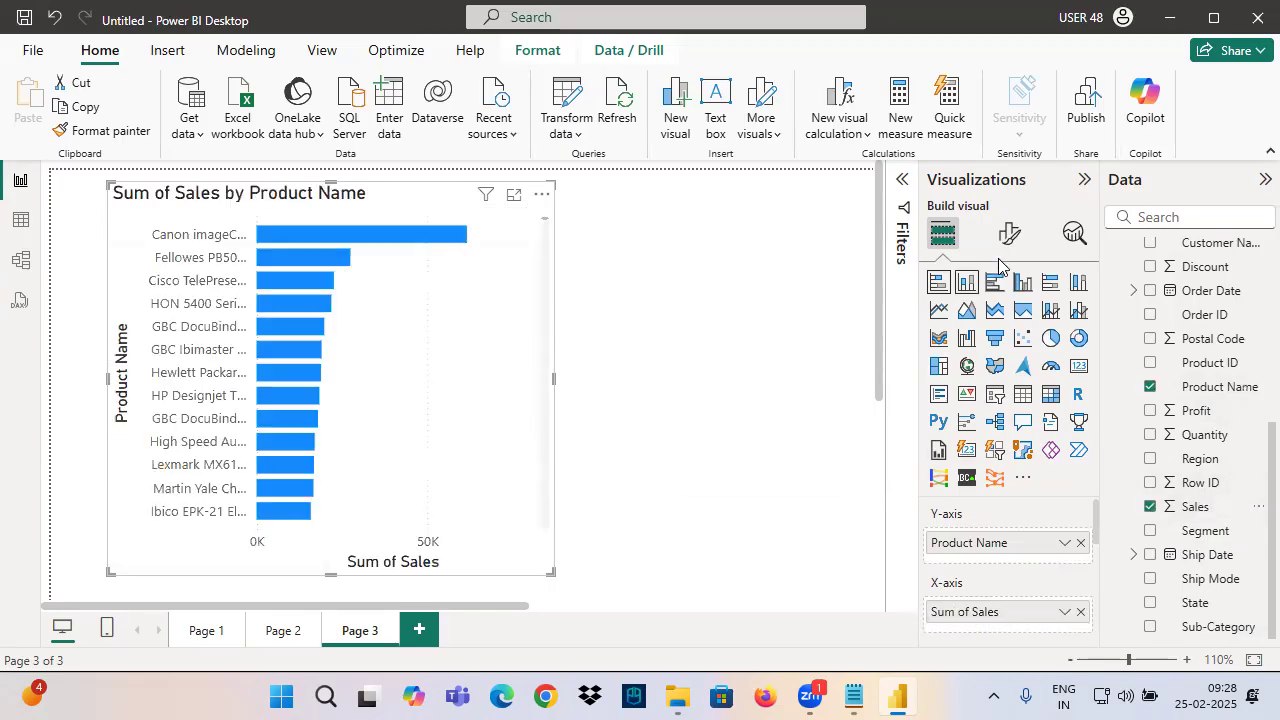
Turn on data labels for the Sales by Product Name bar chart
click(1008, 233)
scroll(1034, 546, down, 1)
click(1073, 537)
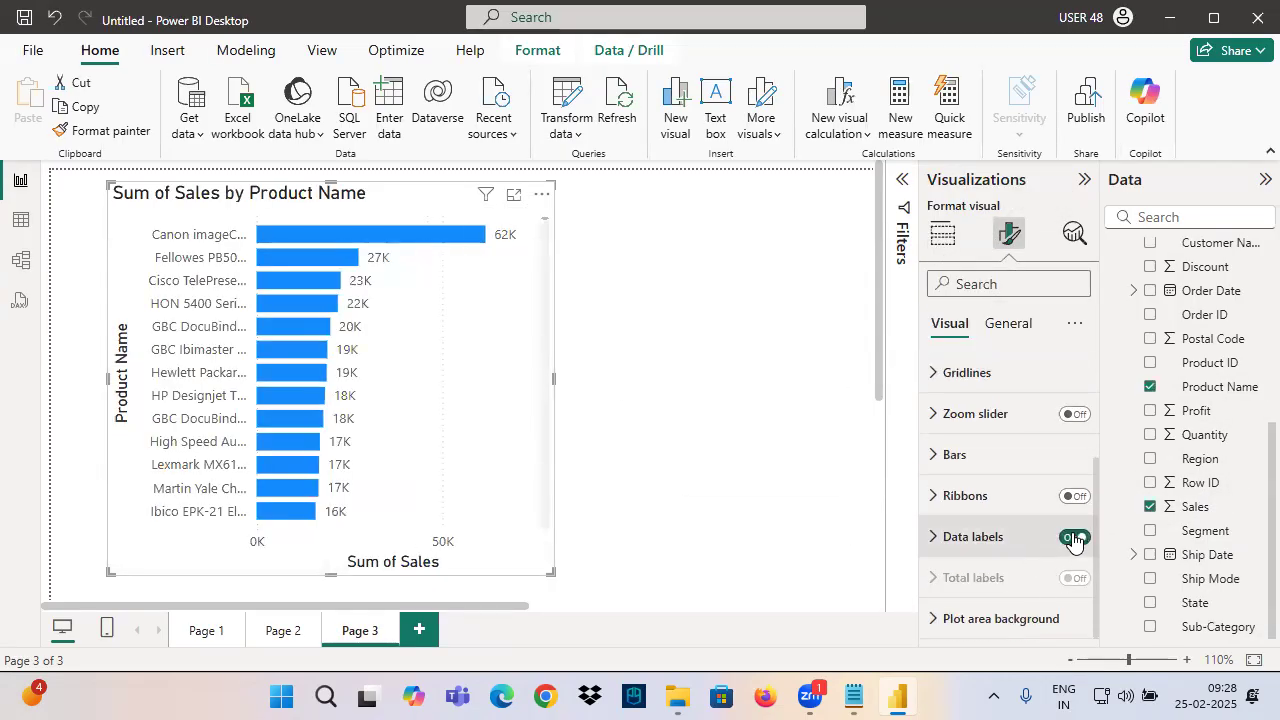
click(942, 233)
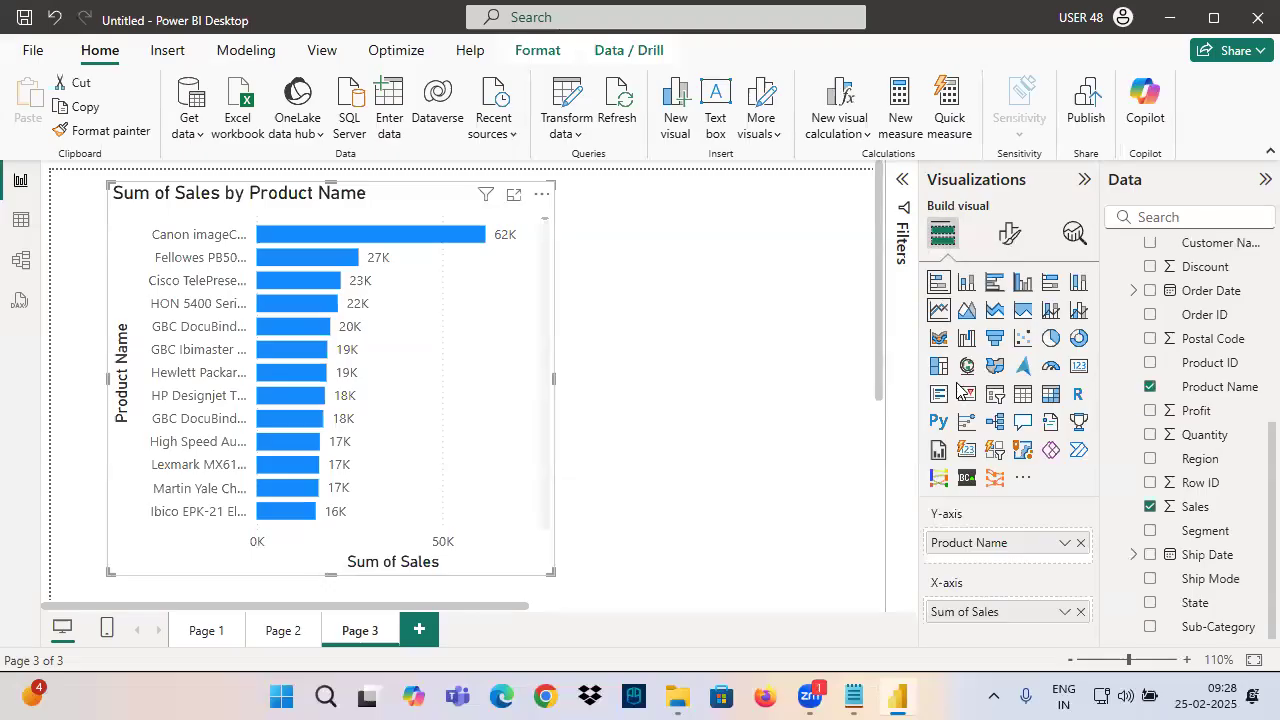
scroll(472, 330, down, 10)
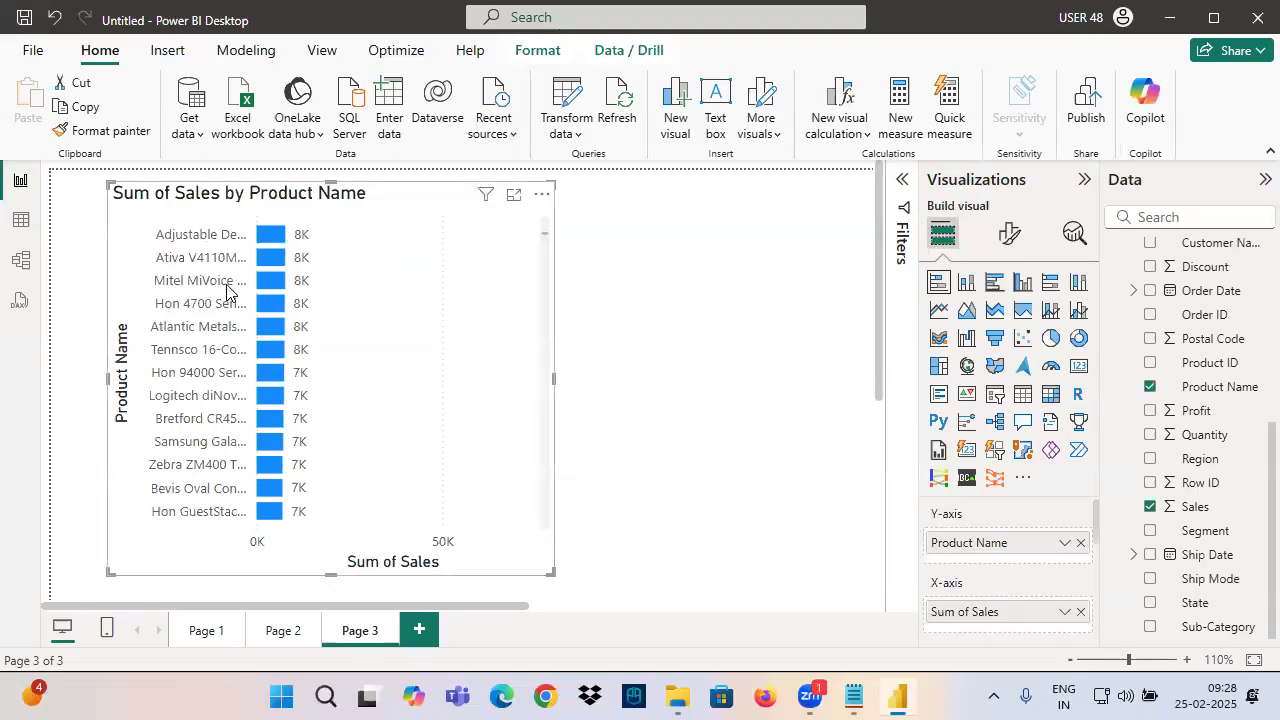
Try the Sales by Product Name visual as a pie chart, donut chart and treemap, and return it to a stacked bar chart
scroll(545, 260, down, 15)
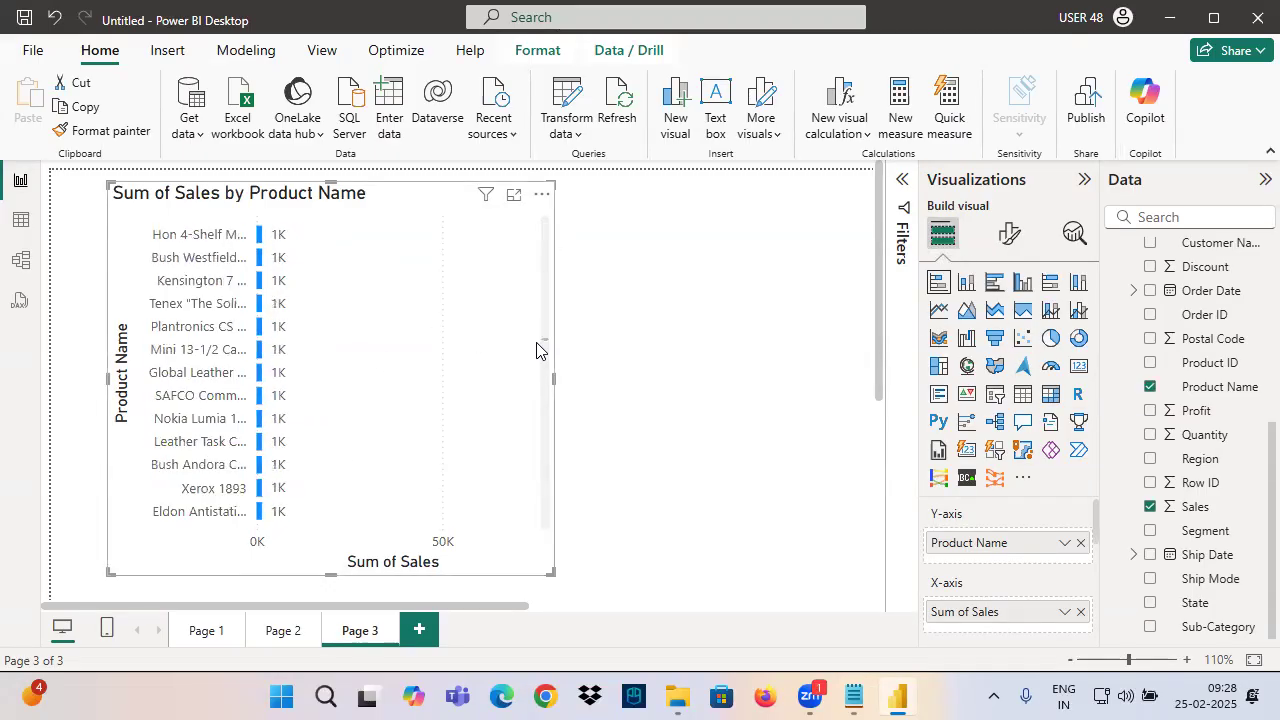
drag(542, 324, 537, 266)
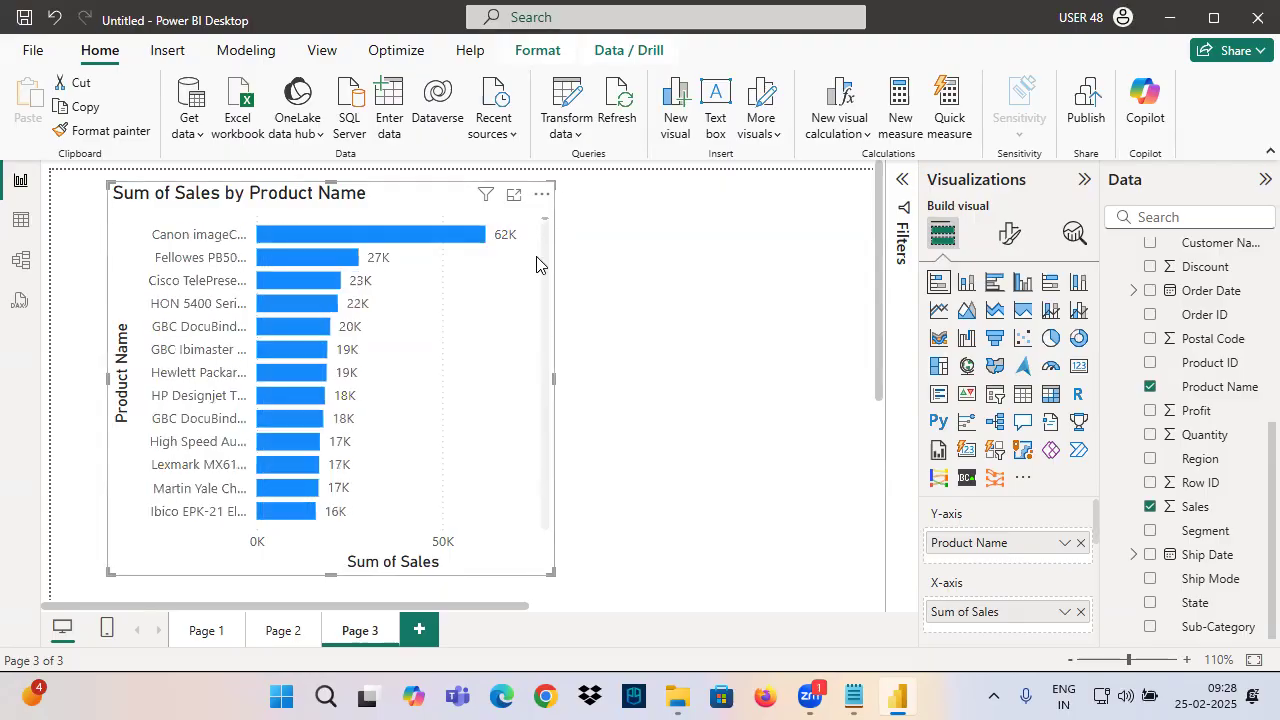
click(1049, 340)
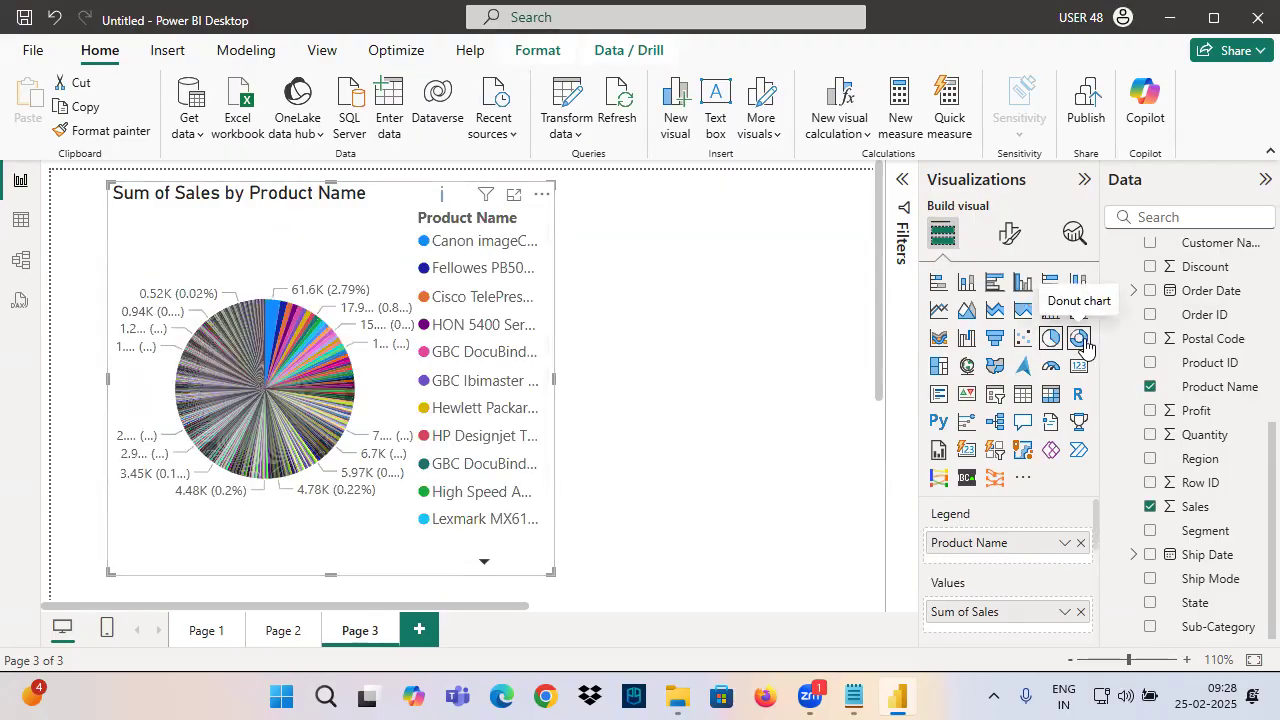
click(1079, 341)
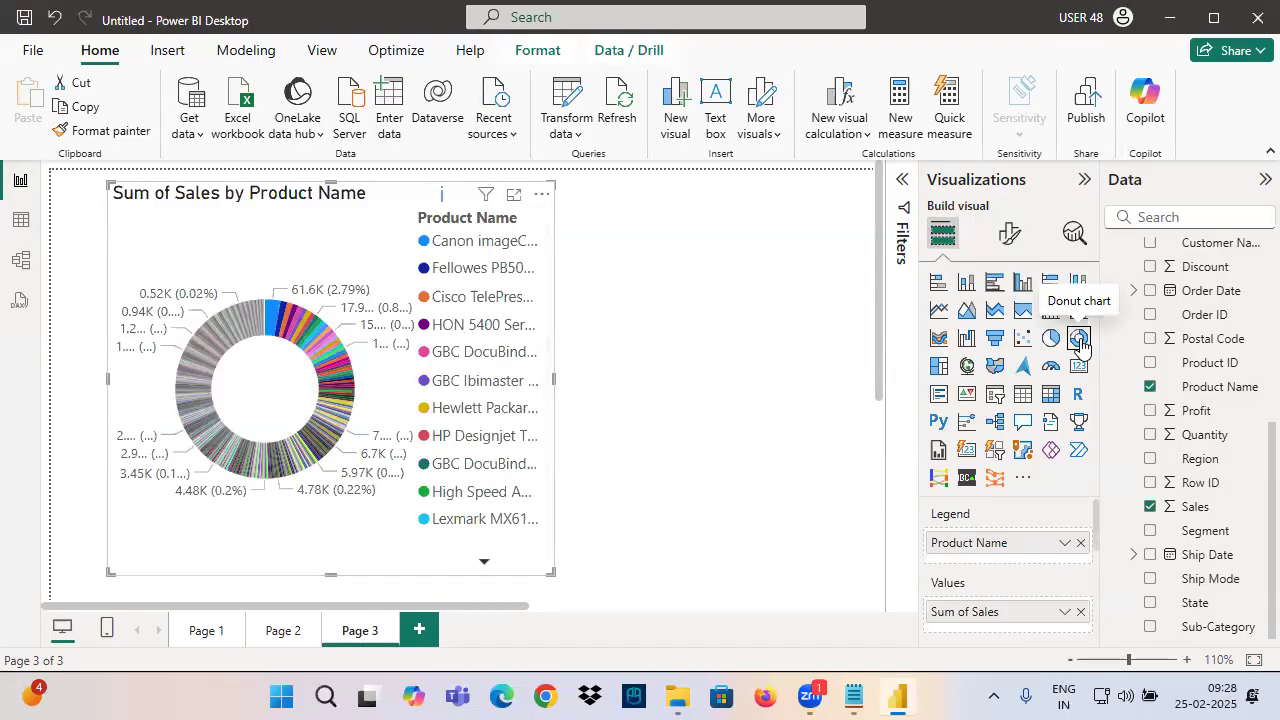
click(936, 366)
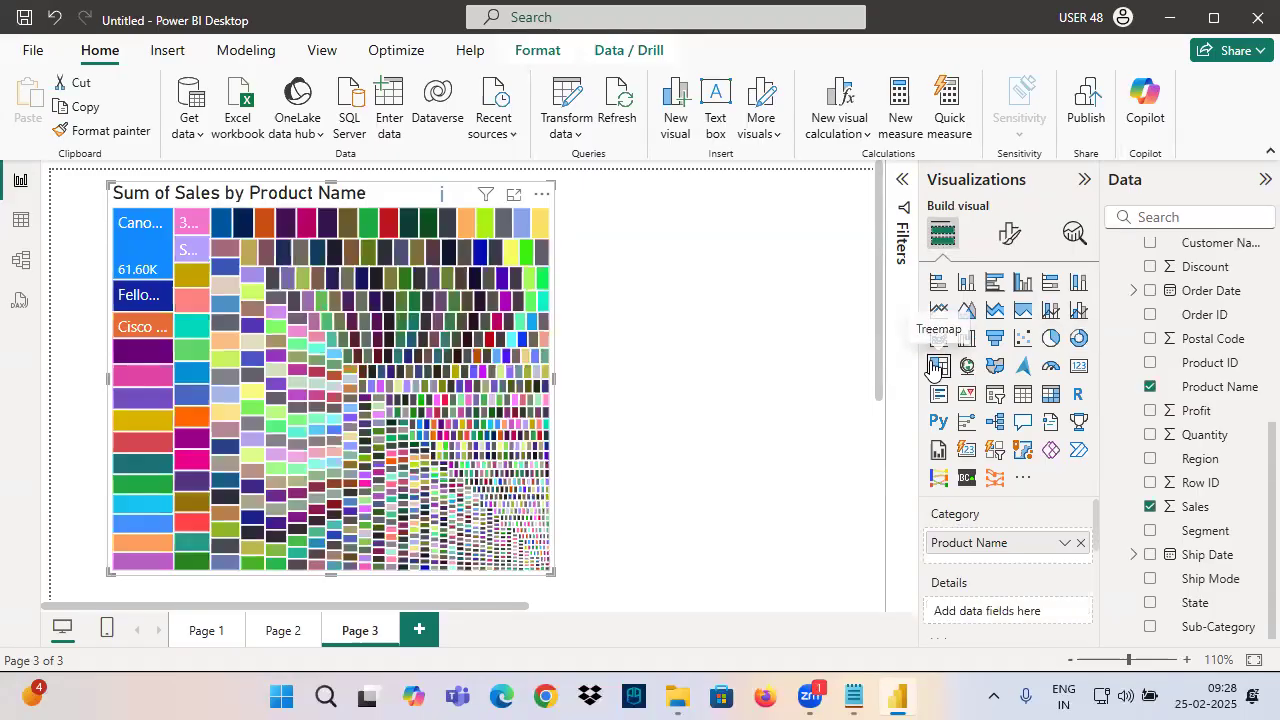
click(937, 285)
Switch to the Notepad class notes, highlight the sentence on the bar chart's purpose, and return to Power BI
click(855, 695)
click(126, 323)
drag(198, 322, 1050, 338)
click(897, 697)
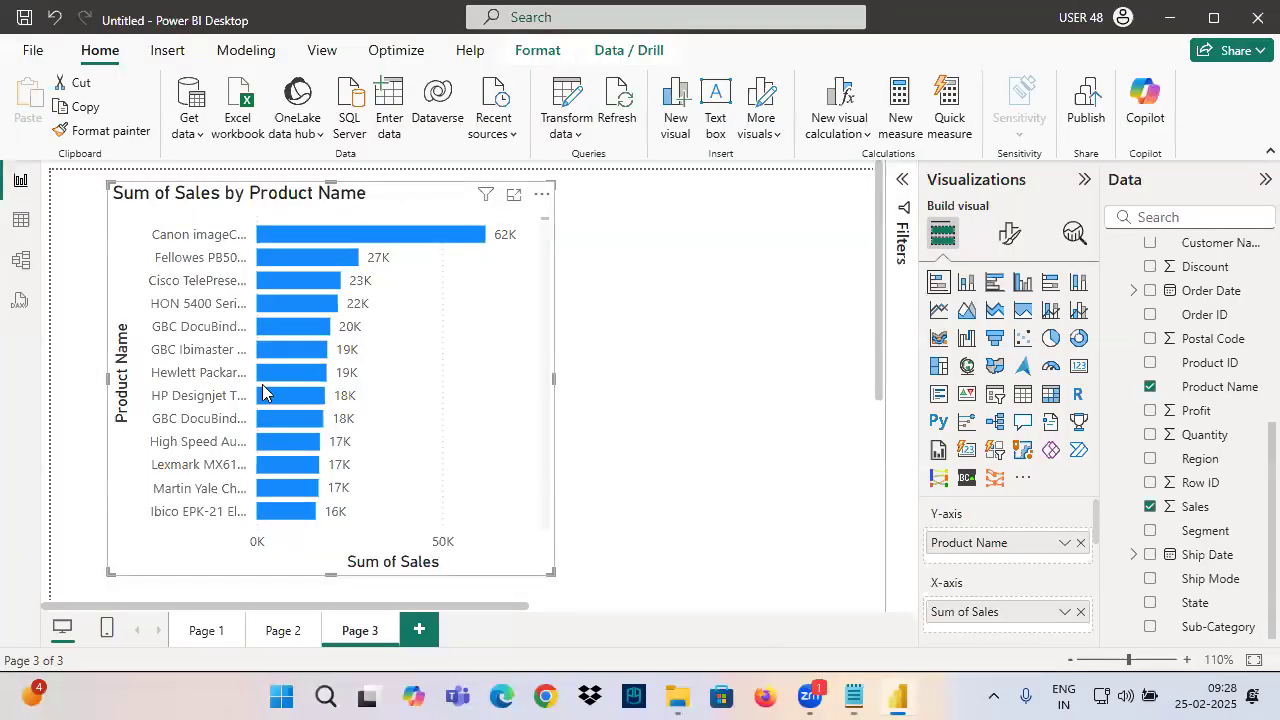
Add a new report page, insert a stacked bar chart on it, and enlarge it towards the page's upper-left corner
click(419, 629)
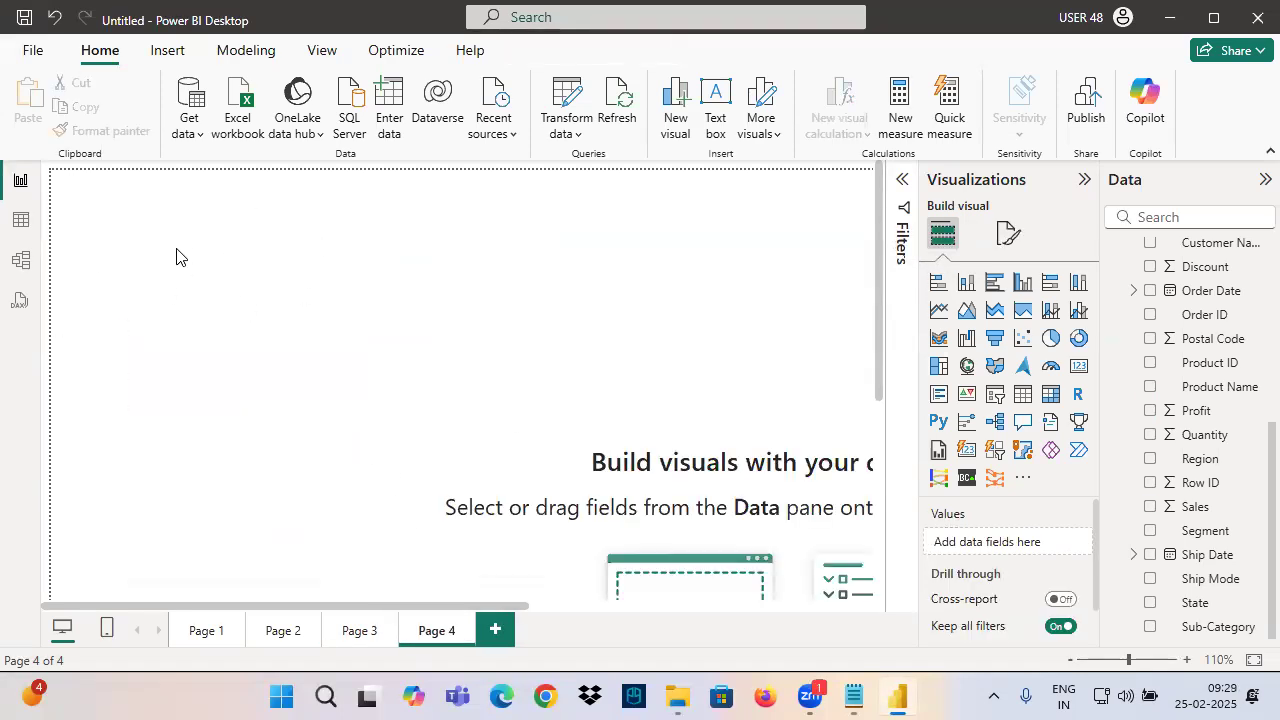
mouse_move(229, 186)
mouse_down()
mouse_move(250, 240)
mouse_move(337, 259)
mouse_up()
click(945, 285)
drag(280, 355, 343, 403)
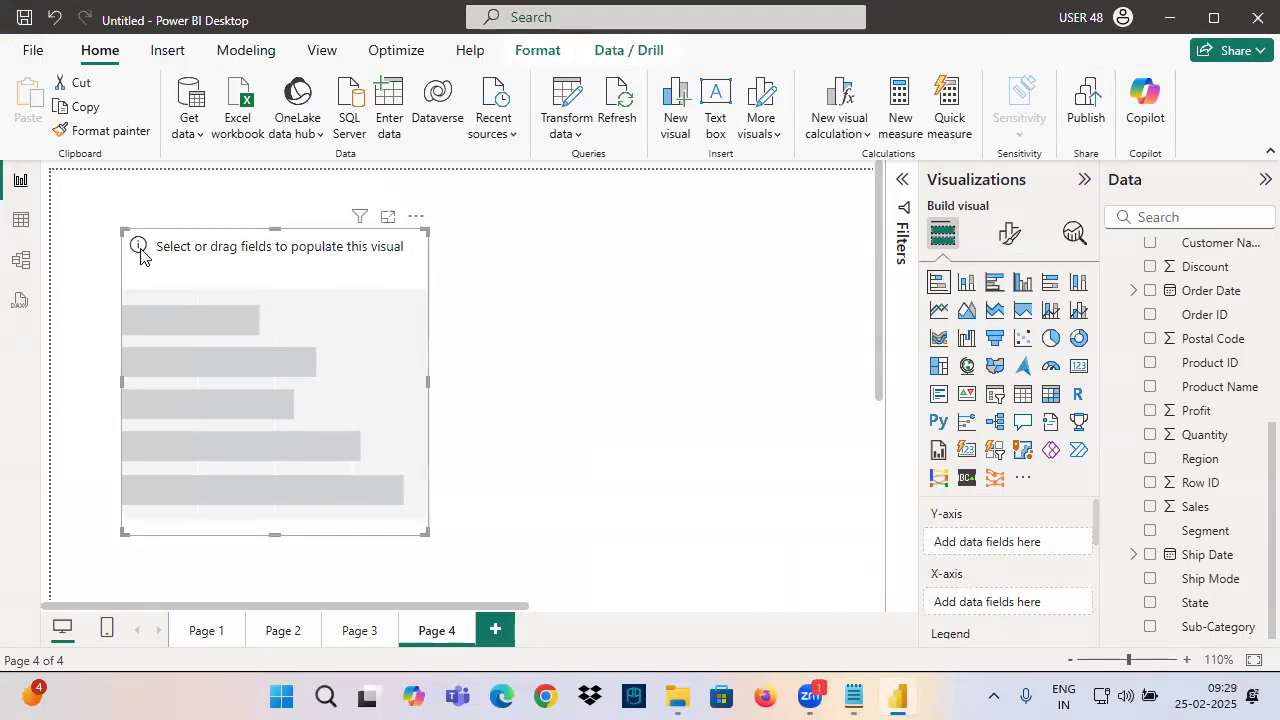
drag(118, 232, 112, 190)
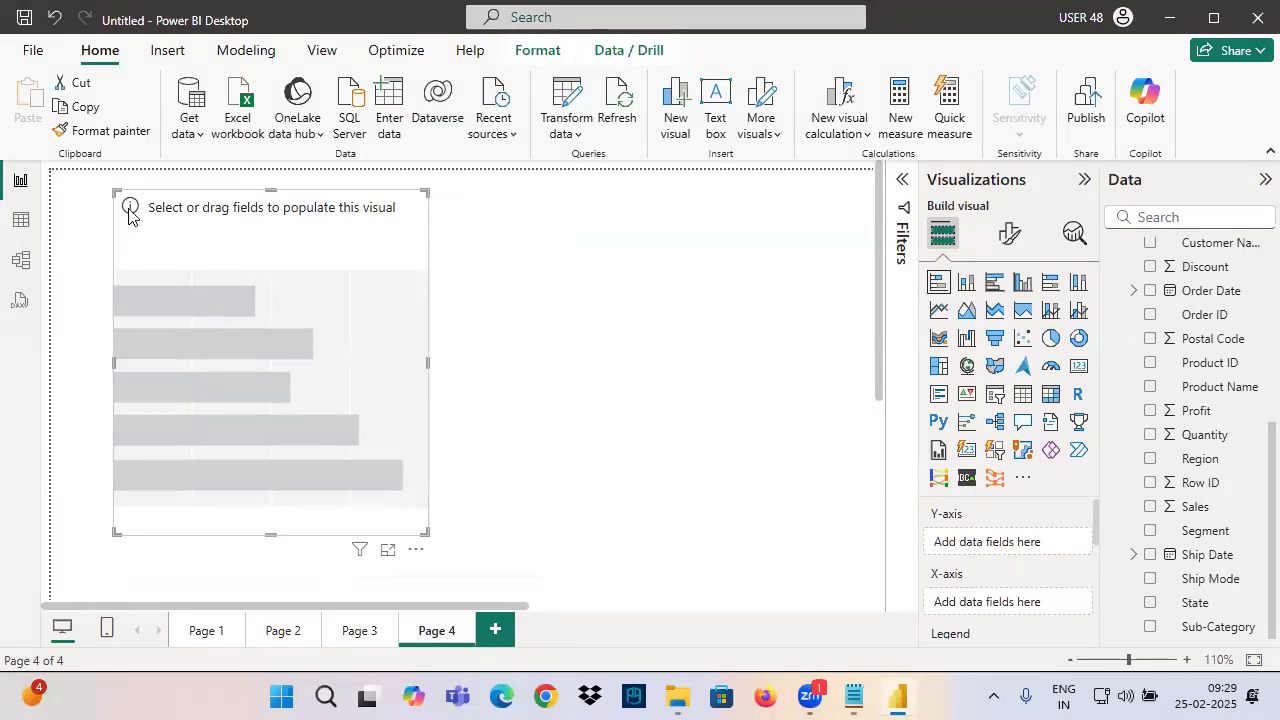
Assign Category from Orders to the new chart's Y-axis and Sales to its X-axis
click(440, 330)
scroll(1210, 447, up, 5)
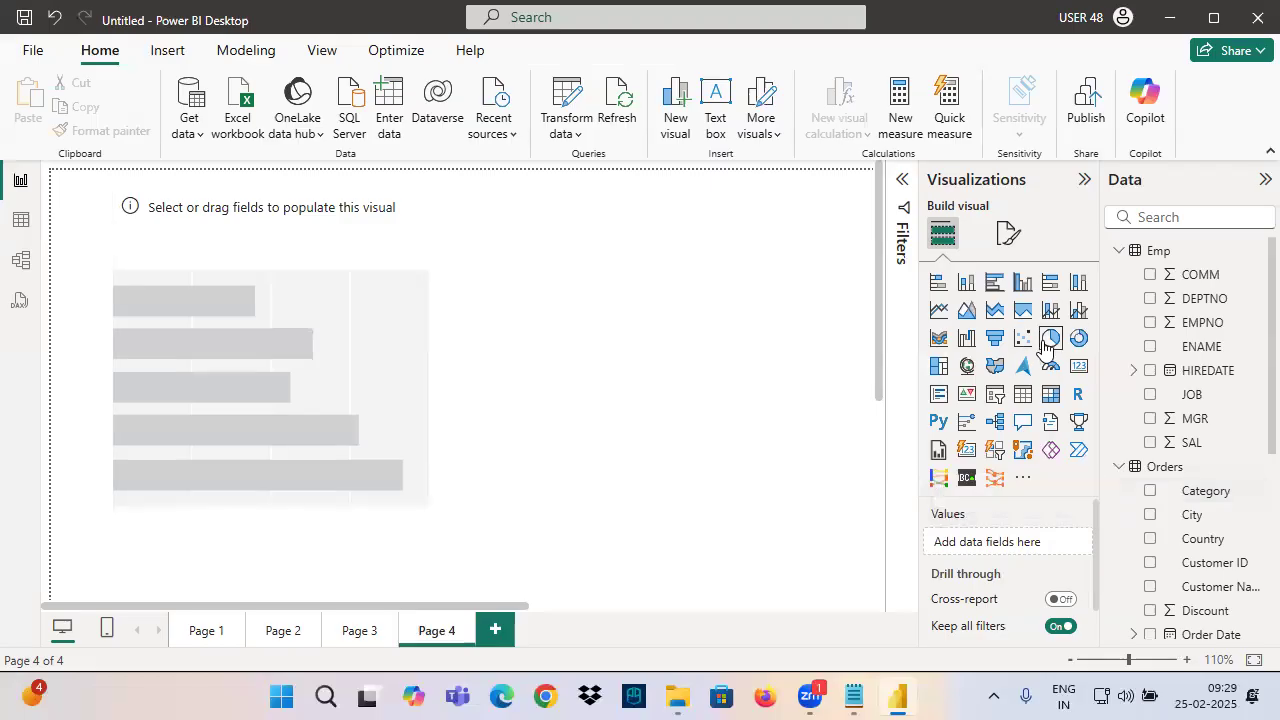
click(348, 390)
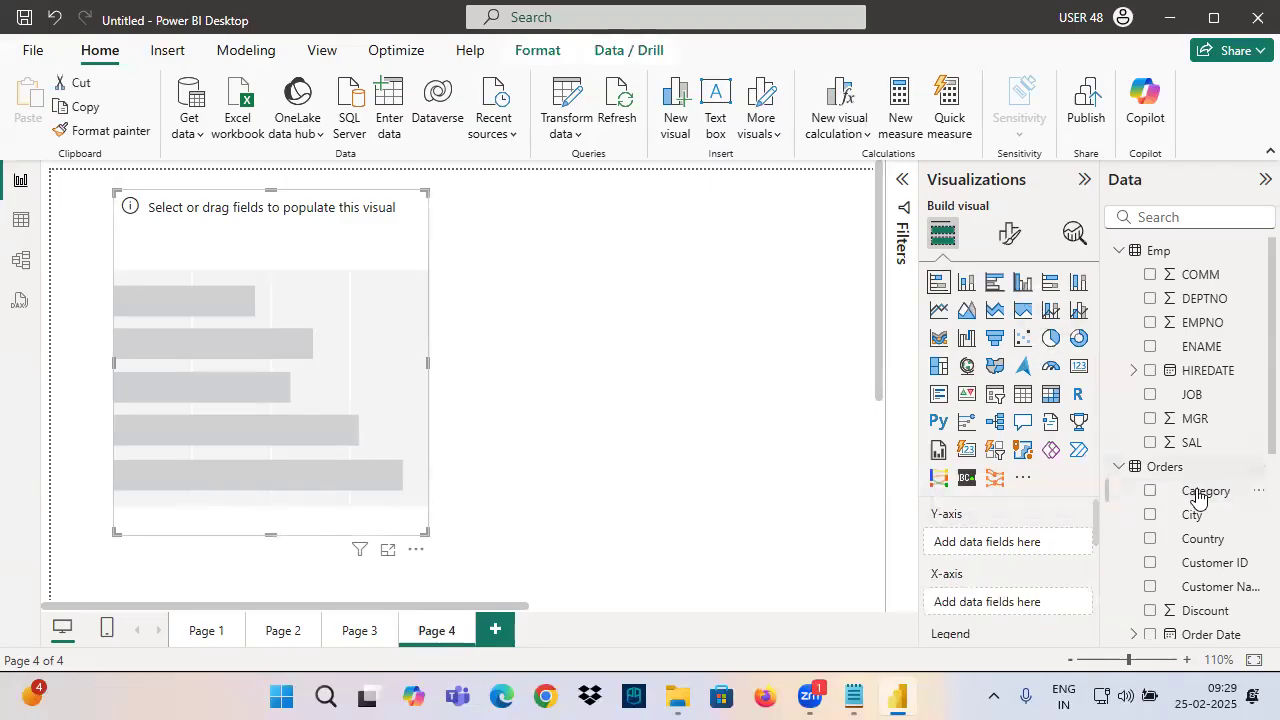
drag(1197, 500, 210, 315)
scroll(1190, 510, down, 5)
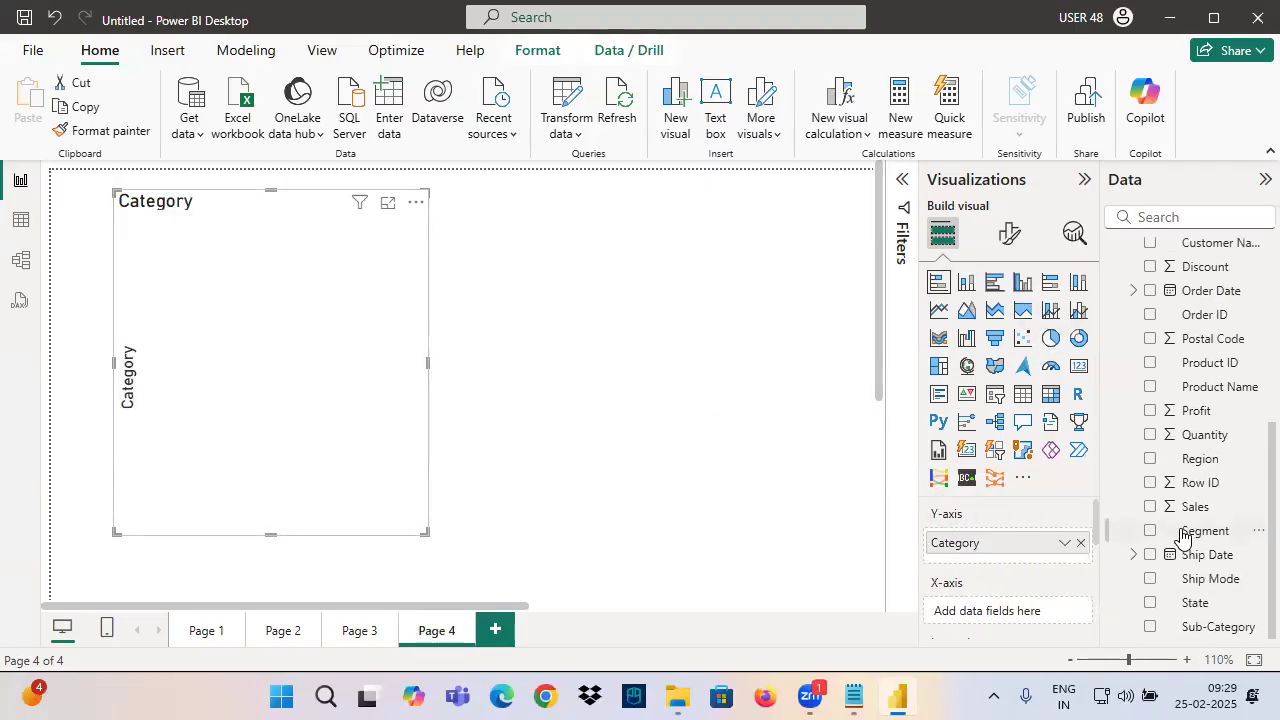
drag(1190, 516, 285, 368)
Turn on data labels for the Sales by Category chart and widen the chart so the category names fit
click(1009, 233)
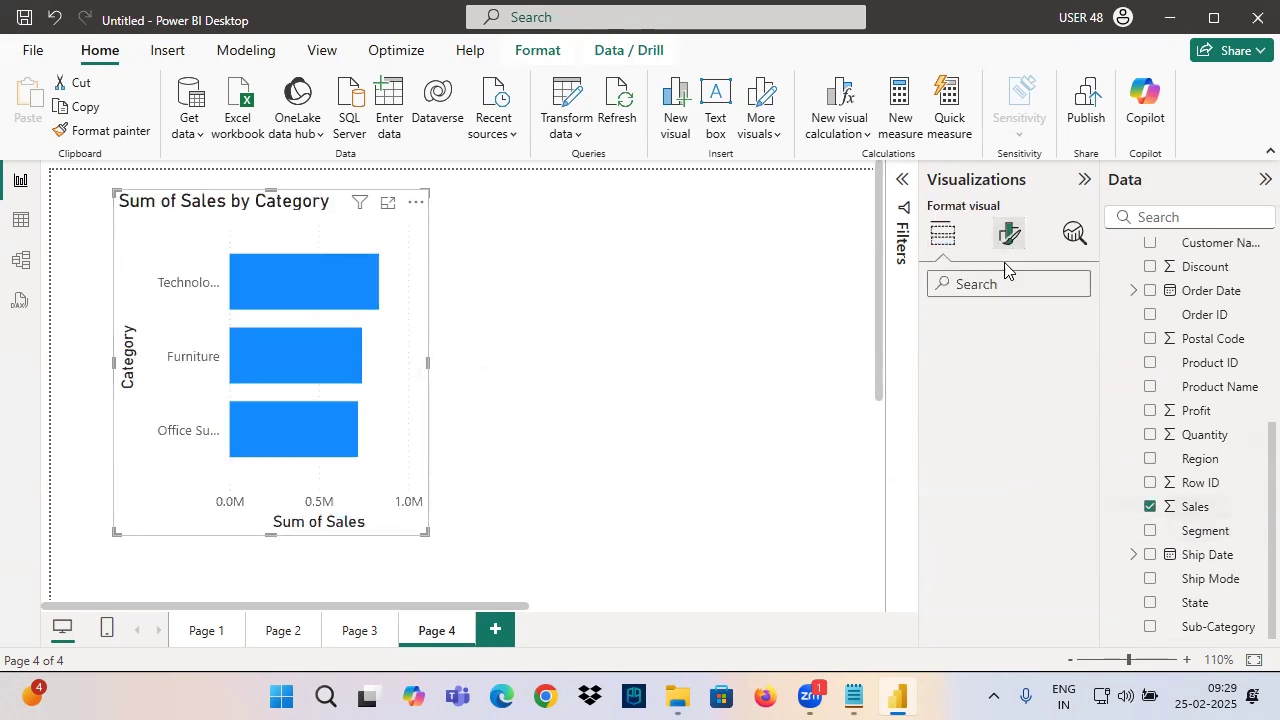
scroll(1083, 595, down, 3)
click(1073, 537)
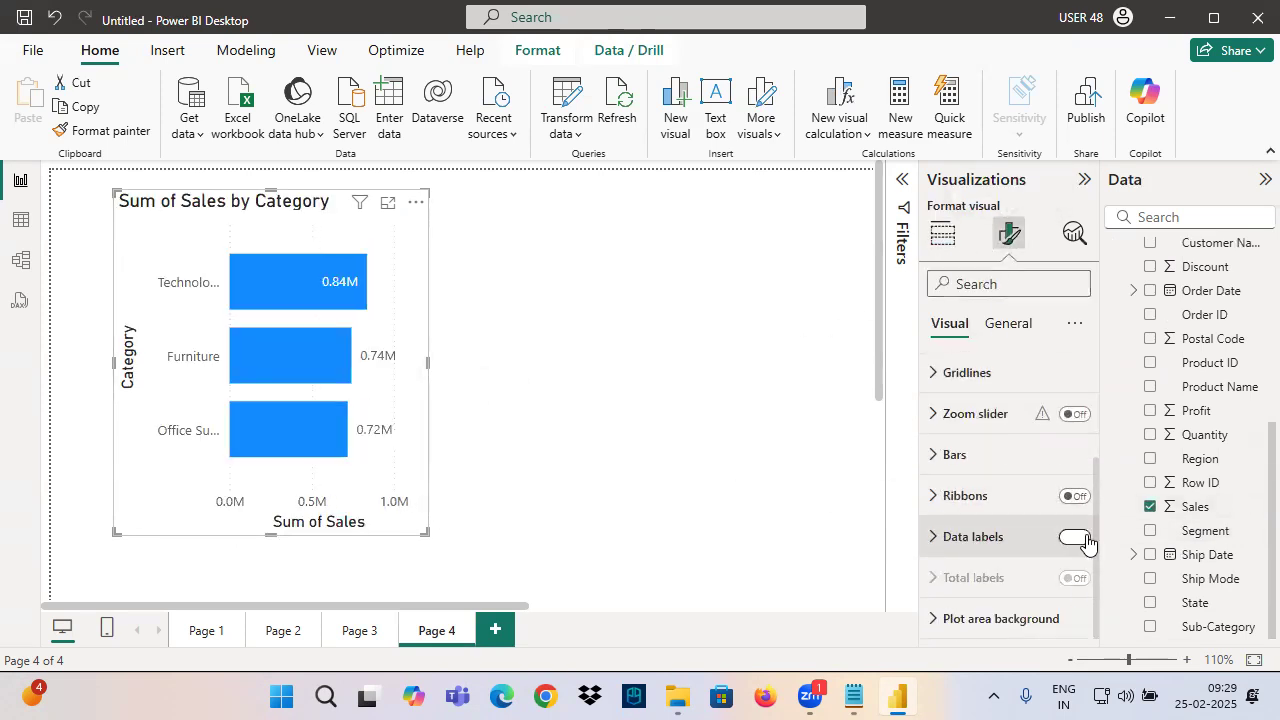
drag(429, 362, 503, 364)
drag(260, 231, 334, 226)
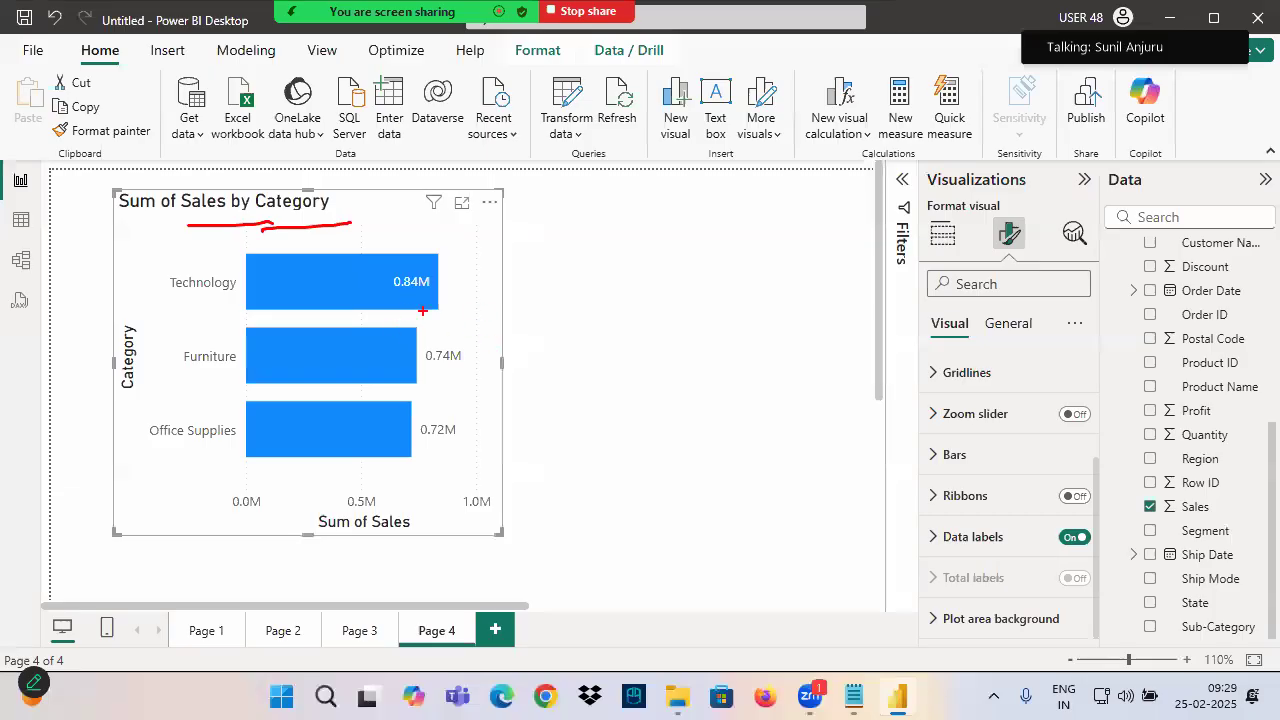
mouse_move(540, 180)
mouse_down()
mouse_move(581, 203)
mouse_move(588, 184)
mouse_up()
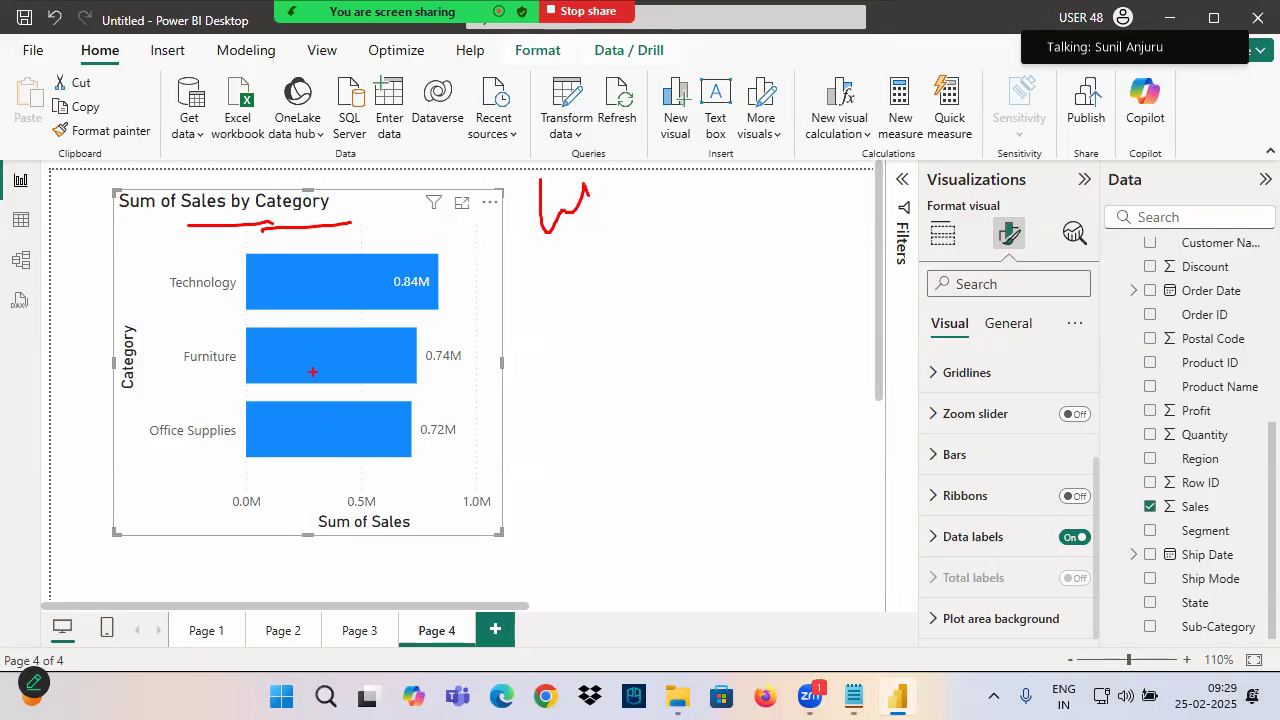
Open Page 3 and change the Sales by Product Name visual to a pie chart
click(355, 630)
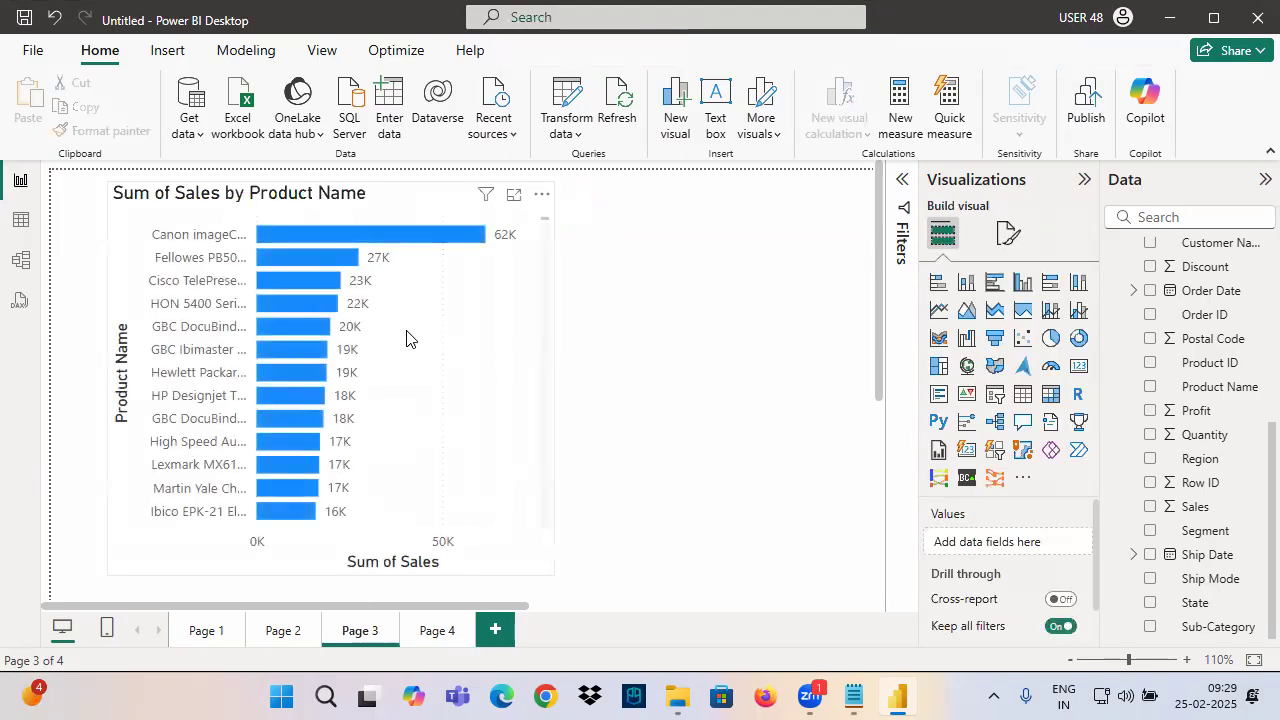
click(466, 370)
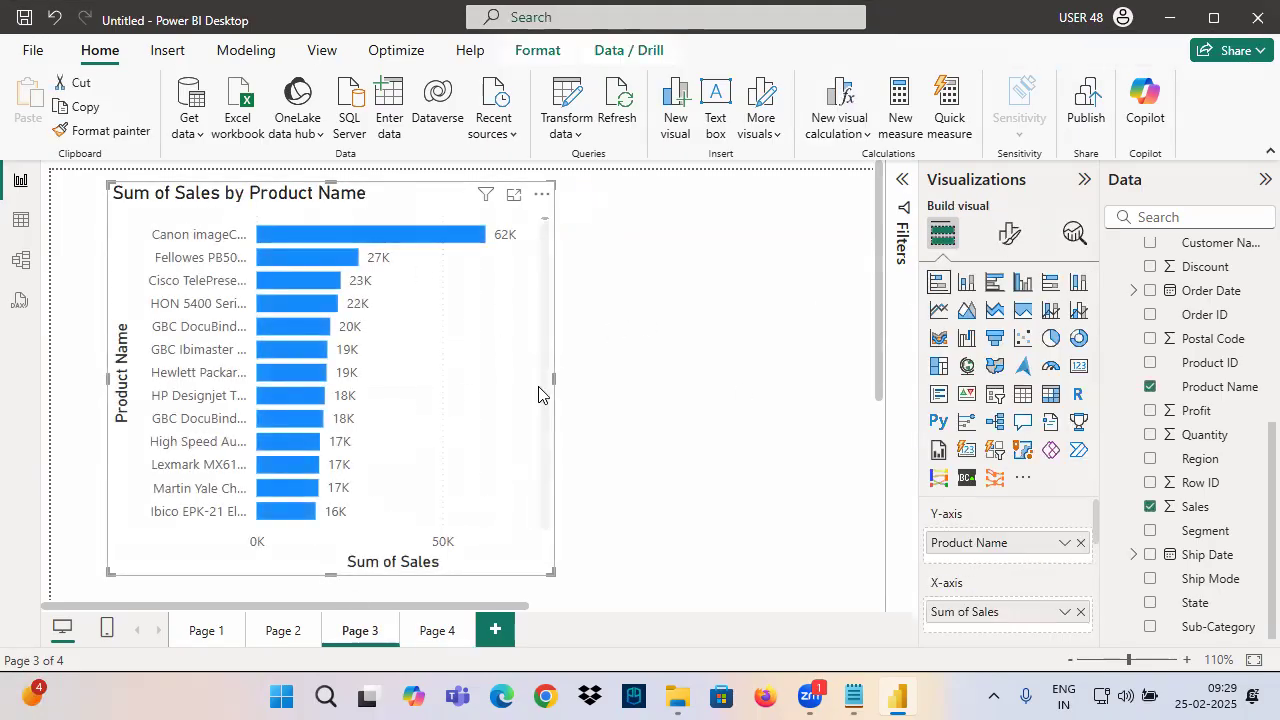
click(1050, 340)
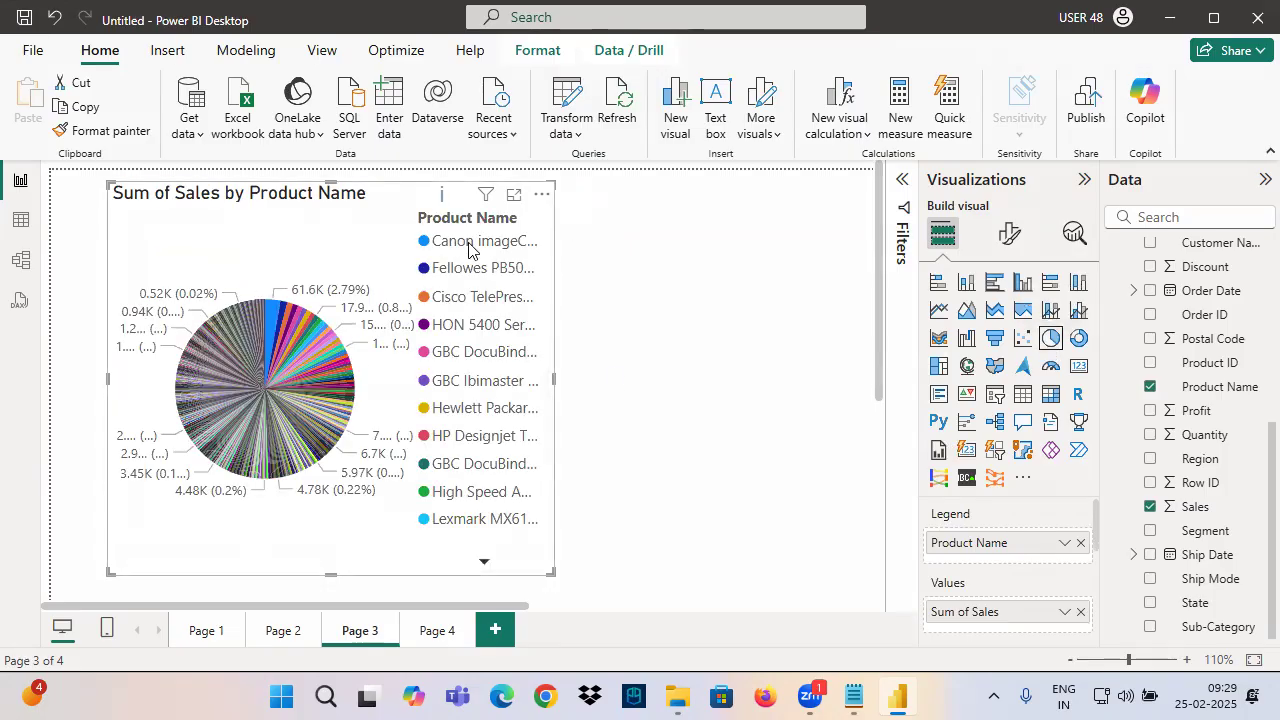
mouse_move(480, 215)
mouse_down()
mouse_move(525, 258)
mouse_move(550, 232)
mouse_move(614, 248)
mouse_up()
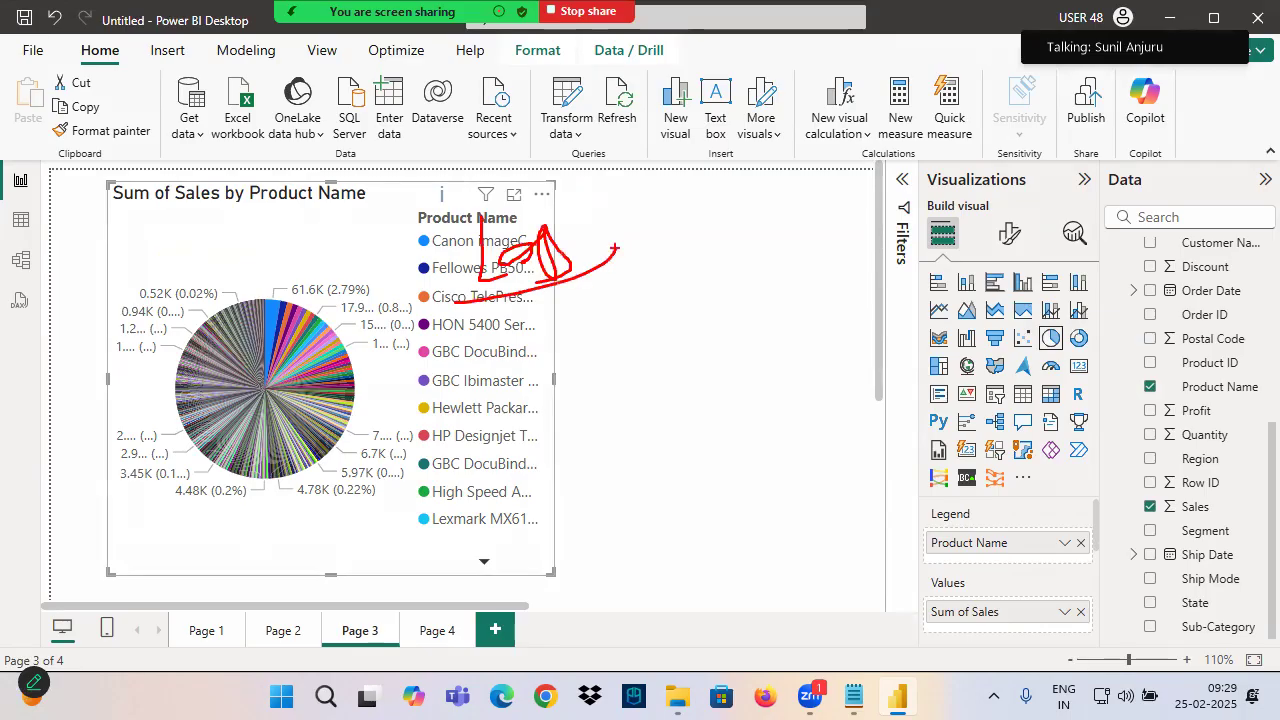
drag(440, 195, 455, 278)
drag(645, 265, 110, 490)
drag(135, 250, 515, 520)
drag(546, 305, 856, 188)
drag(678, 165, 718, 378)
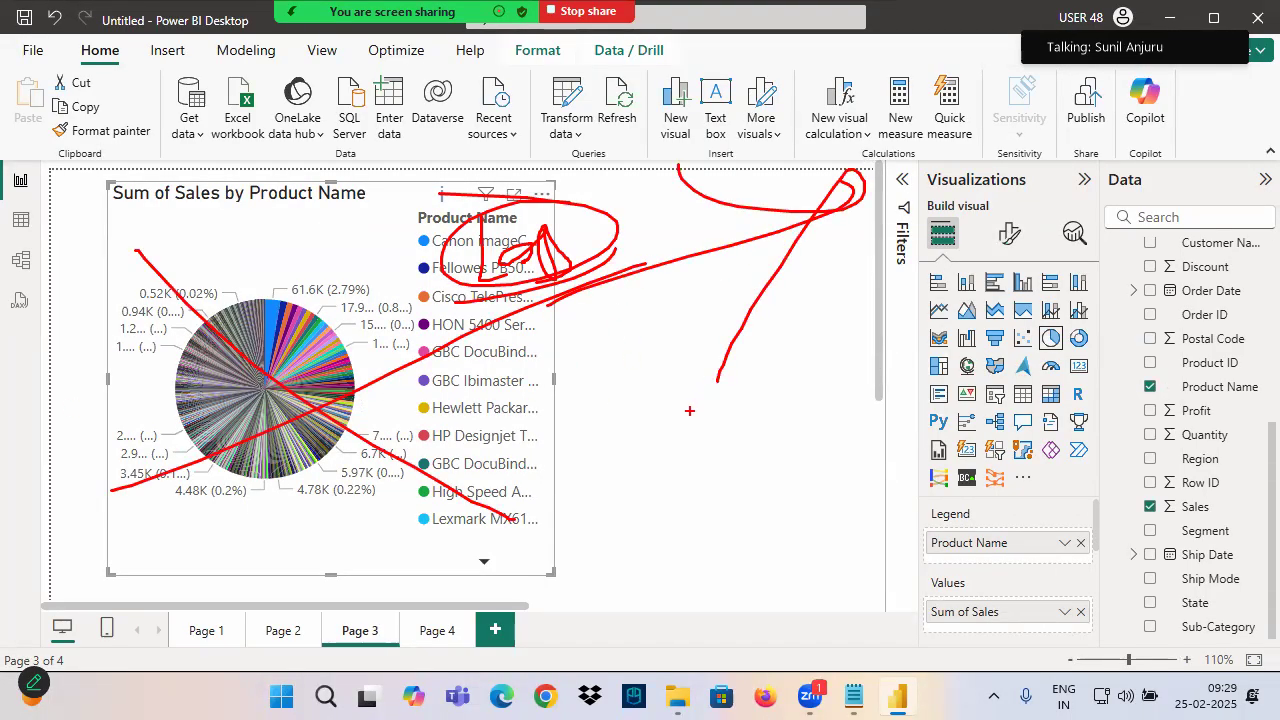
Change the Sales by Product Name visual to a donut chart and finally to a treemap
click(1078, 340)
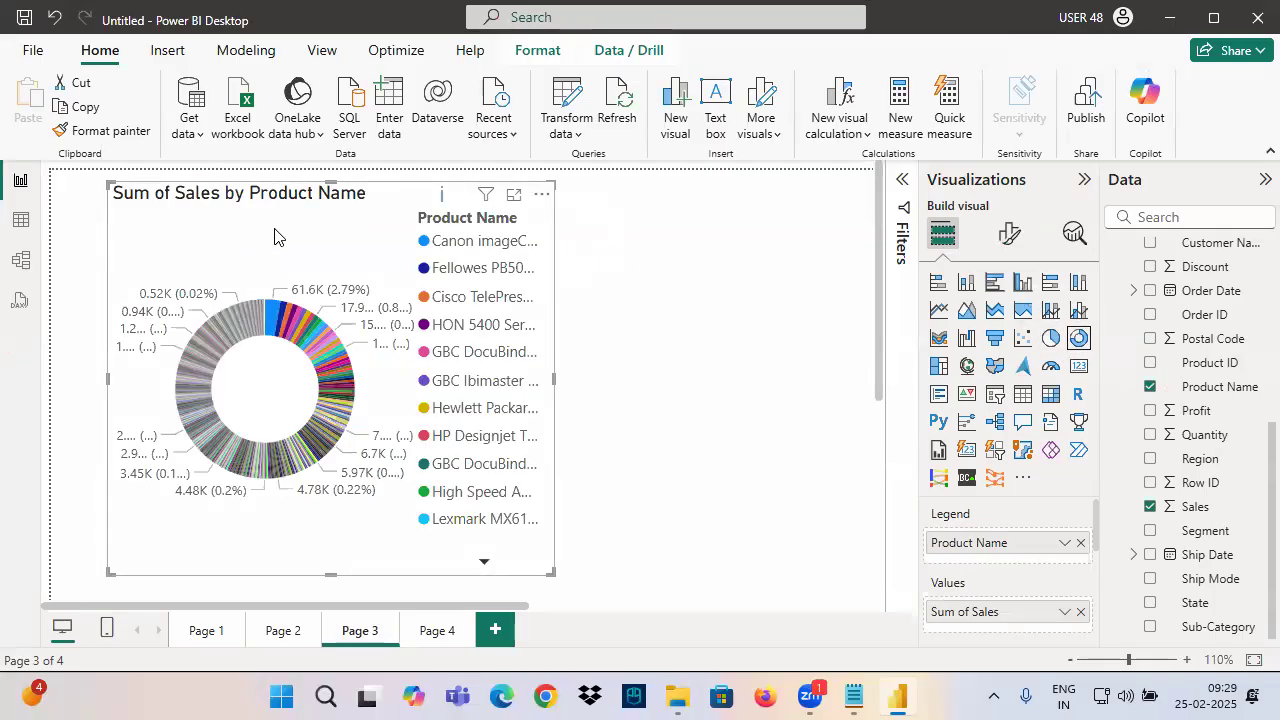
click(938, 365)
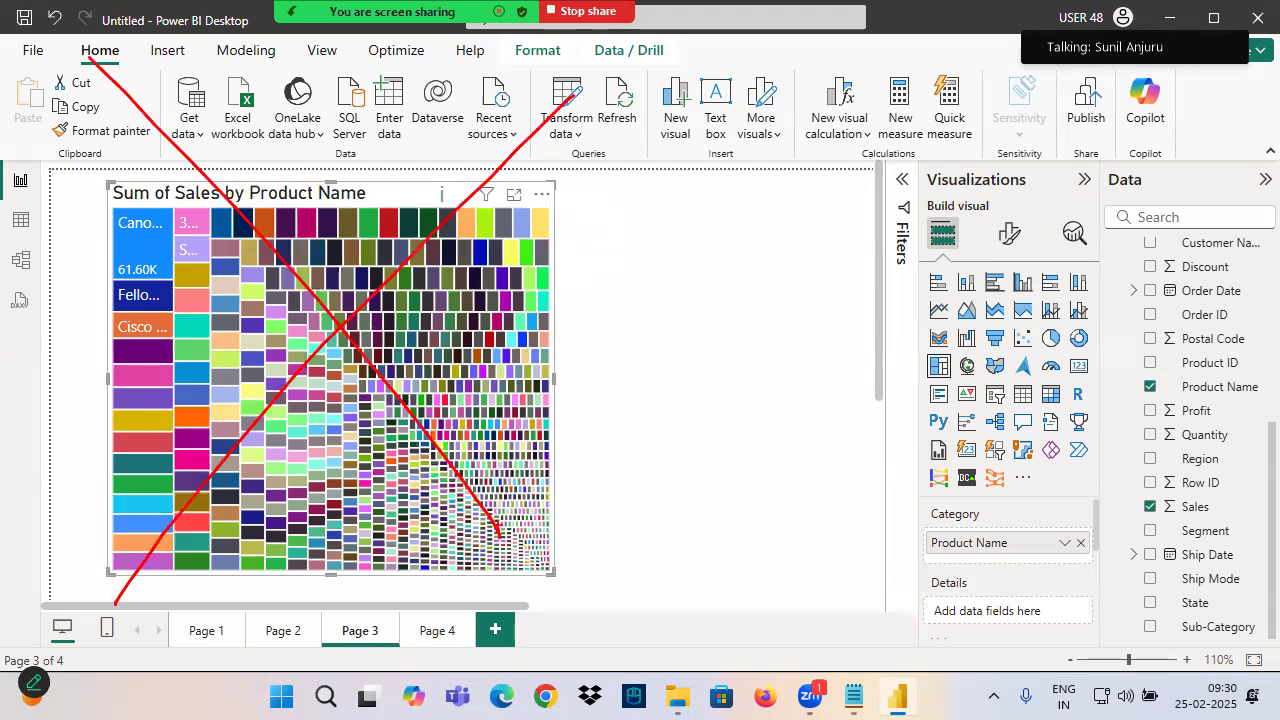
Return to Page 4 and change the Sales by Category visual to a pie chart
key(ctrl+Page_Down)
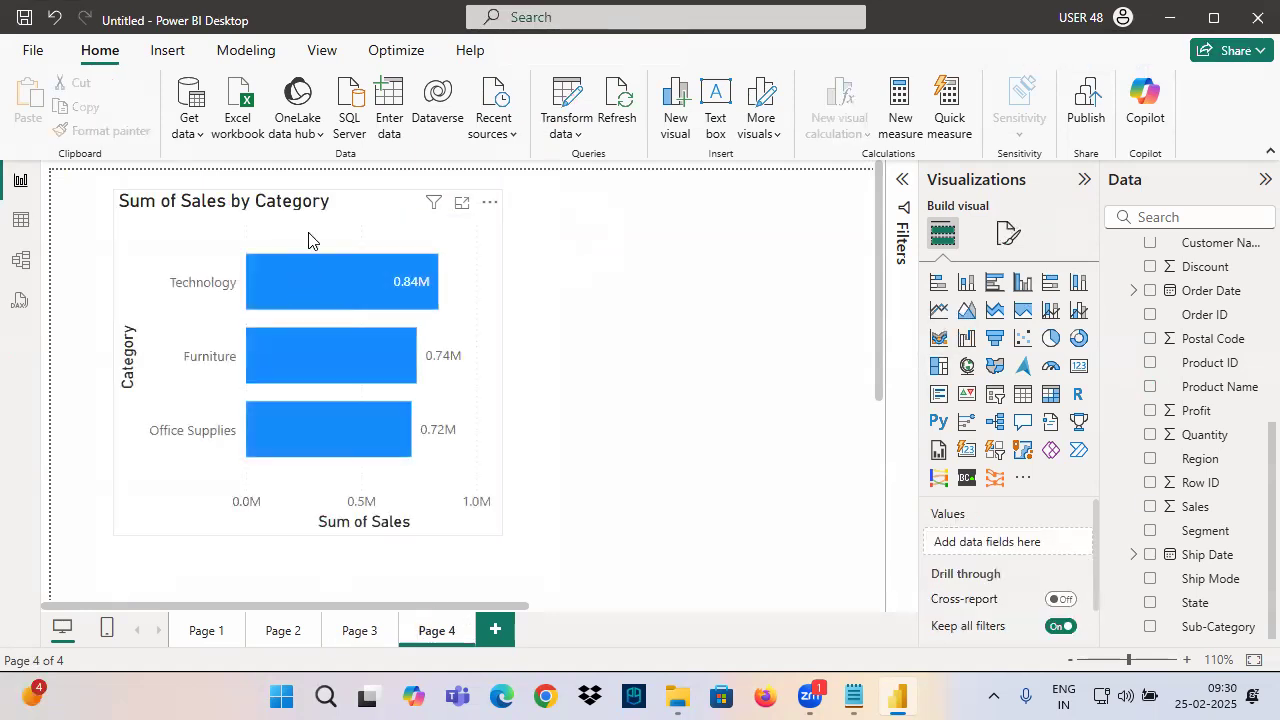
click(308, 240)
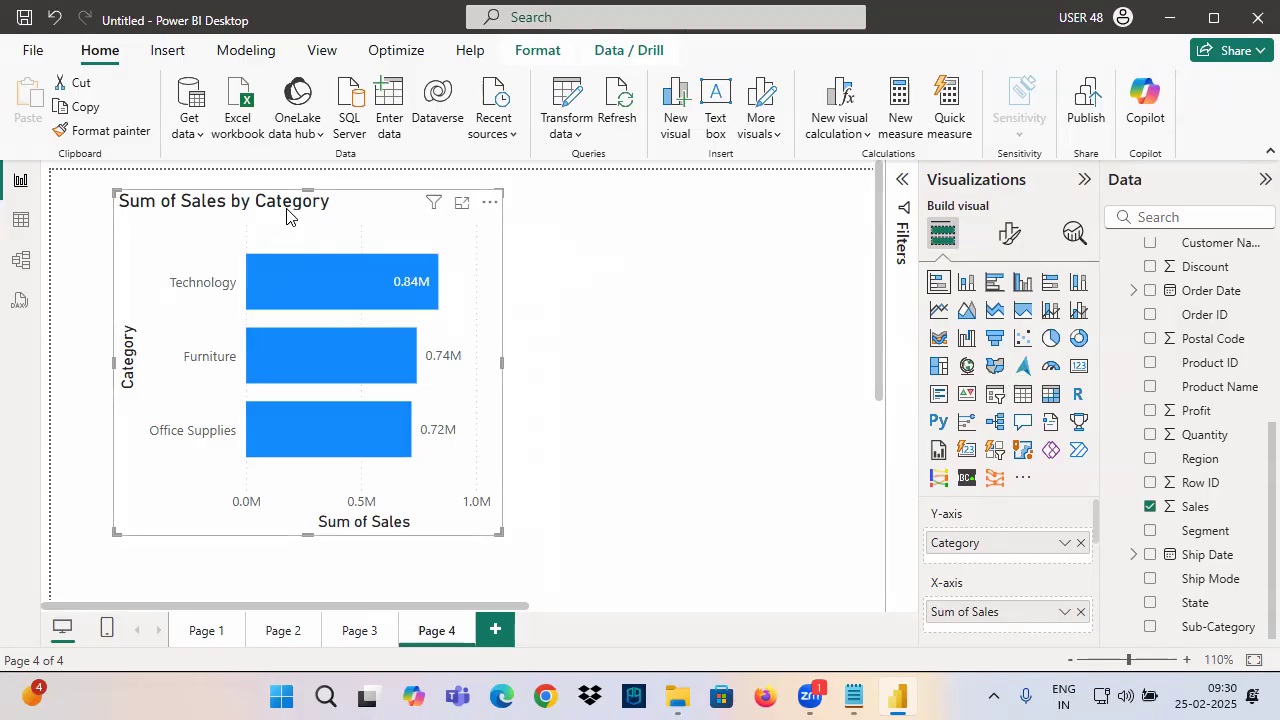
click(1051, 339)
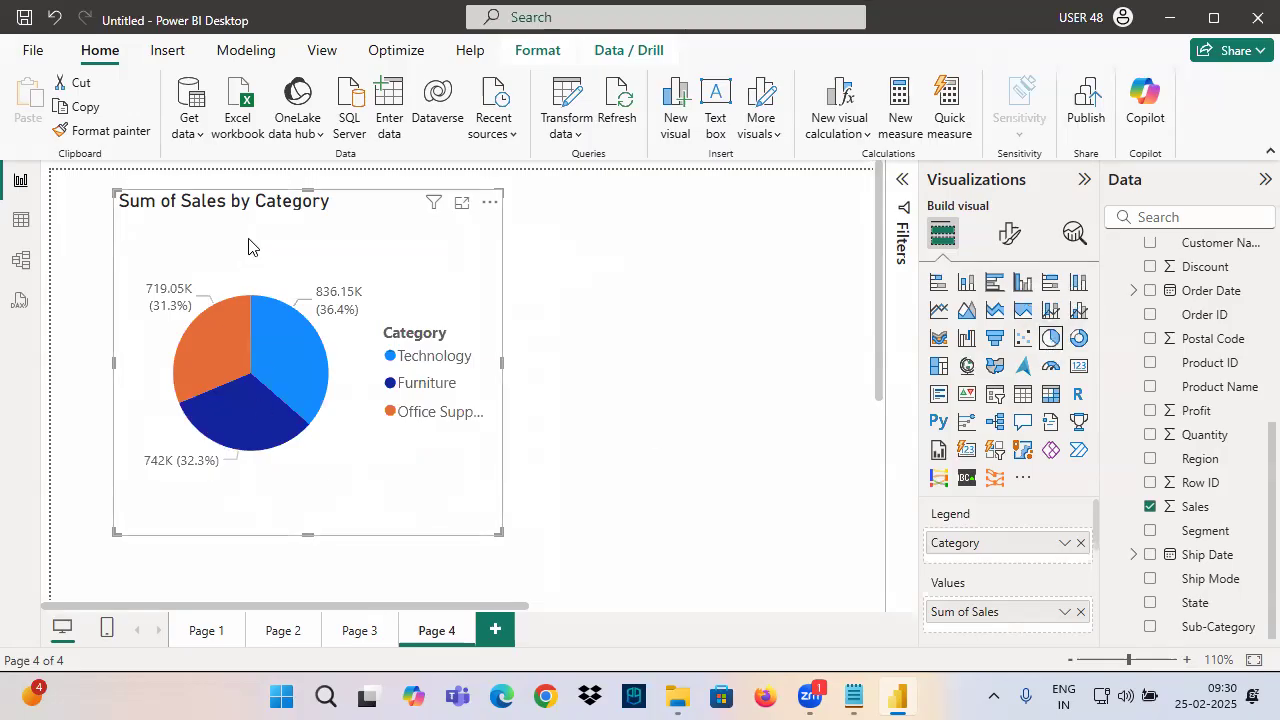
key(ctrl+2)
drag(266, 216, 374, 216)
drag(167, 221, 250, 218)
drag(363, 160, 374, 190)
drag(440, 164, 478, 168)
mouse_move(505, 118)
mouse_down()
mouse_move(486, 140)
mouse_move(506, 152)
mouse_up()
drag(518, 112, 546, 138)
mouse_move(460, 165)
mouse_down()
mouse_move(590, 95)
mouse_move(40, 125)
mouse_up()
drag(413, 222, 680, 145)
mouse_move(927, 295)
mouse_down()
mouse_move(990, 154)
mouse_move(1020, 218)
mouse_up()
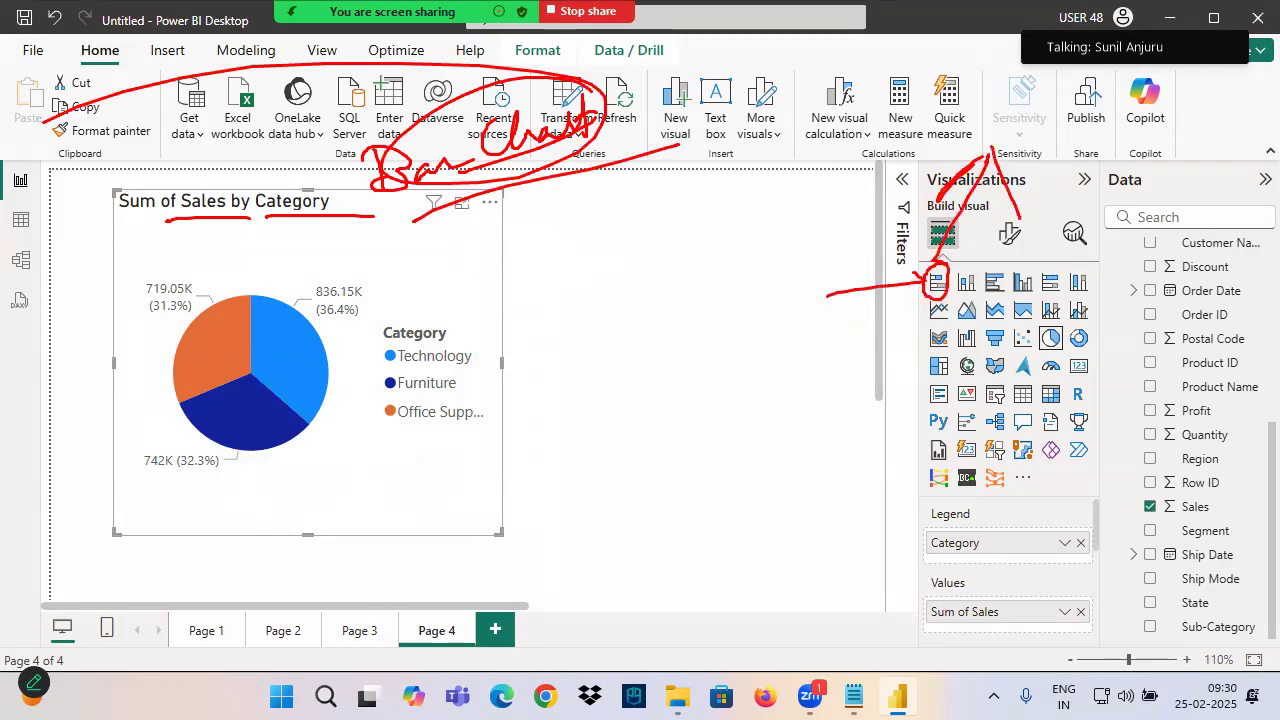
Change the Sales by Category visual back to a stacked bar chart
click(937, 281)
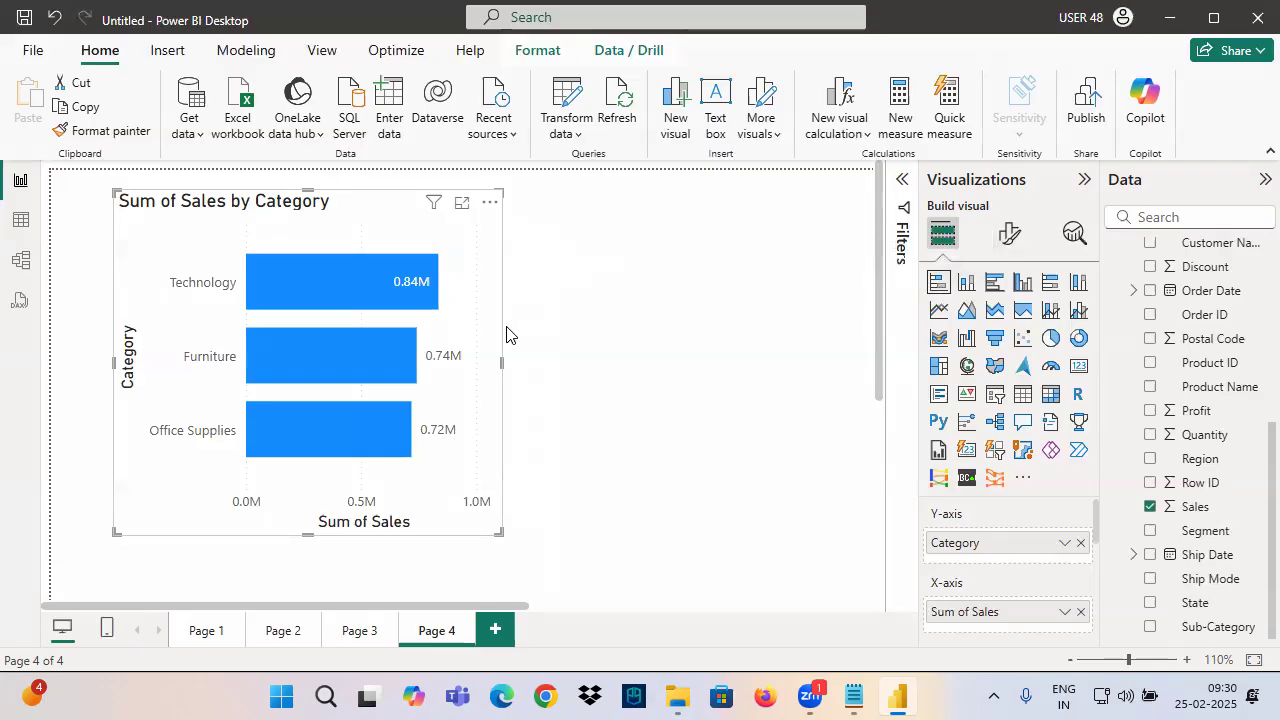
In the Notepad class notes, copy "Field Wells" from the numbered list below the bar chart purpose sentence, and return to Power BI
click(856, 697)
click(62, 372)
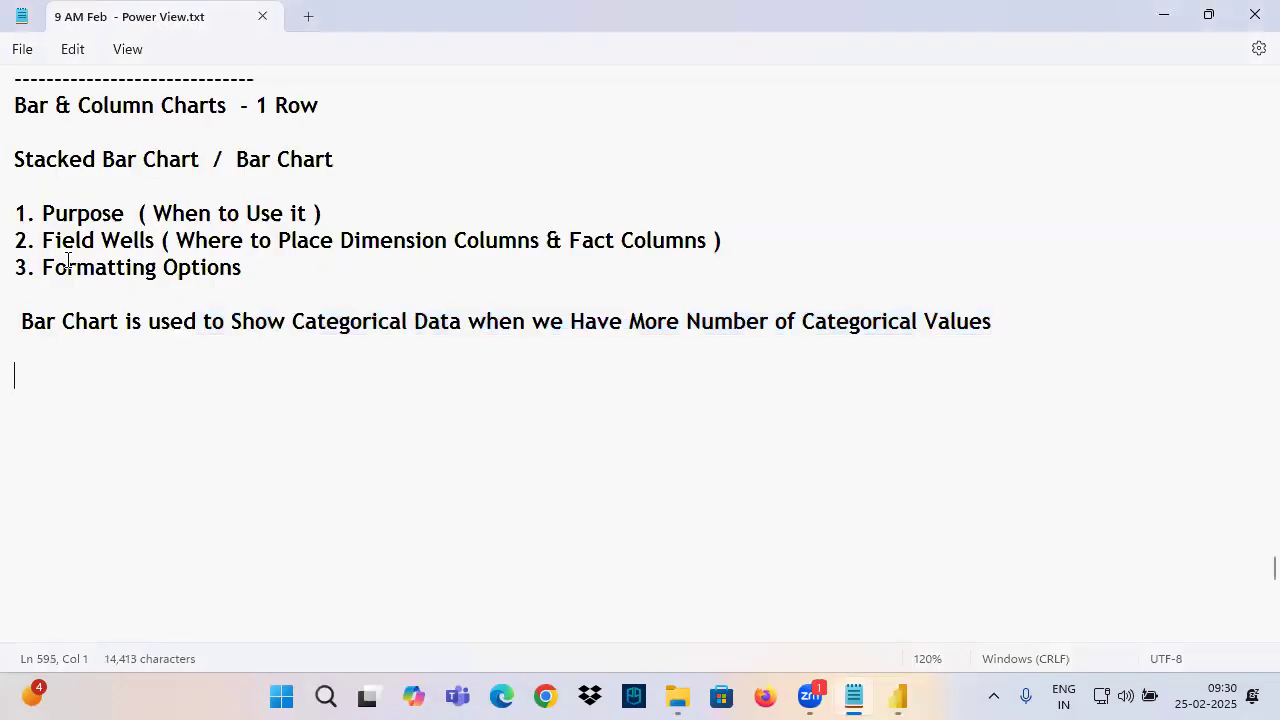
drag(41, 240, 157, 248)
key(ctrl+c)
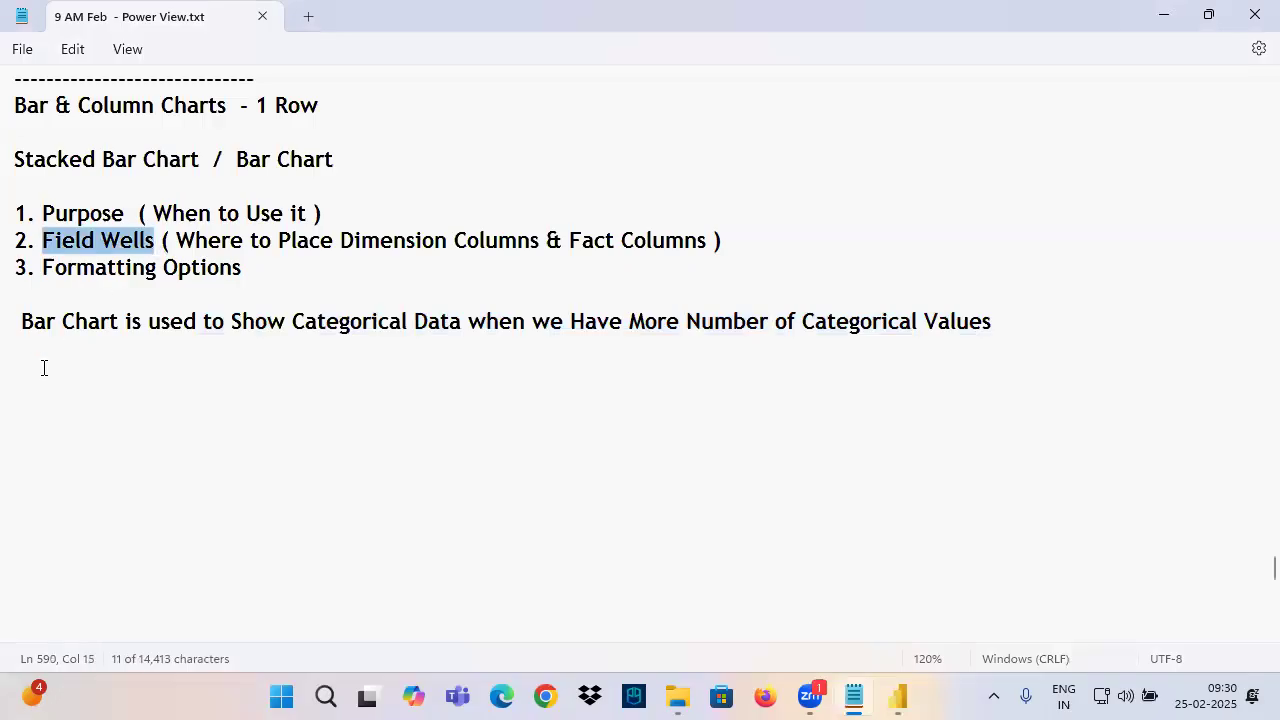
click(44, 368)
key(ctrl+v)
click(897, 697)
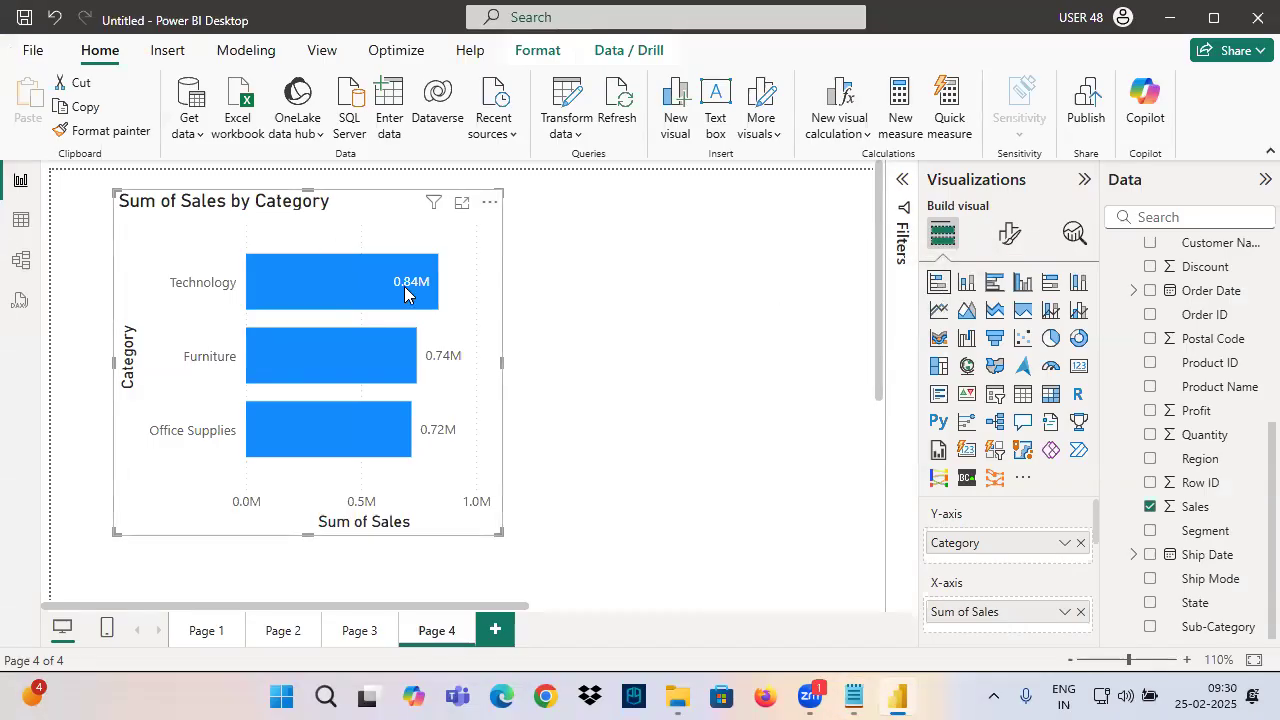
mouse_move(272, 213)
mouse_down()
mouse_move(369, 209)
mouse_move(450, 256)
mouse_up()
drag(519, 228, 524, 233)
drag(443, 267, 522, 240)
mouse_move(557, 206)
mouse_down()
mouse_move(545, 213)
mouse_move(631, 240)
mouse_up()
drag(256, 299, 358, 293)
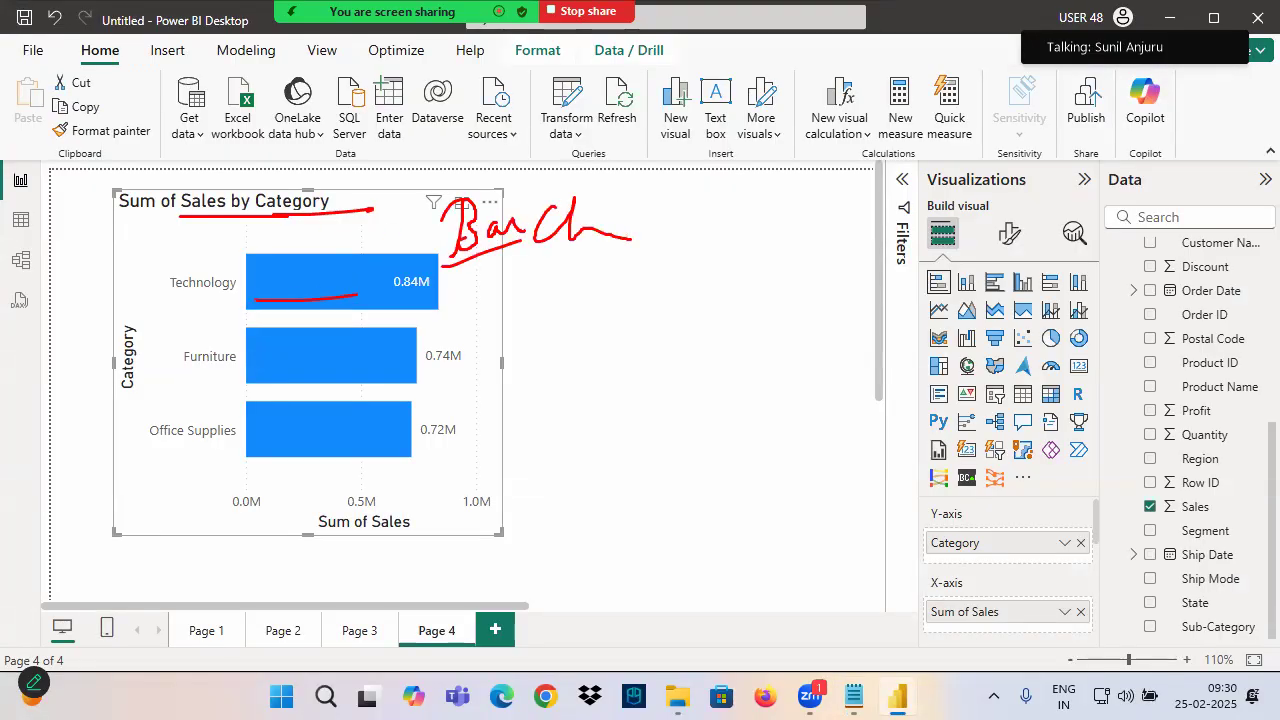
mouse_move(357, 376)
mouse_down()
mouse_move(418, 374)
mouse_move(523, 312)
mouse_up()
drag(260, 378, 505, 388)
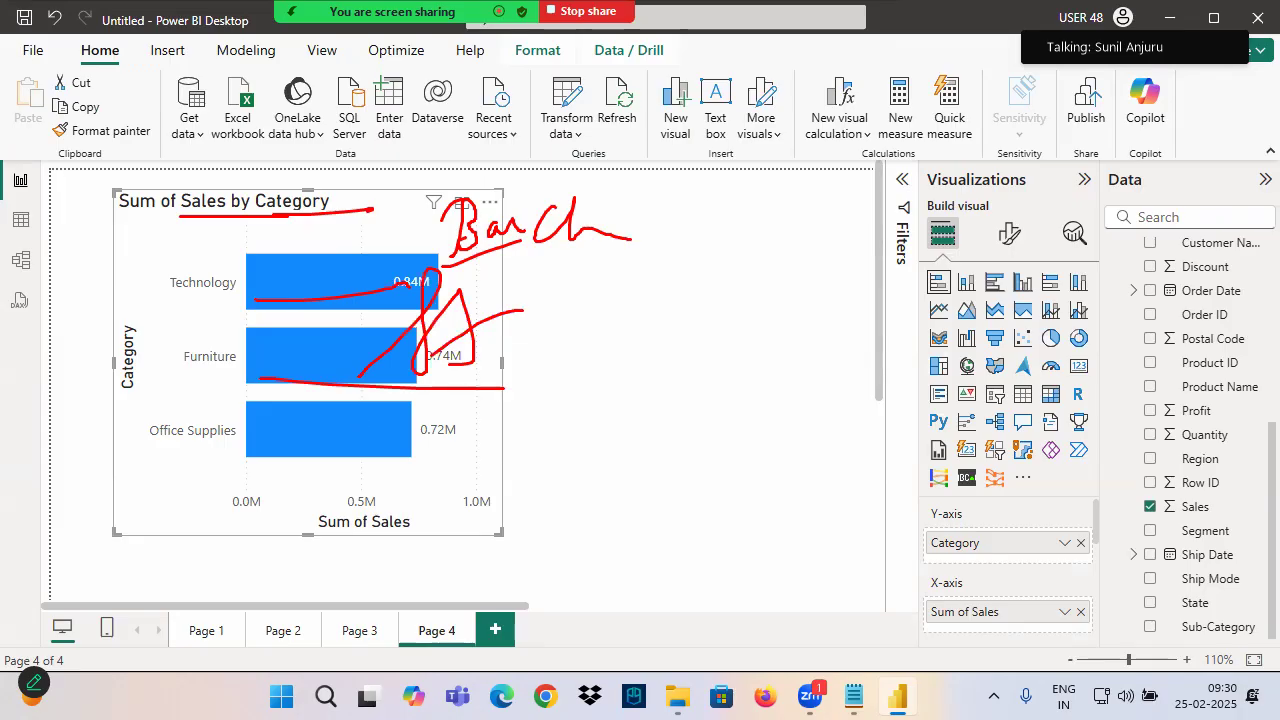
key(Escape)
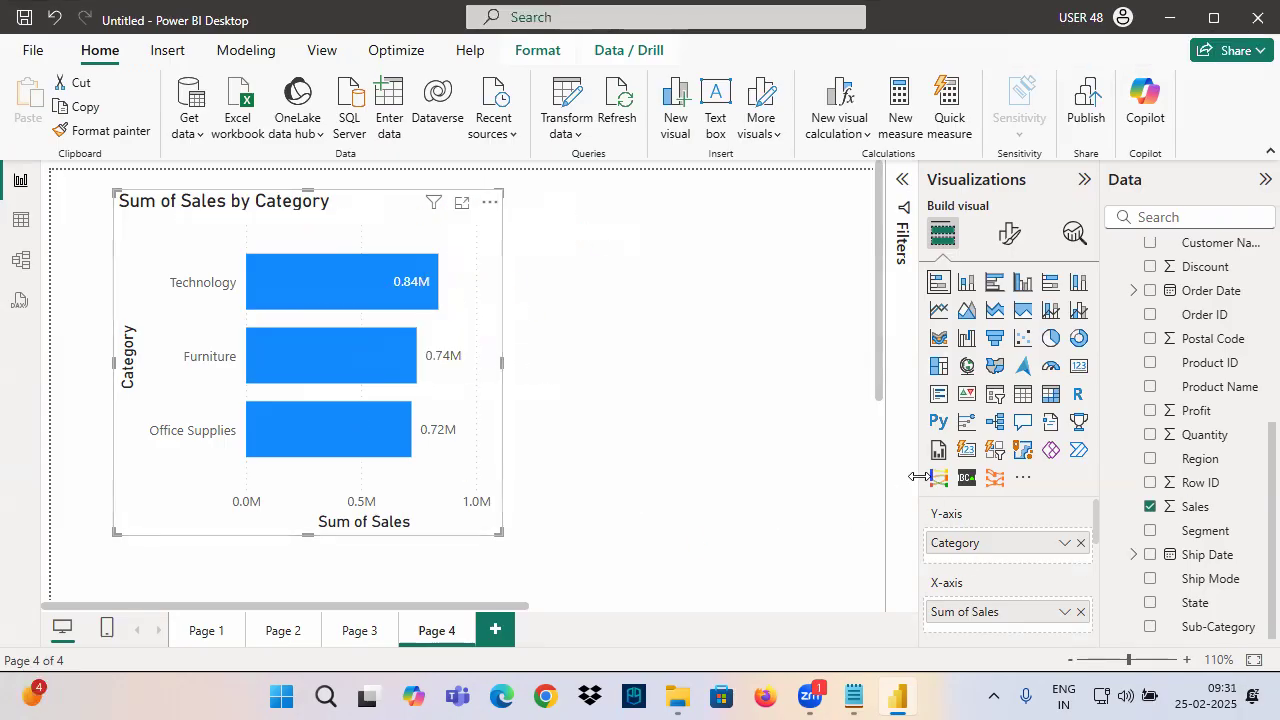
Widen the Visualizations pane to show more of the bar chart's field wells
drag(918, 476, 722, 486)
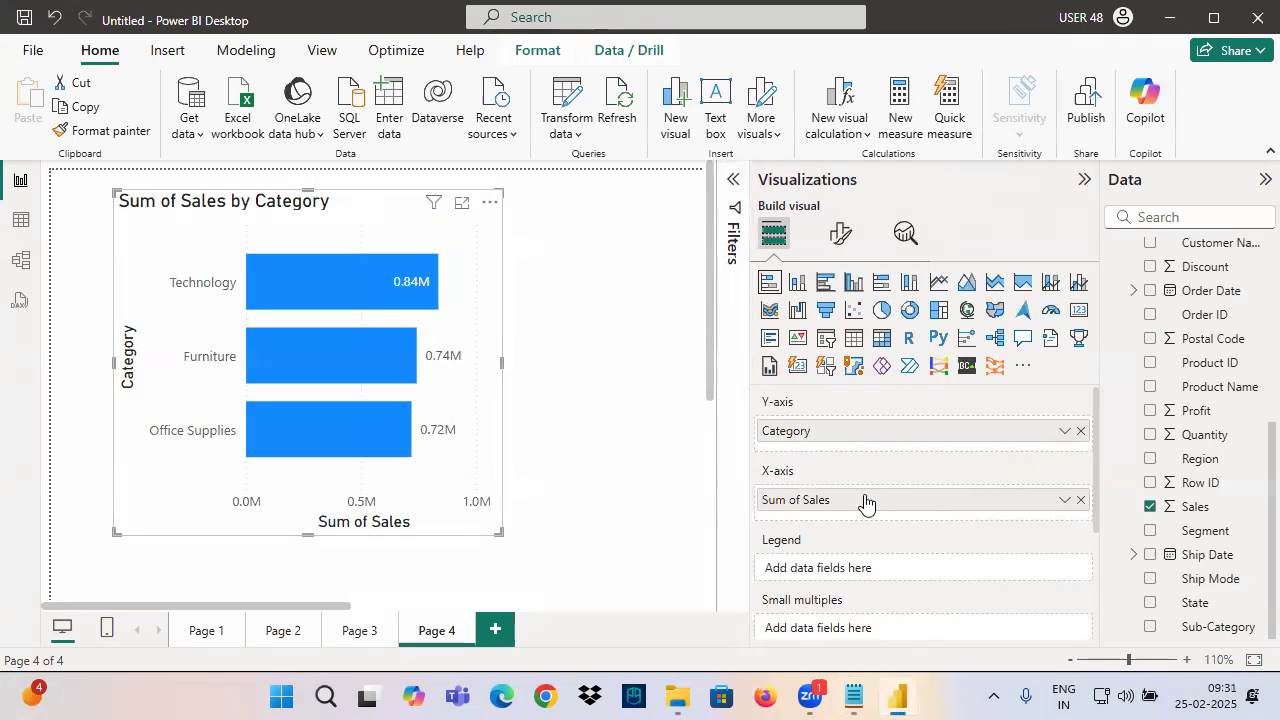
Replace the Sales by Category chart on Page 4 with an empty stacked bar chart and move it slightly inward from the page corner
key(Delete)
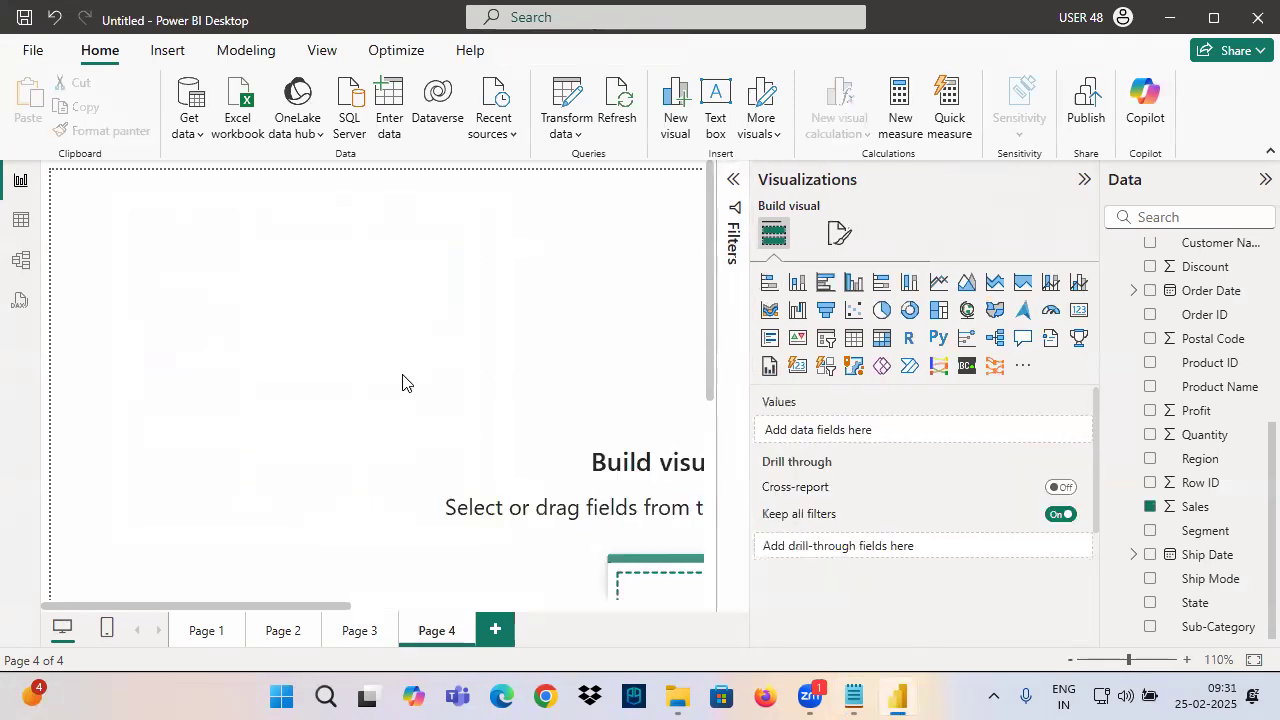
click(769, 282)
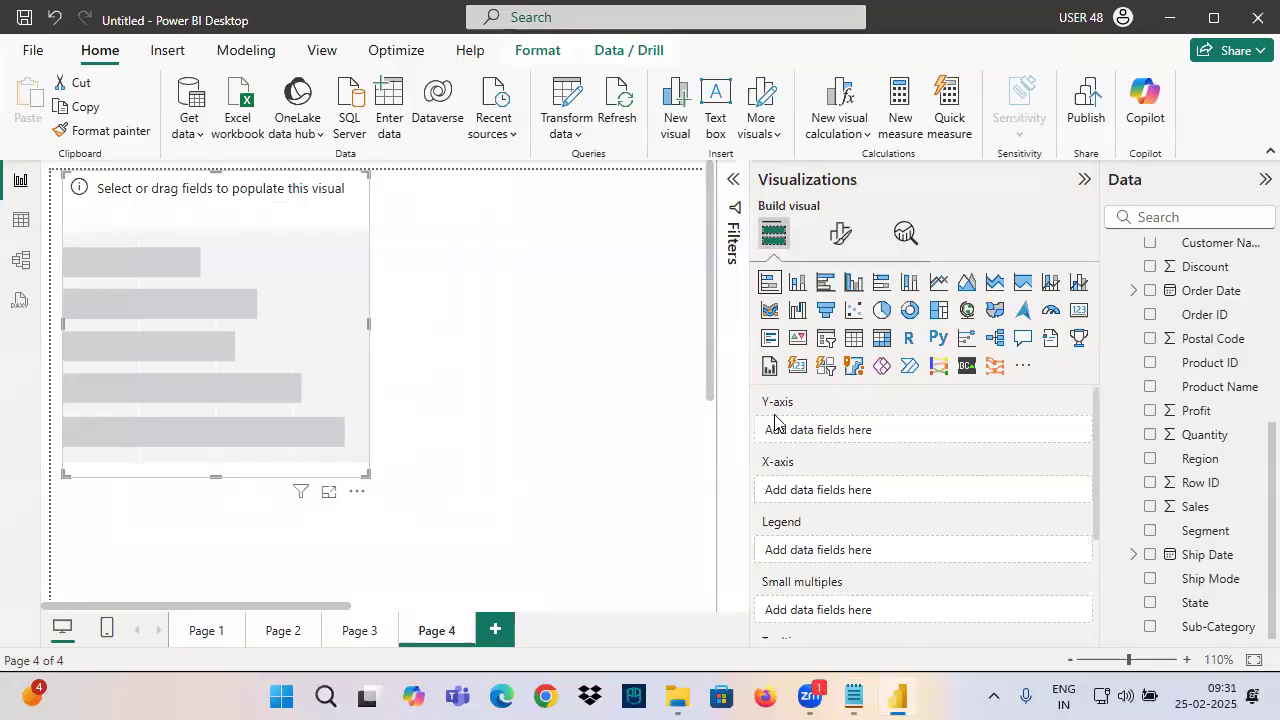
drag(254, 382, 292, 408)
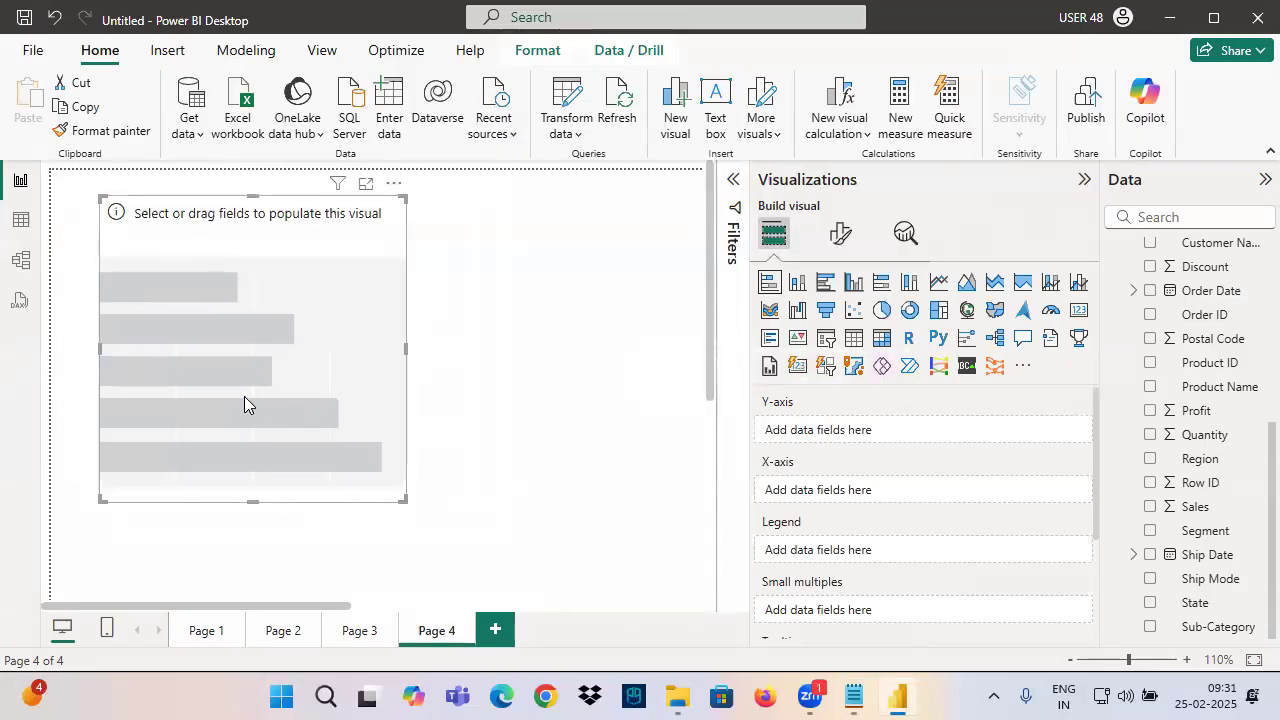
Annotate the empty chart's Y and X axes with red arrows, underline the X-axis, Legend and Small multiples wells, and clear the markings
drag(98, 212, 100, 502)
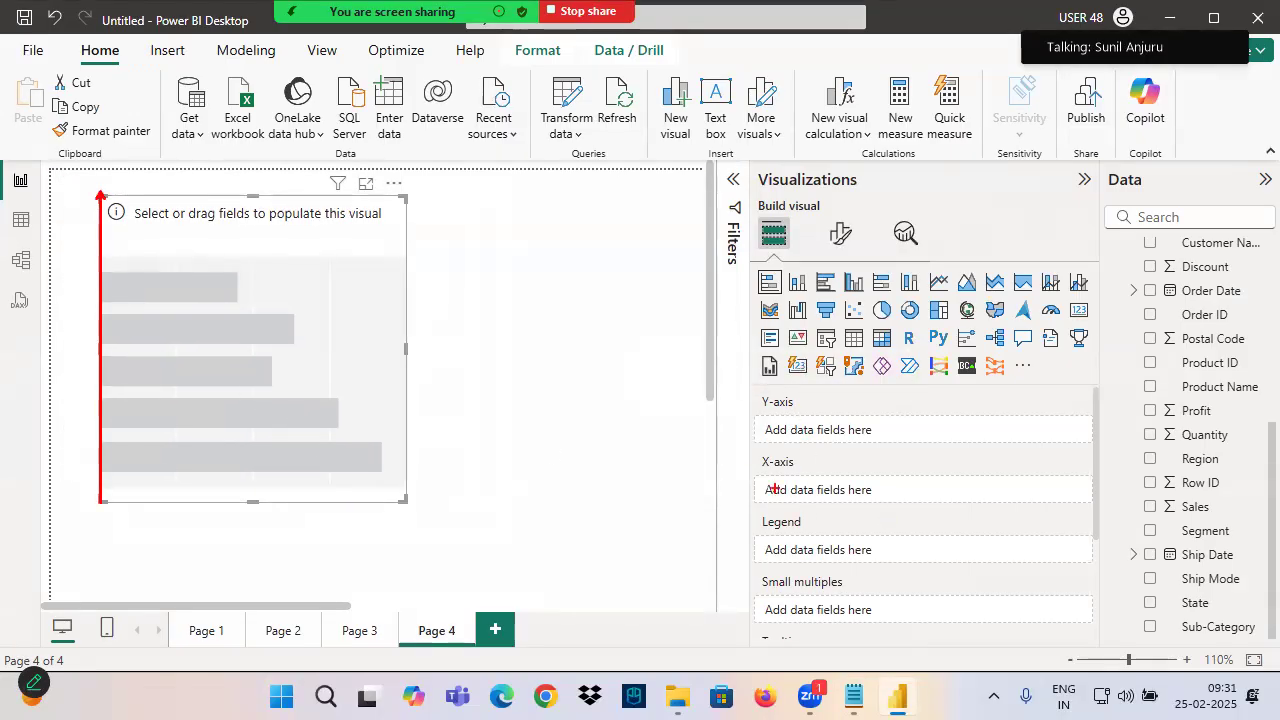
drag(402, 498, 100, 499)
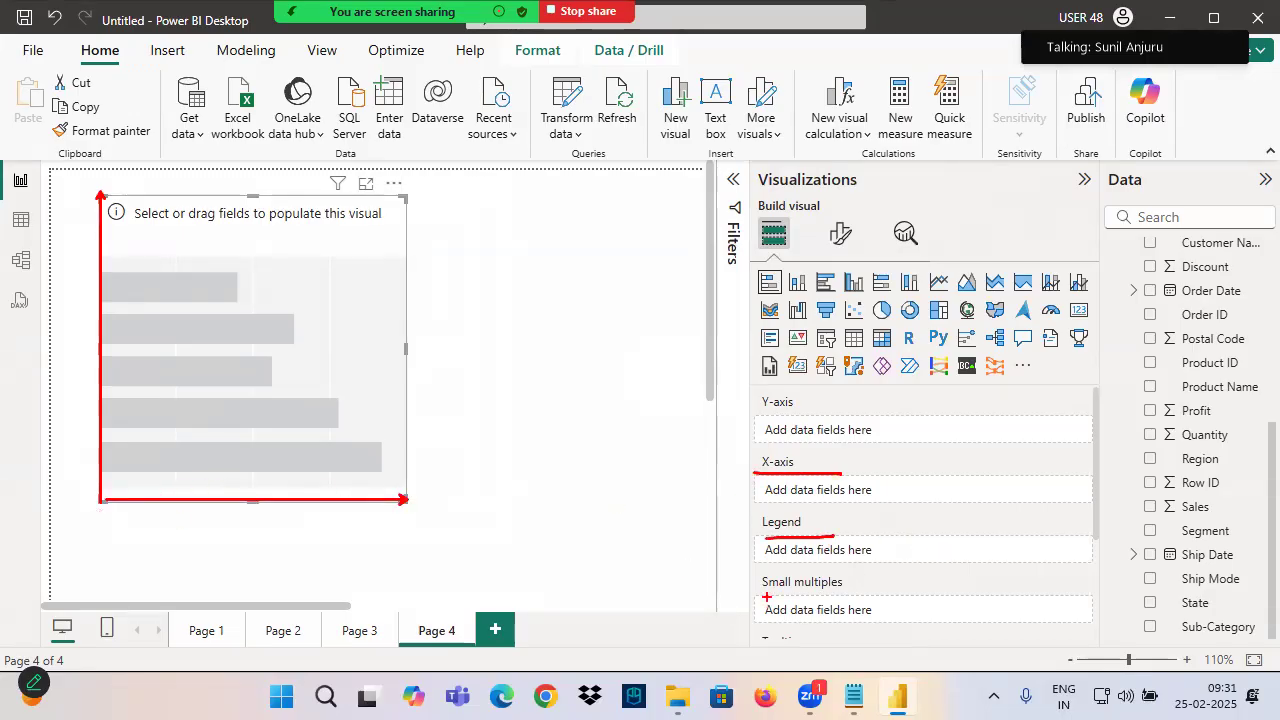
drag(760, 602, 956, 601)
key(Escape)
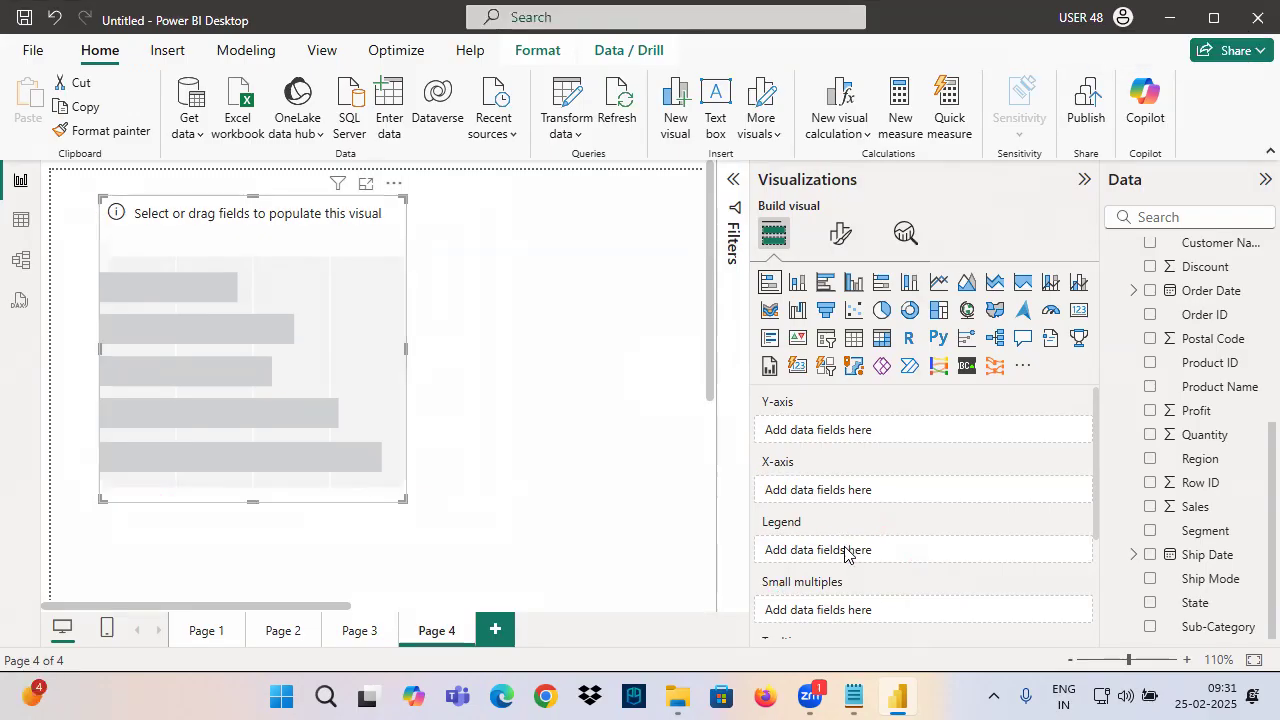
In the Notepad class notes, list "Y Axis", "X Axis" and "Legend" on separate lines under the bar chart's Field Wells heading
scroll(846, 554, down, 3)
click(60, 434)
text(Y Axis)
key(Return)
text(X As)
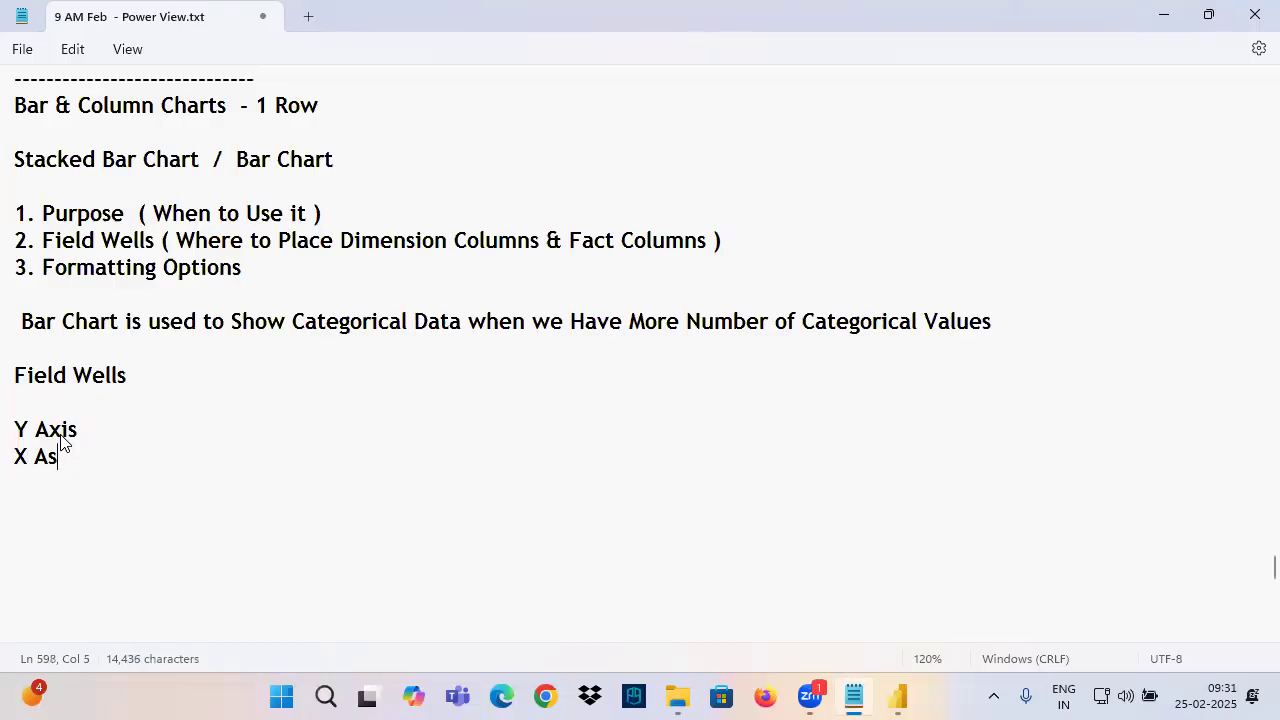
text(Axis)
key(BackSpace)
text(xis)
key(Return)
text(Legend)
key(Return)
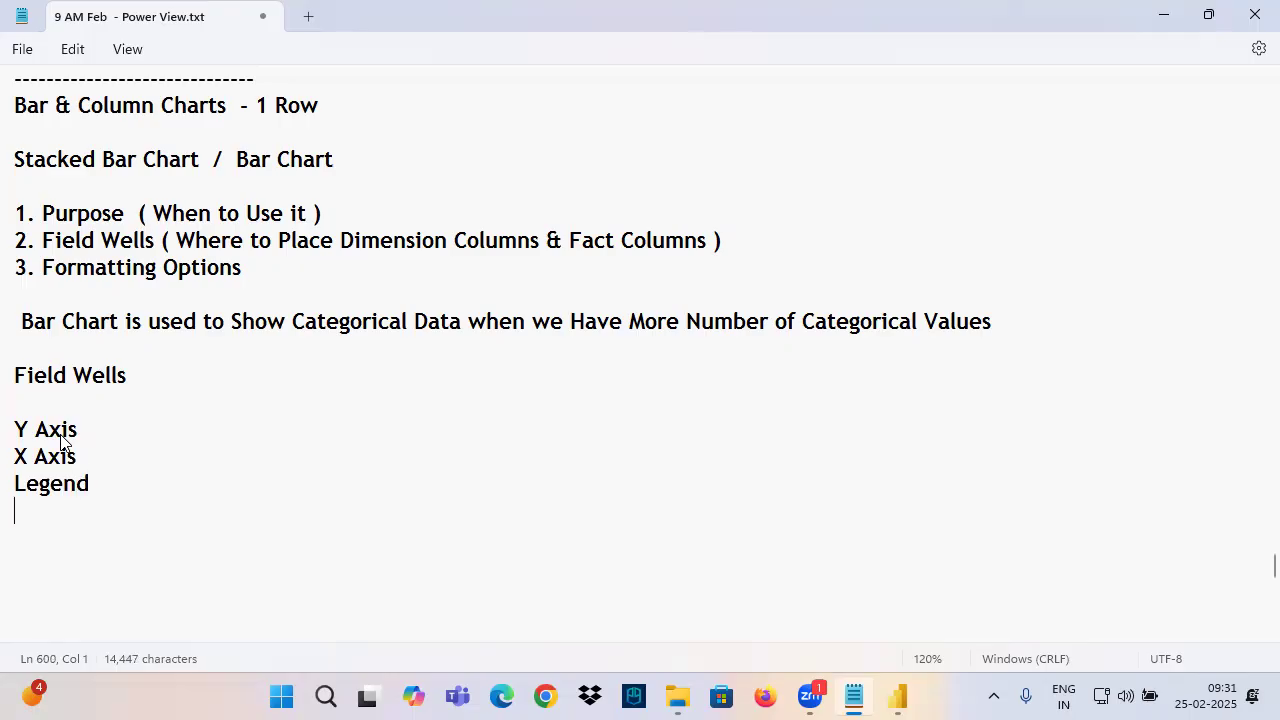
Add "Small Multiple" and "Tooltips" as separate lines below Legend in the bar chart's field wells list
text(Small)
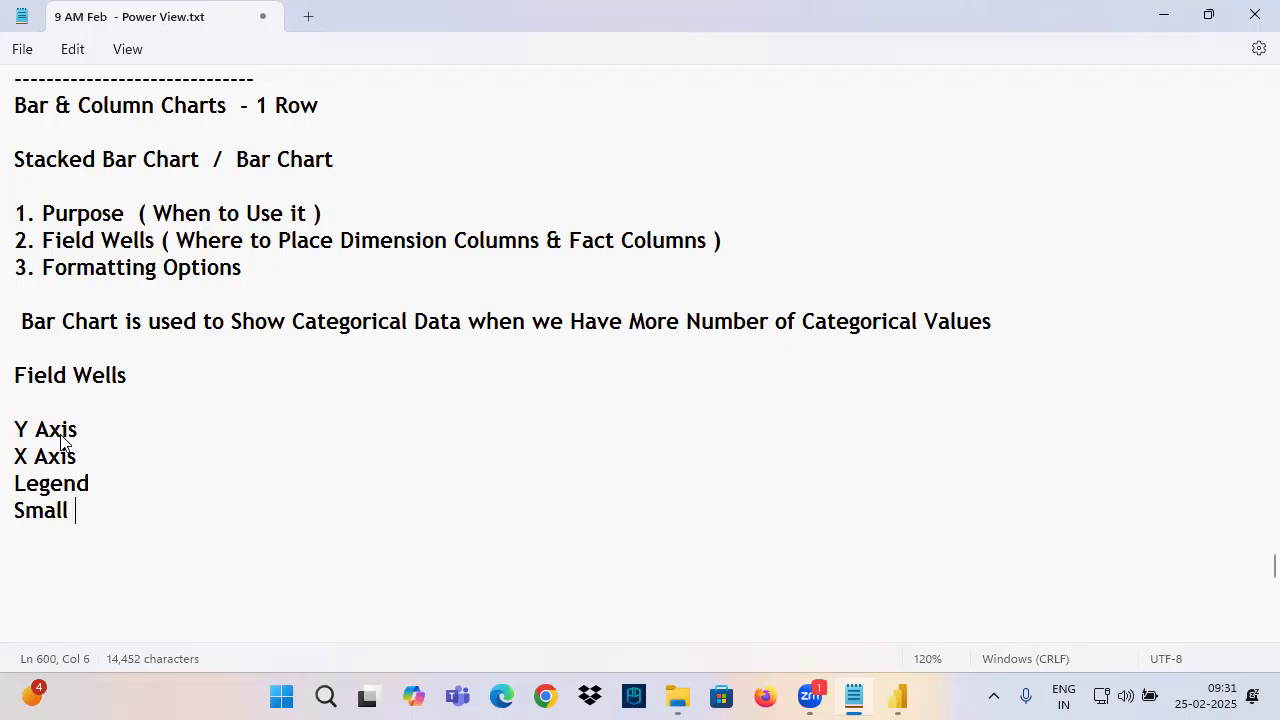
text( Mul)
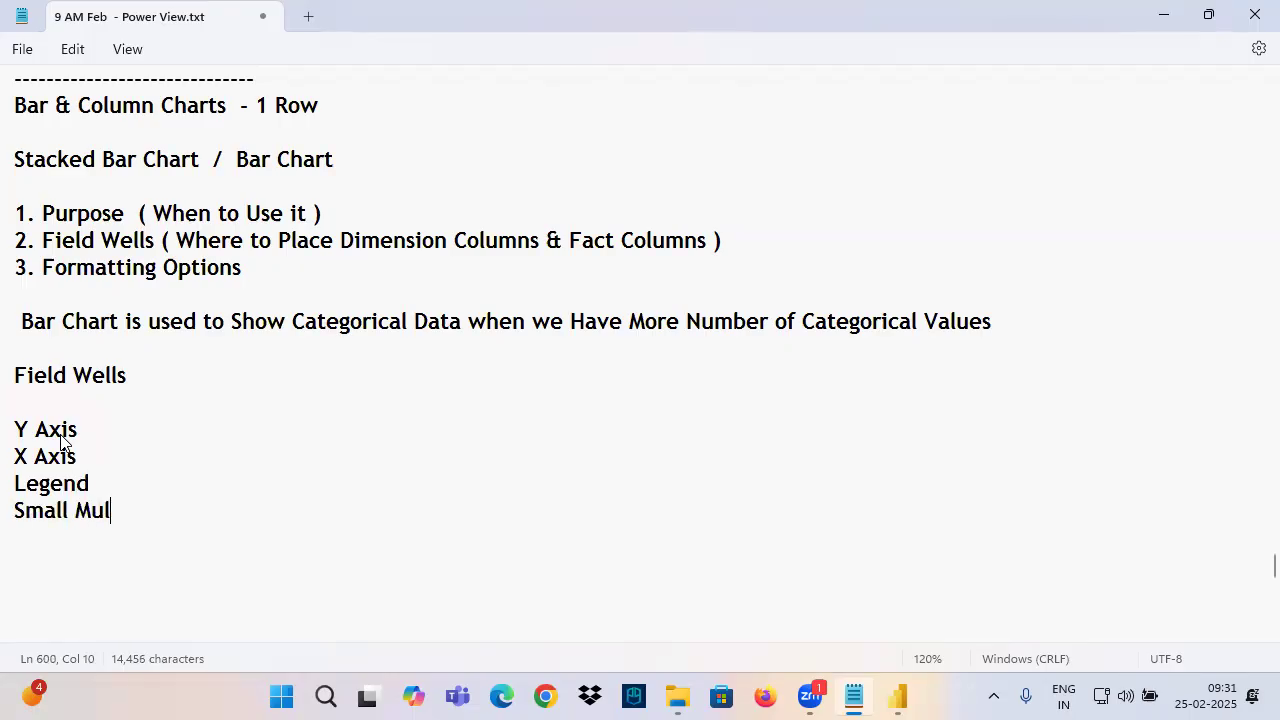
text(tiple)
key(Return)
text(T)
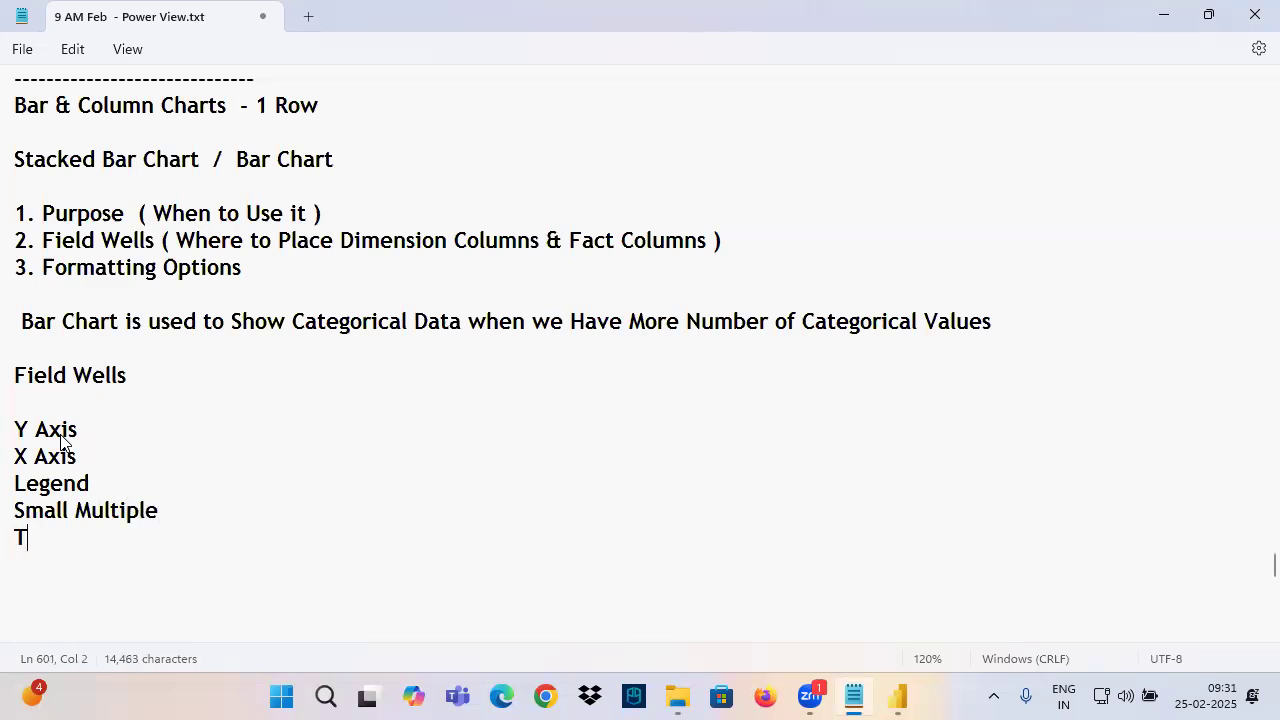
text(ooltips)
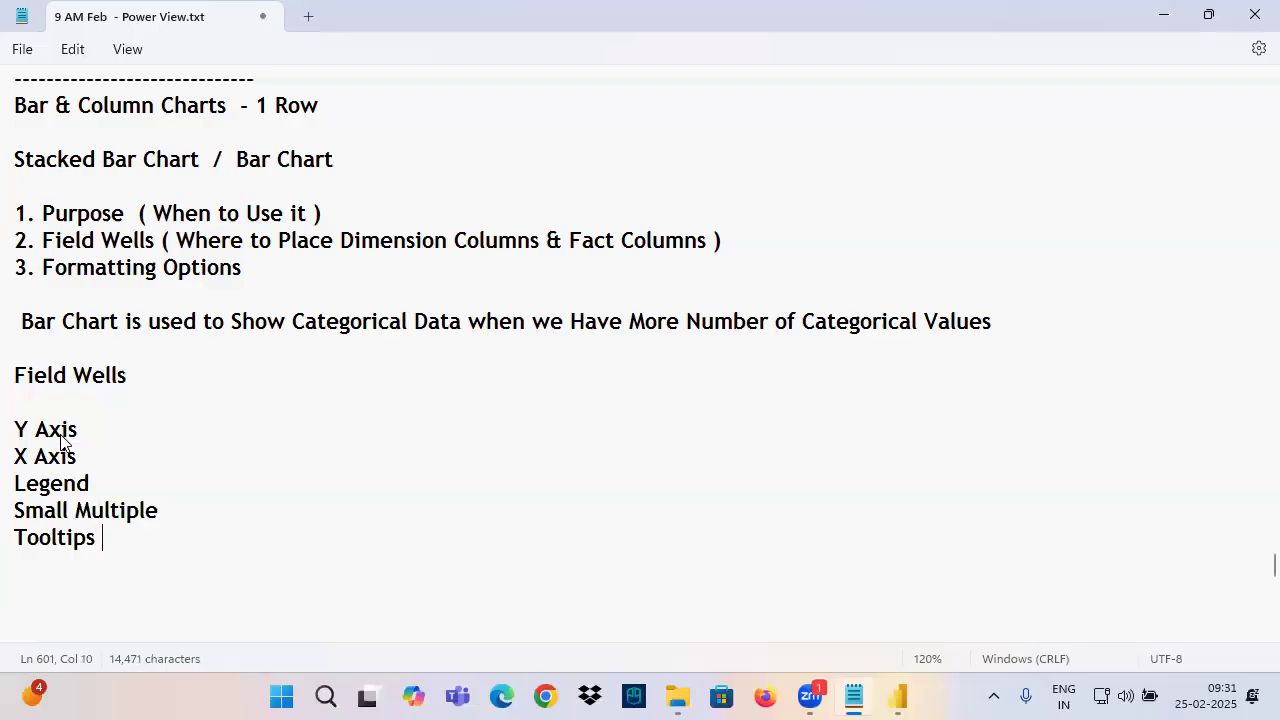
drag(21, 438, 163, 562)
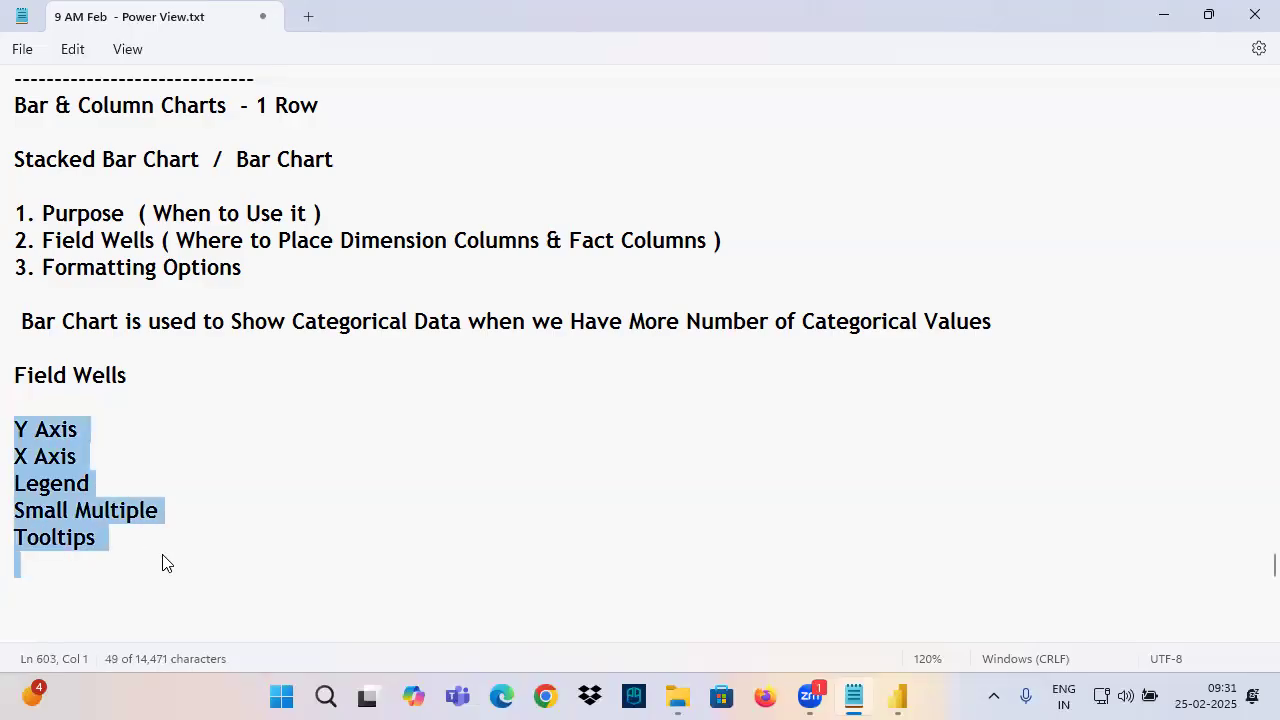
Copy "- Multiple Related Dimension Columns" from the treemap's Category line to the bar chart's Y Axis line, aligned with tab spacing
scroll(170, 500, up, 2)
scroll(169, 414, up, 1)
scroll(123, 600, down, 3)
scroll(40, 300, up, 3)
drag(14, 160, 575, 175)
key(ctrl+c)
scroll(506, 236, down, 3)
click(83, 405)
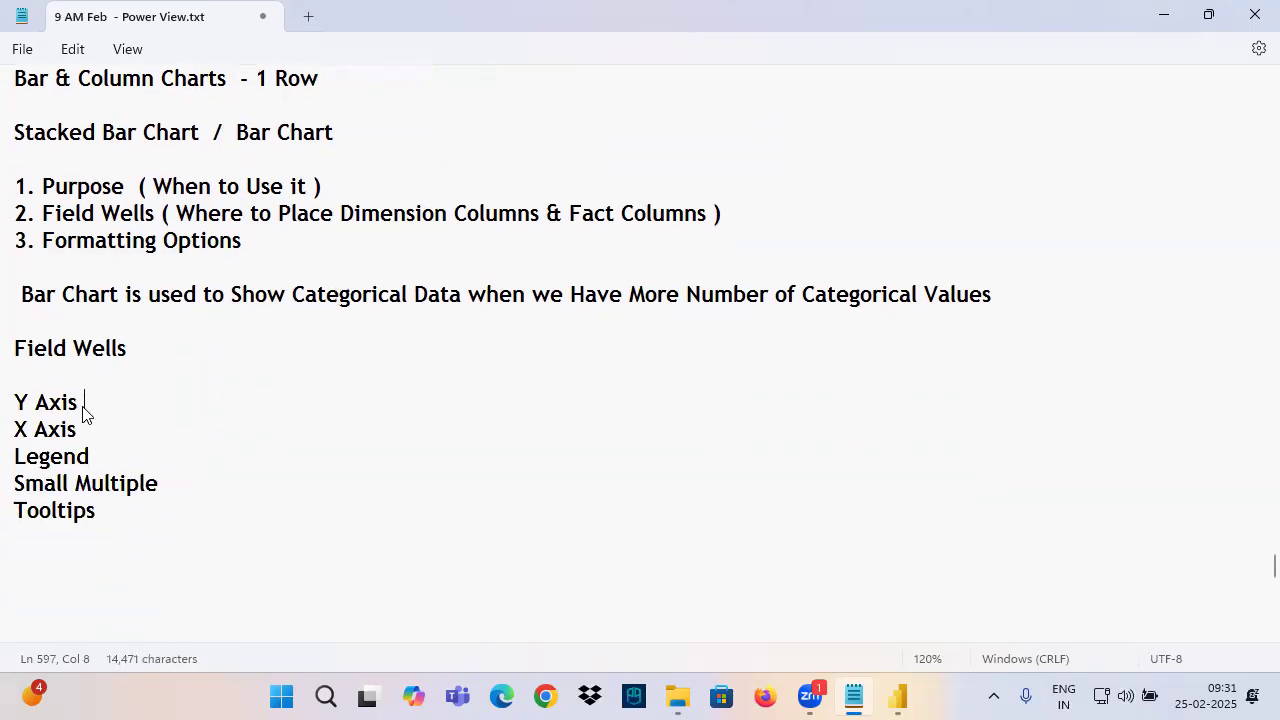
key(Tab)
key(Tab)
key(ctrl+v)
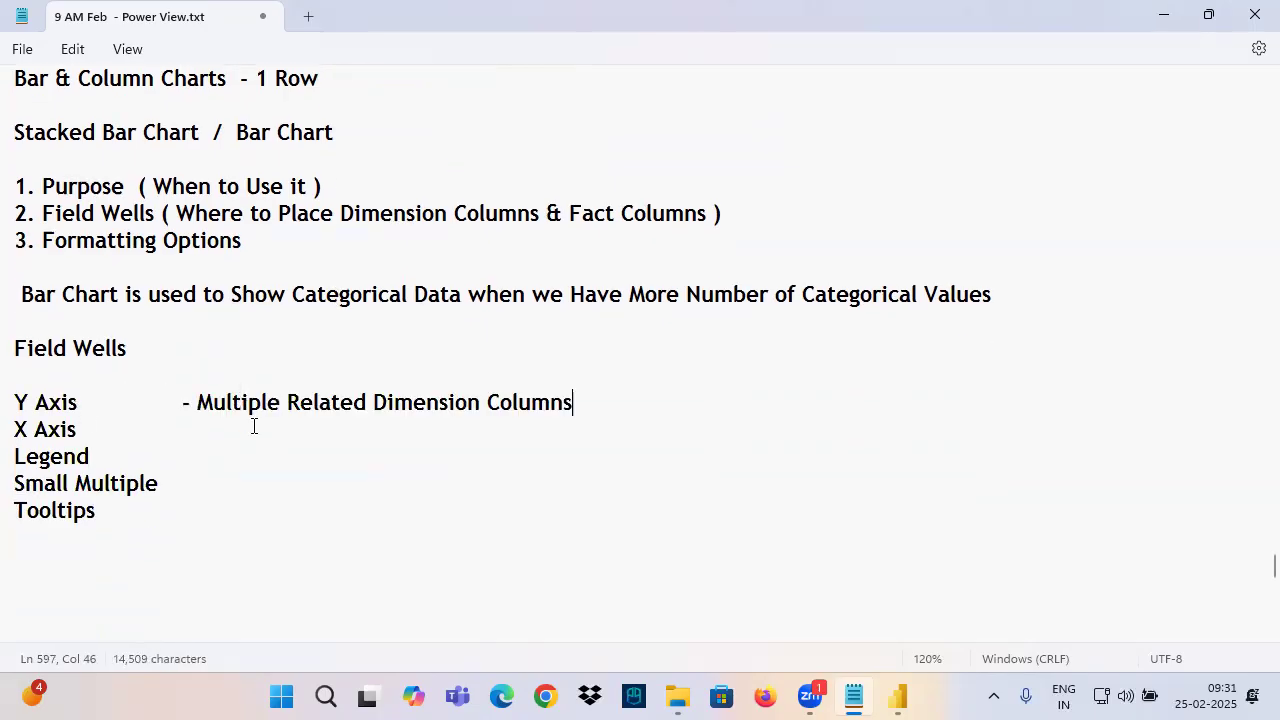
Copy "- Multiple Fact Columns (No Dimension Column in Details )" from the treemap's Values line to the bar chart's X Axis line
scroll(191, 340, up, 4)
drag(31, 296, 92, 300)
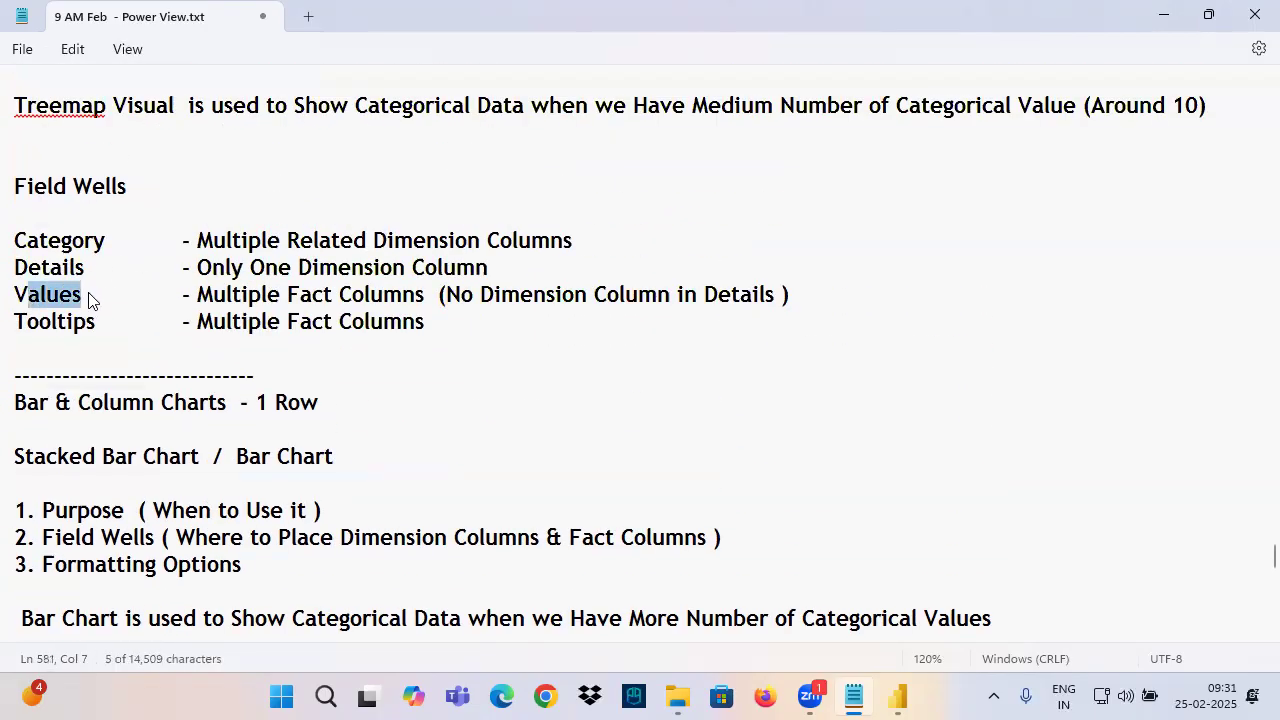
drag(184, 299, 791, 296)
key(ctrl+c)
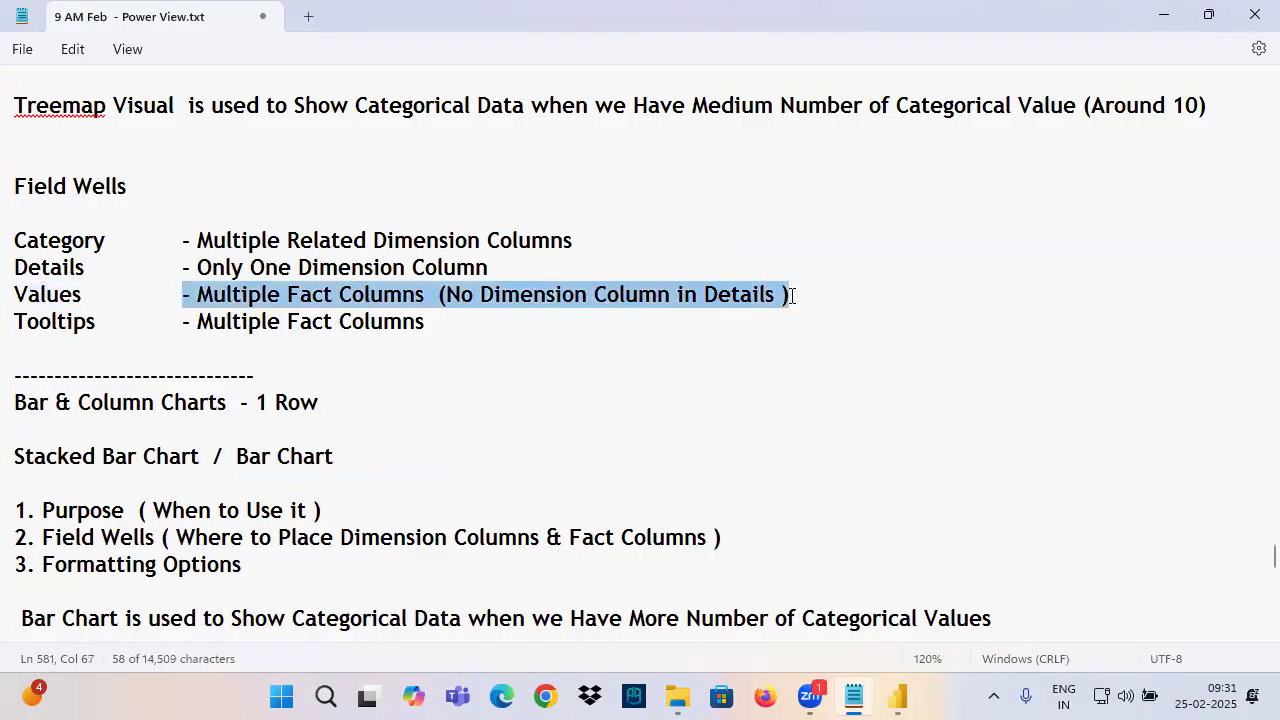
scroll(383, 344, down, 4)
click(62, 430)
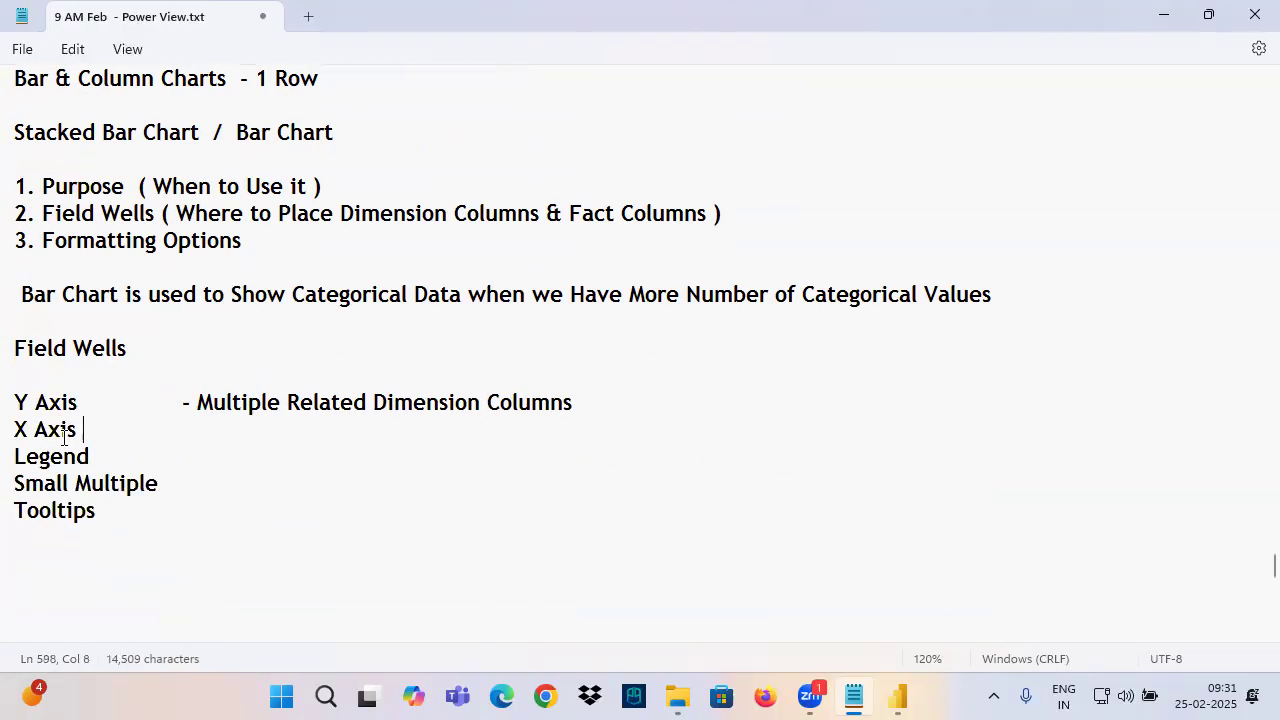
click(137, 437)
key(Tab)
key(Tab)
key(ctrl+v)
Copy "- Only One Dimension Column" from the treemap's Details line to the bar chart's Legend line and remove the extra blank line below
scroll(157, 452, up, 4)
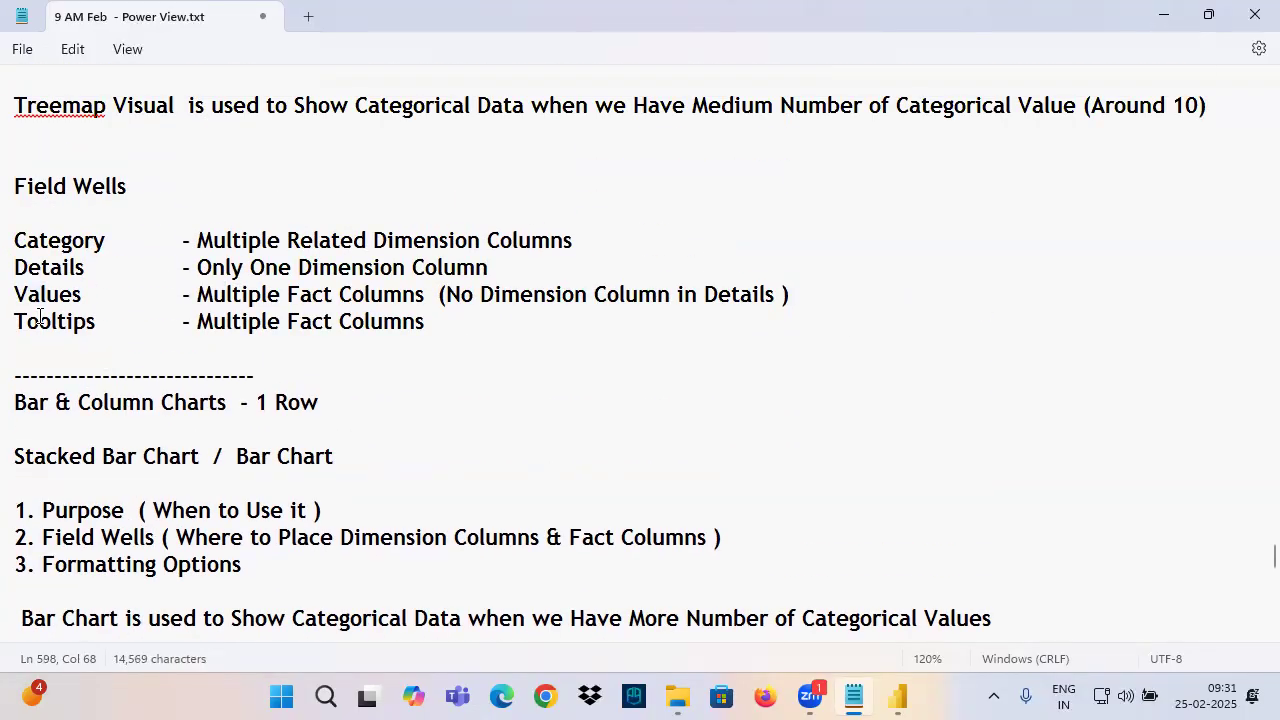
drag(16, 270, 500, 270)
key(ctrl+c)
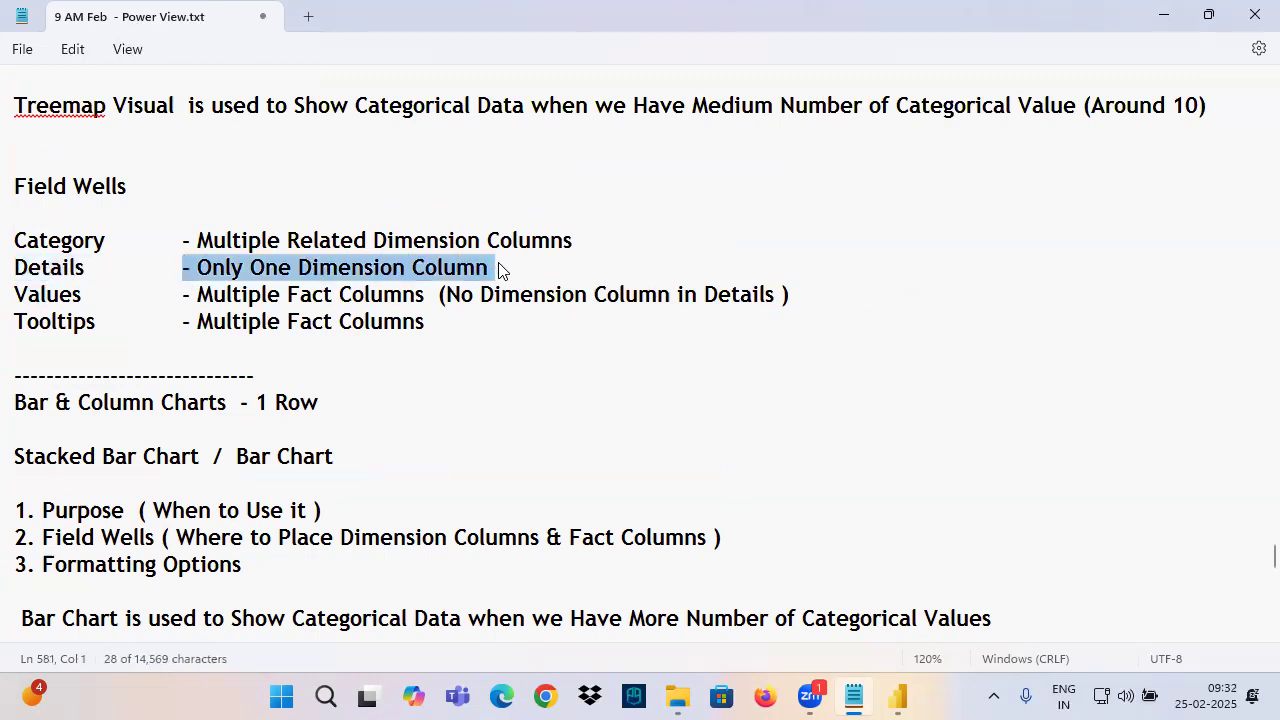
scroll(111, 454, down, 5)
click(36, 375)
click(134, 377)
key(Tab)
key(Tab)
key(ctrl+v)
click(513, 376)
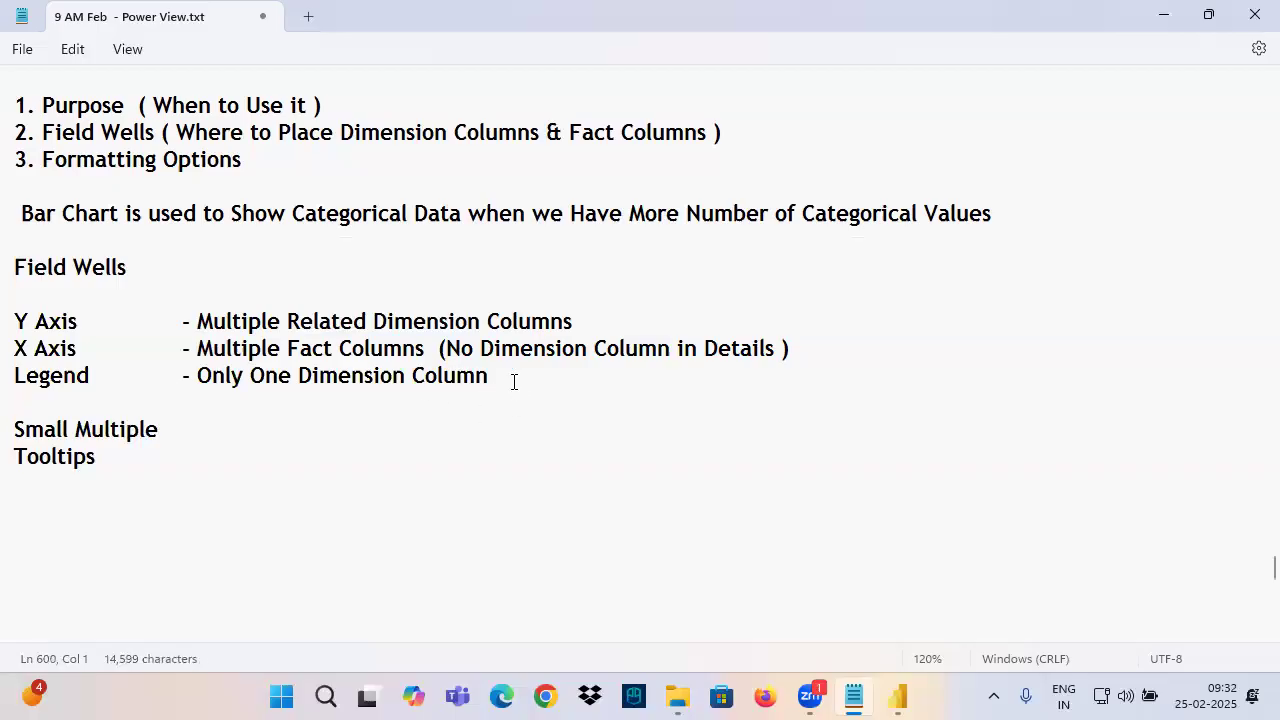
key(Delete)
Replace the word "Details" with "Legend" in the bar chart's X Axis description
click(37, 378)
drag(37, 378, 57, 378)
drag(224, 378, 458, 380)
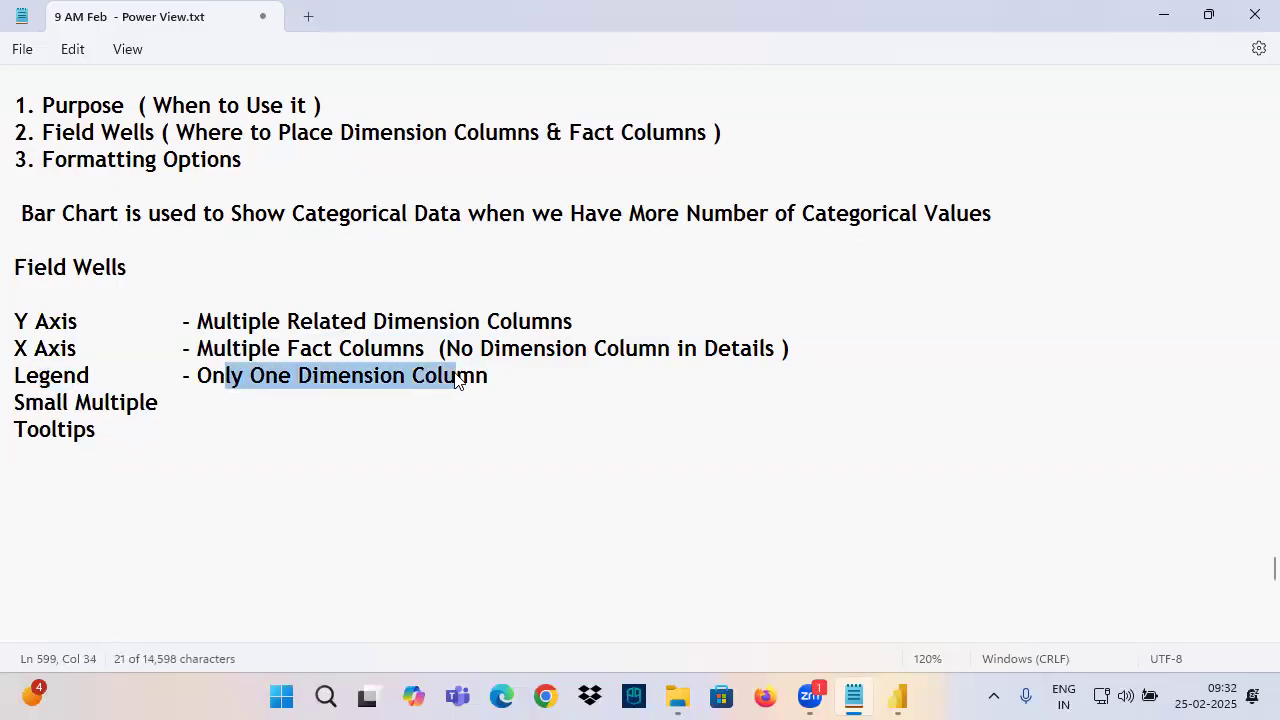
drag(14, 348, 114, 354)
drag(211, 350, 399, 353)
drag(494, 355, 660, 362)
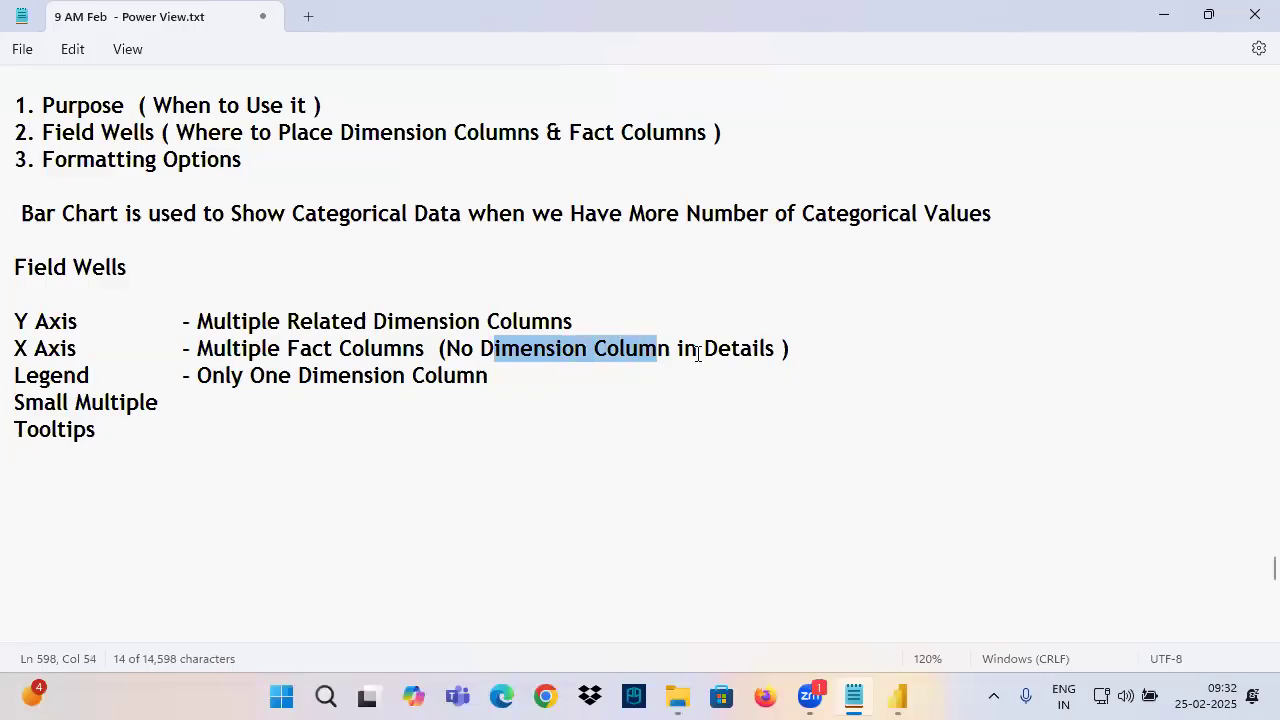
click(40, 378)
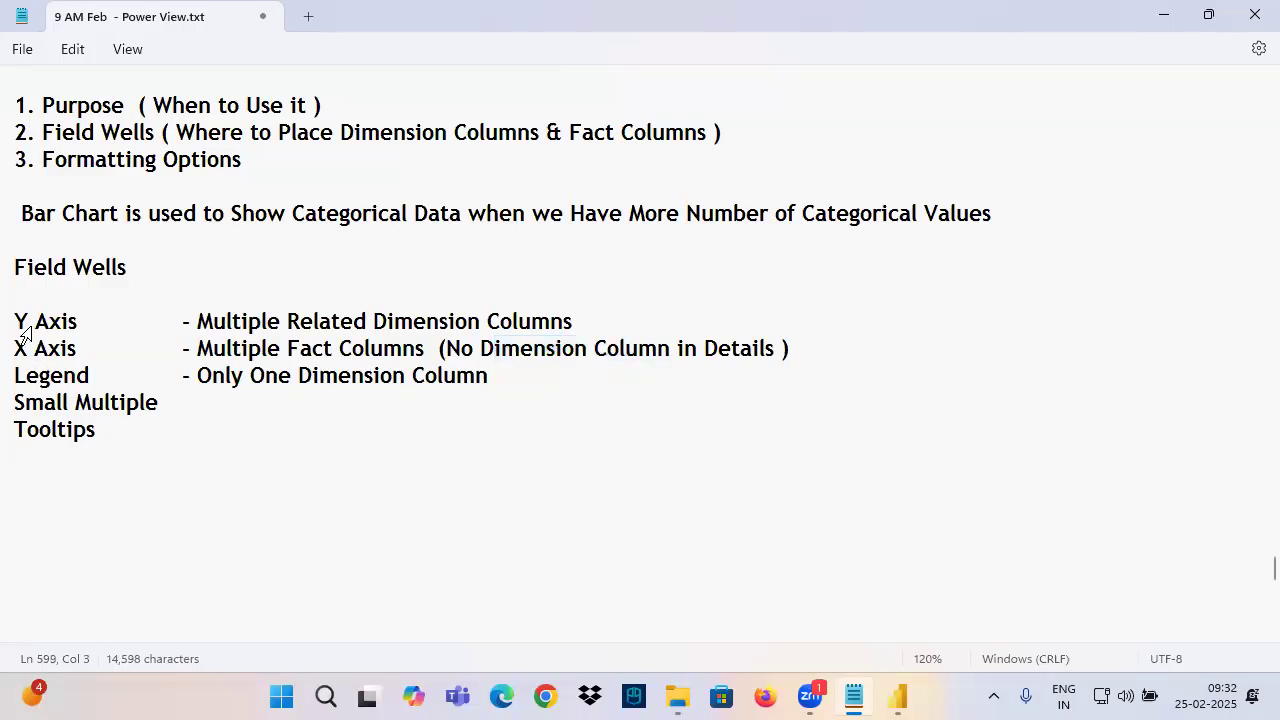
double_click(35, 382)
key(ctrl+c)
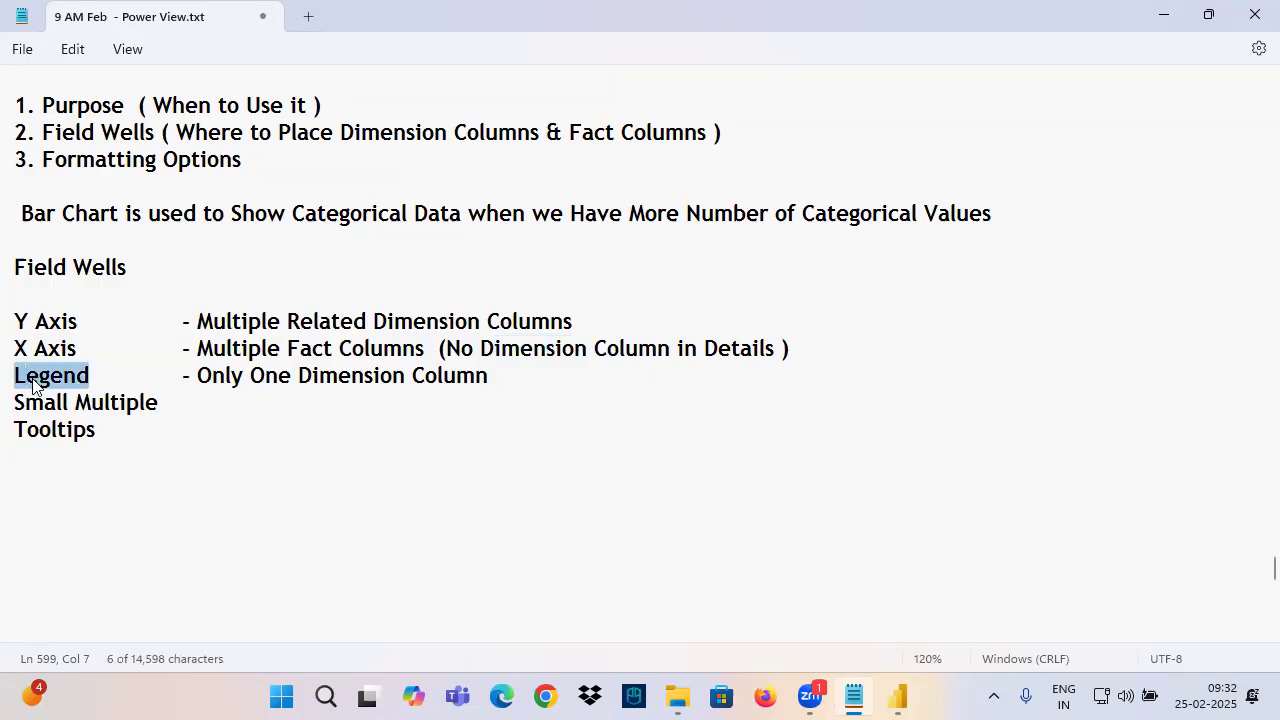
double_click(750, 347)
key(ctrl+v)
double_click(45, 380)
click(155, 446)
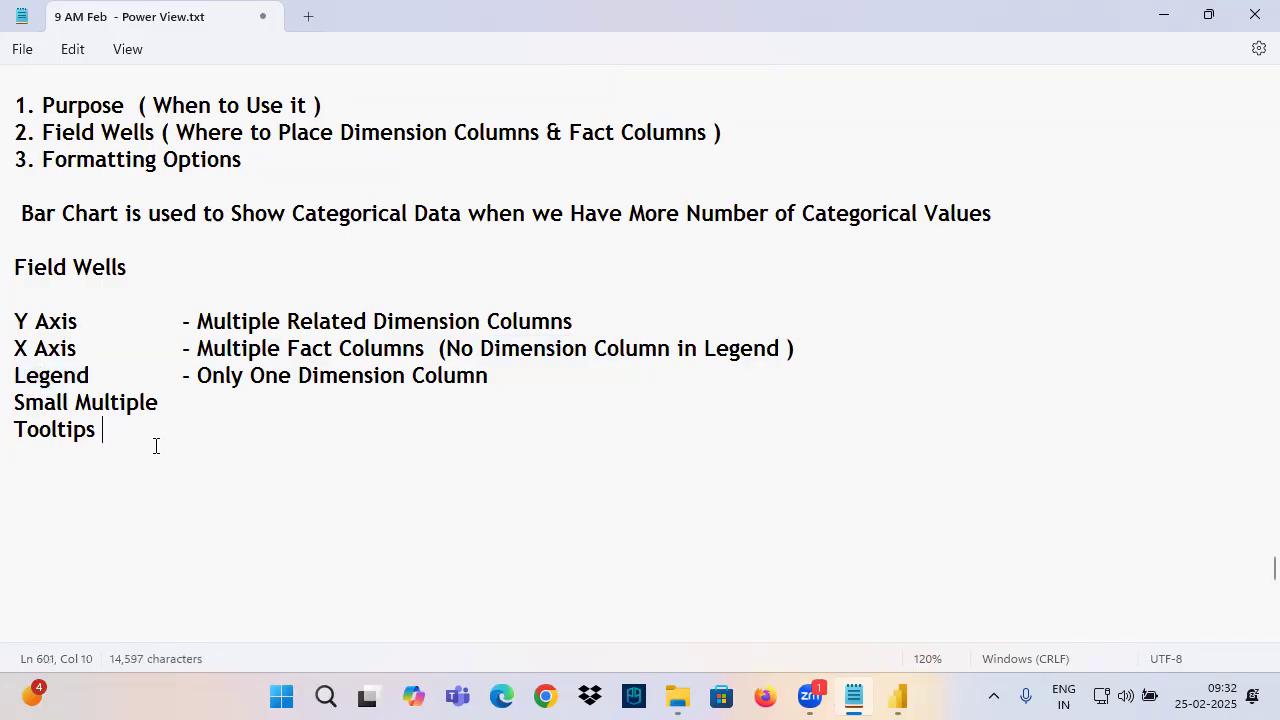
Copy "- Multiple Fact Columns" from the treemap's Tooltips line to the bar chart's Tooltips line
triple_click(17, 400)
scroll(120, 415, up, 3)
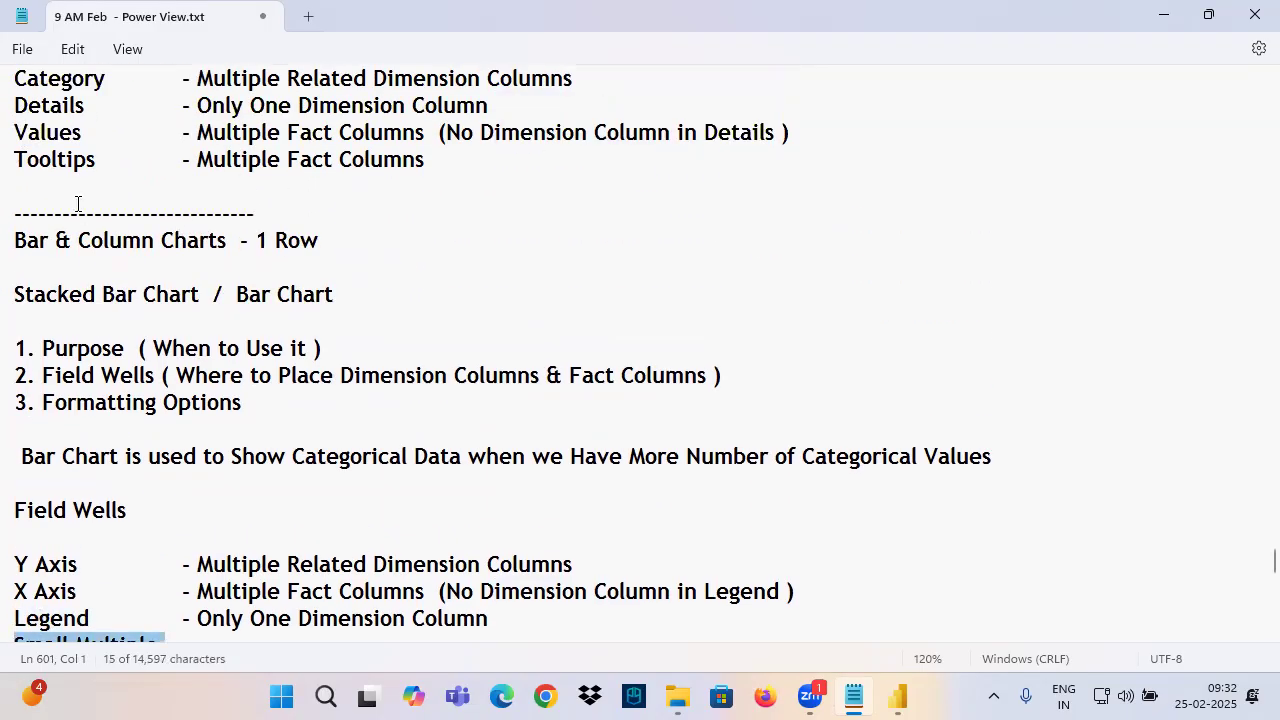
drag(178, 159, 428, 174)
key(ctrl+c)
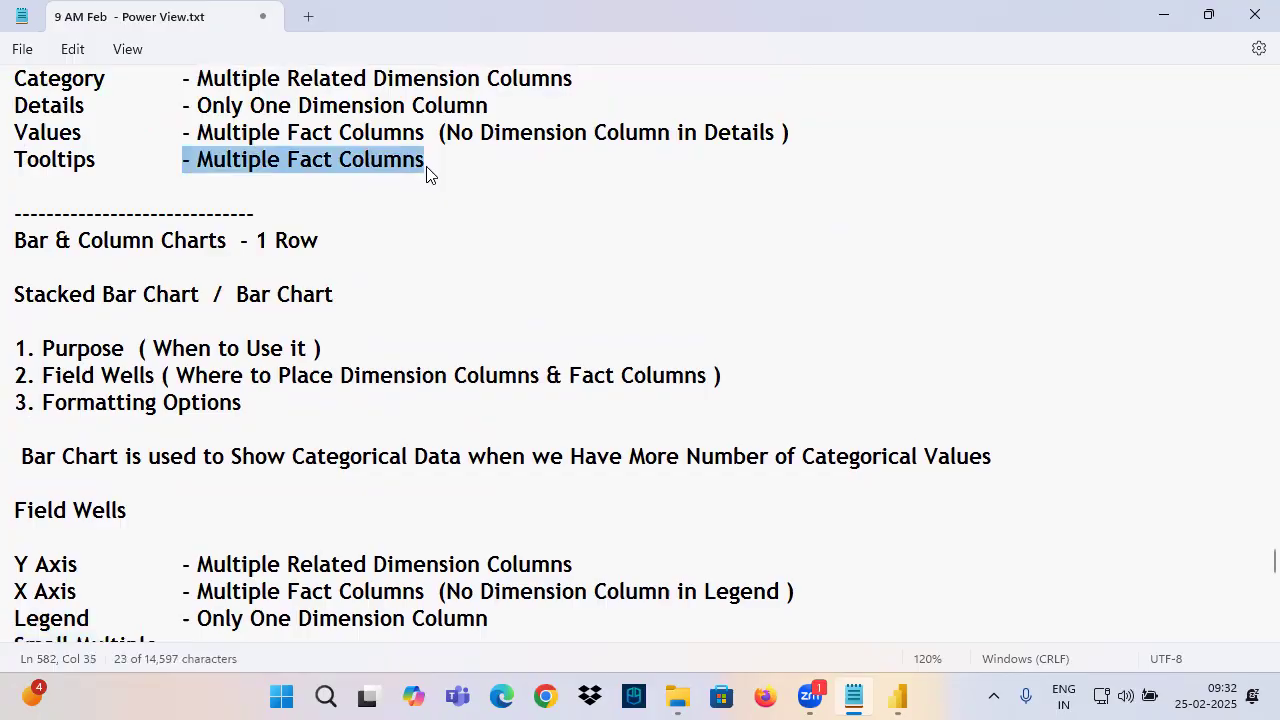
scroll(392, 230, down, 4)
click(149, 349)
key(Tab)
key(Tab)
key(ctrl+v)
drag(481, 351, 128, 213)
click(50, 253)
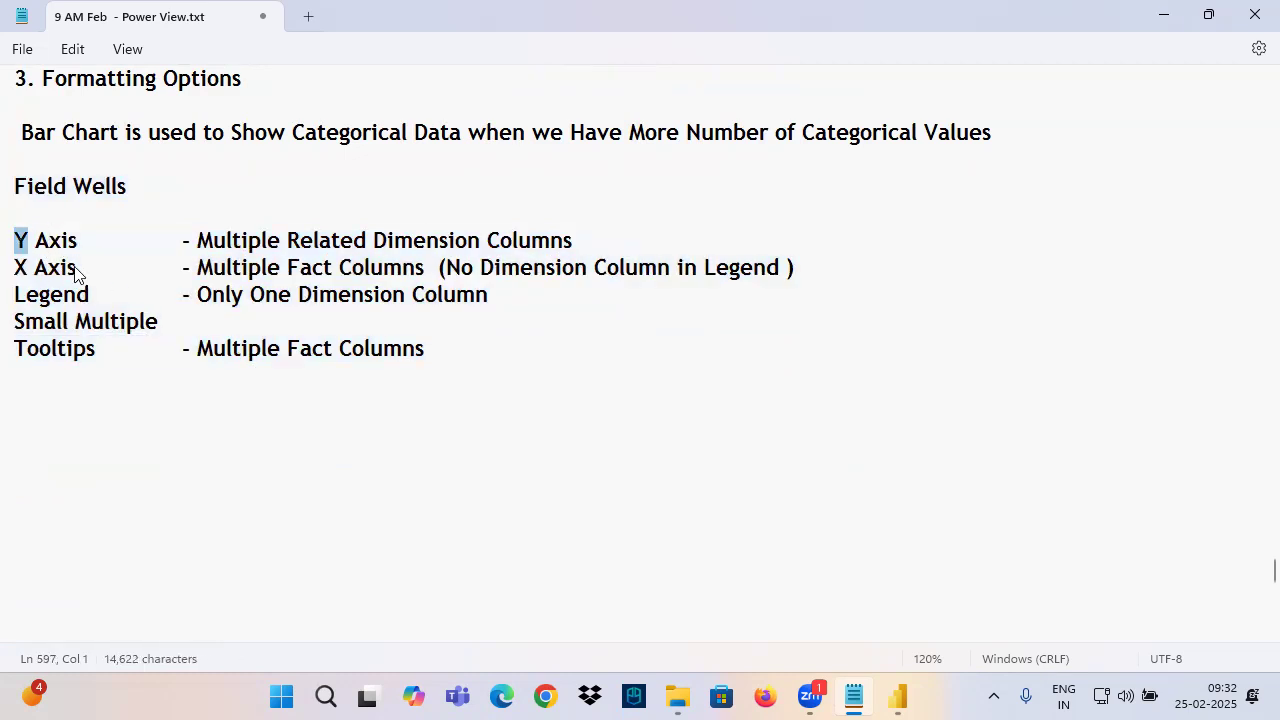
drag(14, 240, 462, 366)
click(177, 322)
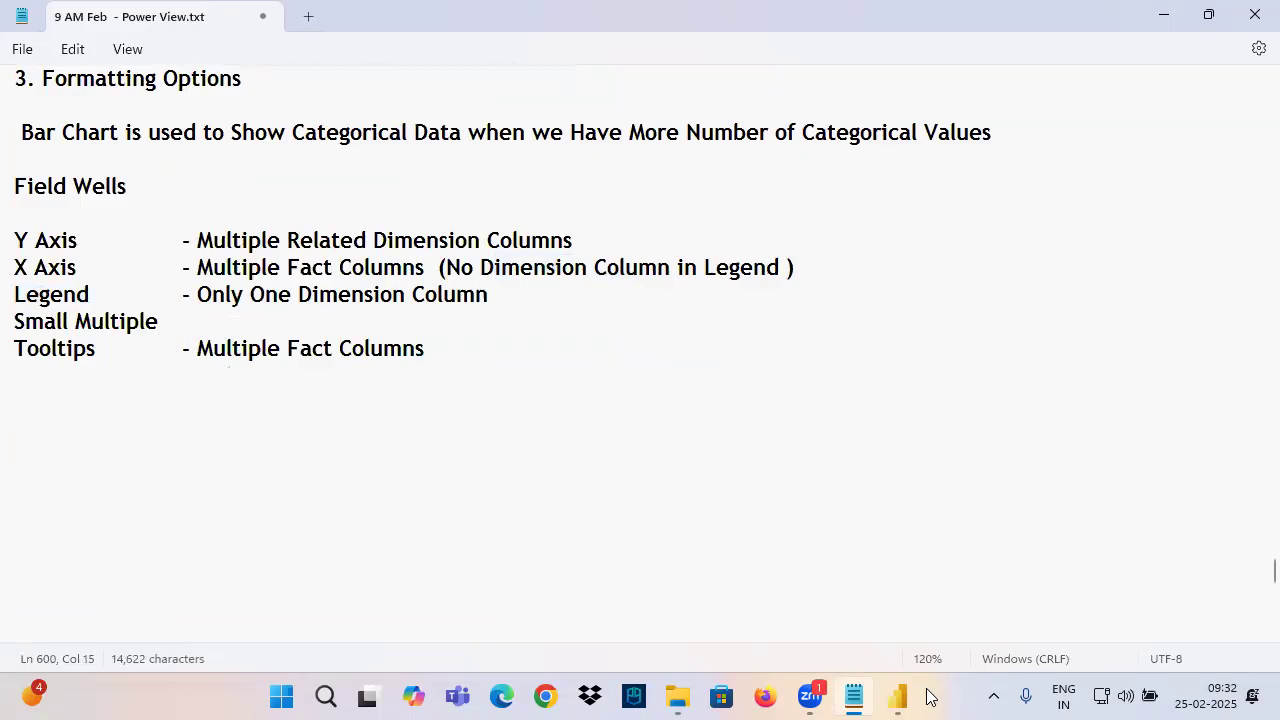
shift+click(50, 329)
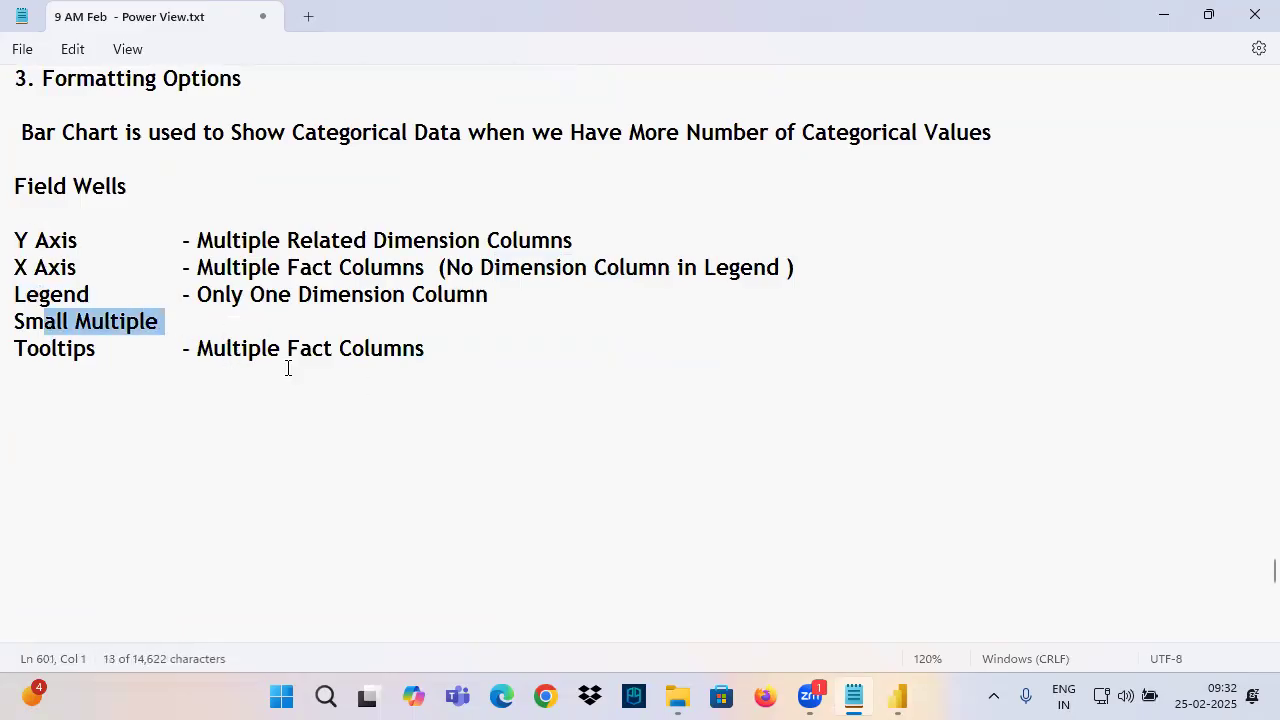
Switch back to Power BI and enlarge the empty stacked bar chart on Page 4, mainly making it taller
click(905, 697)
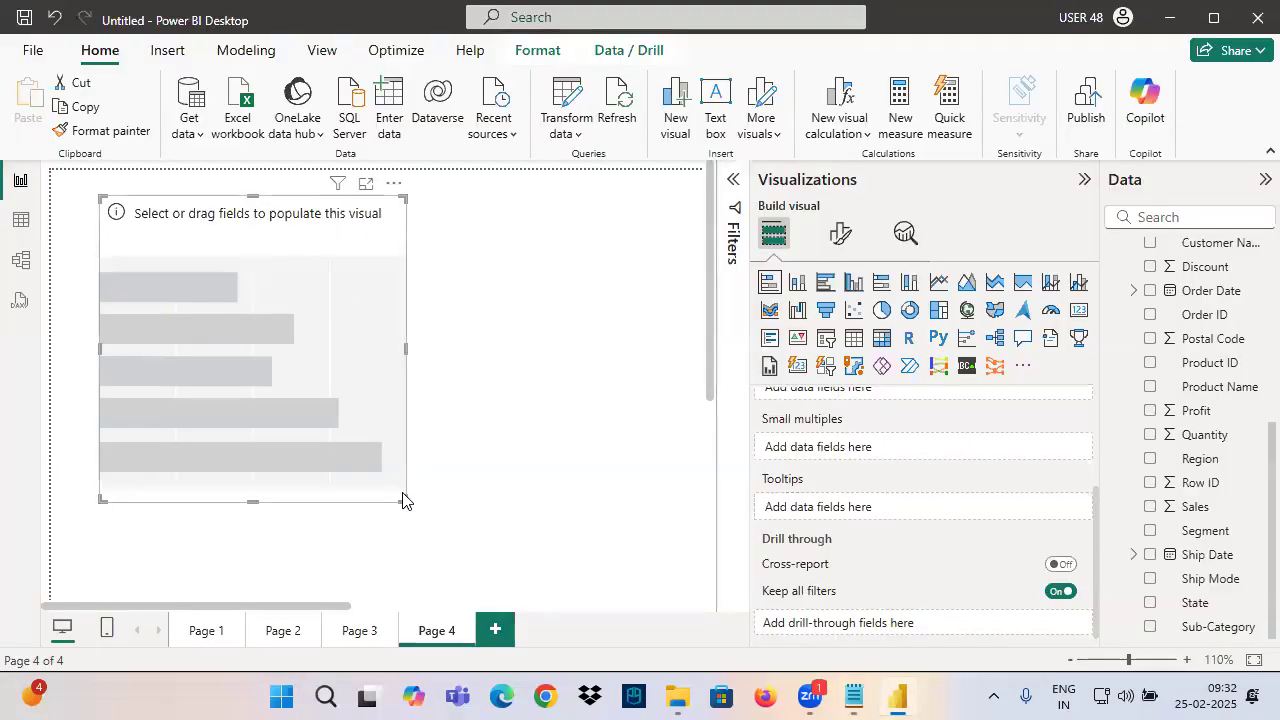
drag(405, 500, 408, 581)
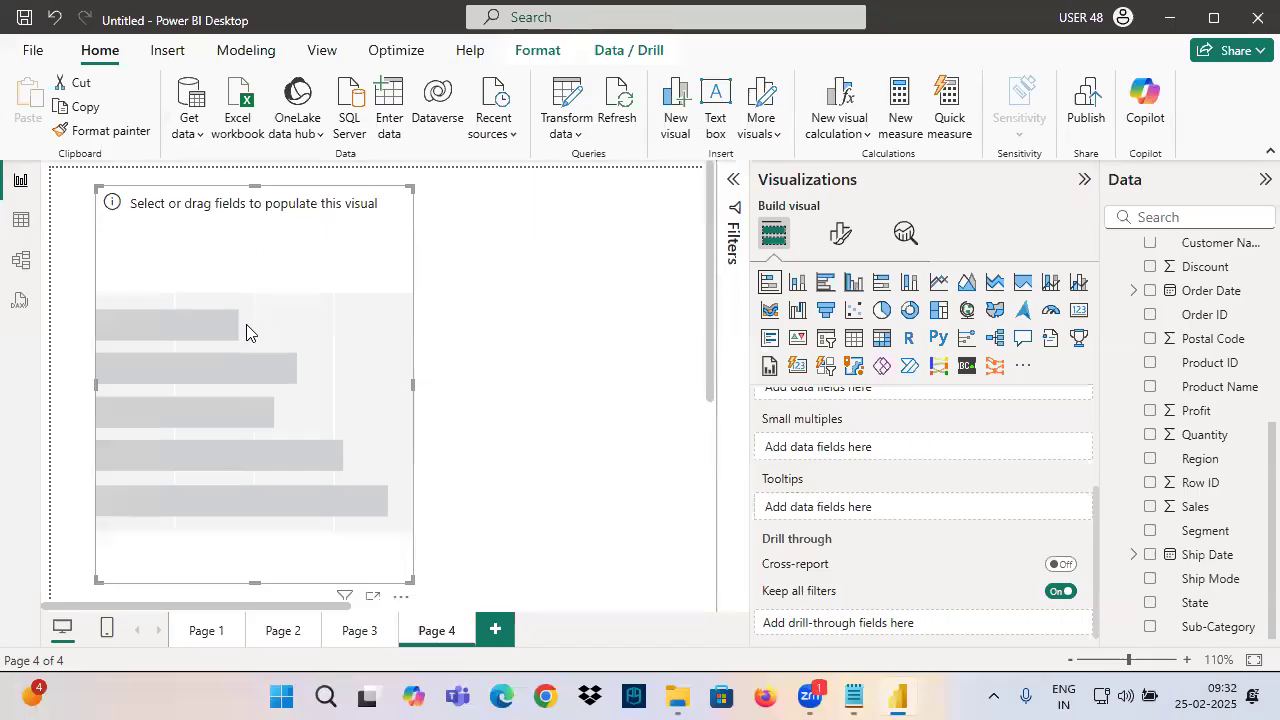
scroll(1235, 500, up, 5)
scroll(1215, 500, down, 5)
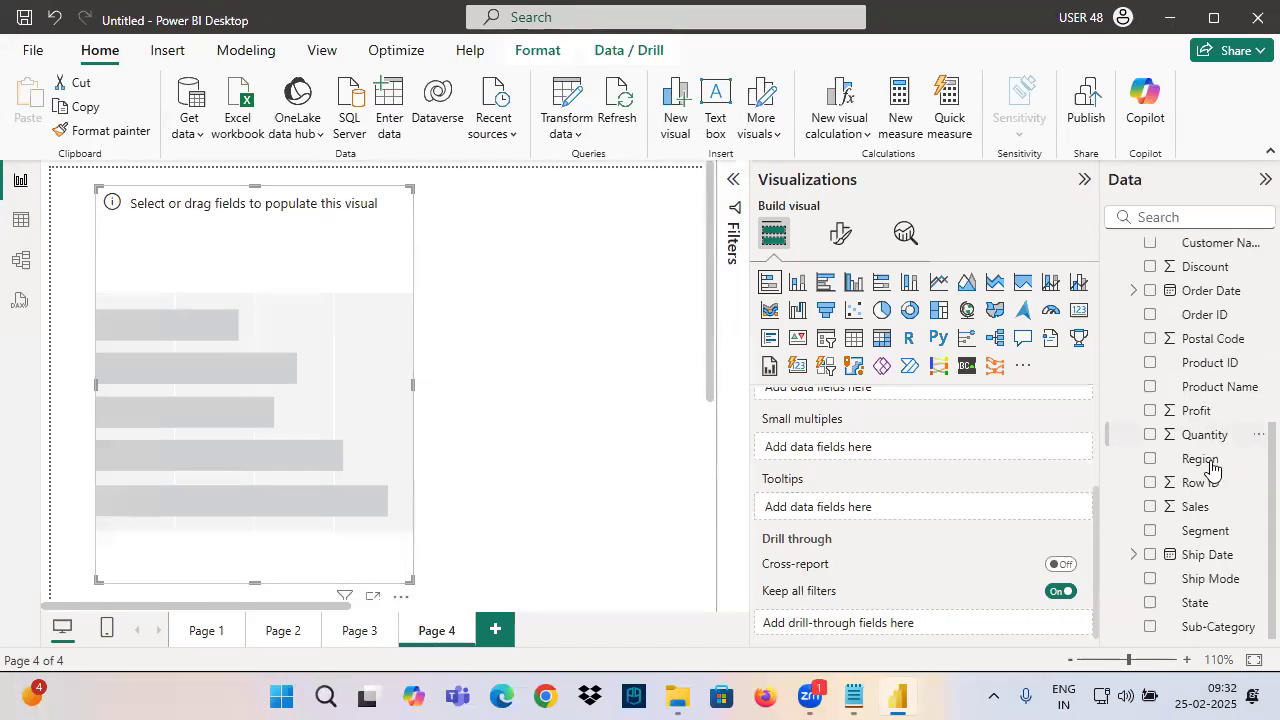
scroll(943, 508, up, 3)
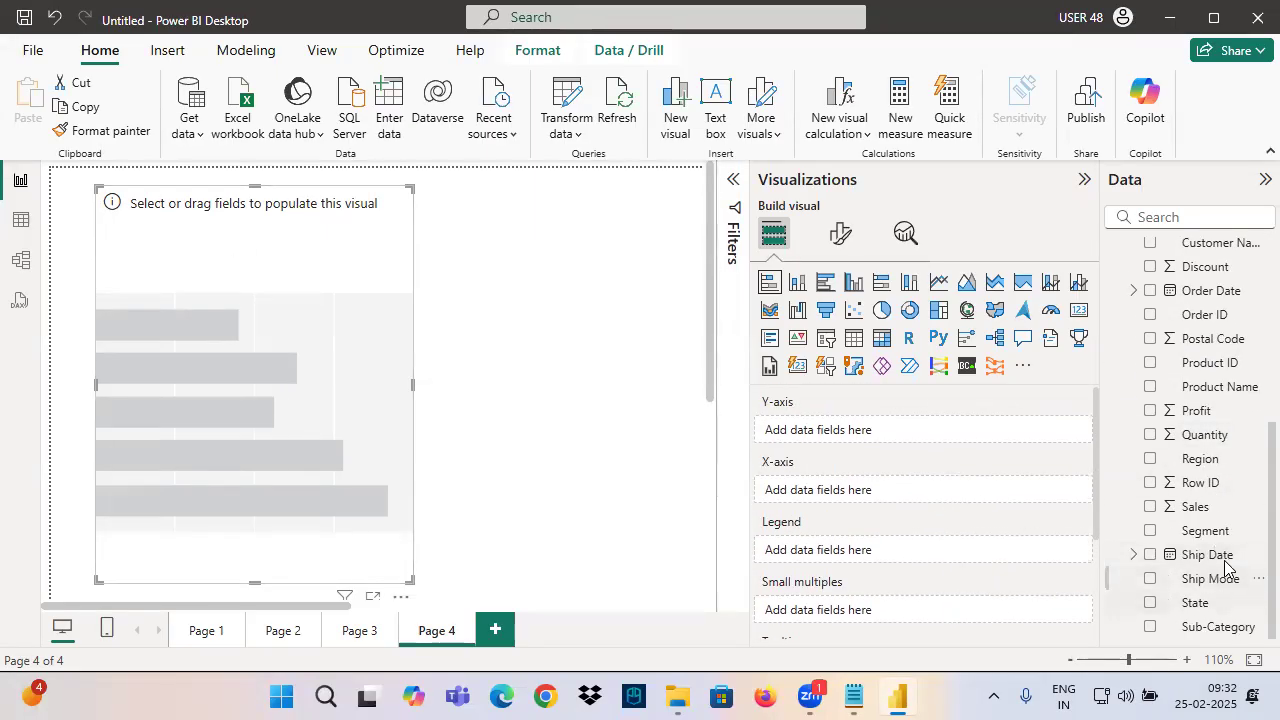
Mark the Y-axis and X-axis field wells and the Product Name and Sales fields with screen annotations
drag(688, 402, 756, 430)
mouse_move(742, 398)
mouse_down()
mouse_move(752, 418)
mouse_move(714, 447)
mouse_up()
mouse_move(812, 396)
mouse_down()
mouse_move(758, 434)
mouse_move(722, 394)
mouse_up()
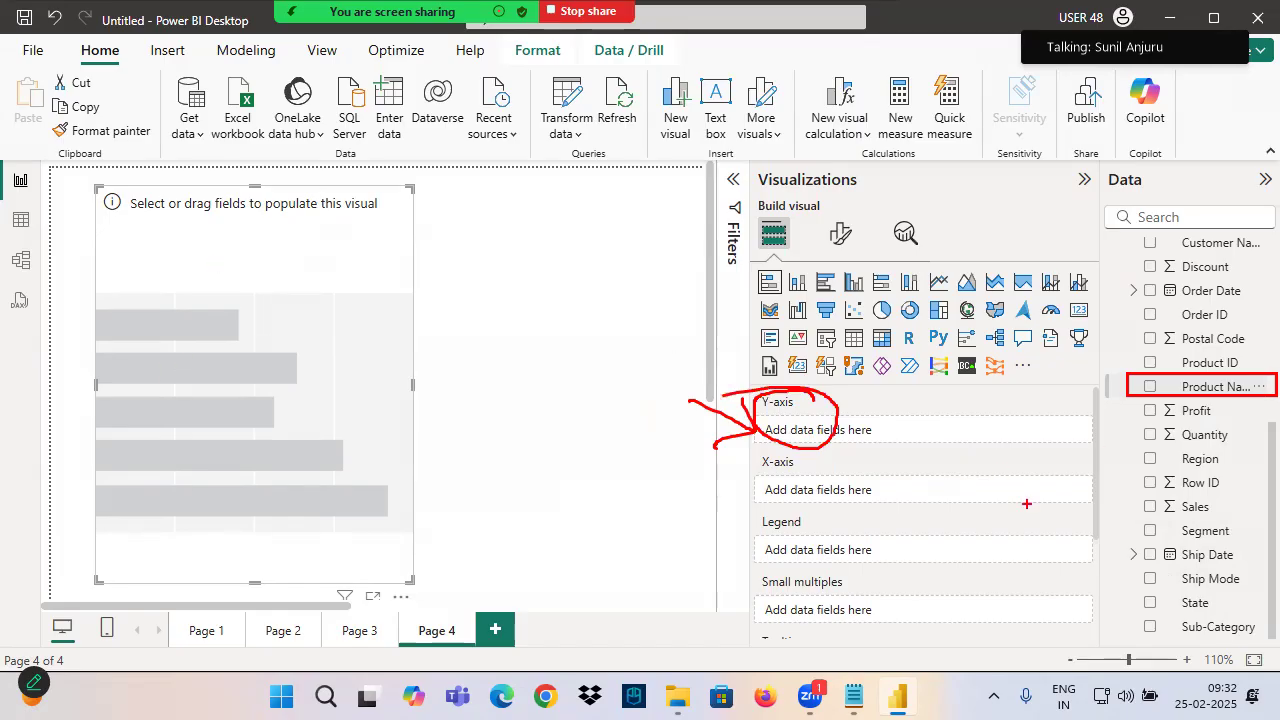
mouse_move(670, 450)
mouse_down()
mouse_move(770, 490)
mouse_move(710, 545)
mouse_up()
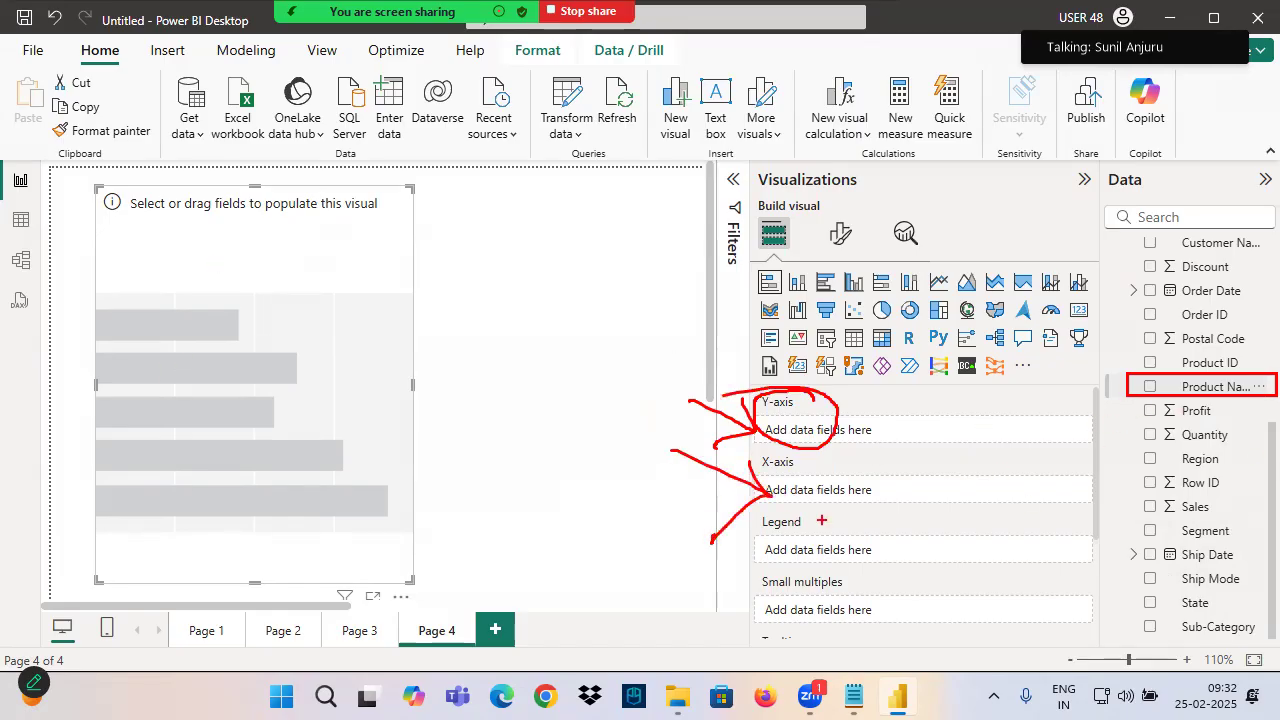
mouse_move(1240, 518)
mouse_down()
mouse_move(1146, 528)
mouse_move(1200, 522)
mouse_up()
Put Product Name on the stacked bar chart's Y-axis and Sales on its X-axis, and widen the chart
drag(1220, 387, 900, 430)
drag(1196, 507, 813, 492)
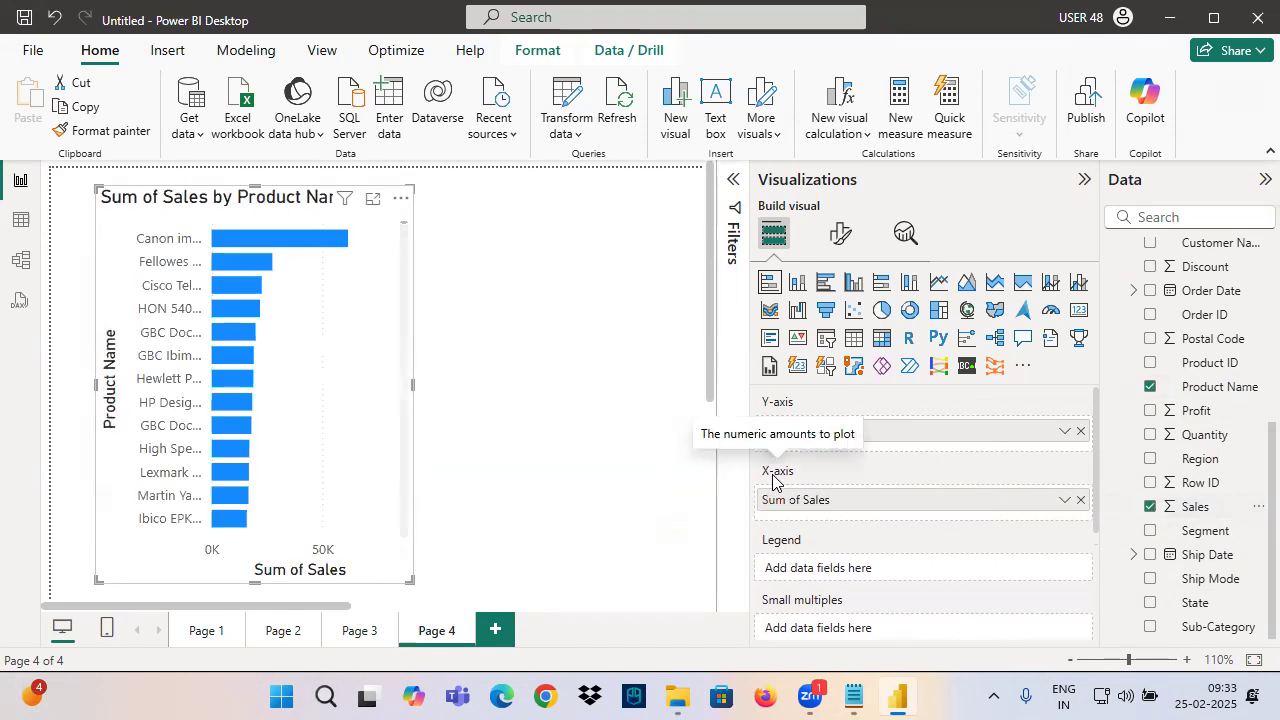
drag(413, 384, 552, 404)
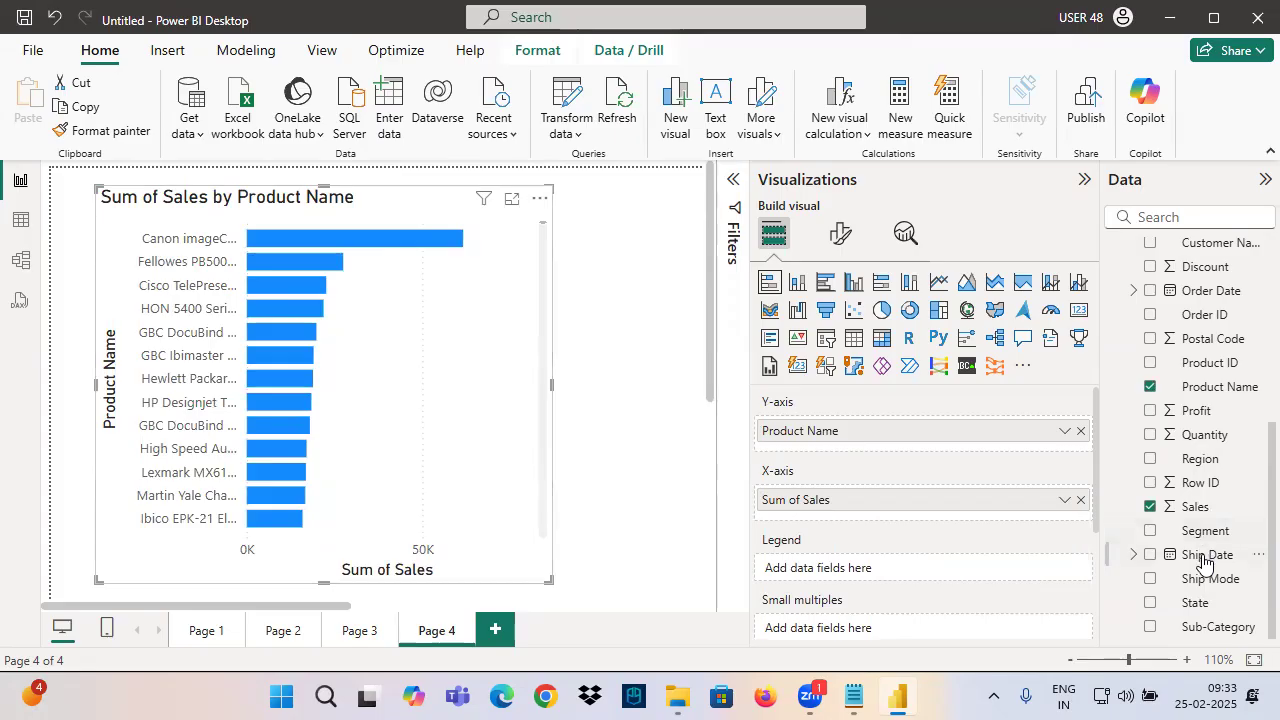
Add Category and Sub-Category above Product Name in the bar chart's Y-axis to form a drill hierarchy
scroll(1195, 530, up, 5)
drag(1158, 488, 866, 445)
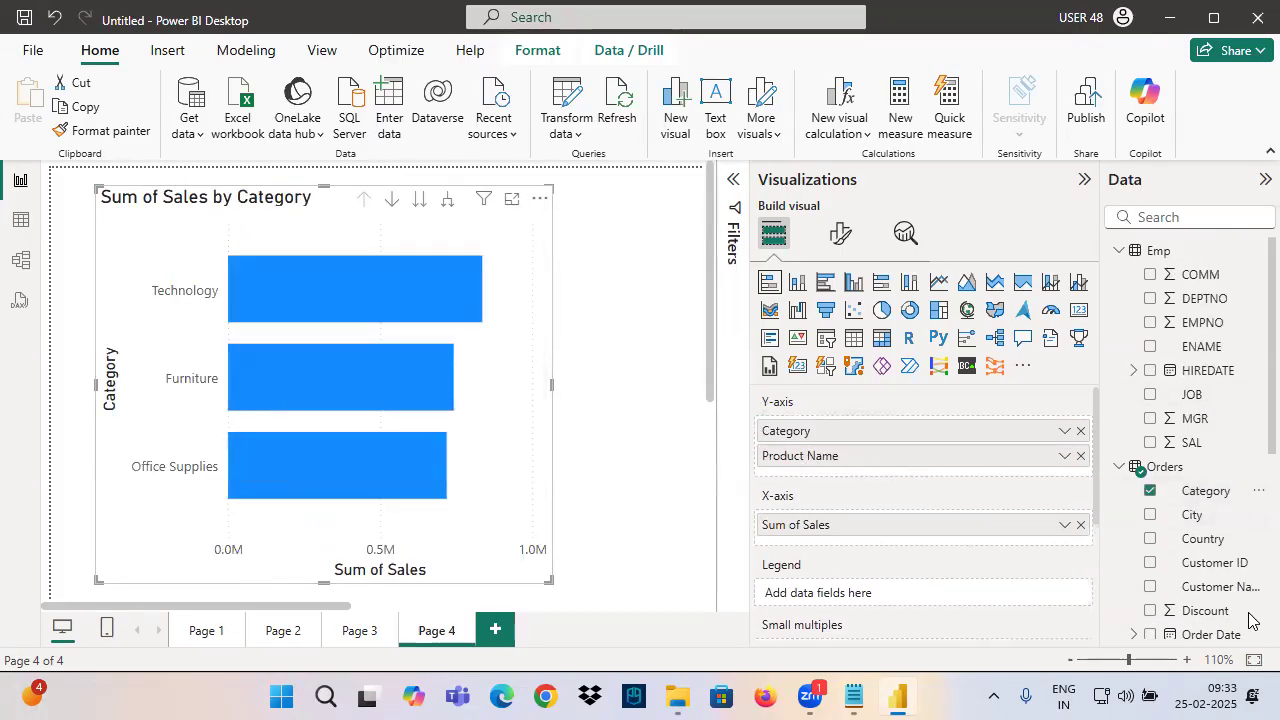
scroll(1225, 615, down, 5)
drag(1205, 627, 798, 447)
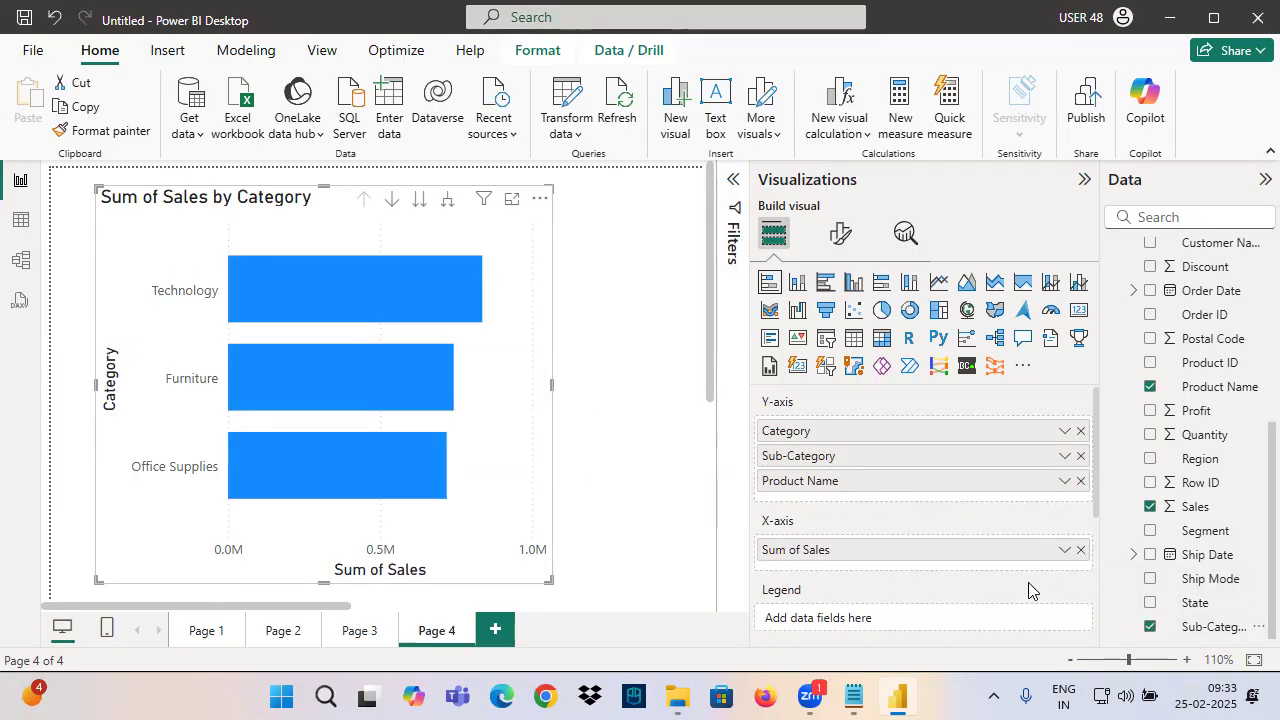
Annotate the three Y-axis dimension fields and point out the drill controls in the chart's header
drag(750, 420, 868, 491)
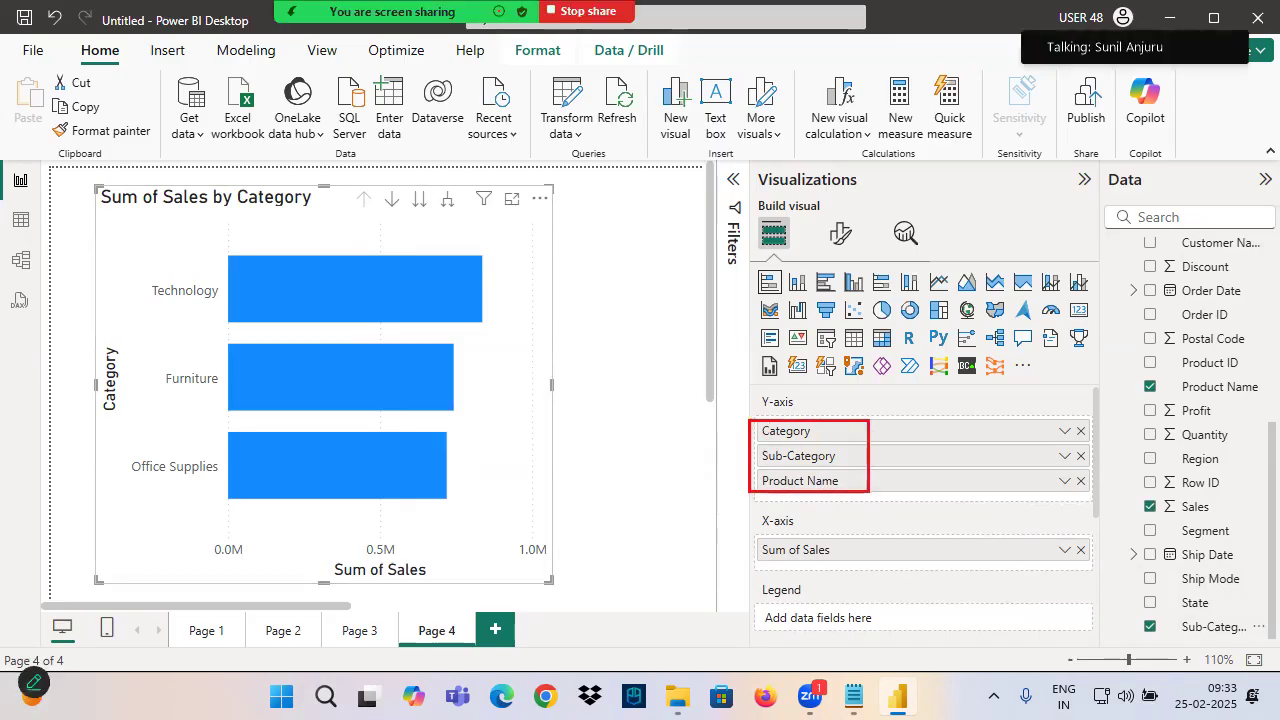
drag(692, 460, 748, 437)
mouse_move(690, 390)
mouse_down()
mouse_move(650, 428)
mouse_move(668, 470)
mouse_up()
drag(598, 345, 610, 392)
drag(620, 322, 632, 380)
mouse_move(596, 350)
mouse_down()
mouse_move(660, 345)
mouse_move(410, 228)
mouse_move(405, 238)
mouse_move(480, 228)
mouse_up()
drag(352, 205, 420, 218)
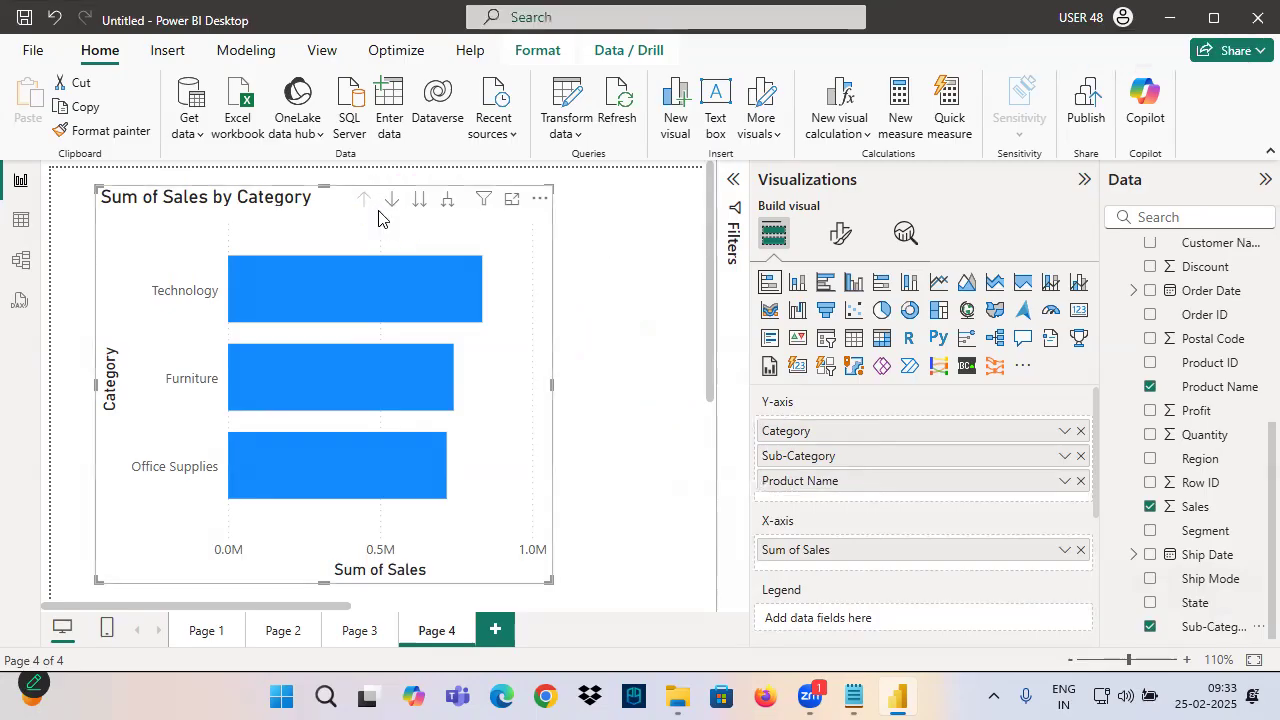
drag(350, 186, 470, 219)
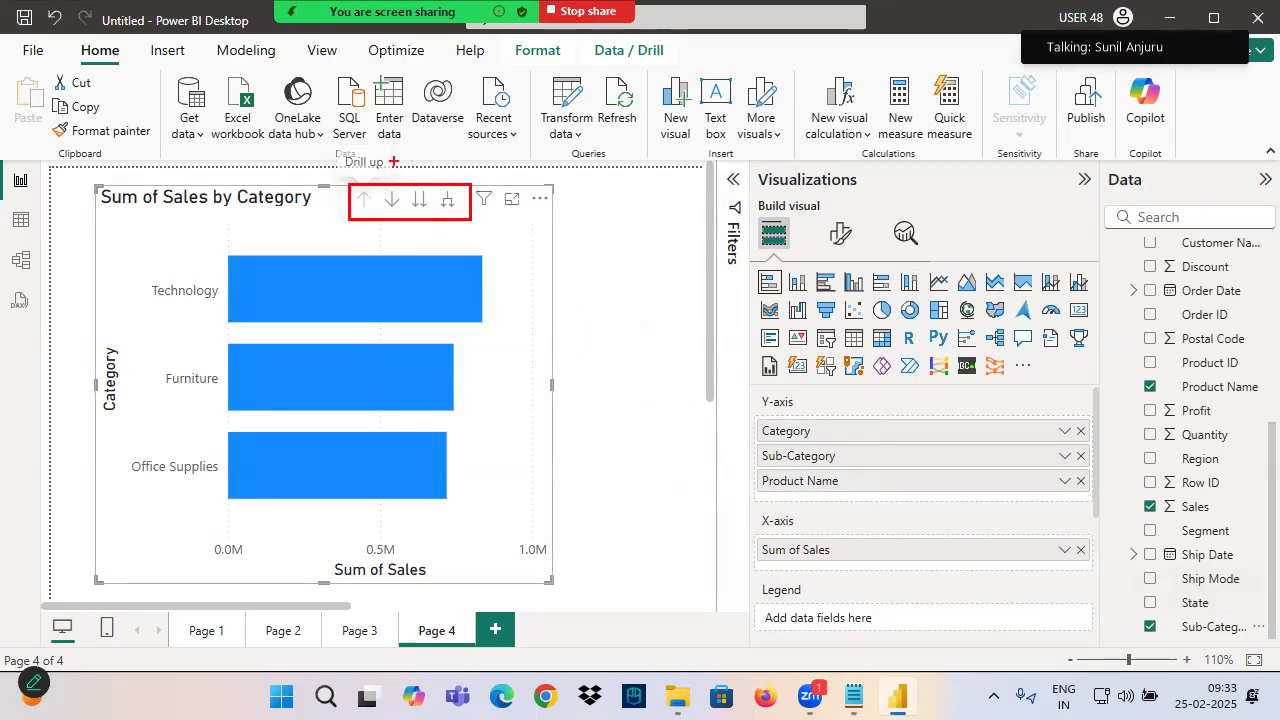
drag(354, 206, 478, 215)
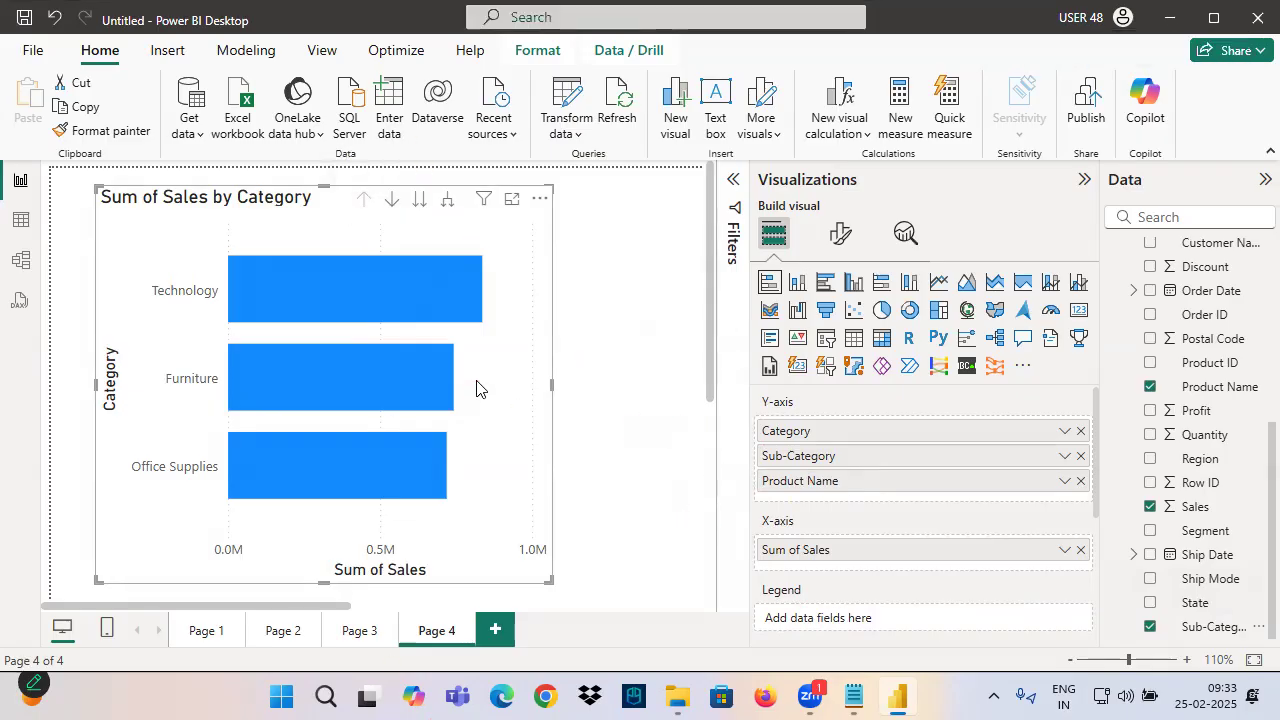
Turn on data labels in the bar chart's visual formatting
click(840, 233)
scroll(920, 510, down, 3)
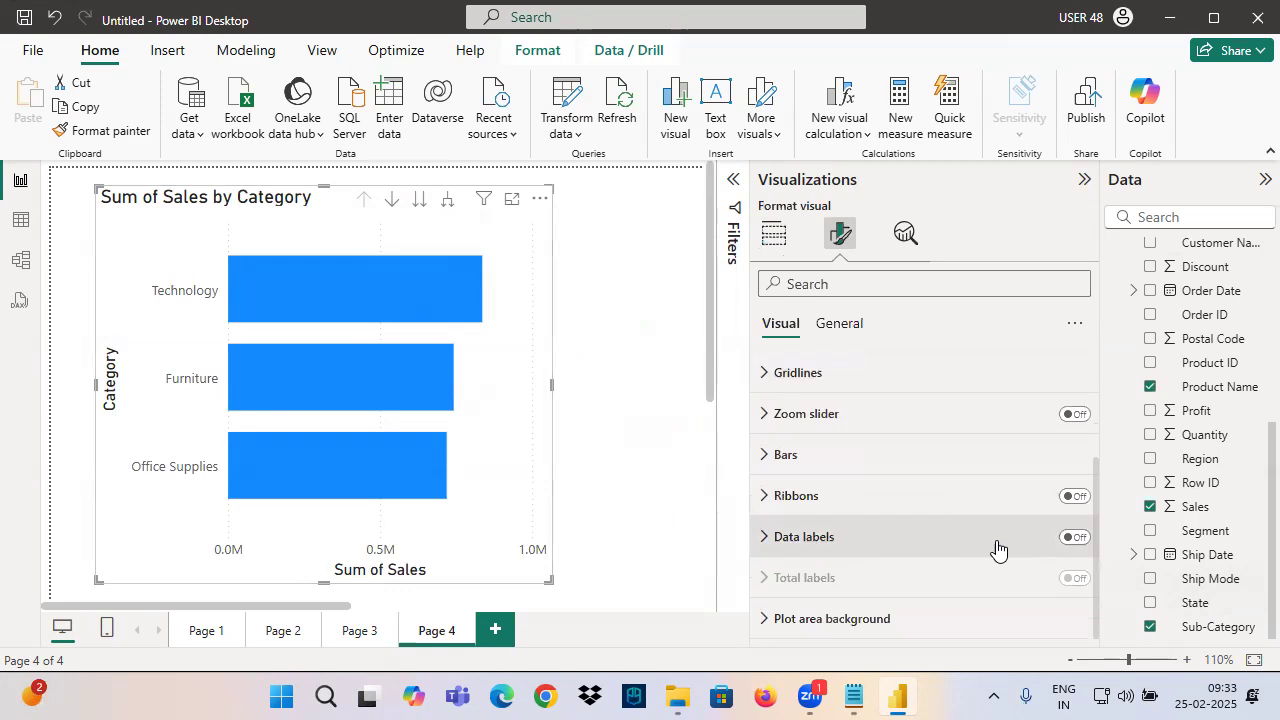
click(1074, 537)
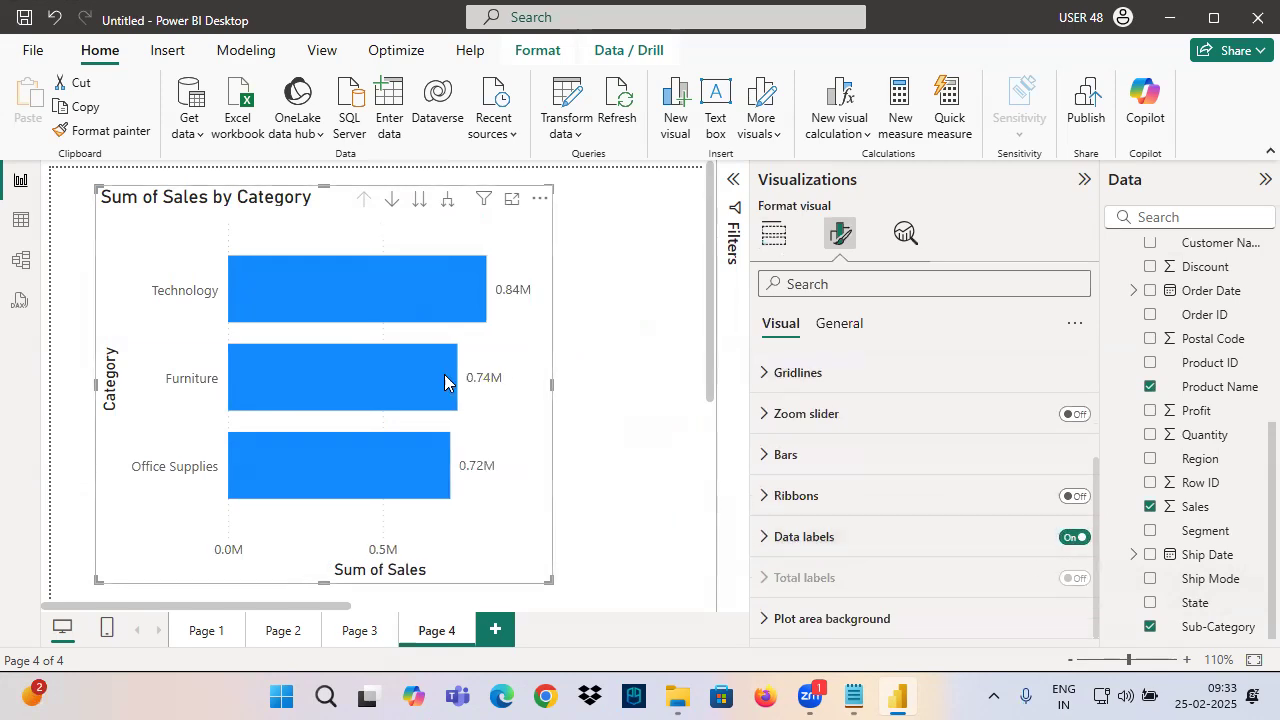
Remove Product Name and Sub-Category from the bar chart's Y-axis and narrow the Visualizations pane
click(771, 238)
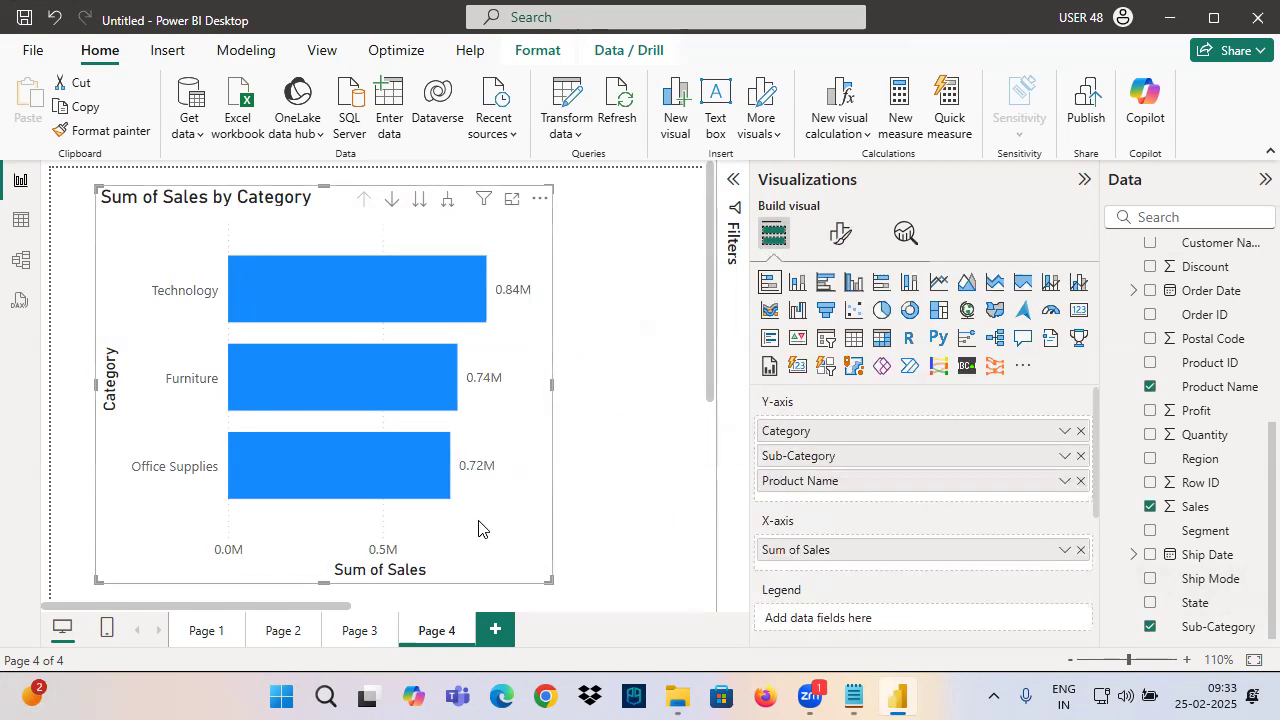
click(1080, 481)
click(1080, 458)
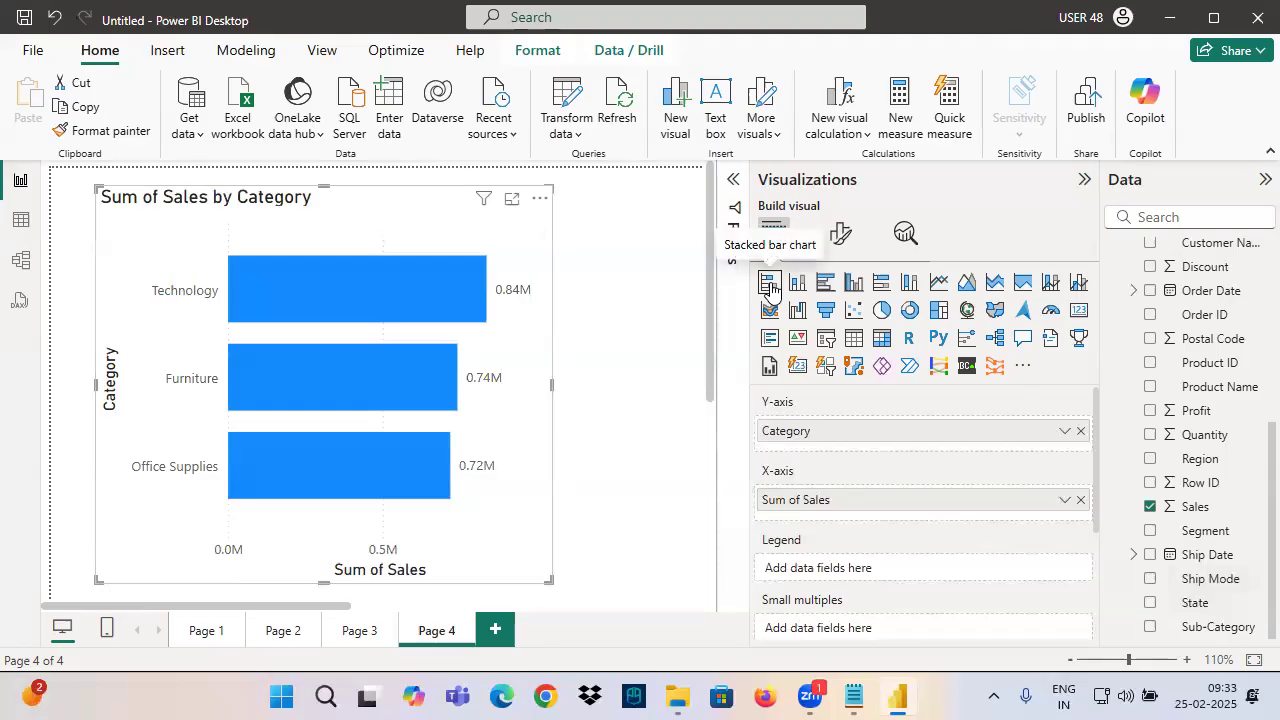
drag(751, 392, 1072, 445)
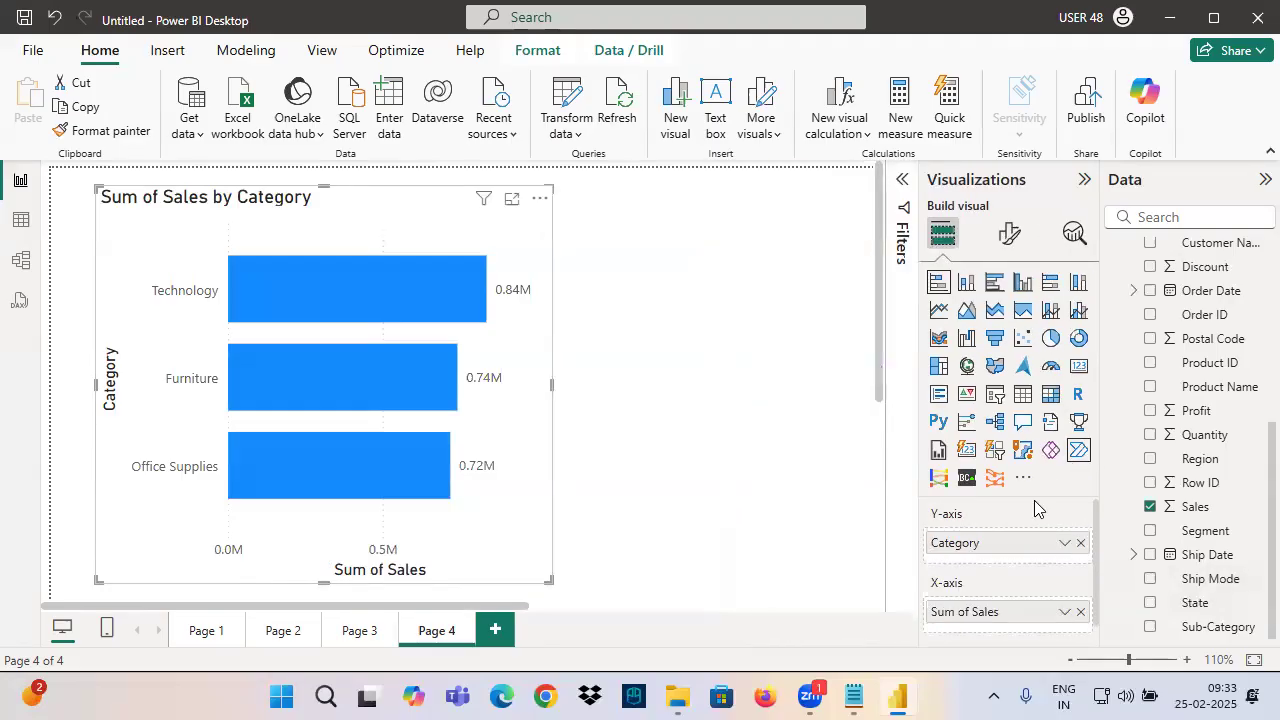
Switch to the Notepad class notes and write "With One Dimension & One Fact Column" below the bar chart's Tooltips line
click(862, 697)
click(68, 412)
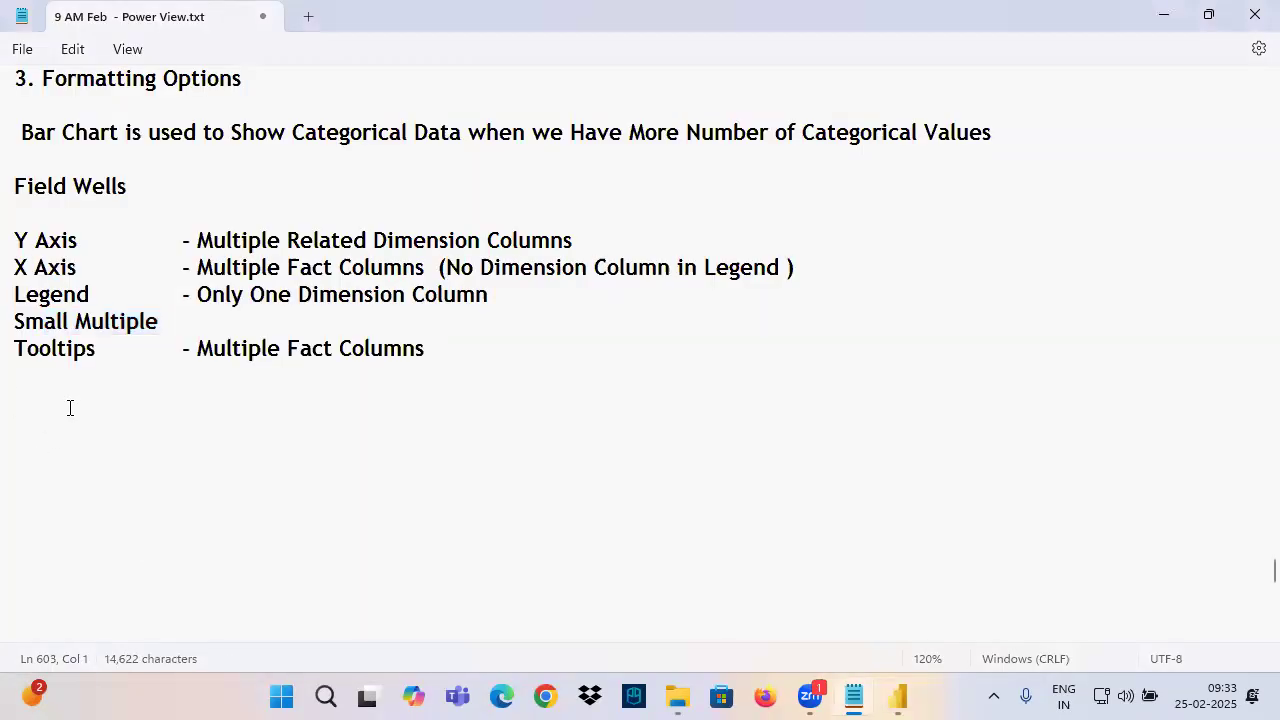
text(With One Dimension & One Fact Col)
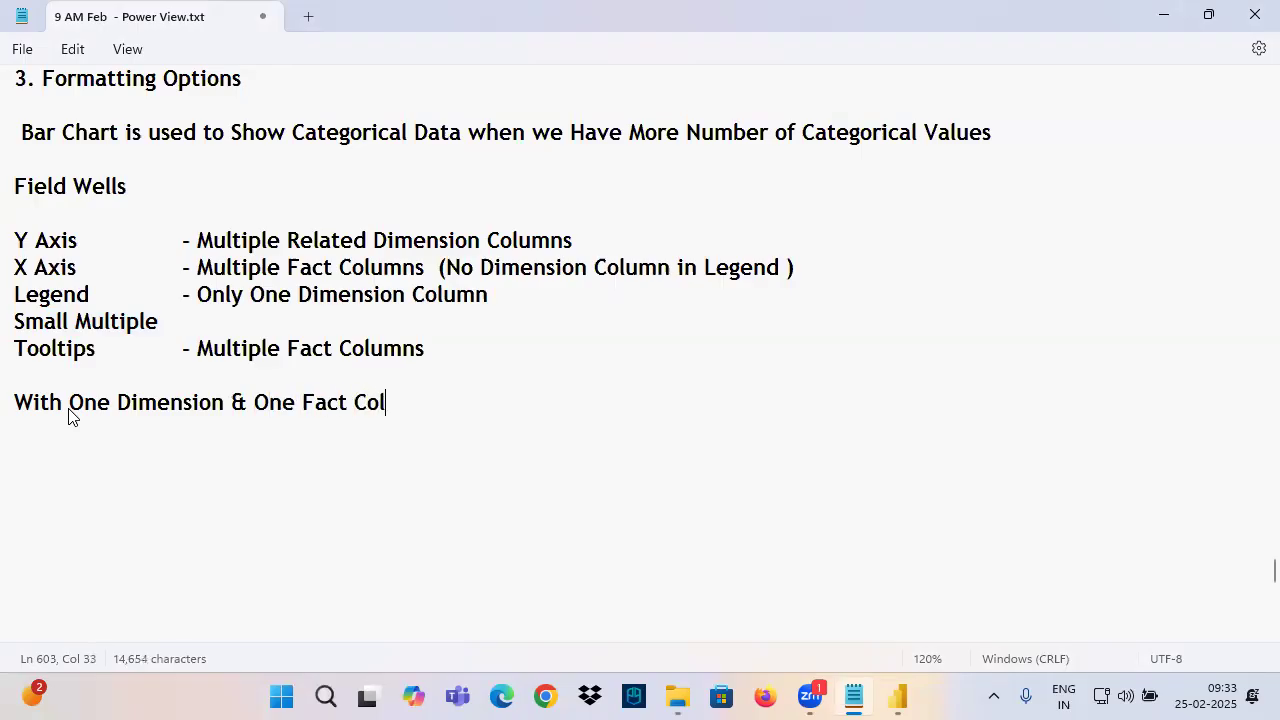
text(umn)
Copy "Stacked Bar Chart" from the section heading to the end of the new note line and add "Visual will Work like Bar Chart"
scroll(86, 577, up, 1)
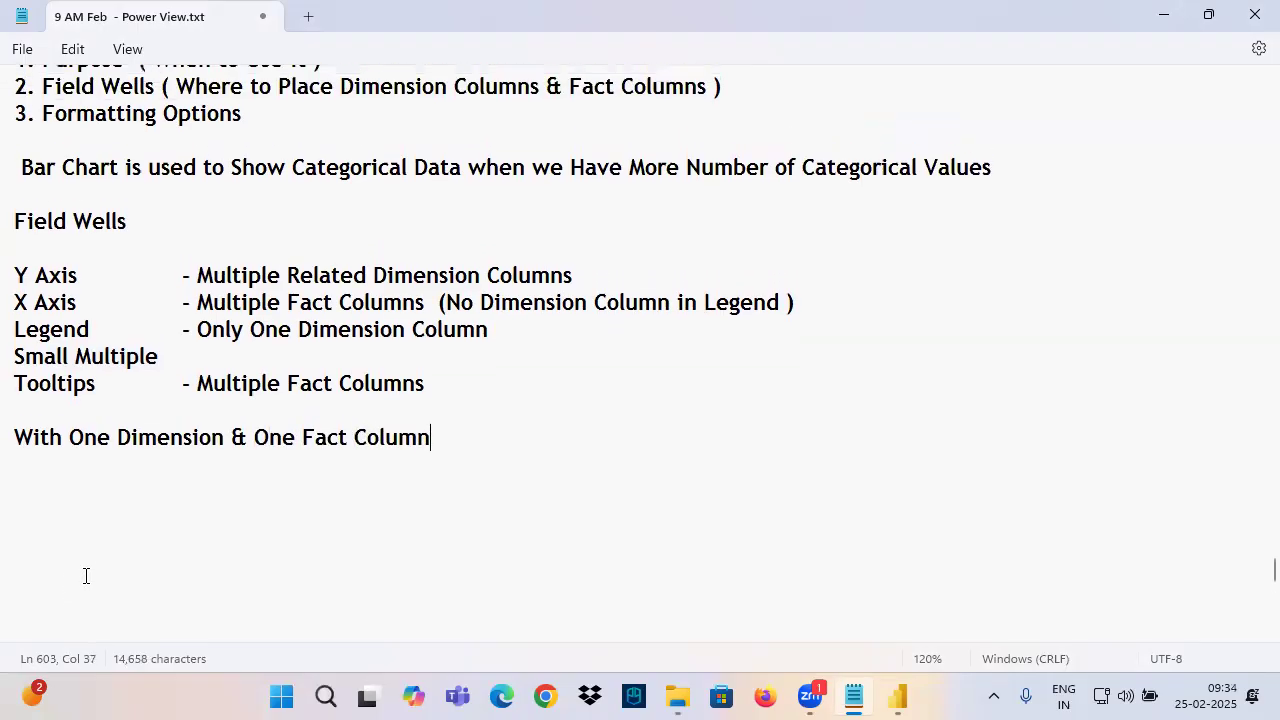
scroll(221, 381, up, 2)
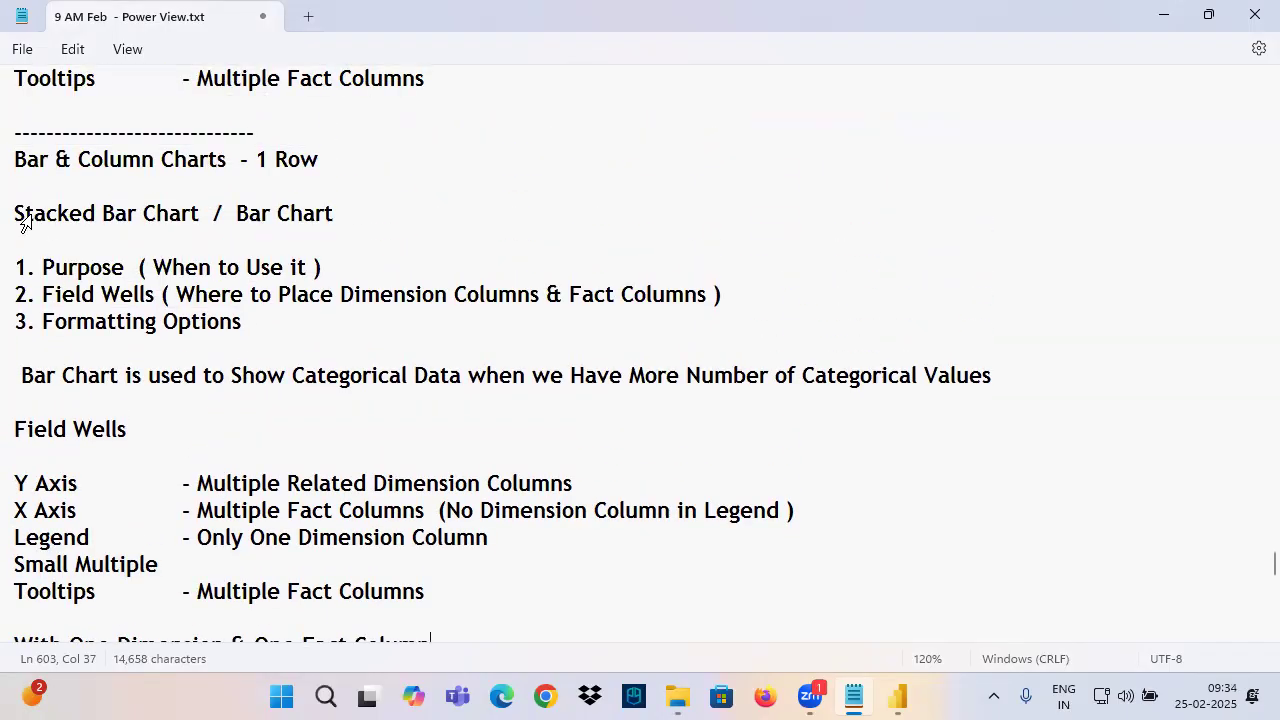
drag(17, 216, 204, 216)
key(ctrl+c)
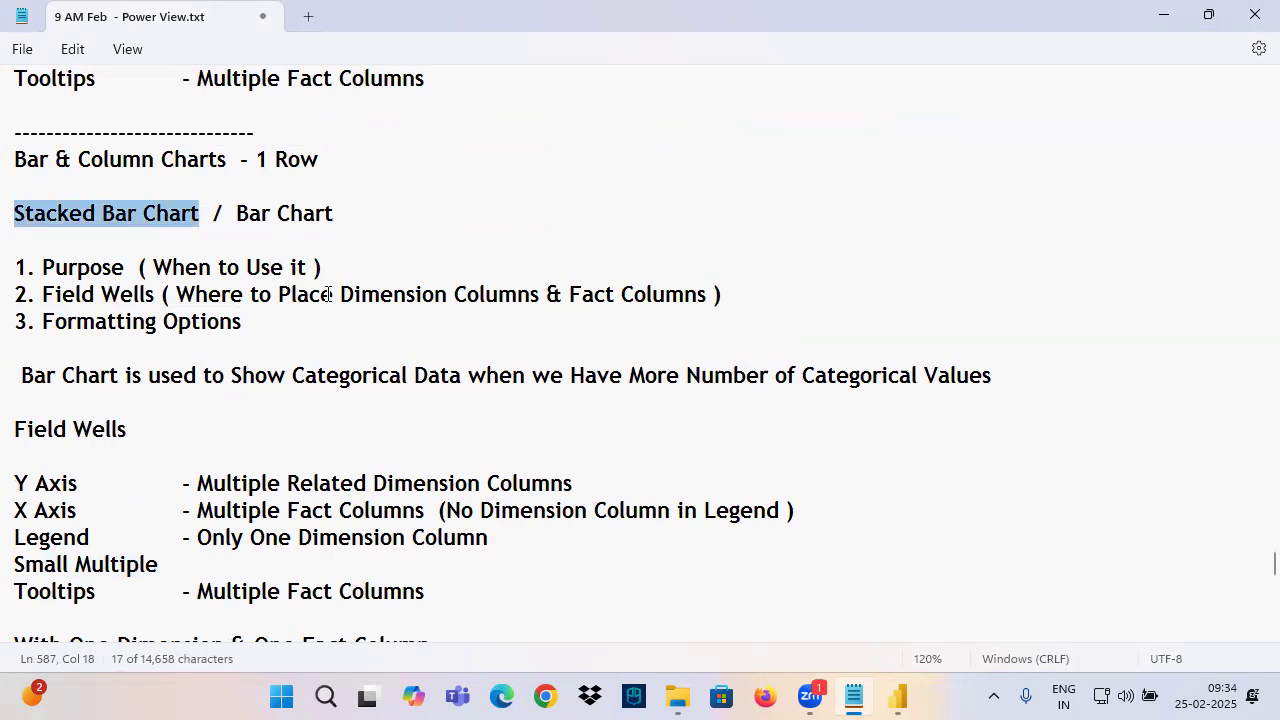
scroll(327, 440, down, 3)
click(211, 404)
click(551, 400)
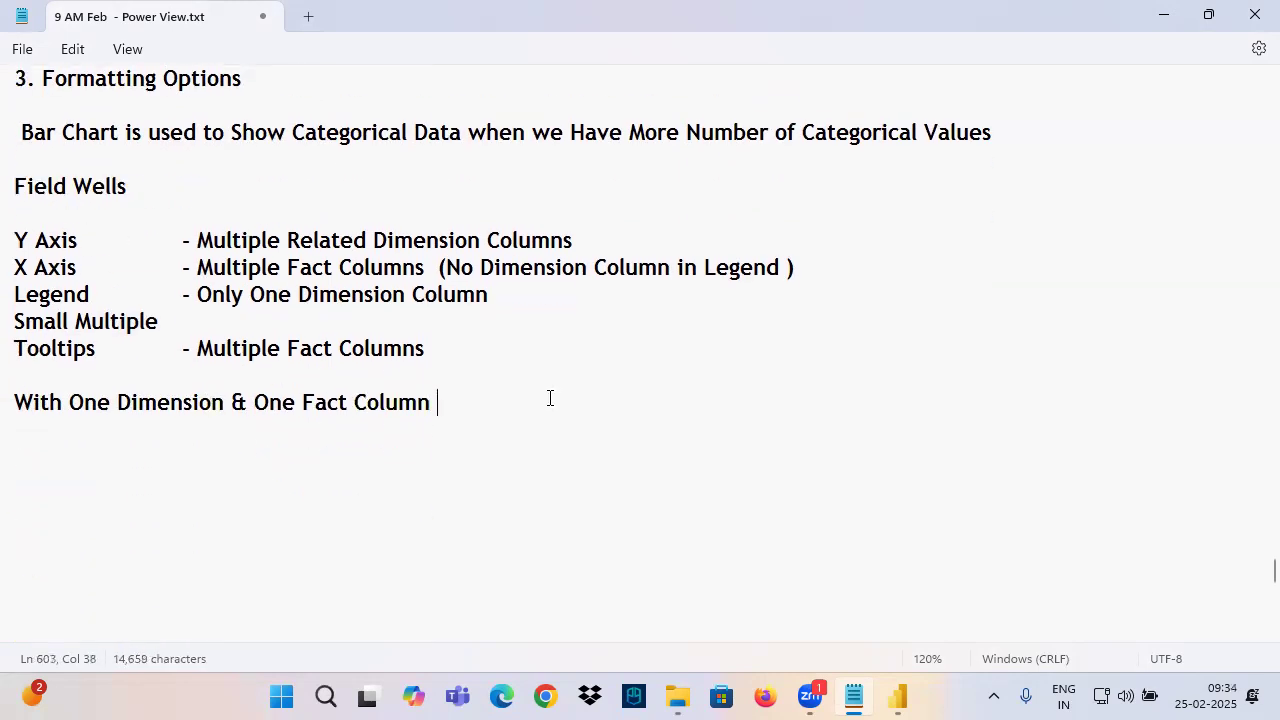
key(ctrl+v)
text(Visual will Work like Ba)
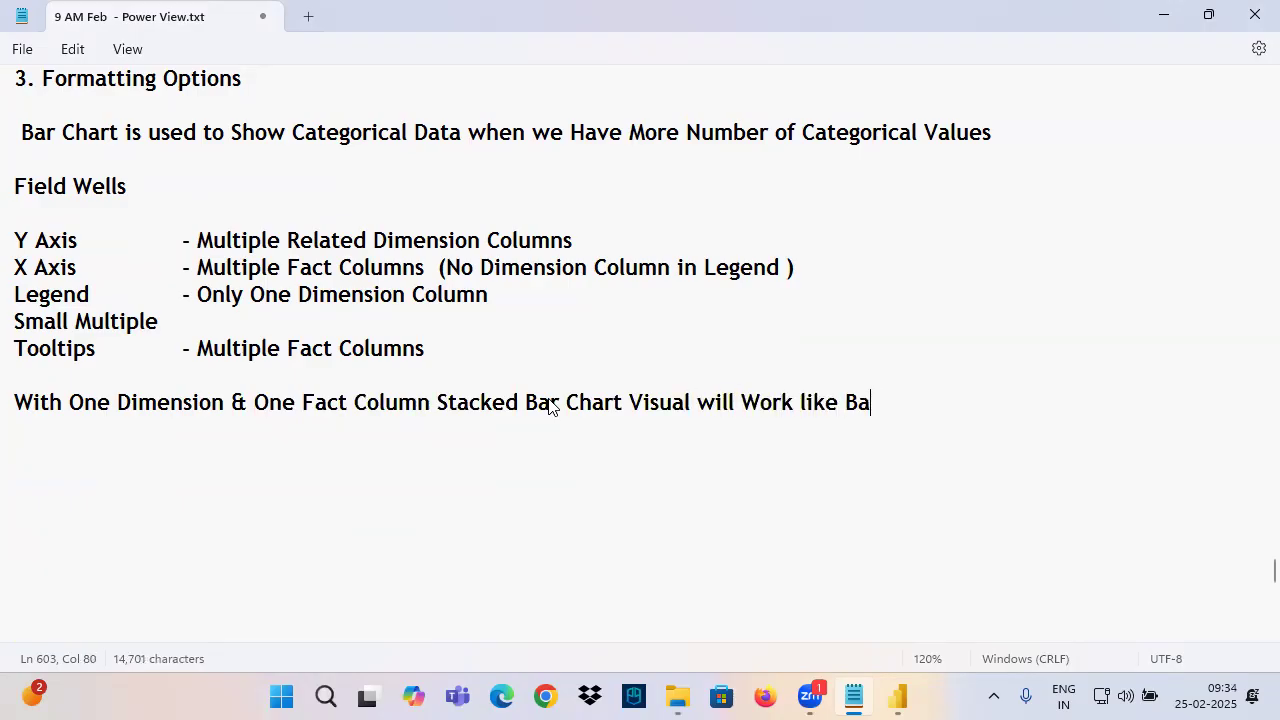
text(r Chart)
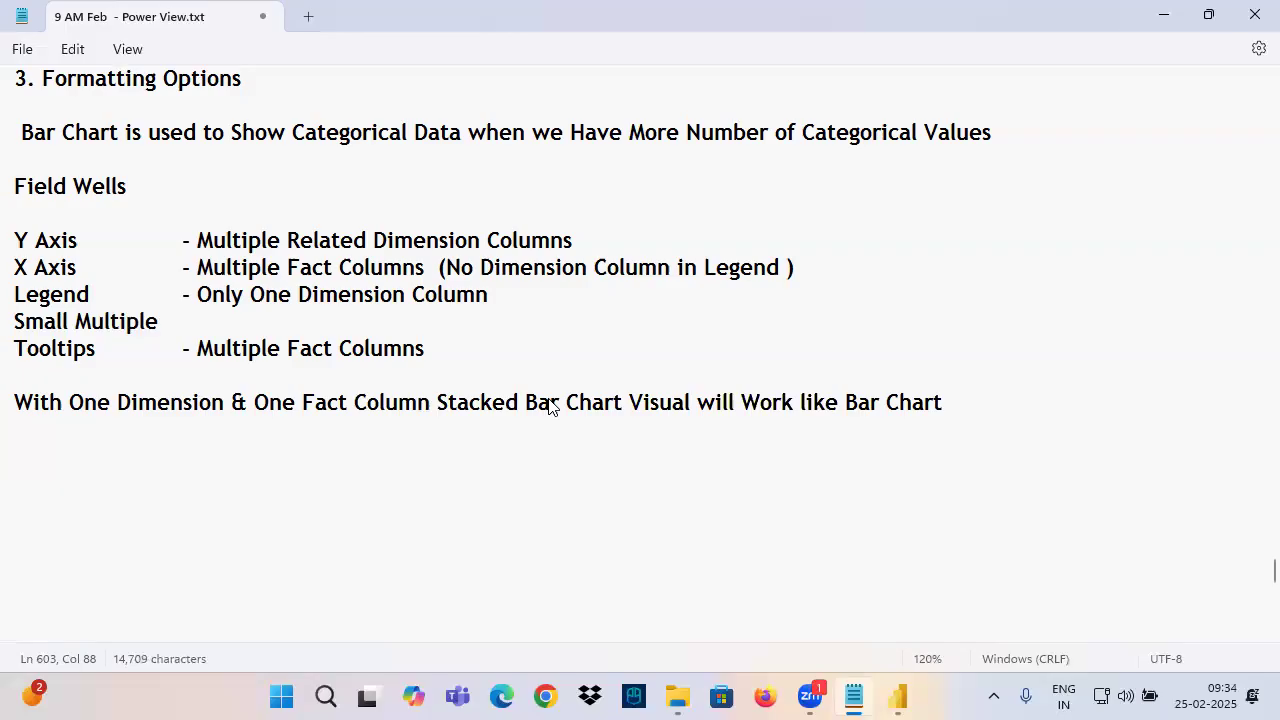
Switch back to Power BI and widen the Sum of Sales by Category bar chart slightly
click(897, 697)
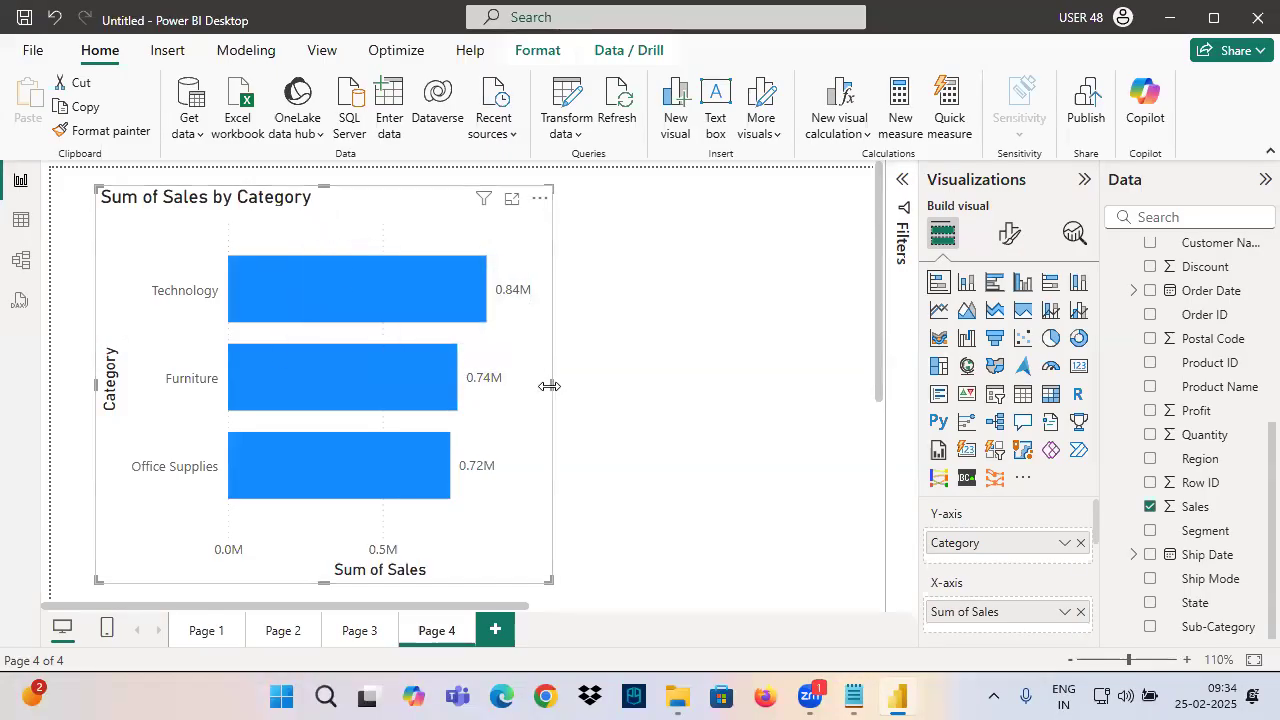
drag(551, 382, 614, 404)
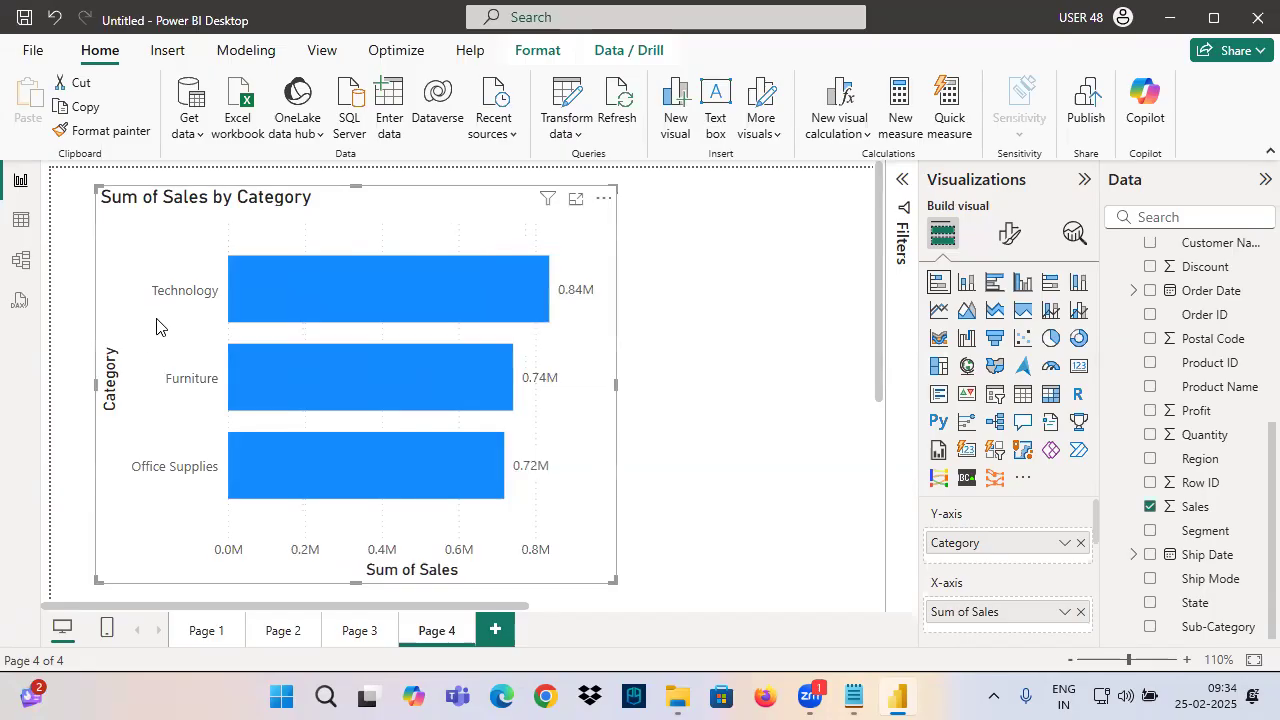
Annotate the Technology bar and chart title, writing Region beside Category, and point out the Category field in the Y-axis well
drag(151, 312, 215, 301)
drag(578, 310, 625, 302)
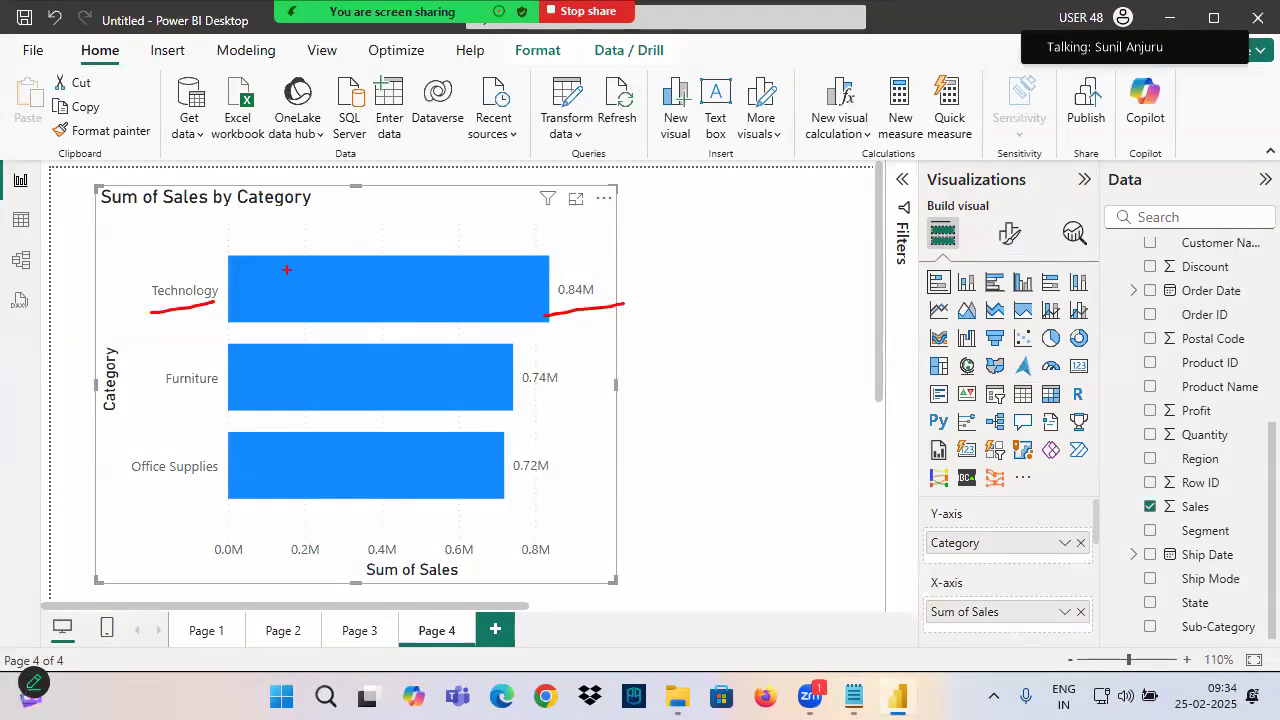
mouse_move(247, 213)
mouse_down()
mouse_move(318, 206)
mouse_move(313, 238)
mouse_up()
drag(363, 203, 390, 222)
drag(397, 212, 521, 187)
drag(357, 251, 550, 211)
drag(322, 158, 433, 192)
drag(429, 165, 374, 235)
mouse_move(788, 505)
mouse_down()
mouse_move(922, 550)
mouse_move(890, 565)
mouse_up()
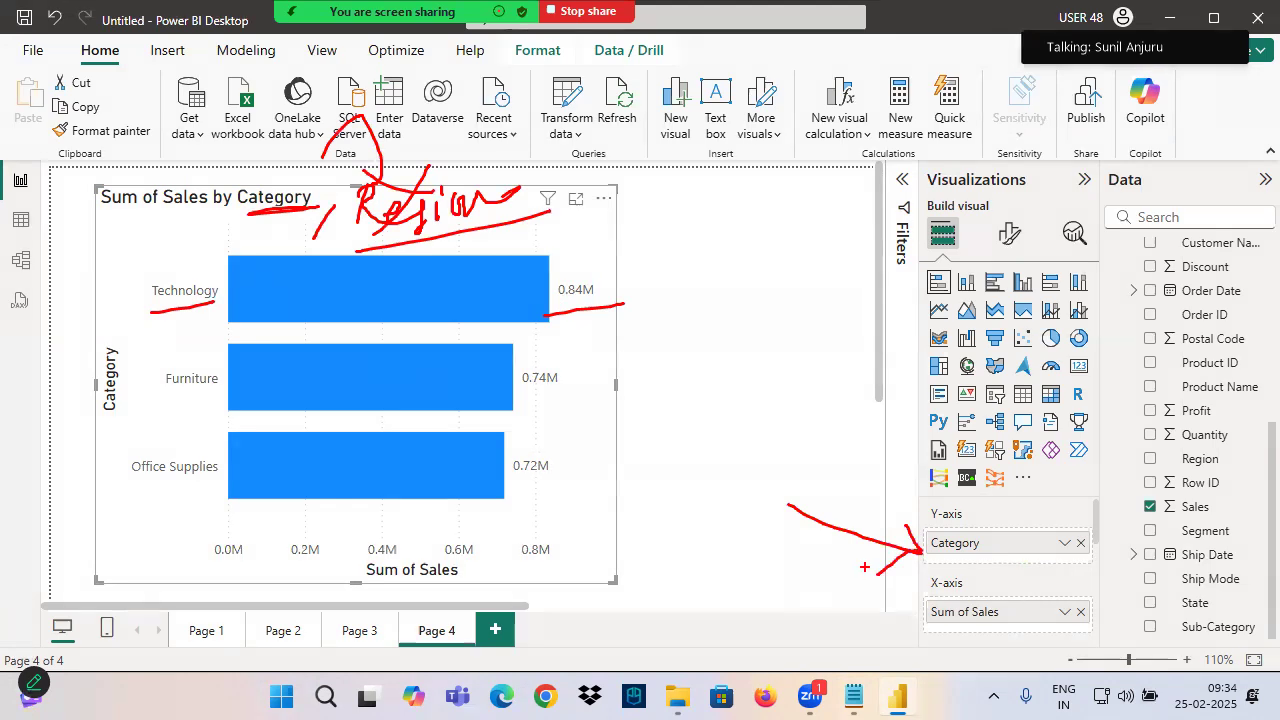
drag(990, 516, 1037, 541)
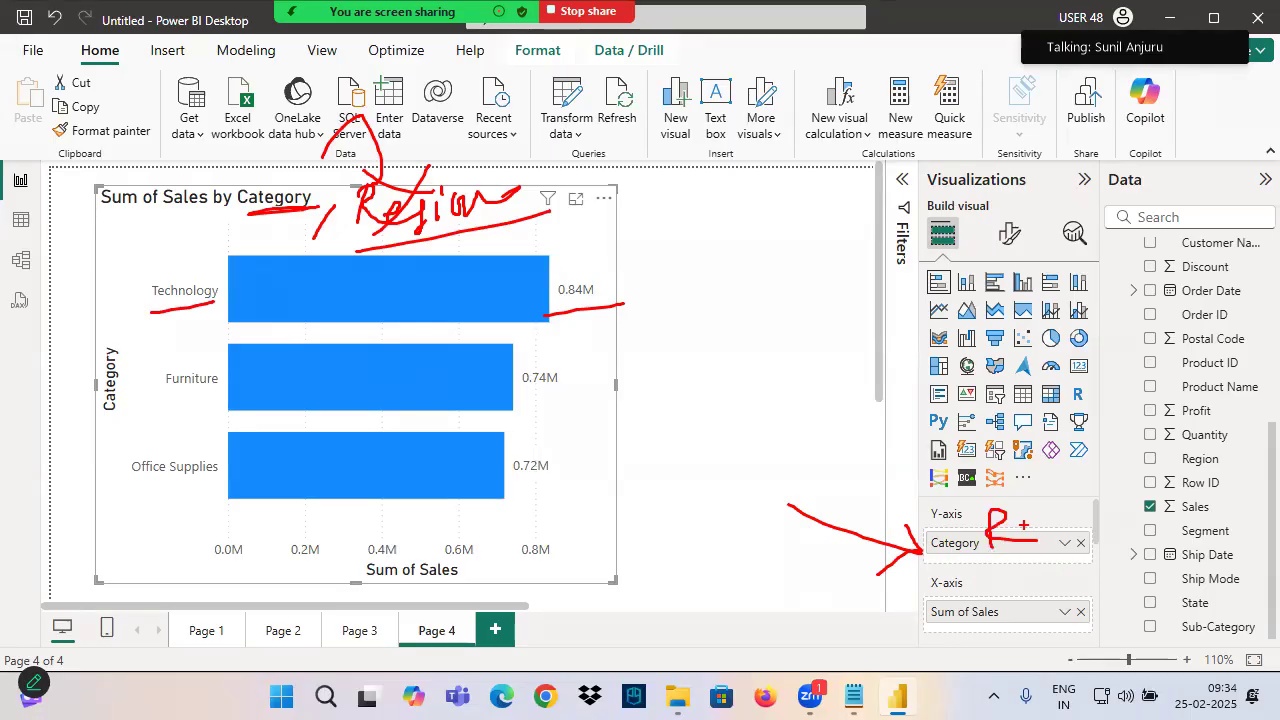
Add the Region field to the bar chart's Legend
scroll(968, 538, down, 2)
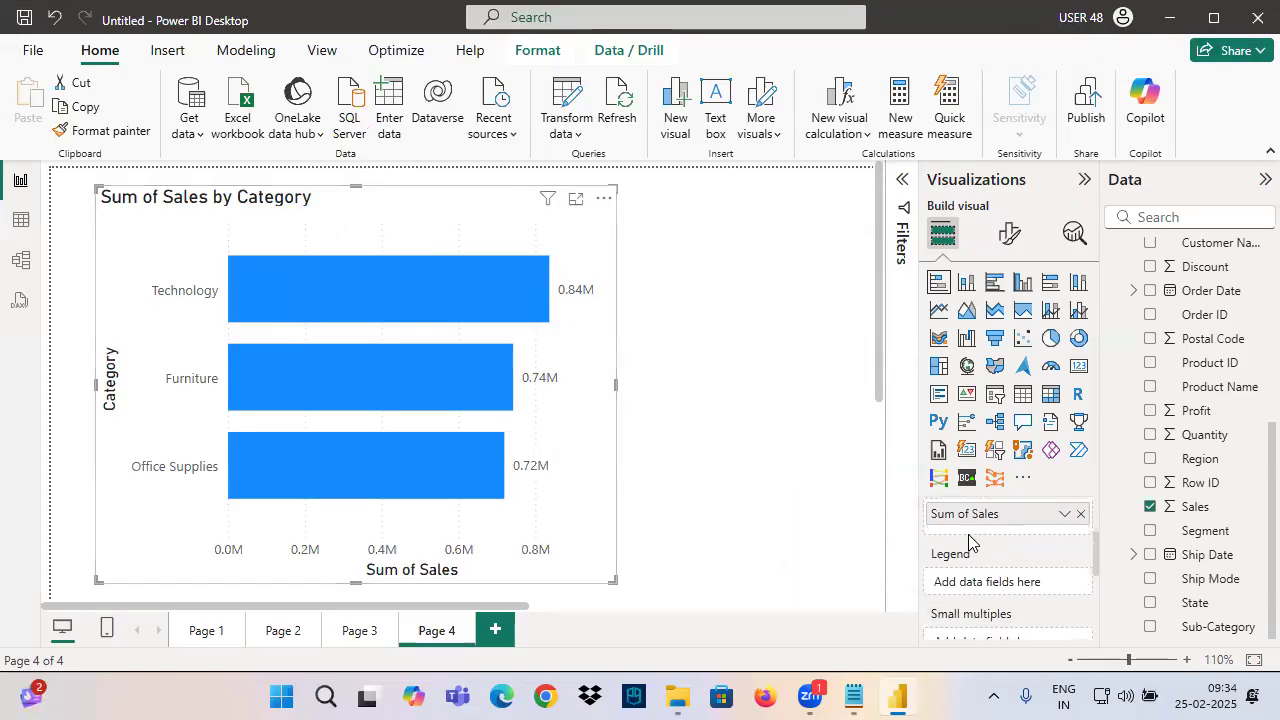
click(1200, 459)
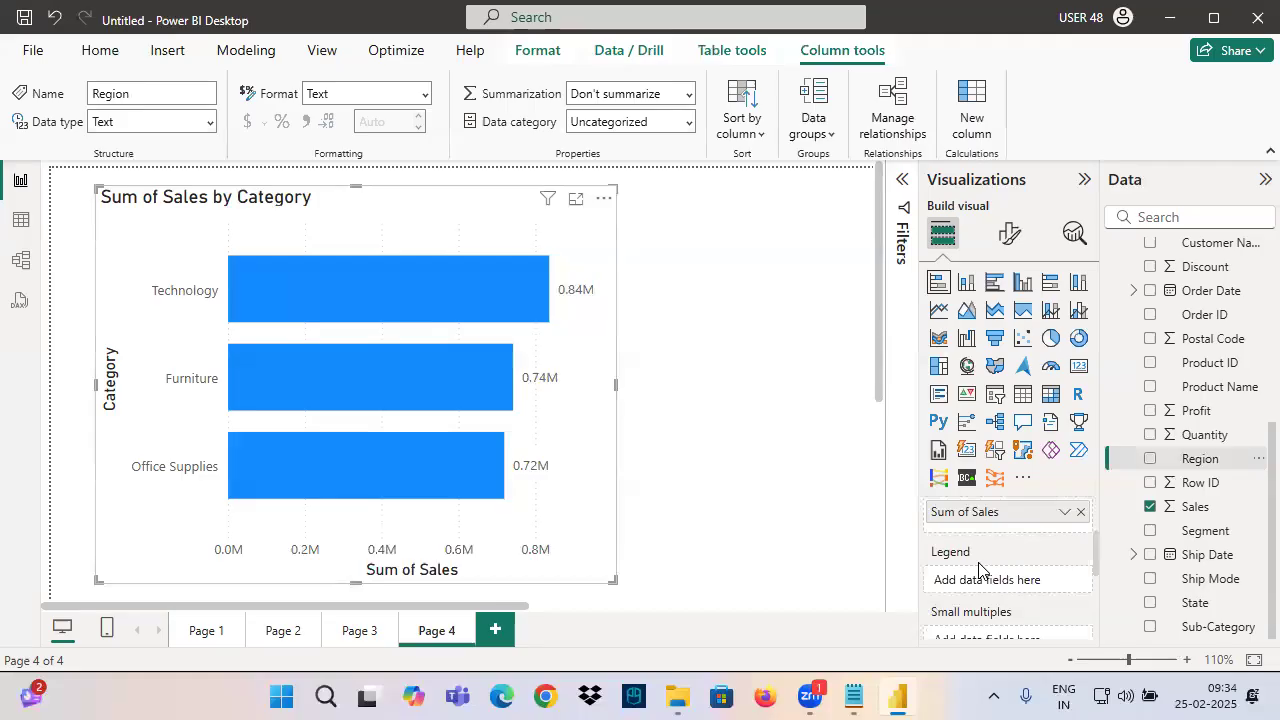
drag(1200, 462, 1014, 583)
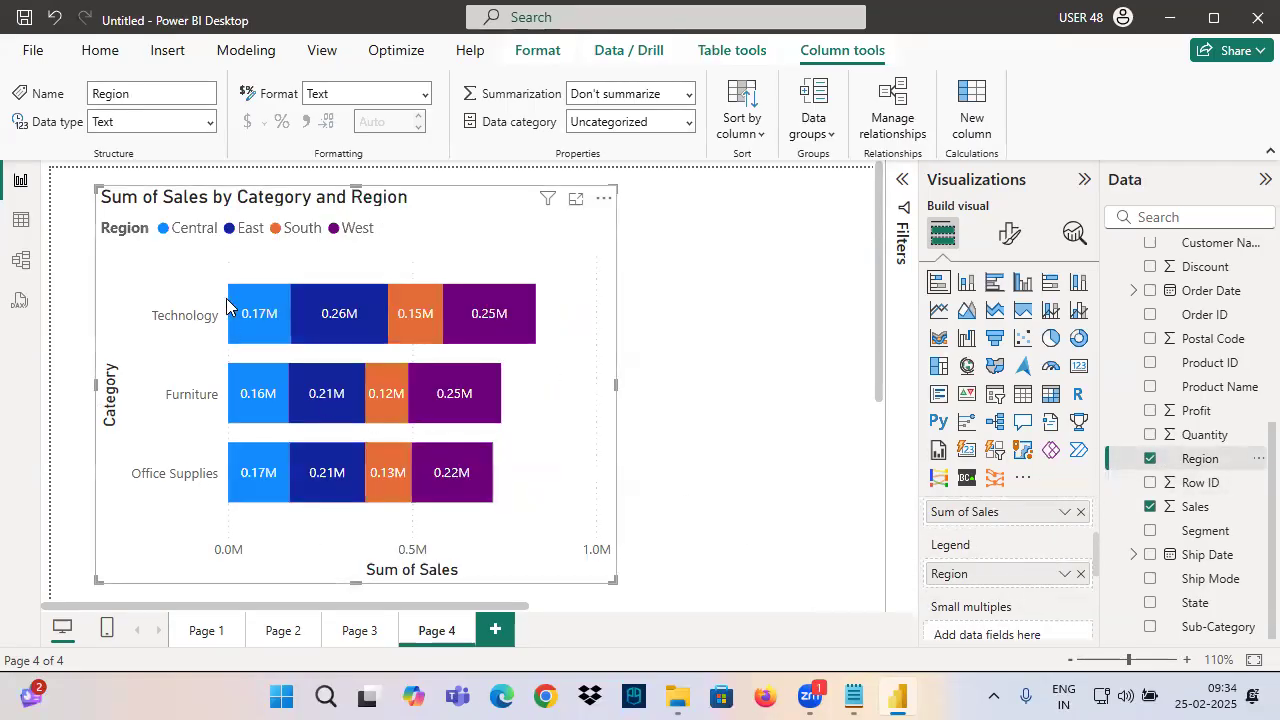
Annotate the Technology bar's region segments, the Region legend entries and the Sales, Category and Region words in the chart title
mouse_move(228, 285)
mouse_down()
mouse_move(312, 318)
mouse_move(544, 346)
mouse_up()
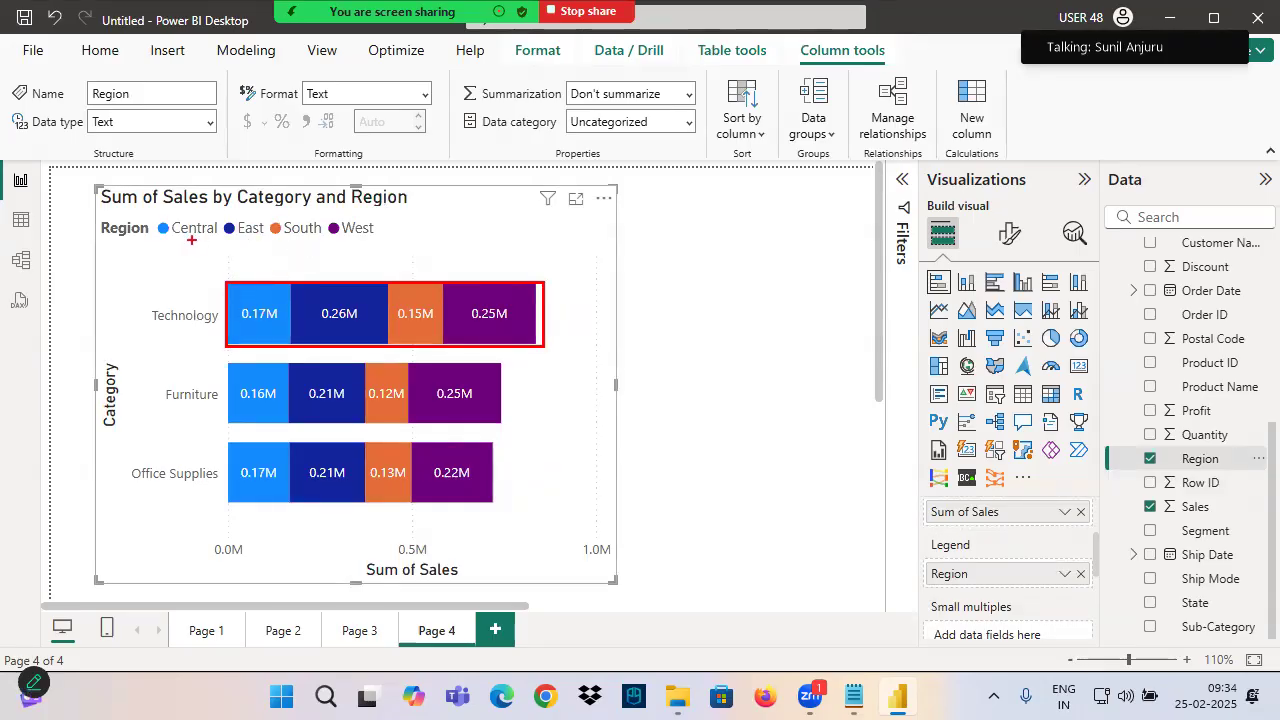
drag(243, 326, 286, 326)
drag(152, 323, 205, 327)
drag(398, 324, 525, 325)
drag(172, 240, 370, 244)
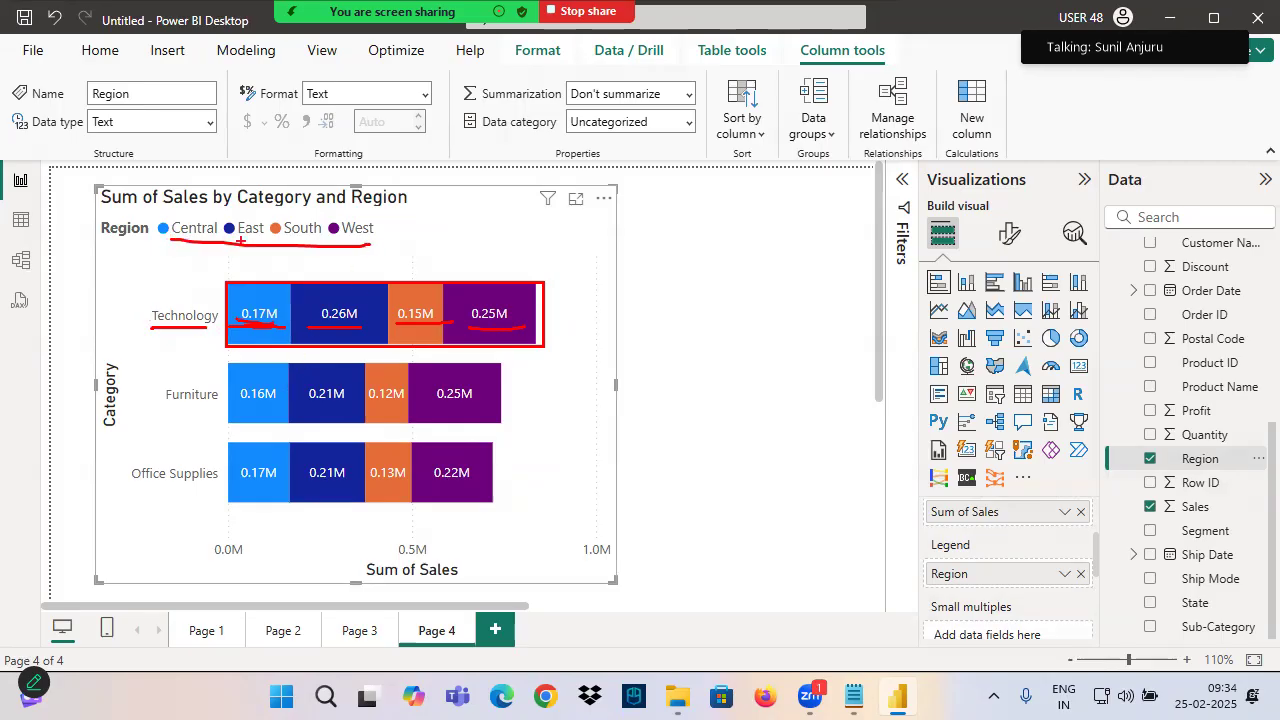
drag(259, 211, 419, 210)
drag(544, 346, 542, 348)
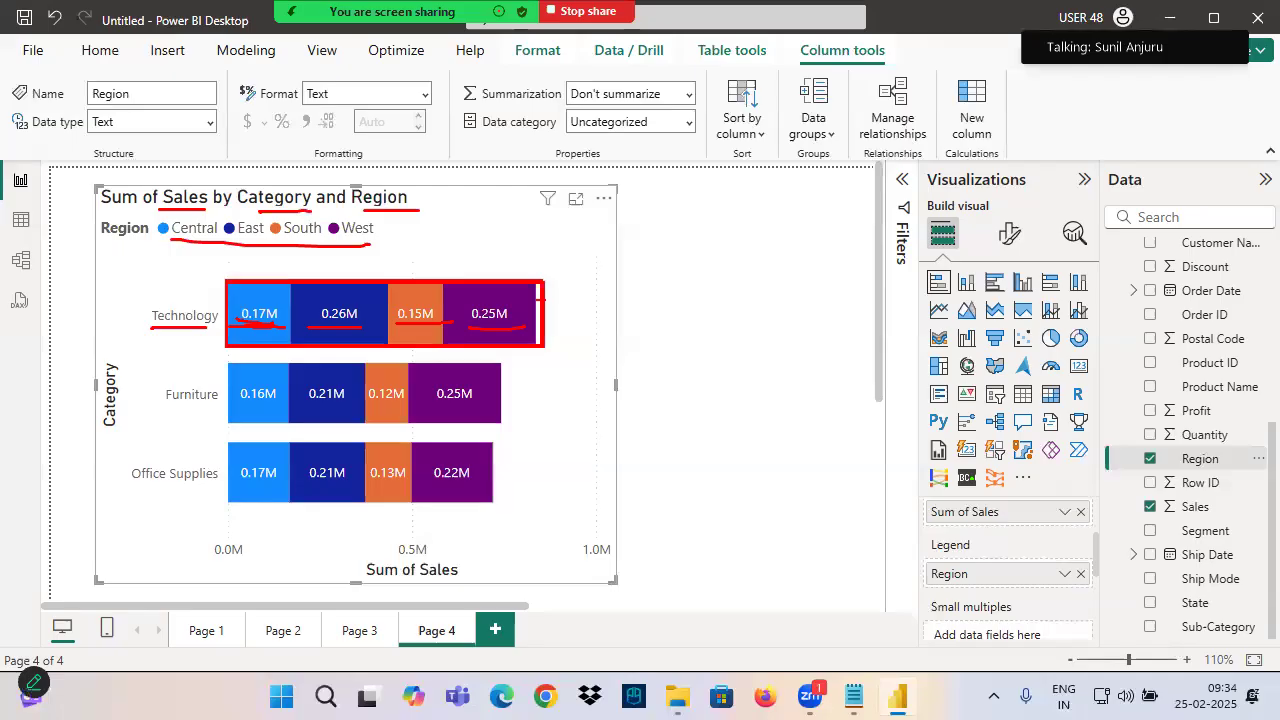
drag(488, 270, 574, 250)
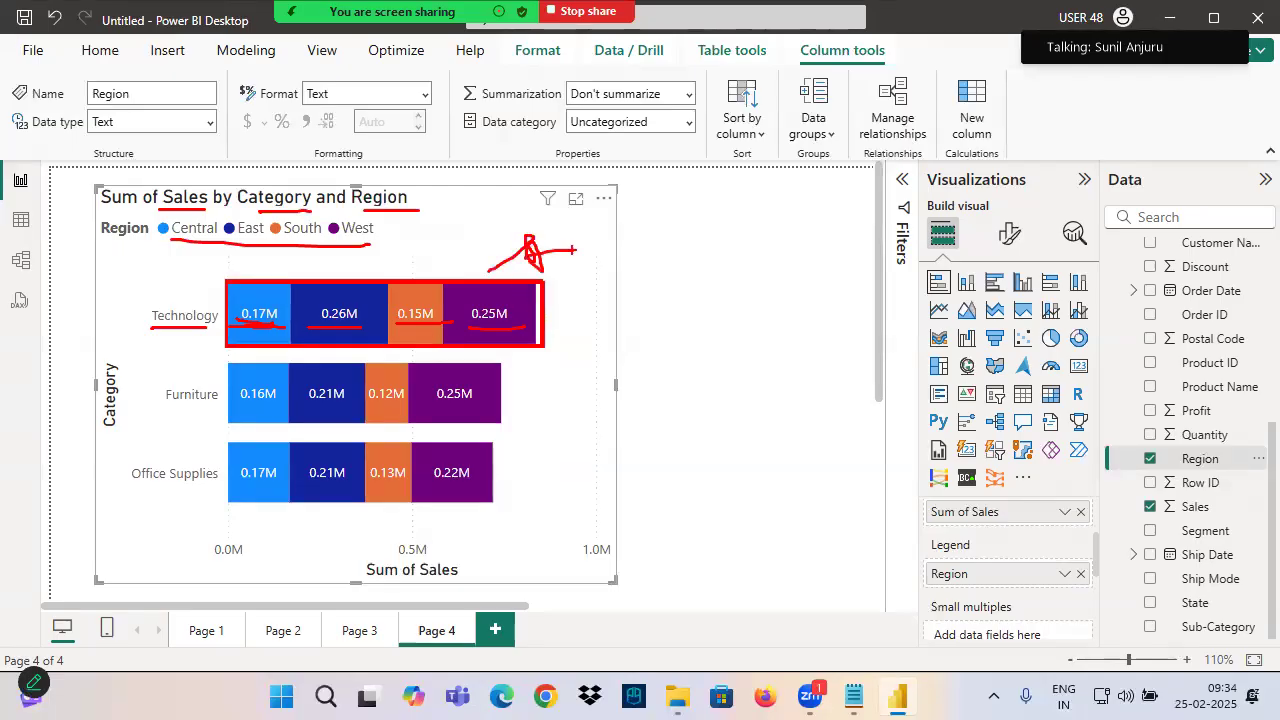
Switch to the class notes and, below the stacked bar chart line, write "In A Single Bar if we Show Multiple Values"
click(855, 696)
click(123, 466)
text(In A Singkl)
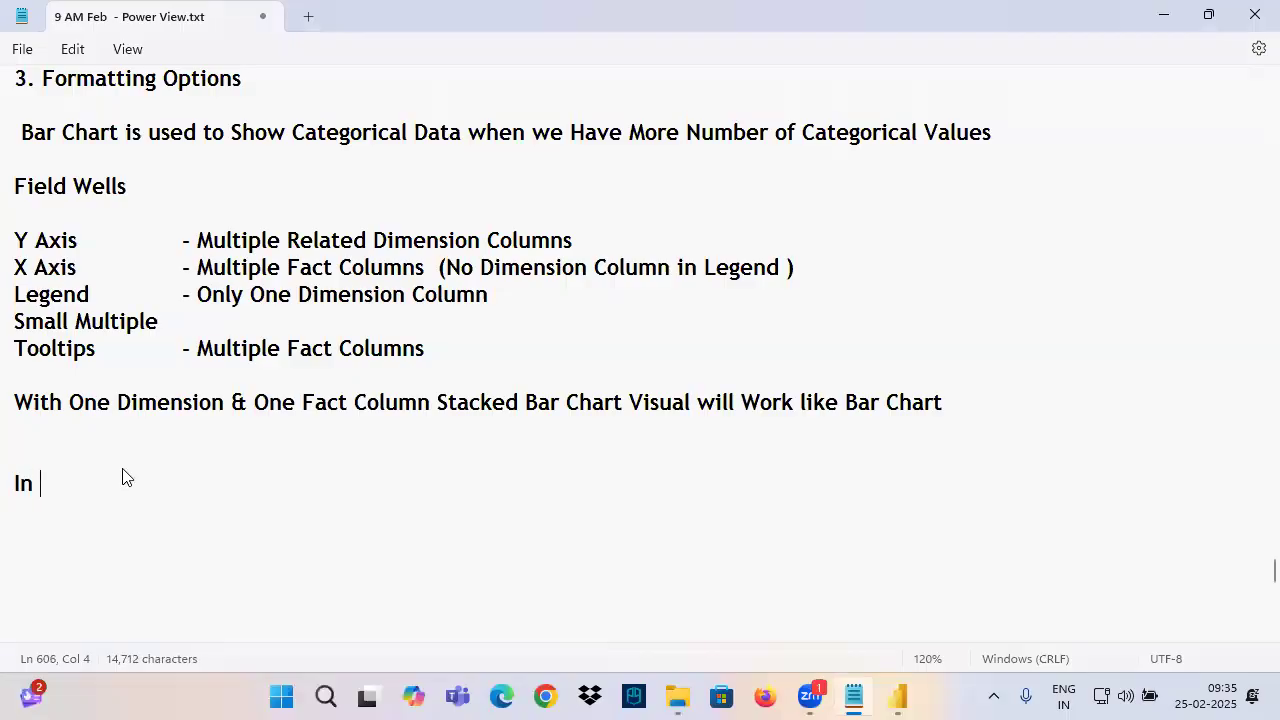
key(BackSpace)
key(BackSpace)
text(le Bar iofg)
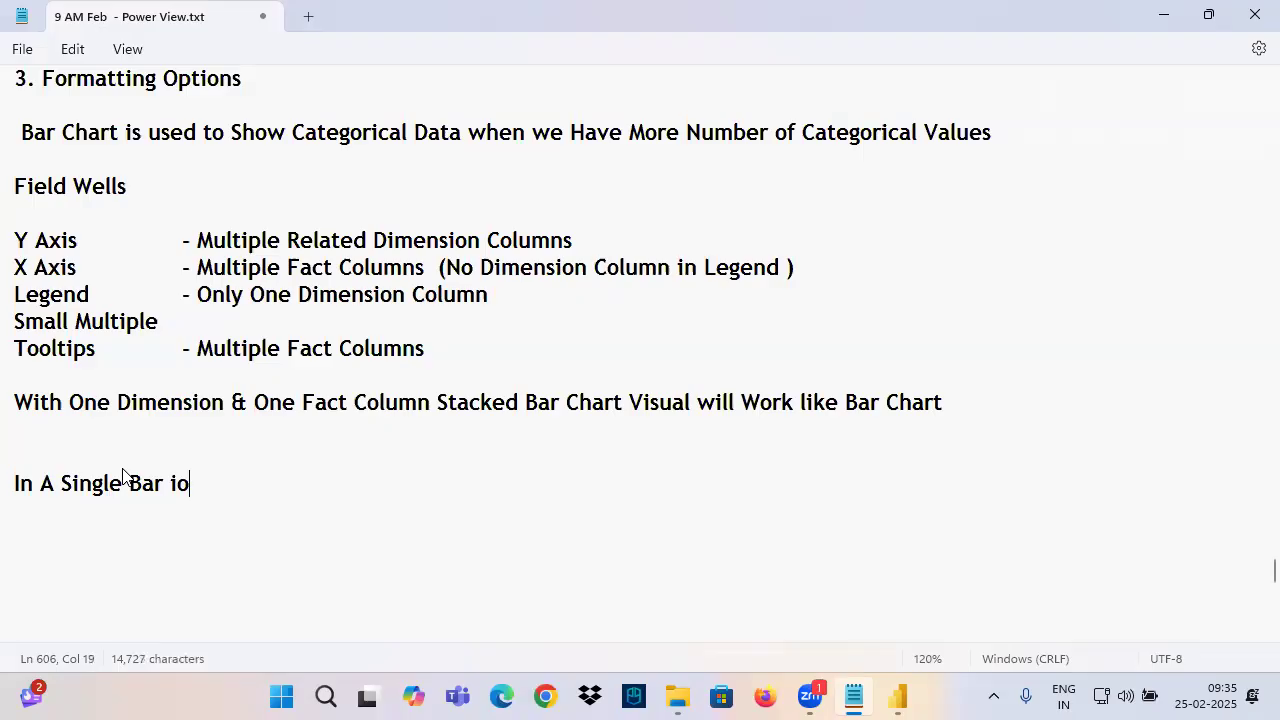
key(BackSpace)
key(BackSpace)
key(BackSpace)
key(BackSpace)
text(f we)
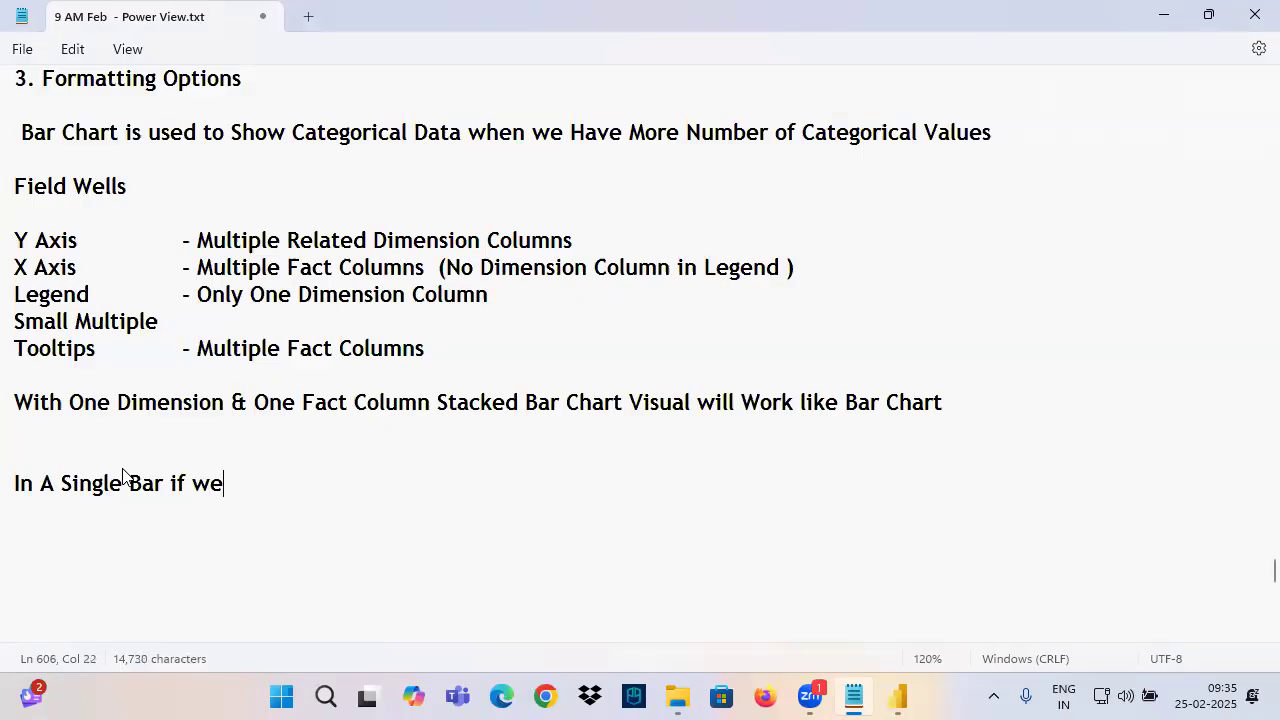
text( Show Mul)
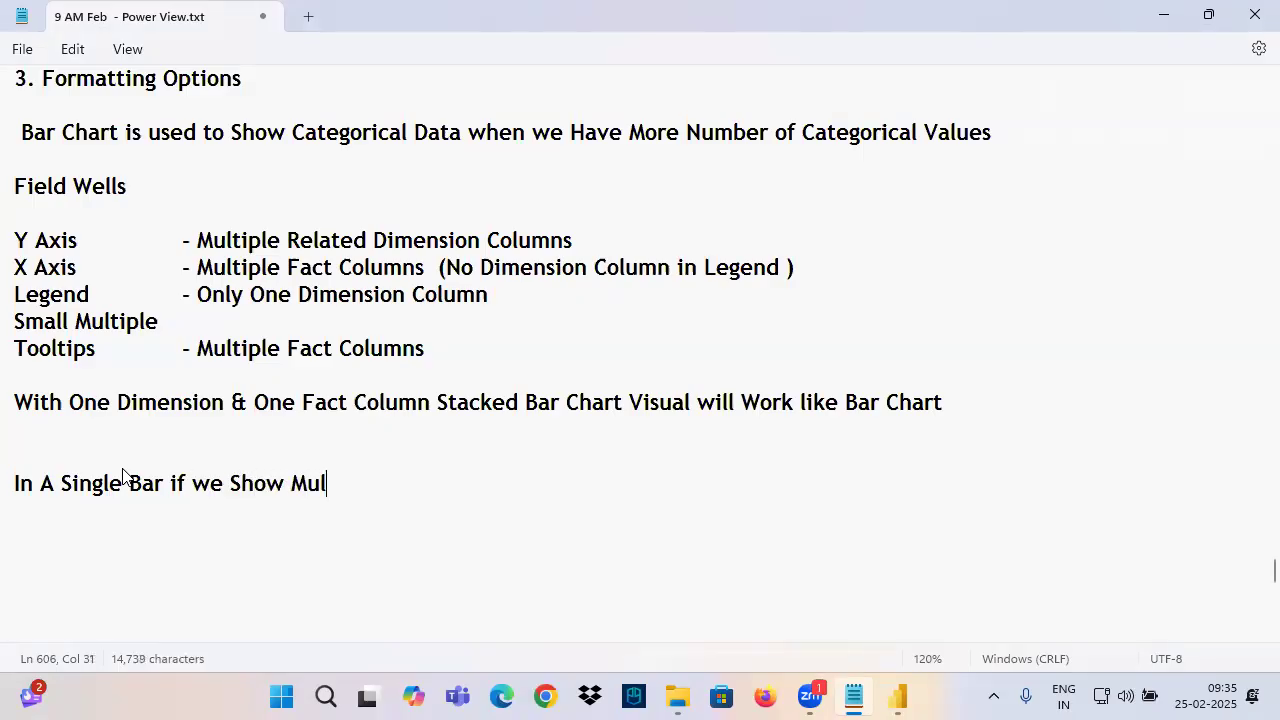
text(tiple Value)
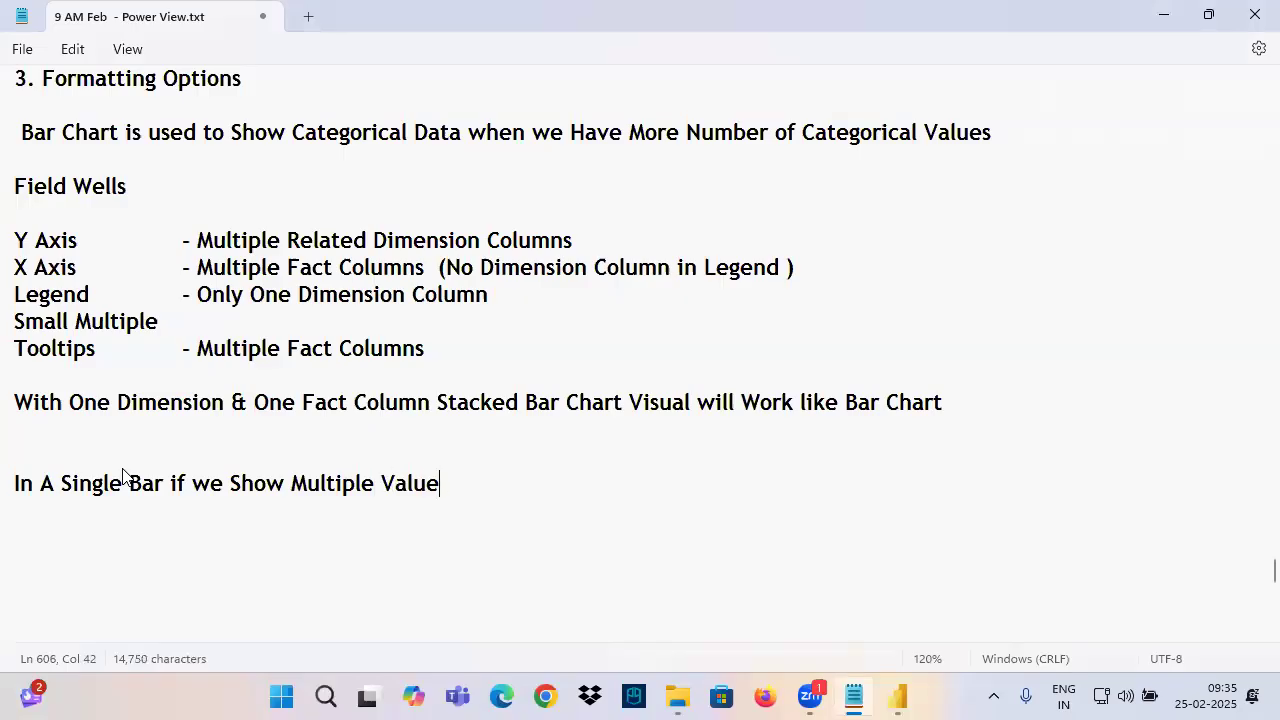
Complete the single-bar sentence with "One on Top of Other we call as Stacked"
text(s we call as Sta)
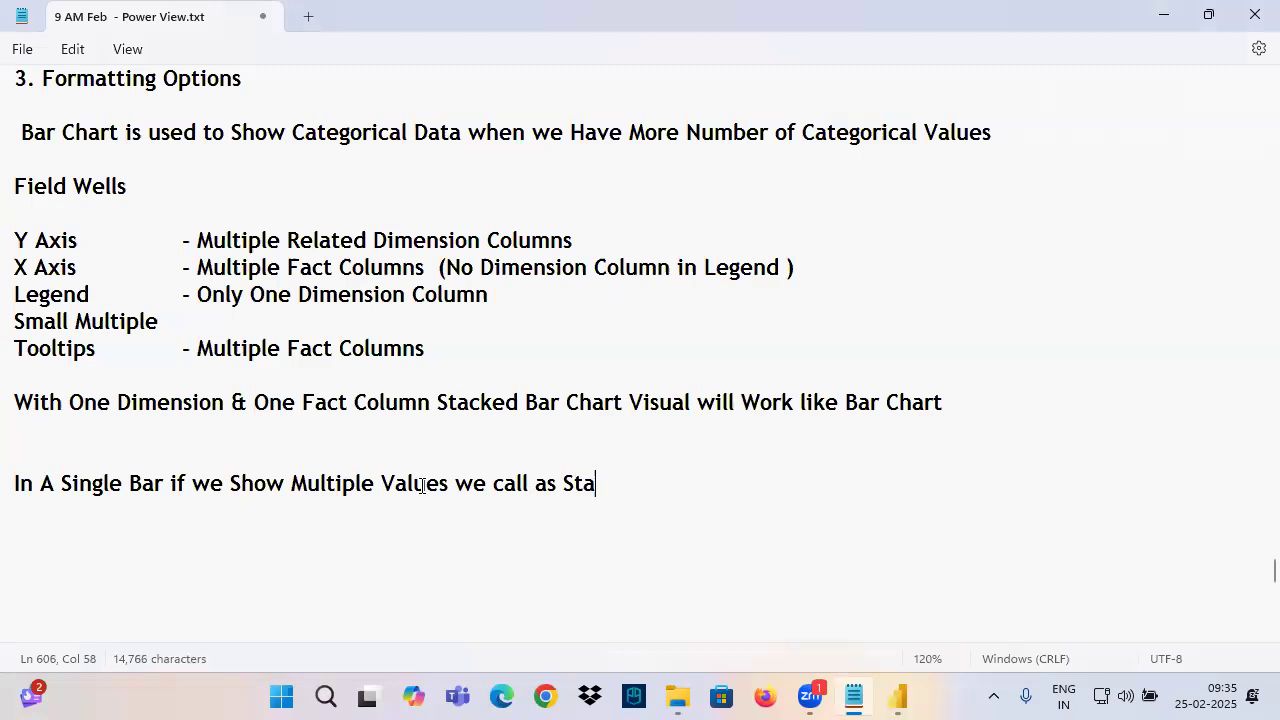
text( One on T)
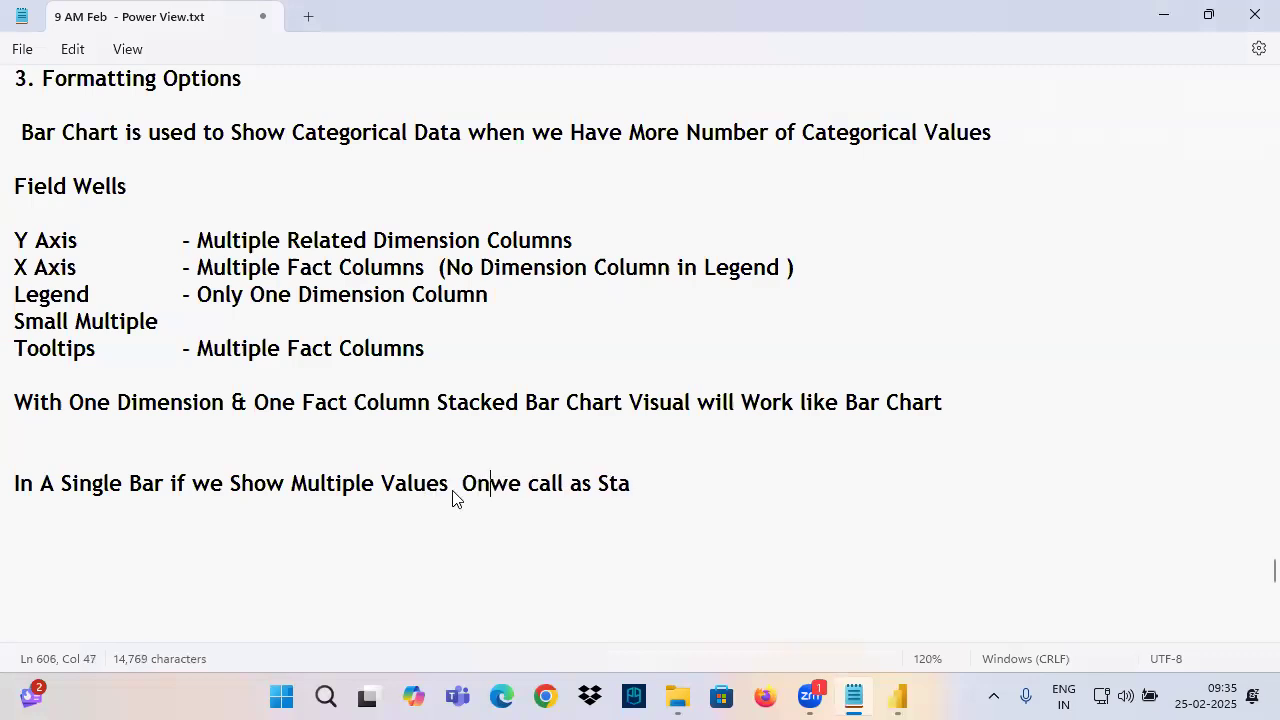
text(op of Oth)
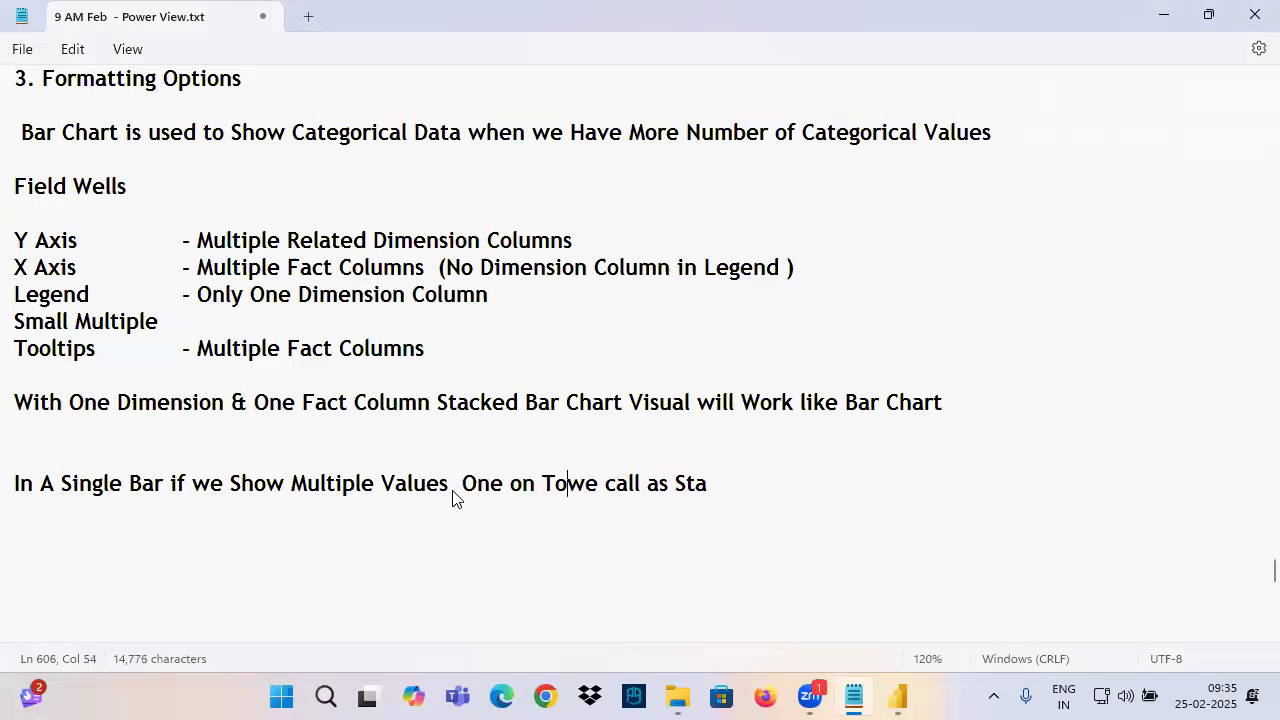
text(er)
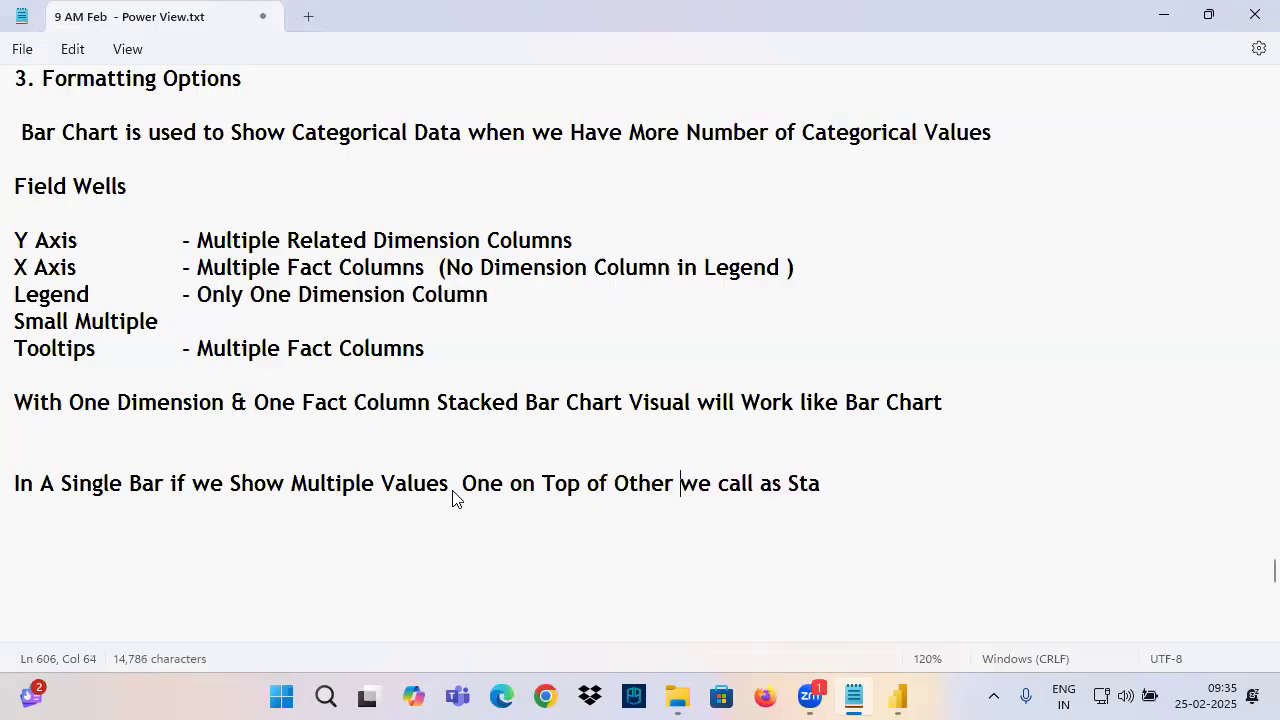
click(834, 484)
text(cked)
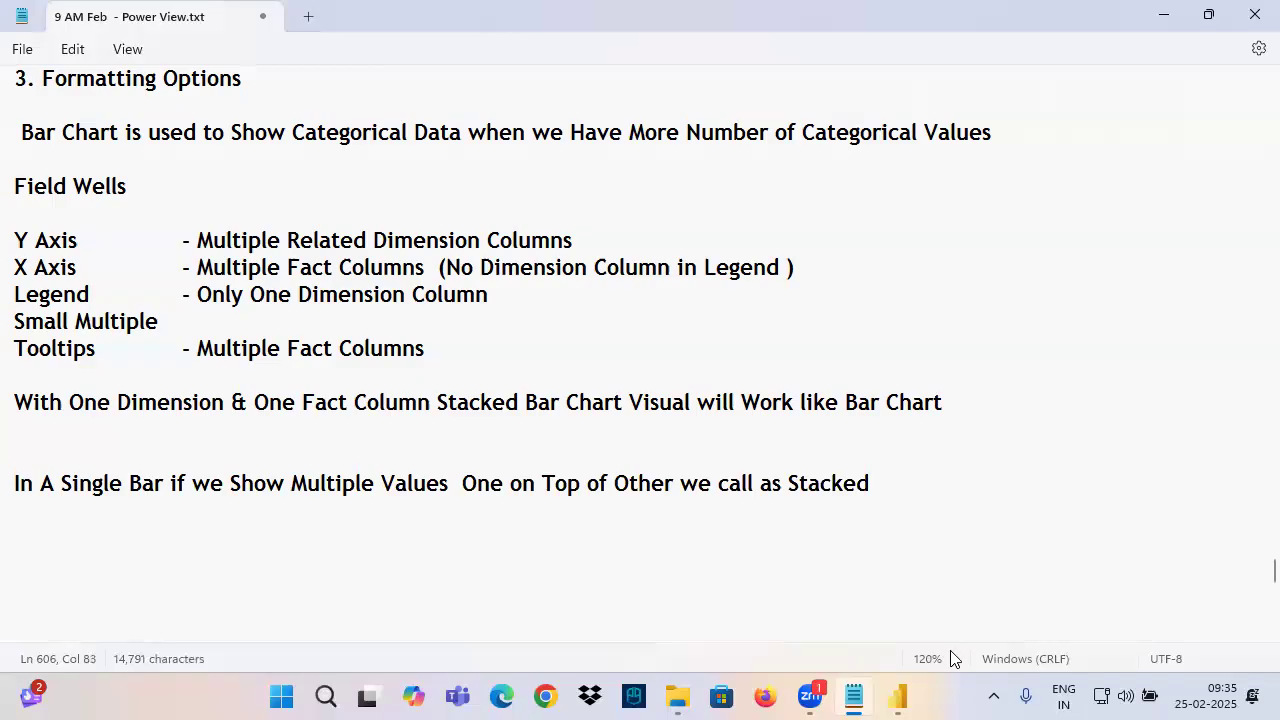
Switch back to Power BI and annotate the Technology bar's region segments and the empty area beyond its end
click(894, 697)
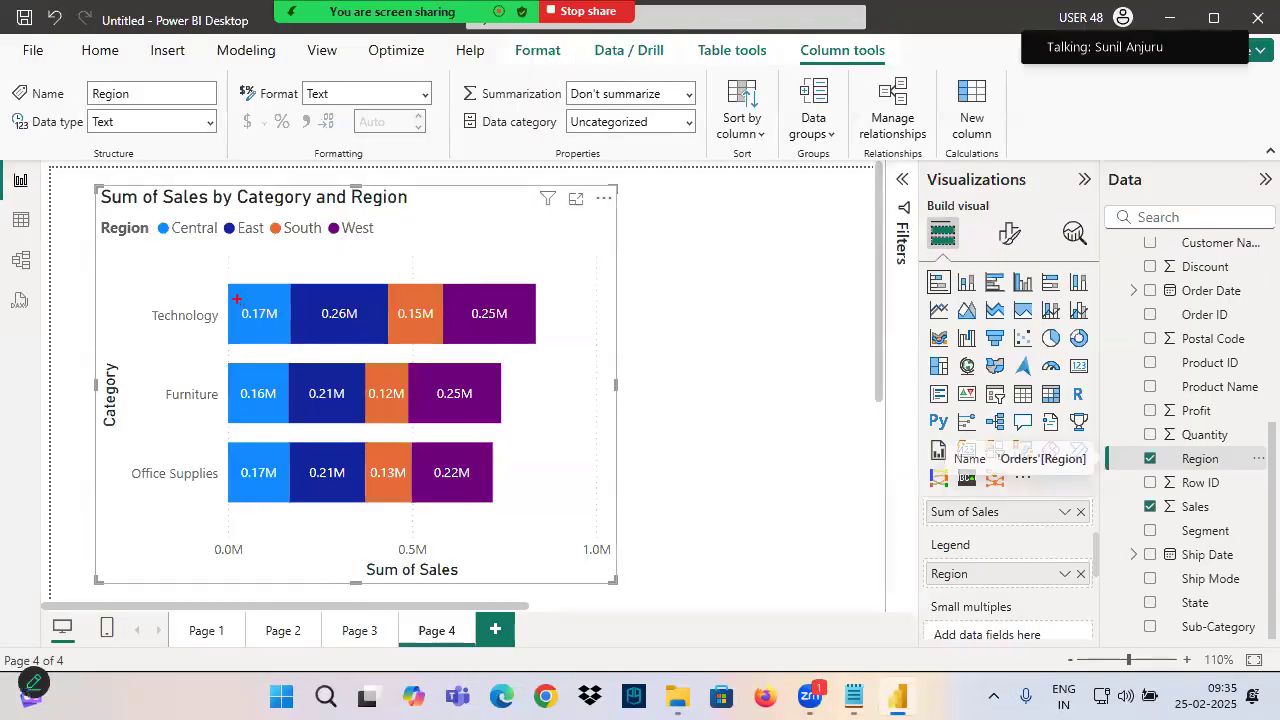
drag(222, 283, 614, 340)
mouse_move(682, 280)
mouse_down()
mouse_move(672, 330)
mouse_move(810, 280)
mouse_up()
drag(242, 337, 528, 334)
drag(540, 244, 540, 318)
mouse_move(542, 290)
mouse_down()
mouse_move(586, 286)
mouse_move(586, 302)
mouse_up()
mouse_move(608, 288)
mouse_down()
mouse_move(604, 306)
mouse_move(652, 307)
mouse_up()
mouse_move(536, 338)
mouse_down()
mouse_move(627, 320)
mouse_move(772, 318)
mouse_up()
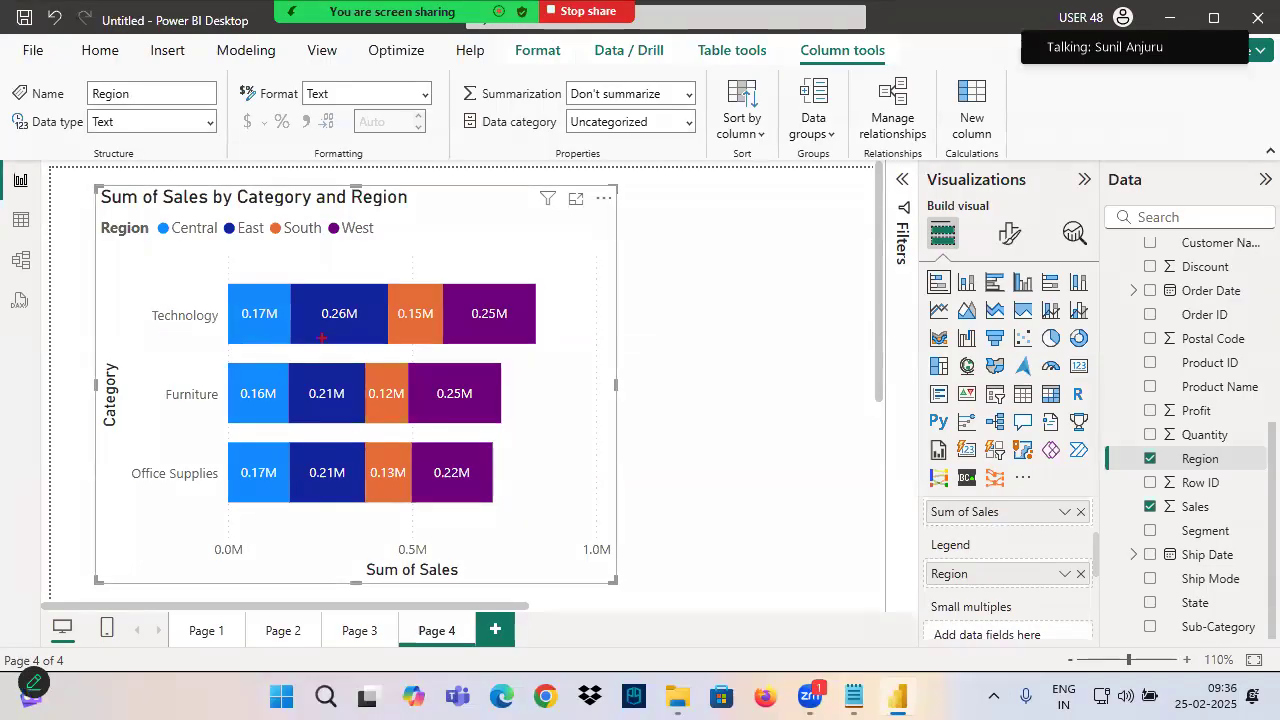
Mark the Technology label and the blank spot after its bar, link them with an arrow, and clear the annotations
mouse_move(569, 290)
mouse_down()
mouse_move(560, 338)
mouse_move(566, 291)
mouse_up()
mouse_move(175, 337)
mouse_down()
mouse_move(149, 328)
mouse_move(222, 326)
mouse_up()
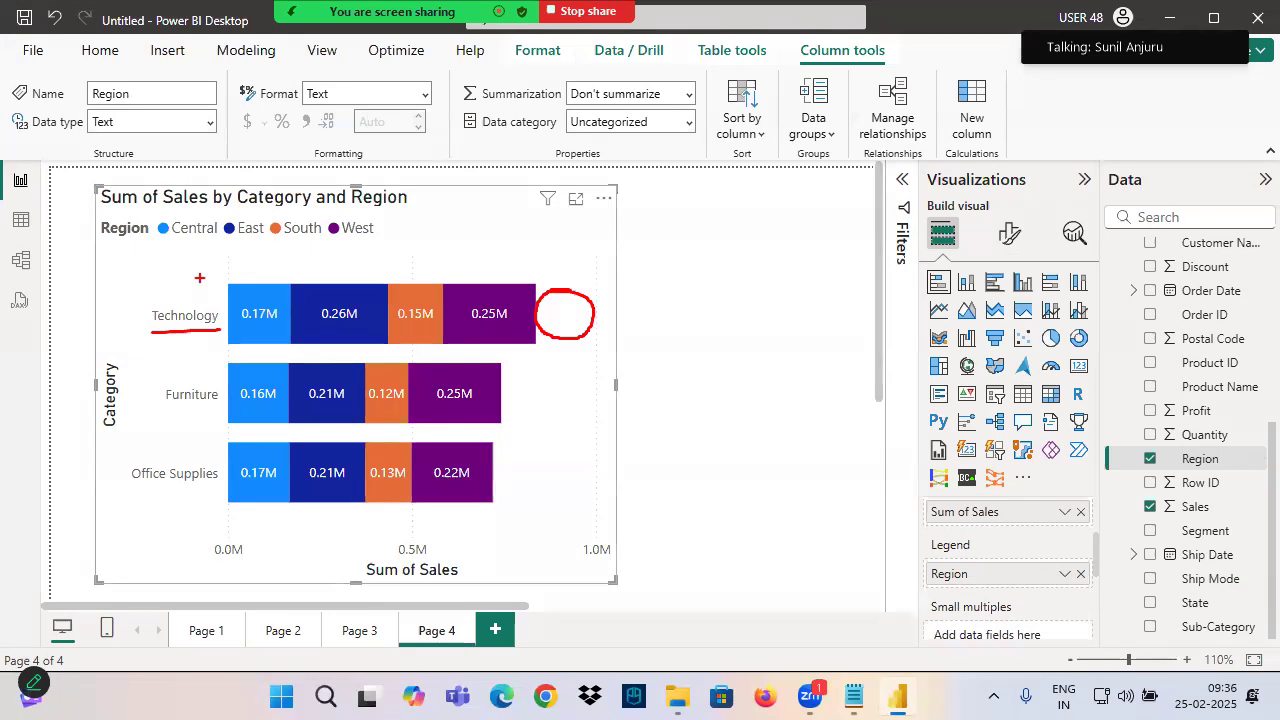
mouse_move(224, 243)
mouse_down()
mouse_move(255, 297)
mouse_move(233, 286)
mouse_move(152, 310)
mouse_move(222, 312)
mouse_move(354, 222)
mouse_move(537, 290)
mouse_up()
drag(537, 290, 519, 284)
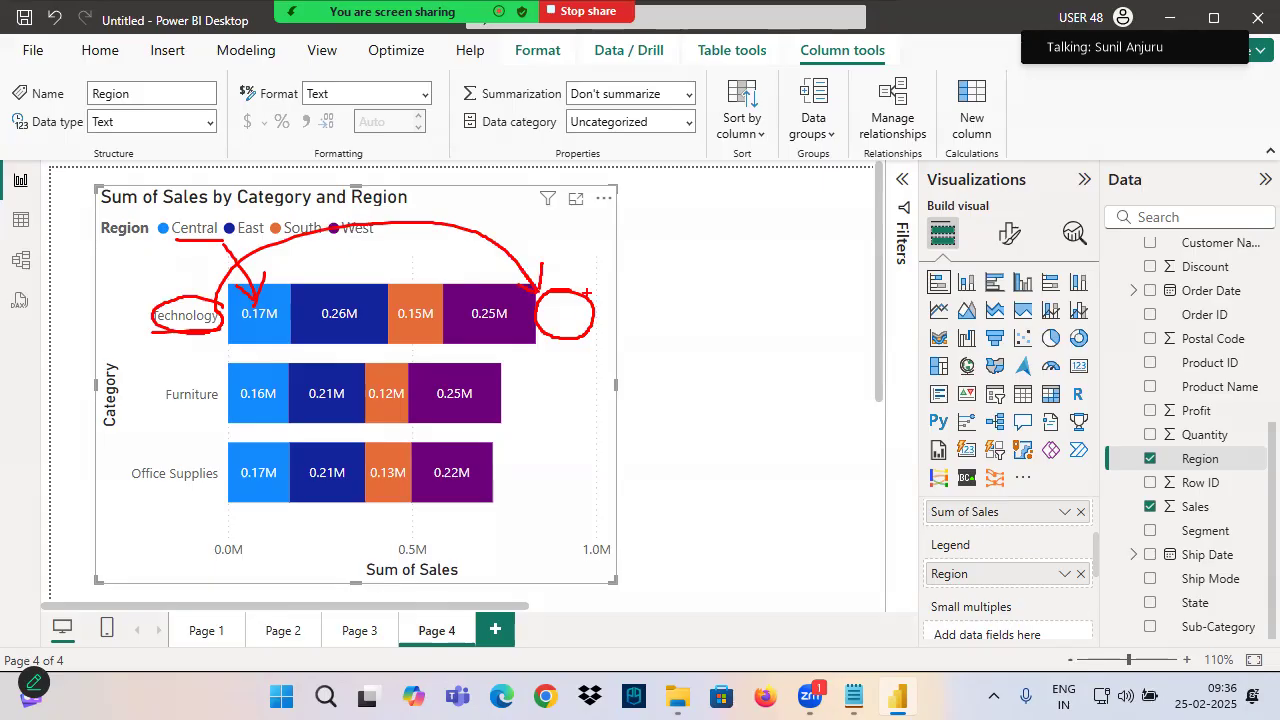
mouse_move(528, 330)
mouse_down()
mouse_move(600, 318)
mouse_move(590, 280)
mouse_up()
drag(154, 335, 272, 334)
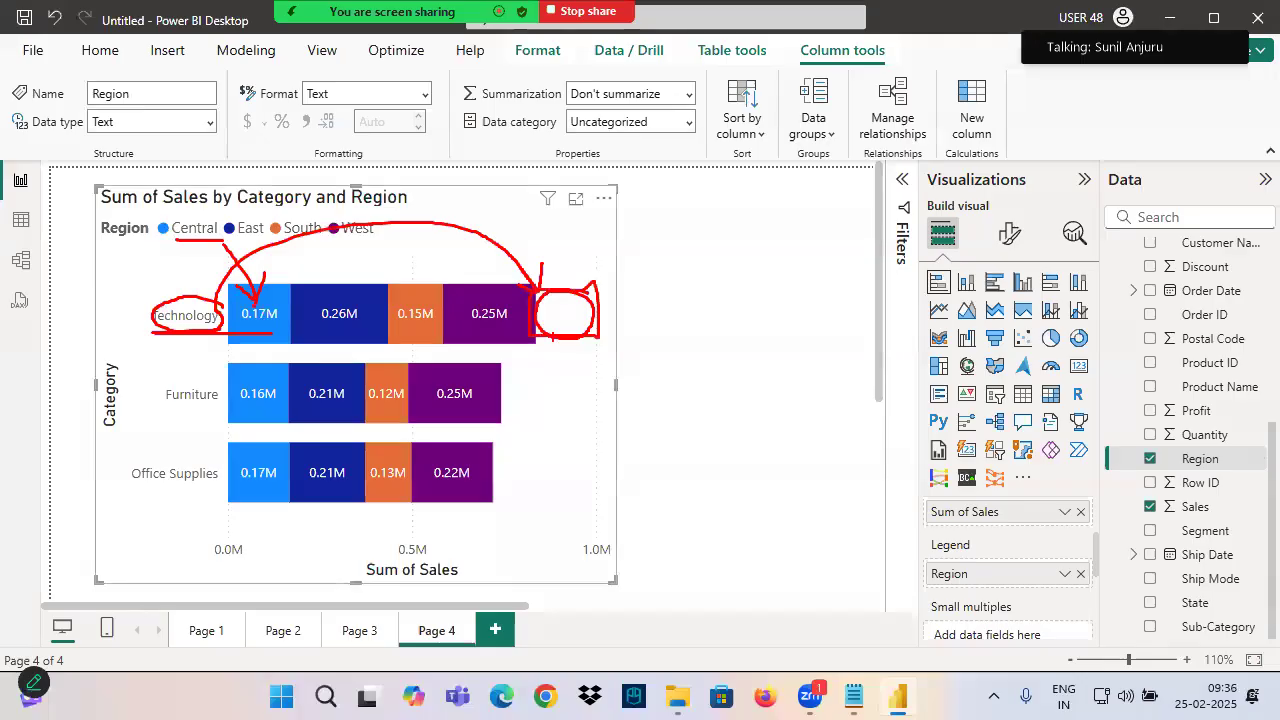
key(alt+s)
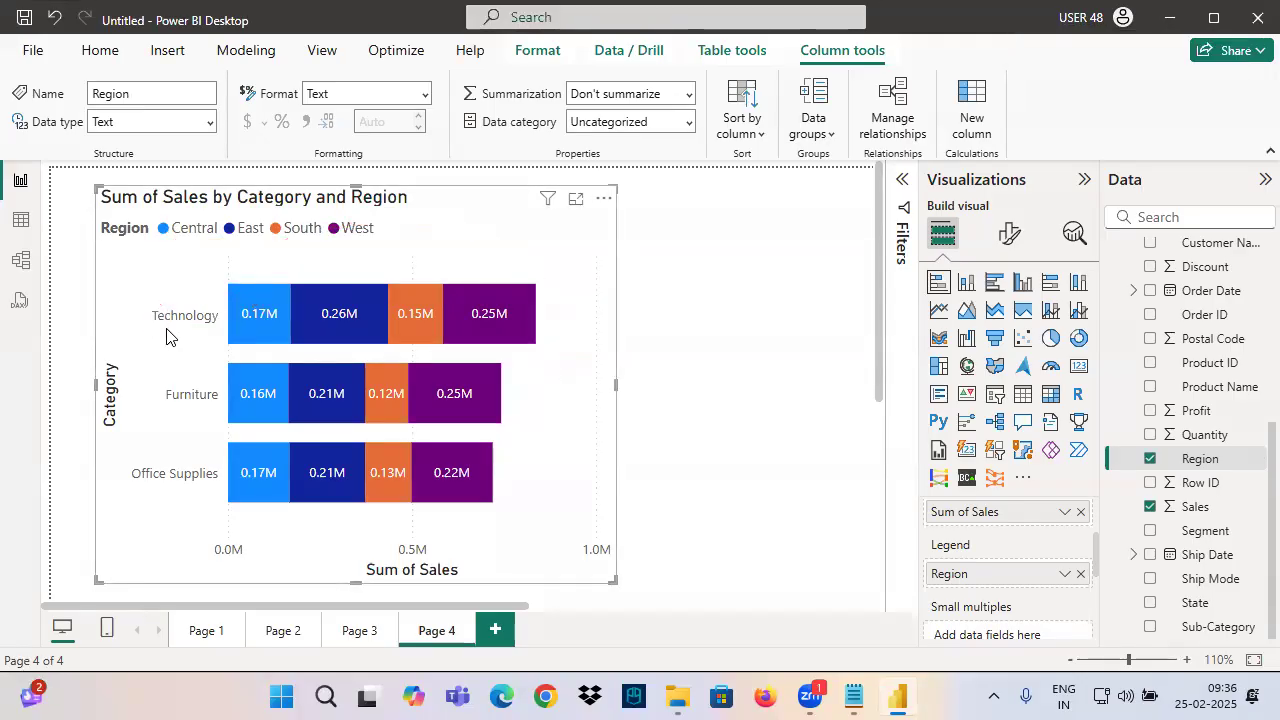
Open the chart's visual formatting options and annotate Data labels, Total labels and the Technology bar's segment values
click(1009, 233)
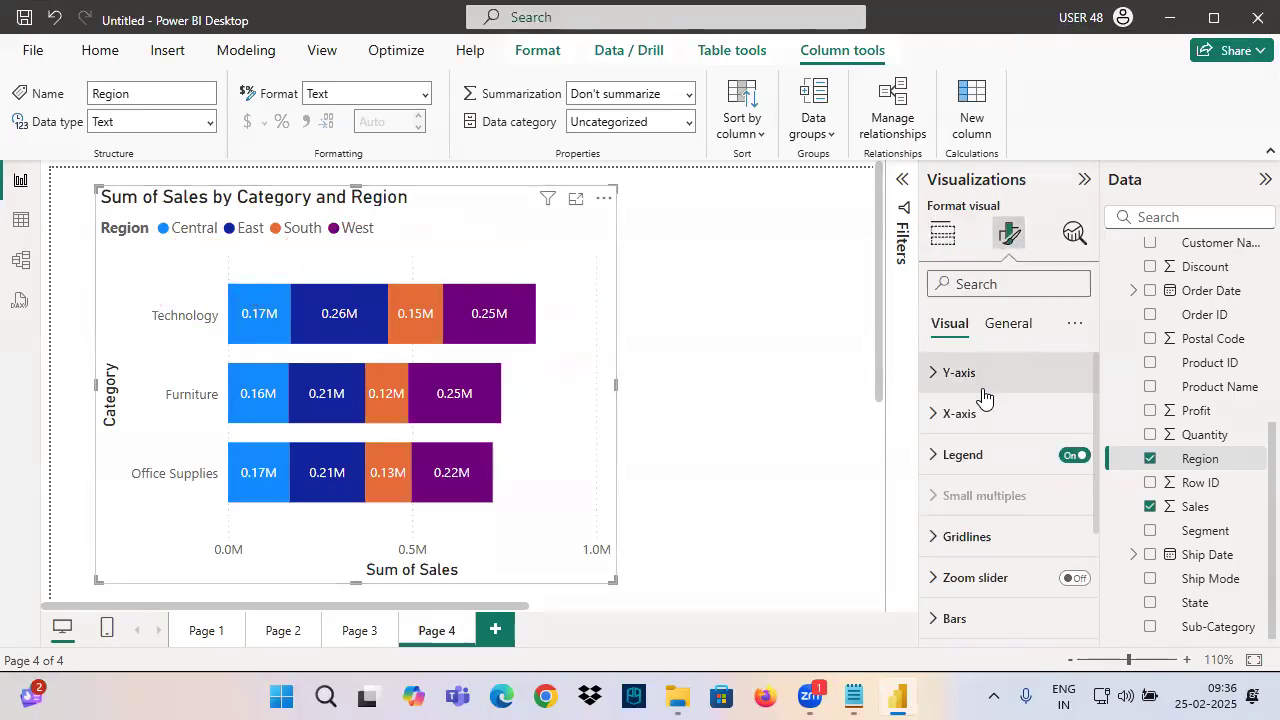
scroll(985, 460, down, 3)
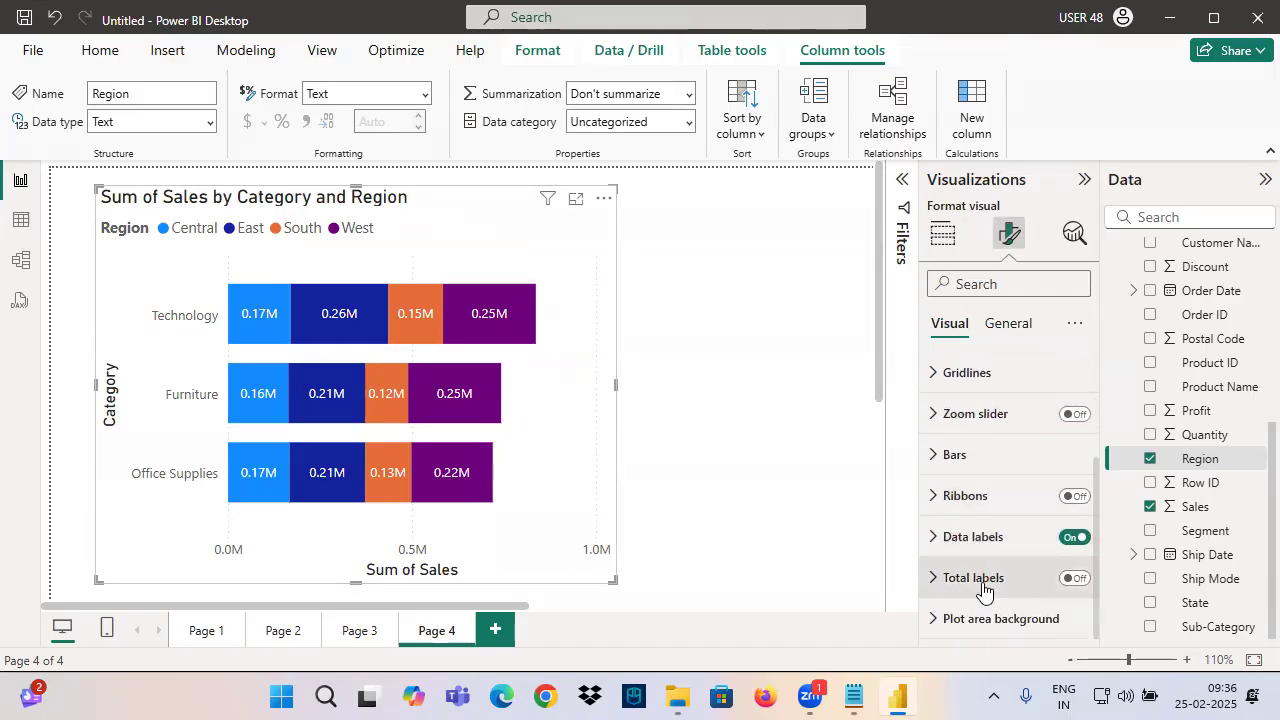
drag(968, 597, 1052, 592)
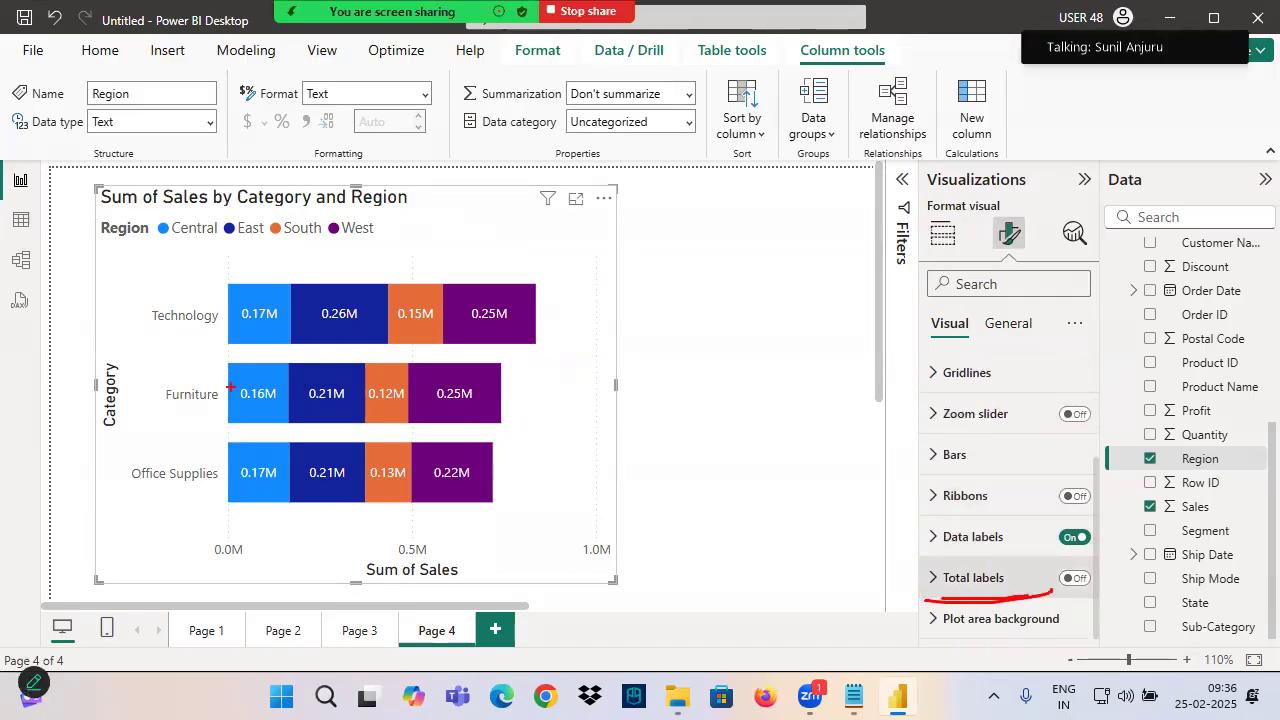
drag(238, 342, 381, 328)
drag(404, 328, 493, 325)
mouse_move(952, 552)
mouse_down()
mouse_move(1022, 543)
mouse_move(875, 528)
mouse_move(990, 541)
mouse_up()
drag(236, 295, 508, 334)
mouse_move(952, 588)
mouse_down()
mouse_move(1012, 558)
mouse_move(1000, 596)
mouse_up()
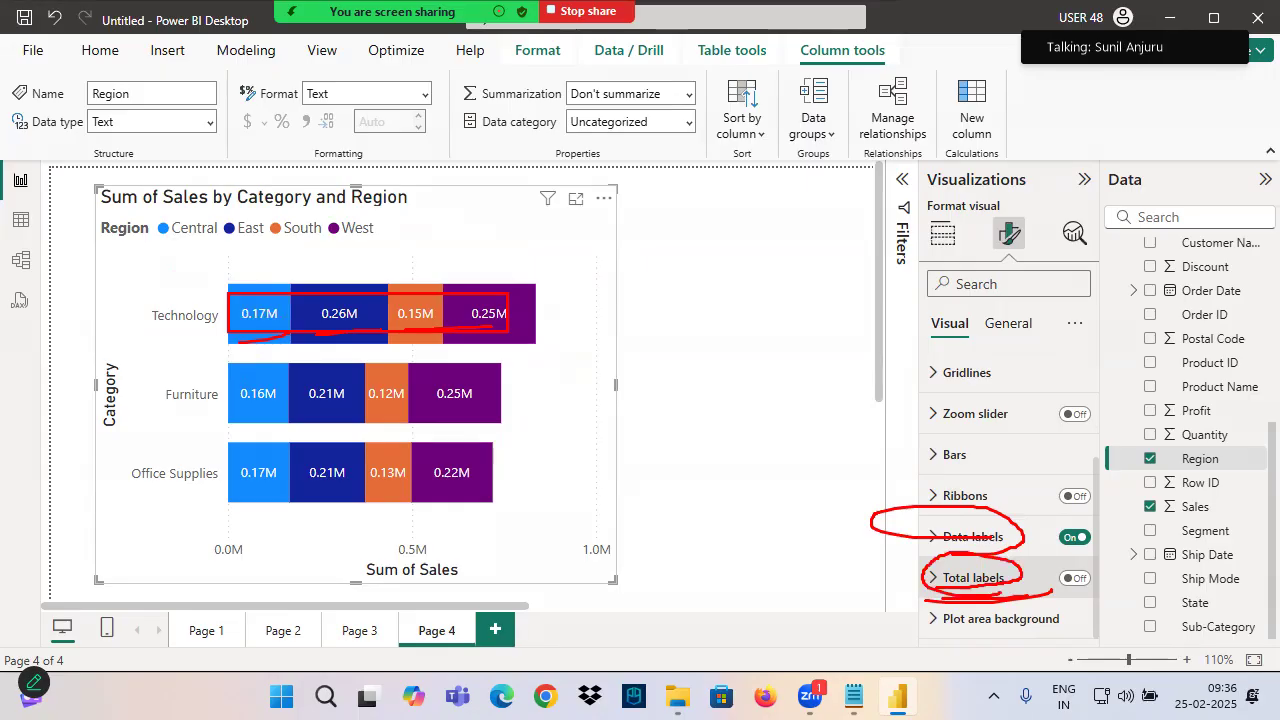
Turn on Total labels for the stacked bar chart, mark the Technology and Furniture totals, and clear the annotations
click(1073, 578)
mouse_move(557, 336)
mouse_down()
mouse_move(612, 335)
mouse_move(555, 305)
mouse_move(635, 302)
mouse_up()
drag(155, 325, 222, 323)
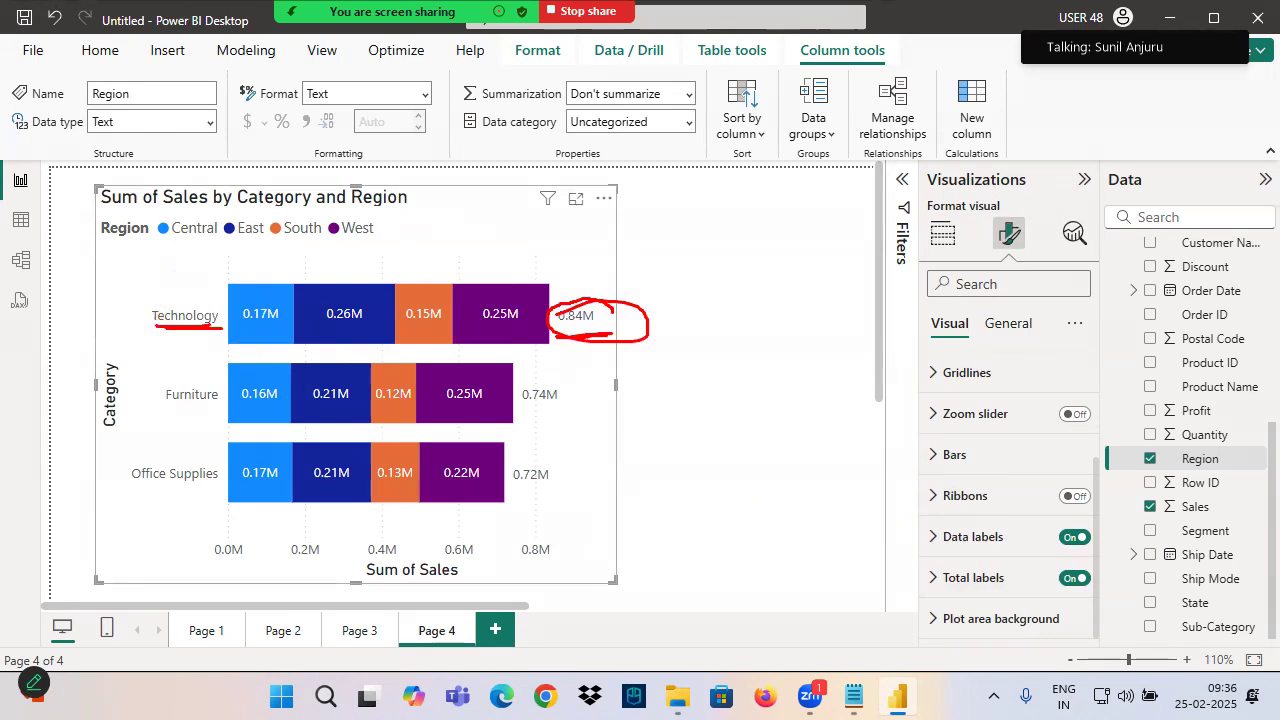
drag(529, 411, 595, 410)
drag(162, 411, 226, 408)
key(Escape)
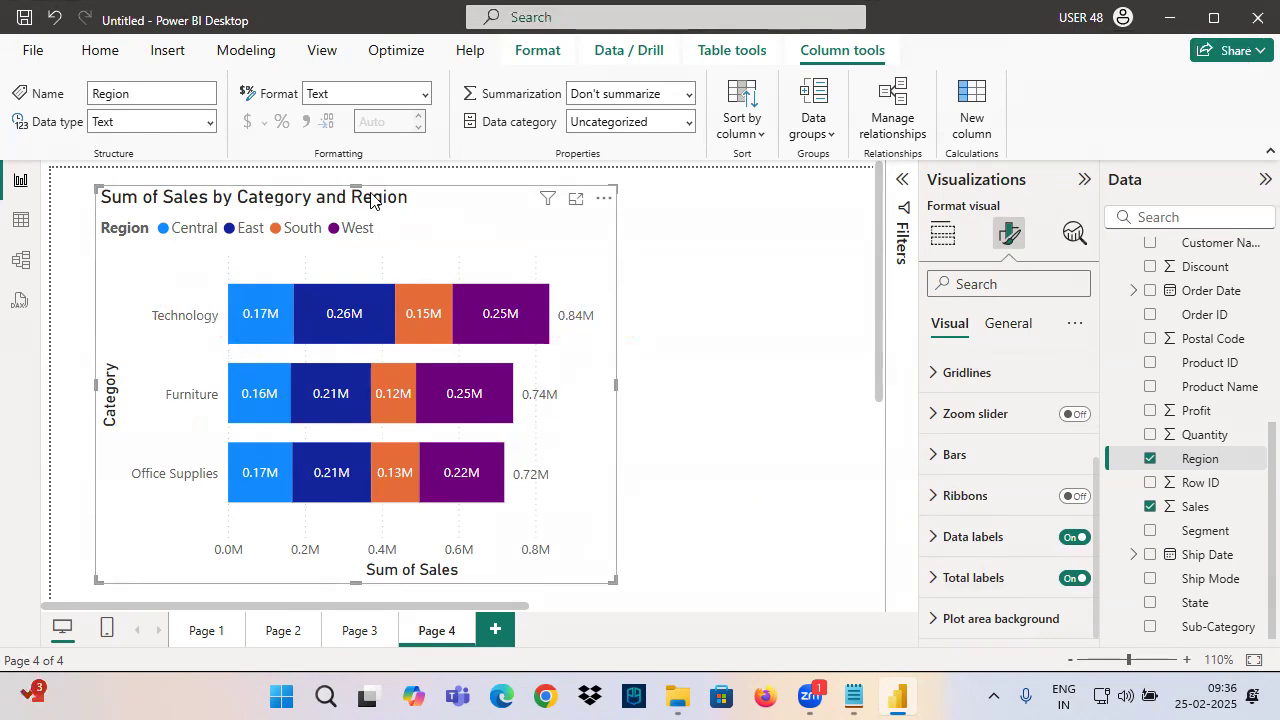
mouse_move(153, 332)
mouse_down()
mouse_move(570, 280)
mouse_move(588, 266)
mouse_up()
key(Escape)
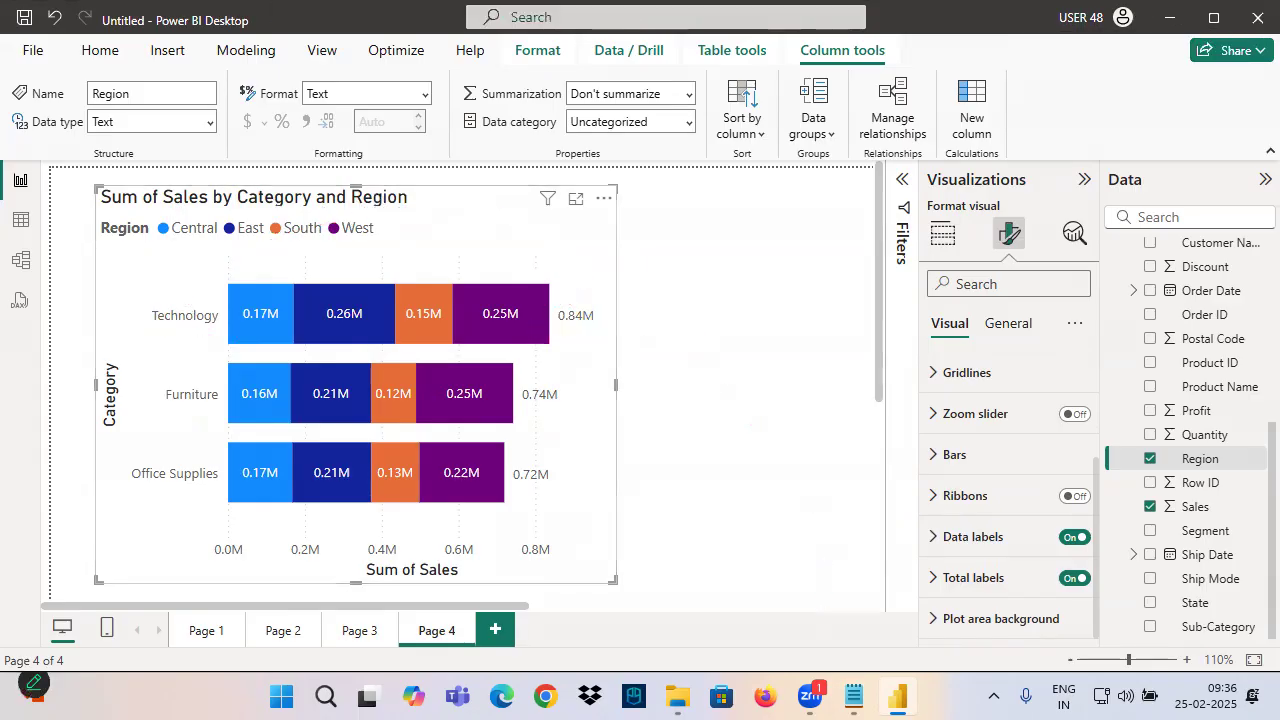
Return to the class notes, highlight the Small Multiple line under Field Wells, and add an aligned dash after it
click(854, 697)
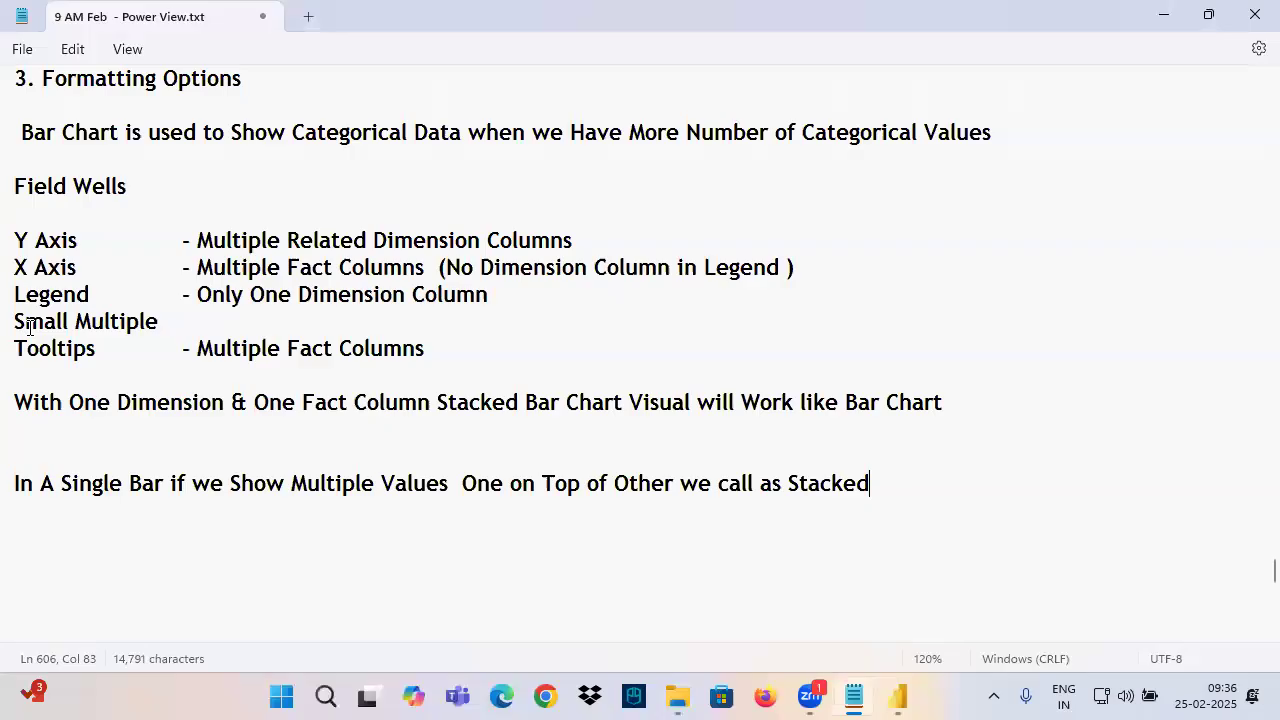
drag(14, 240, 471, 366)
click(190, 322)
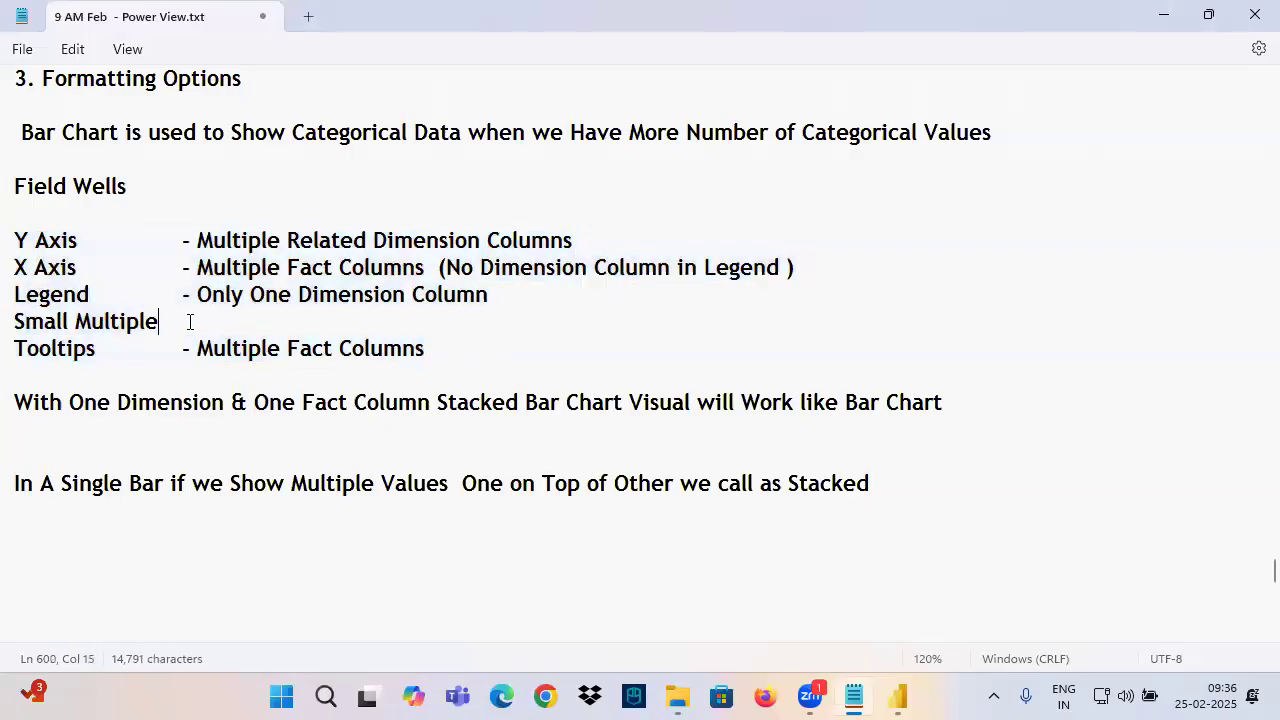
drag(14, 323, 166, 322)
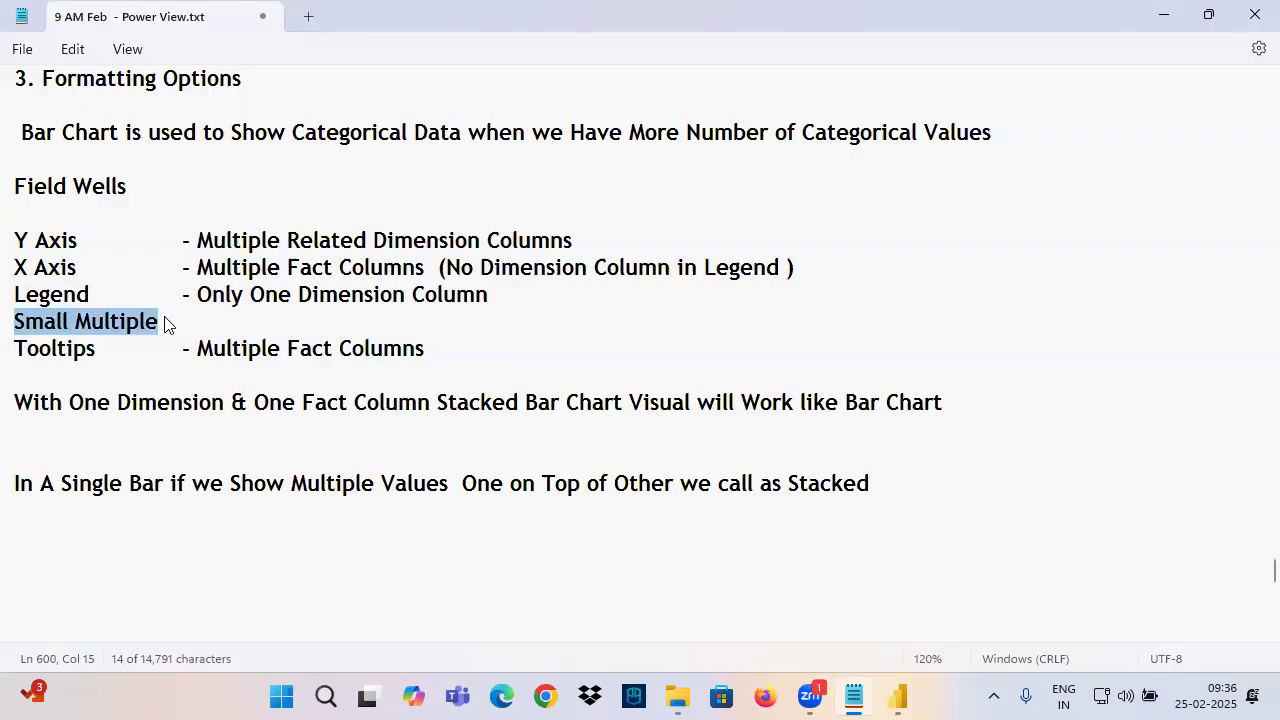
click(163, 323)
drag(163, 323, 14, 323)
click(162, 321)
key(Tab)
text(-)
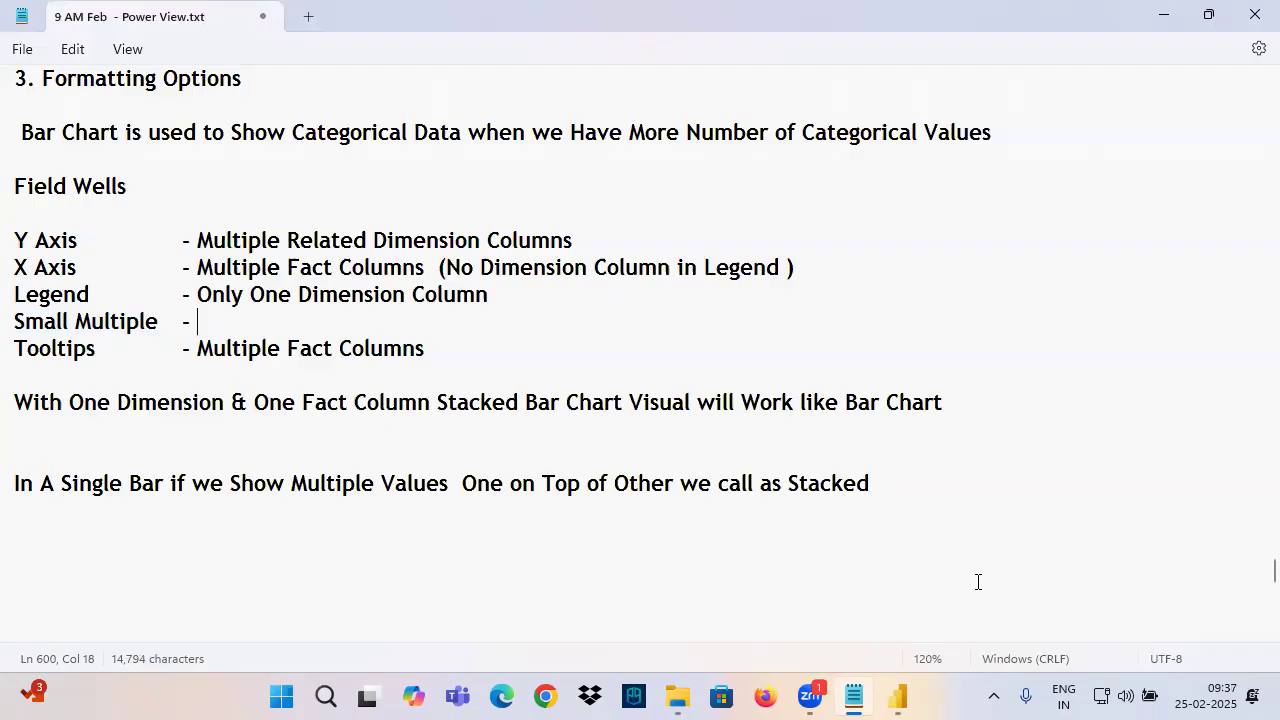
Add a new report page in Power BI, and return to the notes to enter "Dimension Column" for Small Multiple
click(895, 697)
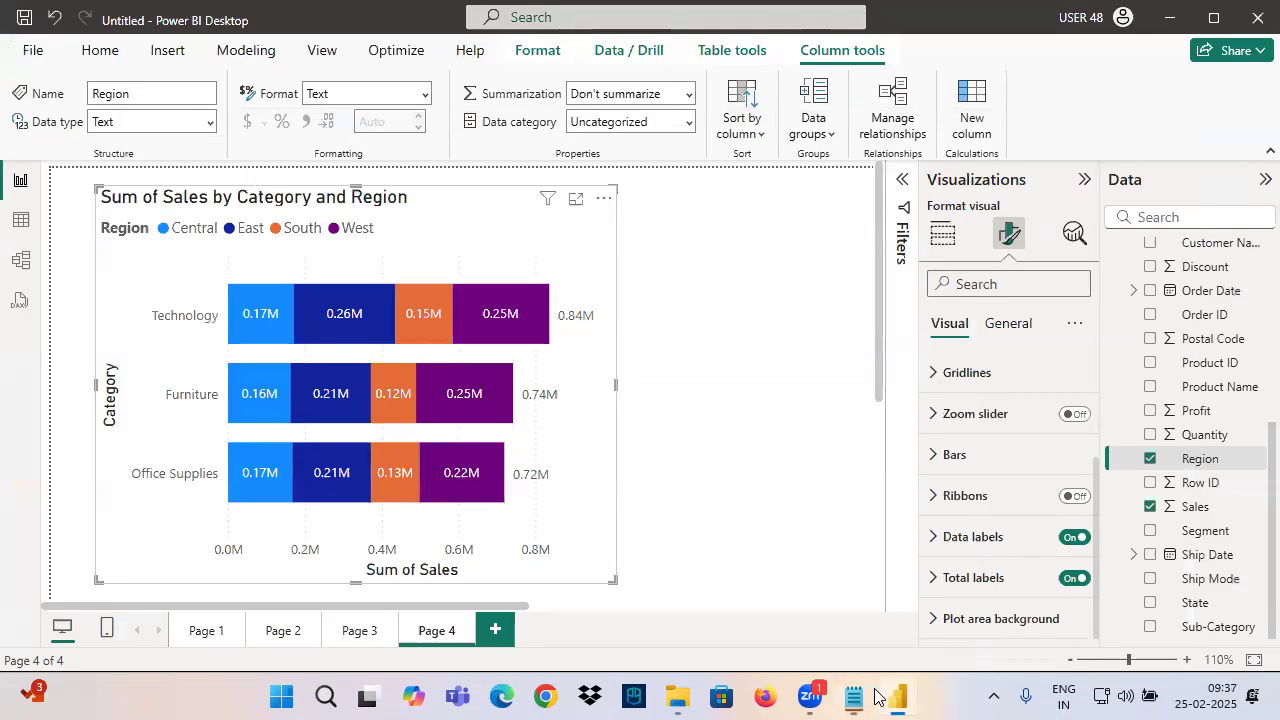
click(508, 638)
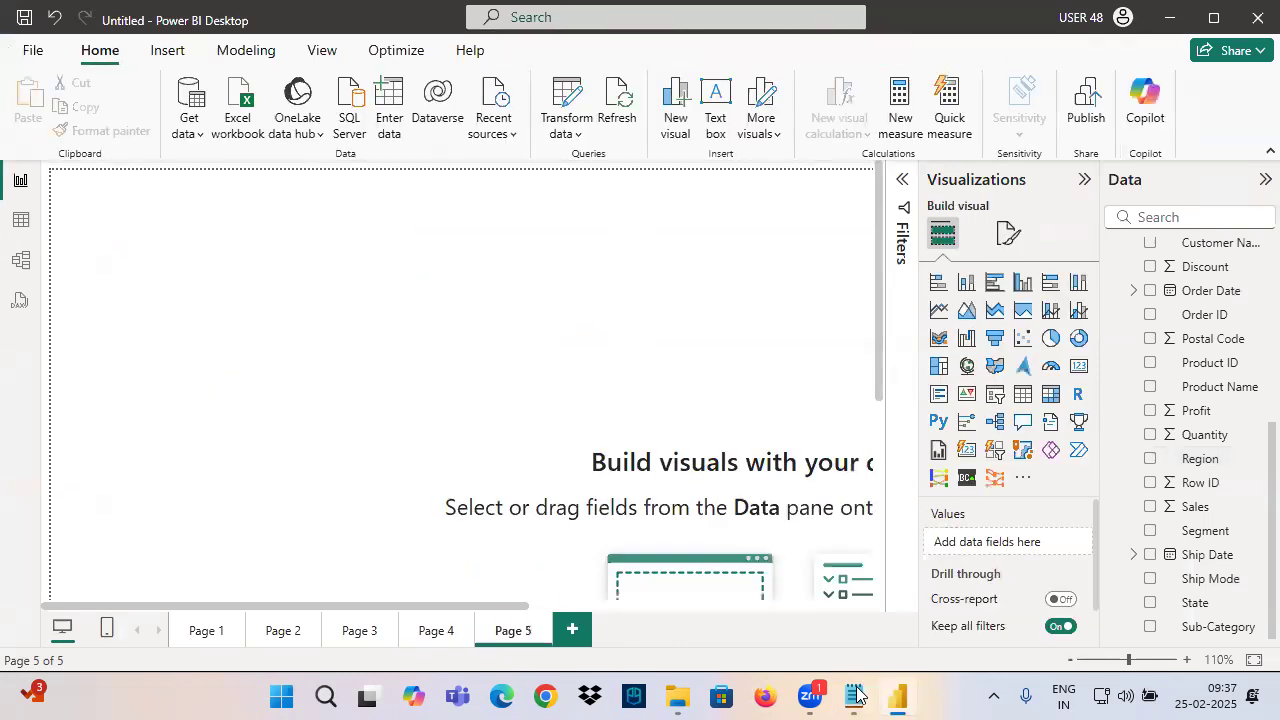
click(855, 696)
text(Dimension Column)
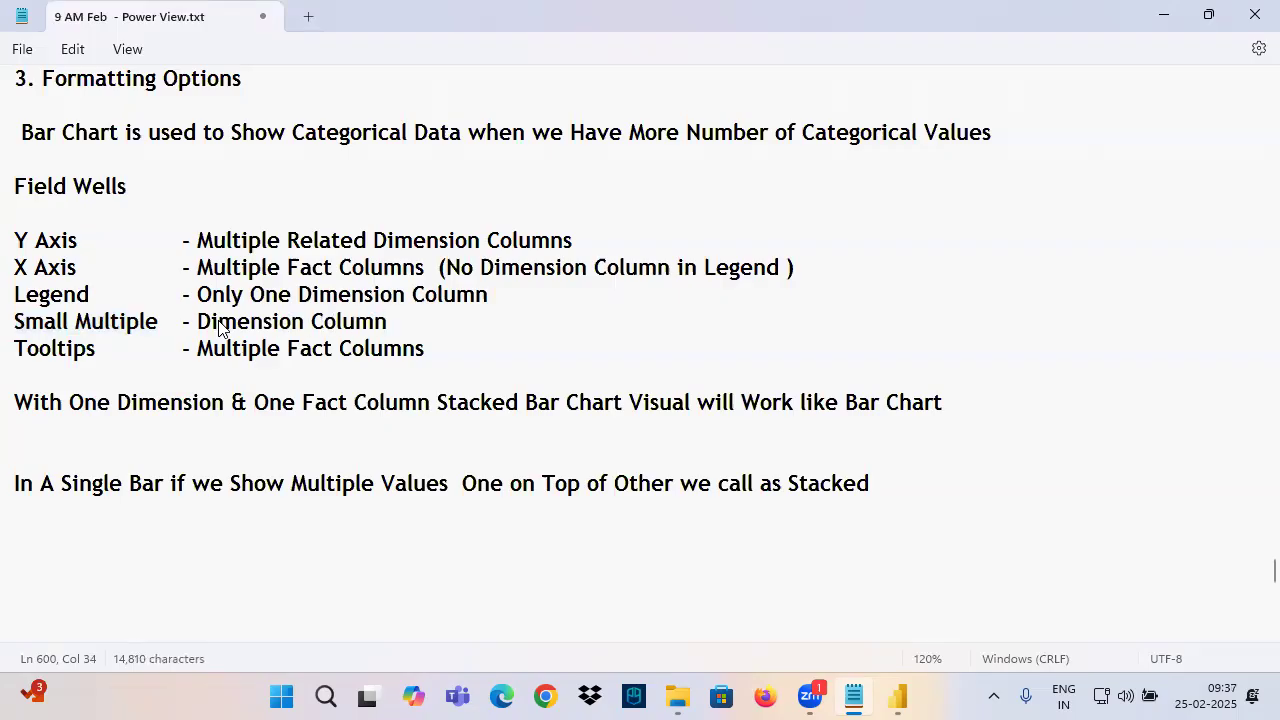
Switch back to Power BI, insert a stacked bar chart on Page 5, and enlarge it toward the page's upper-left corner
click(897, 696)
click(938, 282)
drag(134, 346, 508, 426)
drag(434, 250, 78, 183)
Assign the Orders table's Category field to the new chart's Y-axis and Sales to its X-axis
scroll(1208, 430, up, 5)
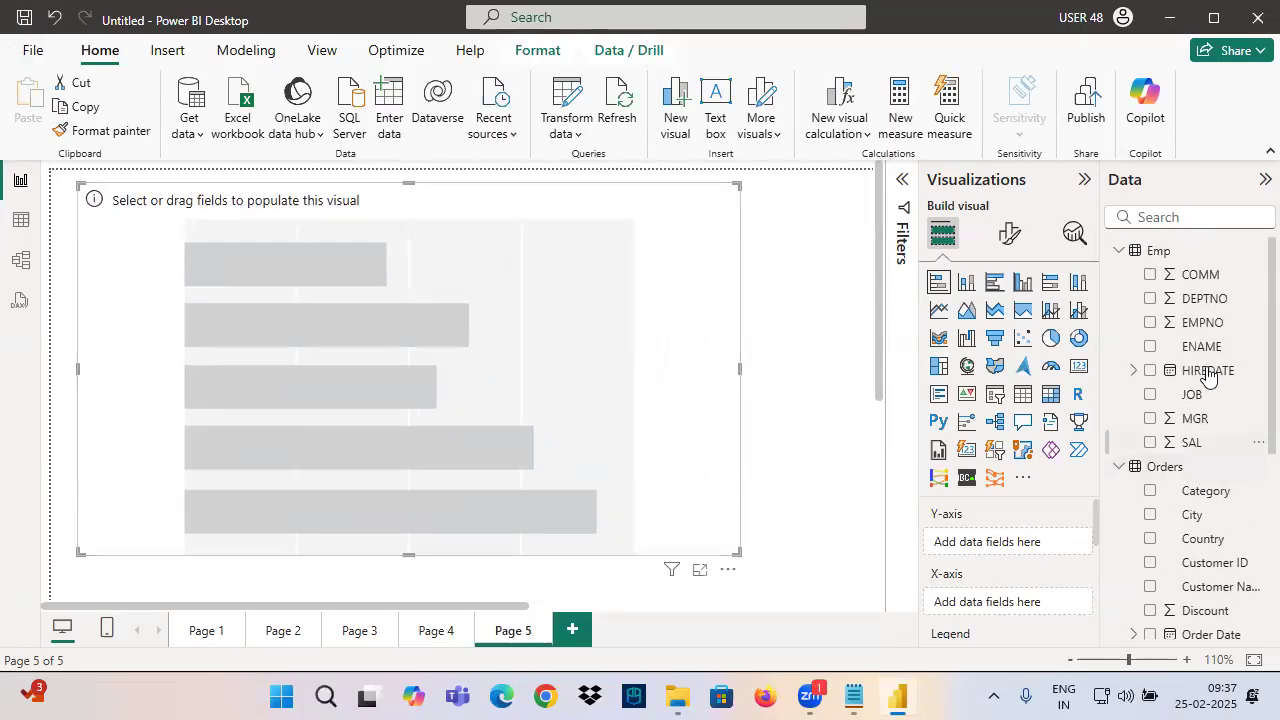
drag(1206, 491, 1040, 541)
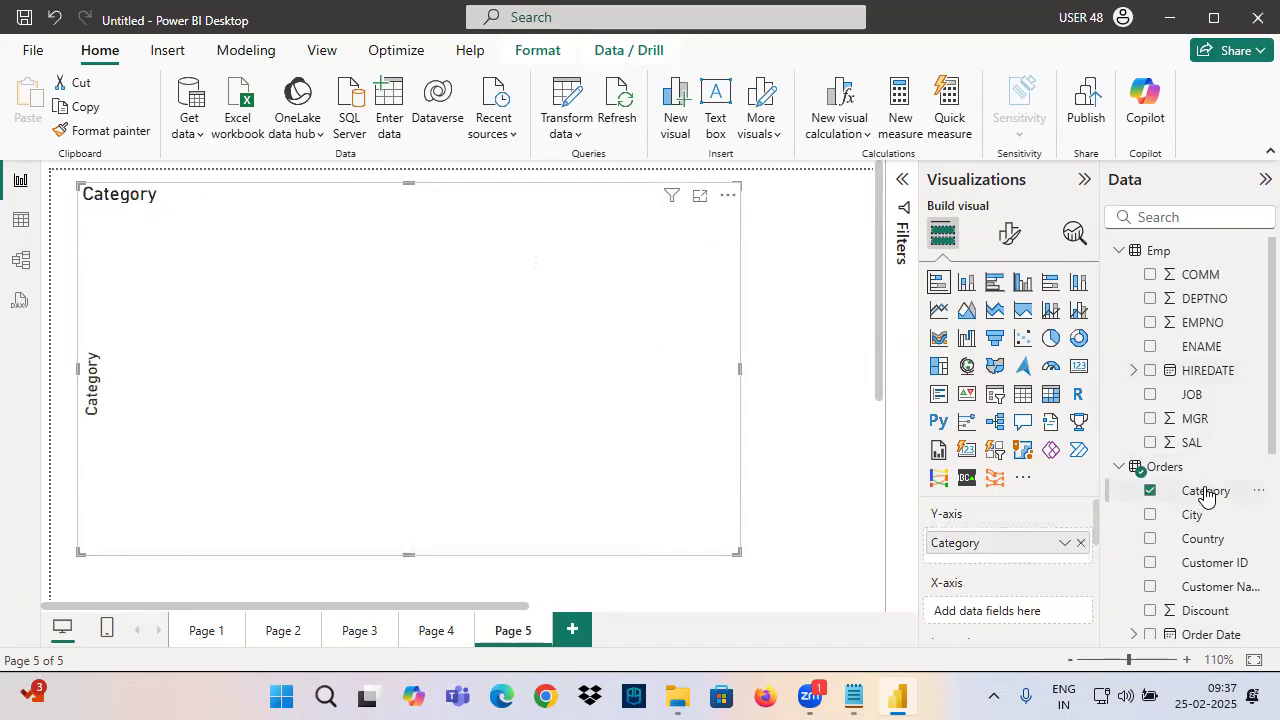
scroll(1195, 485, down, 4)
drag(1193, 510, 1010, 606)
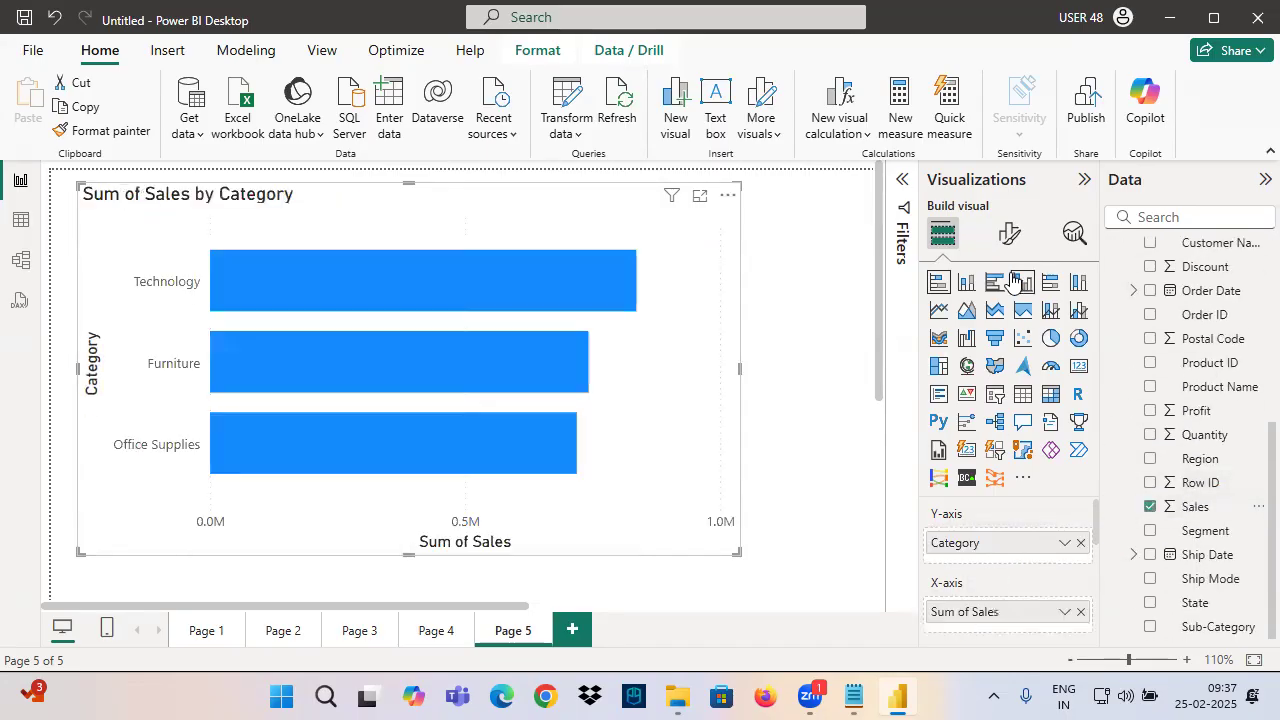
Turn on Data labels for the Sum of Sales by Category bar chart on Page 5
click(1009, 233)
scroll(1032, 570, down, 3)
click(1074, 537)
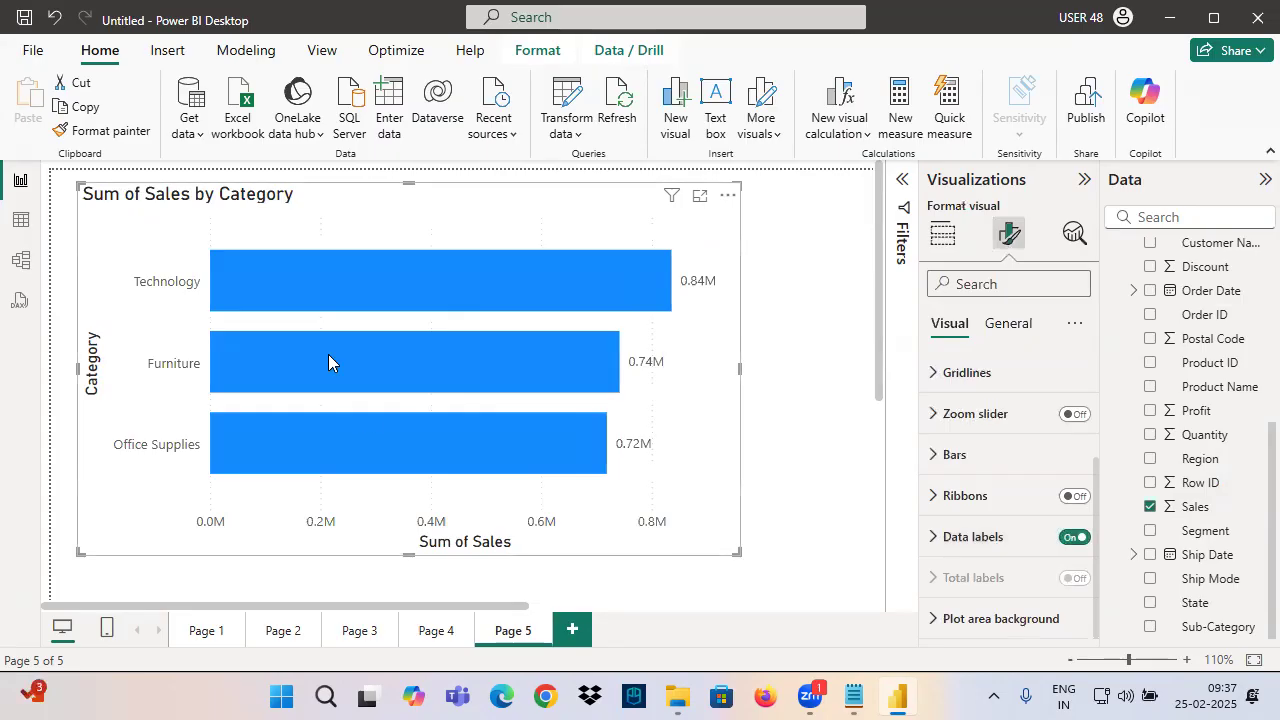
mouse_move(236, 212)
mouse_down()
mouse_move(286, 208)
mouse_move(353, 289)
mouse_up()
drag(318, 242, 352, 290)
drag(373, 248, 339, 328)
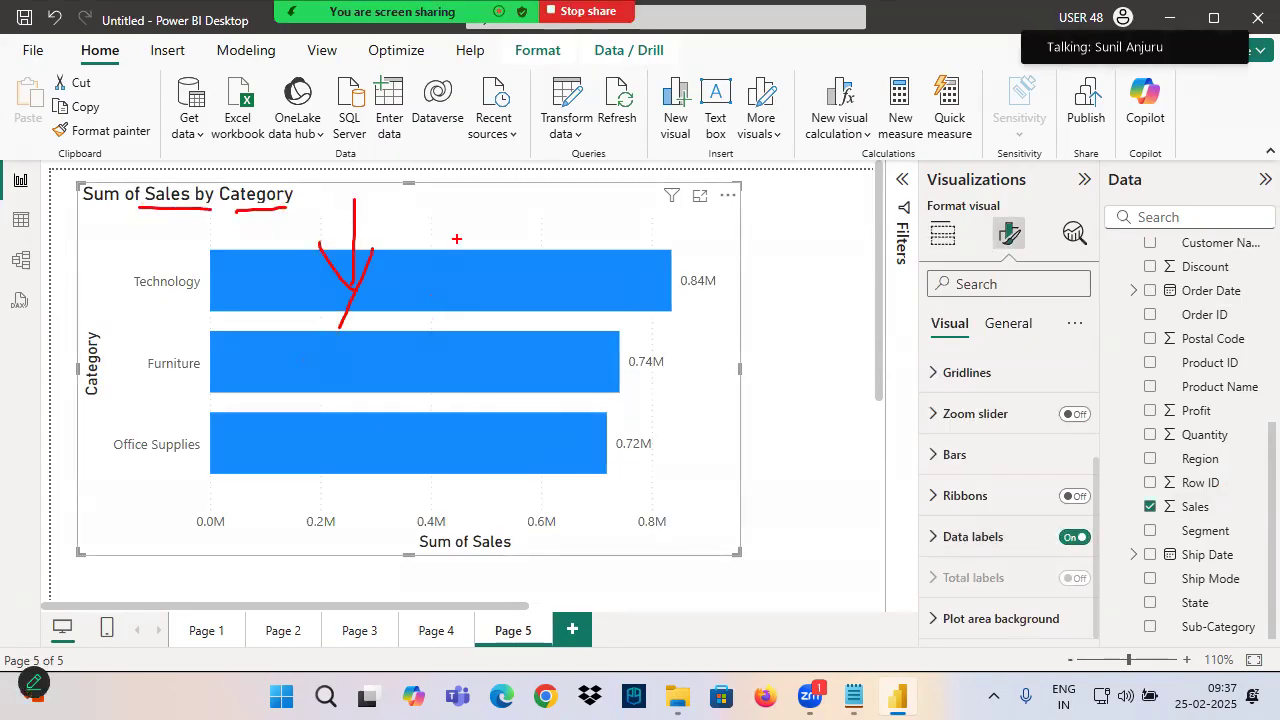
mouse_move(449, 195)
mouse_down()
mouse_move(437, 228)
mouse_move(462, 234)
mouse_up()
drag(452, 226, 452, 268)
mouse_move(486, 212)
mouse_down()
mouse_move(518, 250)
mouse_move(612, 216)
mouse_move(676, 230)
mouse_move(728, 196)
mouse_up()
drag(447, 124, 453, 538)
drag(5, 325, 852, 335)
drag(449, 131, 463, 566)
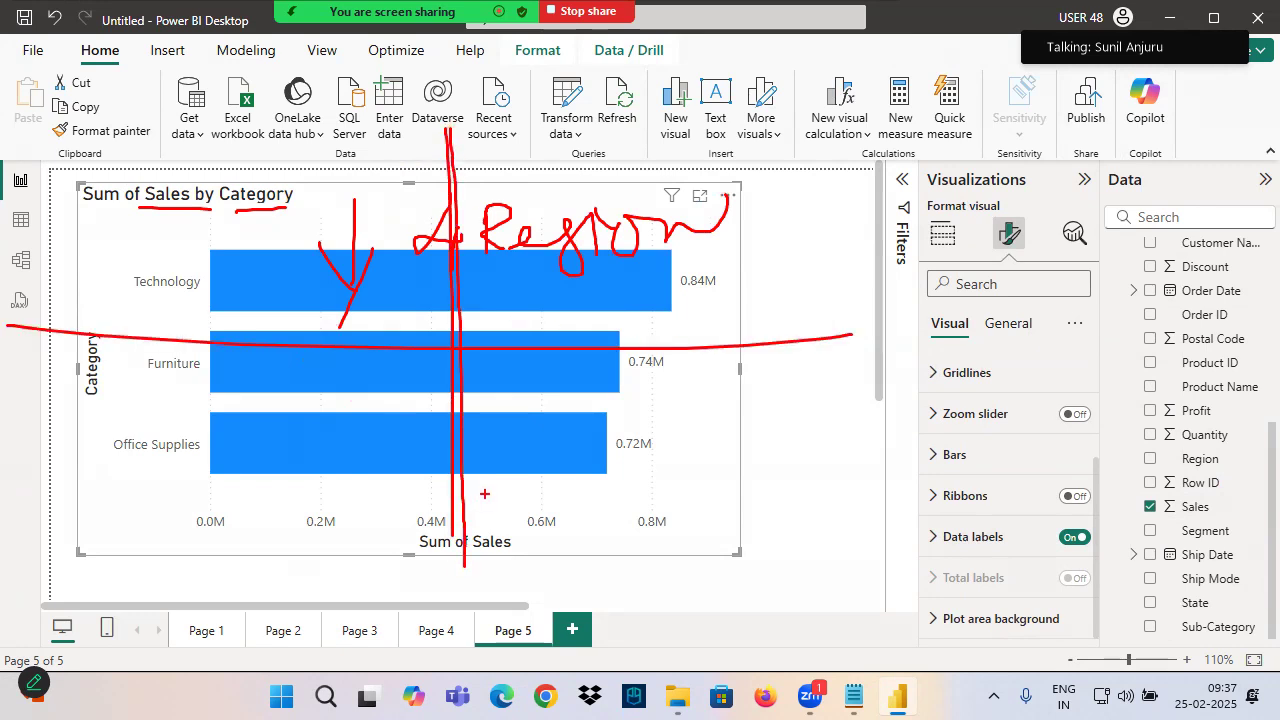
mouse_move(505, 268)
mouse_down()
mouse_move(672, 272)
mouse_move(768, 252)
mouse_up()
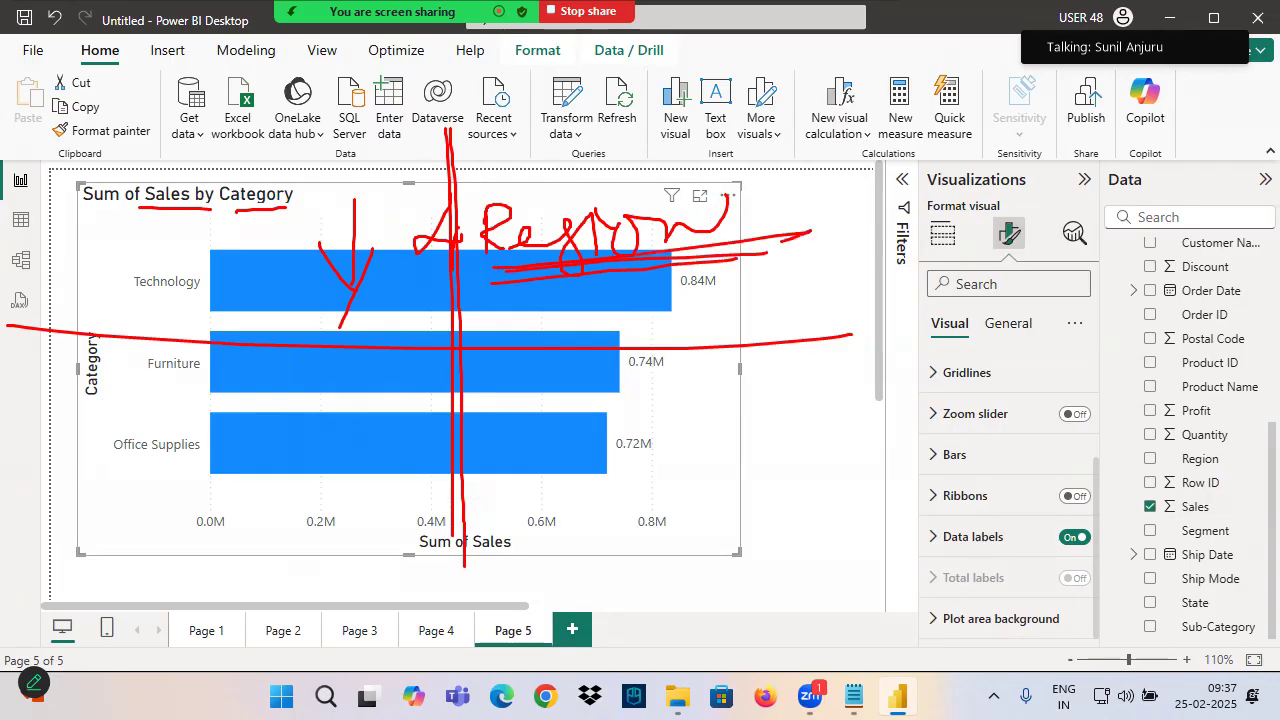
mouse_move(246, 212)
mouse_down()
mouse_move(246, 224)
mouse_move(305, 236)
mouse_move(325, 222)
mouse_move(316, 270)
mouse_up()
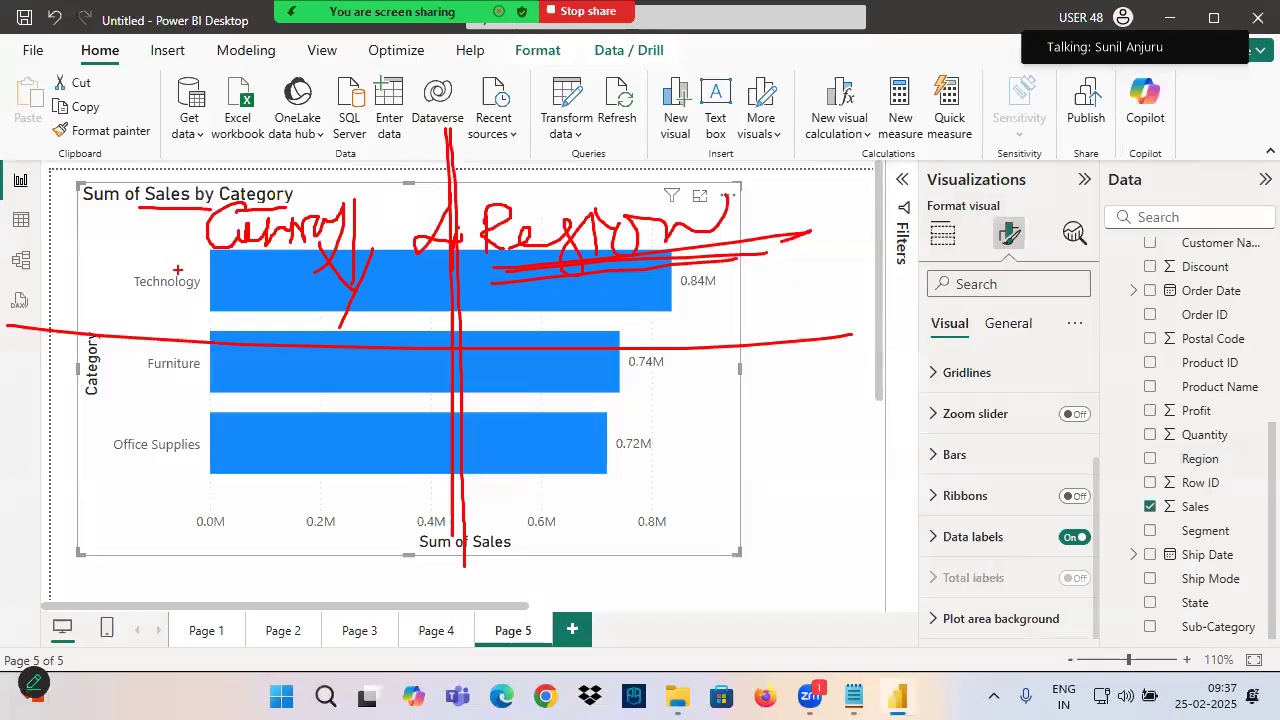
mouse_move(604, 136)
mouse_down()
mouse_move(568, 160)
mouse_move(680, 172)
mouse_move(676, 194)
mouse_up()
mouse_move(708, 146)
mouse_down()
mouse_move(704, 190)
mouse_move(828, 164)
mouse_up()
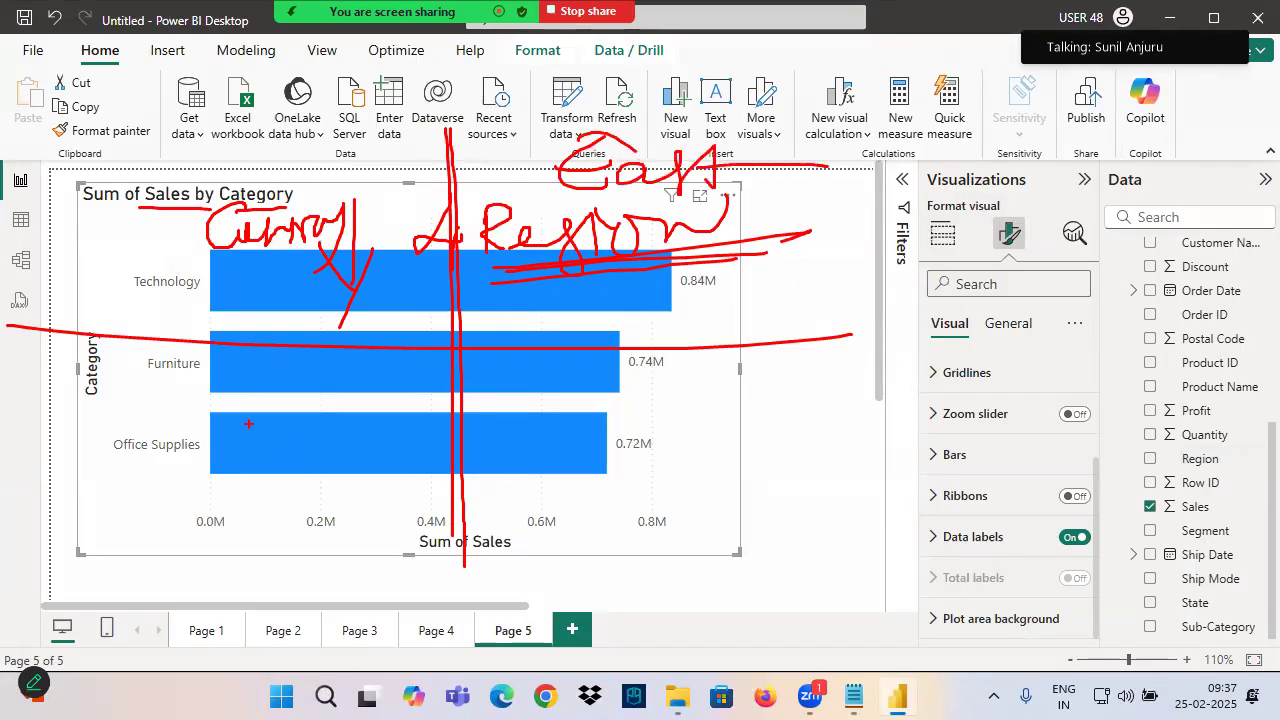
mouse_move(246, 372)
mouse_down()
mouse_move(252, 394)
mouse_move(316, 378)
mouse_up()
mouse_move(528, 386)
mouse_down()
mouse_move(542, 402)
mouse_move(604, 372)
mouse_move(630, 404)
mouse_move(698, 368)
mouse_up()
drag(194, 300, 418, 234)
drag(242, 438, 452, 364)
drag(536, 298, 678, 279)
drag(560, 465, 753, 401)
mouse_move(520, 136)
mouse_down()
mouse_move(182, 505)
mouse_move(99, 234)
mouse_up()
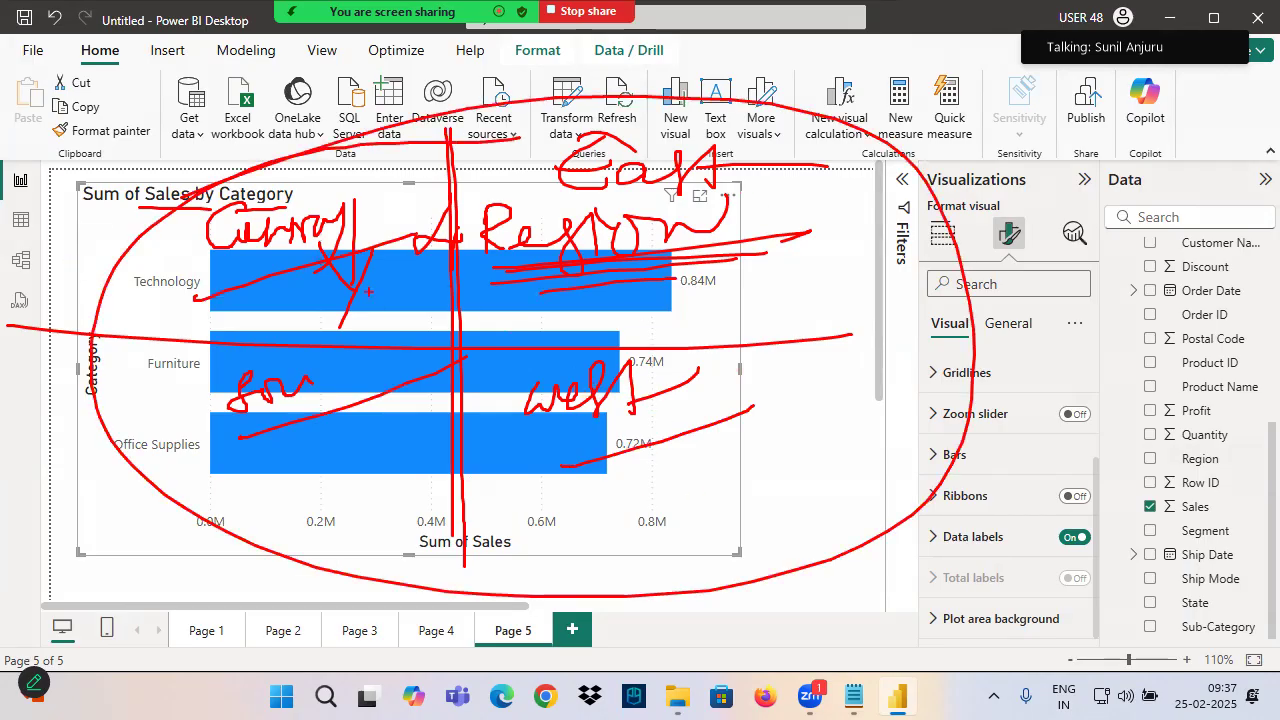
Add the Orders table's Region field to the Page 5 bar chart's Small multiples
click(942, 232)
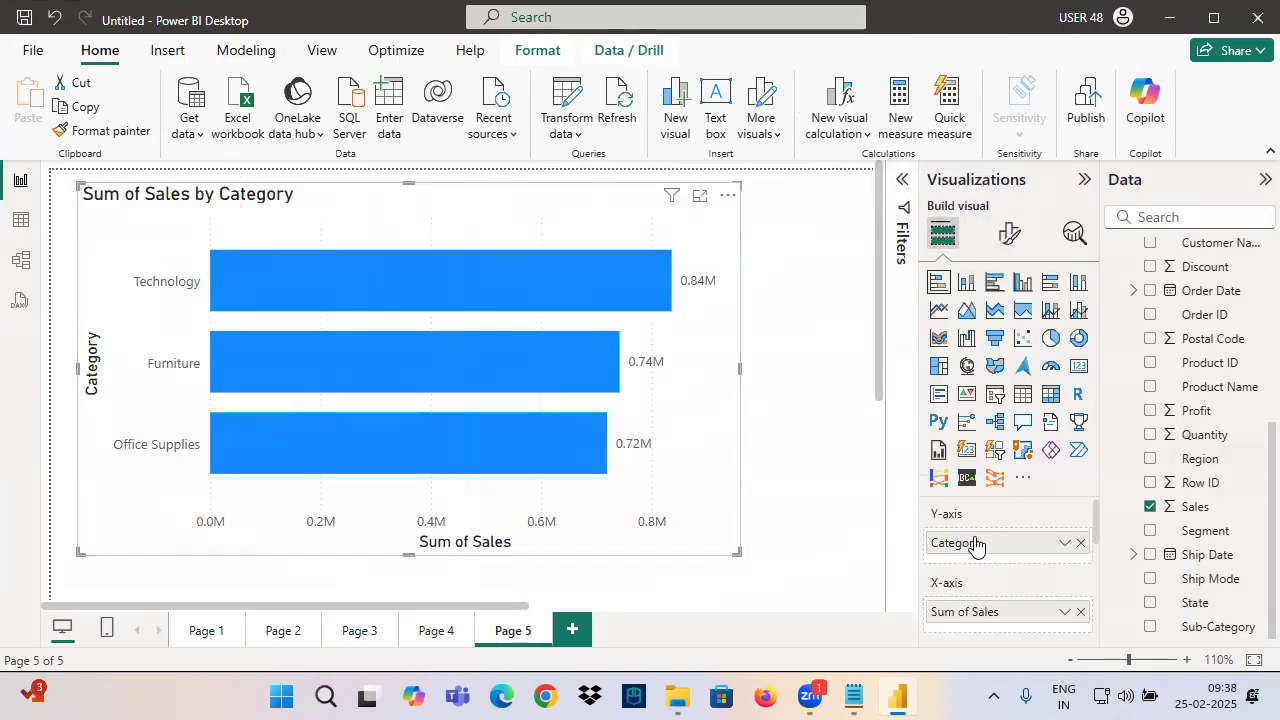
scroll(975, 543, down, 3)
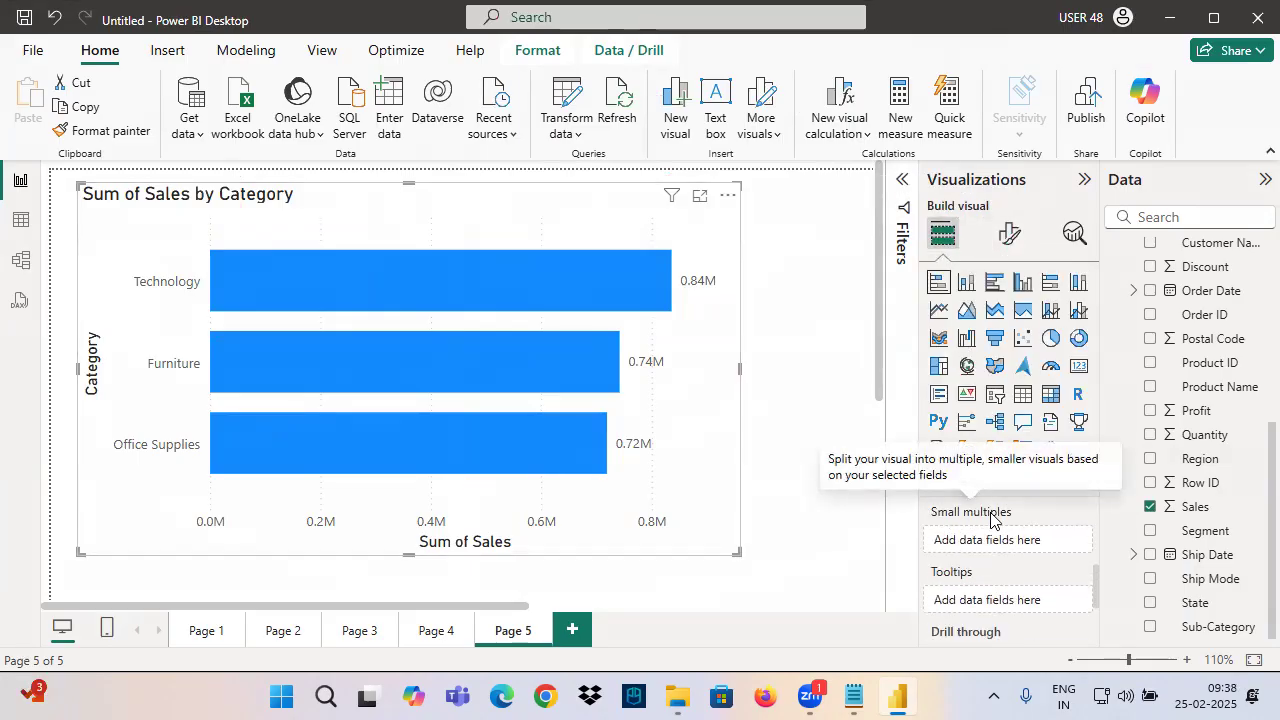
drag(1205, 466, 1020, 540)
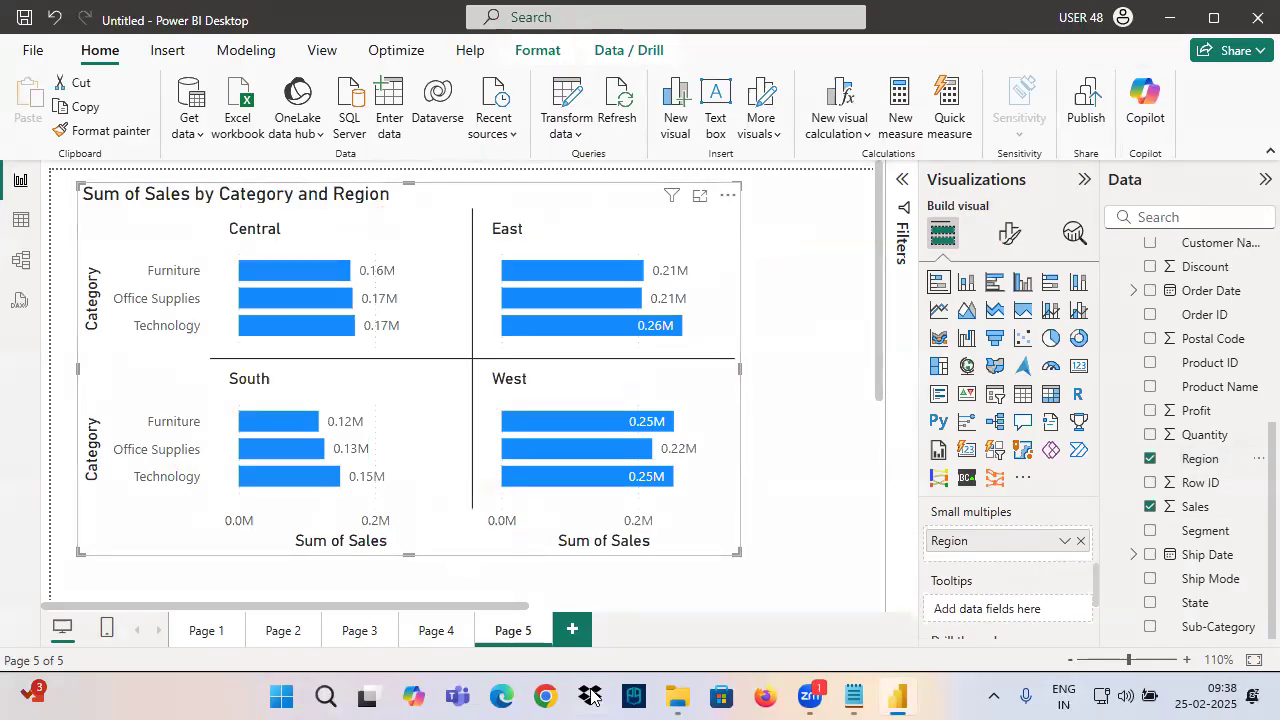
drag(222, 245, 330, 245)
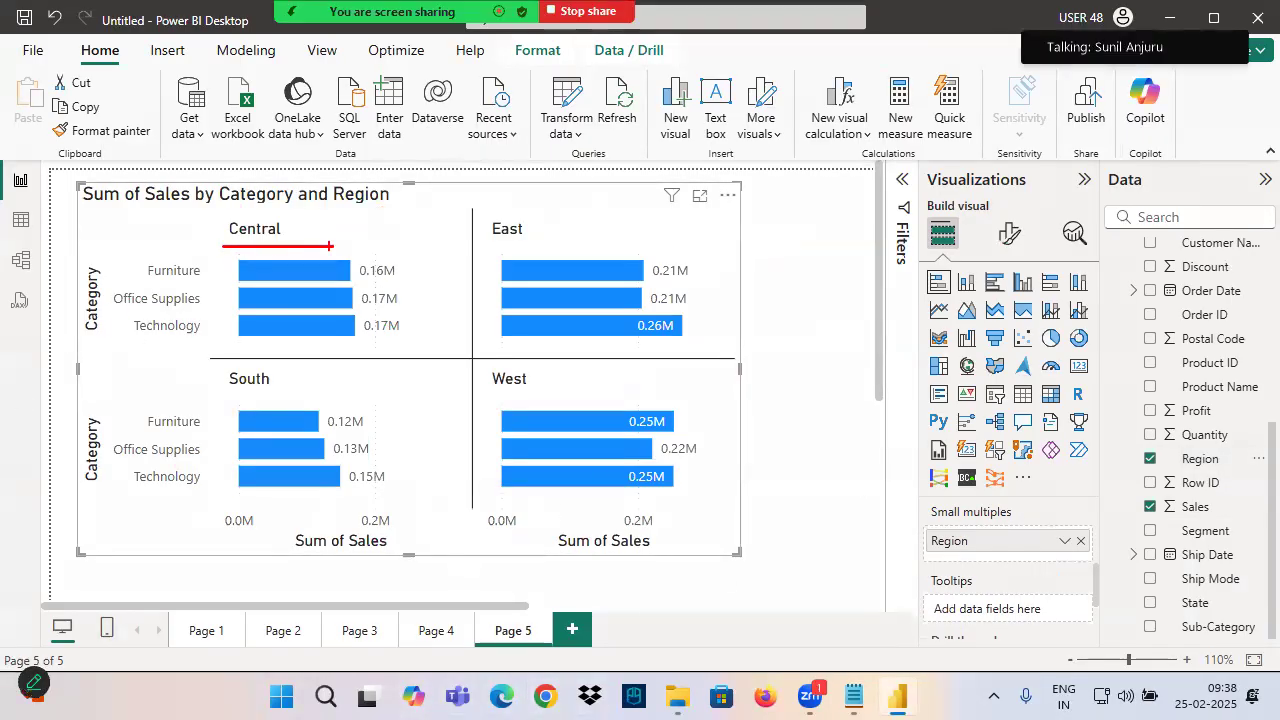
drag(73, 253, 108, 326)
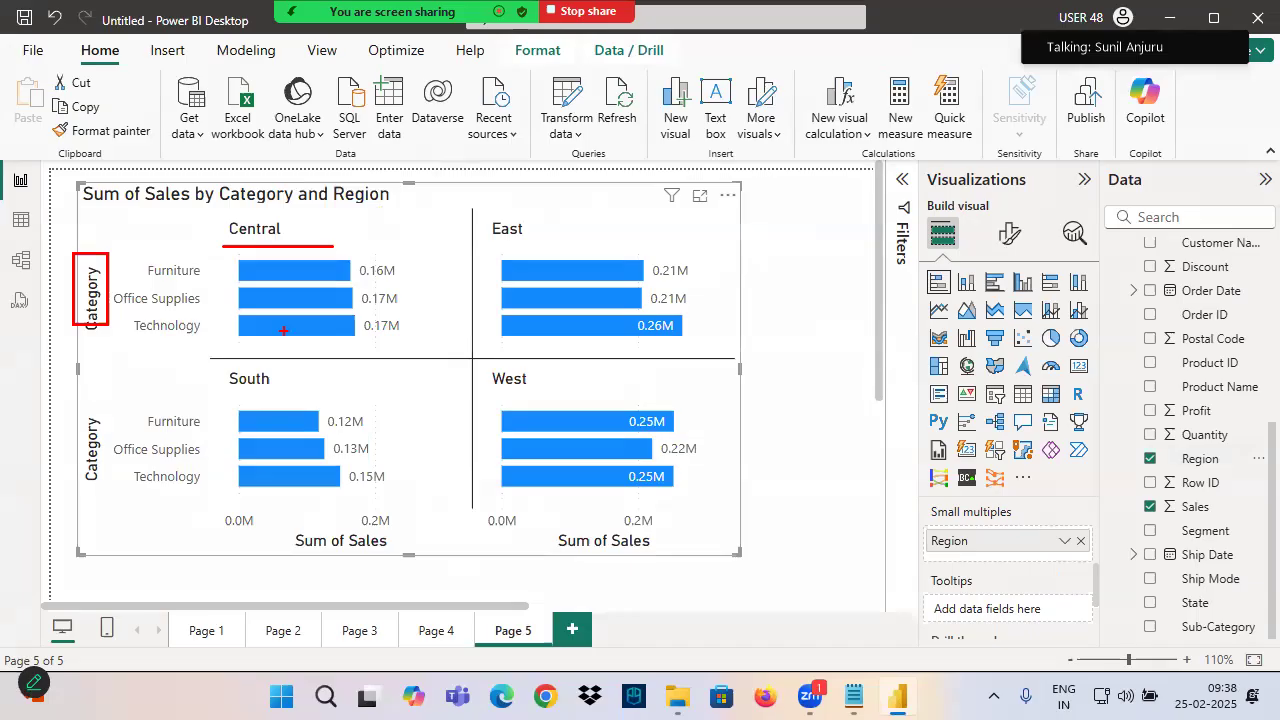
drag(212, 402, 315, 394)
drag(66, 407, 160, 517)
drag(278, 503, 546, 577)
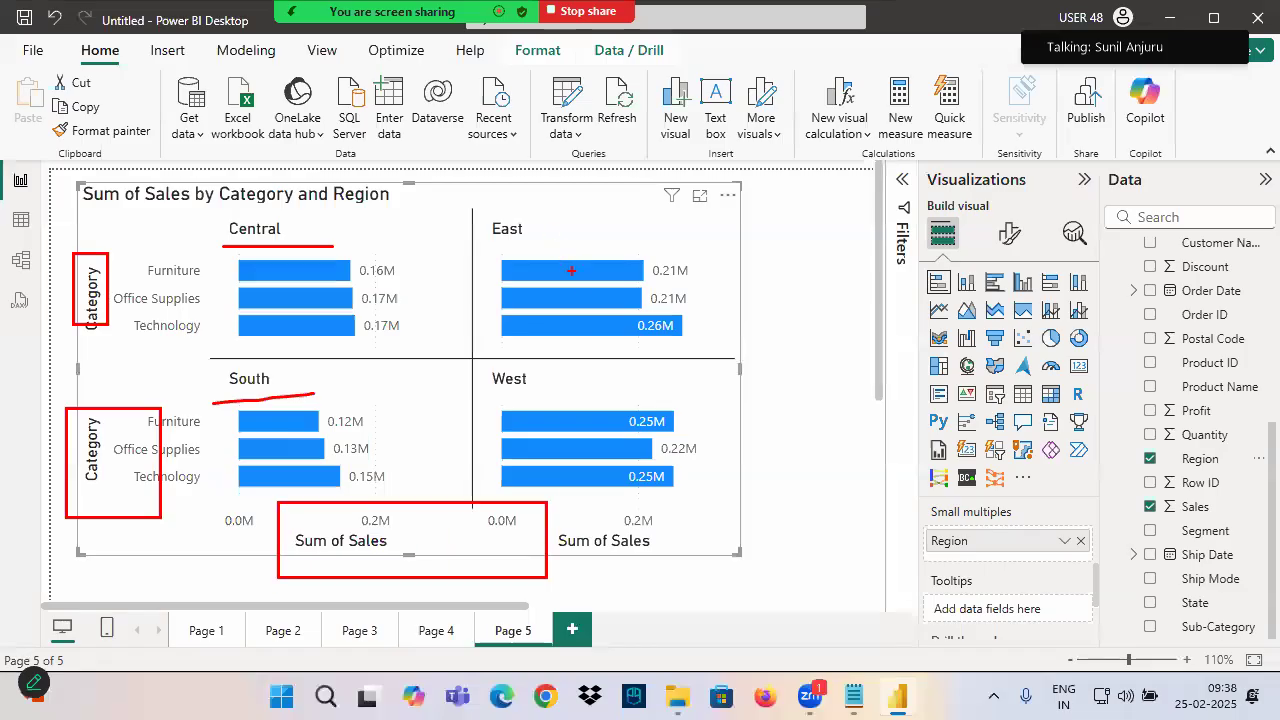
drag(183, 402, 447, 381)
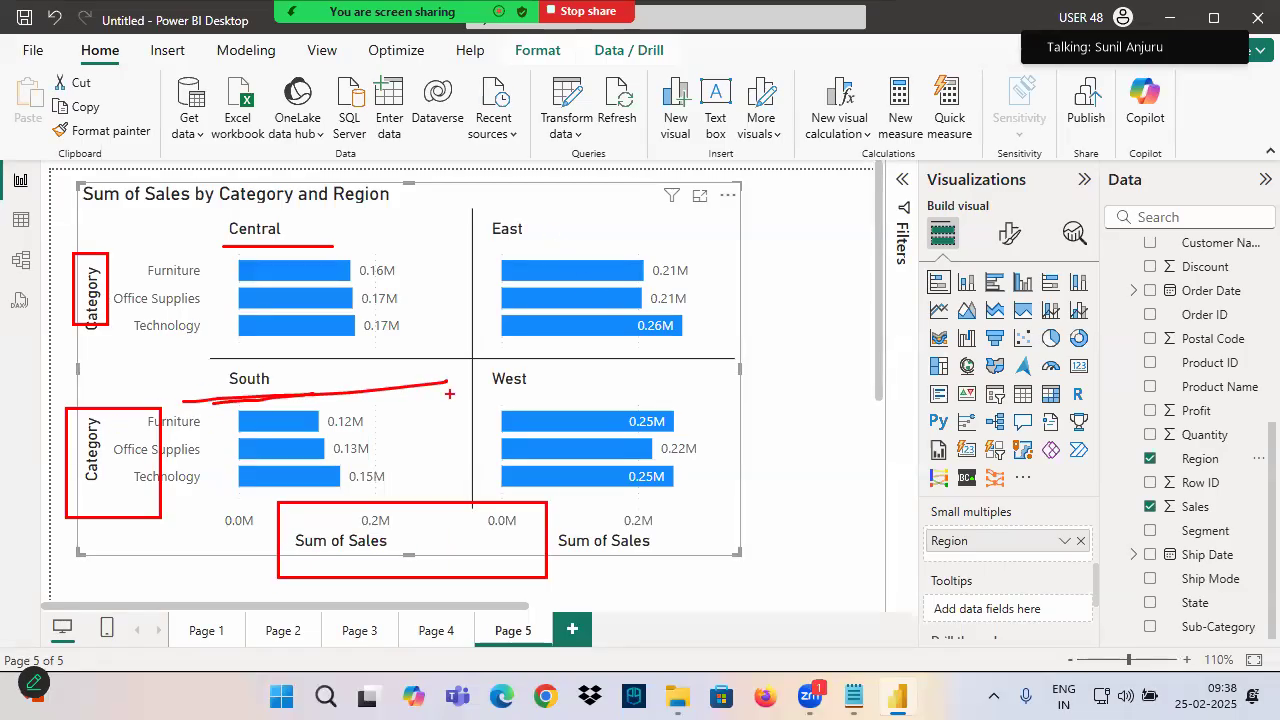
drag(360, 272, 442, 216)
drag(560, 286, 627, 257)
drag(298, 448, 486, 386)
drag(642, 458, 696, 412)
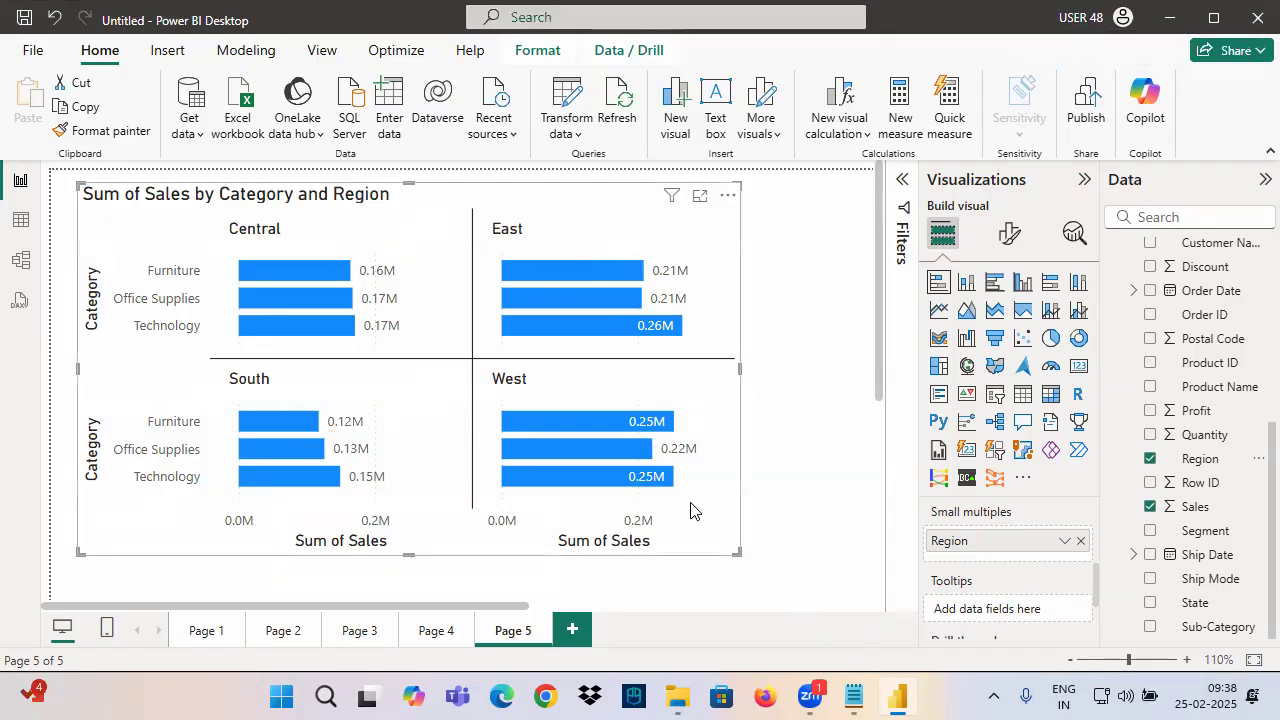
Switch to the class notes, select "Dimension Column" in the Small Multiple entry for review, and return to Power BI
click(853, 697)
drag(194, 328, 386, 330)
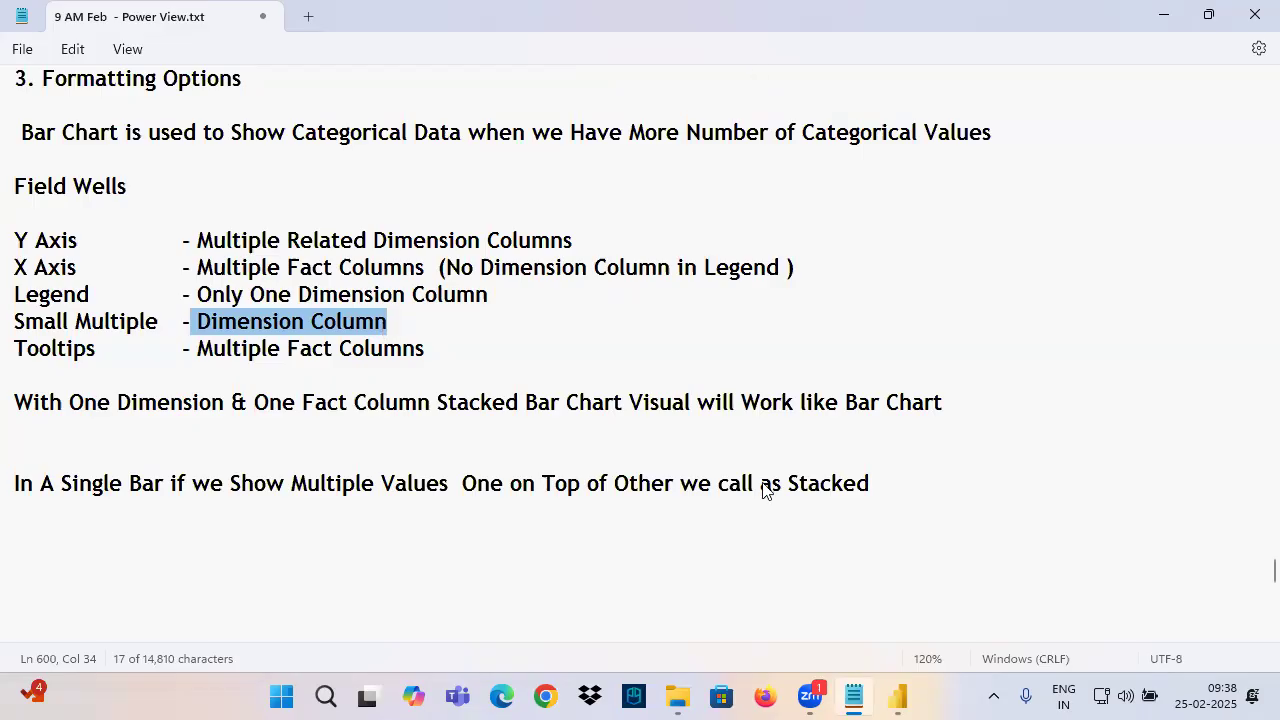
key(alt+Tab)
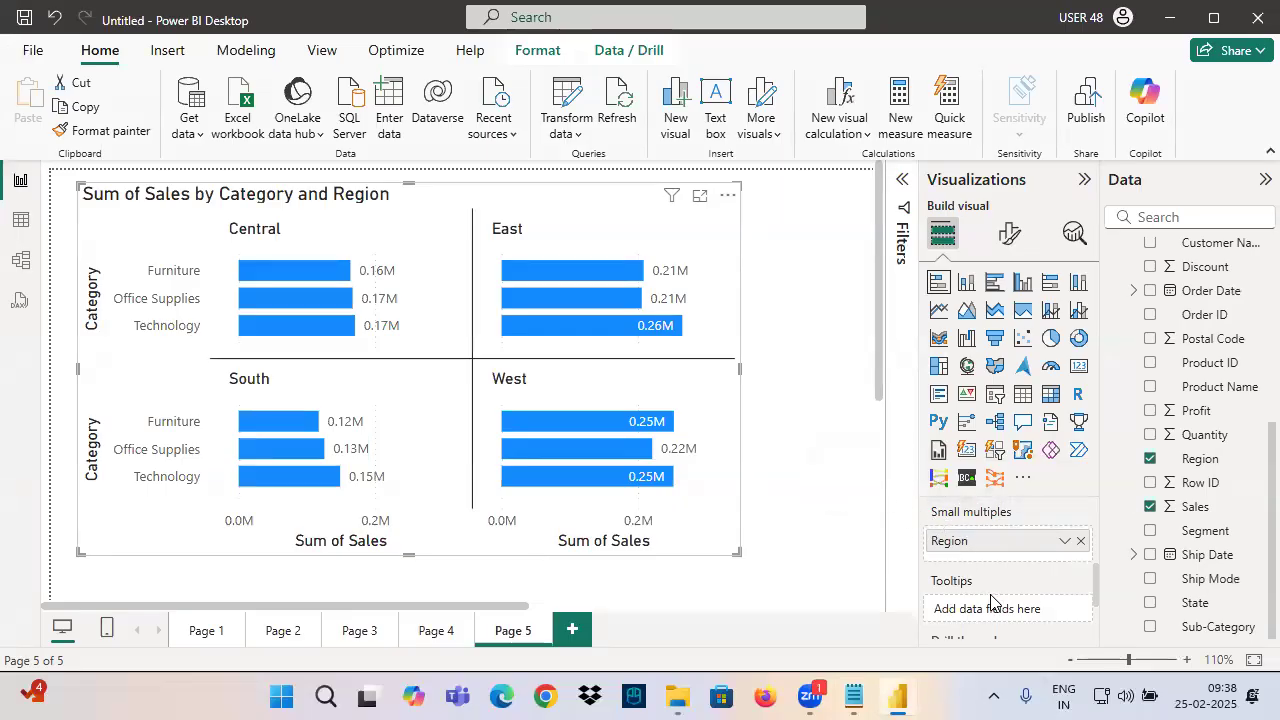
Replace Region with Segment as the Legend field of the stacked bar chart on Page 4
scroll(990, 604, up, 2)
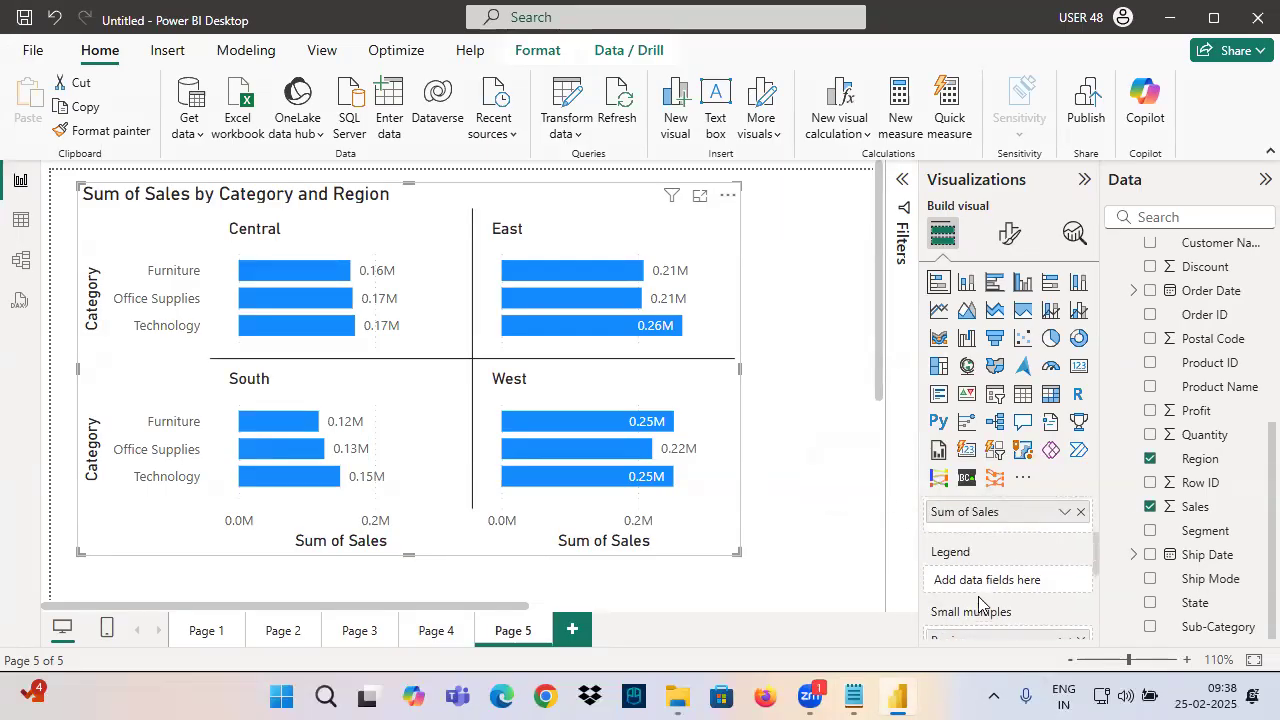
click(436, 630)
scroll(975, 570, up, 5)
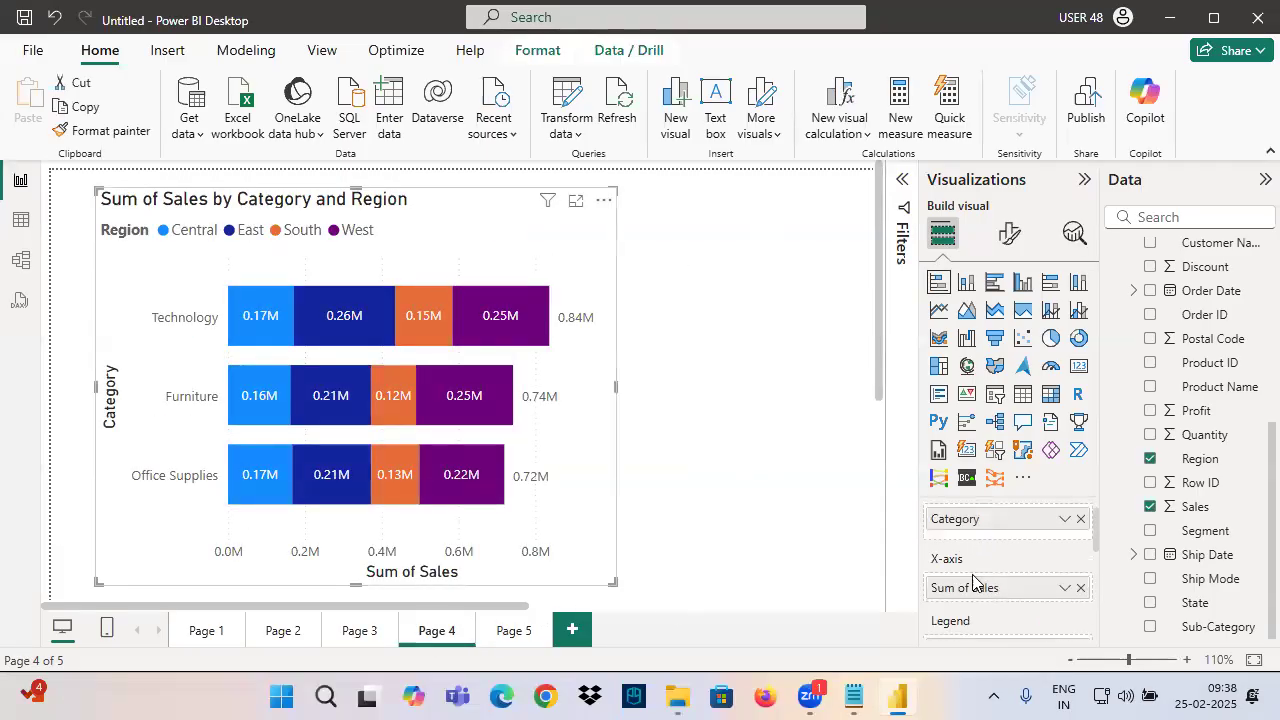
scroll(952, 588, down, 4)
scroll(952, 588, up, 2)
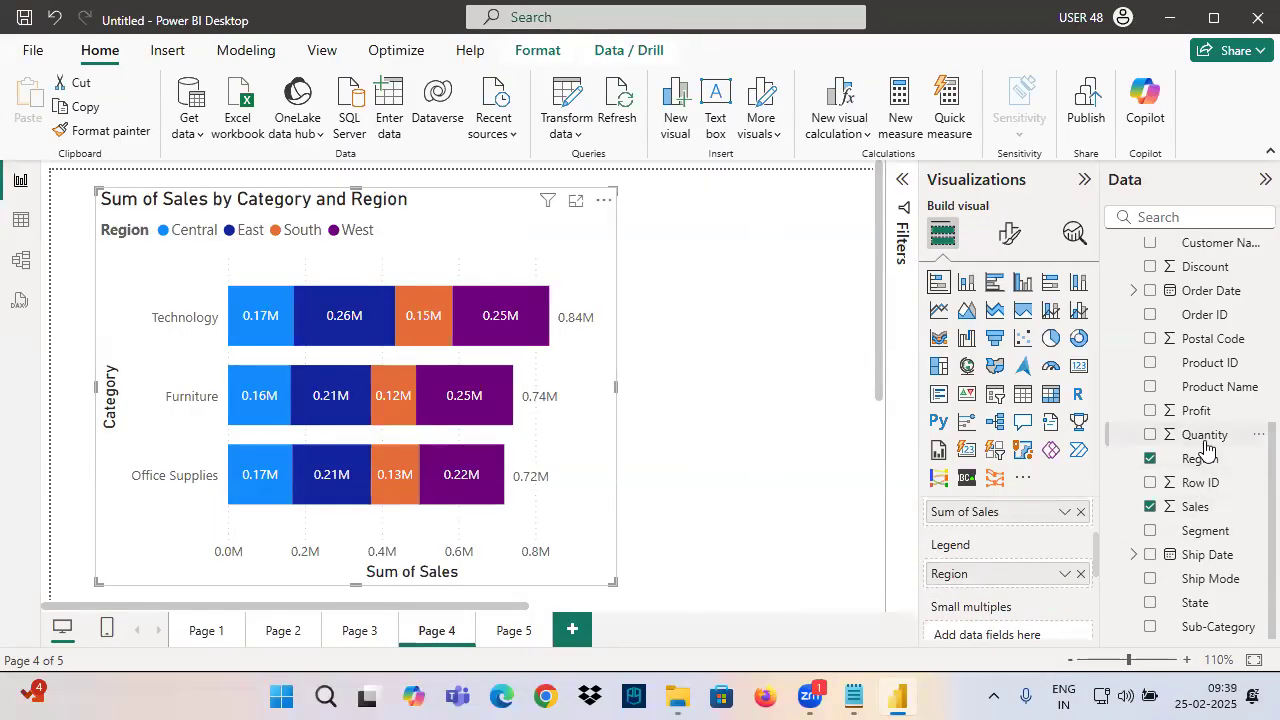
drag(1198, 540, 972, 573)
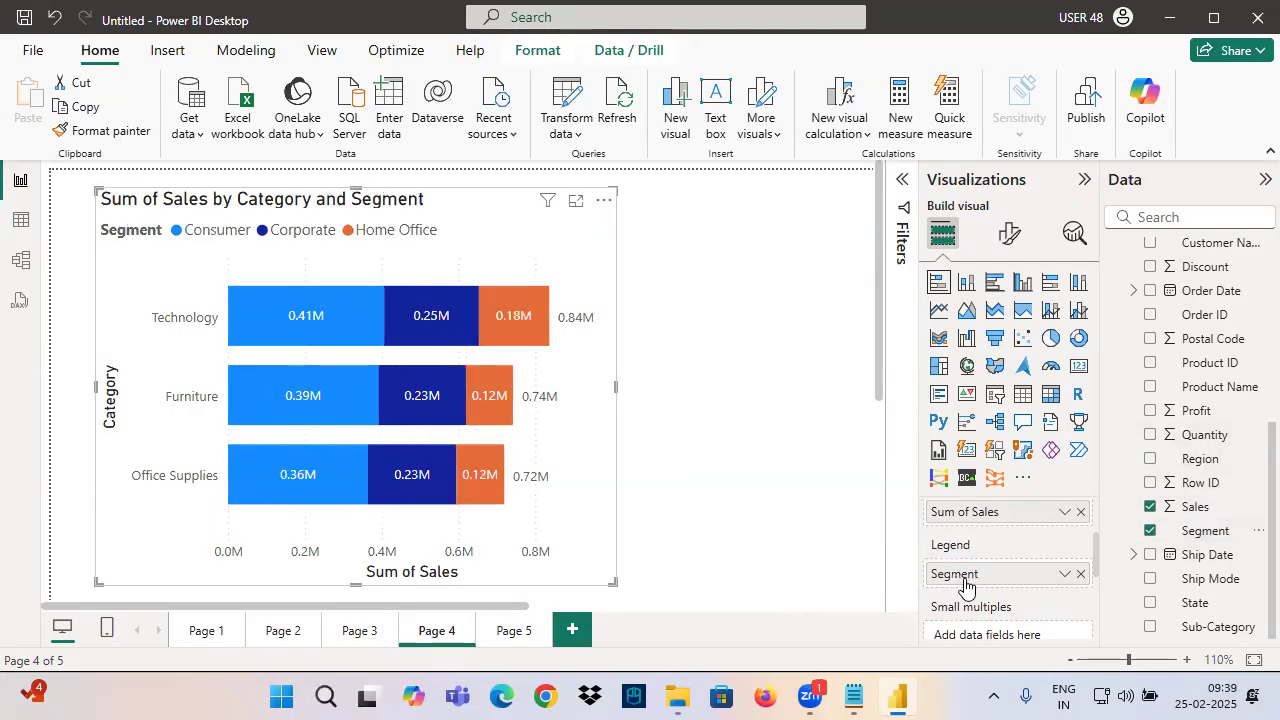
Go back to Page 5 and add Segment below Region in the bar chart's Small multiples
click(512, 631)
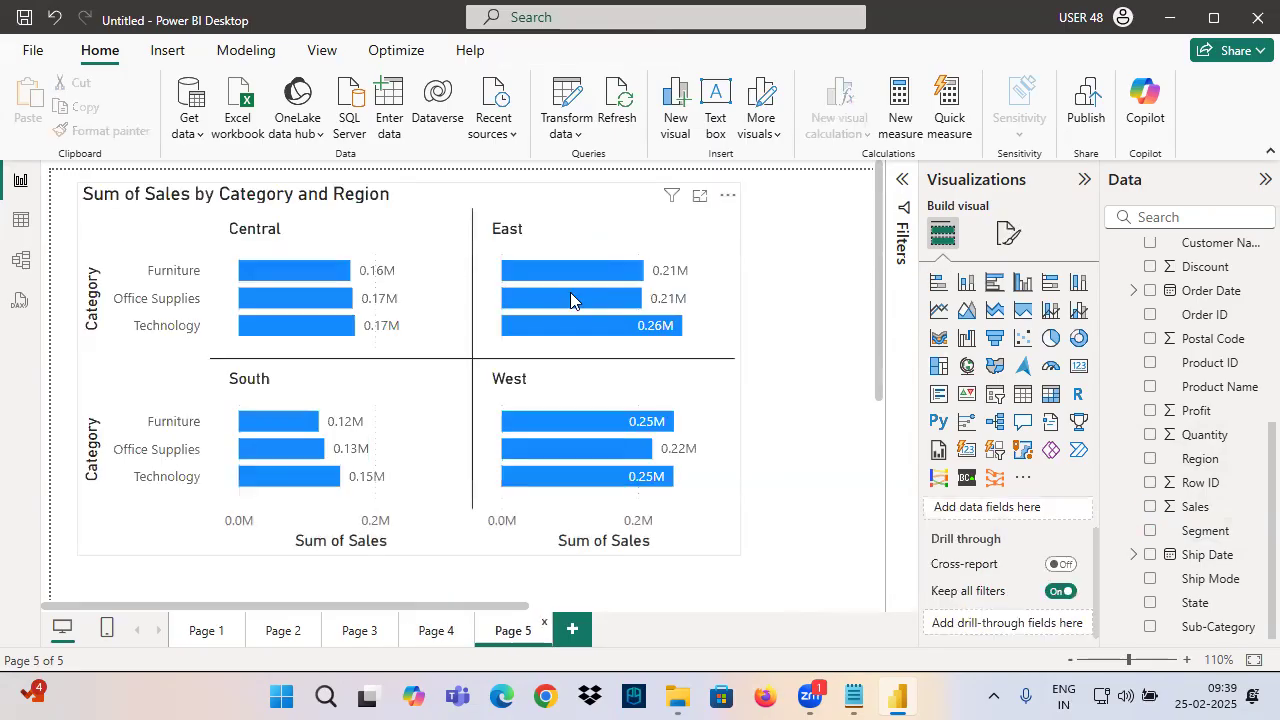
scroll(955, 570, down, 4)
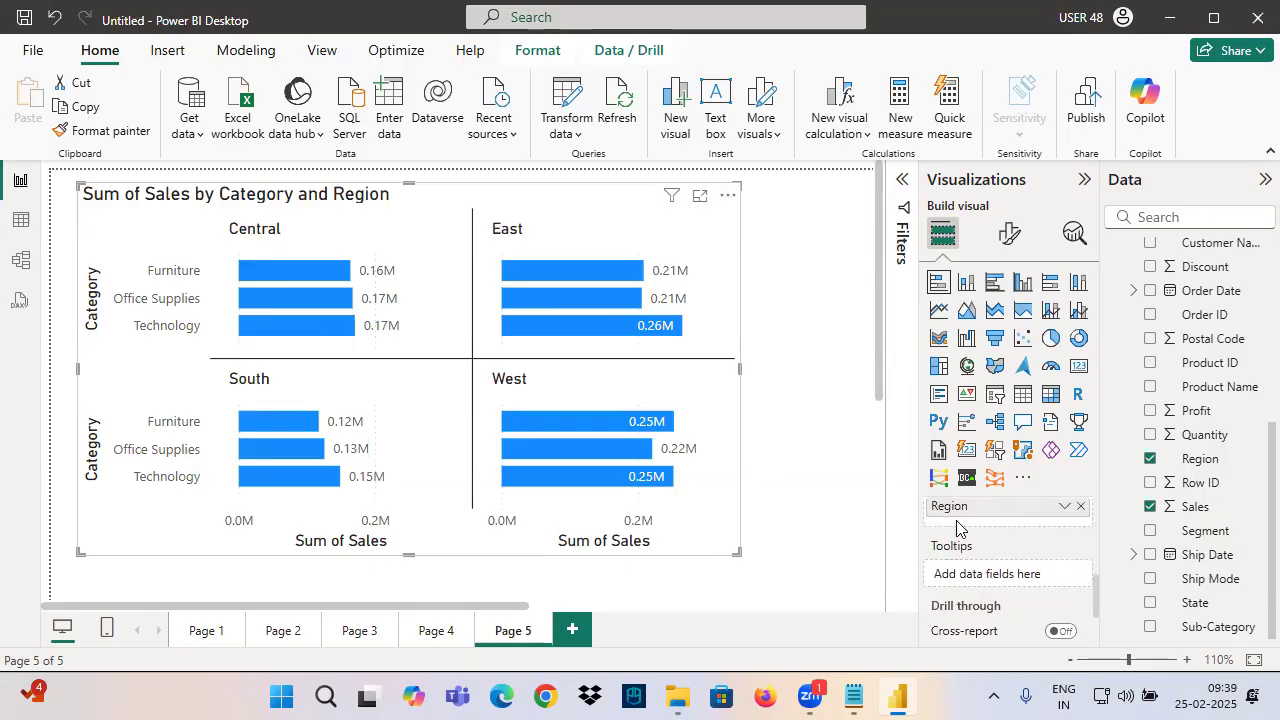
drag(1205, 532, 974, 523)
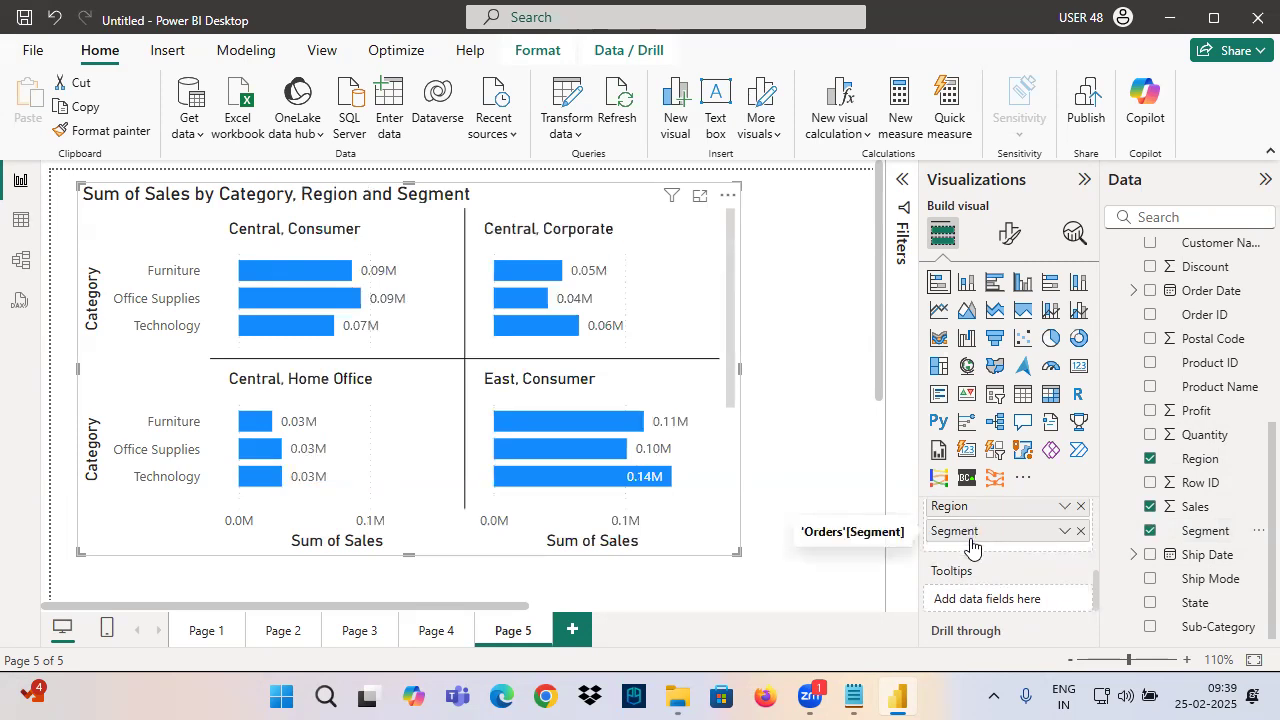
scroll(970, 545, up, 2)
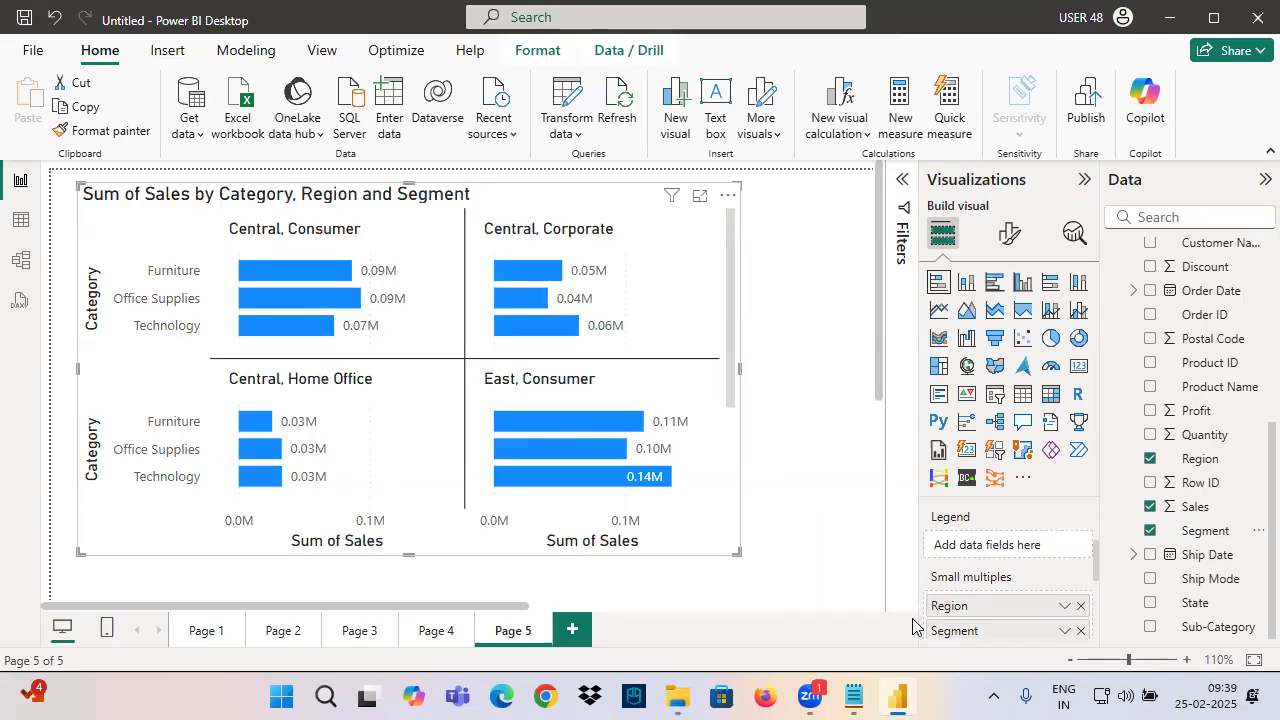
mouse_move(920, 591)
mouse_down()
mouse_move(935, 612)
mouse_move(1013, 643)
mouse_up()
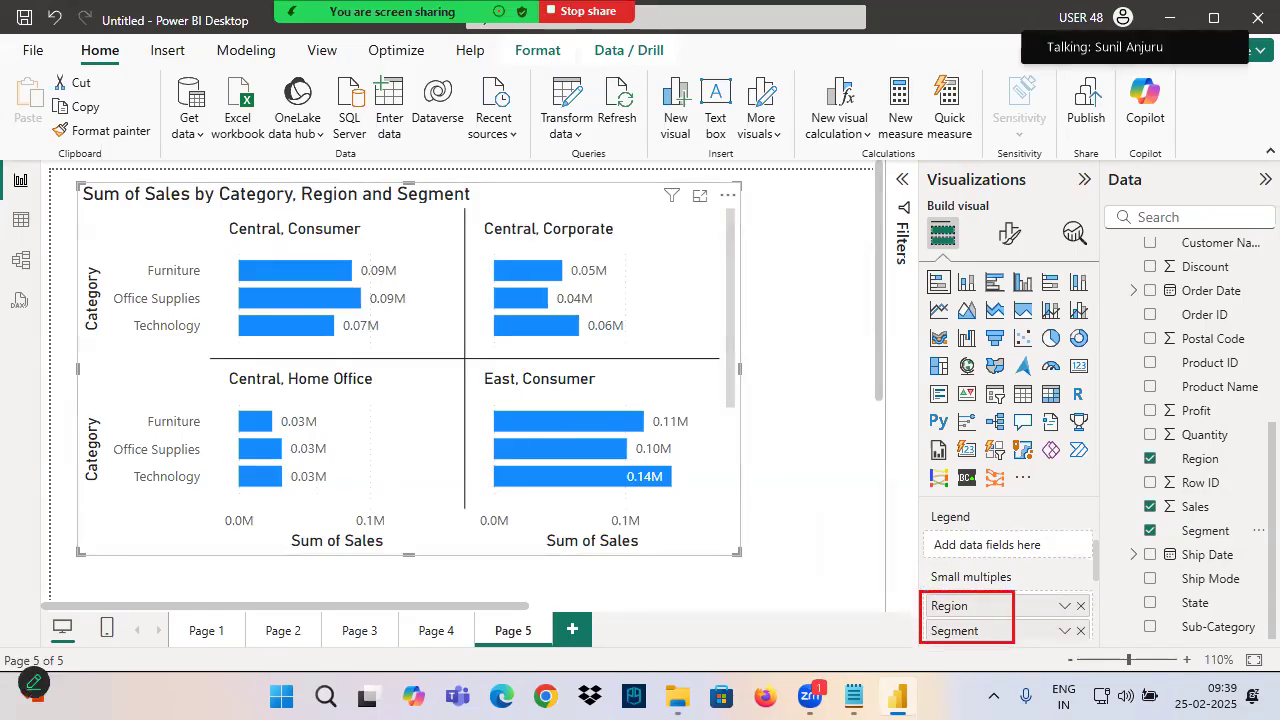
mouse_move(940, 615)
mouse_down()
mouse_move(988, 606)
mouse_move(1034, 568)
mouse_move(1043, 600)
mouse_up()
drag(1120, 472, 1090, 597)
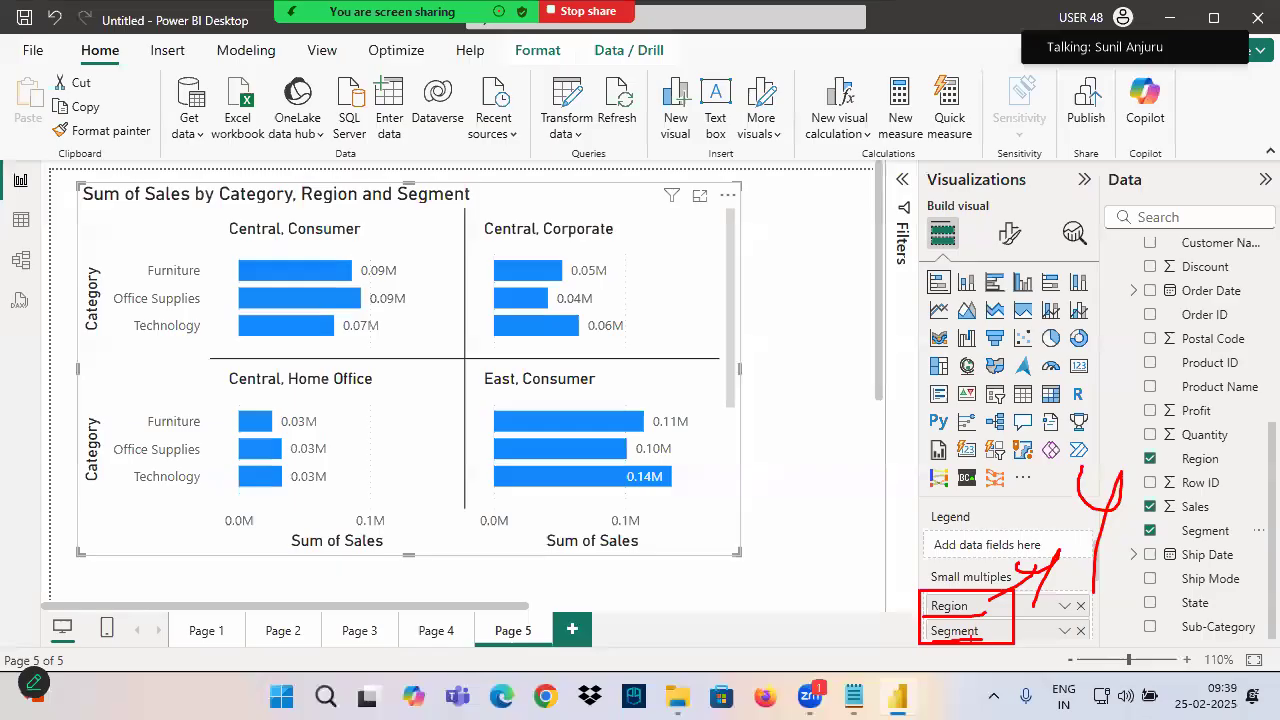
drag(918, 630, 826, 631)
mouse_move(860, 604)
mouse_down()
mouse_move(824, 632)
mouse_move(858, 664)
mouse_up()
mouse_move(736, 606)
mouse_down()
mouse_move(768, 622)
mouse_move(740, 655)
mouse_up()
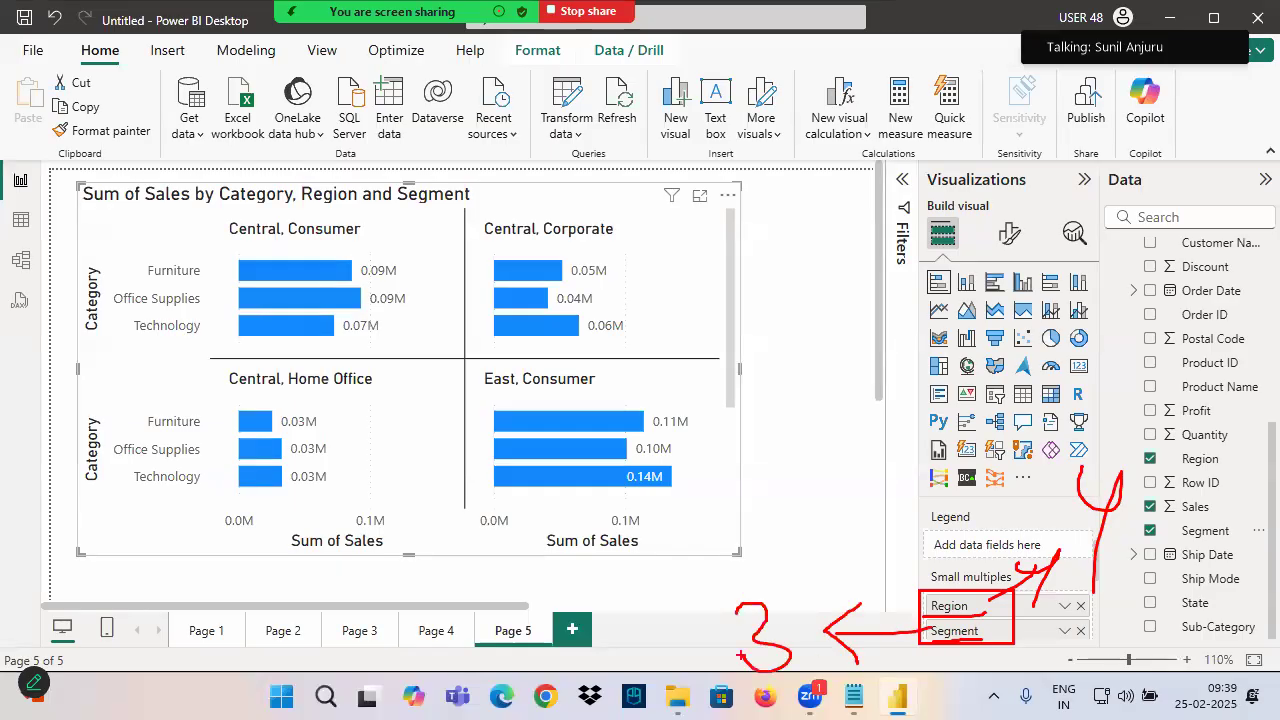
mouse_move(1155, 456)
mouse_down()
mouse_move(770, 506)
mouse_move(988, 658)
mouse_move(1090, 480)
mouse_up()
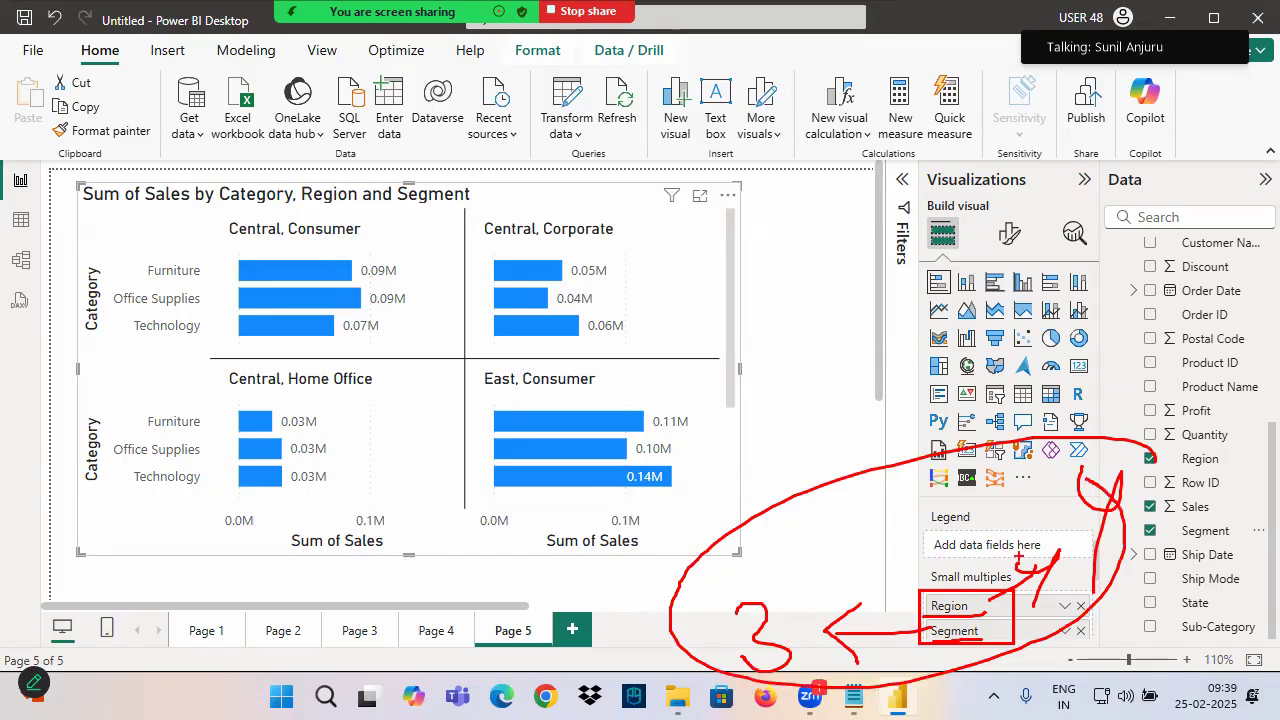
mouse_move(718, 296)
mouse_down()
mouse_move(764, 312)
mouse_move(738, 346)
mouse_up()
drag(812, 258, 784, 326)
drag(766, 284, 830, 312)
drag(838, 262, 866, 284)
drag(860, 256, 862, 328)
drag(898, 260, 946, 266)
drag(920, 276, 954, 280)
drag(990, 224, 996, 295)
drag(1026, 240, 1104, 280)
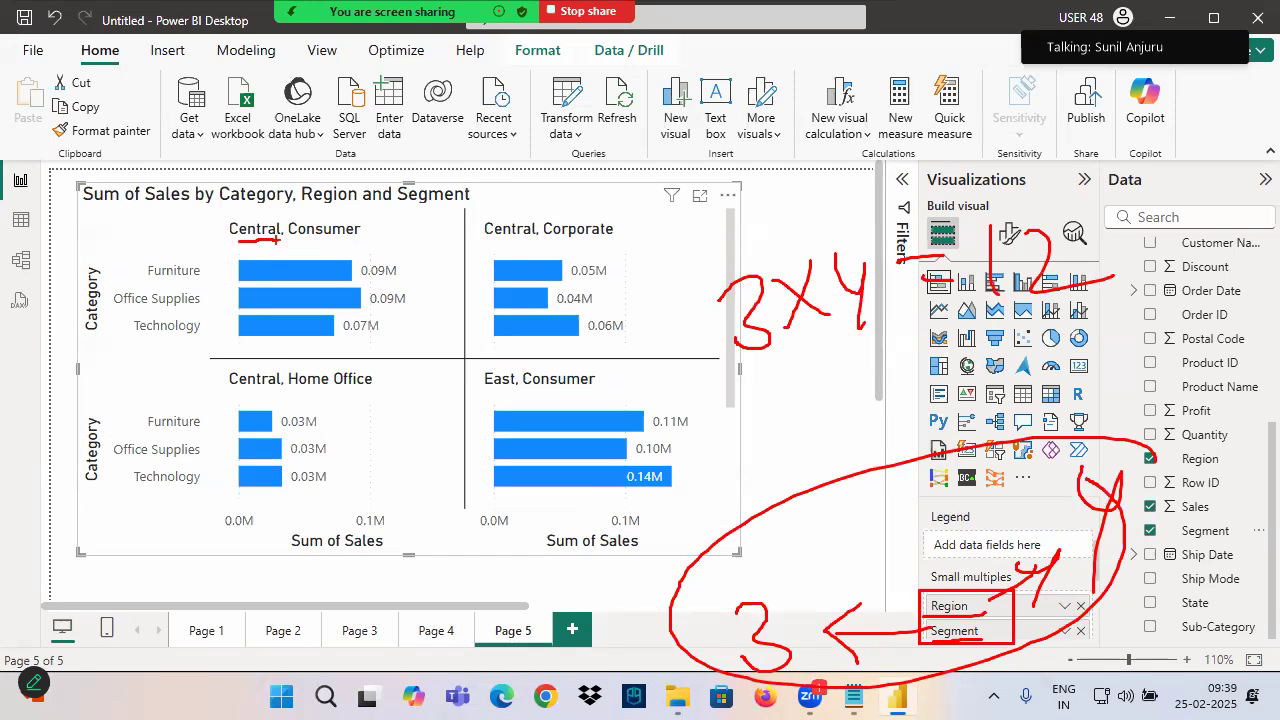
drag(291, 240, 354, 239)
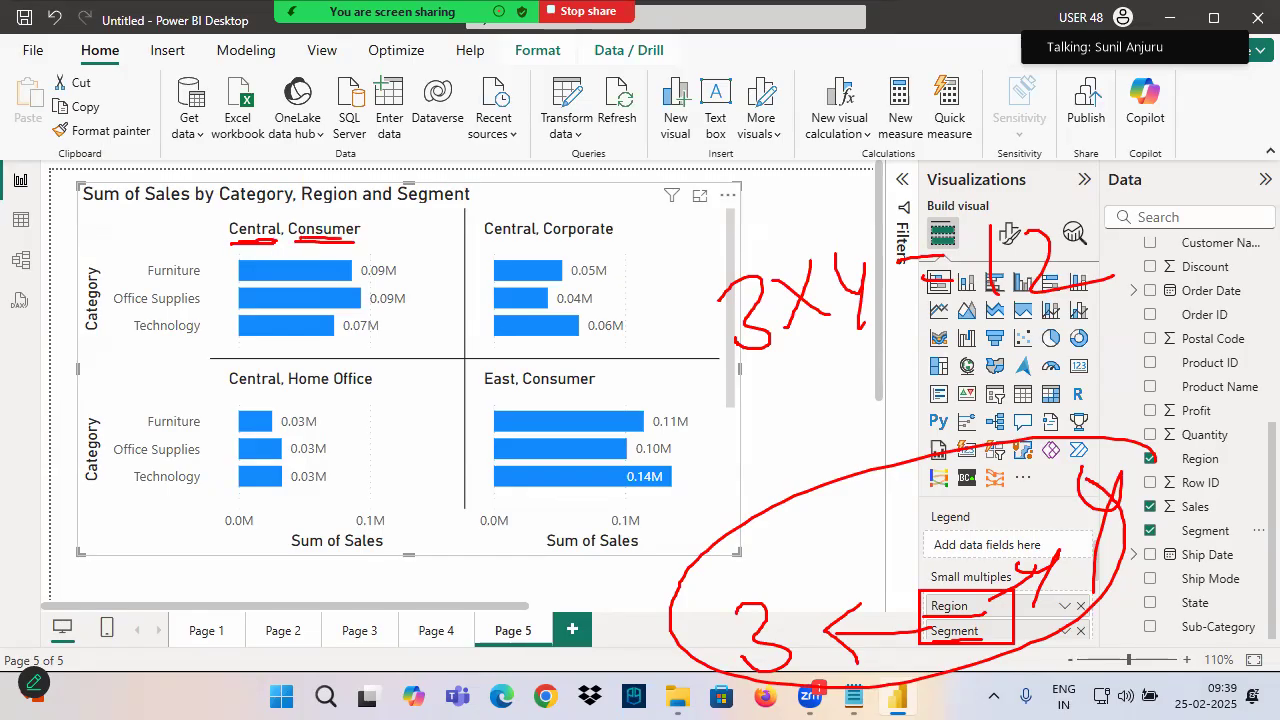
drag(484, 240, 632, 241)
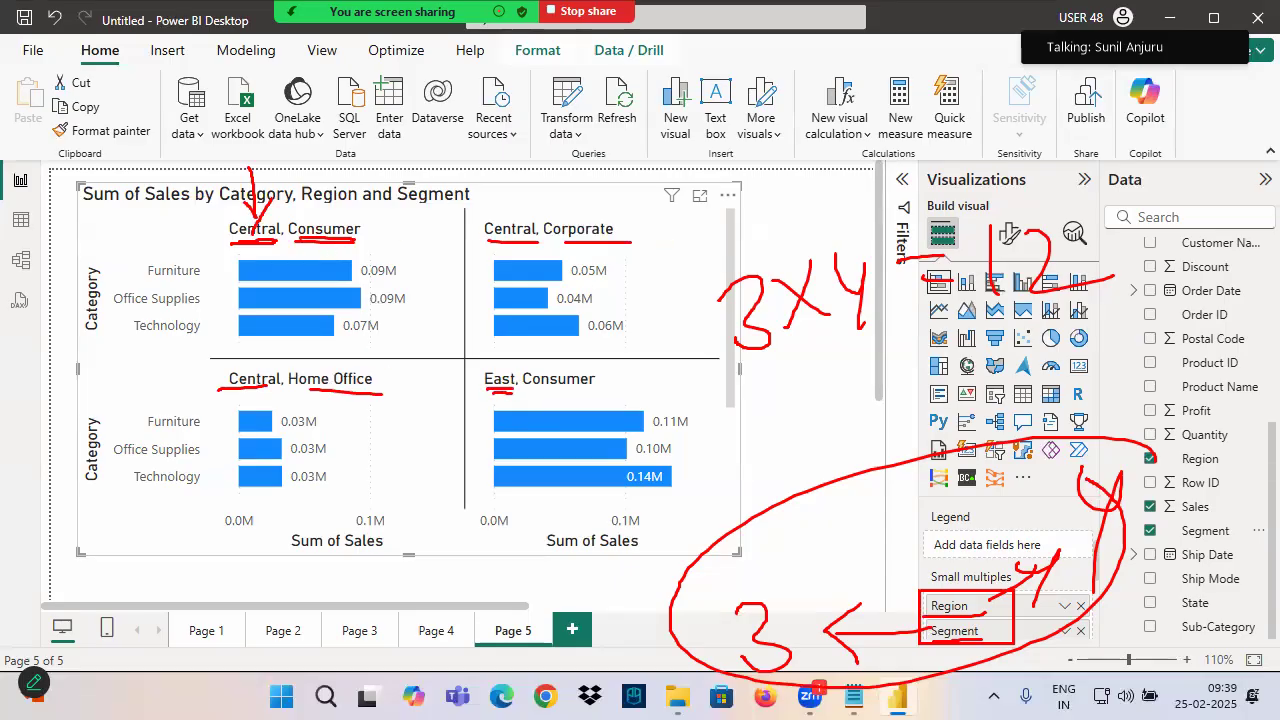
drag(542, 389, 636, 392)
key(Escape)
Look through the Region and Segment panels of the Page 5 chart, and enlarge the chart from its lower-right corner
scroll(408, 380, down, 2)
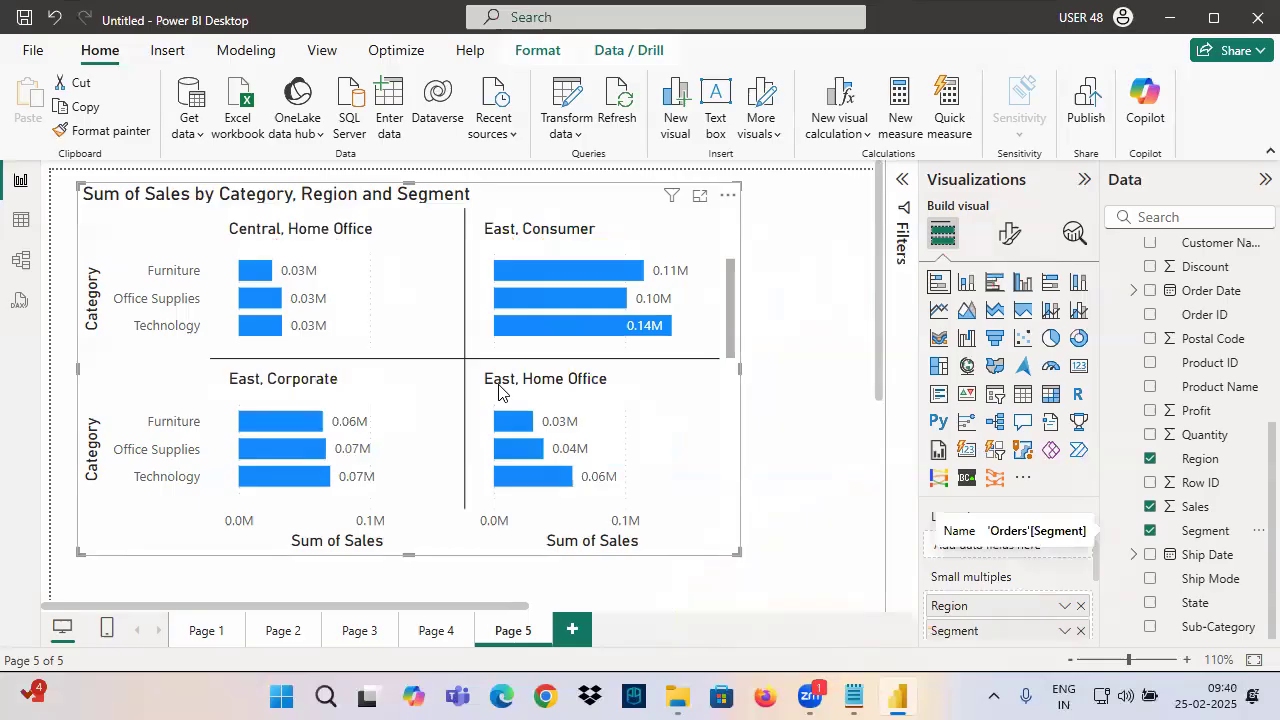
scroll(548, 374, down, 2)
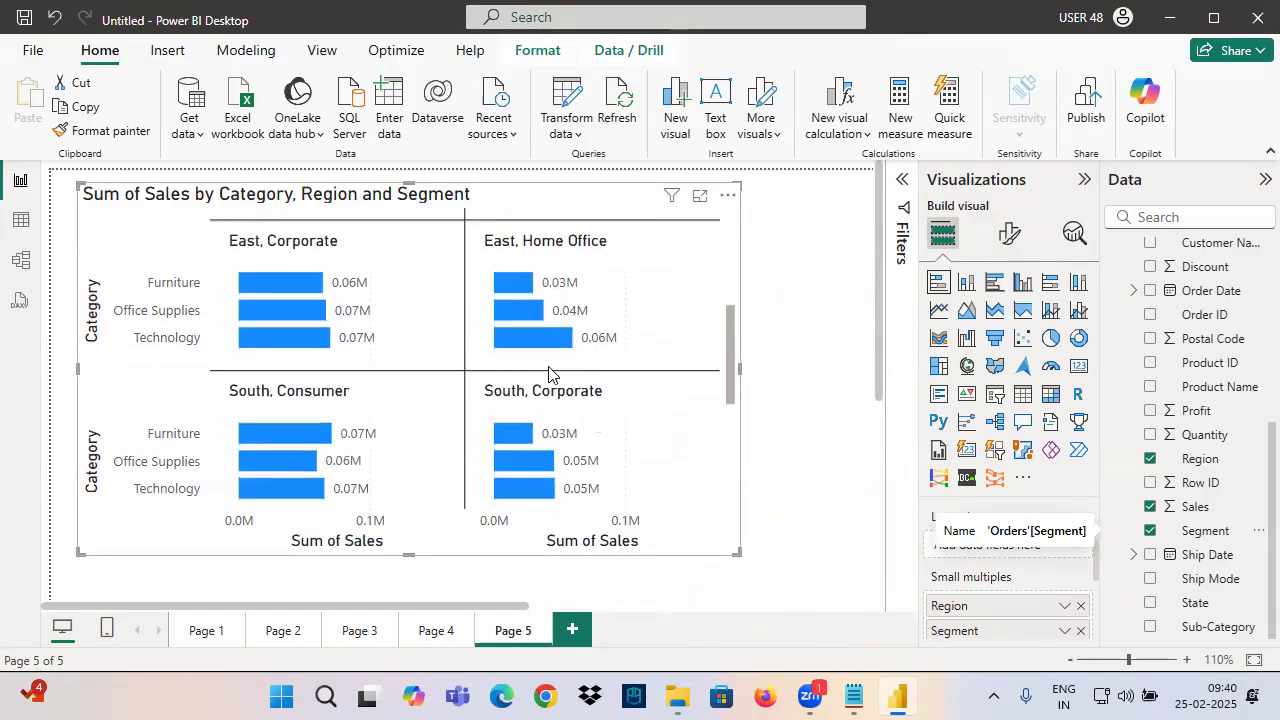
scroll(548, 374, down, 1)
scroll(360, 318, down, 3)
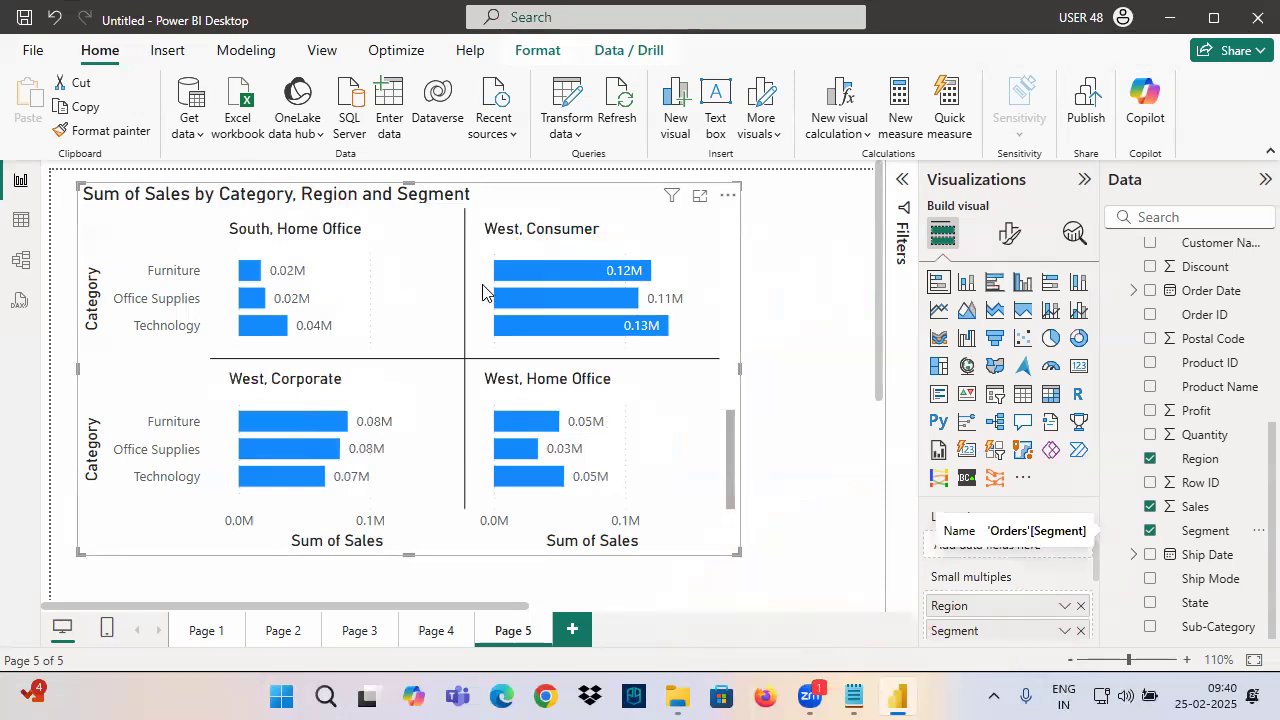
ctrl+scroll(485, 288, down, 3)
drag(549, 446, 776, 569)
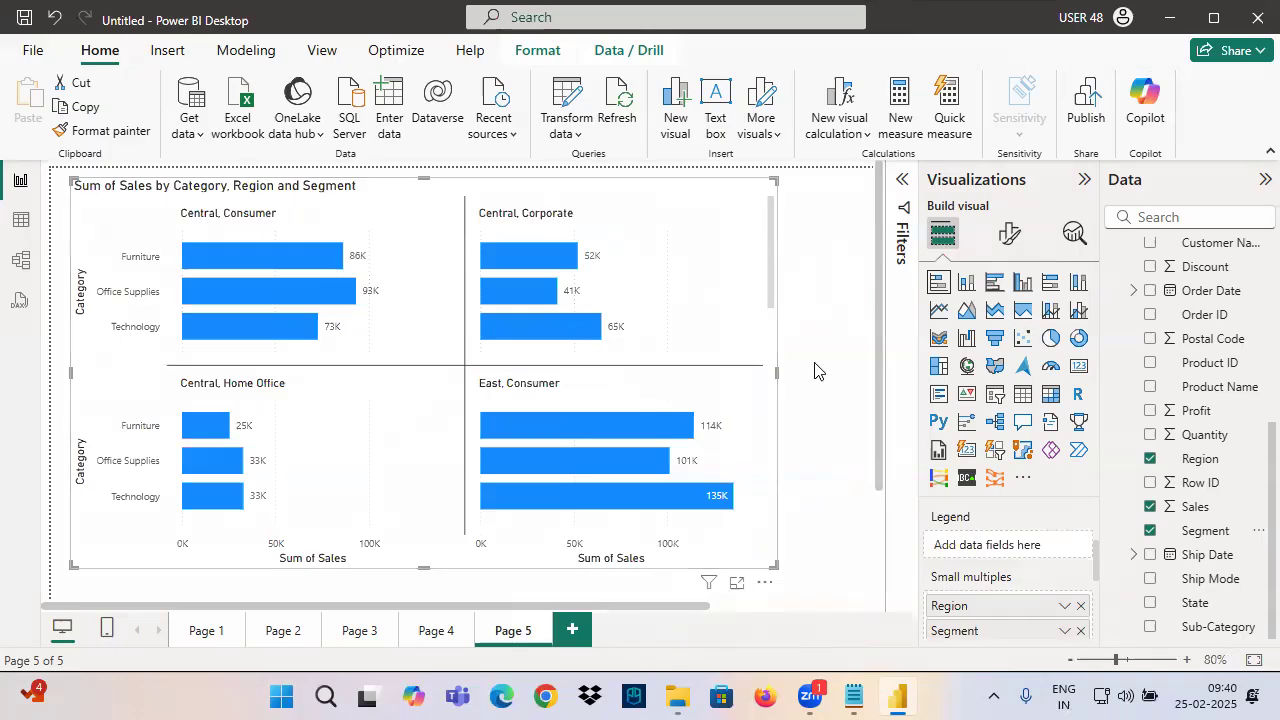
Widen the small multiples chart on Page 5 by extending its right edge
drag(776, 372, 852, 372)
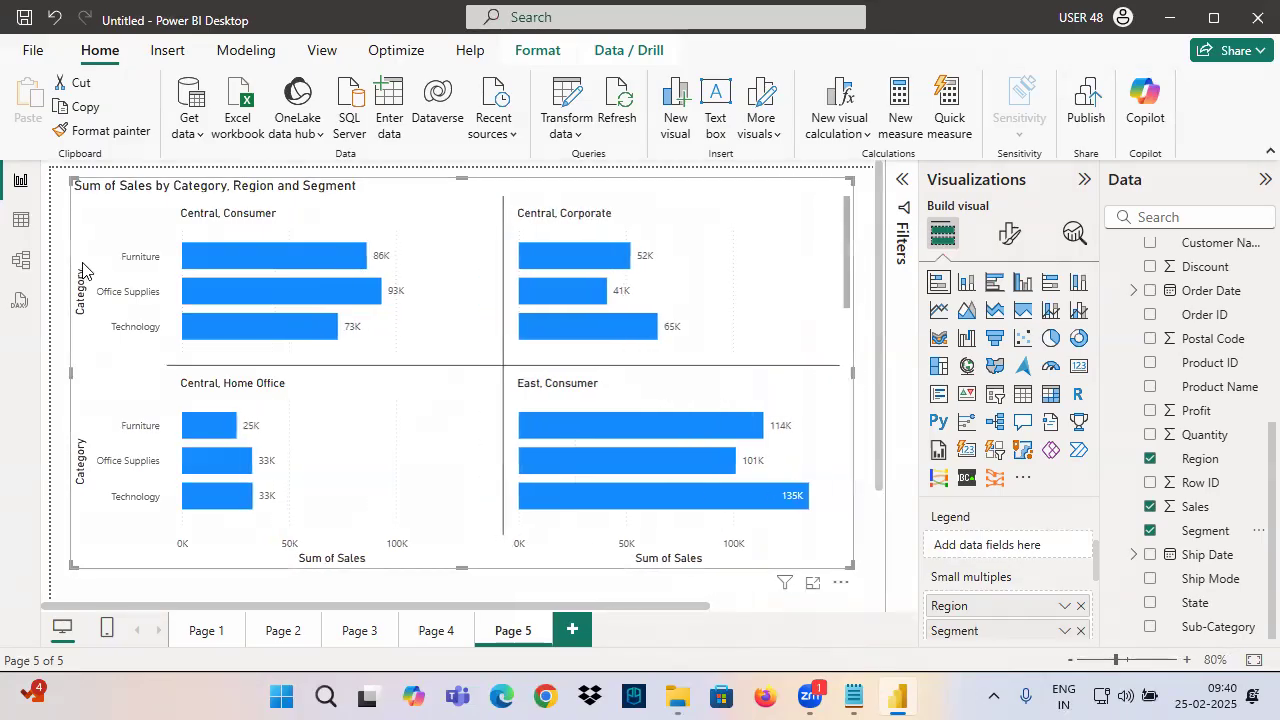
mouse_move(124, 218)
mouse_down()
mouse_move(165, 272)
mouse_move(120, 296)
mouse_up()
mouse_move(198, 216)
mouse_down()
mouse_move(186, 286)
mouse_move(254, 278)
mouse_up()
key(Escape)
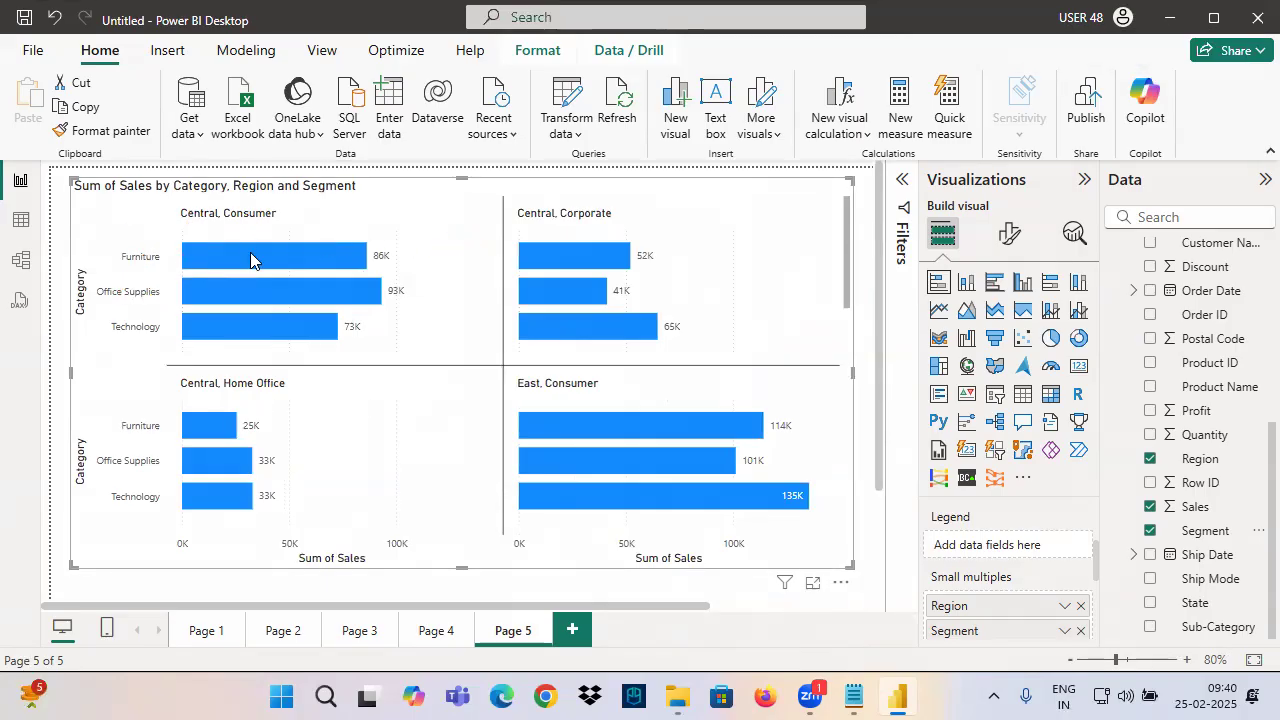
scroll(315, 278, up, 1)
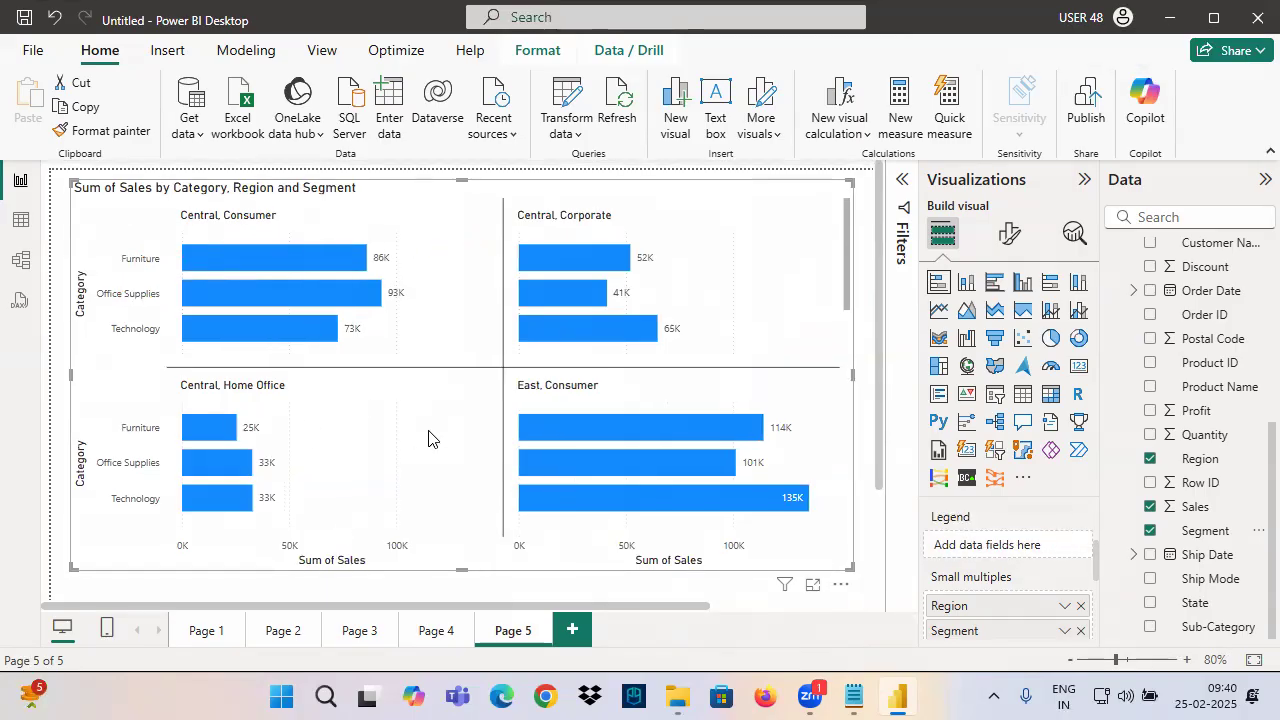
Mark the Central and East panels with temporary red annotation lines and clear the marks
drag(299, 135, 310, 325)
drag(682, 120, 670, 318)
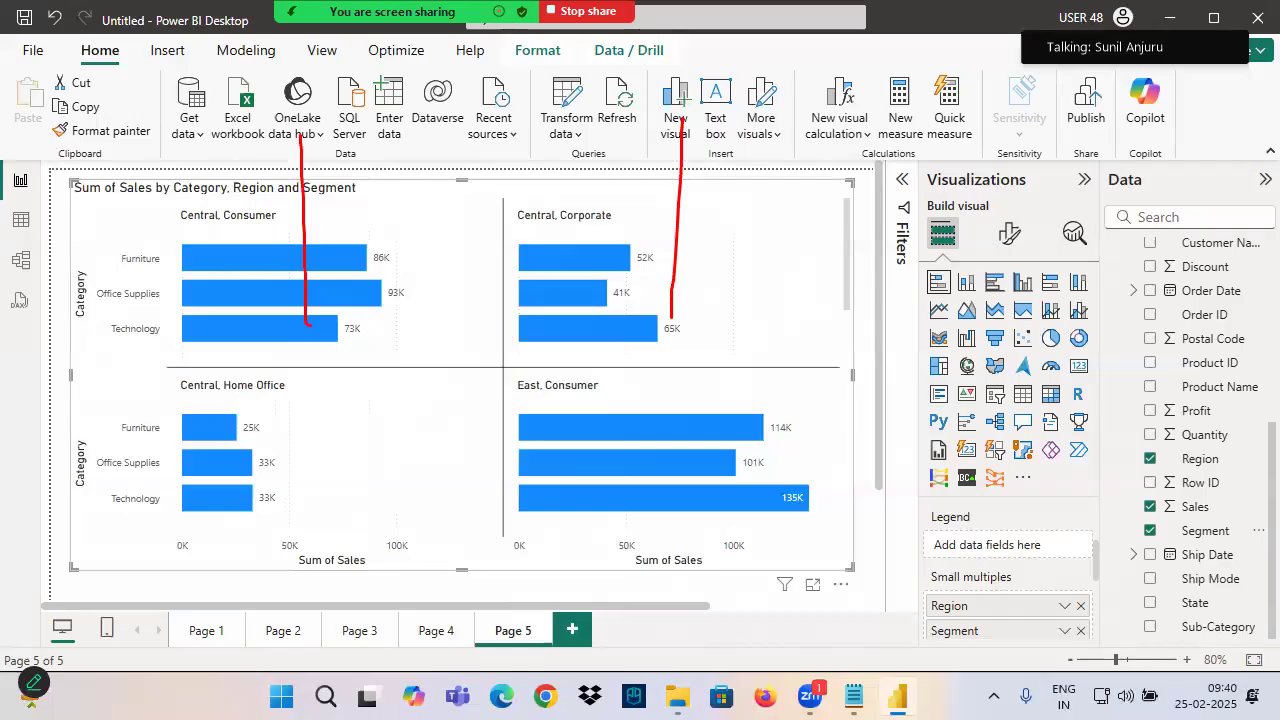
drag(270, 108, 304, 358)
drag(684, 100, 648, 270)
drag(36, 255, 288, 260)
drag(204, 234, 208, 300)
mouse_move(80, 408)
mouse_down()
mouse_move(243, 433)
mouse_move(244, 478)
mouse_up()
key(Escape)
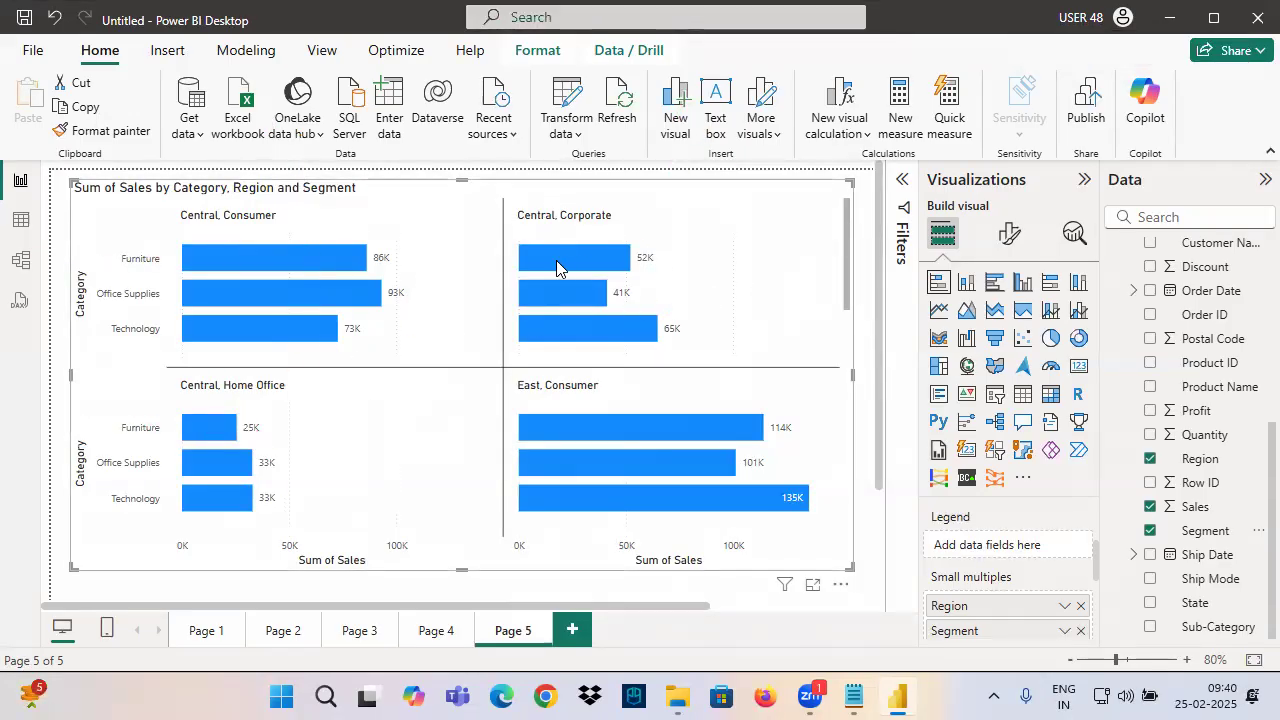
Look through all Region and Segment panels of the chart, from Central, Consumer to West, Home Office, and return to the first ones
scroll(600, 370, down, 3)
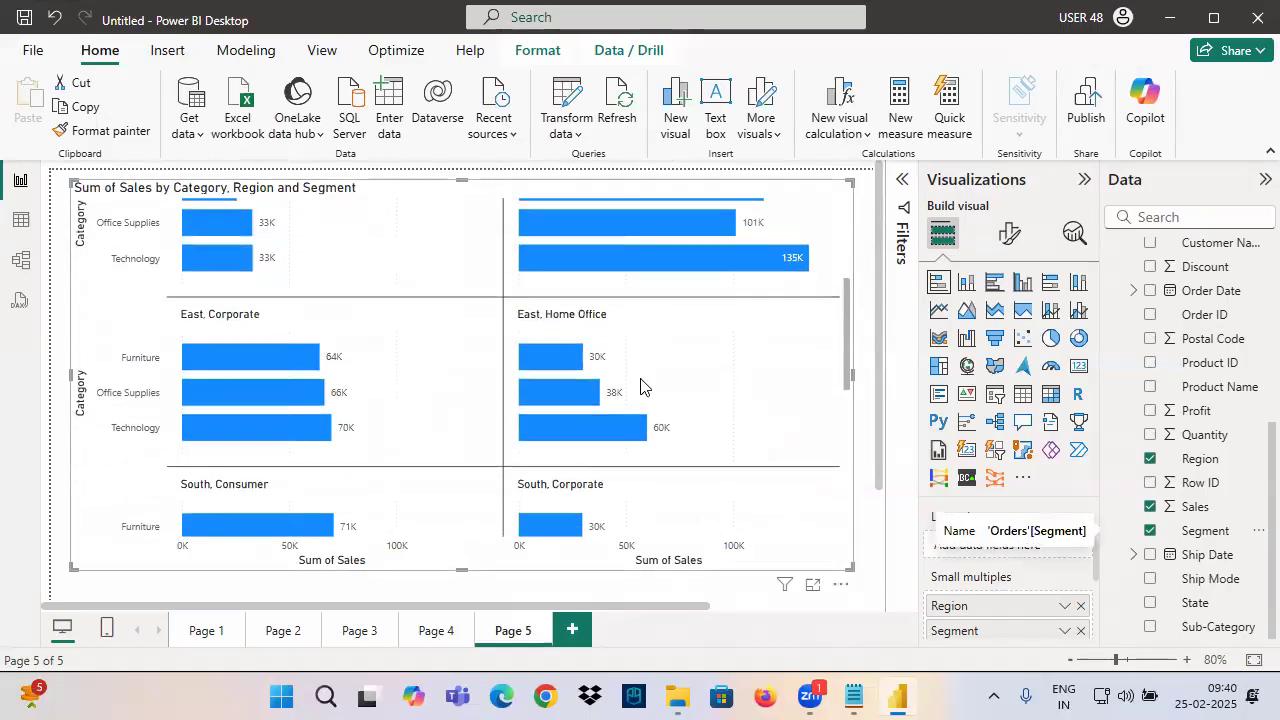
scroll(380, 470, down, 2)
scroll(337, 520, down, 3)
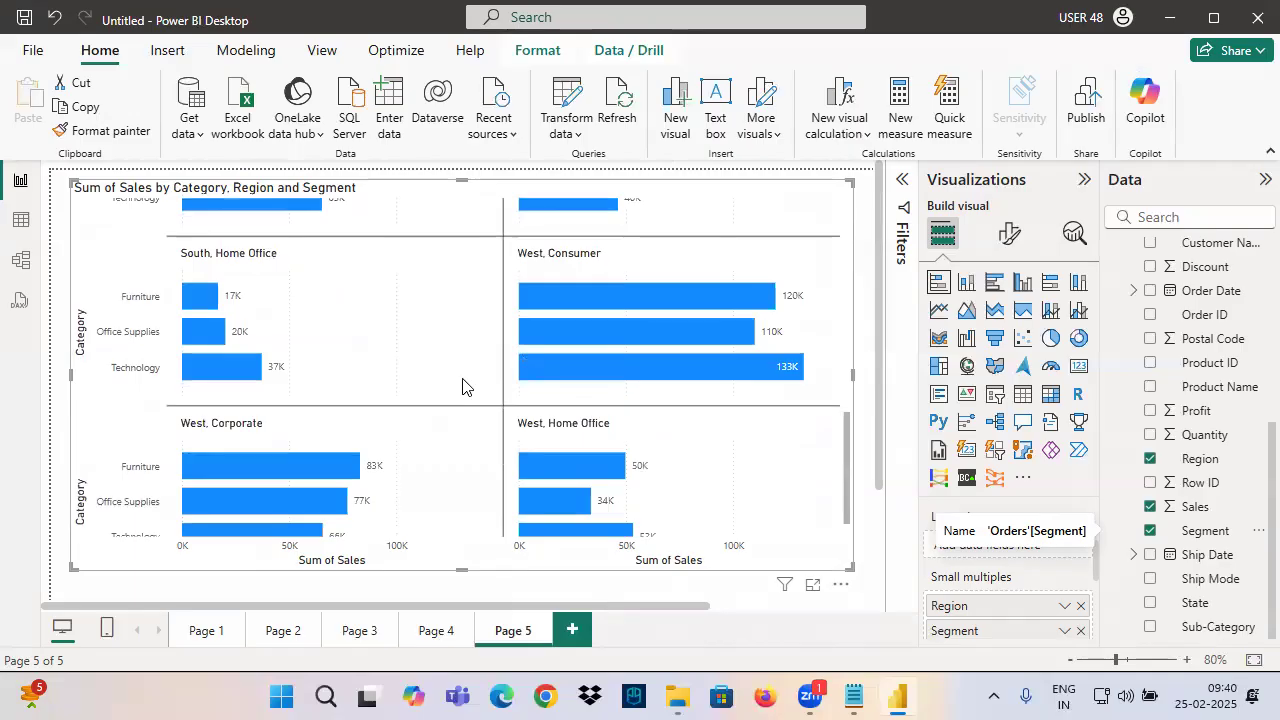
scroll(466, 386, up, 8)
scroll(491, 343, down, 8)
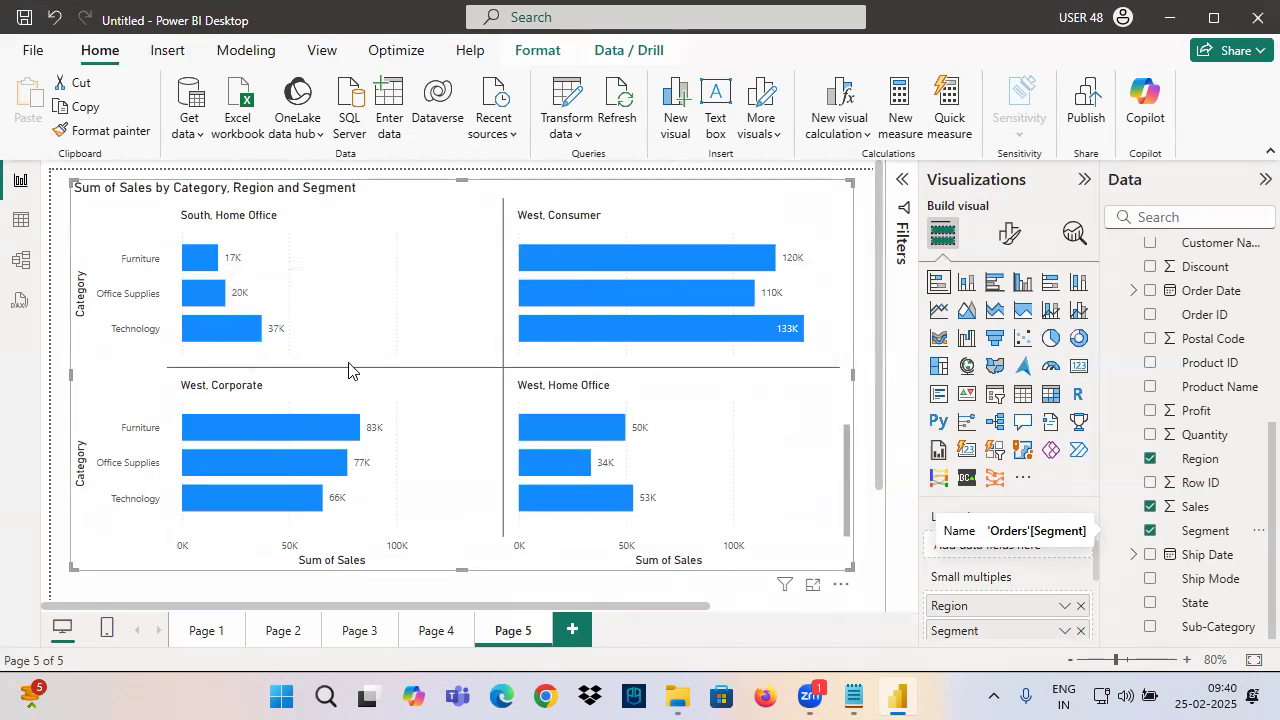
scroll(355, 364, up, 8)
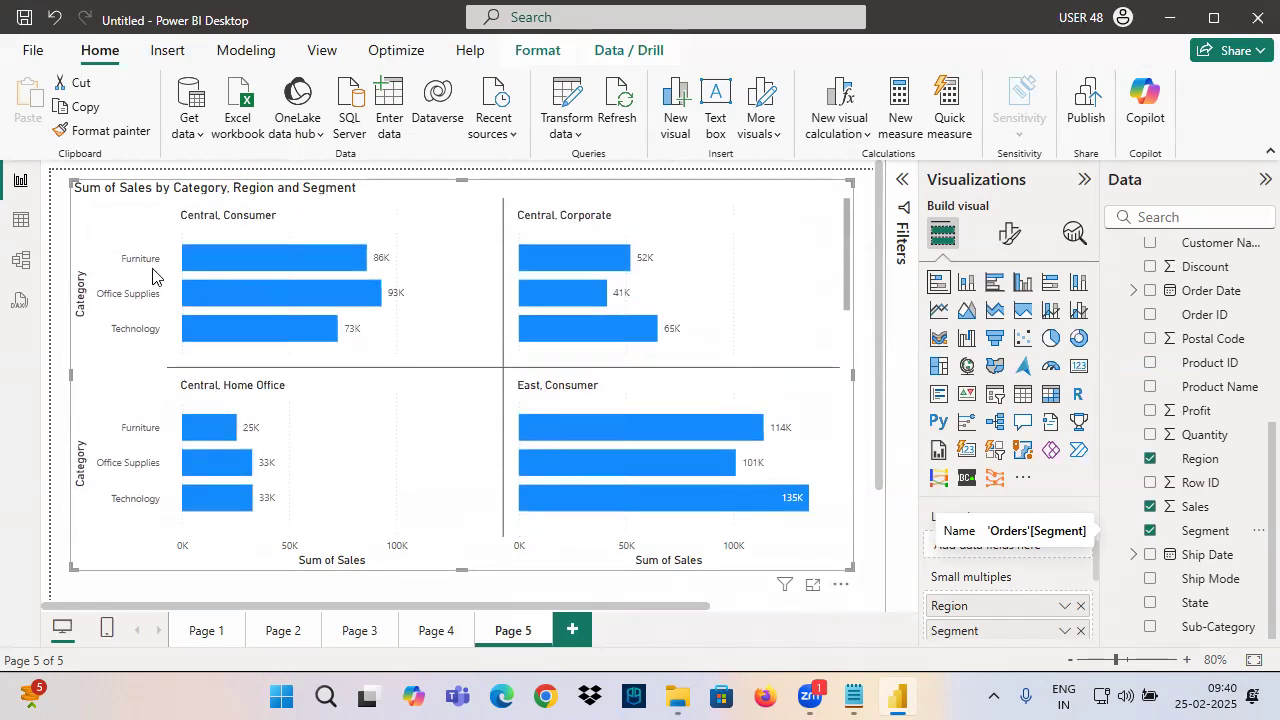
Draw temporary annotation lines across the chart's rows and columns to illustrate the panel grid, and clear them
mouse_move(188, 270)
key(ctrl+2)
drag(71, 261, 332, 277)
drag(297, 246, 277, 325)
drag(72, 377, 280, 389)
drag(80, 468, 248, 465)
drag(398, 137, 402, 330)
drag(655, 110, 660, 284)
drag(802, 92, 806, 240)
drag(877, 116, 870, 264)
key(Escape)
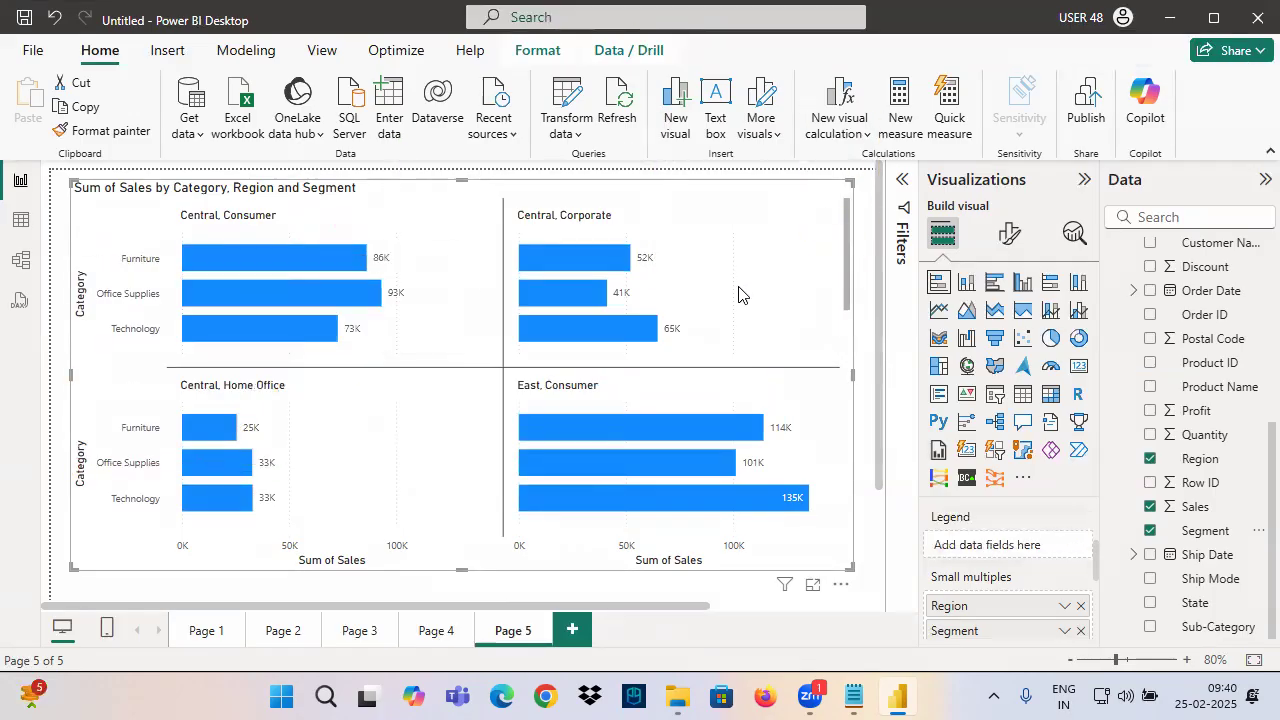
Set the chart's small multiples layout to 3 rows and 4 columns
scroll(740, 292, down, 2)
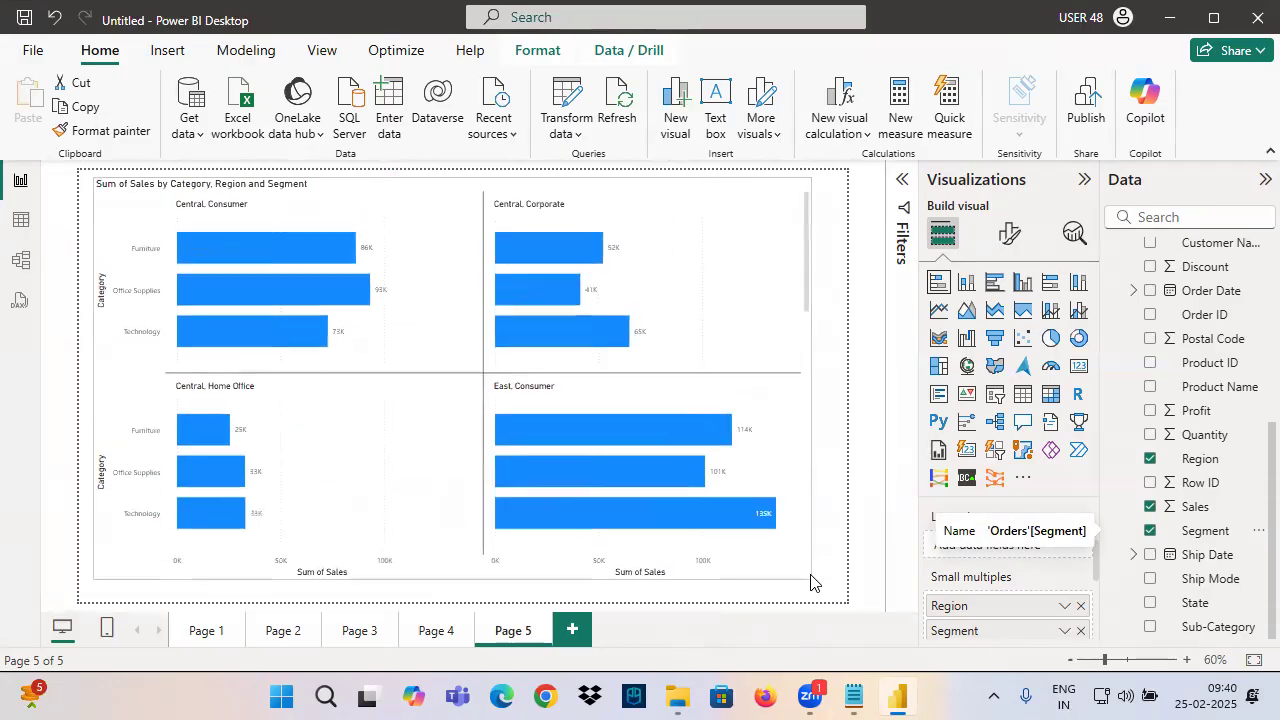
click(1010, 245)
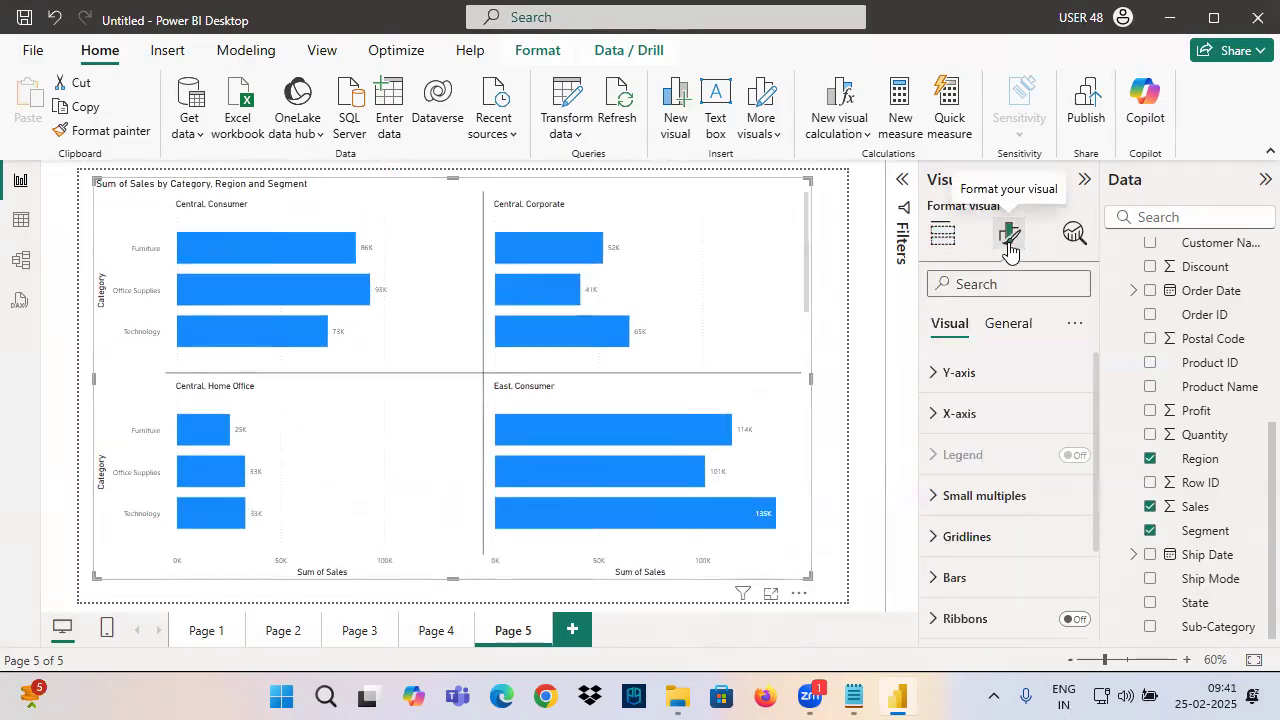
click(965, 500)
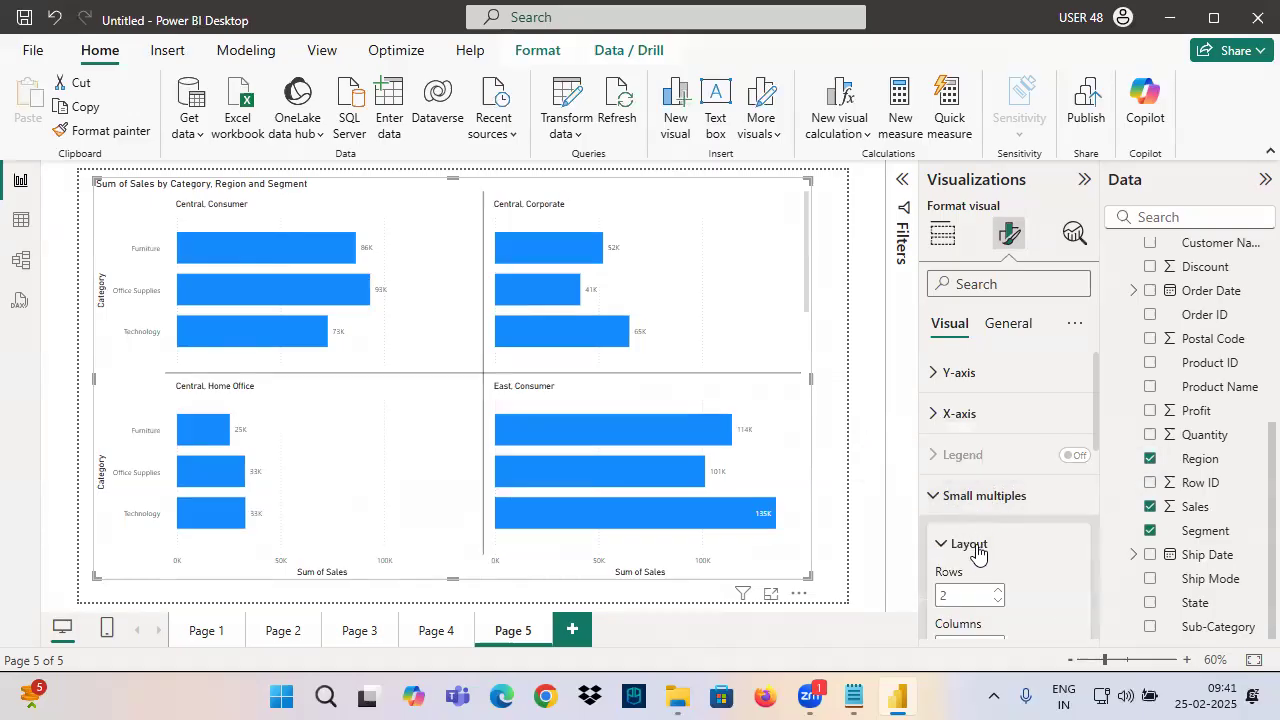
scroll(975, 540, down, 1)
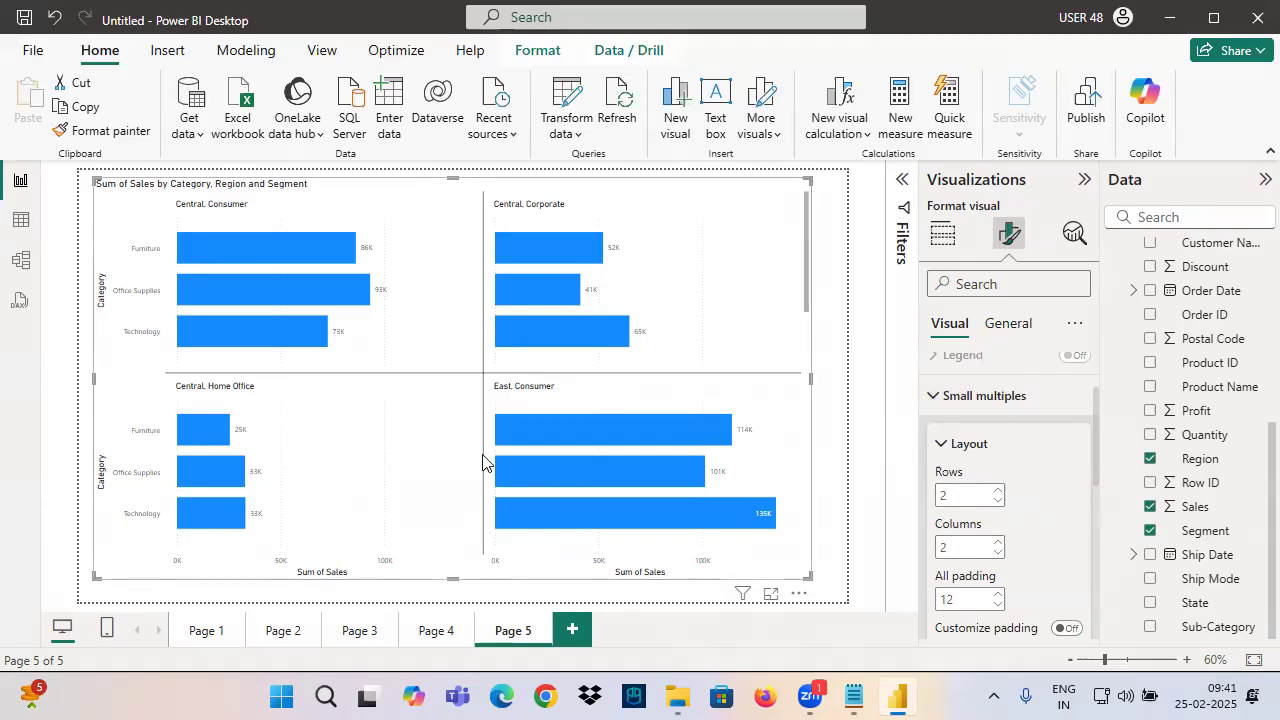
double_click(936, 495)
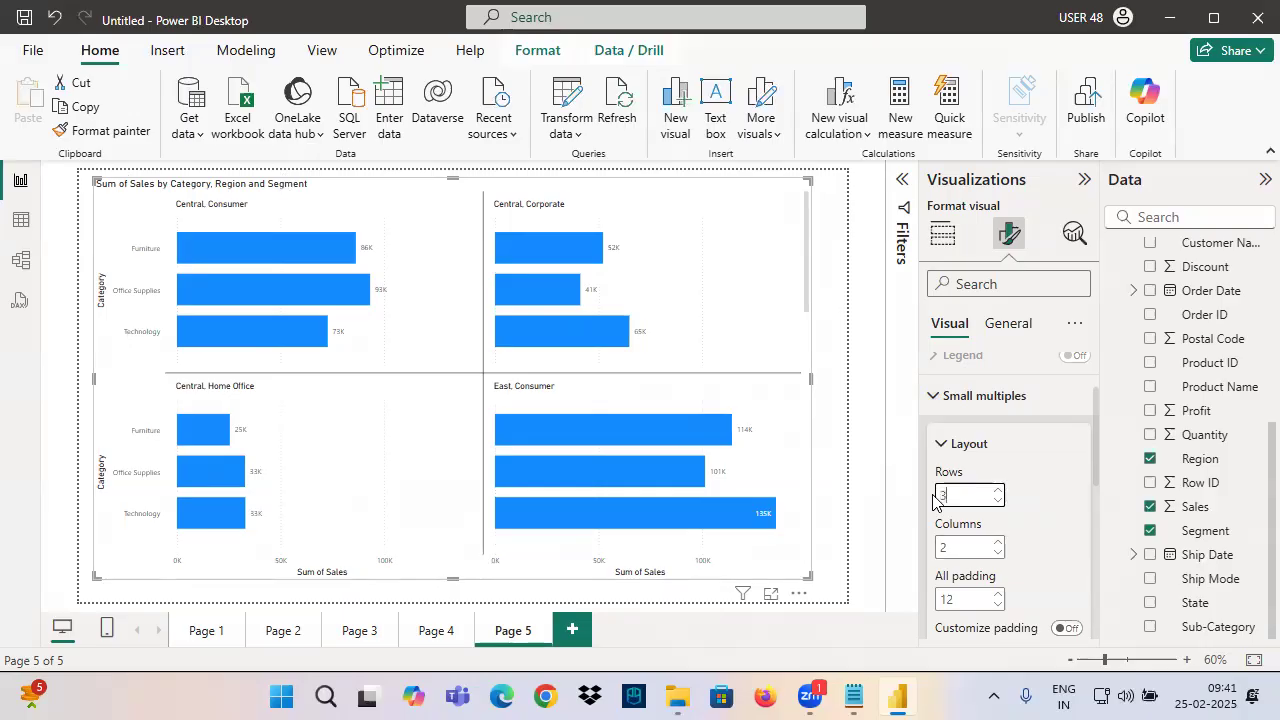
text(3)
double_click(953, 548)
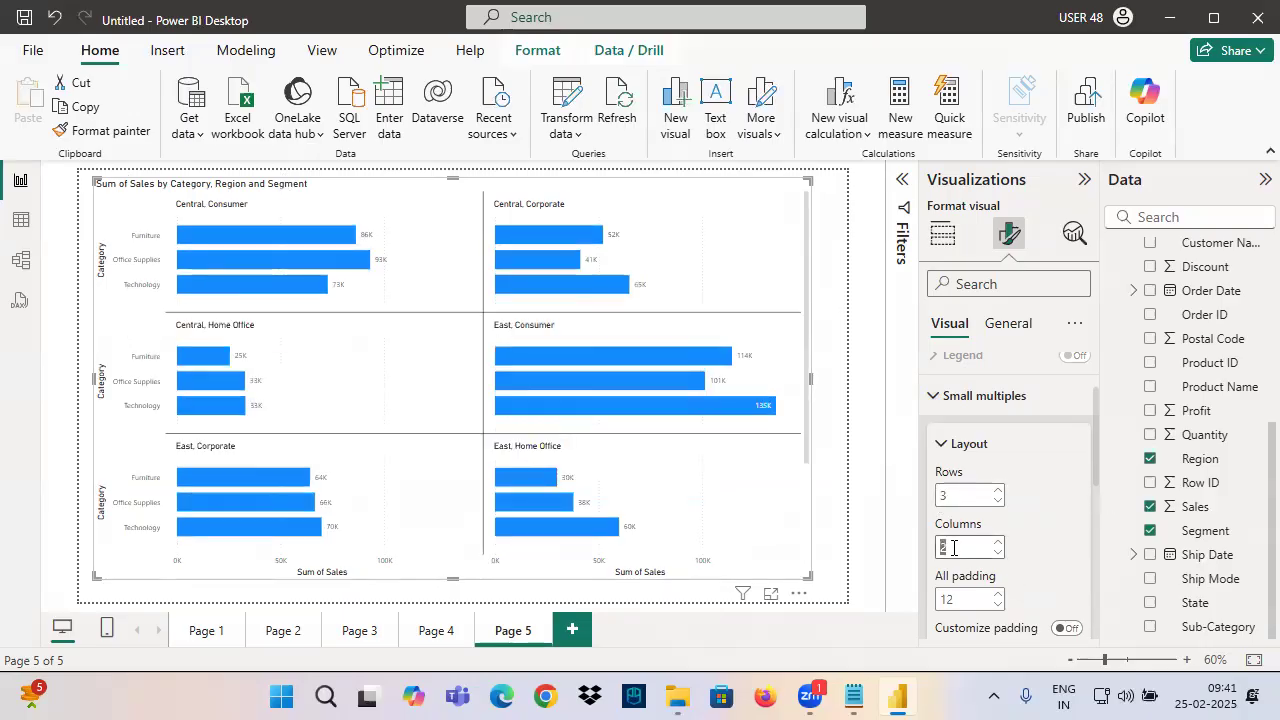
click(953, 548)
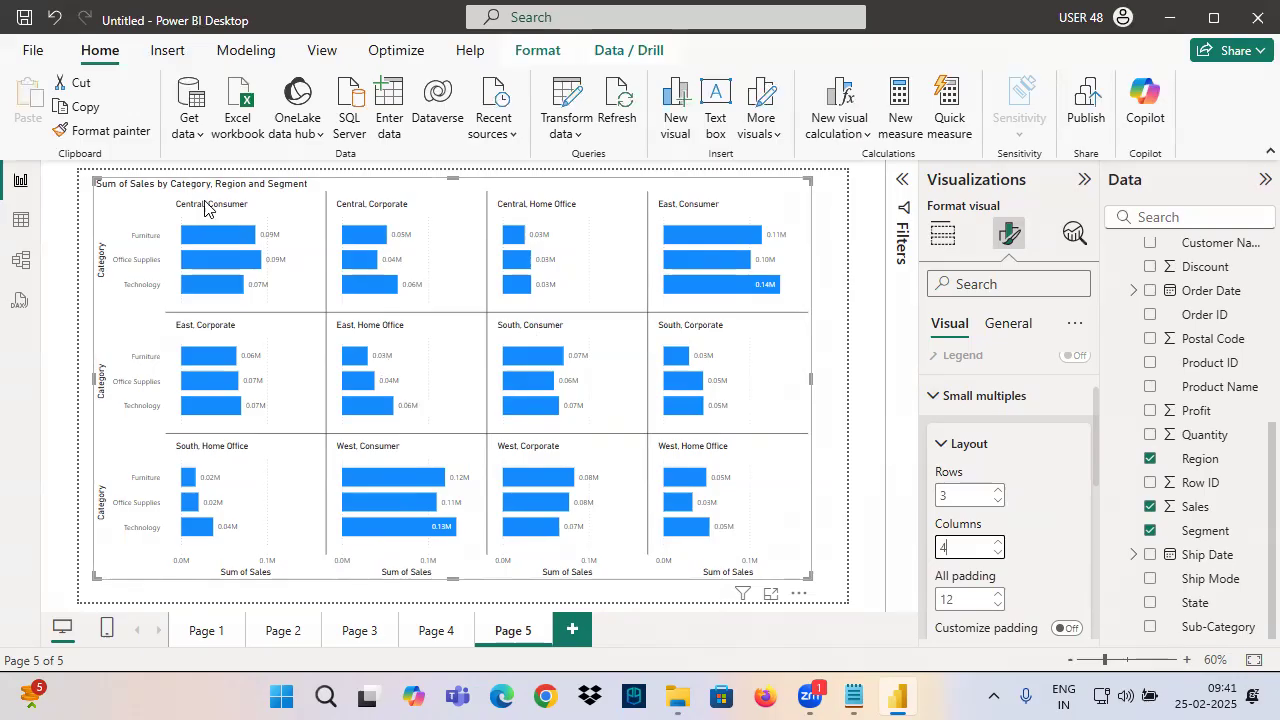
Frame the three-by-four grid of panels with temporary red annotation boxes
mouse_move(123, 178)
mouse_down()
mouse_move(772, 582)
mouse_move(763, 601)
mouse_up()
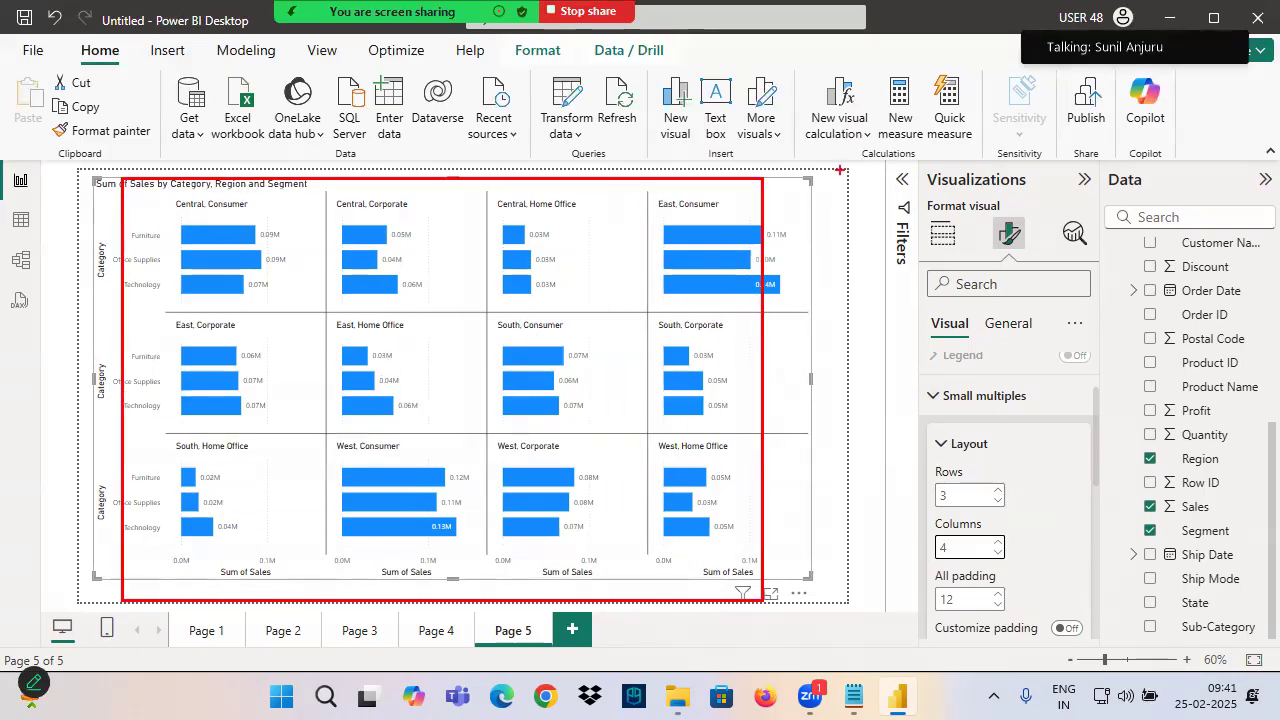
drag(840, 172, 200, 546)
drag(178, 195, 620, 530)
Set the small multiples layout to 2 rows and 2 columns, scroll through the panels, and collapse the small multiples settings
click(959, 494)
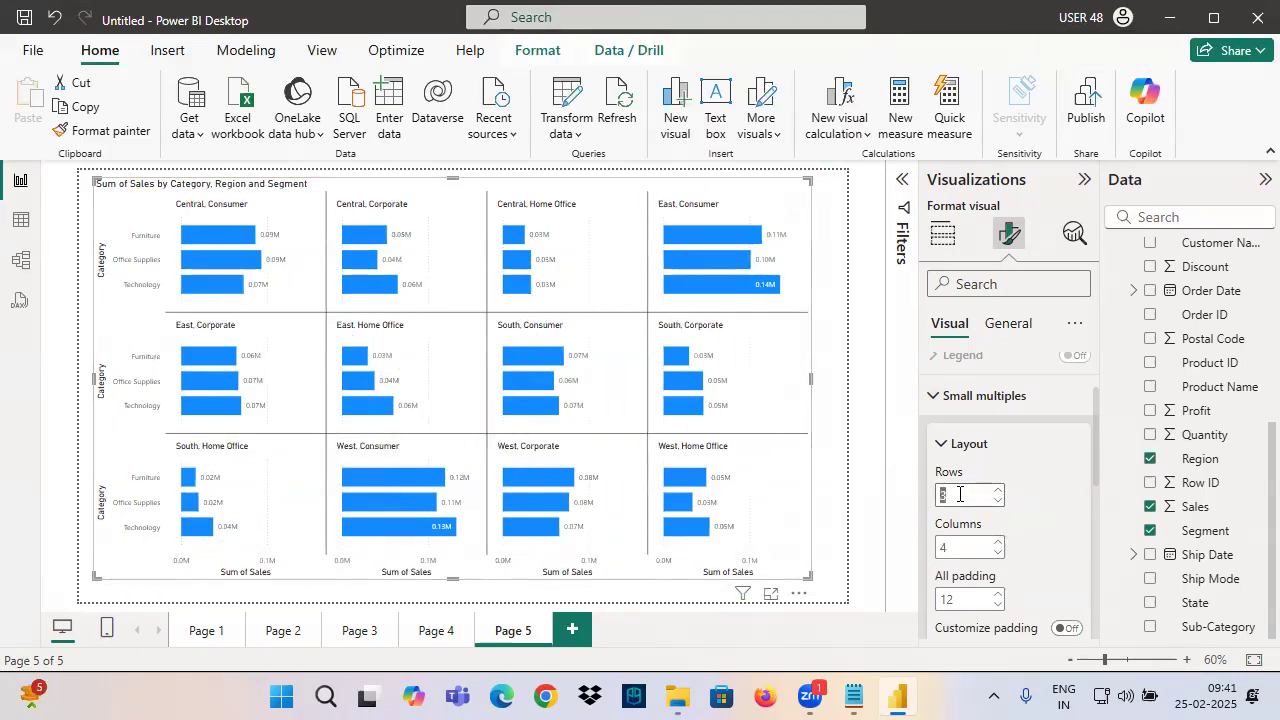
text(2)
key(Return)
click(969, 548)
text(2)
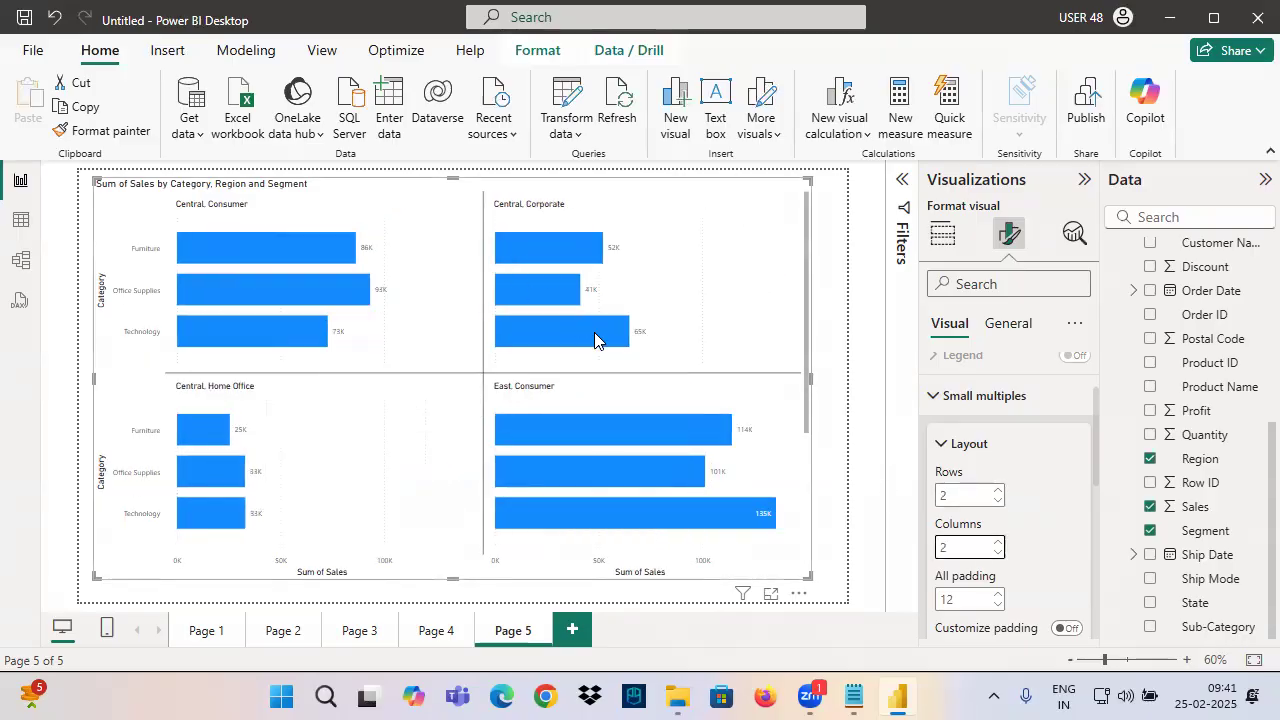
scroll(598, 458, up, 3)
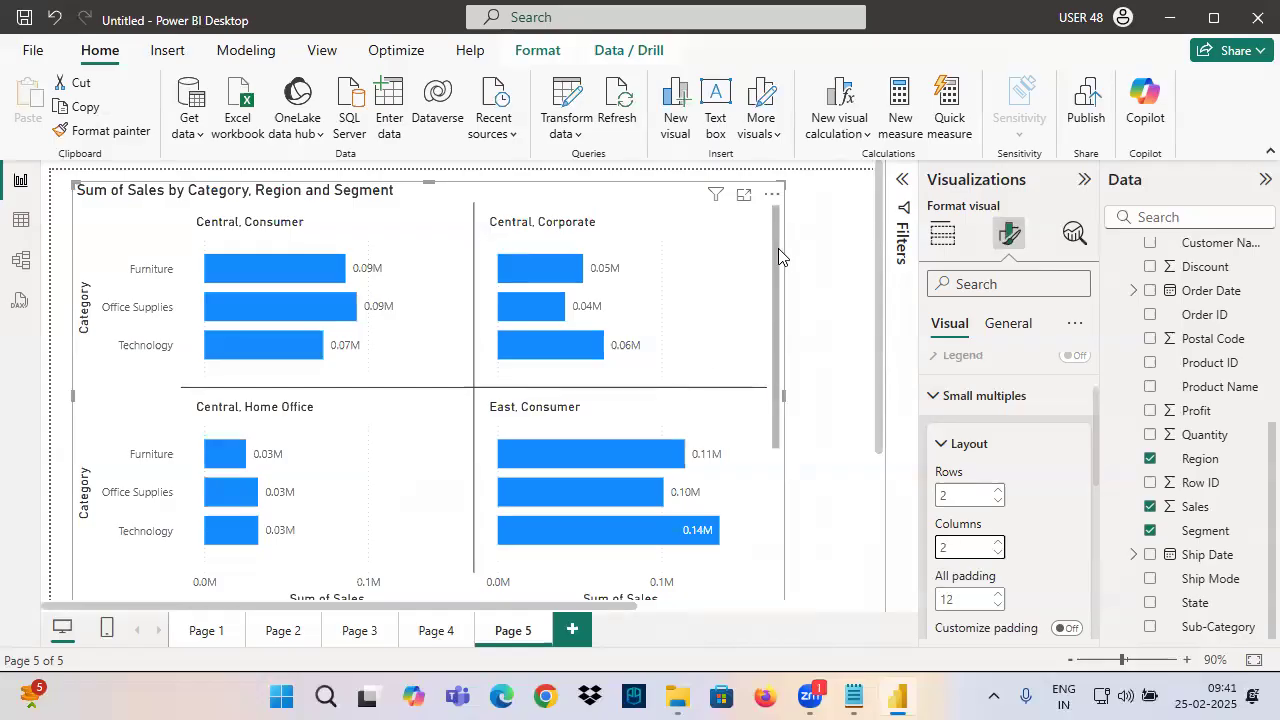
drag(778, 248, 770, 488)
scroll(378, 268, up, 5)
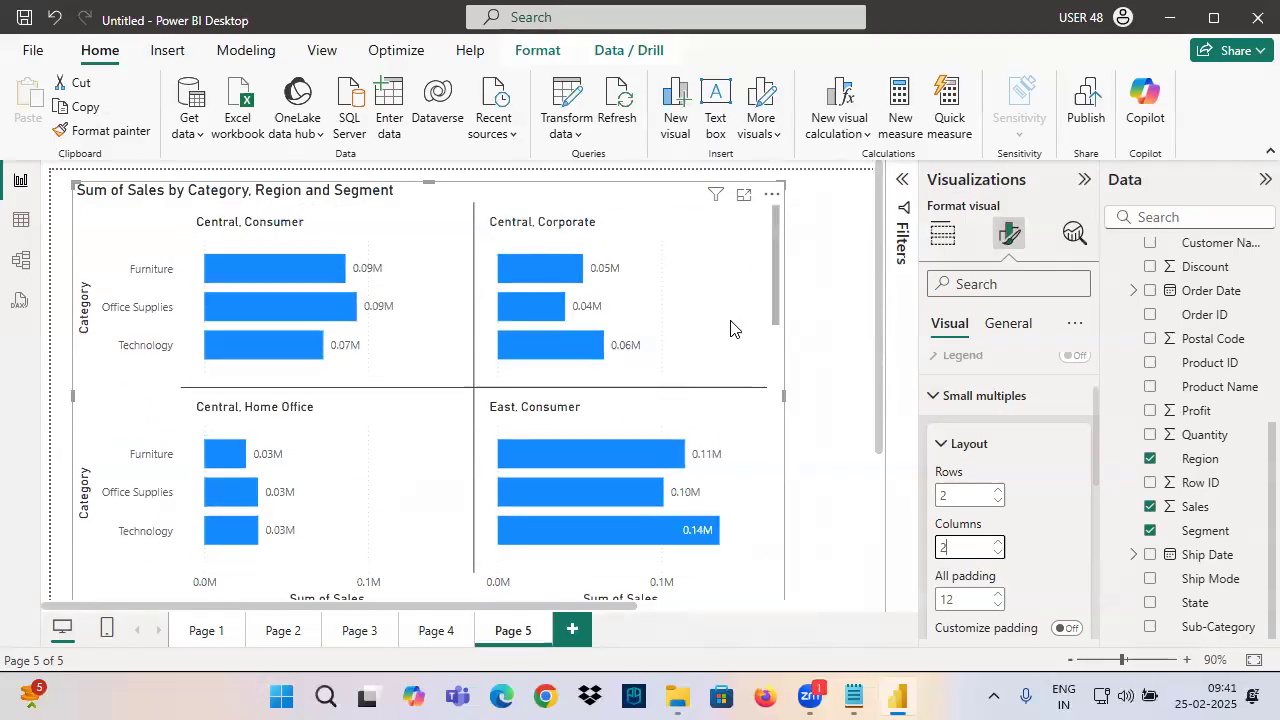
scroll(730, 328, down, 1)
click(990, 396)
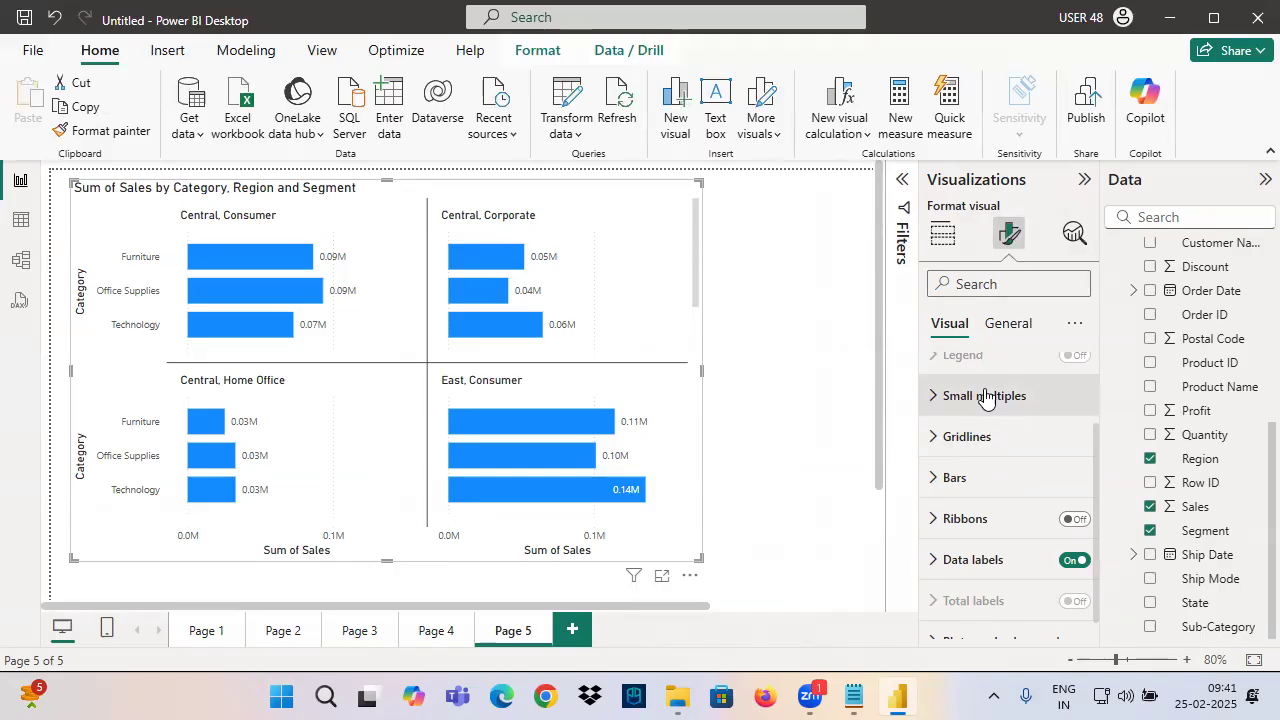
Switch to the class notes and change the Small Multiple entry to "Multiple Dimension Columns"
click(854, 697)
click(40, 320)
drag(200, 321, 391, 324)
click(202, 333)
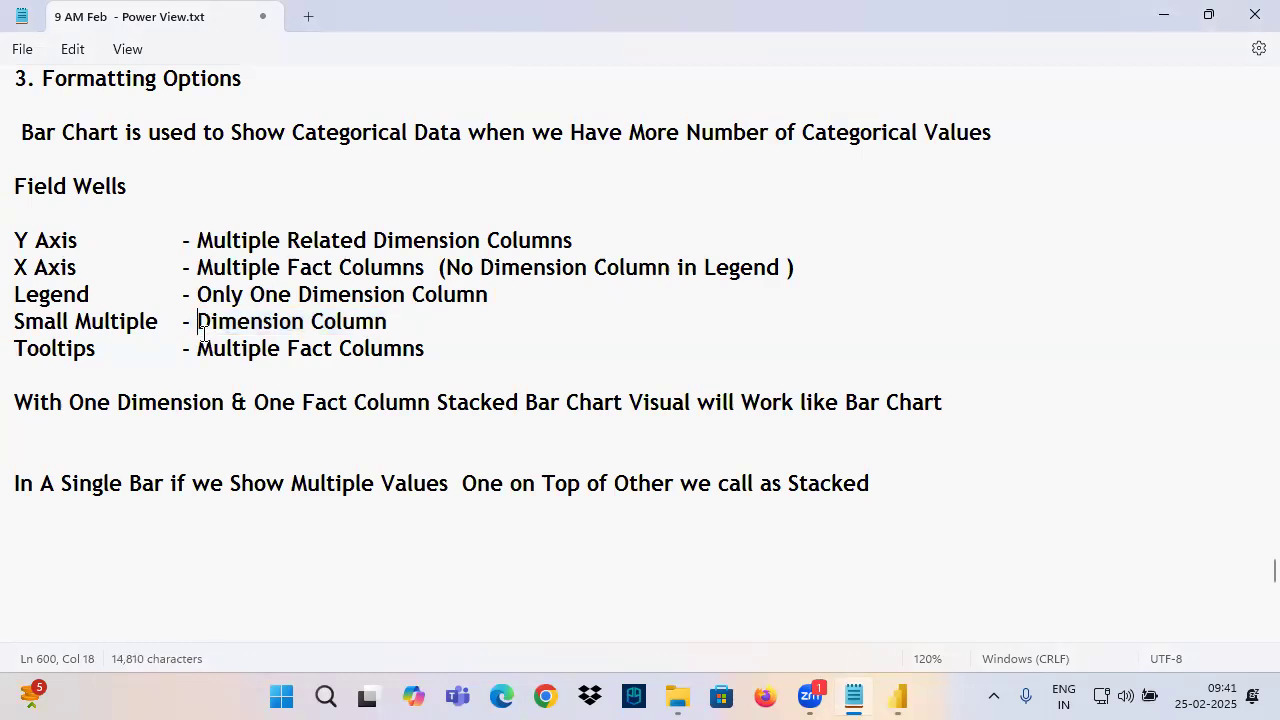
text(Multiple Dimen)
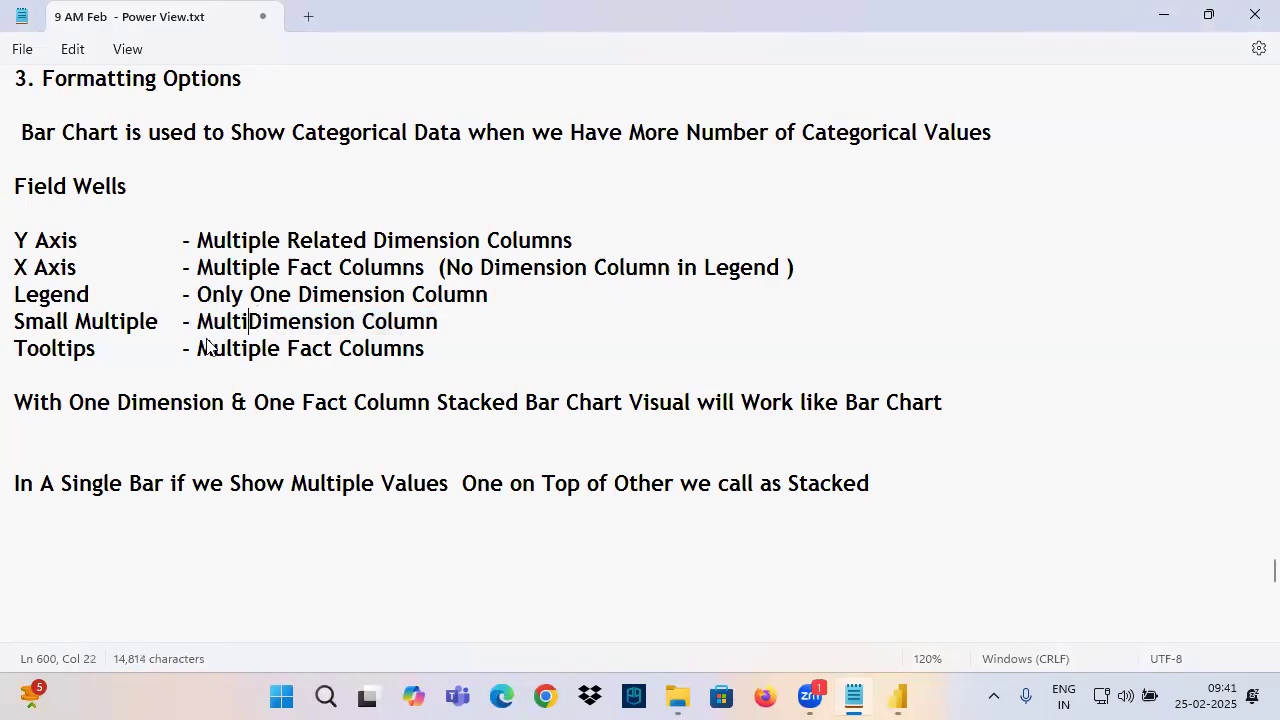
text(s)
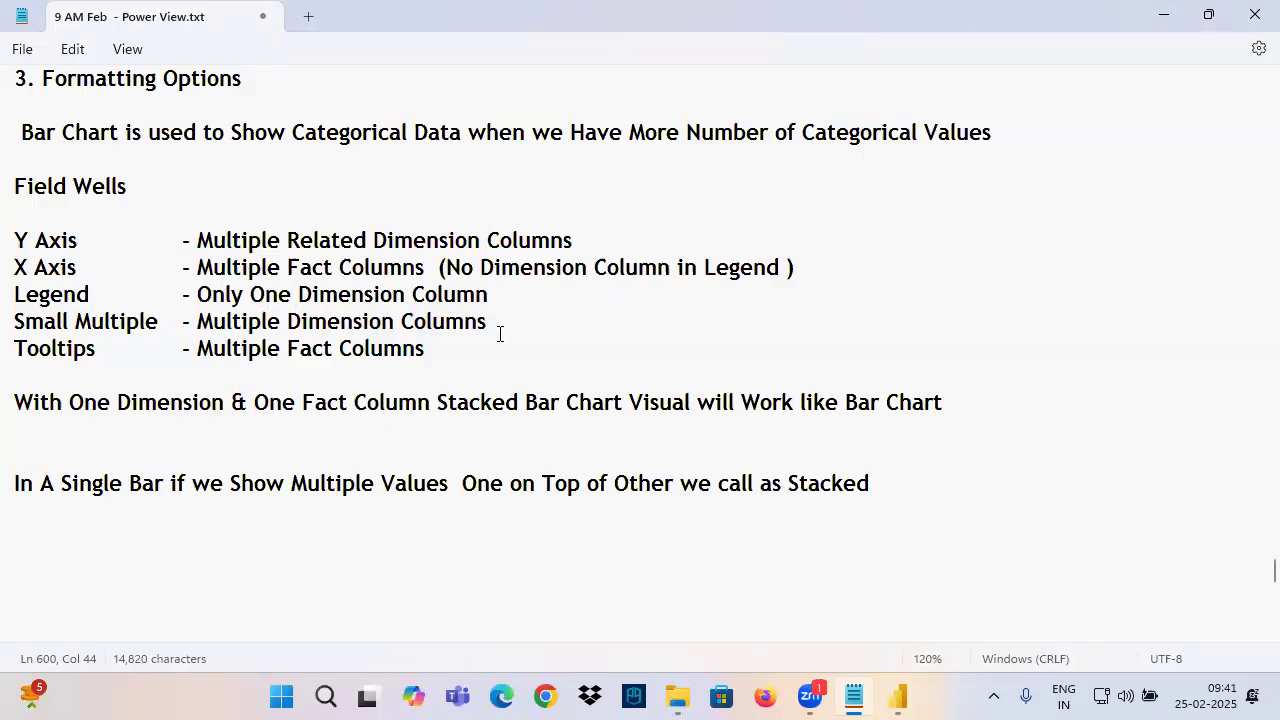
Copy the "Formatting Options" text from the numbered list and paste it below a new dashed separator at the end of the notes
click(53, 186)
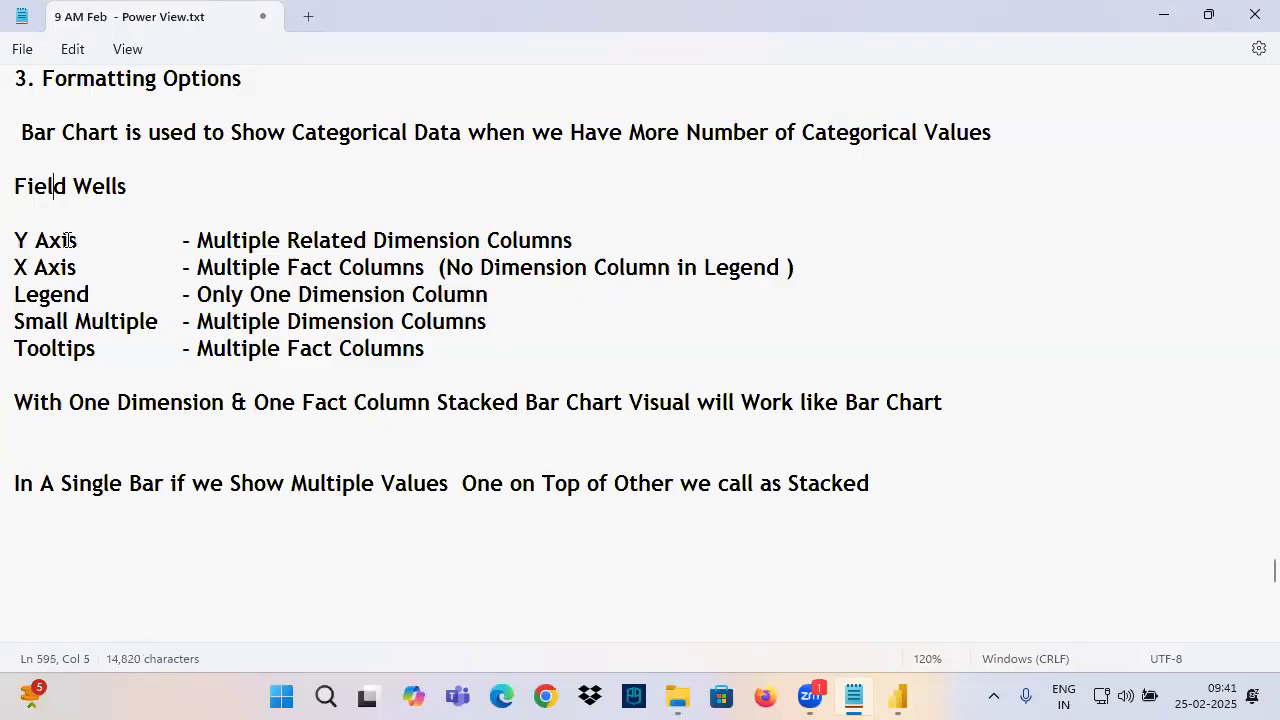
scroll(114, 282, up, 2)
drag(42, 186, 274, 186)
drag(80, 211, 171, 211)
drag(42, 240, 347, 252)
key(ctrl+c)
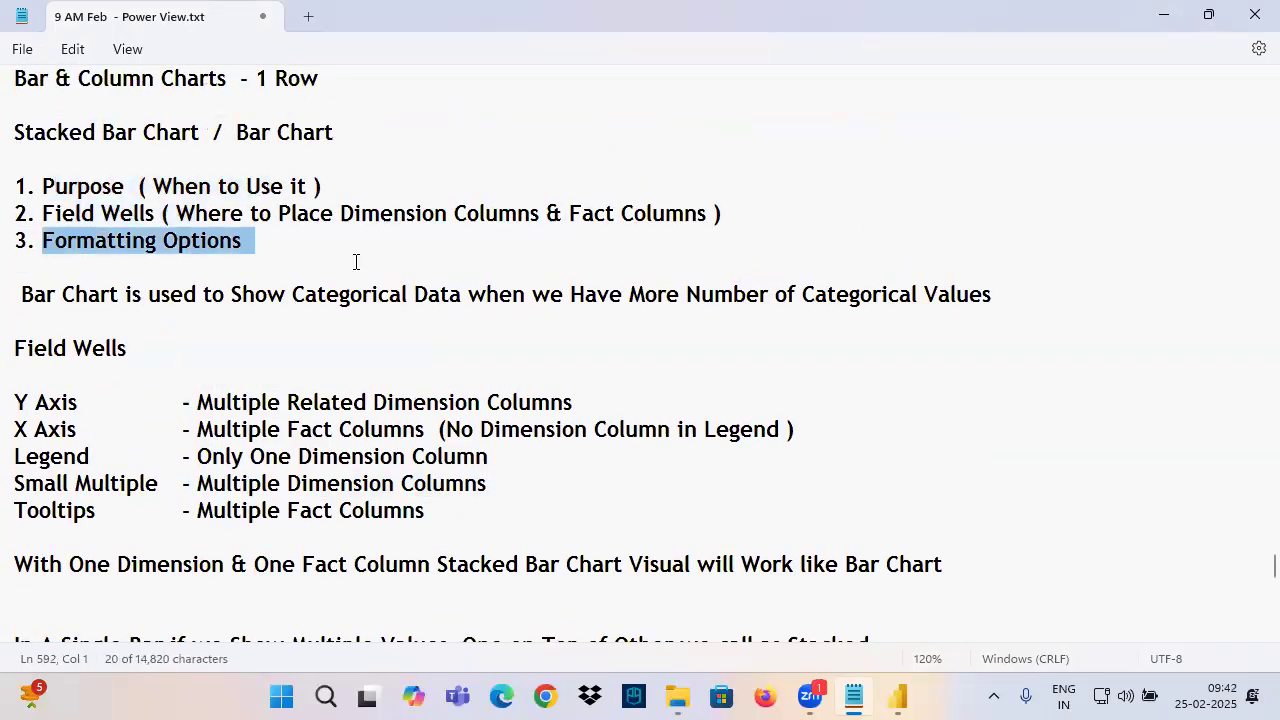
scroll(352, 263, down, 2)
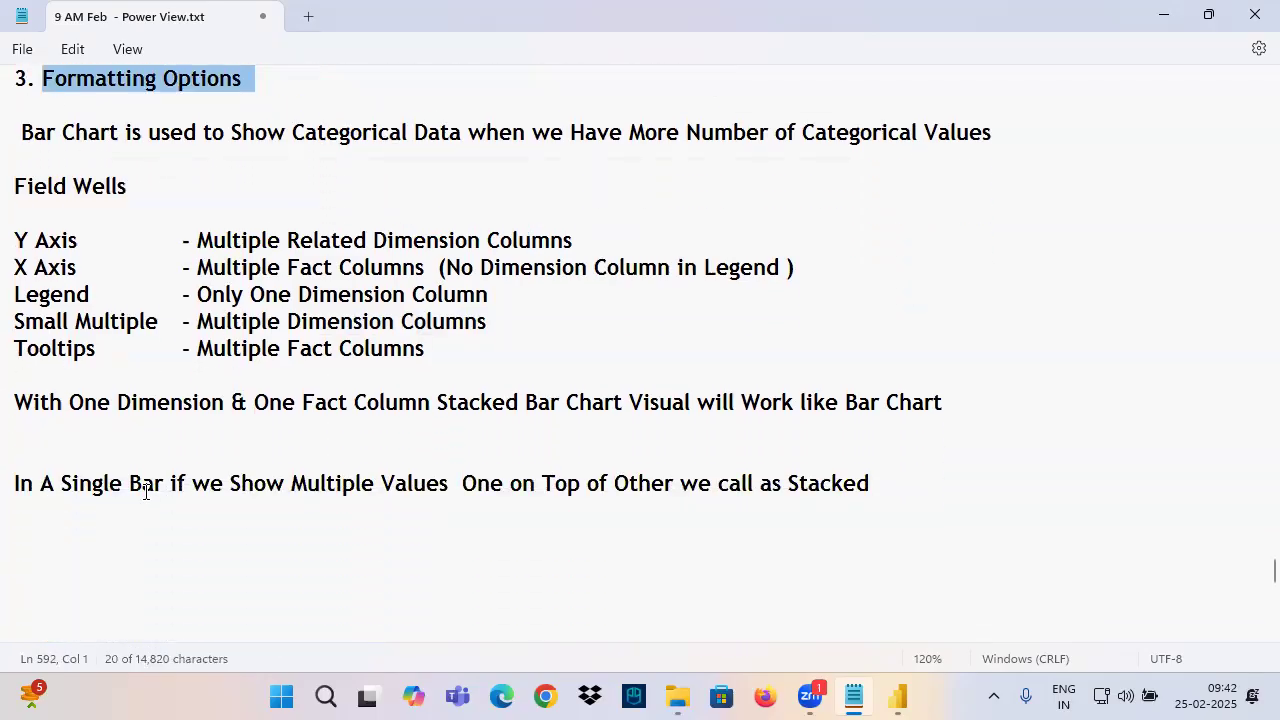
click(93, 545)
text(----------)
key(Return)
key(ctrl+v)
key(ctrl+v)
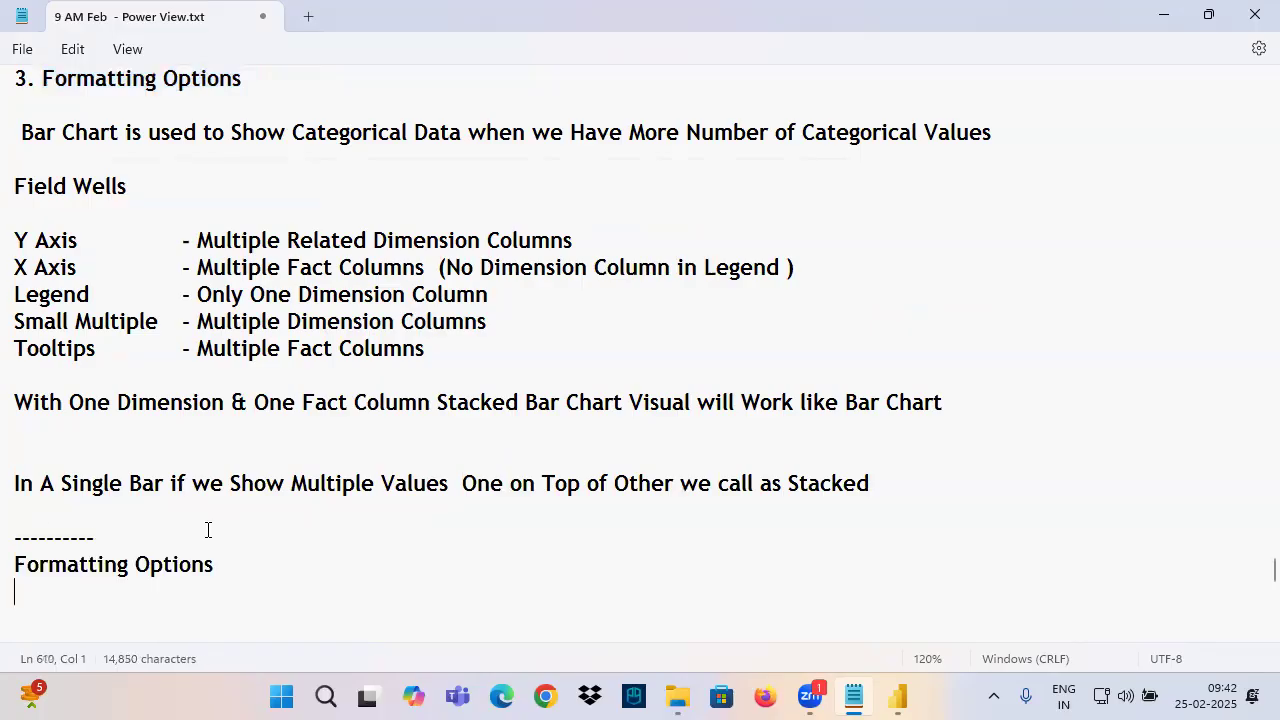
Return to Power BI, add a new page after Page 5, and insert an empty stacked bar chart on it
click(896, 697)
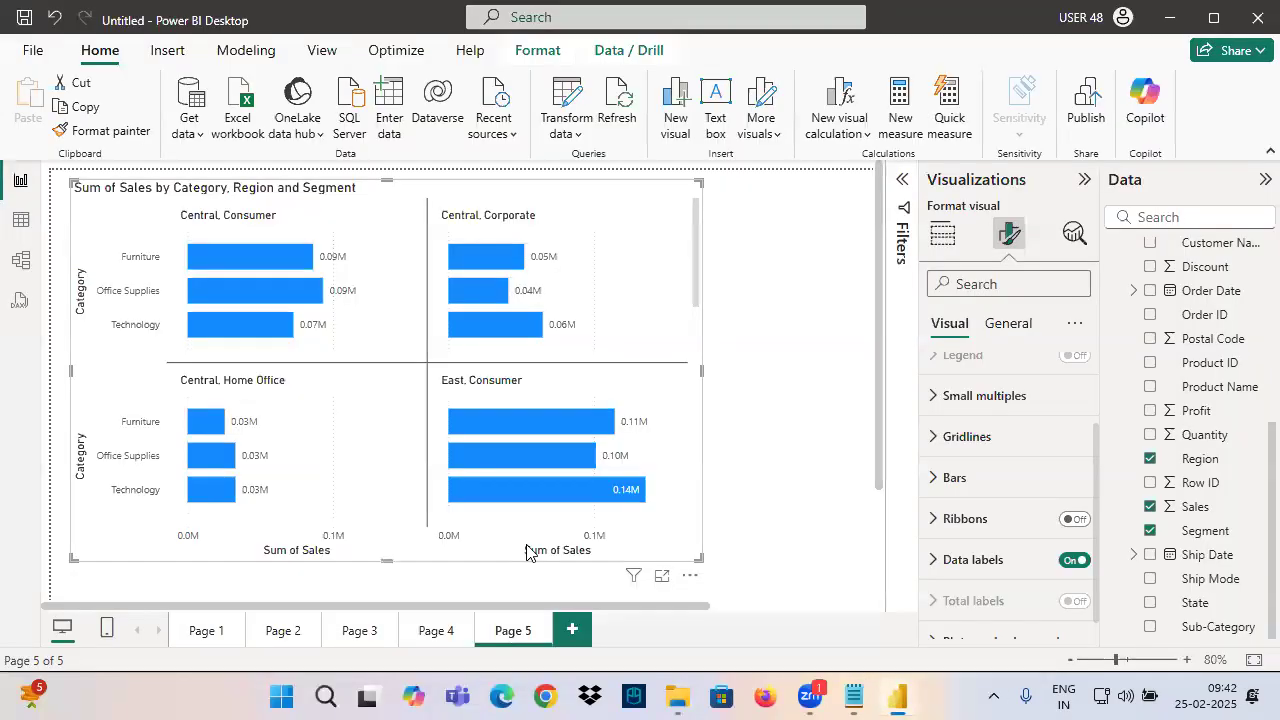
click(262, 636)
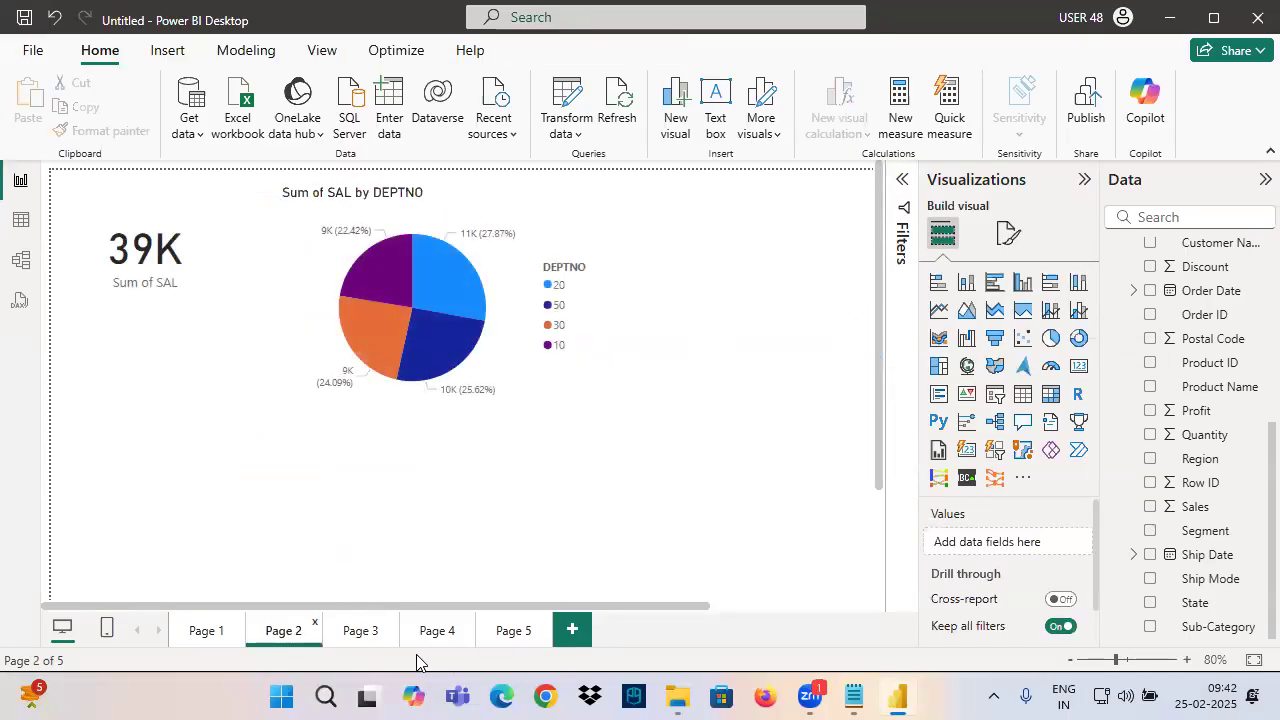
click(364, 632)
click(440, 632)
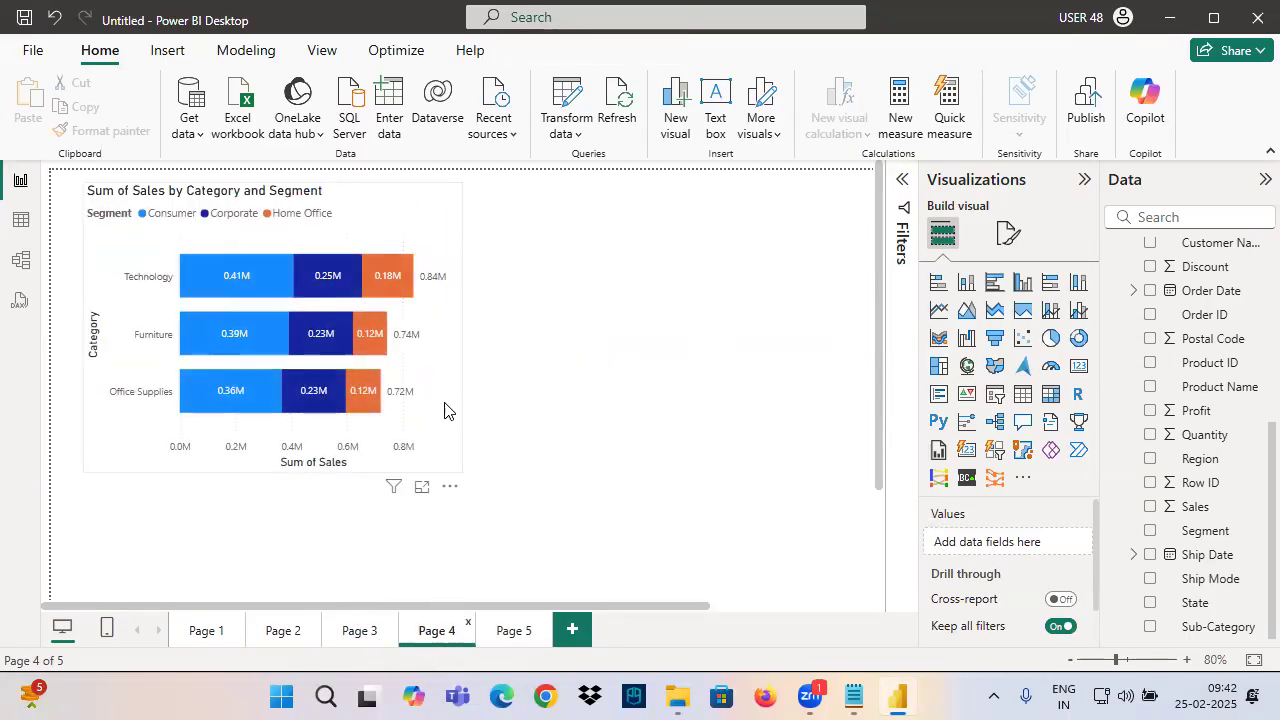
click(446, 410)
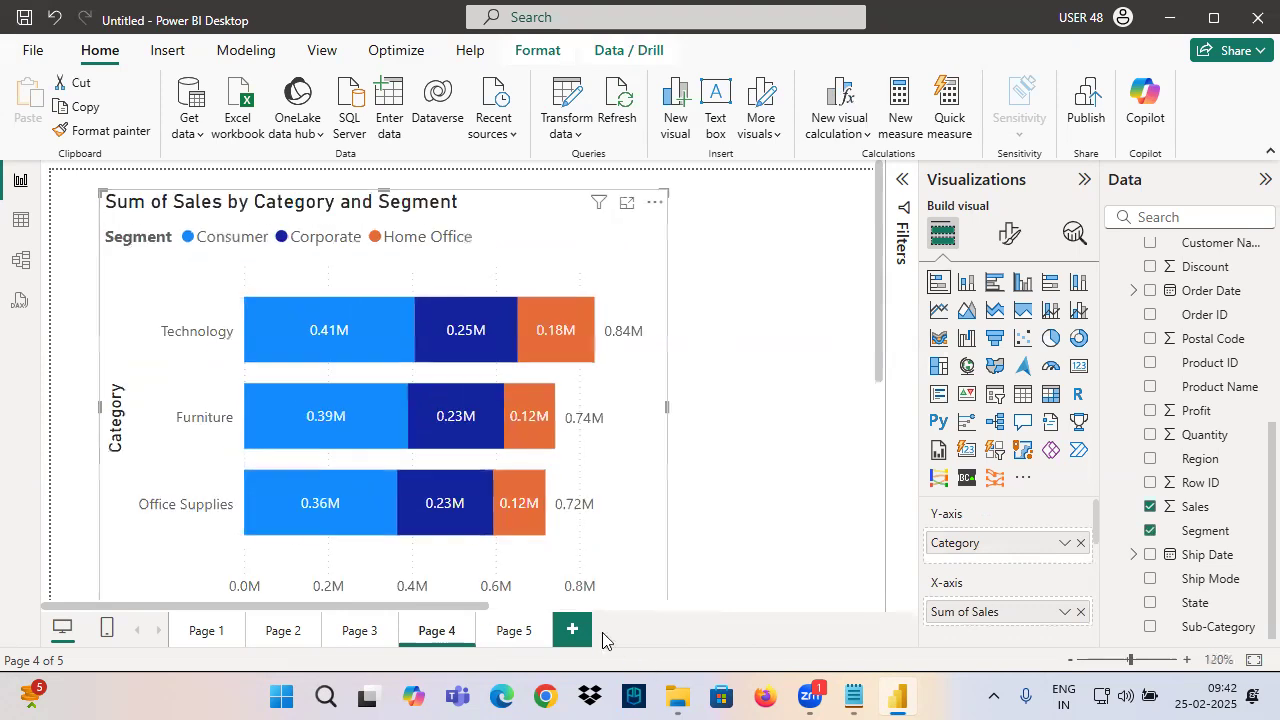
click(574, 630)
click(937, 283)
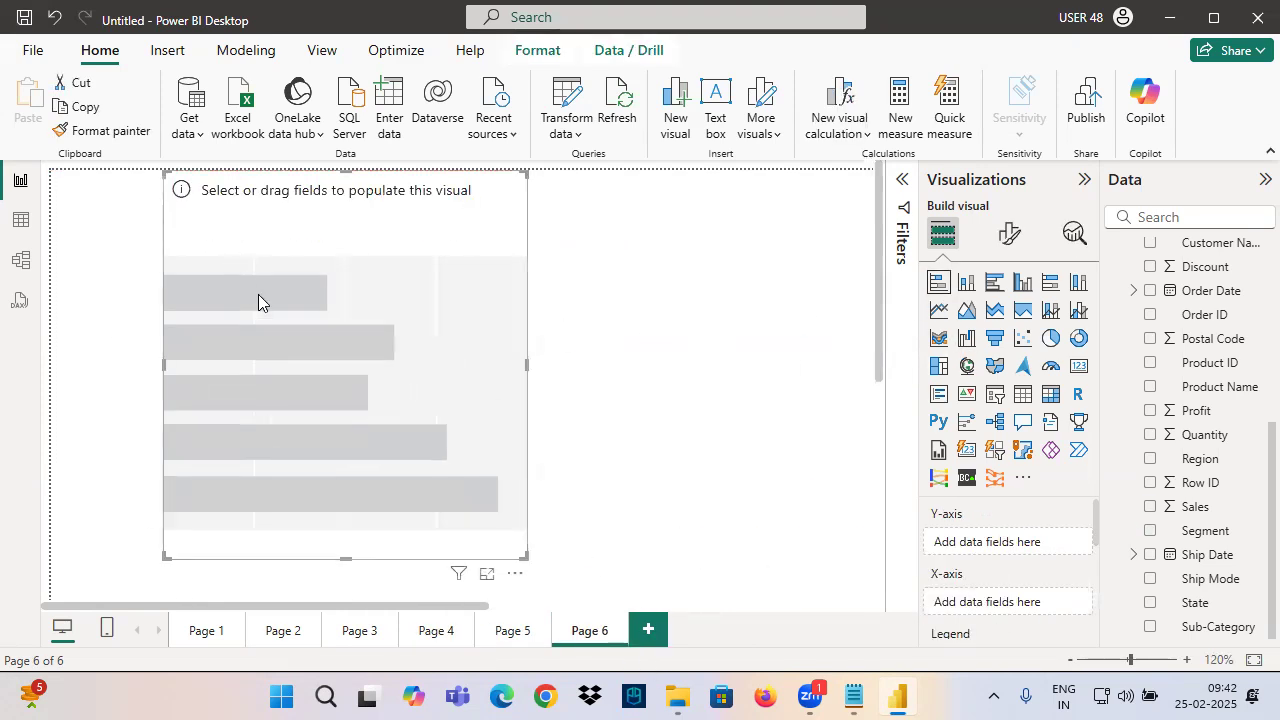
Populate the empty stacked bar chart on Page 6 with Category on the Y-axis and Sales on the X-axis
scroll(1205, 450, up, 3)
drag(1214, 462, 1000, 543)
scroll(1190, 500, down, 5)
drag(1195, 507, 1023, 606)
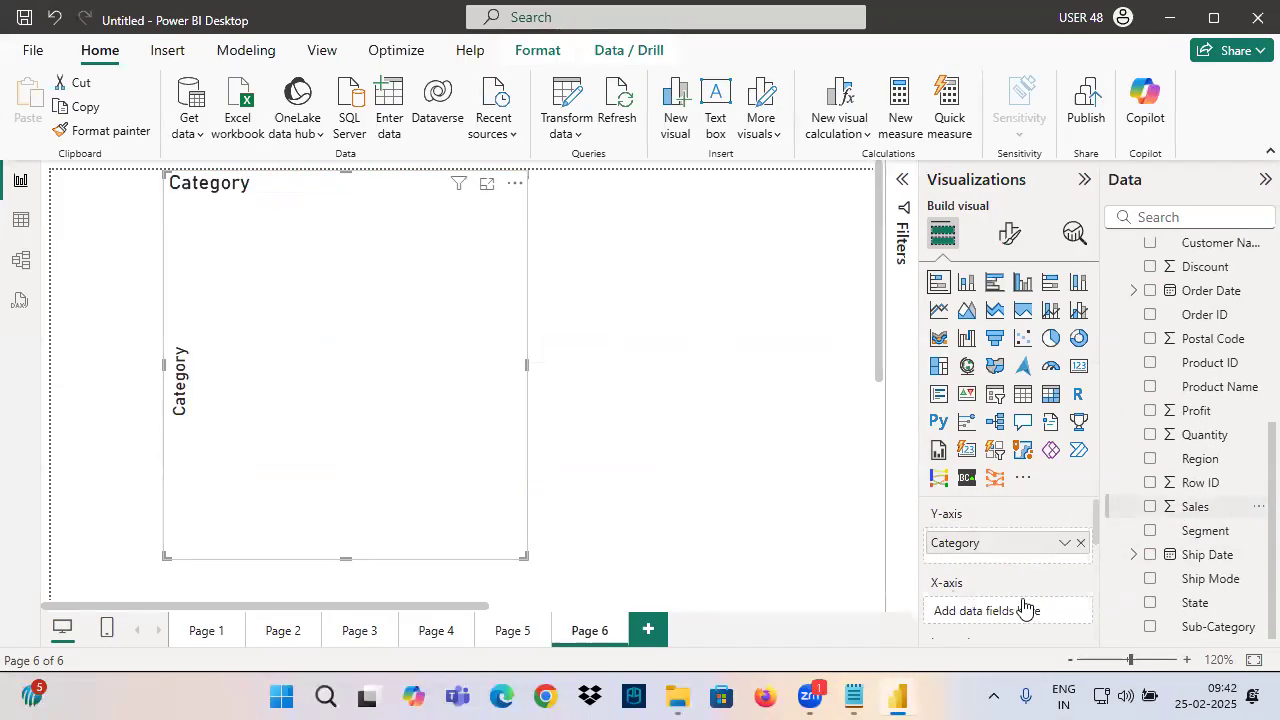
Widen the Sales by Category chart slightly and turn on its data labels
click(1009, 233)
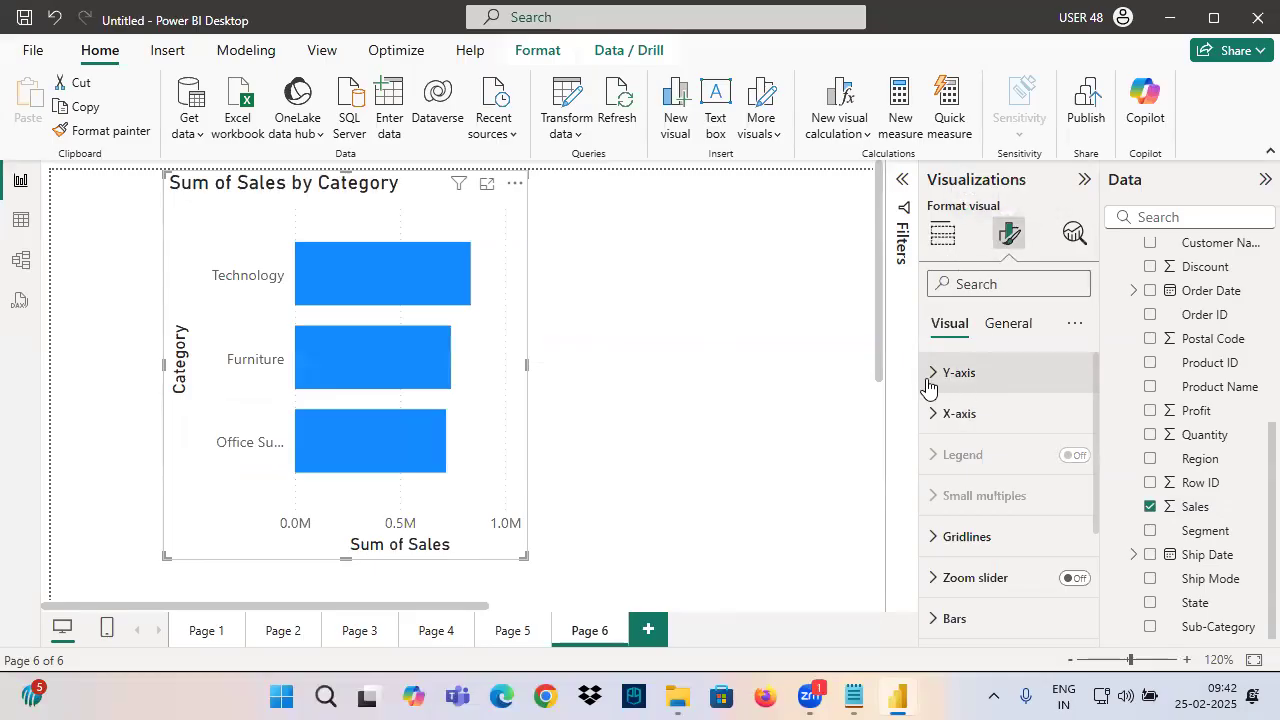
drag(527, 365, 577, 365)
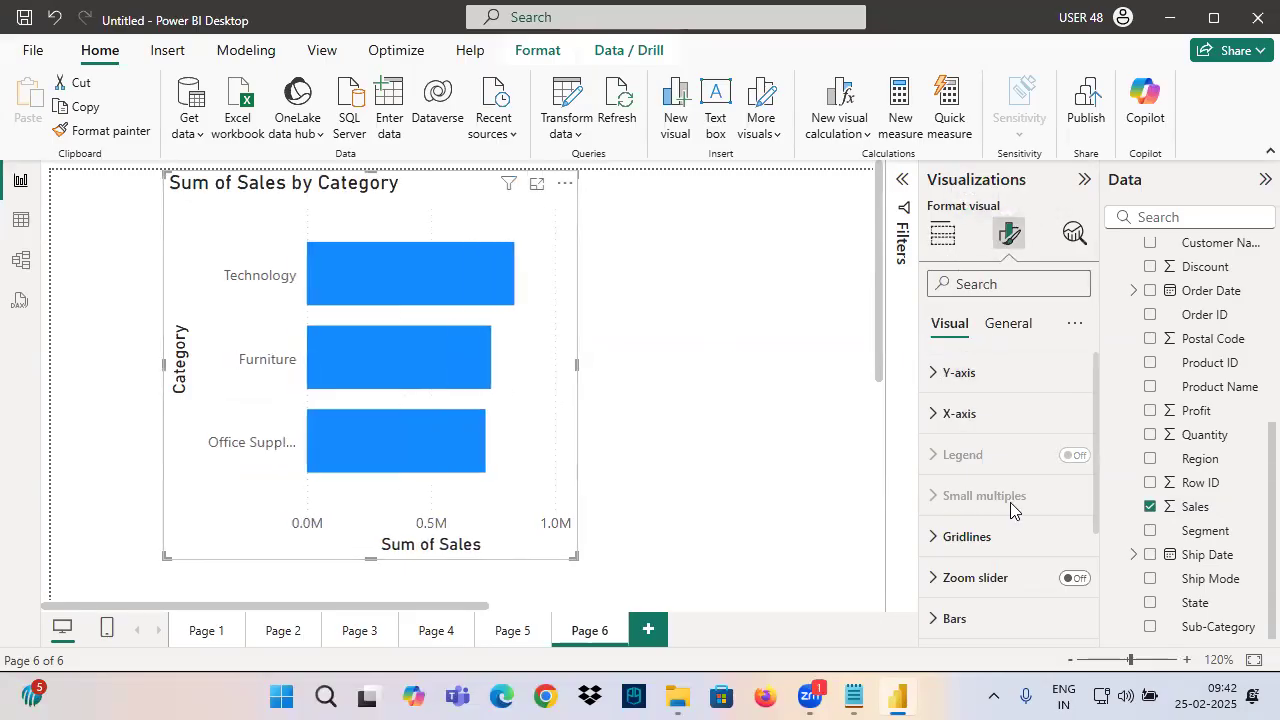
scroll(1010, 502, down, 3)
click(1074, 537)
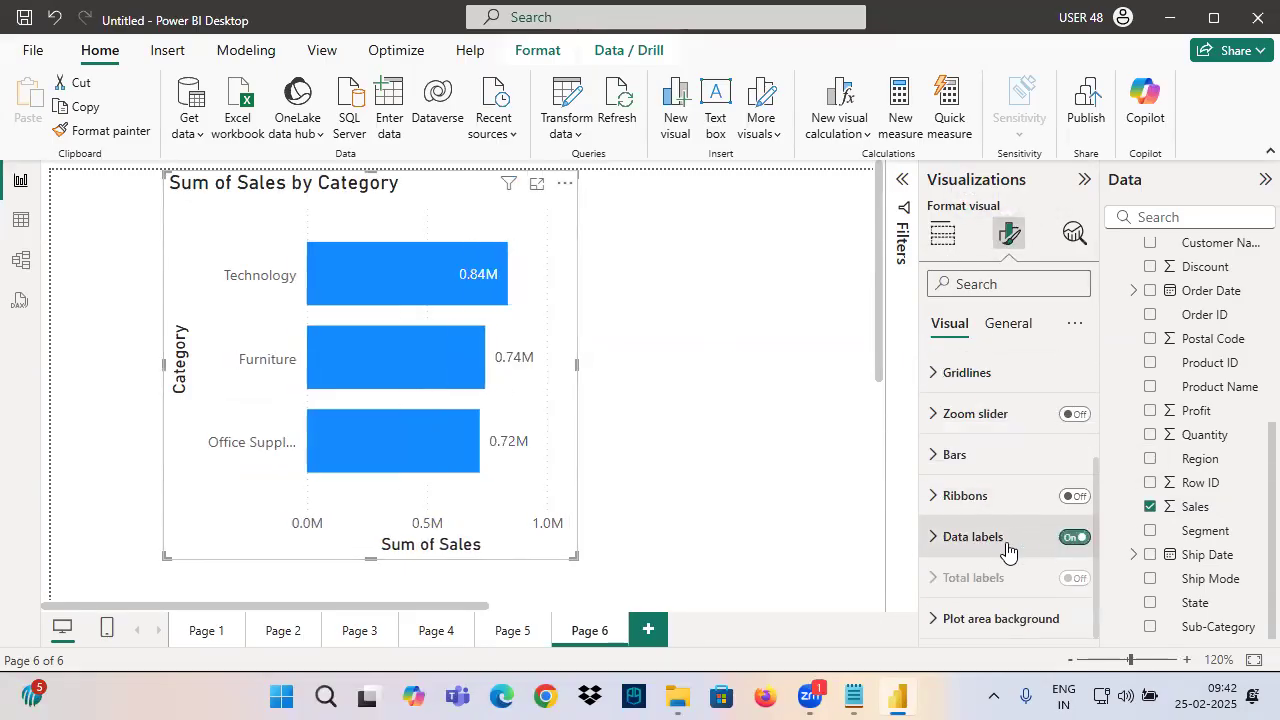
Mark the Total labels option, the Technology bar and the bars' data labels with red annotations
mouse_move(930, 590)
mouse_down()
mouse_move(1080, 598)
mouse_move(910, 558)
mouse_move(1098, 590)
mouse_move(1037, 549)
mouse_up()
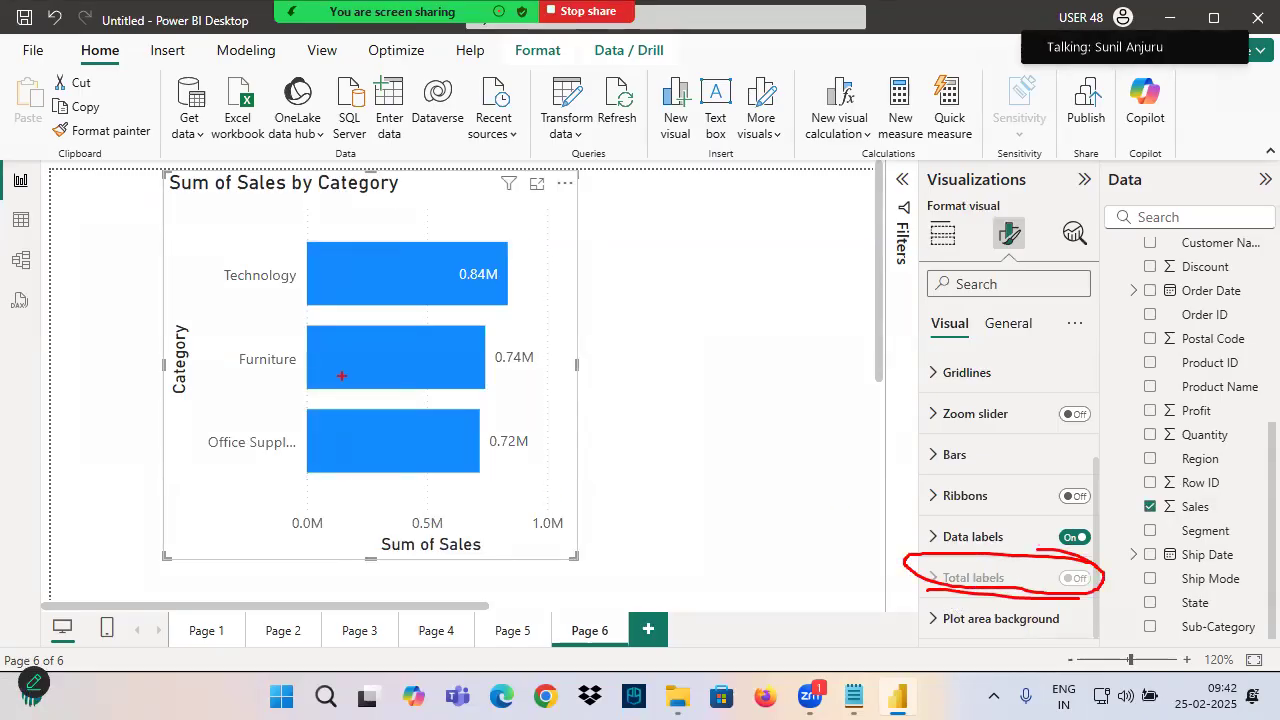
drag(360, 210, 380, 242)
mouse_move(334, 212)
mouse_down()
mouse_move(383, 239)
mouse_move(368, 268)
mouse_up()
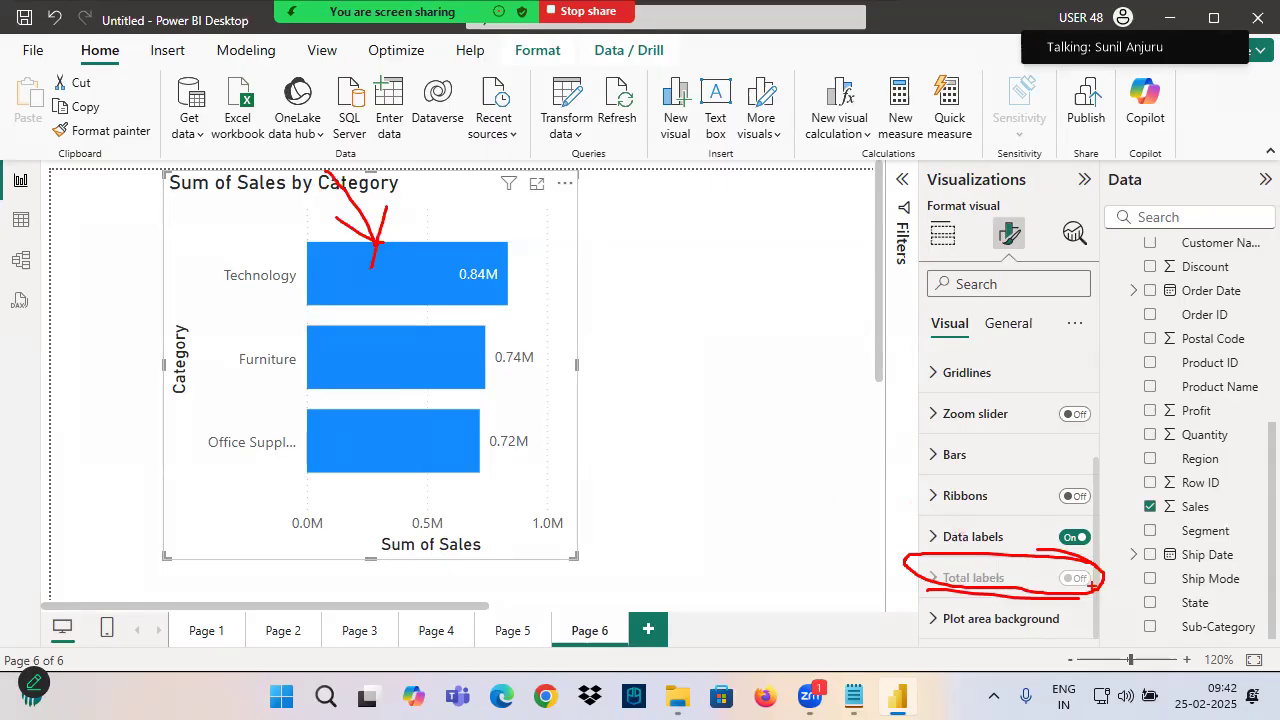
drag(461, 292, 505, 292)
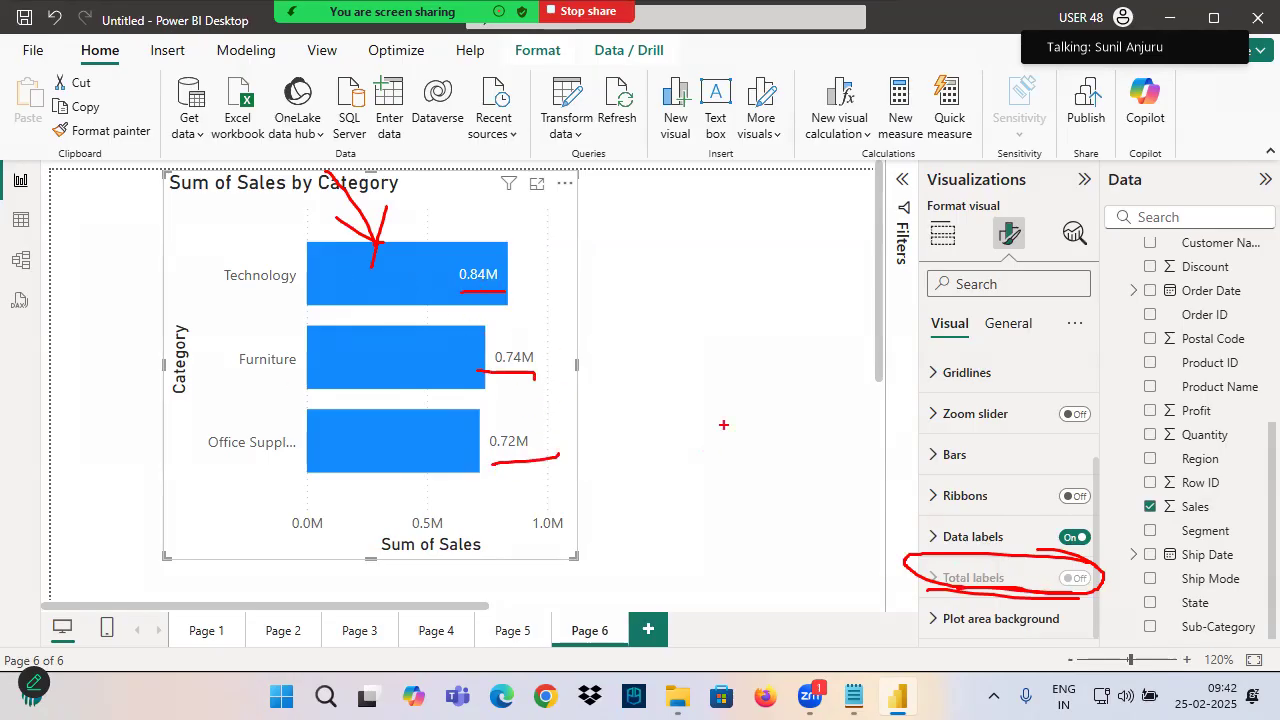
drag(926, 598, 1004, 599)
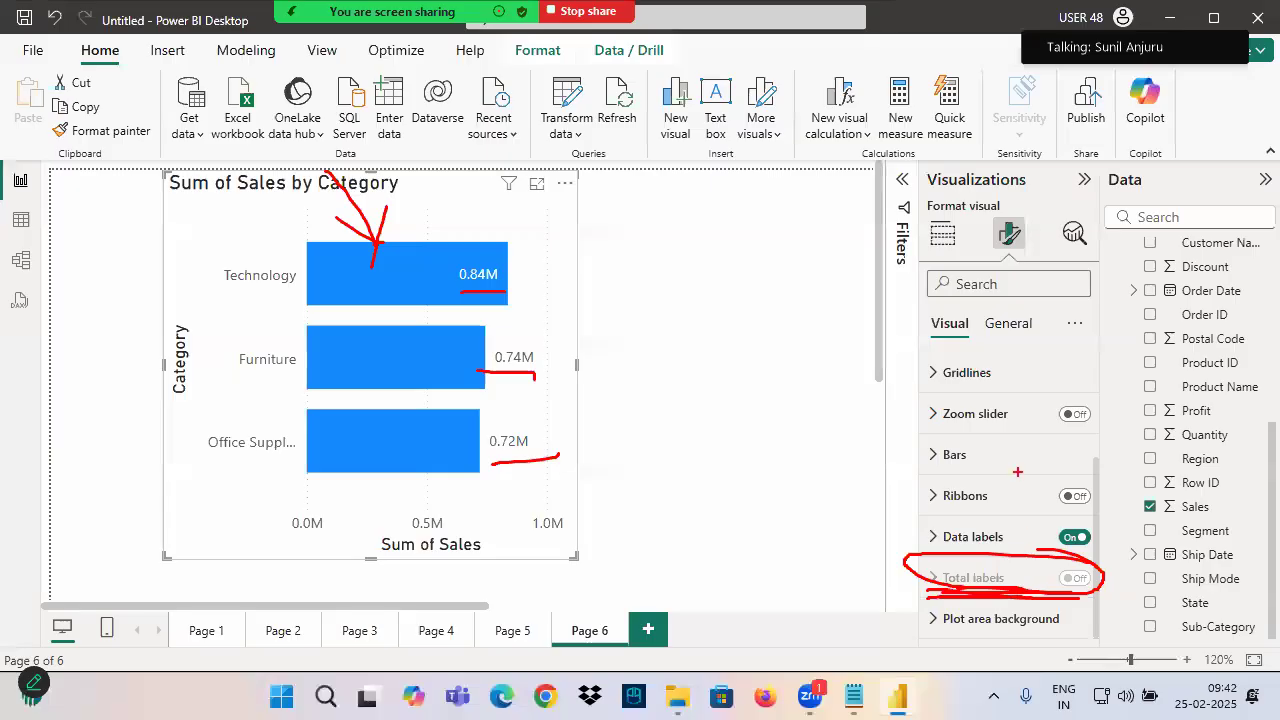
Annotate the Y-axis and X-axis formatting options and box the category axis area on the chart
scroll(970, 480, up, 4)
drag(932, 391, 1030, 397)
mouse_move(172, 213)
mouse_down()
mouse_move(293, 506)
mouse_move(205, 290)
mouse_move(218, 302)
mouse_up()
drag(226, 250, 203, 360)
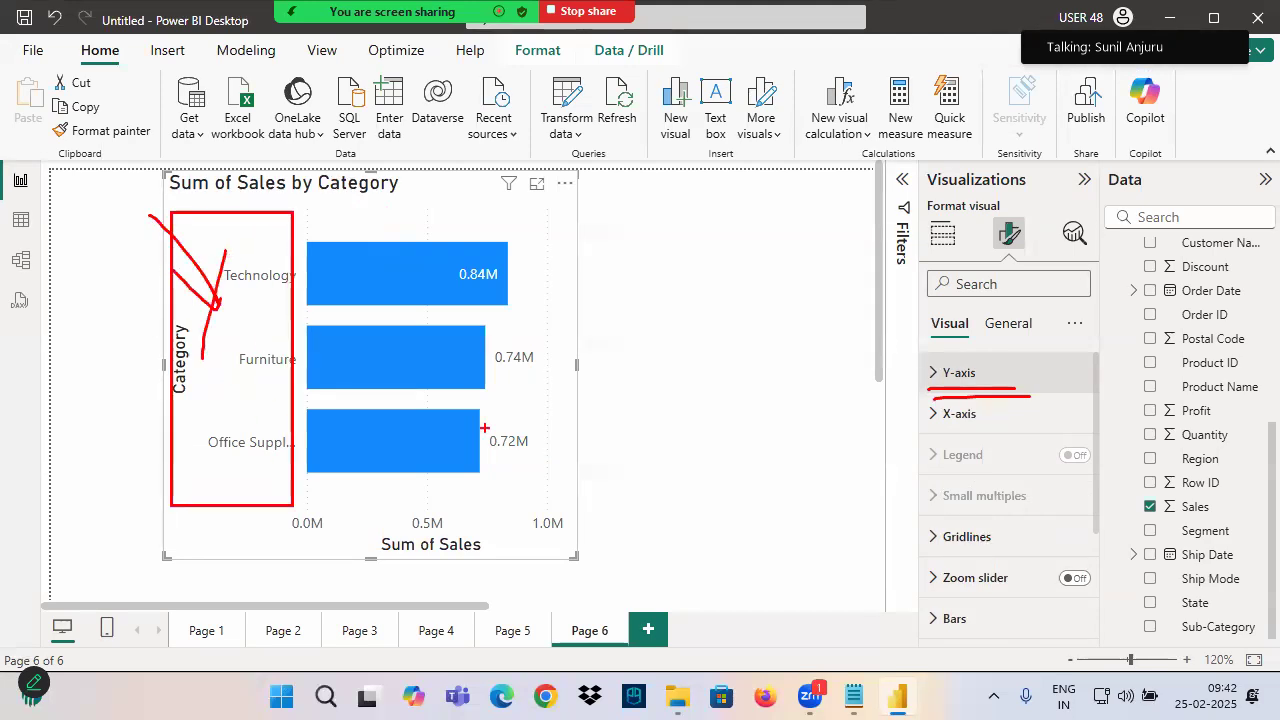
drag(930, 386, 1008, 384)
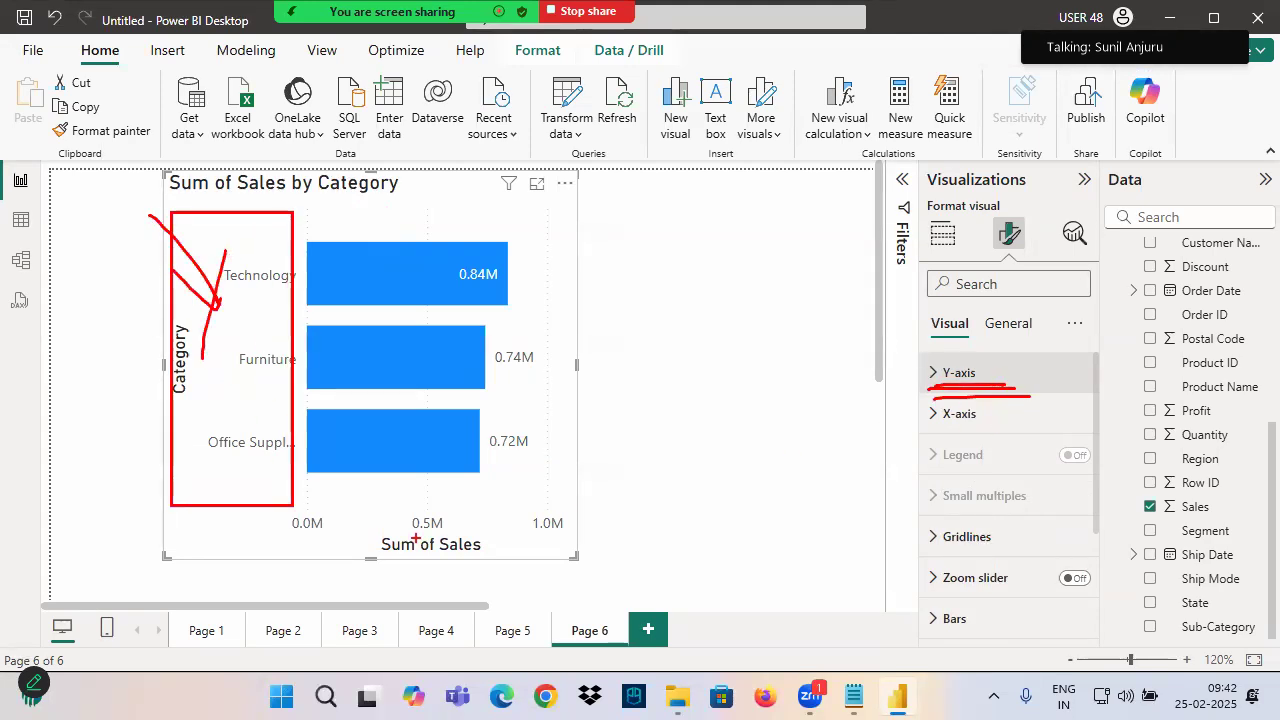
mouse_move(265, 496)
mouse_down()
mouse_move(595, 556)
mouse_move(984, 398)
mouse_move(888, 412)
mouse_move(910, 465)
mouse_up()
drag(906, 420, 1010, 422)
On Page 4, box the Segment legend entries of the stacked bar chart and show the chart's formatting options
click(358, 632)
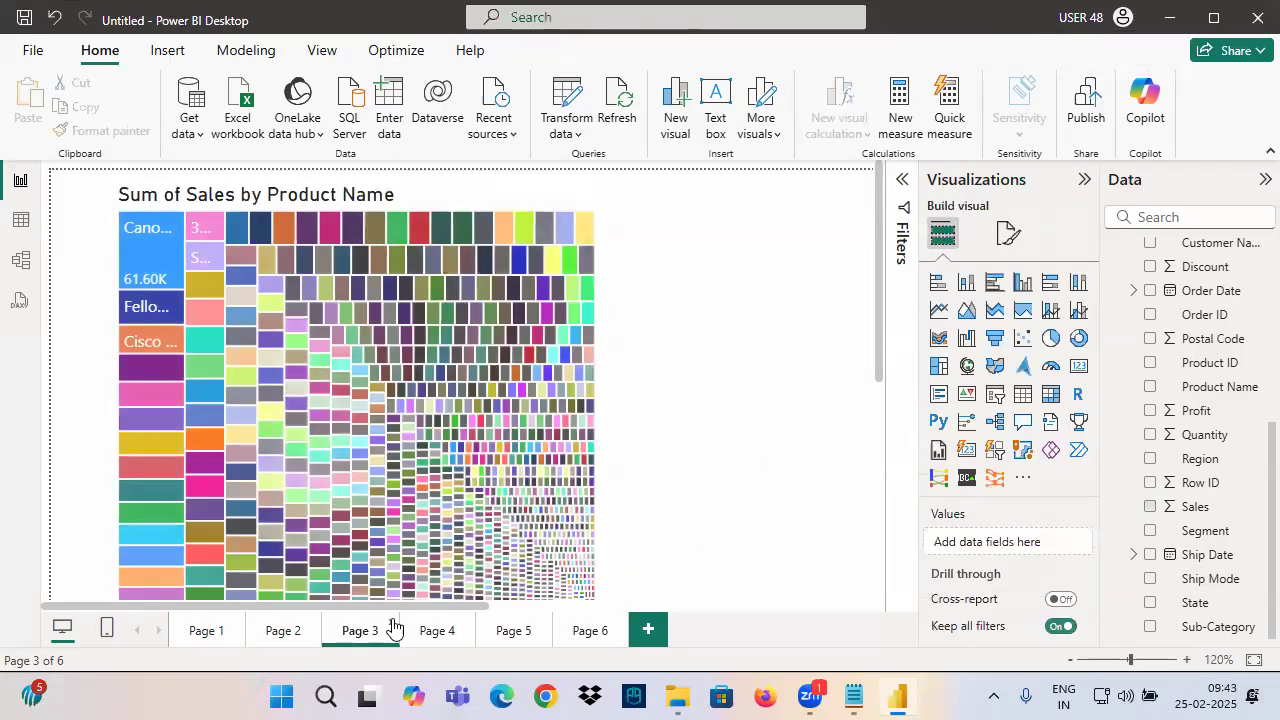
click(430, 631)
click(425, 237)
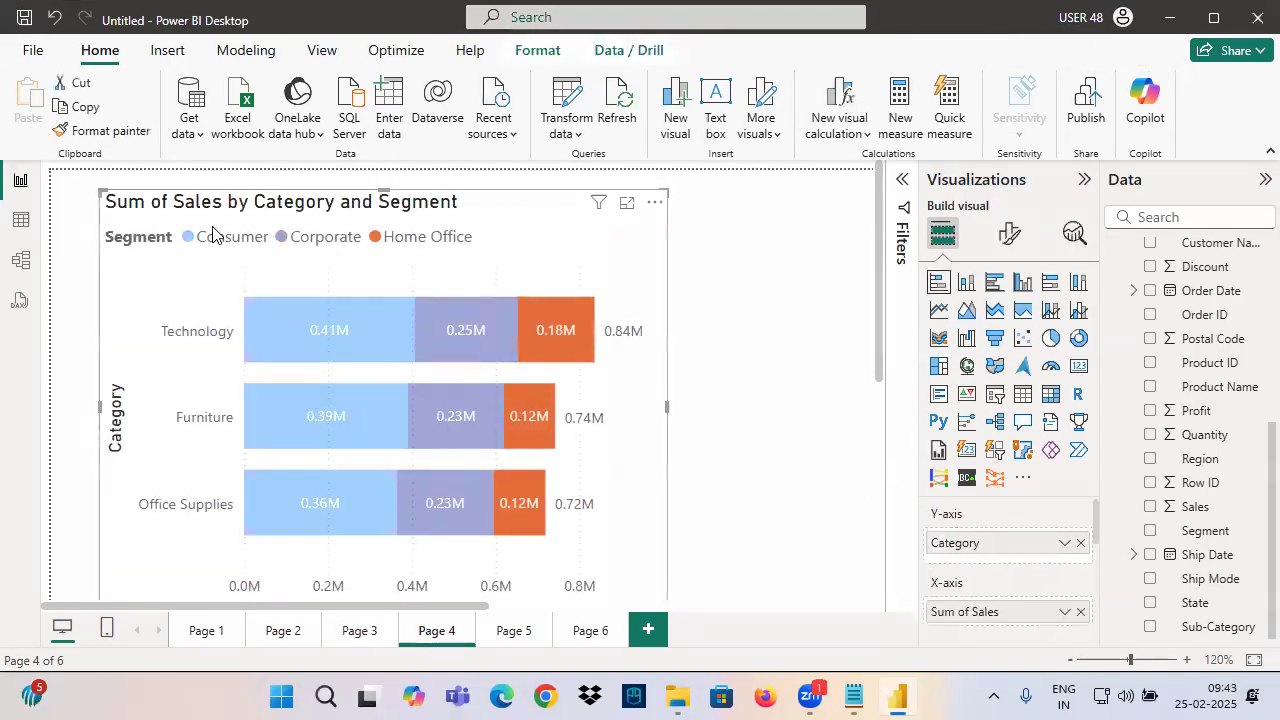
click(360, 270)
drag(183, 223, 508, 261)
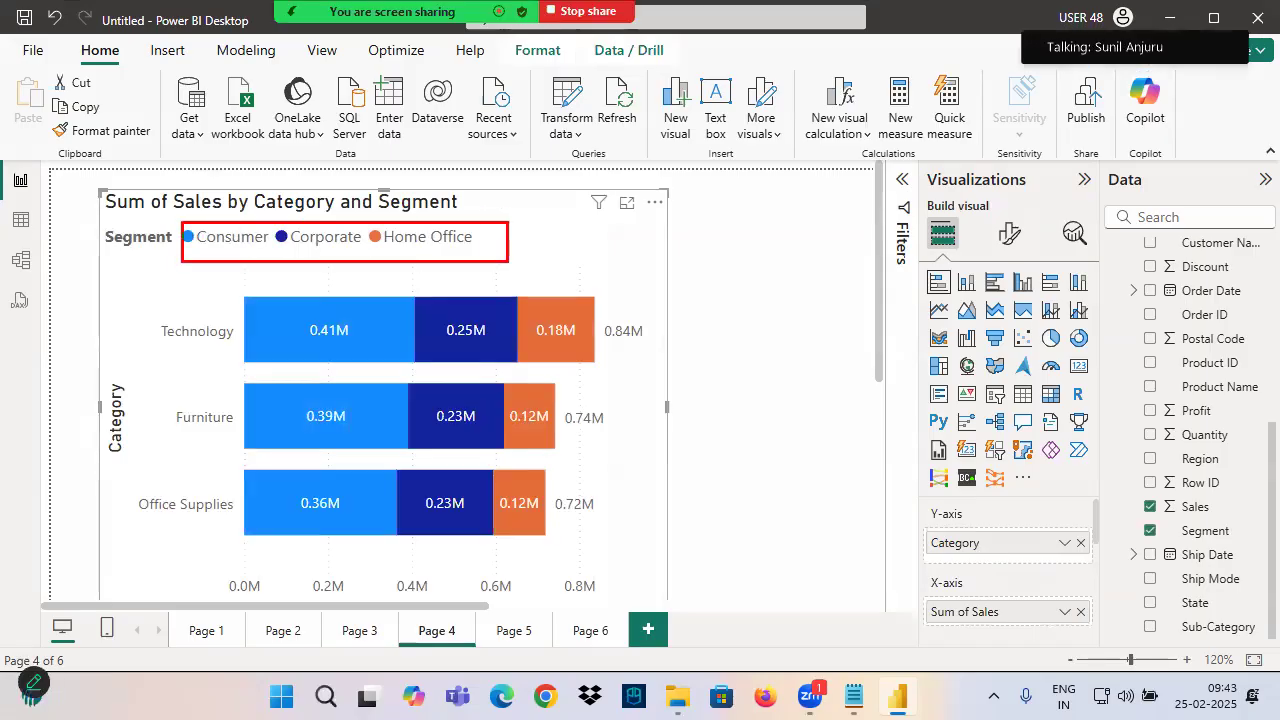
click(1007, 236)
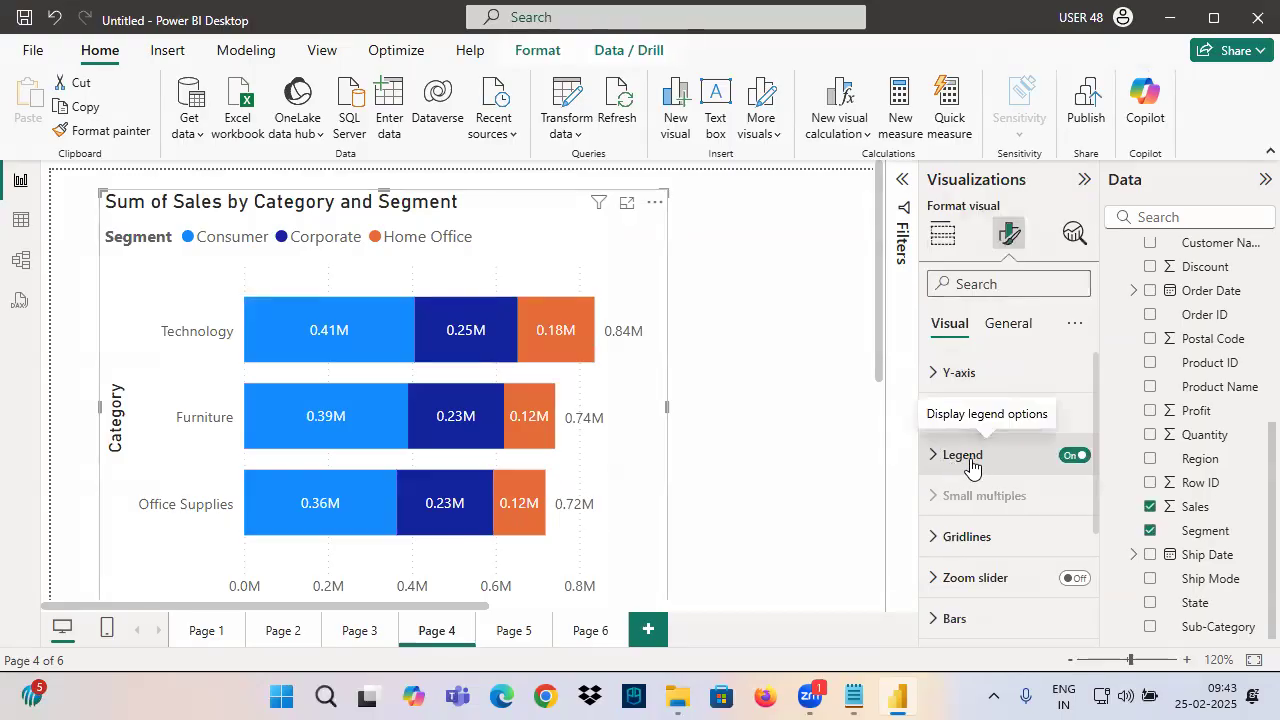
Review the charts on Pages 6 and 5, and check the small multiples option and field wells of Page 4's chart
click(590, 630)
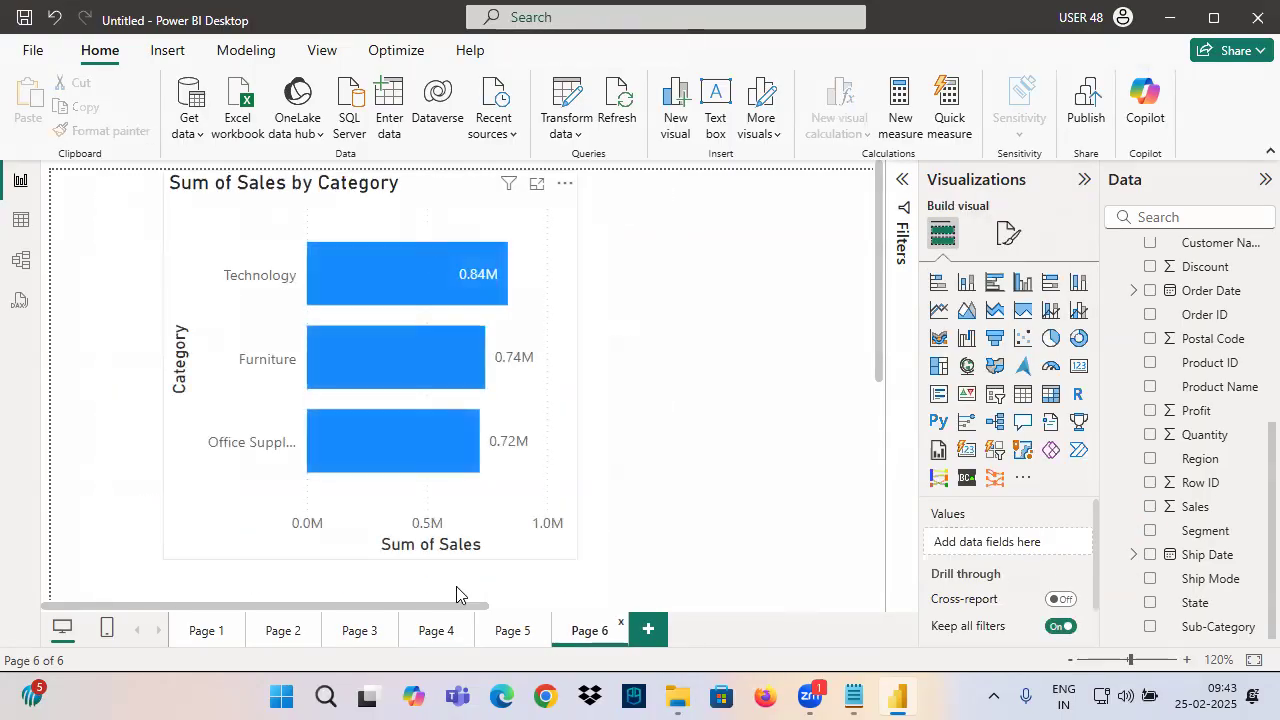
click(512, 630)
click(479, 318)
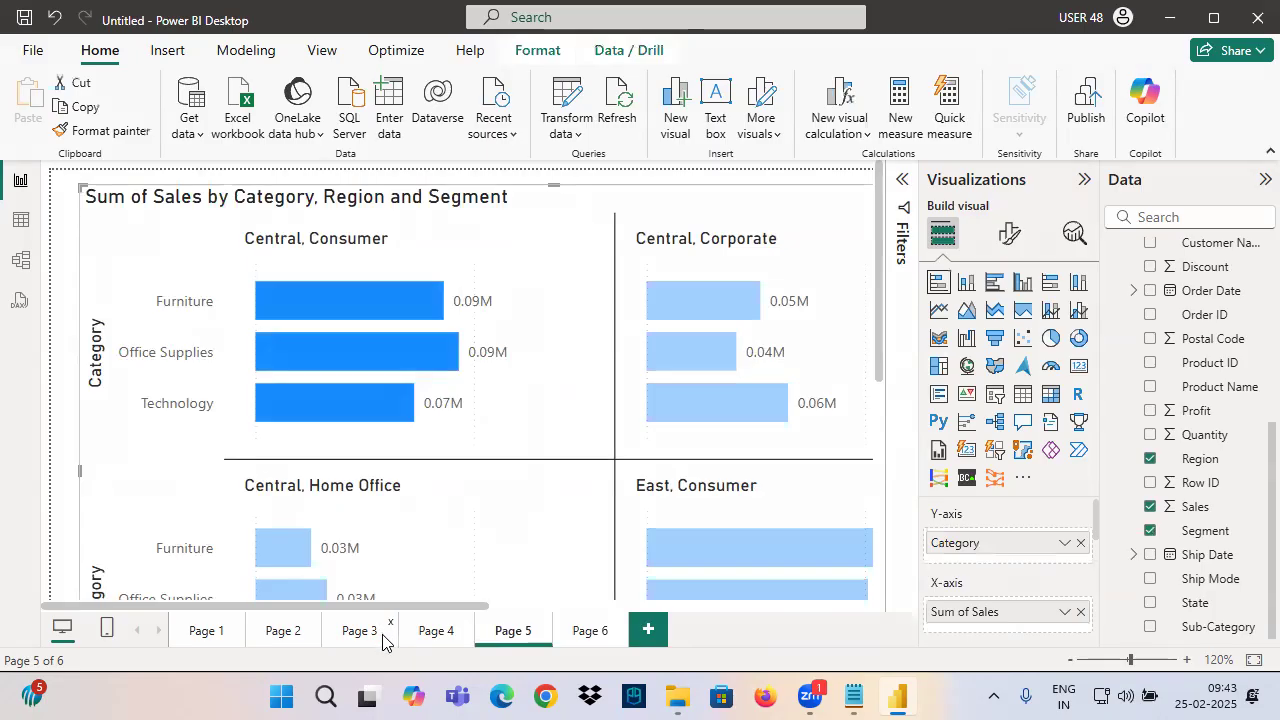
click(436, 630)
click(380, 271)
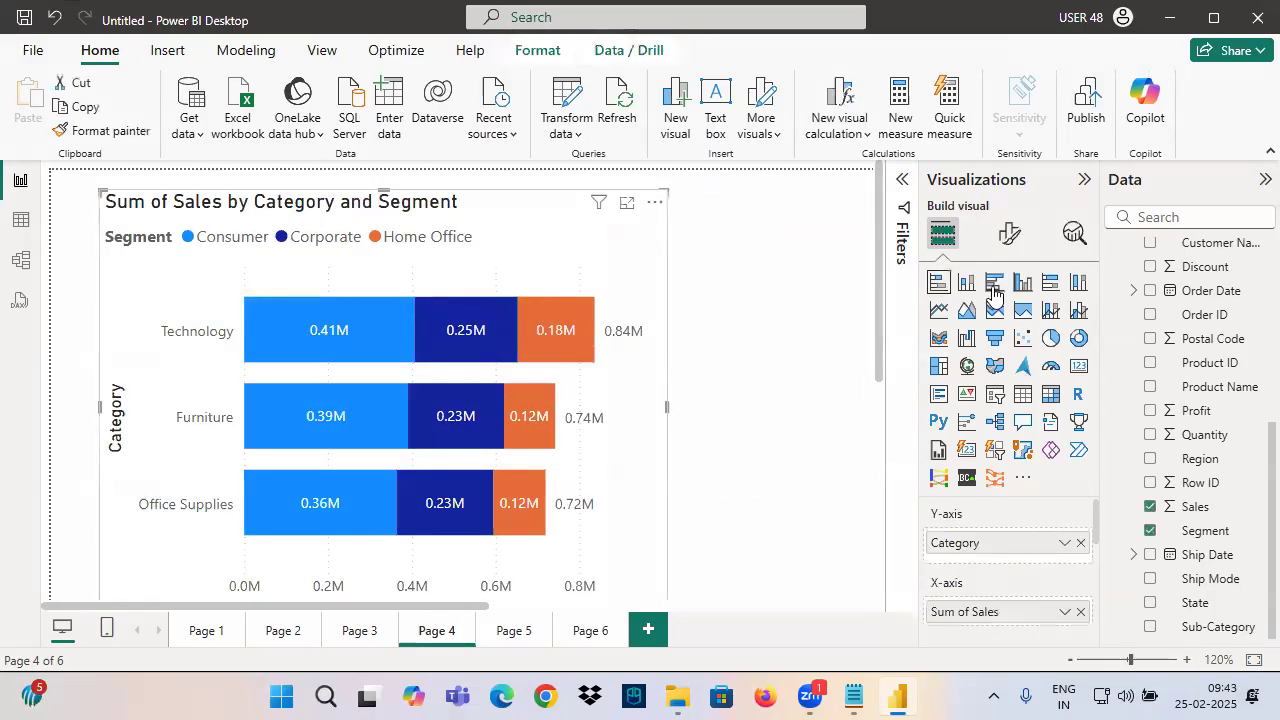
click(1010, 234)
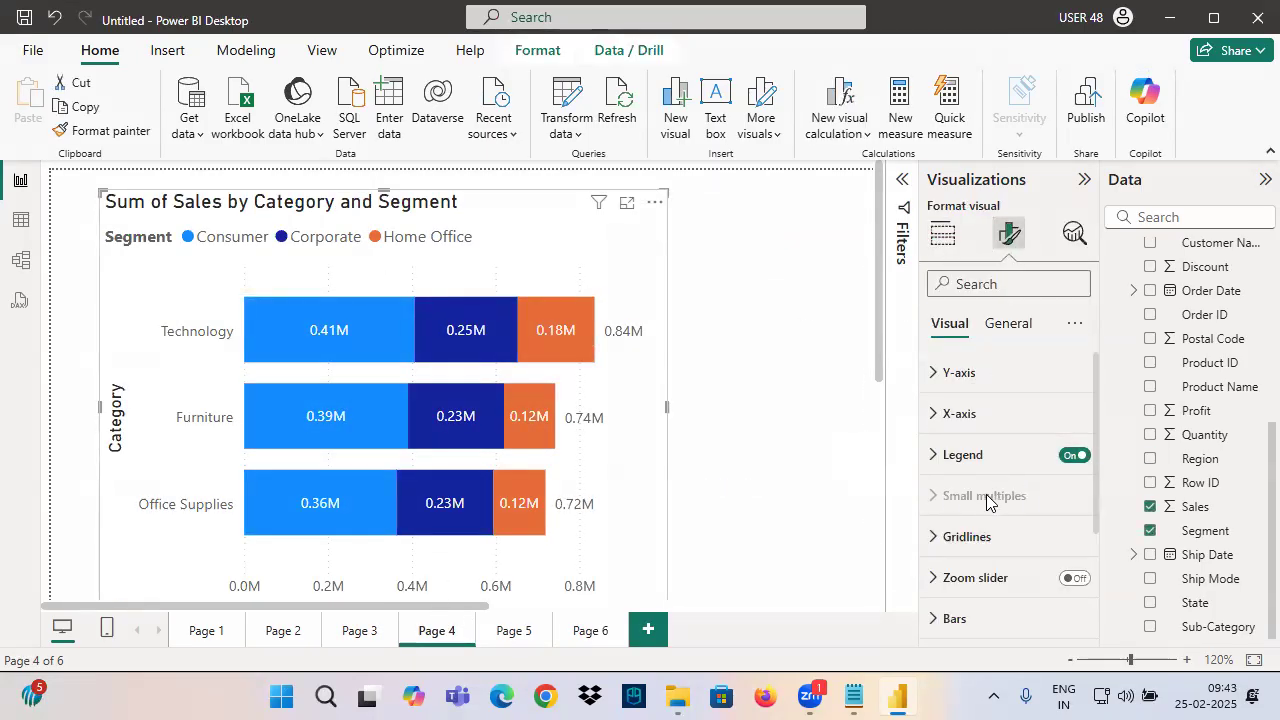
click(943, 236)
scroll(960, 600, down, 2)
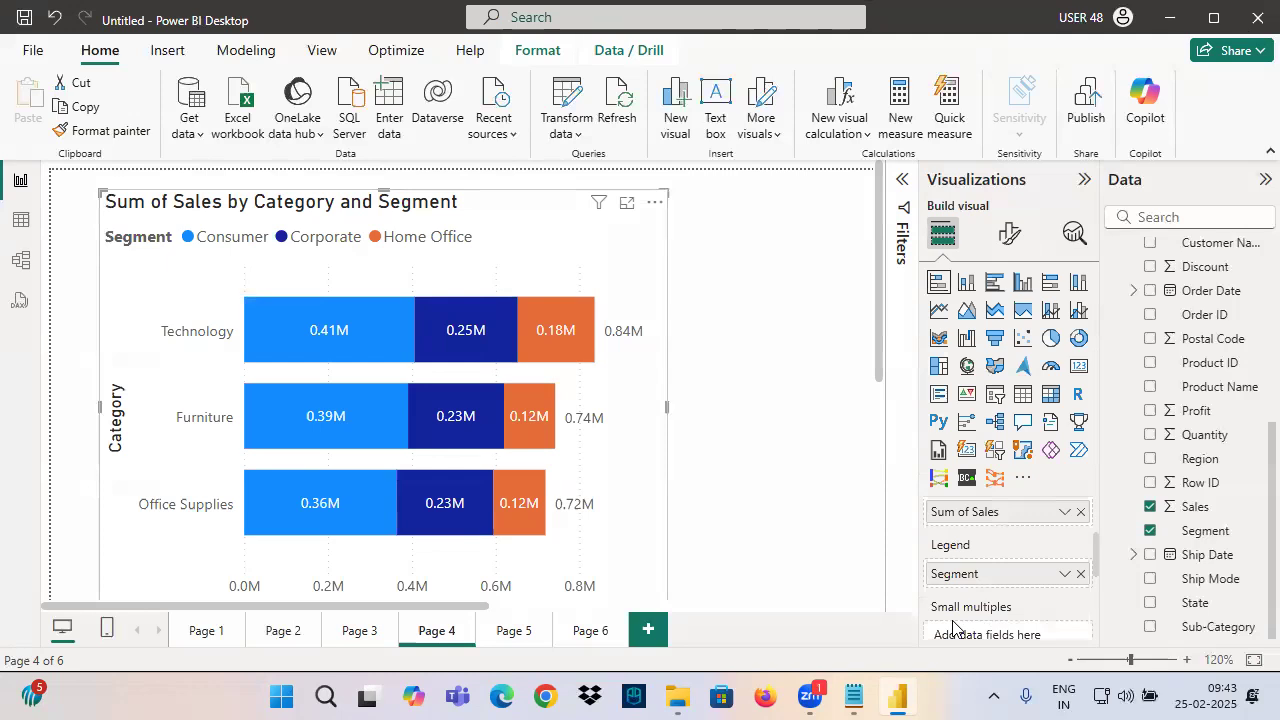
Set the width of the vertical gridlines on Page 4's chart to 3 px
click(1012, 236)
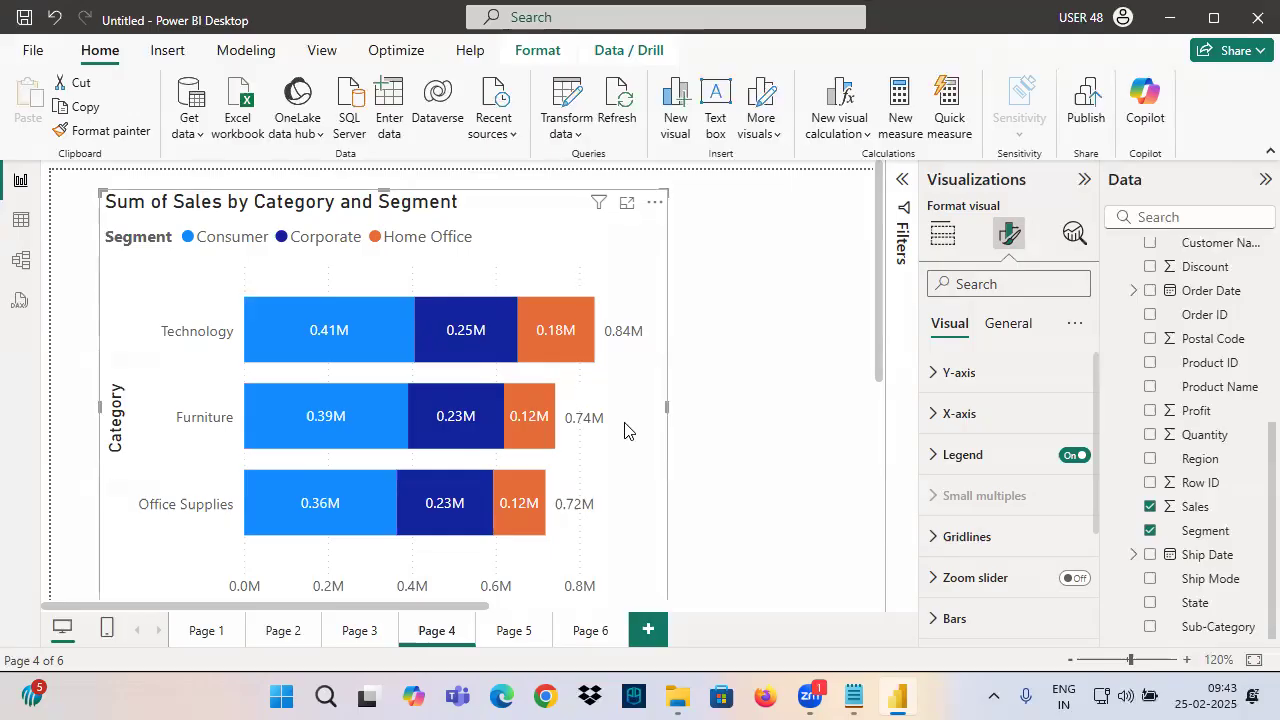
click(980, 538)
scroll(994, 537, down, 2)
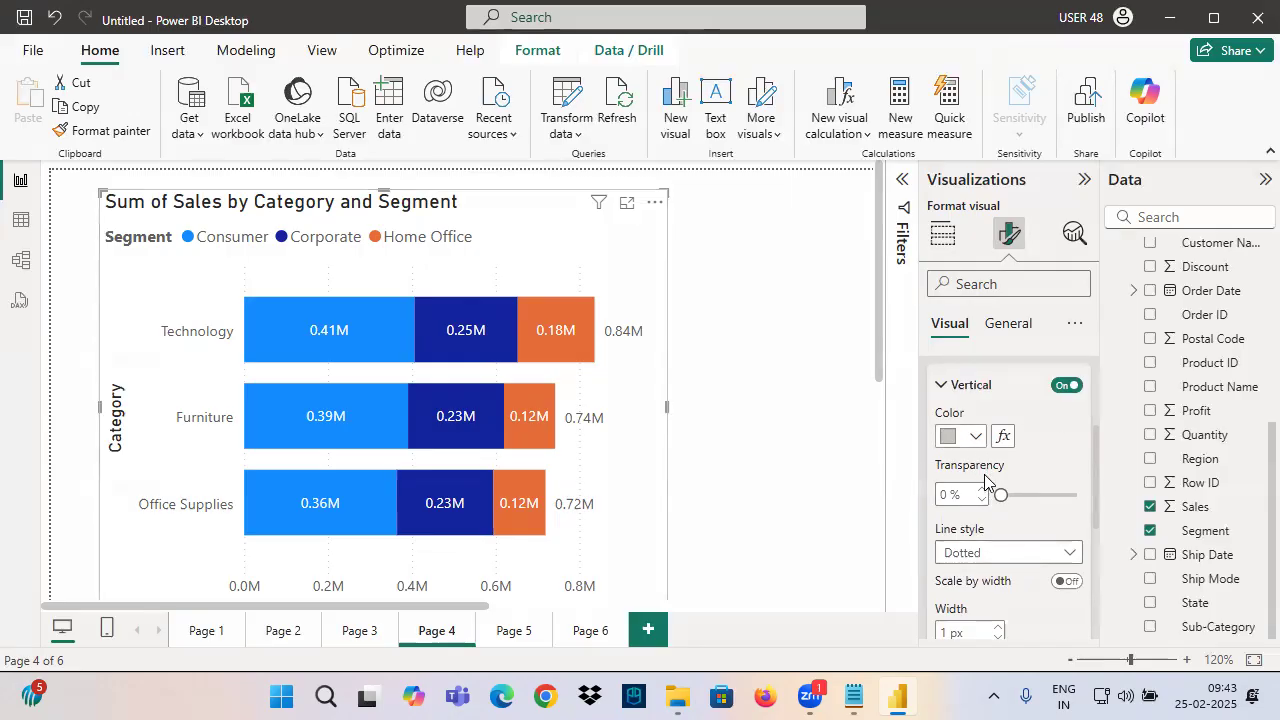
scroll(1000, 505, down, 2)
double_click(998, 527)
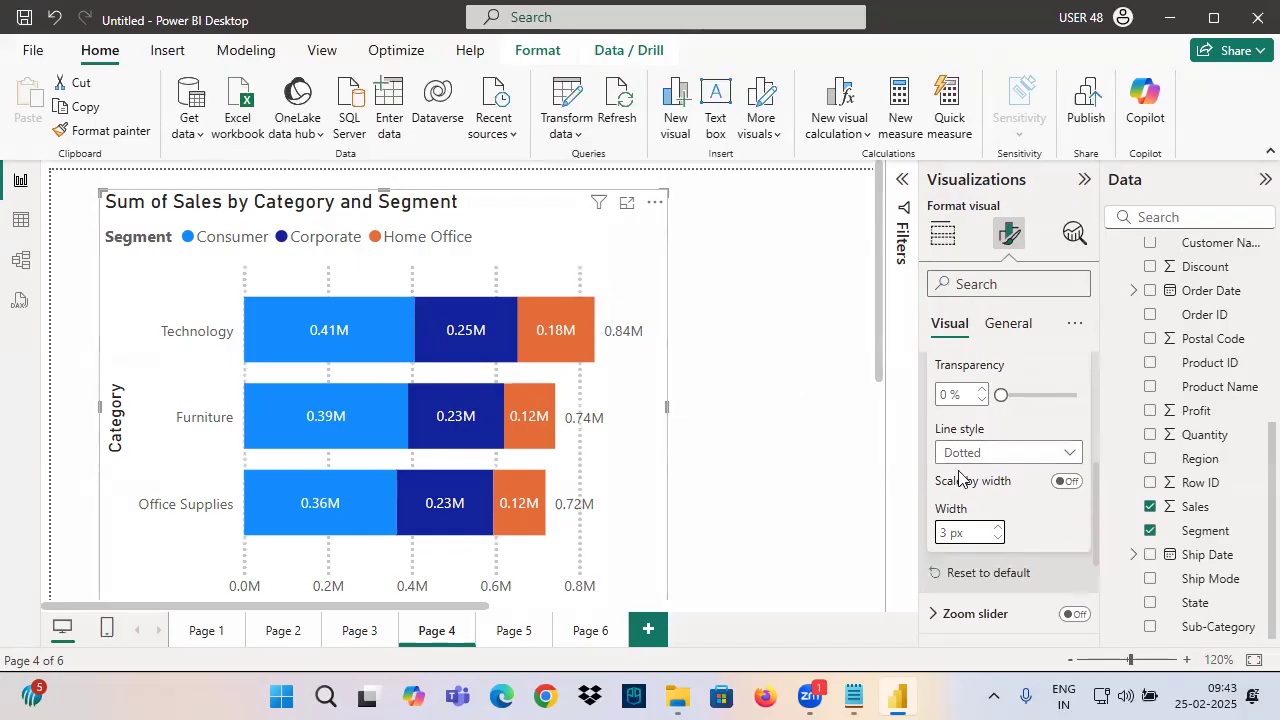
Mark the chart's vertical gridlines, the Gridlines heading and the Vertical switch with red annotations
scroll(1030, 485, up, 4)
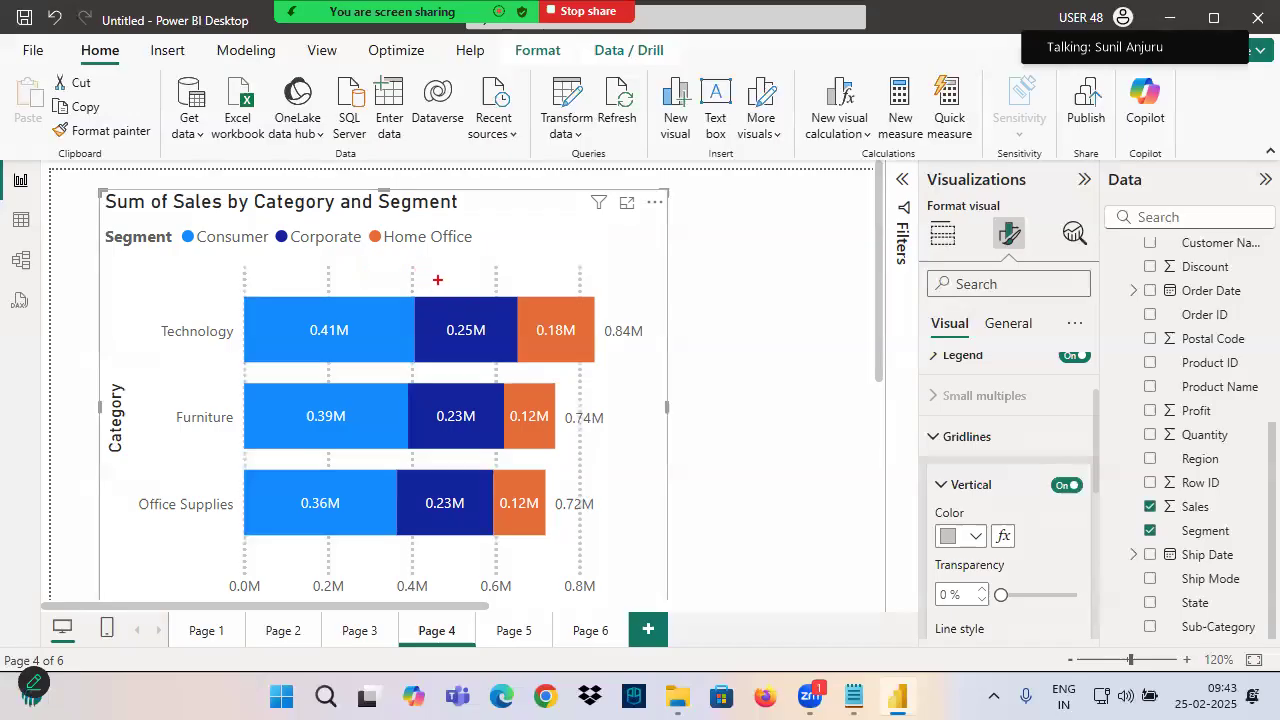
mouse_move(219, 271)
mouse_down()
mouse_move(540, 268)
mouse_move(465, 342)
mouse_up()
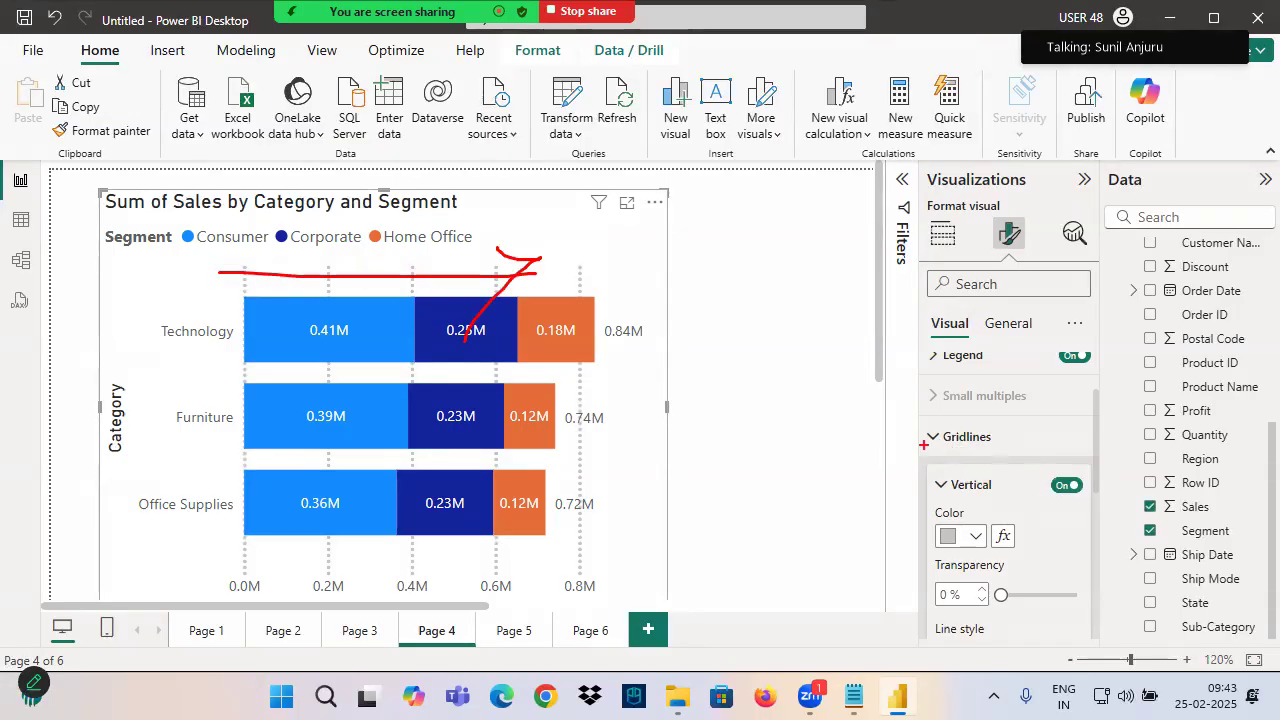
drag(912, 447, 1010, 446)
drag(1048, 494, 1042, 486)
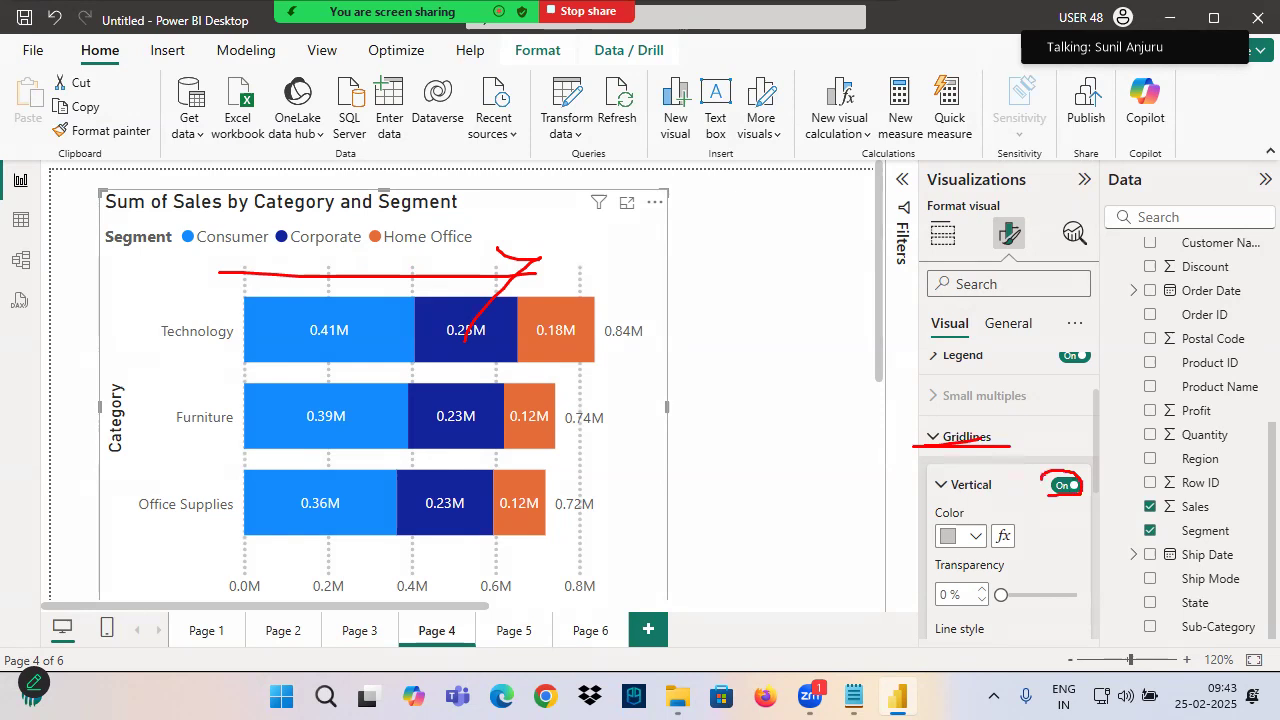
Turn off the chart's vertical gridlines and collapse the Gridlines settings
click(1066, 485)
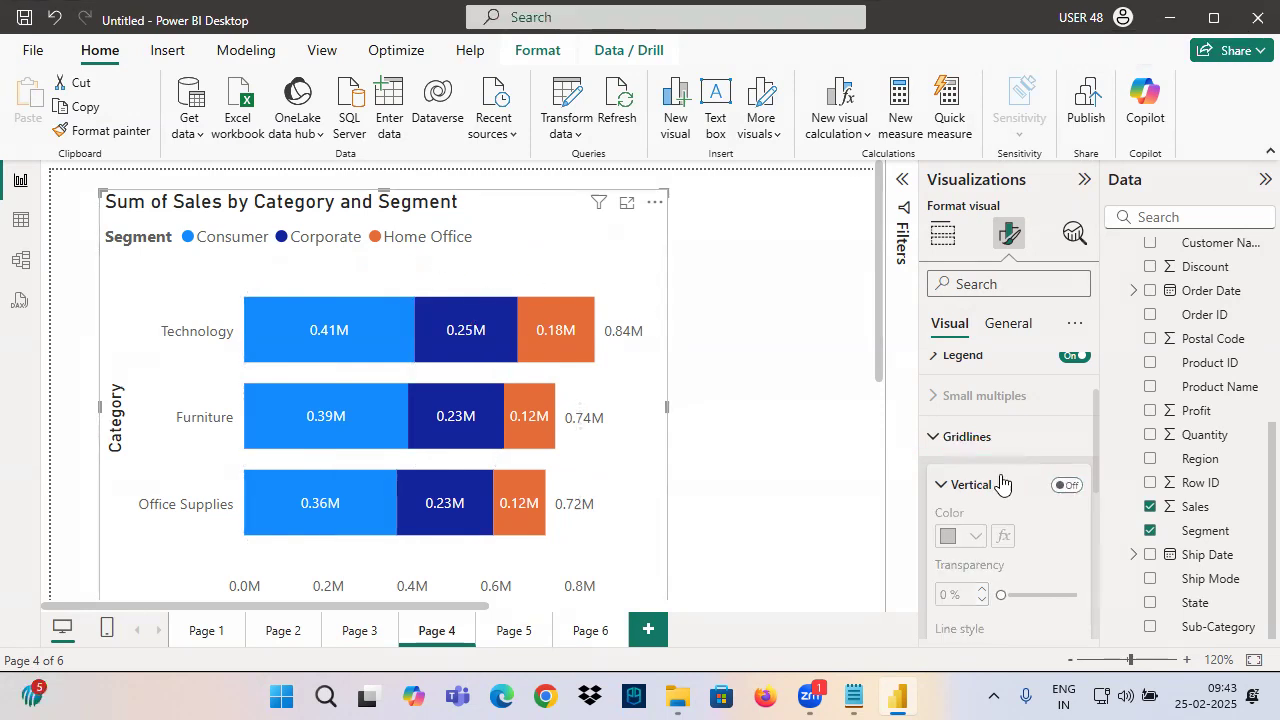
click(970, 436)
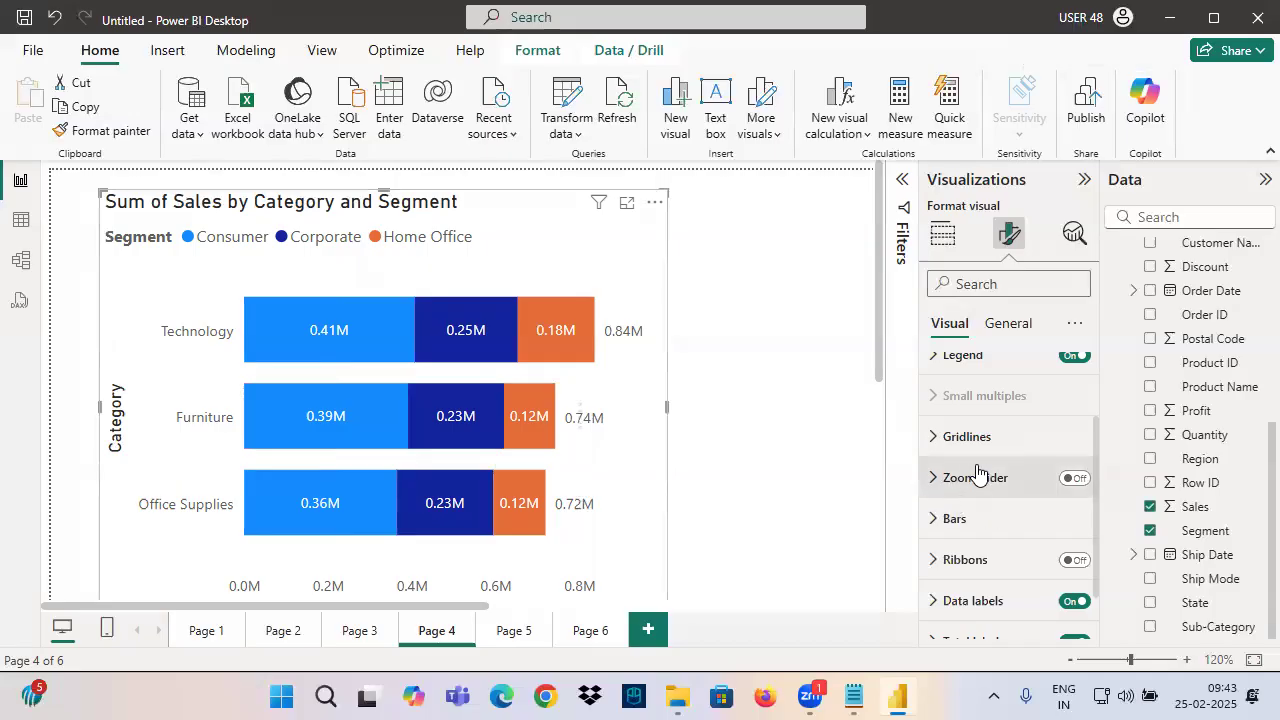
scroll(990, 505, up, 1)
scroll(990, 505, up, 1)
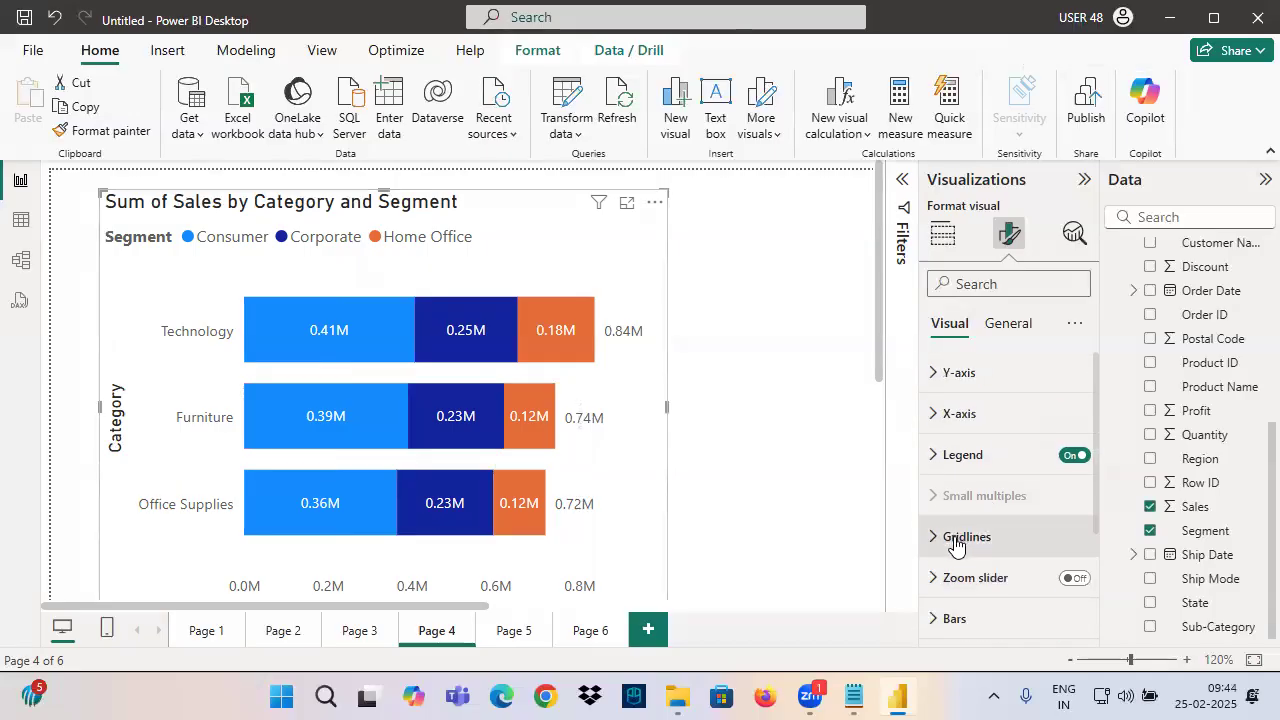
scroll(990, 500, down, 2)
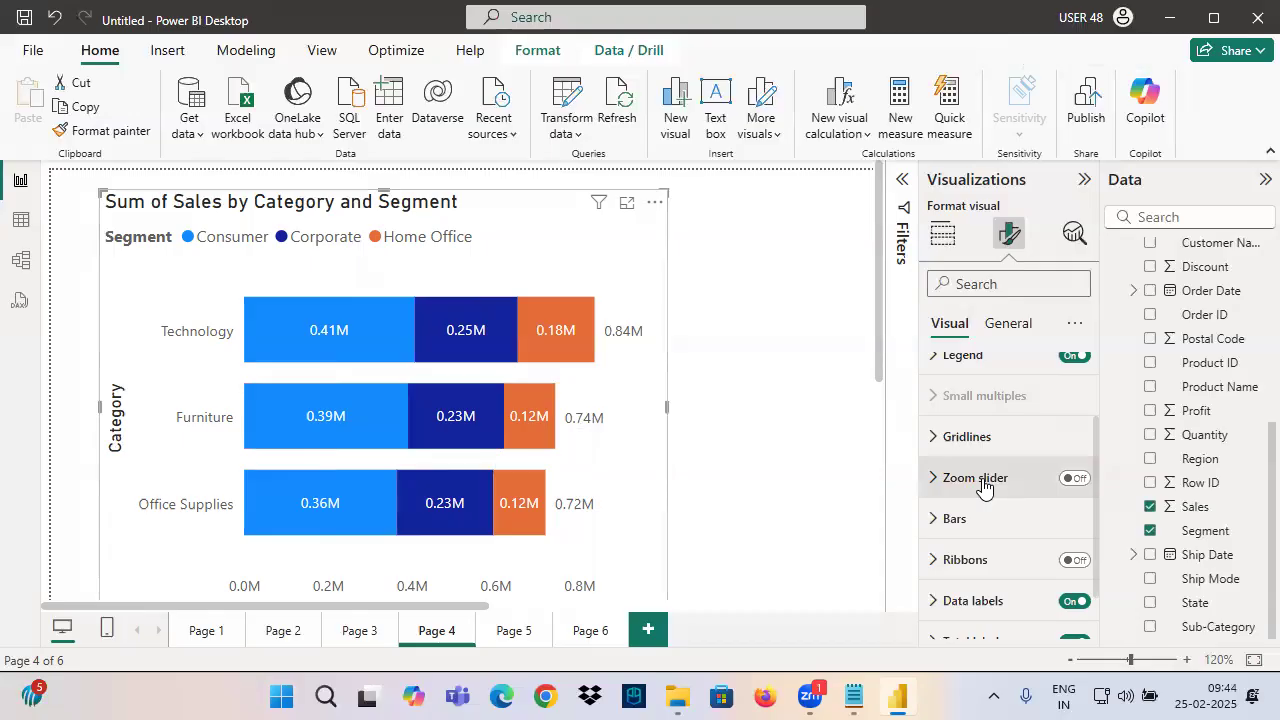
Add a new page after Page 6 and insert a stacked bar chart there, moved away from the corner and enlarged
click(648, 629)
click(938, 282)
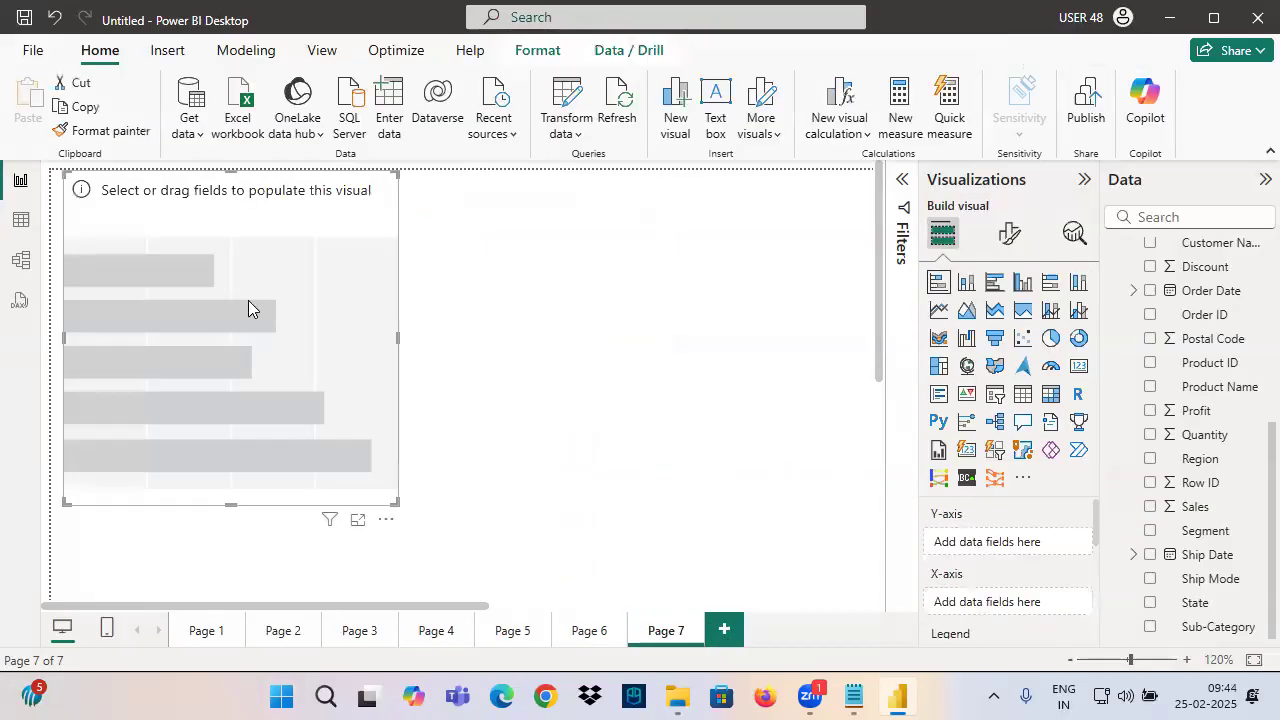
drag(248, 300, 372, 400)
drag(189, 268, 99, 186)
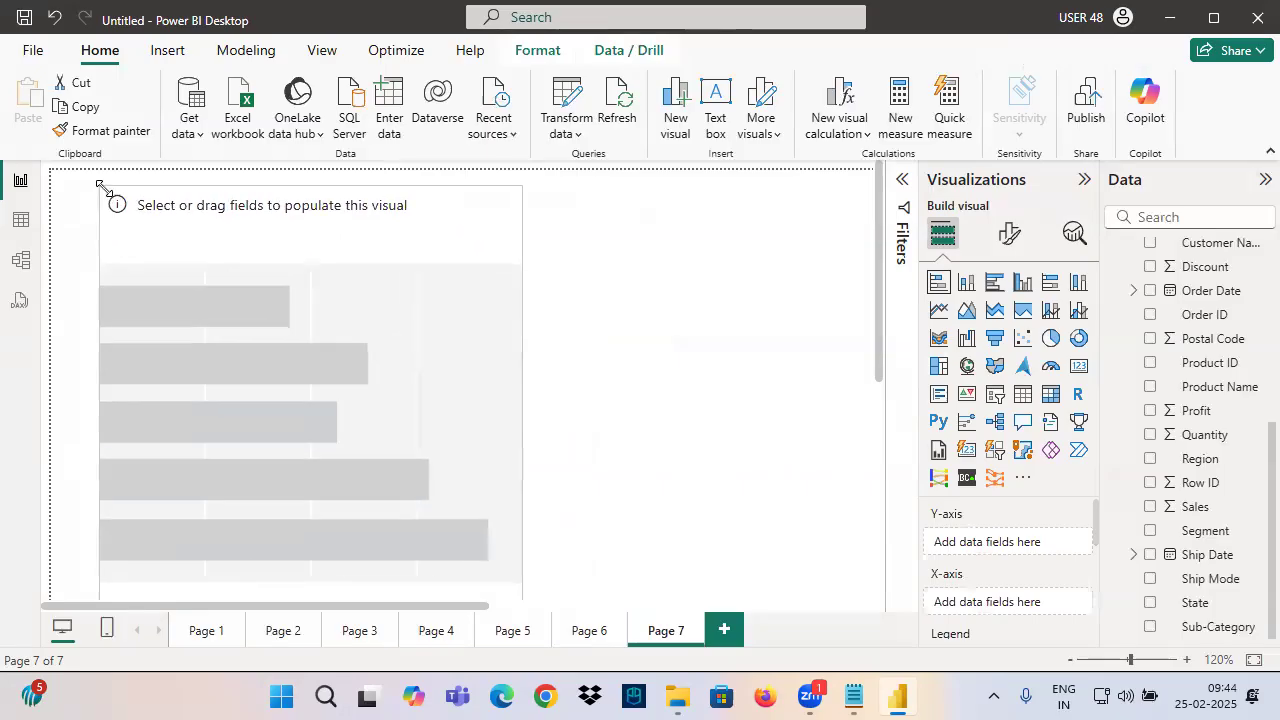
Populate the new chart with Sub-Category on the Y-axis and Sales on the X-axis, and turn on data labels
drag(1228, 627, 1050, 542)
drag(1195, 507, 1033, 612)
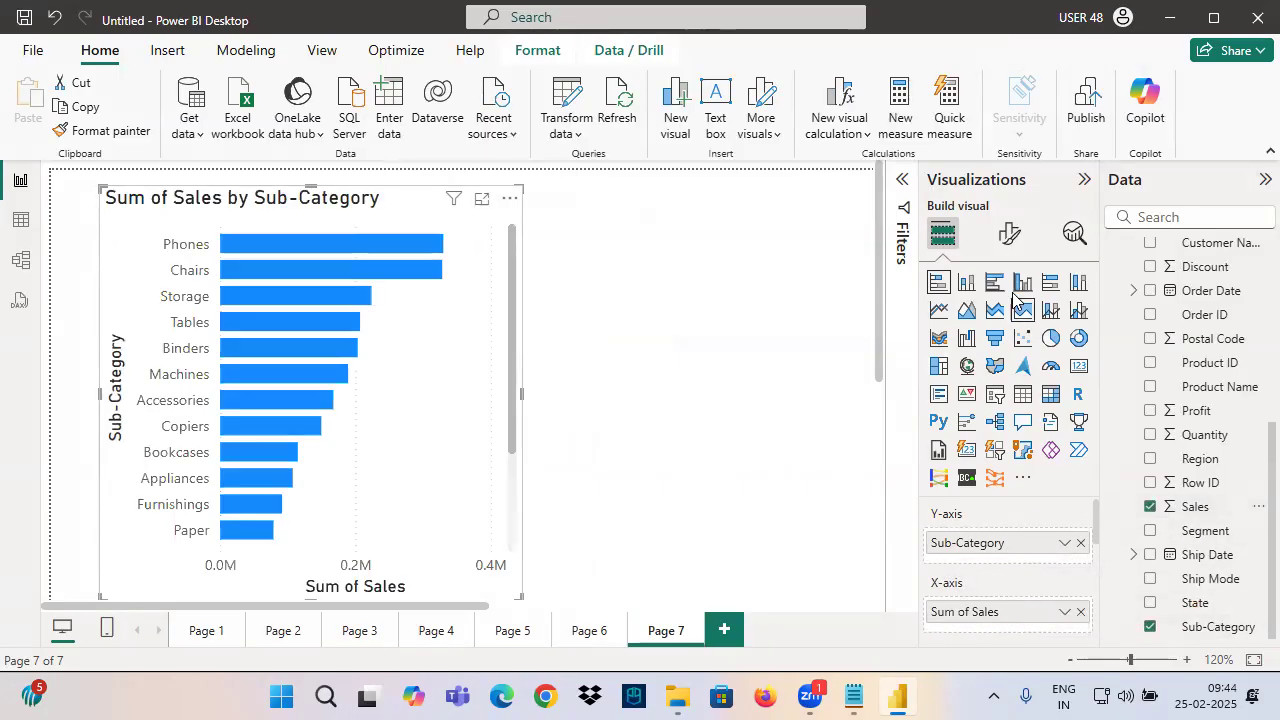
click(1009, 232)
scroll(1062, 480, down, 2)
click(1073, 540)
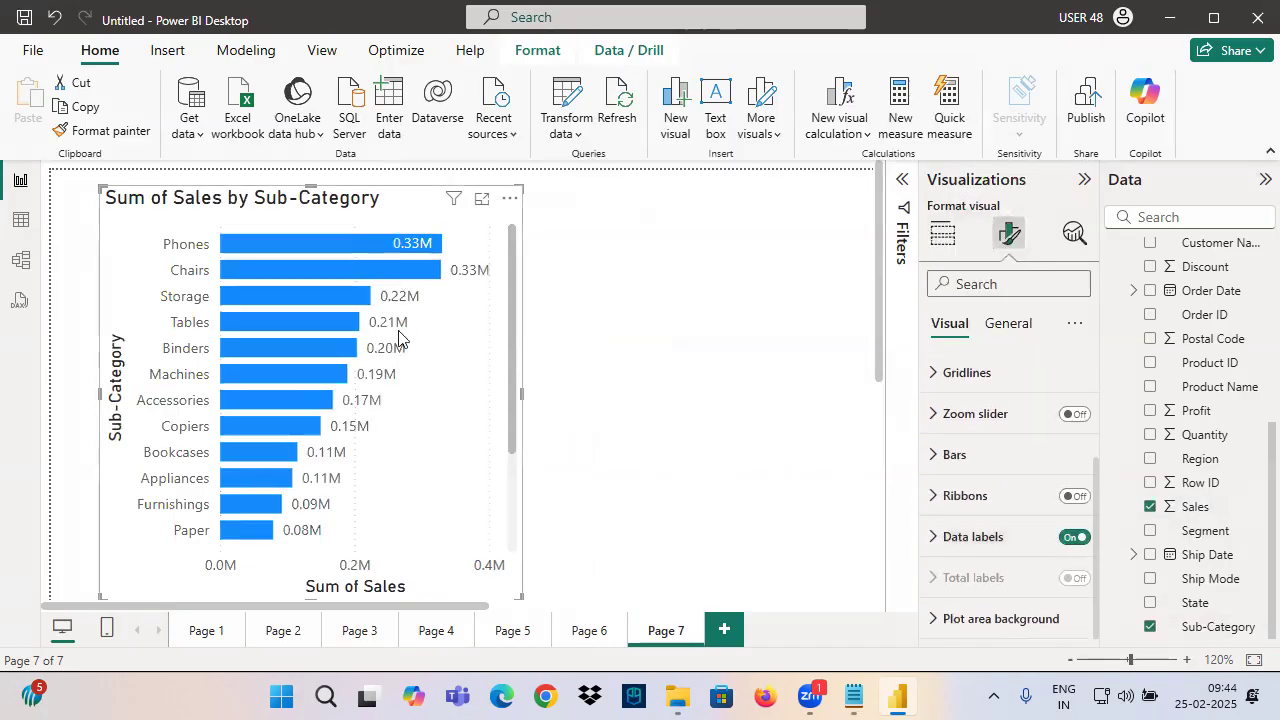
Zoom the page out to 90%, resize the chart until every sub-category fits, and return to its field wells
scroll(450, 348, down, 3)
drag(409, 491, 424, 585)
drag(344, 386, 349, 400)
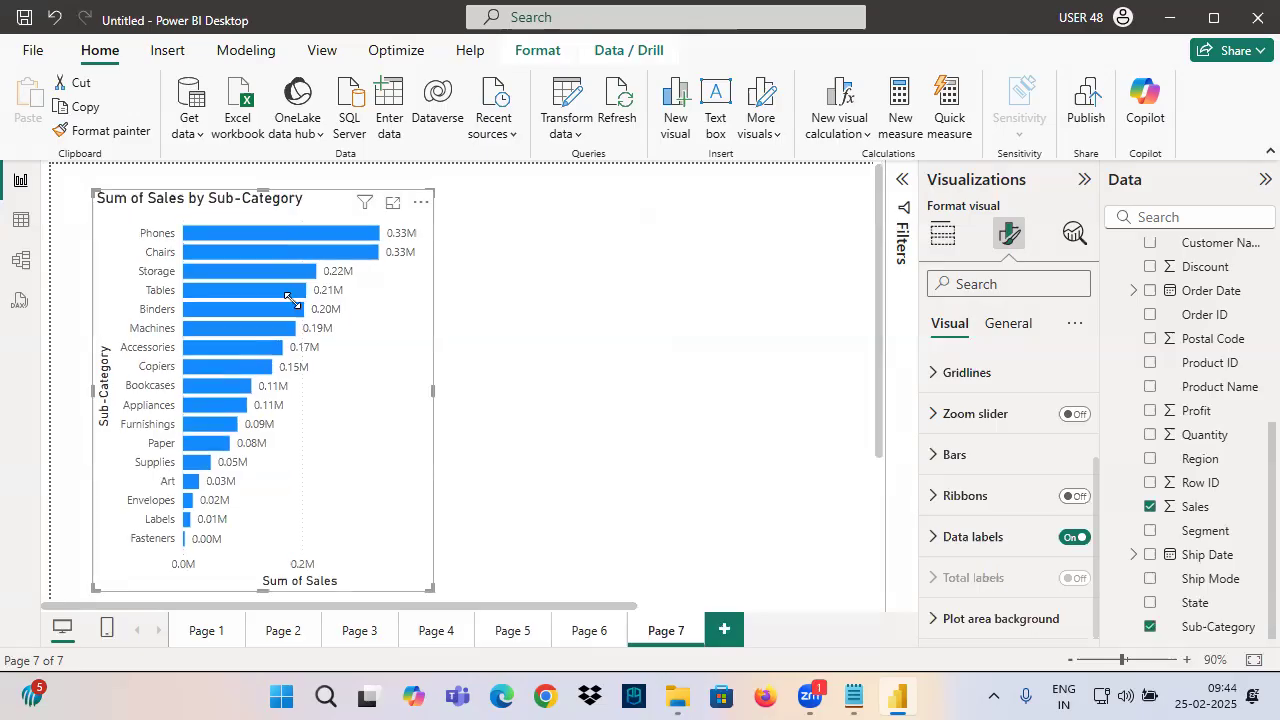
click(942, 234)
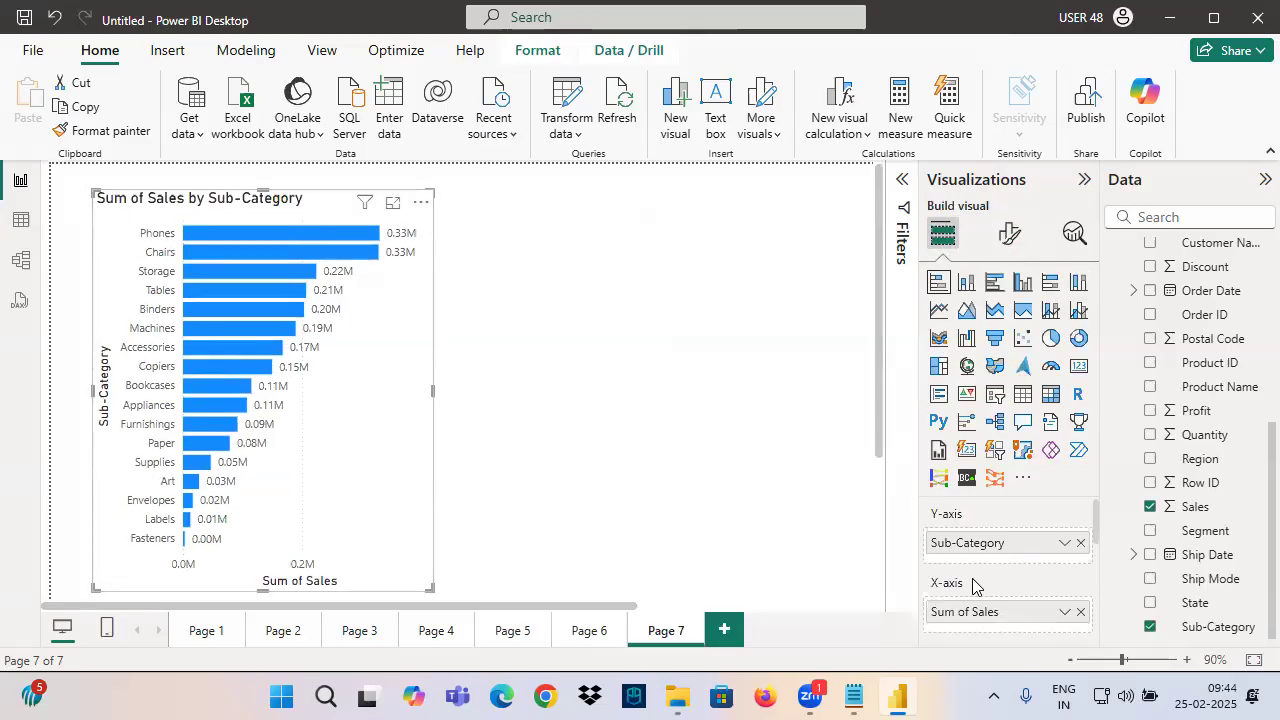
Add Region to the chart's Legend and widen the chart so the segment labels have more room
scroll(953, 588, down, 2)
drag(1215, 460, 1010, 580)
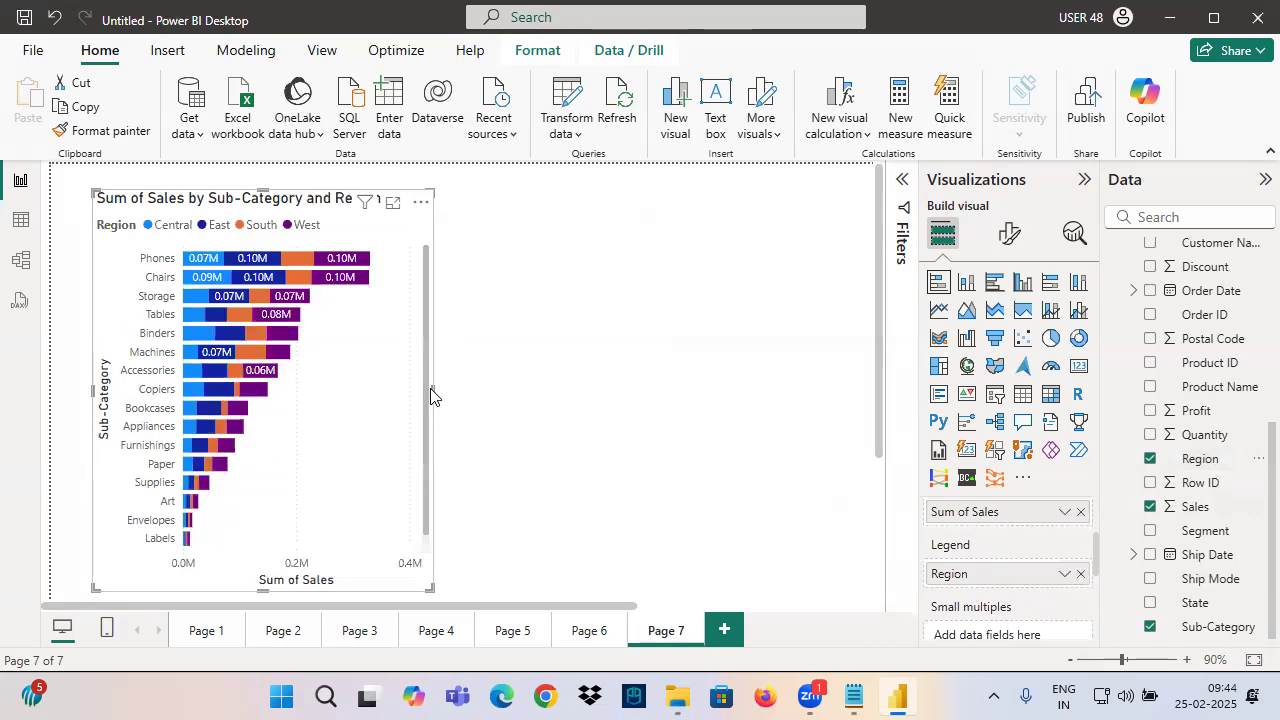
drag(431, 388, 540, 392)
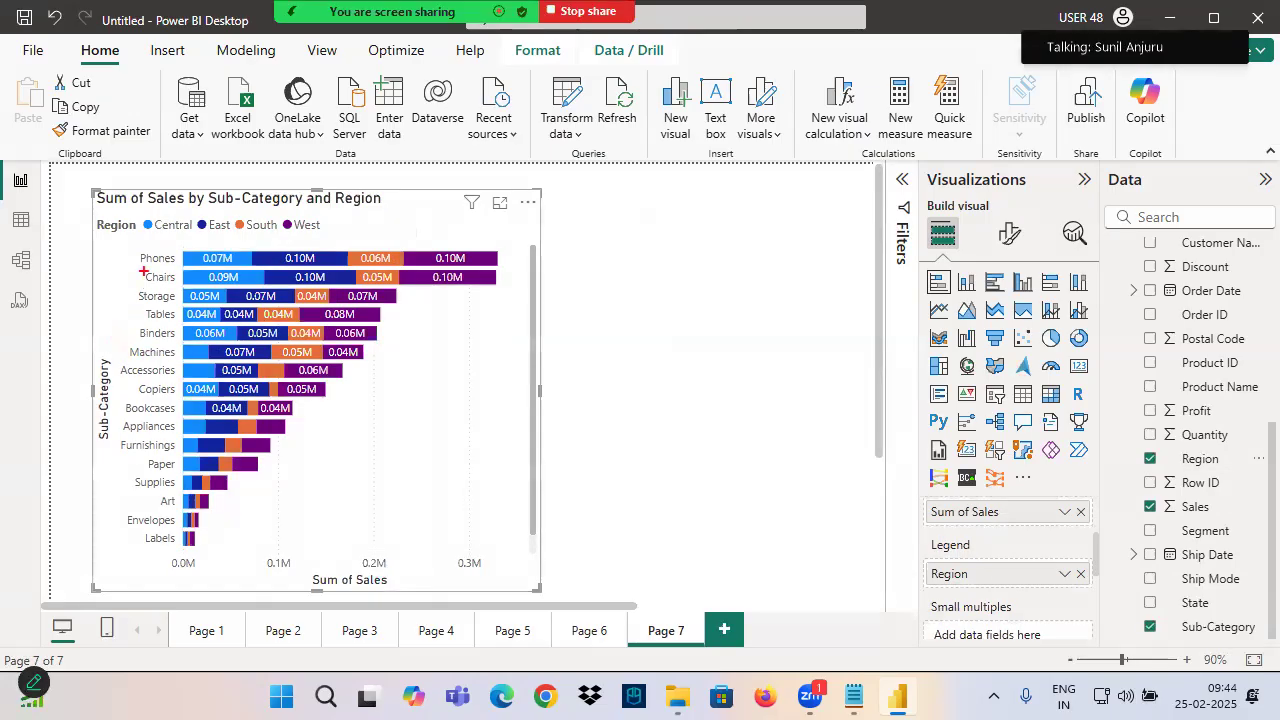
mouse_move(129, 246)
mouse_down()
mouse_move(268, 320)
mouse_move(452, 343)
mouse_up()
mouse_move(124, 345)
mouse_down()
mouse_move(254, 530)
mouse_move(330, 563)
mouse_up()
mouse_move(287, 430)
mouse_down()
mouse_move(155, 460)
mouse_move(300, 503)
mouse_move(193, 389)
mouse_up()
mouse_move(292, 418)
mouse_down()
mouse_move(406, 346)
mouse_move(386, 418)
mouse_up()
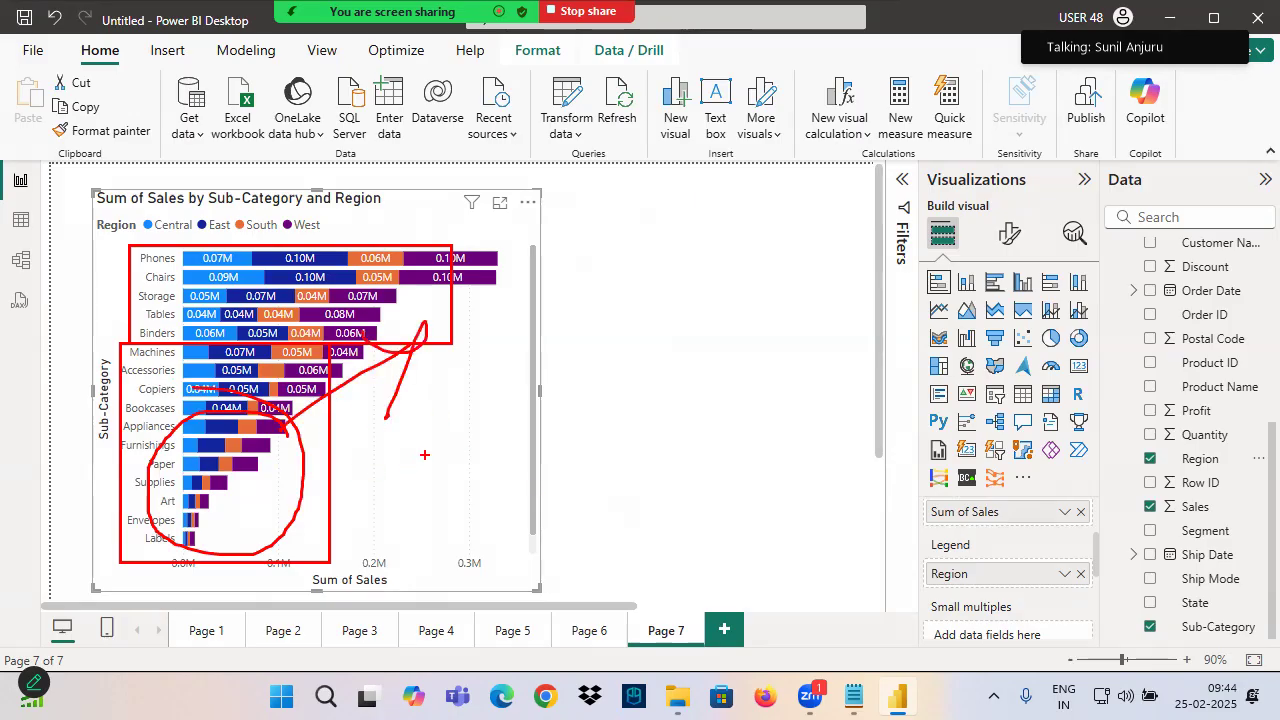
Turn on the chart's zoom slider and shorten its range to the lower sales values
click(1009, 234)
scroll(993, 487, down, 3)
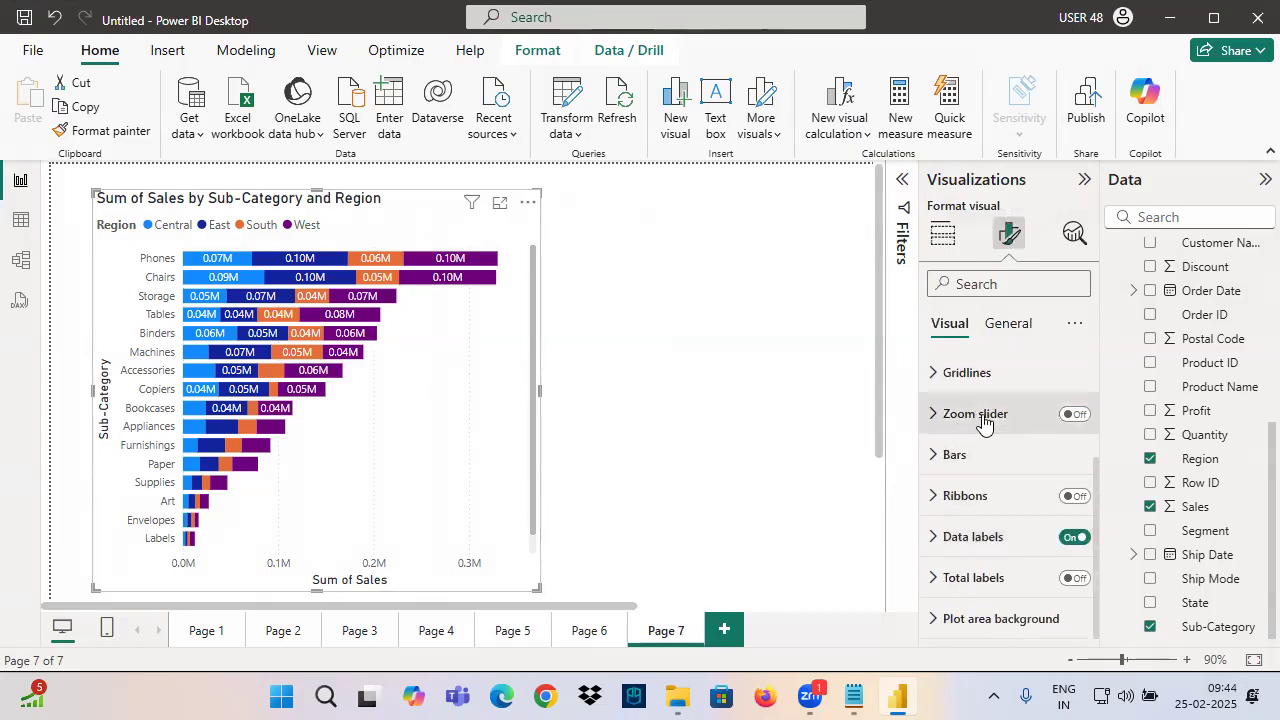
click(1074, 414)
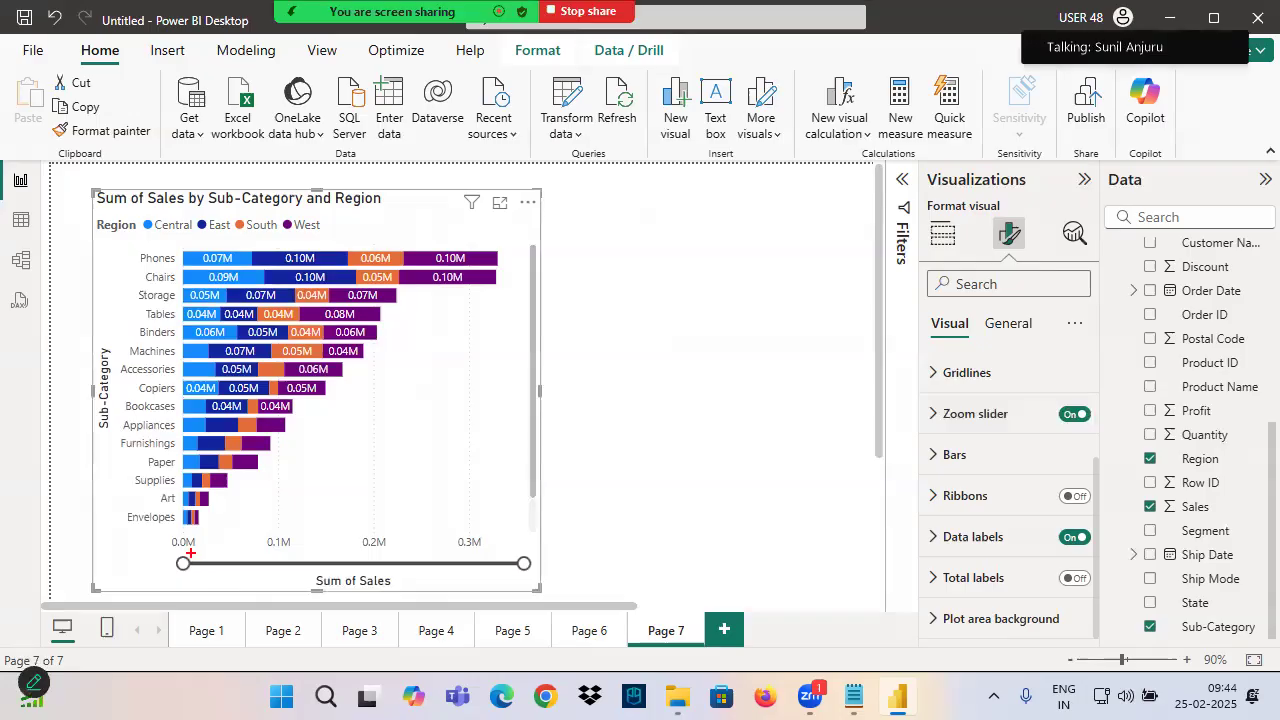
mouse_move(166, 549)
mouse_down()
mouse_move(533, 585)
mouse_move(508, 563)
mouse_move(304, 563)
mouse_up()
mouse_move(114, 418)
mouse_down()
mouse_move(250, 440)
mouse_move(490, 448)
mouse_up()
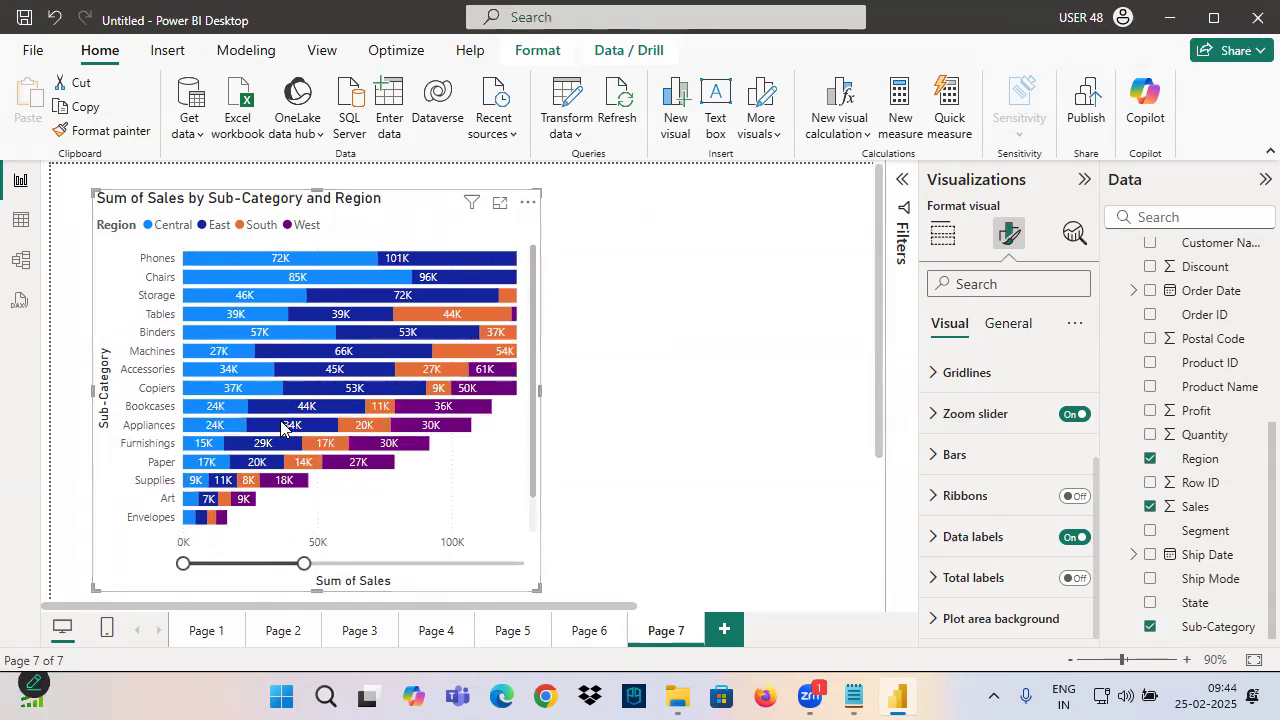
Narrow the zoom slider further to magnify the smallest sub-category bars, and restore it to the full sales range
scroll(281, 427, down, 1)
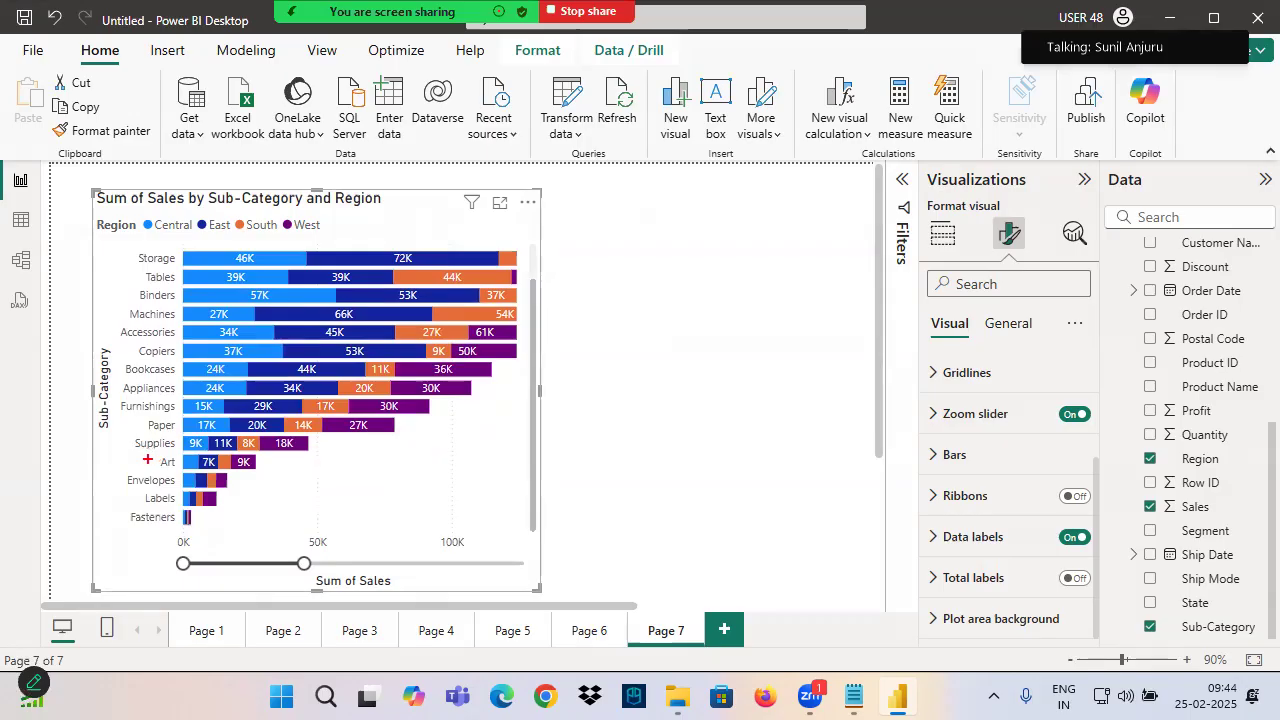
drag(200, 462, 309, 468)
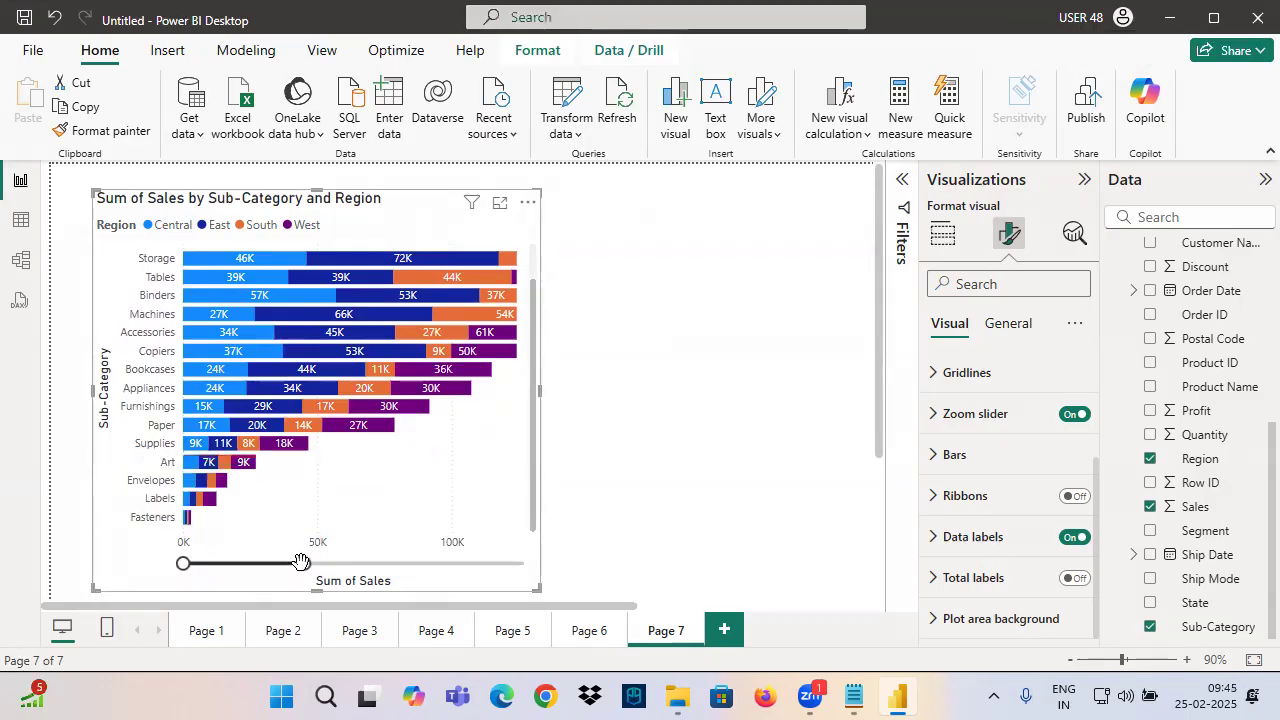
drag(304, 563, 271, 563)
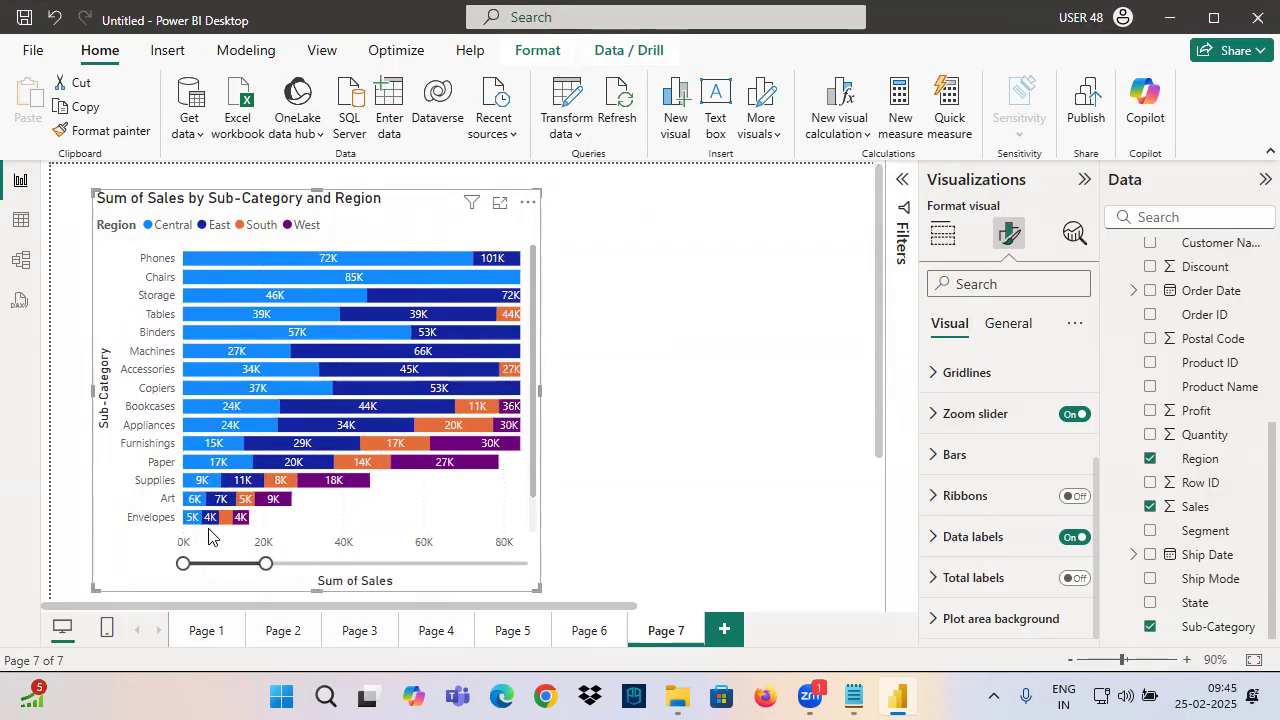
drag(152, 490, 319, 508)
mouse_move(305, 492)
mouse_down()
mouse_move(310, 518)
mouse_move(465, 450)
mouse_up()
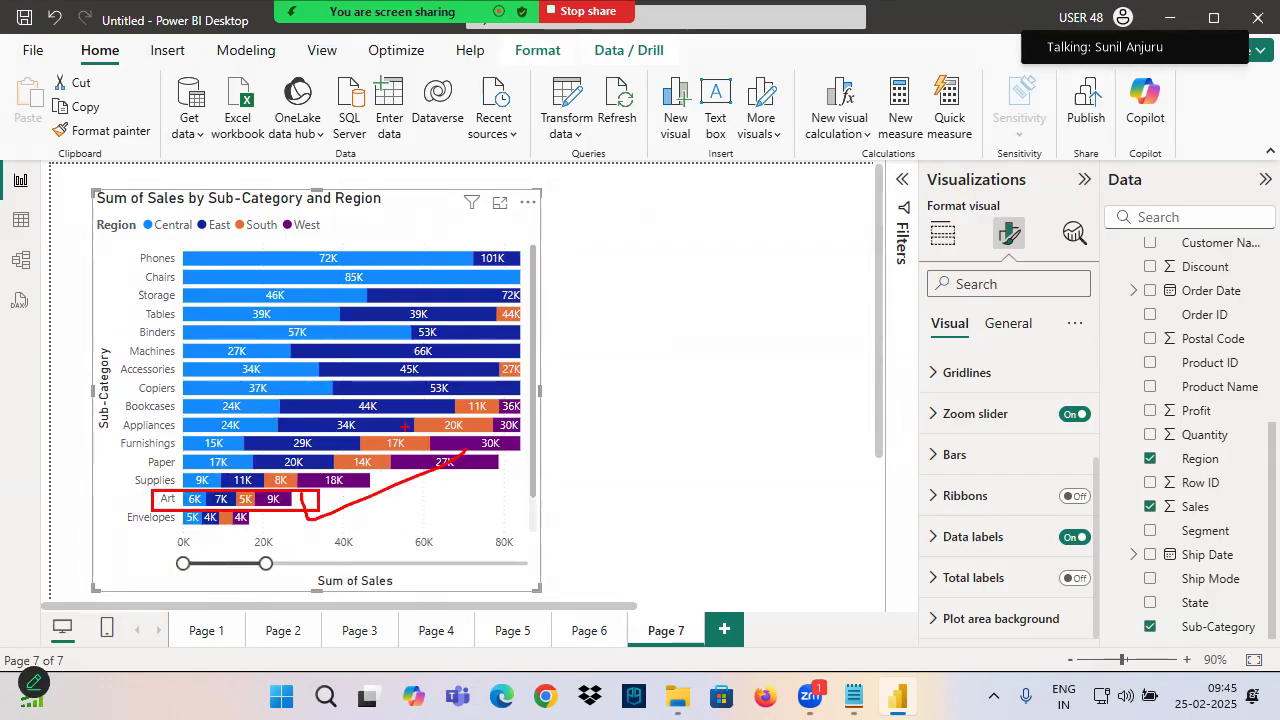
drag(265, 563, 523, 563)
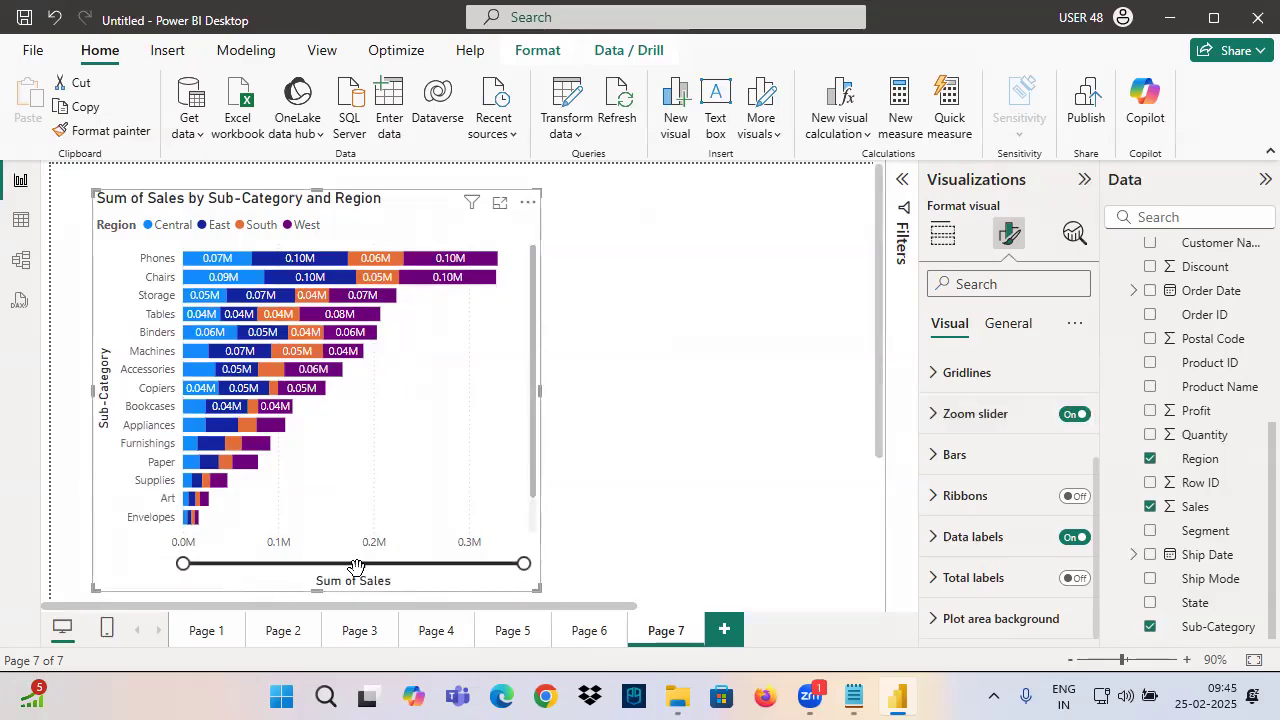
Replace Sub-Category with Category on the chart's Y-axis and turn off the zoom slider
click(943, 233)
drag(985, 553, 1043, 551)
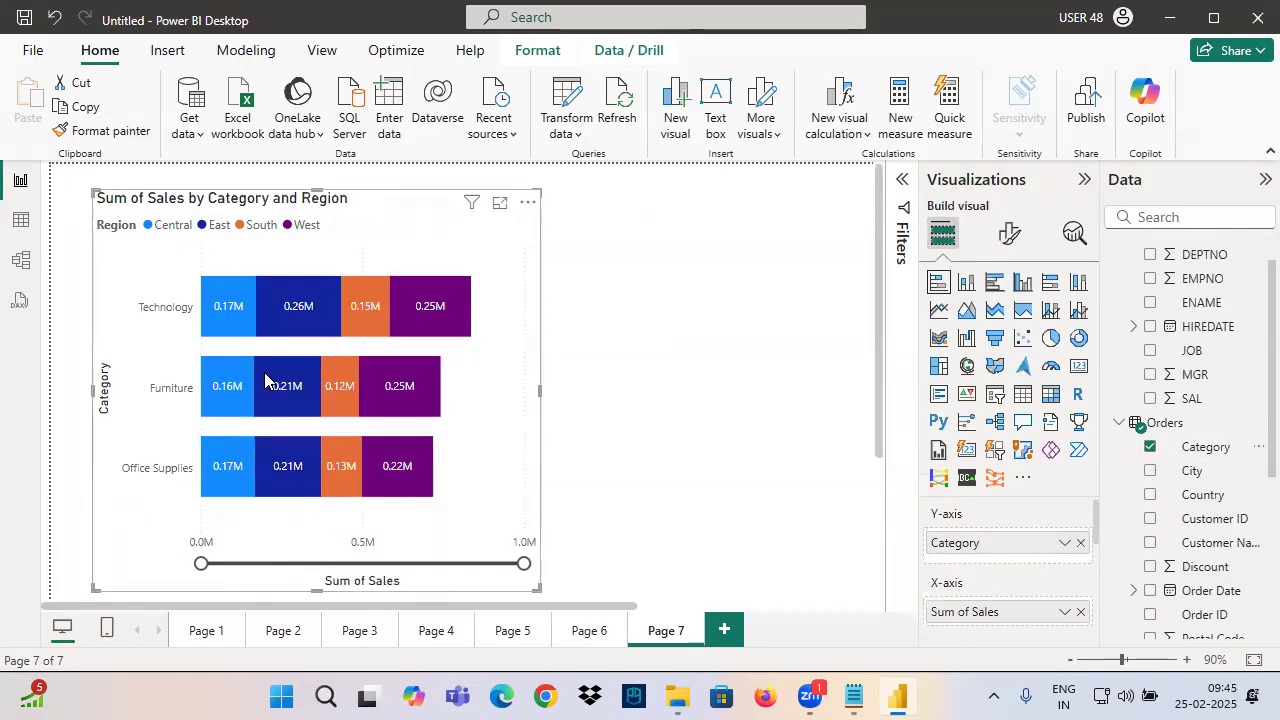
click(1009, 233)
scroll(1072, 500, down, 3)
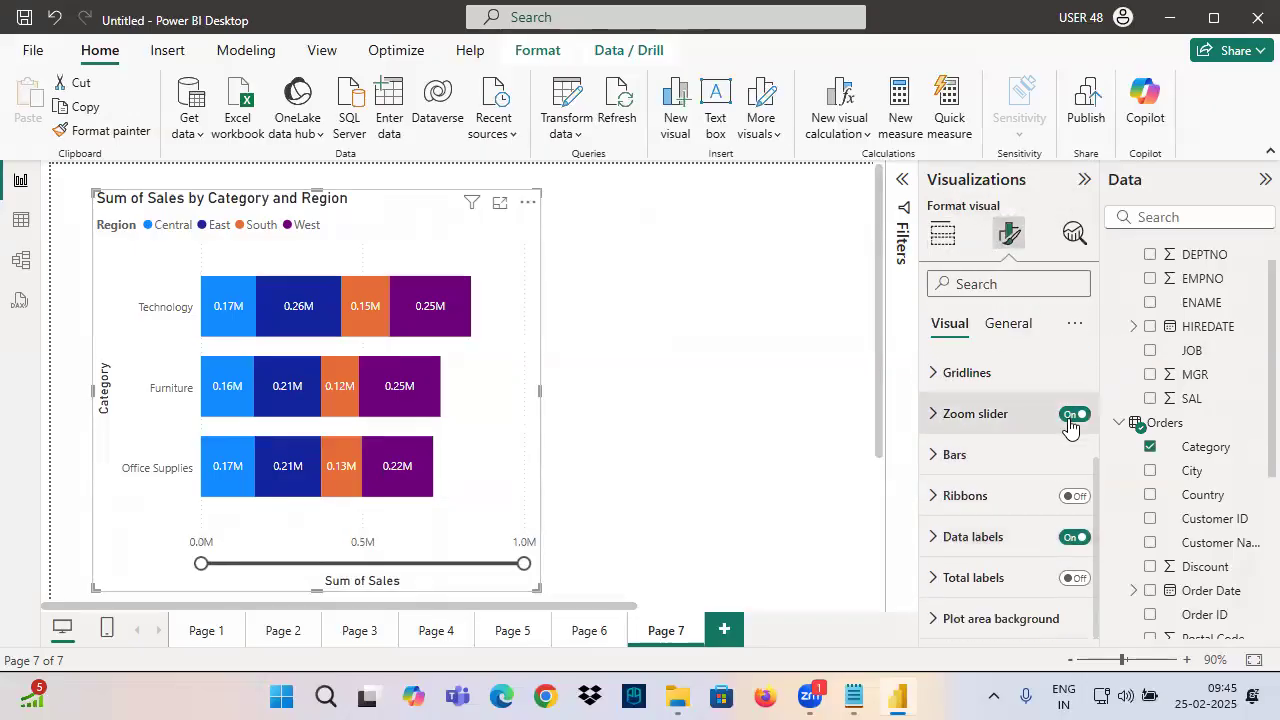
click(1072, 414)
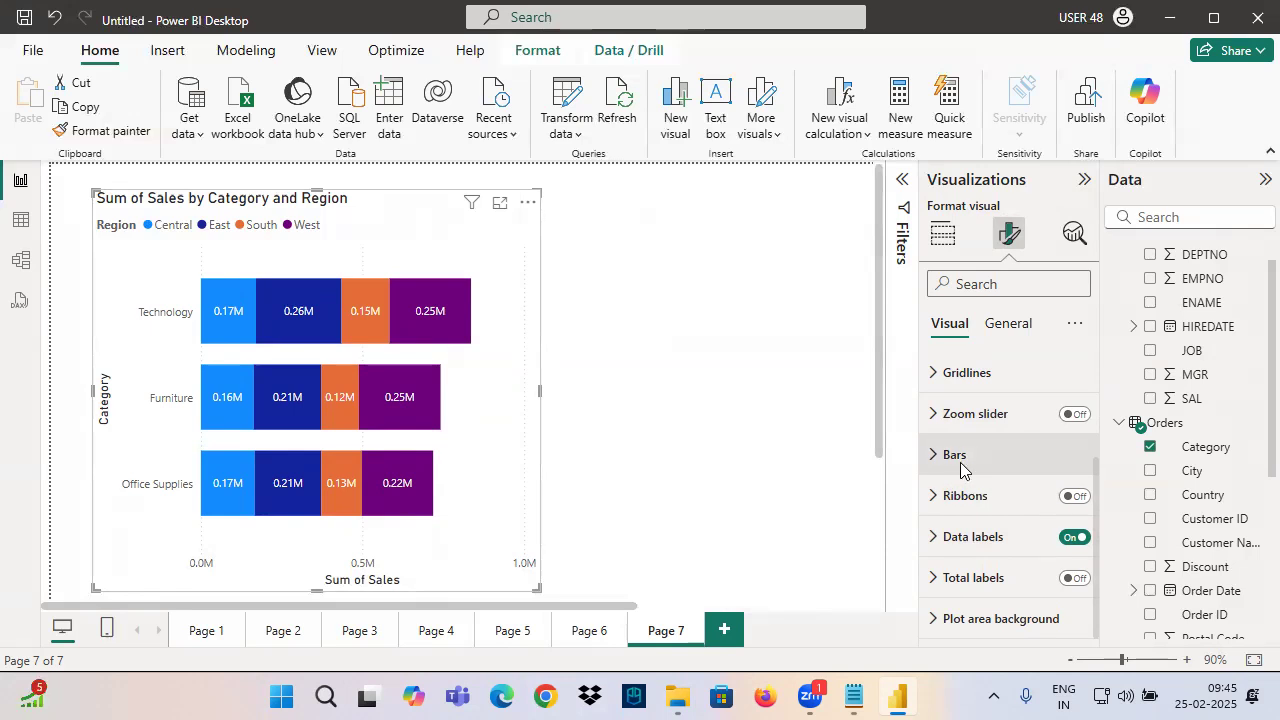
Add a new page after Page 7 and insert a stacked bar chart there, enlarged and placed near the page's upper-left corner
click(723, 631)
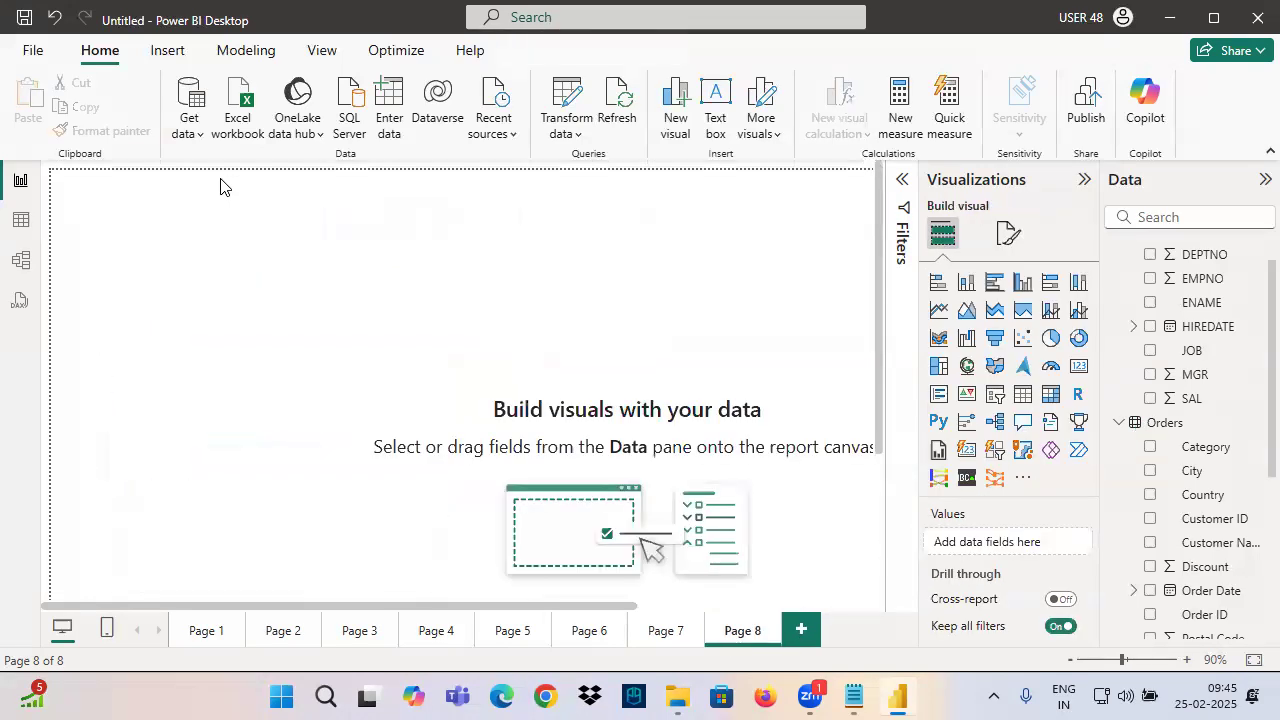
click(937, 283)
drag(206, 329, 360, 474)
drag(214, 316, 126, 186)
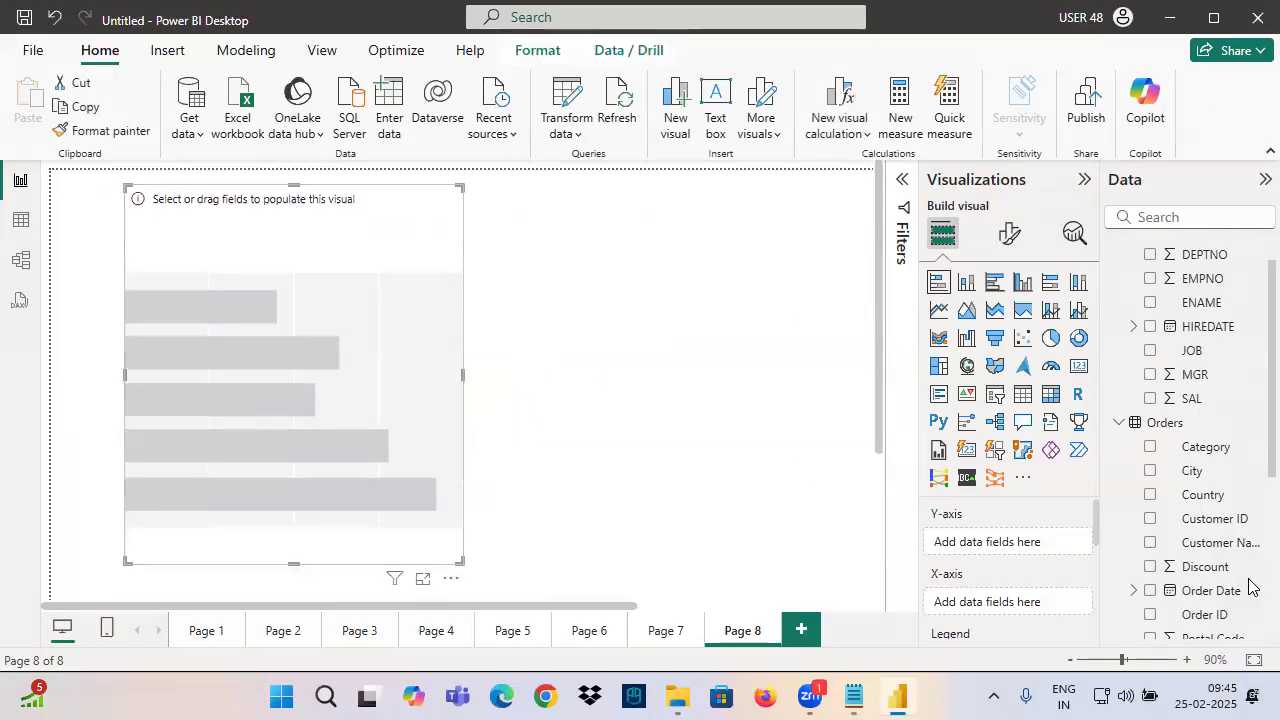
Put Sub-Category on the new chart's Y-axis and Sales on its X-axis
scroll(1222, 620, down, 5)
drag(1221, 636, 995, 543)
drag(1195, 507, 1002, 610)
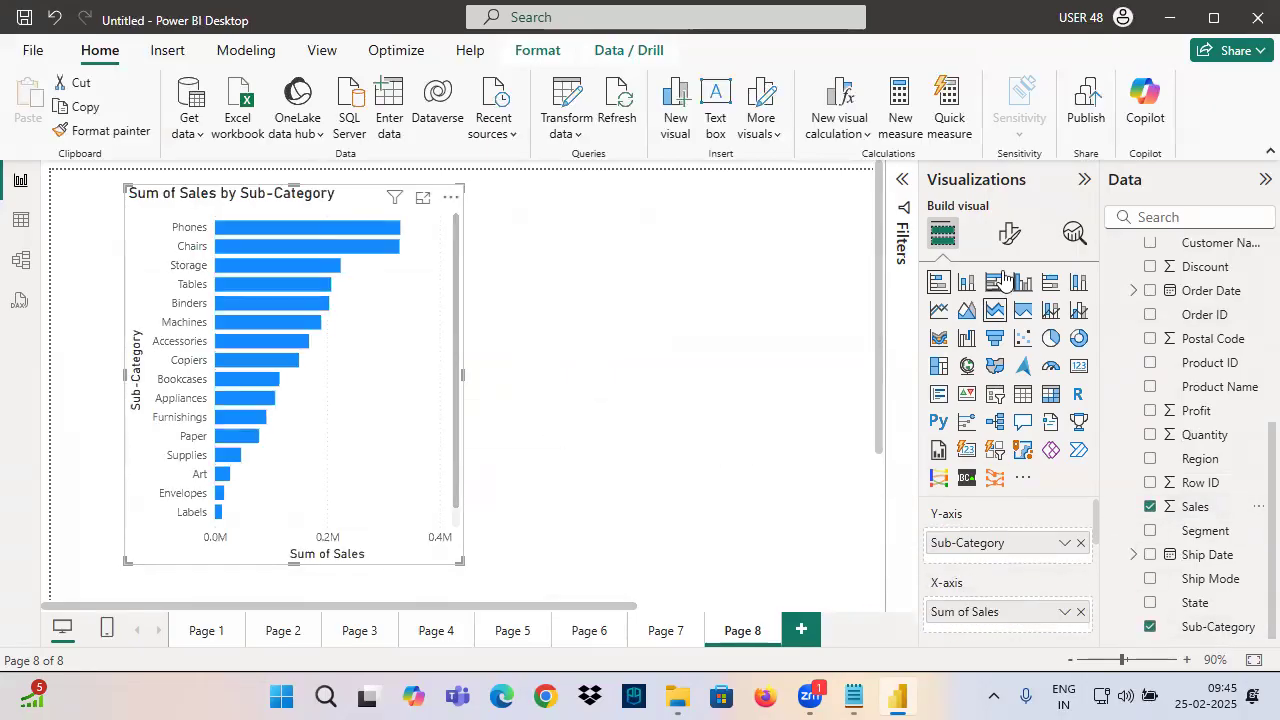
Turn on the chart's data labels and enlarge the chart slightly so every sub-category fits
click(1009, 233)
scroll(1068, 568, down, 3)
click(1074, 537)
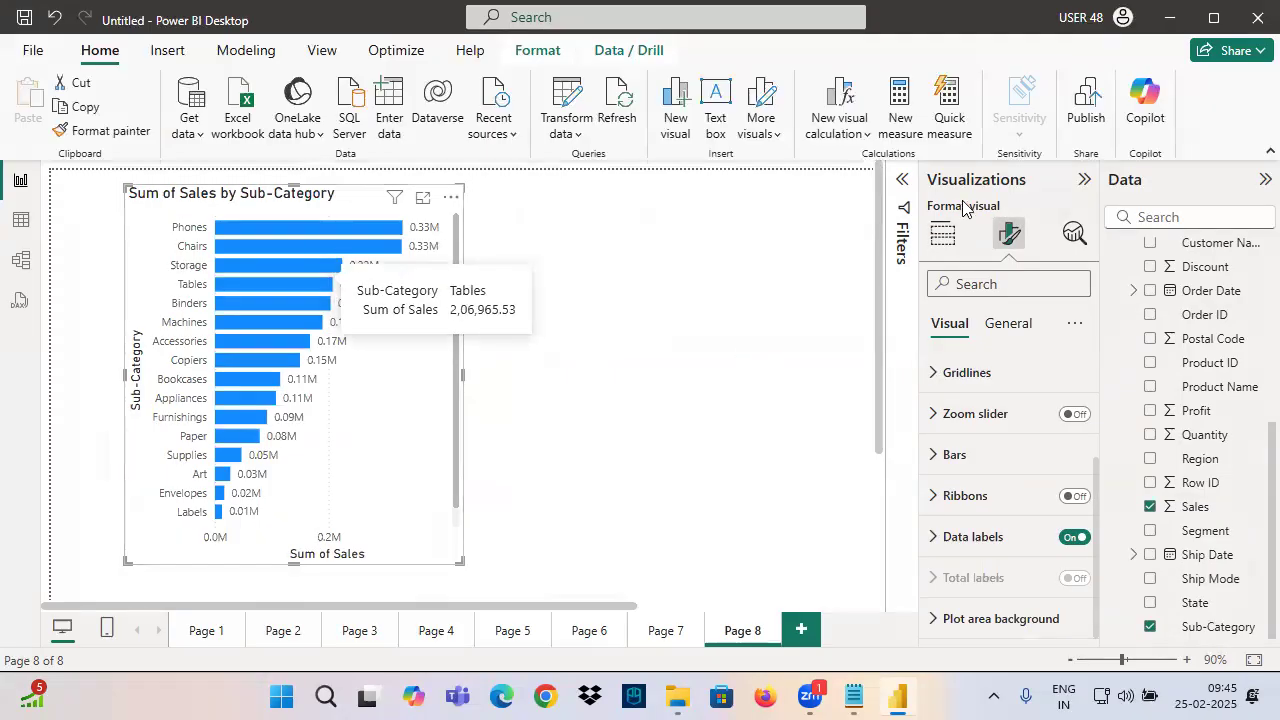
drag(460, 562, 476, 578)
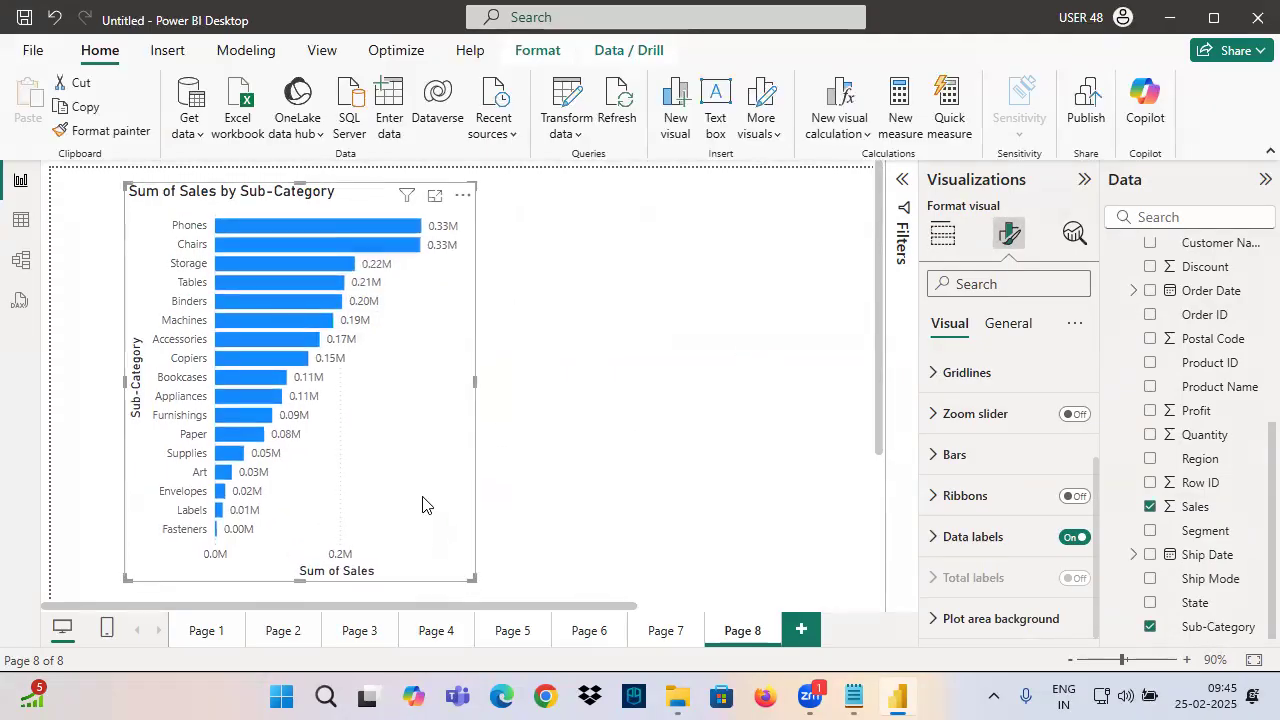
Expand the chart's Bars settings to reach the bar color options
click(1006, 246)
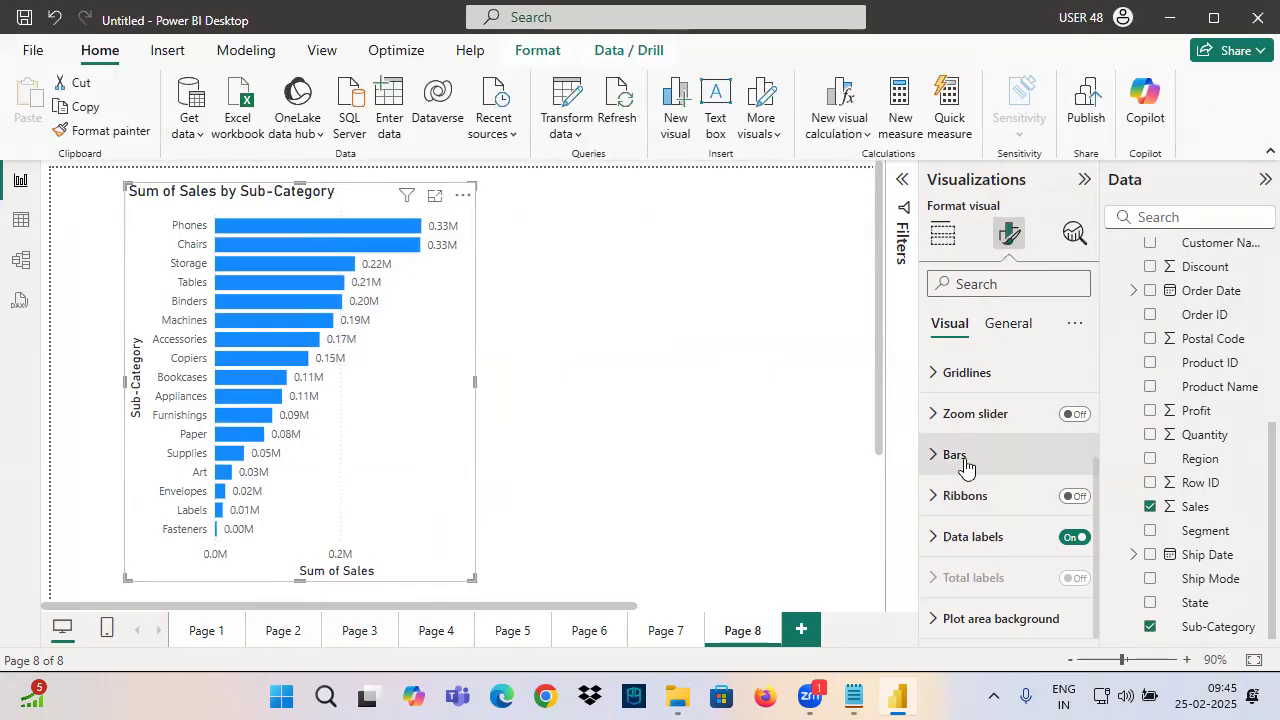
click(954, 456)
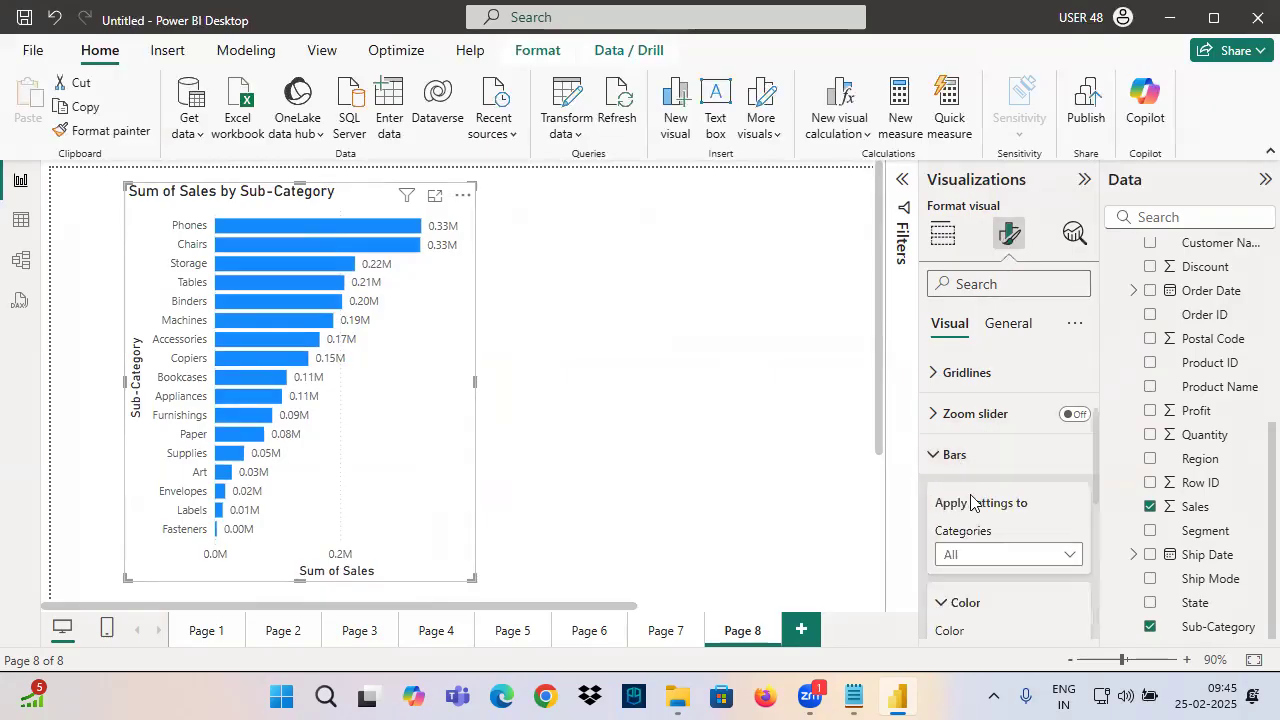
scroll(970, 523, down, 2)
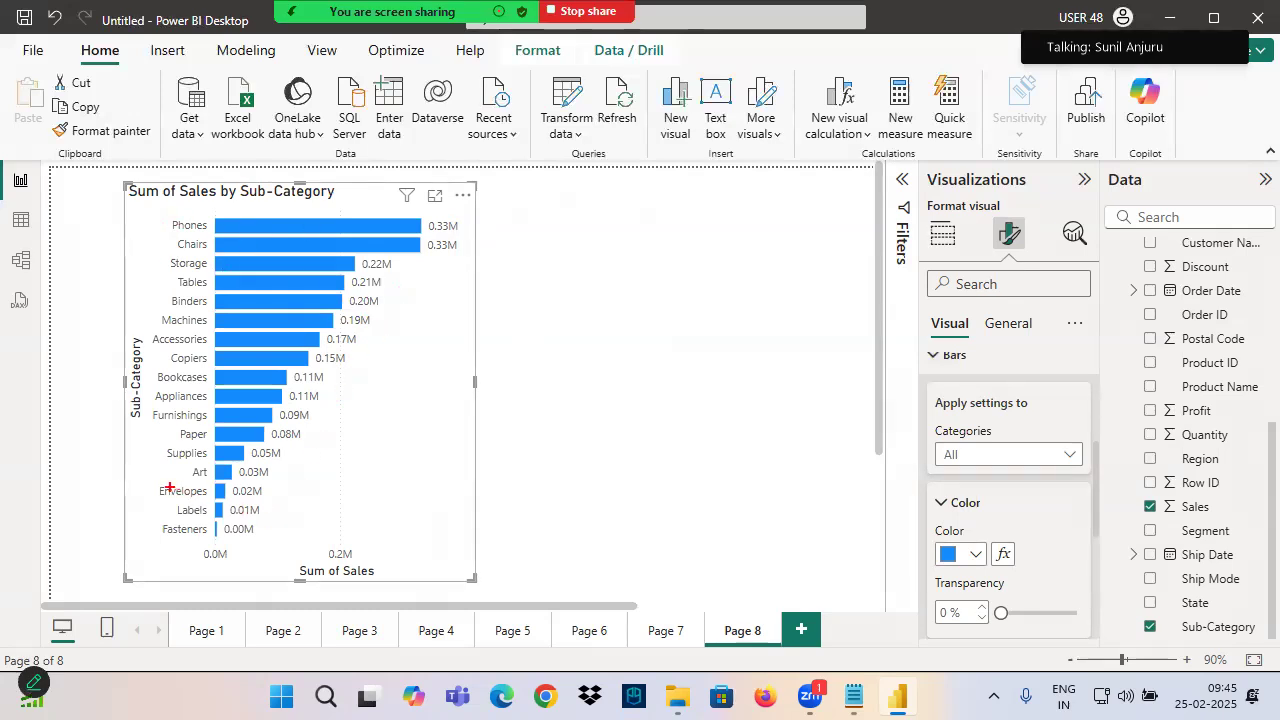
drag(140, 406, 326, 548)
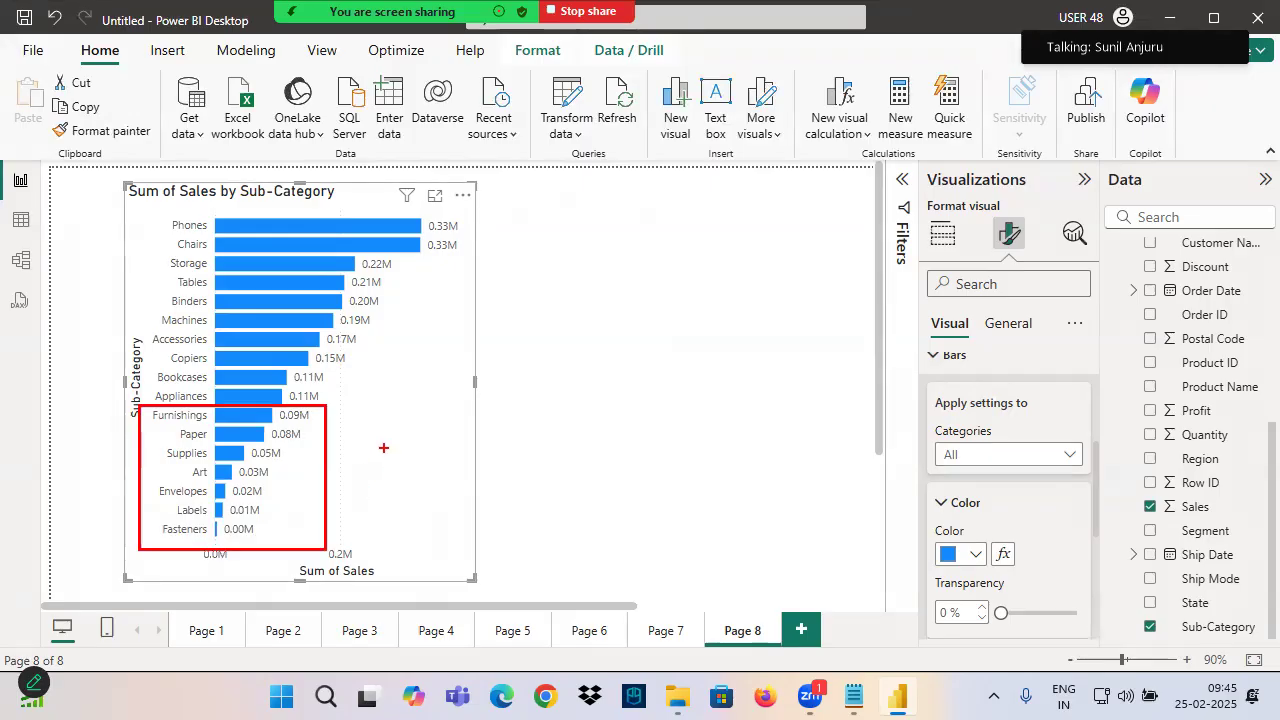
drag(386, 414, 375, 458)
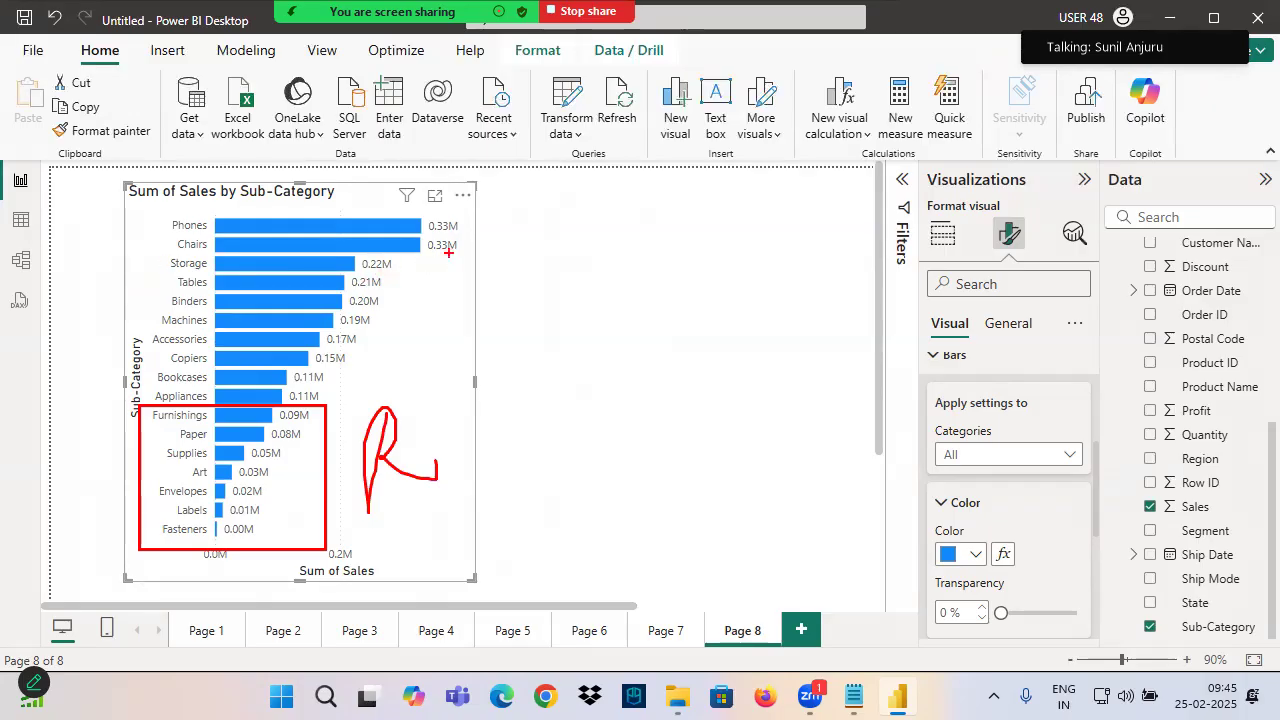
mouse_move(140, 253)
mouse_down()
mouse_move(416, 408)
mouse_move(428, 402)
mouse_up()
mouse_move(472, 334)
mouse_down()
mouse_move(468, 298)
mouse_move(436, 352)
mouse_up()
mouse_move(150, 202)
mouse_down()
mouse_move(340, 240)
mouse_move(502, 251)
mouse_up()
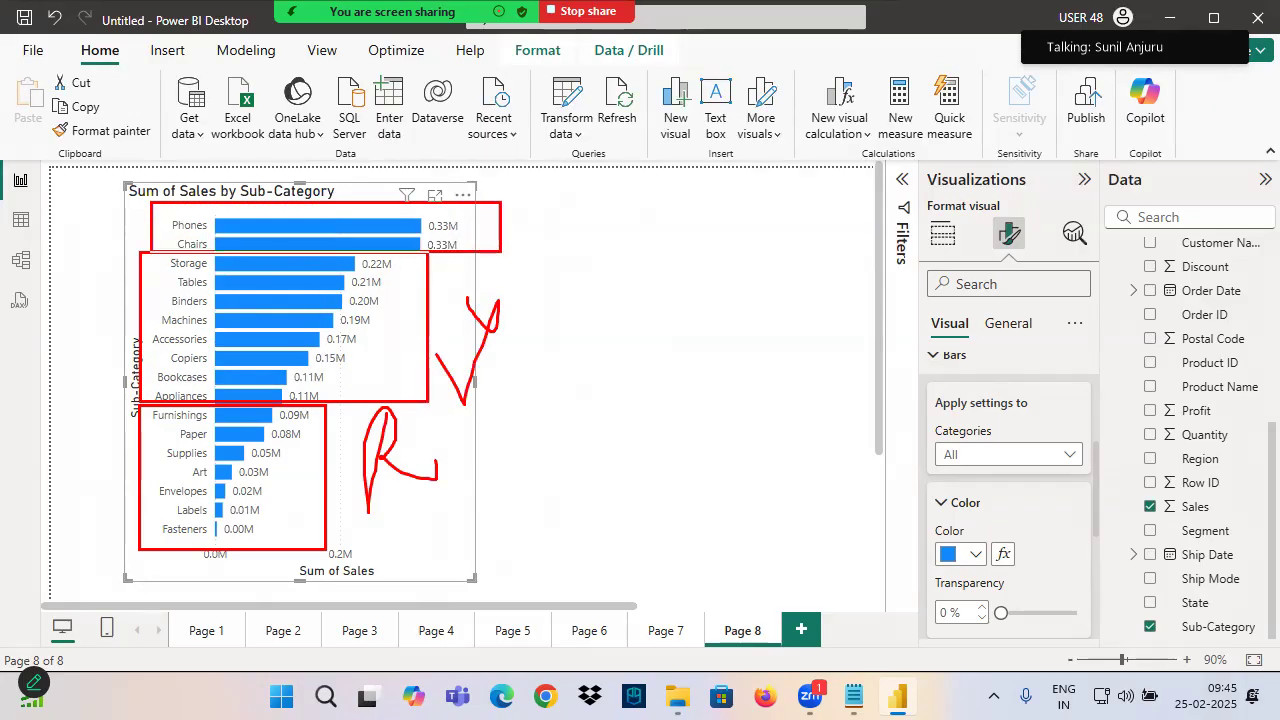
drag(573, 209, 592, 200)
mouse_move(566, 238)
mouse_down()
mouse_move(612, 204)
mouse_move(631, 311)
mouse_up()
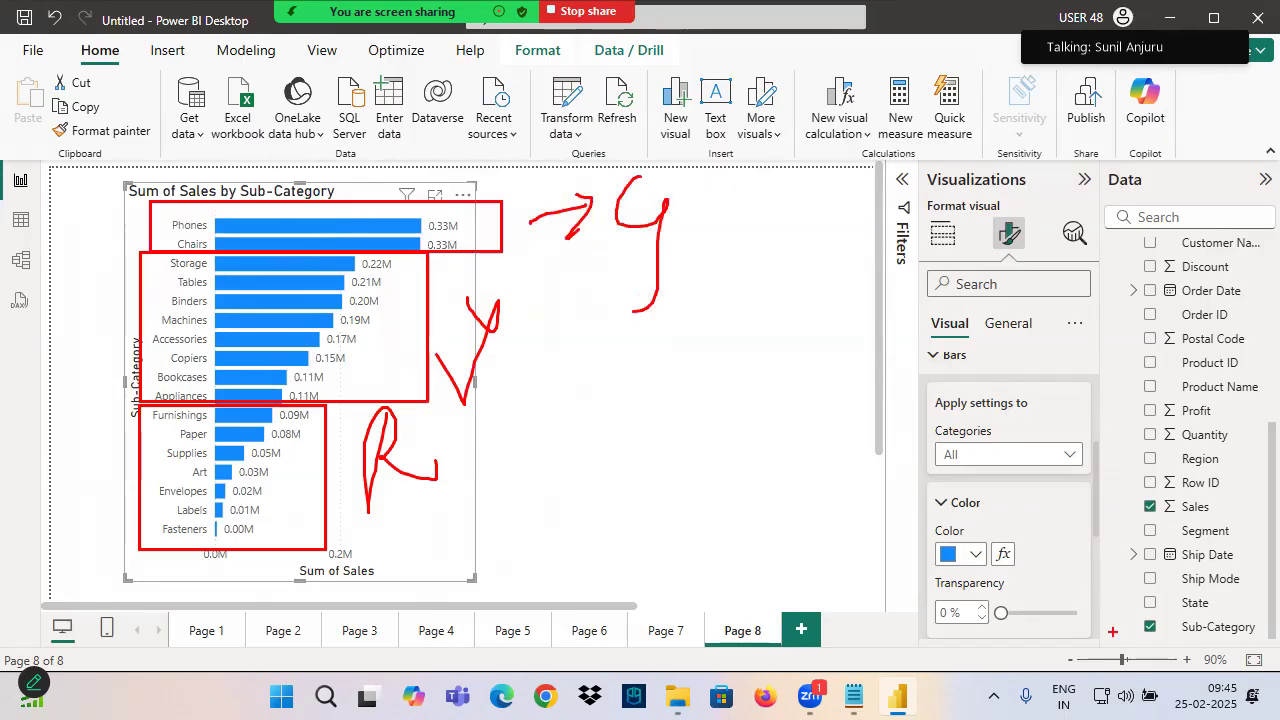
Open conditional formatting for the bars' color and expand the Orders table to find Sales as the base field
scroll(964, 470, up, 2)
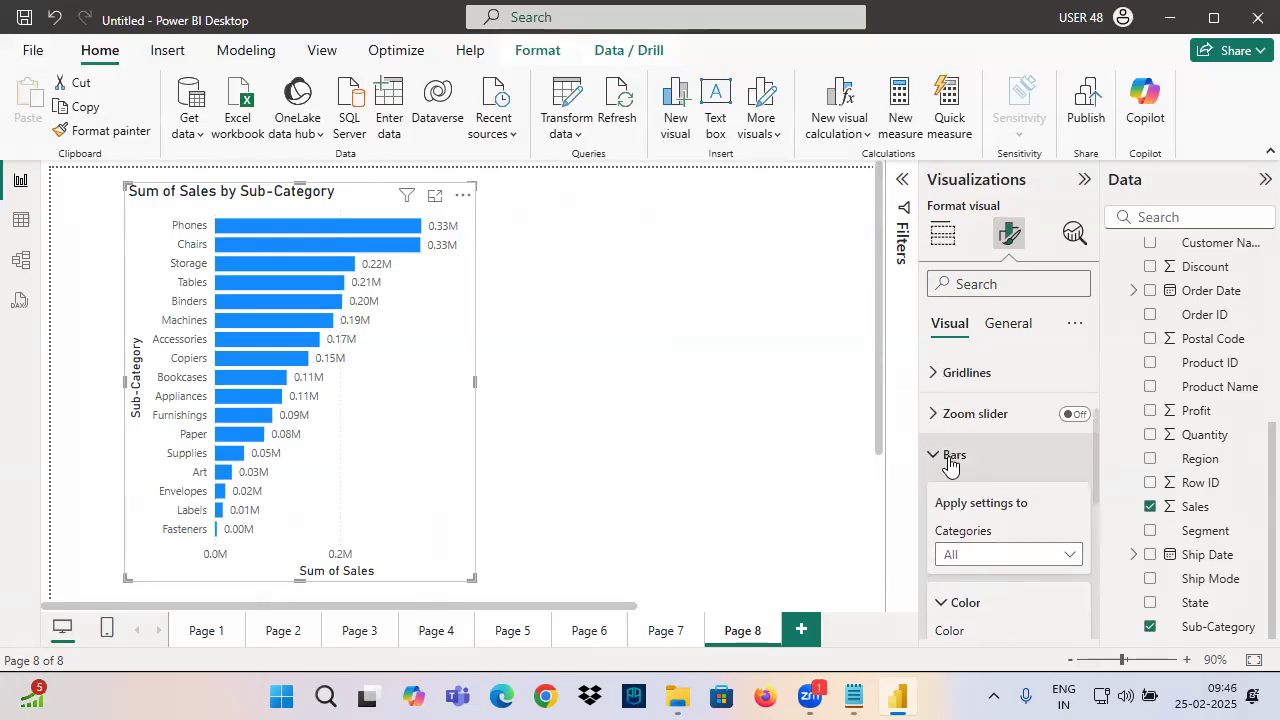
scroll(1004, 520, down, 3)
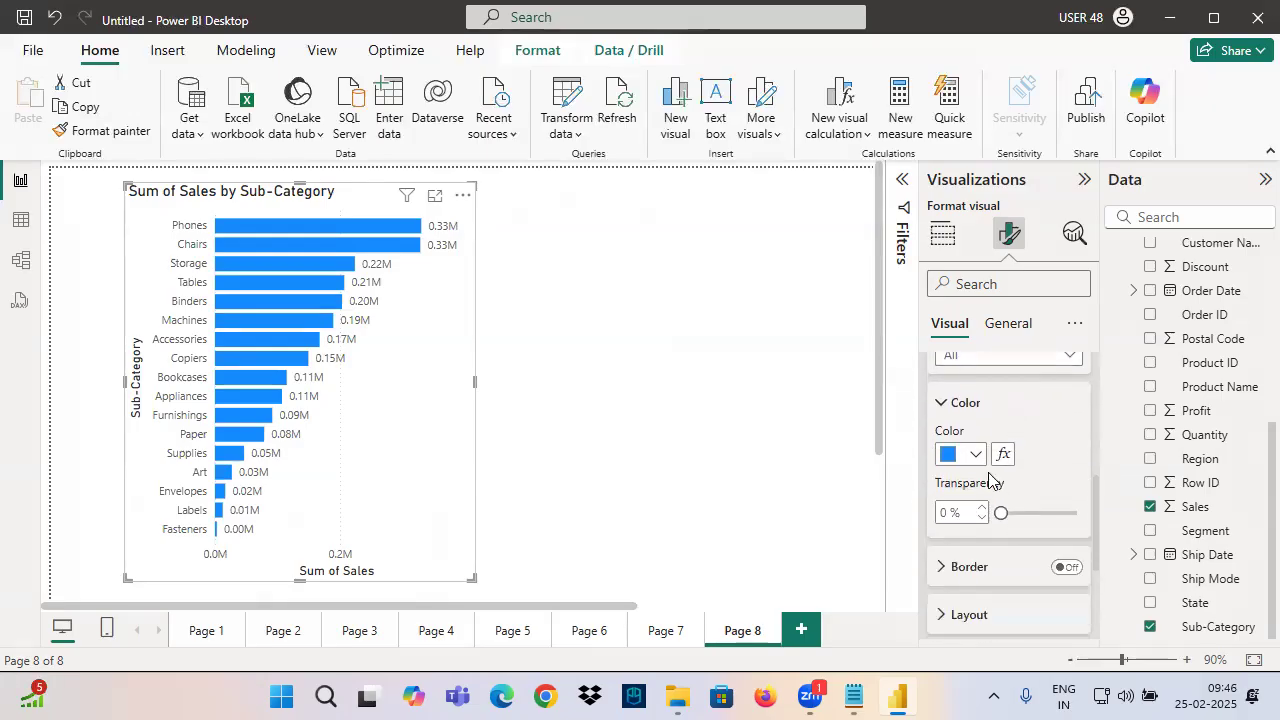
click(1001, 454)
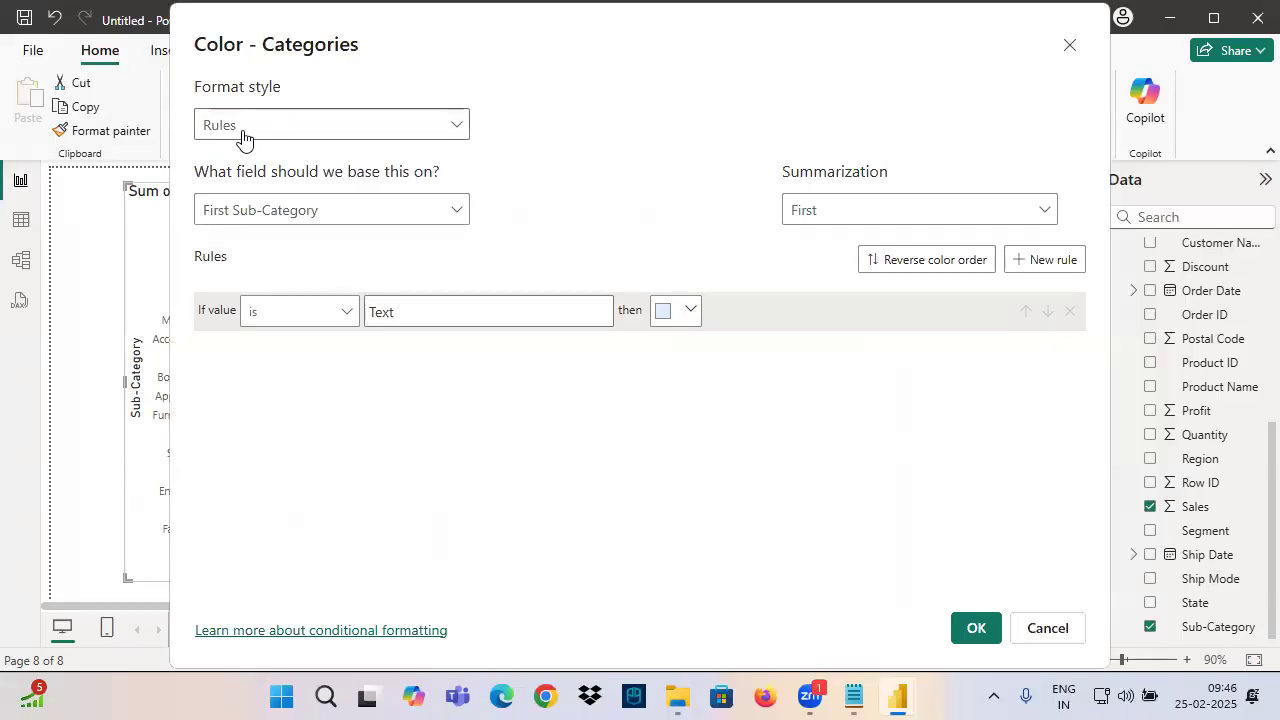
click(280, 210)
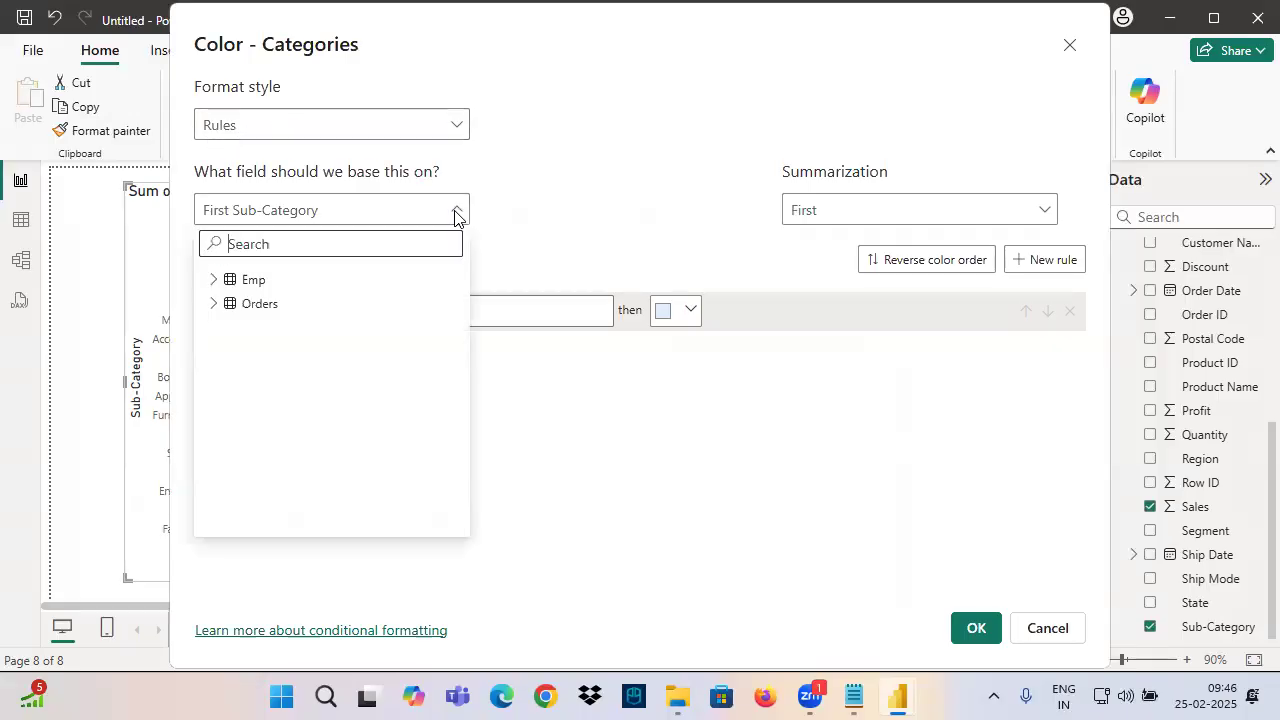
click(214, 304)
scroll(297, 352, down, 5)
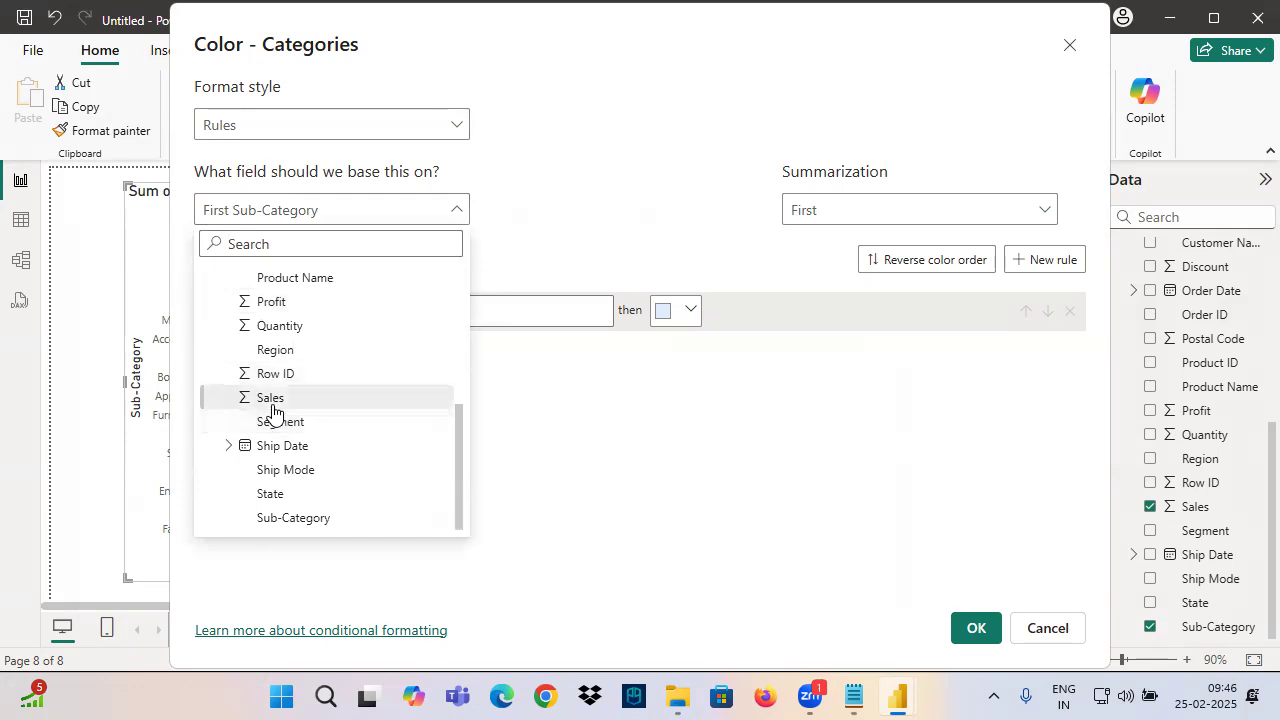
Base the category color rules on Sales and set the first rule to numbers from 0 to below 100000 in red
click(278, 400)
click(440, 312)
click(445, 343)
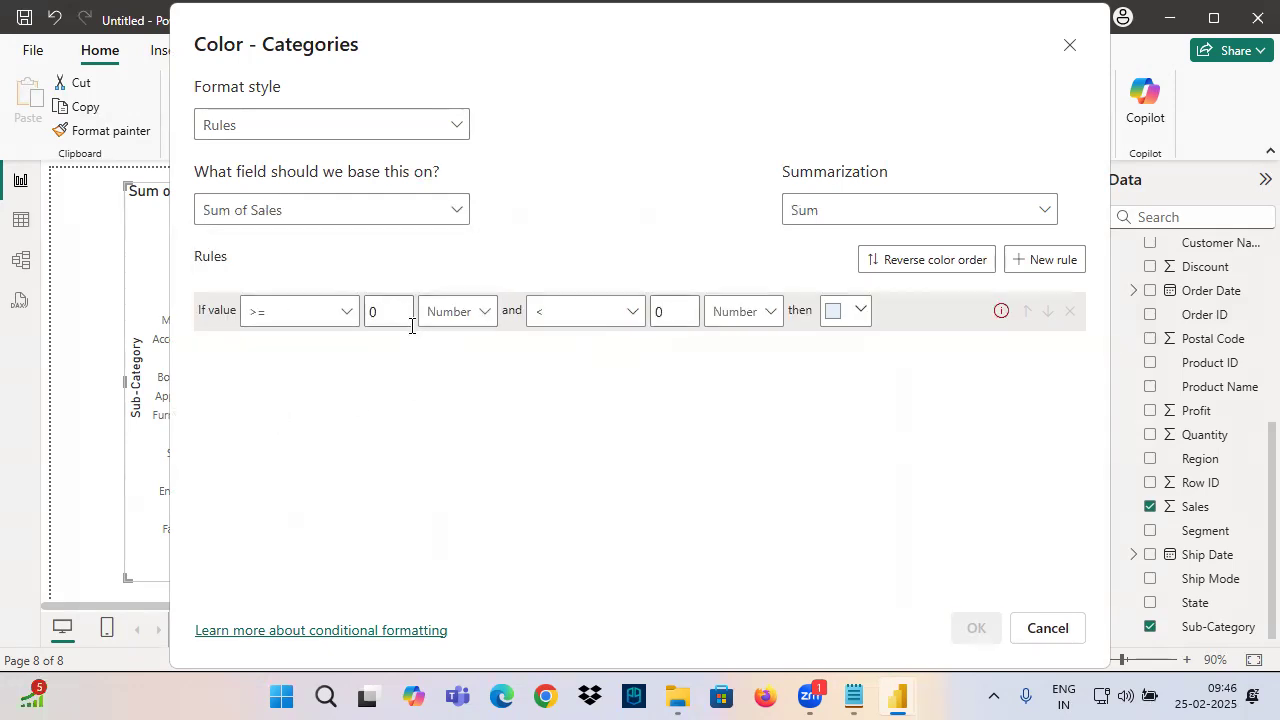
click(662, 312)
text(100000)
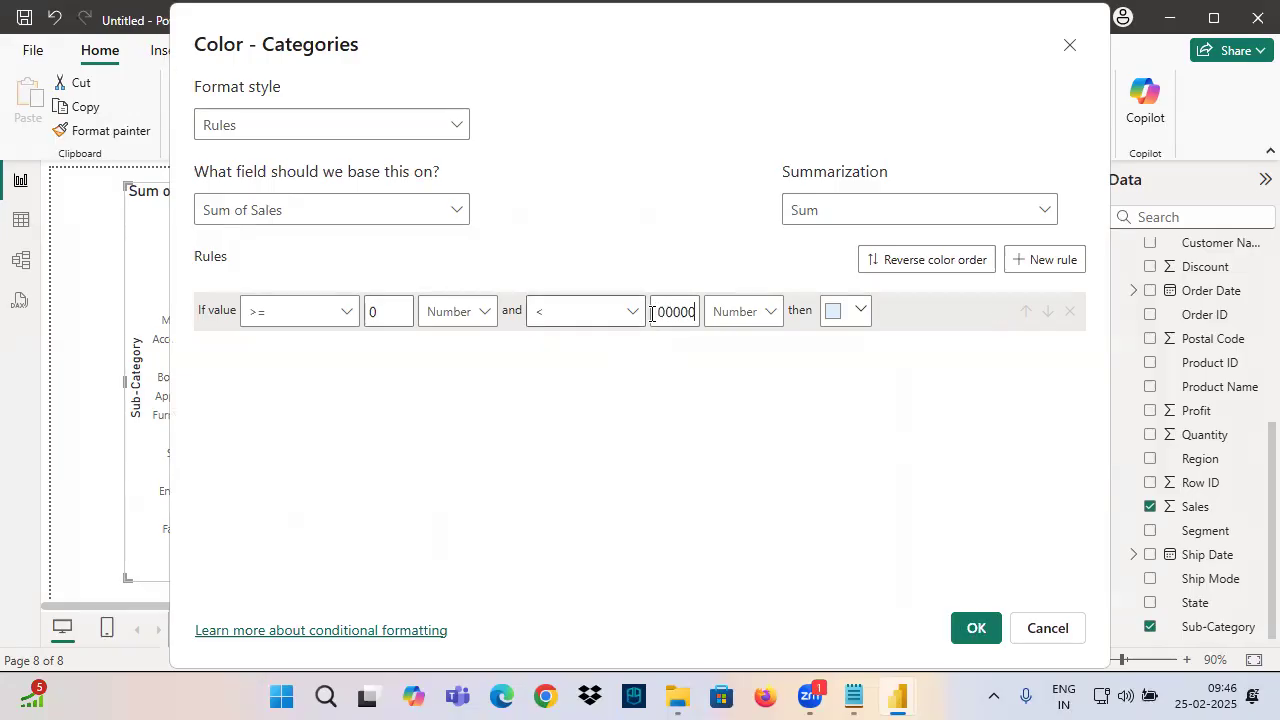
click(857, 321)
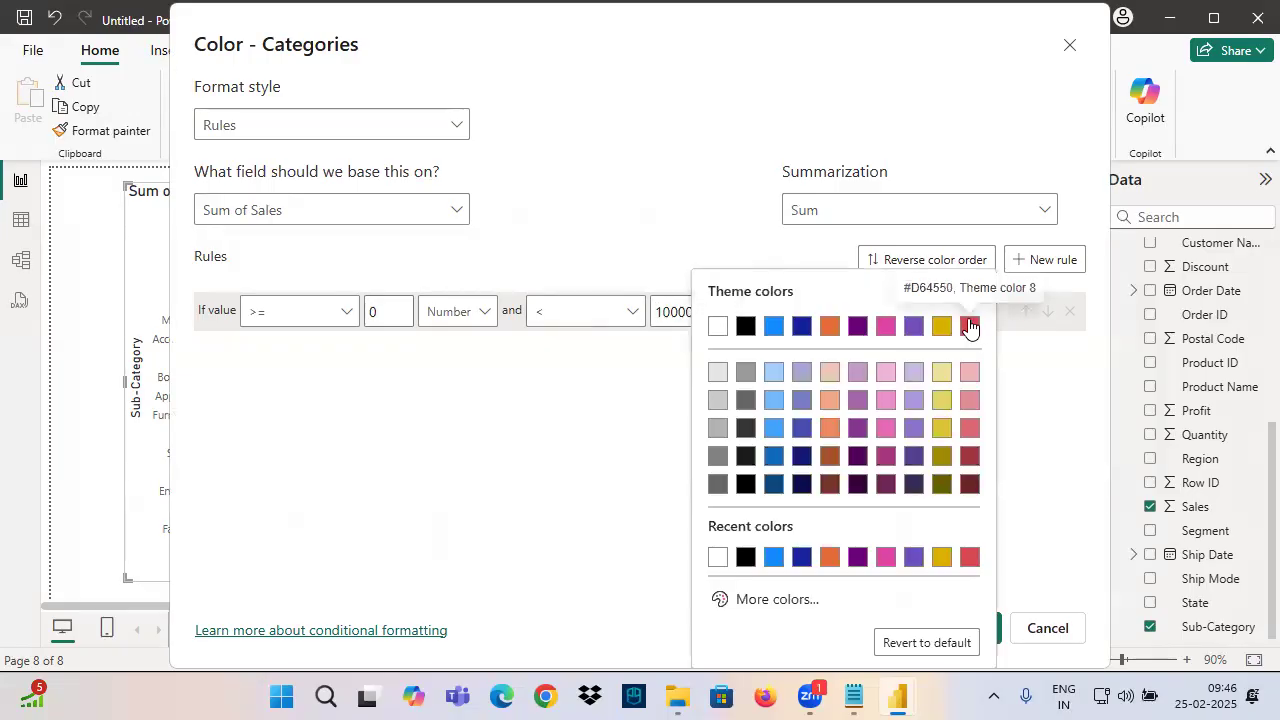
click(966, 325)
Add a second color rule for numbers from 100000 to below 300000 in dark yellow
click(1040, 260)
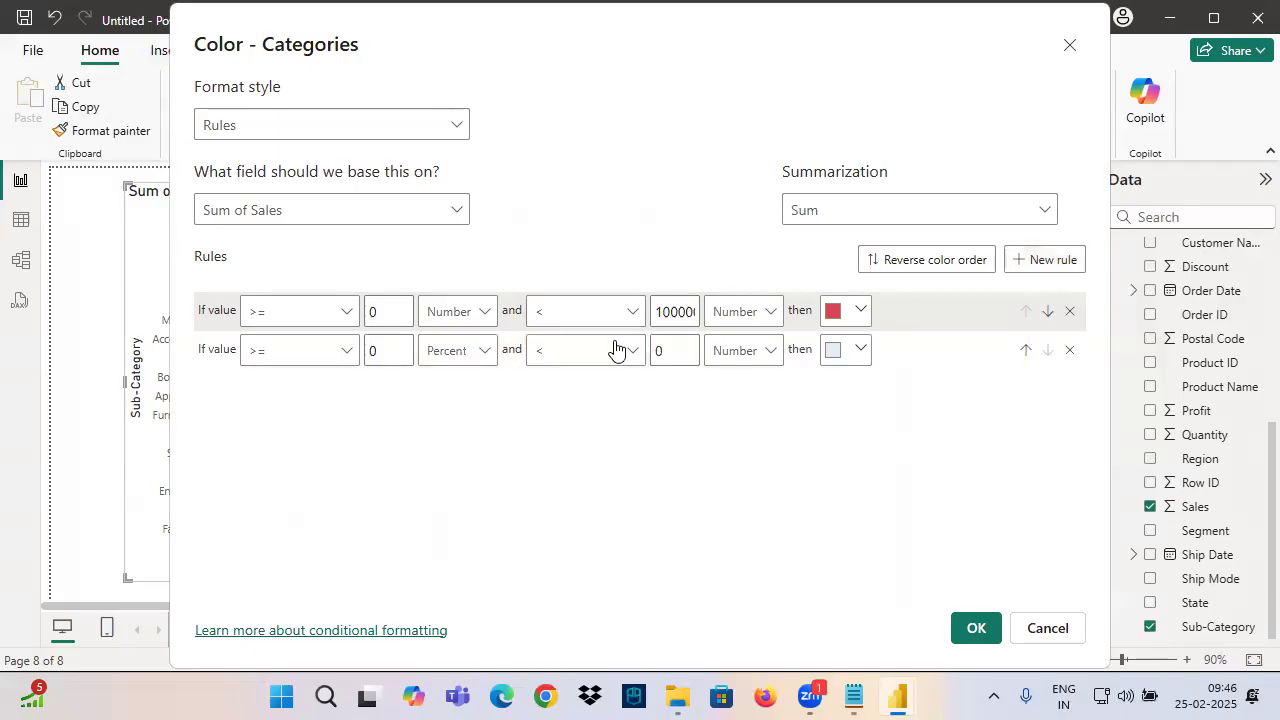
click(392, 350)
text(10000)
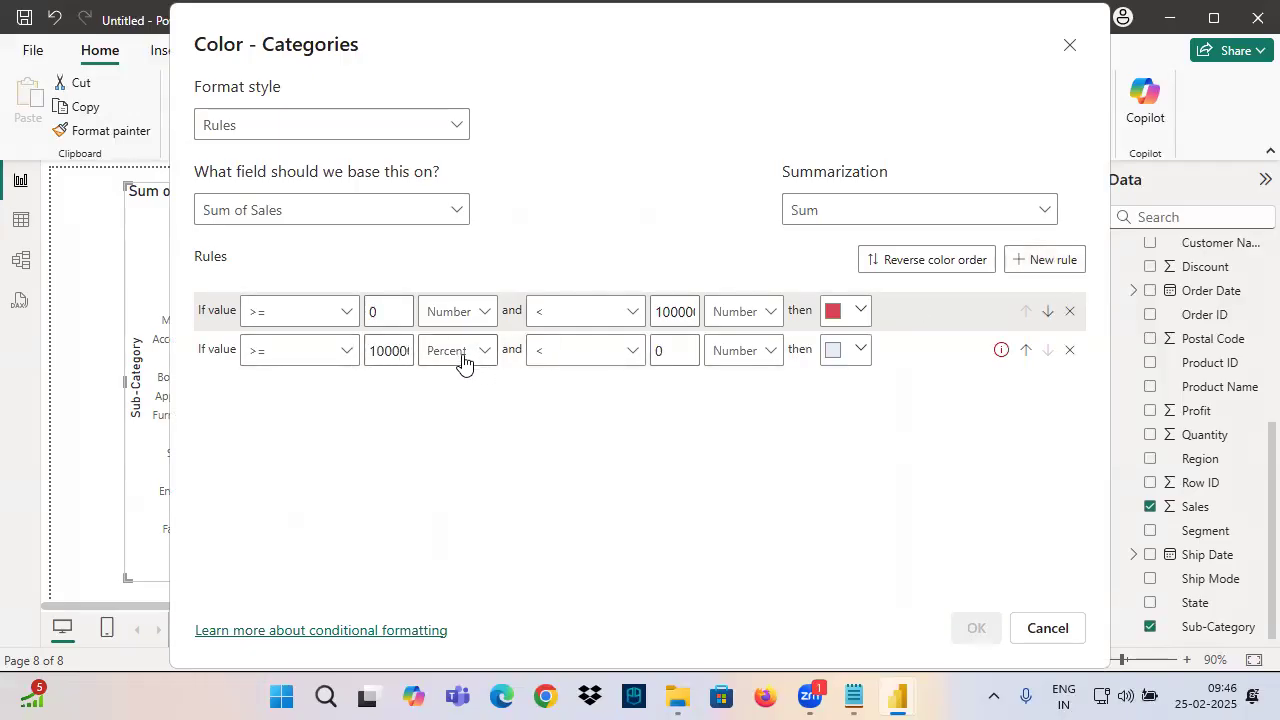
click(463, 360)
click(458, 382)
click(666, 350)
key(BackSpace)
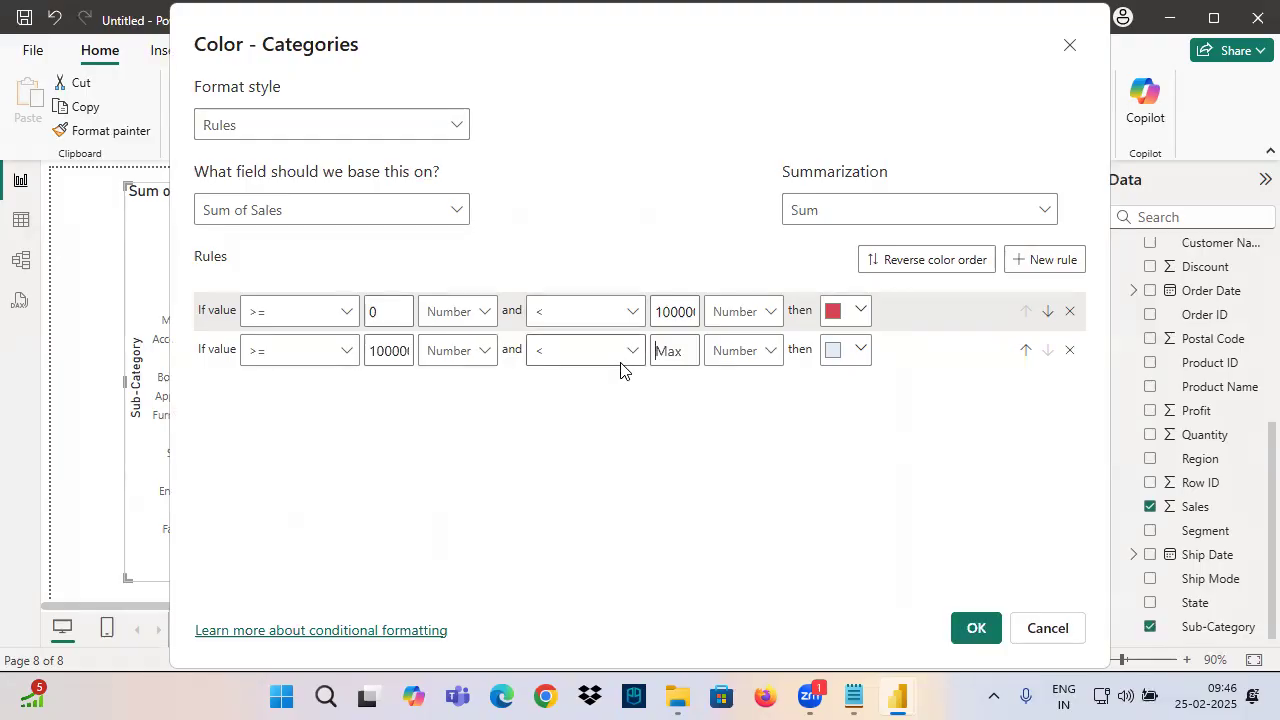
text(30000)
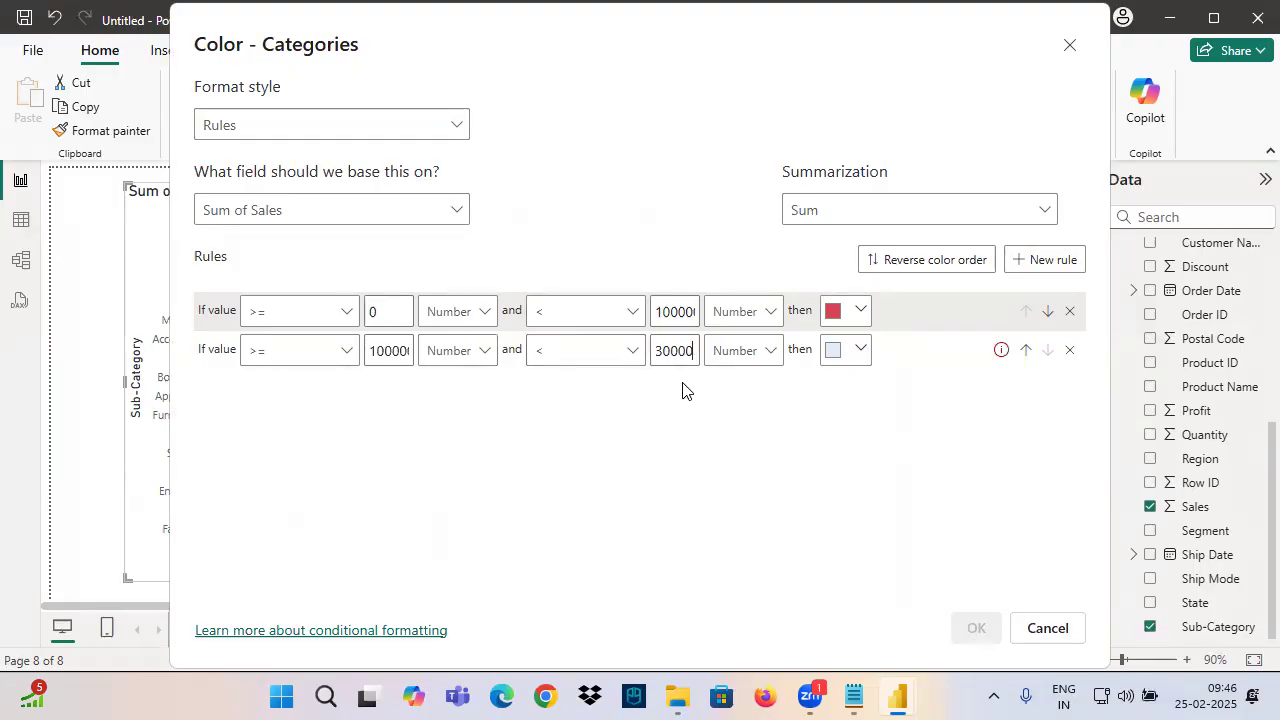
text(0)
click(845, 352)
click(966, 291)
Add a third color rule for numbers from 300000 up to the maximum in blue, and apply the rules
click(1050, 262)
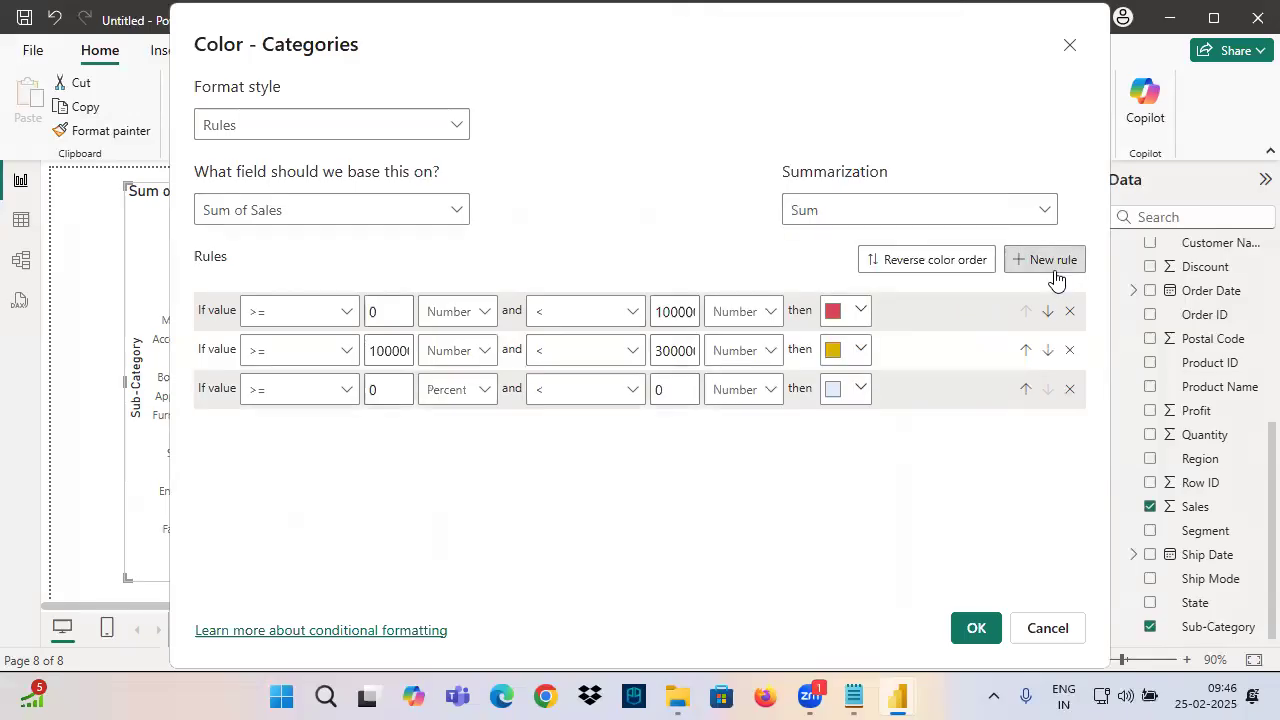
drag(389, 394, 345, 400)
text(300000)
click(457, 390)
click(457, 423)
key(BackSpace)
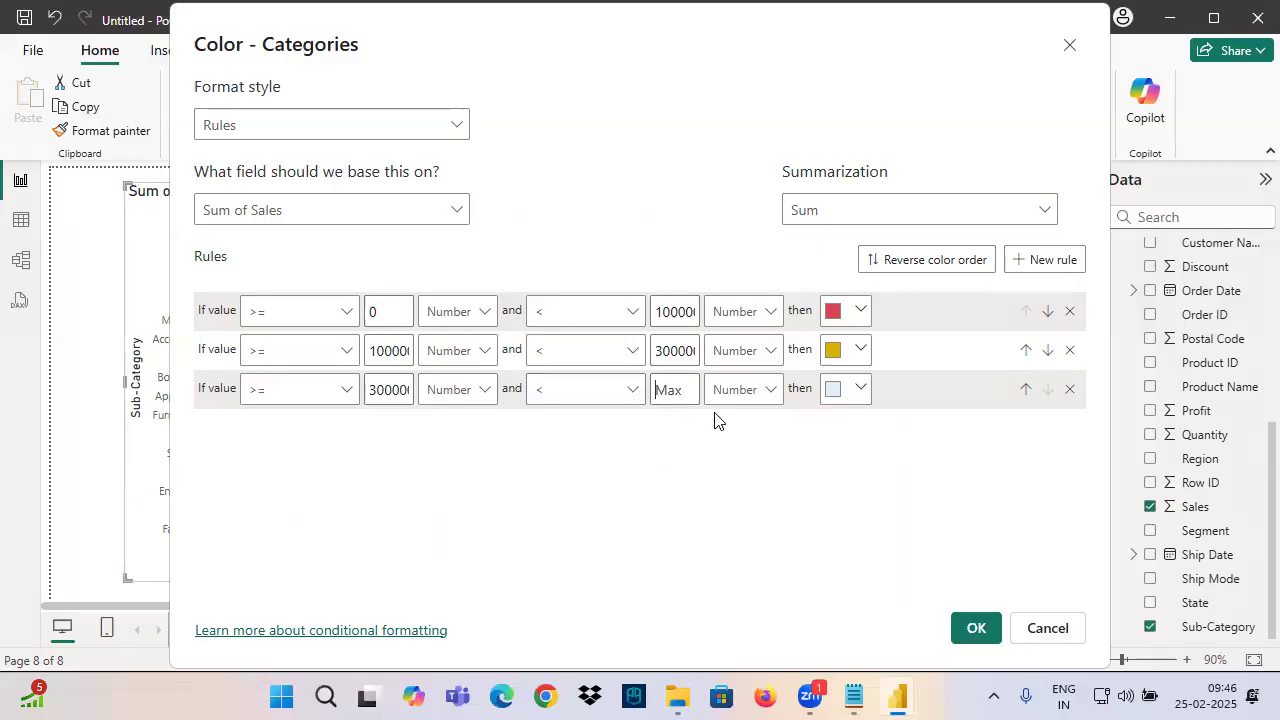
click(834, 395)
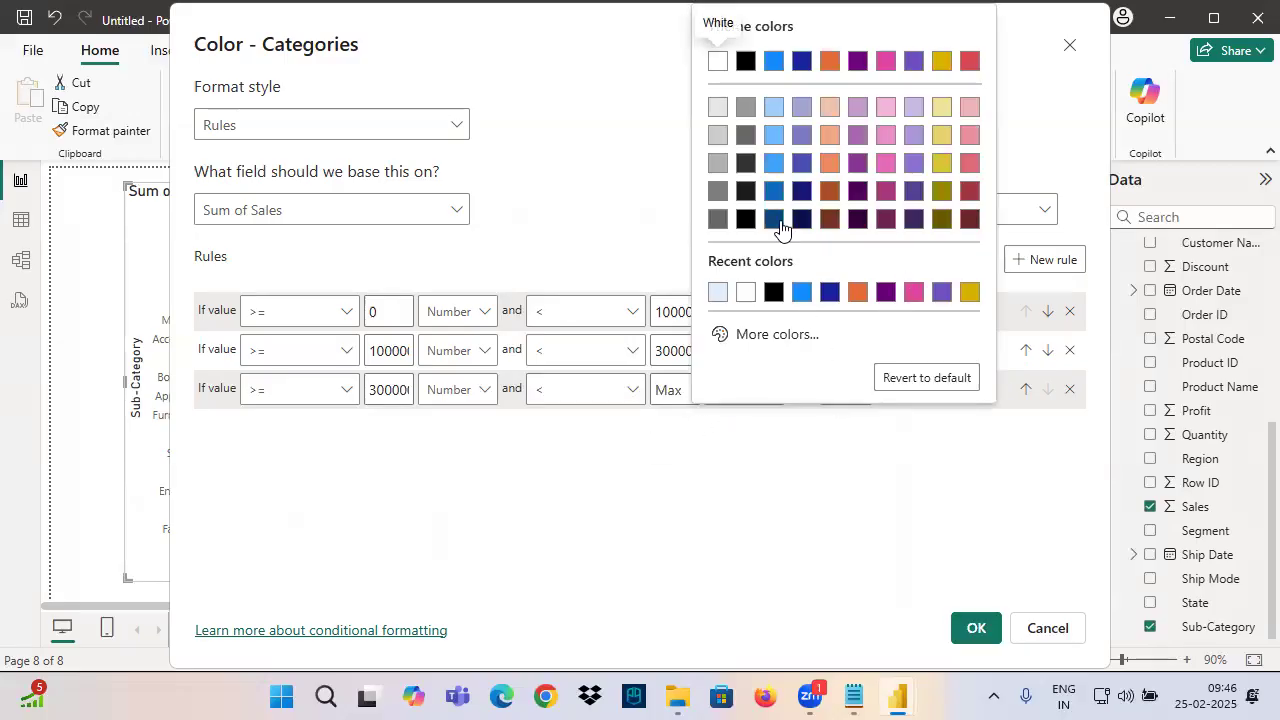
click(774, 61)
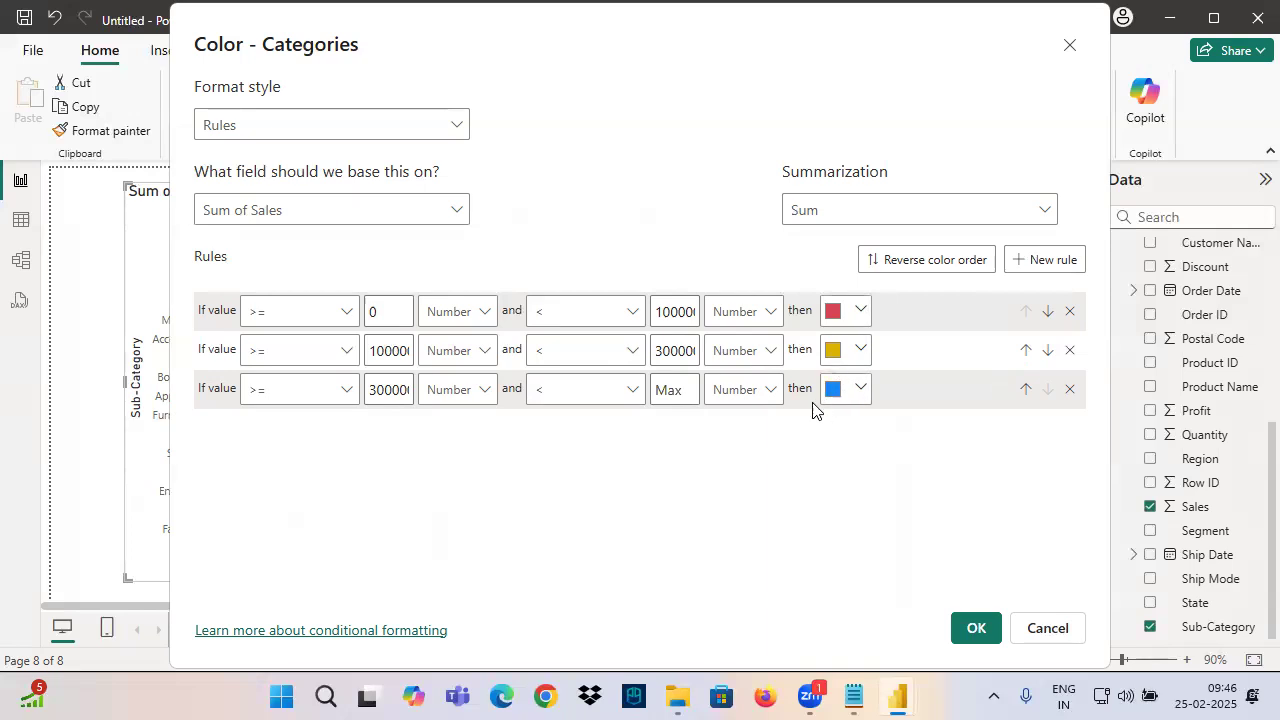
click(978, 628)
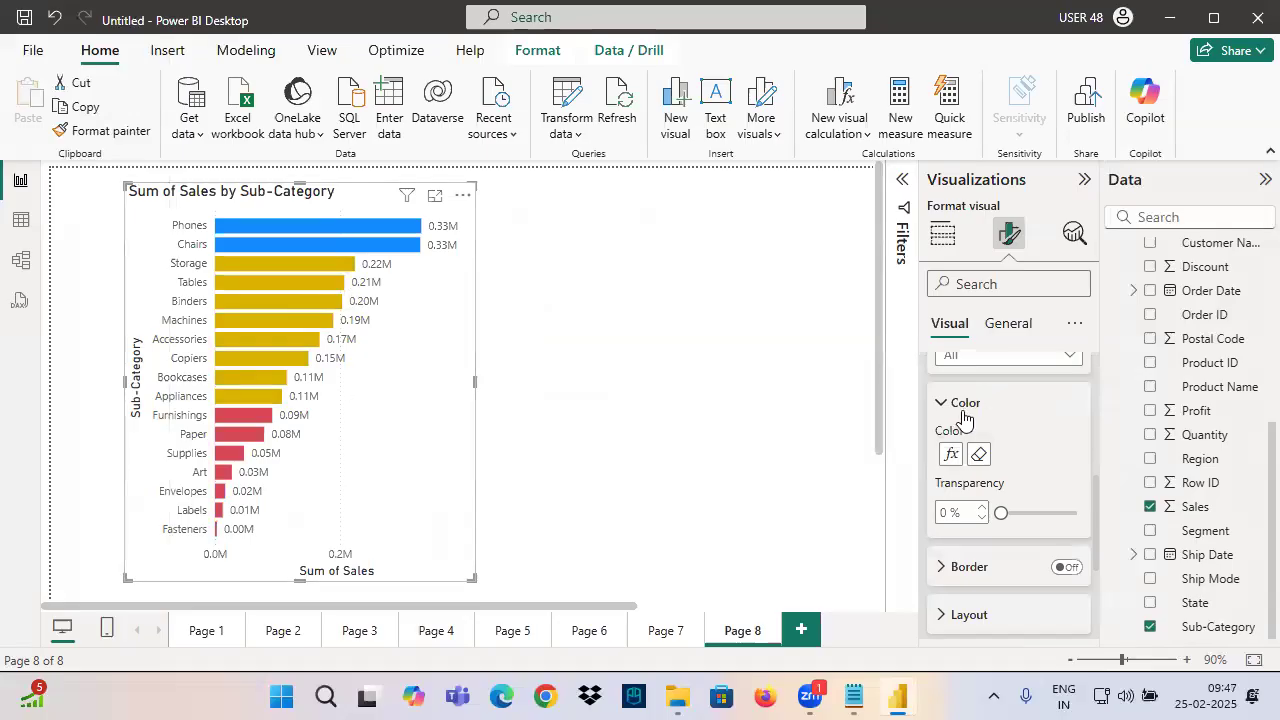
Collapse the bar color settings and check the exact sales of the Chairs bar
click(962, 410)
click(955, 455)
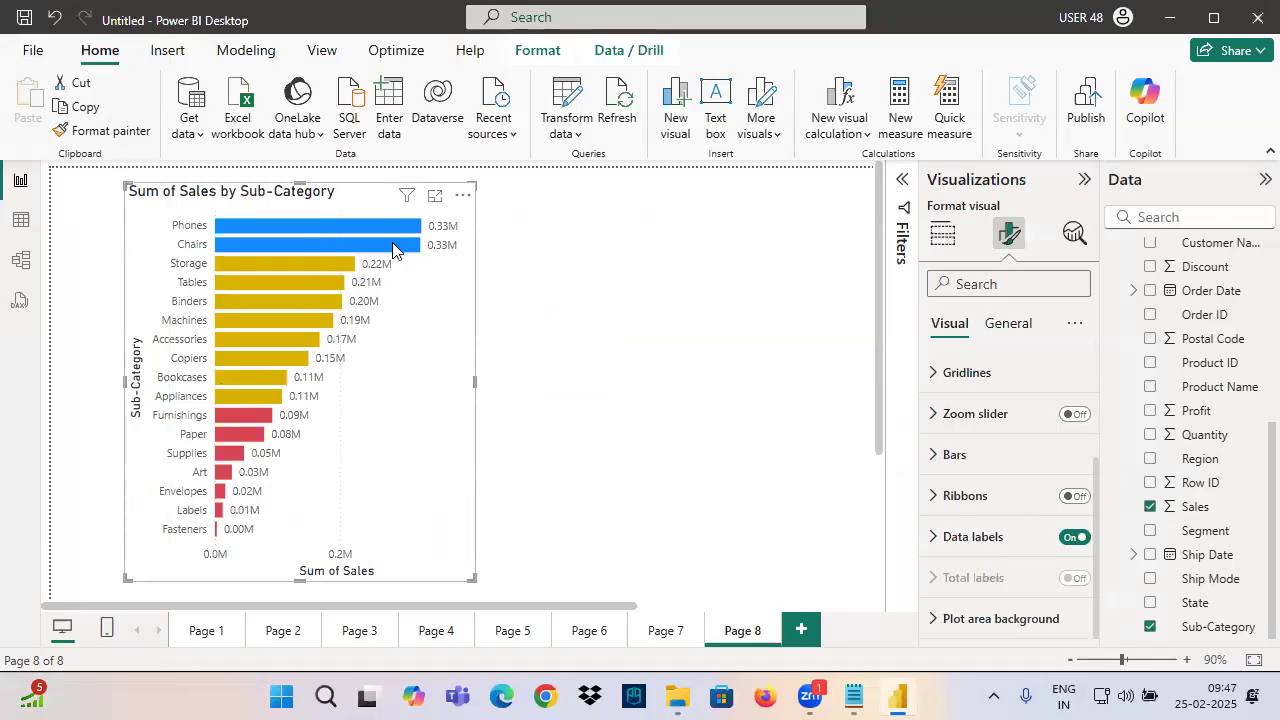
mouse_move(383, 248)
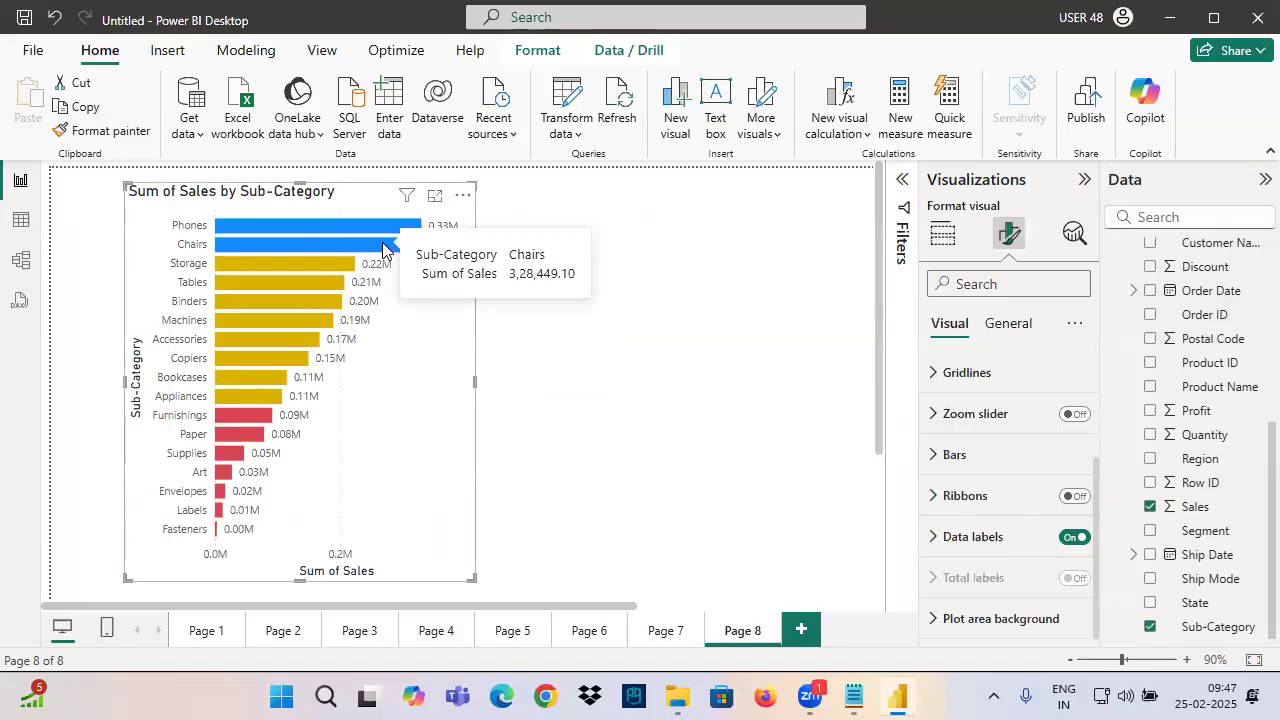
scroll(991, 409, up, 3)
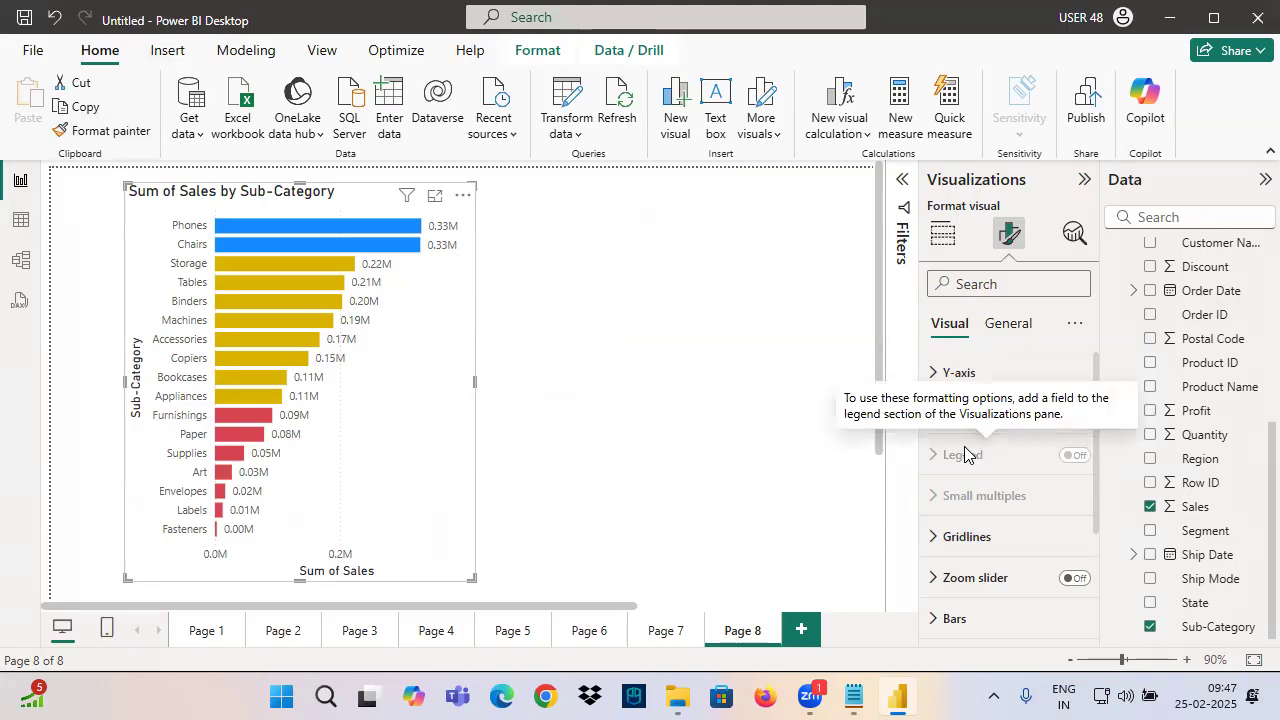
On a new report page, create an enlarged stacked bar chart with Sub-Category on the Y-axis and Sales on the X-axis
click(801, 628)
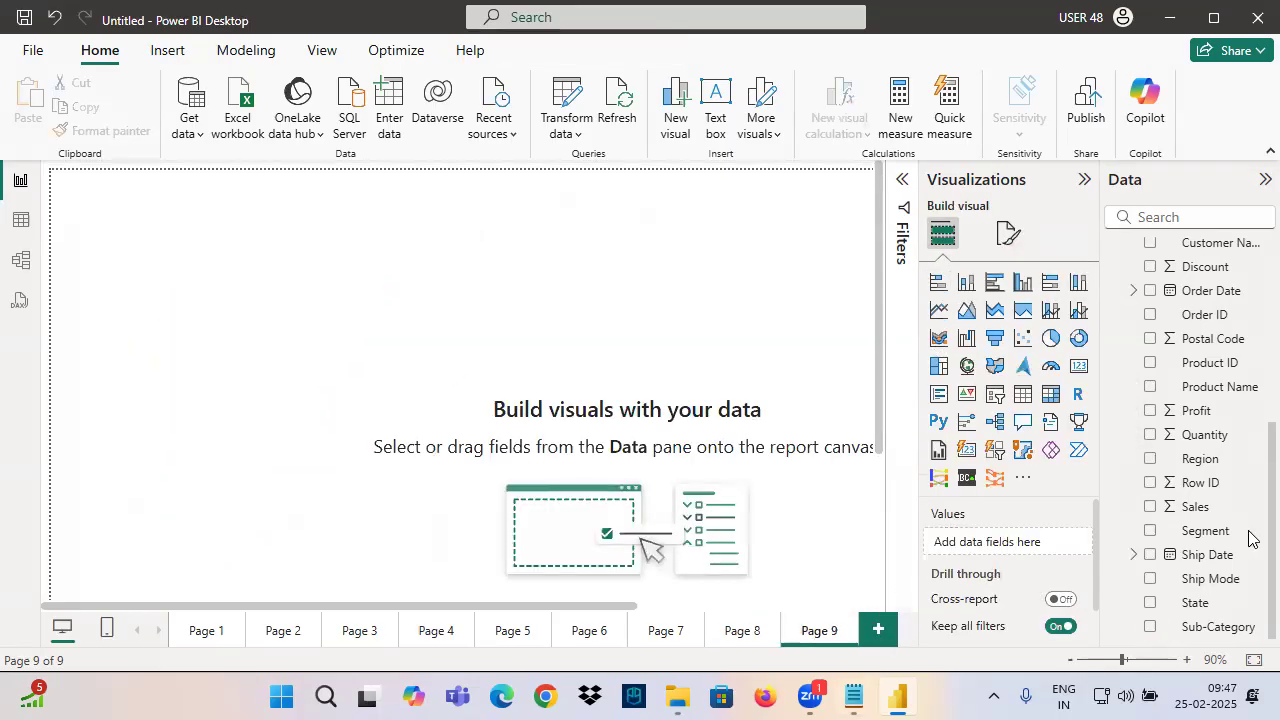
click(938, 281)
drag(286, 366, 389, 512)
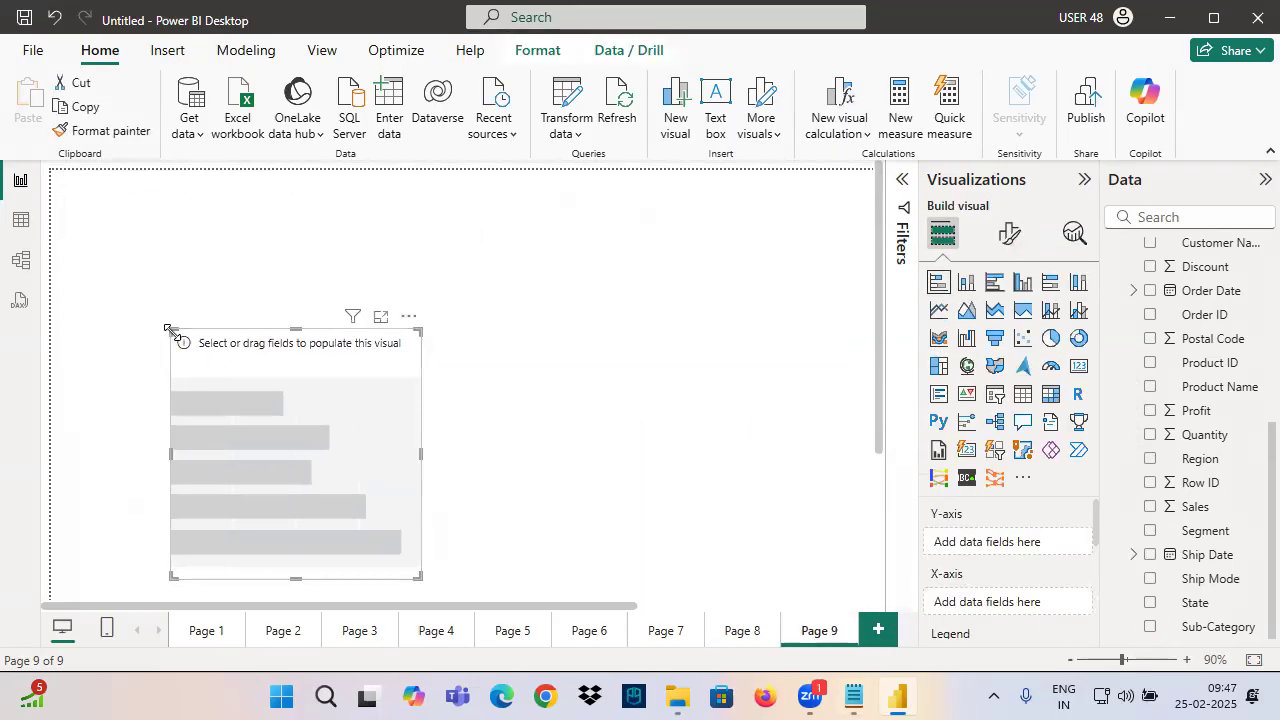
drag(172, 332, 116, 172)
drag(1212, 627, 305, 330)
drag(1200, 506, 1000, 601)
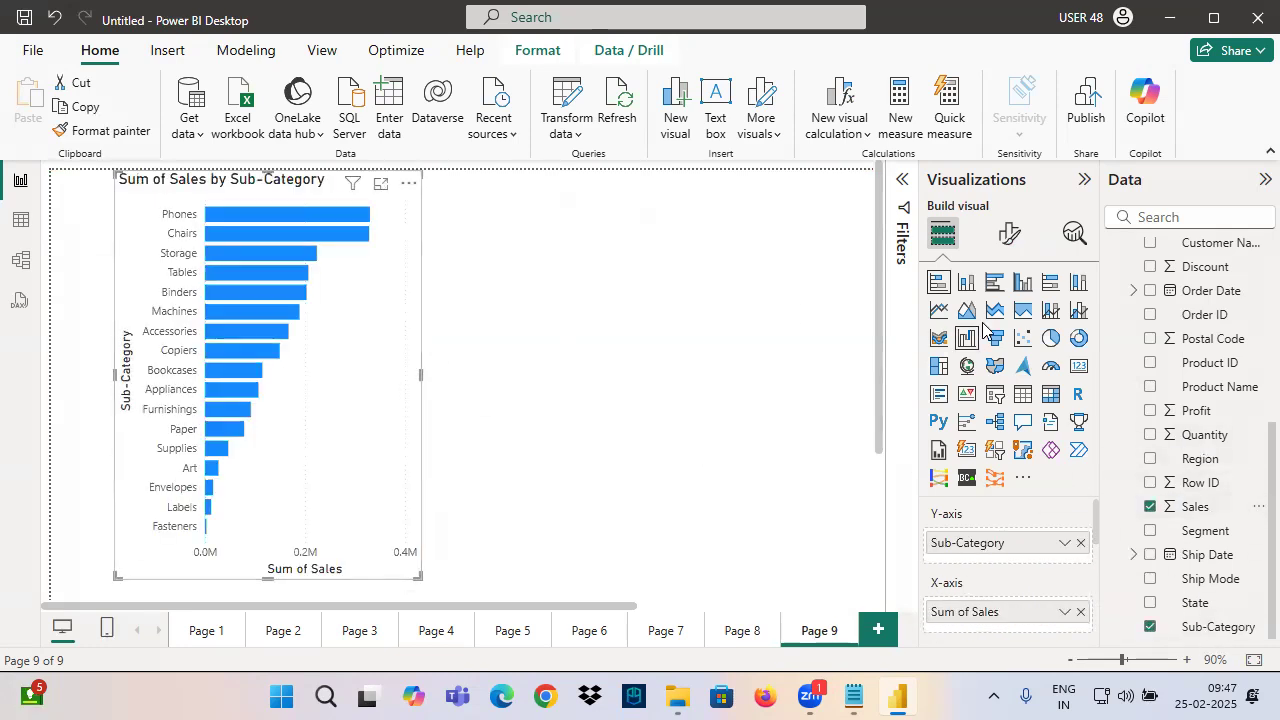
Turn on data labels for the new Sub-Category bar chart
click(1009, 235)
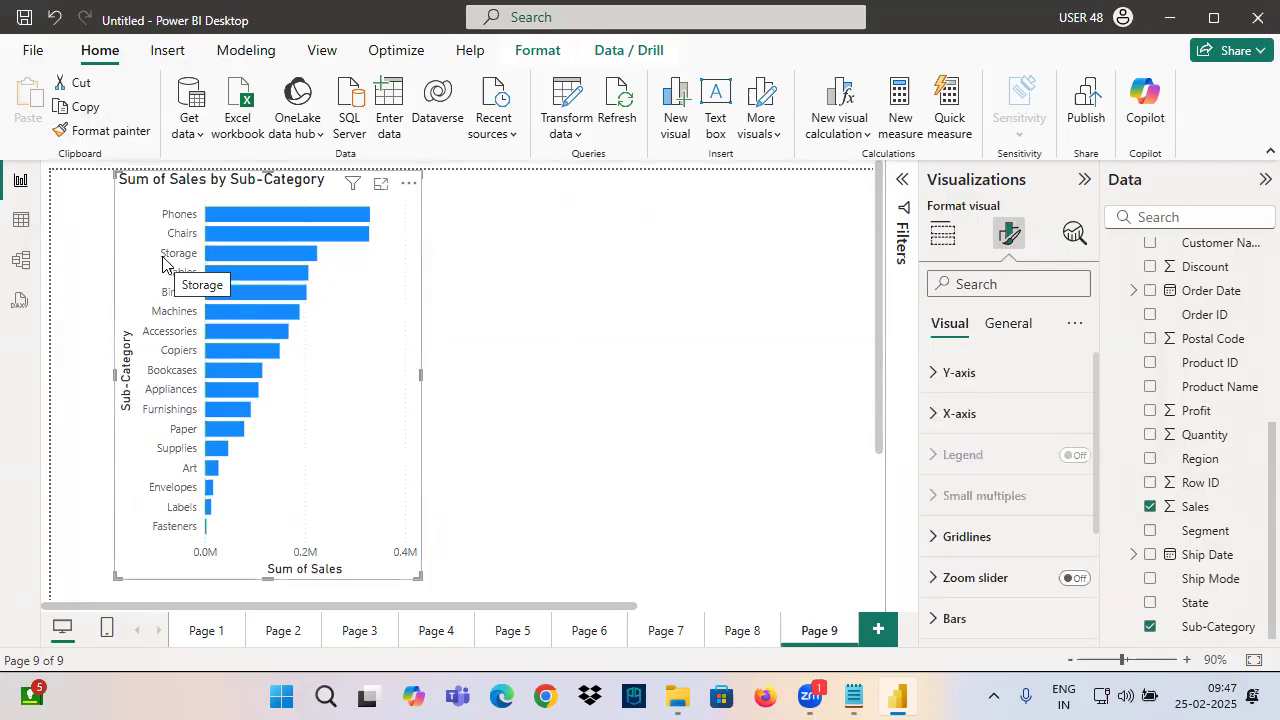
mouse_move(104, 163)
mouse_down()
mouse_move(380, 470)
mouse_move(426, 605)
mouse_up()
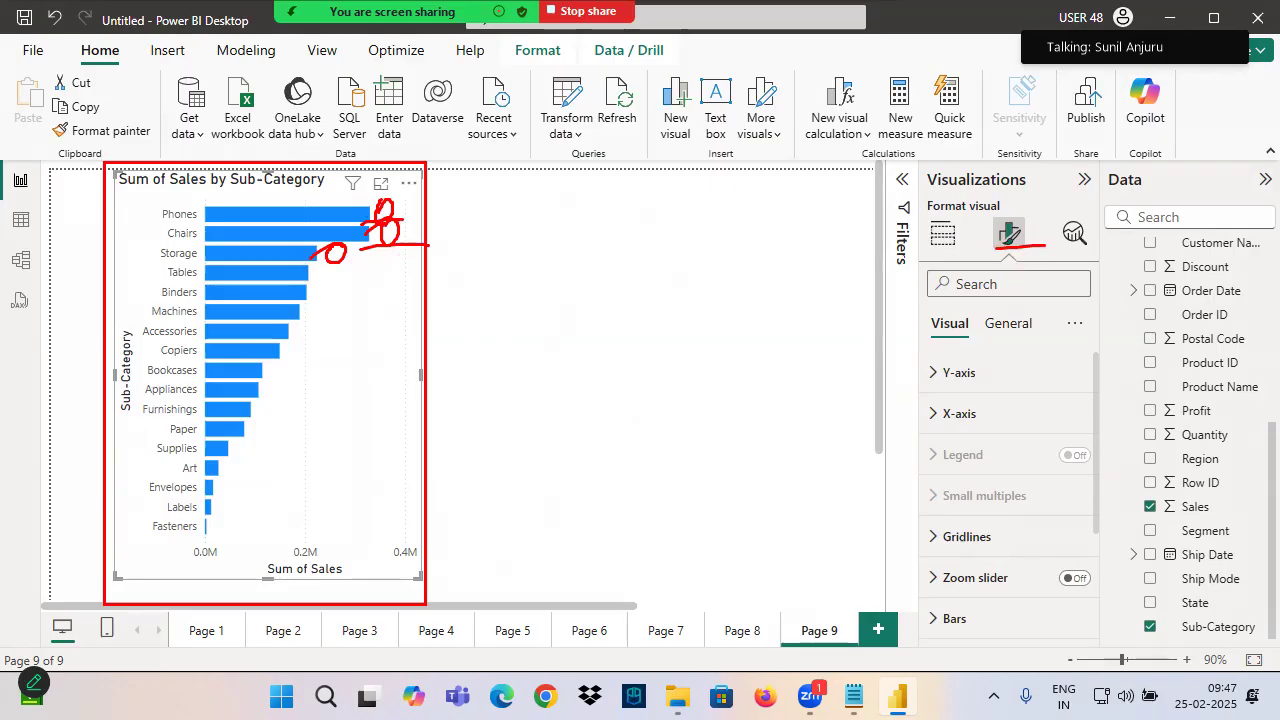
key(Escape)
scroll(985, 465, down, 3)
key(ctrl+2)
drag(940, 549, 994, 547)
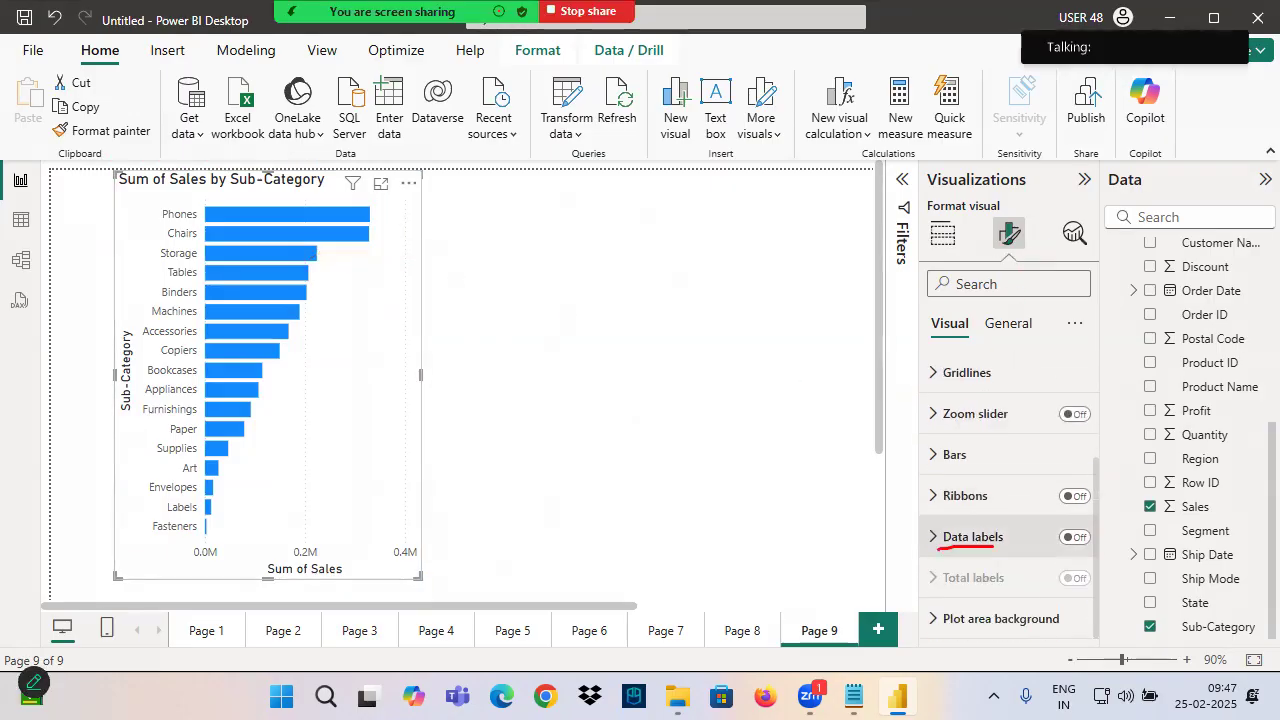
key(Escape)
click(1074, 537)
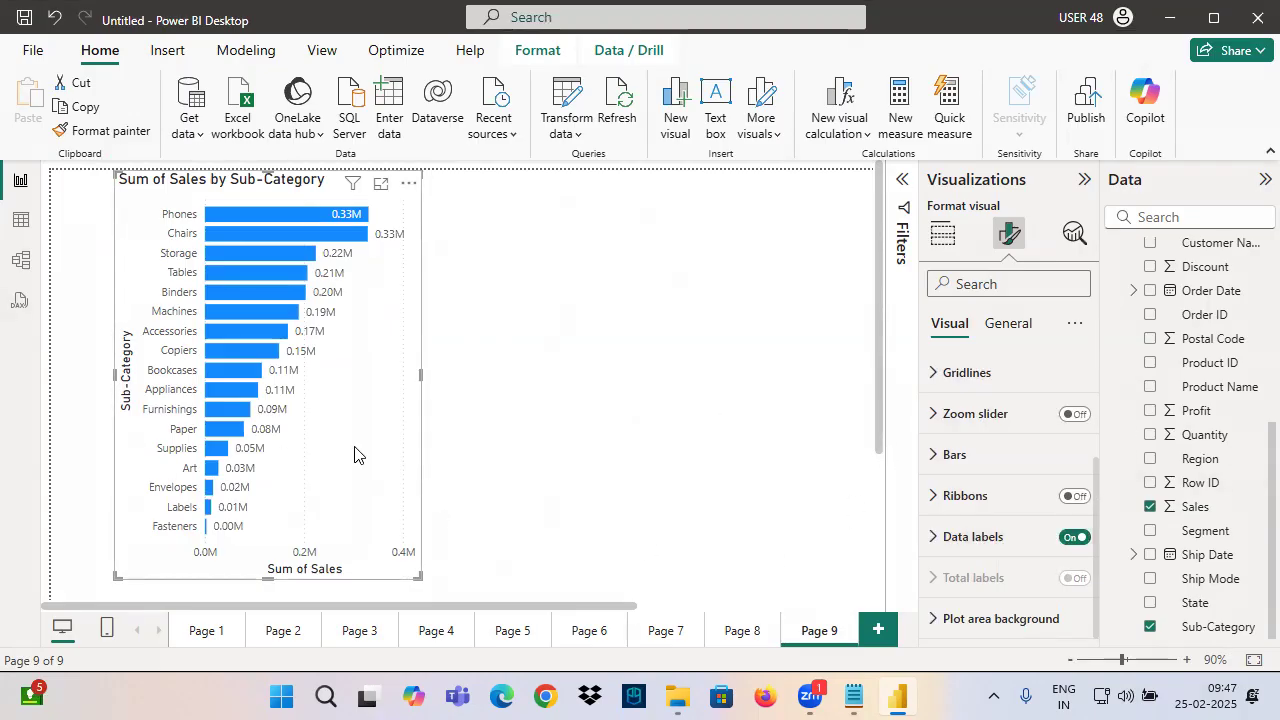
Replace Sub-Category with Category on the Y-axis of the bar chart on Page 9
click(740, 631)
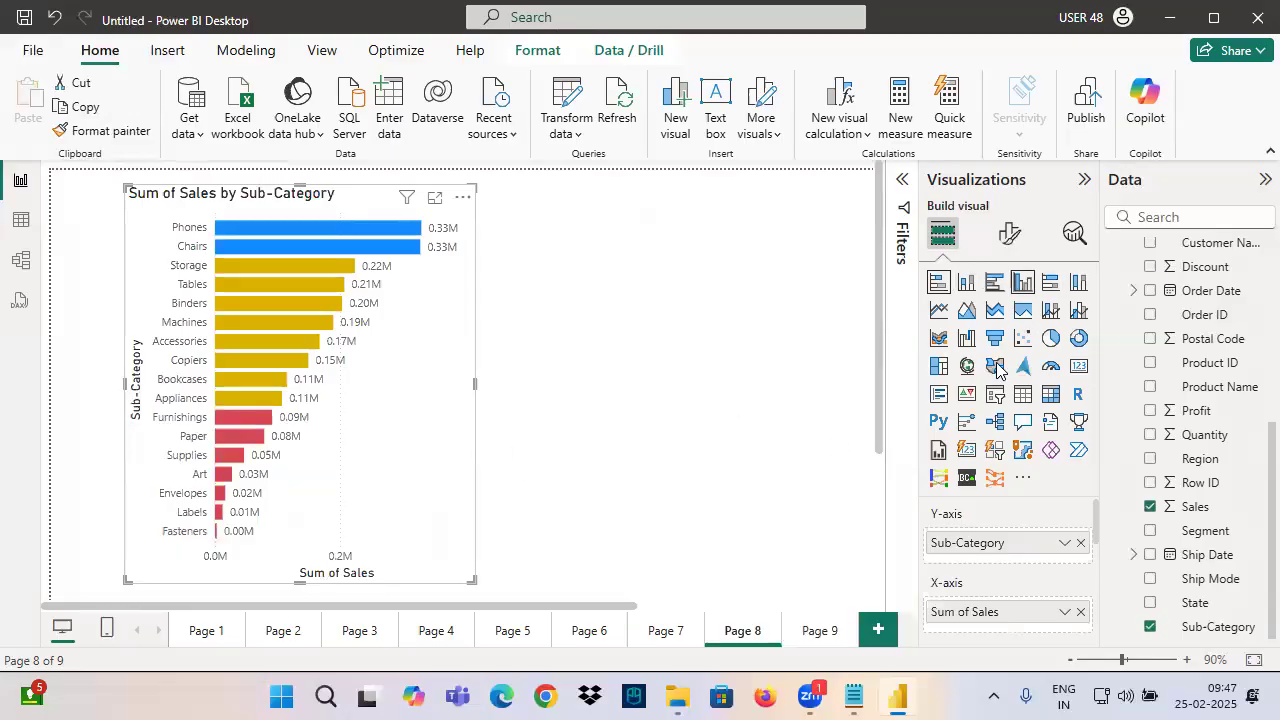
click(818, 631)
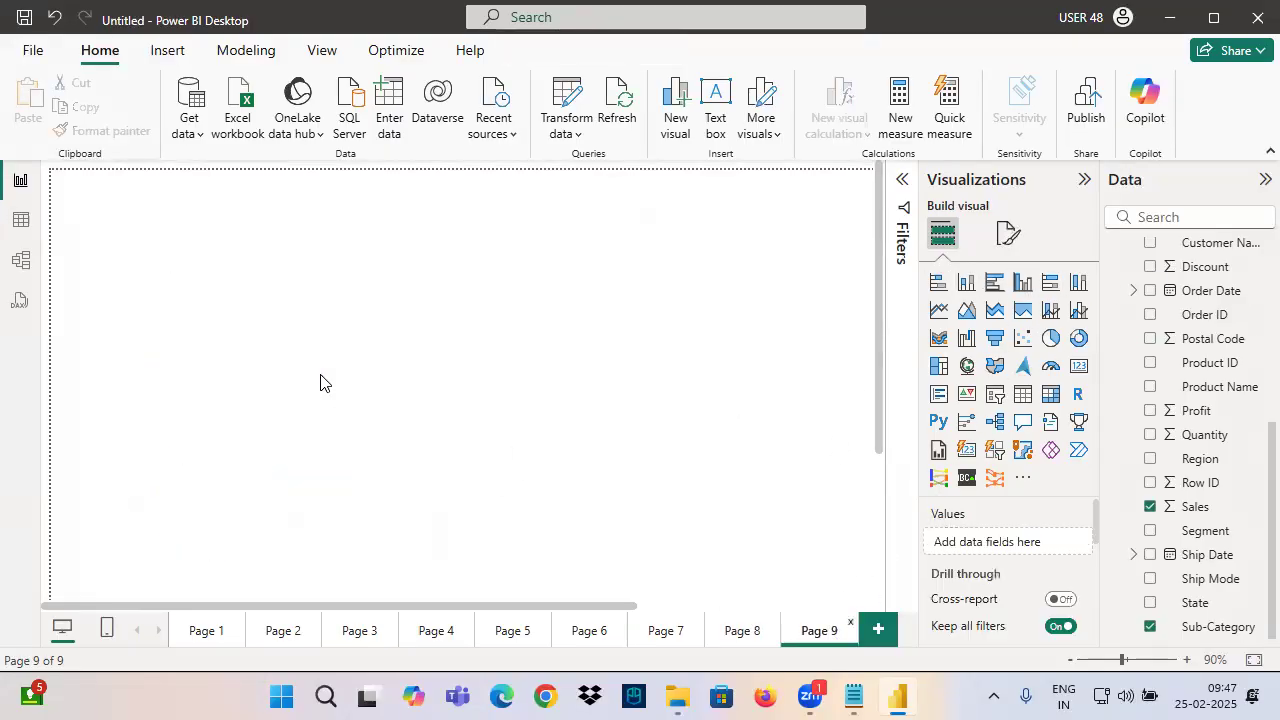
click(1080, 543)
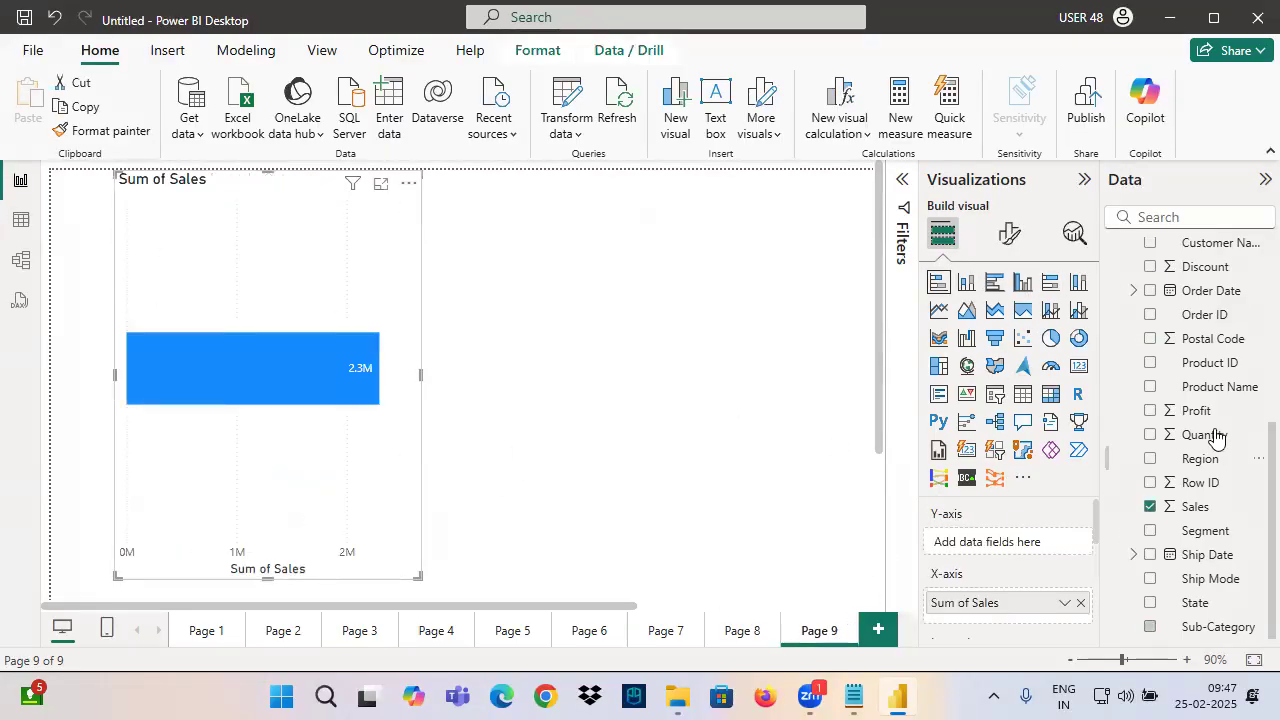
scroll(1214, 420, up, 3)
drag(1207, 350, 1000, 541)
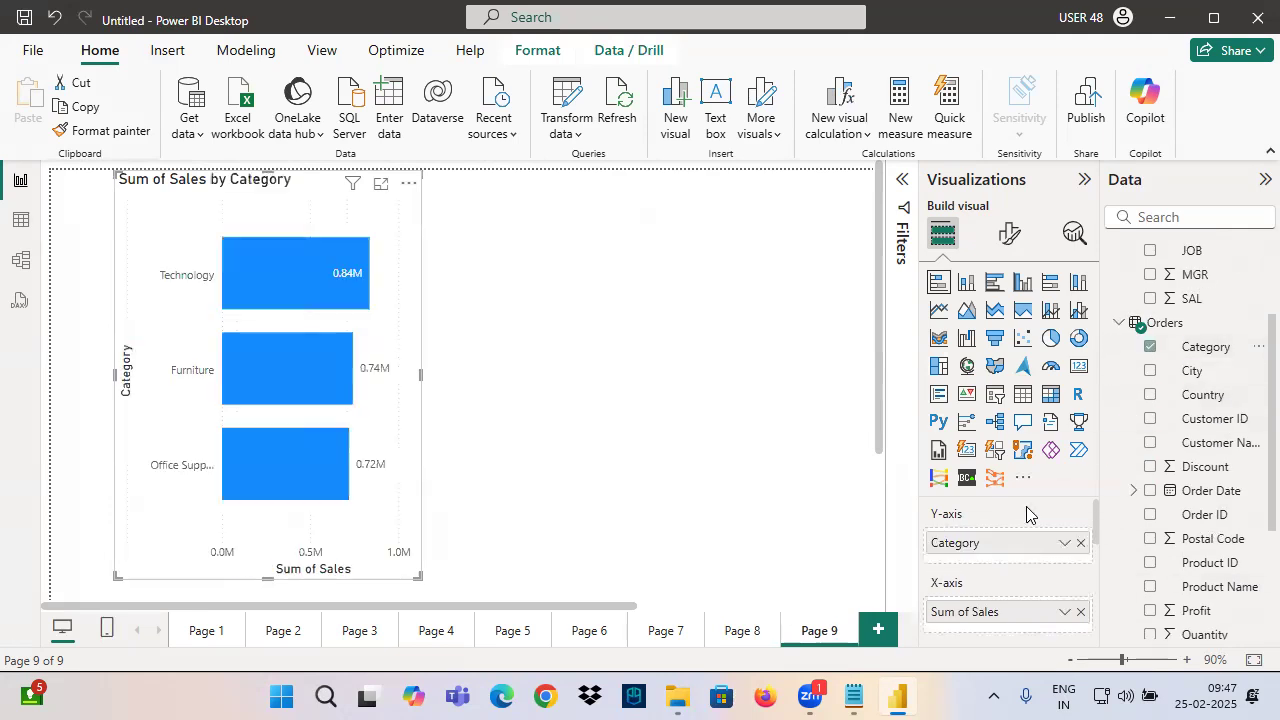
Turn on ribbons between the bars of the Category chart
click(1009, 233)
scroll(962, 540, down, 1)
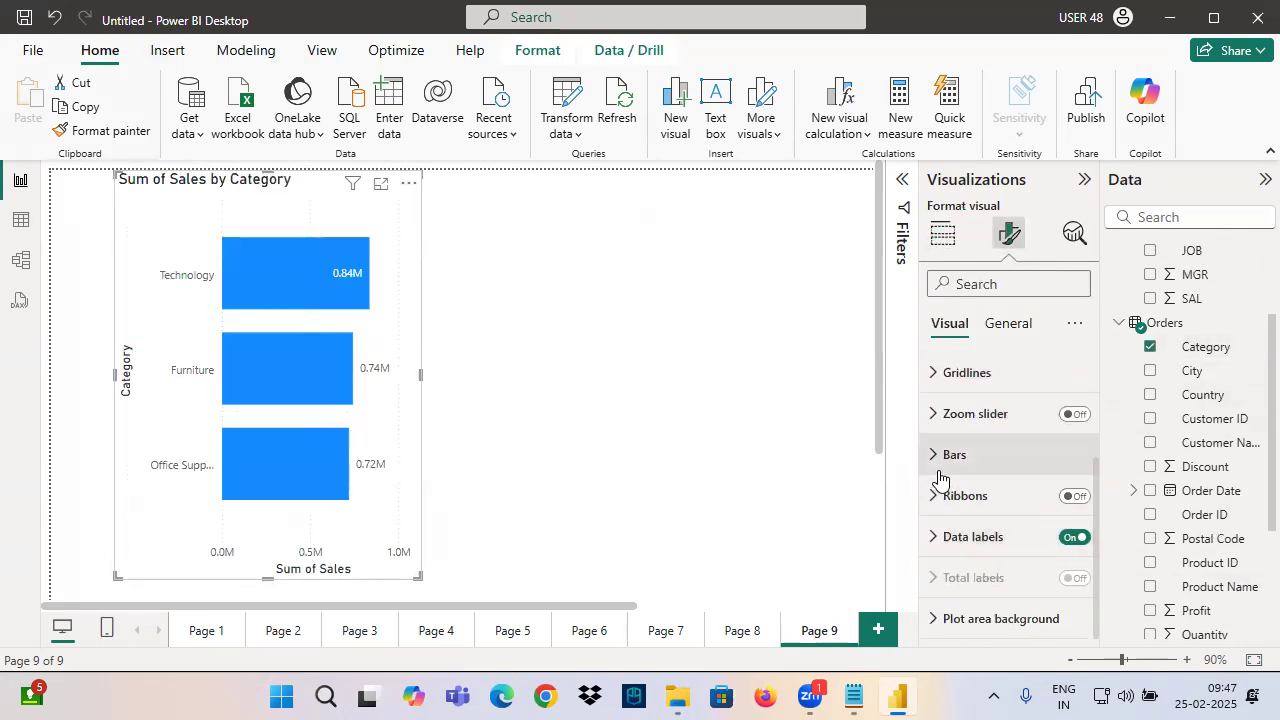
click(1074, 496)
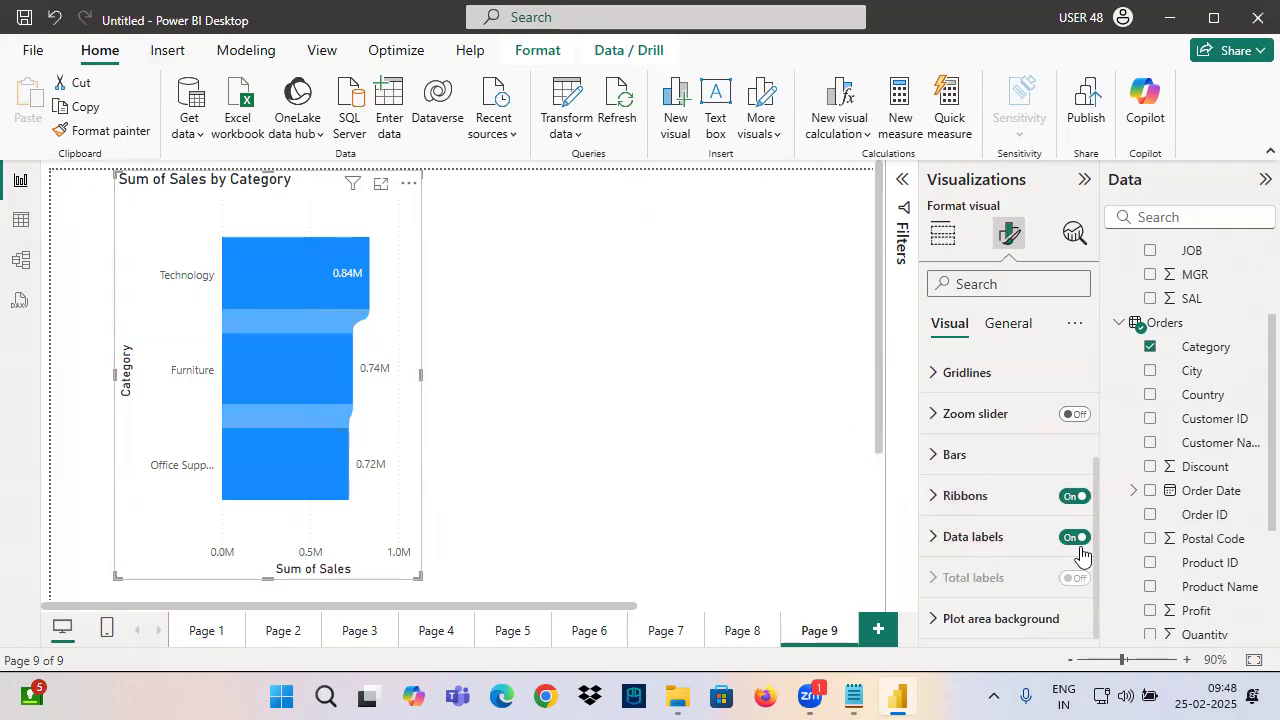
click(1074, 496)
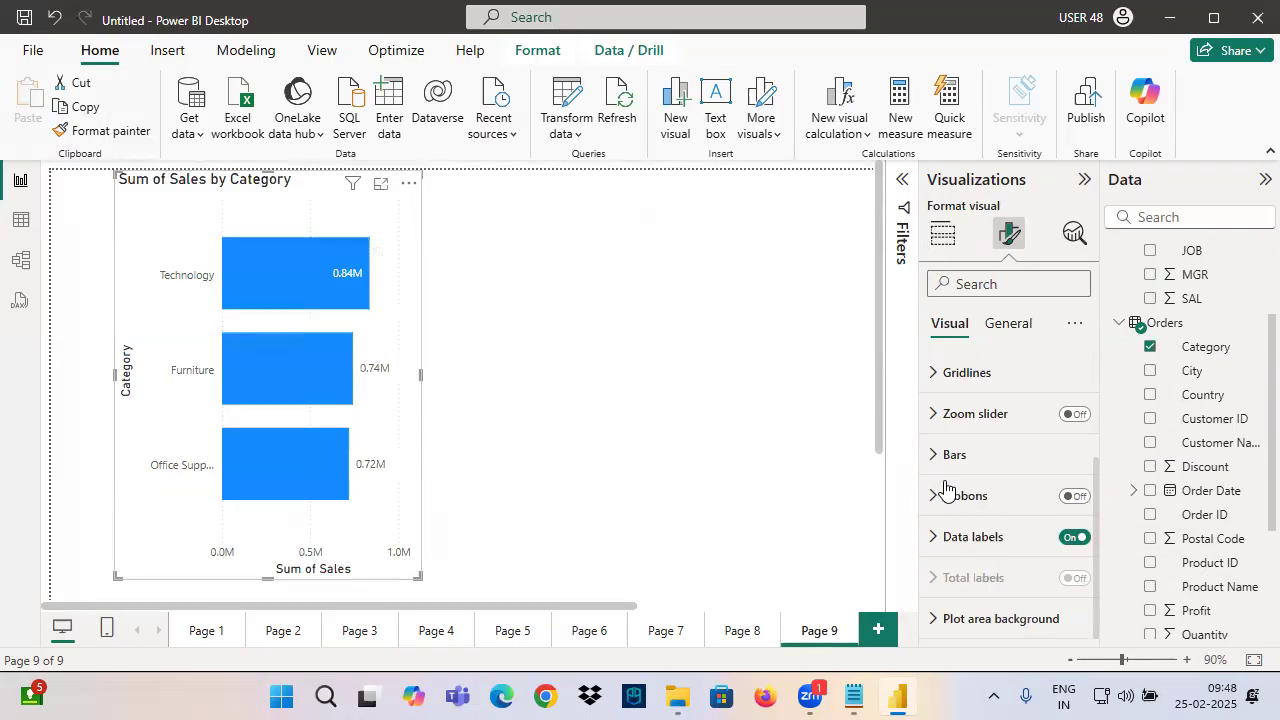
click(1075, 505)
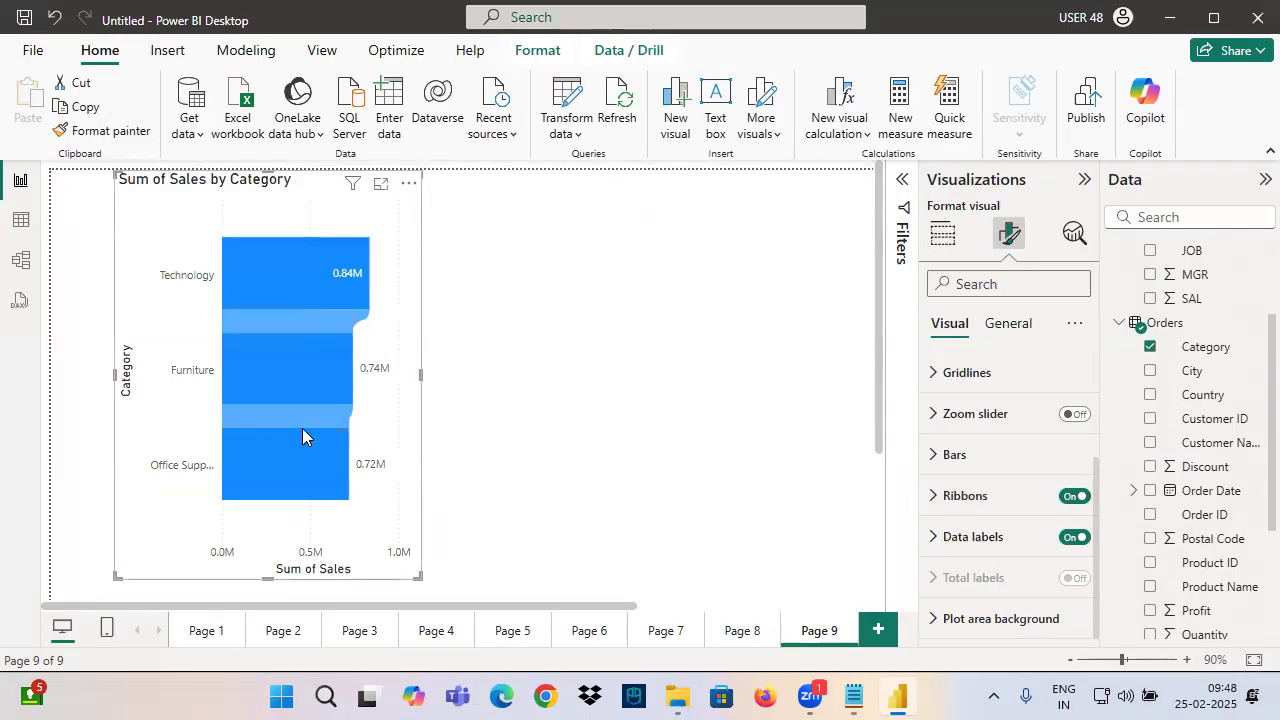
Add Region as the legend of the Category bar chart and widen the chart
click(943, 236)
scroll(994, 523, down, 5)
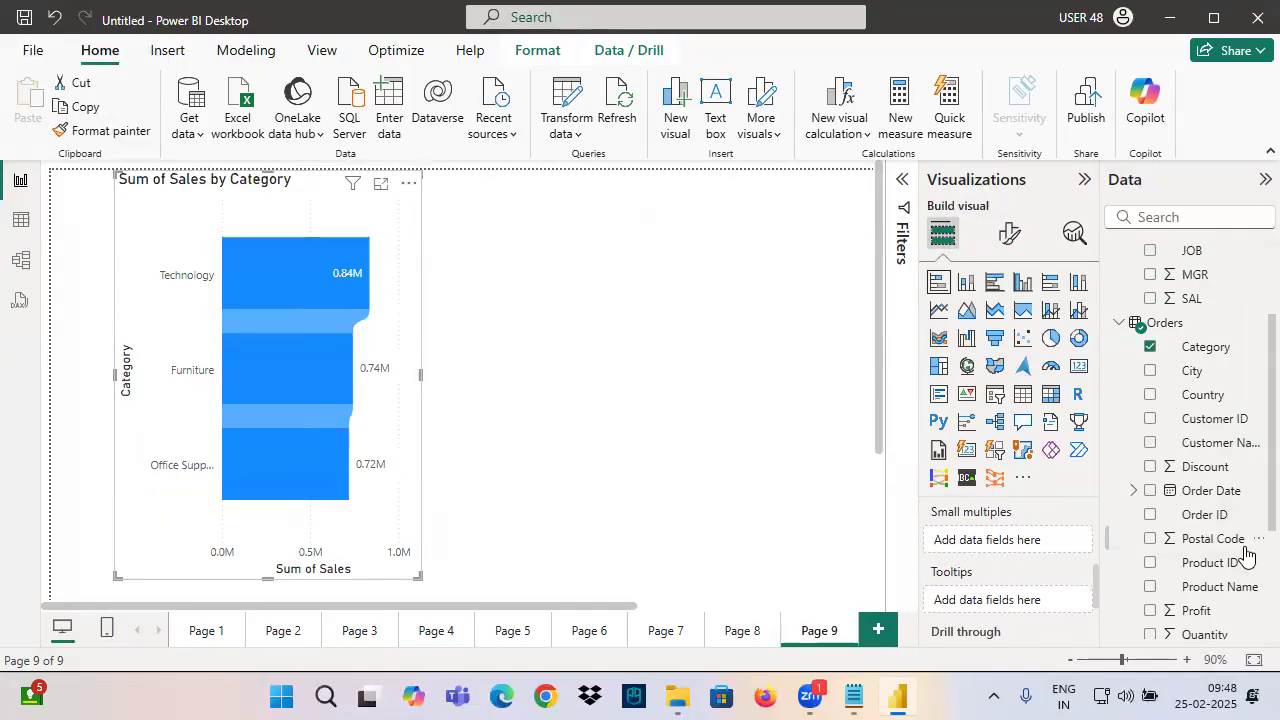
scroll(993, 600, up, 3)
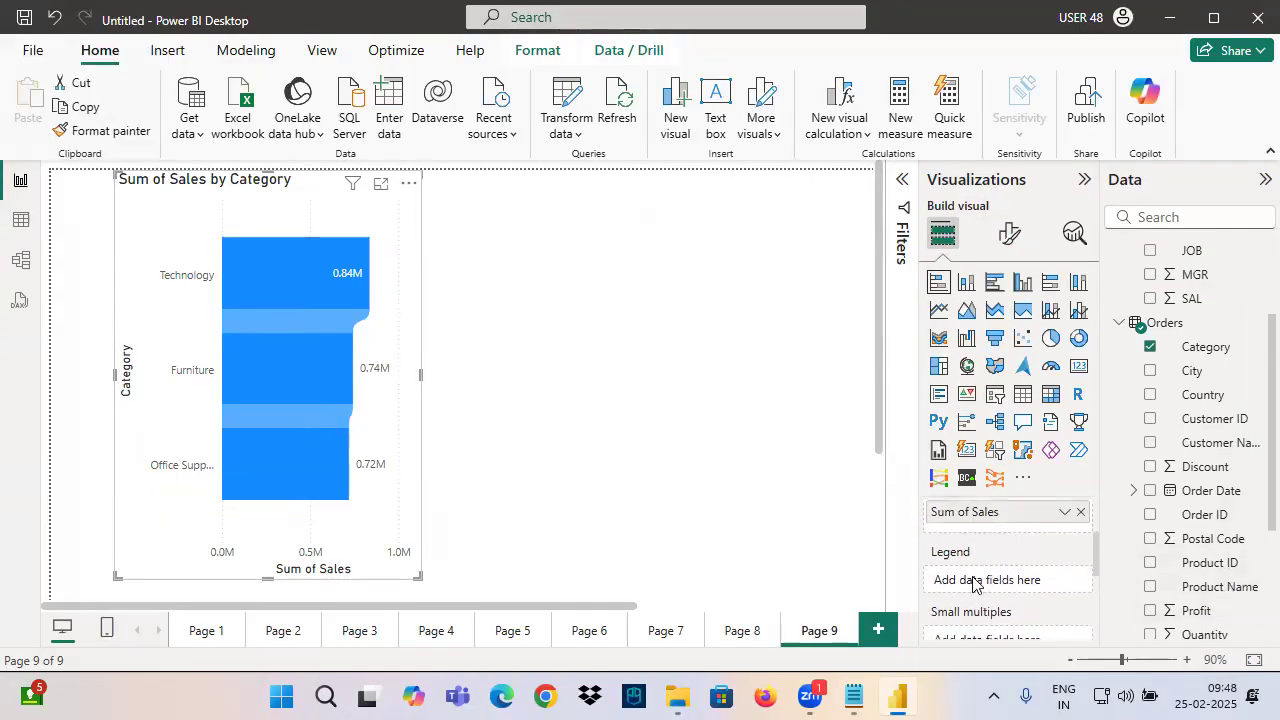
scroll(1194, 560, down, 4)
drag(1200, 460, 1011, 580)
drag(419, 377, 695, 376)
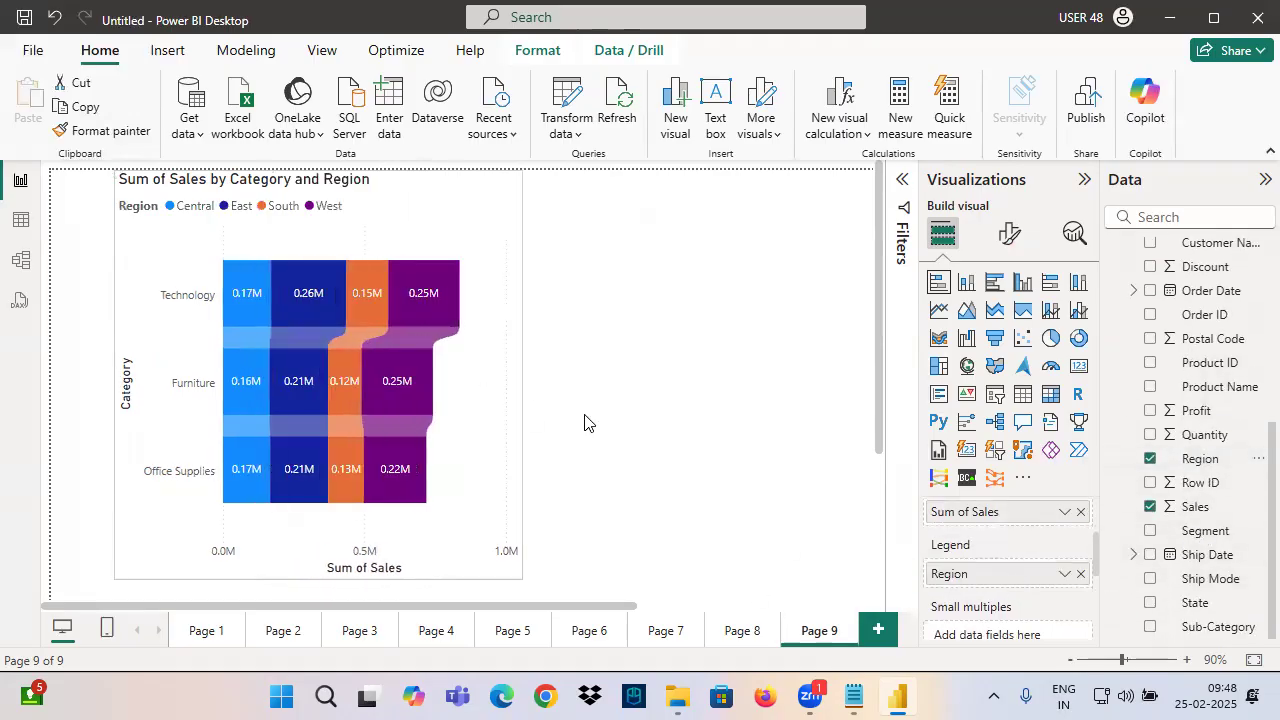
drag(465, 259, 426, 516)
drag(363, 260, 347, 525)
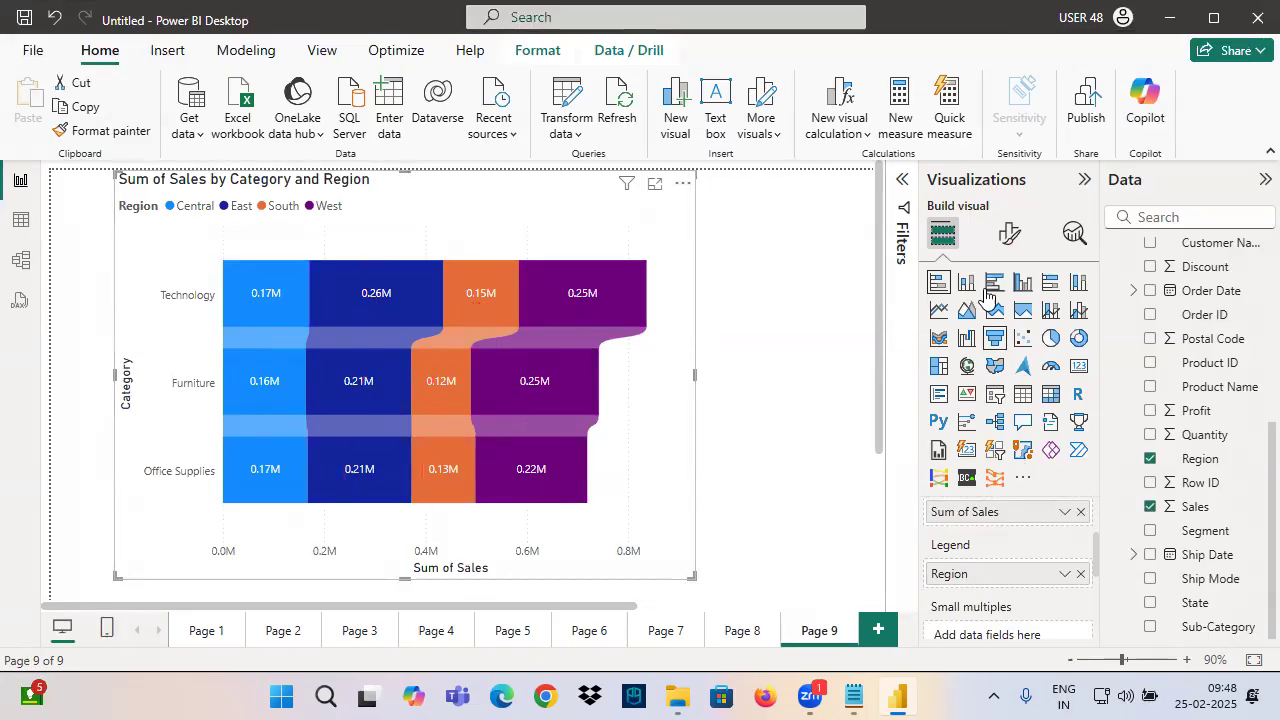
Turn on total labels for the Category and Region chart on Page 9
click(1008, 231)
scroll(968, 535, down, 3)
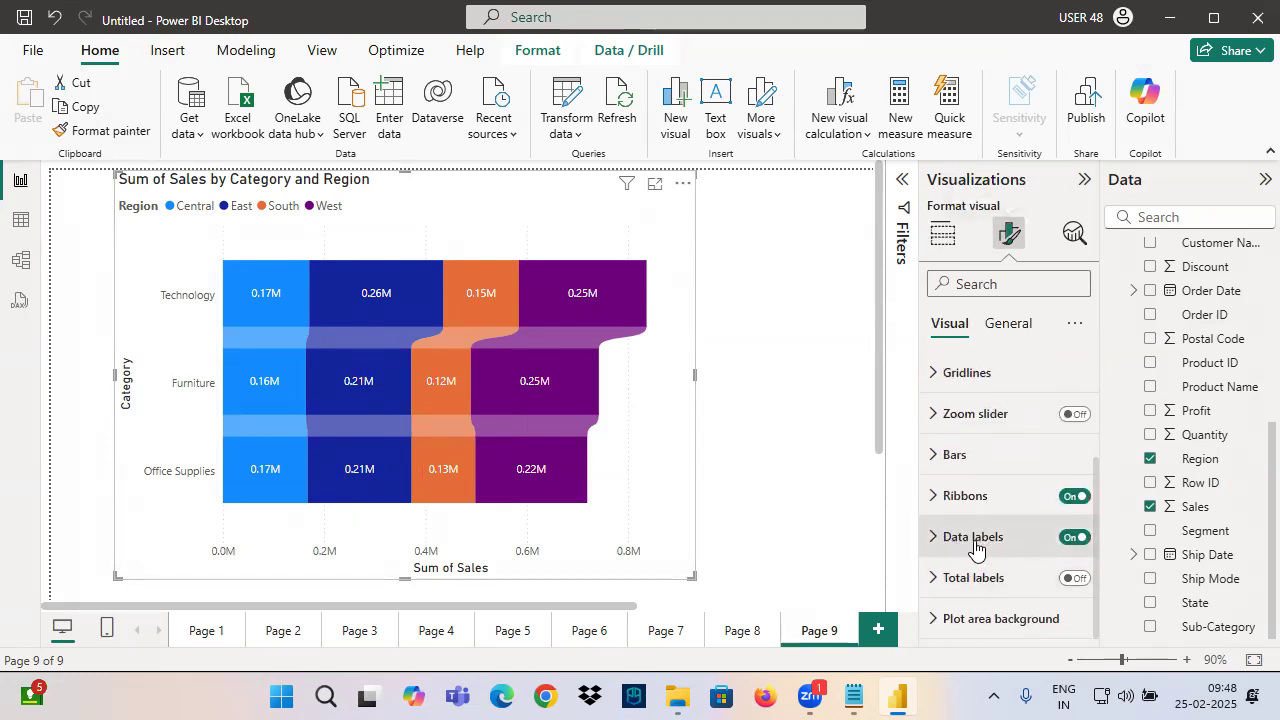
drag(240, 313, 292, 305)
drag(466, 313, 526, 307)
drag(560, 306, 686, 304)
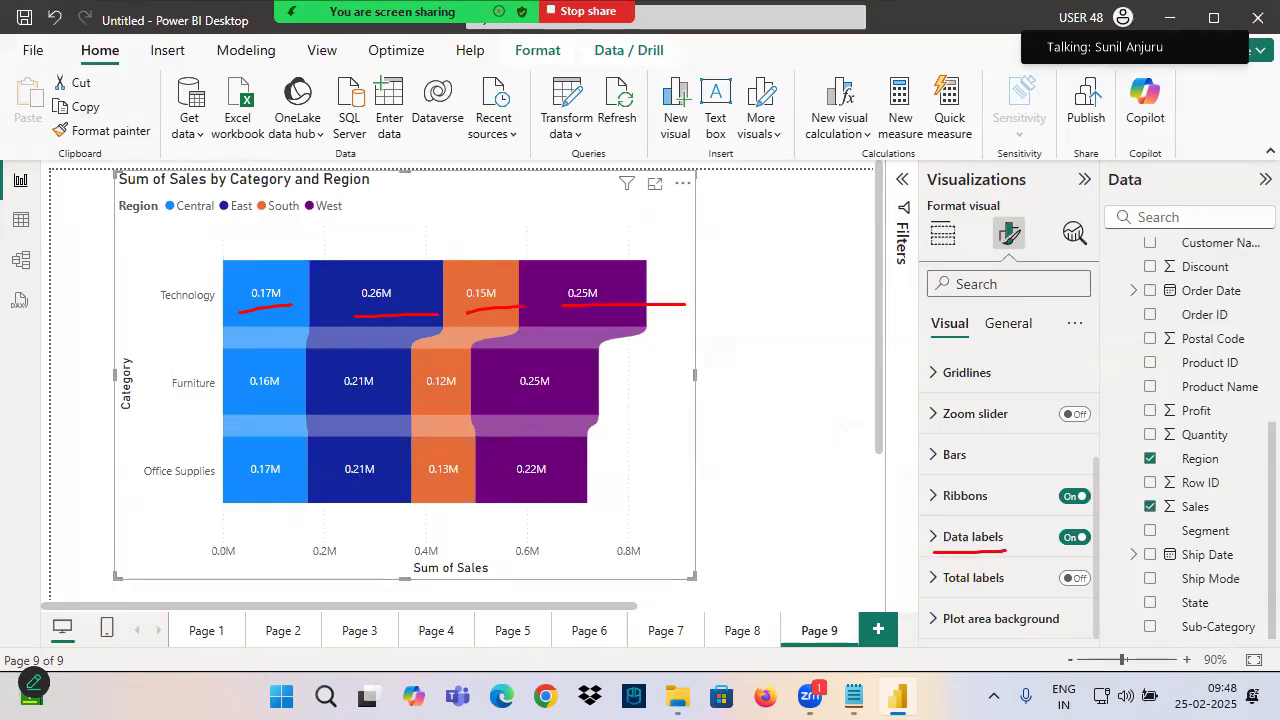
drag(661, 257, 666, 257)
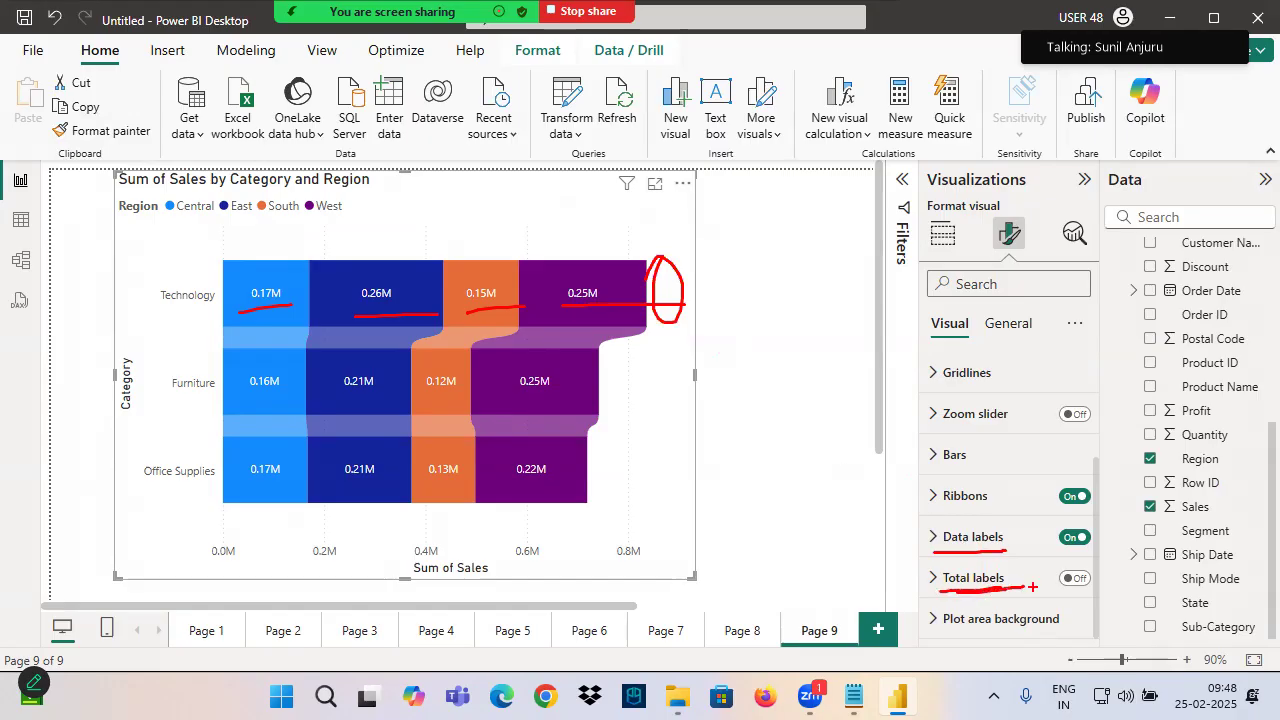
click(1074, 578)
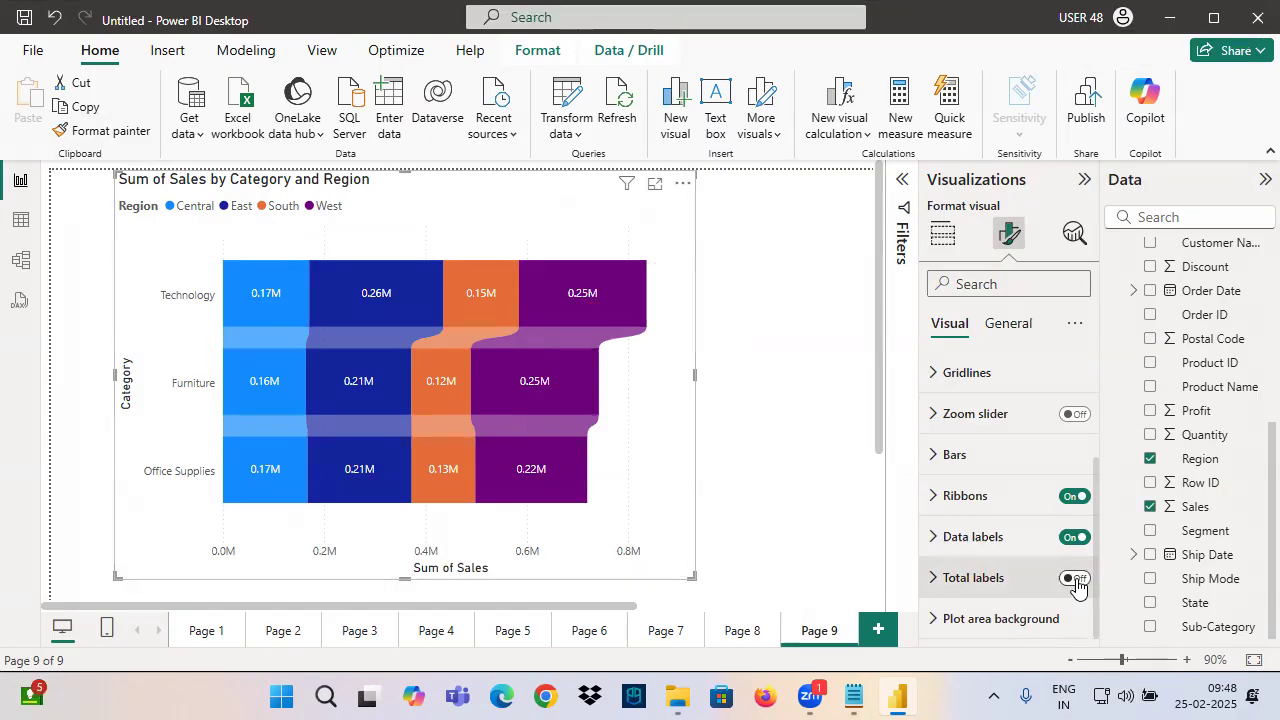
Set the total labels' font size to 11 and make them bold
click(971, 570)
scroll(955, 531, down, 3)
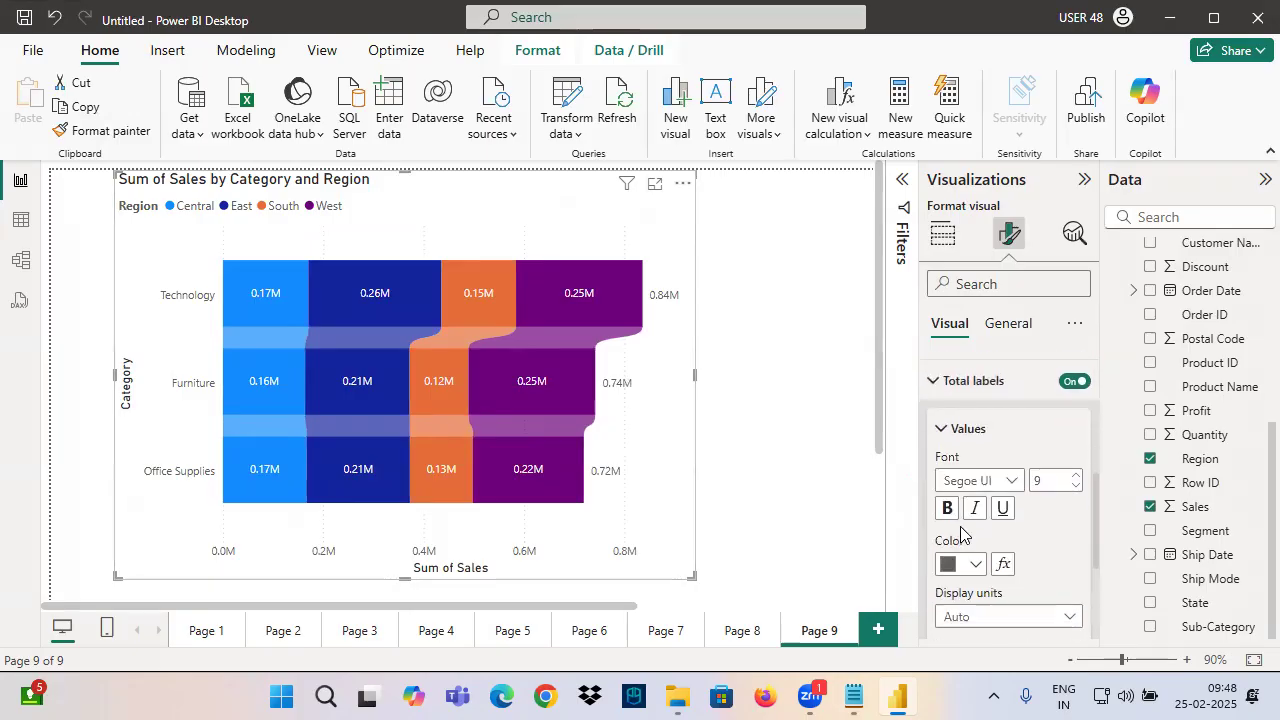
click(1075, 472)
click(1075, 472)
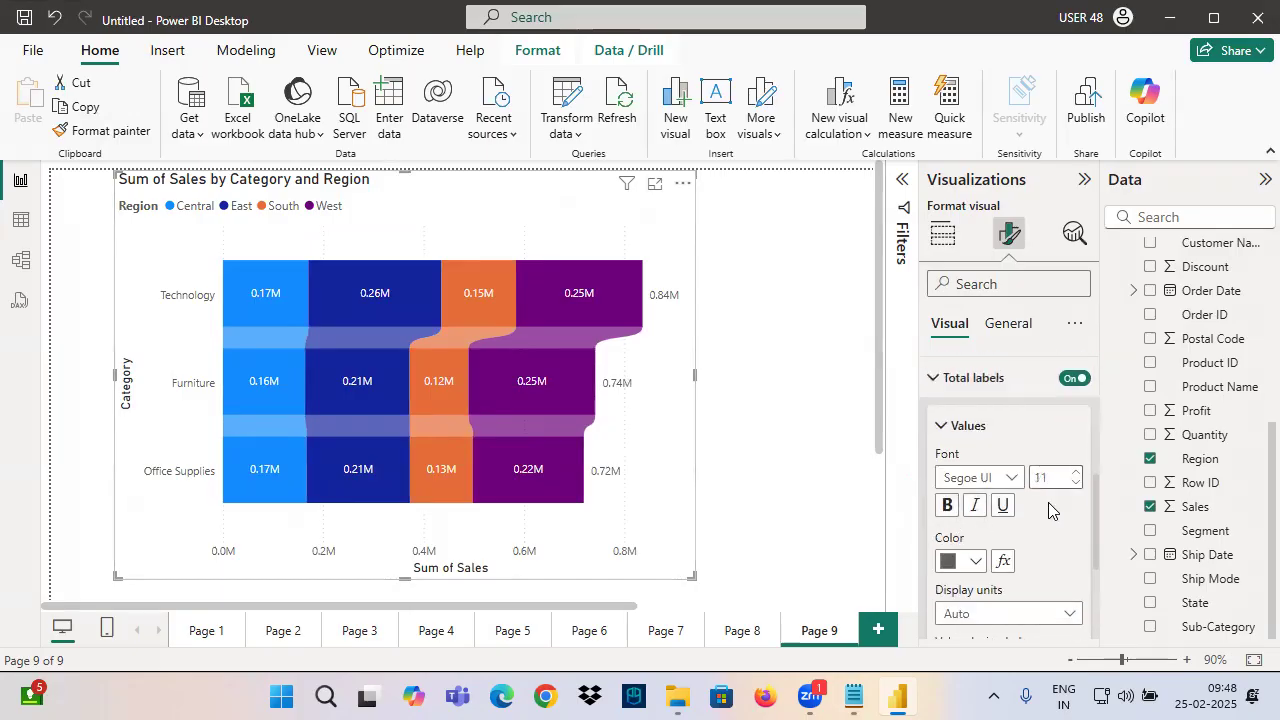
click(949, 506)
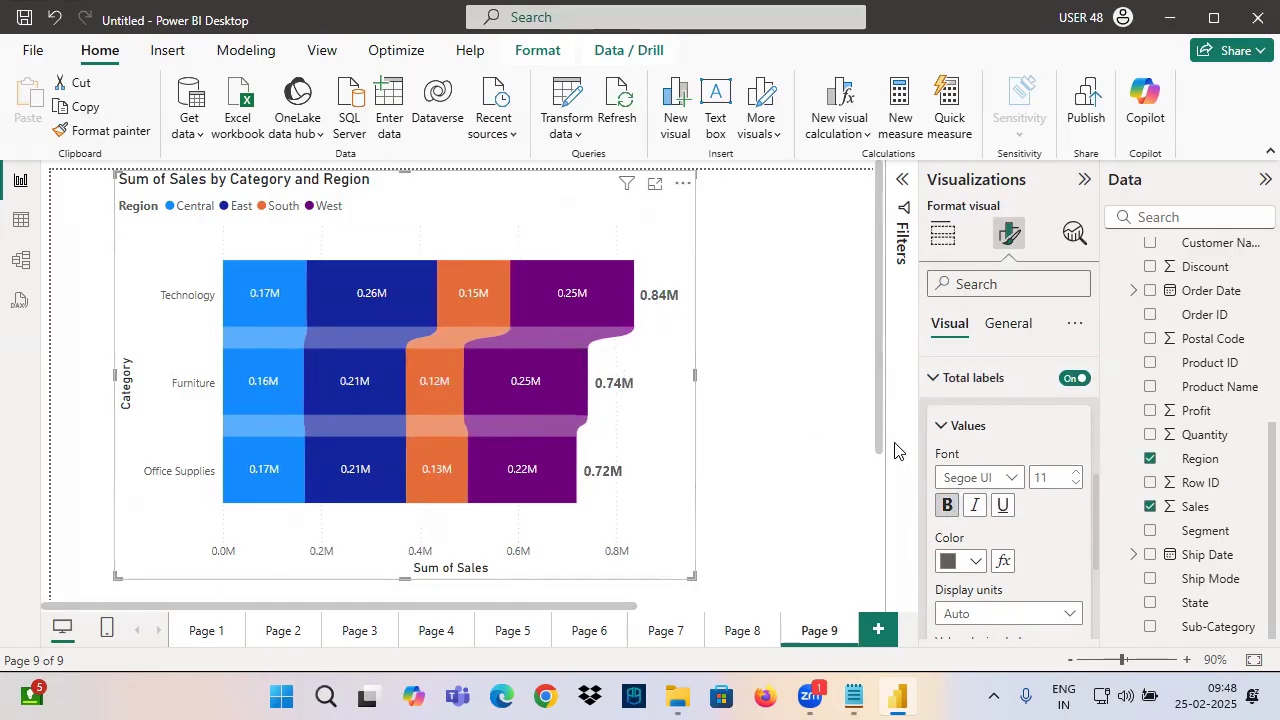
scroll(970, 530, up, 3)
click(965, 578)
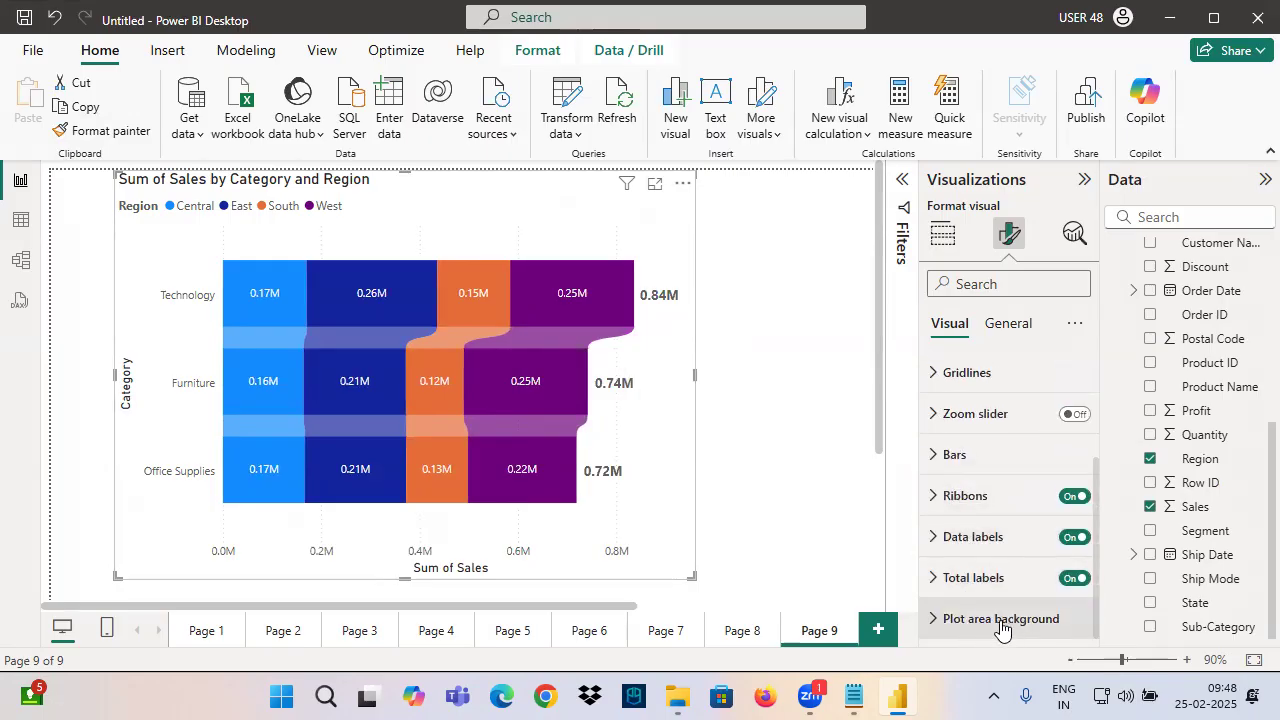
Widen the Sum of Sales by Sub-Category chart on Page 8 to roughly one and a half times its width
click(742, 630)
click(470, 389)
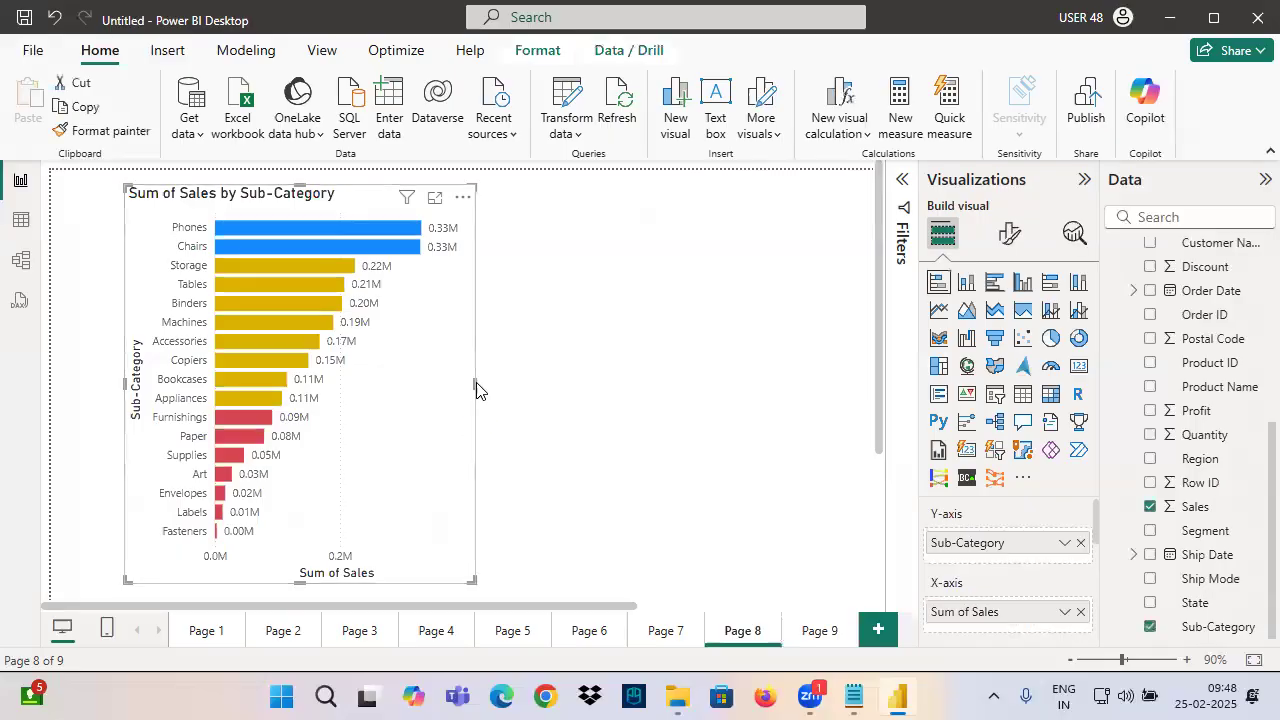
drag(473, 389, 674, 390)
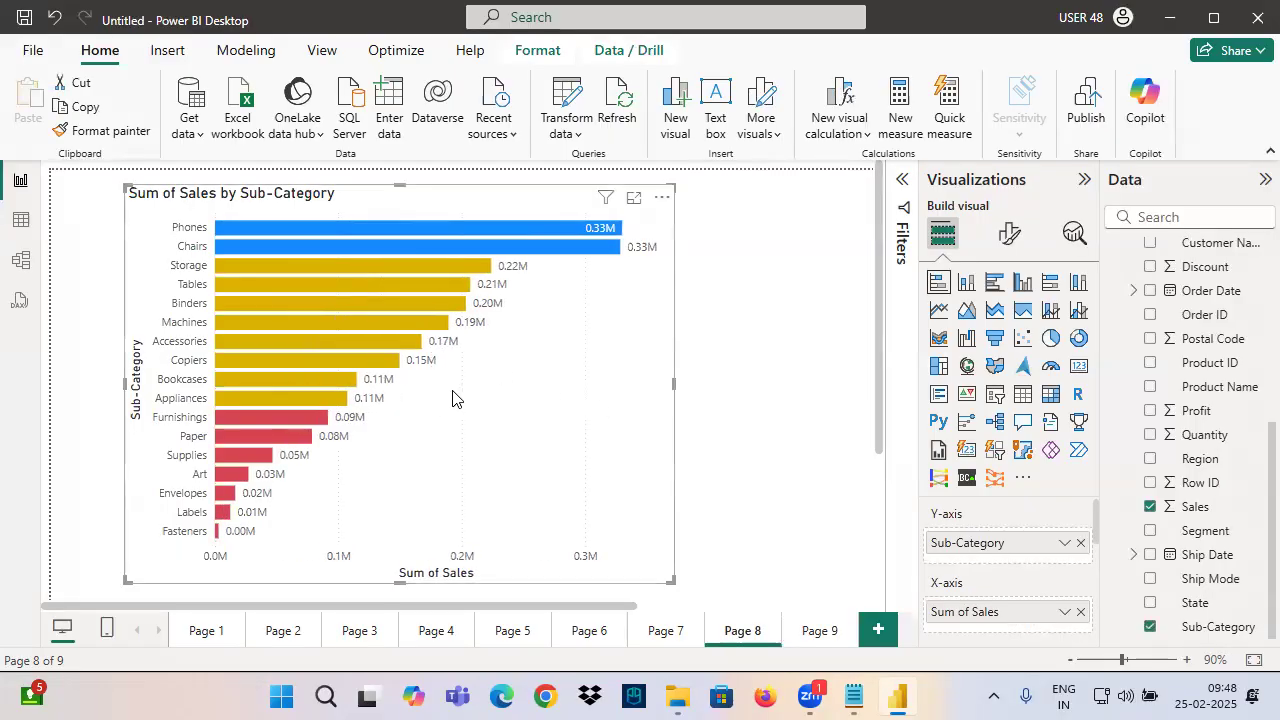
mouse_move(510, 338)
mouse_down()
mouse_move(441, 440)
mouse_move(543, 410)
mouse_up()
drag(453, 400, 540, 346)
mouse_move(600, 254)
mouse_down()
mouse_move(235, 515)
mouse_move(340, 243)
mouse_up()
drag(357, 165, 406, 254)
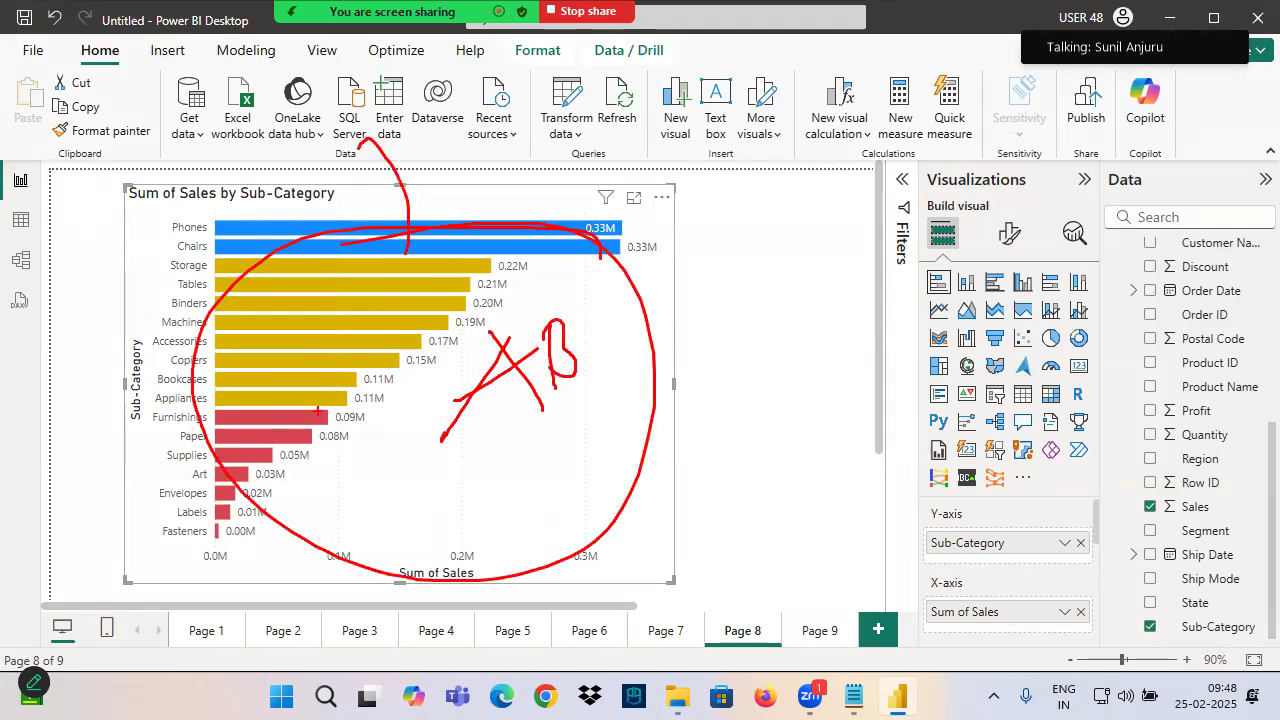
mouse_move(650, 393)
mouse_down()
mouse_move(398, 490)
mouse_move(612, 393)
mouse_up()
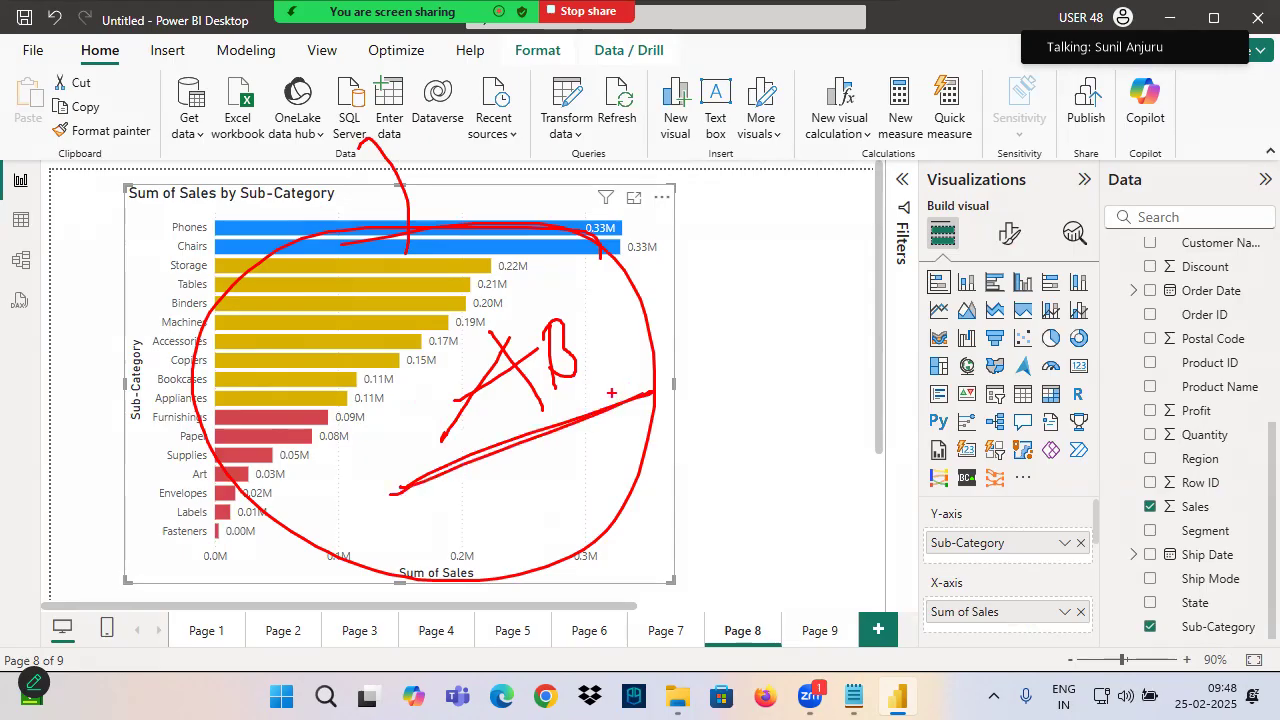
key(Escape)
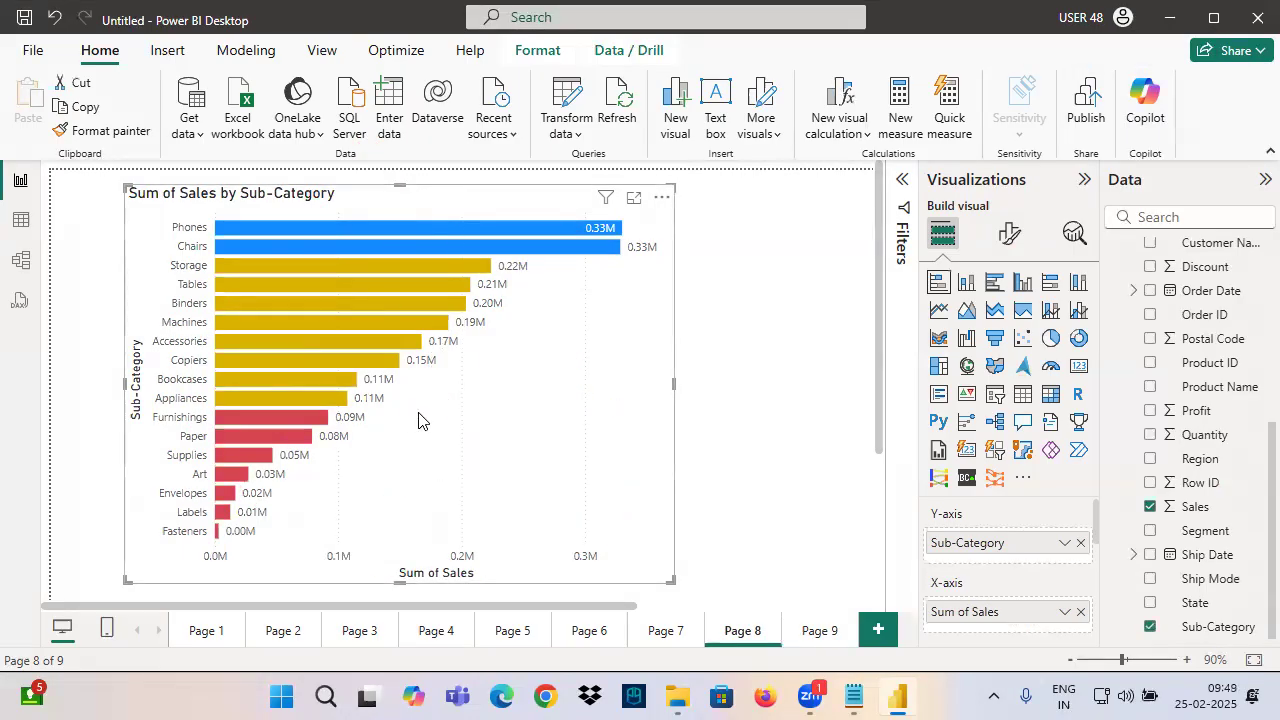
Add the download.png image from the Desktop Backup Office folder as the Sub-Category chart's plot area background
click(1008, 236)
scroll(1008, 430, down, 3)
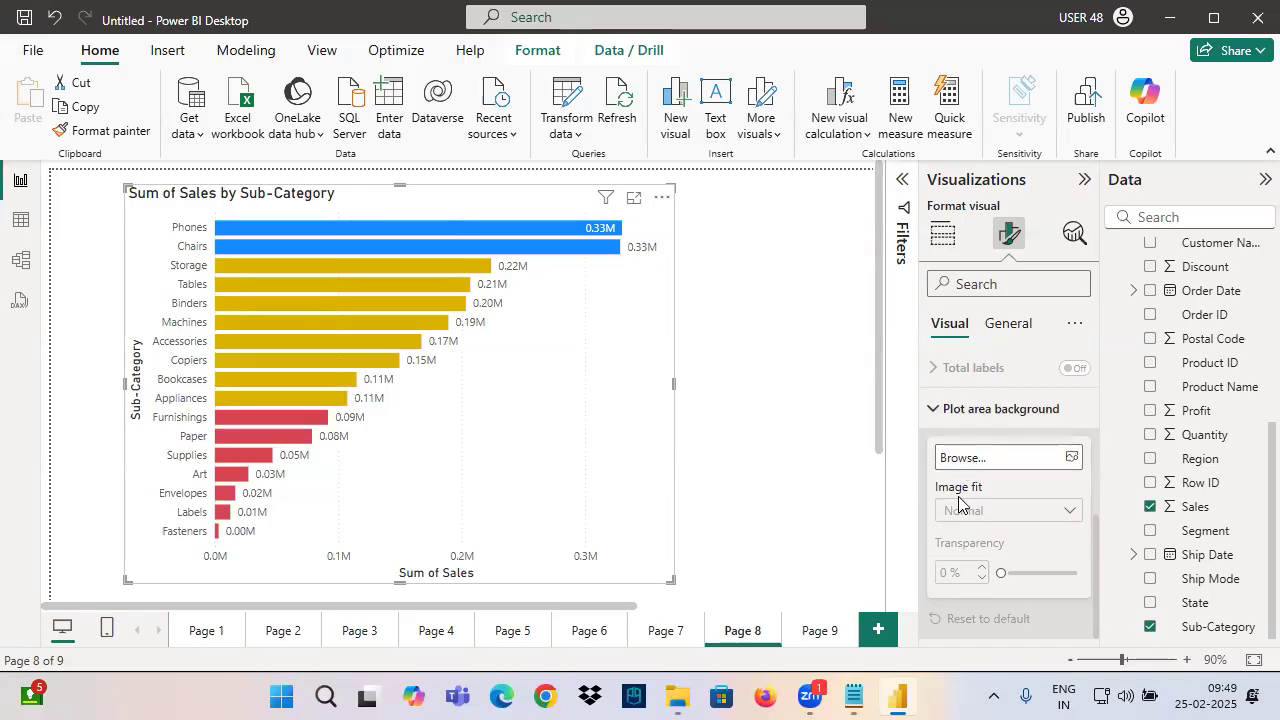
click(1072, 457)
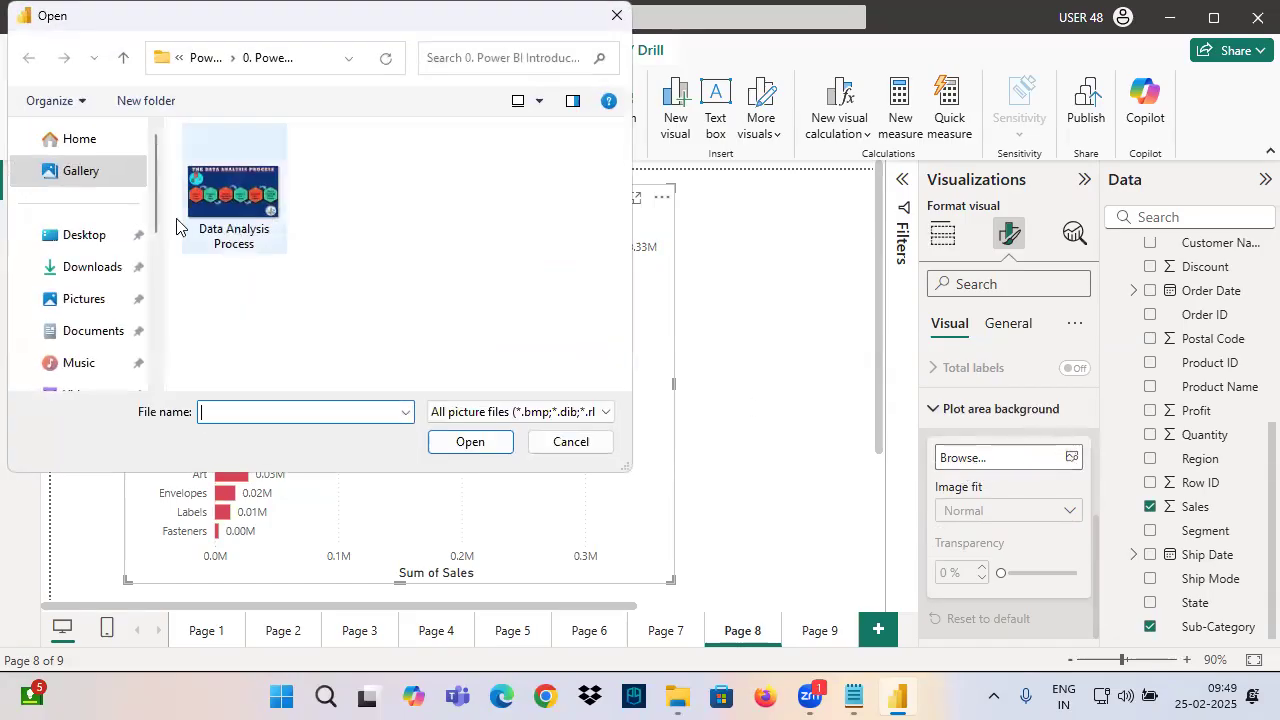
click(279, 243)
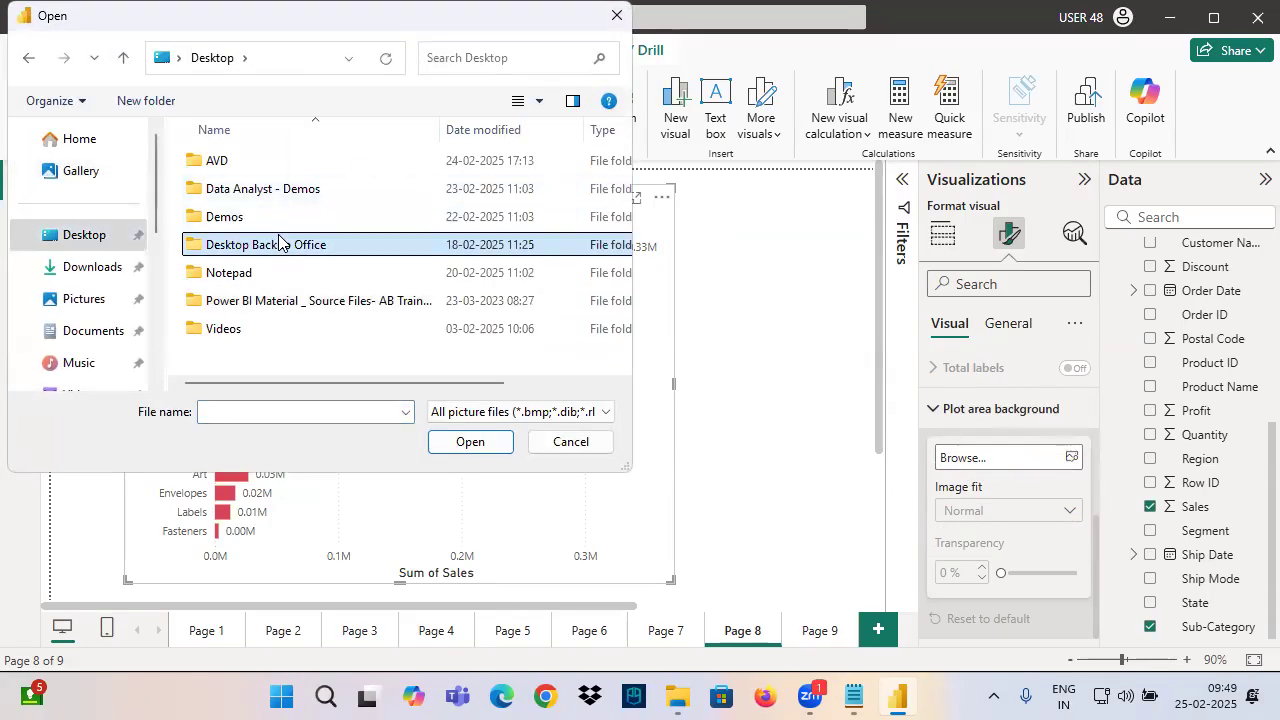
double_click(288, 244)
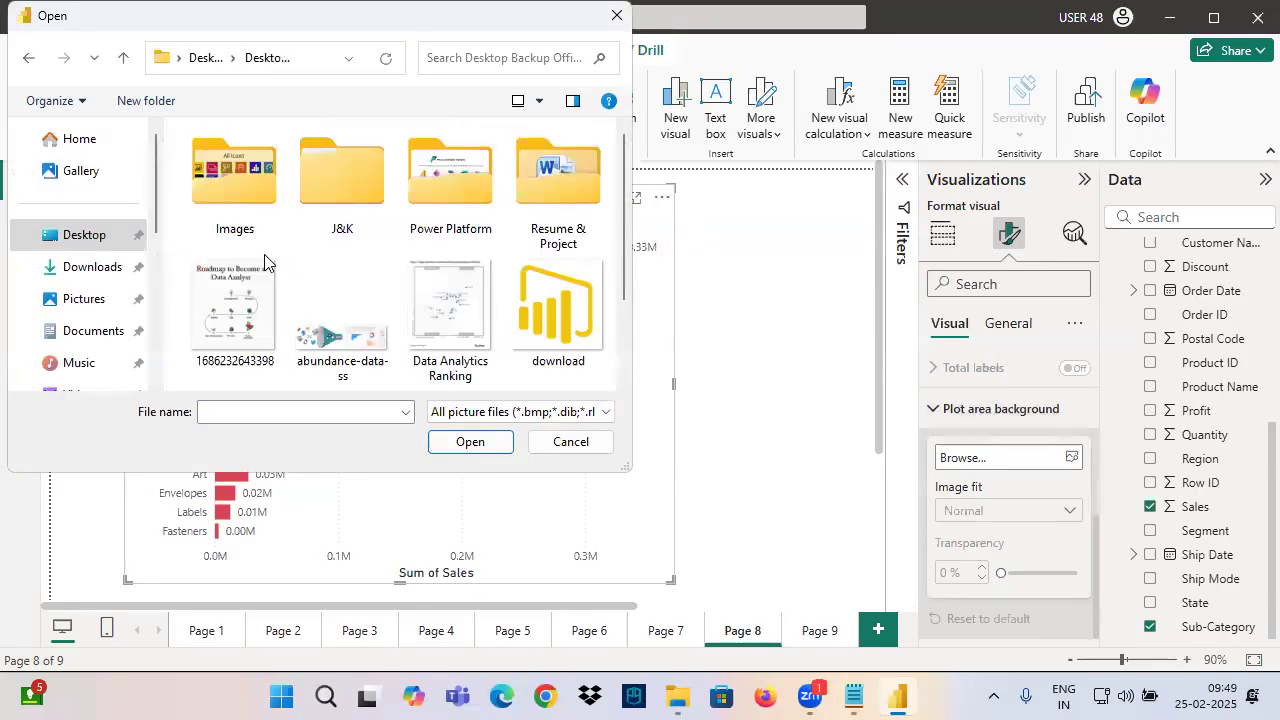
click(530, 310)
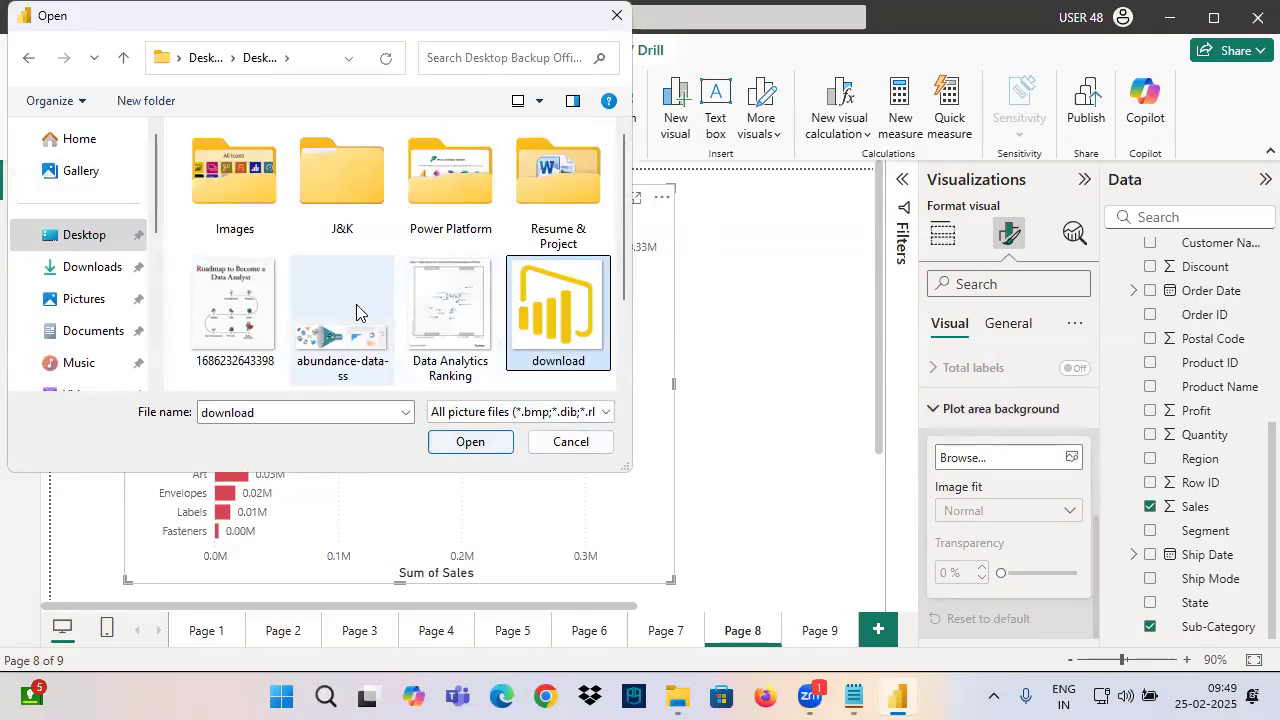
click(490, 452)
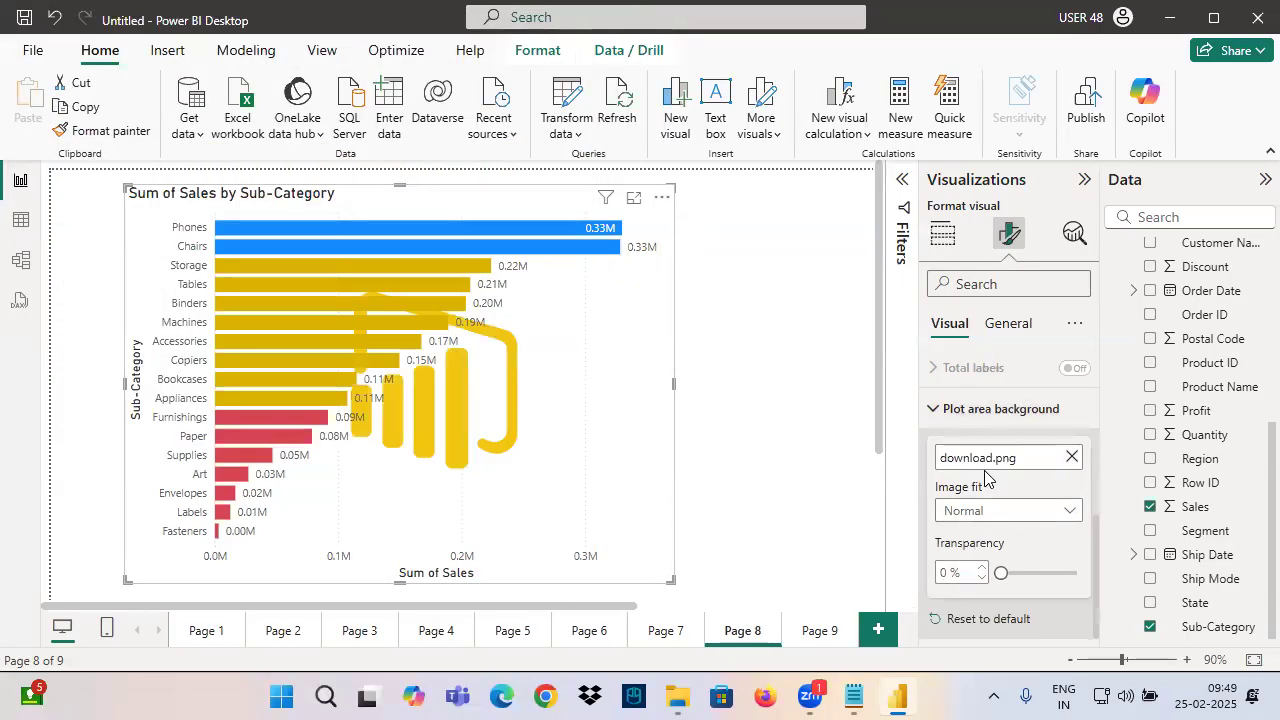
Set the plot area background image's fit to Fill and its transparency to 69%
click(975, 511)
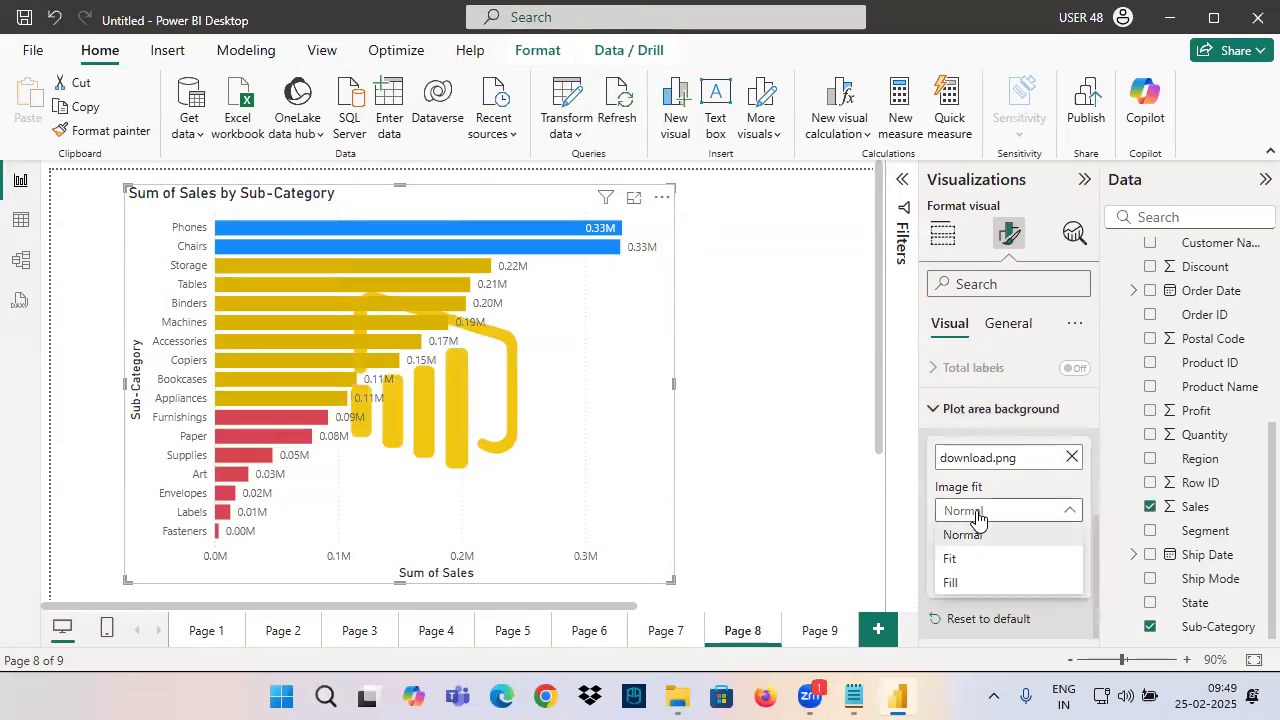
click(952, 558)
click(977, 522)
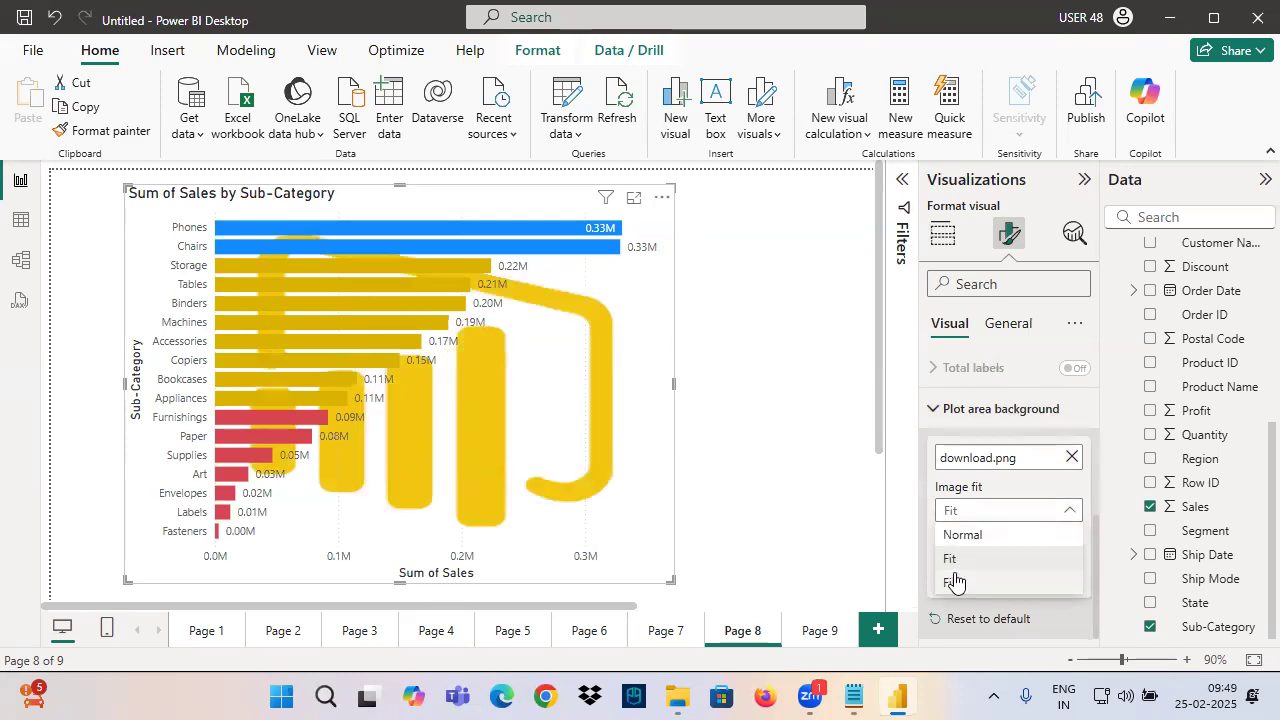
click(957, 582)
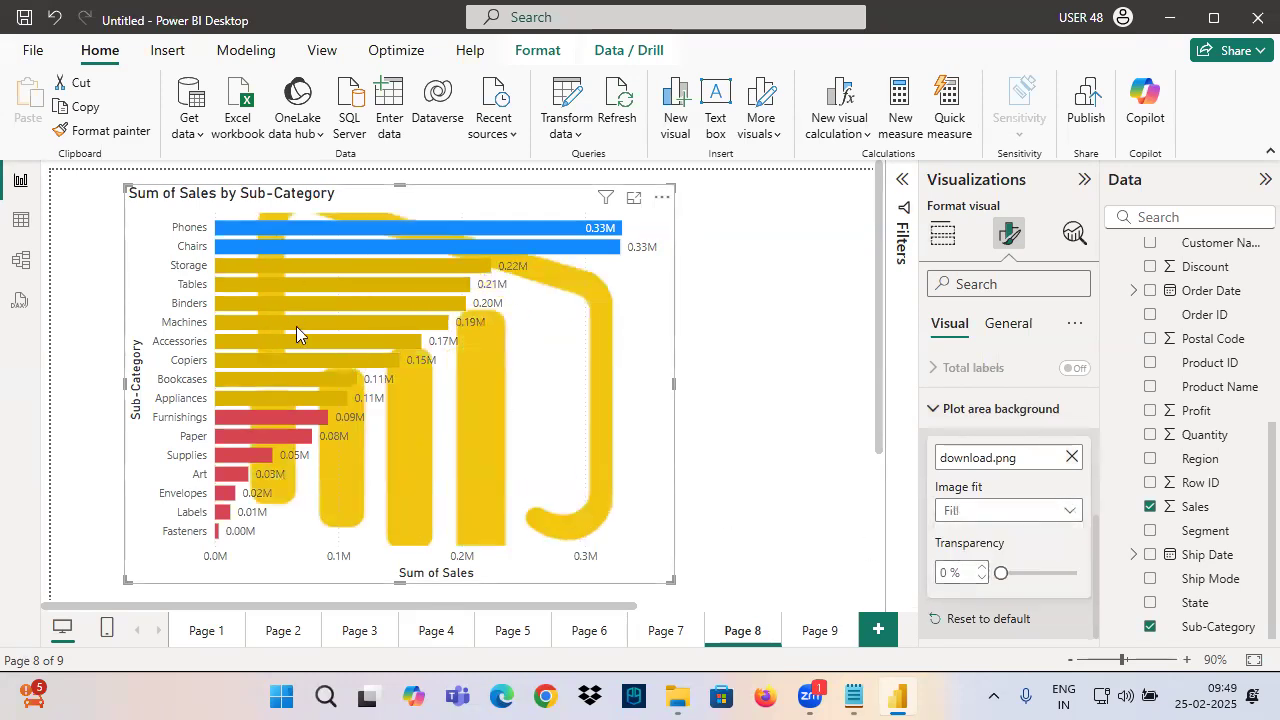
drag(1001, 573, 1047, 575)
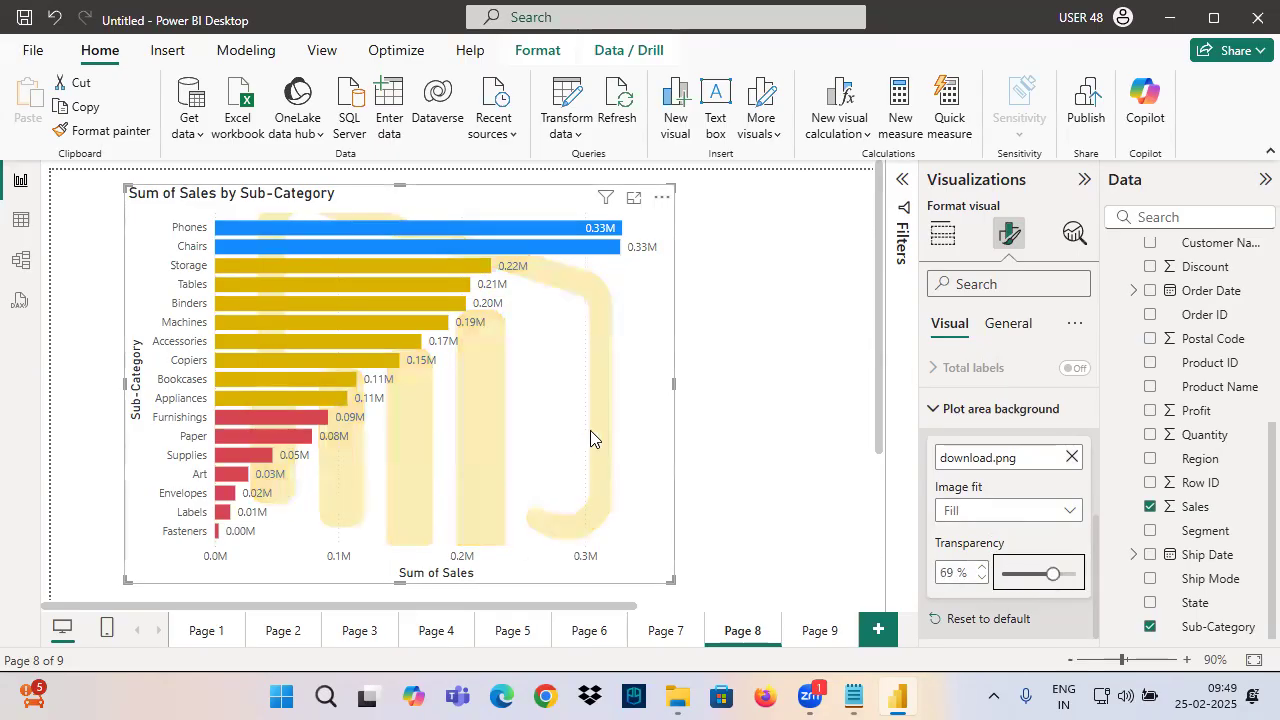
Remove Sum of Sales from the chart's X-axis and add the Sales field back to it
click(942, 233)
click(1079, 513)
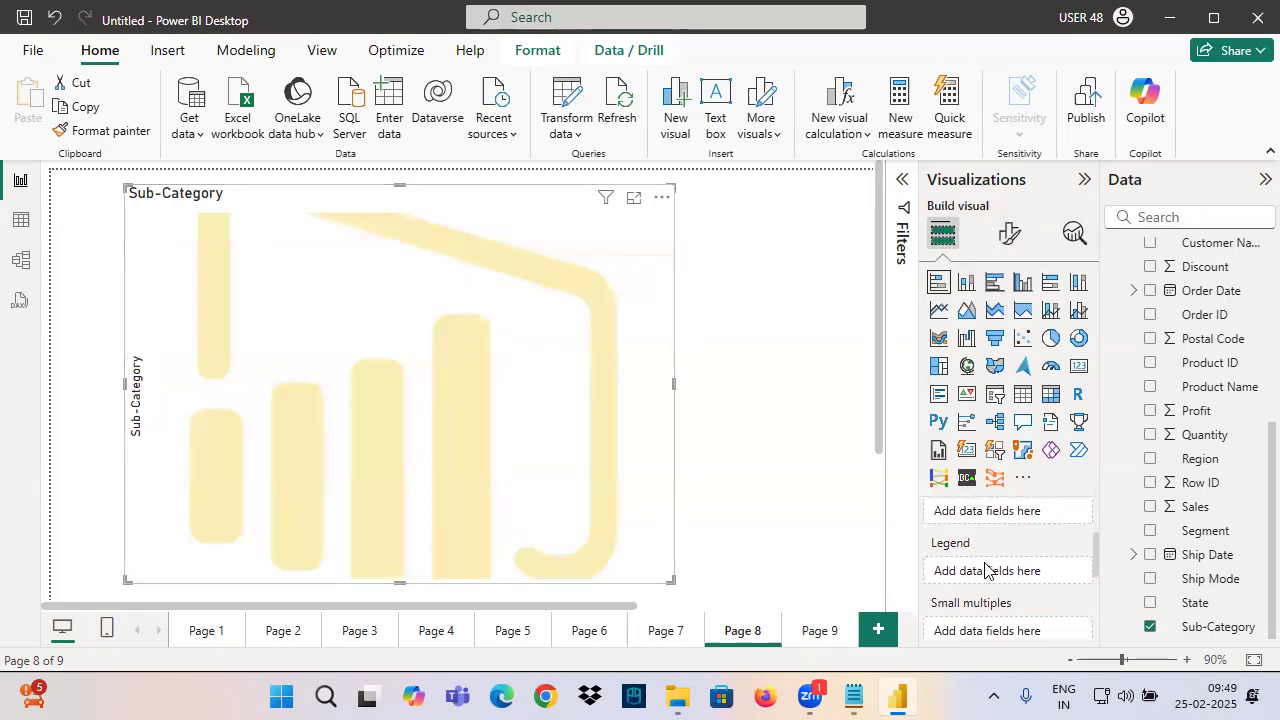
scroll(972, 573, up, 2)
drag(1195, 507, 1000, 611)
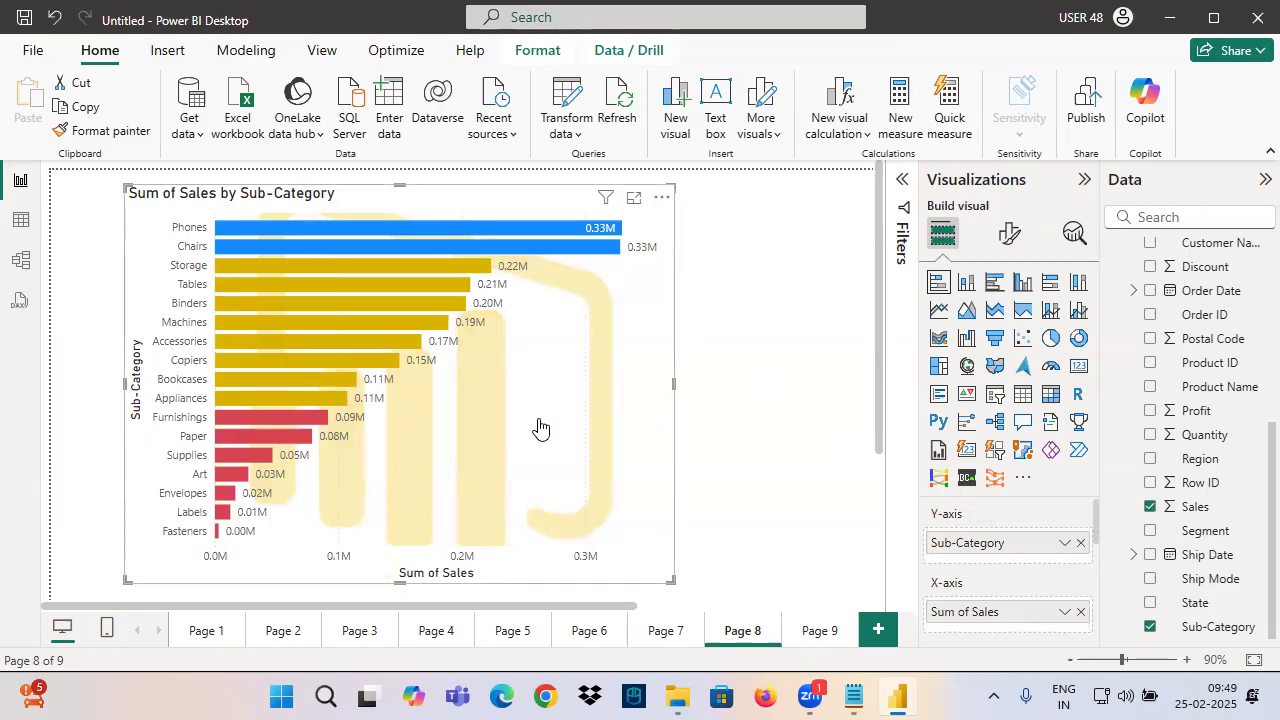
Review the visual and general formatting options available for the Sub-Category chart
click(1009, 233)
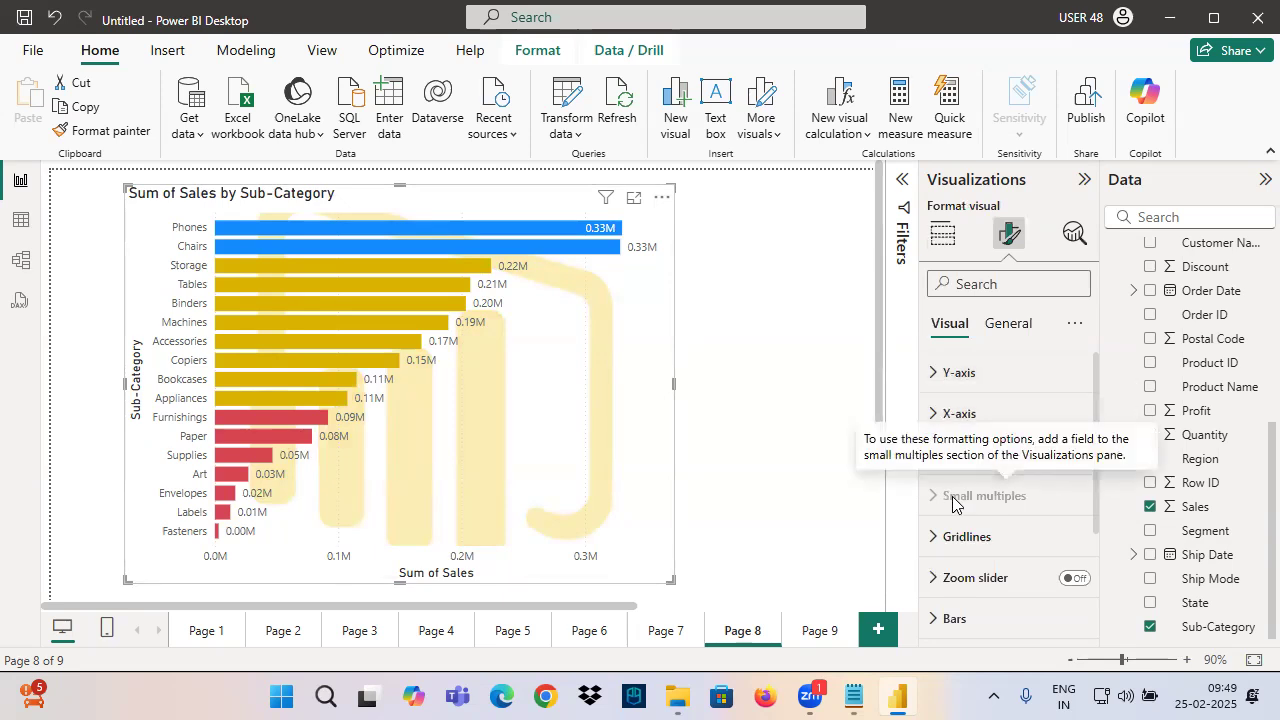
scroll(966, 540, down, 2)
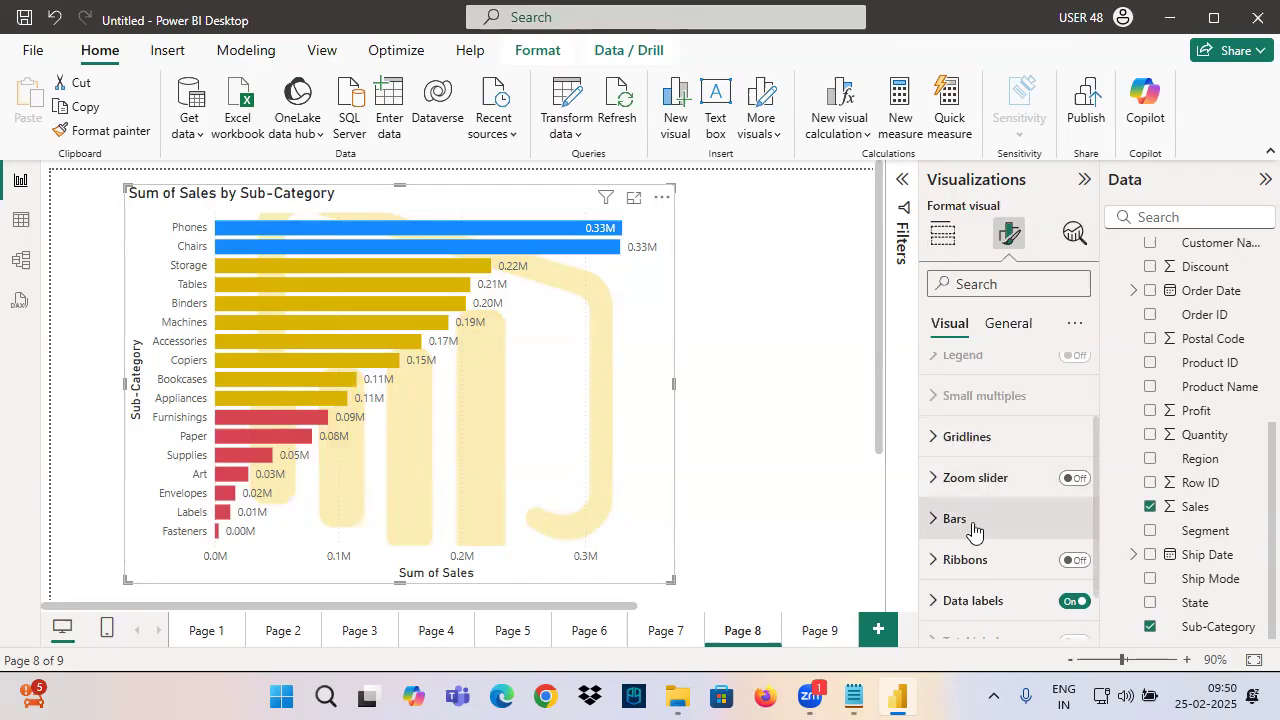
scroll(968, 558, down, 1)
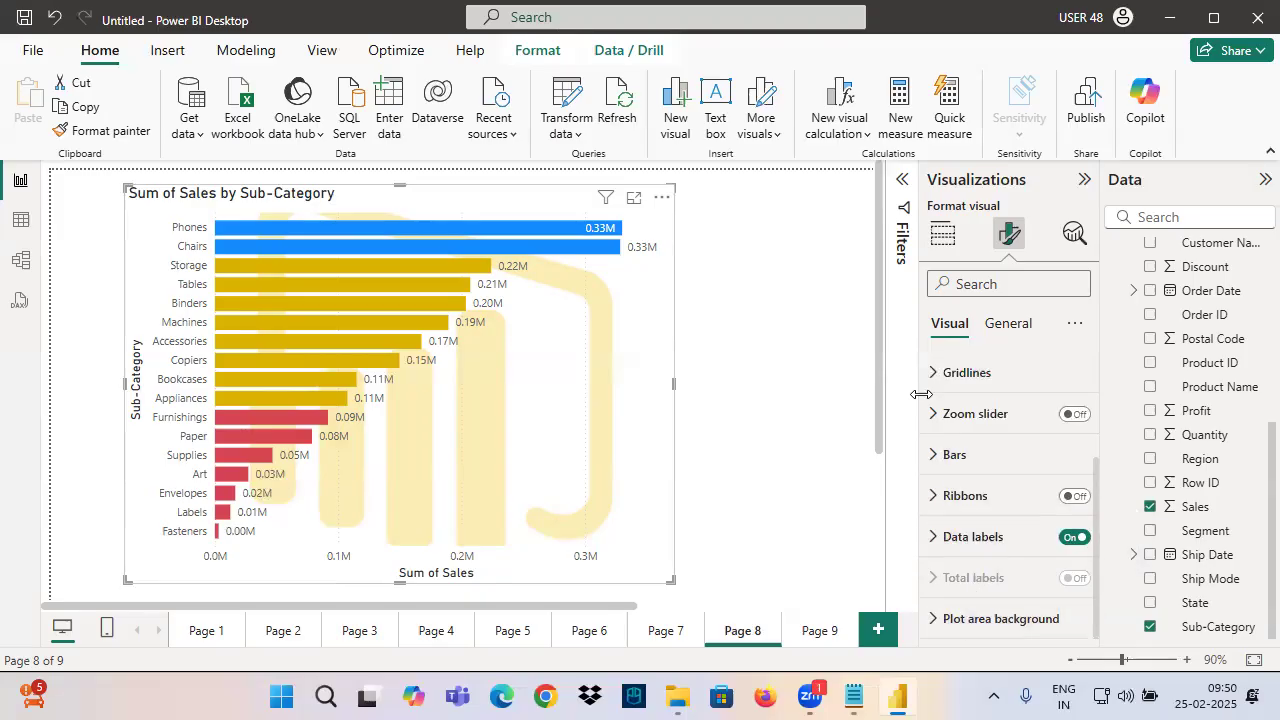
drag(907, 330, 1072, 678)
drag(922, 372, 1028, 548)
drag(1050, 474, 960, 630)
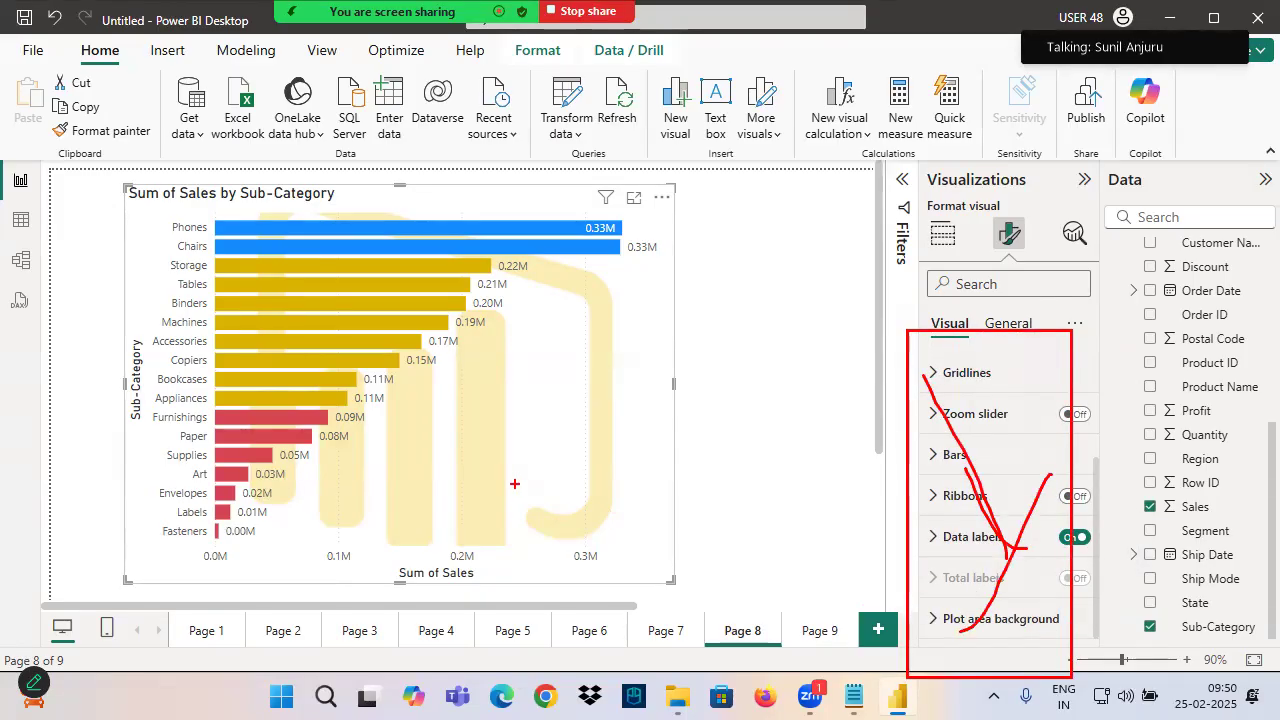
click(1003, 326)
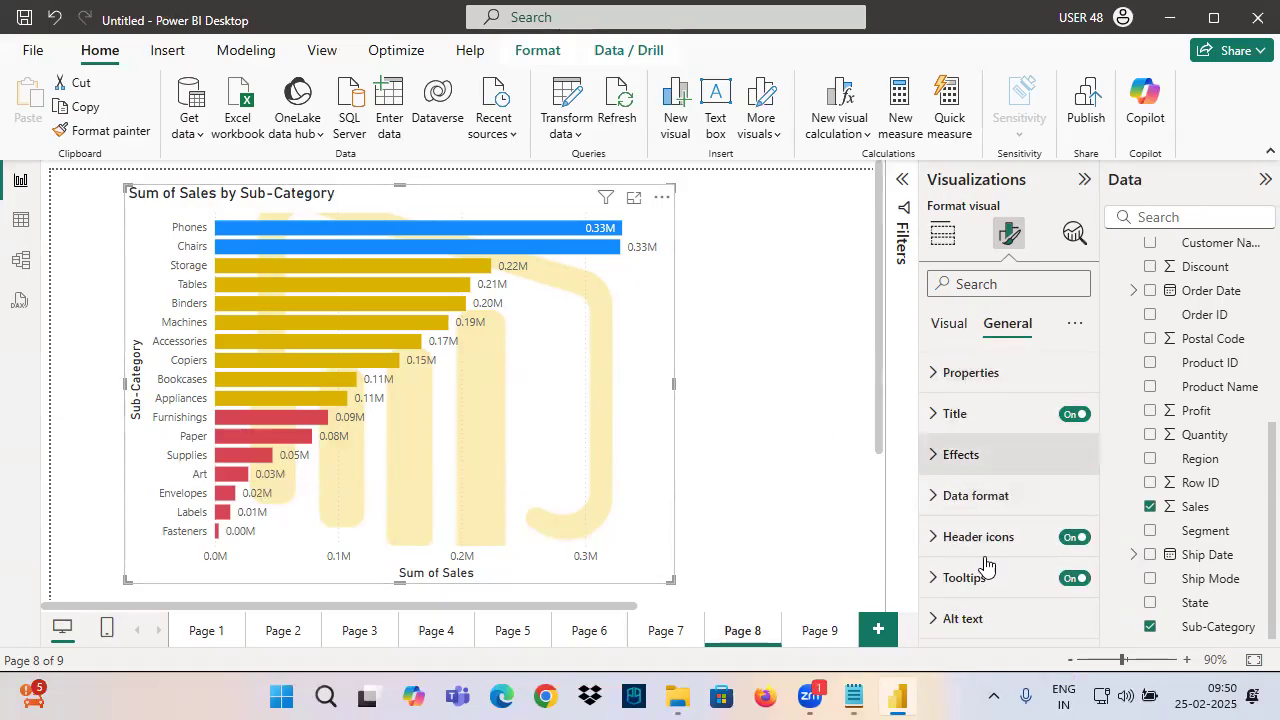
Switch to the Notepad notes to review the Stacked Bar Chart section, and return to Power BI to check the available chart types
click(865, 697)
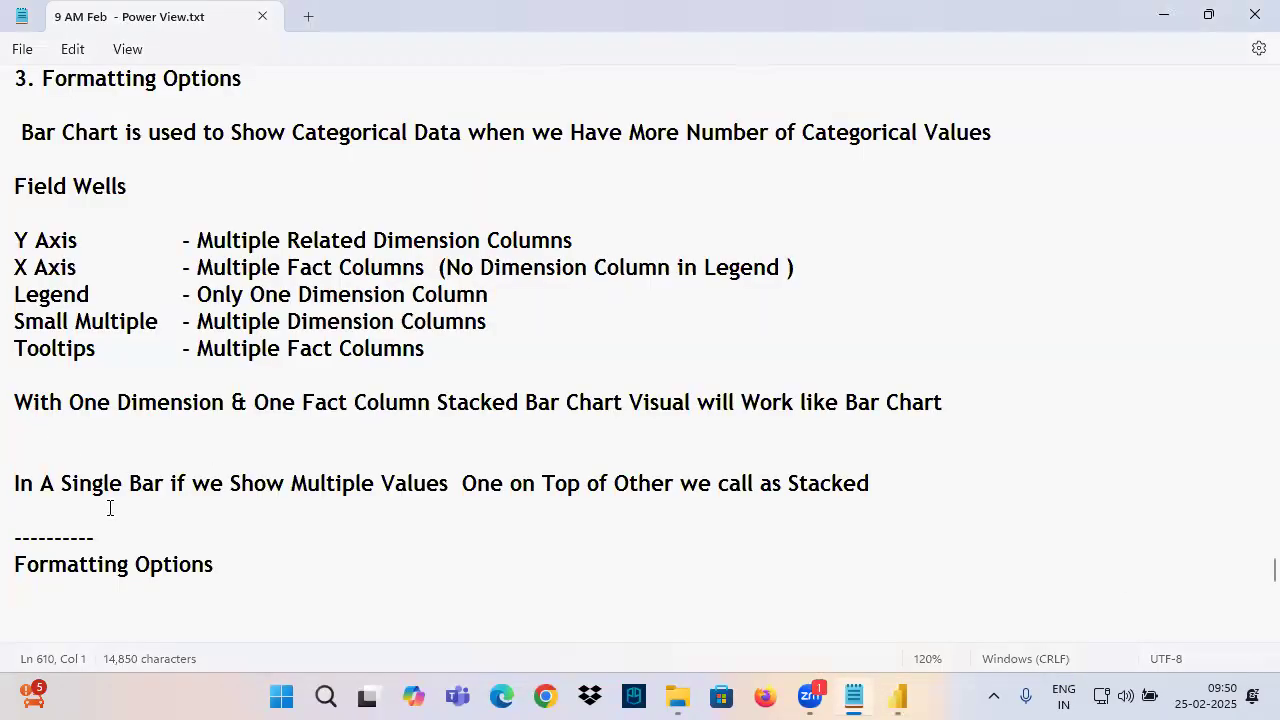
scroll(108, 515, up, 3)
scroll(88, 313, up, 1)
drag(32, 213, 343, 220)
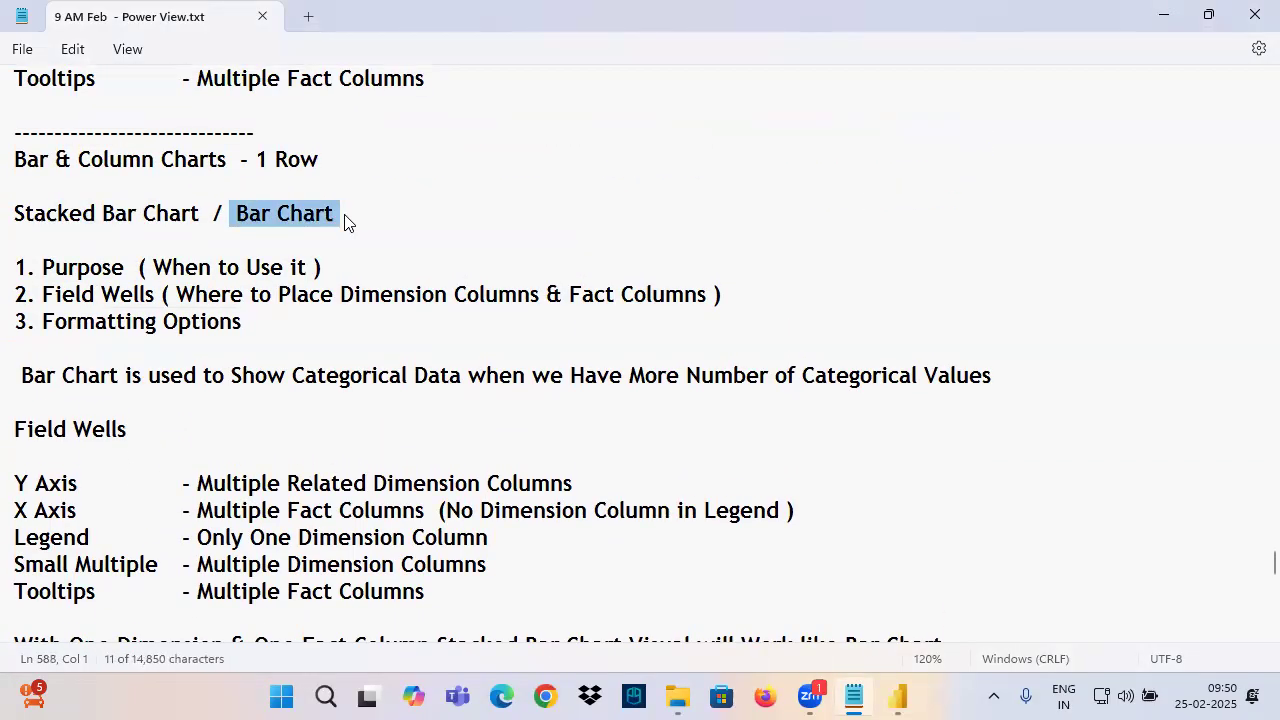
click(344, 221)
click(897, 697)
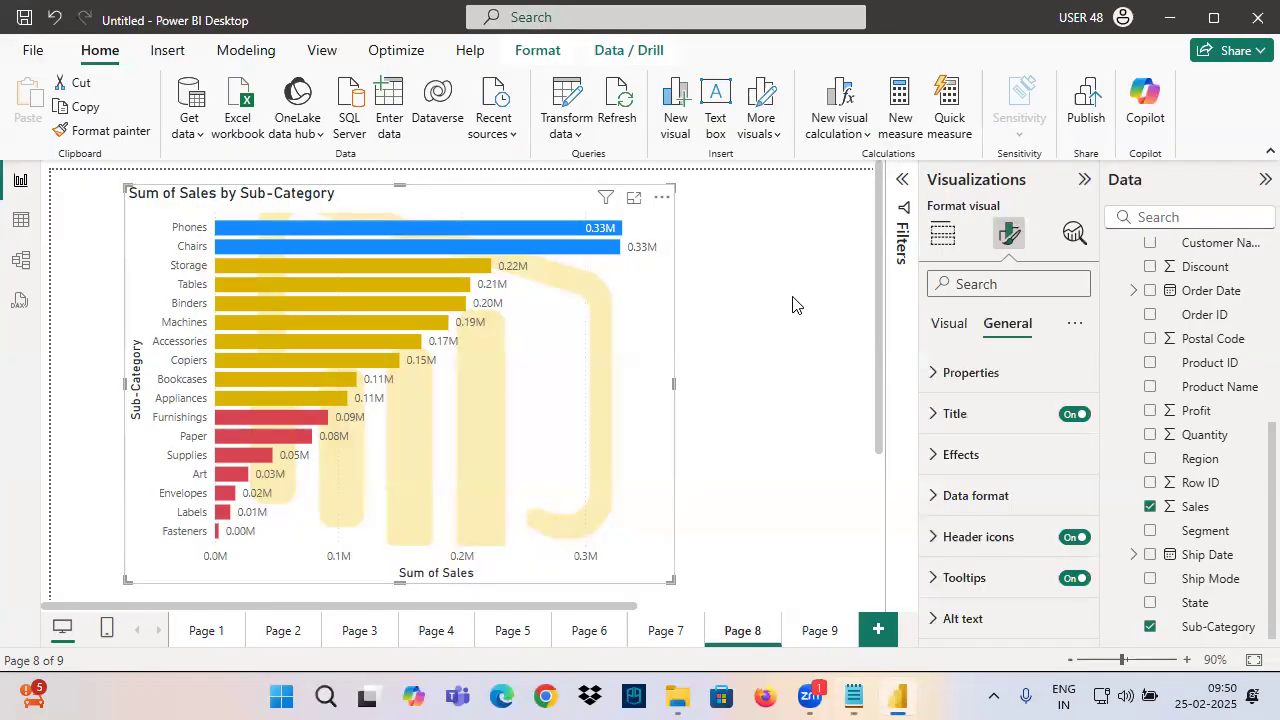
click(942, 233)
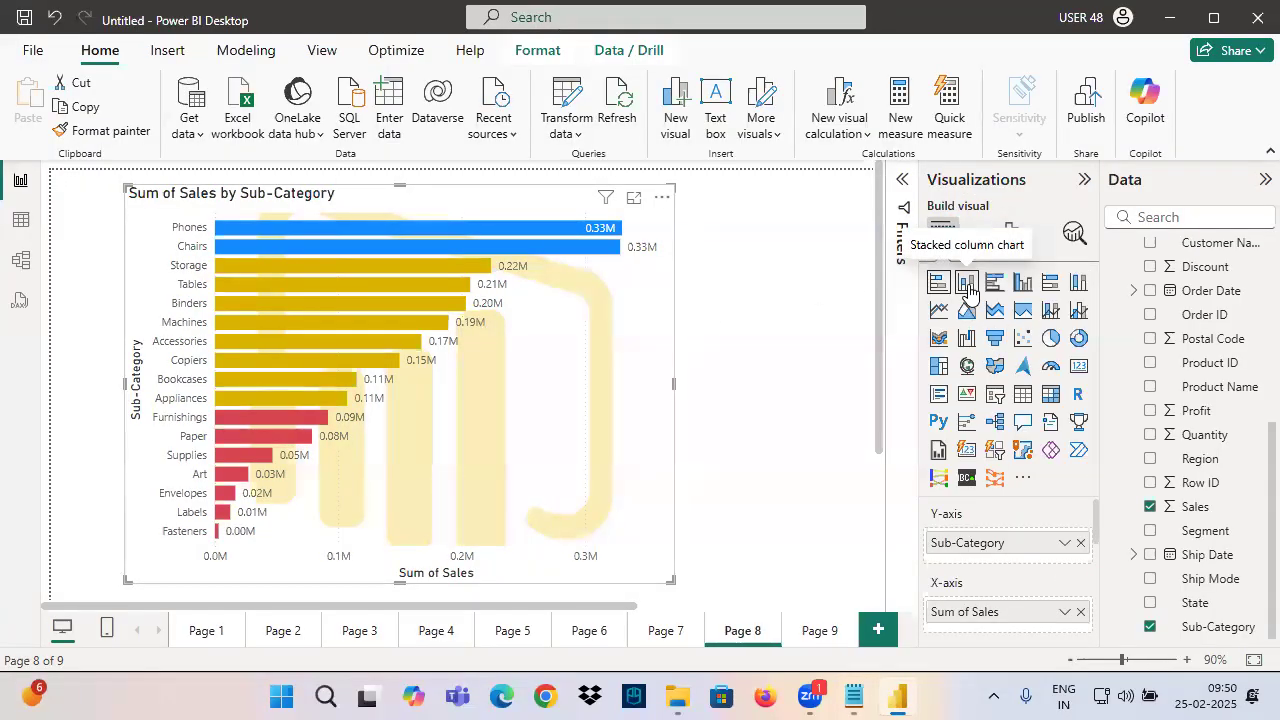
Switch to the Notepad notes and add a dashed separator and the heading "Stacked Column Chart / Column Chart" below Formatting Options
click(848, 697)
shift+click(8, 218)
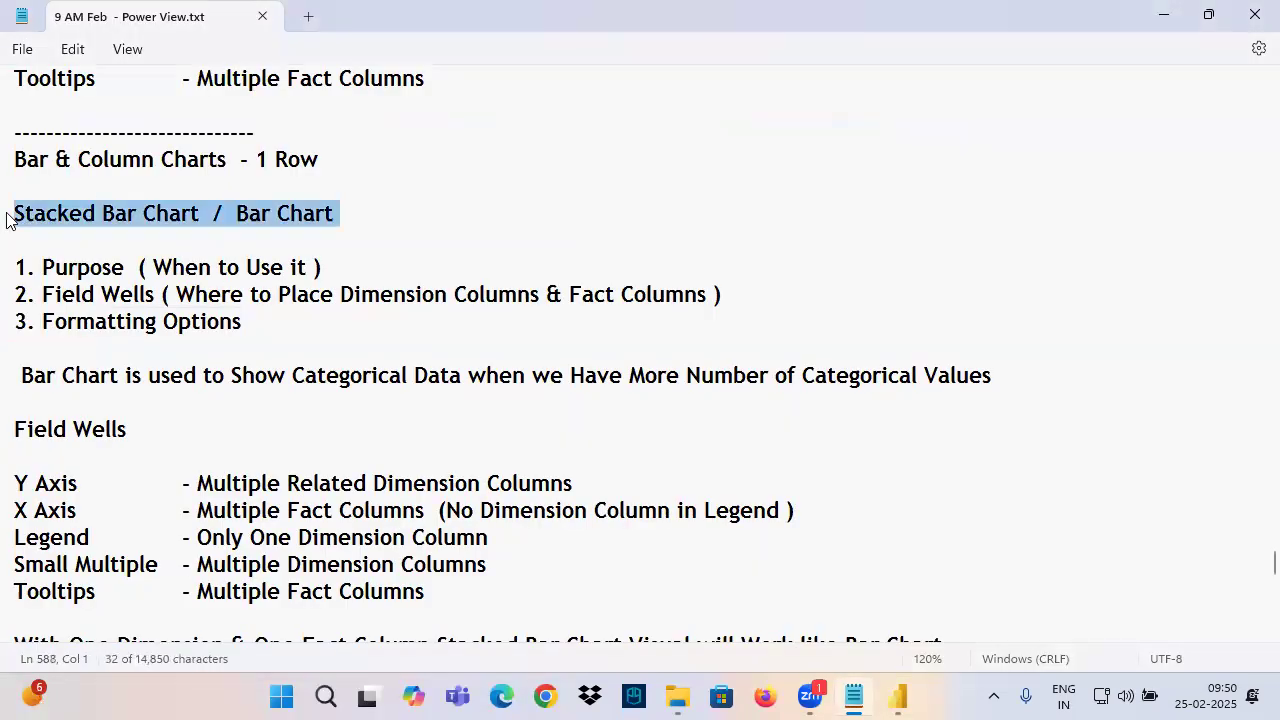
click(266, 222)
scroll(166, 509, down, 6)
click(54, 370)
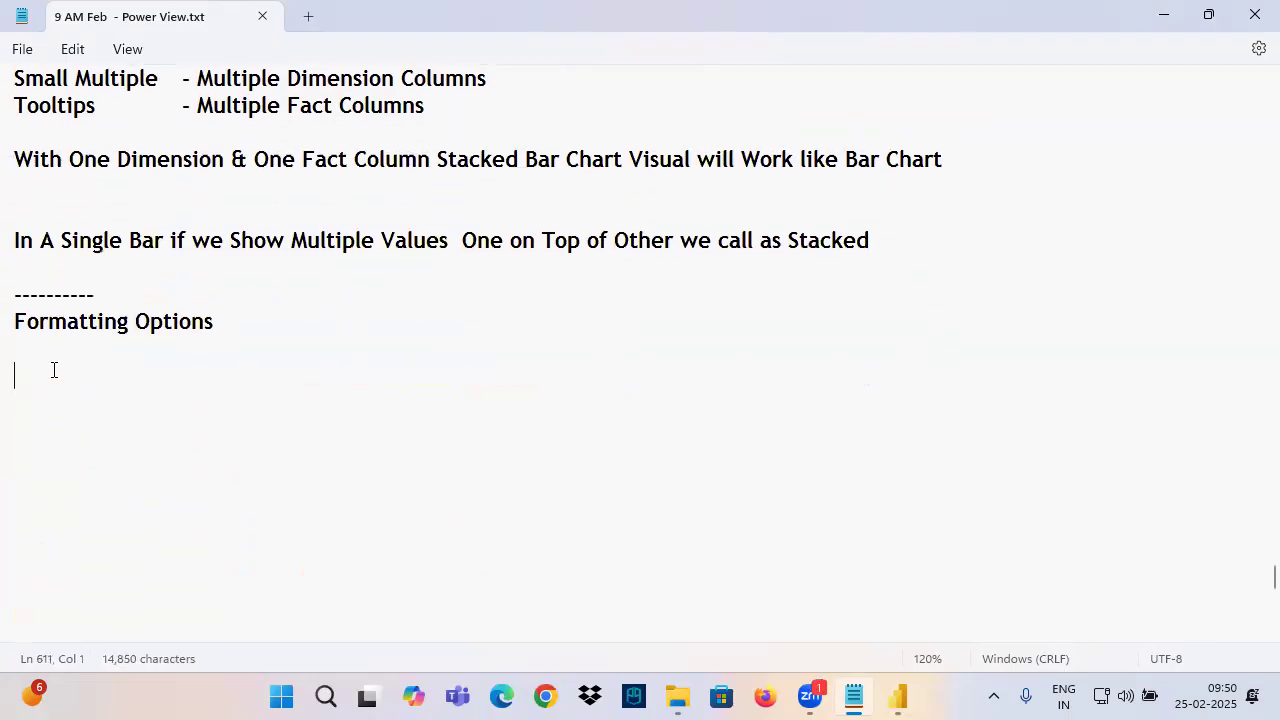
text(-----------)
key(Return)
text(S)
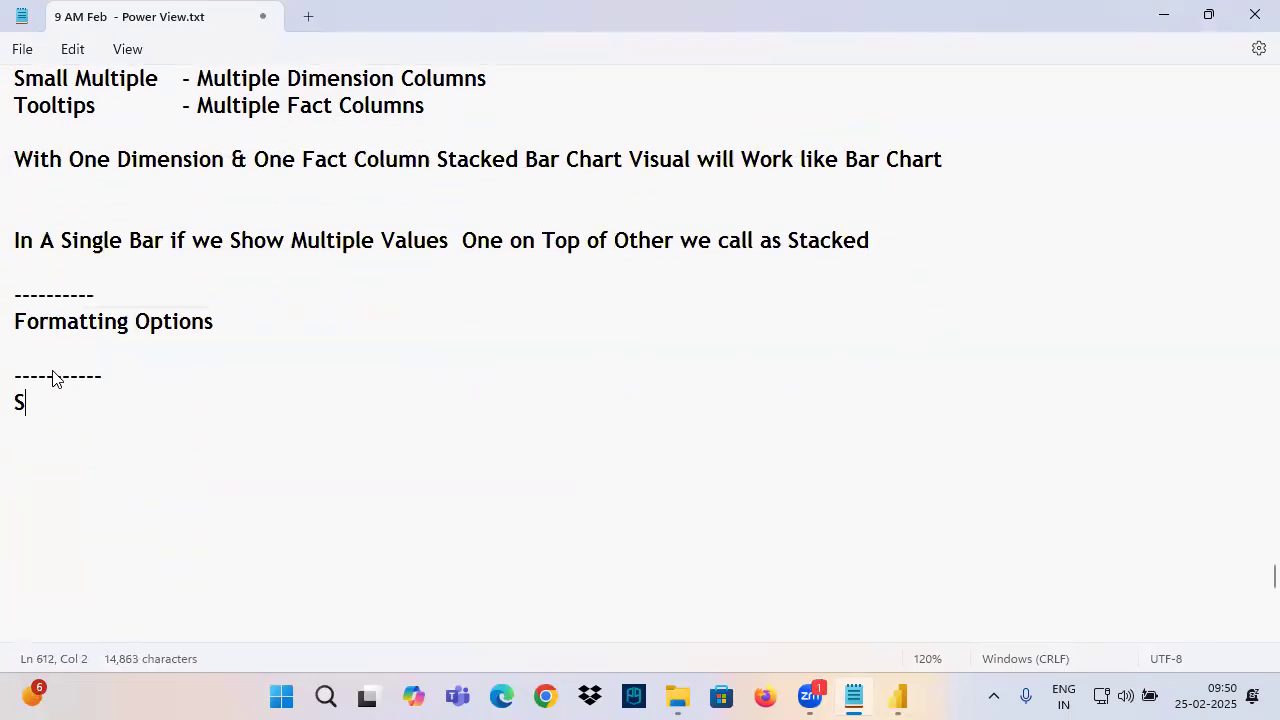
text(tacked Colu)
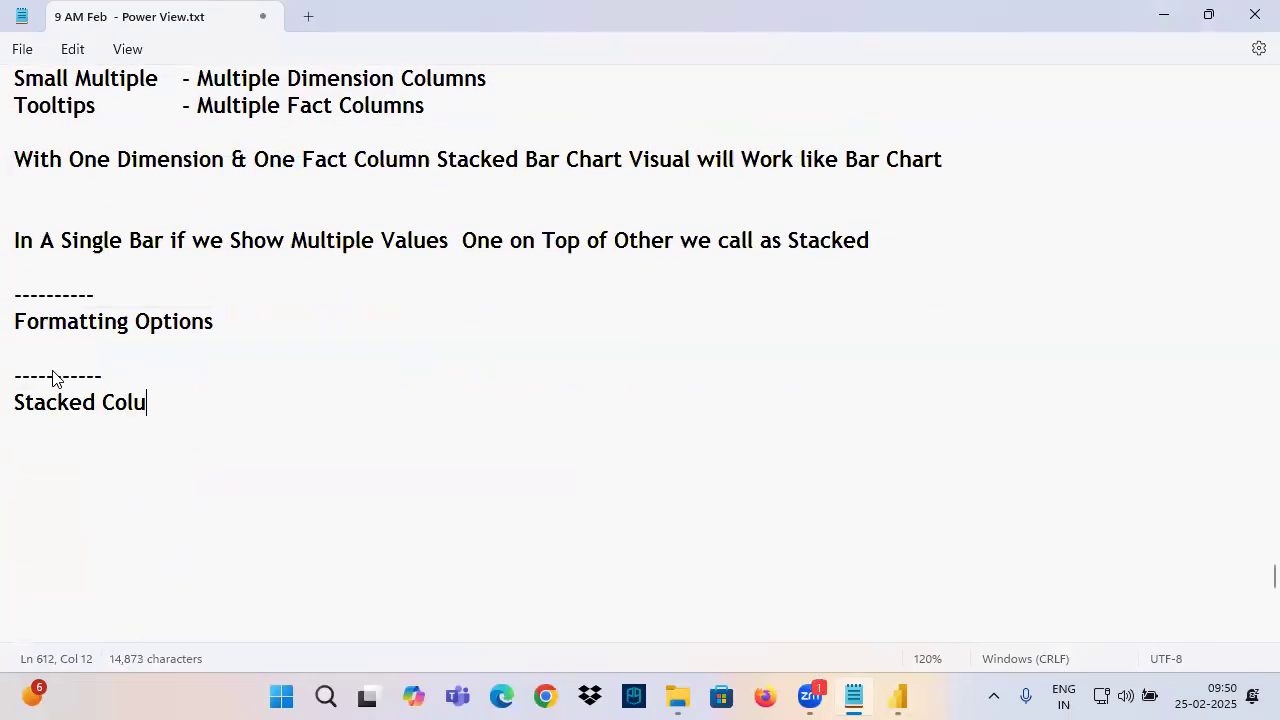
text(mn Chart )
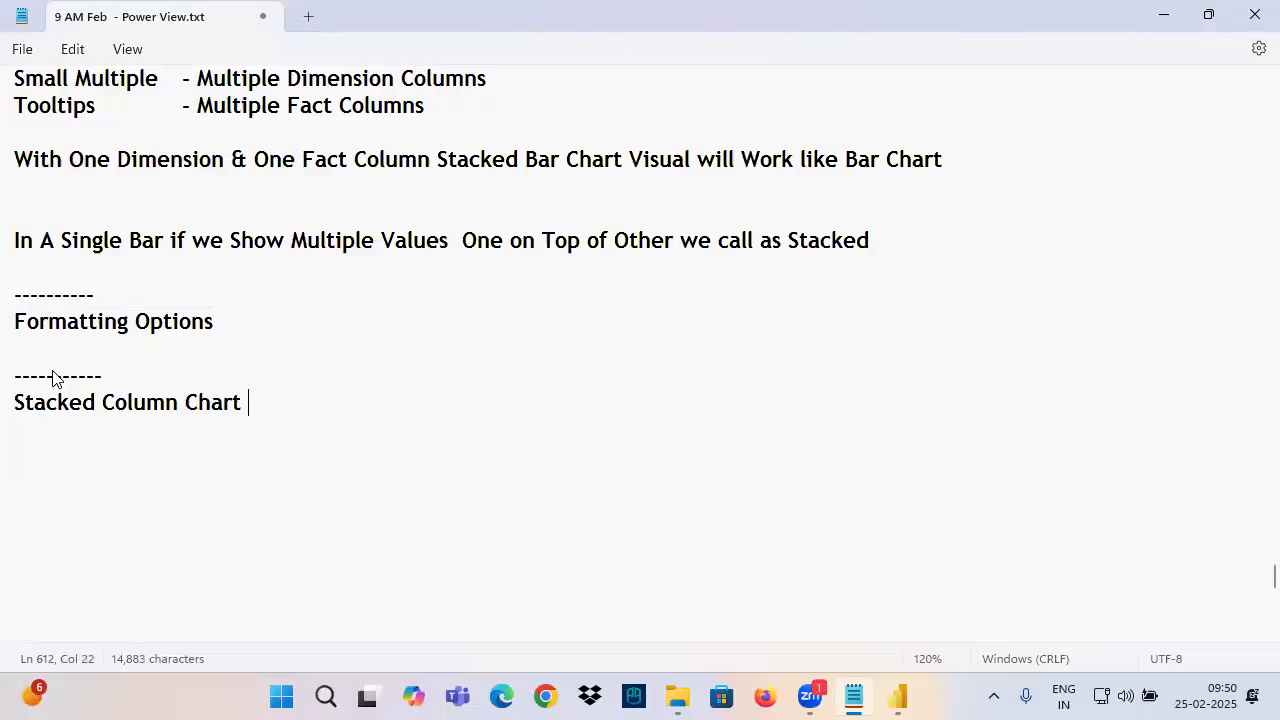
text( / Column Chart)
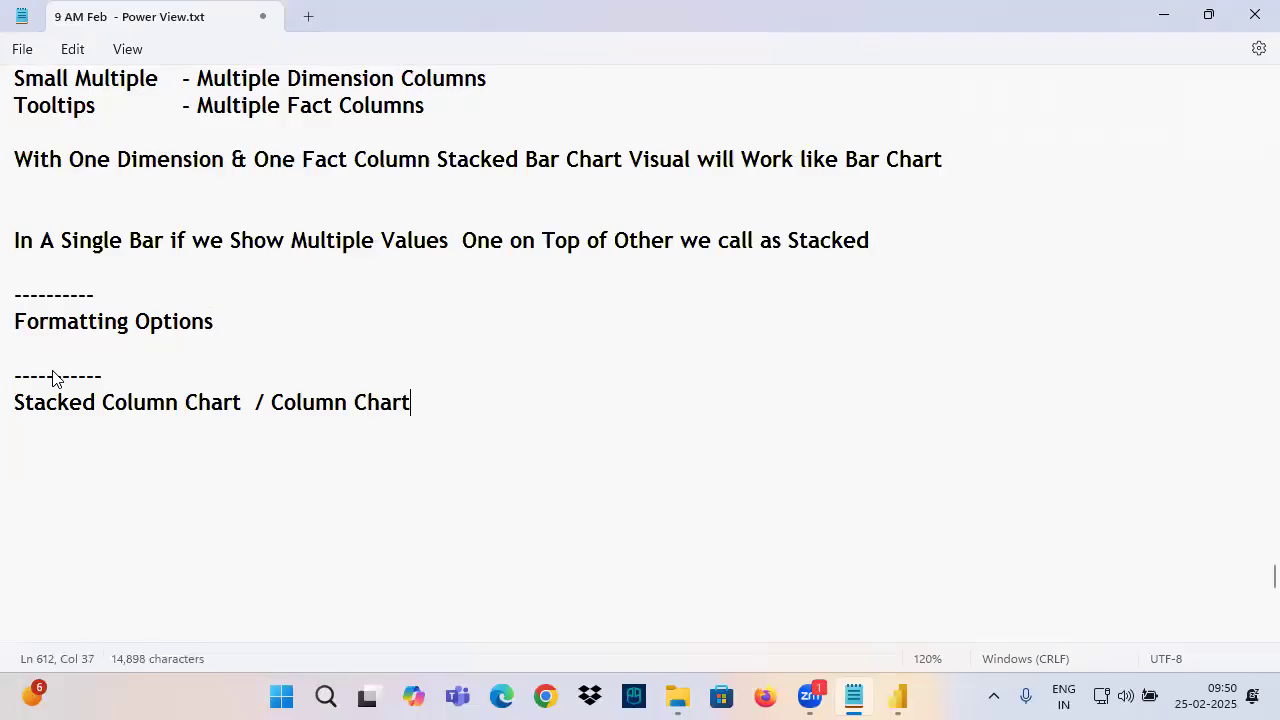
drag(274, 407, 425, 420)
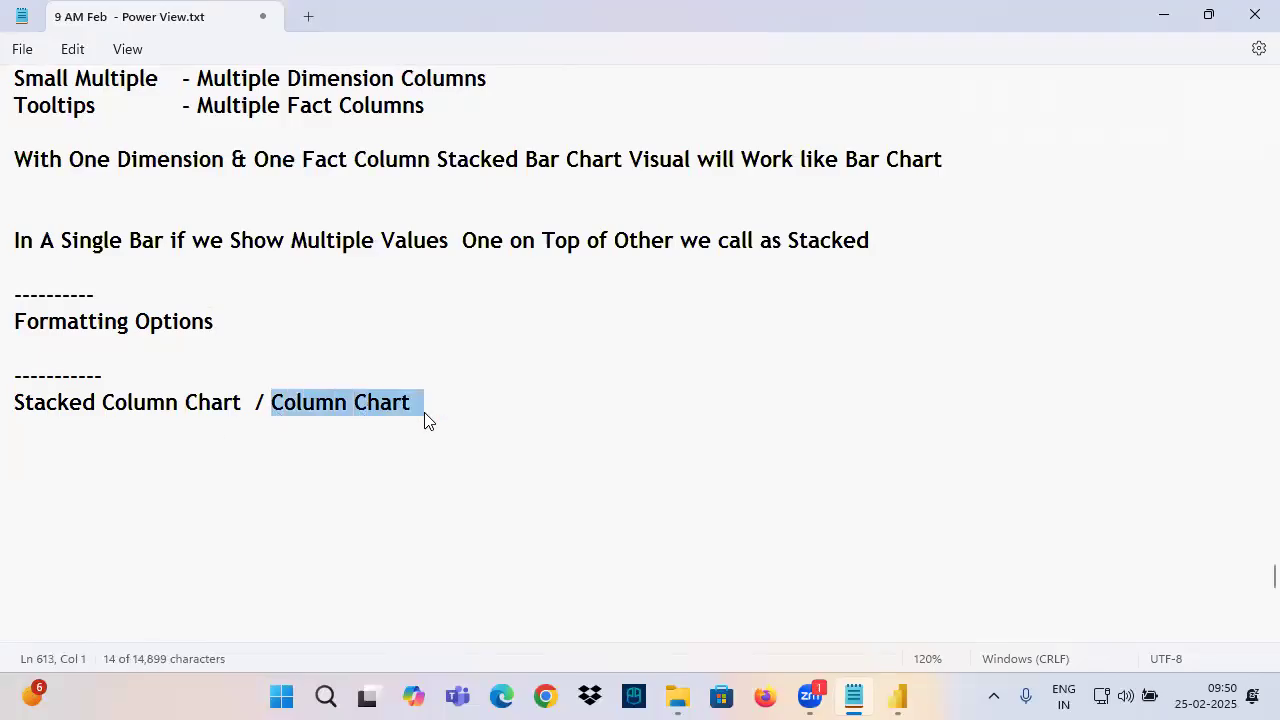
drag(20, 400, 266, 406)
Switch to Power BI, add a new report page after Page 9, and place a widened stacked column chart near its upper-left area
click(897, 697)
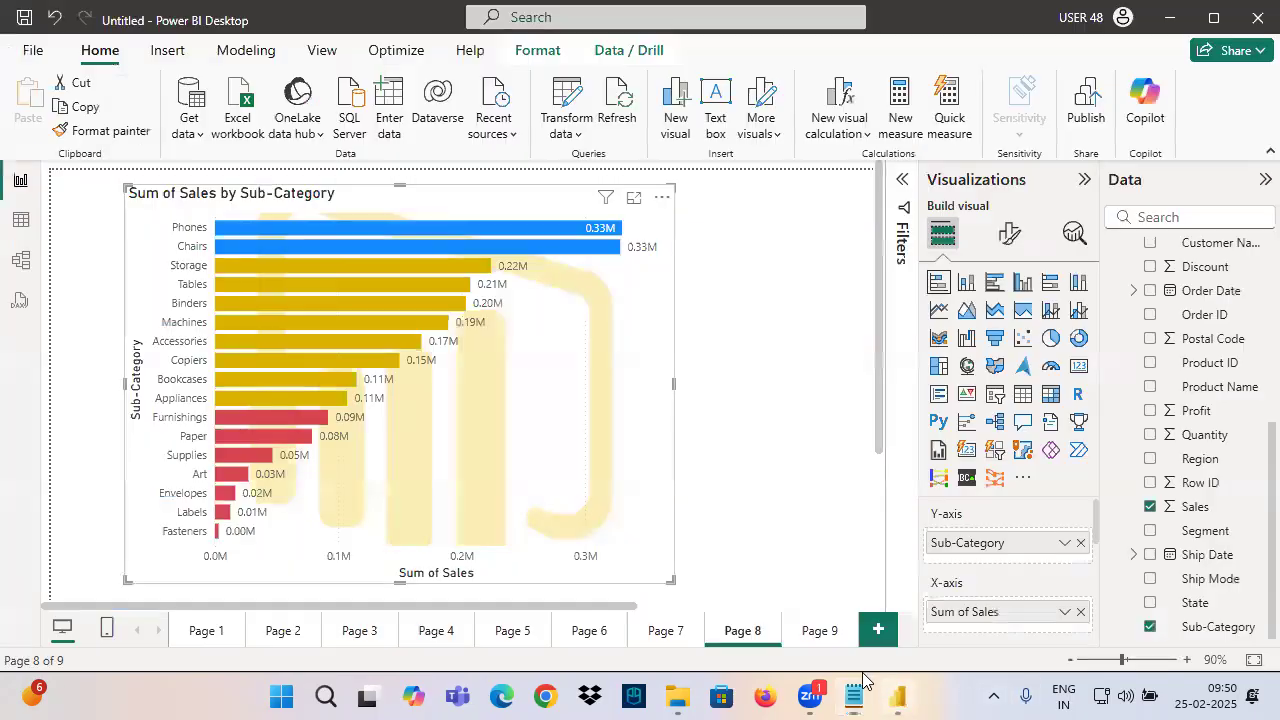
click(800, 636)
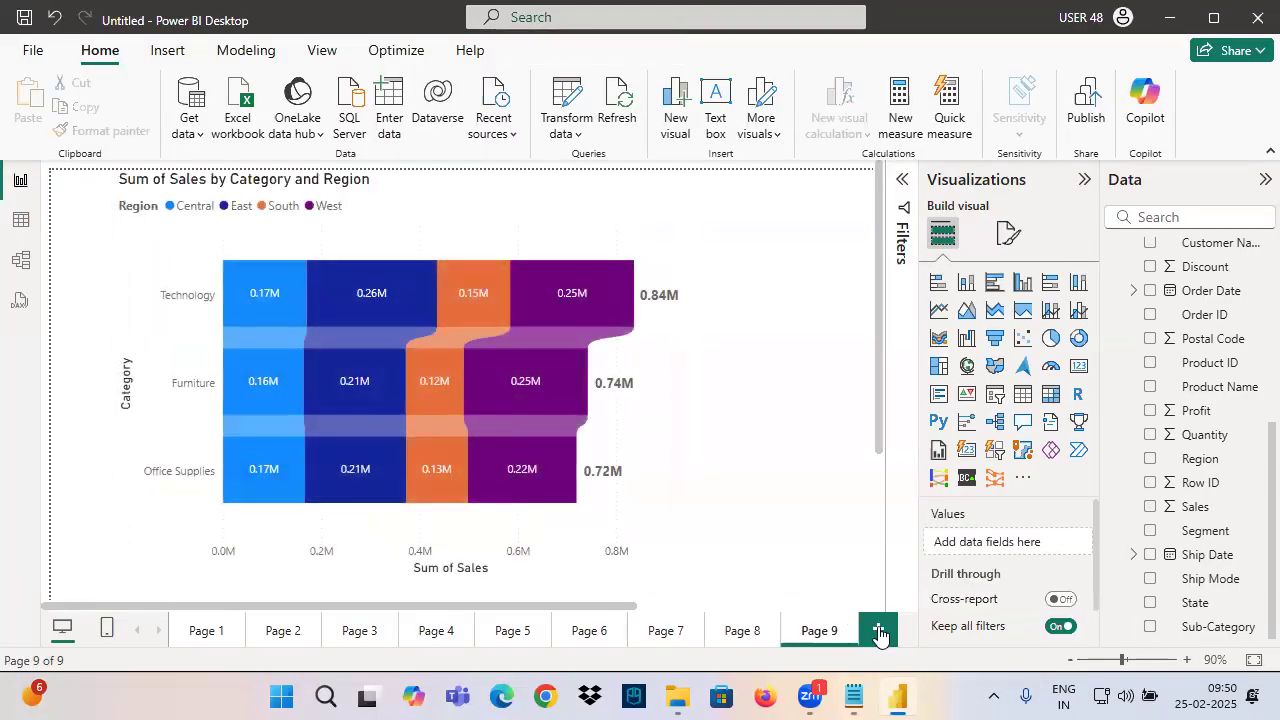
click(879, 633)
click(966, 282)
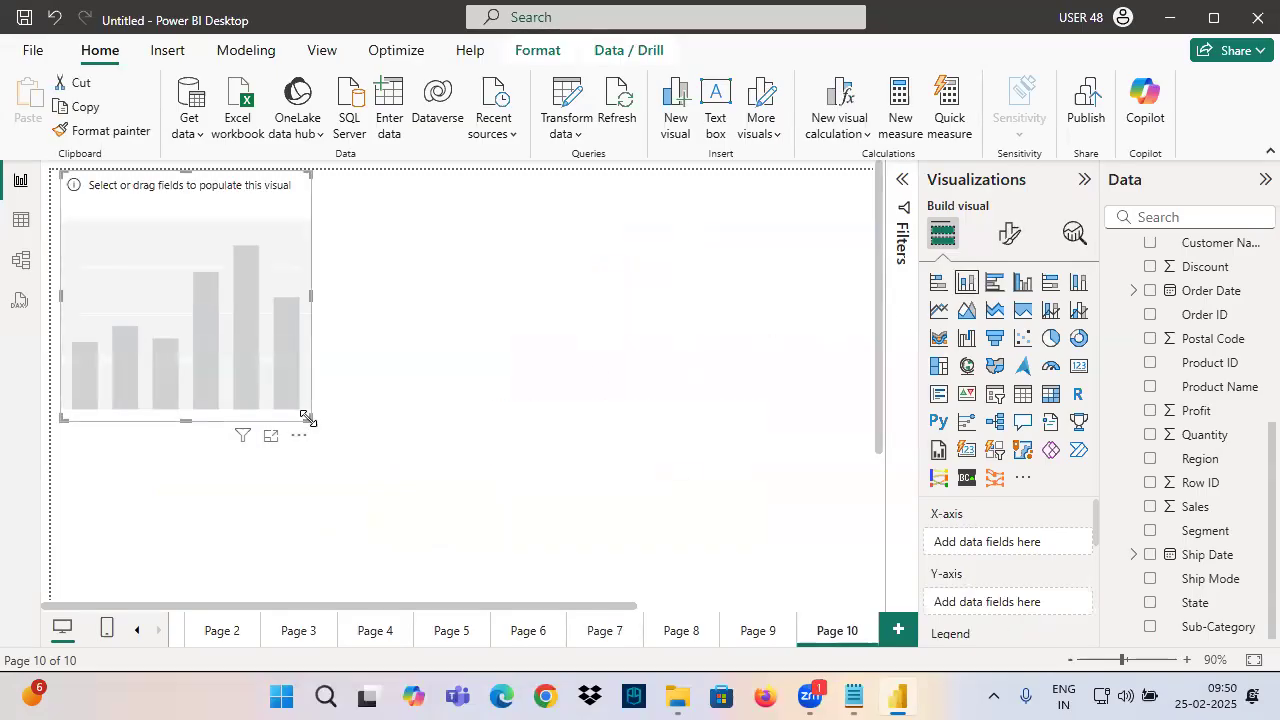
drag(307, 418, 623, 400)
drag(453, 294, 494, 314)
drag(680, 437, 555, 415)
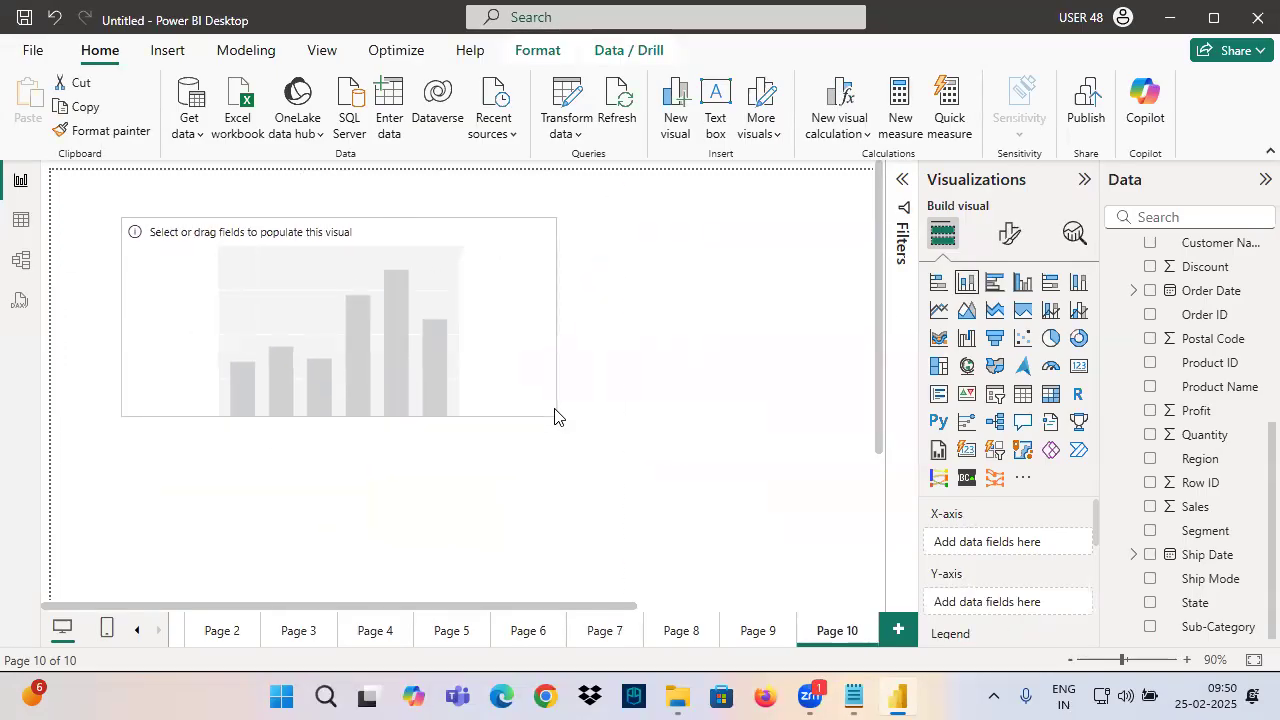
Switch to Notepad and write below the Stacked Column Chart heading that a Column Chart is used whenever negative values are needed
click(855, 697)
click(89, 452)
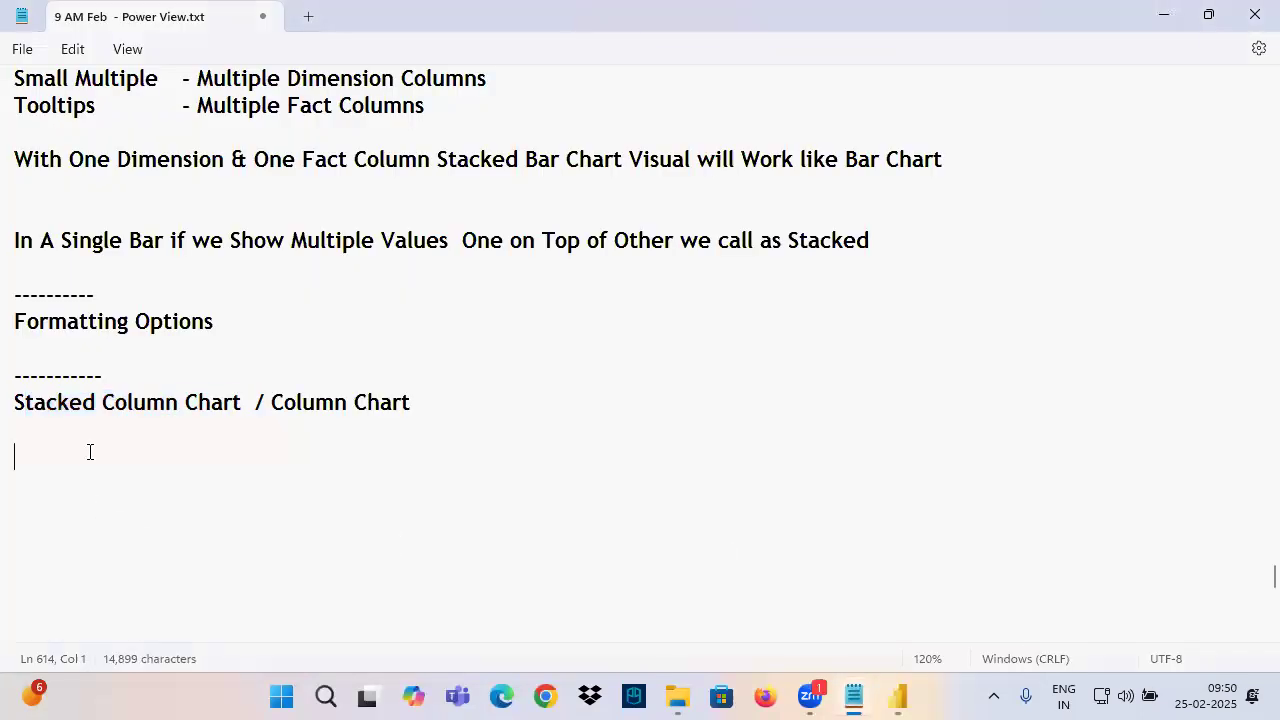
text(When ever)
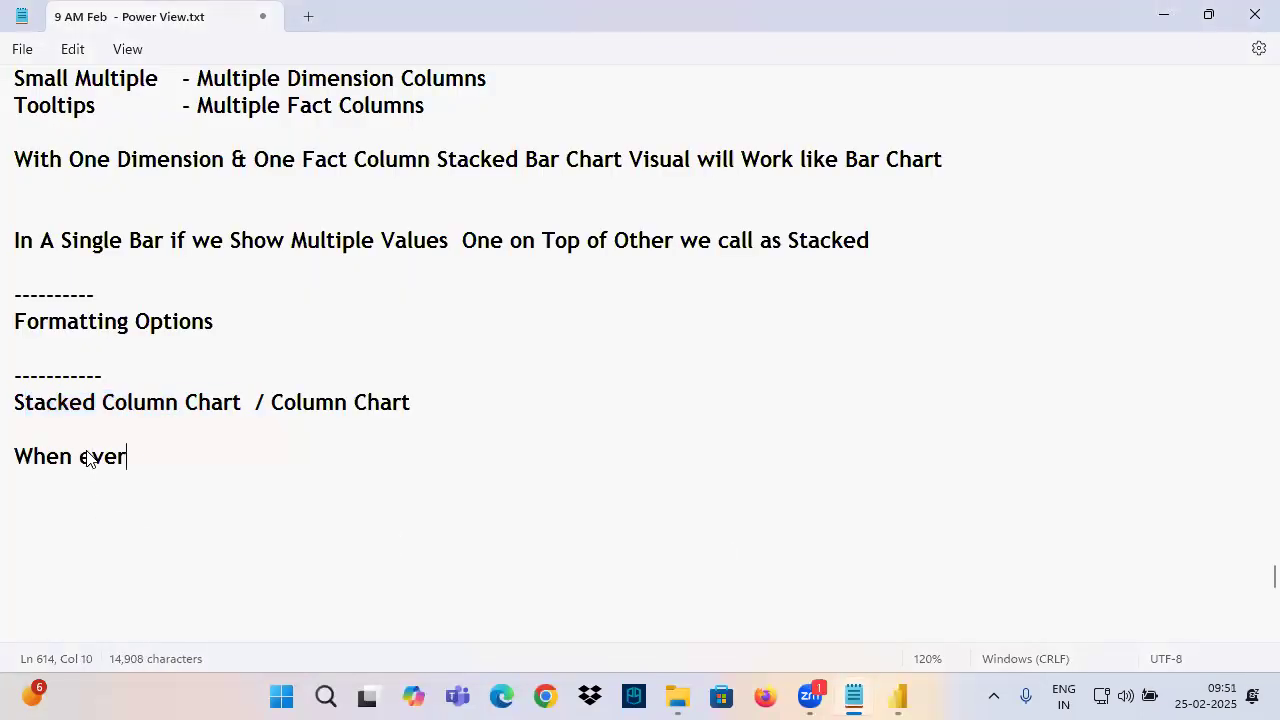
text( we meed)
key(BackSpace)
key(BackSpace)
key(BackSpace)
key(BackSpace)
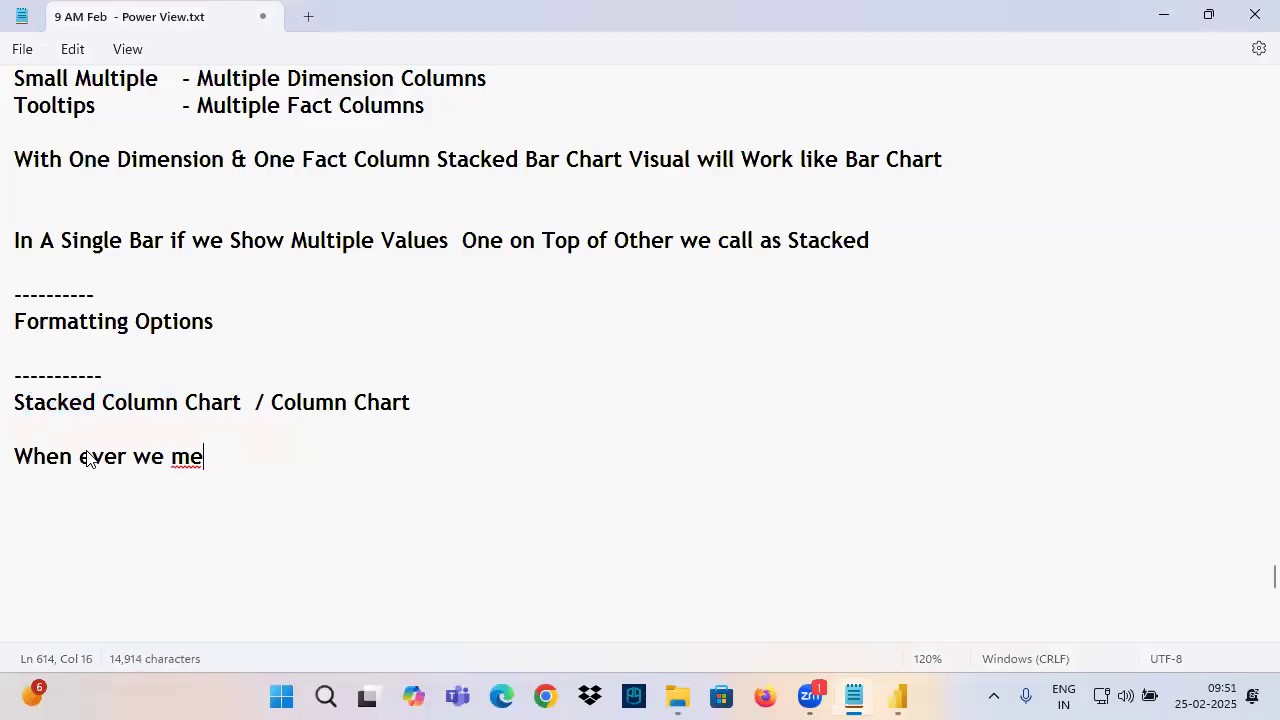
text(Need to Nega)
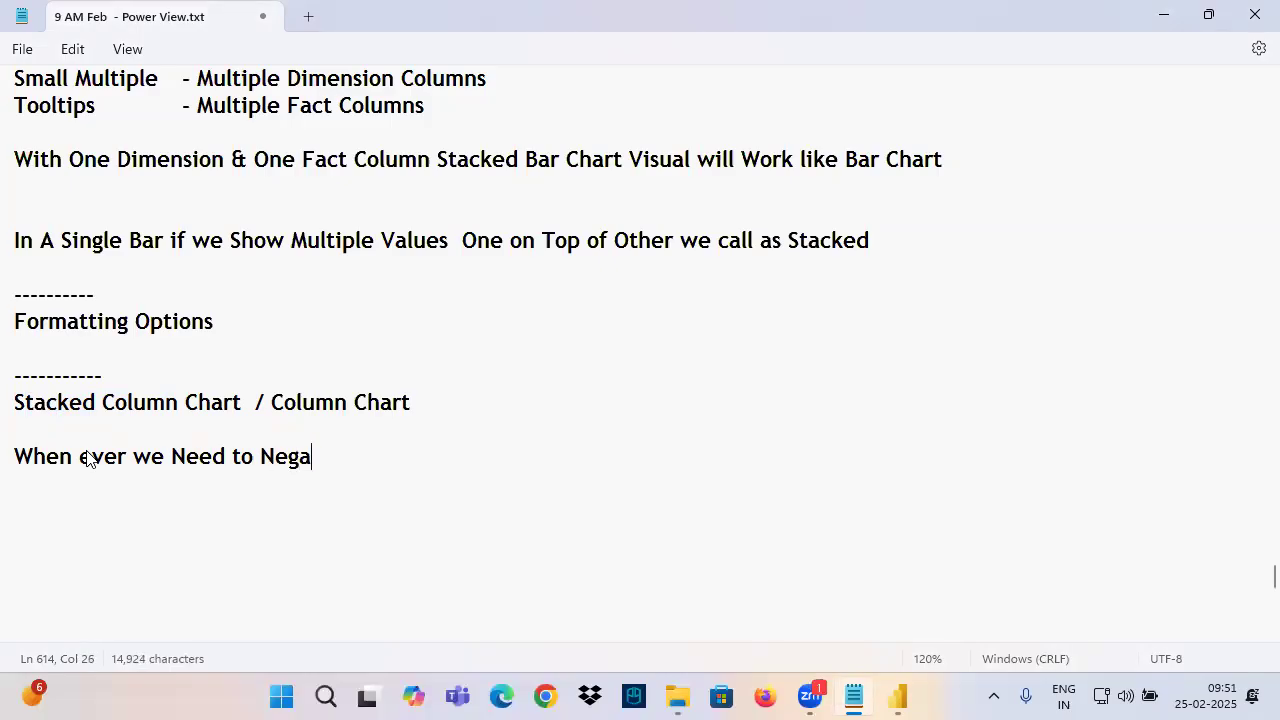
text(tive Val)
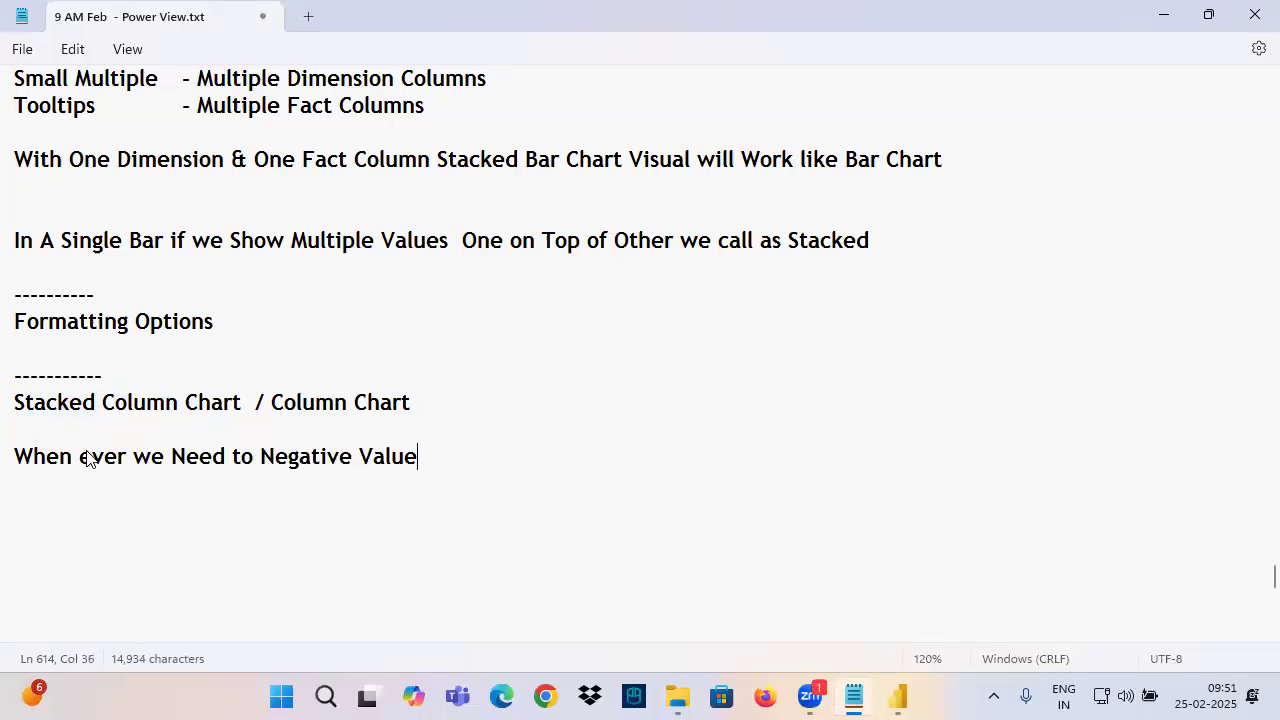
text(ues then)
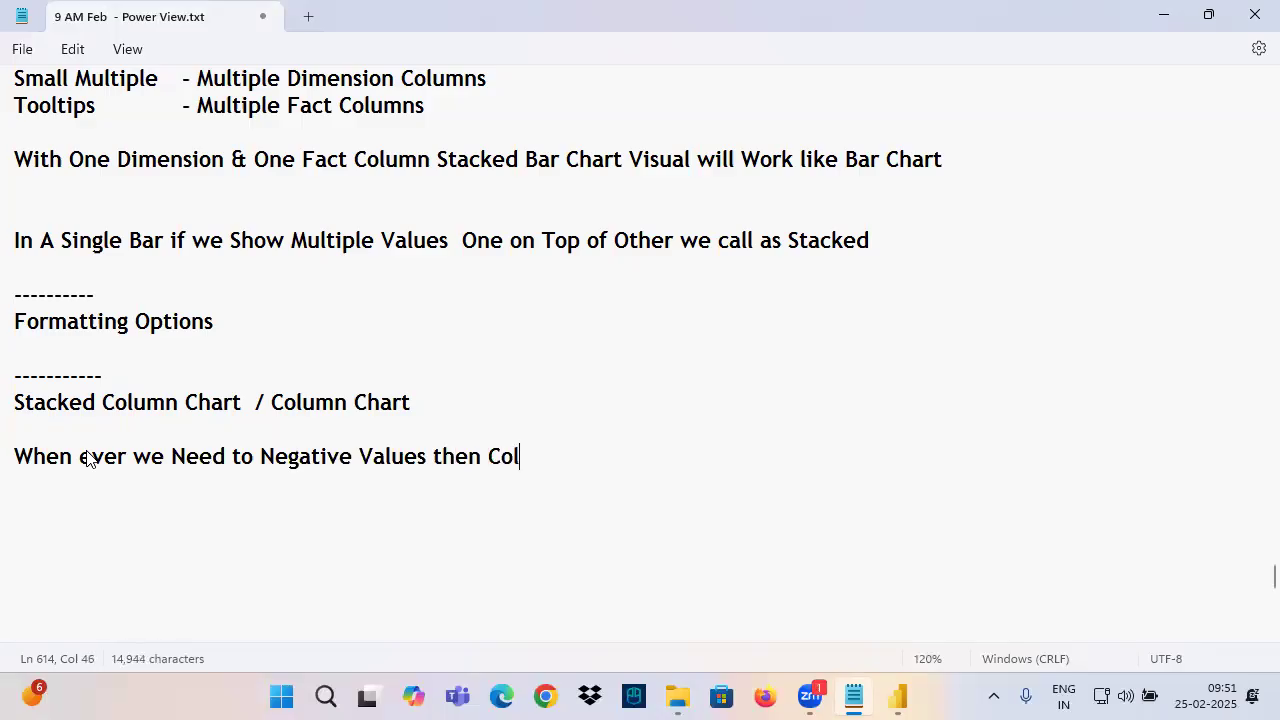
text( Cwe will)
text(e Column Chart)
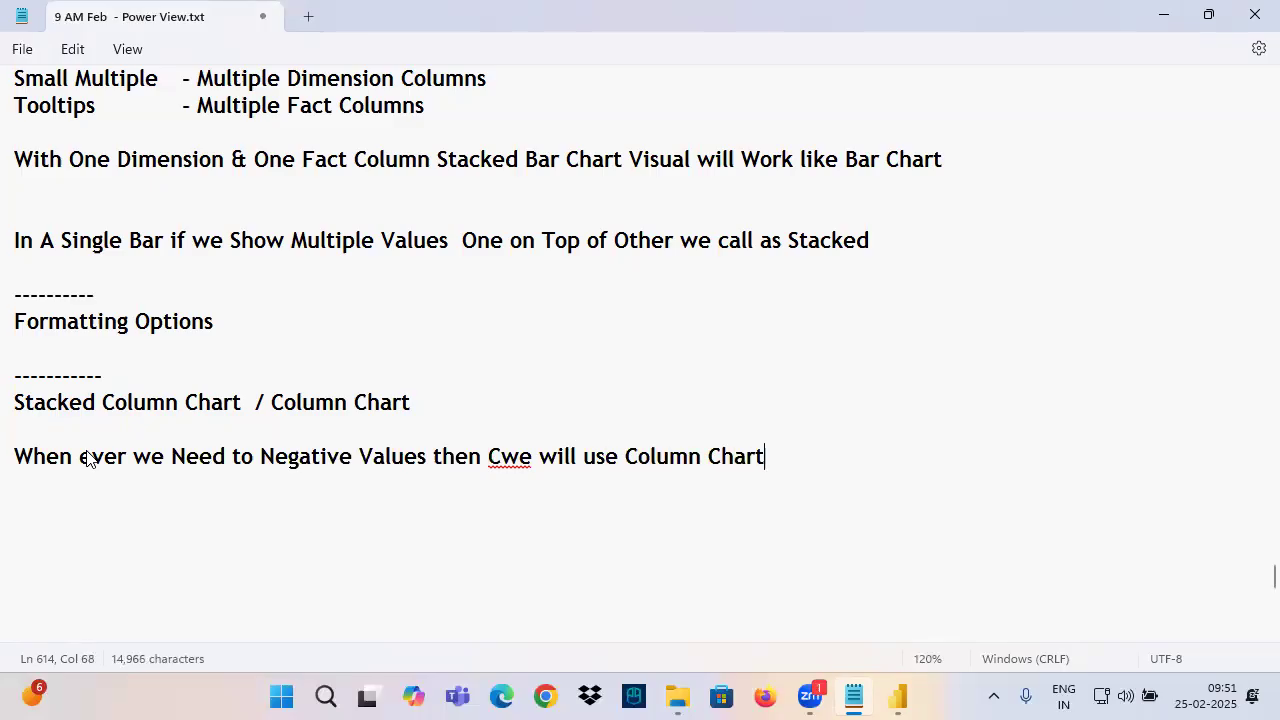
Correct "Cwe" to "We" and insert "Show" before "Negative Values" in the column chart note
right_click(503, 460)
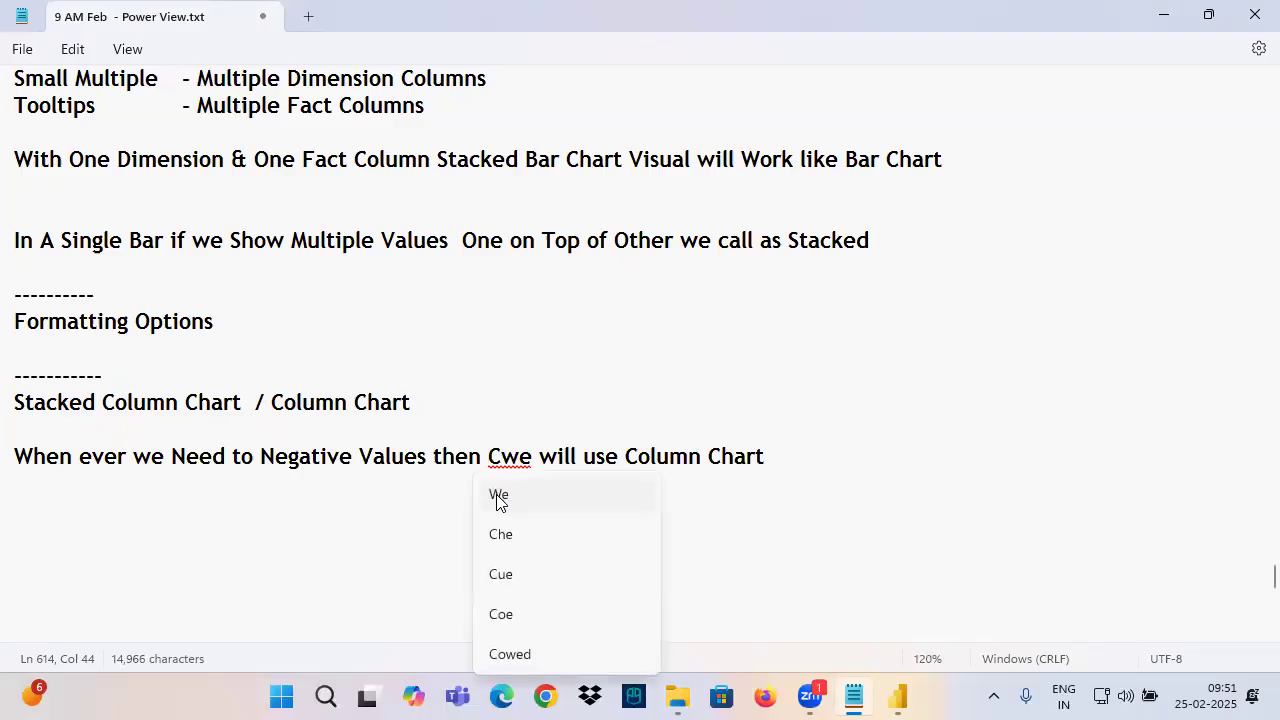
click(494, 494)
drag(163, 460, 366, 466)
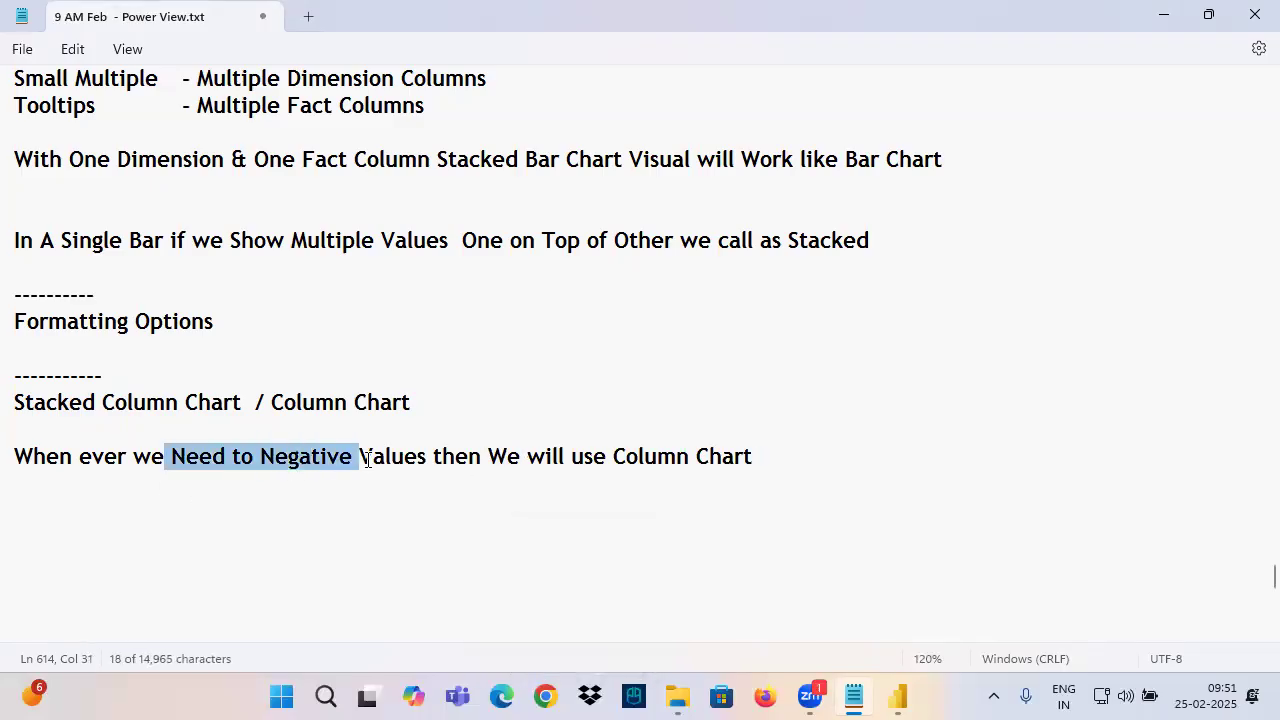
click(254, 463)
text(Show)
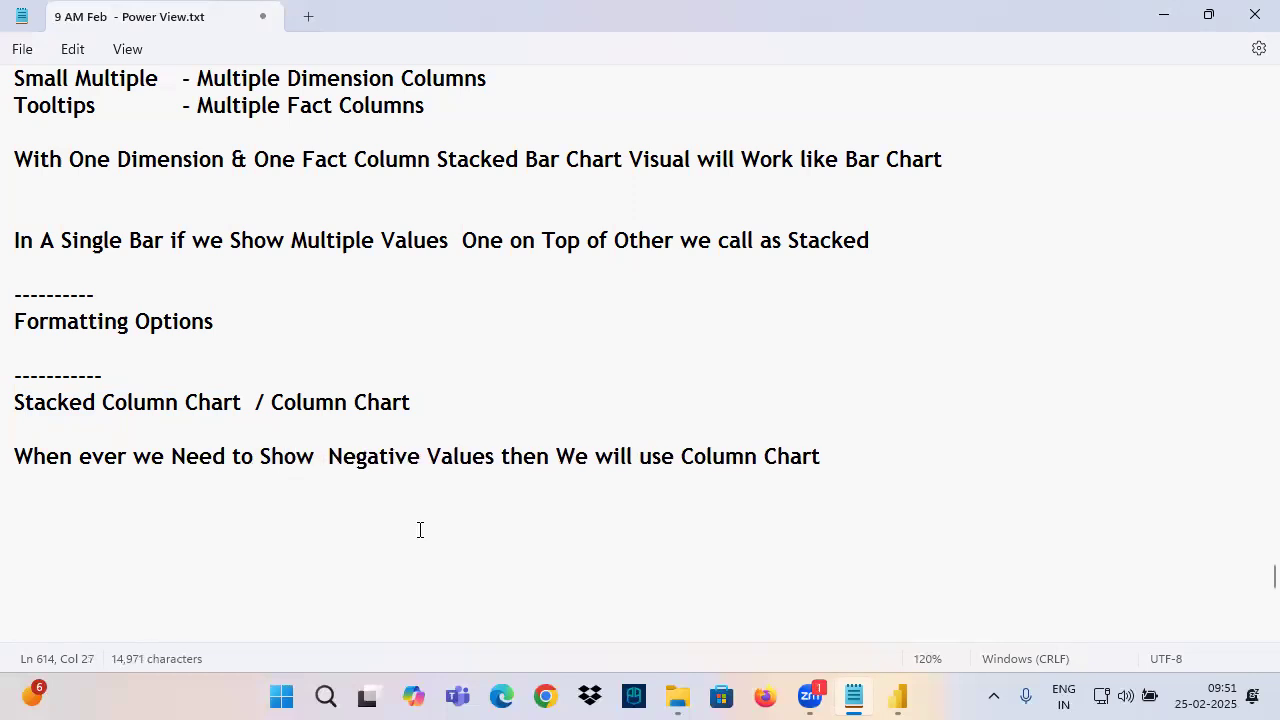
Switch to Power BI, add another report page, and place an enlarged table visual near its upper-left corner
key(alt+Tab)
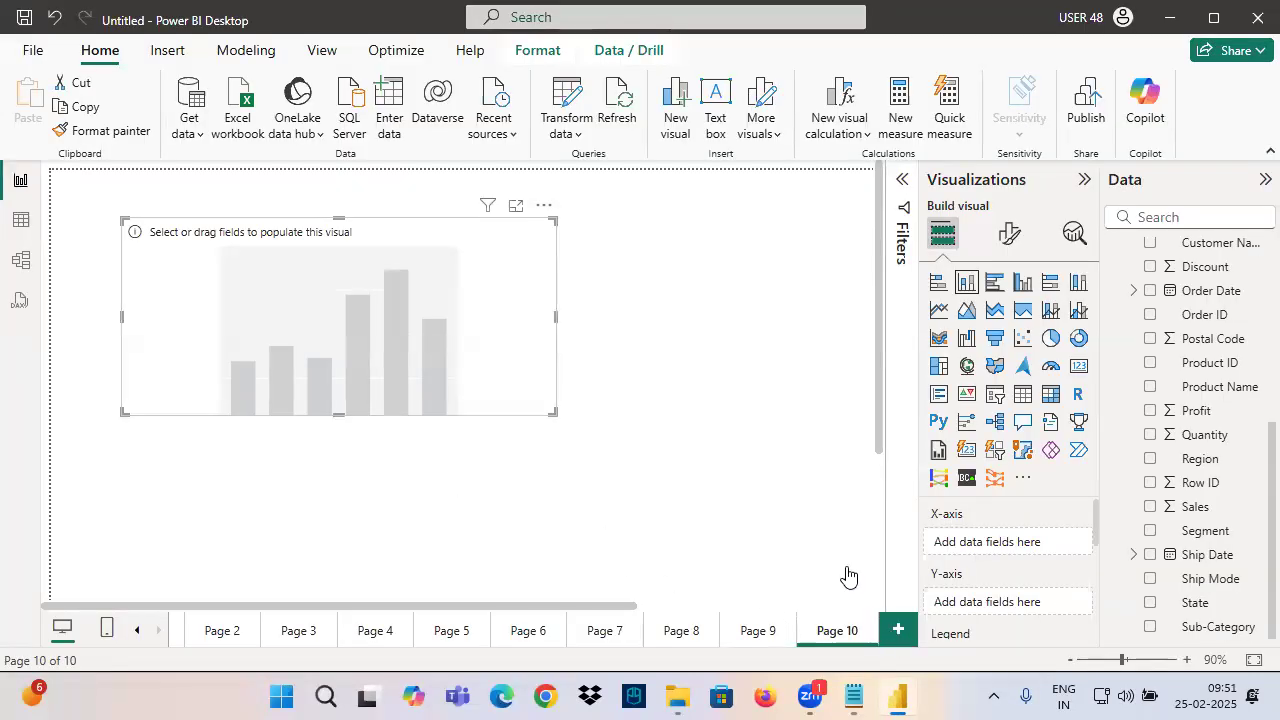
click(898, 629)
click(1022, 393)
drag(300, 375, 512, 524)
drag(263, 320, 105, 188)
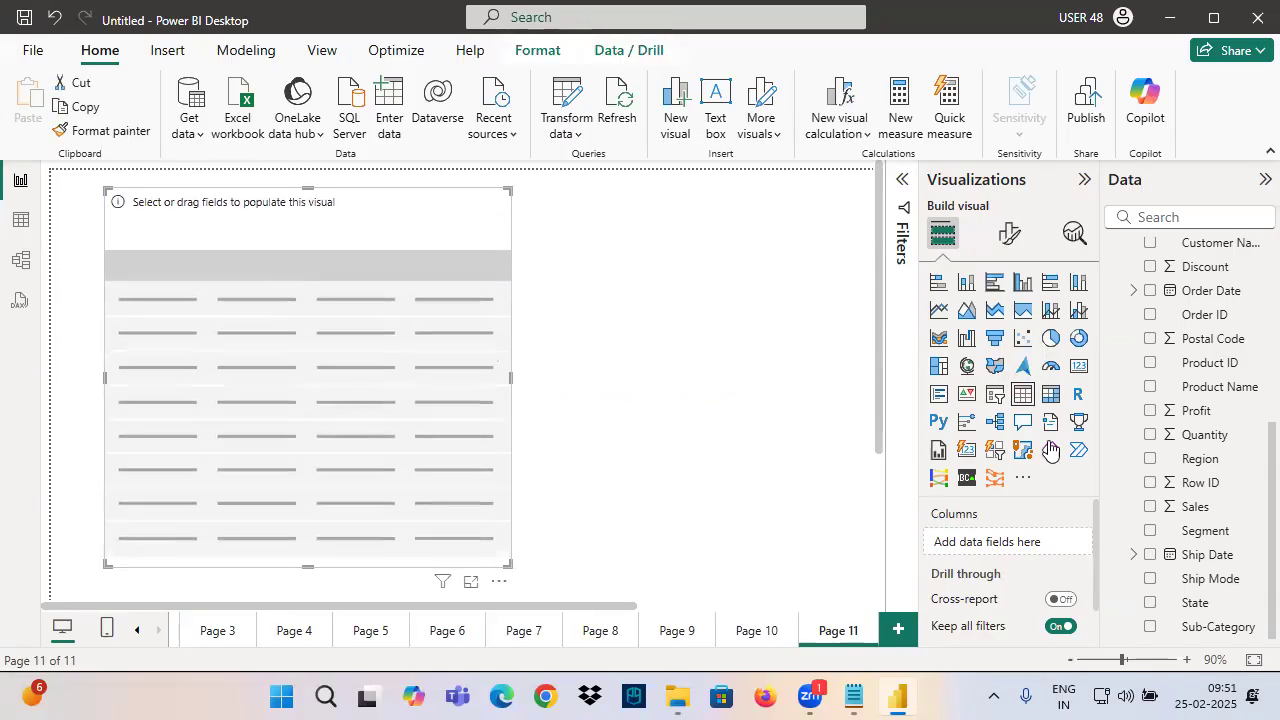
Add Sub-Category and Profit to the table and check the profit values for negatives
drag(1205, 628, 452, 437)
drag(1196, 411, 305, 551)
scroll(305, 551, up, 2)
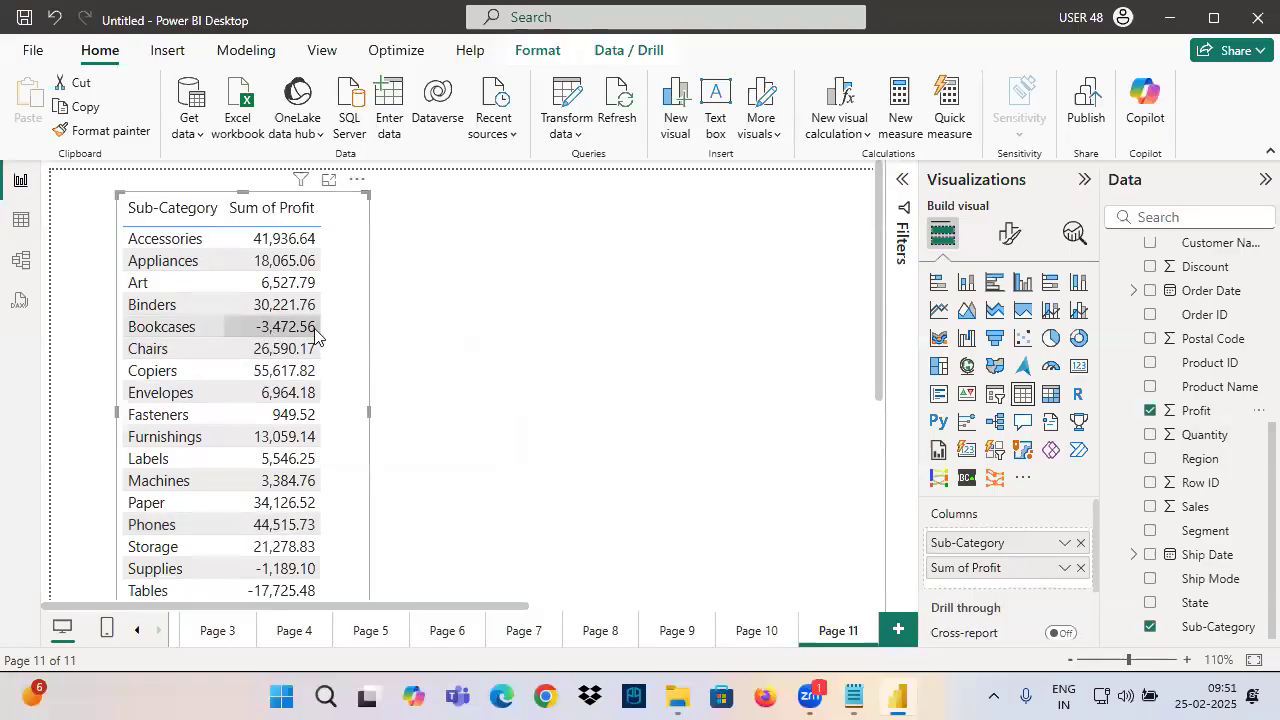
scroll(300, 350, down, 3)
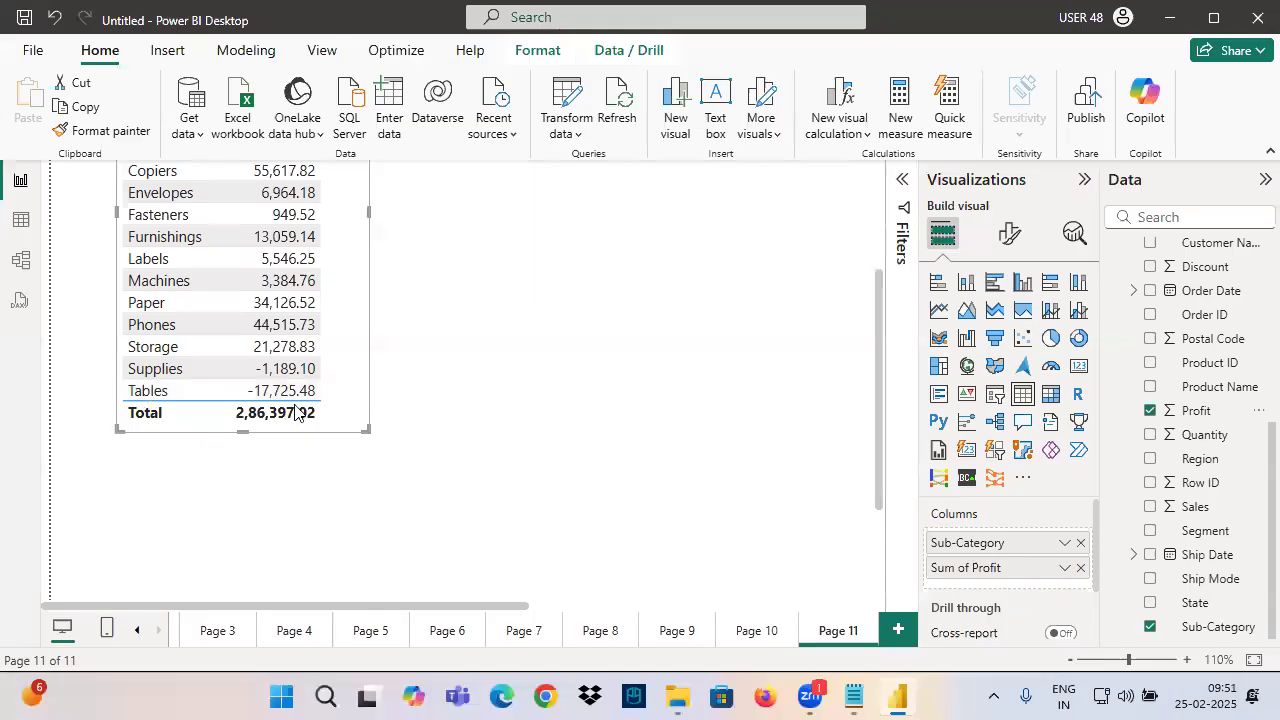
scroll(285, 250, up, 3)
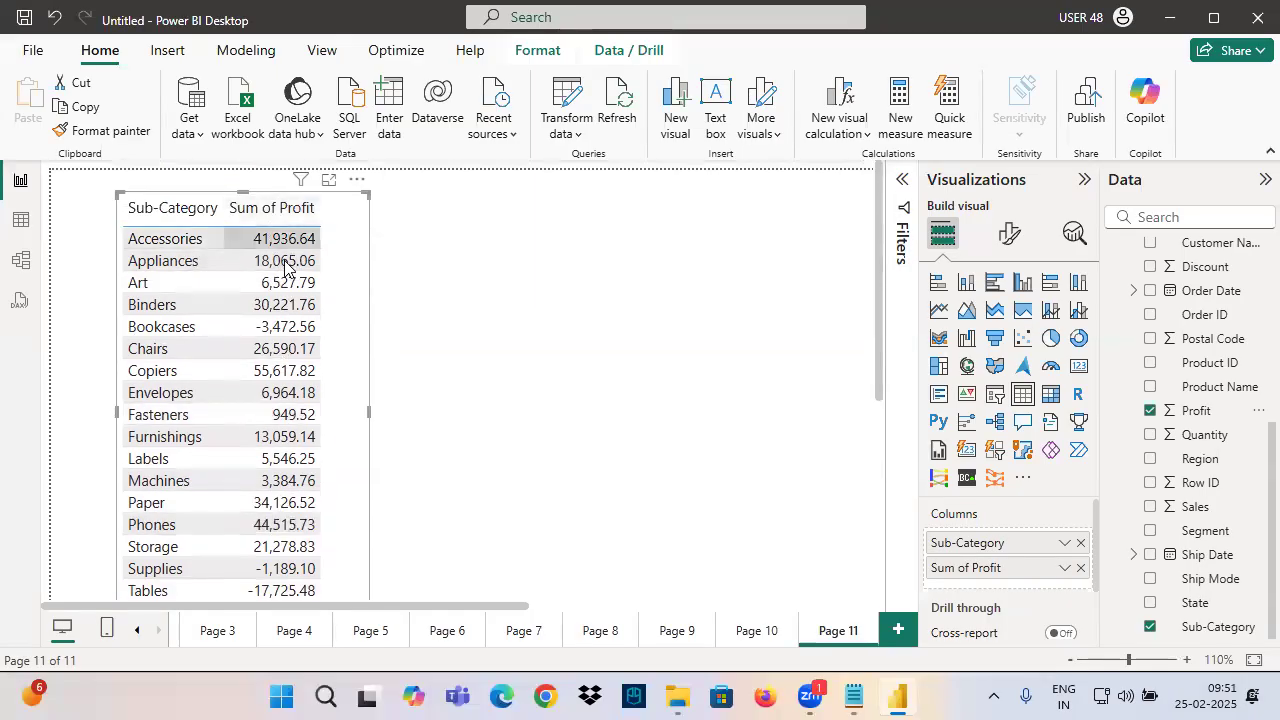
Return to Page 10, move the empty stacked column chart closer to the page's upper-left corner and enlarge it
click(757, 631)
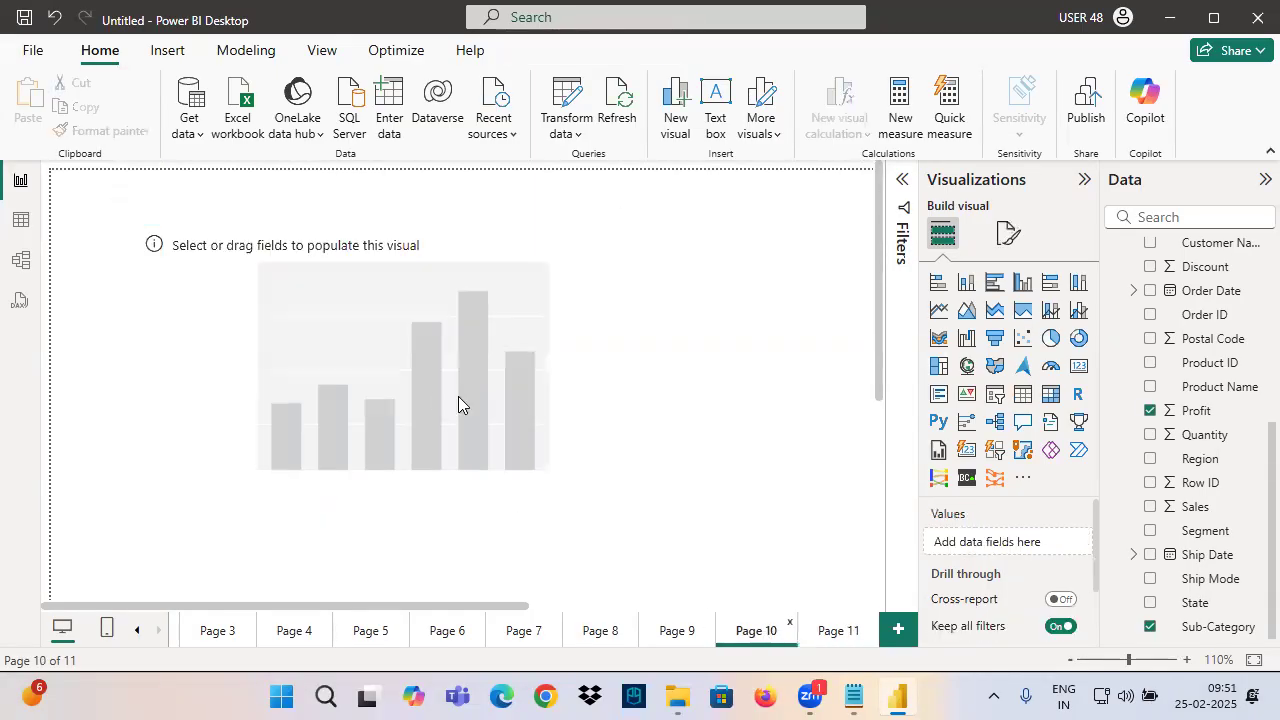
click(591, 423)
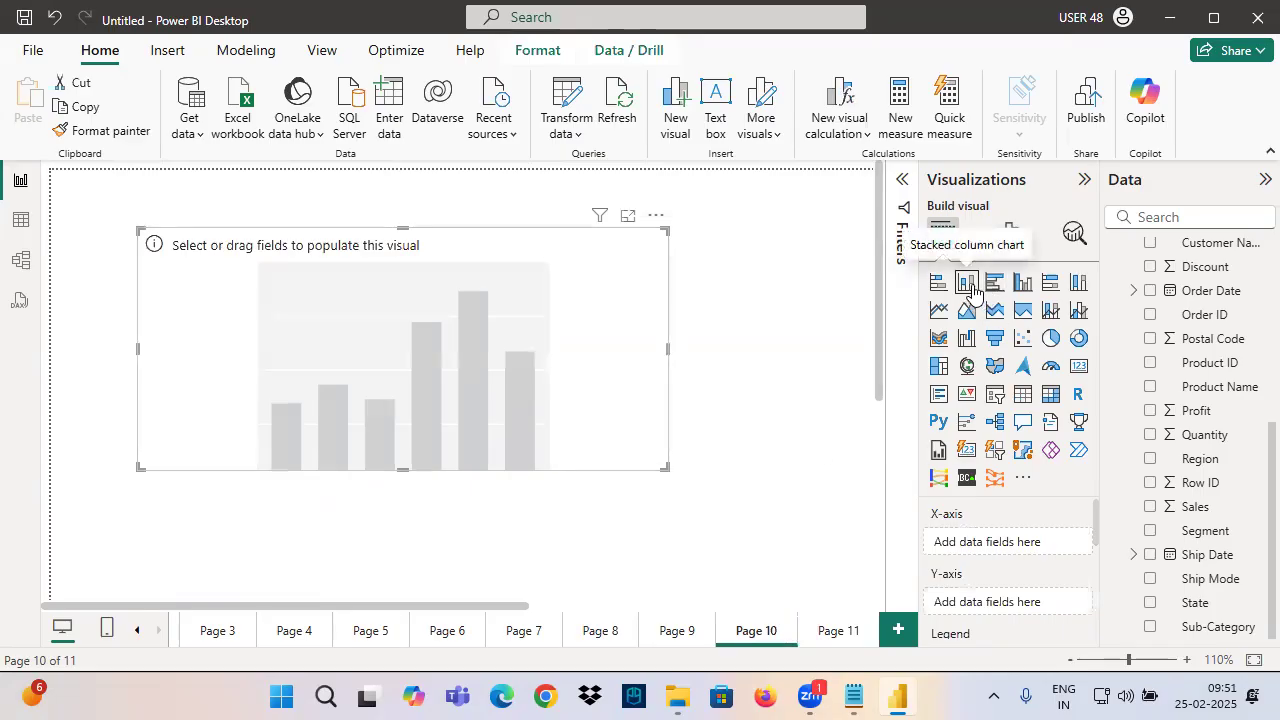
drag(597, 446, 577, 434)
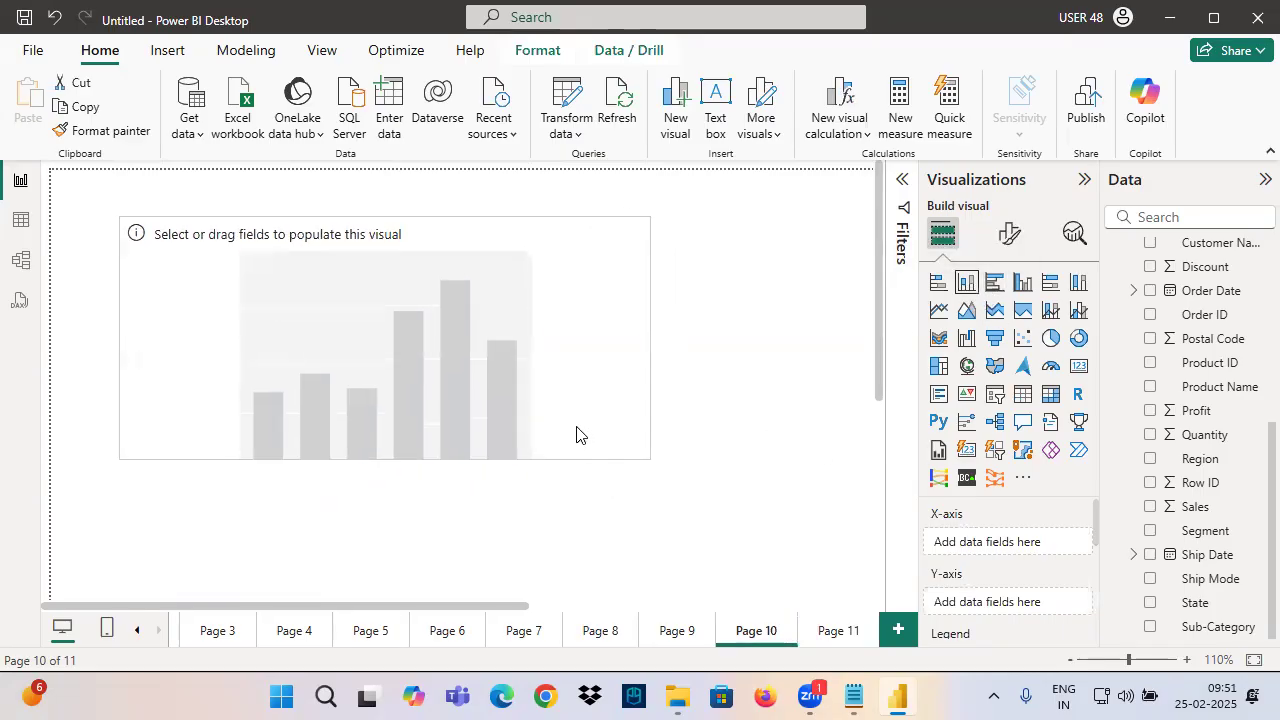
drag(646, 458, 757, 487)
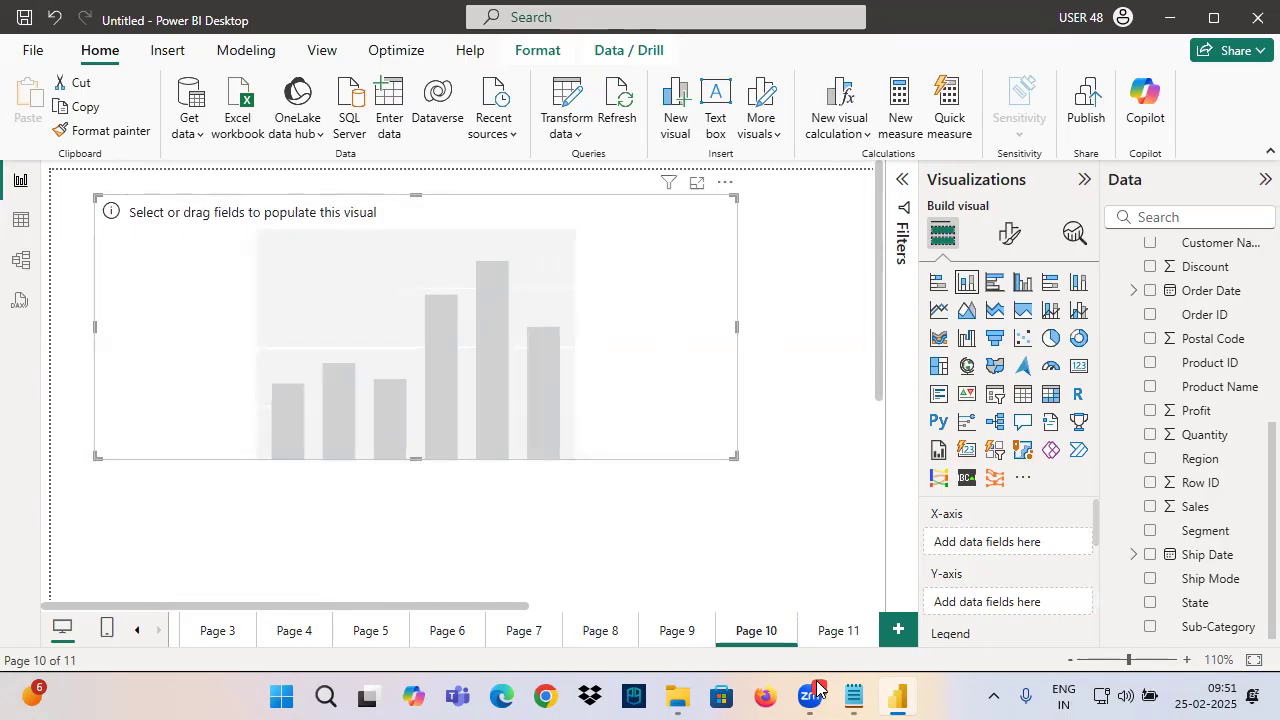
Switch to Notepad and copy the Stacked Bar Chart's Field Wells section, from its heading through the Tooltips line
click(853, 697)
drag(55, 457, 831, 471)
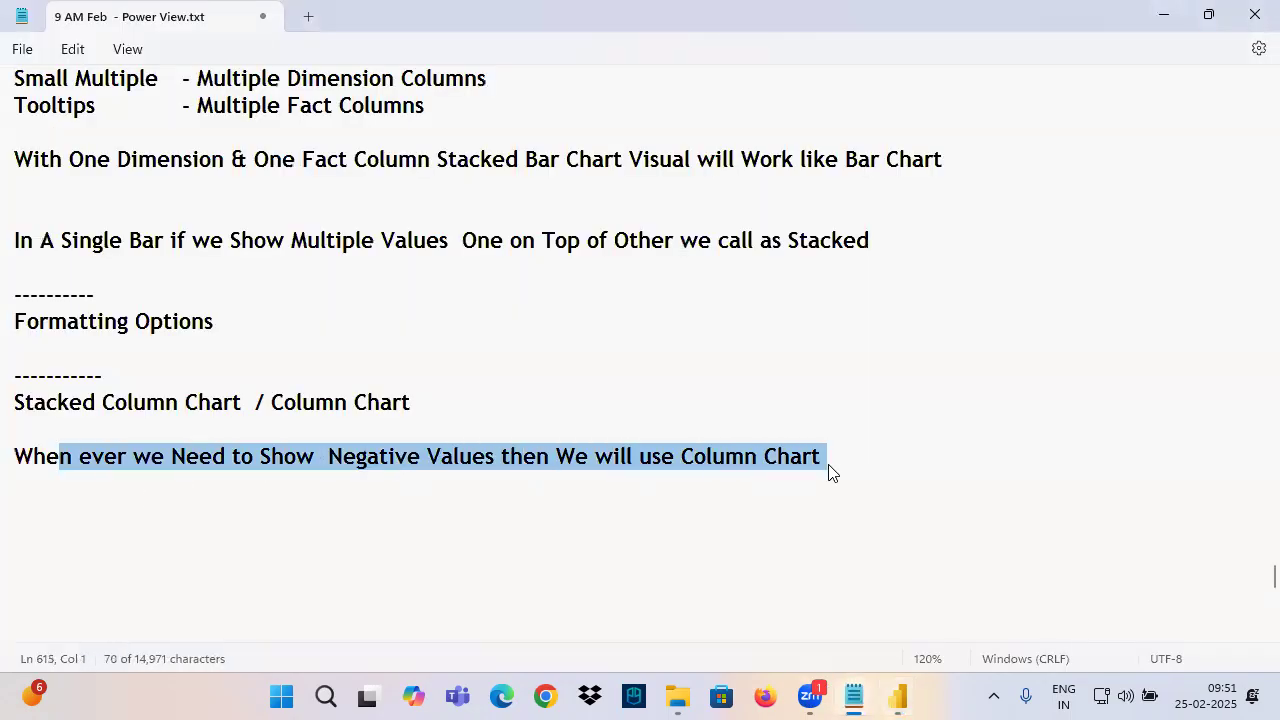
scroll(460, 437, up, 3)
drag(455, 352, 8, 204)
key(ctrl+c)
scroll(160, 470, down, 5)
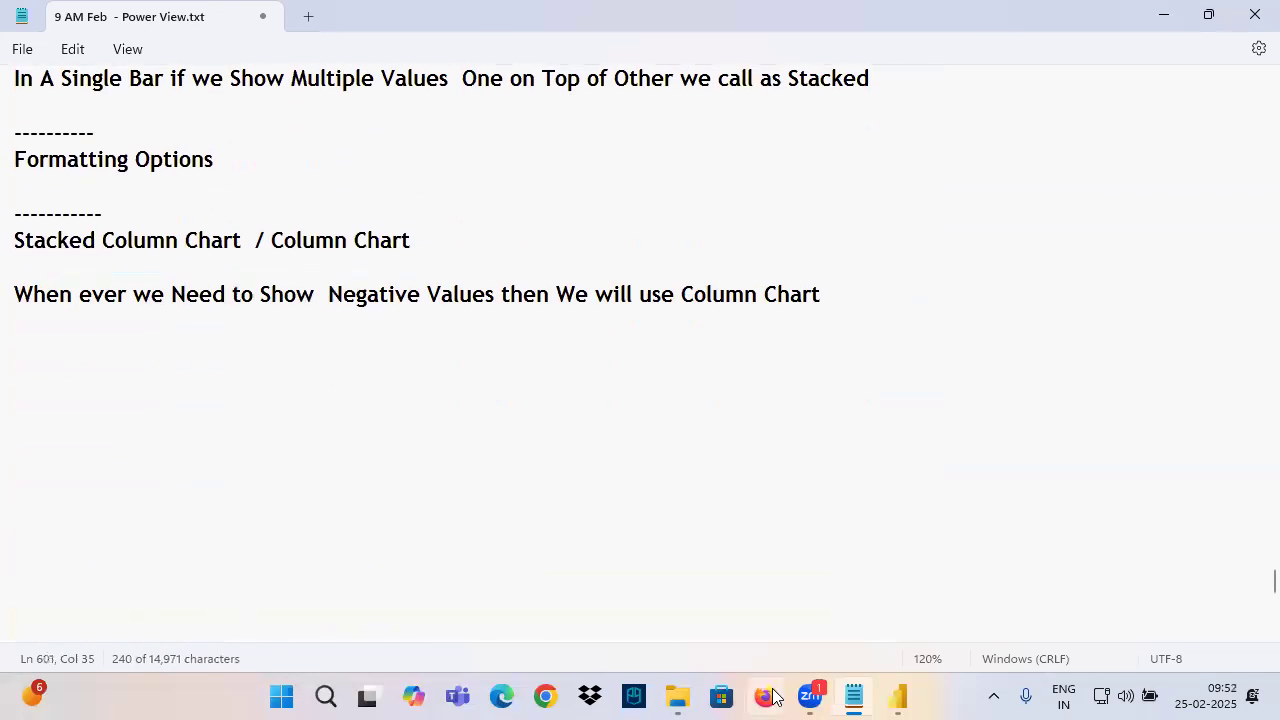
click(897, 697)
drag(897, 268, 1138, 299)
mouse_move(990, 244)
mouse_down()
mouse_move(945, 102)
mouse_move(958, 95)
mouse_move(1026, 136)
mouse_up()
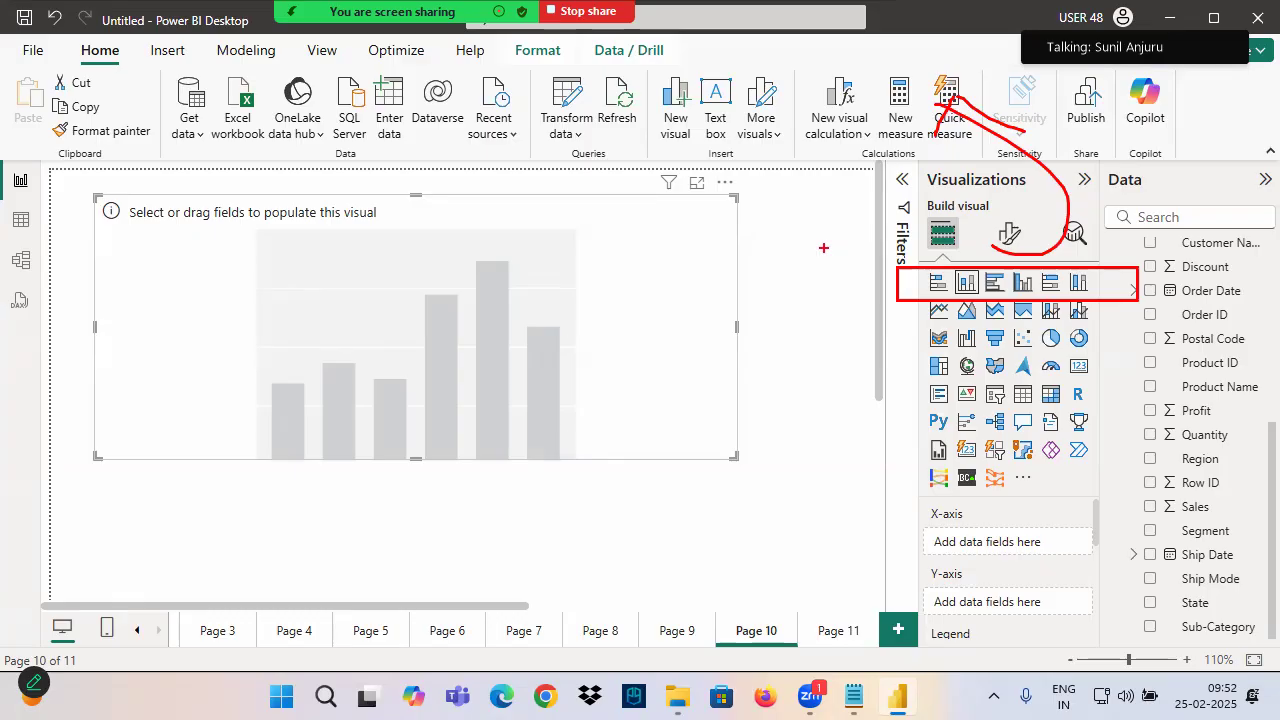
key(Escape)
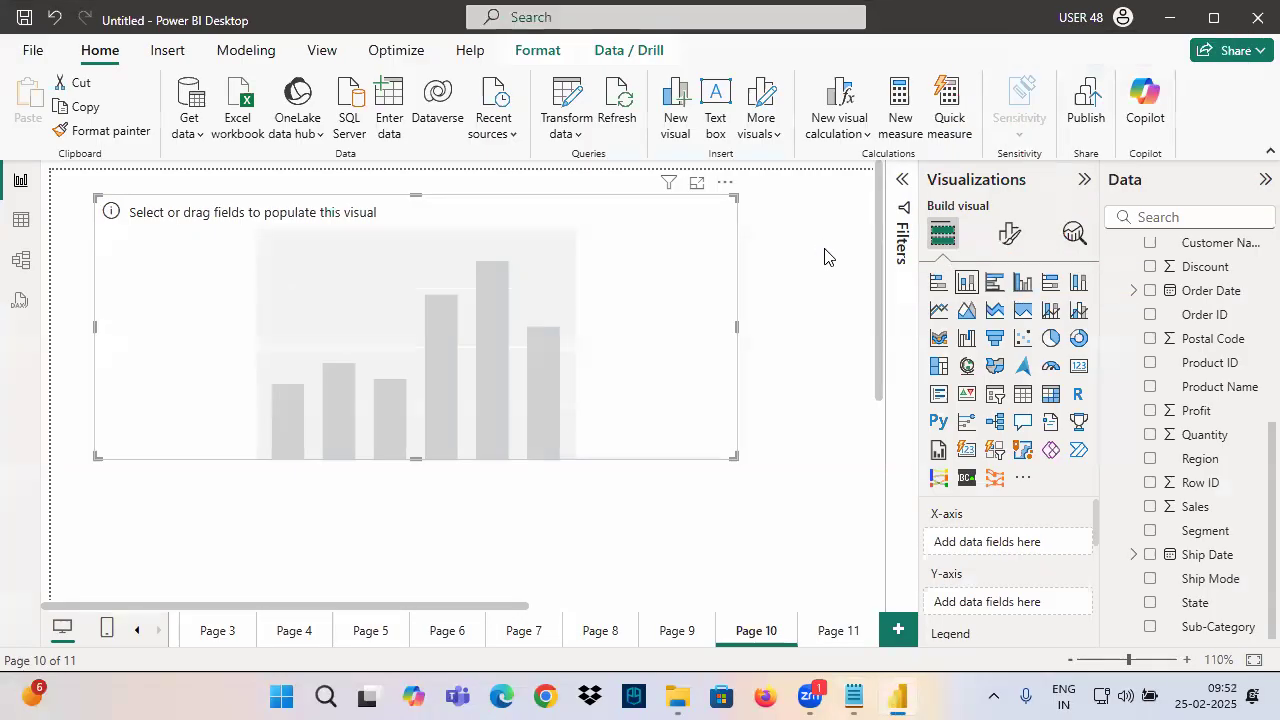
Paste the copied Field Wells section below the negative-values note under Stacked Column Chart in Notepad
click(853, 697)
click(87, 346)
key(ctrl+v)
click(36, 345)
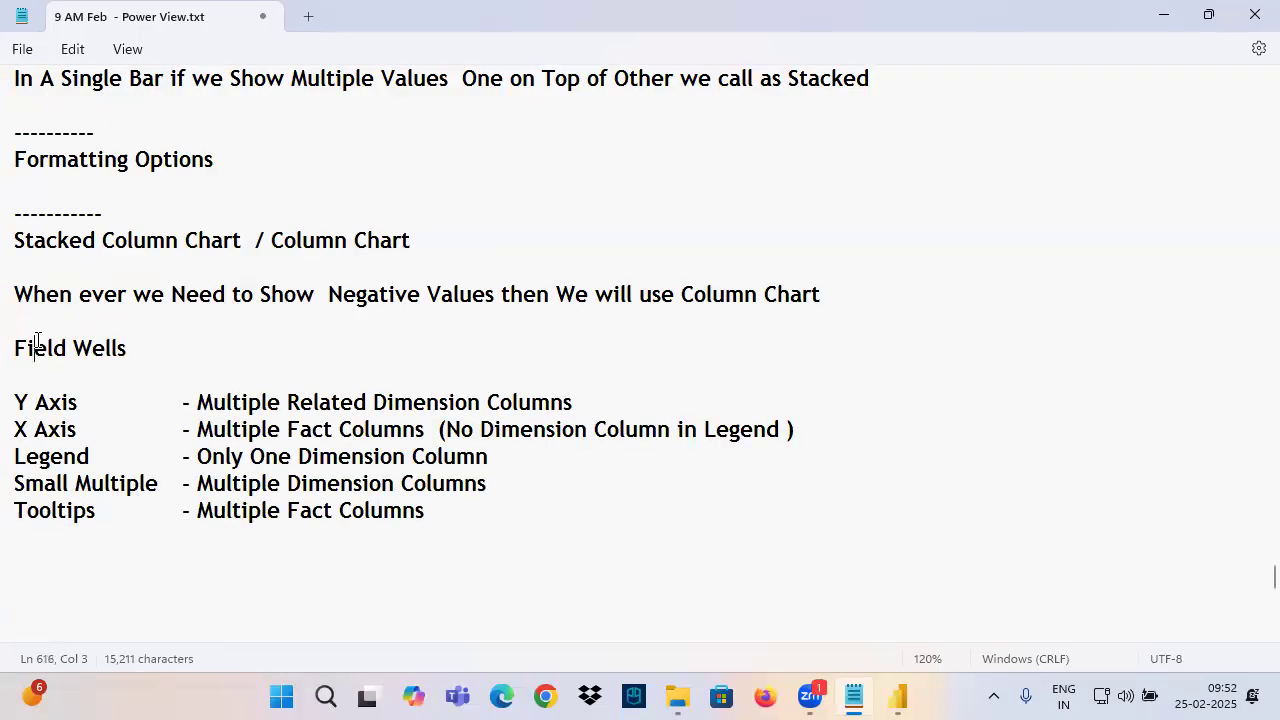
Swap the axis labels in the column chart's Field Wells so X Axis takes the dimension columns and Y Axis the fact columns
drag(22, 400, 89, 413)
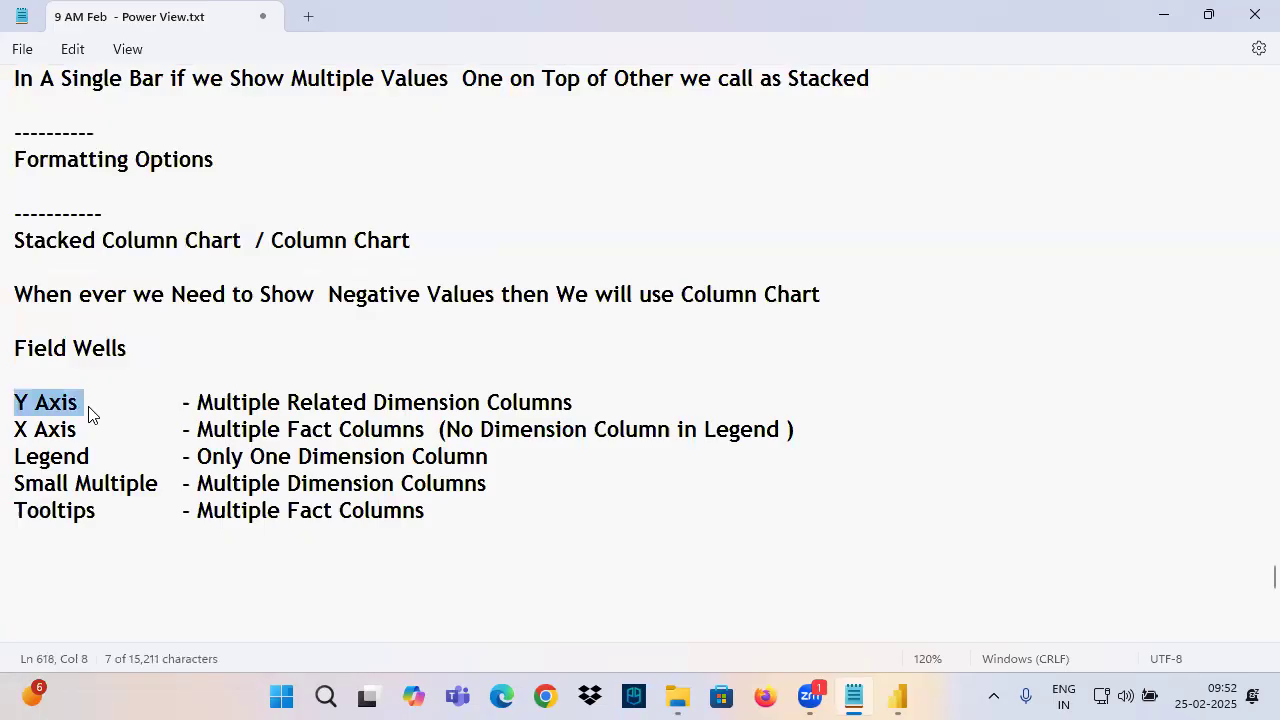
drag(17, 438, 84, 440)
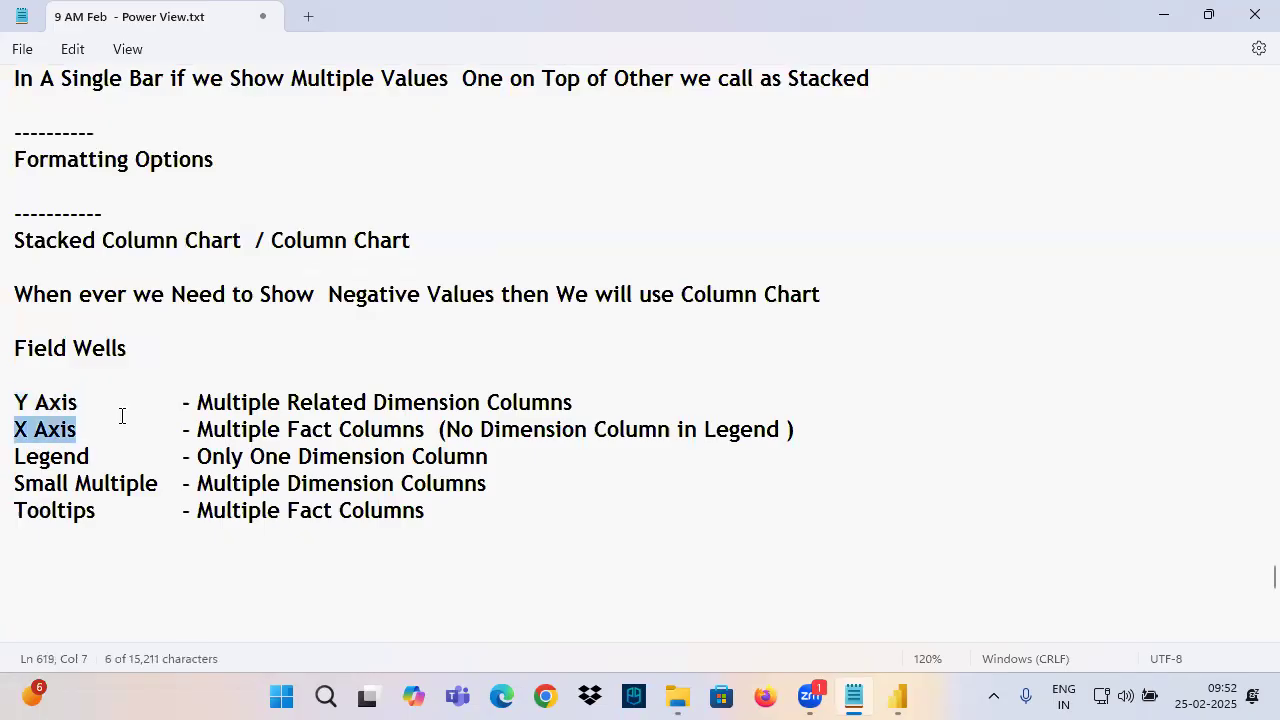
drag(283, 248, 368, 290)
drag(26, 402, 28, 428)
text(X)
text(Y)
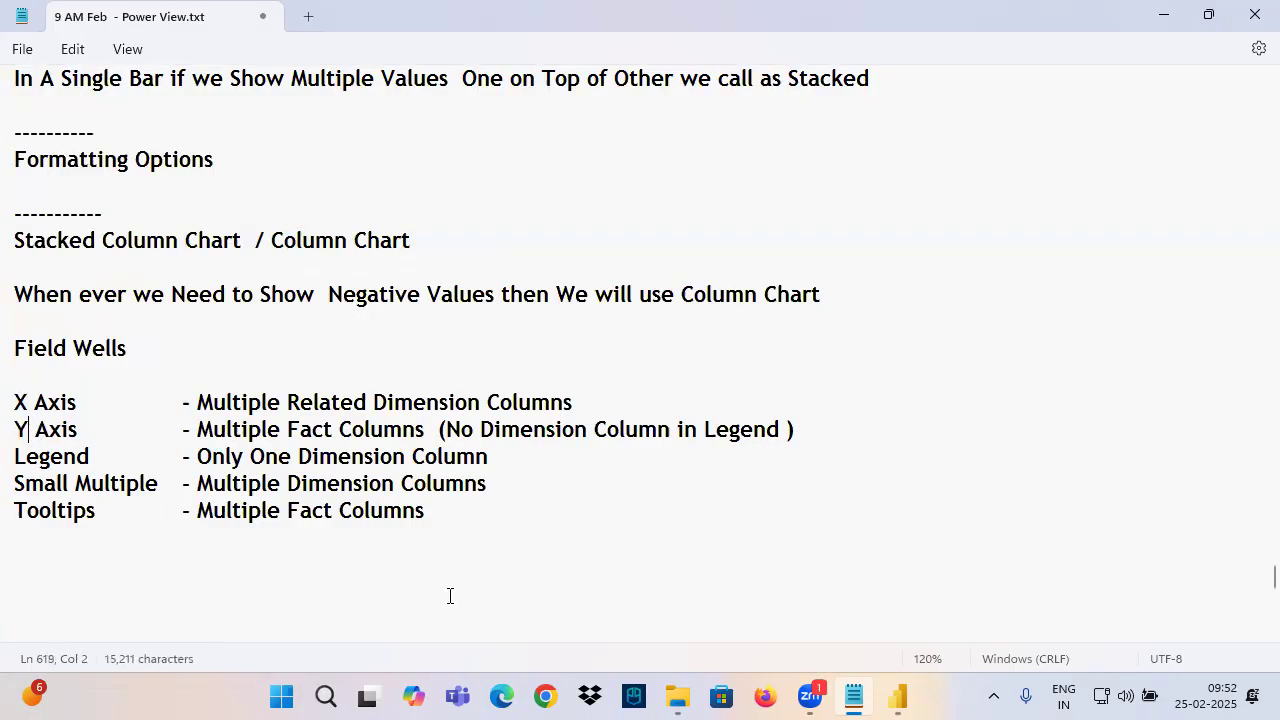
Switch to Power BI and examine the empty stacked column chart's horizontal and vertical axes
click(886, 697)
mouse_move(88, 193)
mouse_down()
mouse_move(657, 469)
mouse_move(743, 477)
mouse_move(124, 457)
mouse_up()
drag(792, 478, 683, 539)
drag(718, 460, 822, 572)
drag(96, 200, 95, 480)
drag(72, 134, 126, 176)
drag(140, 126, 106, 248)
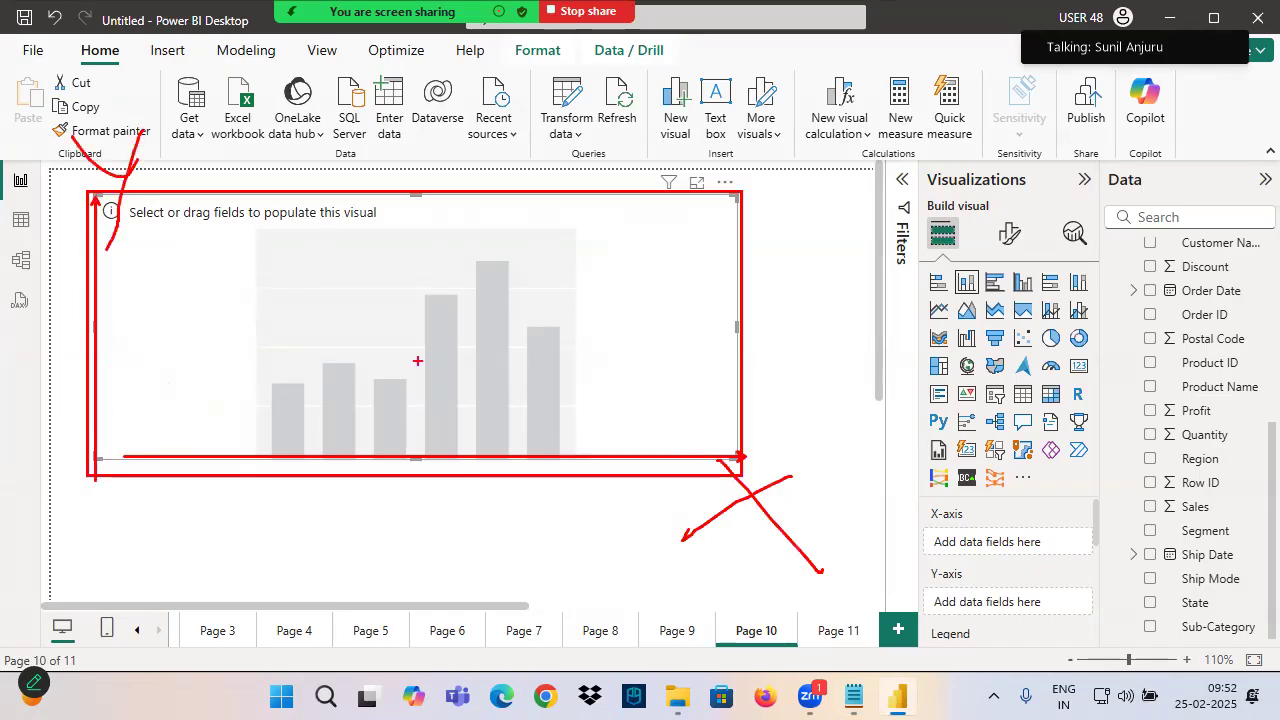
mouse_move(98, 198)
mouse_down()
mouse_move(584, 432)
mouse_move(718, 460)
mouse_up()
drag(413, 455, 788, 462)
drag(698, 410, 686, 494)
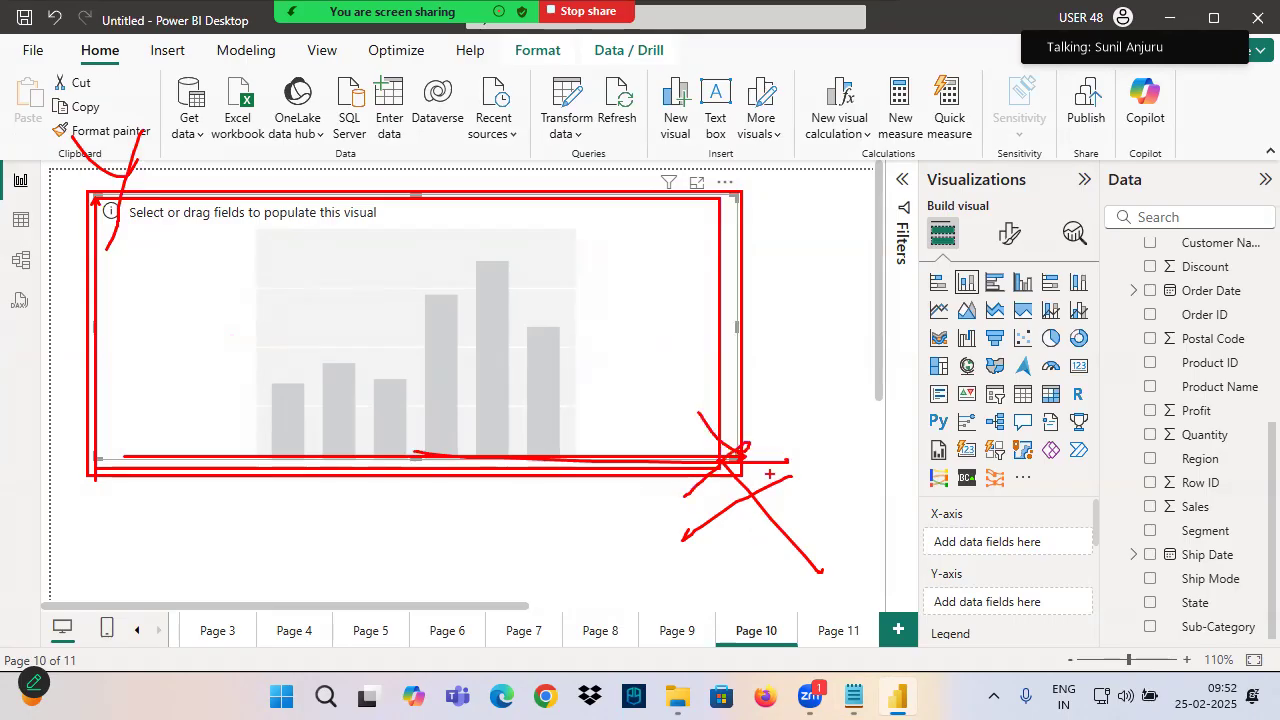
drag(780, 442, 786, 480)
mouse_move(168, 168)
mouse_down()
mouse_move(324, 108)
mouse_move(306, 178)
mouse_up()
drag(215, 212, 450, 170)
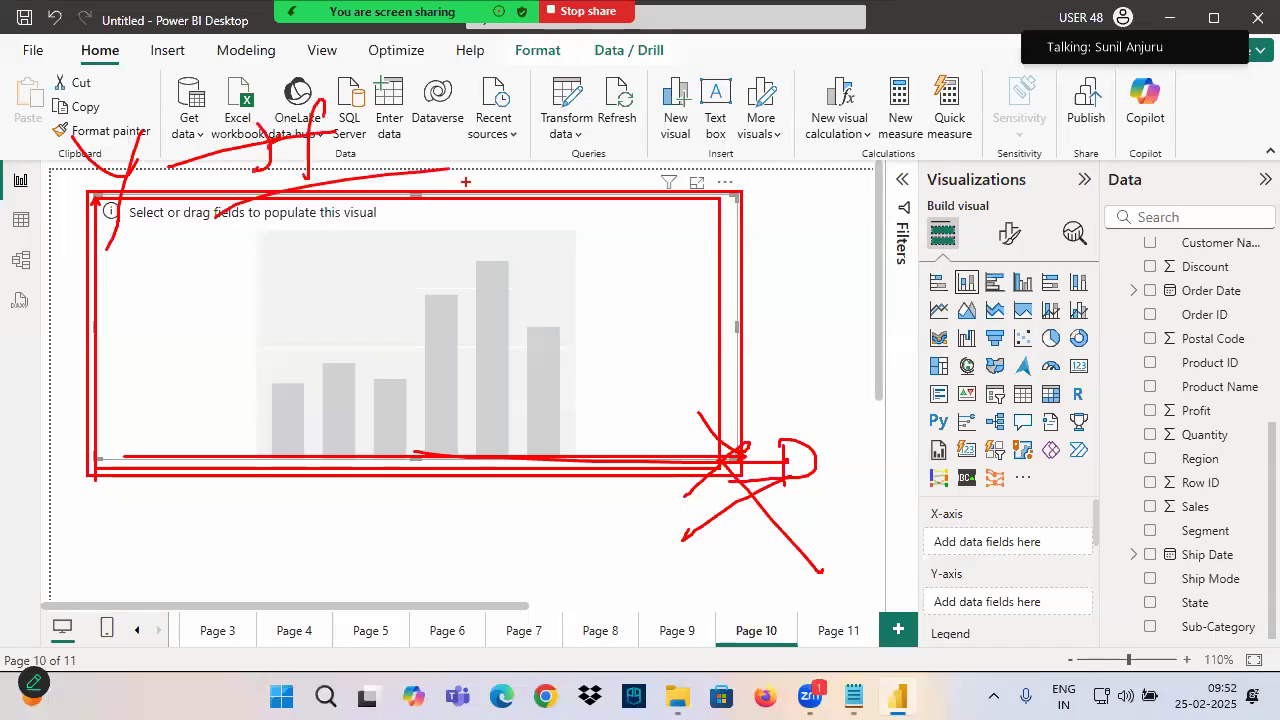
Switch to Notepad and compare which axis takes the dimension columns in the column chart and bar chart Field Wells
click(853, 697)
triple_click(23, 404)
drag(230, 405, 572, 410)
scroll(238, 340, up, 3)
scroll(238, 340, up, 2)
drag(20, 241, 92, 252)
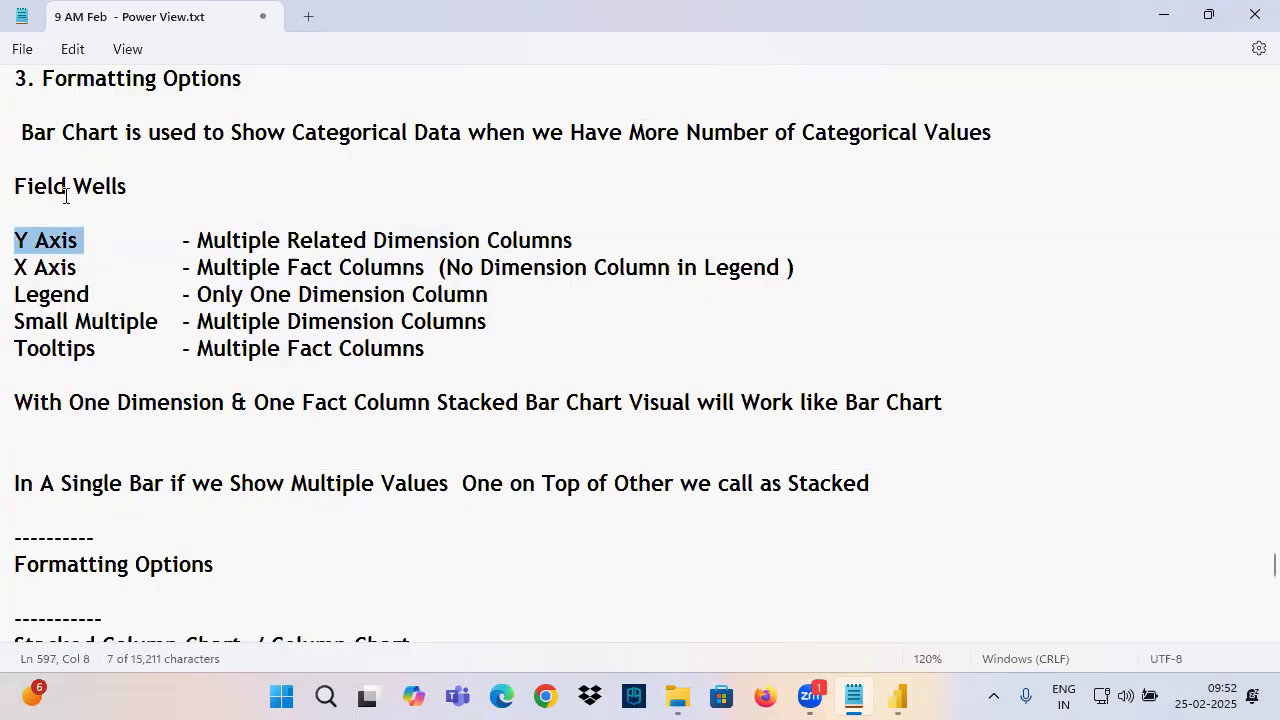
click(36, 241)
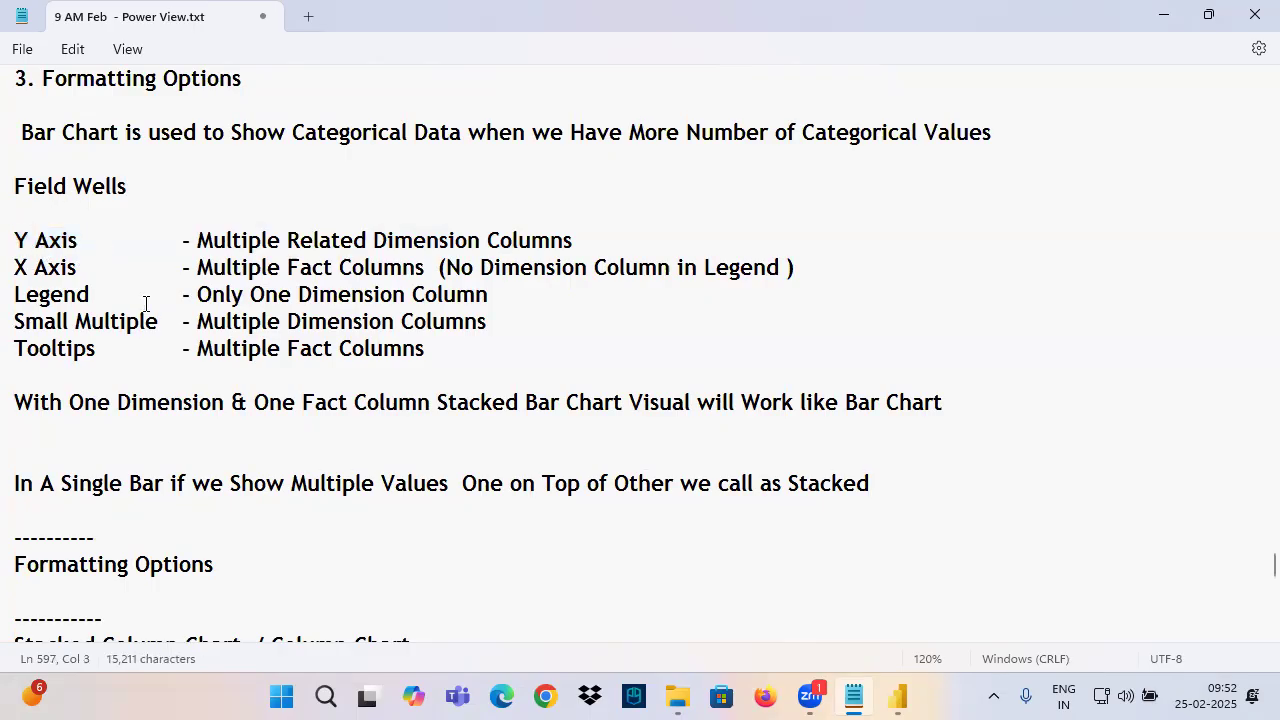
Compare the empty bar and column visuals in Power BI, and review both charts' dimension axis entries in Notepad
click(897, 697)
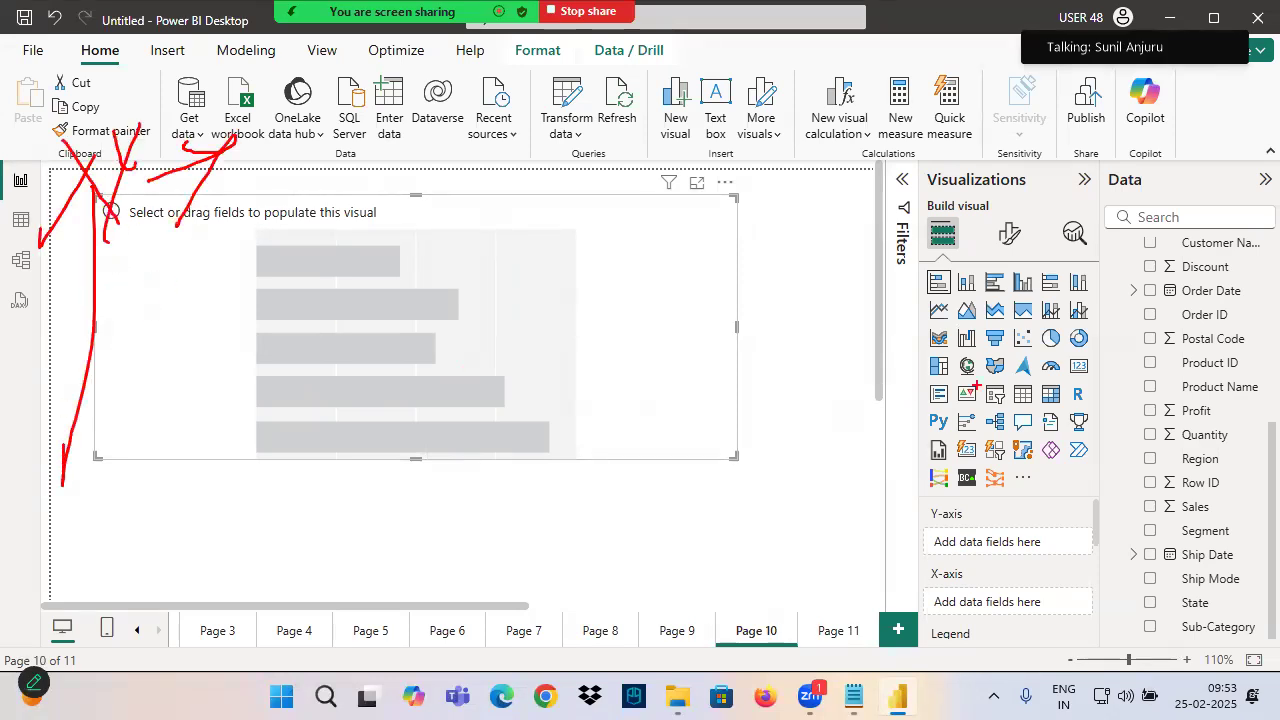
click(966, 282)
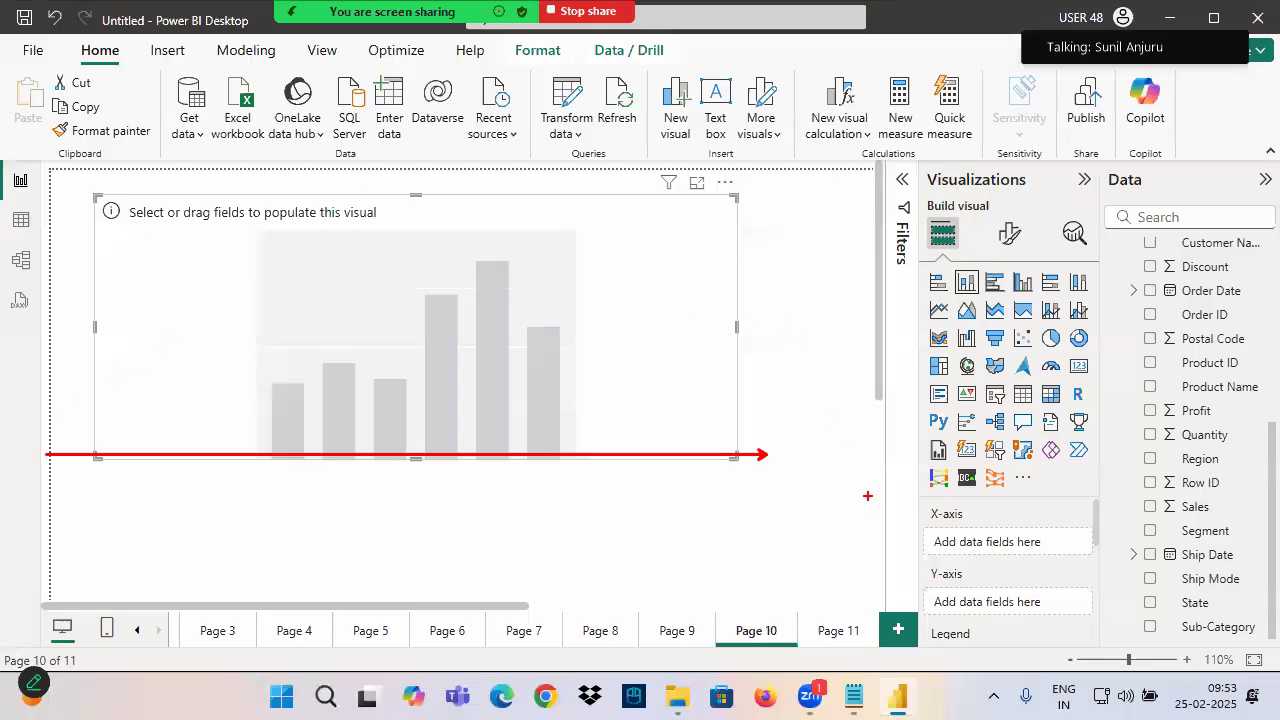
click(853, 697)
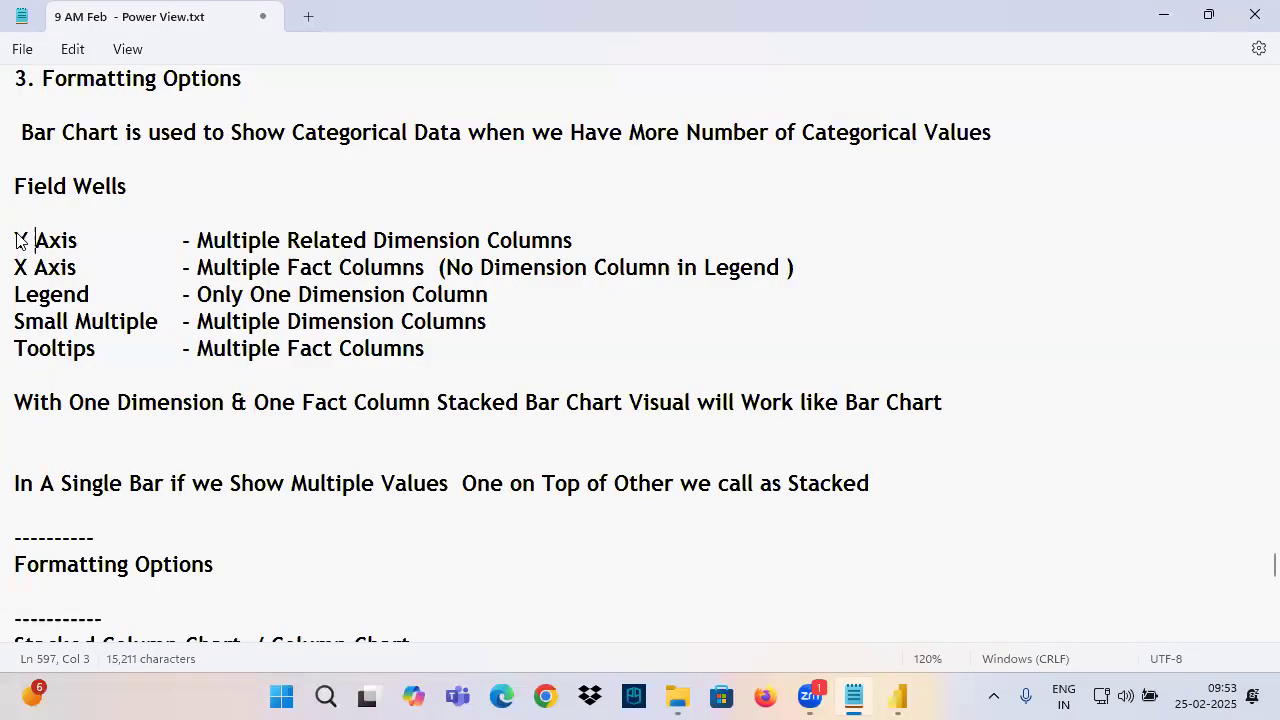
drag(17, 240, 88, 244)
drag(288, 240, 610, 267)
scroll(424, 341, down, 4)
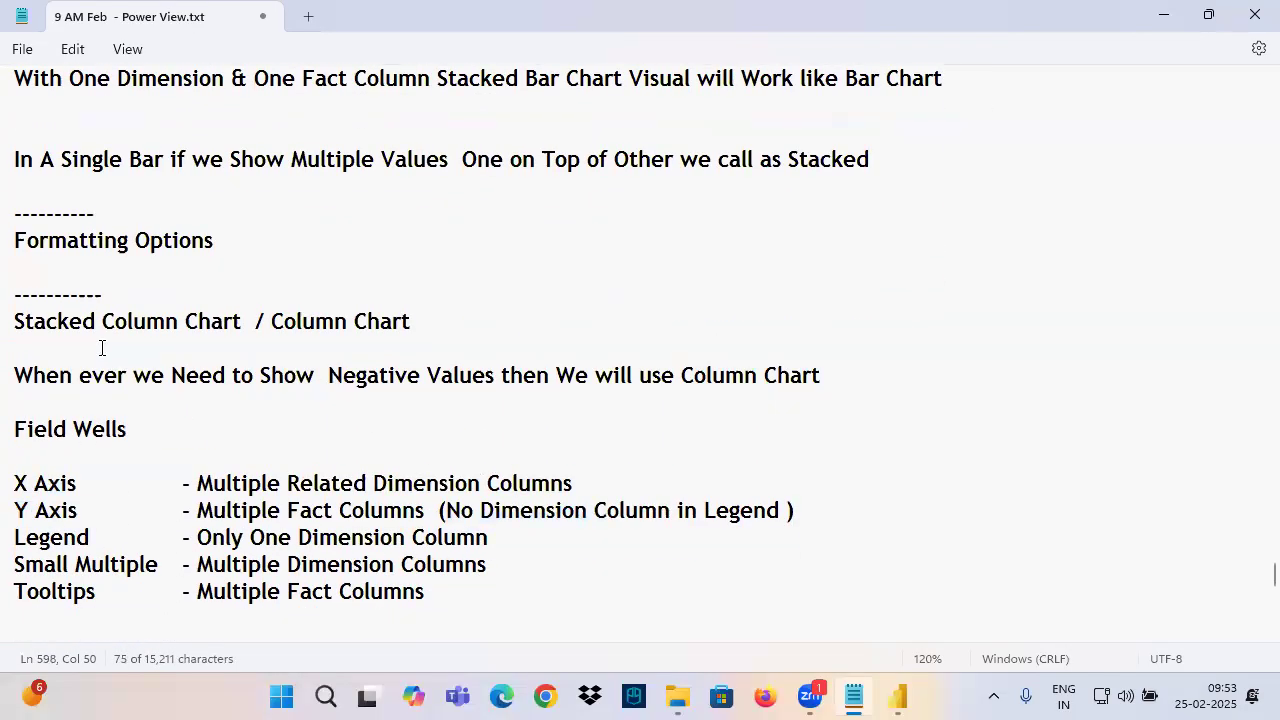
drag(258, 330, 449, 331)
scroll(149, 400, down, 2)
drag(14, 321, 77, 321)
drag(372, 327, 597, 333)
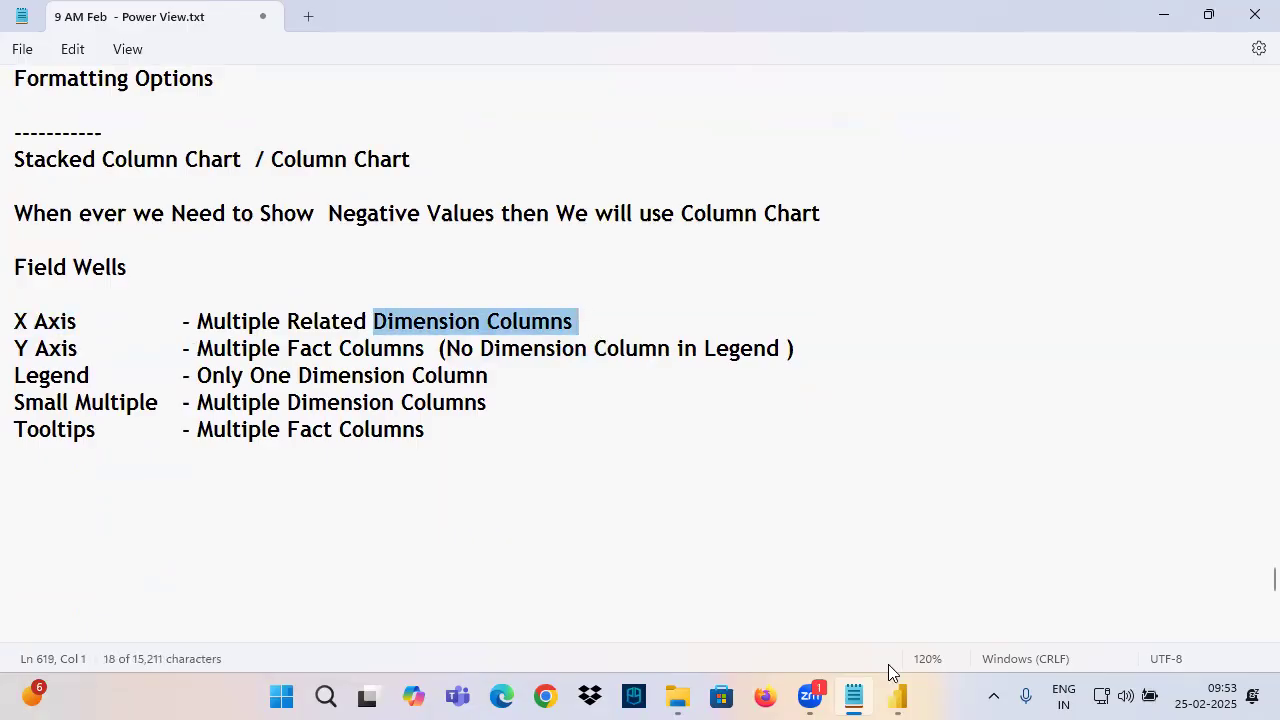
Switch to Power BI, move the empty column chart slightly down and right, and assign Sub-Category to the X-axis and Profit to the Y-axis
click(900, 697)
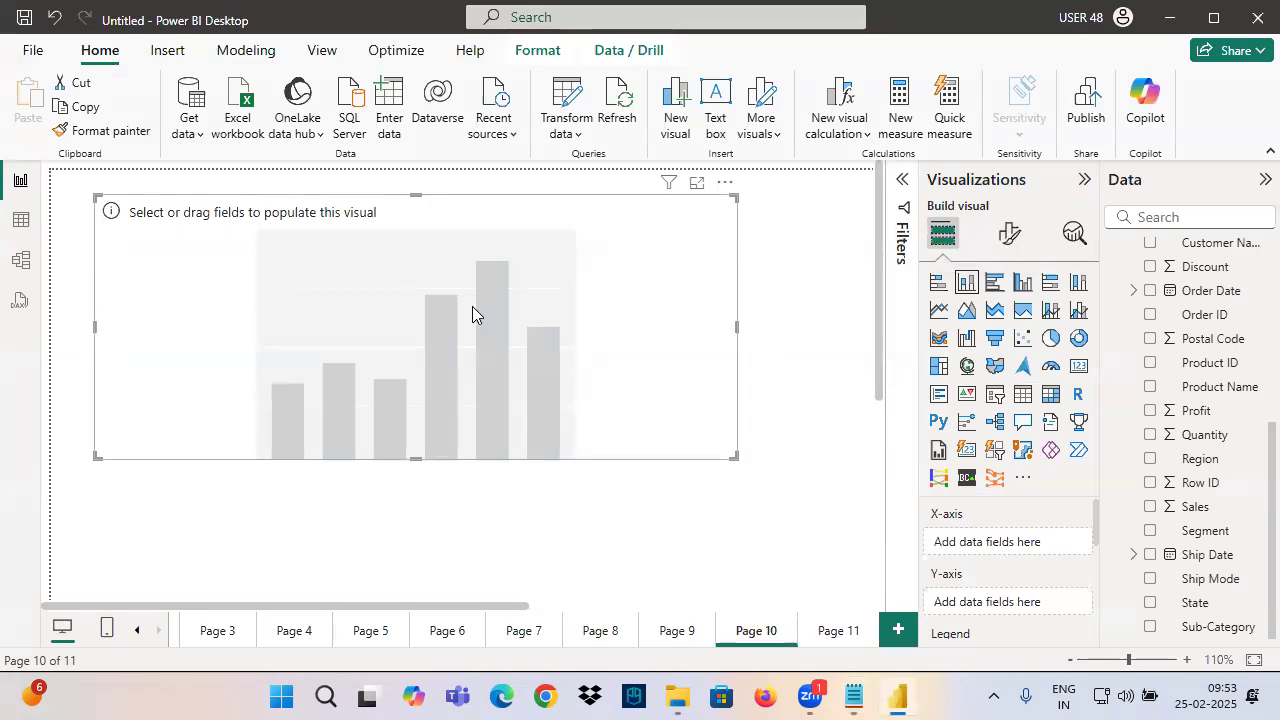
drag(734, 458, 783, 467)
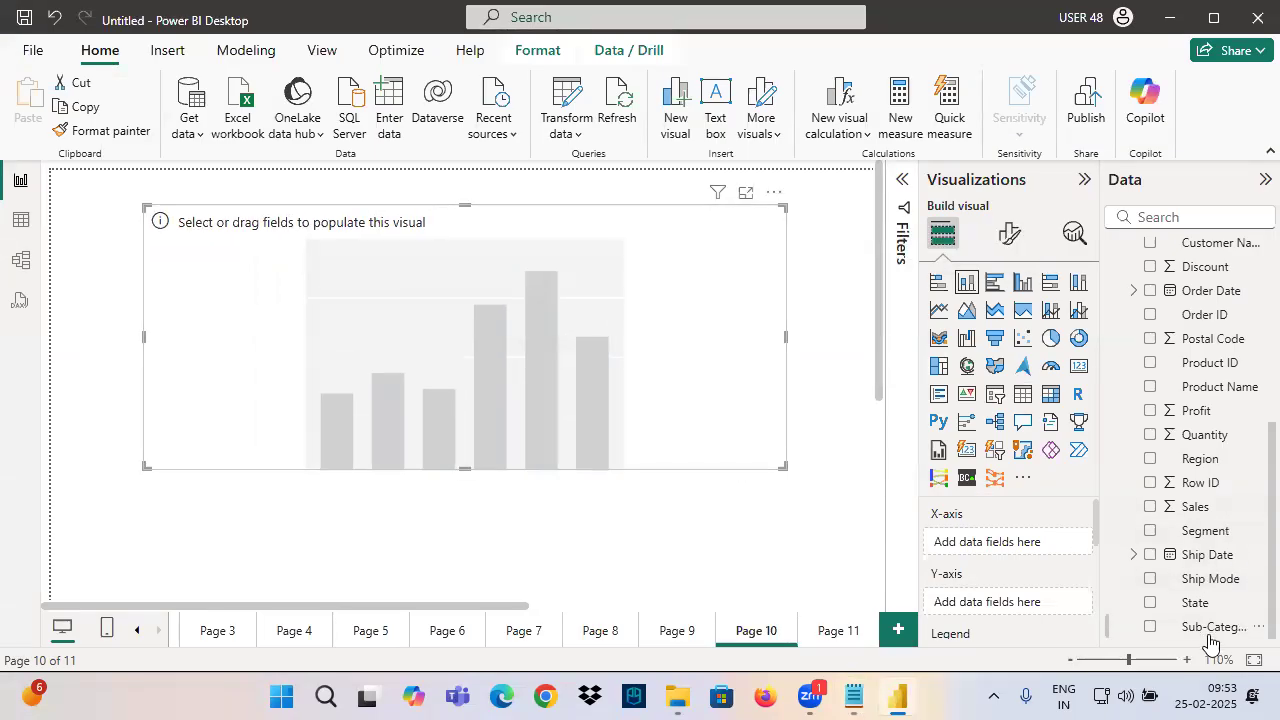
drag(414, 332, 647, 255)
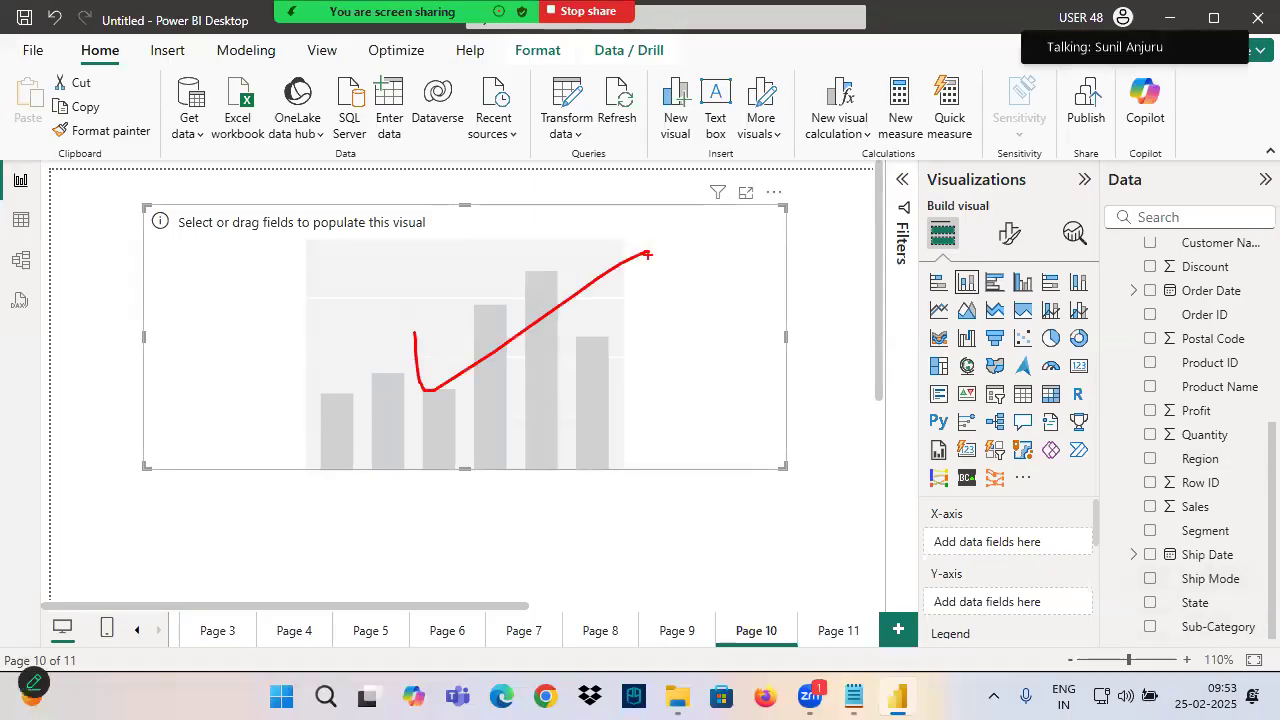
drag(1134, 619, 1274, 655)
drag(1136, 401, 1267, 429)
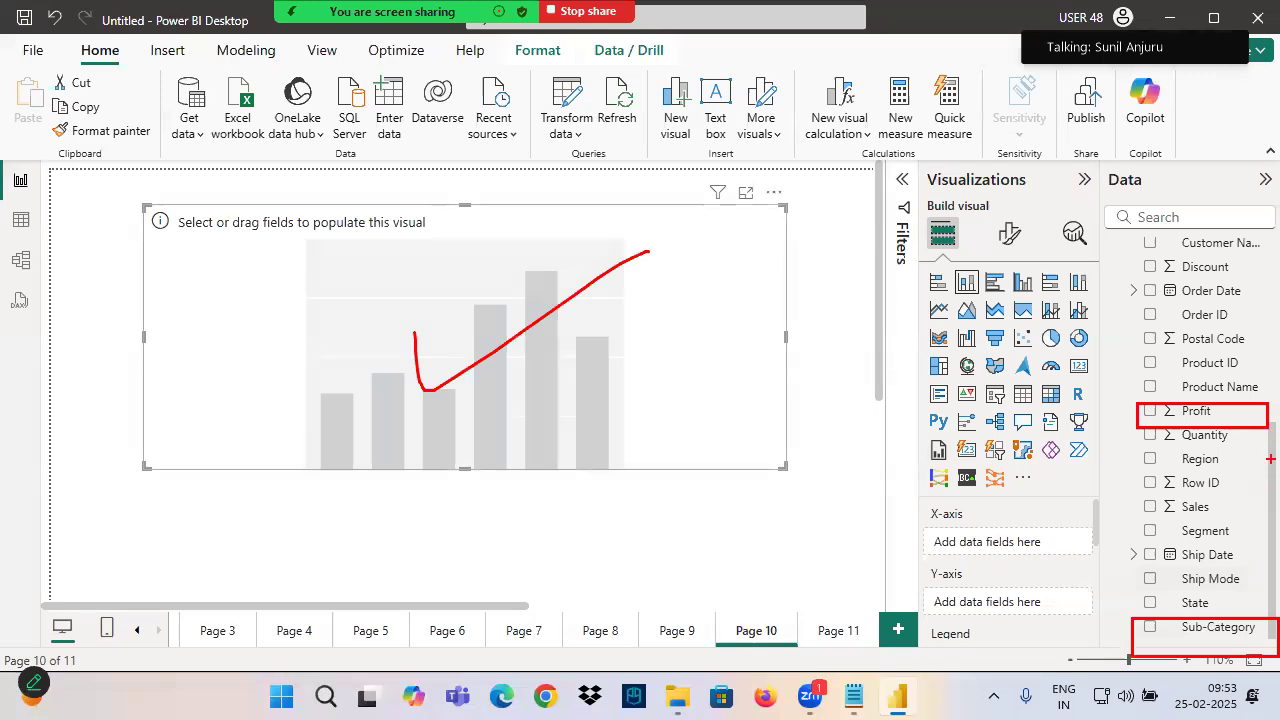
mouse_move(1195, 627)
mouse_down()
mouse_move(1037, 537)
mouse_move(1010, 541)
mouse_up()
drag(1197, 411, 985, 622)
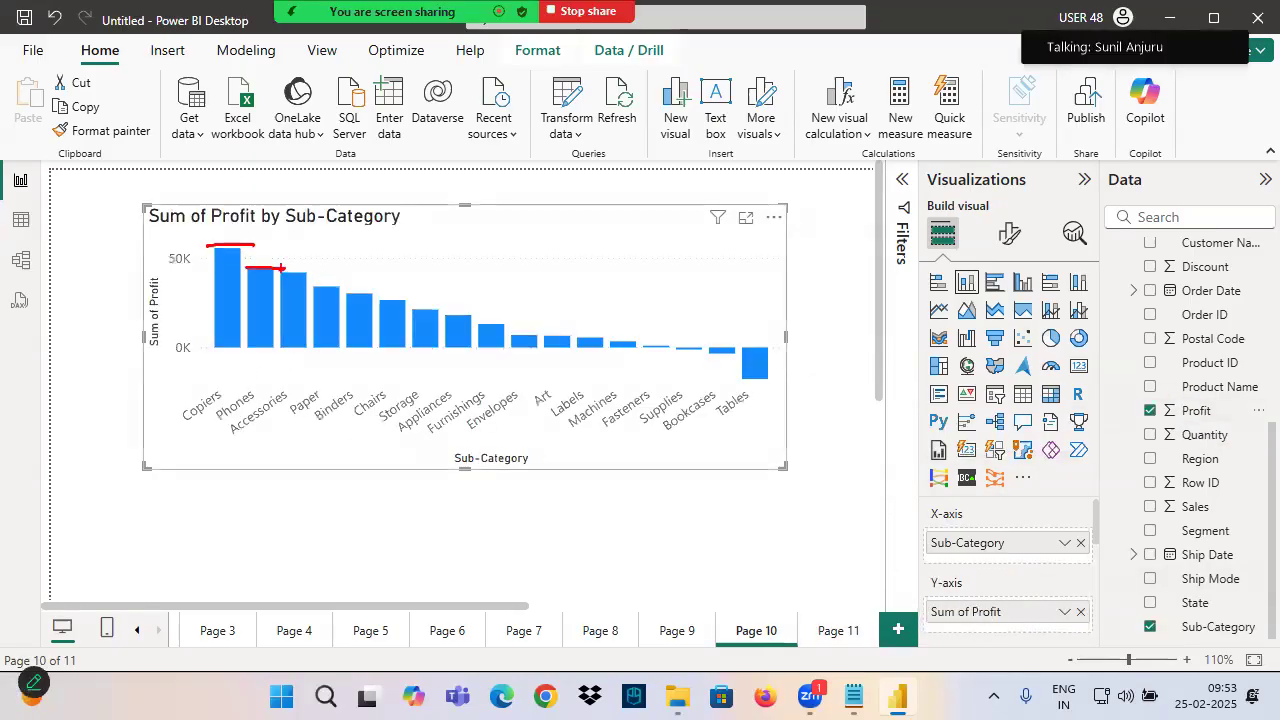
Turn on data labels for the column chart and increase the chart's height
click(1009, 232)
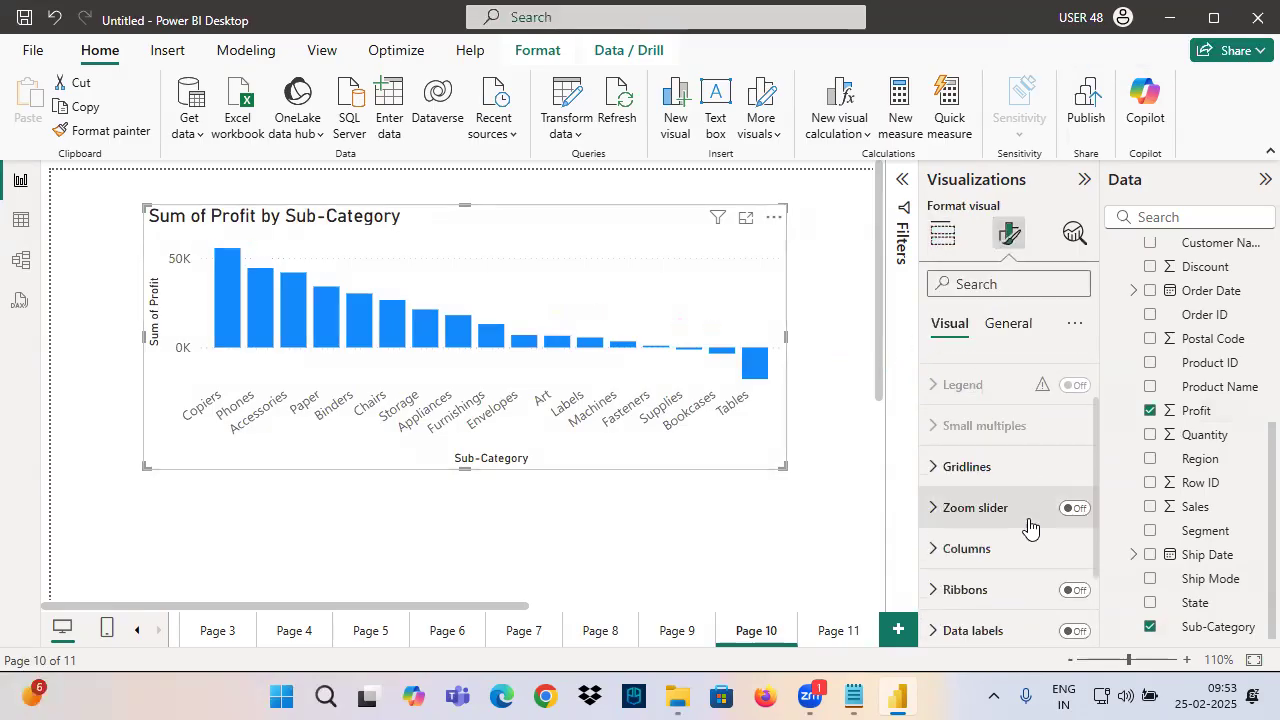
scroll(1030, 527, down, 2)
click(1074, 537)
drag(462, 508, 464, 525)
key(ctrl+shift)
drag(213, 380, 783, 375)
mouse_move(674, 374)
mouse_down()
mouse_move(794, 452)
mouse_move(855, 396)
mouse_move(814, 497)
mouse_up()
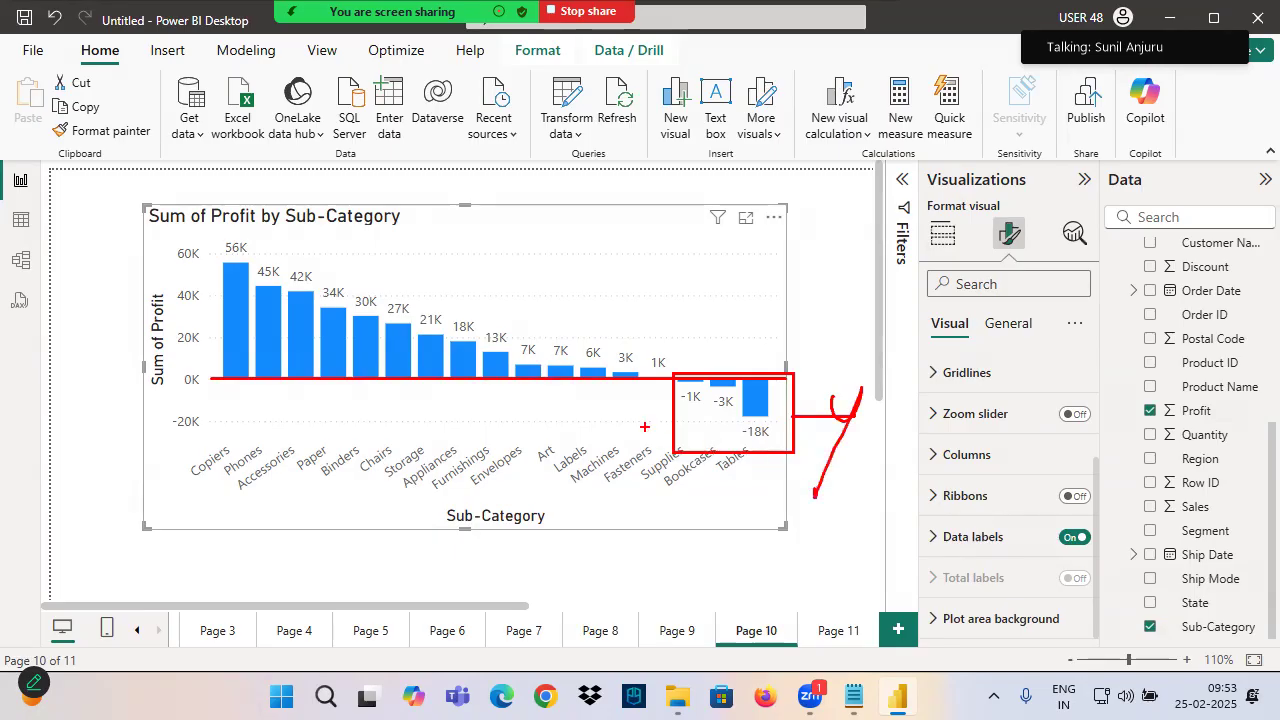
drag(211, 237, 675, 380)
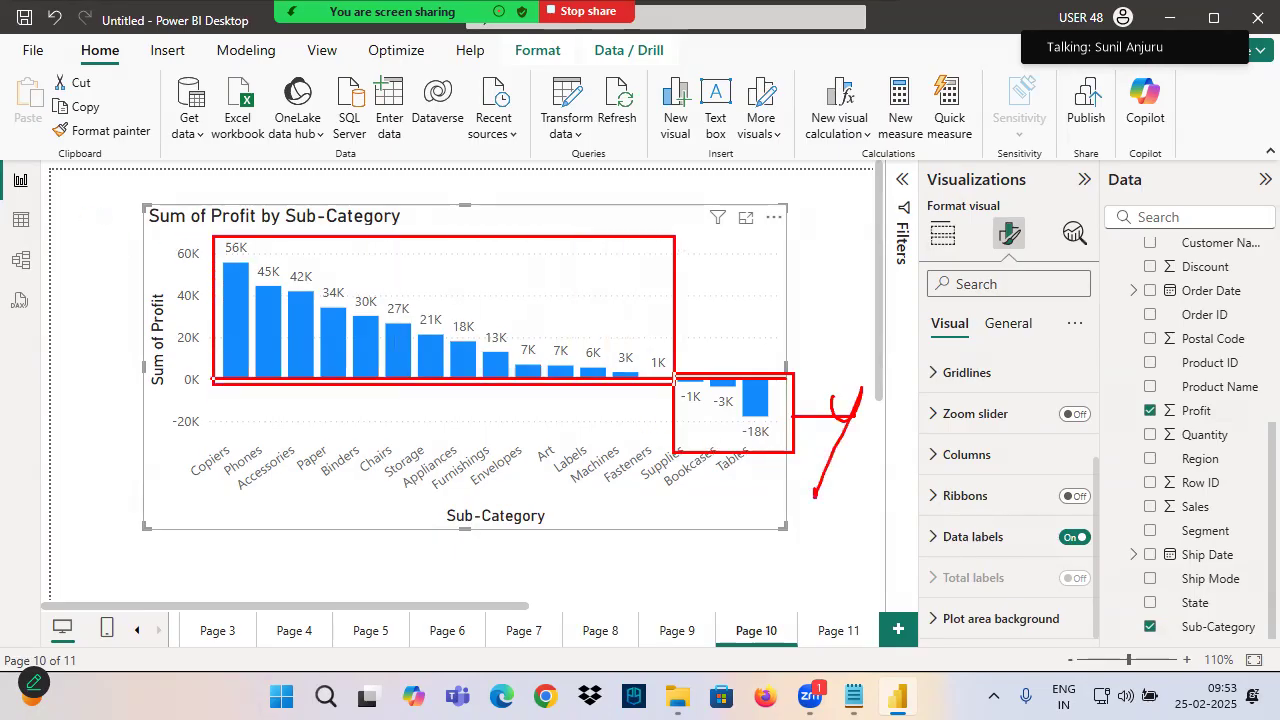
mouse_move(424, 306)
mouse_down()
mouse_move(528, 243)
mouse_move(487, 397)
mouse_up()
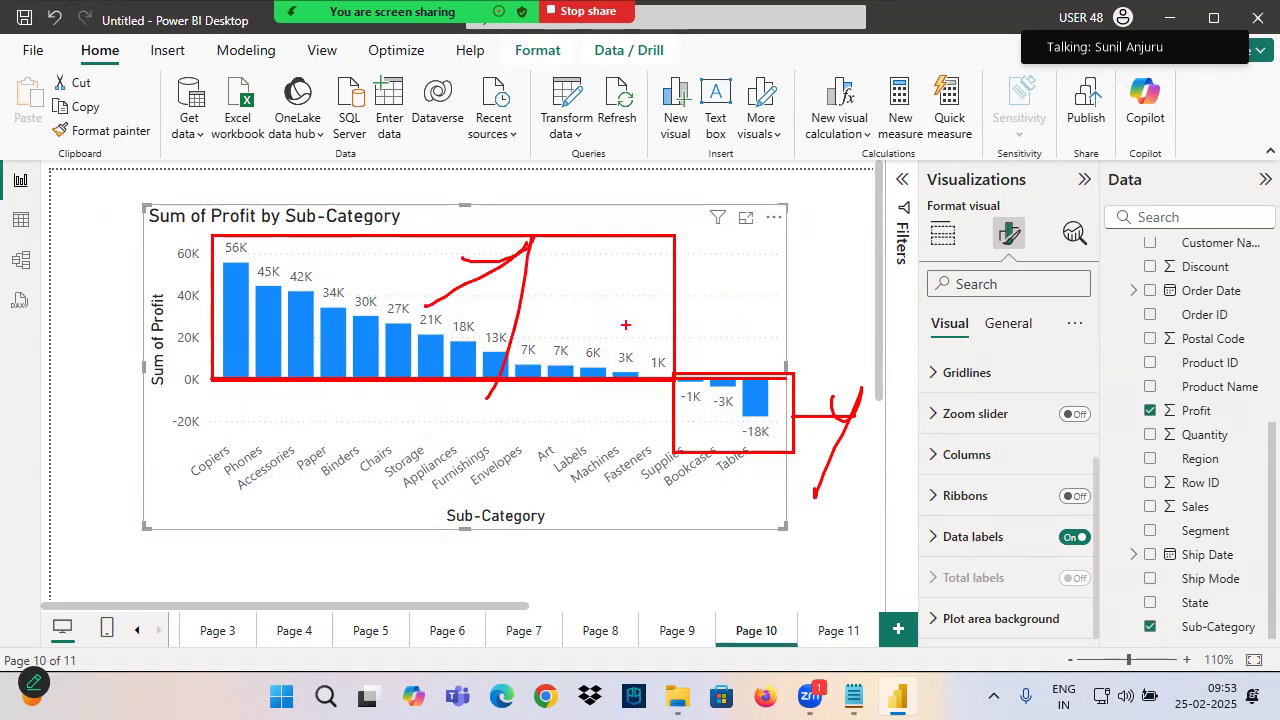
Try the visual as a pie, donut, treemap and stacked bar chart to compare negative-value handling, and restore the stacked column chart
click(942, 232)
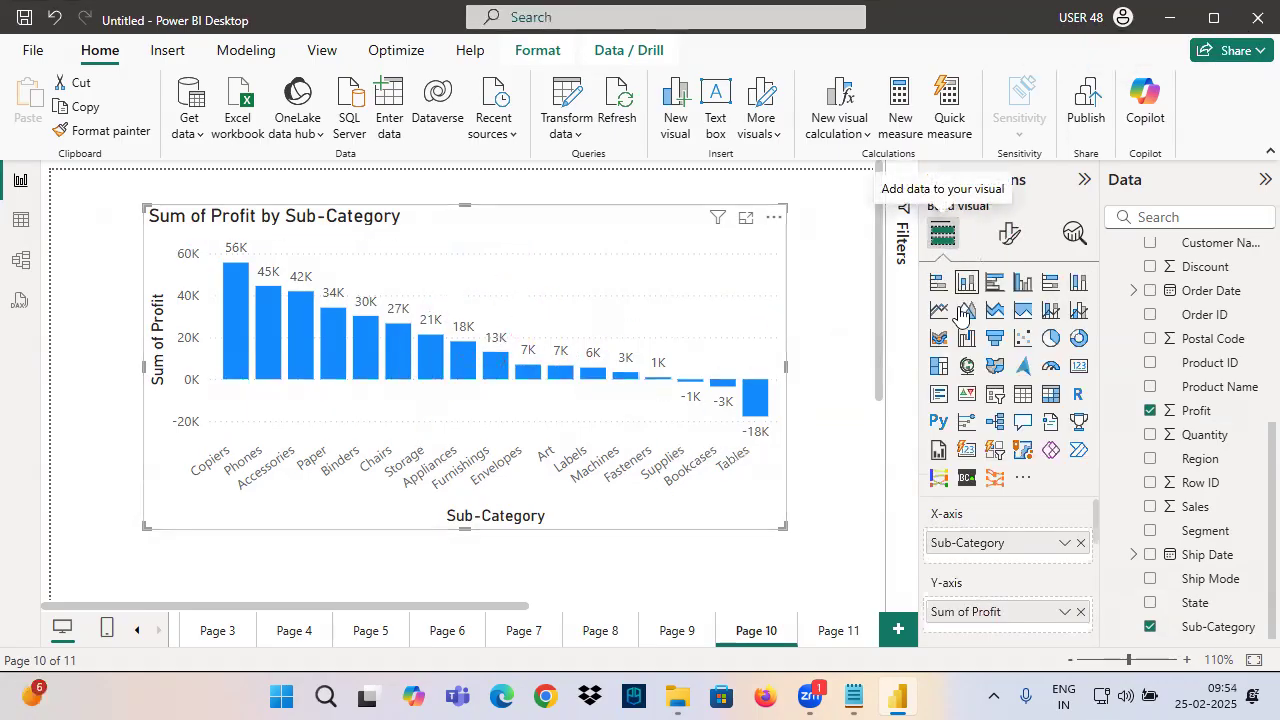
click(1050, 338)
mouse_move(672, 224)
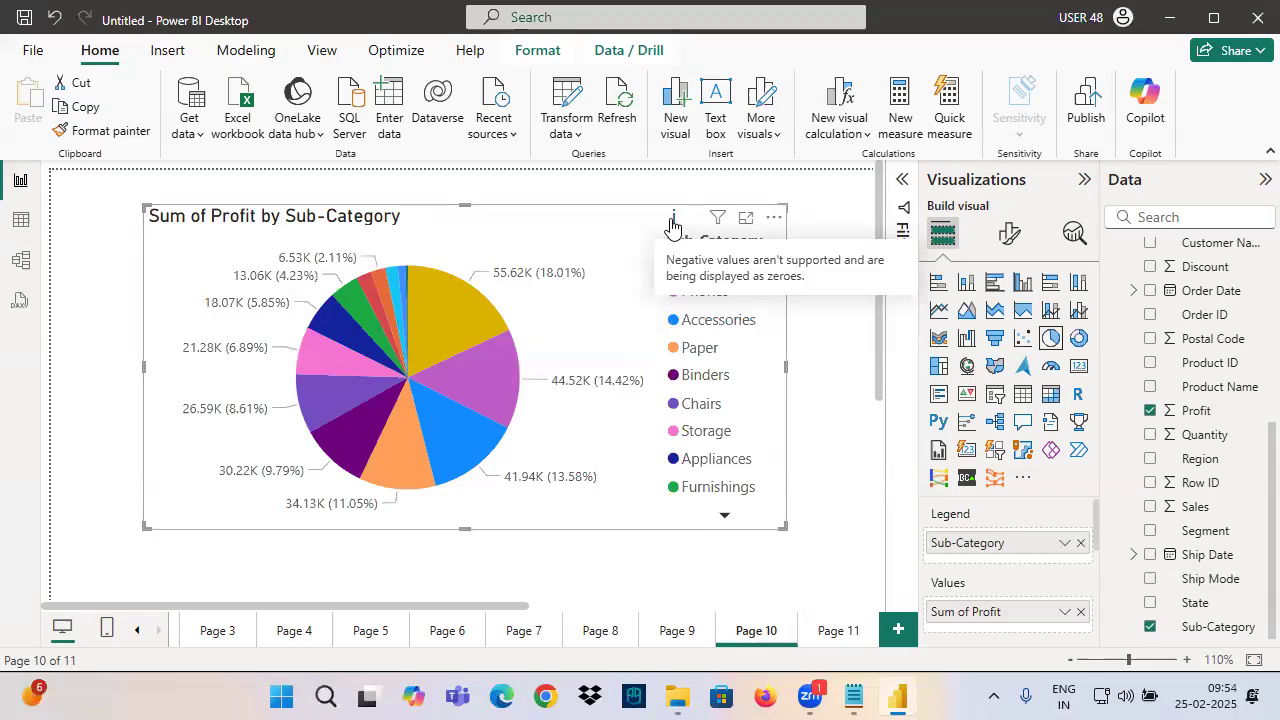
click(1078, 338)
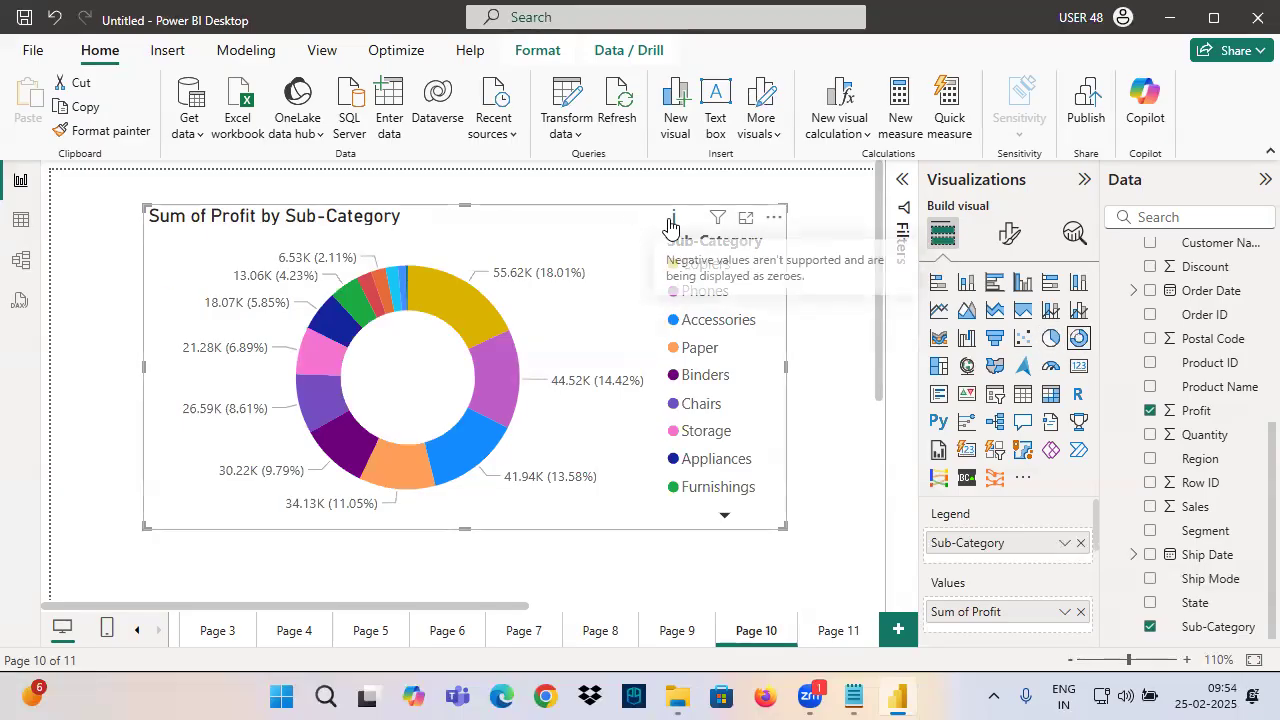
click(938, 365)
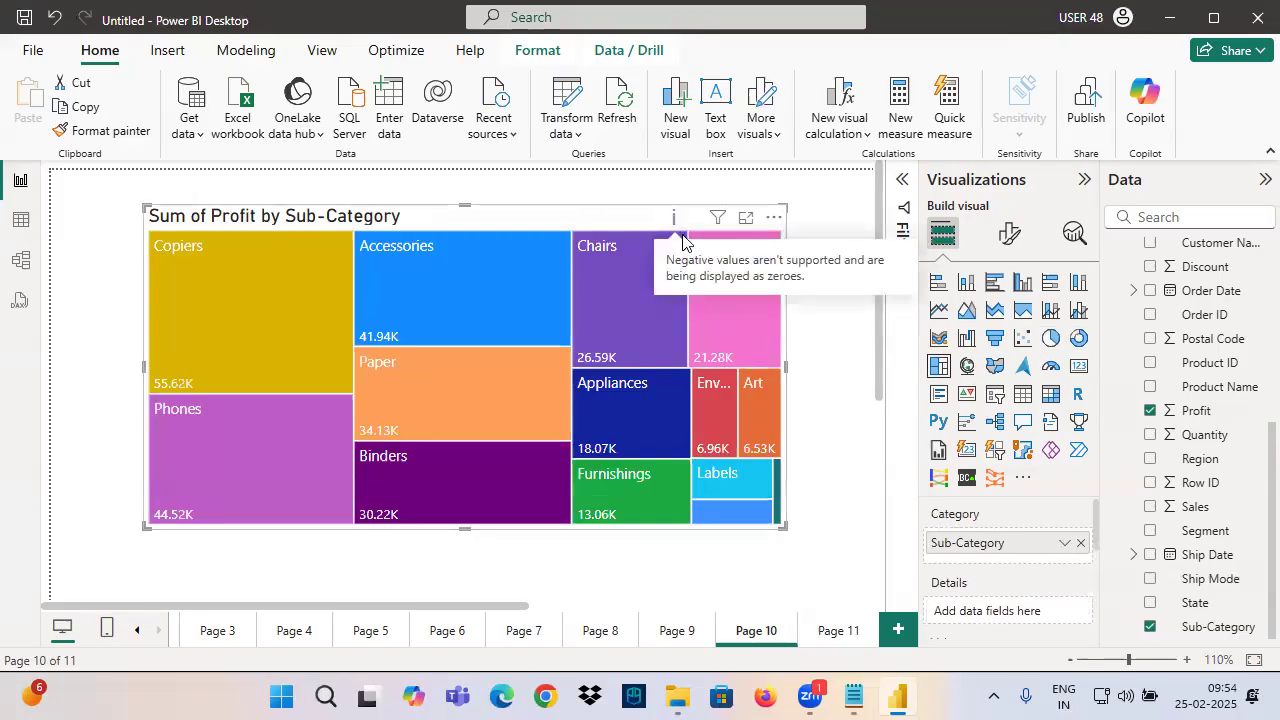
click(938, 282)
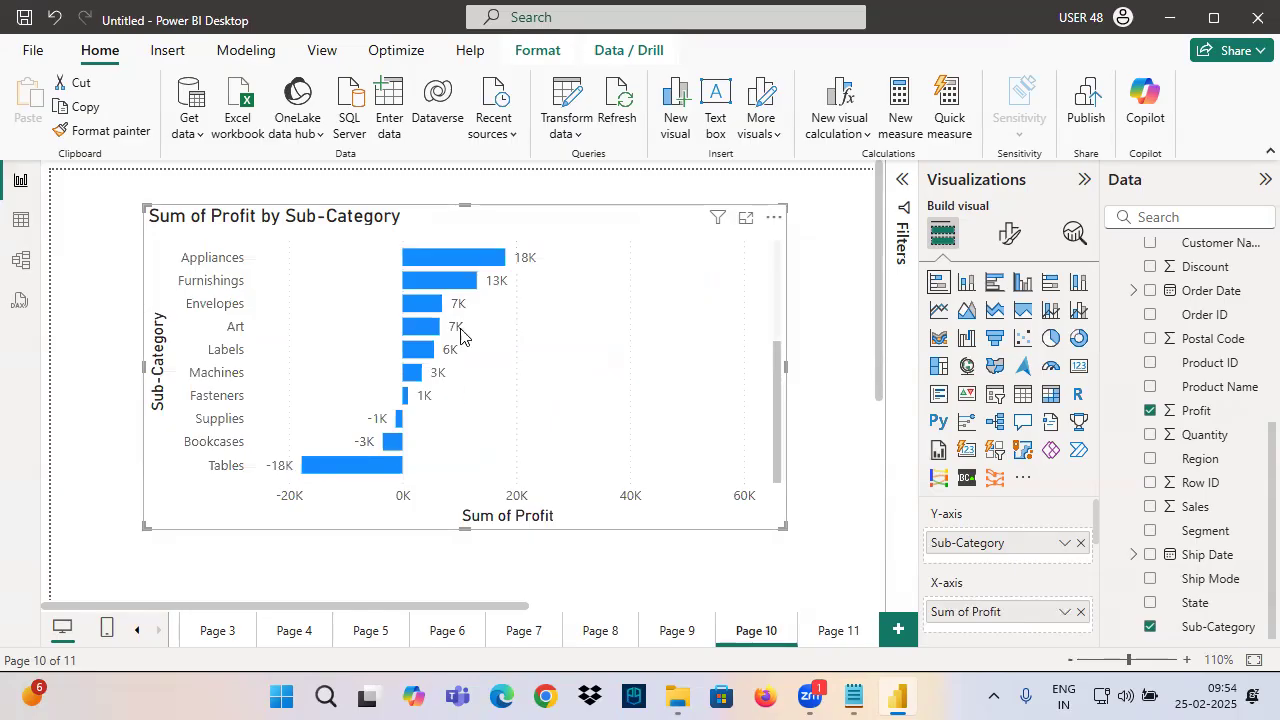
scroll(494, 334, up, 3)
scroll(480, 400, down, 3)
click(966, 282)
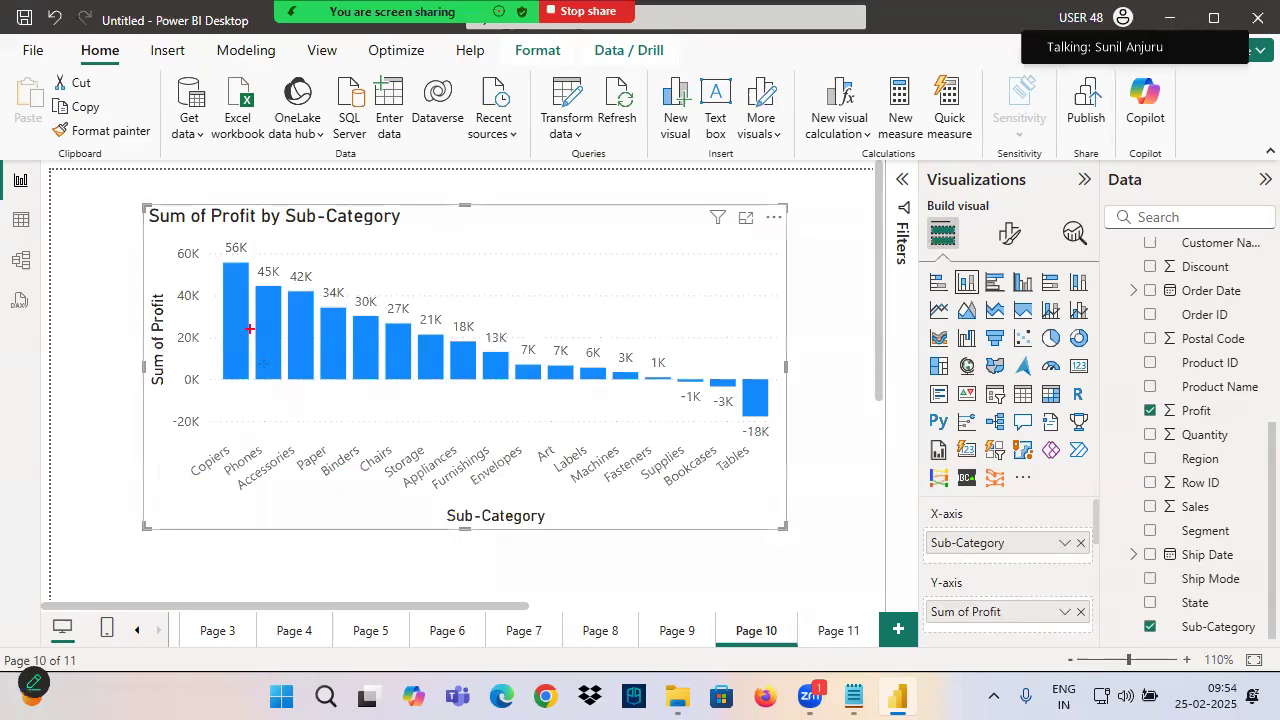
mouse_move(215, 253)
mouse_down()
mouse_move(571, 378)
mouse_move(680, 385)
mouse_up()
mouse_move(433, 296)
mouse_down()
mouse_move(481, 274)
mouse_move(471, 310)
mouse_move(564, 290)
mouse_move(612, 256)
mouse_up()
drag(674, 366, 842, 479)
mouse_move(746, 410)
mouse_down()
mouse_move(748, 470)
mouse_move(826, 424)
mouse_move(730, 468)
mouse_up()
drag(680, 392, 732, 379)
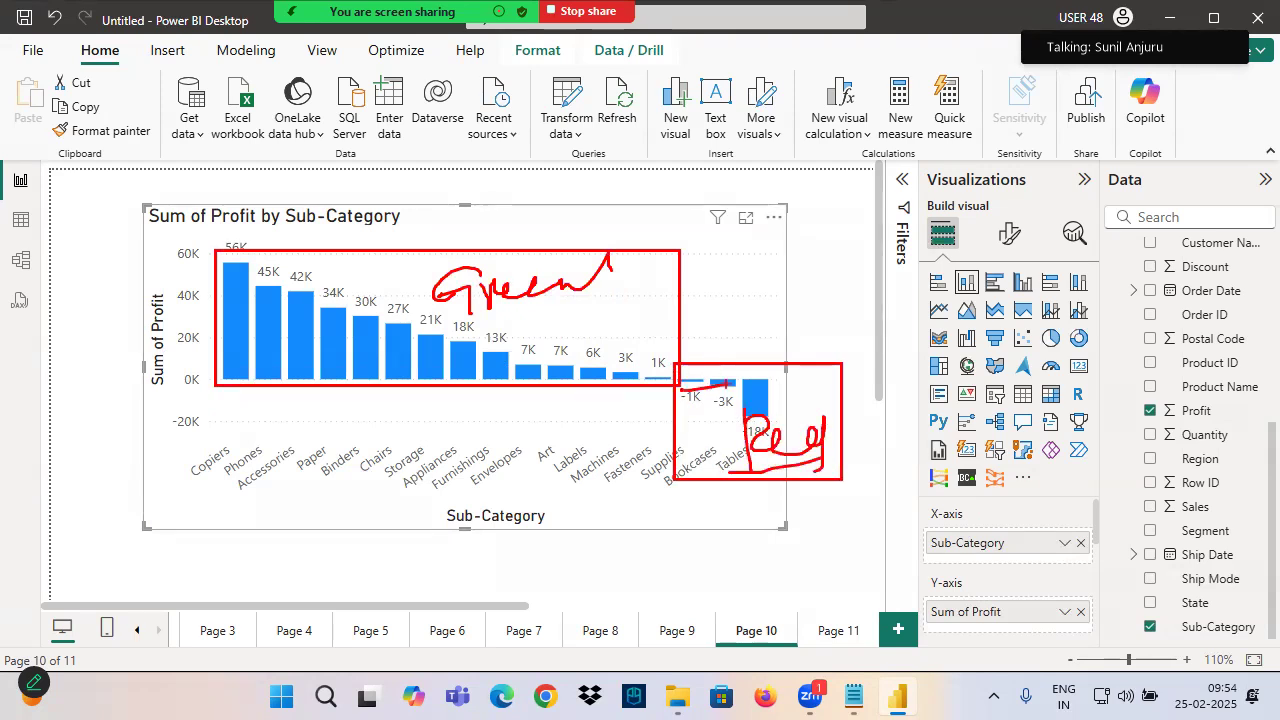
mouse_move(1010, 216)
mouse_down()
mouse_move(1040, 250)
mouse_move(1010, 278)
mouse_up()
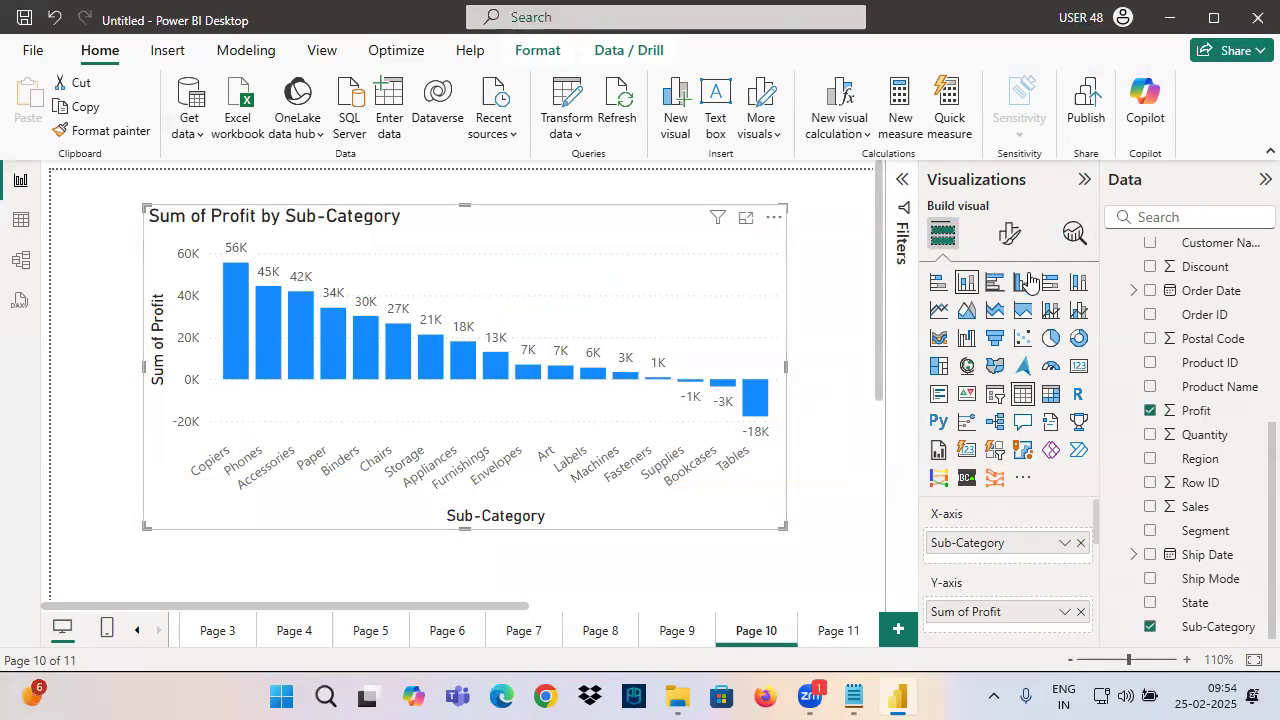
Open the conditional formatting settings for the column color of the Profit by Sub-Category chart
click(1010, 232)
scroll(988, 470, down, 2)
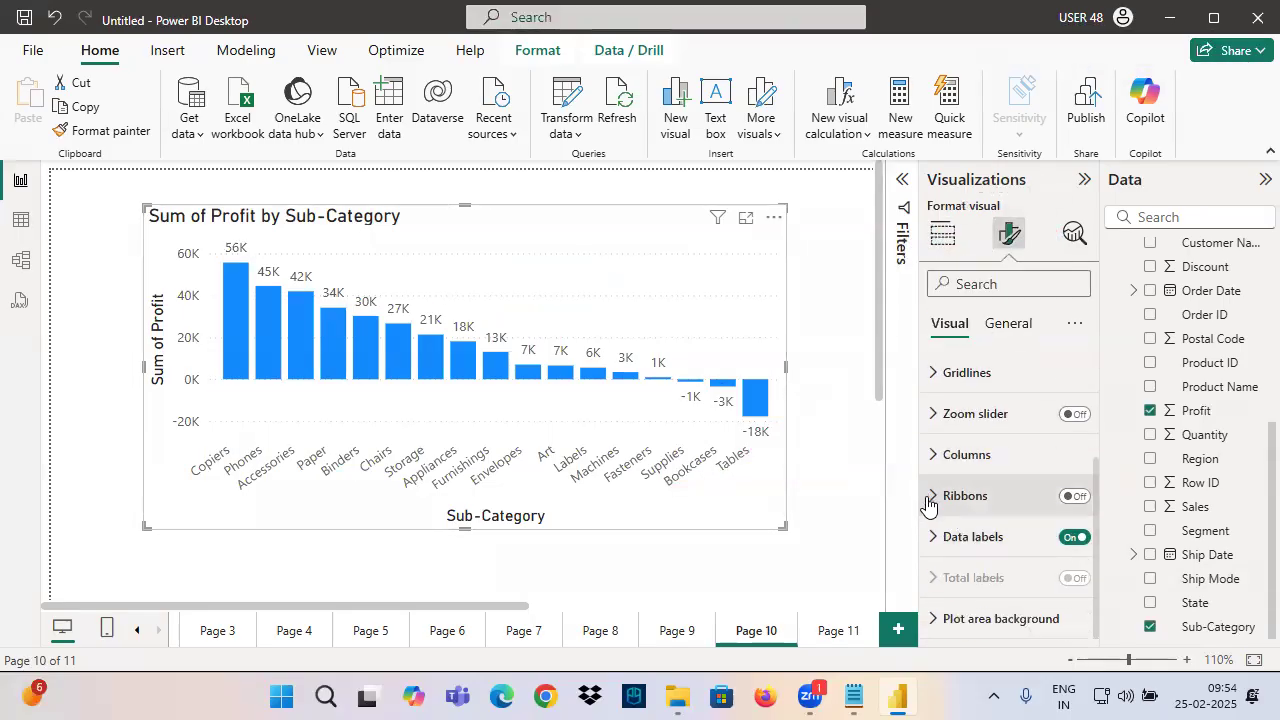
drag(912, 440, 1021, 462)
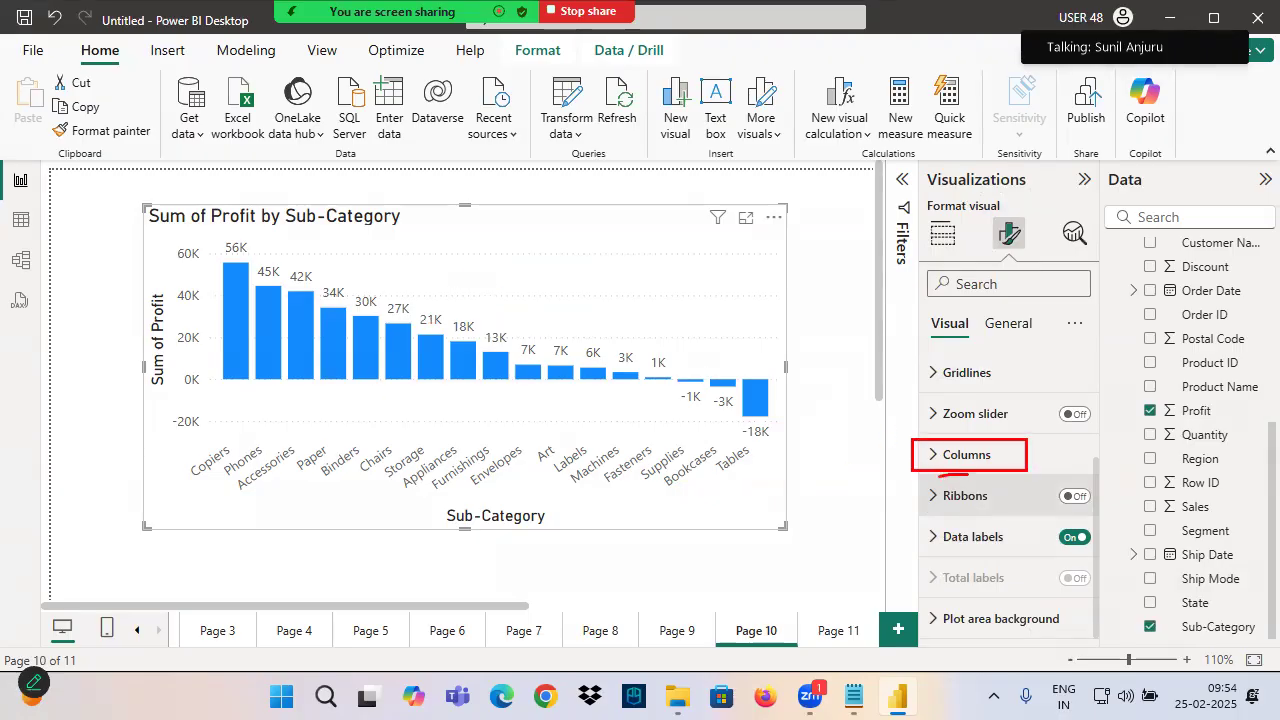
drag(935, 465, 975, 472)
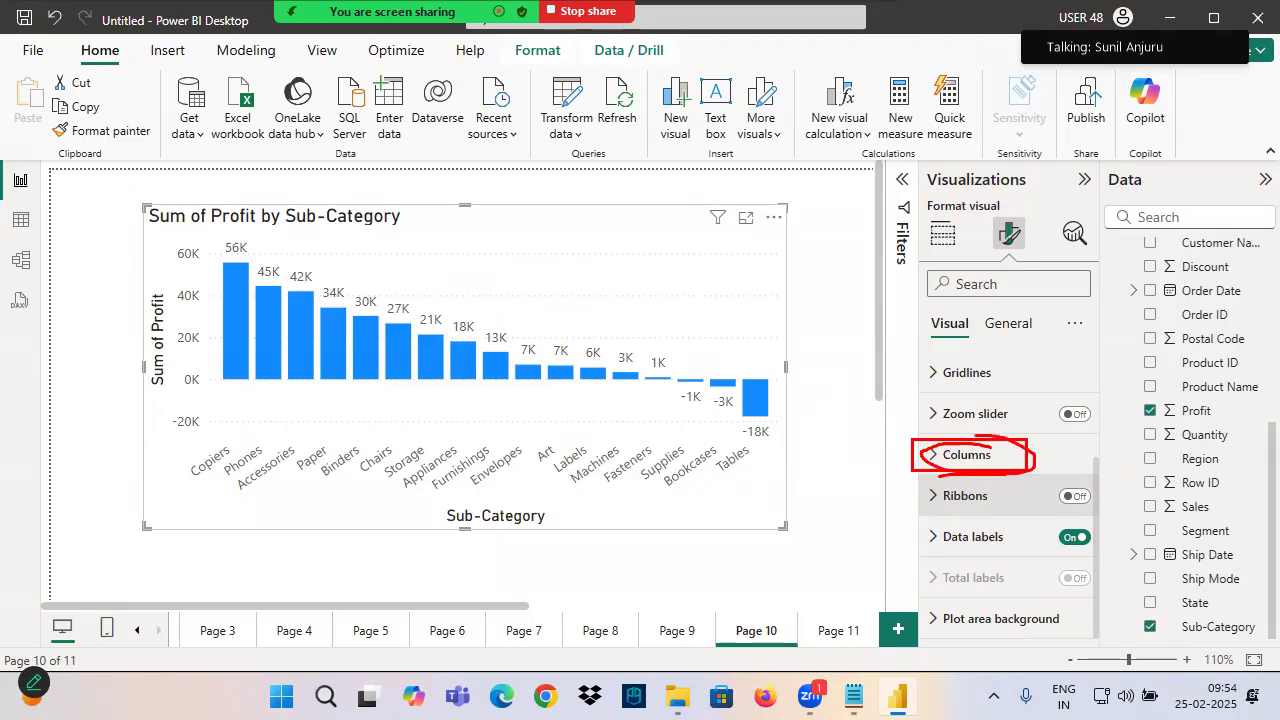
click(950, 455)
scroll(940, 465, down, 3)
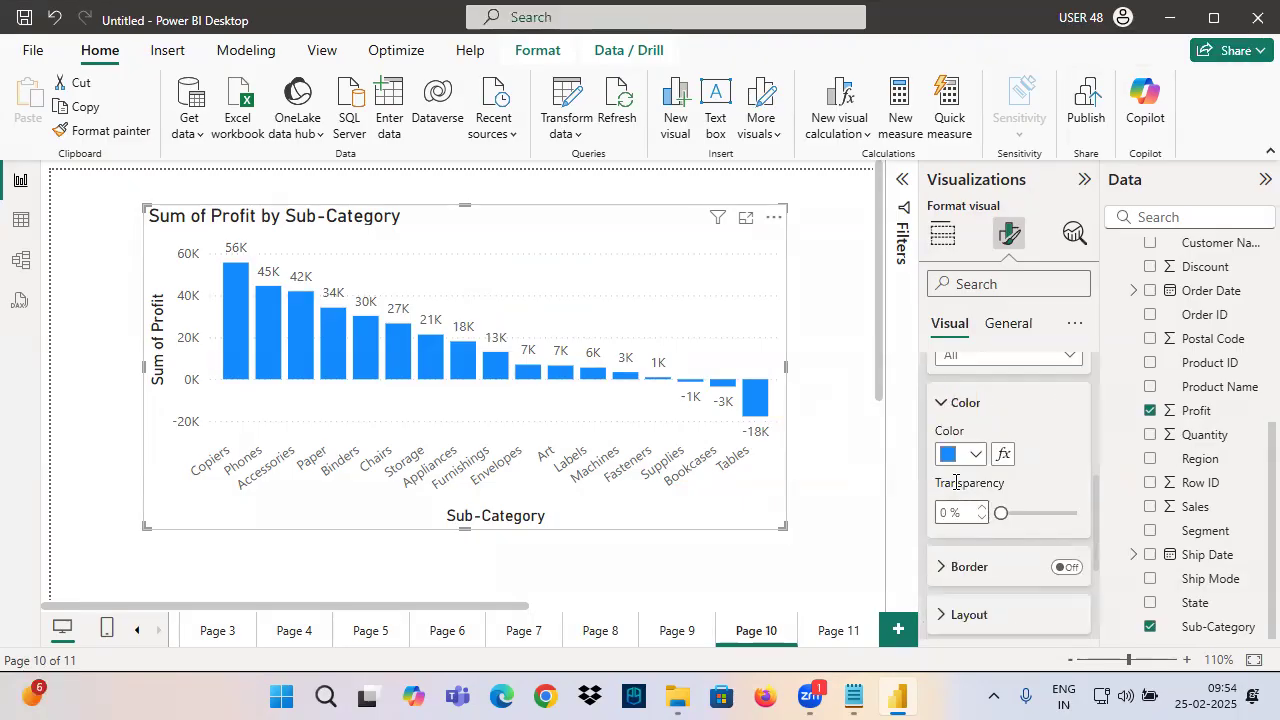
click(1002, 454)
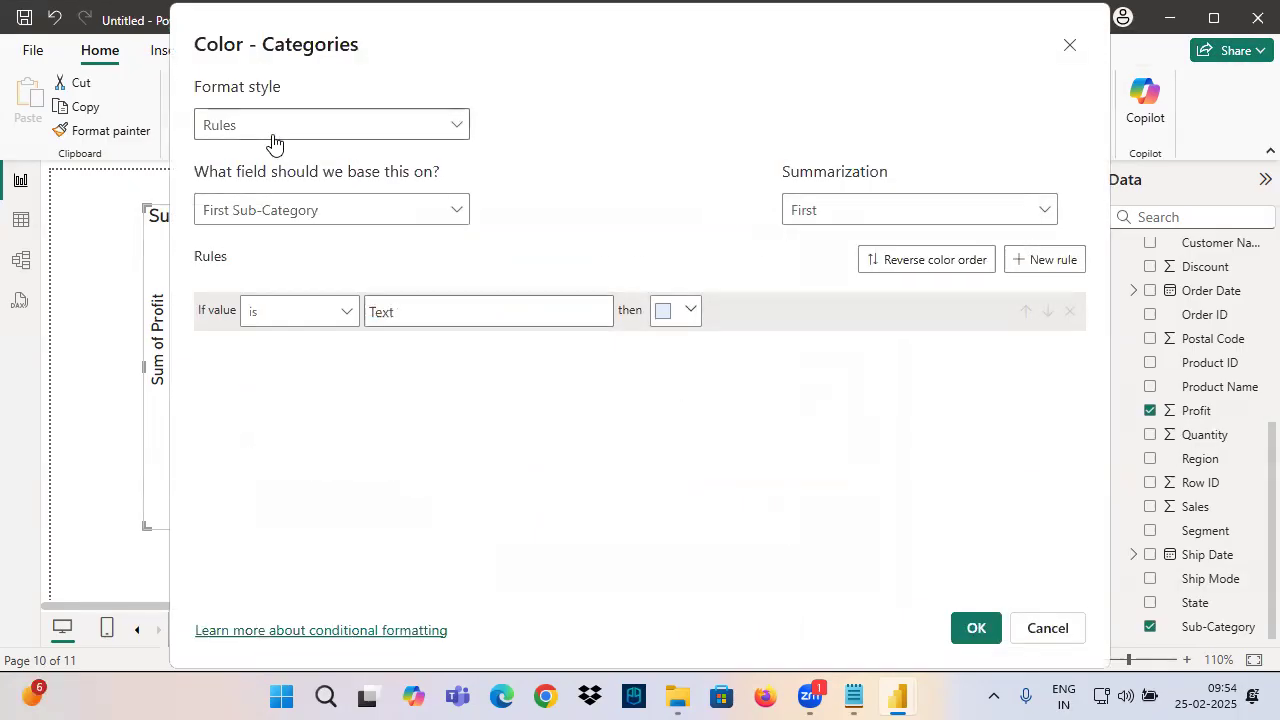
click(457, 212)
click(213, 303)
scroll(300, 370, down, 5)
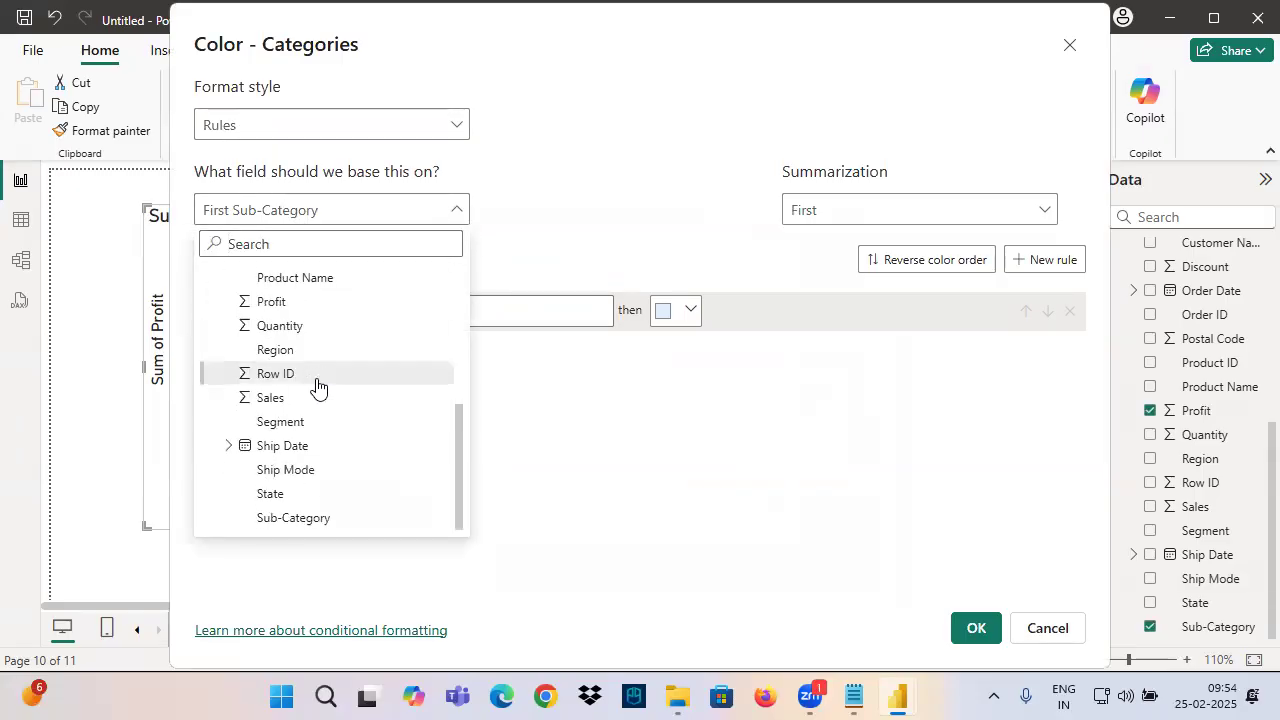
click(271, 399)
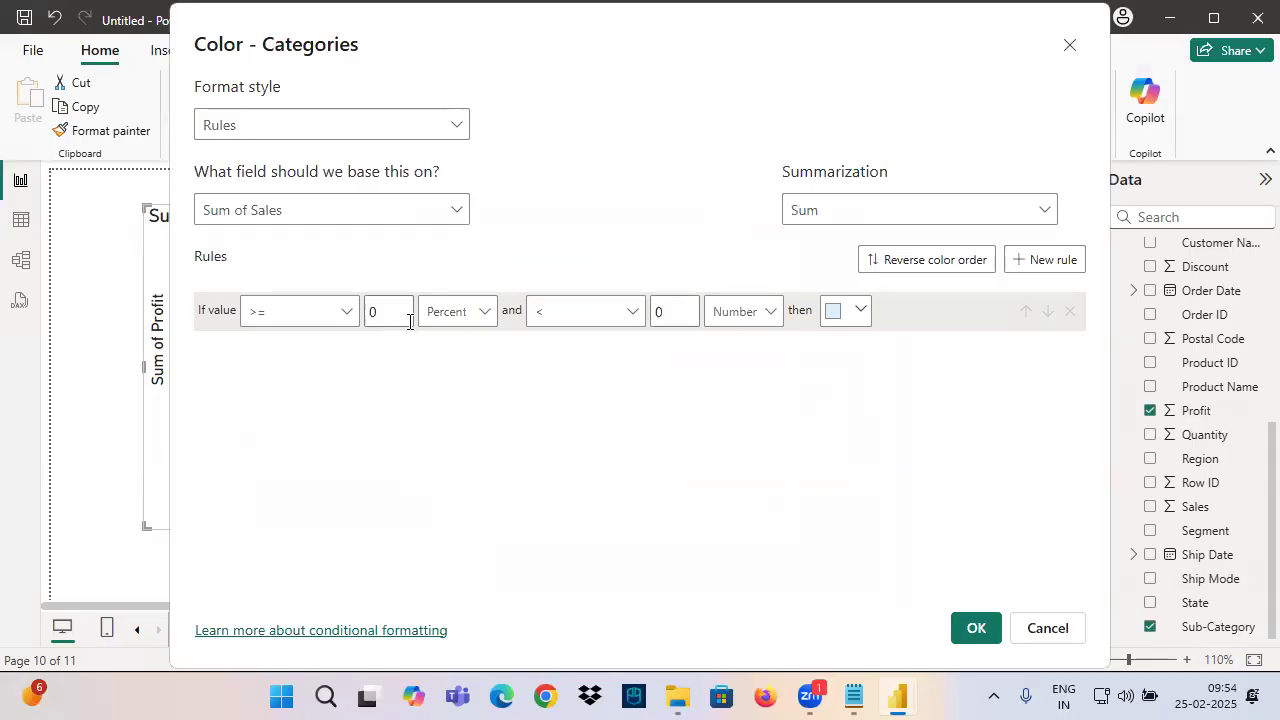
click(452, 318)
click(445, 345)
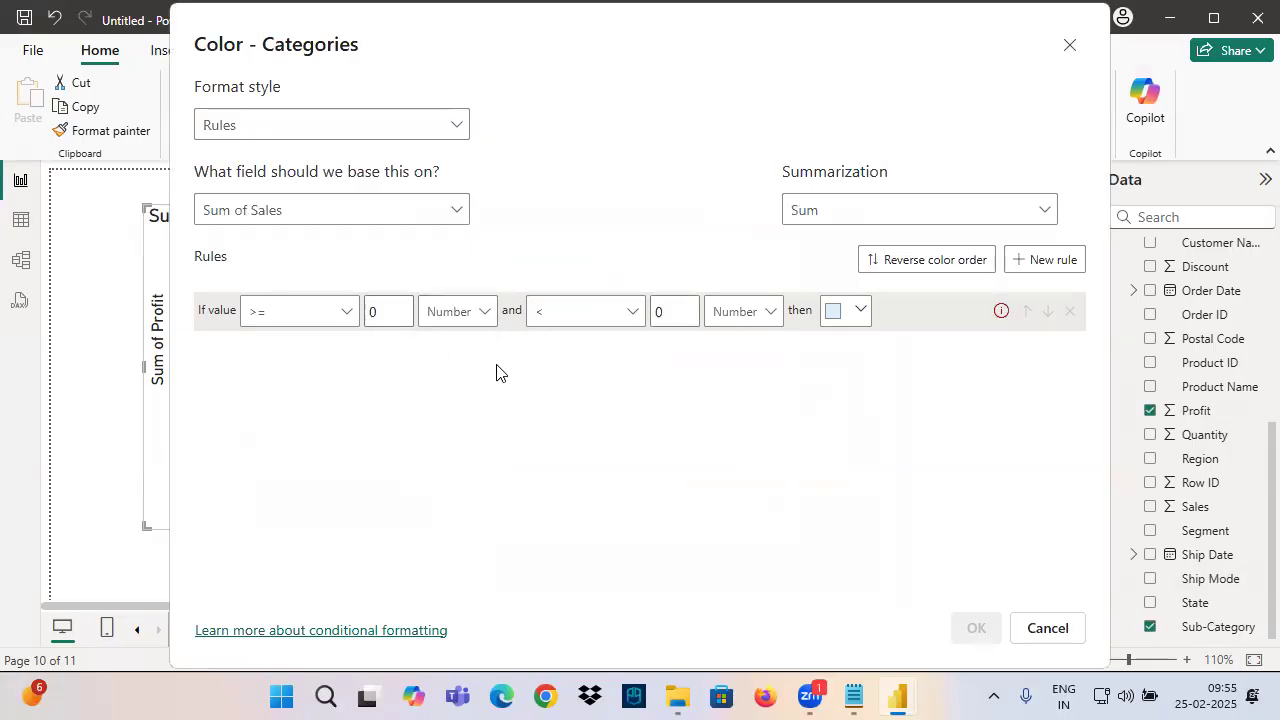
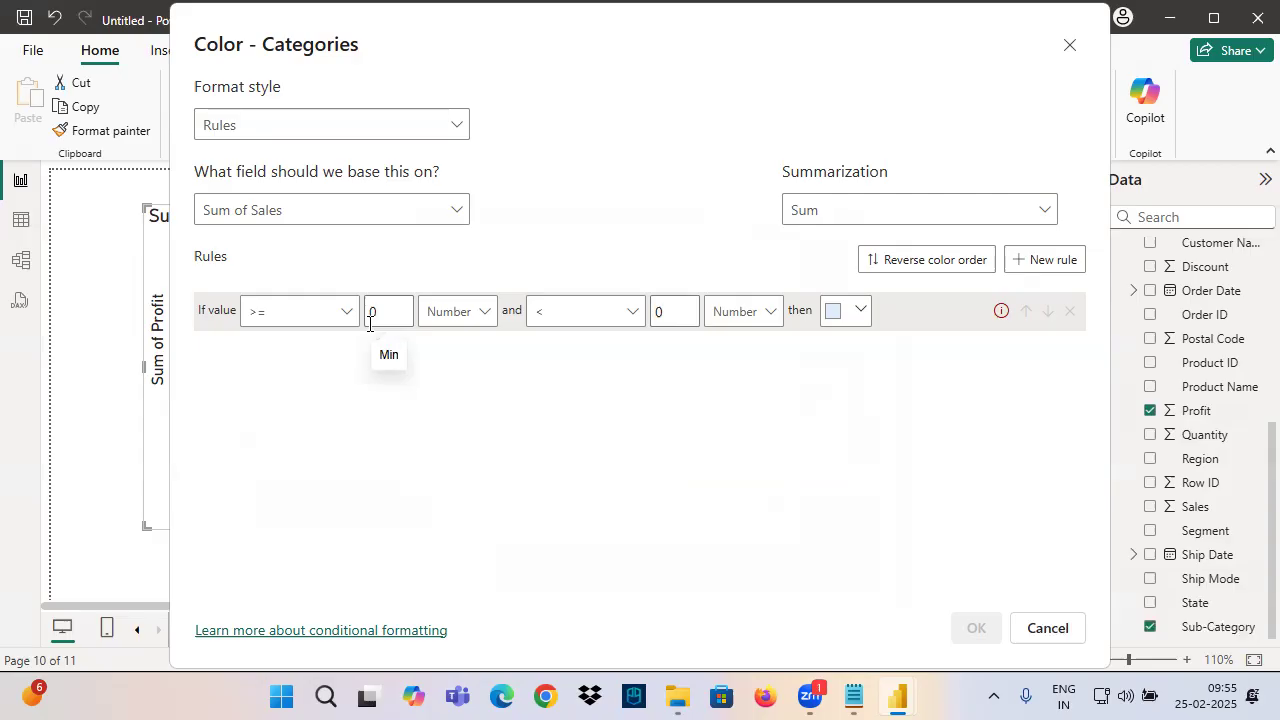
click(277, 313)
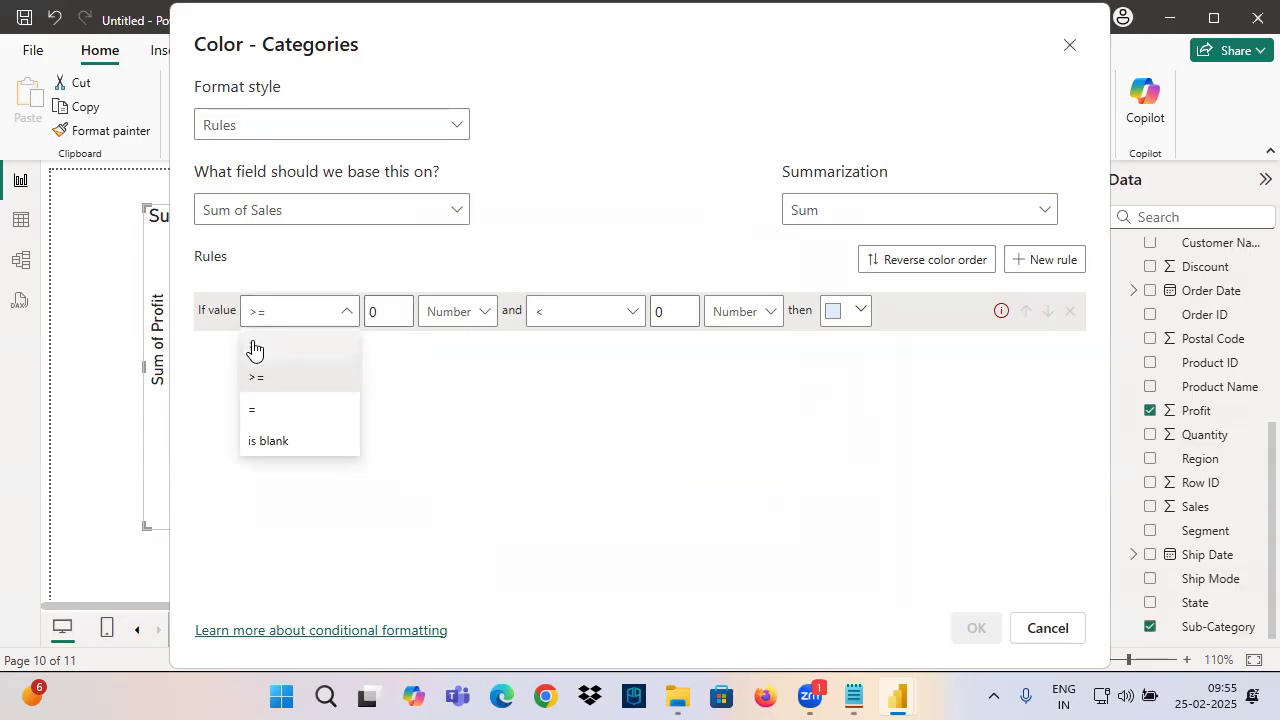
click(253, 349)
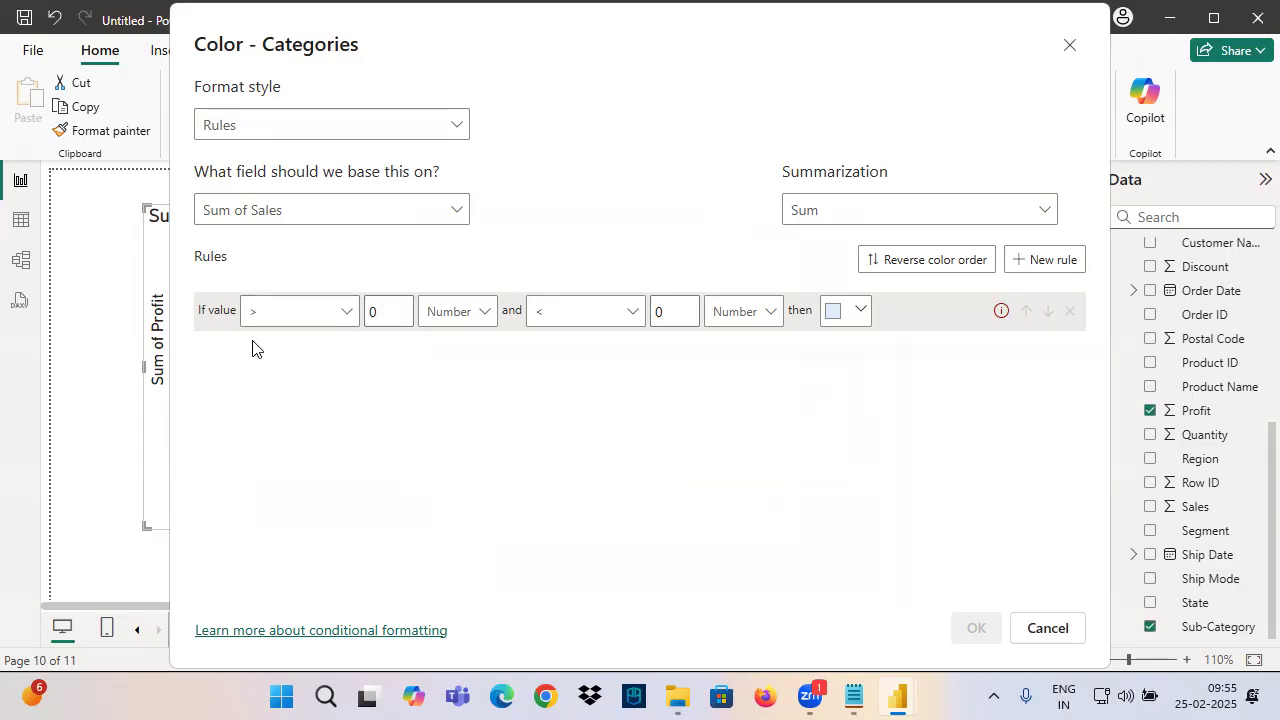
click(263, 318)
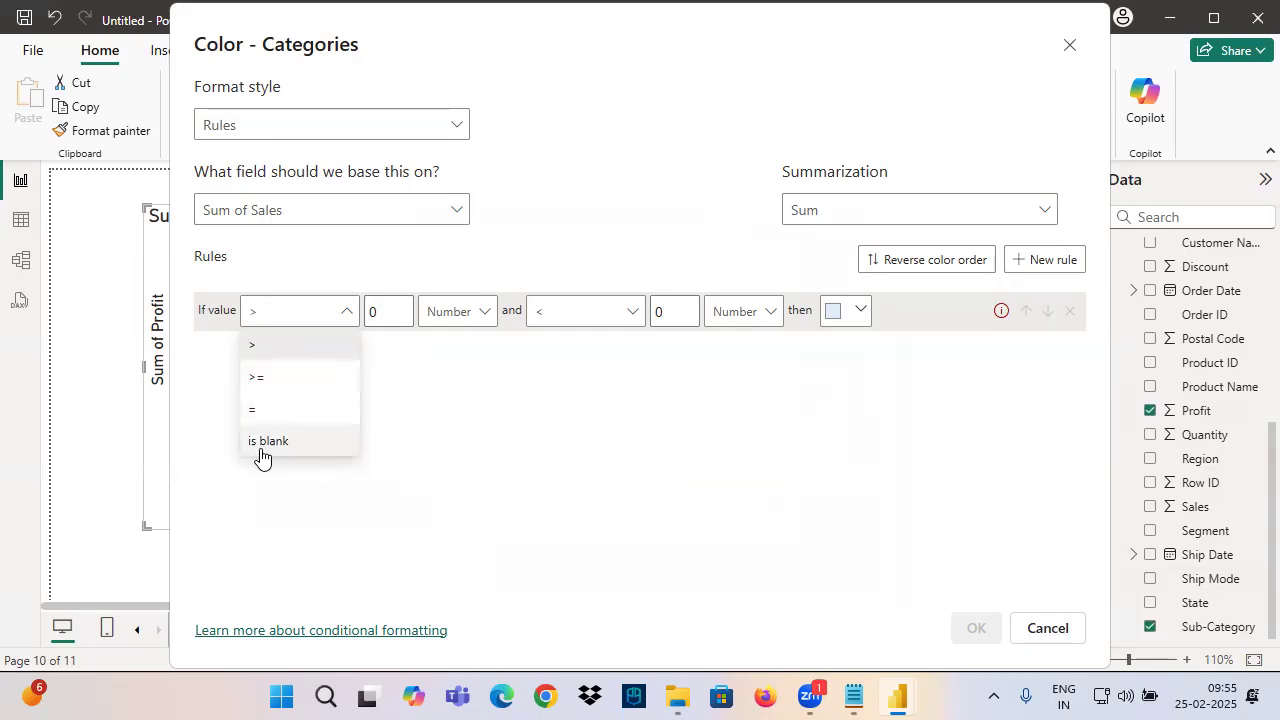
click(273, 380)
double_click(378, 311)
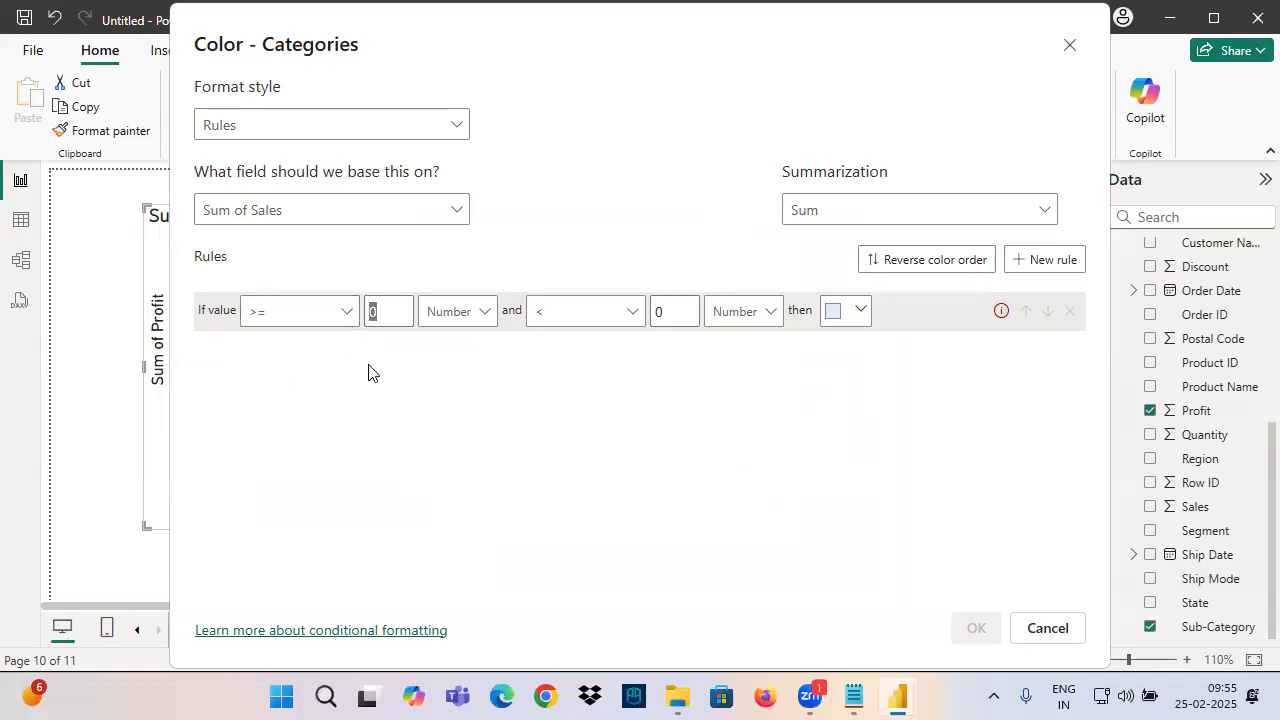
key(BackSpace)
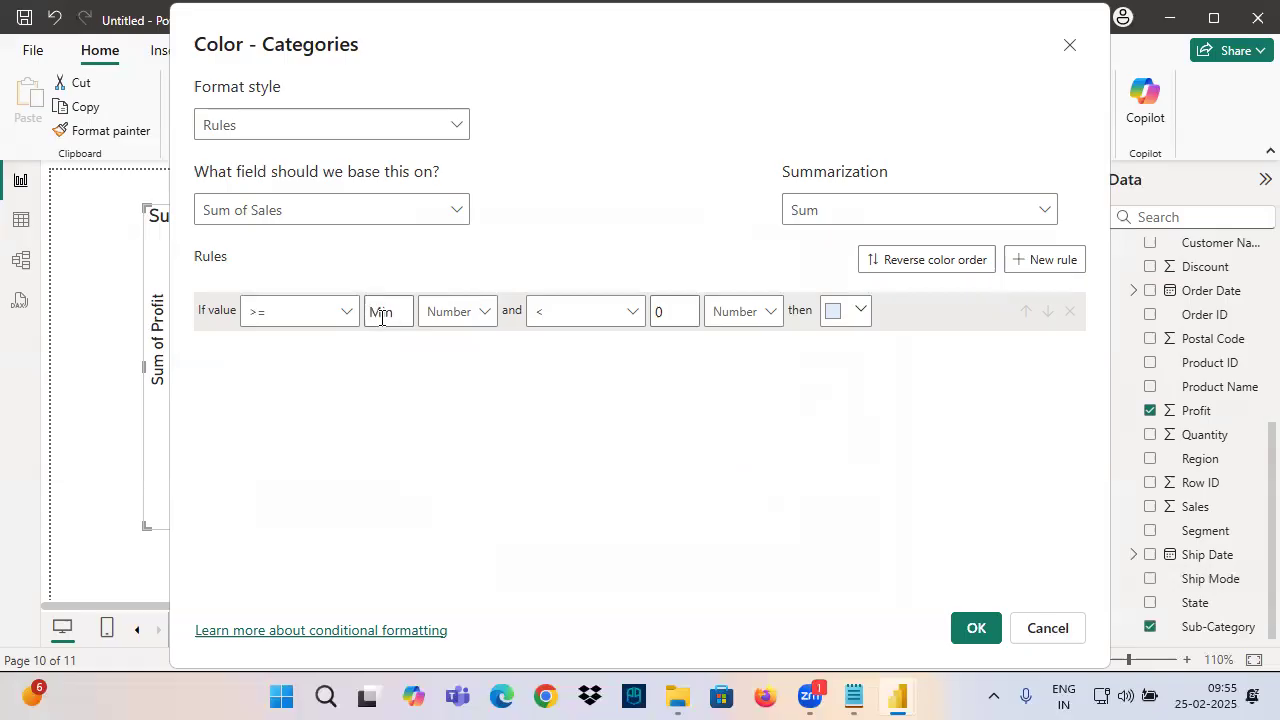
click(1048, 628)
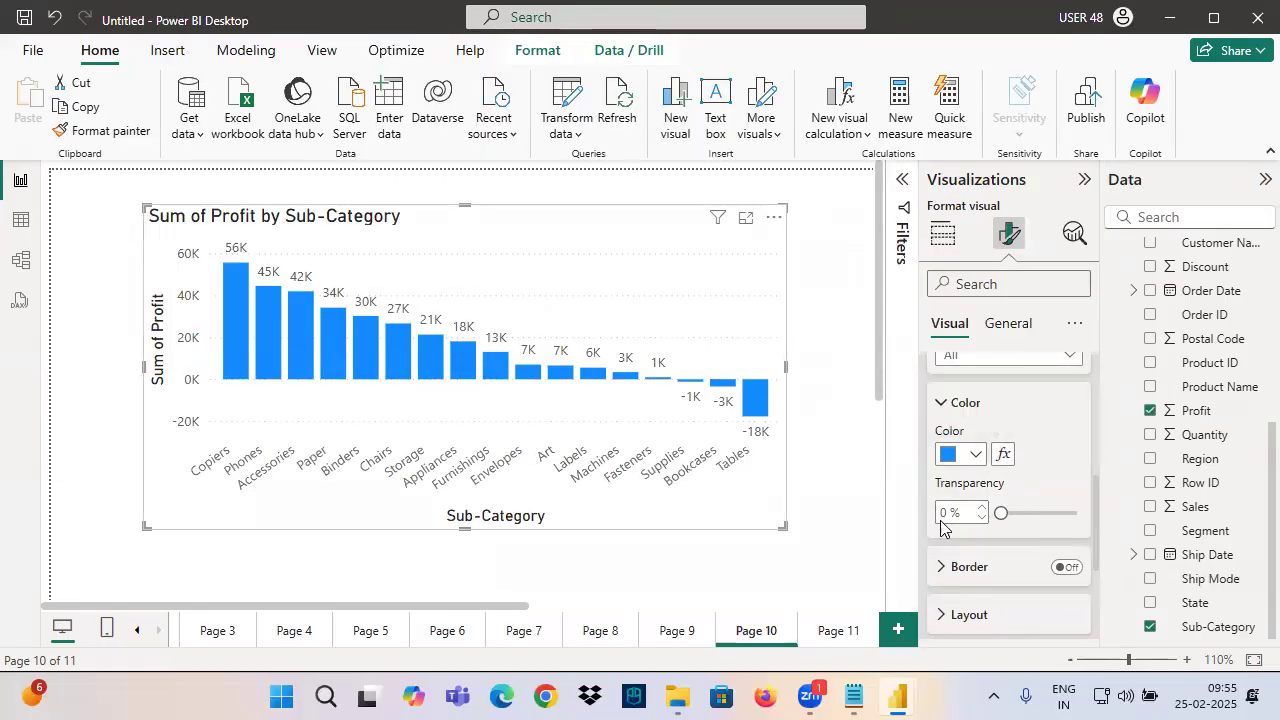
Base the column color rules on Sum of Profit and set the first rule's range from >= Min Number to < 0 Number
click(418, 218)
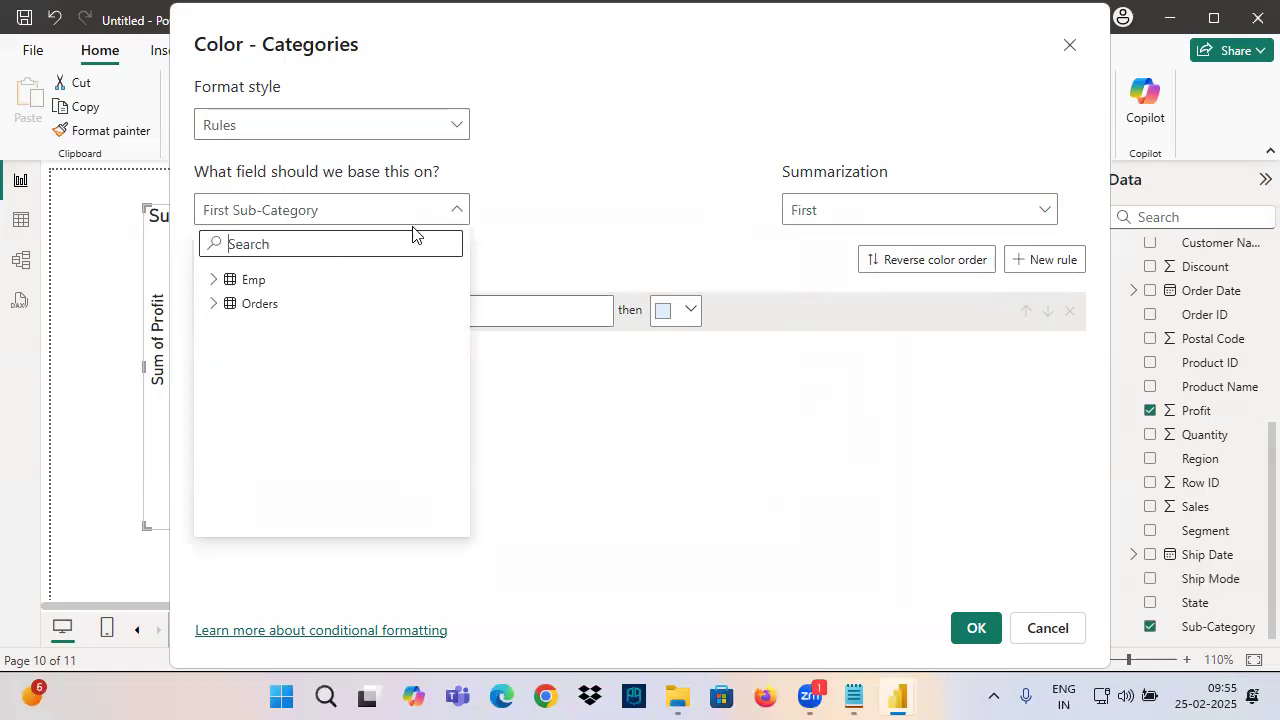
click(222, 306)
scroll(266, 330, down, 3)
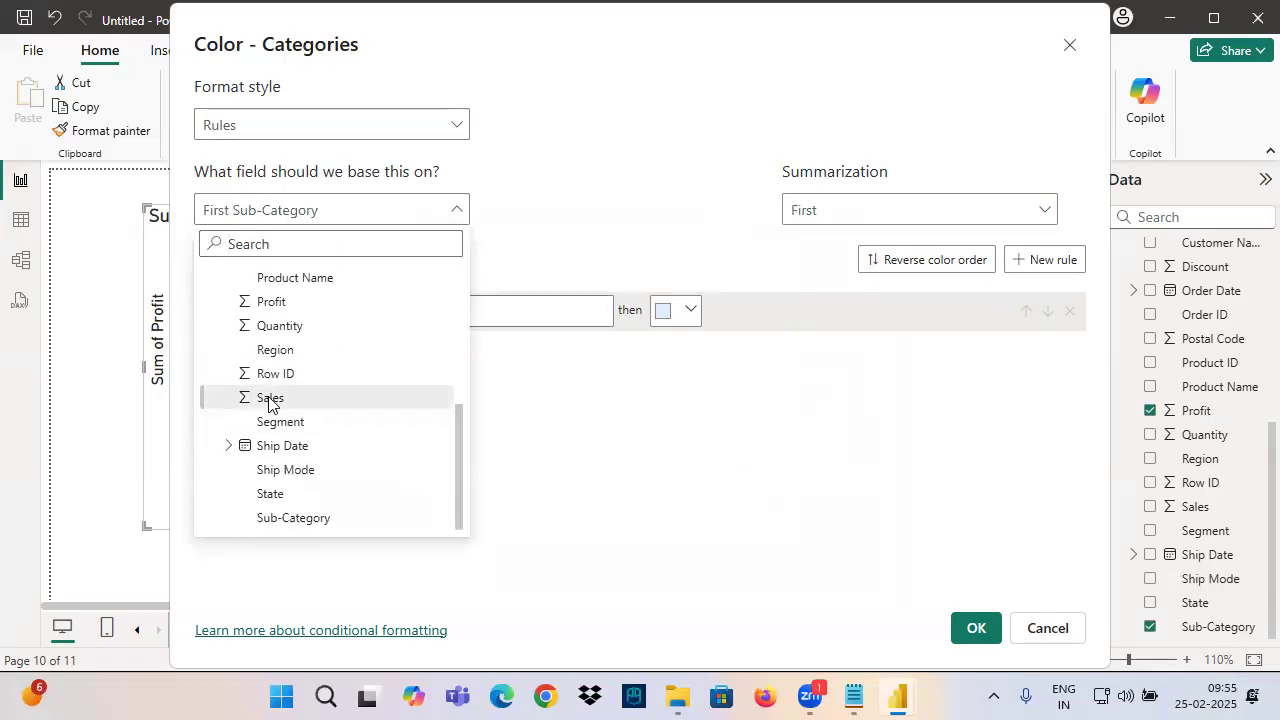
click(268, 398)
click(443, 218)
scroll(290, 420, down, 5)
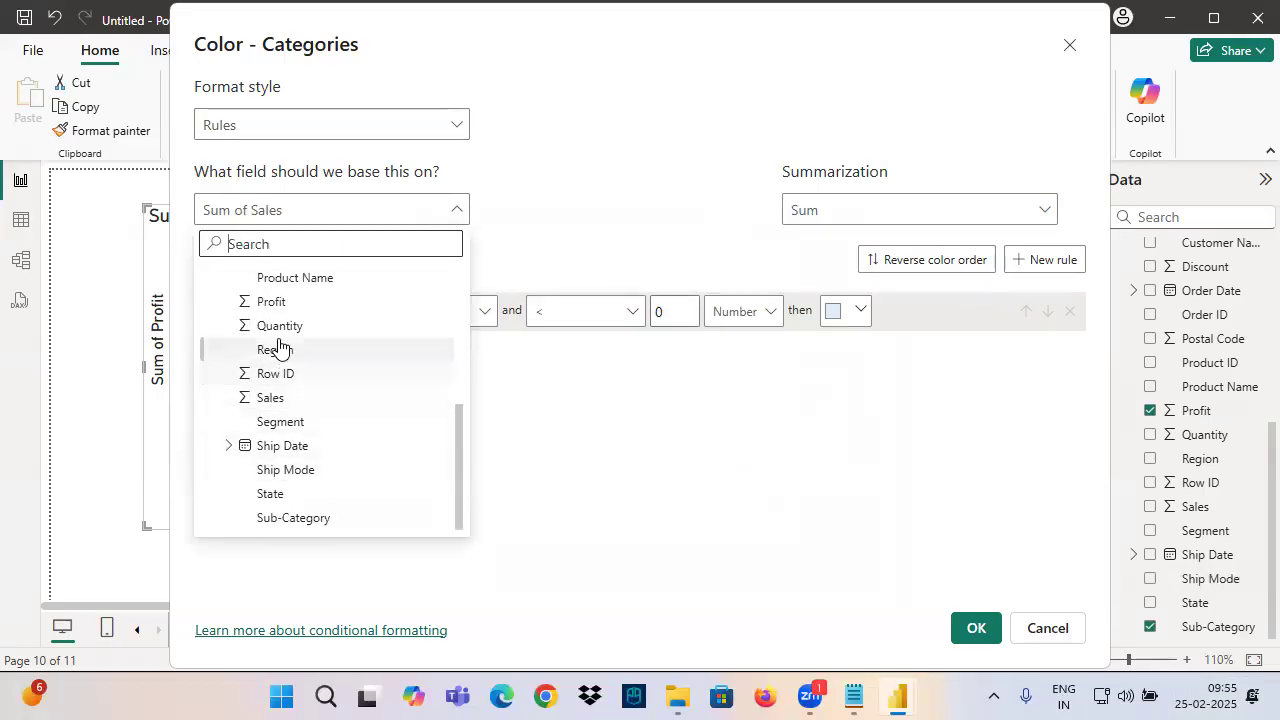
click(280, 302)
click(377, 315)
key(BackSpace)
click(473, 320)
click(450, 345)
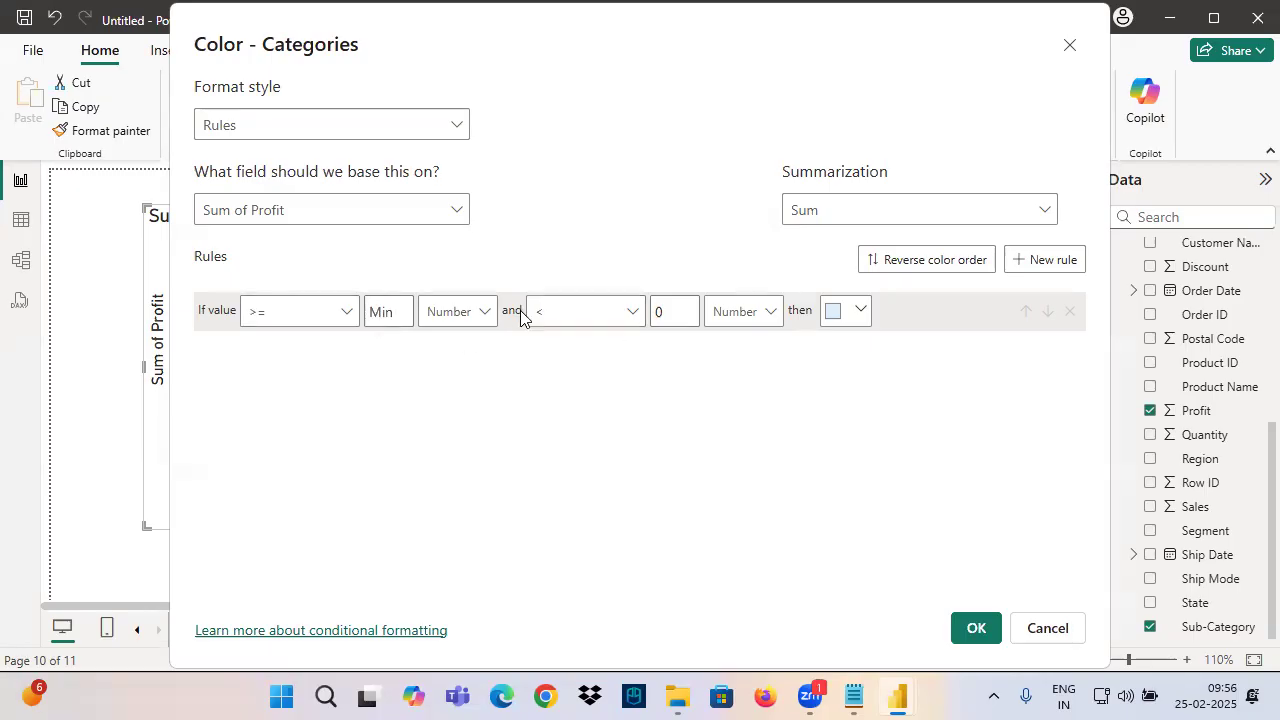
Assign the red theme color to the rule for negative profit values
click(851, 318)
click(811, 610)
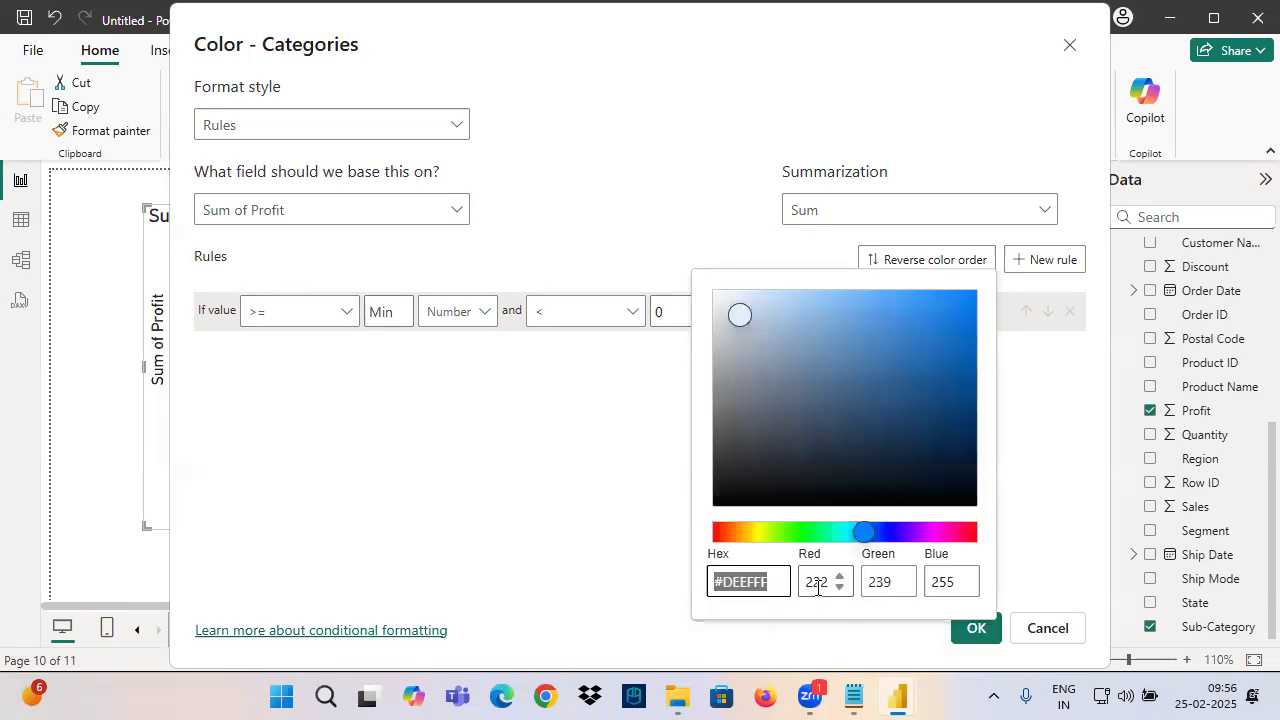
click(1091, 551)
click(860, 312)
click(969, 325)
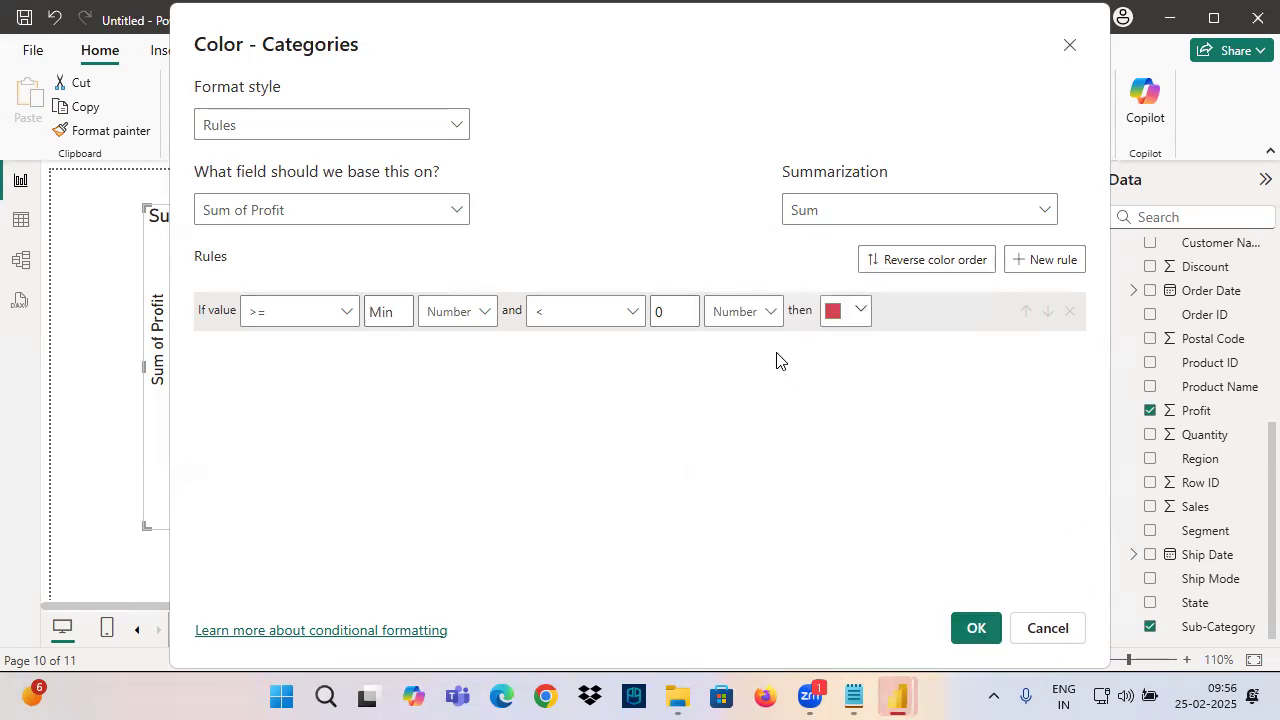
Add a second color rule for Profit values >= 0 Number and < Max Number
click(1076, 266)
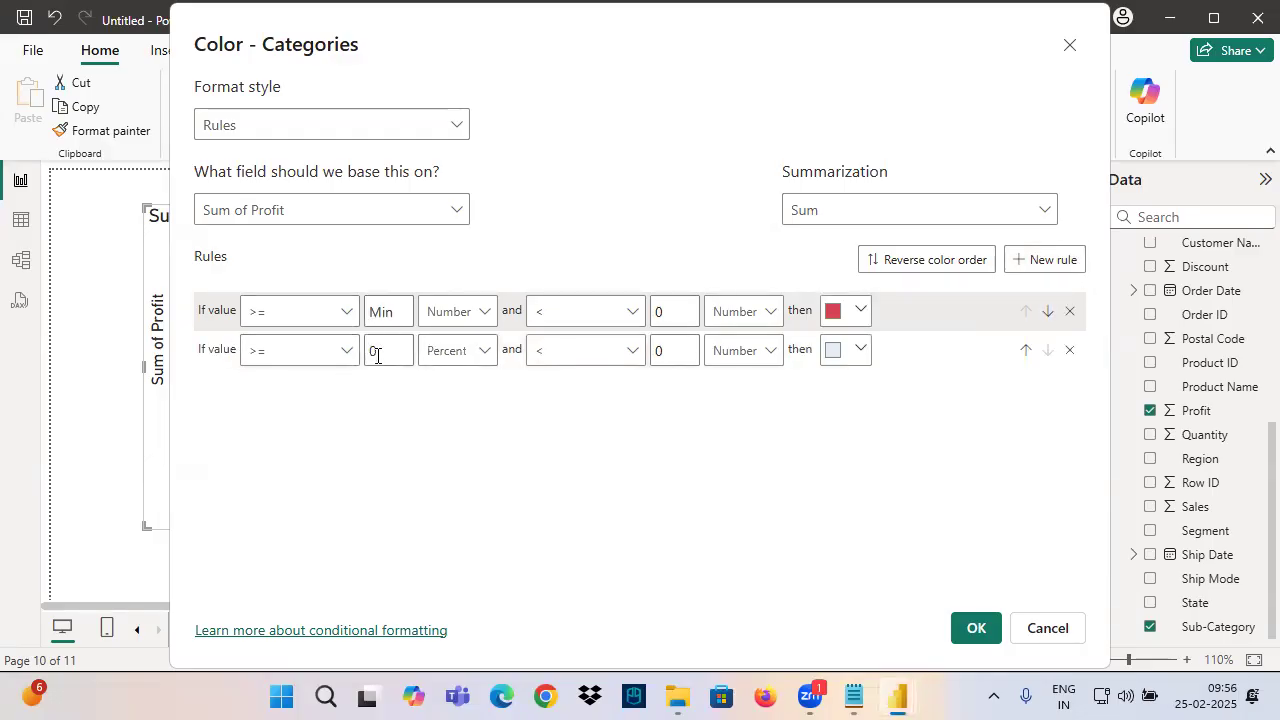
click(447, 356)
click(441, 382)
double_click(665, 352)
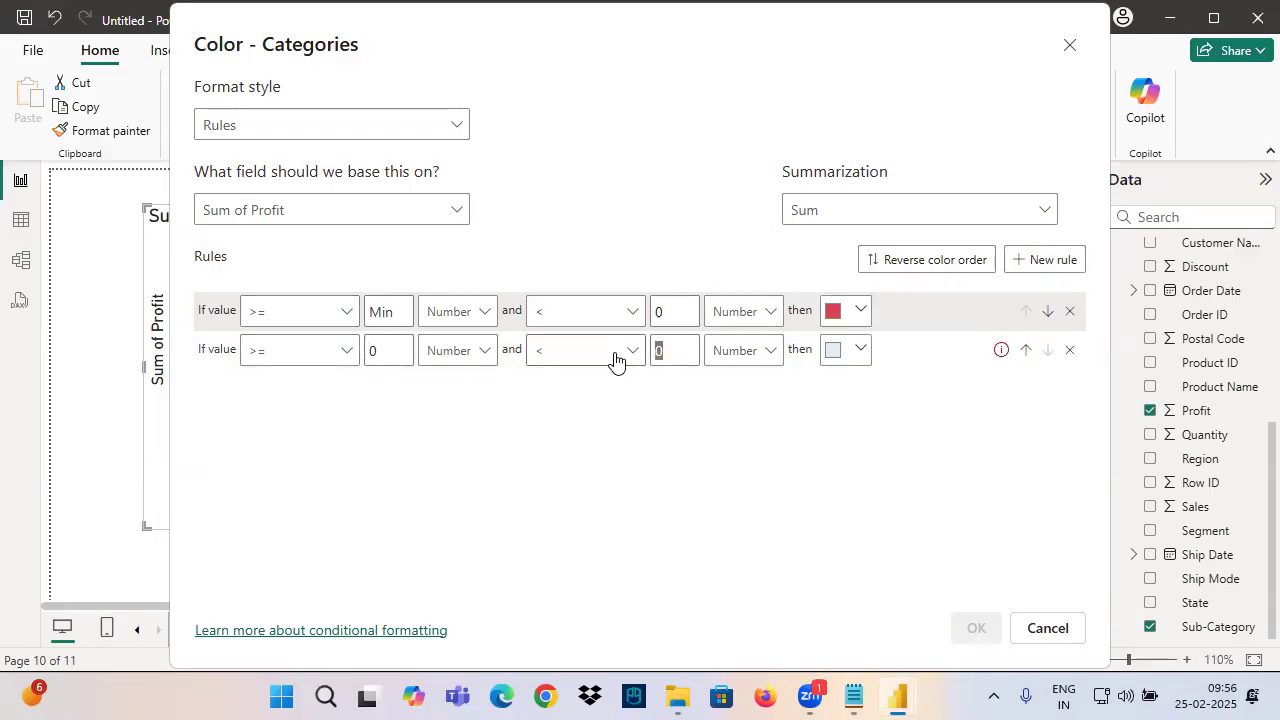
key(BackSpace)
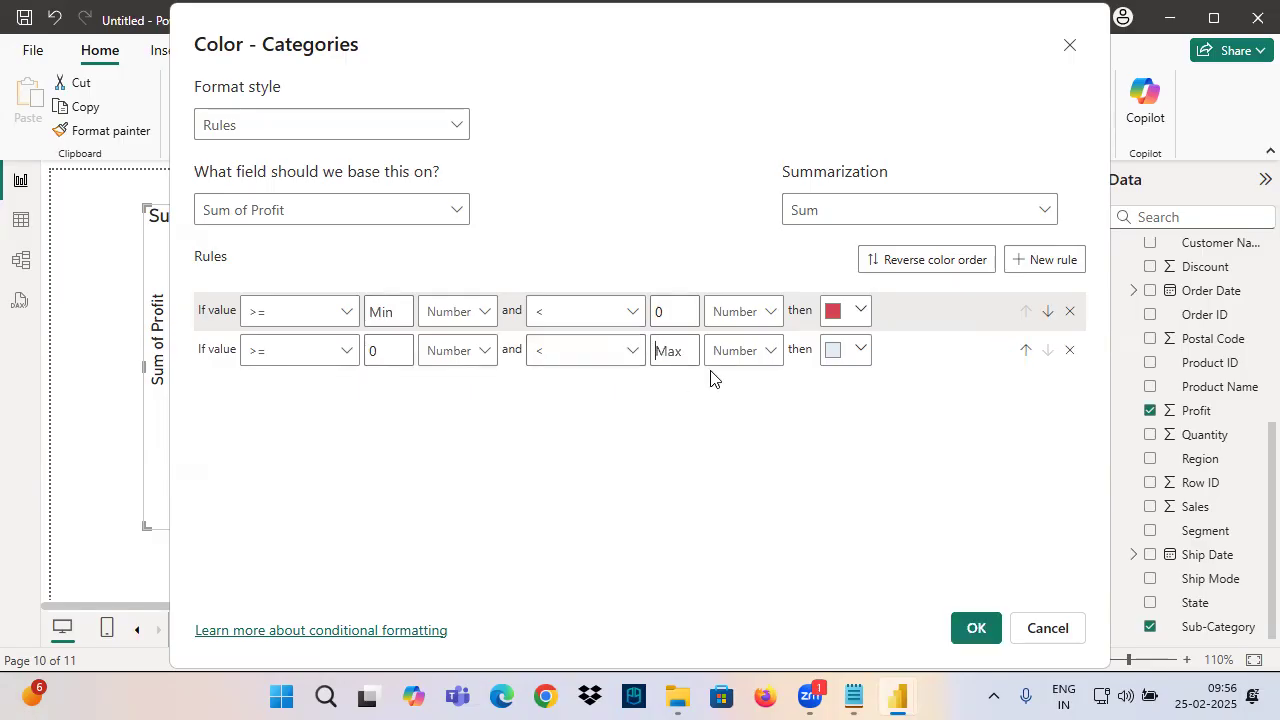
Set the second rule's color to a custom bright green and apply the conditional formatting to the columns
click(831, 352)
click(771, 334)
click(806, 265)
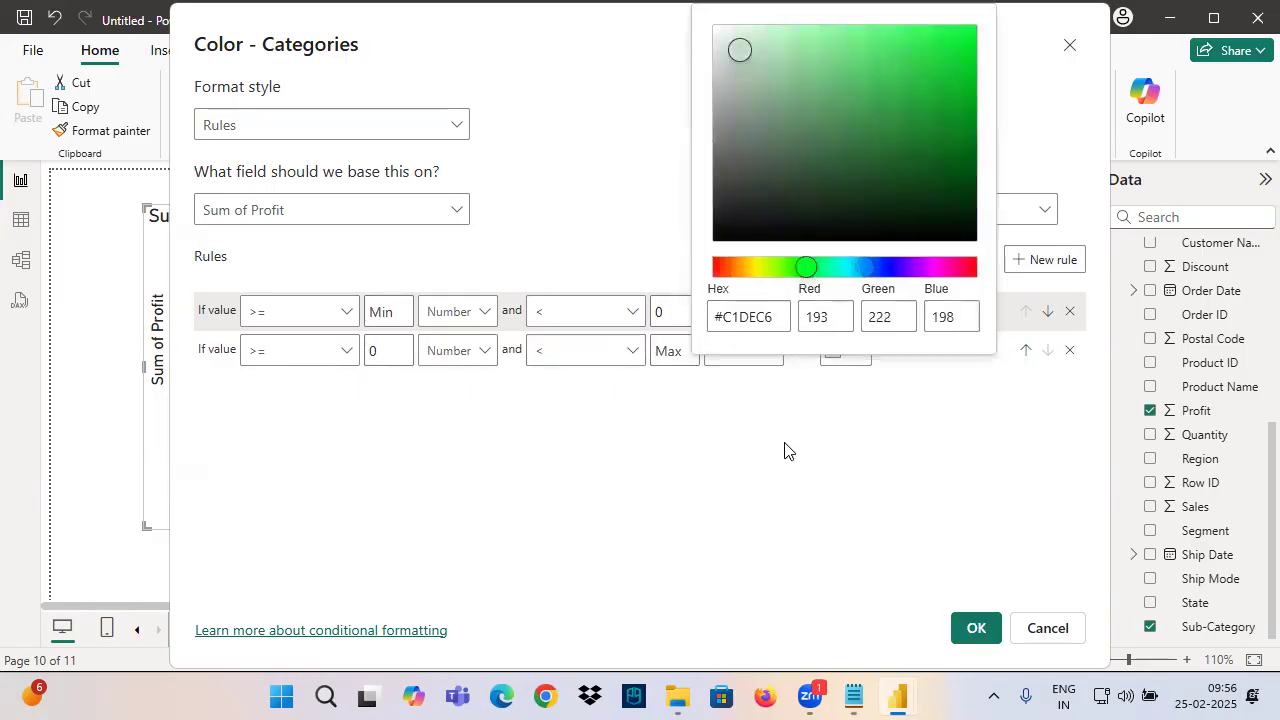
click(790, 458)
click(851, 358)
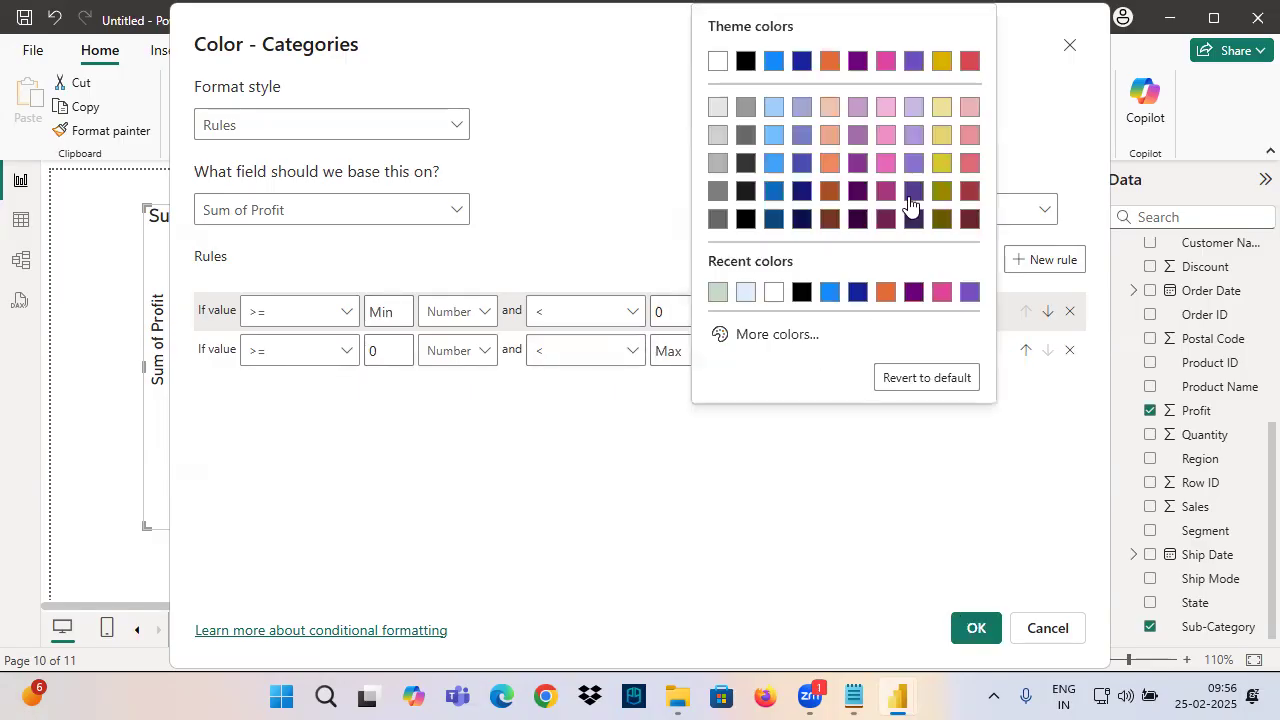
click(769, 334)
click(946, 47)
click(812, 436)
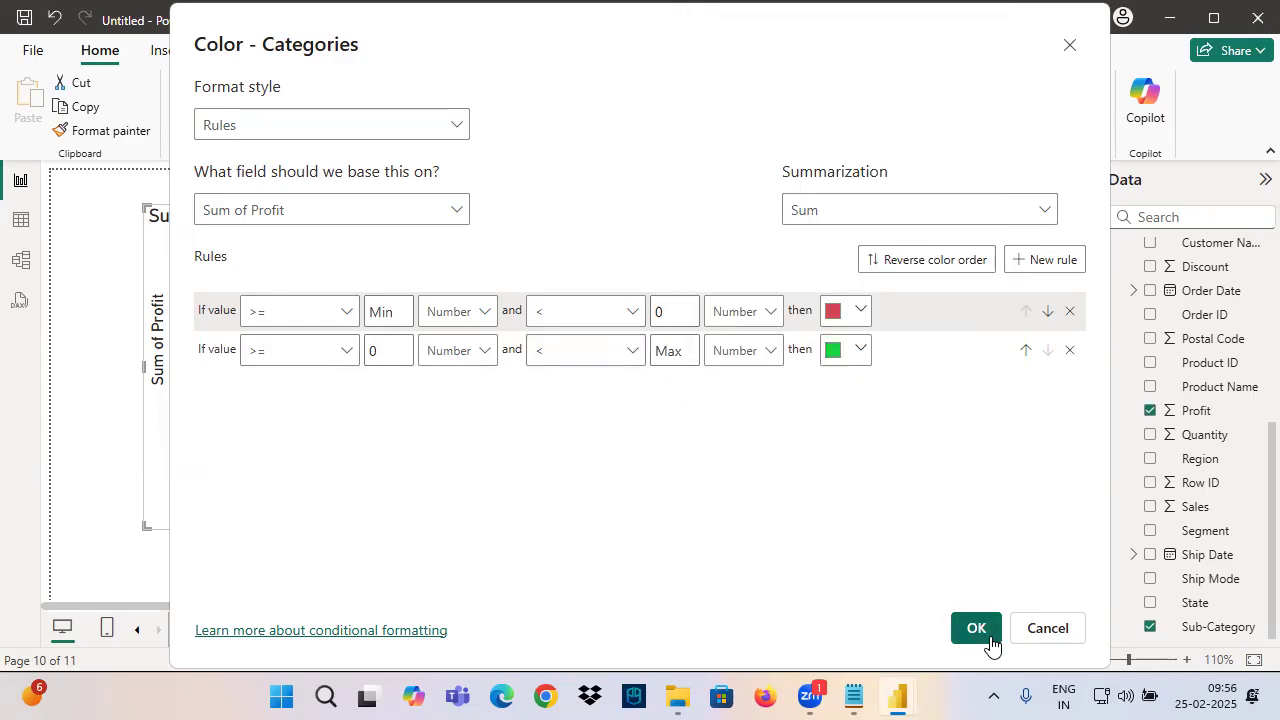
click(976, 628)
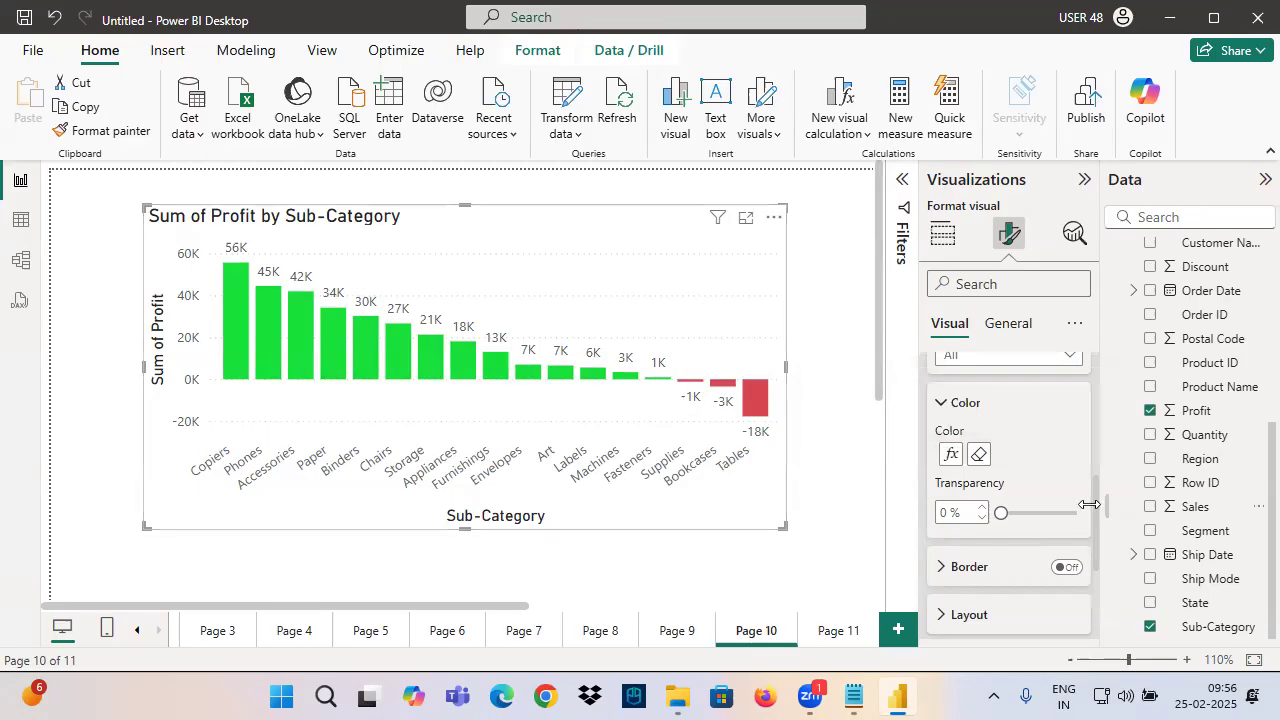
Review the column chart's field wells in the Notepad notes, and return to Power BI
scroll(960, 540, up, 5)
click(955, 613)
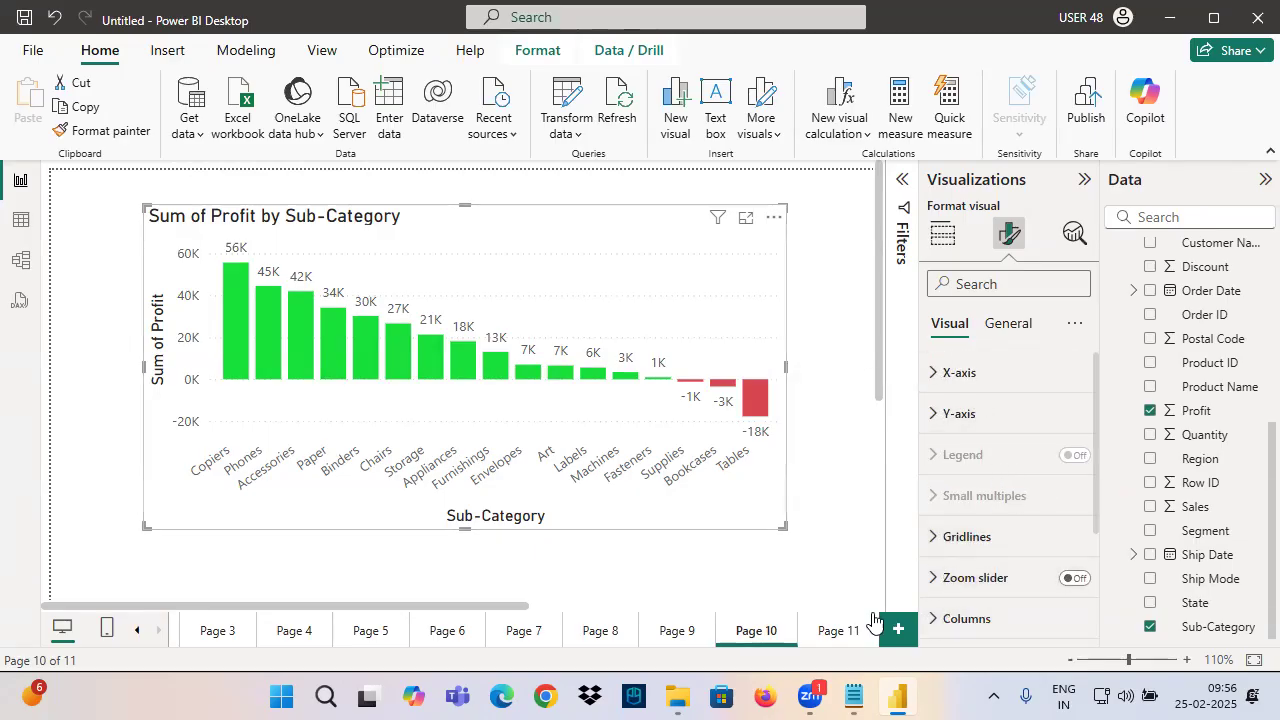
click(866, 697)
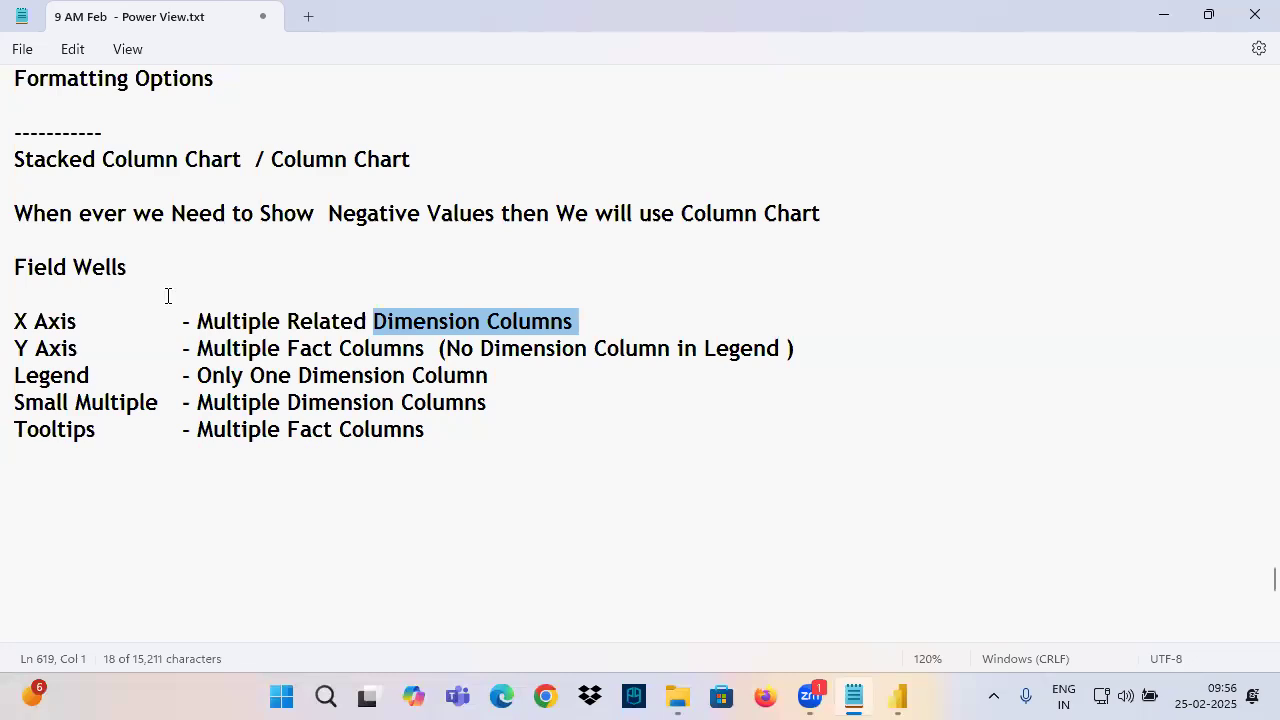
click(895, 697)
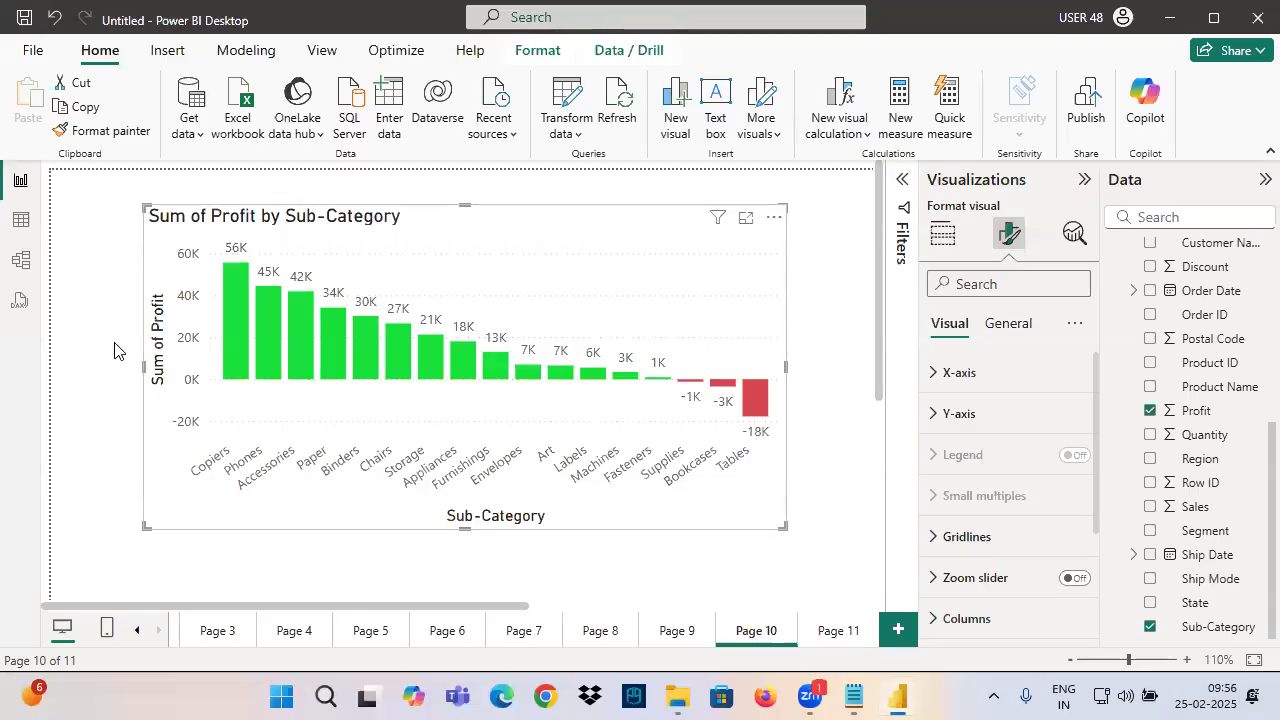
Insert a stacked column chart on a new report page, move it slightly right, and enlarge it
click(830, 640)
click(898, 628)
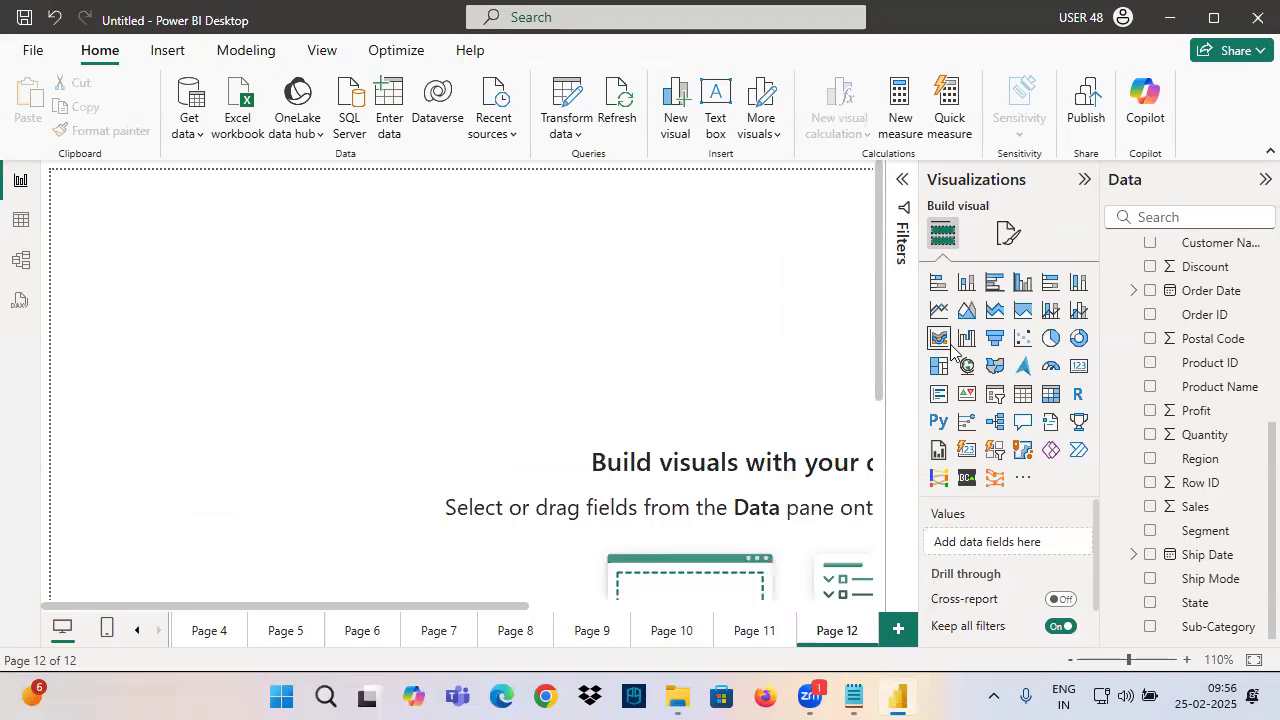
click(966, 282)
drag(316, 380, 424, 420)
drag(472, 516, 541, 358)
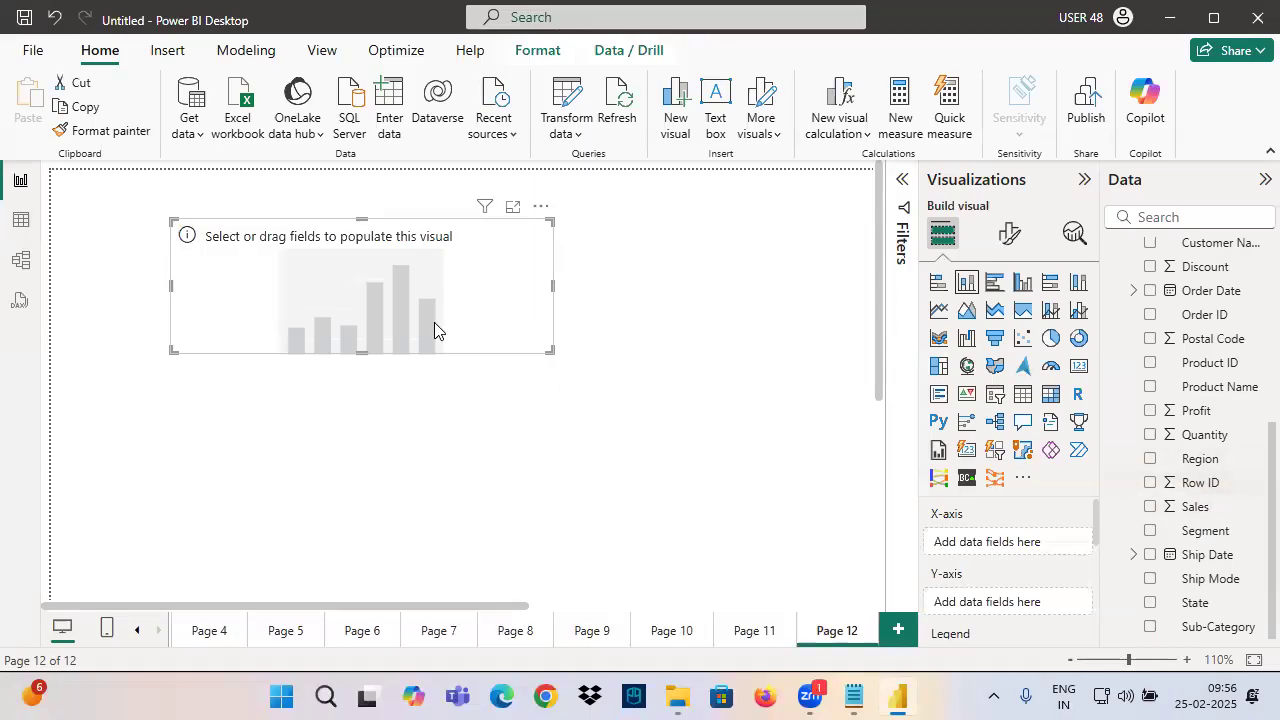
drag(374, 352, 363, 421)
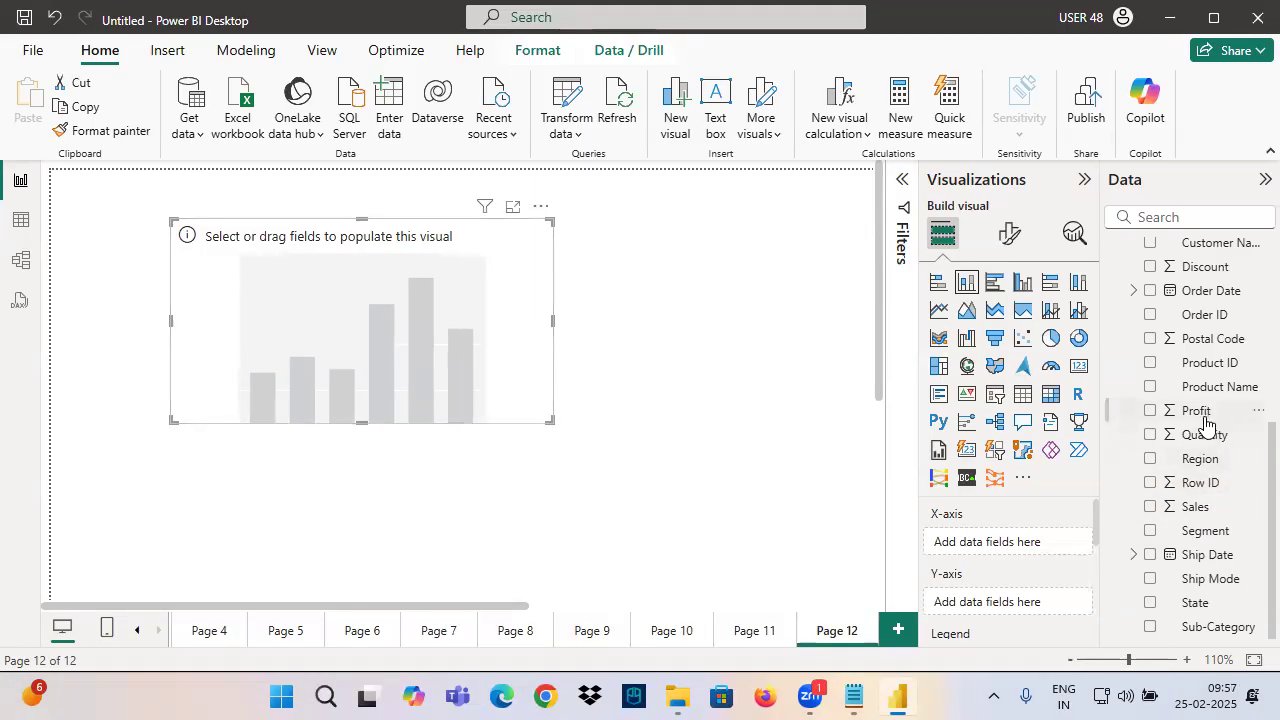
Assign Category to the new chart's X-axis and Sales to its Y-axis, and open the visual's format settings
scroll(1205, 425, up, 3)
drag(1210, 350, 1010, 542)
drag(1183, 526, 1005, 610)
click(1009, 233)
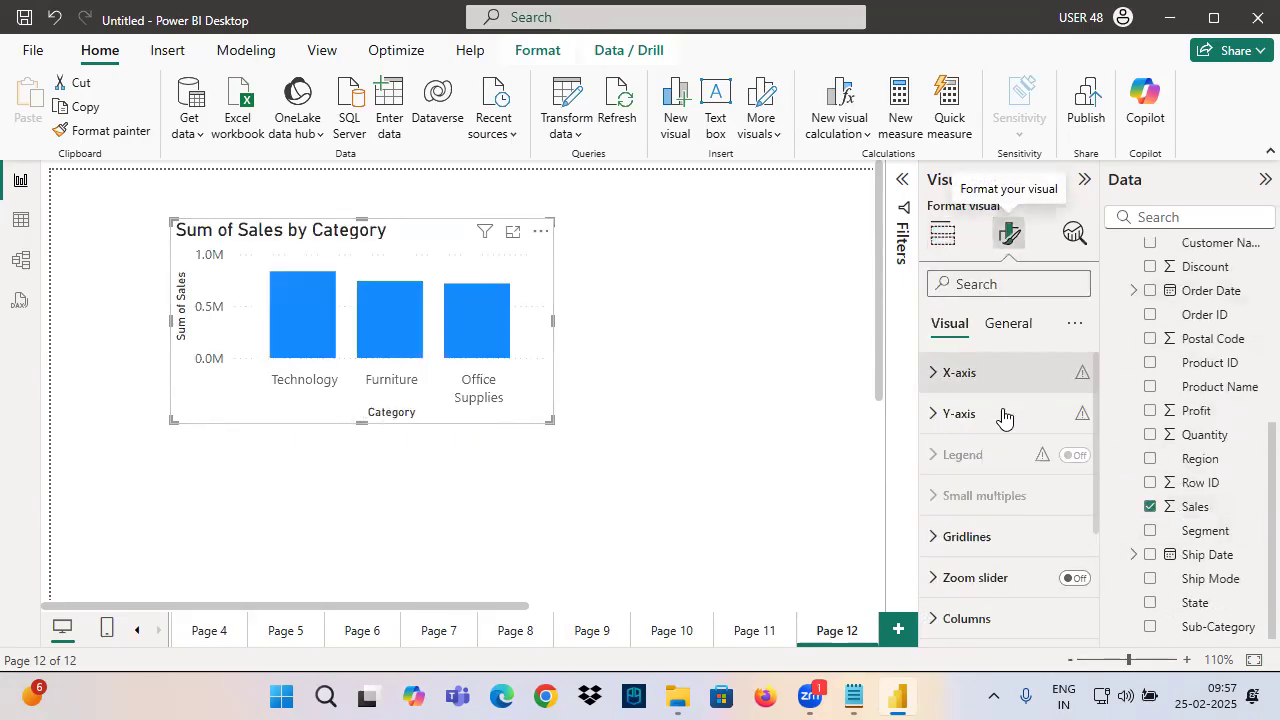
Turn on data labels for the Sales by Category column chart and make the chart taller
scroll(1003, 415, down, 3)
click(1074, 537)
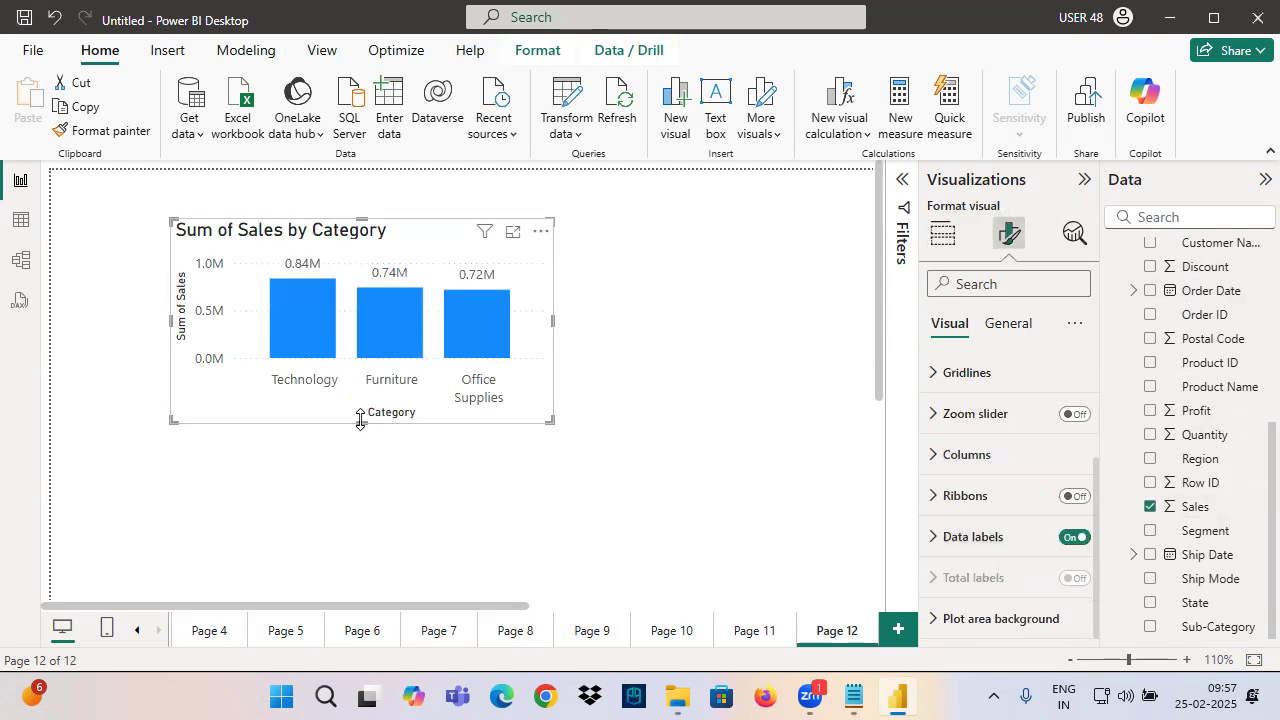
drag(361, 420, 361, 483)
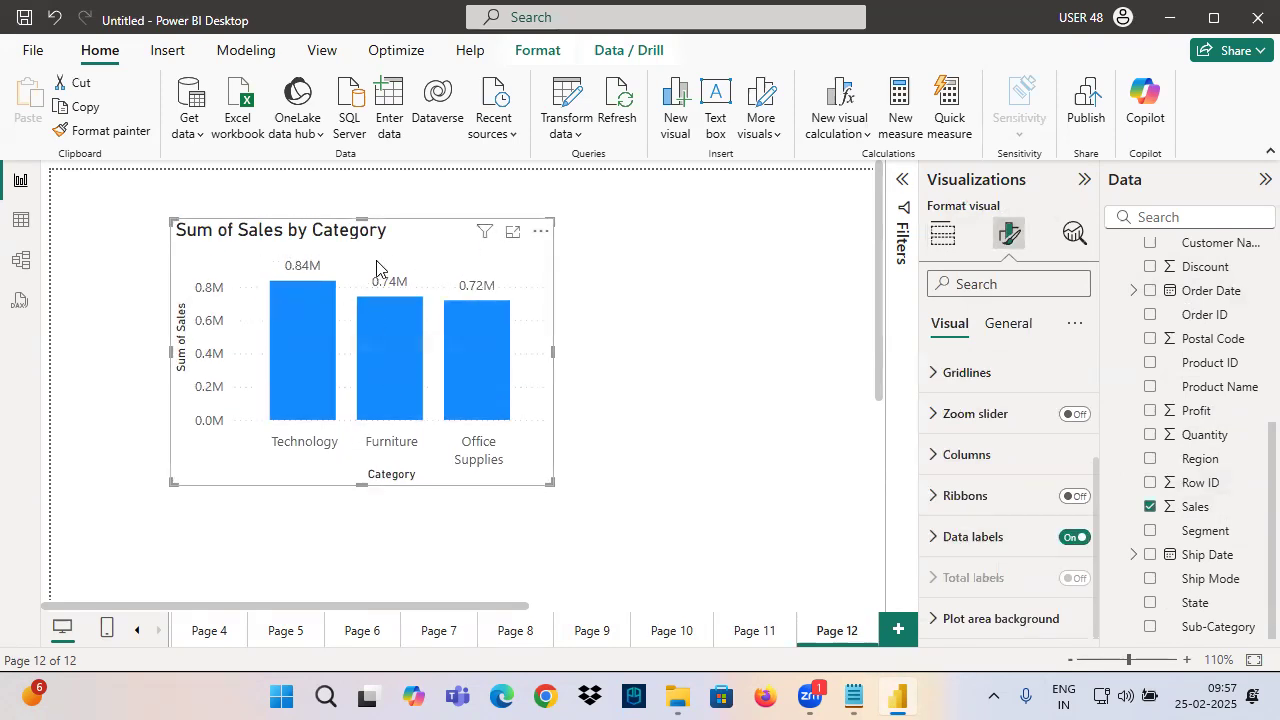
Try the Sub-Category profit chart on Page 10 as a treemap, and switch it back to a stacked column chart
click(752, 626)
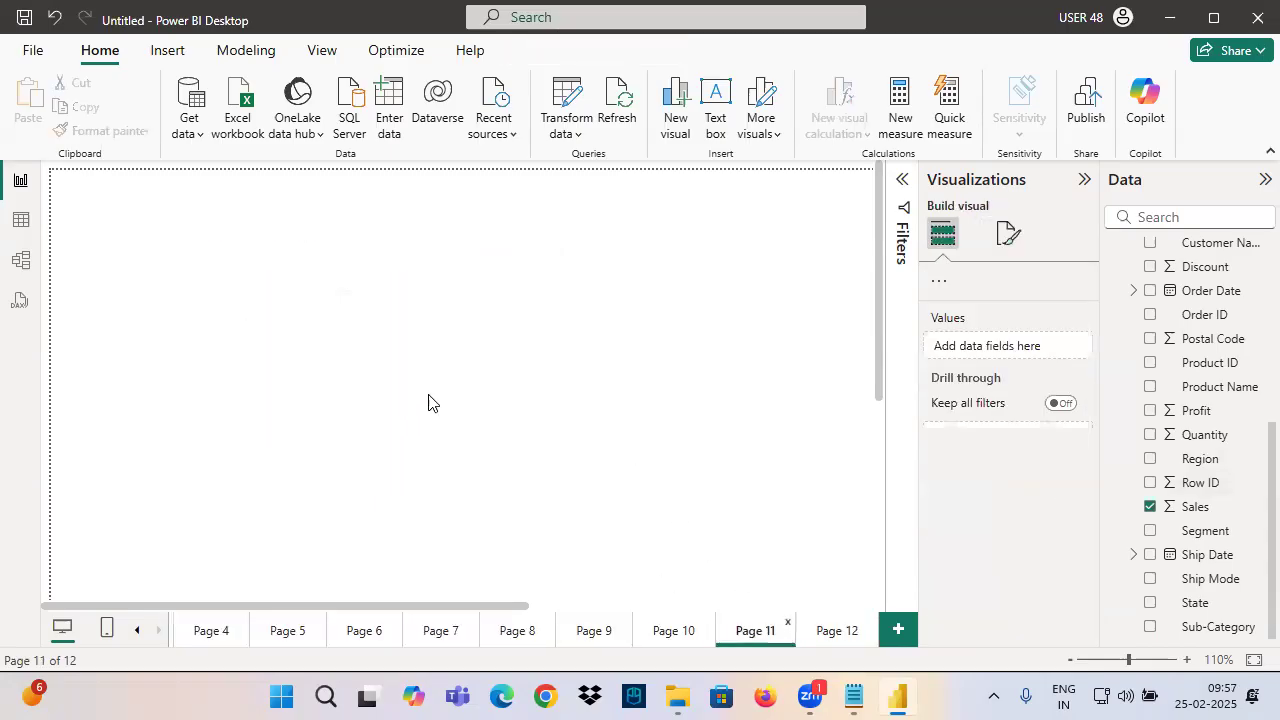
click(666, 632)
click(765, 365)
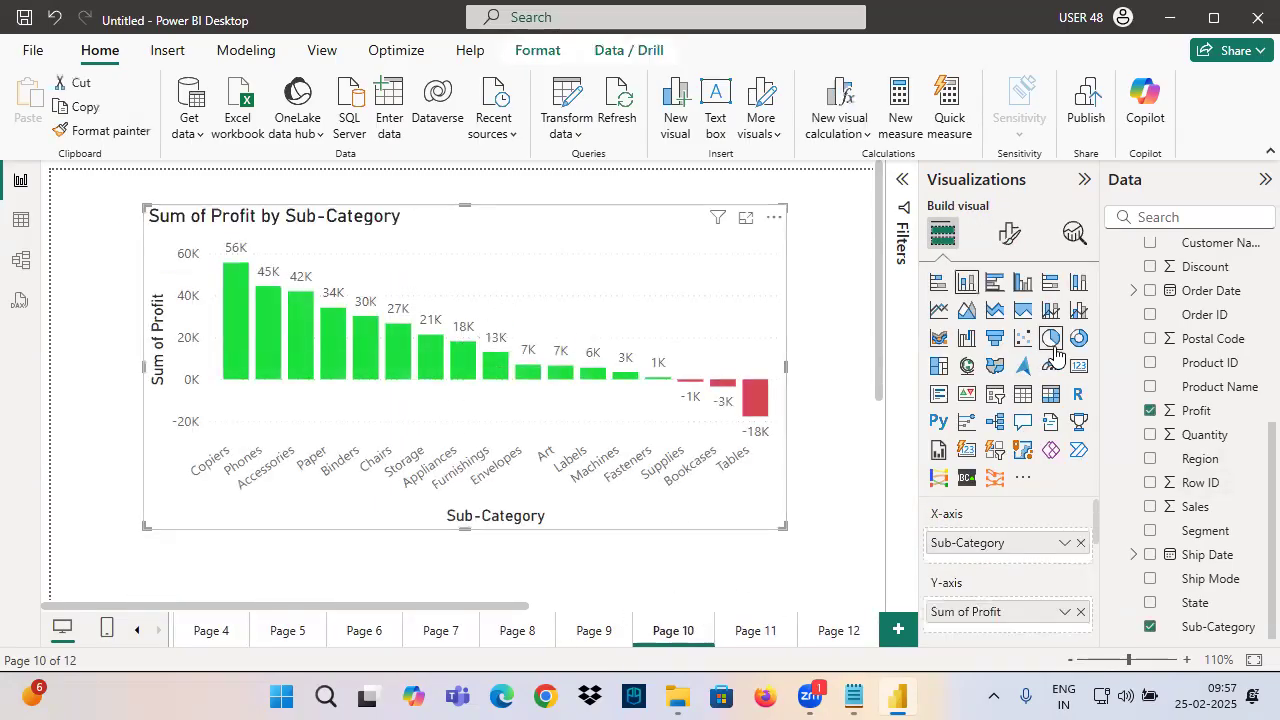
click(944, 367)
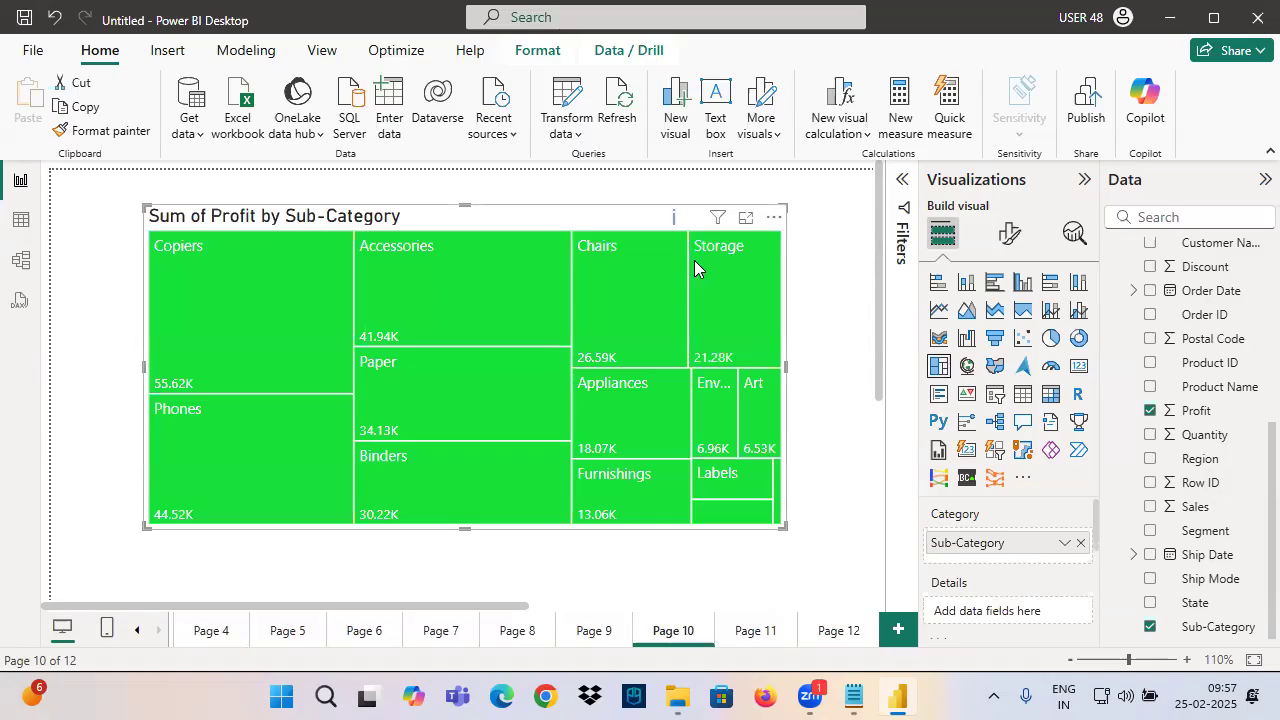
mouse_move(676, 220)
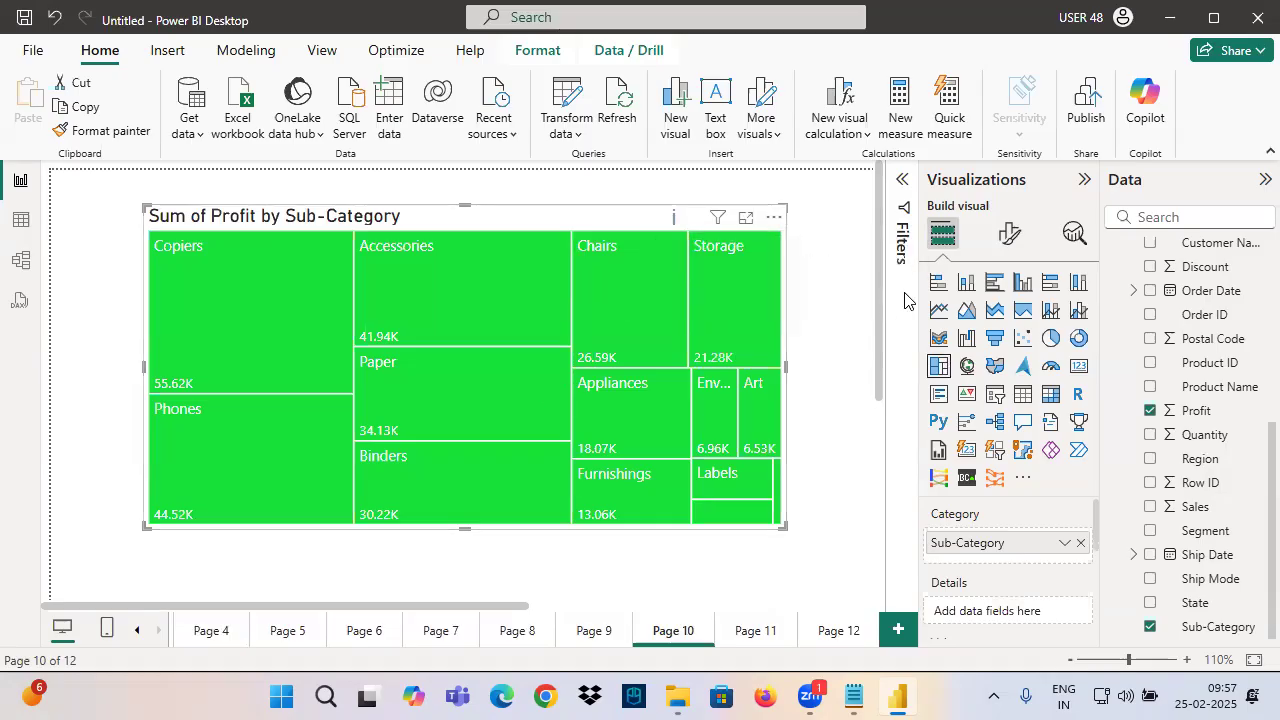
click(964, 286)
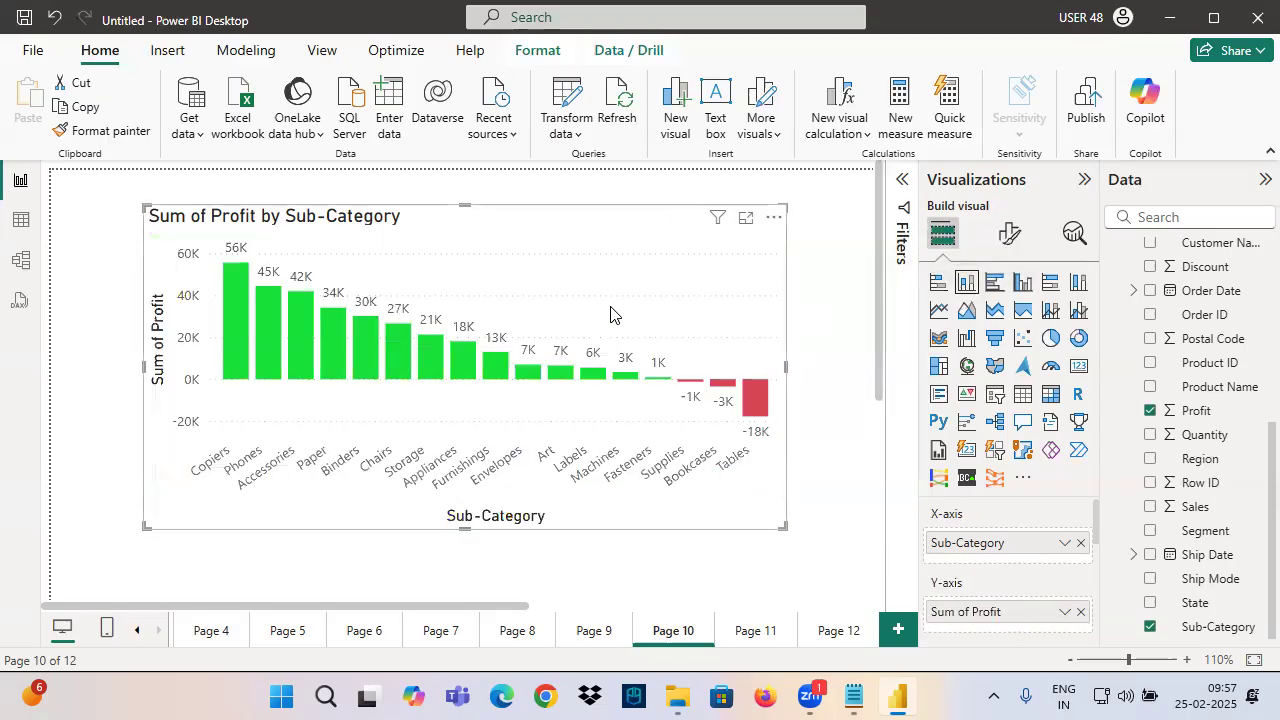
Review the stacked column chart's usage note and field wells in the Notepad notes, and return to Power BI
click(863, 697)
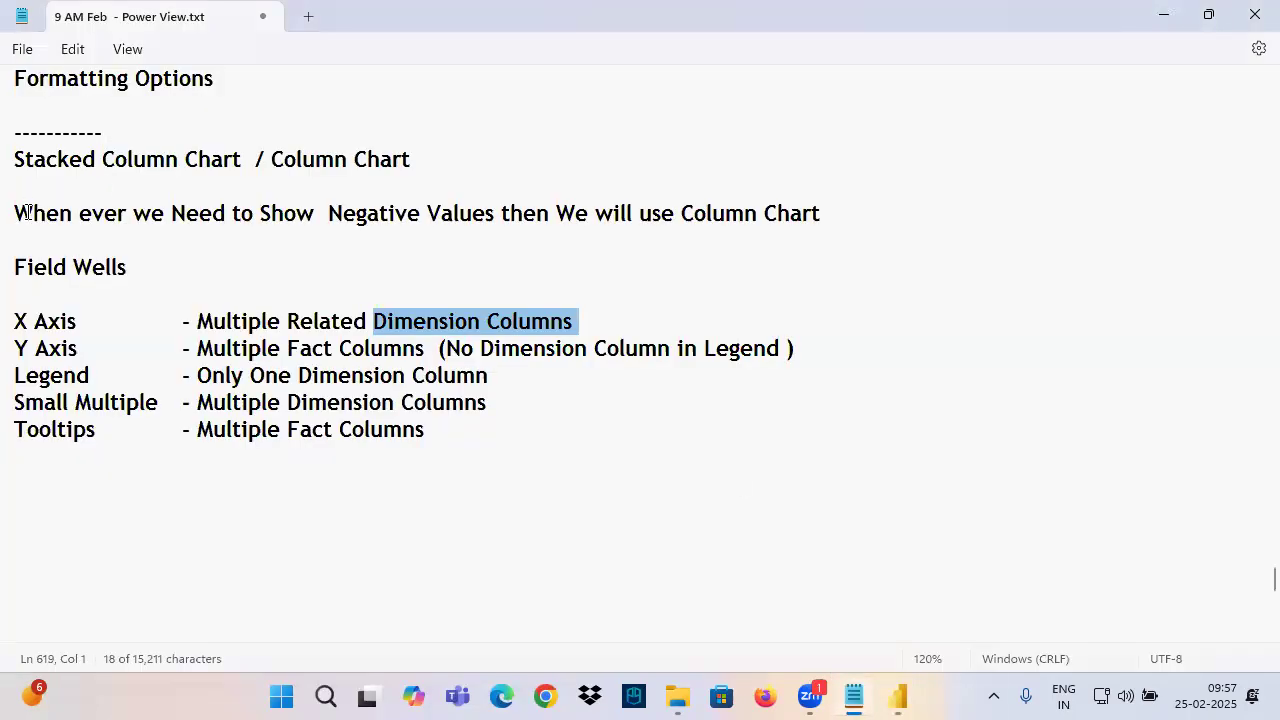
drag(60, 162, 378, 186)
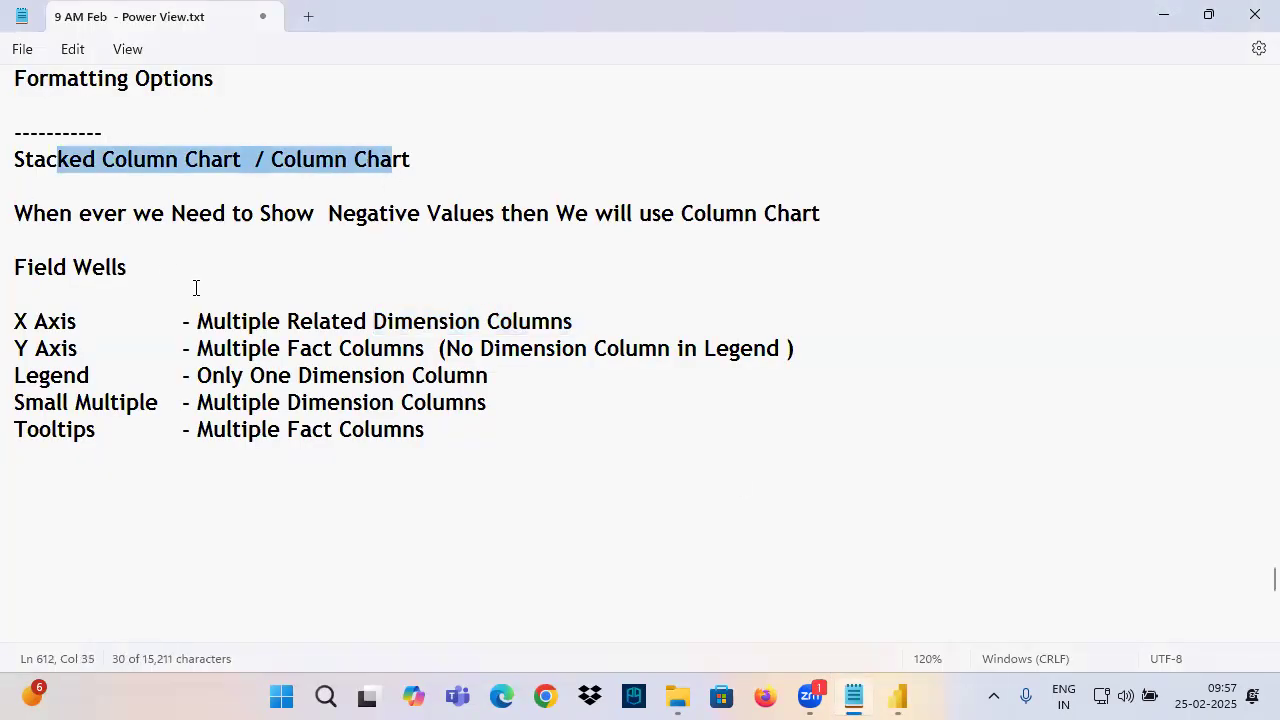
drag(31, 283, 406, 477)
drag(169, 211, 769, 515)
click(905, 697)
Examine the profit column chart's visual formatting options, and return to its field wells
click(1009, 232)
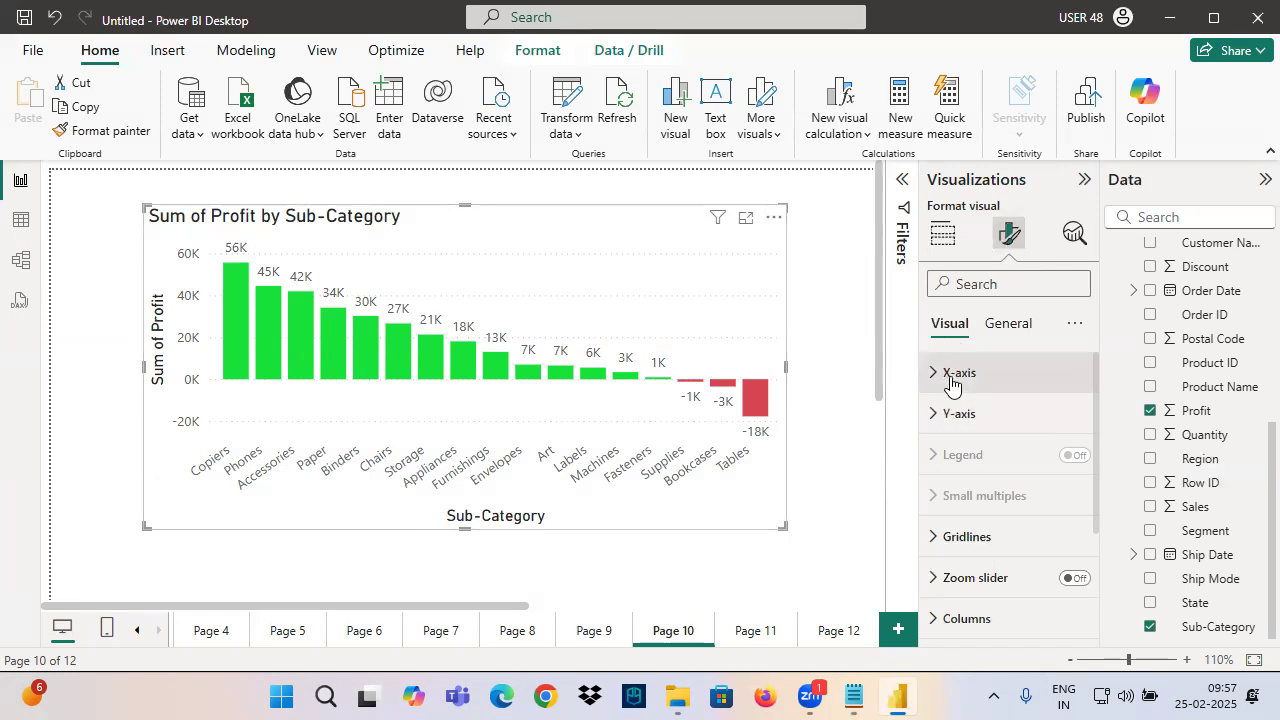
scroll(960, 425, down, 3)
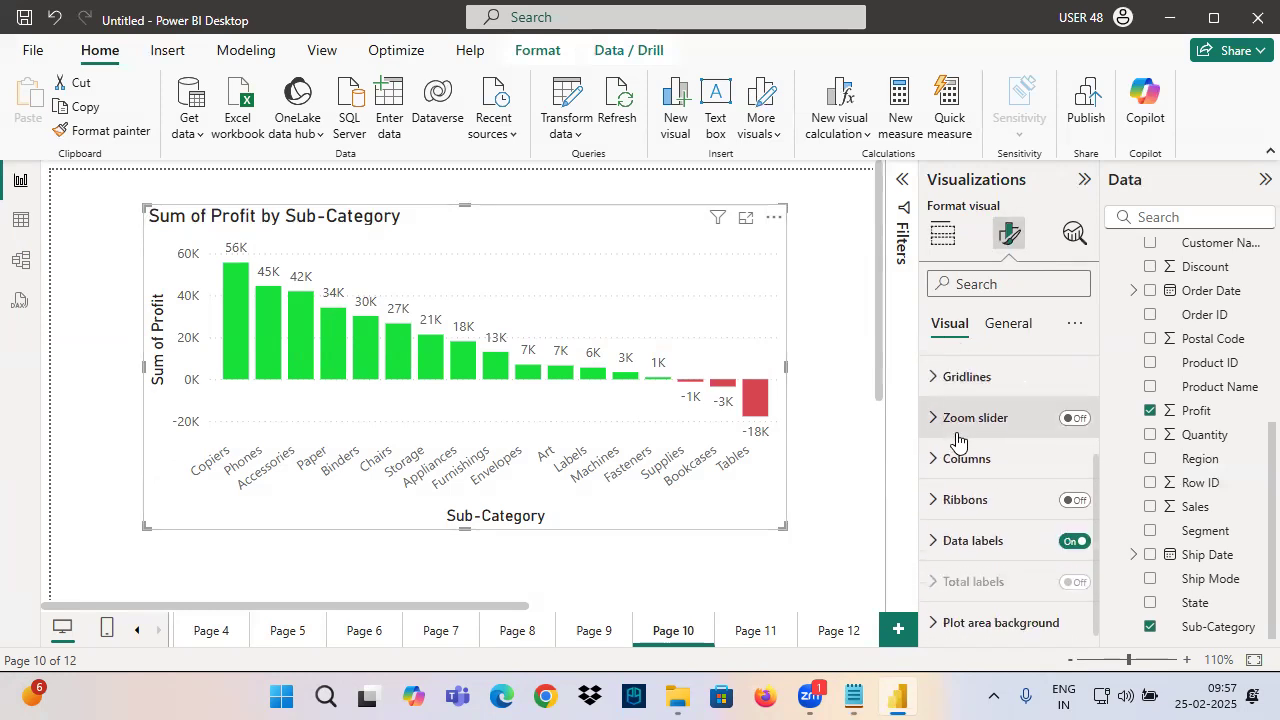
scroll(960, 460, up, 2)
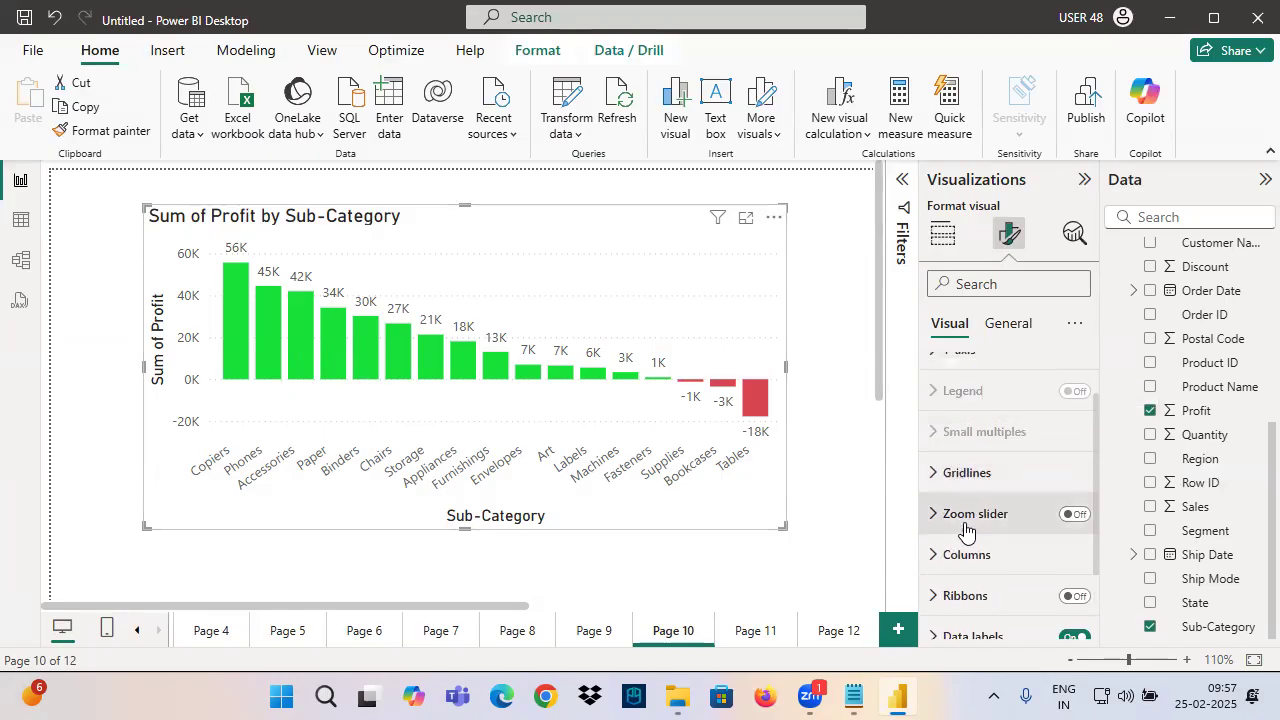
scroll(966, 534, down, 2)
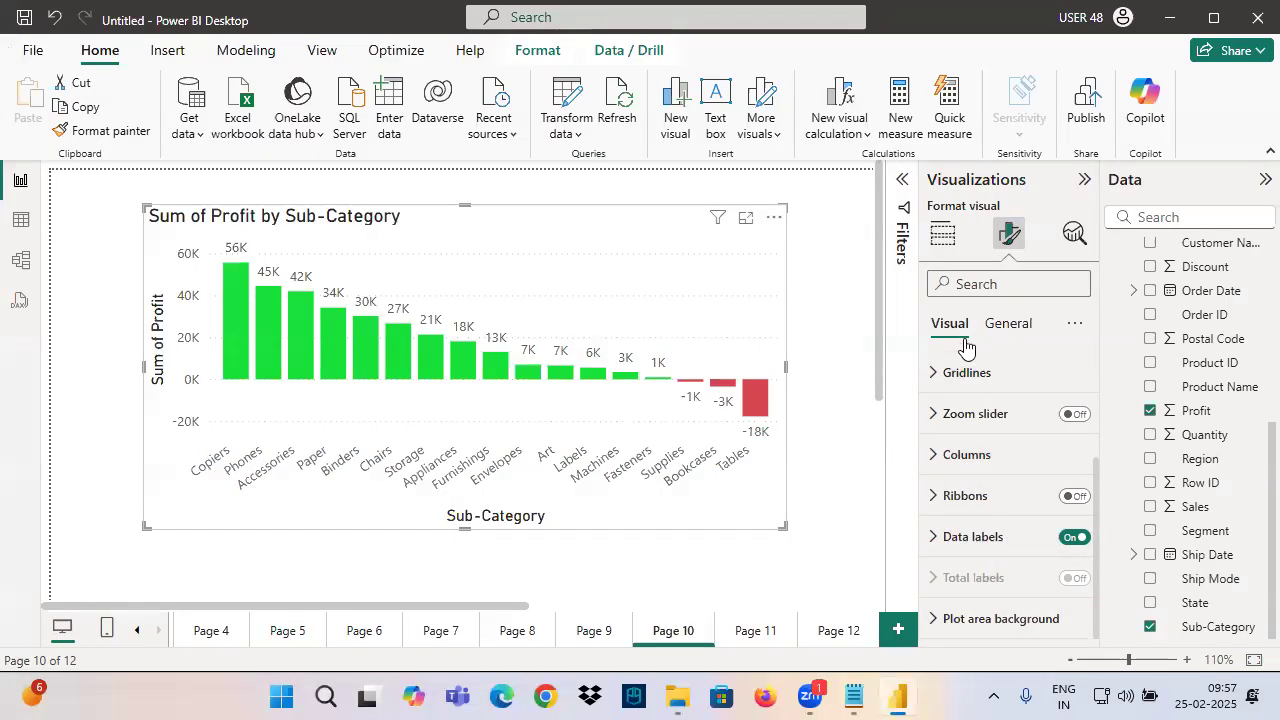
scroll(960, 420, up, 3)
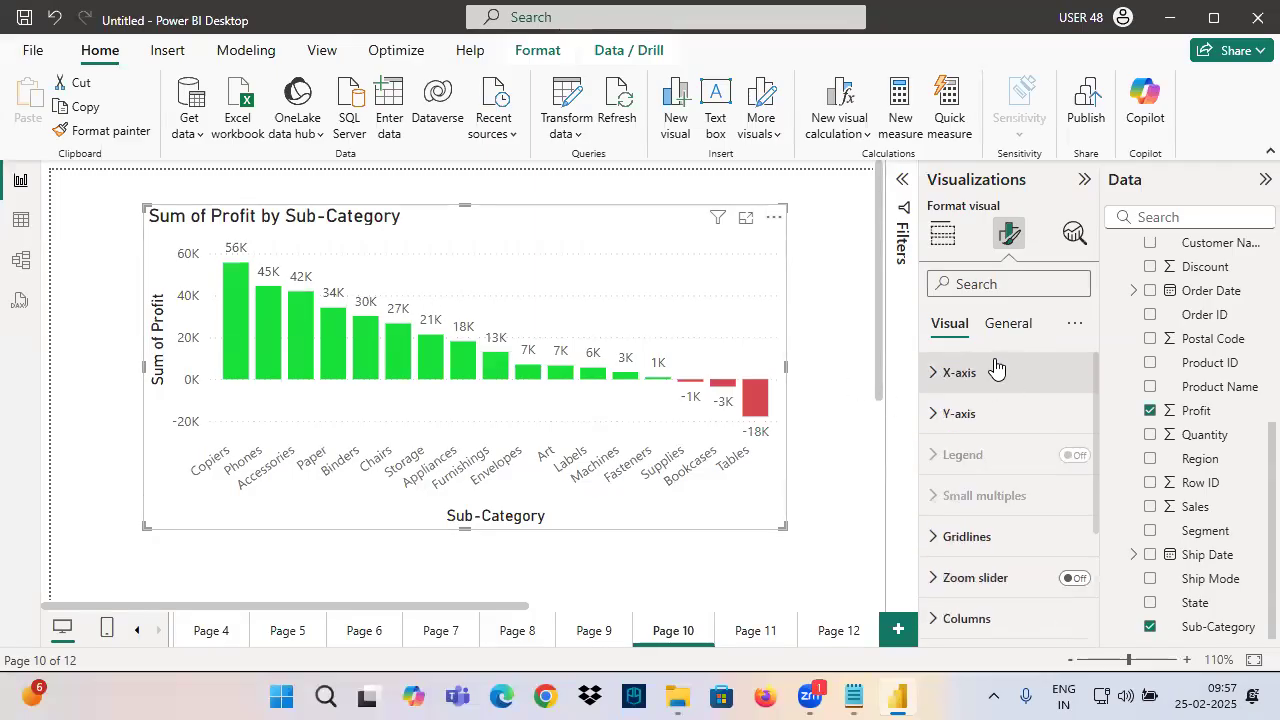
click(946, 244)
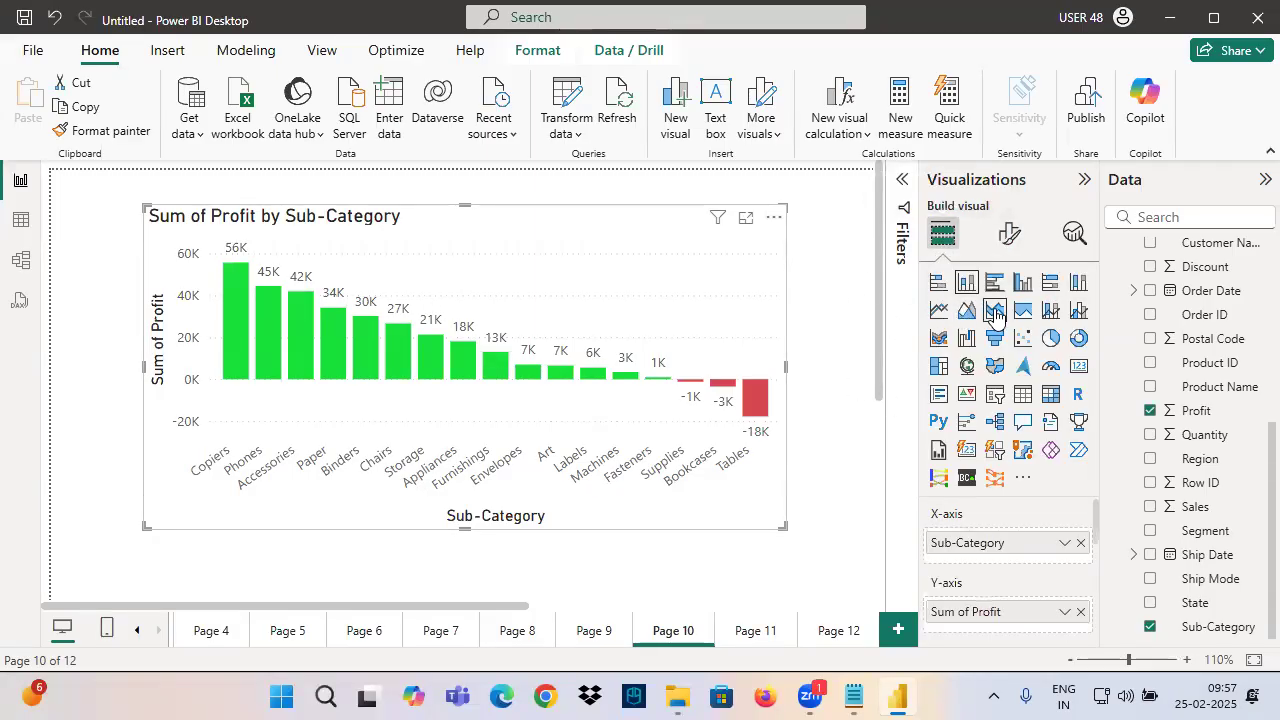
drag(908, 268, 1114, 299)
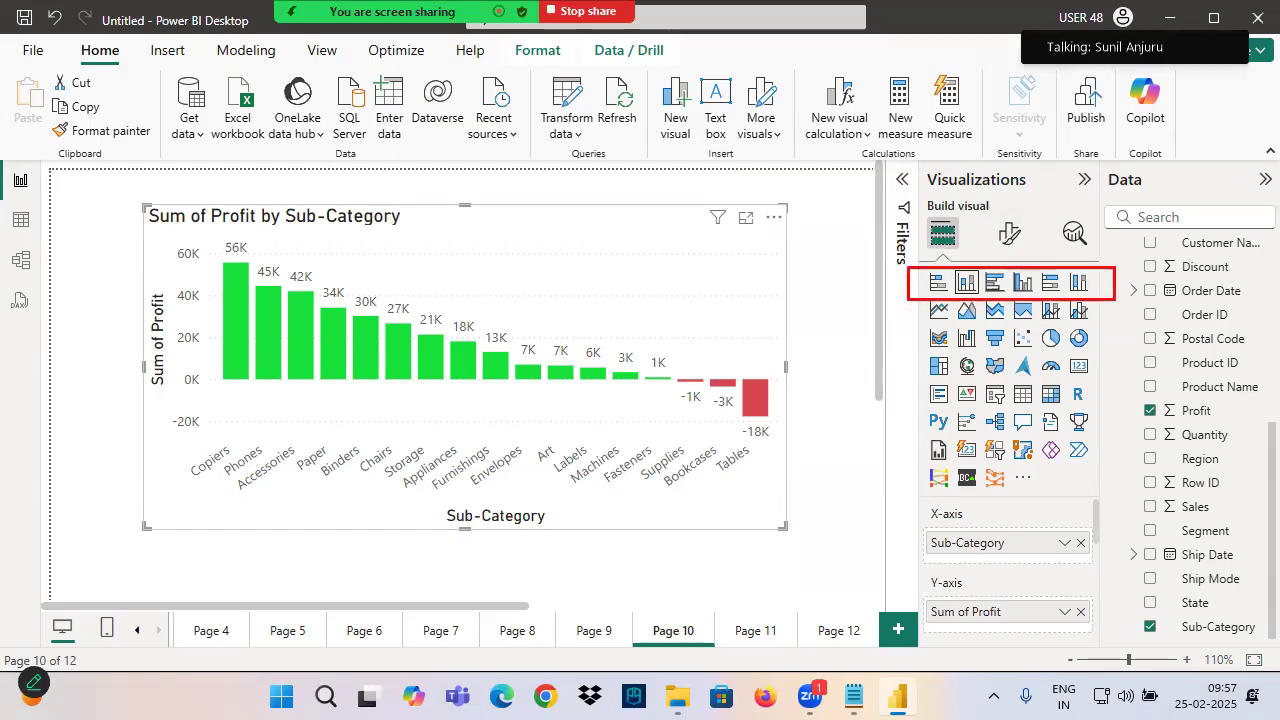
drag(911, 267, 737, 150)
mouse_move(677, 104)
mouse_down()
mouse_move(706, 108)
mouse_move(714, 128)
mouse_move(780, 128)
mouse_up()
drag(825, 84, 837, 128)
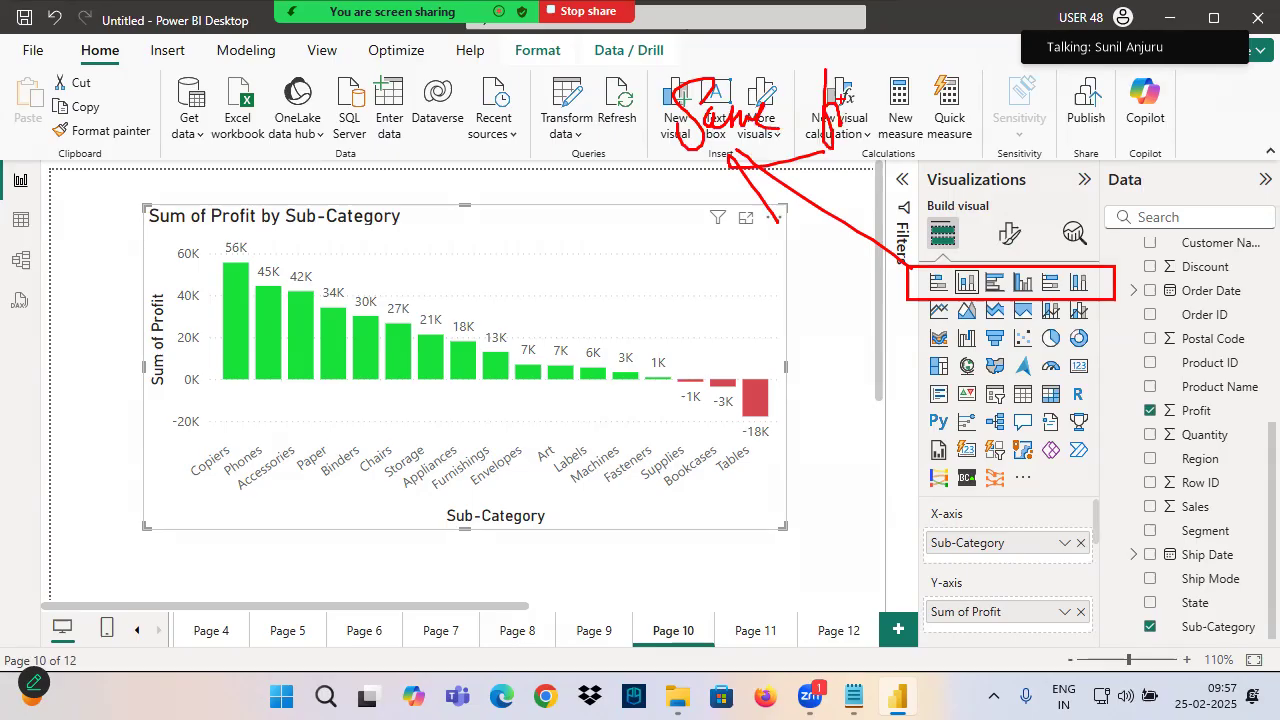
mouse_move(661, 148)
mouse_down()
mouse_move(812, 148)
mouse_move(892, 126)
mouse_up()
mouse_move(902, 76)
mouse_down()
mouse_move(942, 130)
mouse_move(976, 104)
mouse_move(1044, 96)
mouse_move(1052, 138)
mouse_up()
drag(900, 128, 886, 220)
mouse_move(842, 200)
mouse_down()
mouse_move(940, 160)
mouse_move(956, 194)
mouse_up()
drag(962, 162, 966, 192)
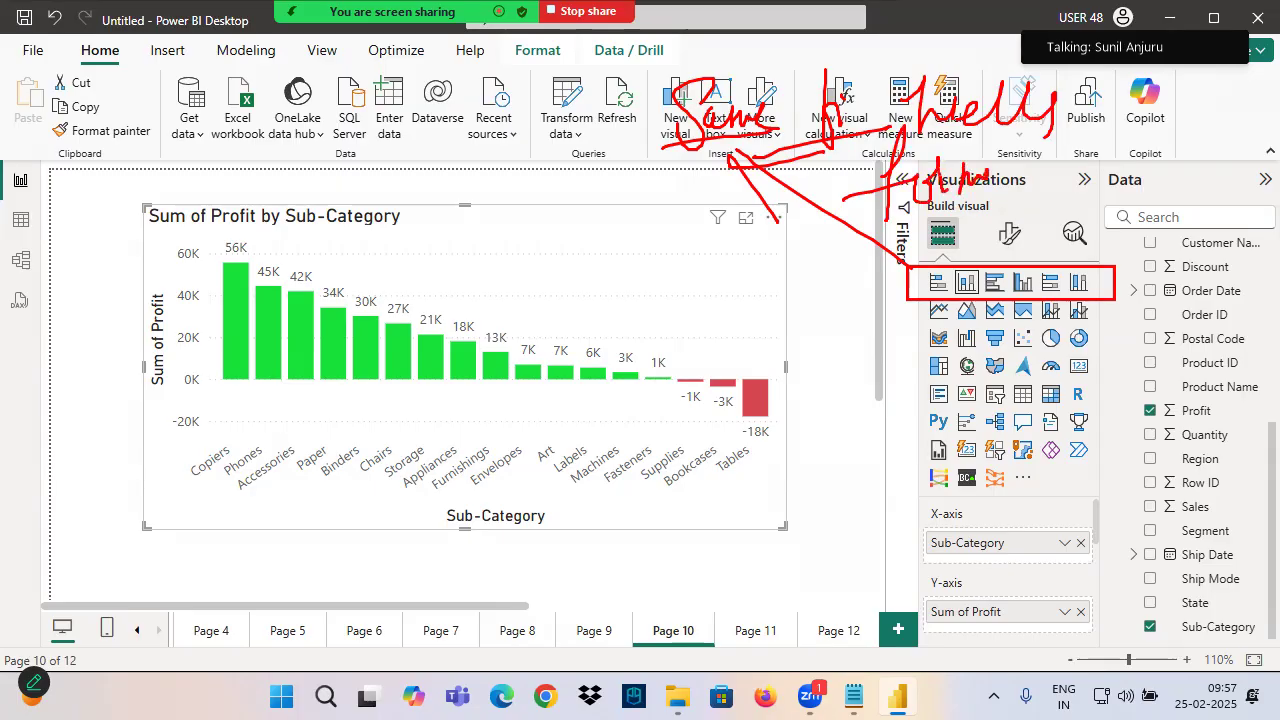
mouse_move(1004, 146)
mouse_down()
mouse_move(1040, 176)
mouse_move(1084, 160)
mouse_move(1110, 182)
mouse_up()
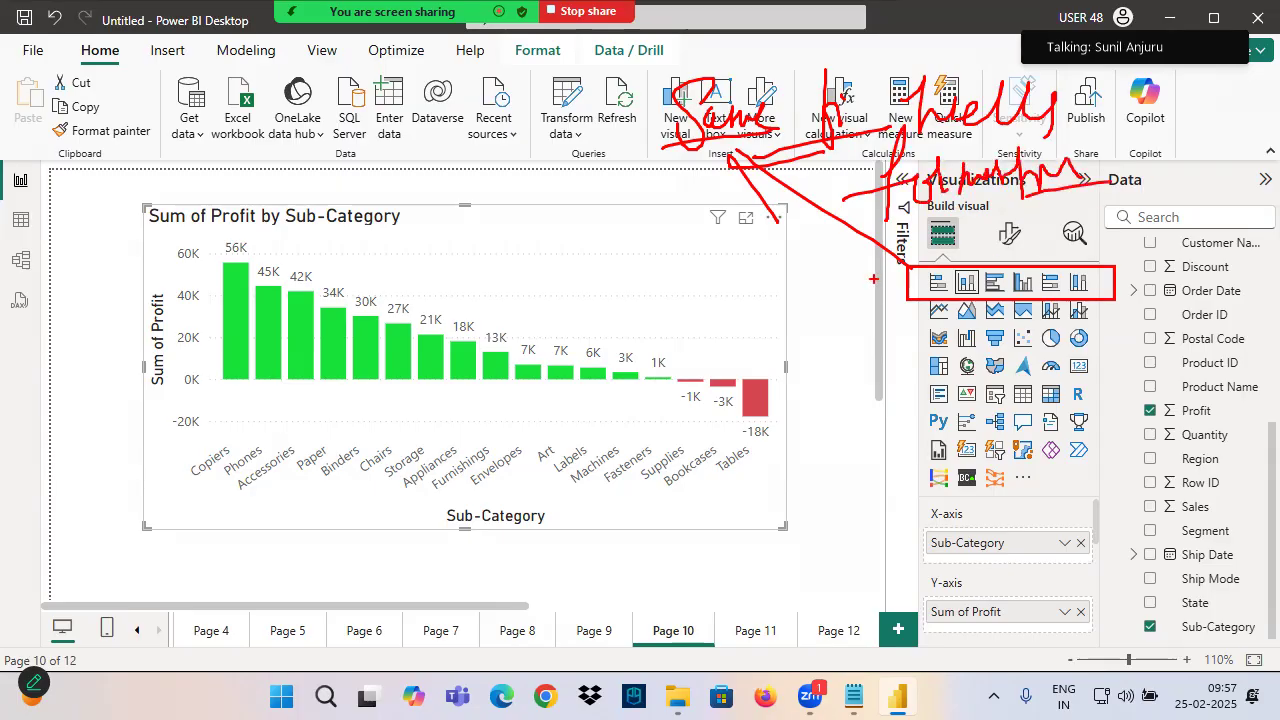
drag(912, 271, 1117, 305)
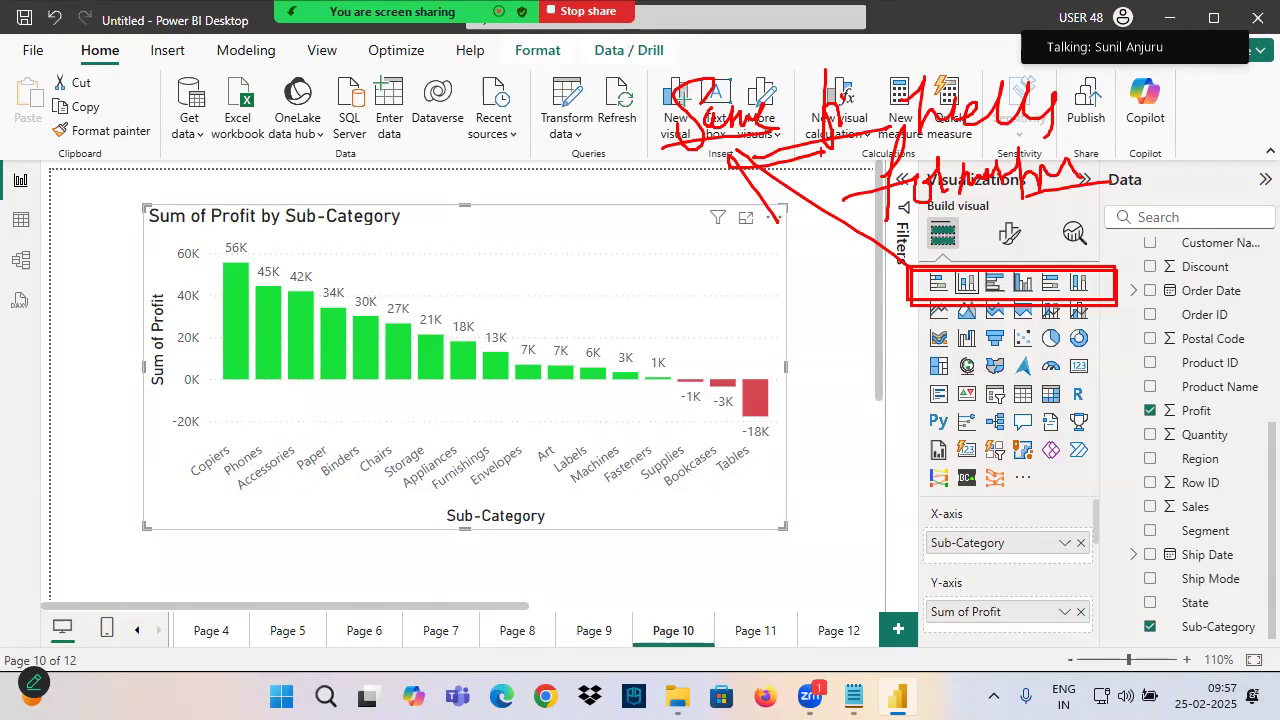
drag(858, 220, 1222, 210)
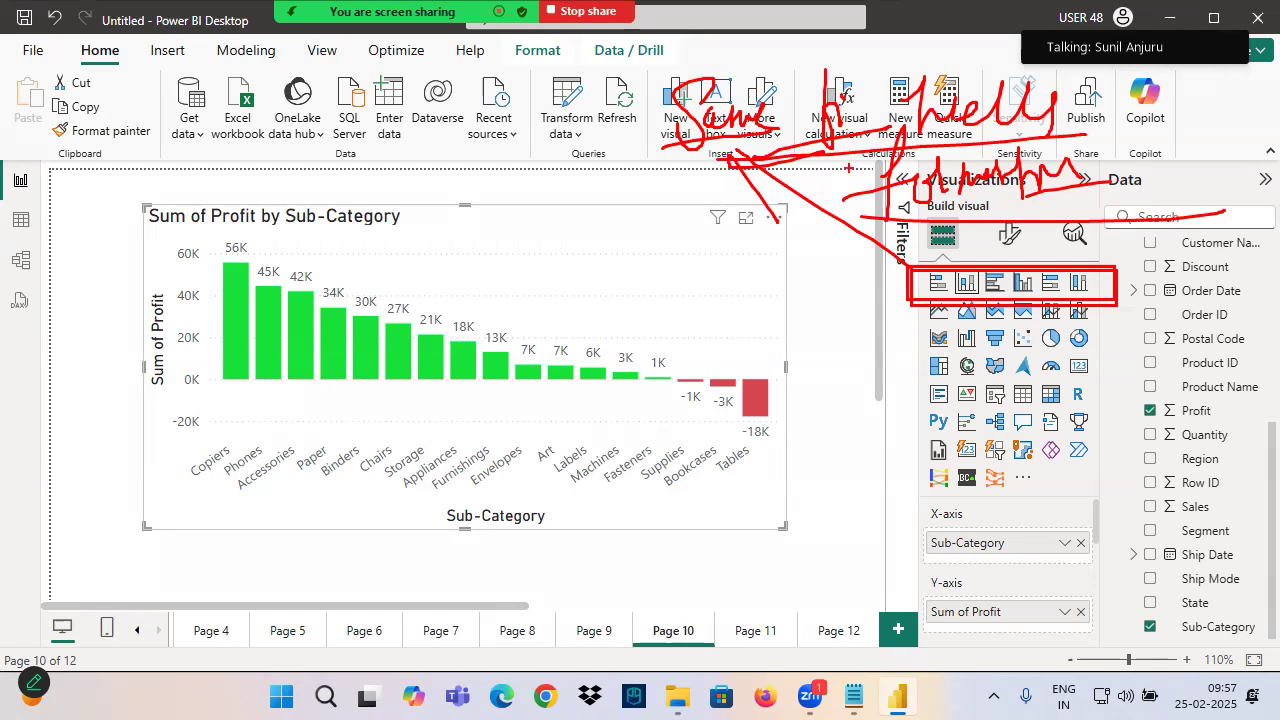
mouse_move(1052, 90)
mouse_down()
mouse_move(668, 68)
mouse_move(940, 242)
mouse_move(900, 60)
mouse_up()
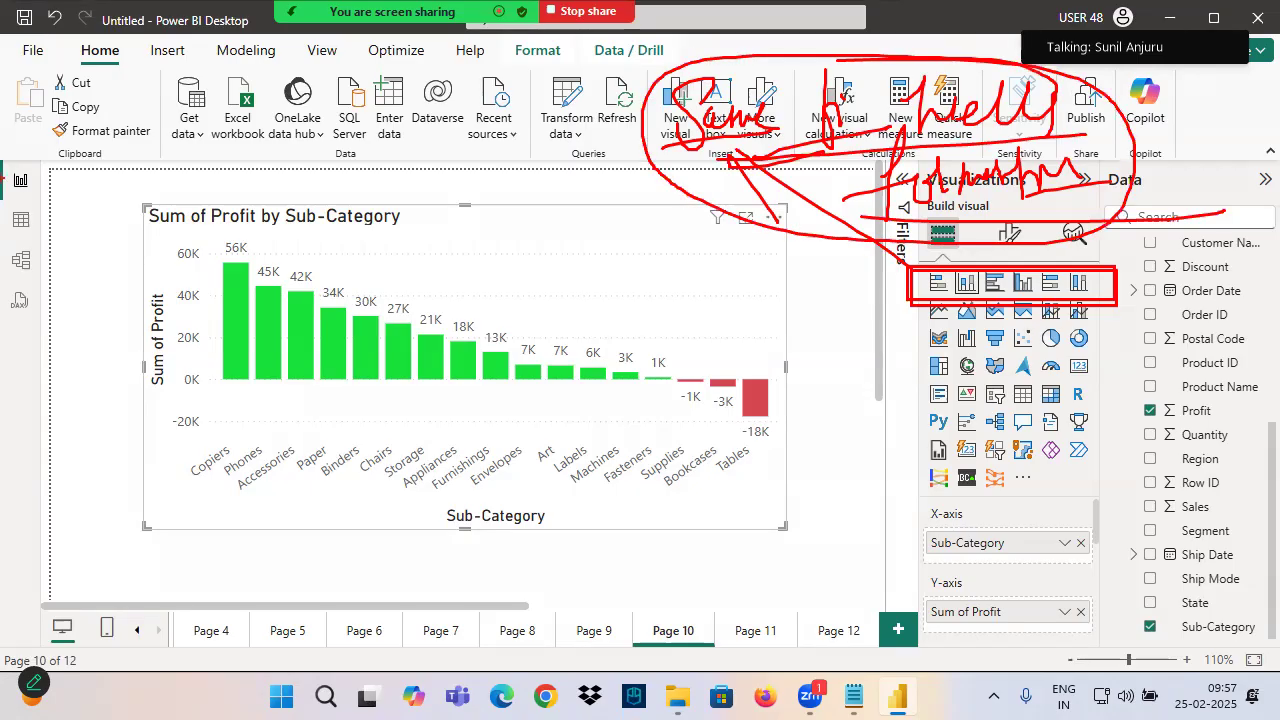
mouse_move(390, 161)
mouse_down()
mouse_move(396, 200)
mouse_move(545, 188)
mouse_up()
drag(392, 262, 682, 259)
mouse_move(950, 266)
mouse_down()
mouse_move(886, 296)
mouse_move(1030, 308)
mouse_move(1100, 276)
mouse_up()
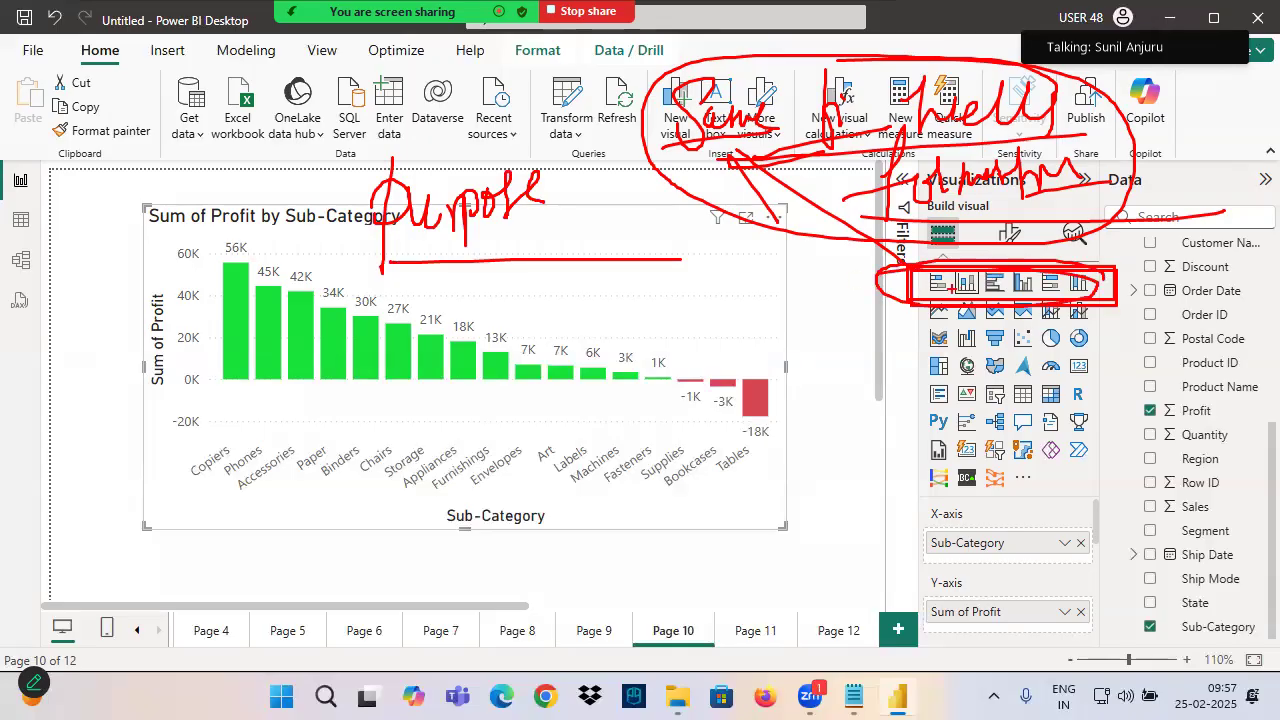
mouse_move(853, 294)
mouse_down()
mouse_move(925, 290)
mouse_move(930, 276)
mouse_move(838, 170)
mouse_move(608, 147)
mouse_up()
mouse_move(672, 104)
mouse_down()
mouse_move(548, 141)
mouse_move(634, 190)
mouse_up()
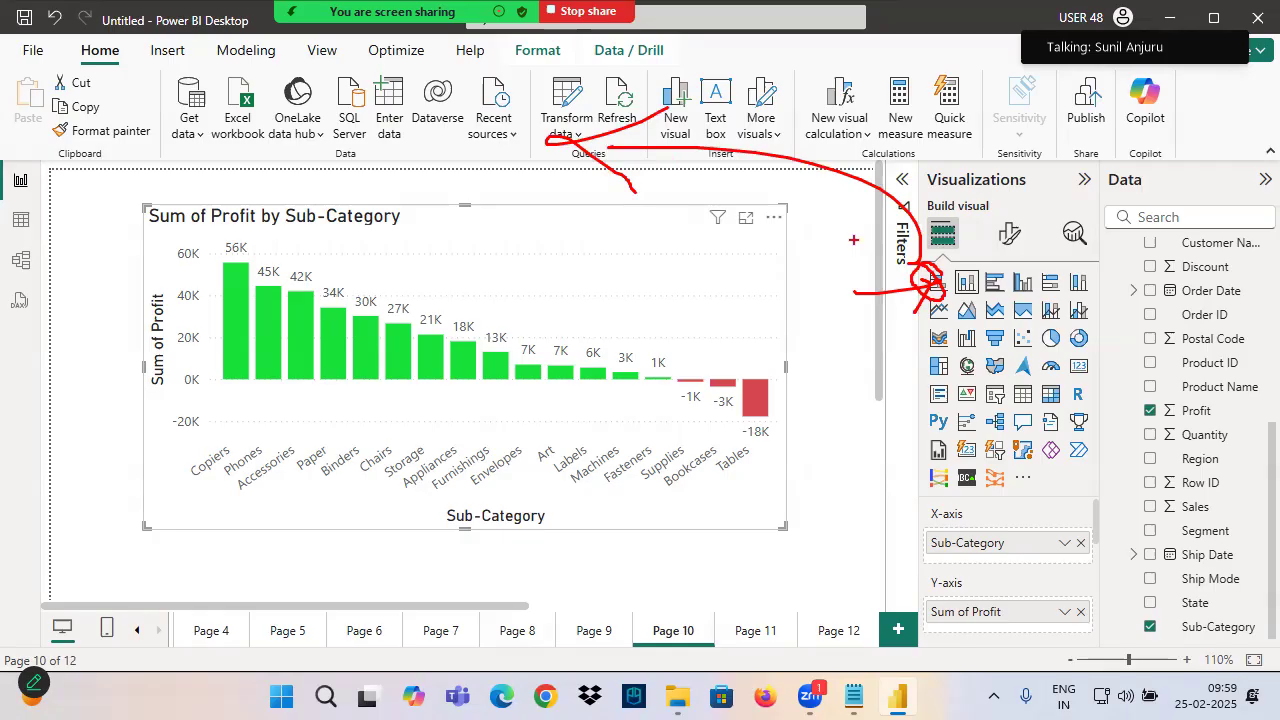
drag(958, 294, 972, 270)
drag(963, 200, 975, 268)
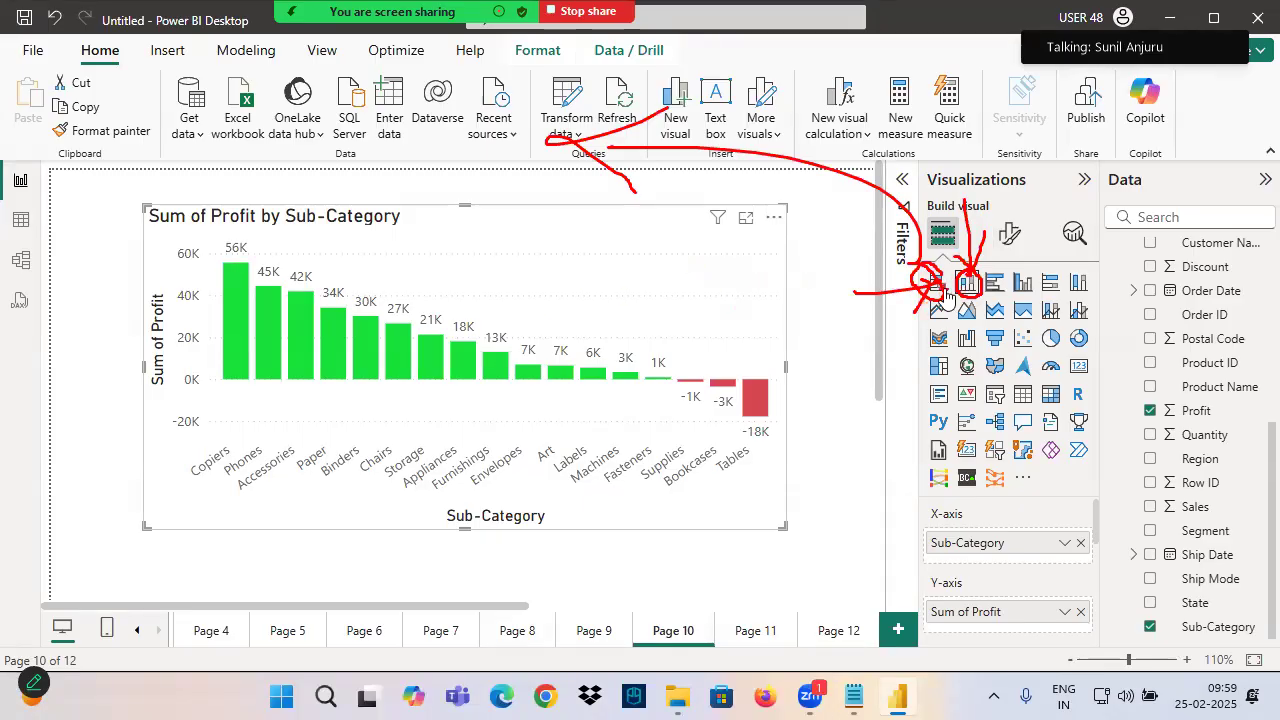
key(Escape)
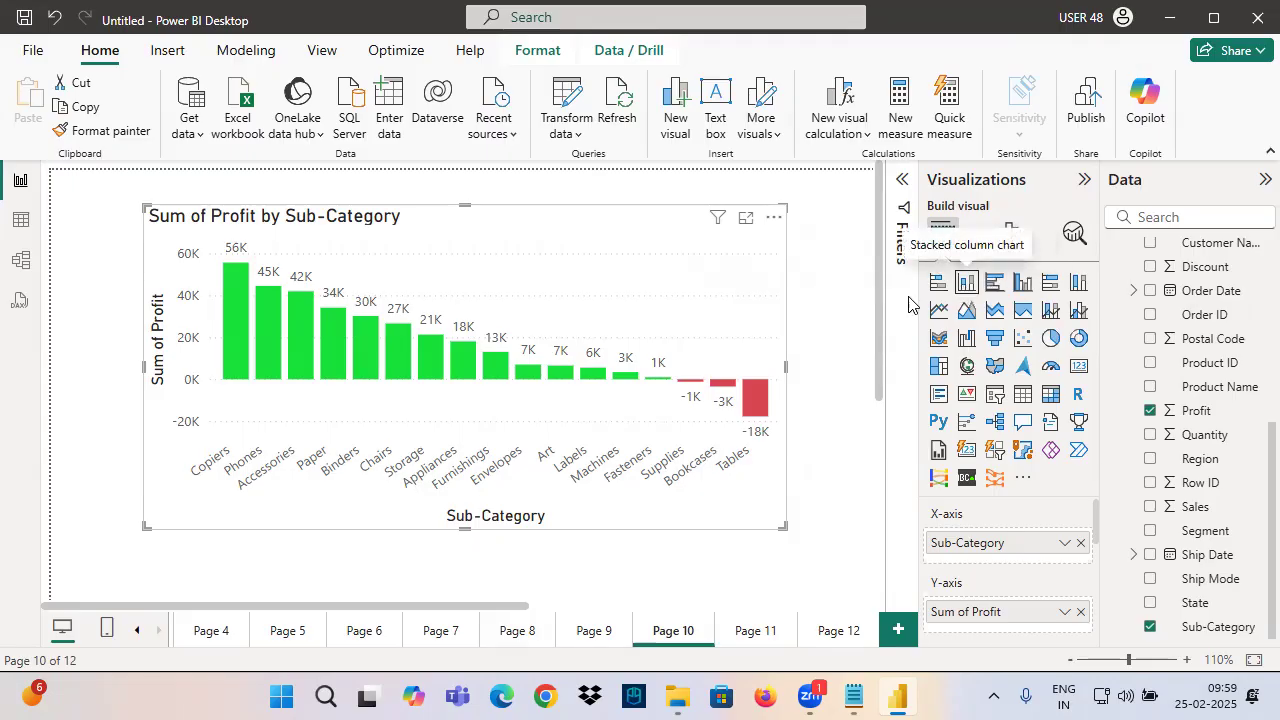
Enlarge the Sales by Category column chart on Page 12, add Region as its legend, and widen it further
click(816, 634)
click(488, 323)
drag(642, 509, 652, 505)
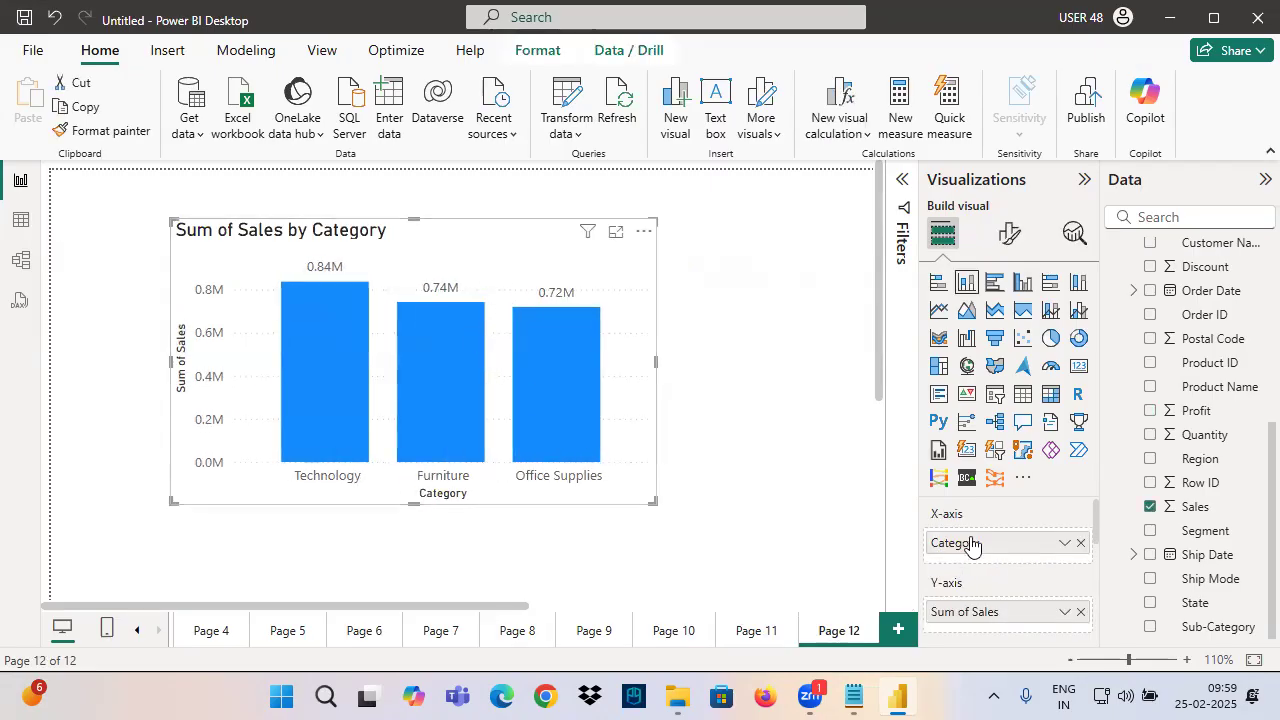
scroll(968, 555, down, 2)
drag(1200, 458, 996, 596)
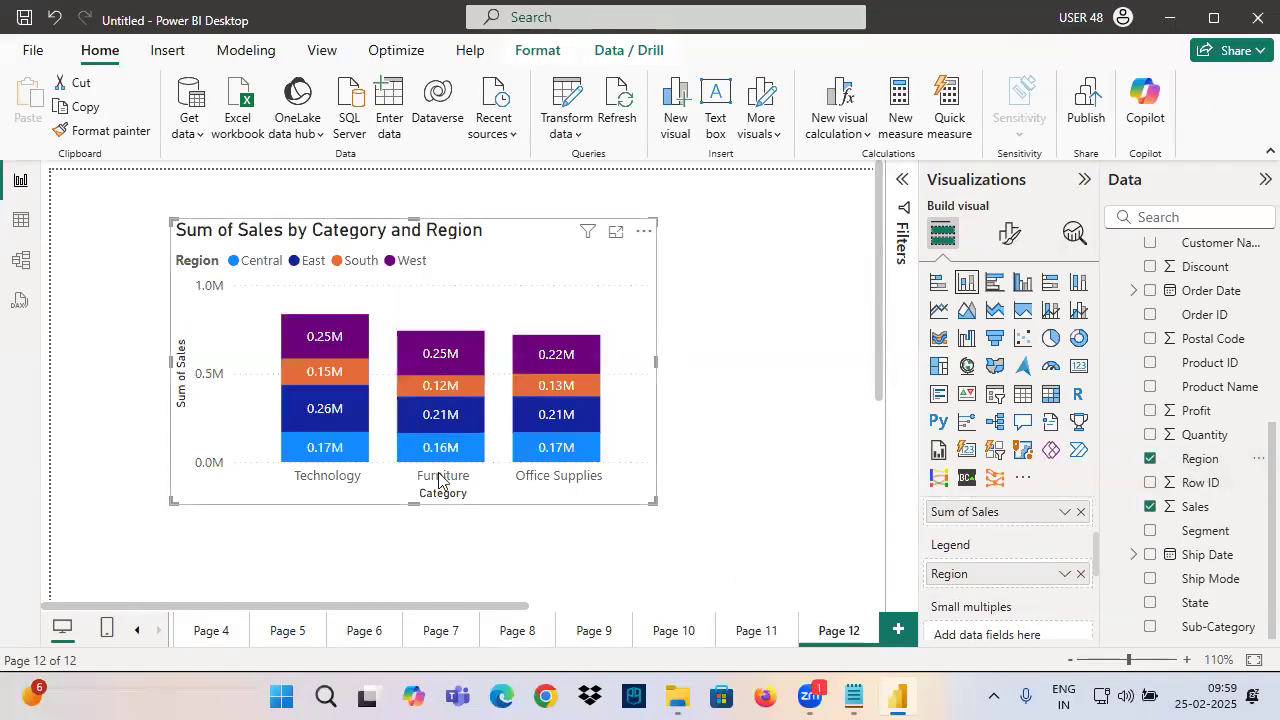
mouse_move(445, 384)
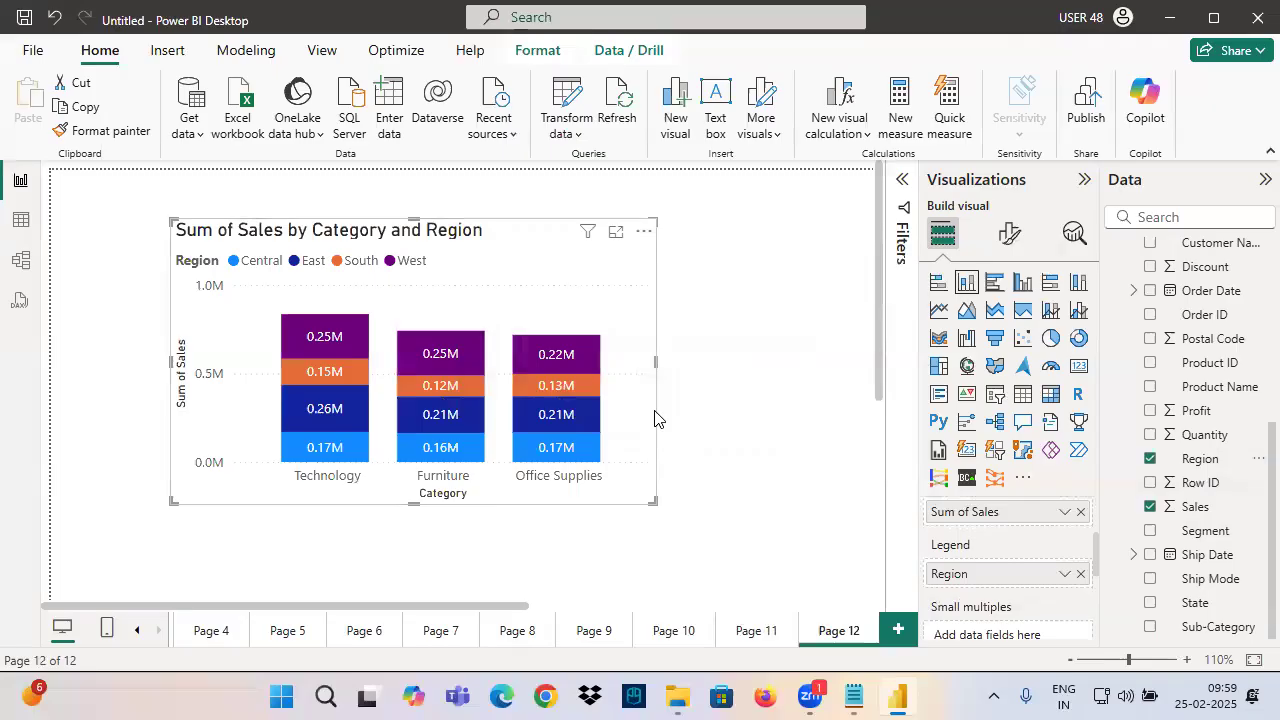
drag(656, 362, 772, 370)
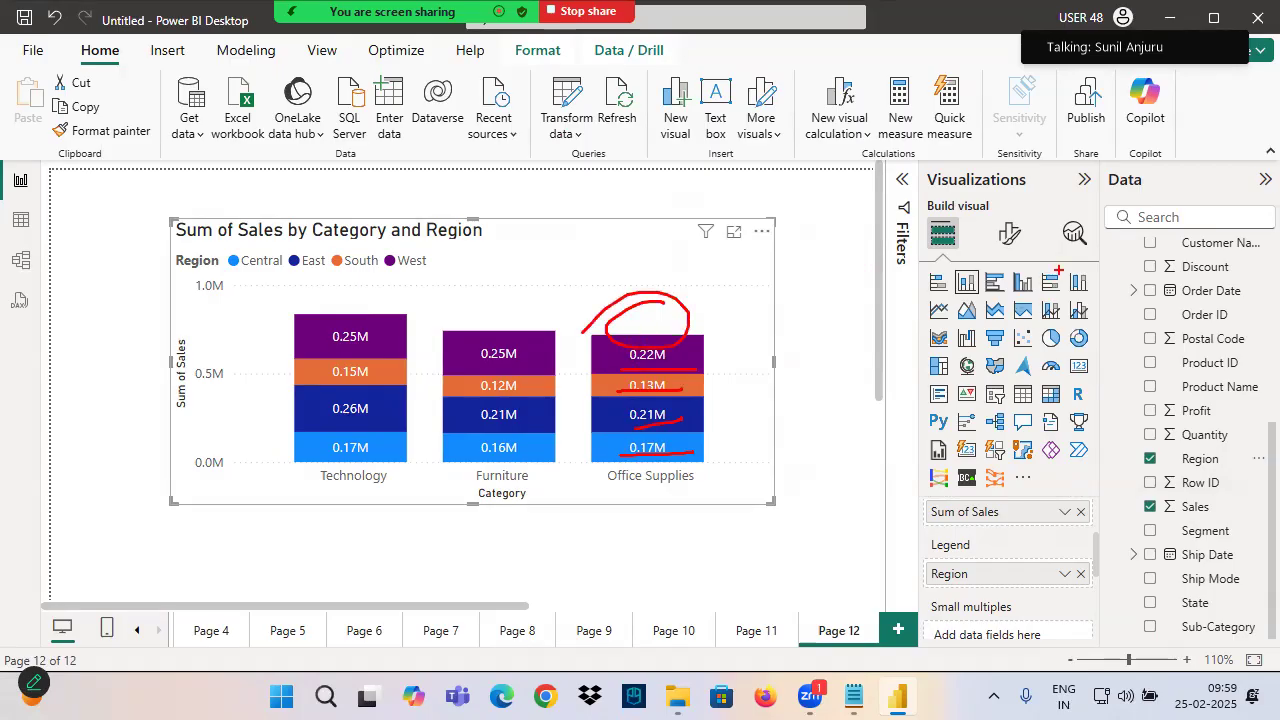
Turn on total labels for the stacked column chart of sales by category and region
click(1009, 233)
scroll(1011, 534, down, 3)
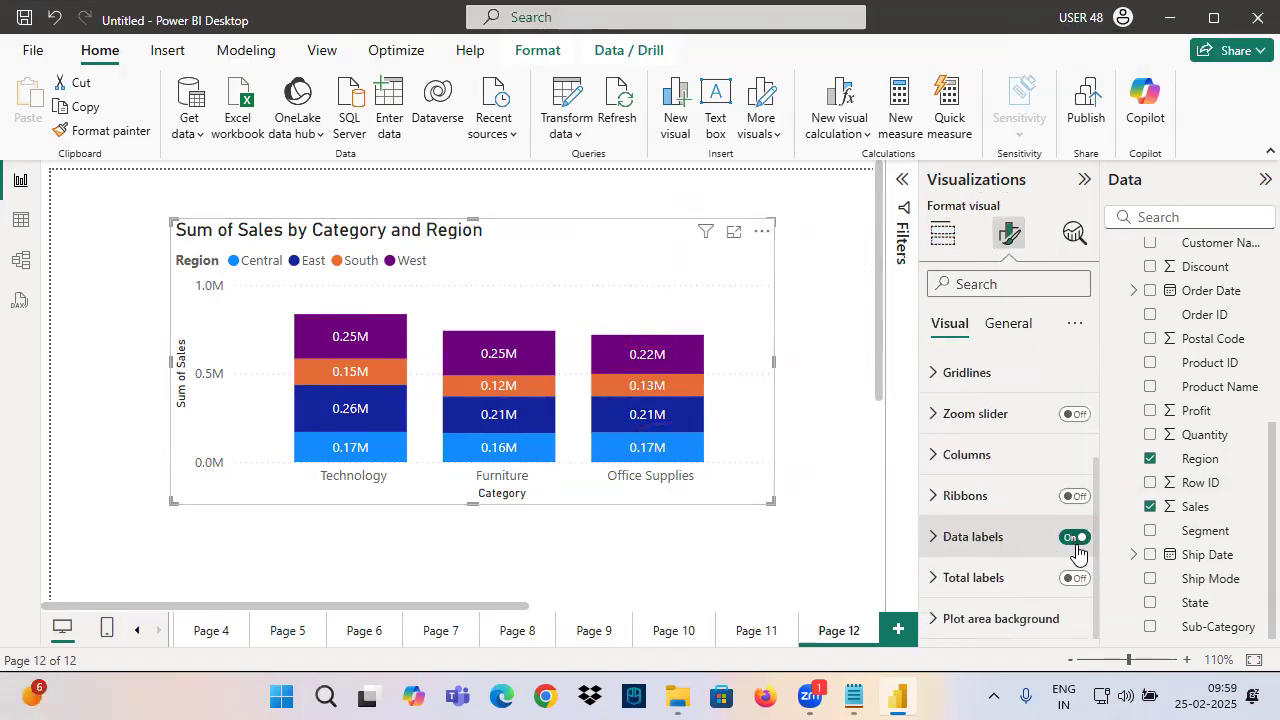
click(1075, 578)
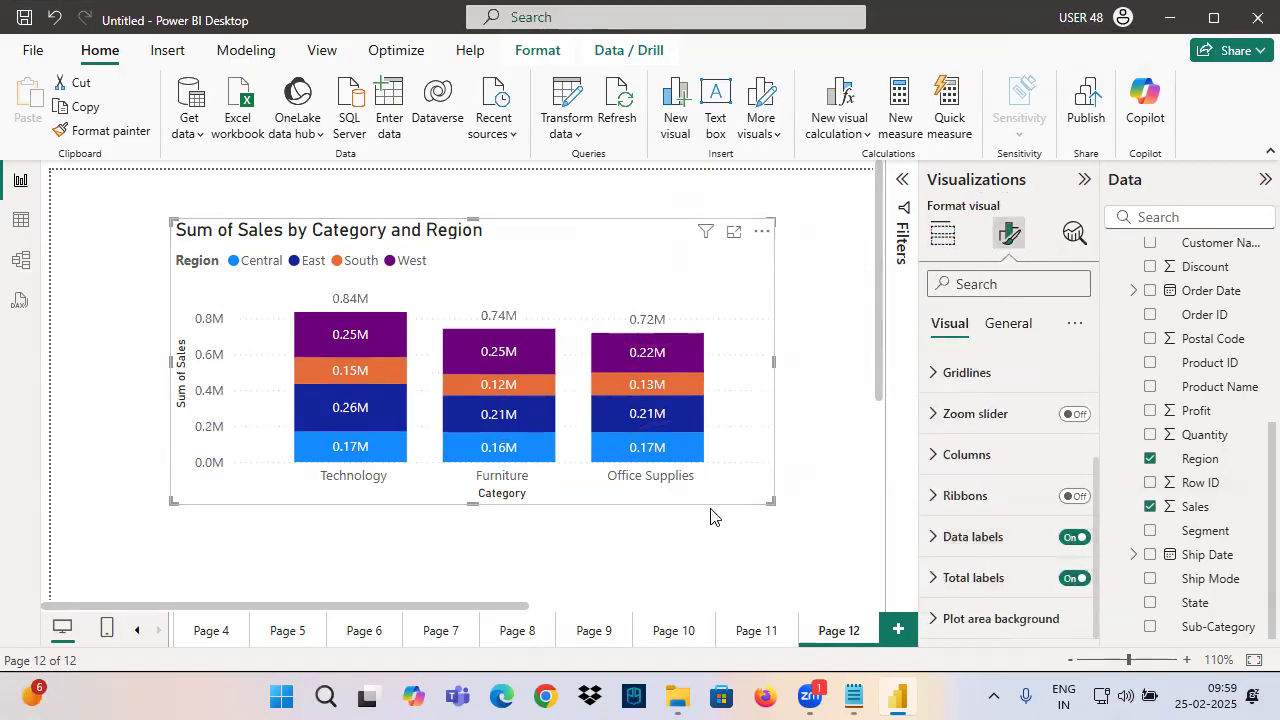
Add a new report page and place an empty stacked bar chart and an empty clustered bar chart side by side
click(899, 630)
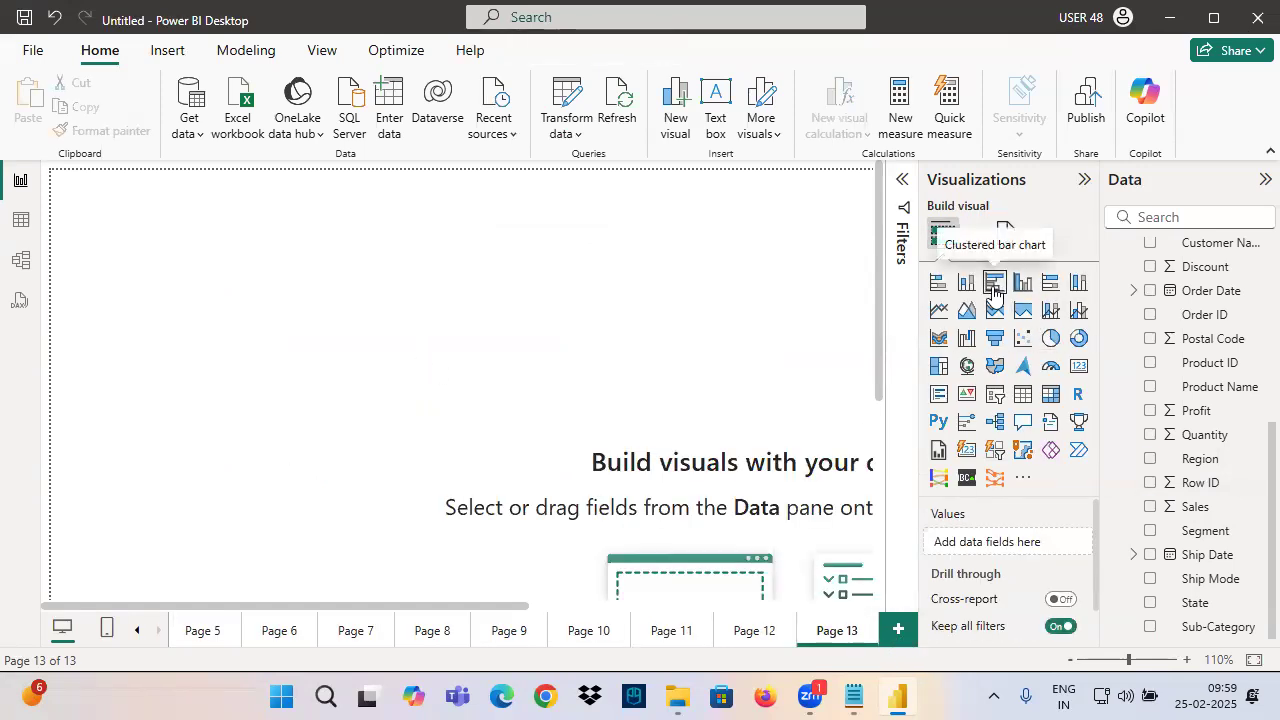
click(937, 282)
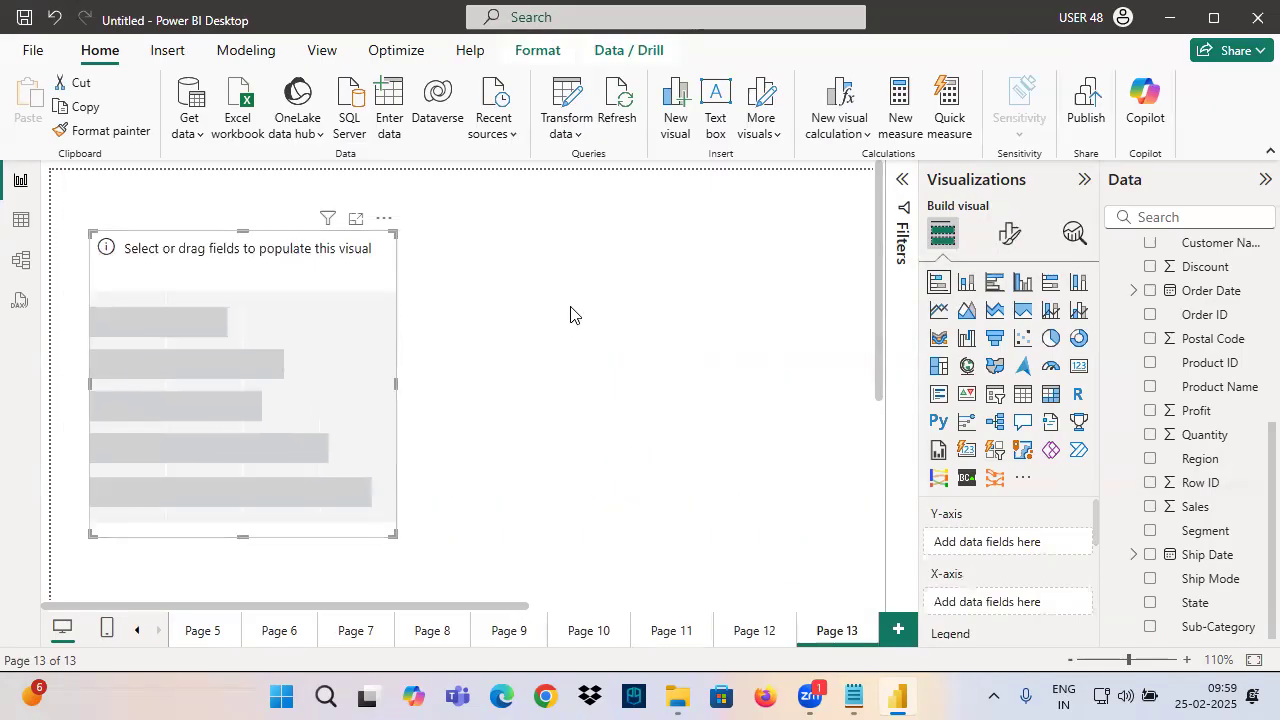
click(571, 314)
click(994, 282)
drag(296, 483, 574, 354)
click(326, 345)
mouse_move(326, 345)
mouse_down()
mouse_move(336, 317)
mouse_move(600, 272)
mouse_move(592, 312)
mouse_up()
drag(640, 210, 620, 285)
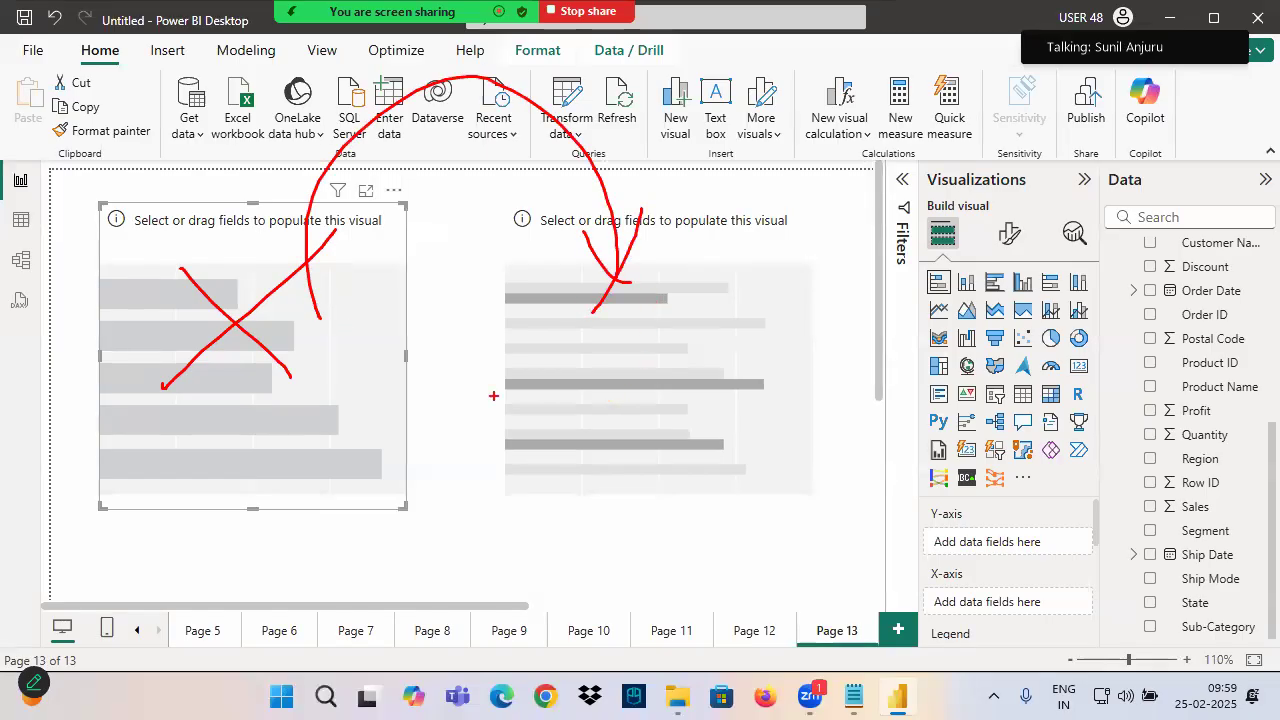
Widen the empty stacked bar chart toward the clustered bar chart beside it
key(Escape)
drag(403, 358, 480, 358)
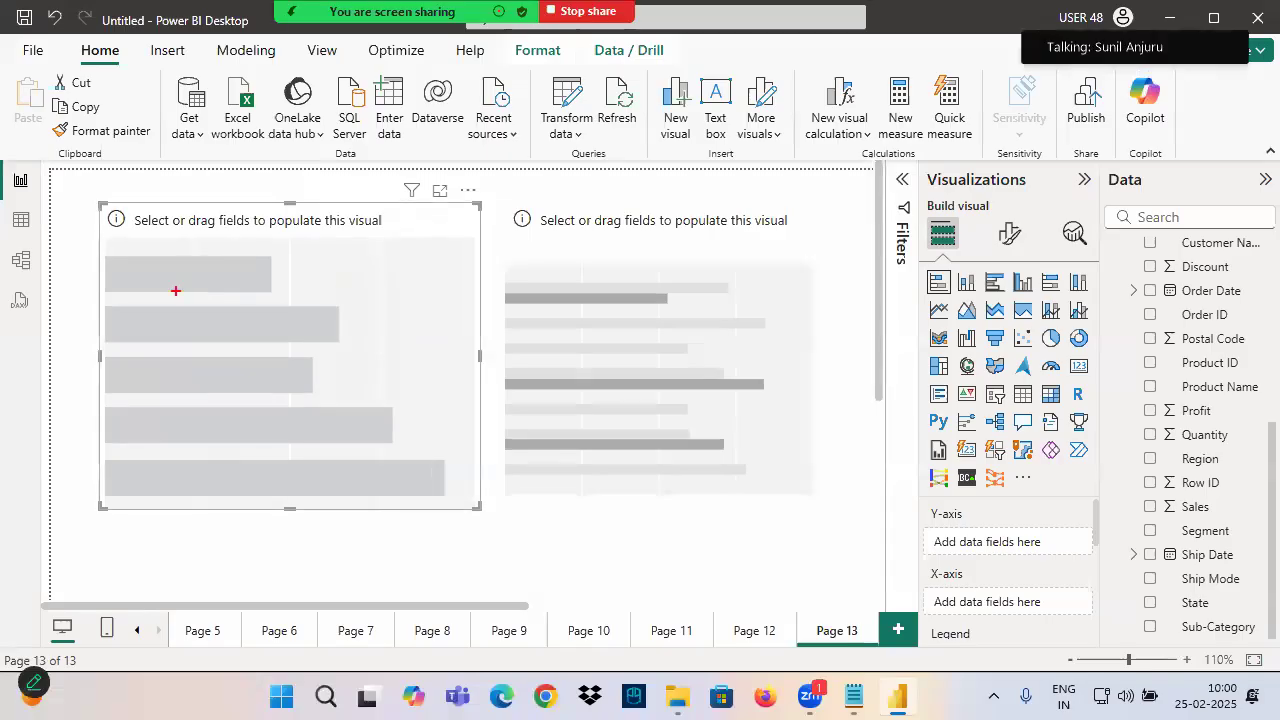
Annotate the empty stacked bar chart with the planned fields Cat / R / Sales, and clear the markings
mouse_move(166, 222)
mouse_down()
mouse_move(202, 268)
mouse_move(226, 240)
mouse_up()
drag(232, 226, 222, 256)
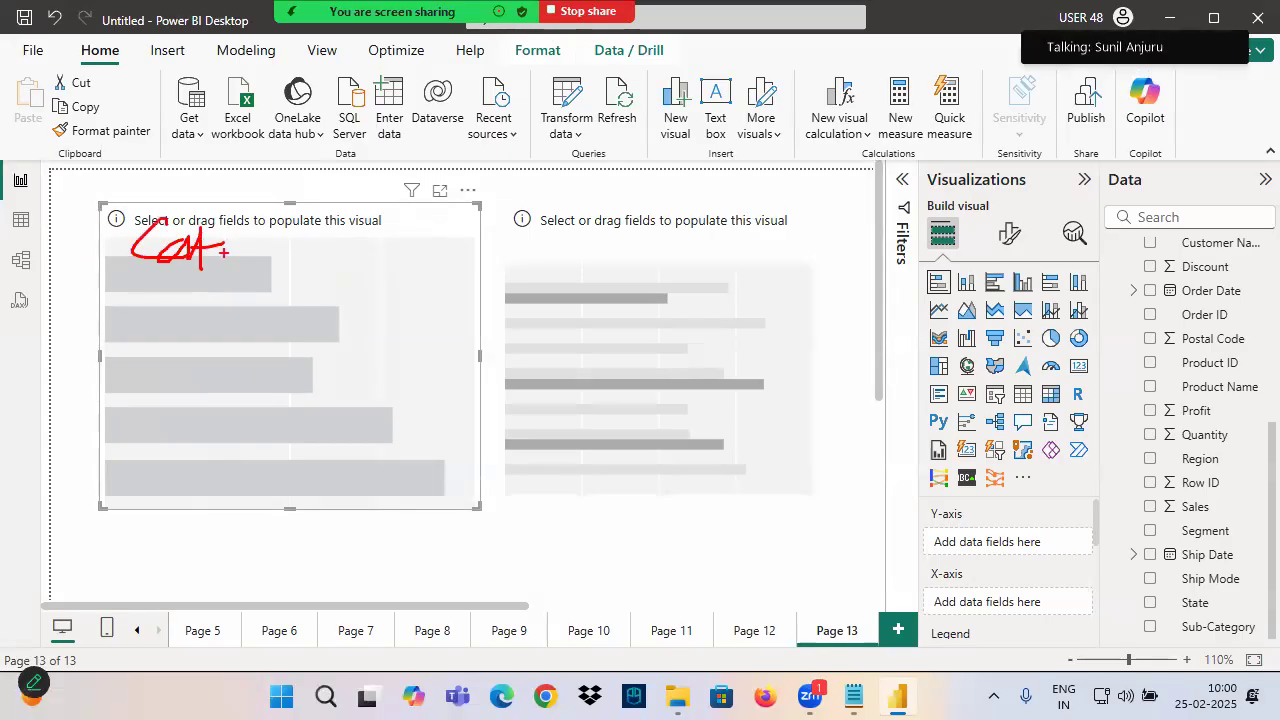
drag(142, 272, 242, 264)
drag(262, 214, 248, 288)
drag(270, 238, 268, 290)
drag(270, 236, 312, 280)
drag(338, 206, 308, 322)
mouse_move(362, 236)
mouse_down()
mouse_move(340, 272)
mouse_move(400, 248)
mouse_up()
mouse_move(404, 224)
mouse_down()
mouse_move(420, 262)
mouse_move(400, 300)
mouse_up()
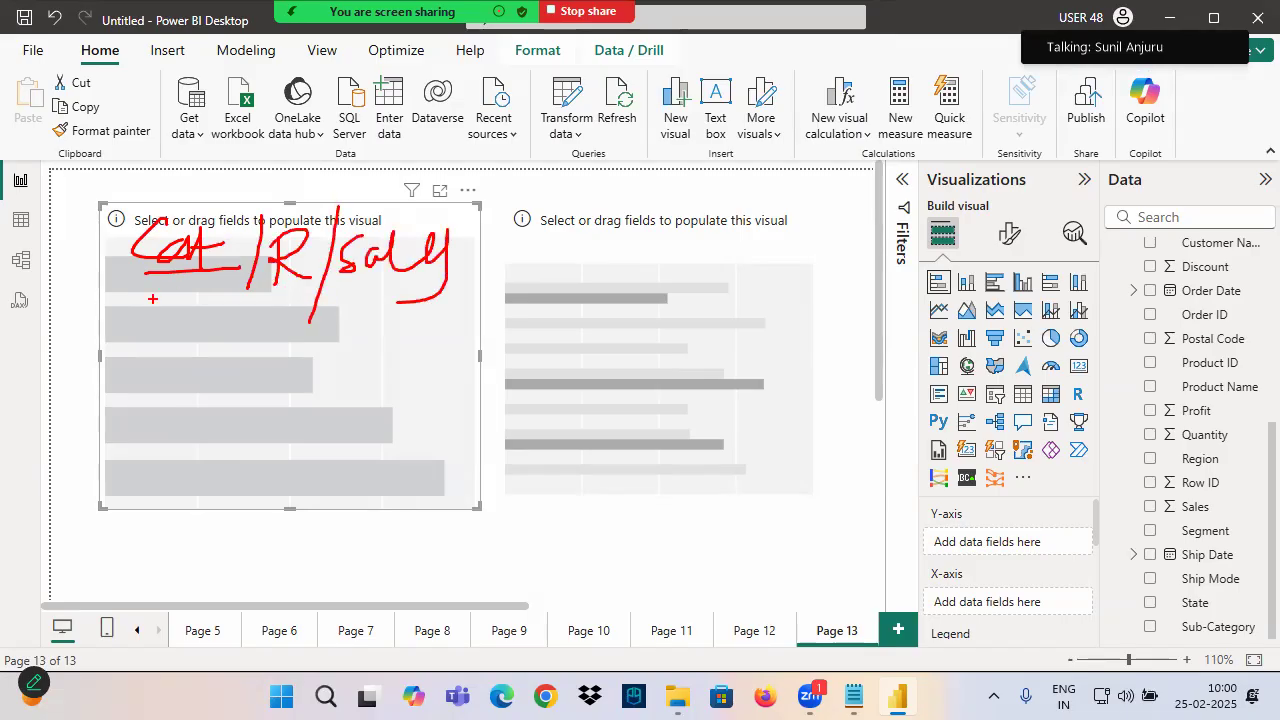
drag(150, 298, 368, 288)
key(Escape)
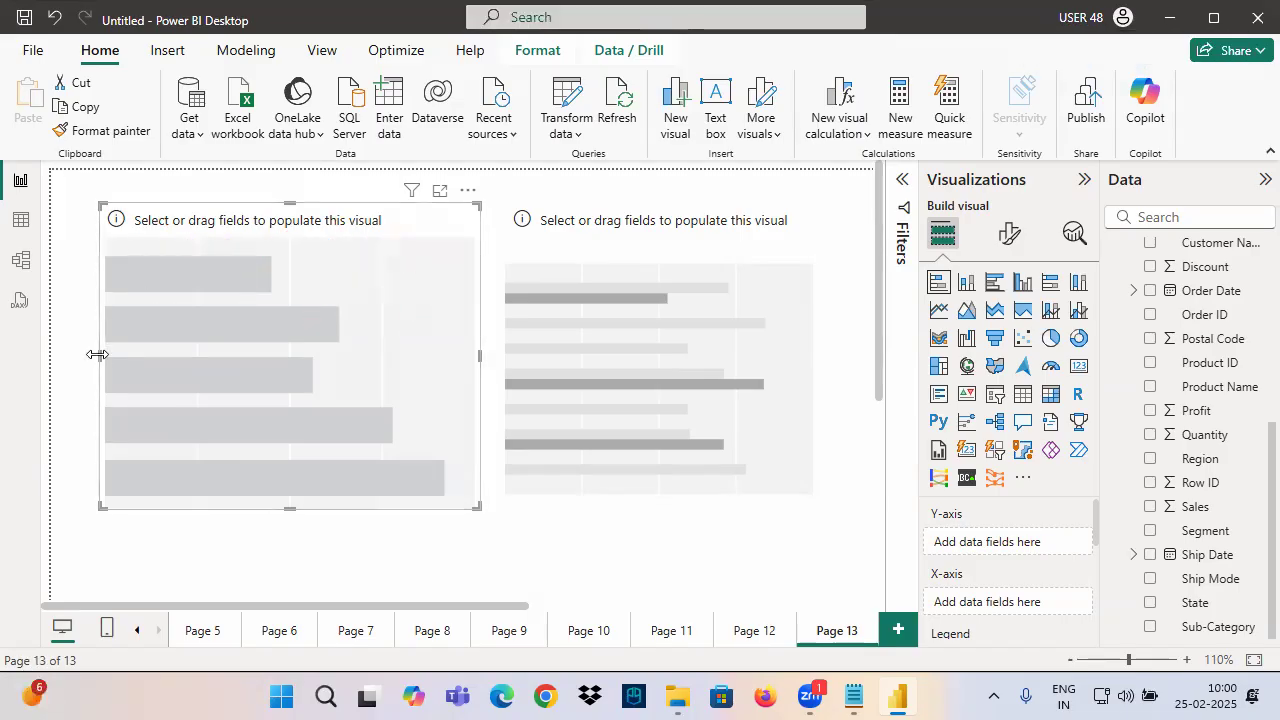
Extend the stacked bar chart to the page edge, and assign Category to its Y-axis and Sales to its X-axis
drag(99, 350, 52, 350)
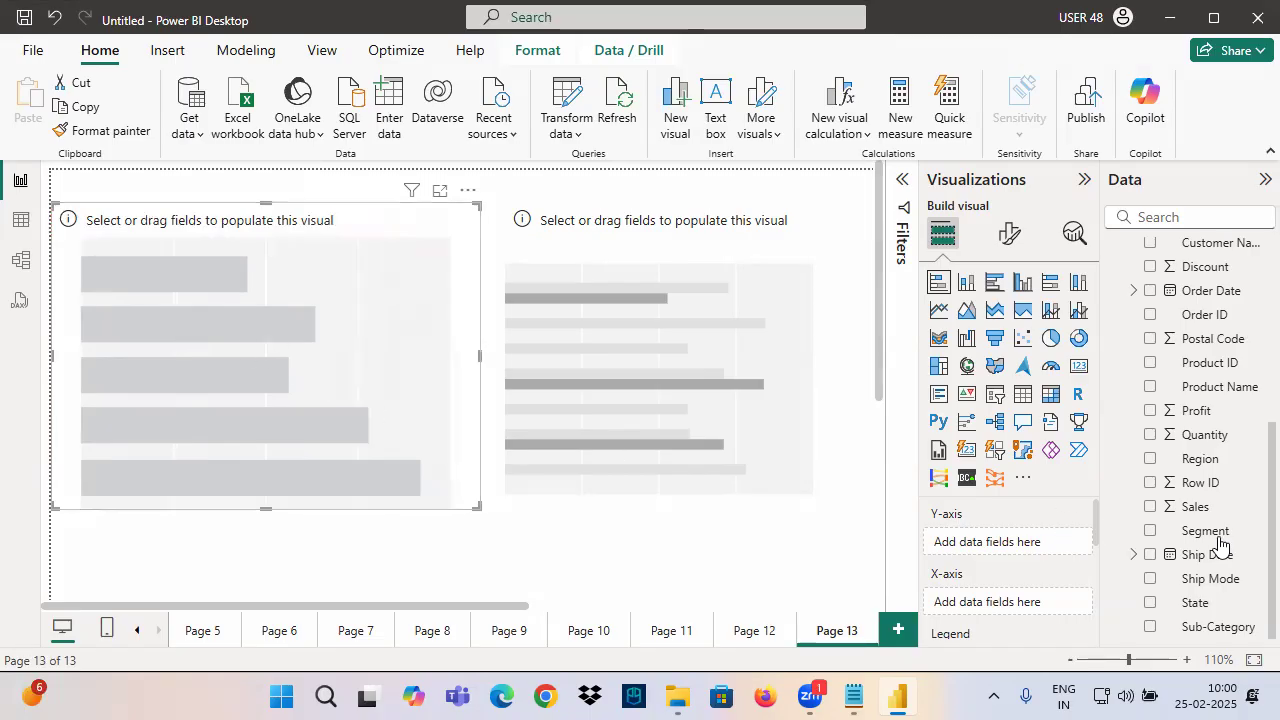
scroll(1225, 470, up, 2)
drag(1210, 247, 1000, 541)
scroll(1168, 553, down, 2)
drag(1192, 507, 990, 610)
Turn on data labels for the stacked bar chart and add Region as its legend
click(1009, 233)
scroll(1031, 484, down, 3)
click(1073, 537)
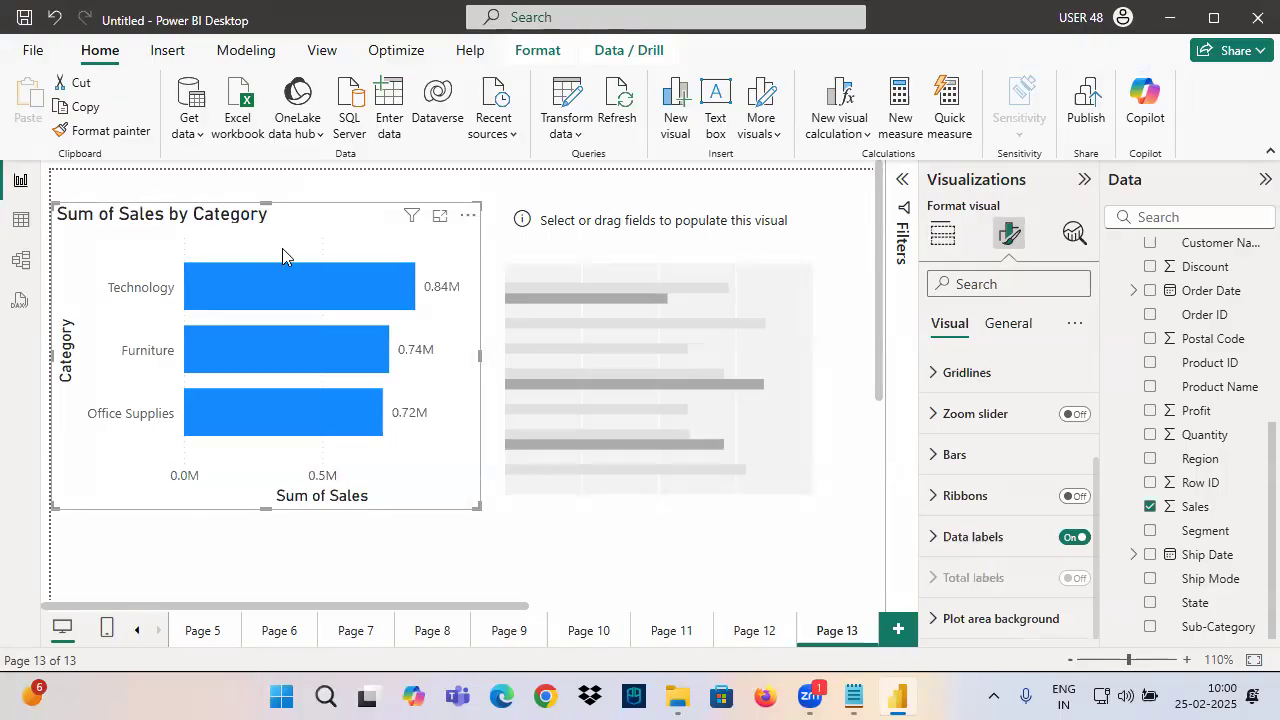
click(942, 233)
scroll(940, 600, down, 2)
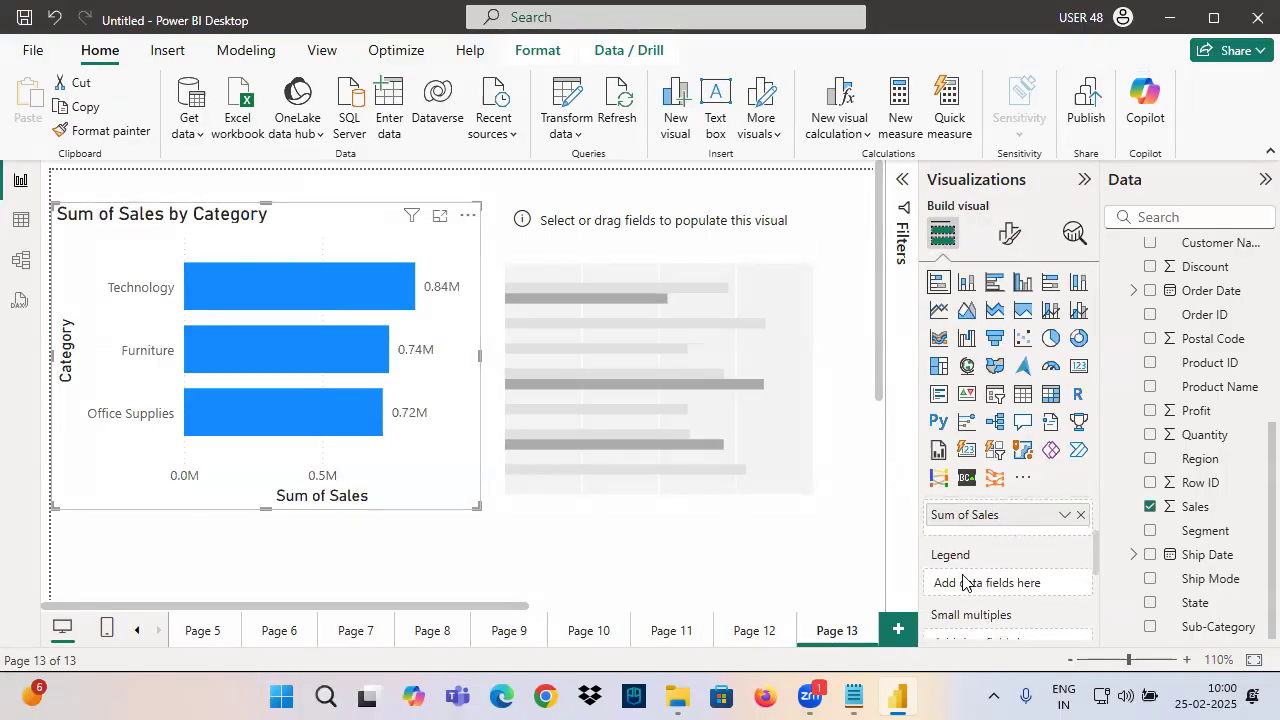
drag(1203, 462, 1026, 580)
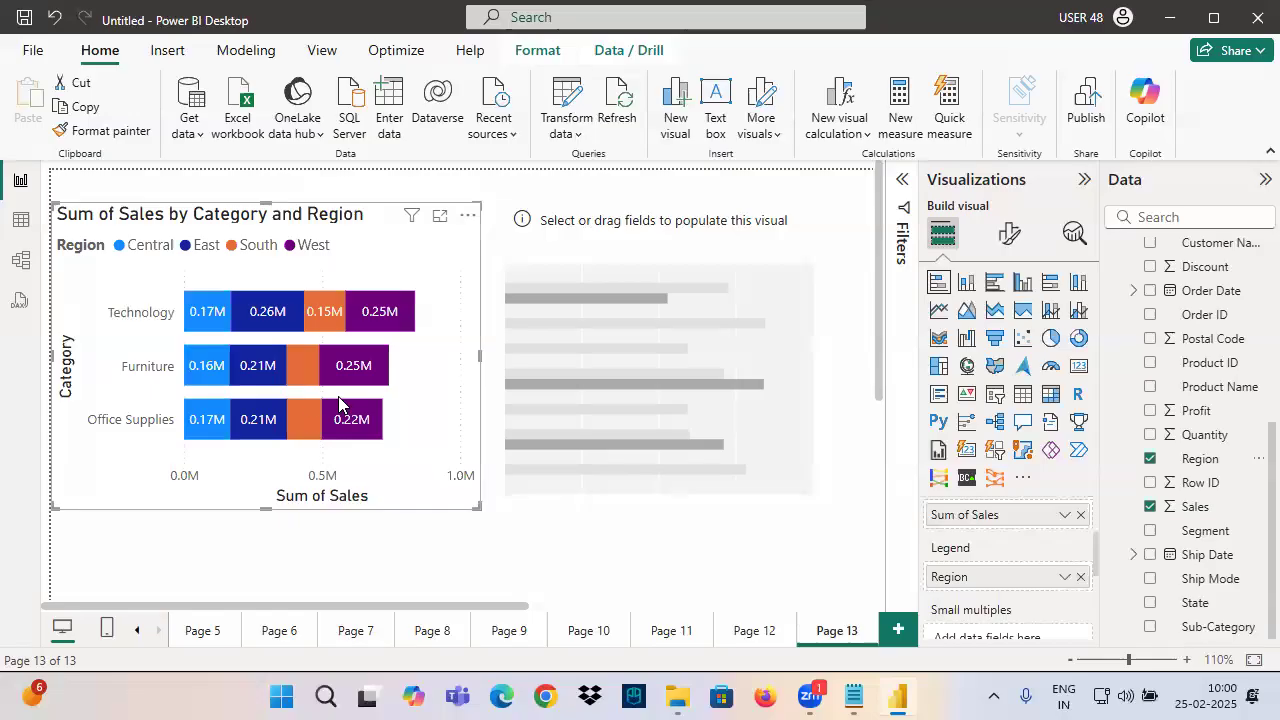
Move the empty clustered bar chart further away and enlarge the stacked bar chart into the freed space
drag(623, 358, 653, 358)
click(481, 364)
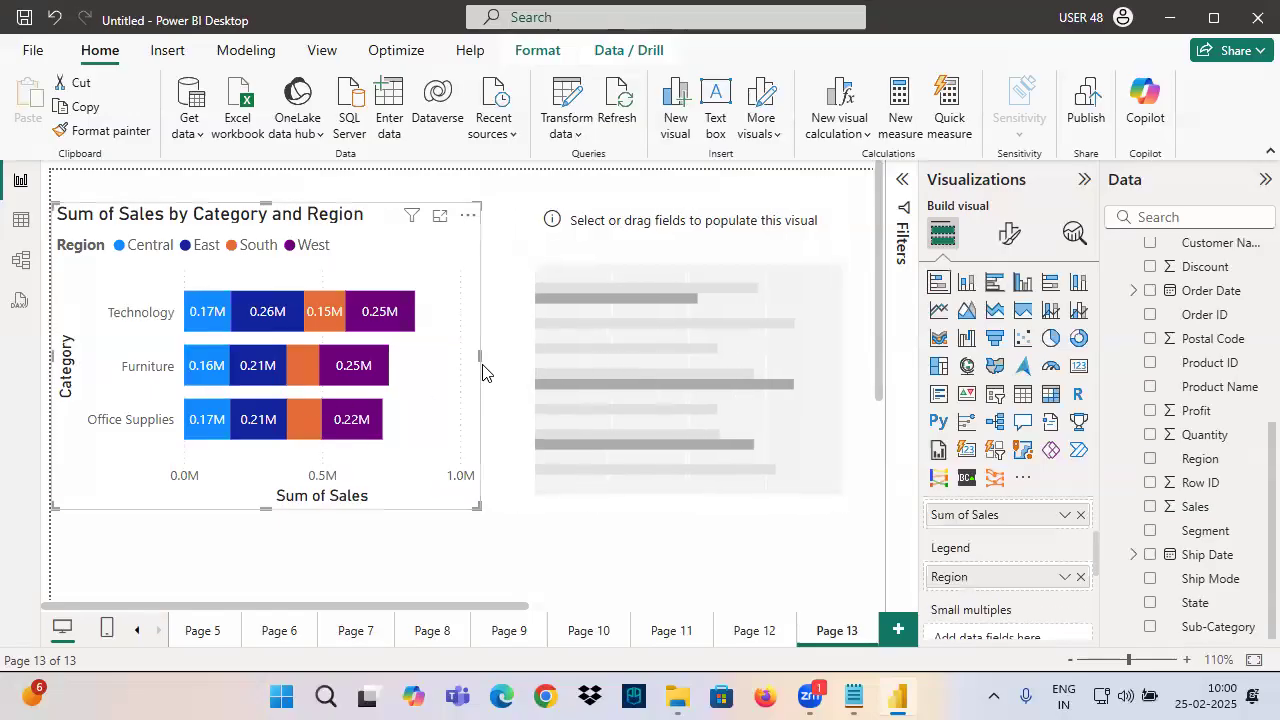
drag(479, 357, 517, 369)
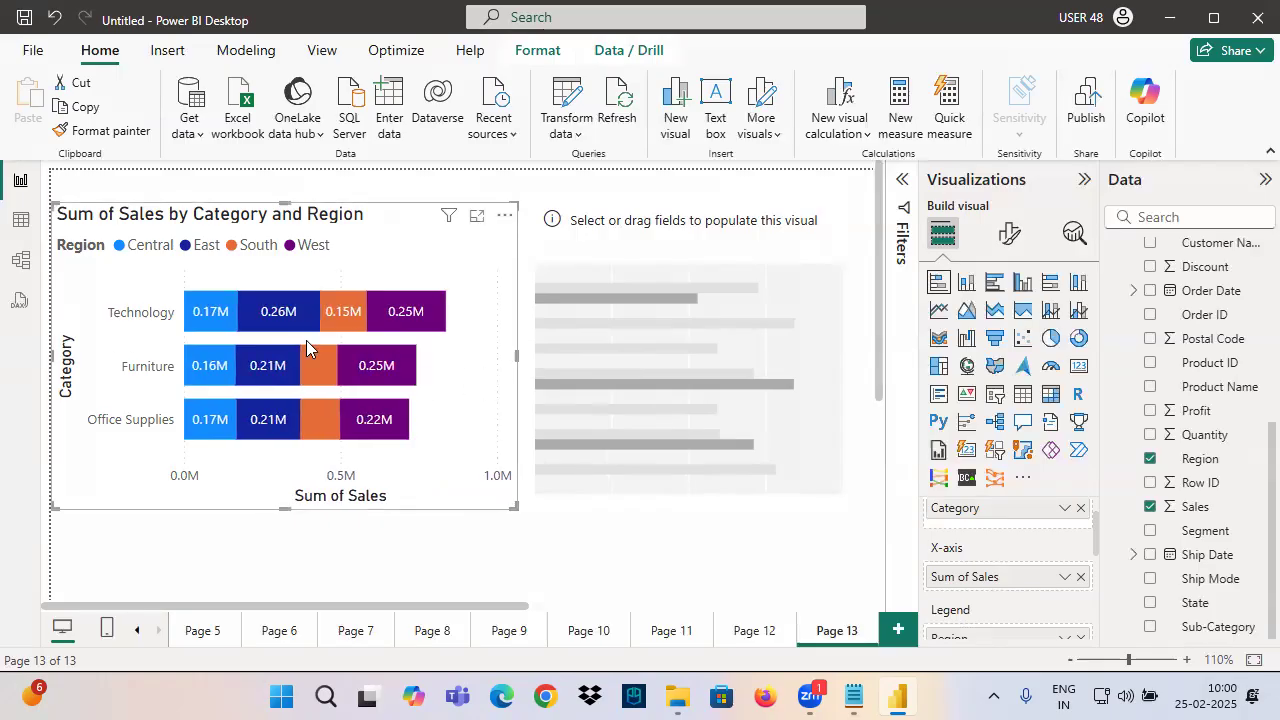
scroll(365, 293, down, 2)
drag(510, 312, 621, 325)
click(382, 399)
drag(427, 439, 491, 468)
Examine how the region segments are stacked for Technology and Furniture in the sales bar chart
drag(80, 269, 156, 302)
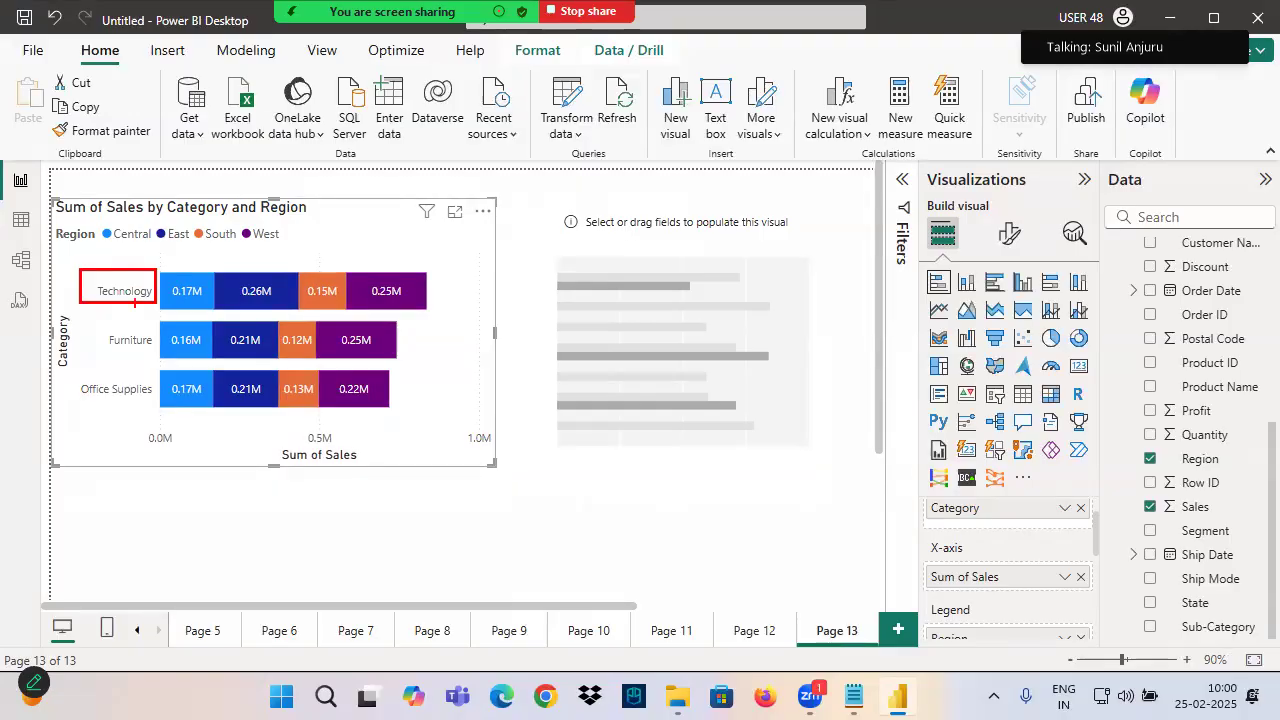
drag(58, 288, 92, 264)
drag(150, 241, 254, 248)
drag(108, 350, 158, 349)
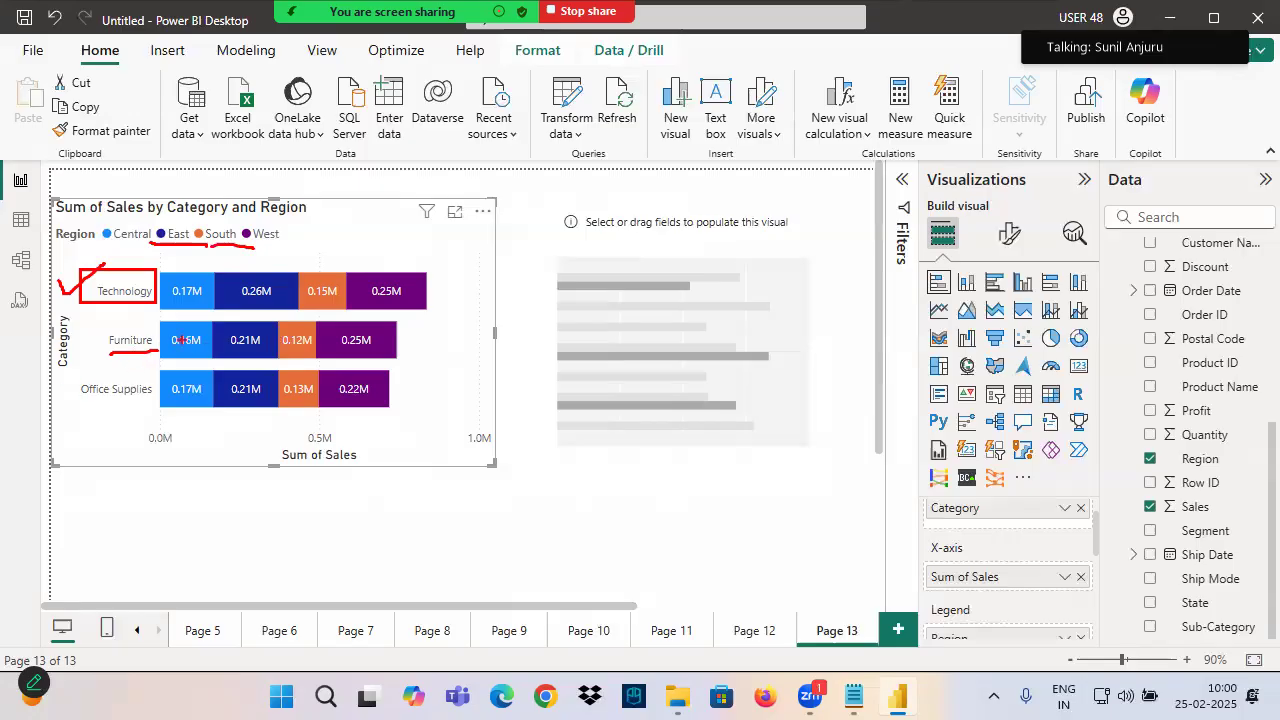
mouse_move(198, 328)
mouse_down()
mouse_move(180, 354)
mouse_move(202, 326)
mouse_up()
mouse_move(256, 326)
mouse_down()
mouse_move(230, 326)
mouse_move(240, 356)
mouse_move(264, 326)
mouse_move(284, 354)
mouse_move(316, 330)
mouse_up()
mouse_move(366, 326)
mouse_down()
mouse_move(330, 338)
mouse_move(386, 330)
mouse_up()
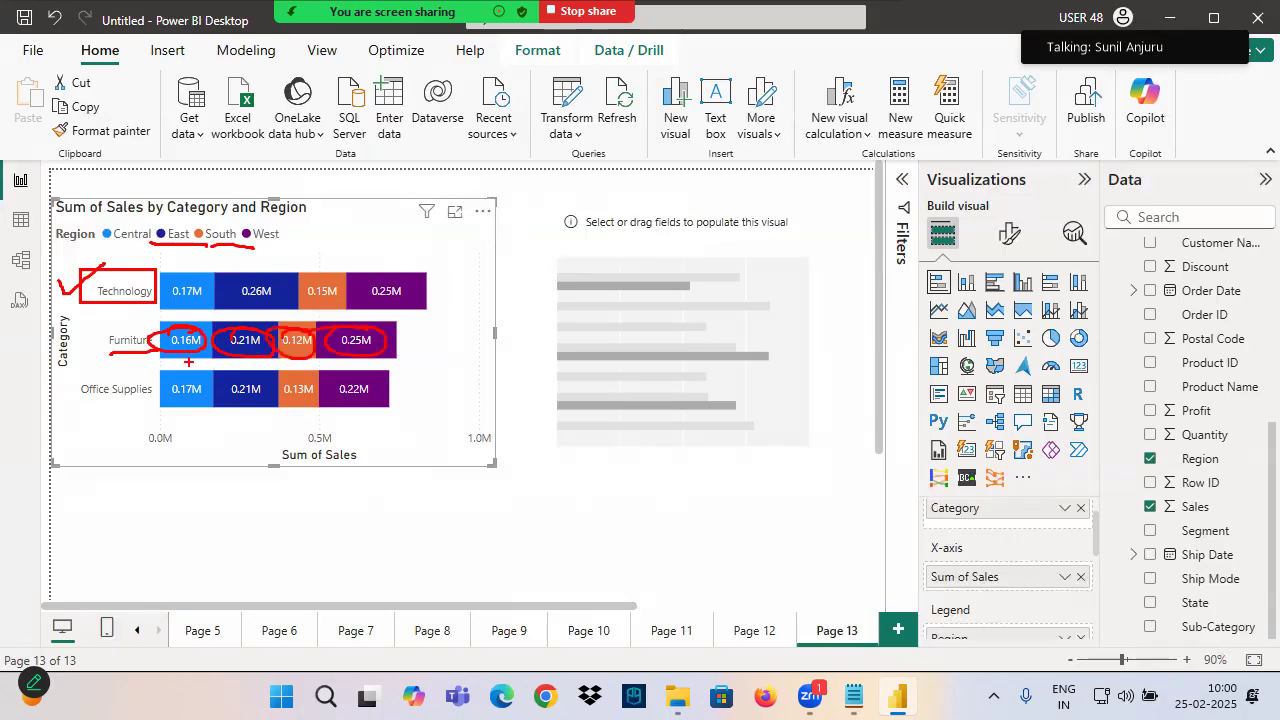
mouse_move(159, 317)
mouse_down()
mouse_move(328, 362)
mouse_move(389, 362)
mouse_up()
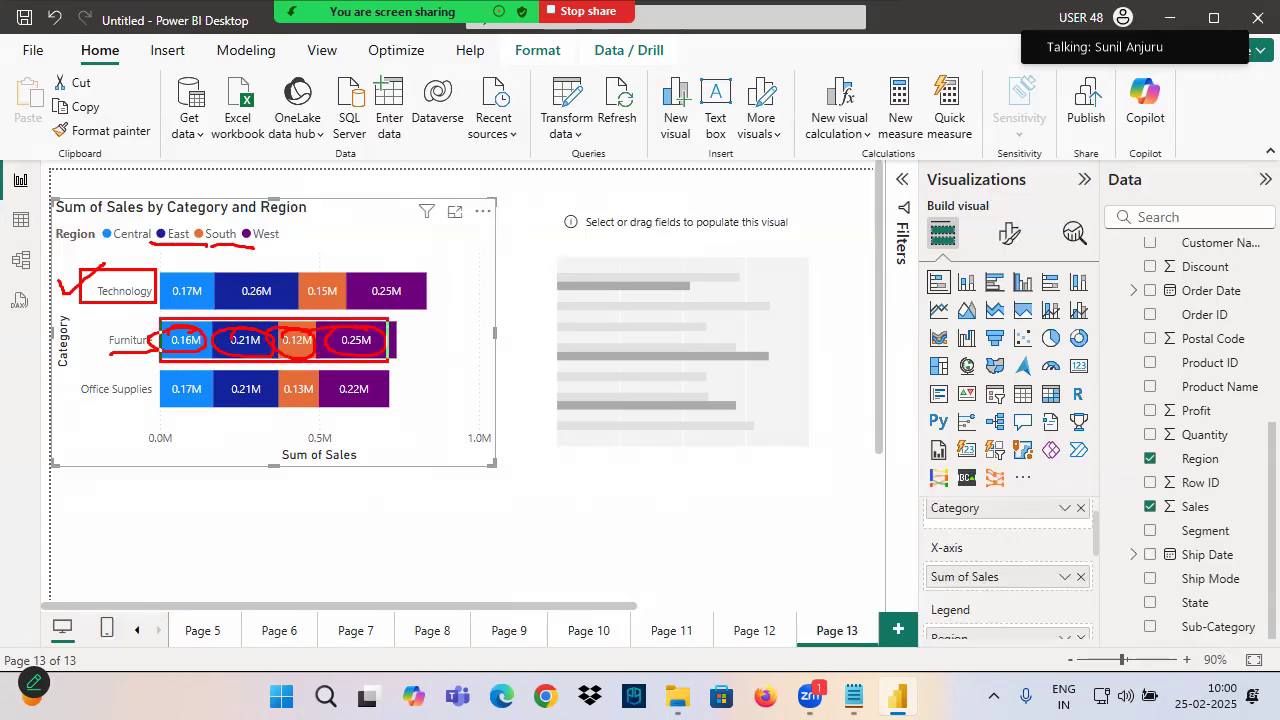
drag(515, 200, 15, 440)
drag(40, 165, 465, 590)
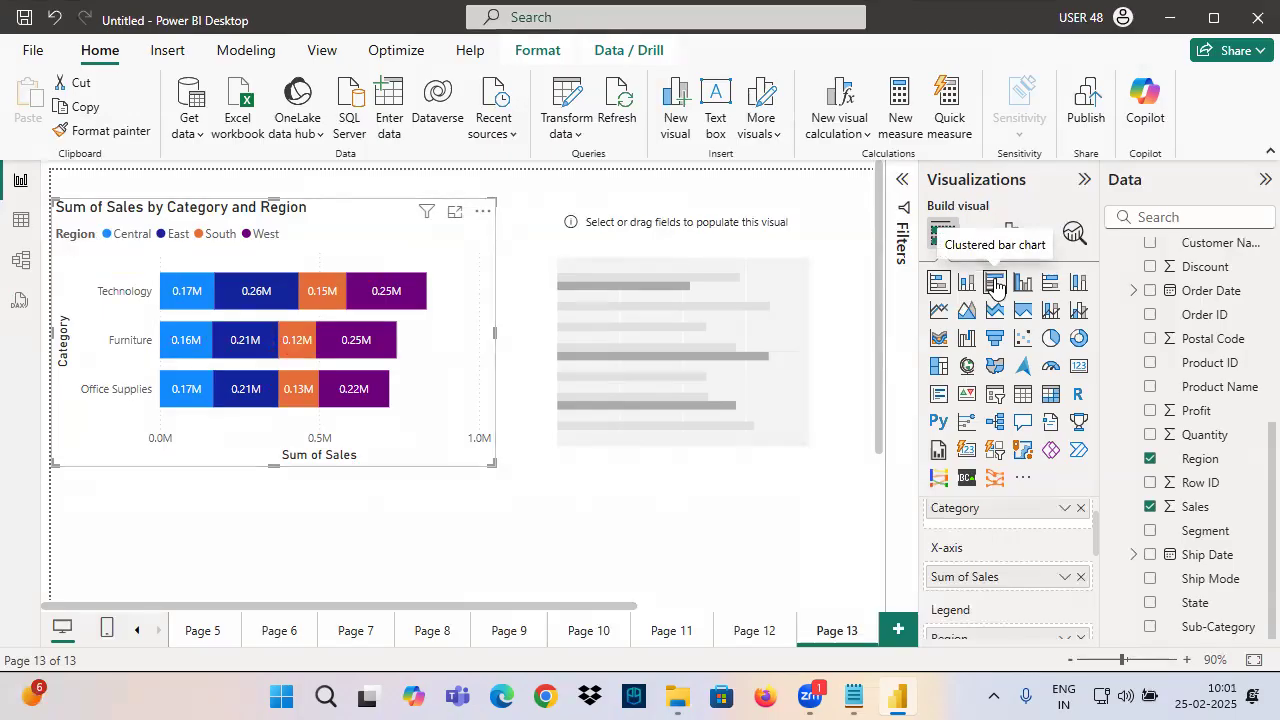
Move the empty clustered bar chart closer to the stacked chart and enlarge it in width and height
click(656, 316)
drag(668, 306, 640, 306)
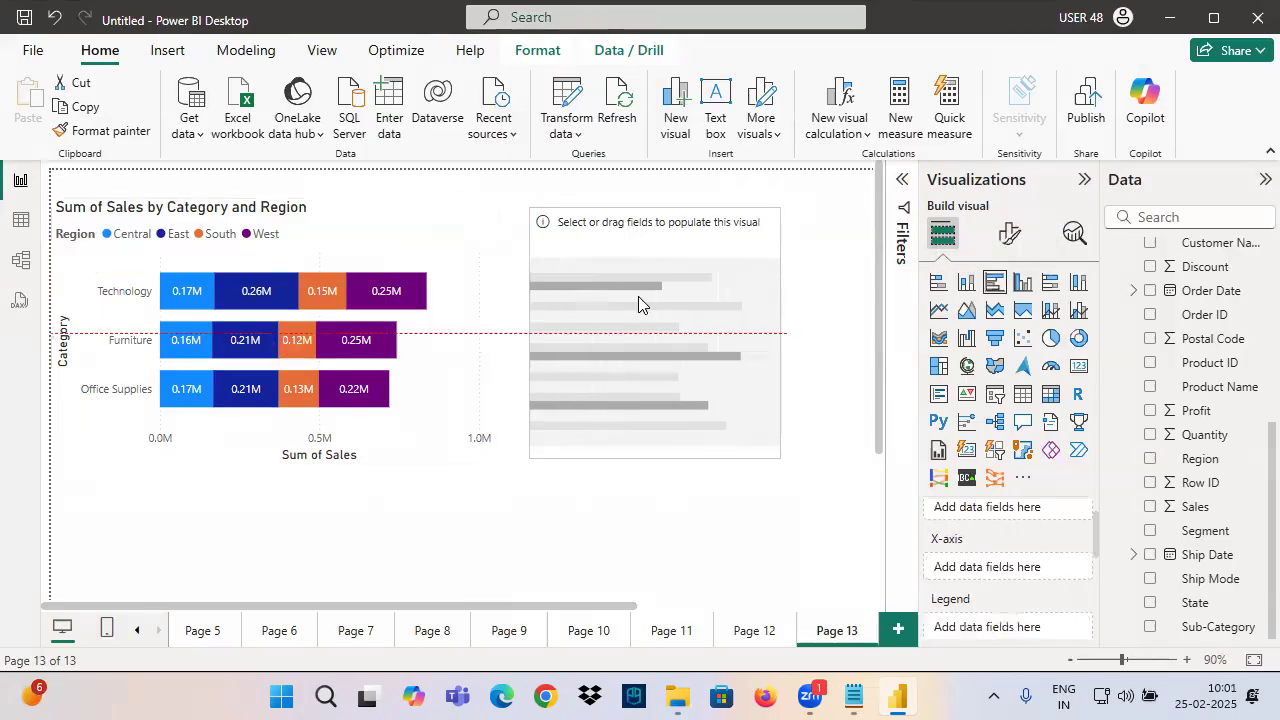
drag(777, 455, 846, 580)
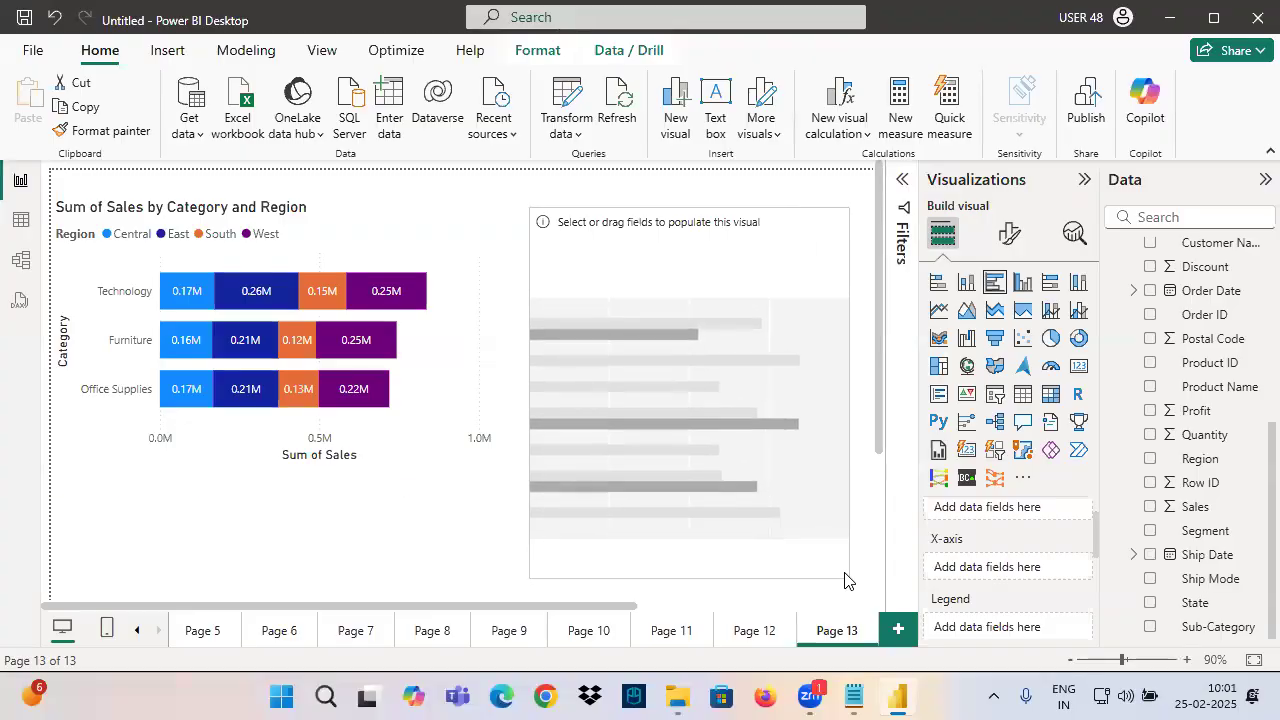
click(995, 283)
scroll(985, 545, up, 1)
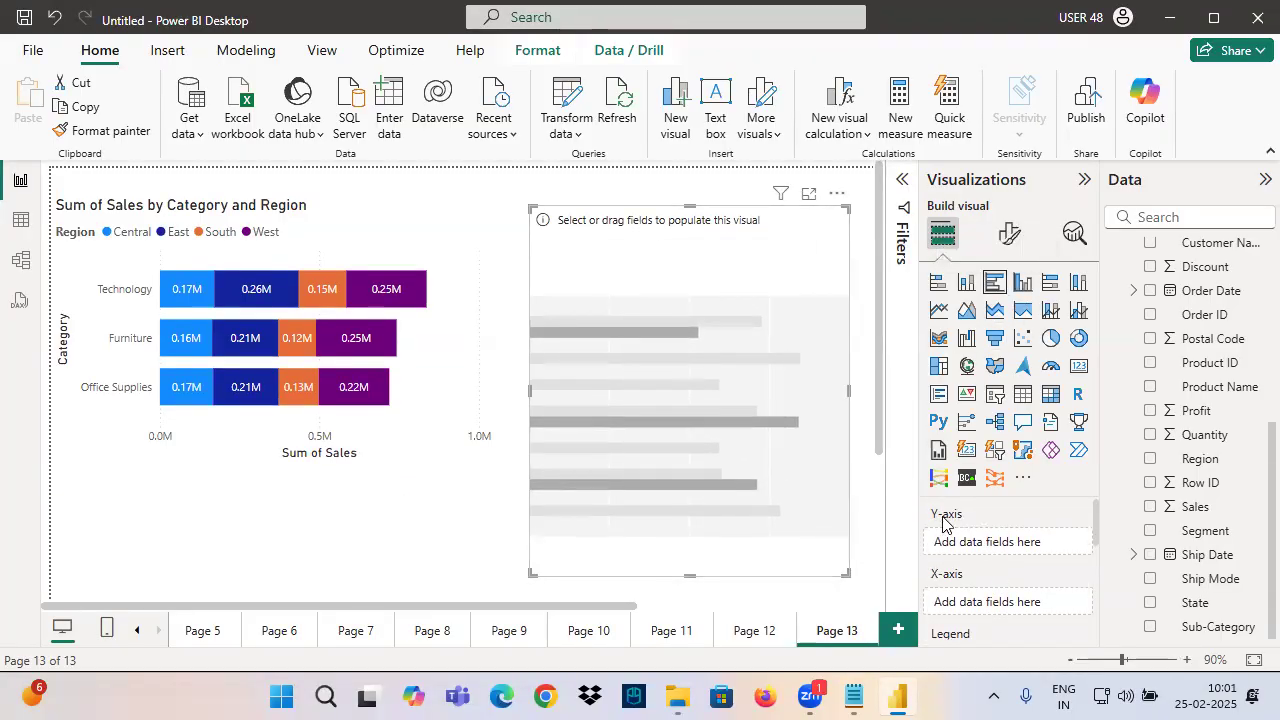
Assign Category to the Y-axis and Sales to the X-axis of the clustered bar chart
click(430, 360)
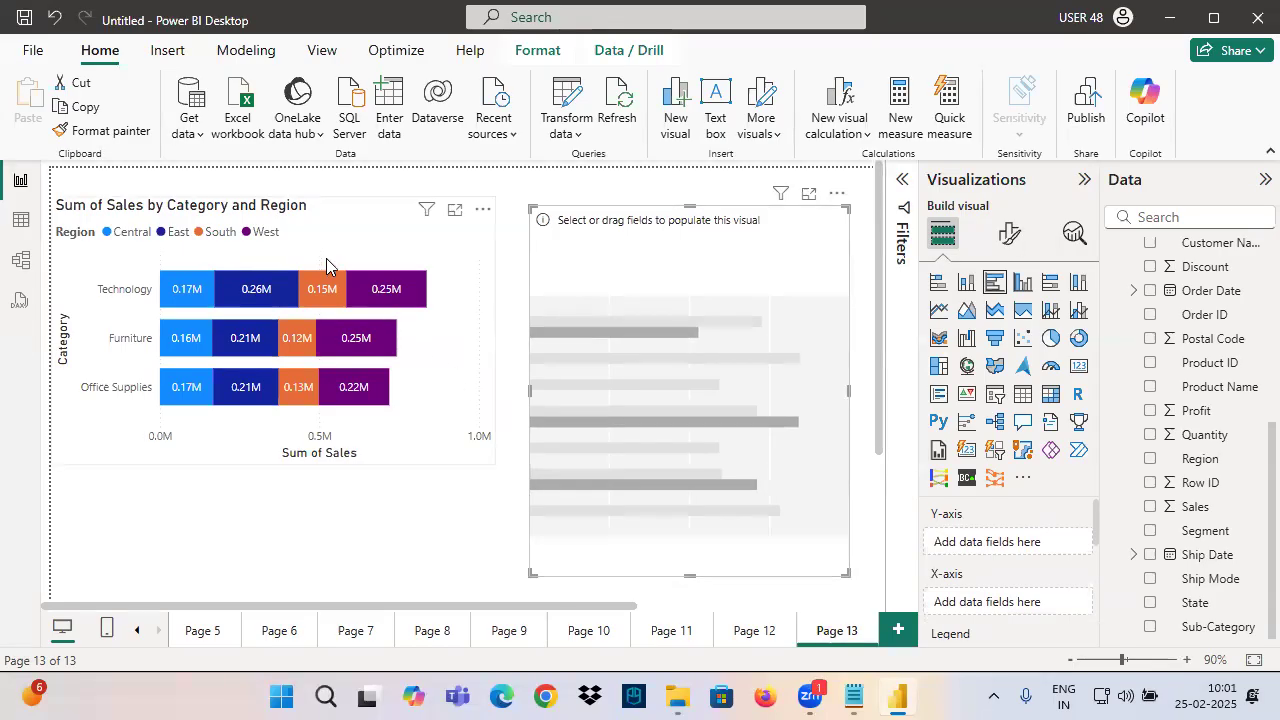
click(694, 318)
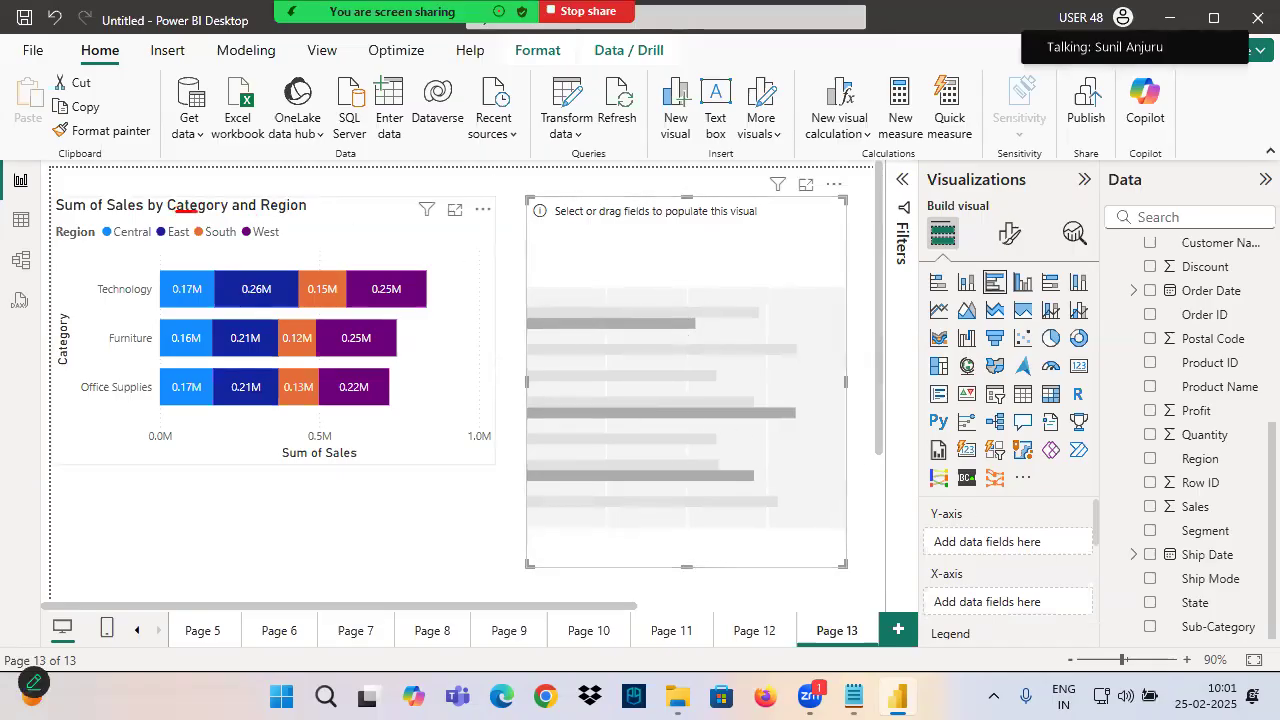
drag(672, 165, 686, 368)
scroll(1200, 400, up, 4)
drag(1203, 346, 1044, 546)
scroll(1190, 514, down, 3)
drag(1190, 508, 1005, 610)
Turn on data labels for the clustered bar chart and add Region as its legend
click(1008, 233)
scroll(1019, 397, down, 2)
click(1073, 578)
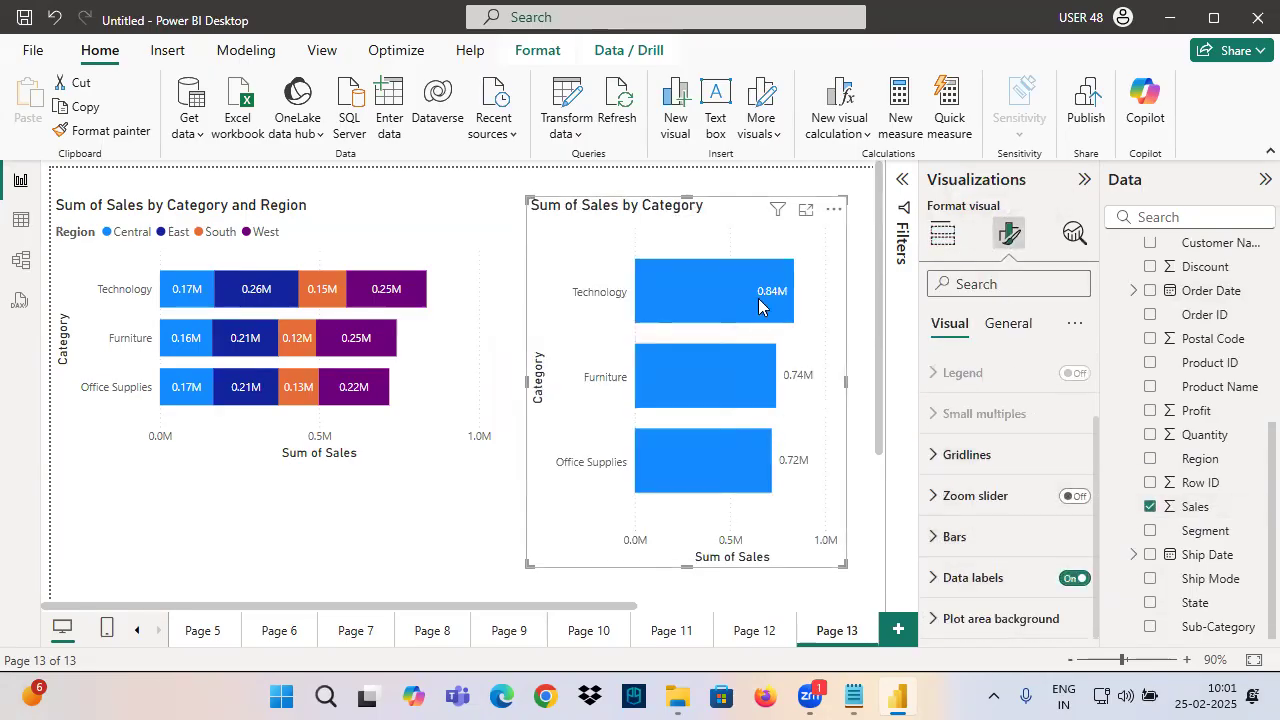
mouse_move(763, 325)
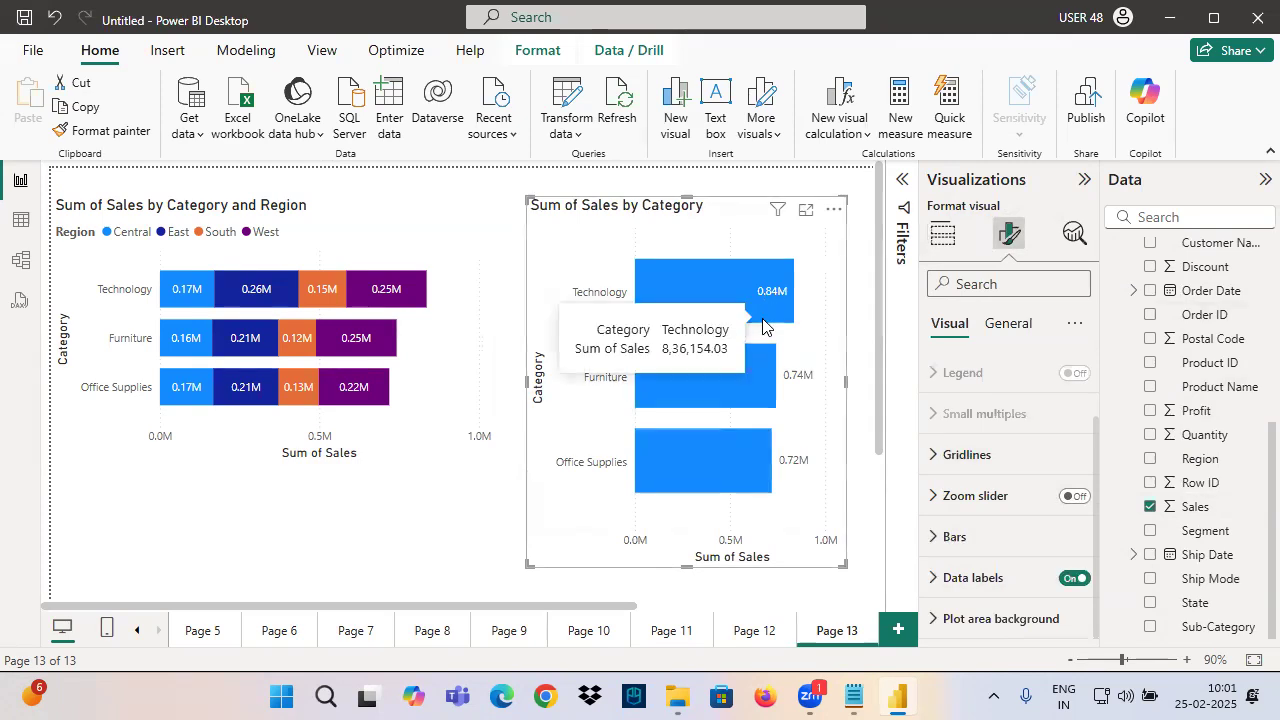
click(942, 233)
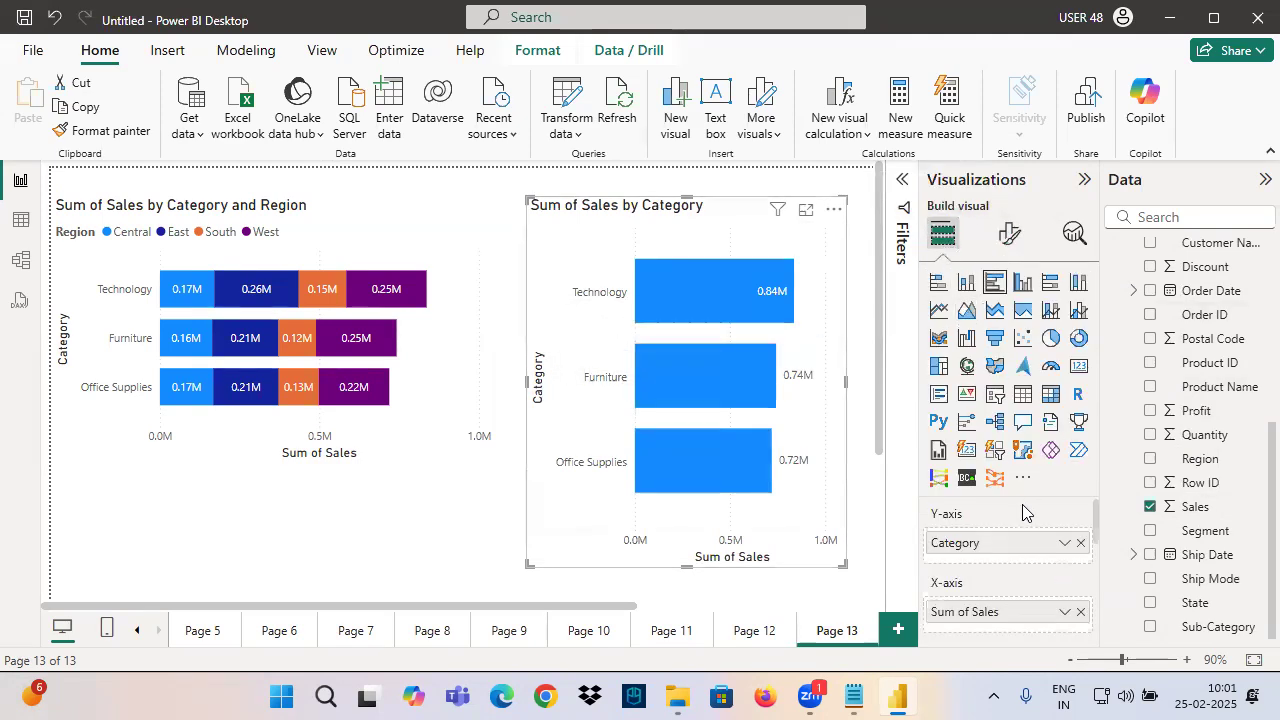
scroll(985, 560, down, 2)
scroll(975, 575, up, 1)
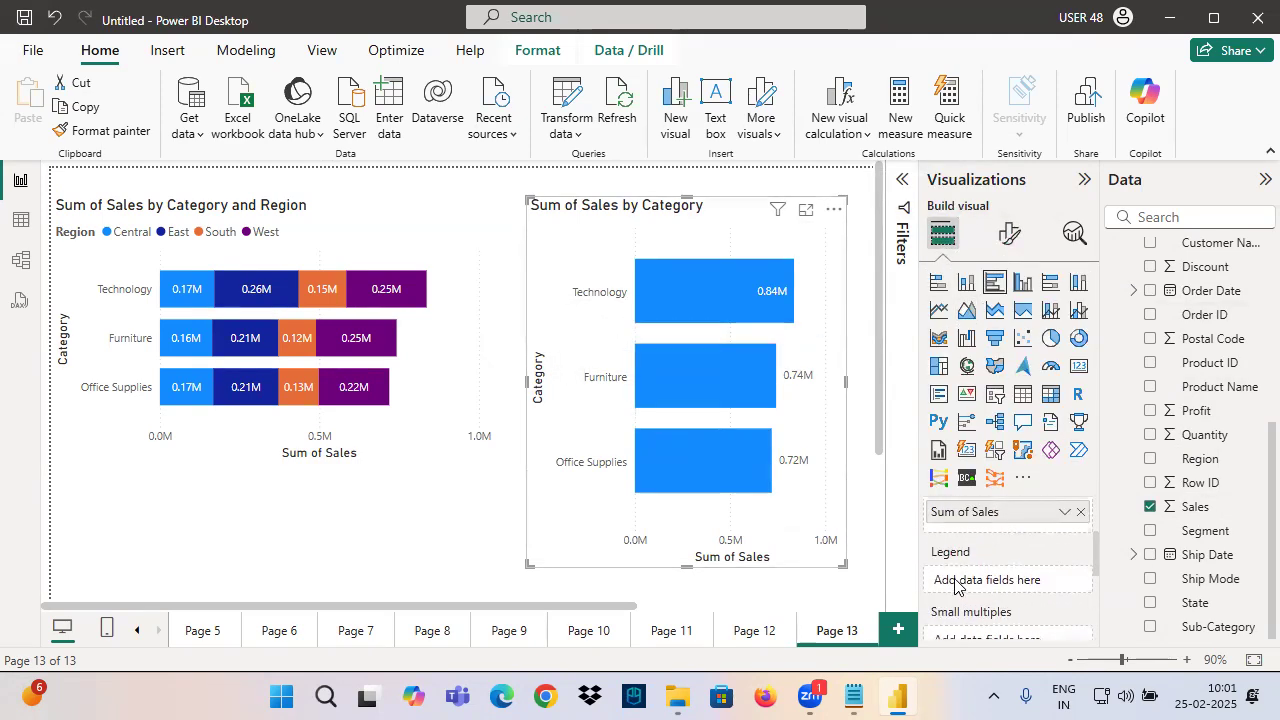
drag(1160, 460, 1005, 580)
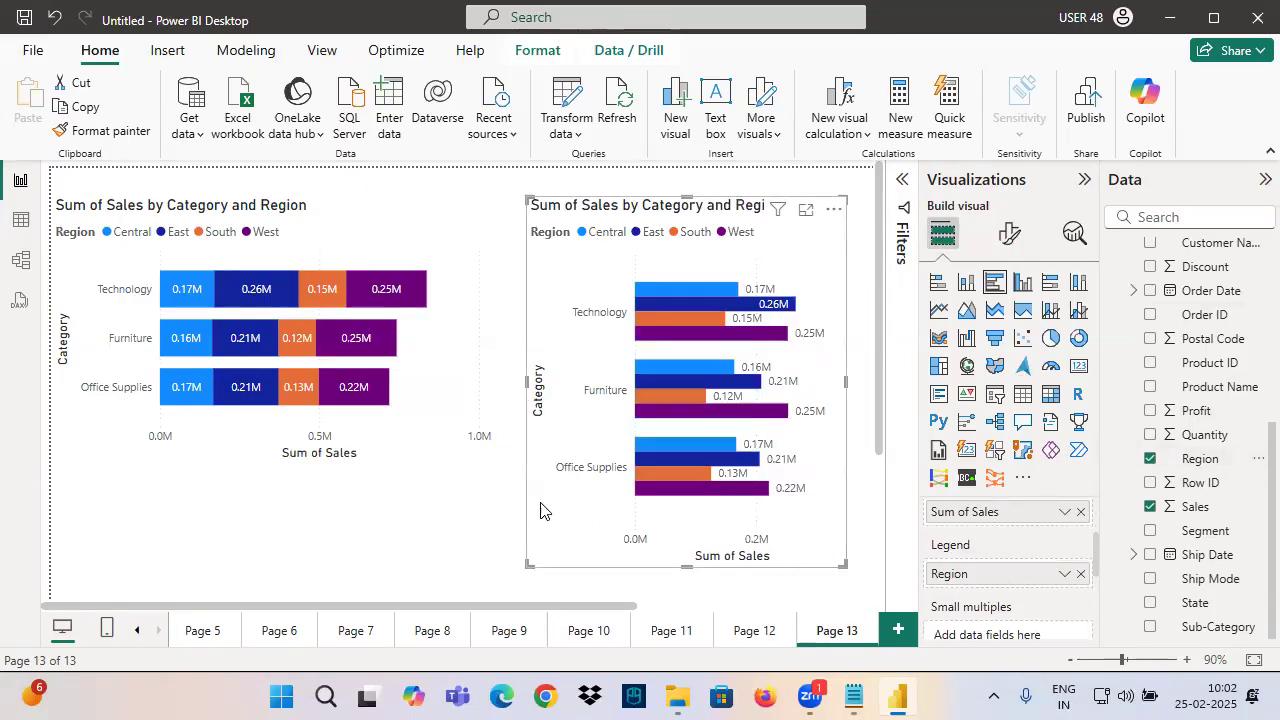
Move the clustered bar chart slightly up and increase its height
drag(655, 463, 650, 444)
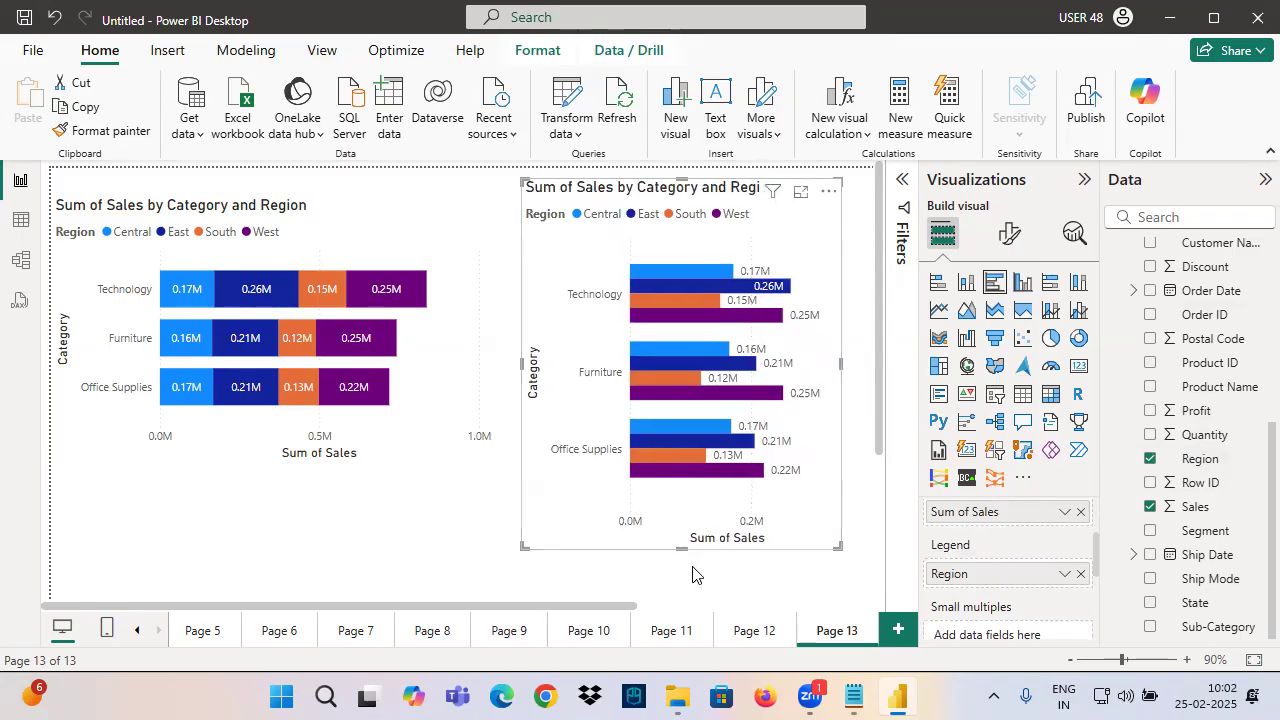
drag(682, 549, 686, 583)
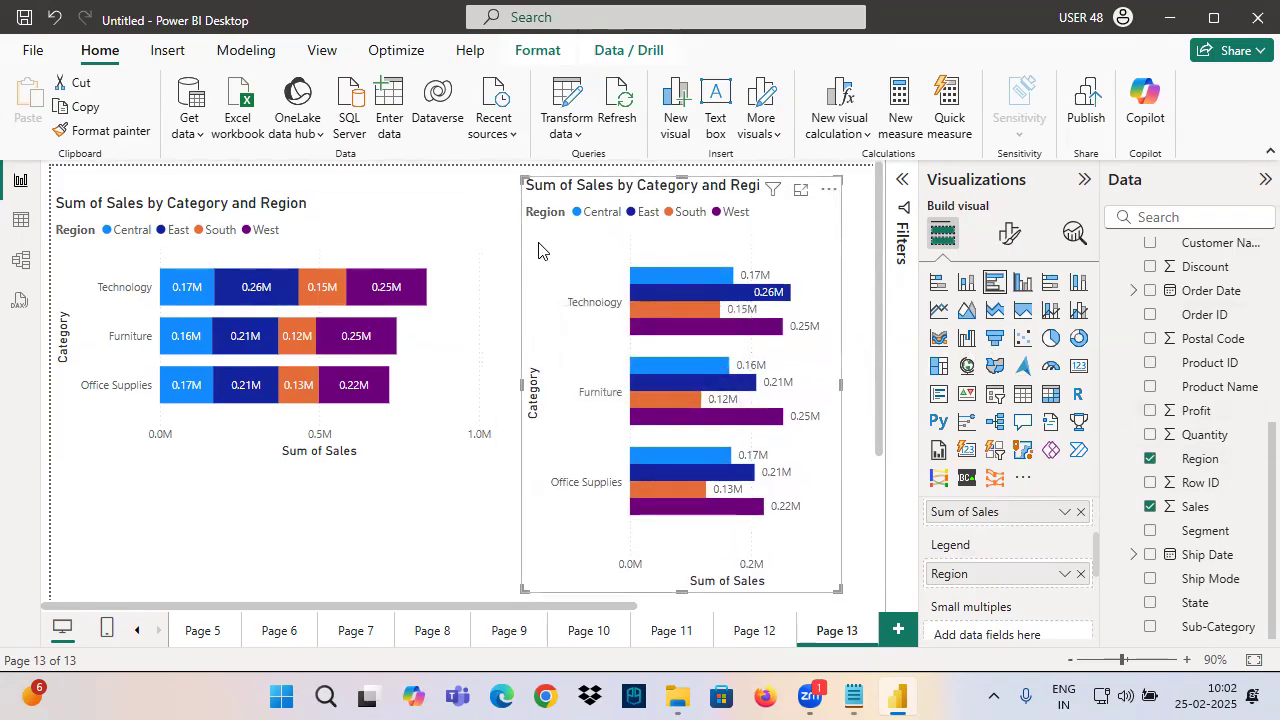
Compare the separate region bars per category in the clustered chart with the segments of the stacked chart
drag(626, 267, 797, 299)
drag(628, 306, 728, 318)
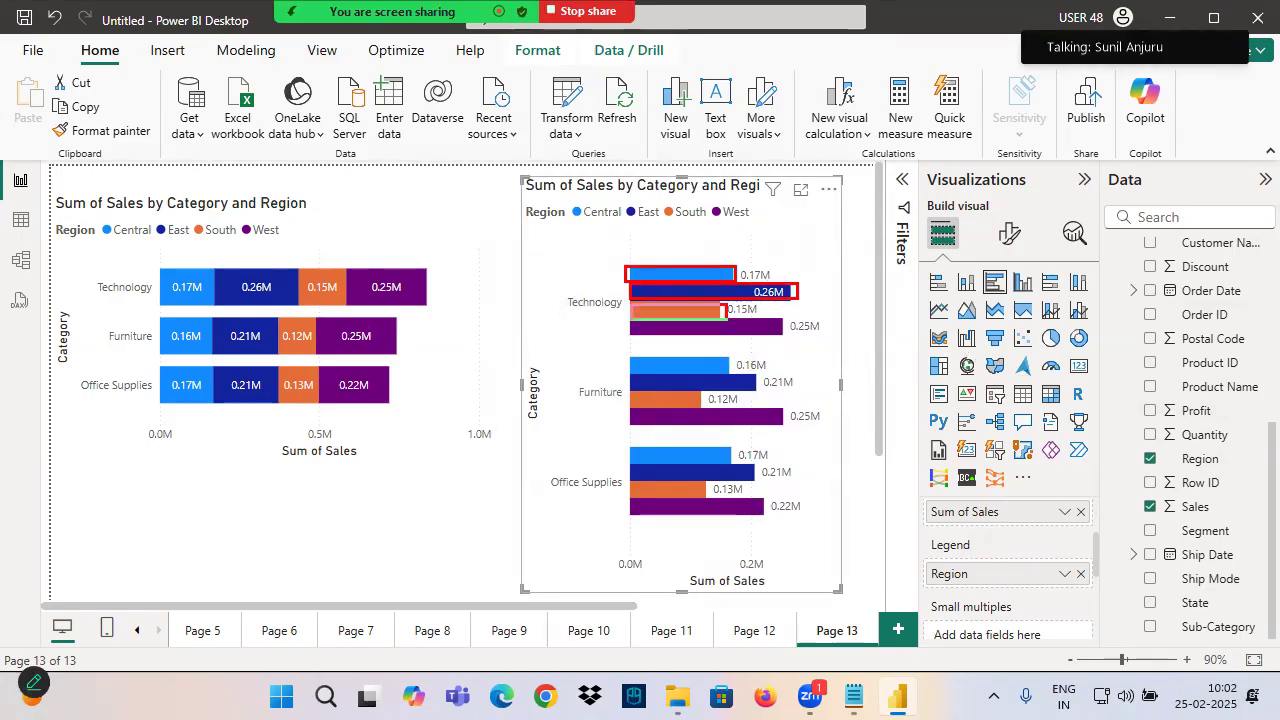
drag(630, 320, 789, 334)
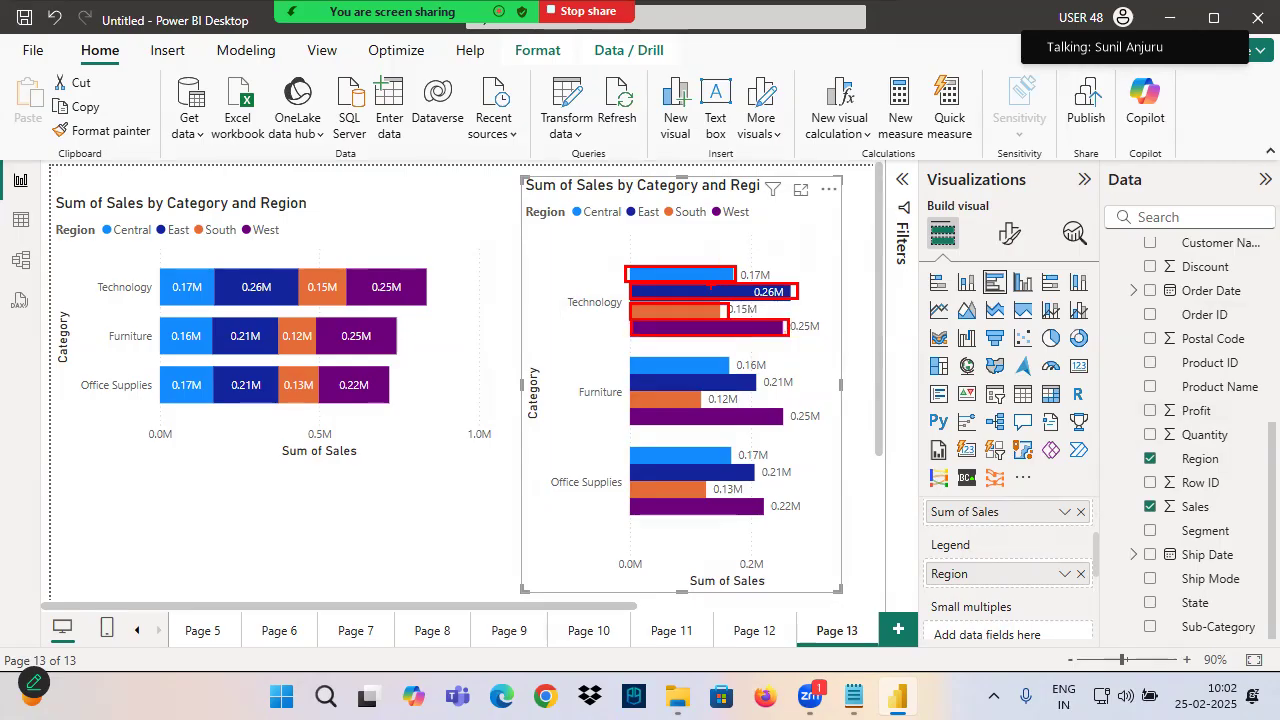
mouse_move(778, 226)
mouse_down()
mouse_move(802, 218)
mouse_move(849, 236)
mouse_move(906, 192)
mouse_move(815, 265)
mouse_move(912, 236)
mouse_up()
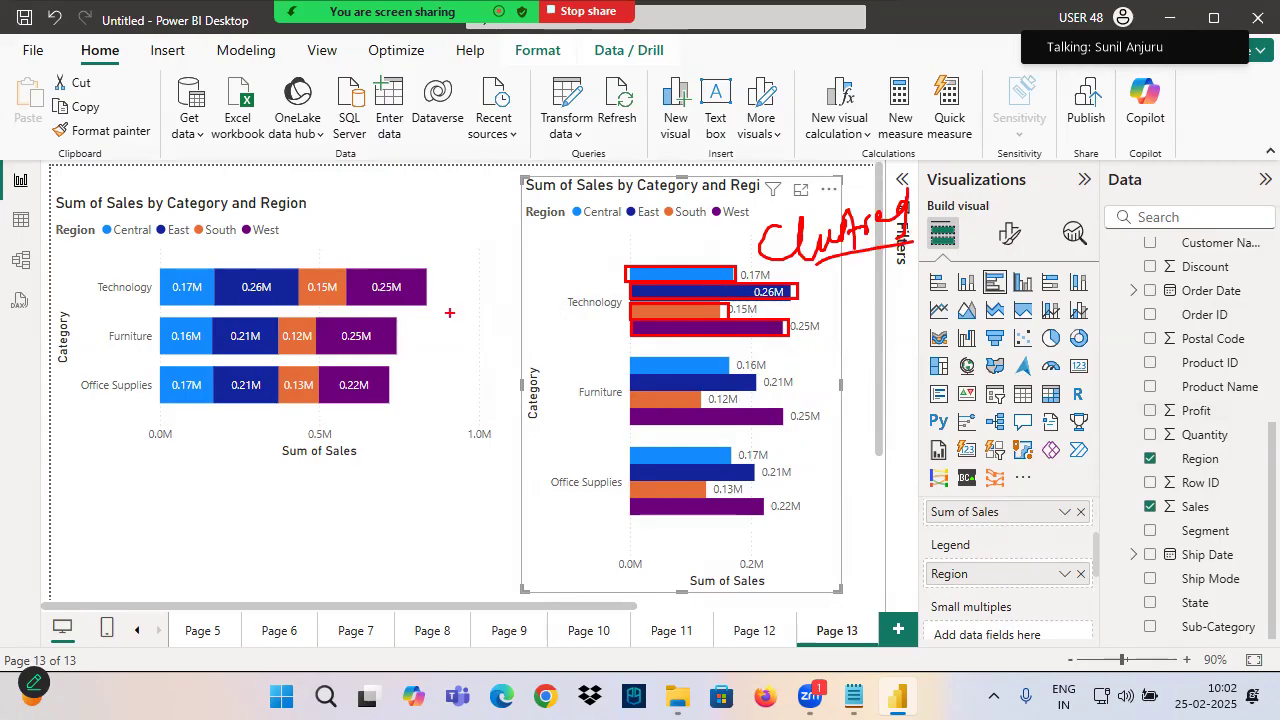
drag(228, 297, 302, 294)
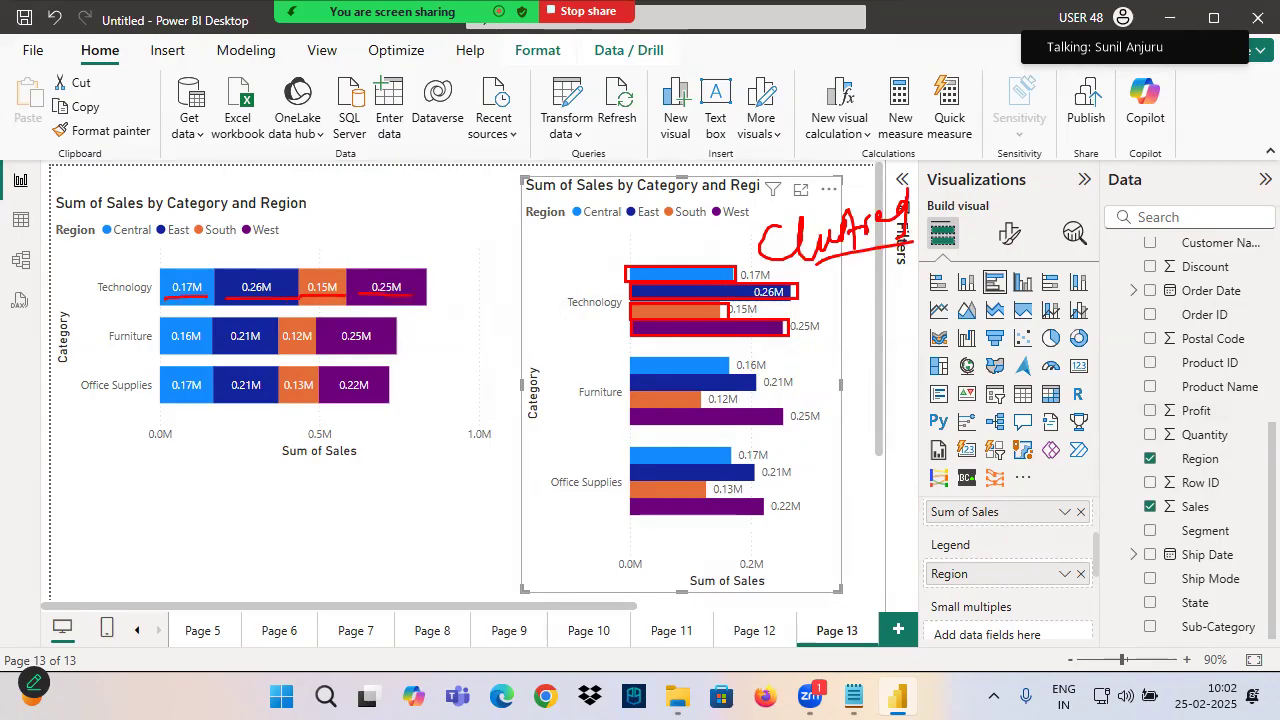
mouse_move(242, 254)
mouse_down()
mouse_move(286, 234)
mouse_move(298, 266)
mouse_move(360, 232)
mouse_move(432, 252)
mouse_up()
drag(462, 238, 476, 226)
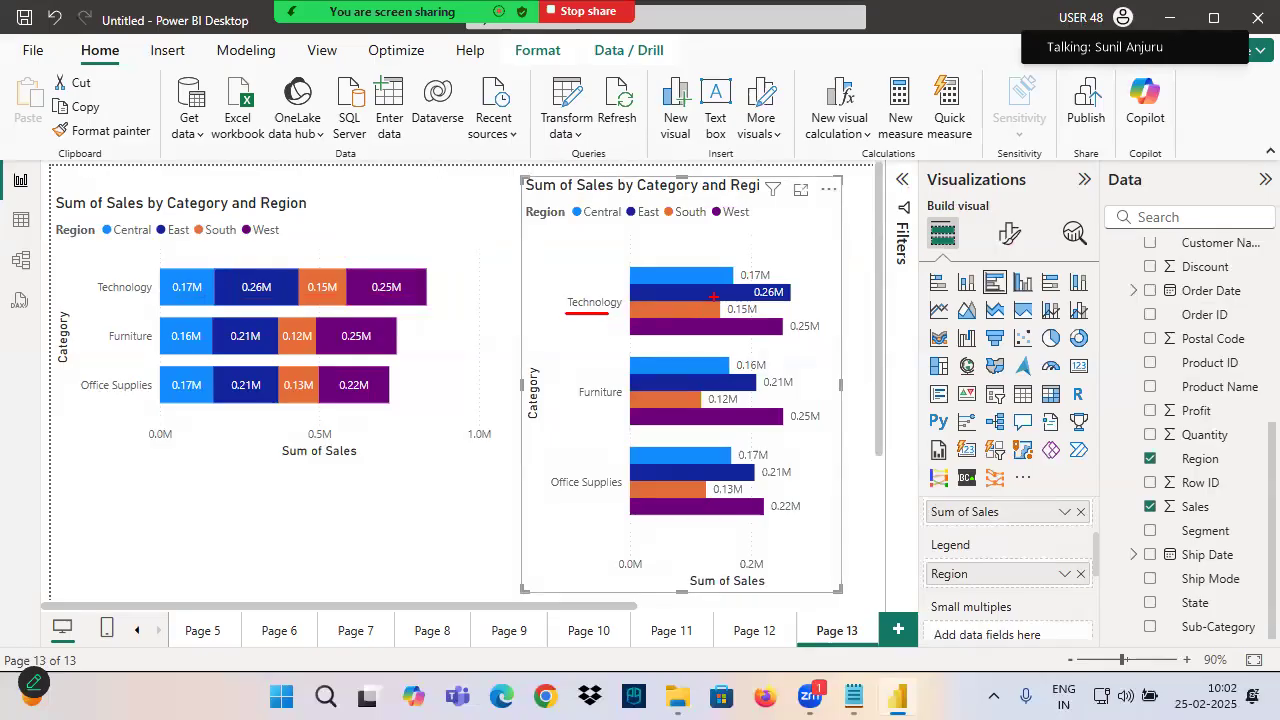
drag(774, 283, 917, 233)
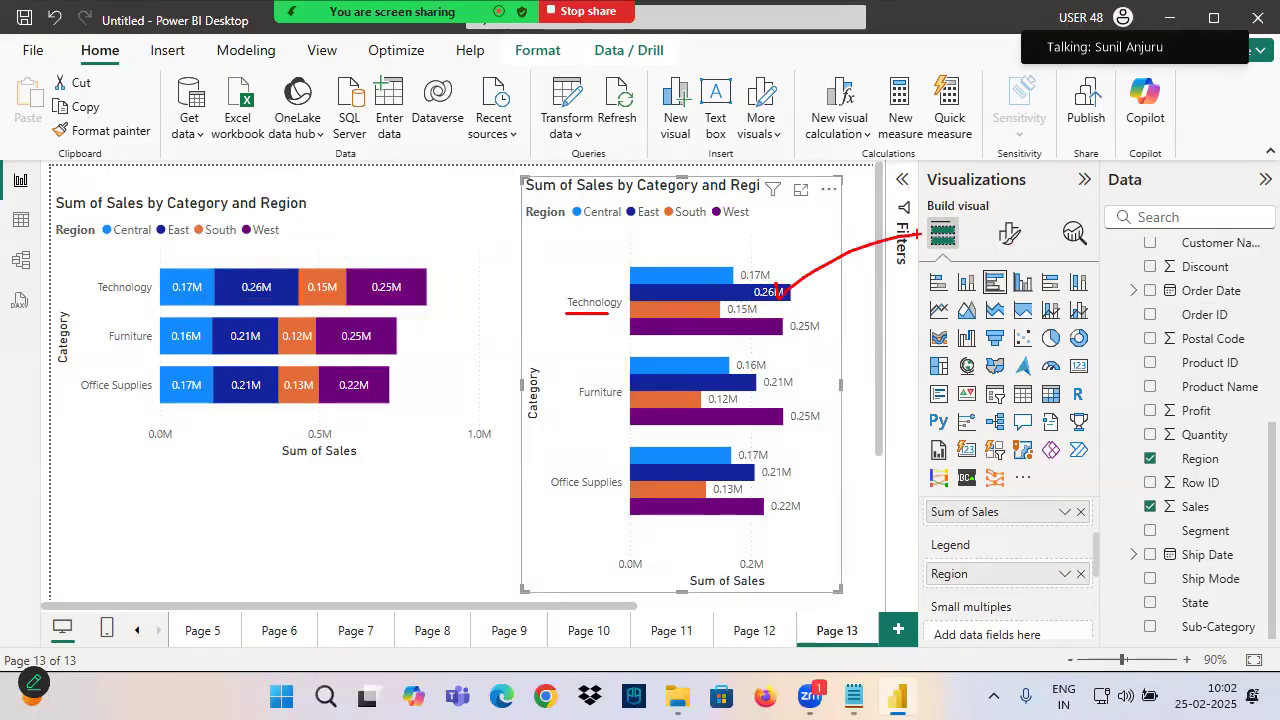
drag(551, 410, 623, 405)
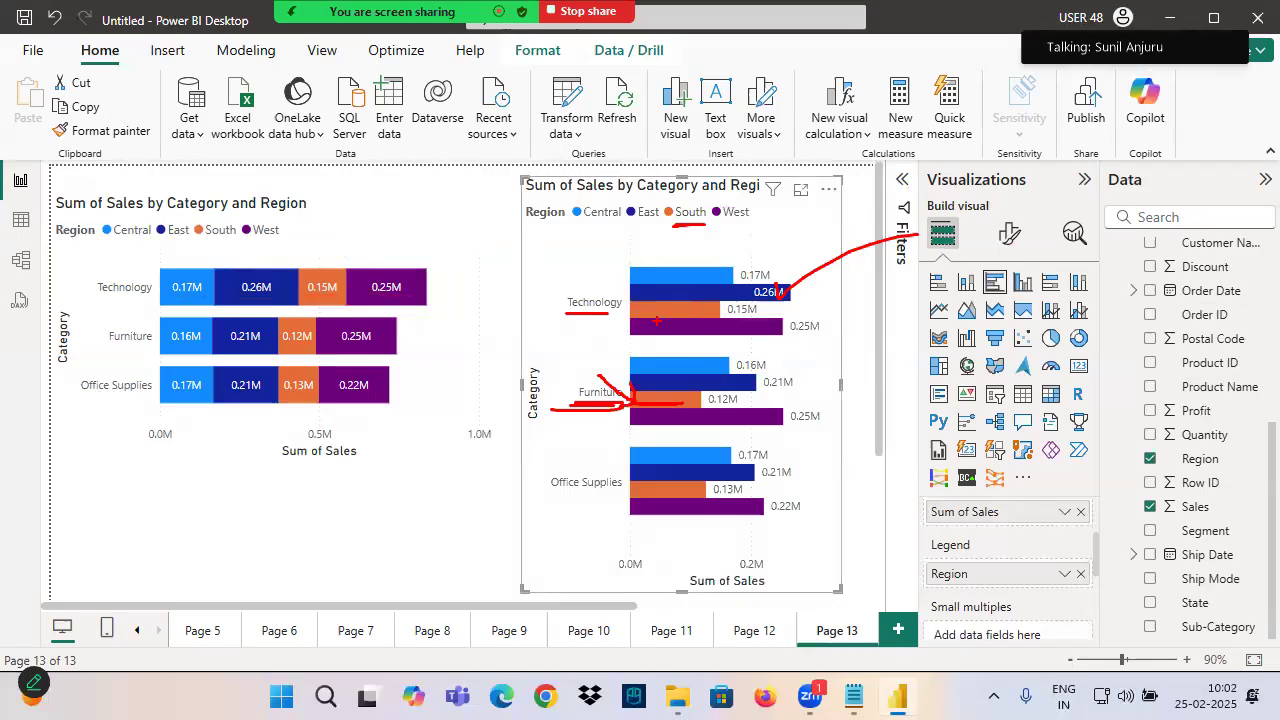
mouse_move(748, 258)
mouse_down()
mouse_move(645, 480)
mouse_move(830, 442)
mouse_move(710, 250)
mouse_up()
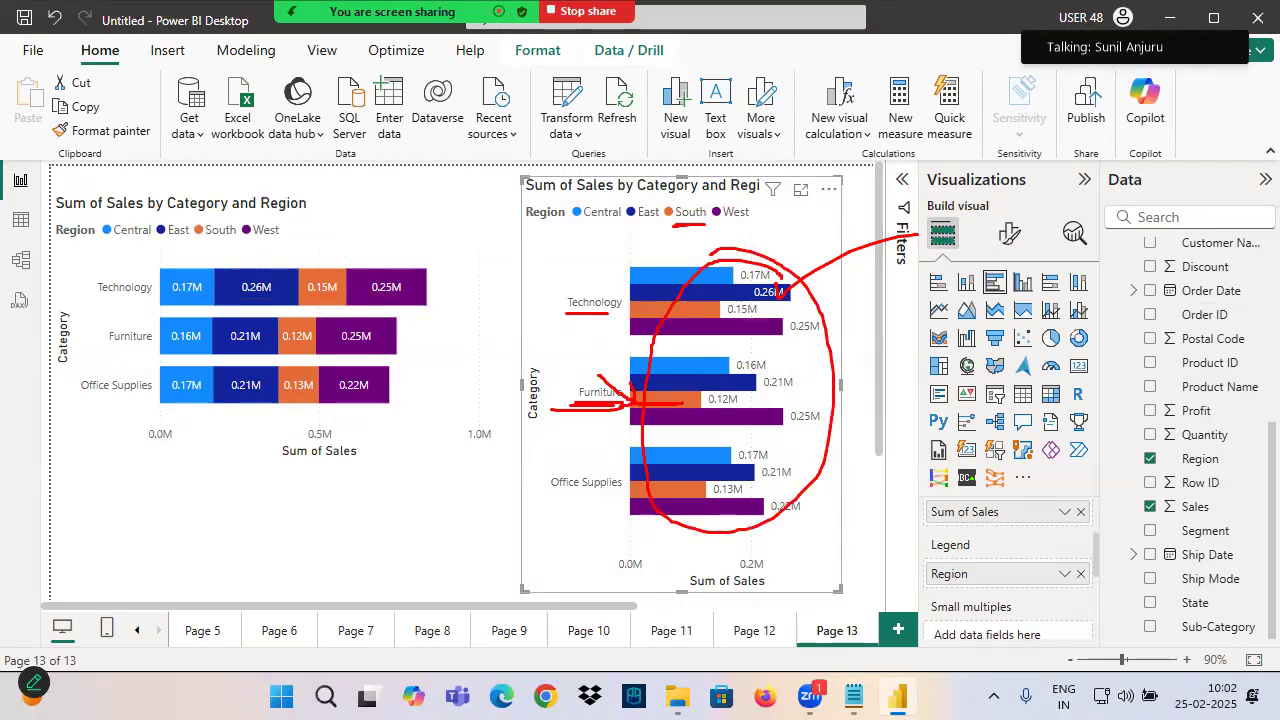
Examine how the clustered bar chart separates the regions within each category
drag(974, 268, 996, 250)
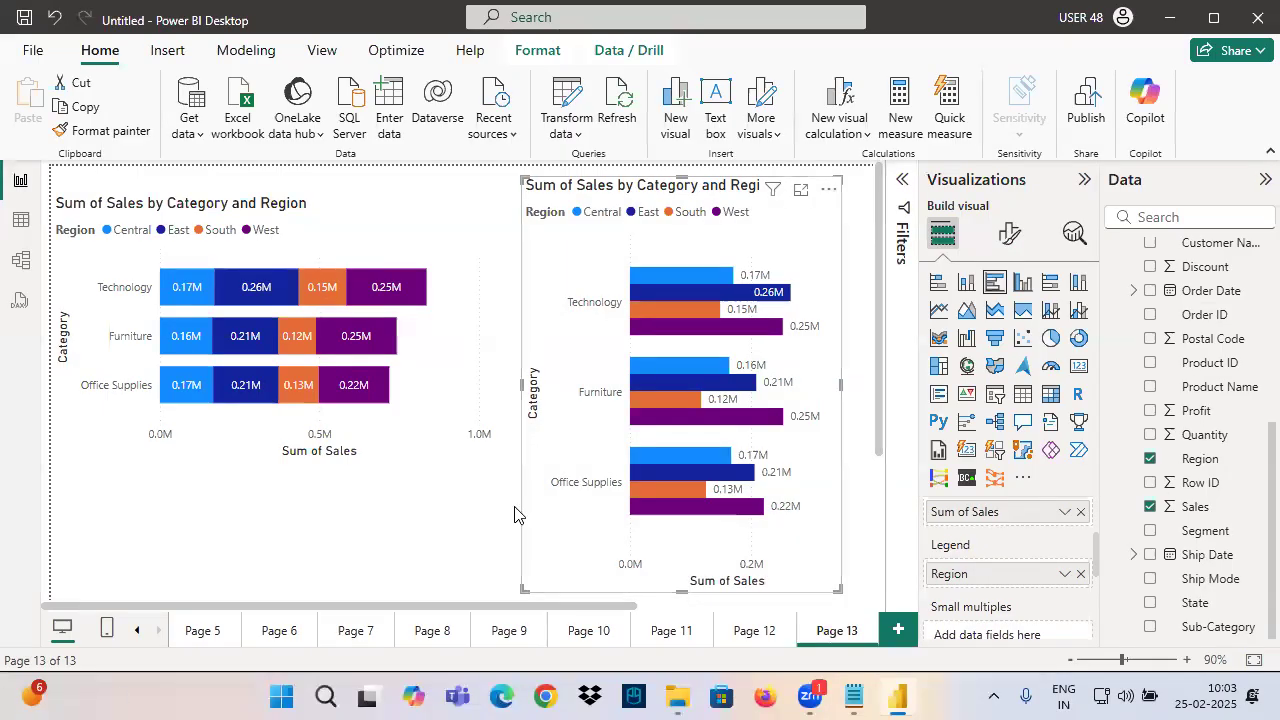
drag(516, 344, 880, 347)
mouse_move(718, 292)
mouse_down()
mouse_move(838, 356)
mouse_move(720, 486)
mouse_up()
mouse_move(830, 338)
mouse_down()
mouse_move(820, 282)
mouse_move(578, 466)
mouse_move(700, 296)
mouse_up()
mouse_move(570, 190)
mouse_down()
mouse_move(604, 244)
mouse_move(638, 168)
mouse_move(712, 218)
mouse_up()
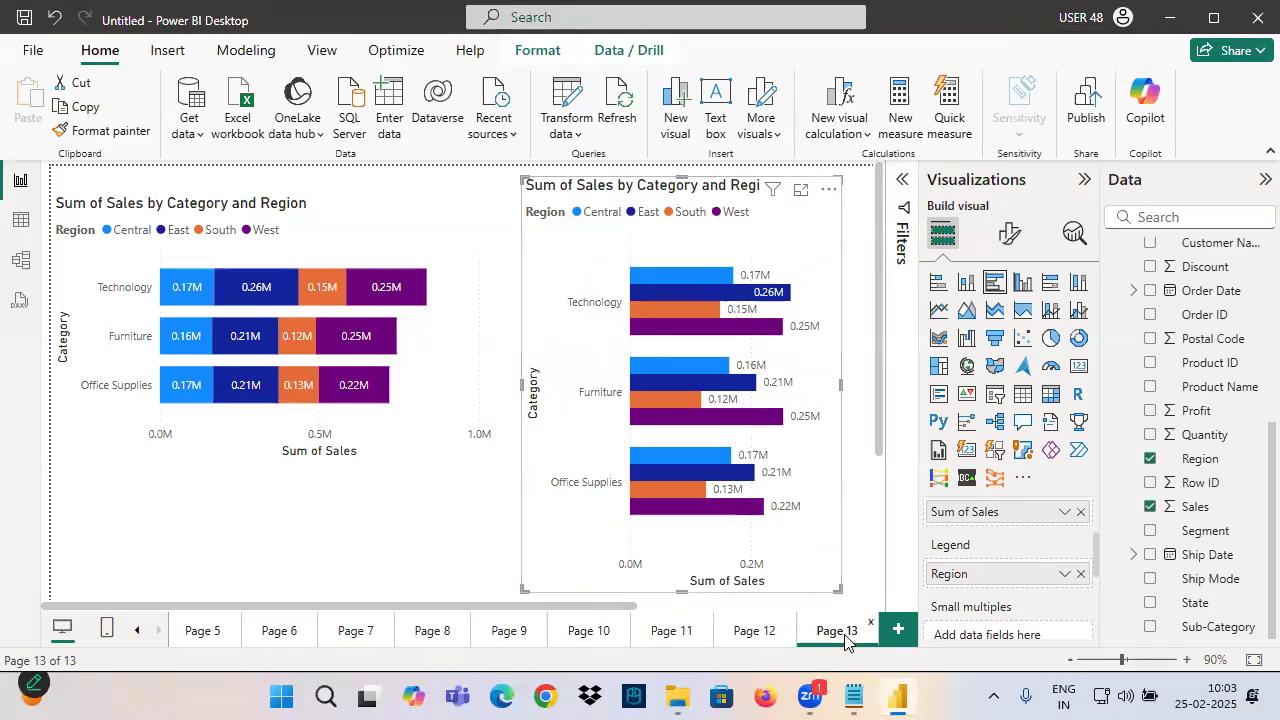
Add a new report page, insert an empty clustered column chart and widen it slightly
click(898, 629)
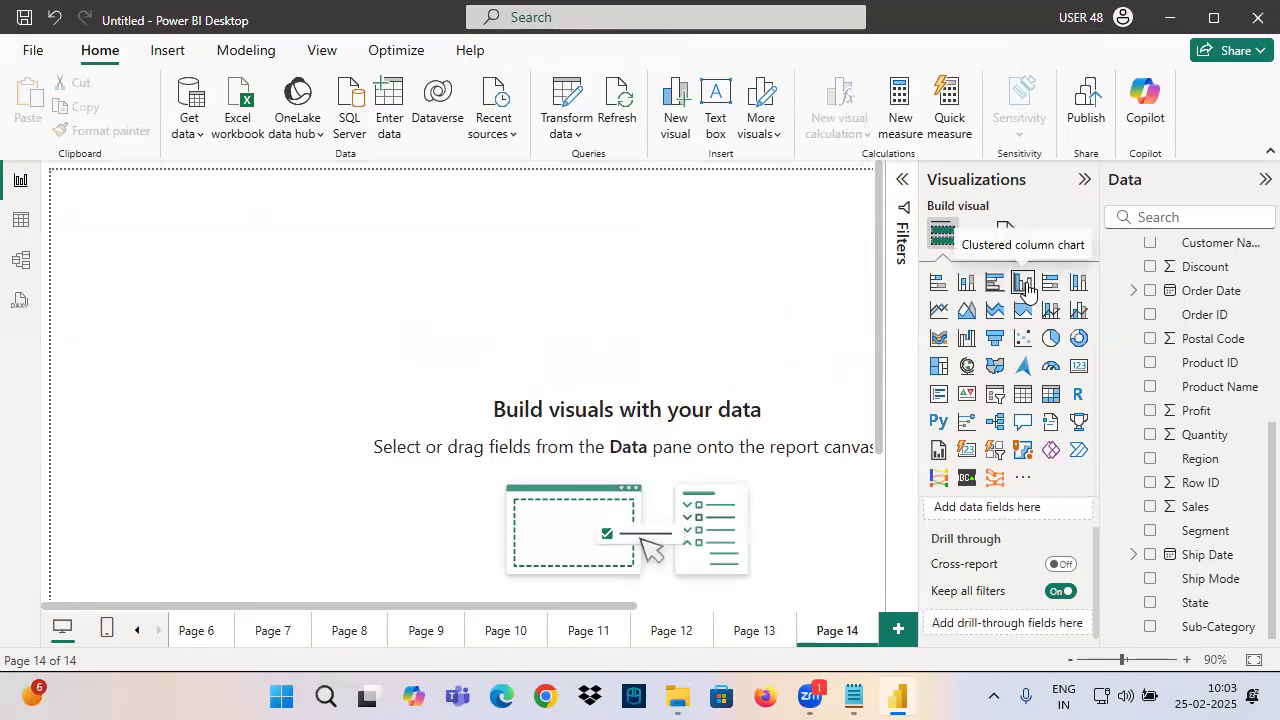
click(1023, 283)
drag(308, 417, 723, 428)
drag(631, 391, 651, 421)
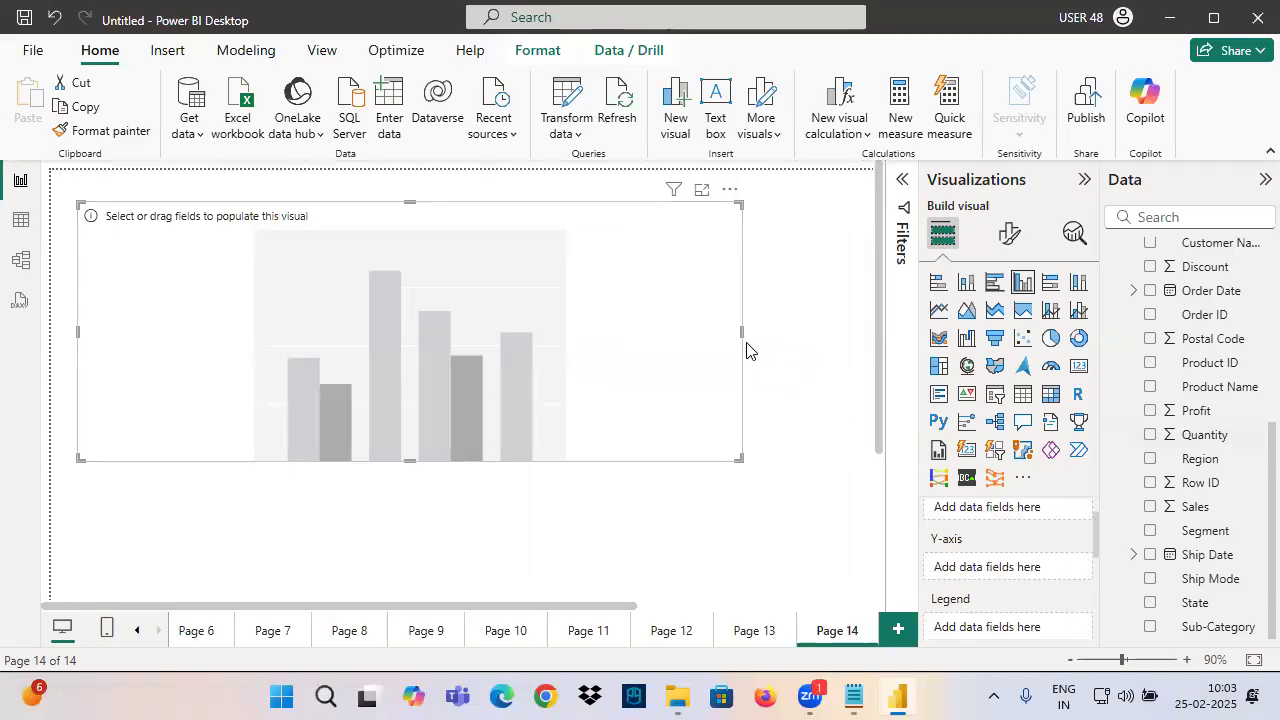
drag(739, 328, 789, 330)
Assign Category to the X-axis and Sales to the Y-axis of the clustered column chart
scroll(1203, 440, up, 5)
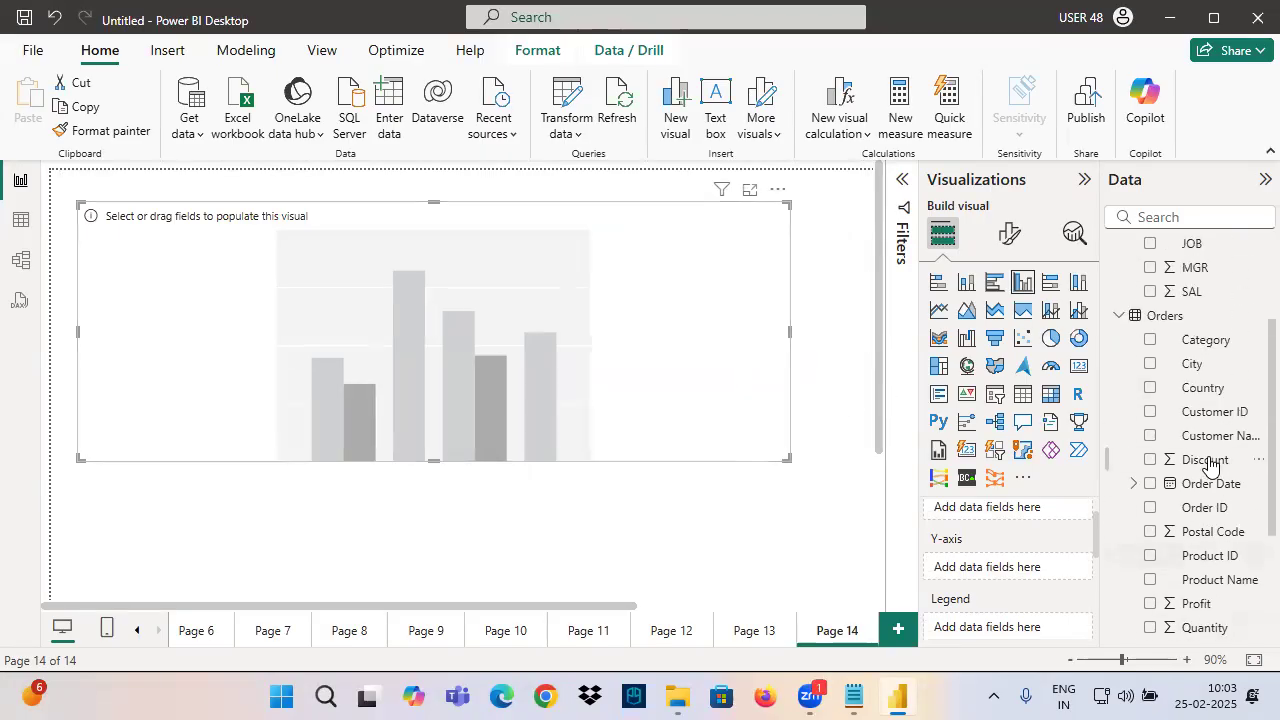
scroll(994, 540, up, 1)
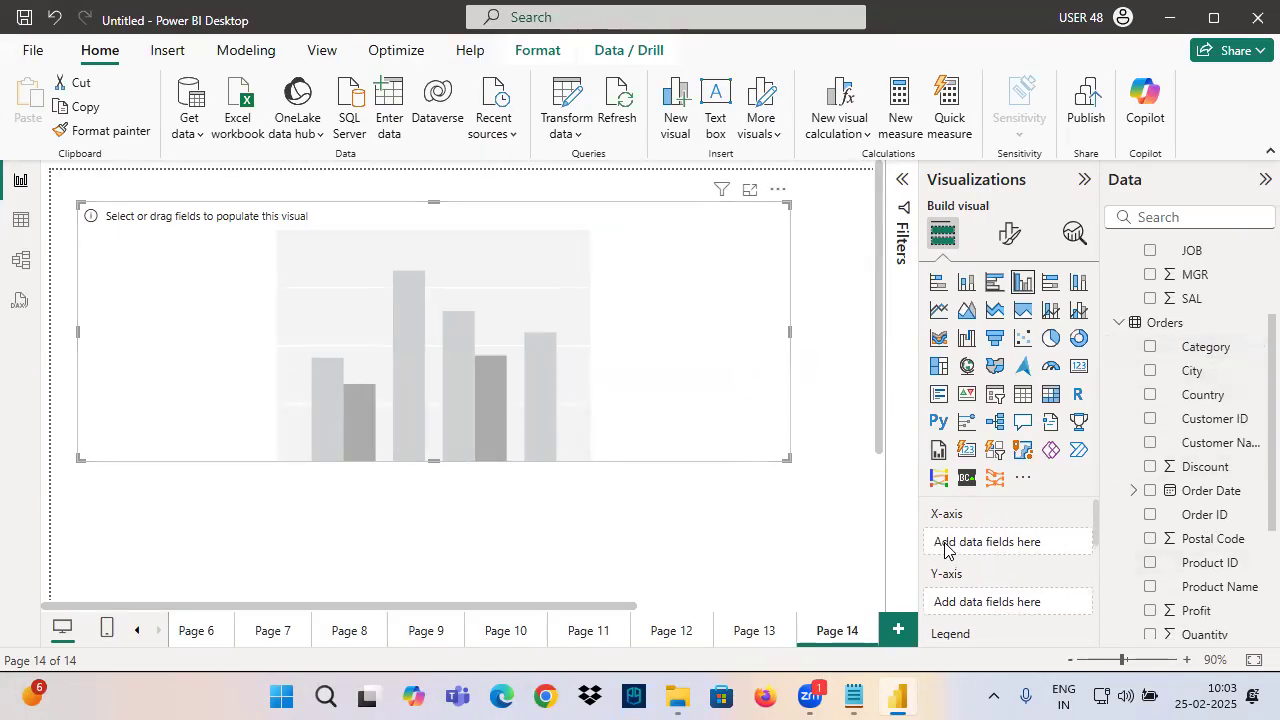
drag(1210, 347, 1005, 542)
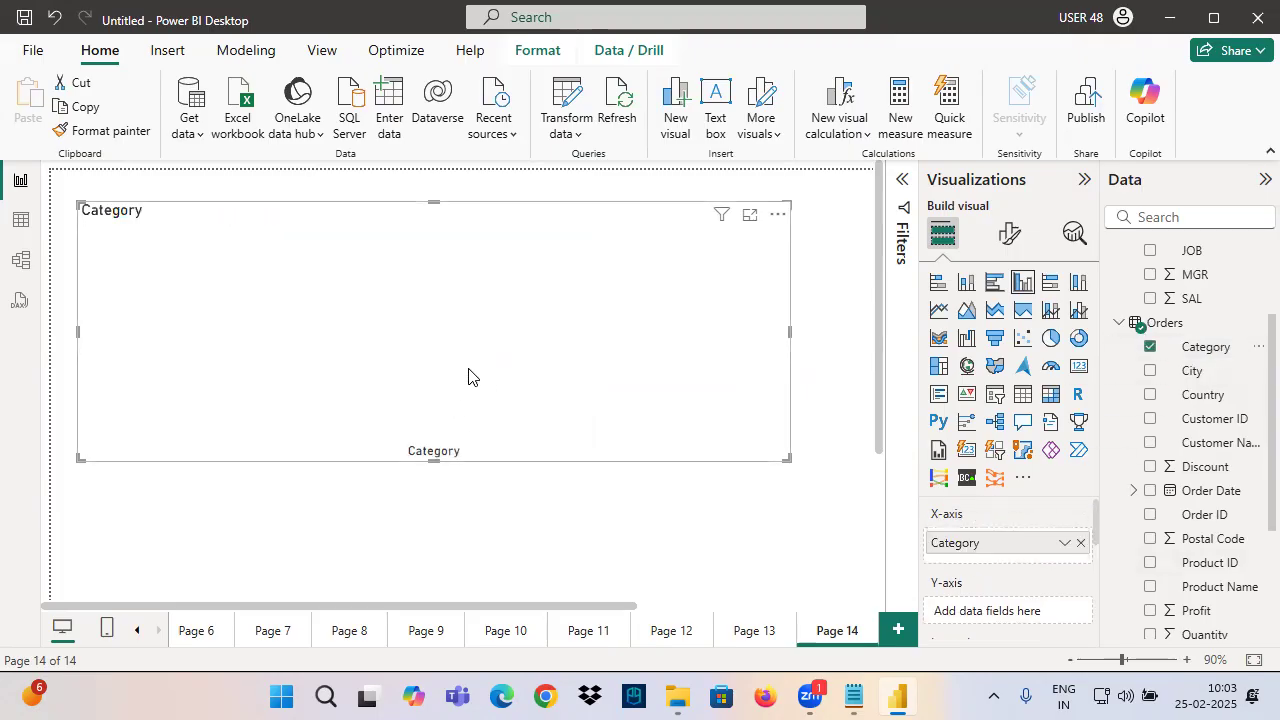
scroll(1188, 538, down, 4)
drag(1192, 507, 1000, 610)
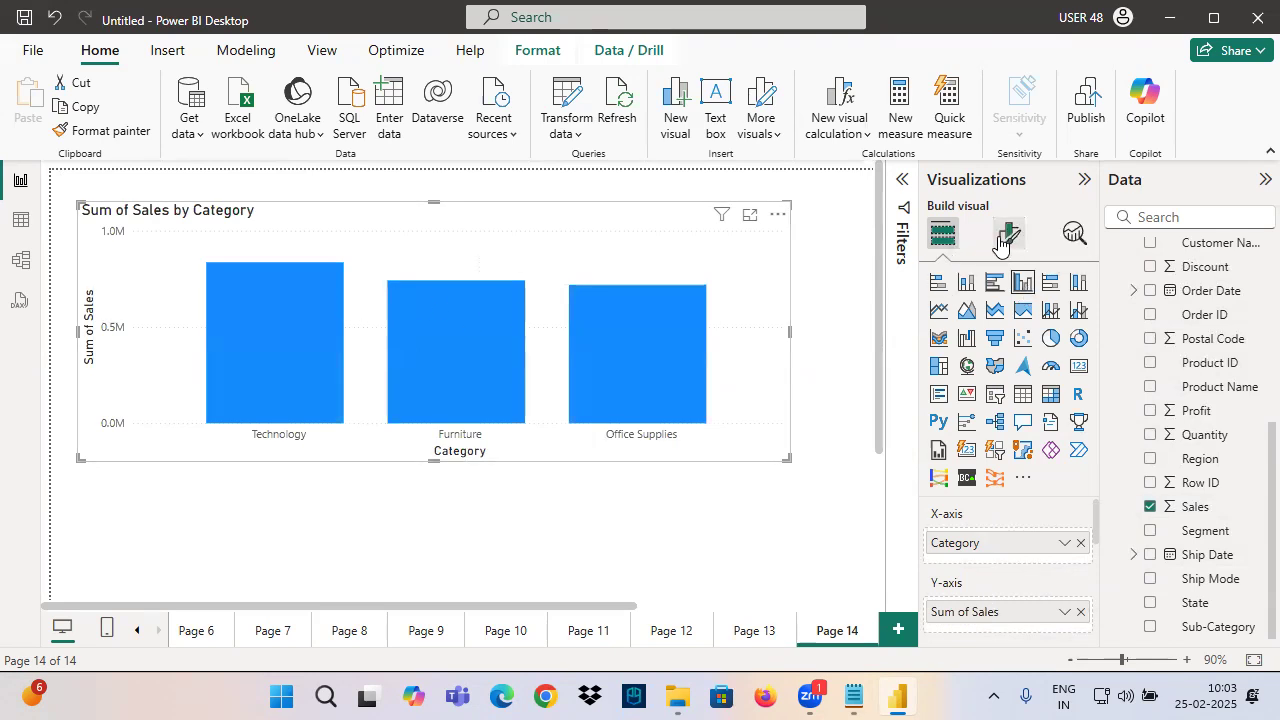
Turn on data labels for the clustered column chart
click(1003, 236)
scroll(1068, 543, down, 2)
click(1073, 578)
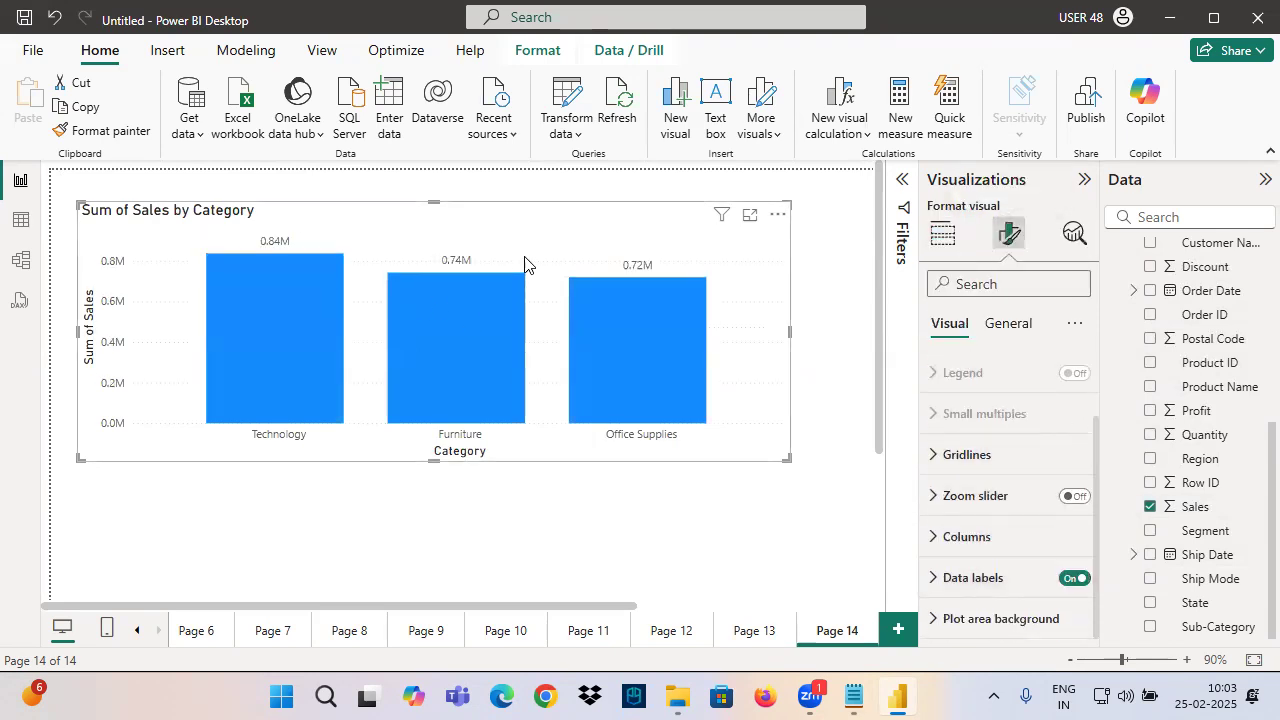
Add Region as the clustered column chart's legend and increase the chart's height
click(942, 235)
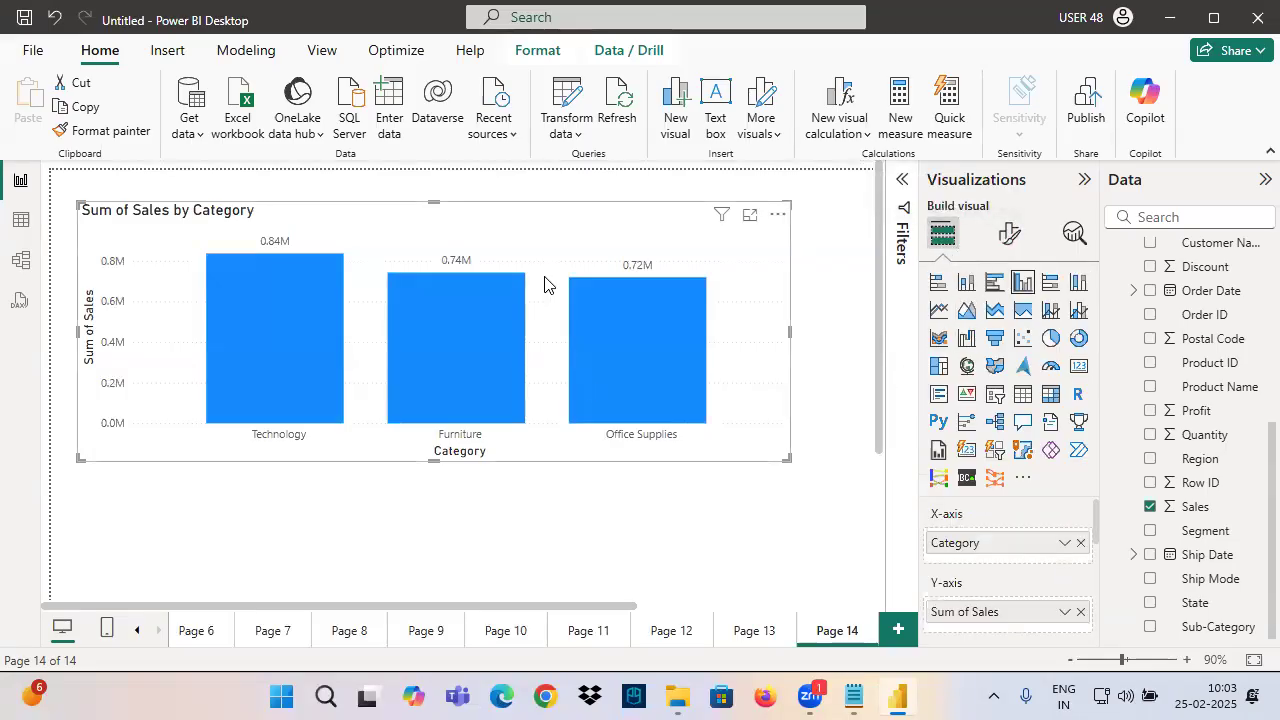
scroll(1006, 586, down, 2)
drag(1214, 466, 1010, 578)
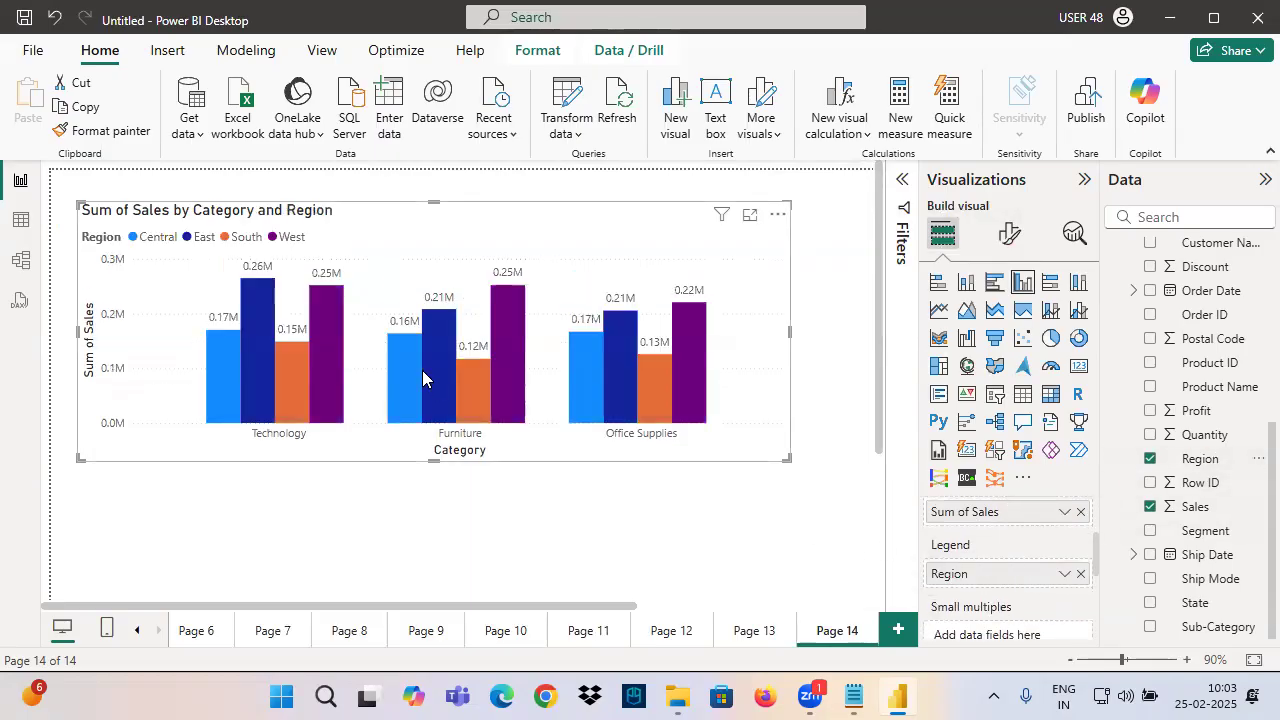
drag(433, 460, 434, 546)
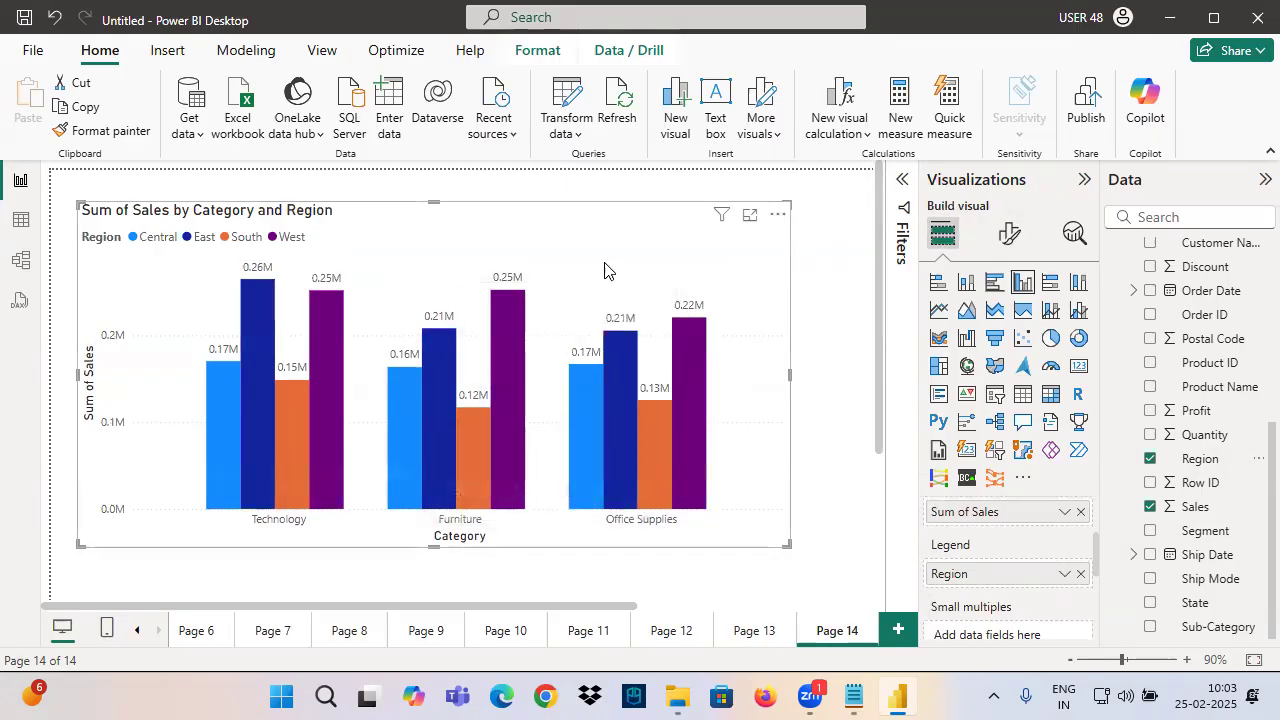
Preview the visual as a stacked bar and a clustered bar chart, and return it to a clustered column chart
click(938, 283)
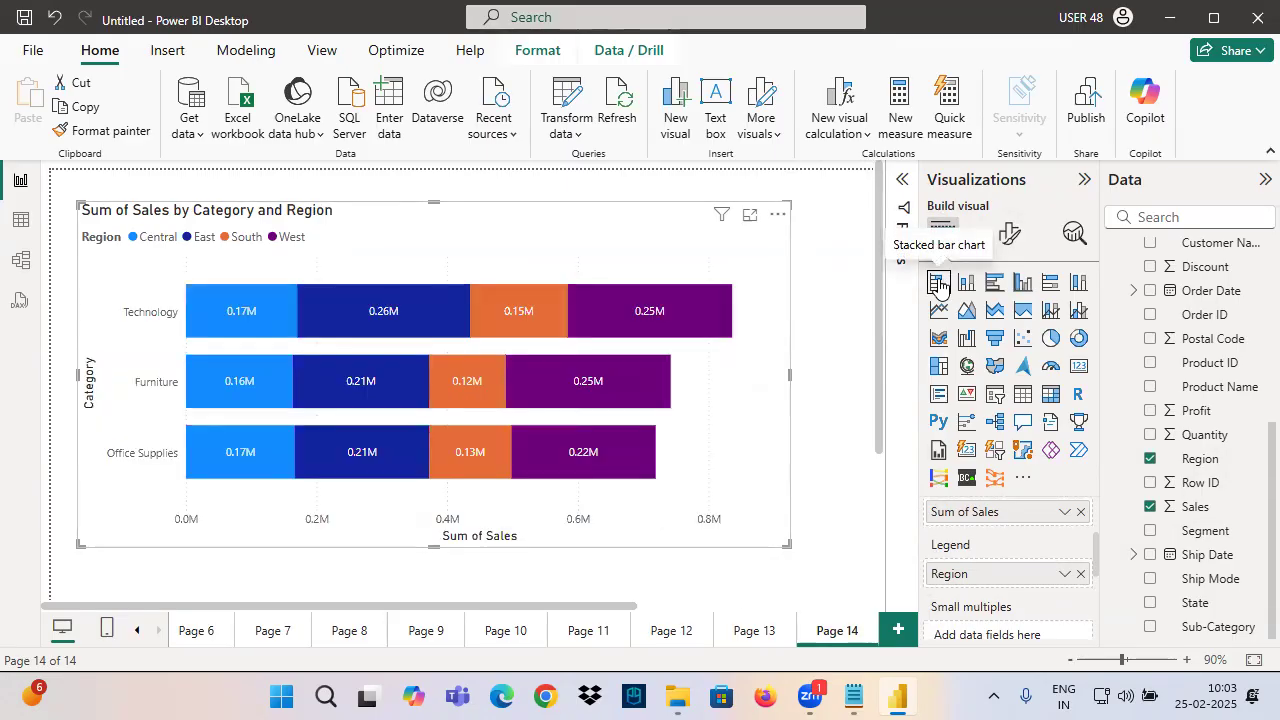
click(996, 284)
click(1021, 284)
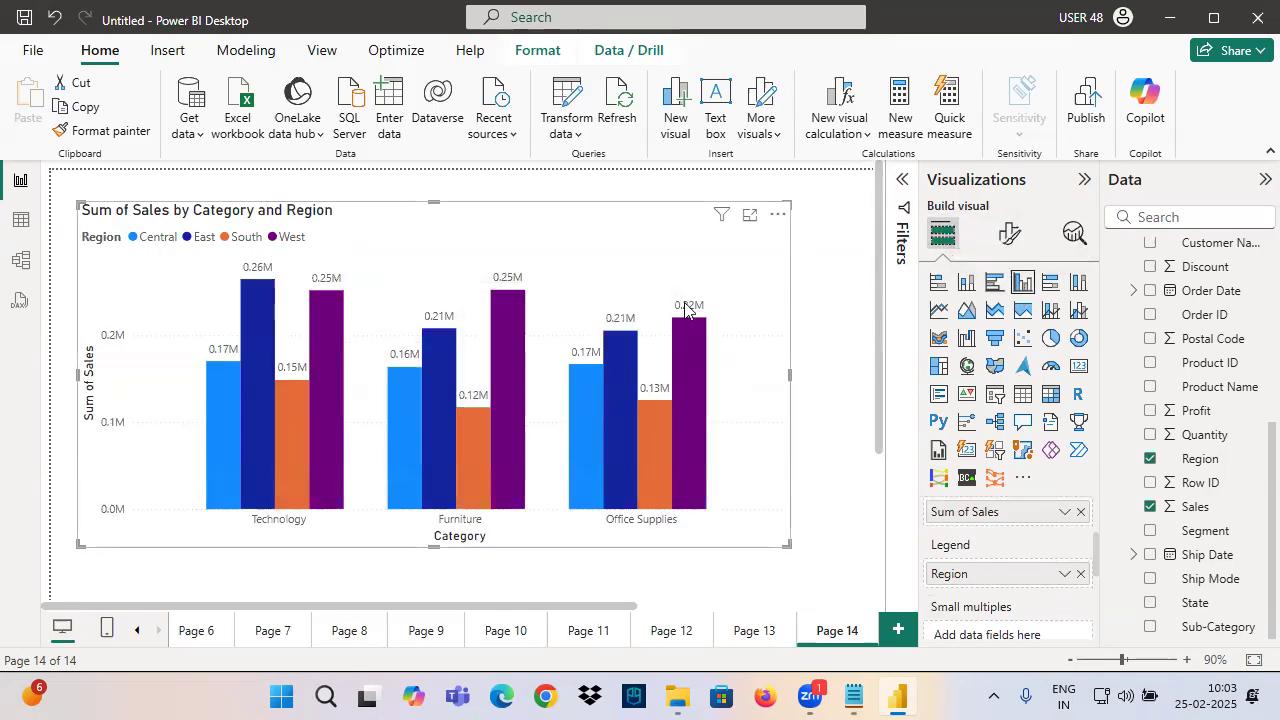
Check the clustered column chart's formatting options for a way to show totals per category
drag(590, 528, 682, 523)
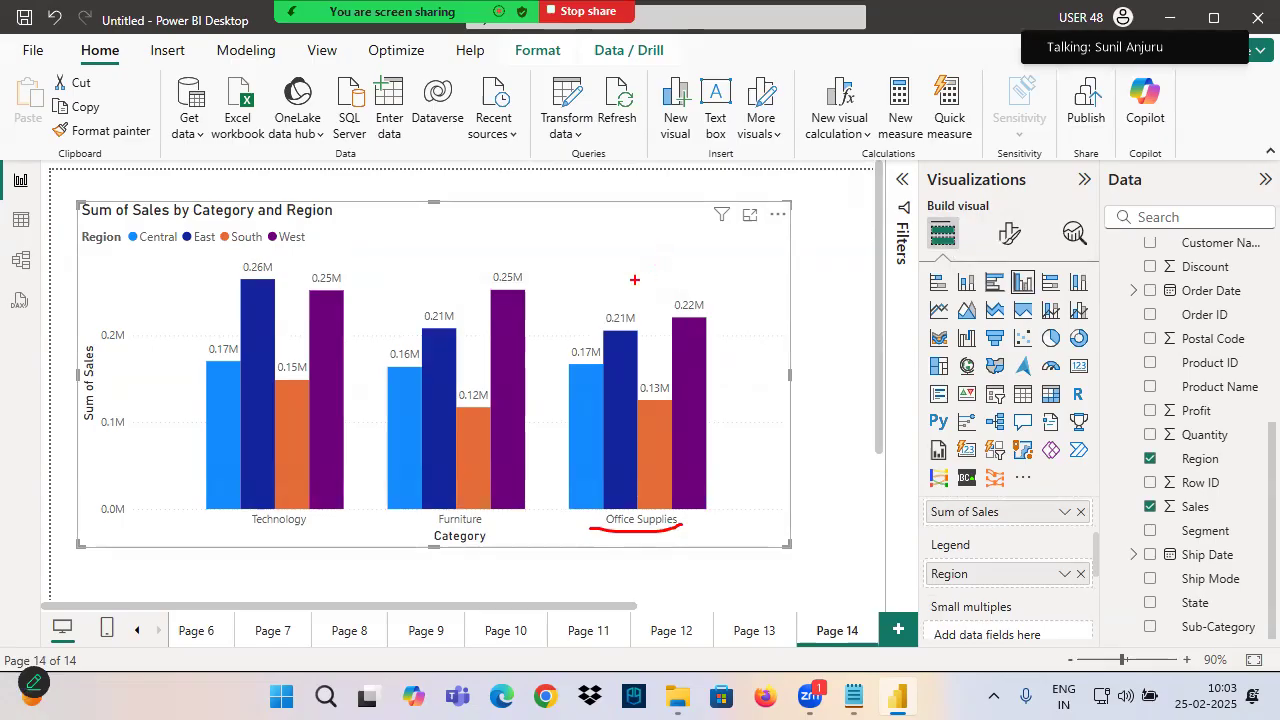
drag(612, 268, 670, 248)
mouse_move(660, 206)
mouse_down()
mouse_move(657, 254)
mouse_move(676, 223)
mouse_up()
mouse_move(668, 238)
mouse_down()
mouse_move(695, 208)
mouse_move(735, 243)
mouse_move(634, 263)
mouse_up()
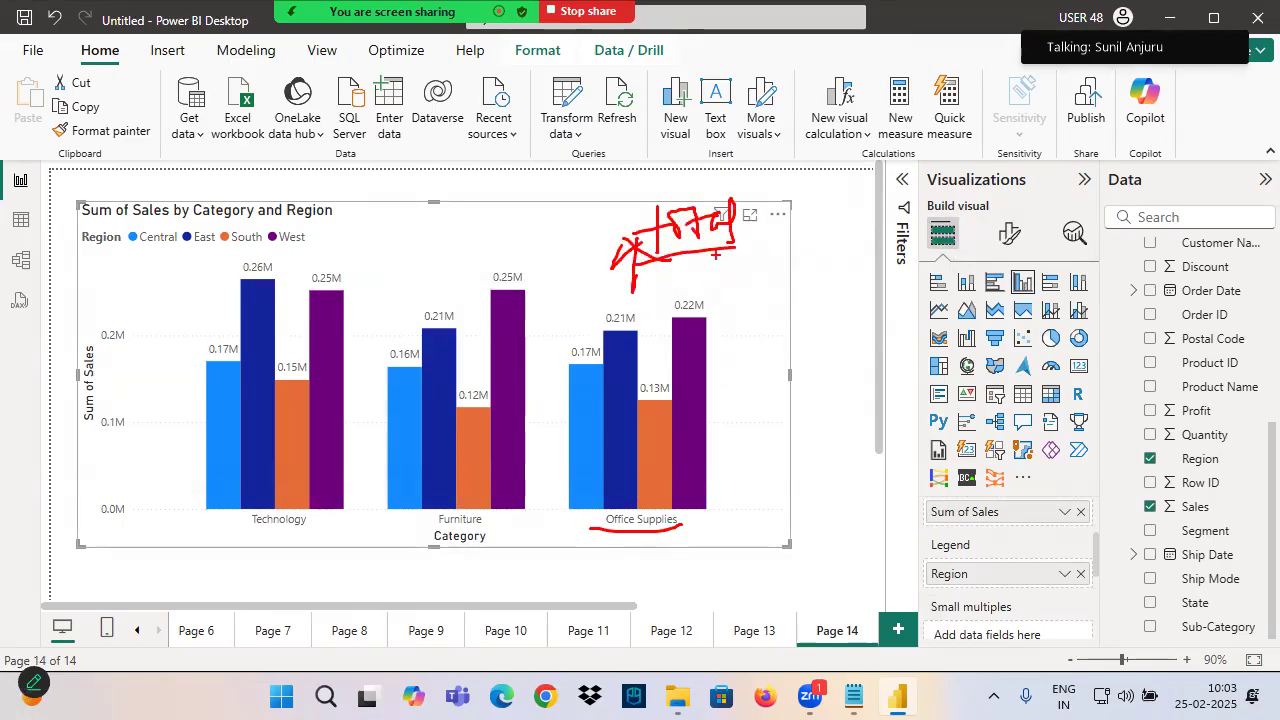
click(1009, 233)
scroll(1022, 505, down, 2)
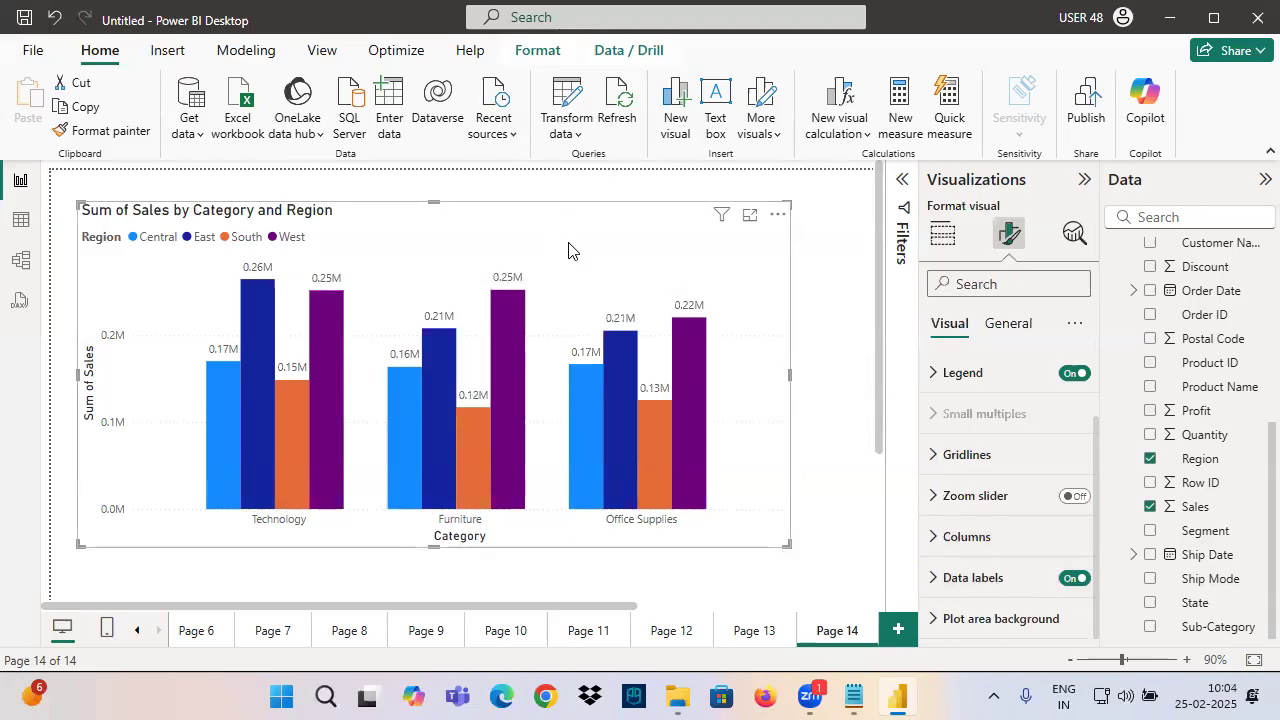
click(941, 233)
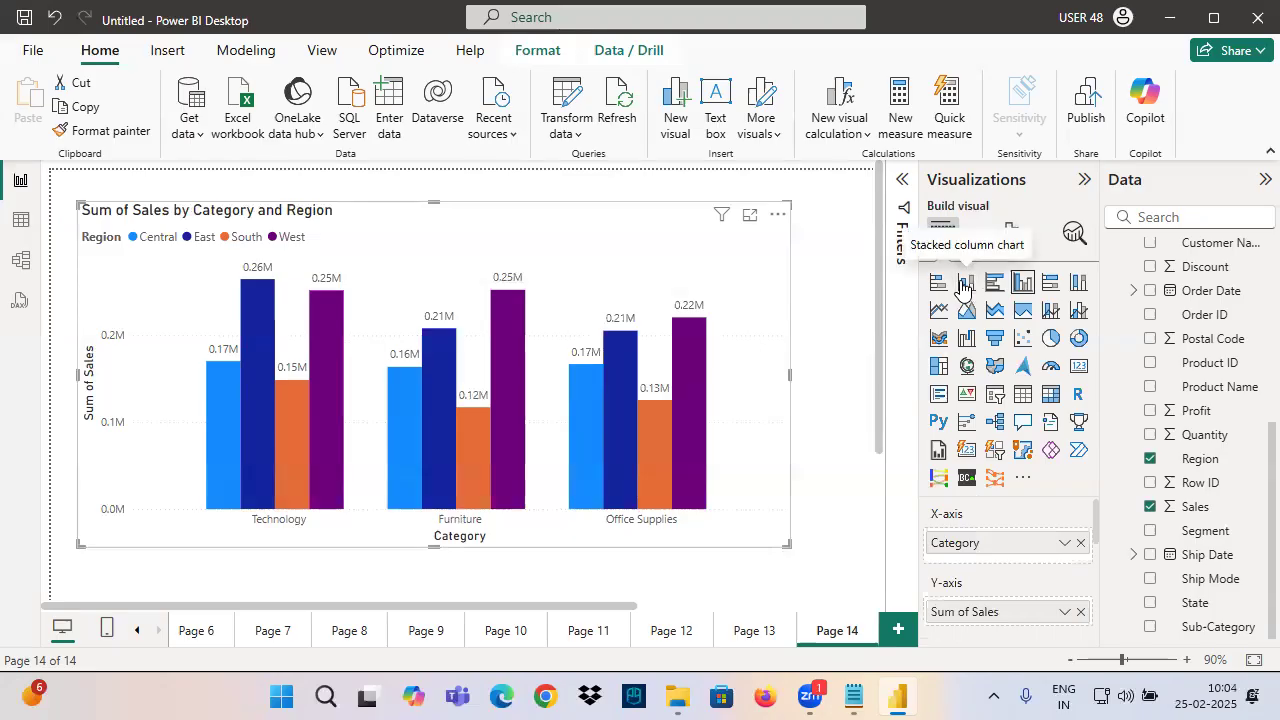
Compare the visual as stacked column, stacked bar and clustered bar charts, ending on the clustered column chart
click(965, 284)
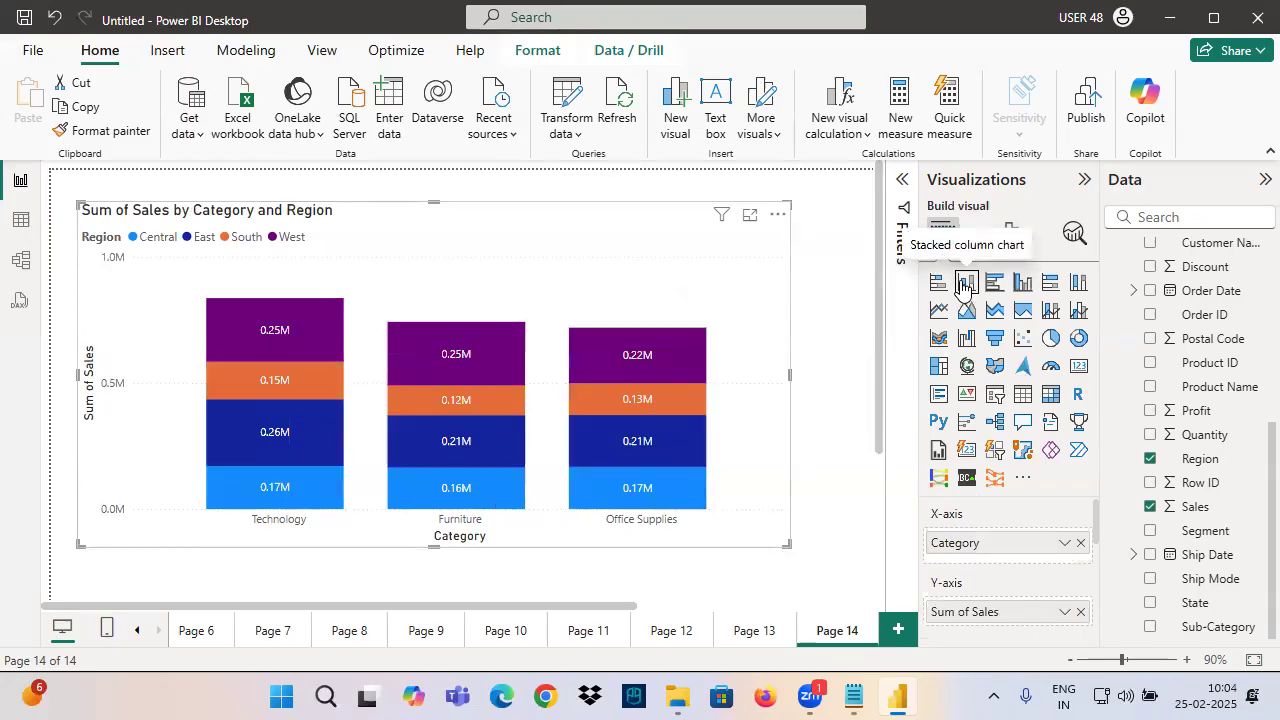
click(937, 284)
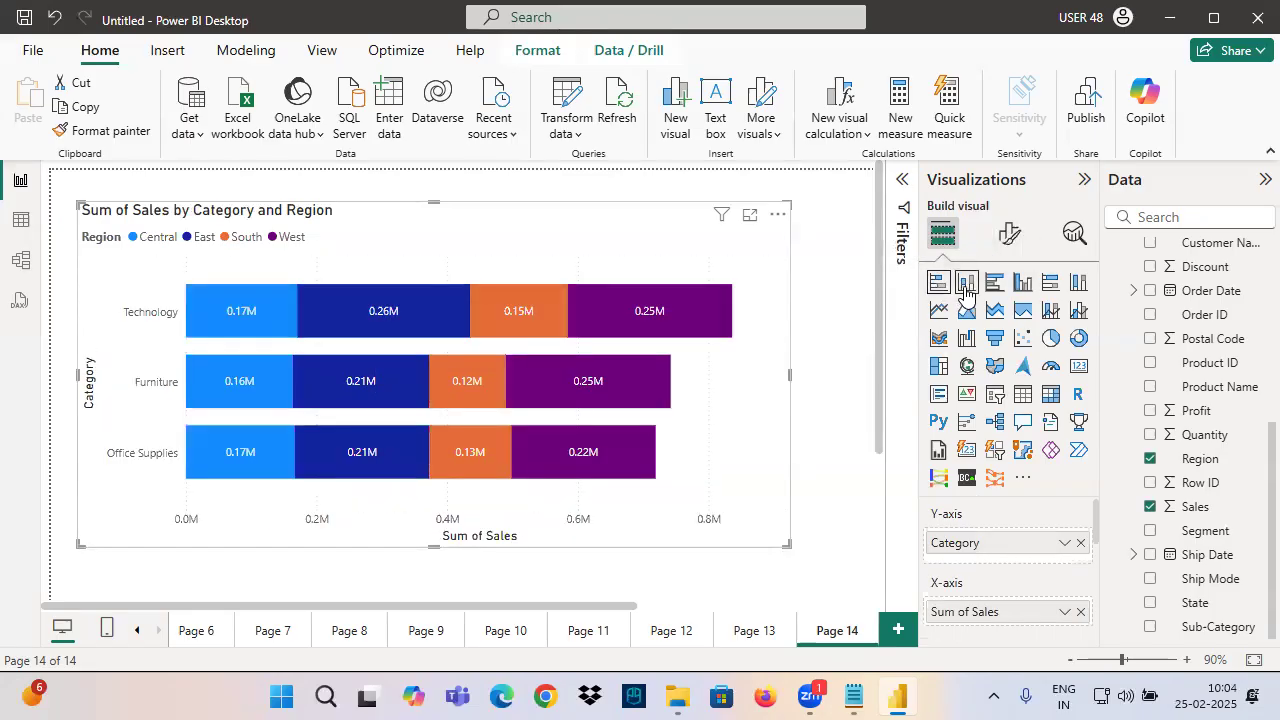
click(965, 289)
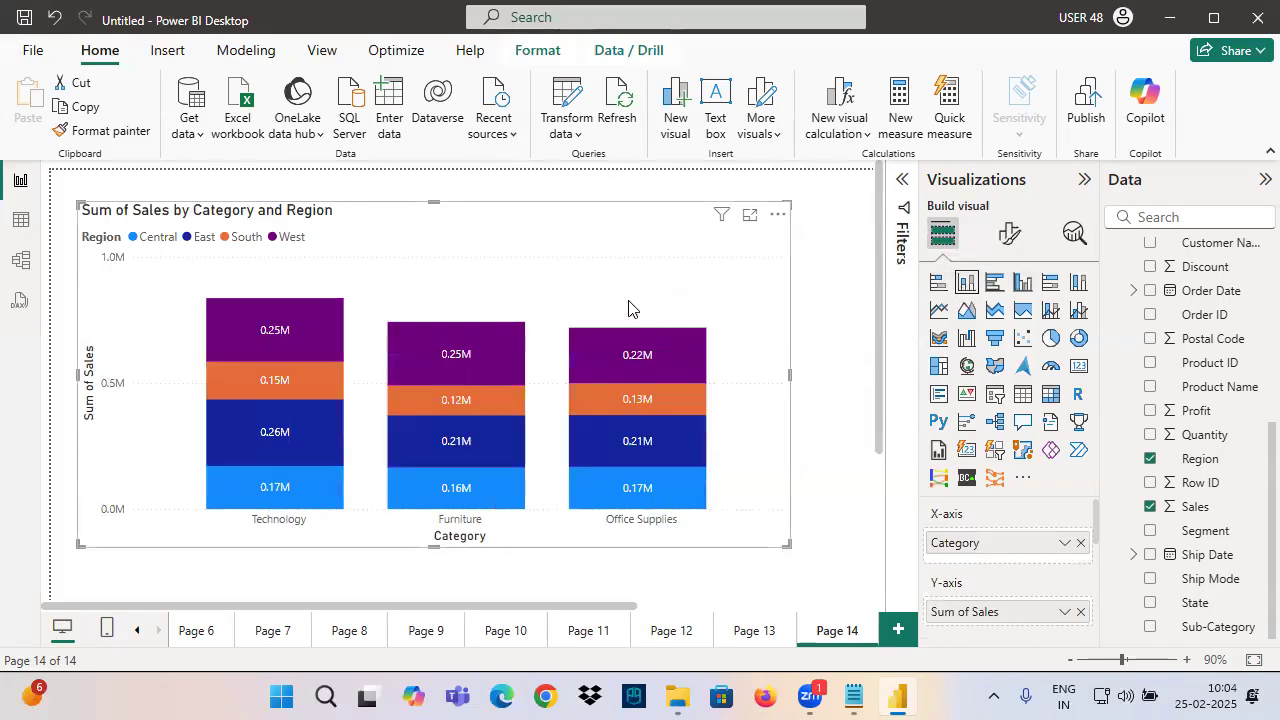
click(1022, 282)
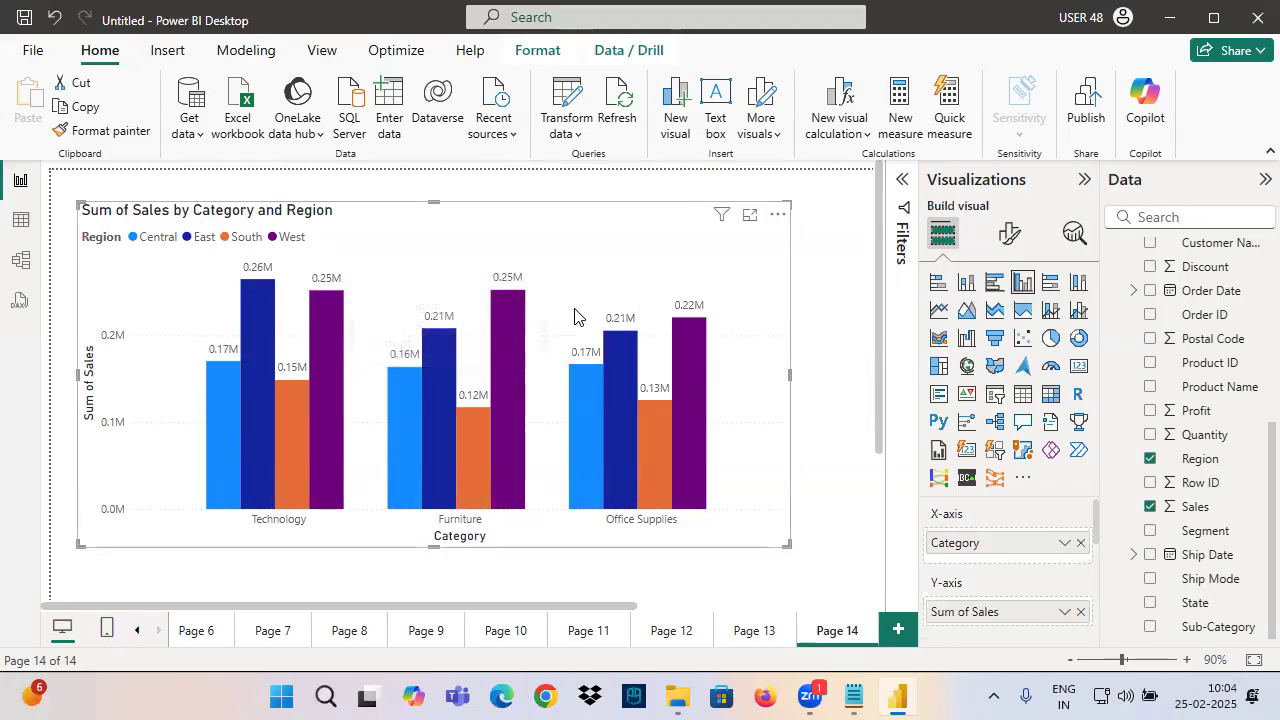
click(994, 284)
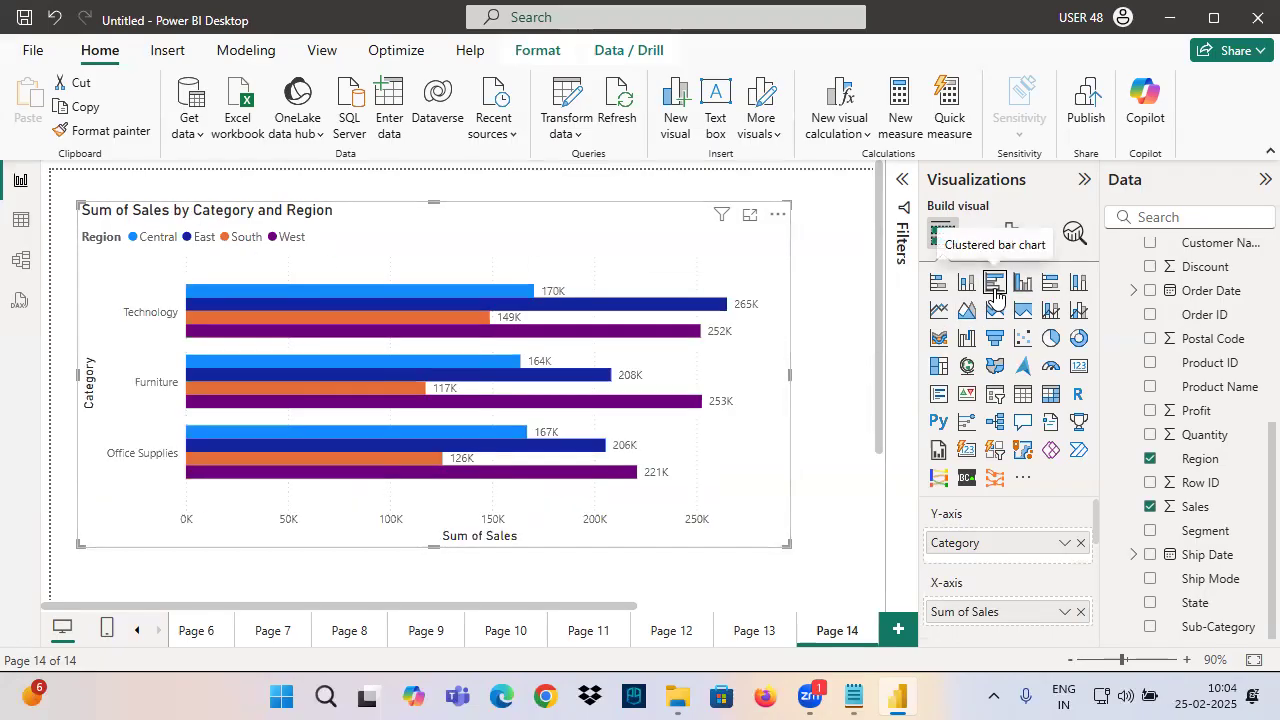
click(1022, 283)
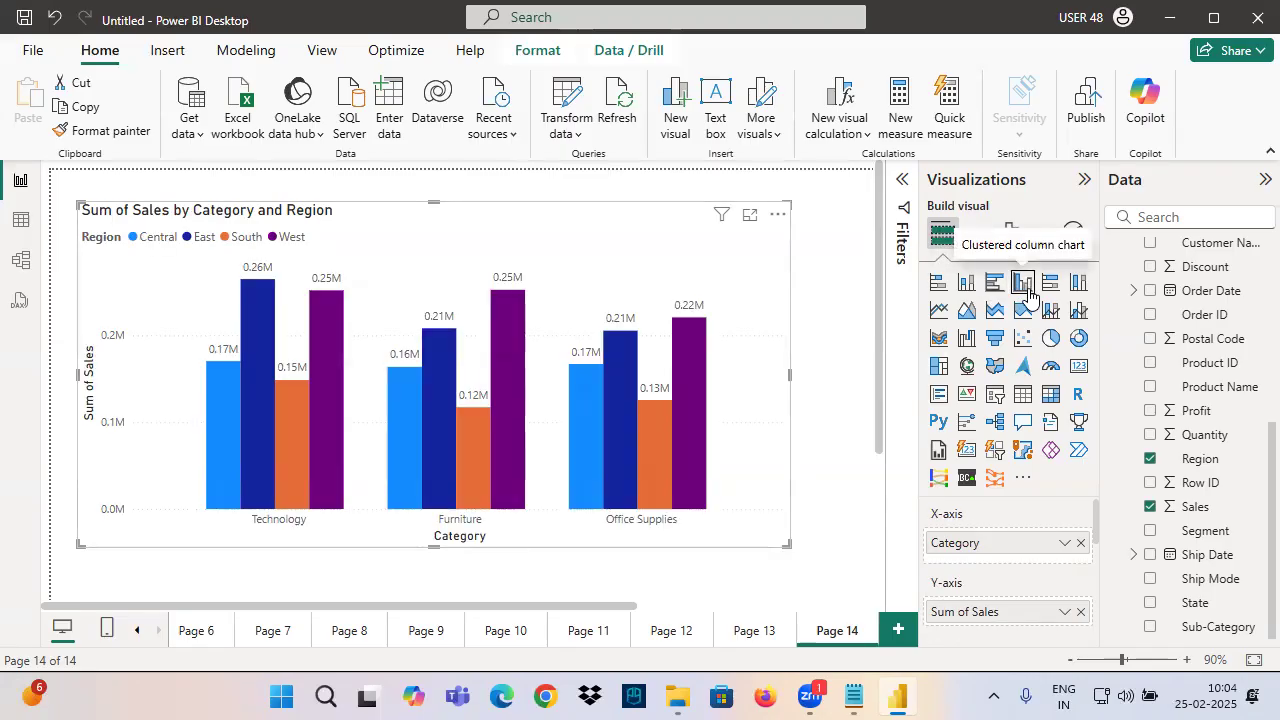
Switch to the Power View notes in Notepad and add a dashed separator and the heading "Clustered Bar Chart" below the Tooltips line
click(853, 697)
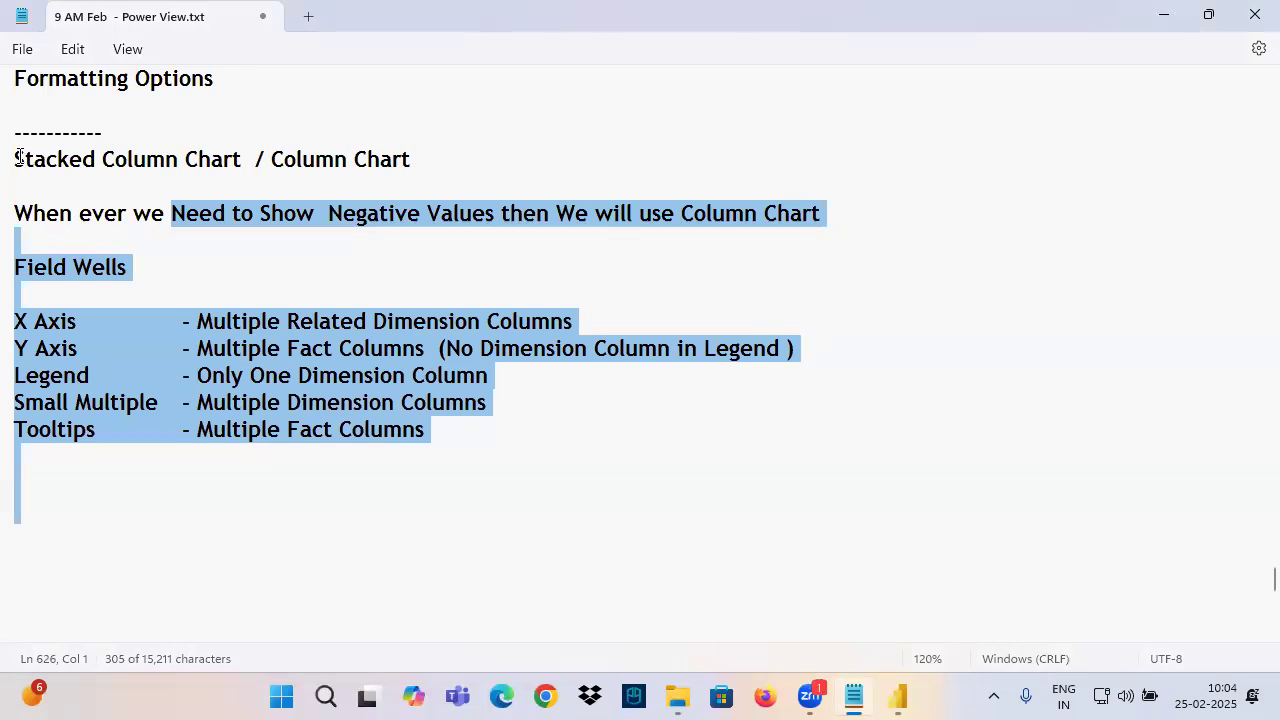
scroll(168, 265, down, 2)
scroll(166, 265, up, 2)
click(106, 477)
text(----------)
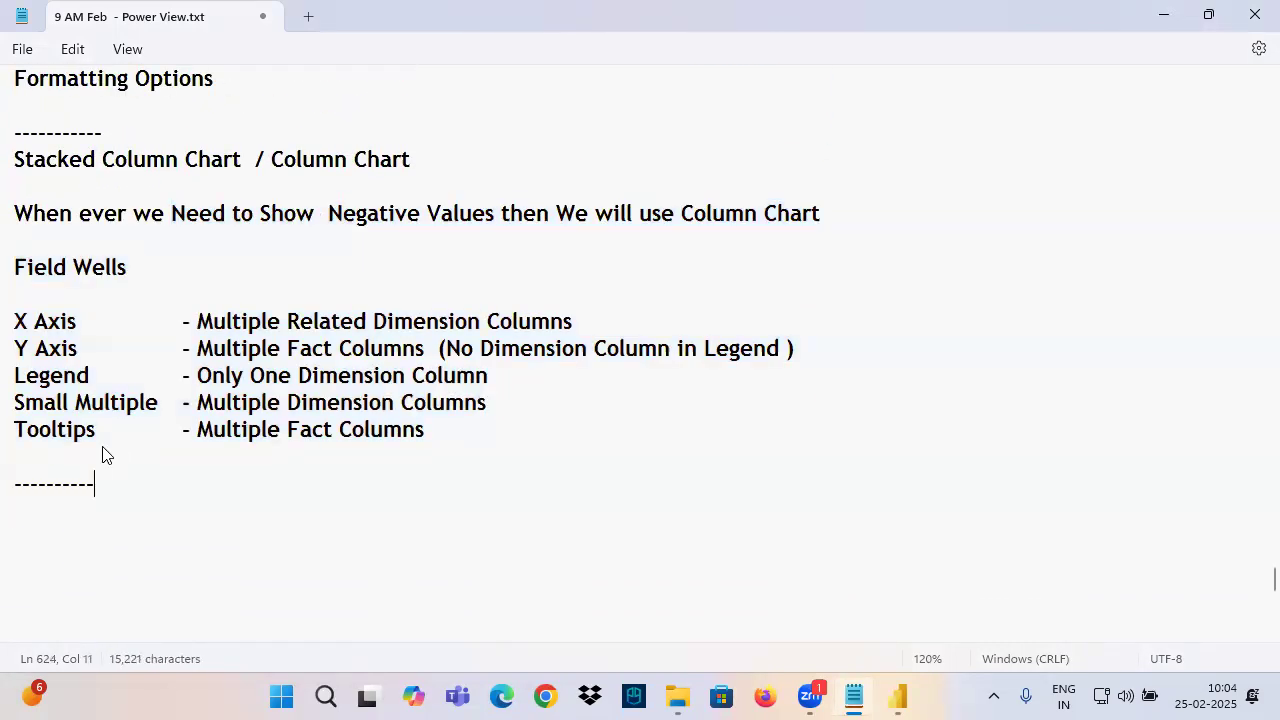
key(Return)
text(Clustred Bar Chart)
right_click(71, 515)
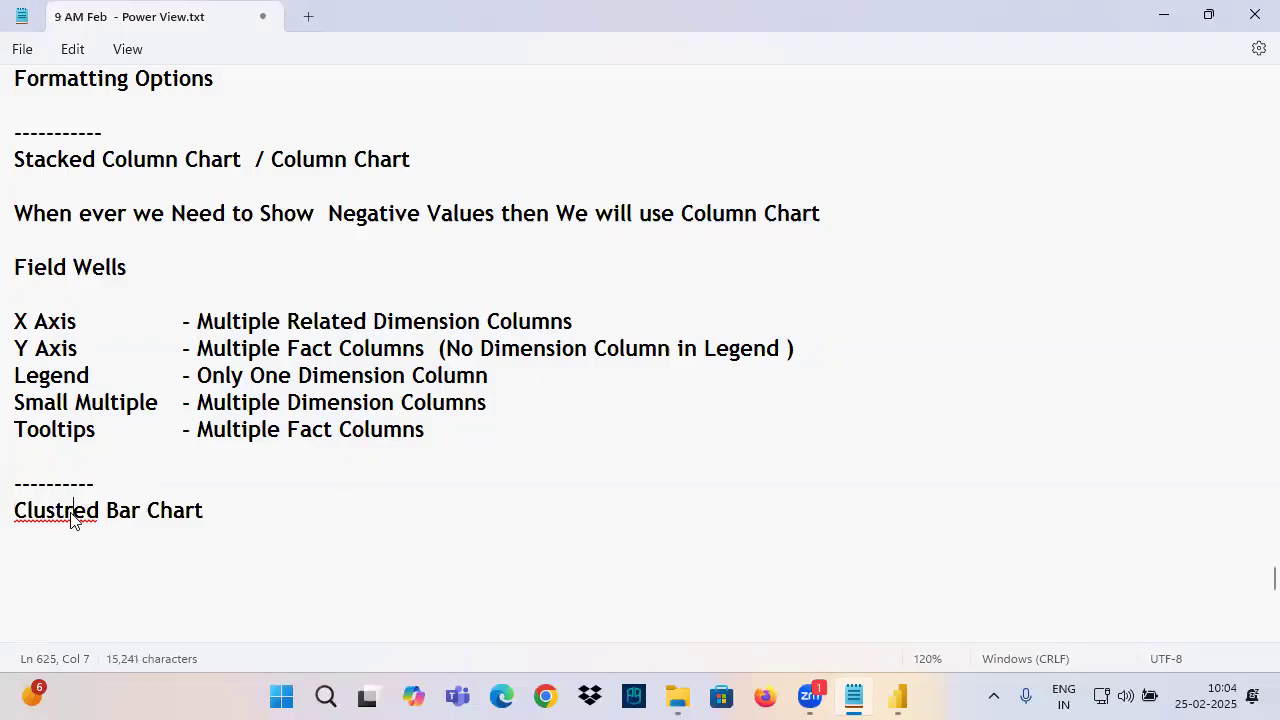
click(75, 552)
Duplicate the "Clustered Bar Chart" heading on the line below and change the copy to "Clustered Column Chart"
drag(41, 520, 24, 516)
key(ctrl+c)
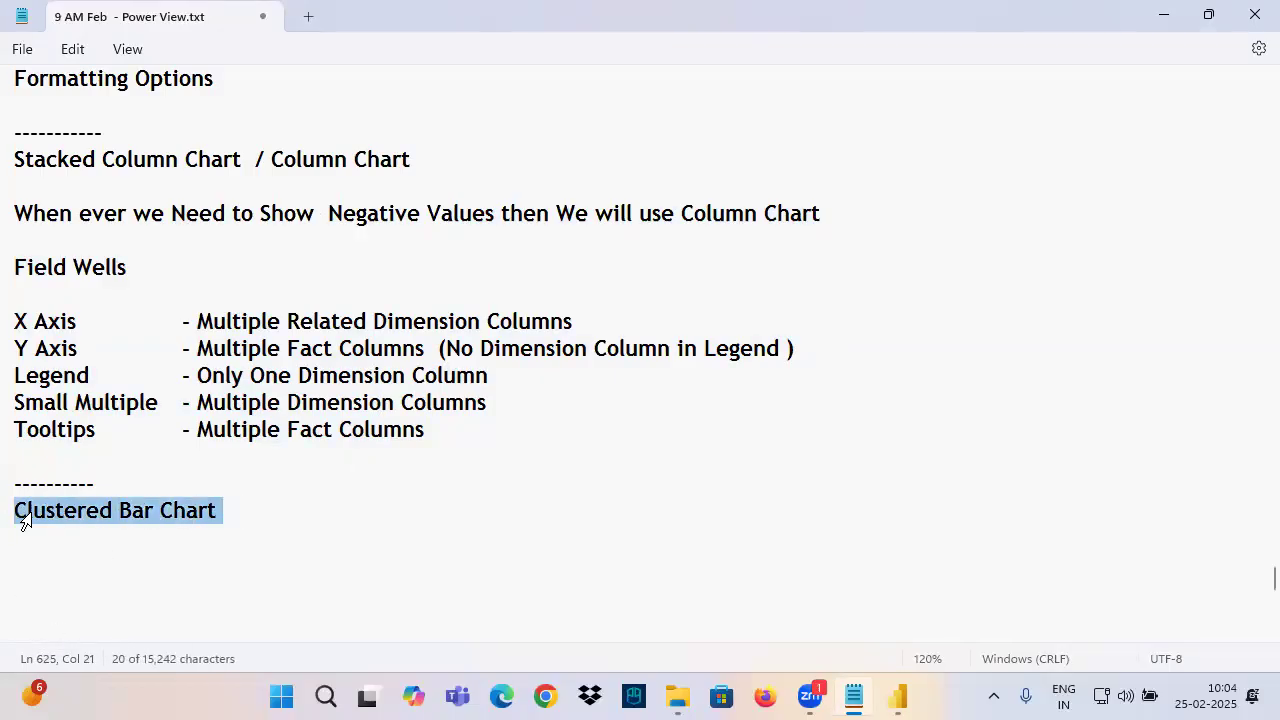
click(46, 536)
key(ctrl+v)
double_click(133, 537)
text(Column)
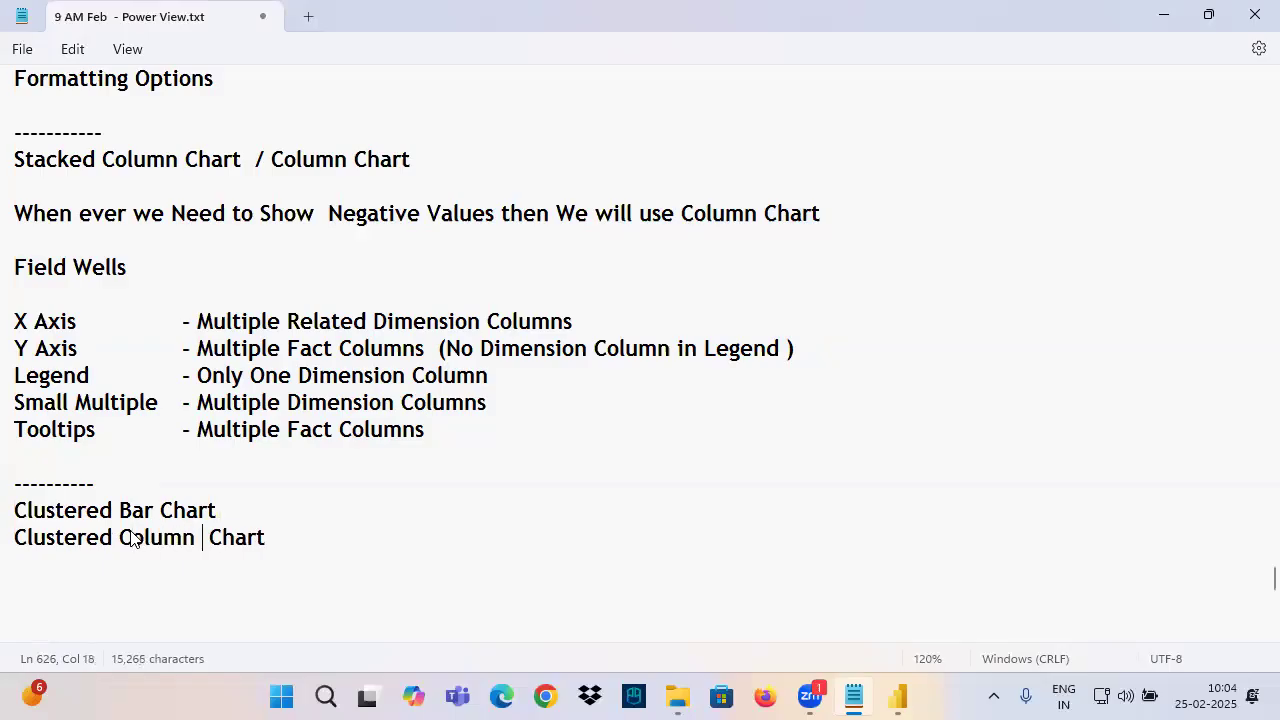
click(334, 537)
Add the note "For Comparing Values we will use Above 2 Visual" below the two clustered chart headings
scroll(337, 531, down, 1)
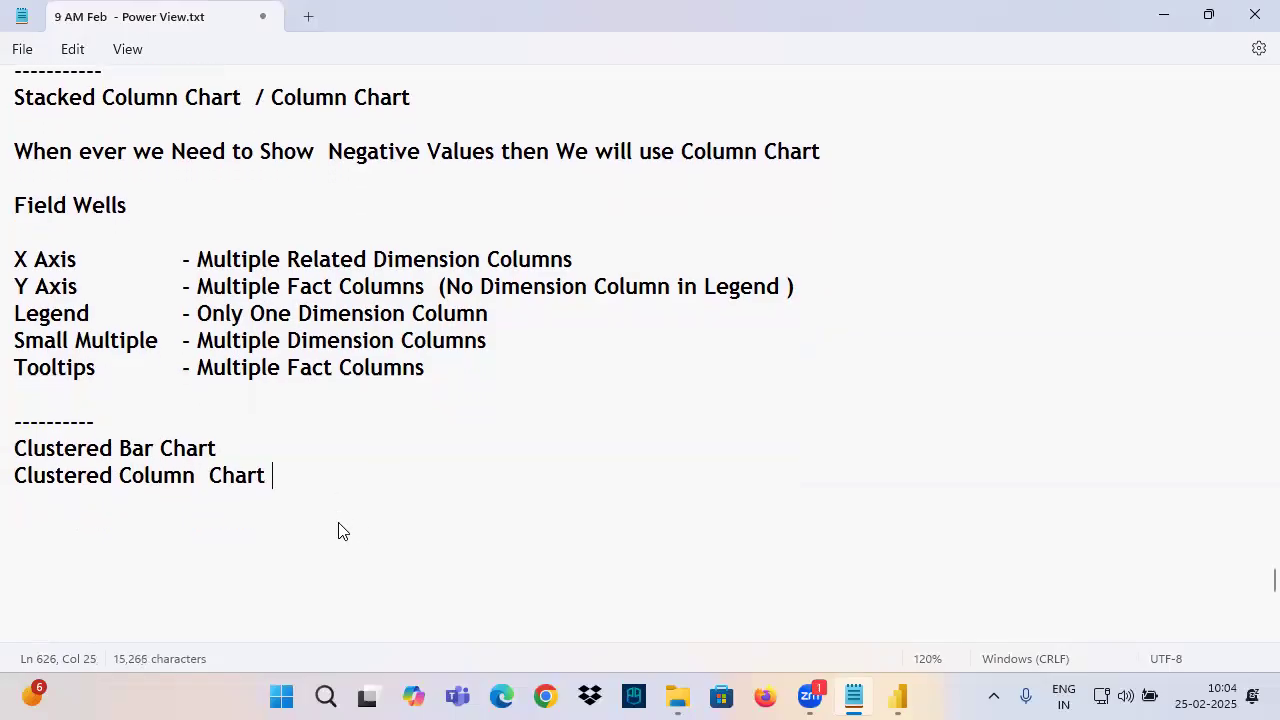
key(Return)
key(Return)
text(For C)
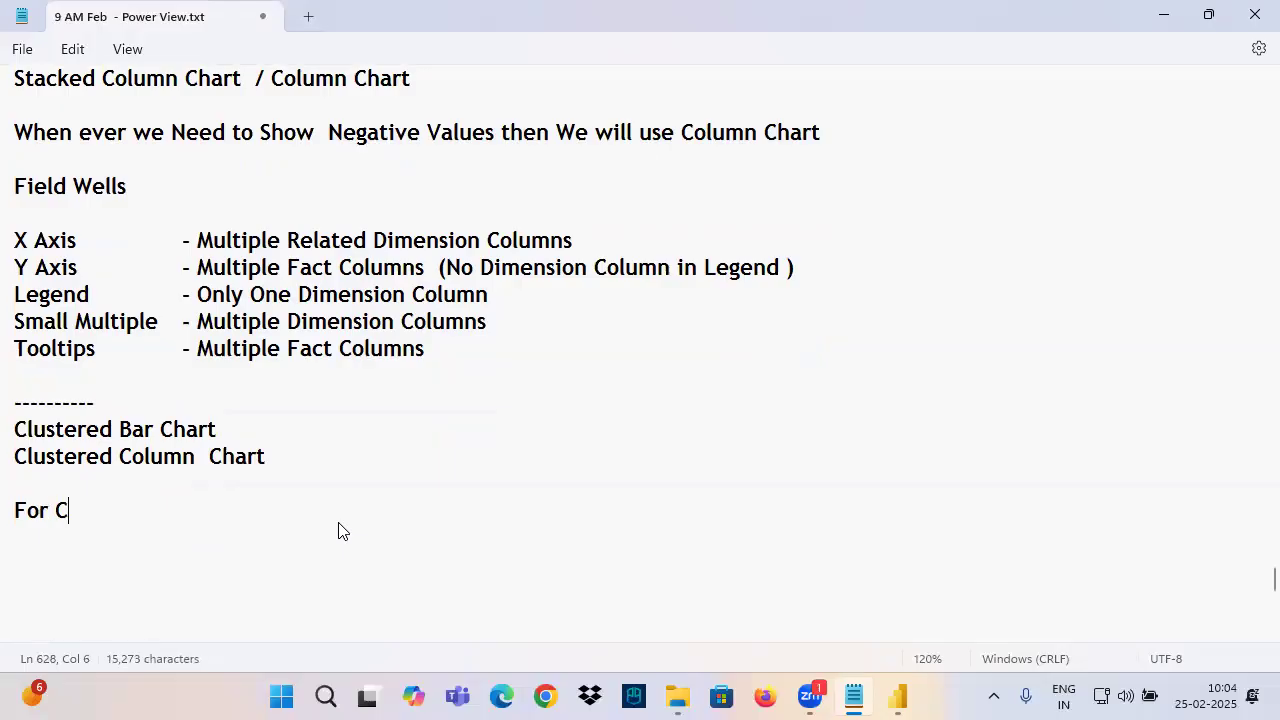
text(omparing Value)
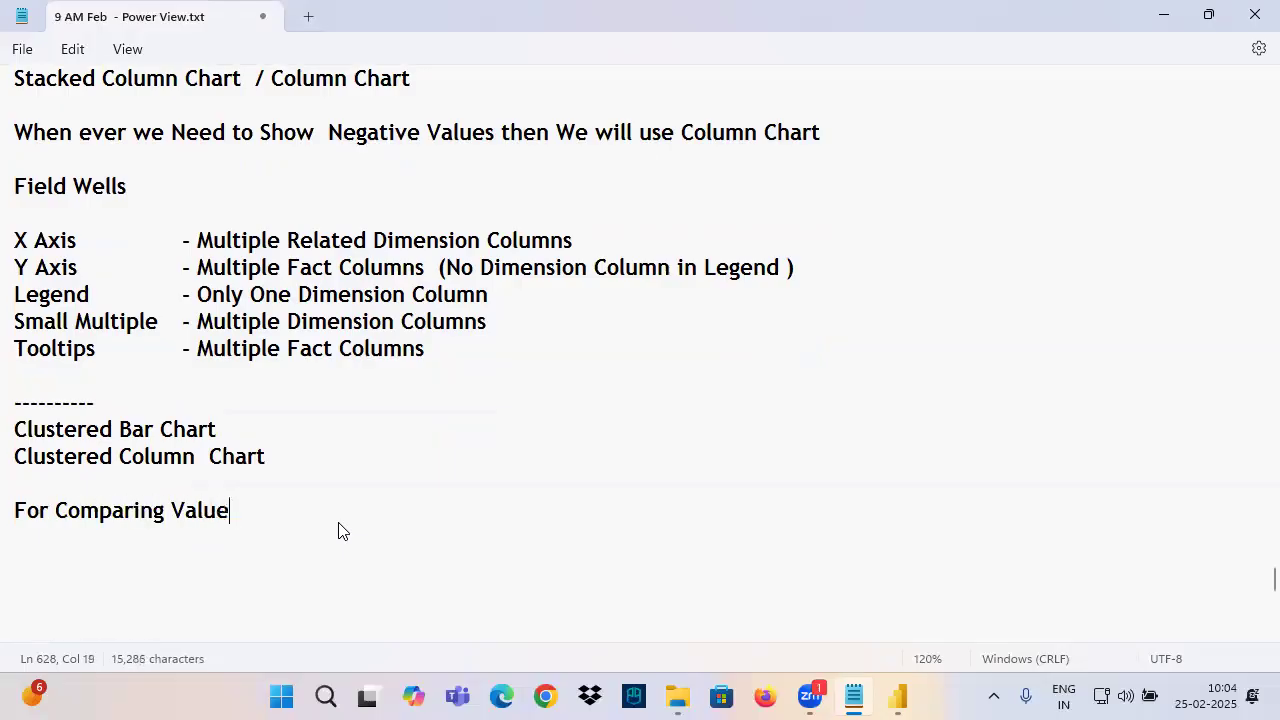
text(s we)
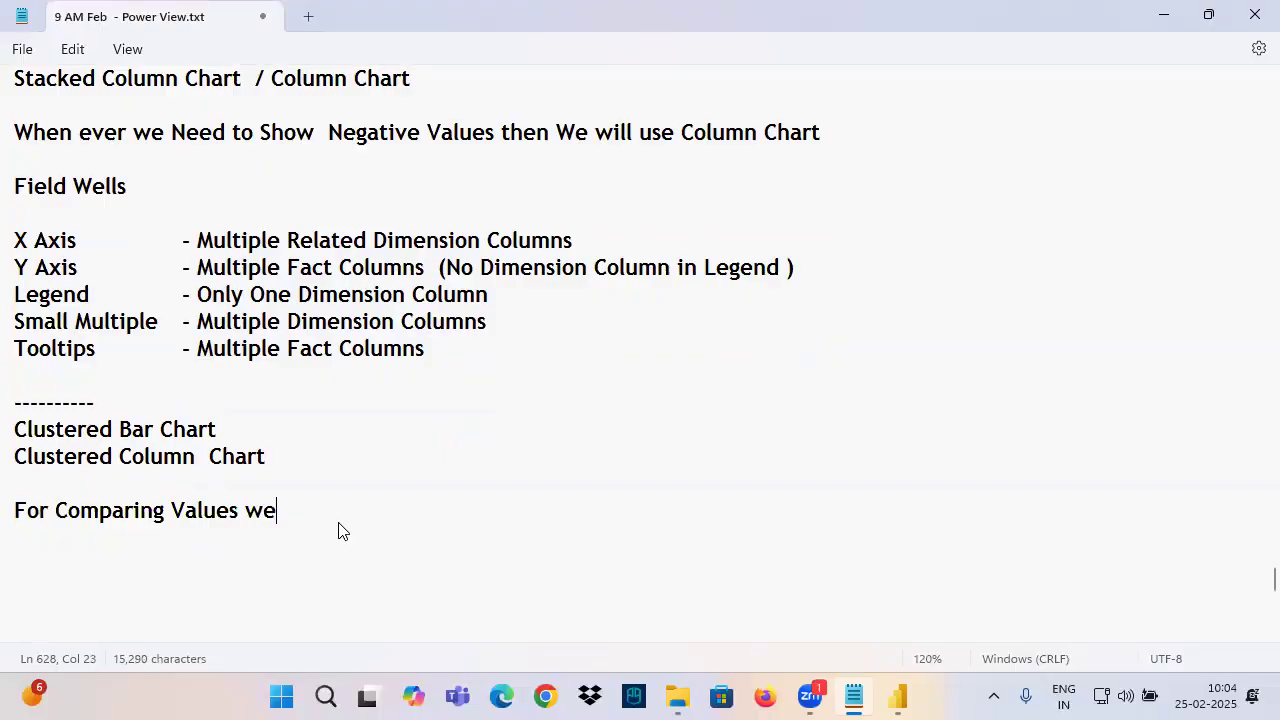
text( will use Above 2 Visual)
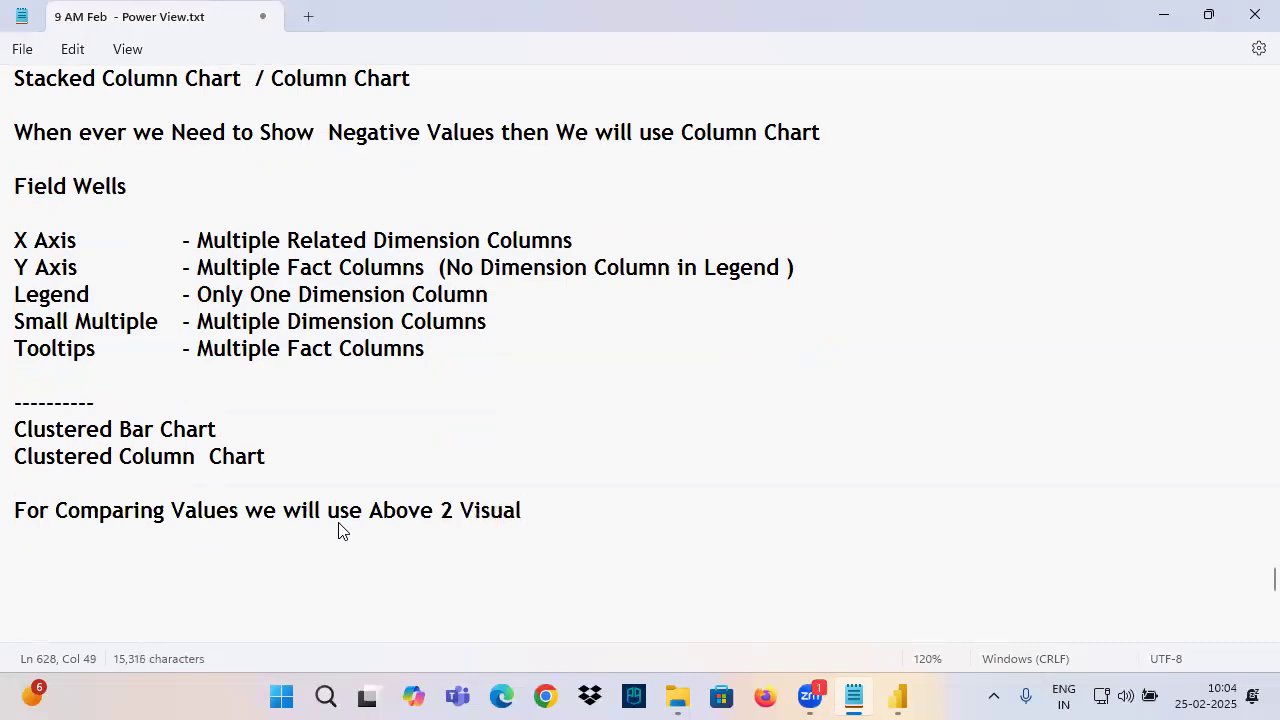
drag(119, 431, 265, 437)
drag(121, 456, 272, 456)
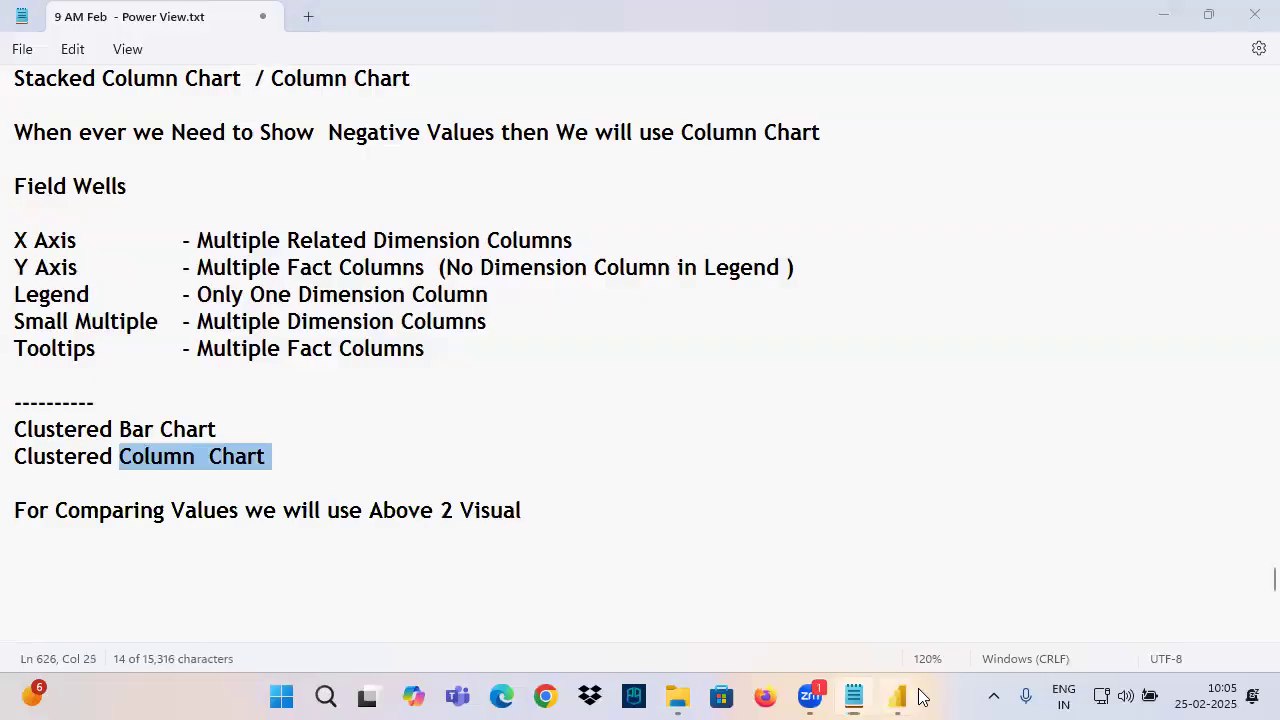
Add a dashed separator and the heading "100% Stacked Bar Chart" below the comparing-values line in the Power View notes in Notepad
click(897, 697)
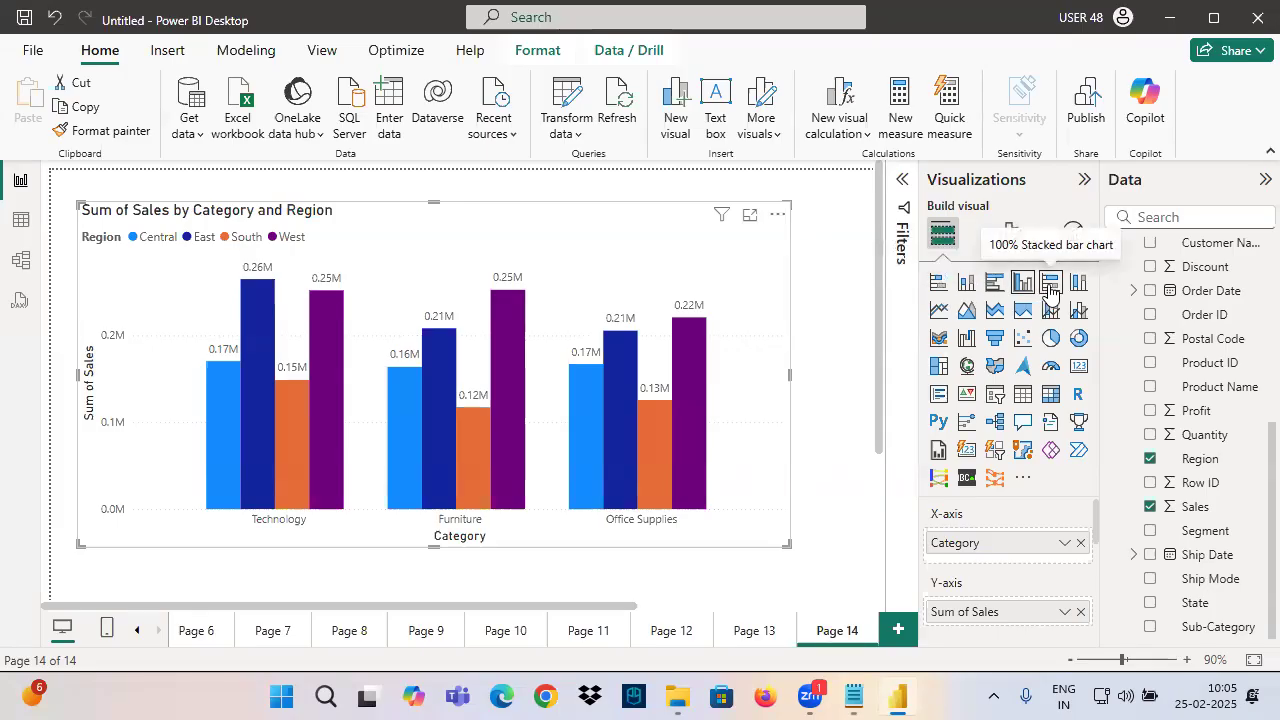
click(853, 697)
click(117, 584)
scroll(150, 478, down, 1)
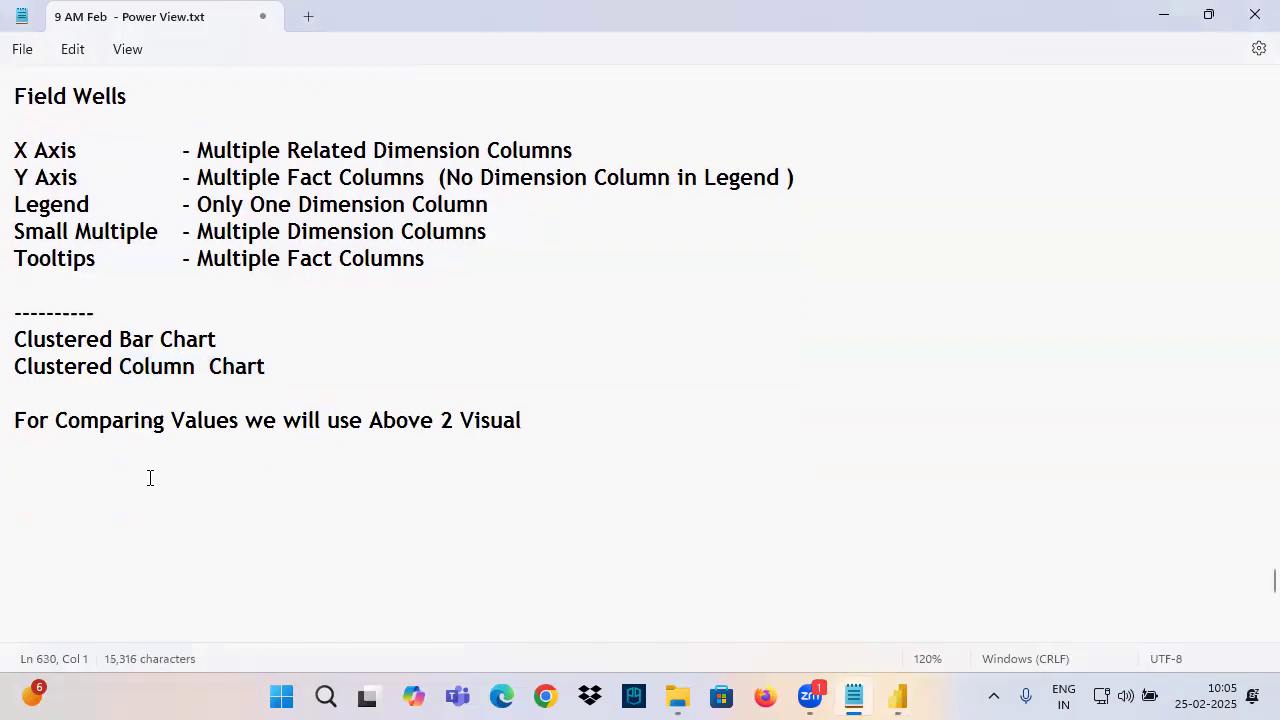
scroll(150, 478, down, 3)
text(---------)
key(Return)
text(100% Sta)
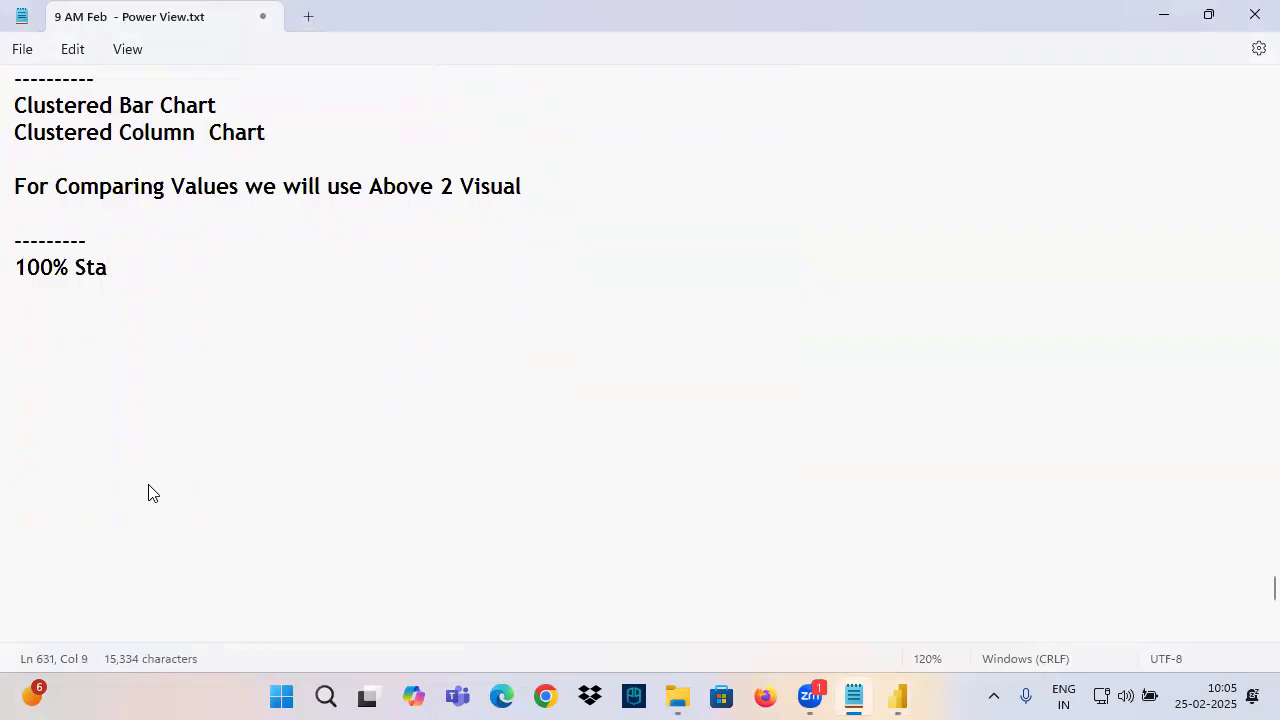
key(BackSpace)
text(acked Bar Chart )
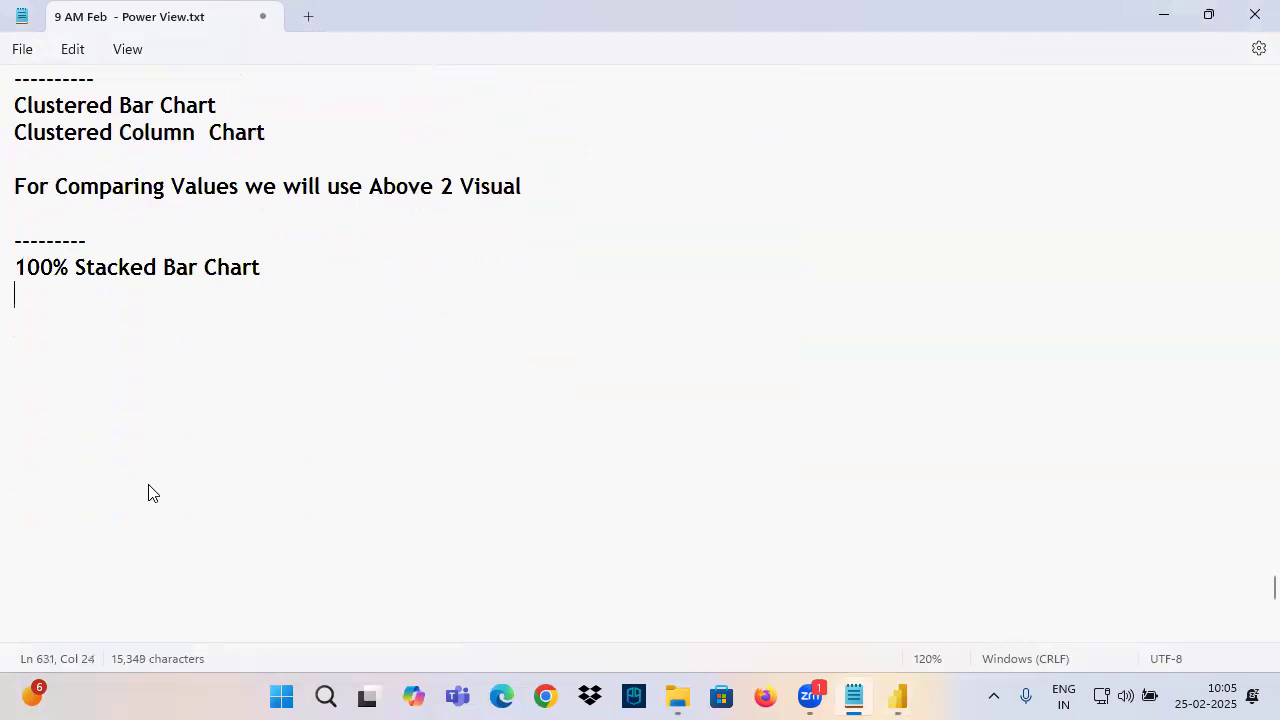
Add the heading "100% Stacked Column Chart" on the line below "100% Stacked Bar Chart" and highlight both headings
text(100% )
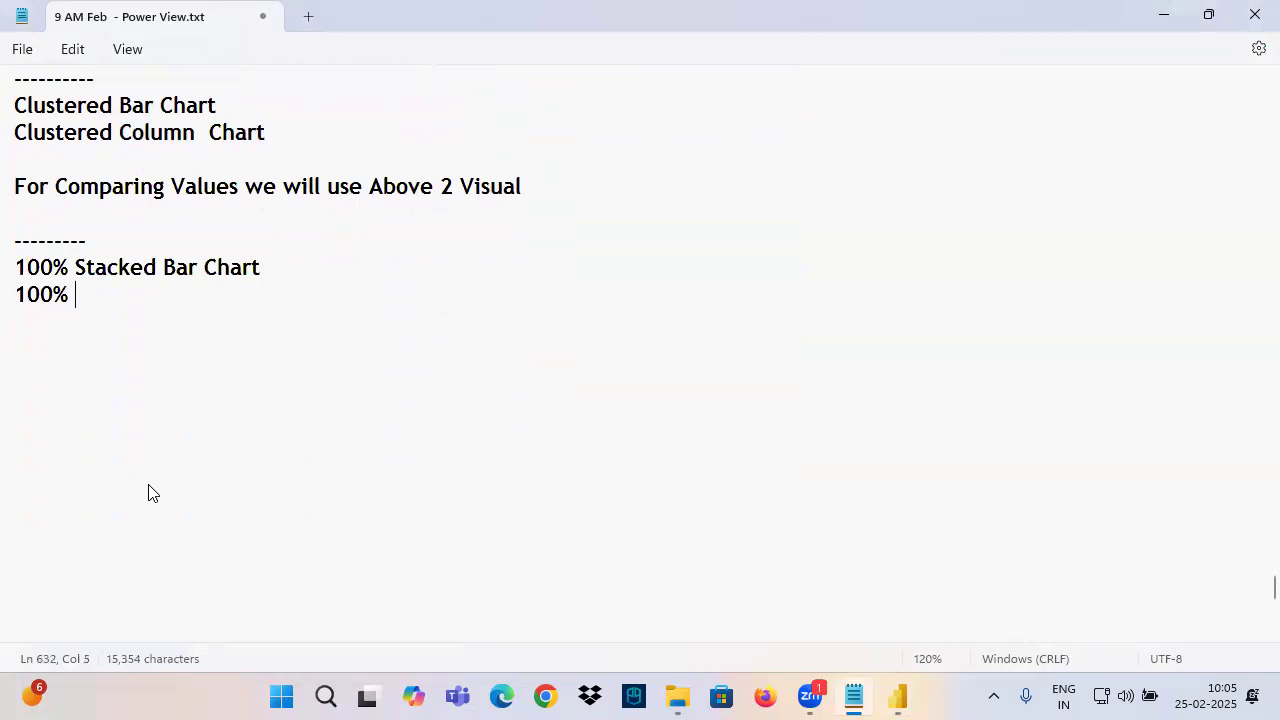
text(Stacked Column Chart)
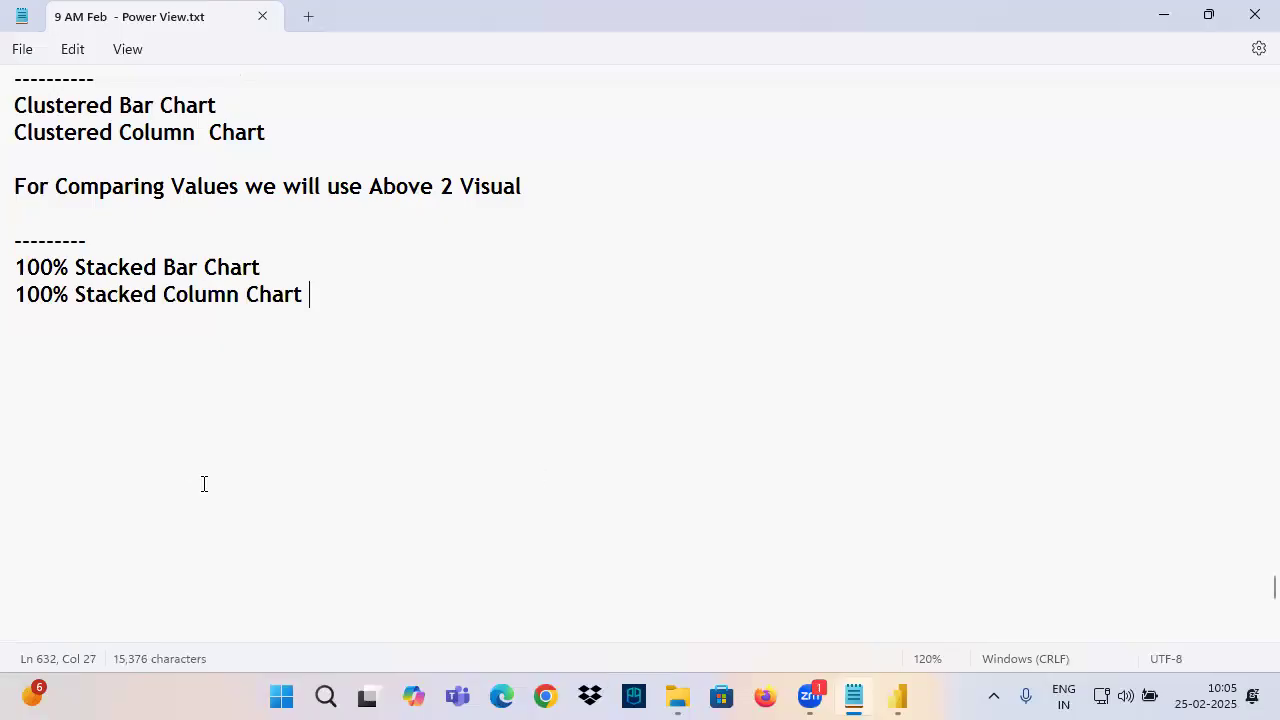
drag(12, 267, 571, 440)
Switch to Power BI Desktop and view the Sum of Sales by Category and Region visual as a stacked bar chart
click(897, 697)
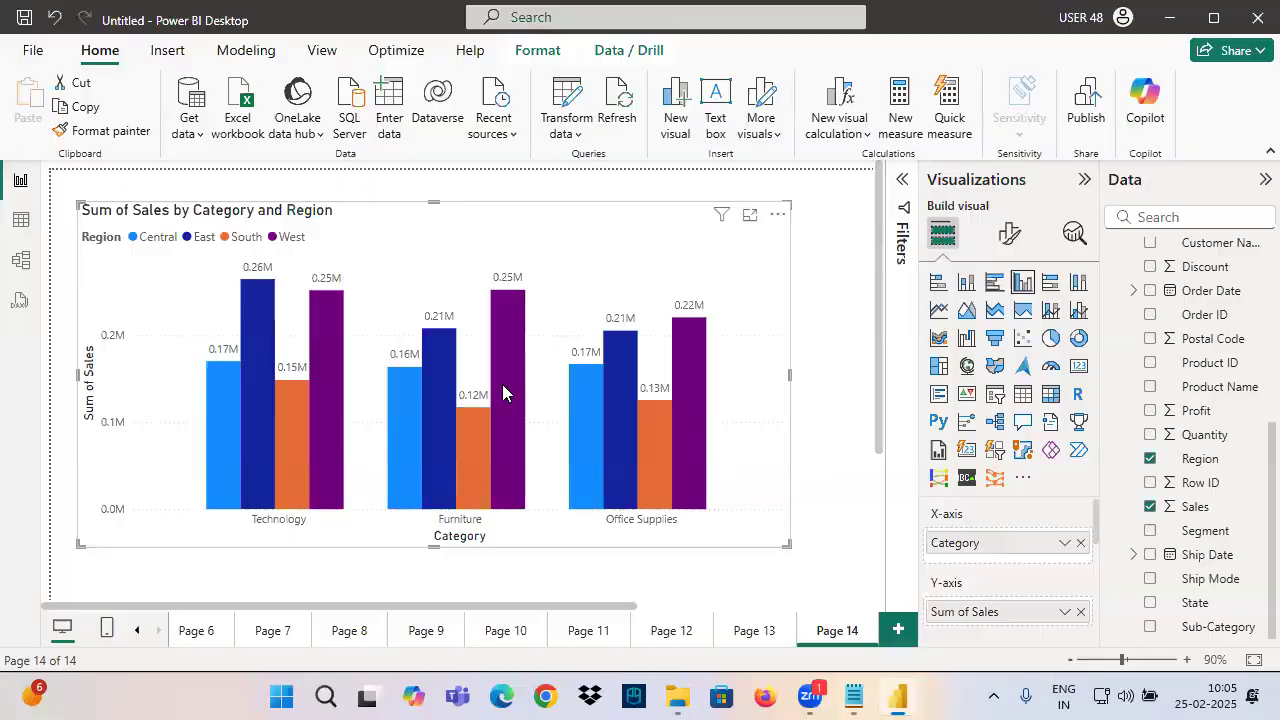
click(938, 282)
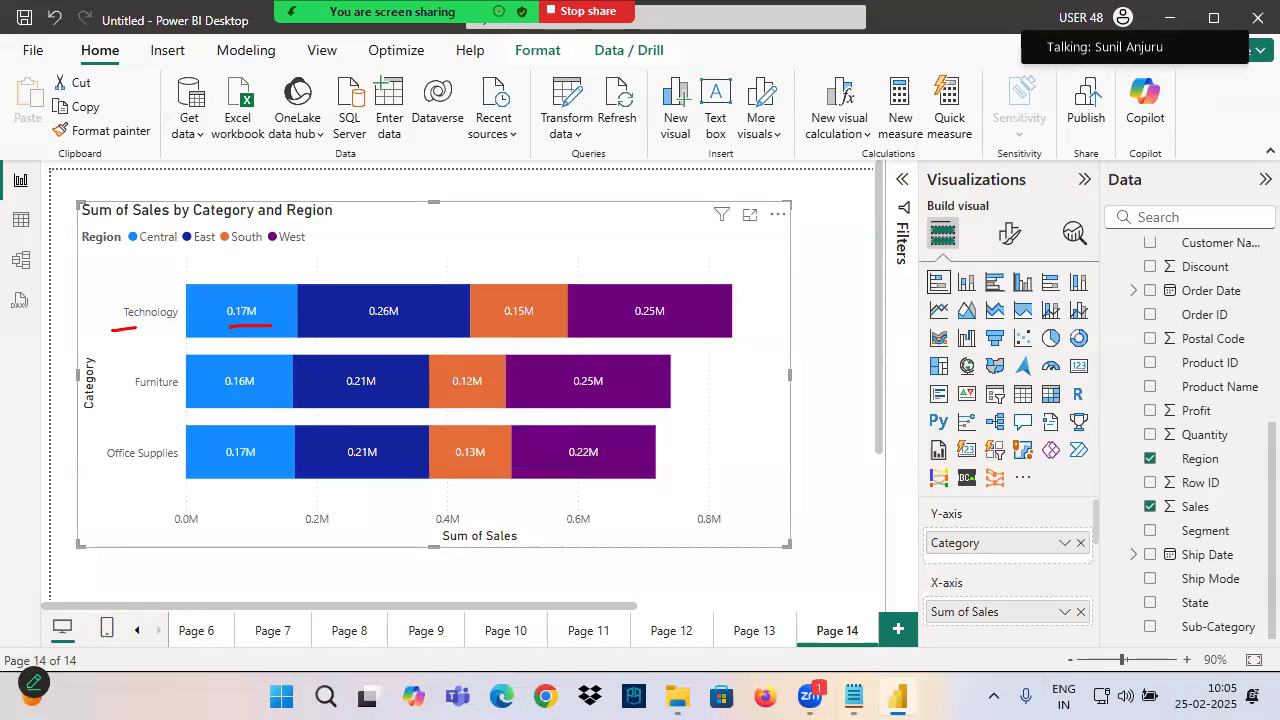
drag(157, 250, 210, 306)
mouse_move(230, 276)
mouse_down()
mouse_move(212, 306)
mouse_move(250, 322)
mouse_up()
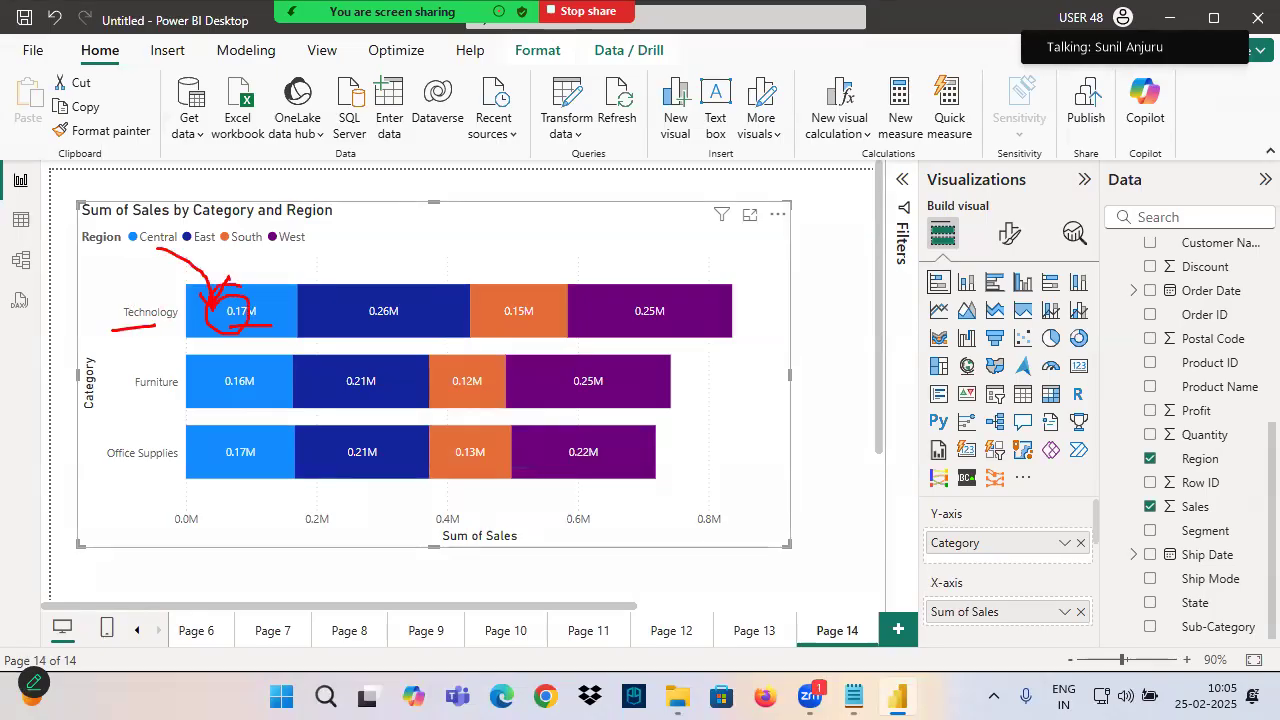
drag(210, 258, 328, 310)
drag(340, 292, 355, 292)
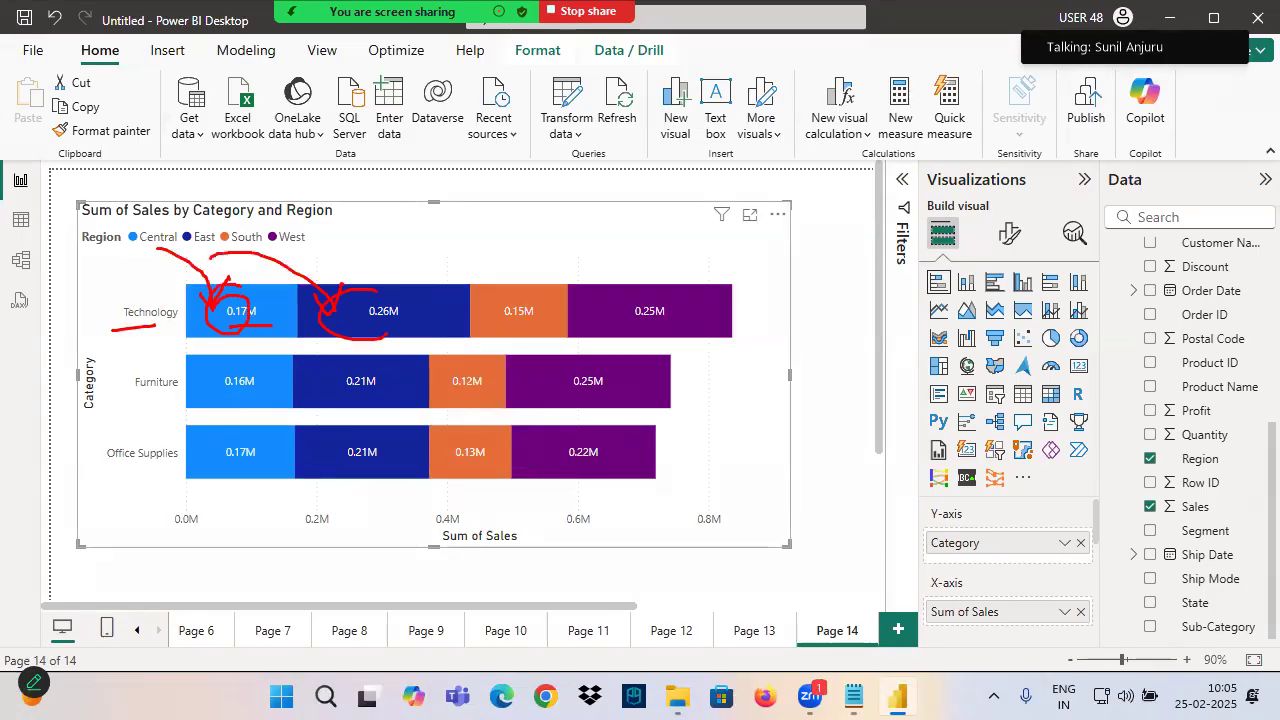
mouse_move(250, 250)
mouse_down()
mouse_move(458, 292)
mouse_move(468, 306)
mouse_up()
drag(492, 284, 492, 310)
drag(322, 236, 628, 302)
drag(548, 294, 560, 298)
drag(652, 282, 628, 298)
drag(612, 292, 640, 290)
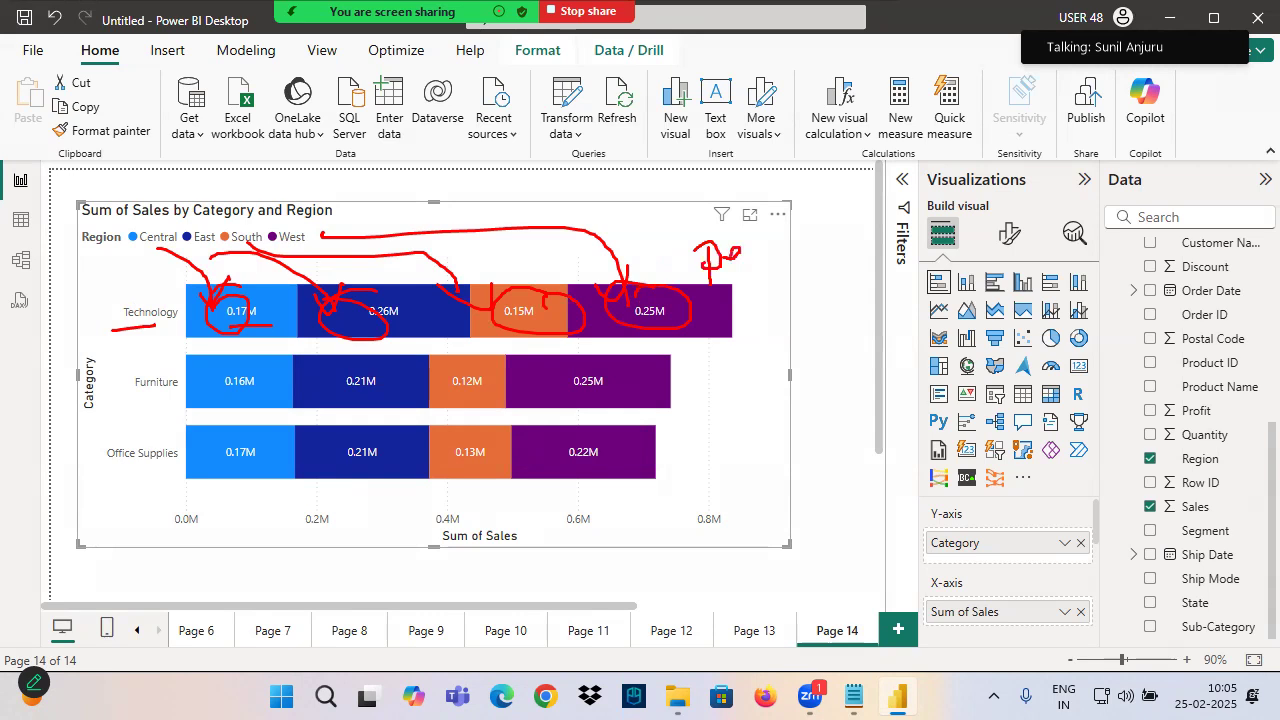
drag(795, 245, 858, 228)
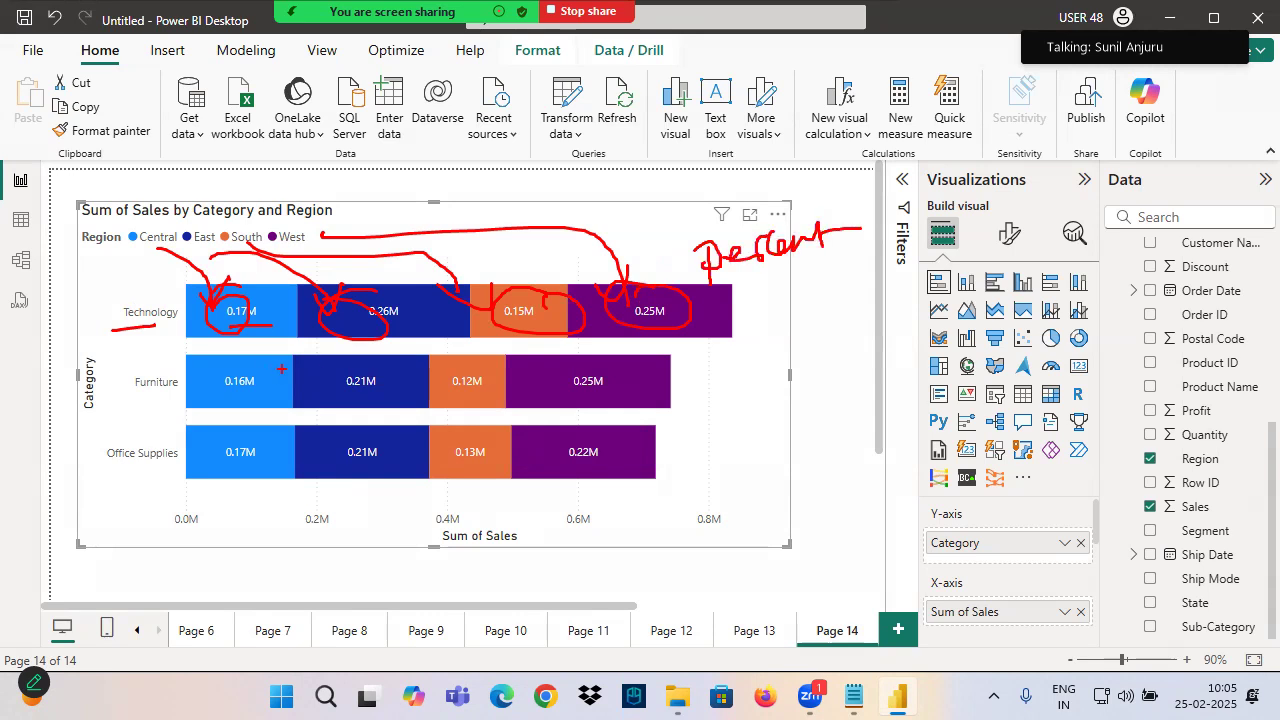
drag(333, 327, 454, 327)
drag(494, 320, 546, 319)
drag(200, 327, 305, 326)
drag(335, 322, 552, 322)
drag(632, 320, 700, 319)
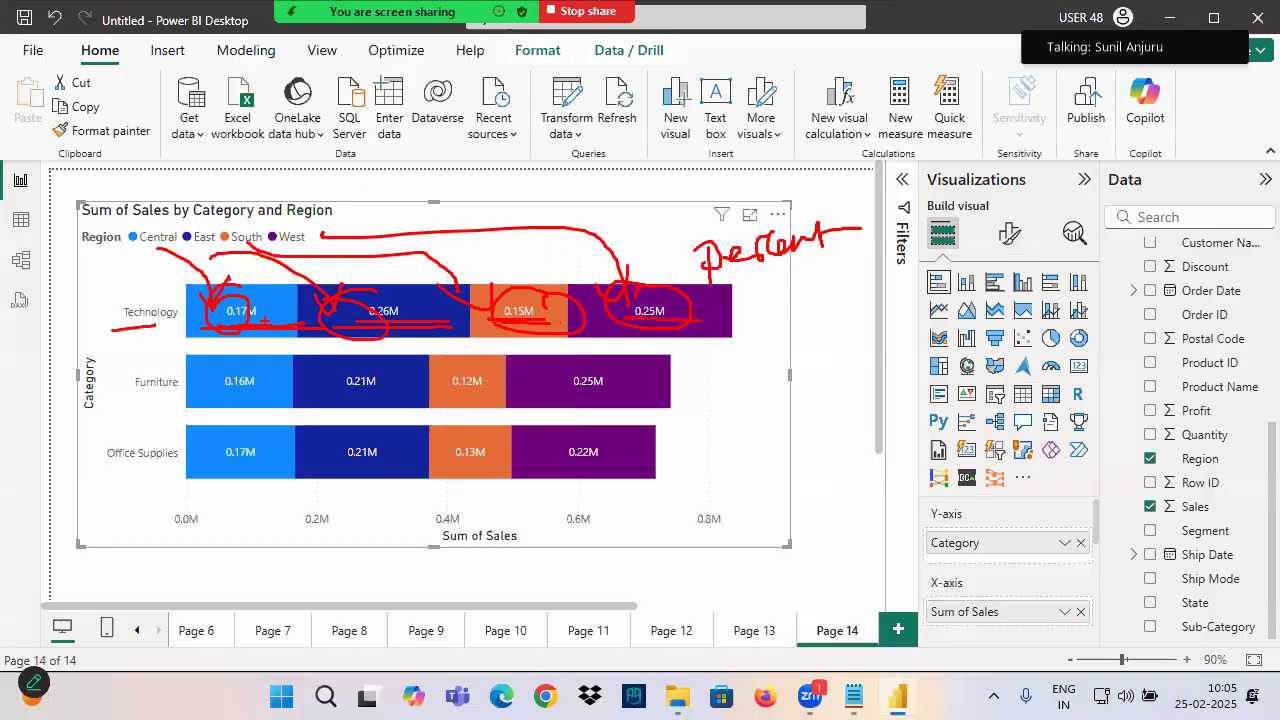
drag(208, 322, 292, 323)
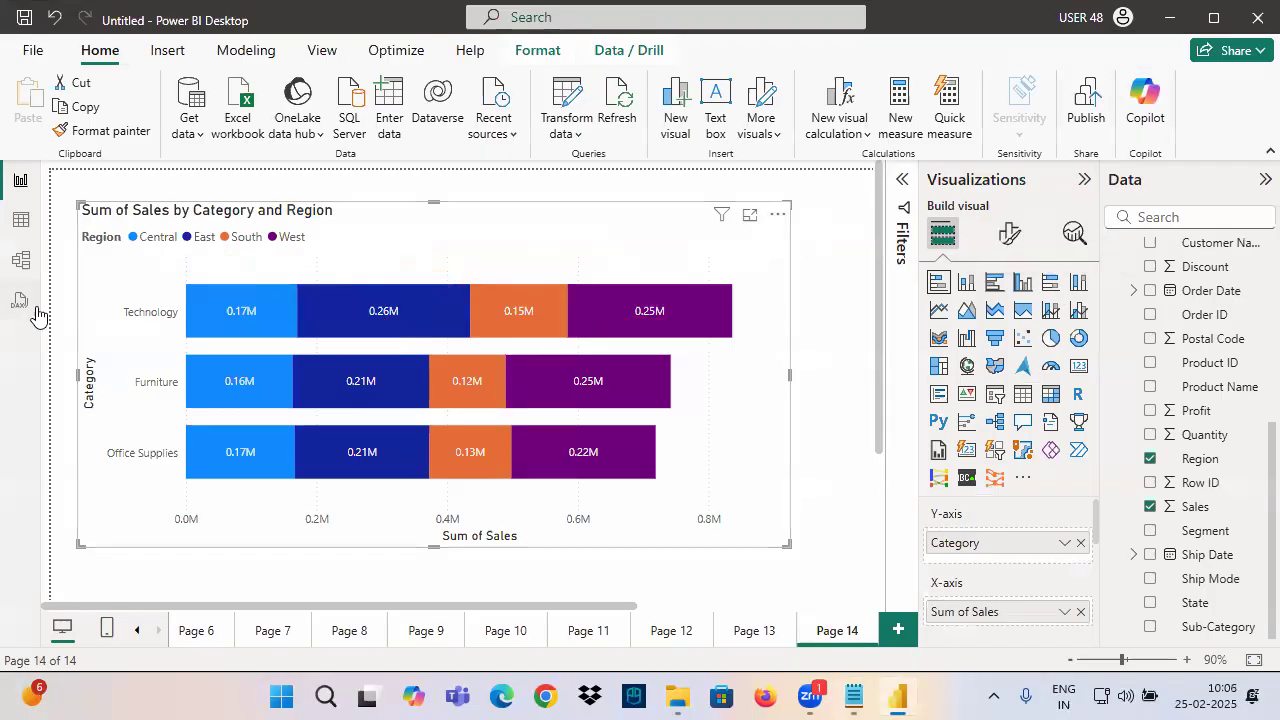
mouse_move(160, 260)
mouse_down()
mouse_move(200, 294)
mouse_move(2, 360)
mouse_up()
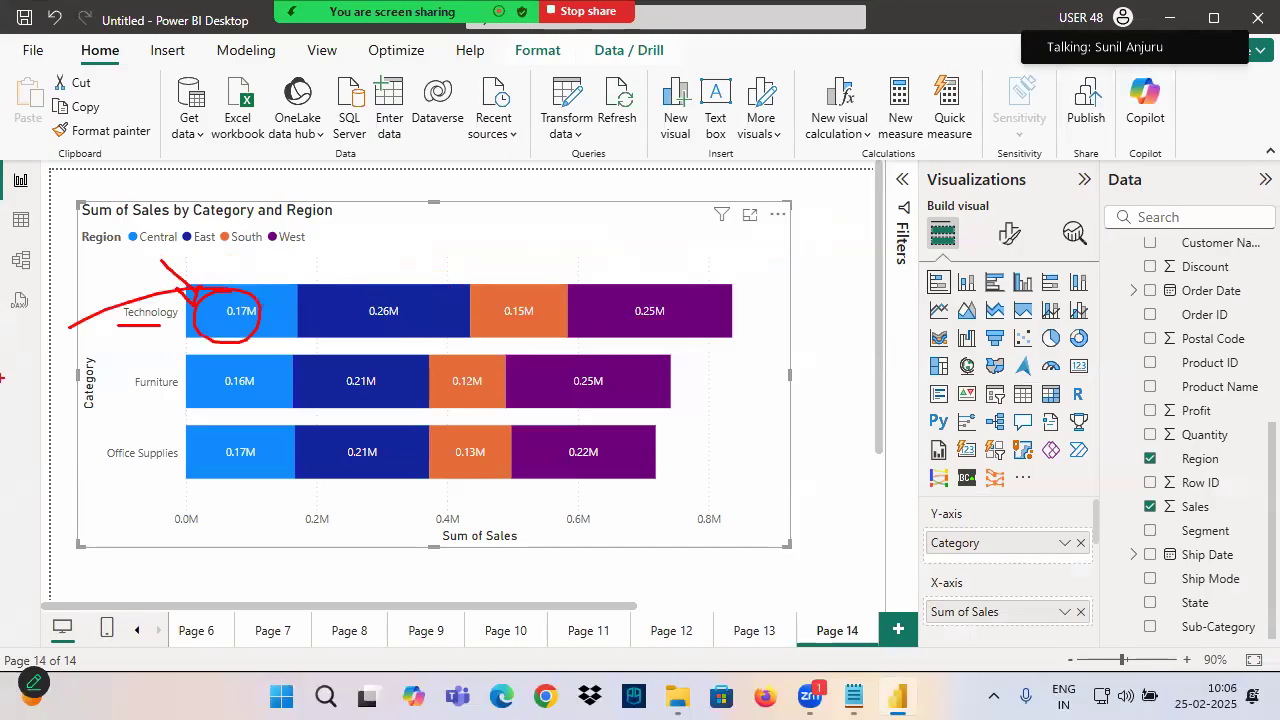
mouse_move(224, 250)
mouse_down()
mouse_move(345, 287)
mouse_move(320, 318)
mouse_move(345, 335)
mouse_move(398, 292)
mouse_up()
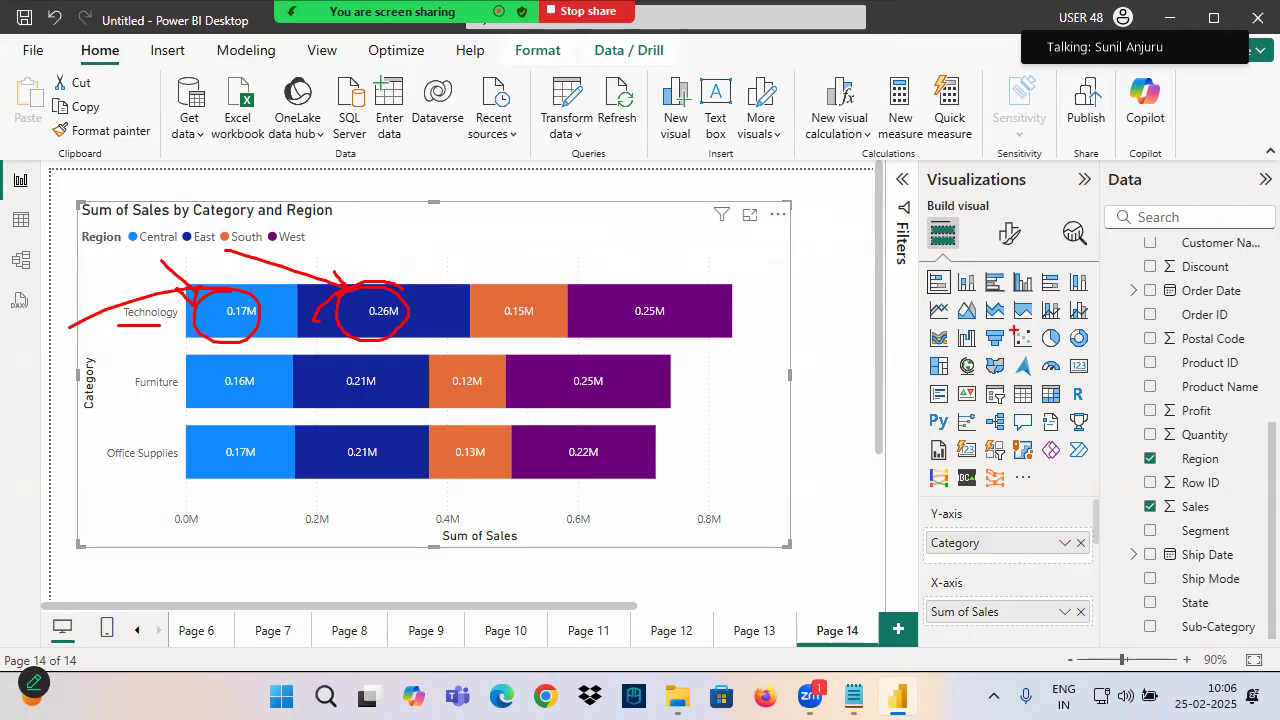
key(Escape)
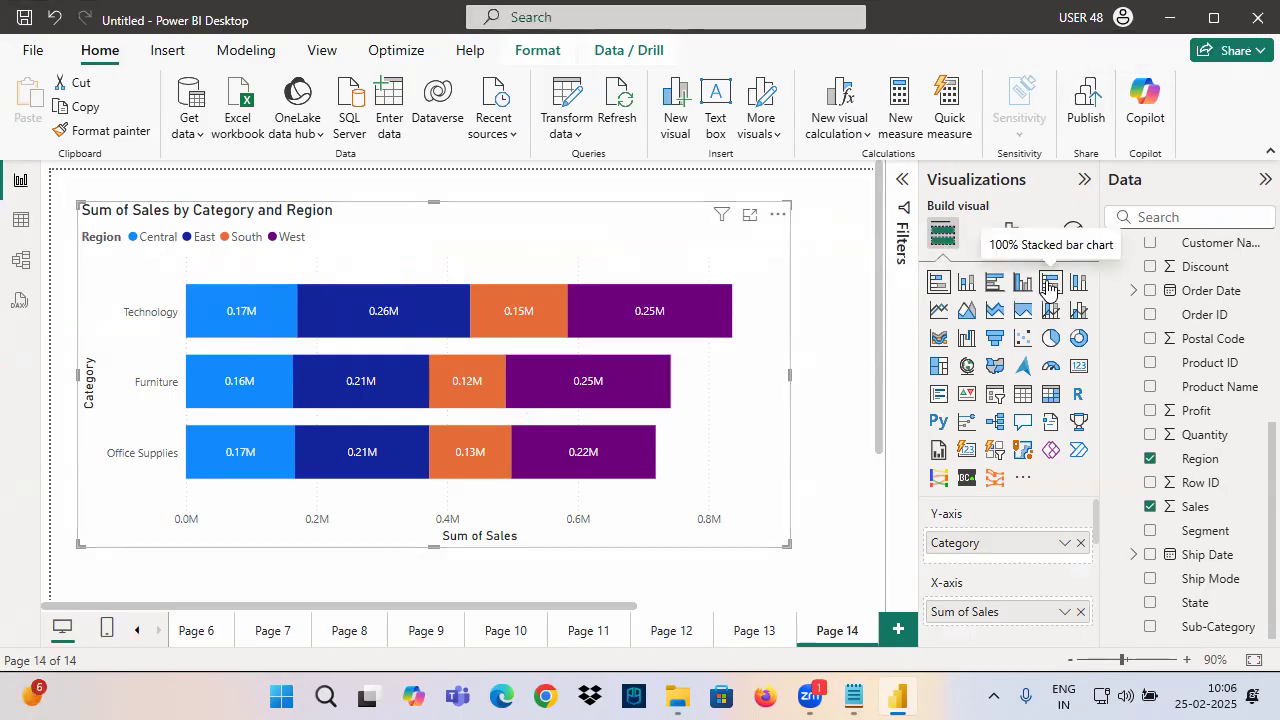
Convert the visual to a 100% stacked bar chart and make it narrower on the canvas
click(1048, 287)
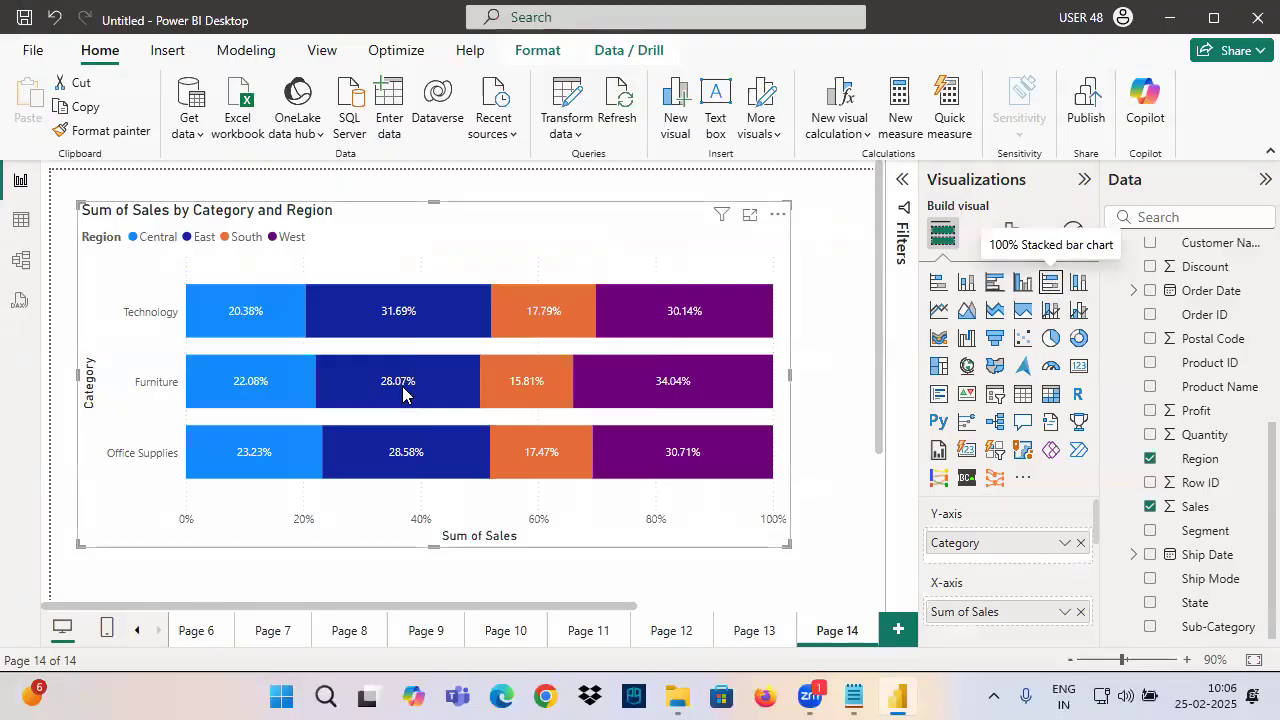
drag(788, 375, 615, 376)
scroll(262, 412, up, 2)
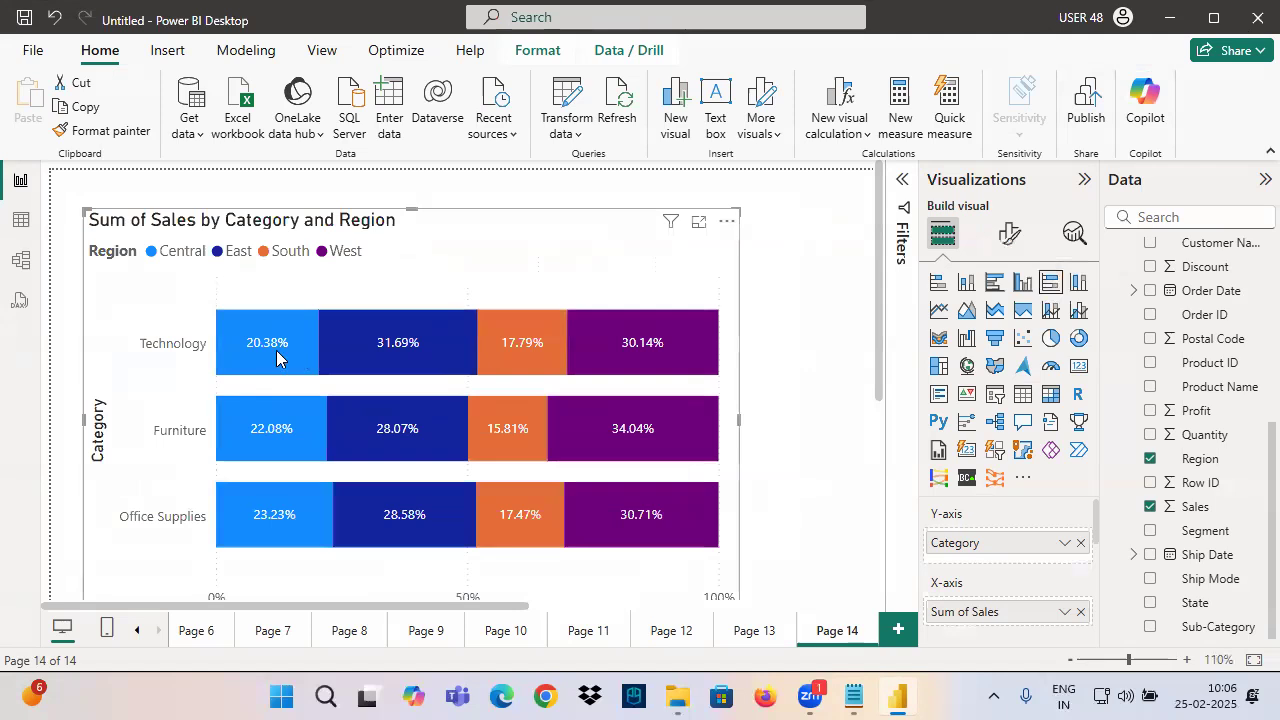
Compare the visual with its plain stacked bar version, returning to the 100% stacked bar chart
click(938, 284)
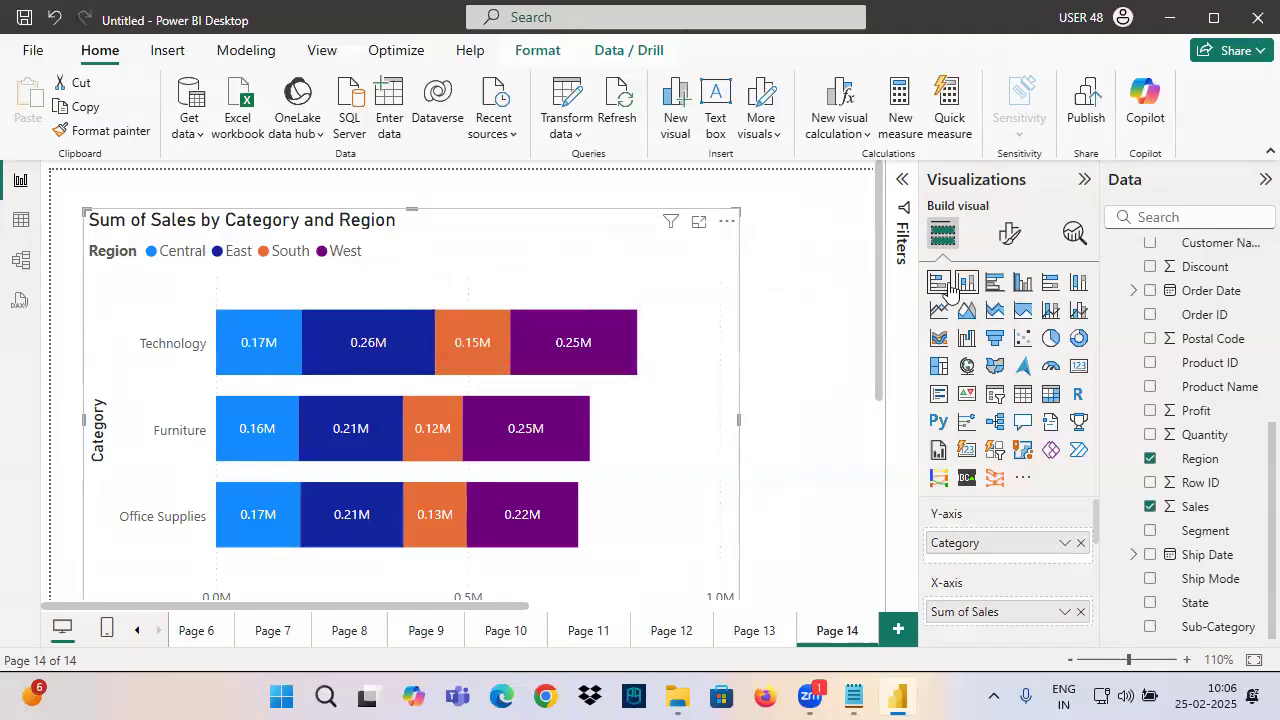
click(1047, 290)
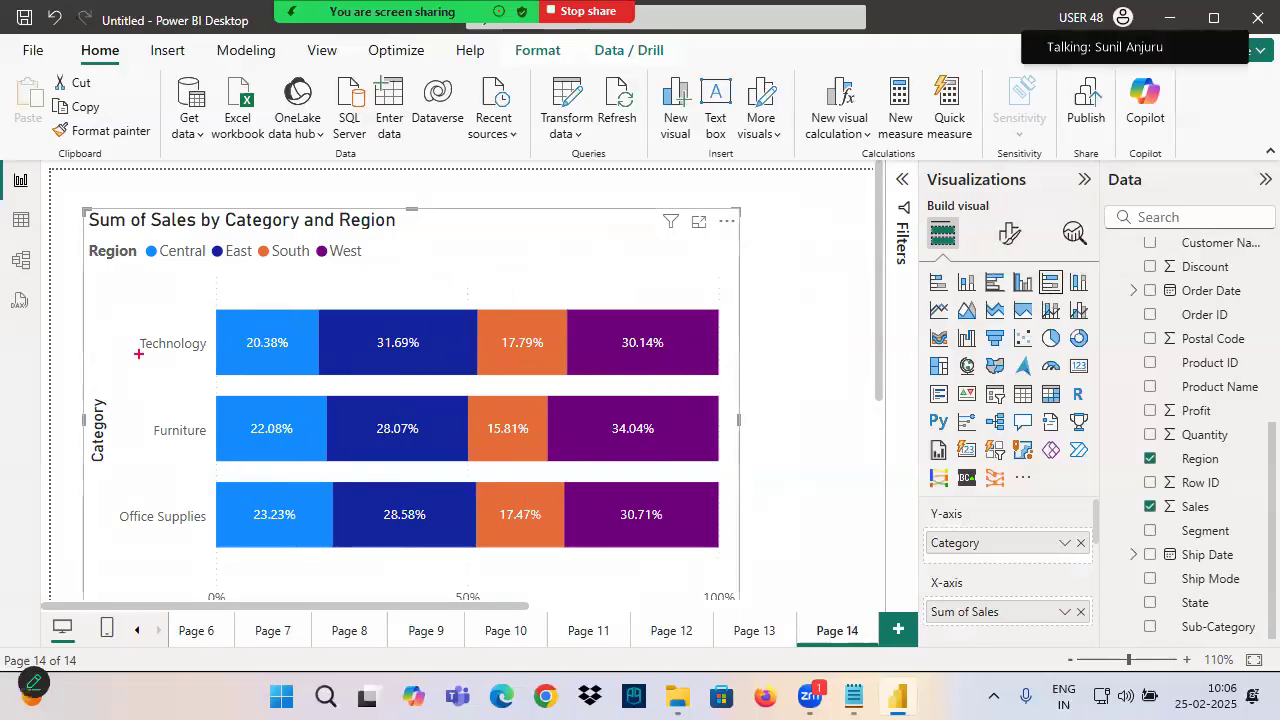
drag(128, 333, 220, 360)
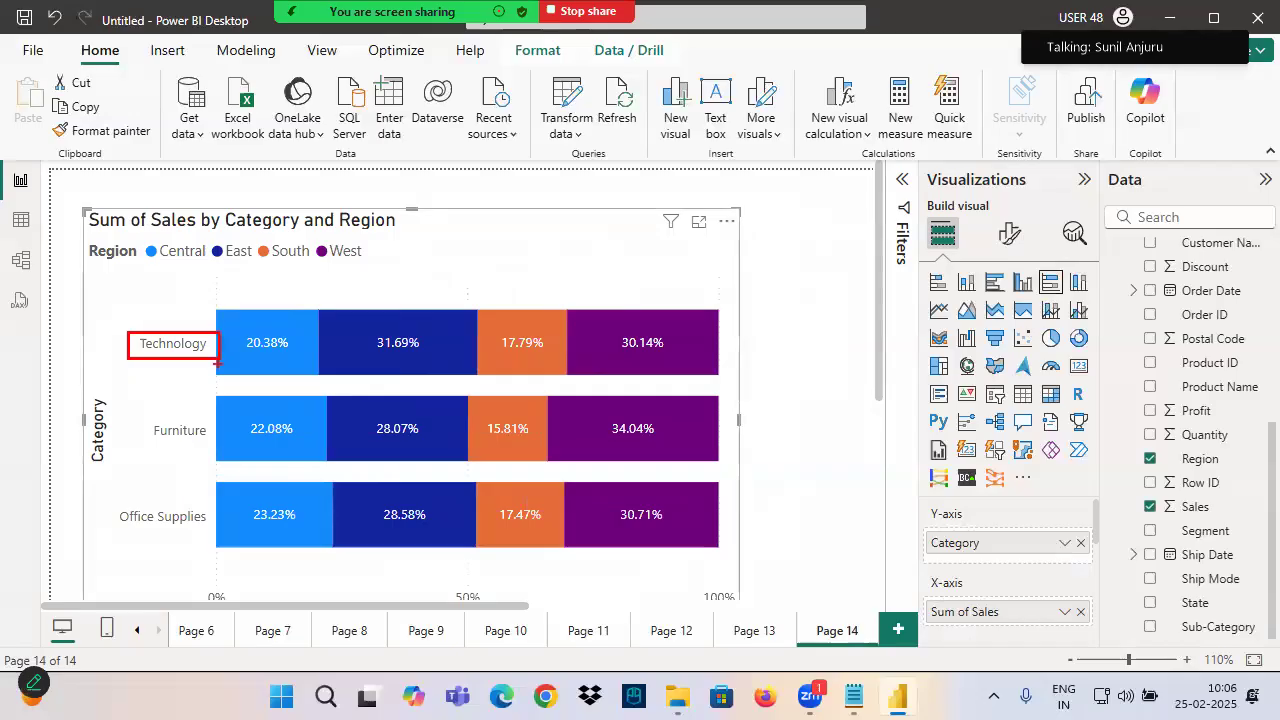
mouse_move(366, 360)
mouse_down()
mouse_move(436, 362)
mouse_move(372, 364)
mouse_up()
mouse_move(230, 266)
mouse_down()
mouse_move(318, 312)
mouse_move(410, 330)
mouse_move(426, 307)
mouse_up()
mouse_move(426, 322)
mouse_down()
mouse_move(414, 378)
mouse_move(240, 333)
mouse_up()
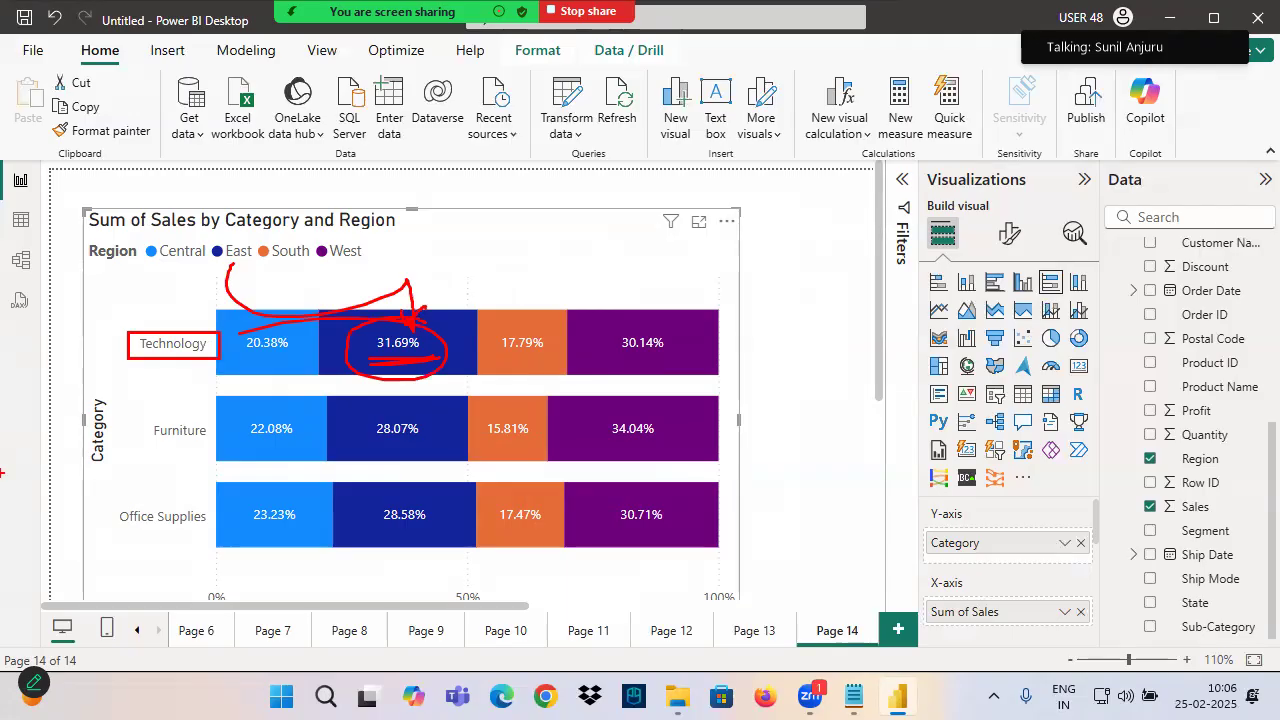
drag(374, 367, 458, 363)
drag(481, 260, 422, 330)
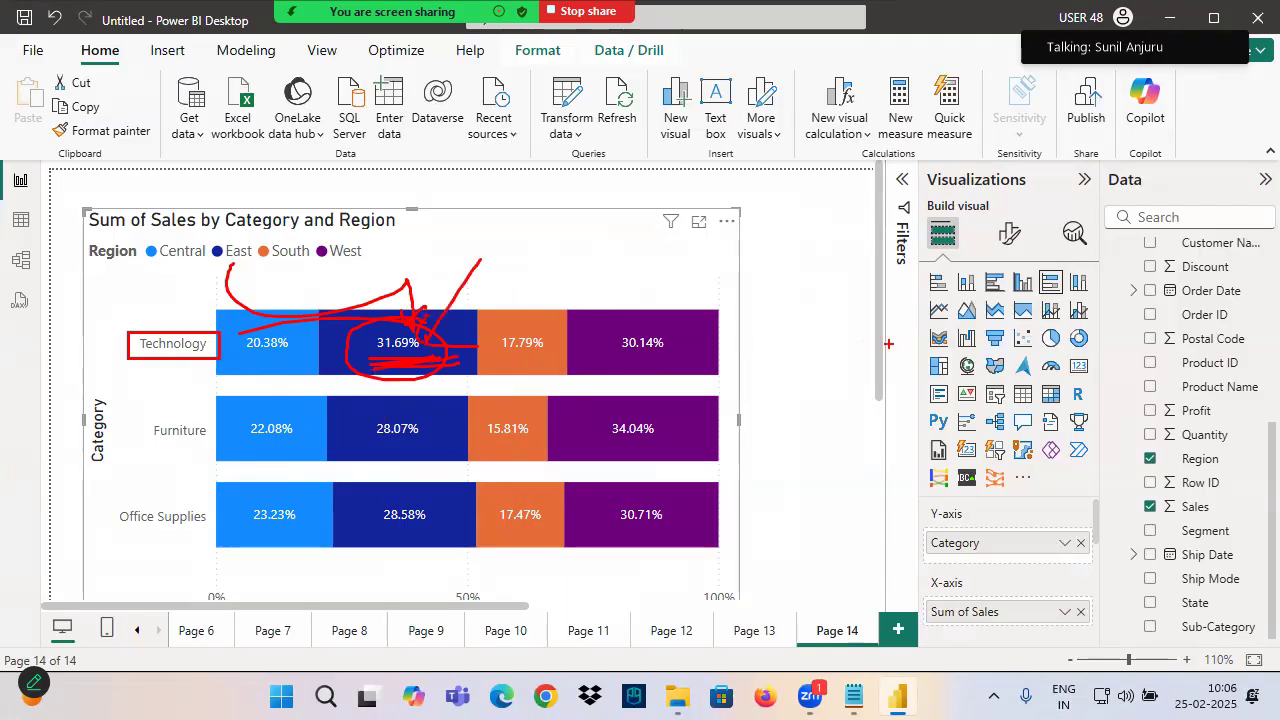
drag(60, 392, 695, 394)
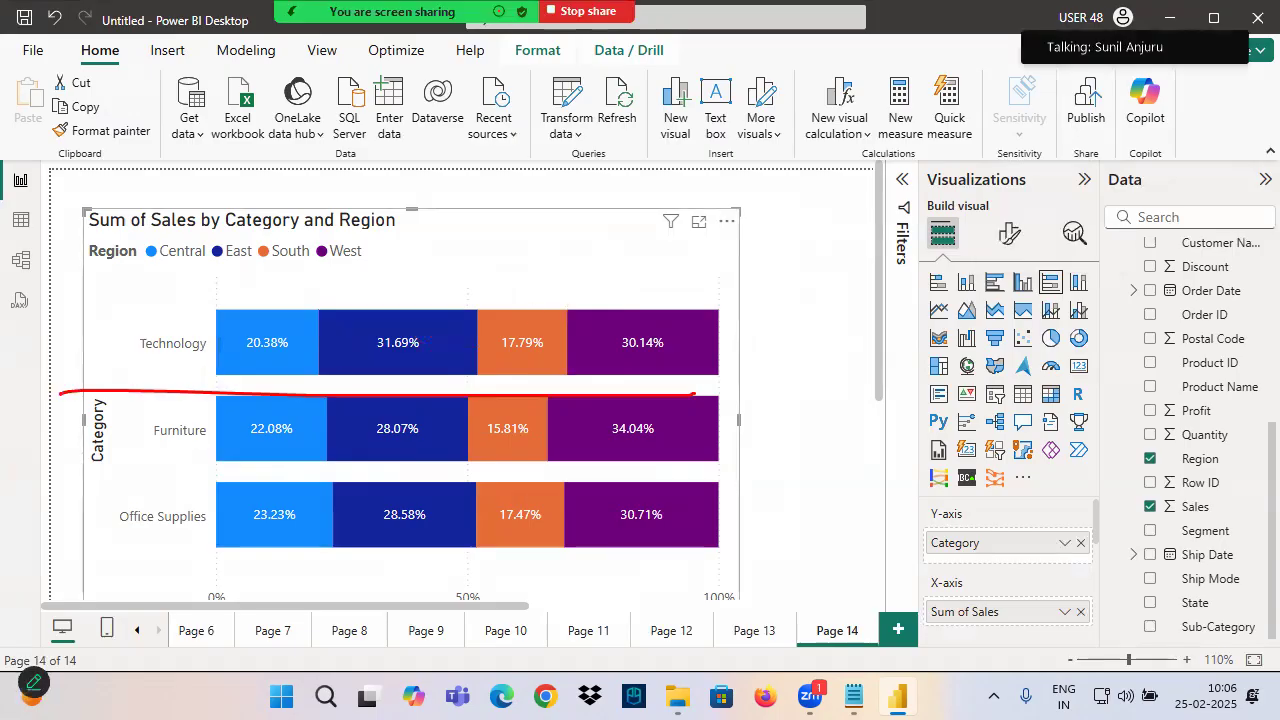
drag(496, 217, 509, 510)
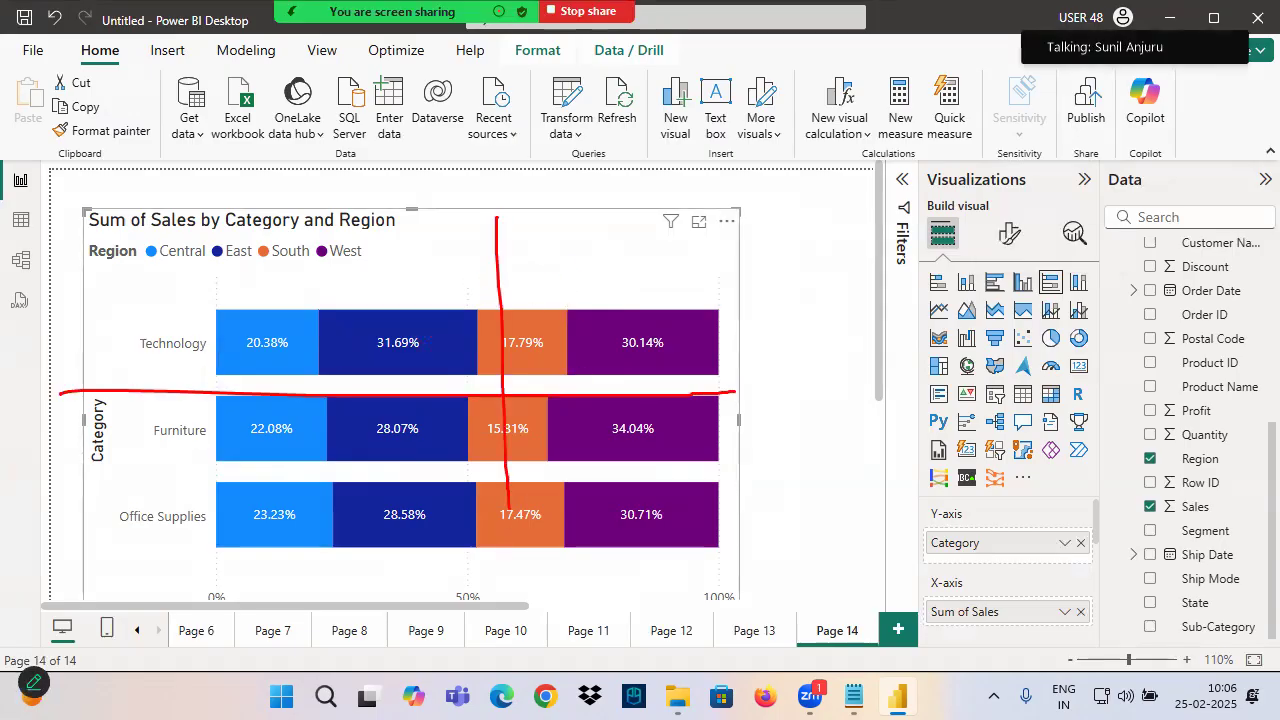
Convert the visual to a 100% stacked column chart and move it slightly up and to the right on the page
click(1076, 286)
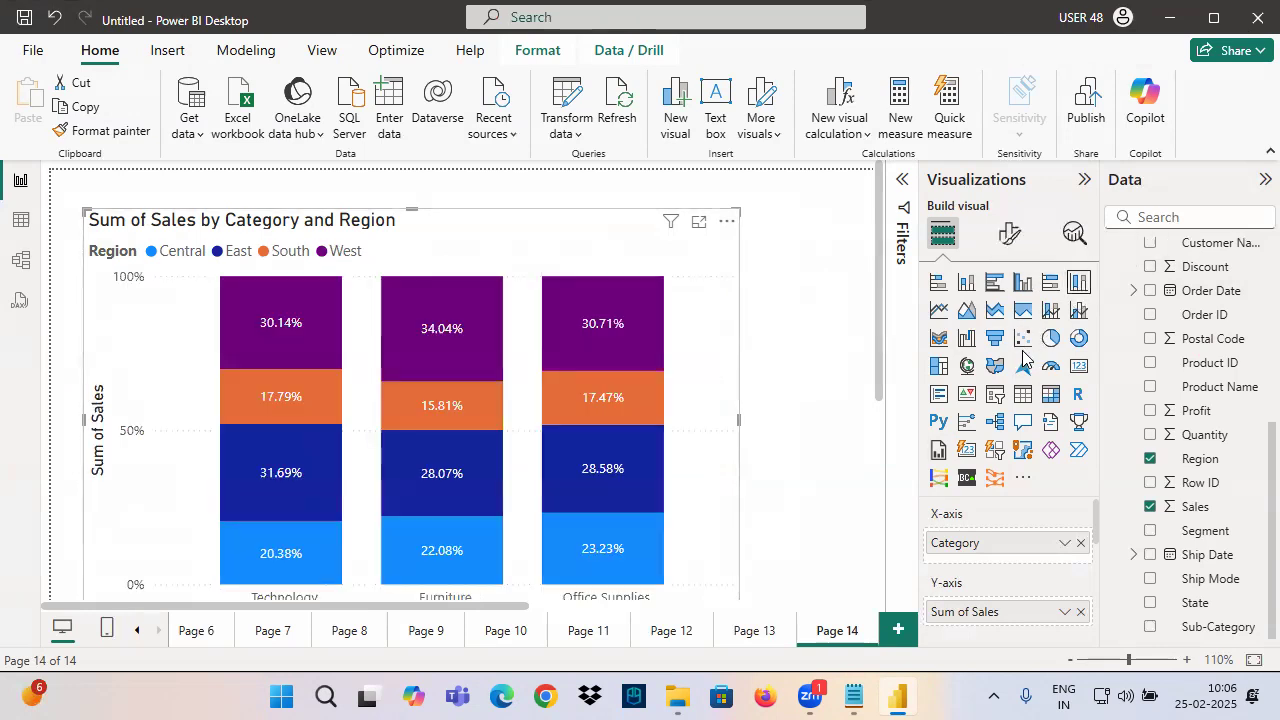
drag(411, 210, 454, 182)
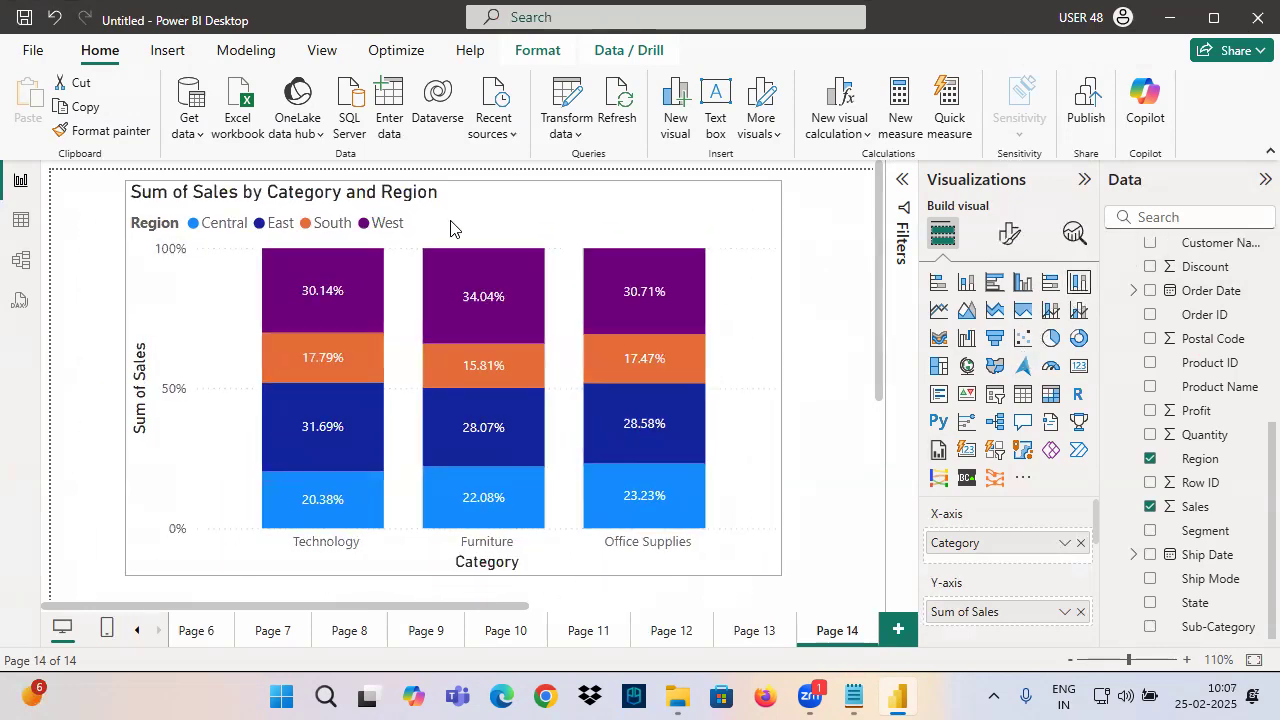
Compare the visual as 100% stacked bar and 100% stacked column charts, ending on the 100% stacked column chart
click(1050, 283)
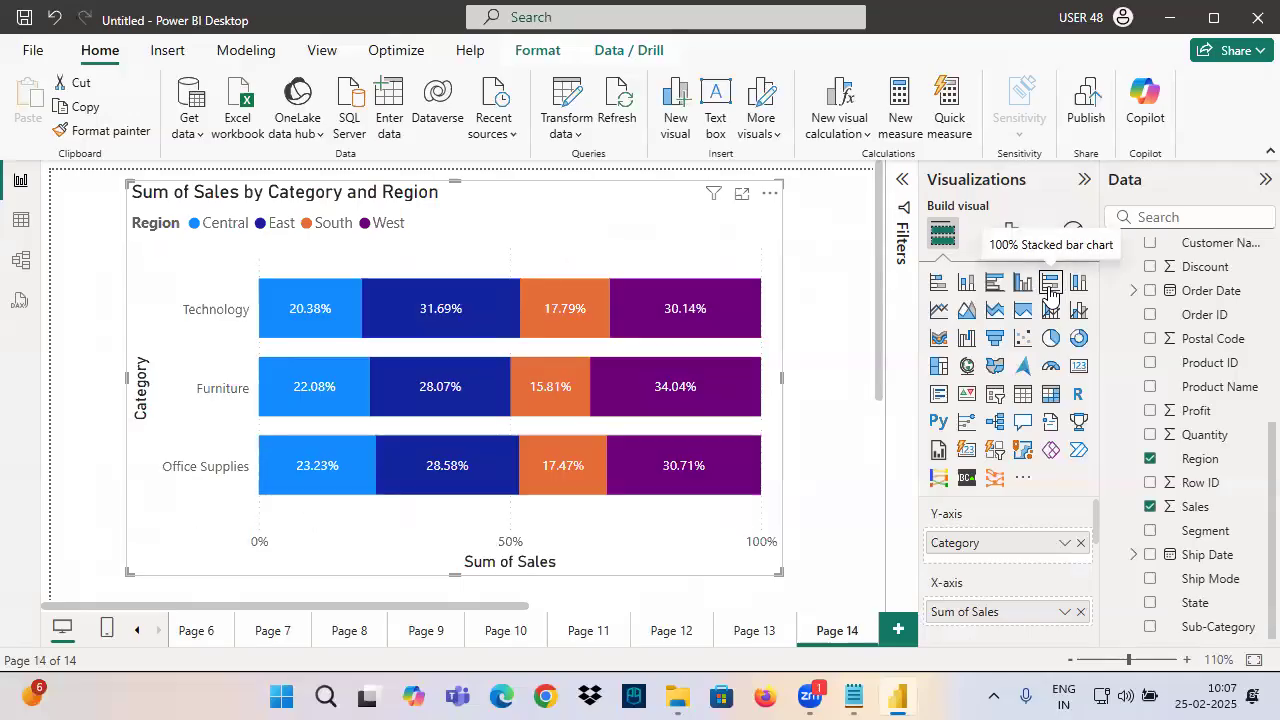
click(1077, 288)
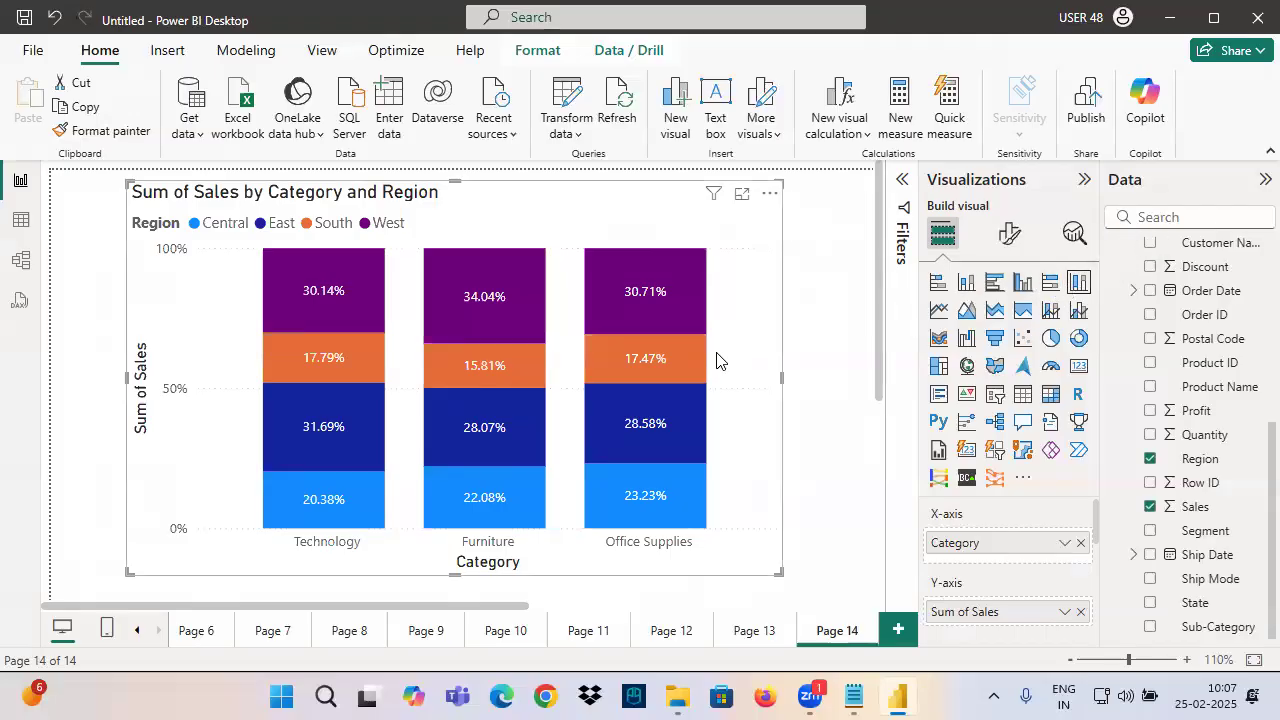
click(1052, 286)
click(1078, 284)
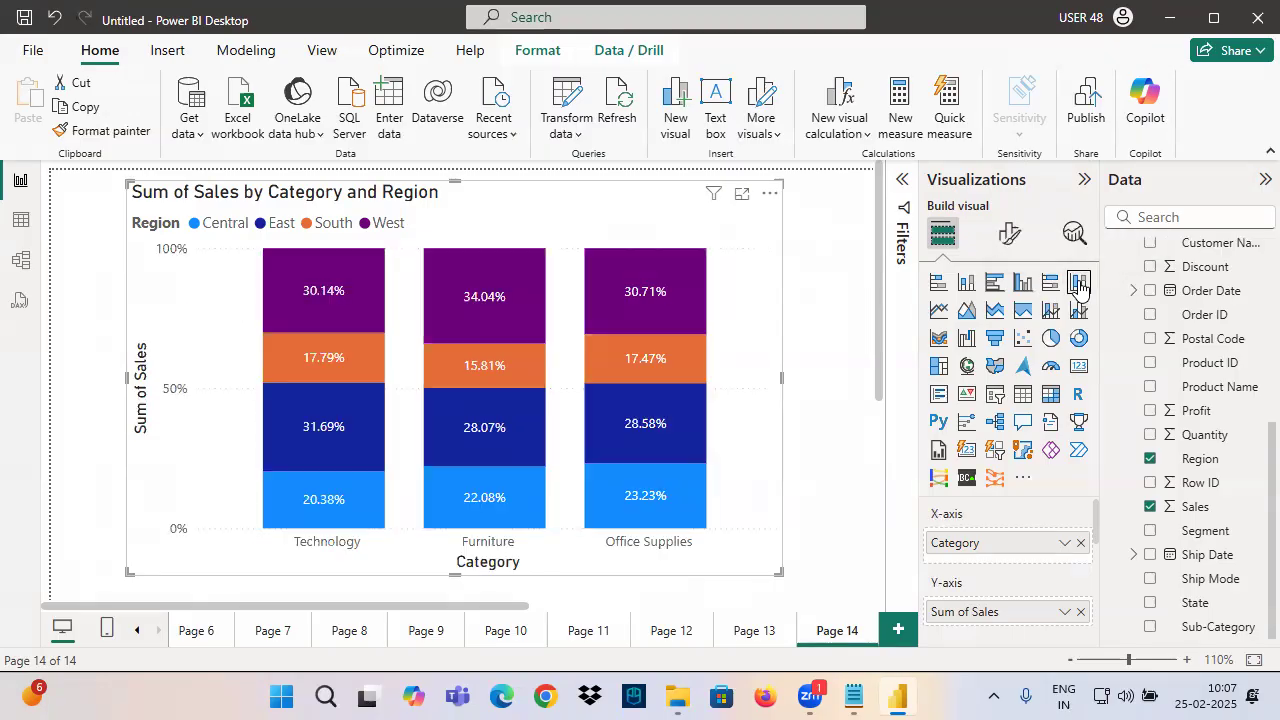
Compare the visual as stacked bar and stacked column charts, ending on the stacked column chart
click(937, 282)
click(966, 282)
click(935, 284)
click(966, 283)
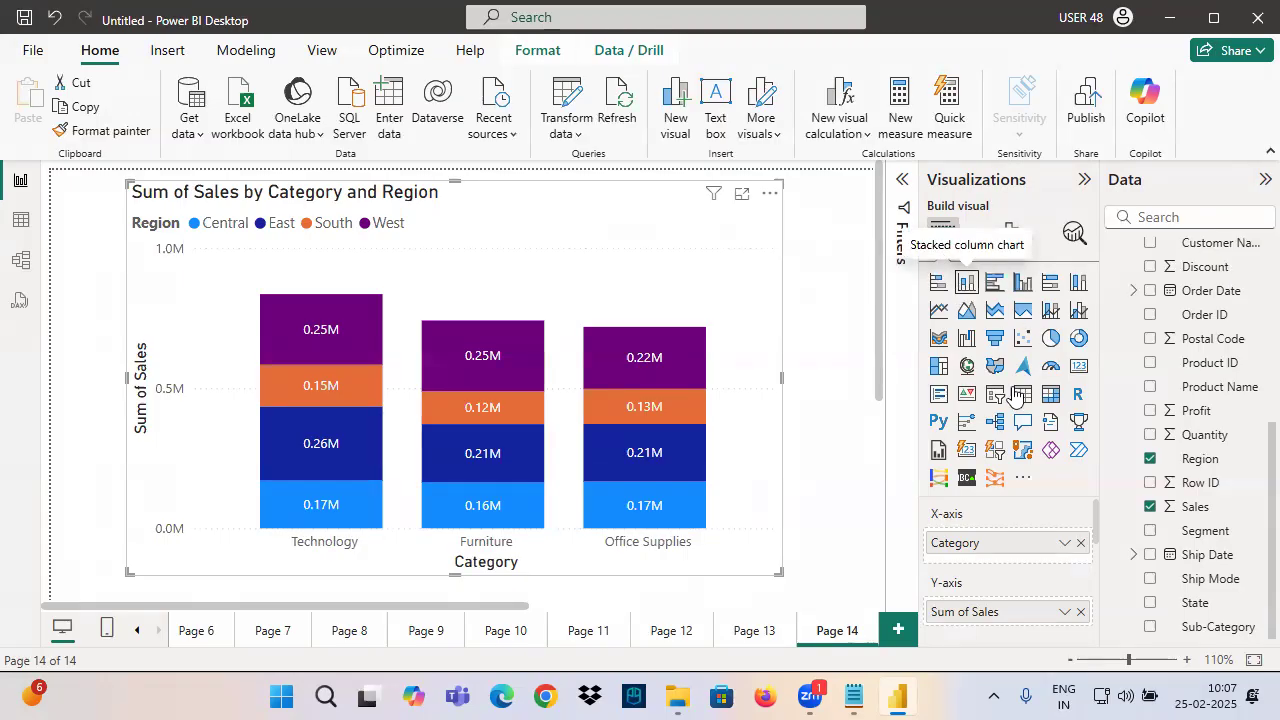
Review the Bar & Column Charts section of the Power View notes in Notepad and return to Power BI Desktop
key(alt+Tab)
scroll(198, 320, up, 15)
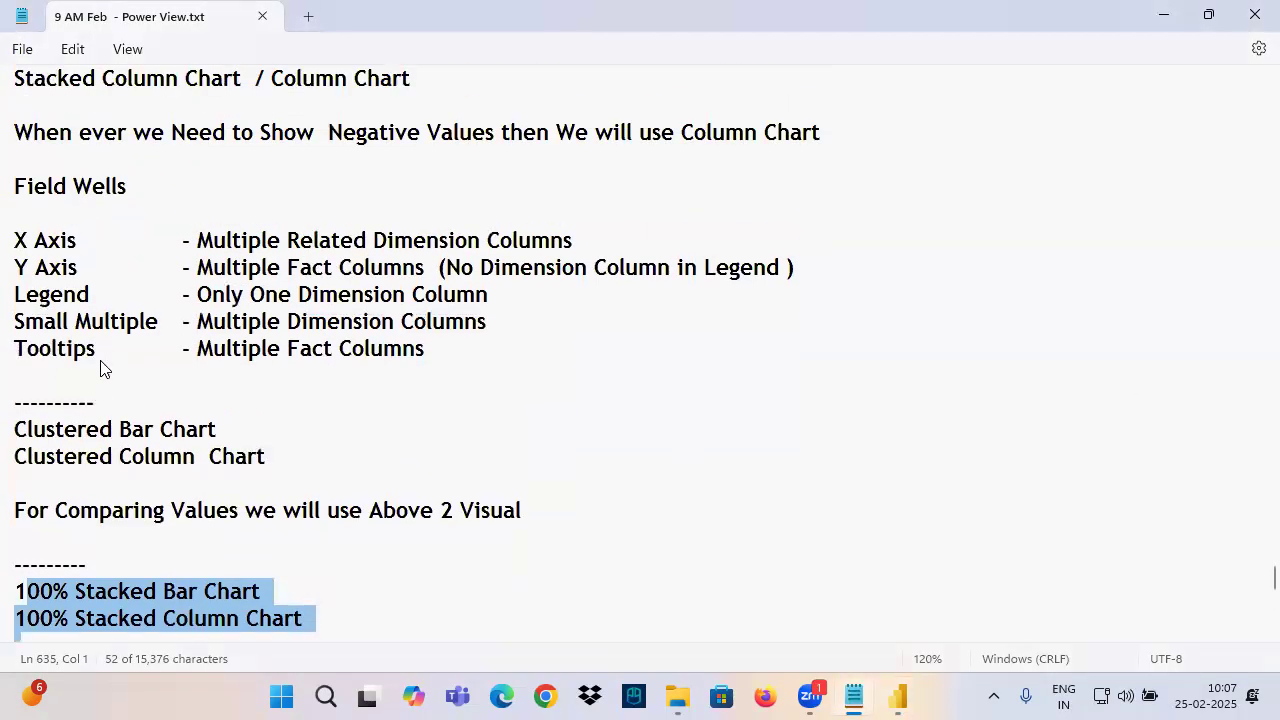
scroll(60, 294, up, 4)
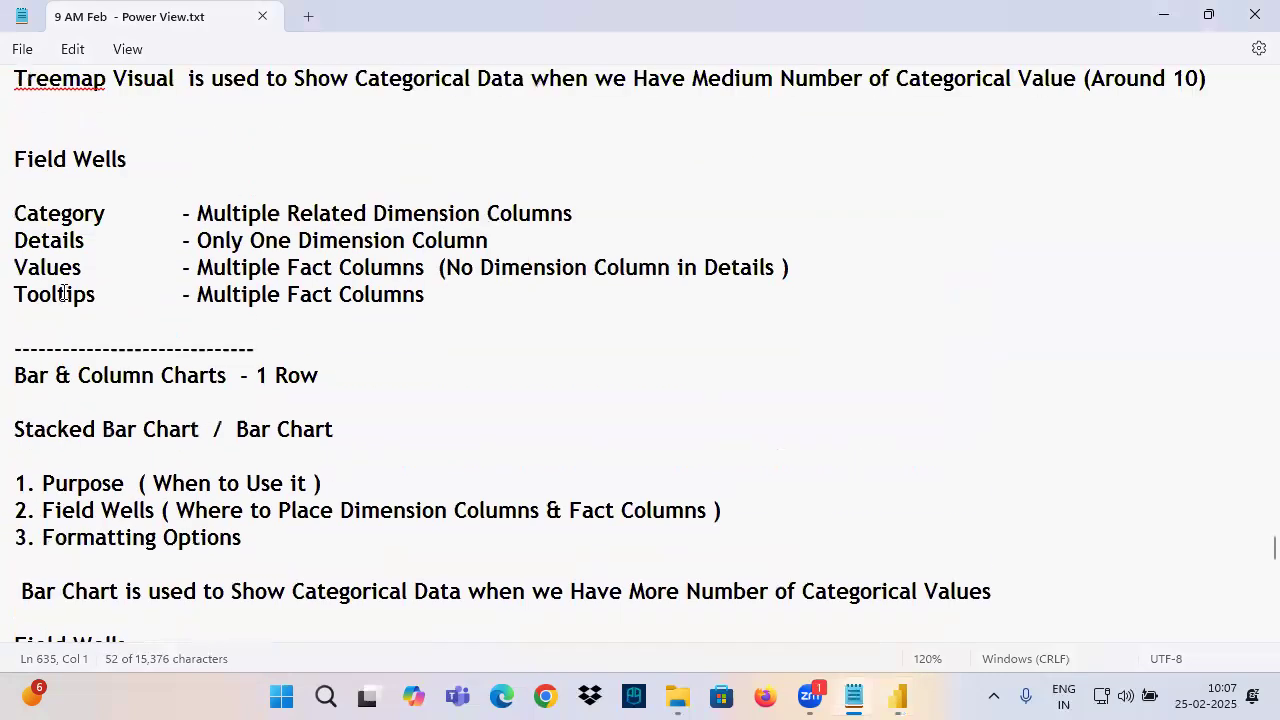
drag(14, 376, 226, 376)
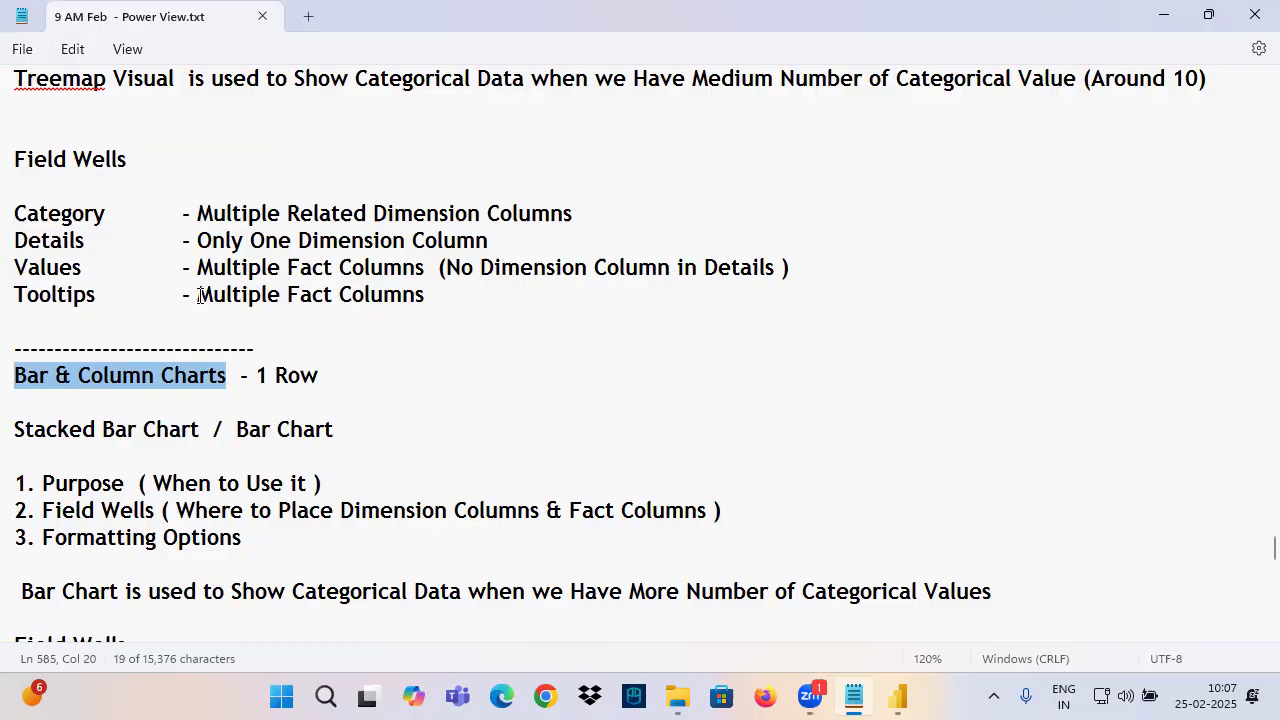
scroll(808, 408, up, 2)
click(897, 697)
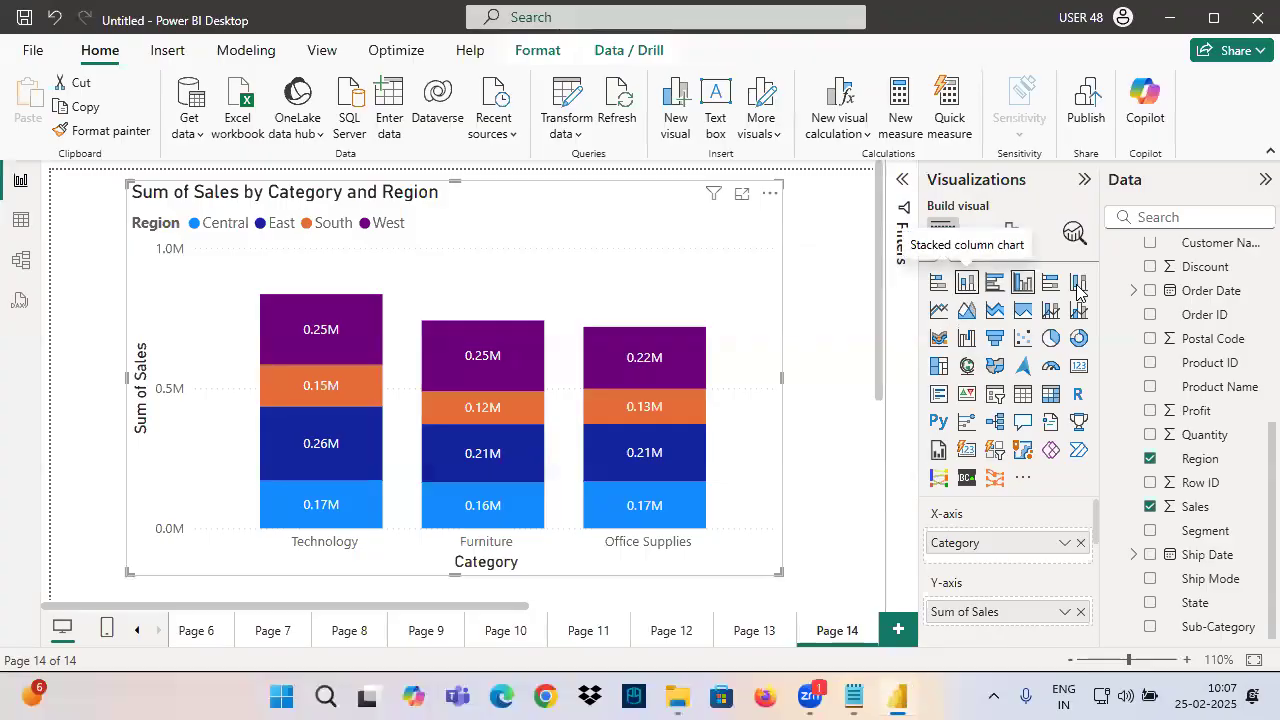